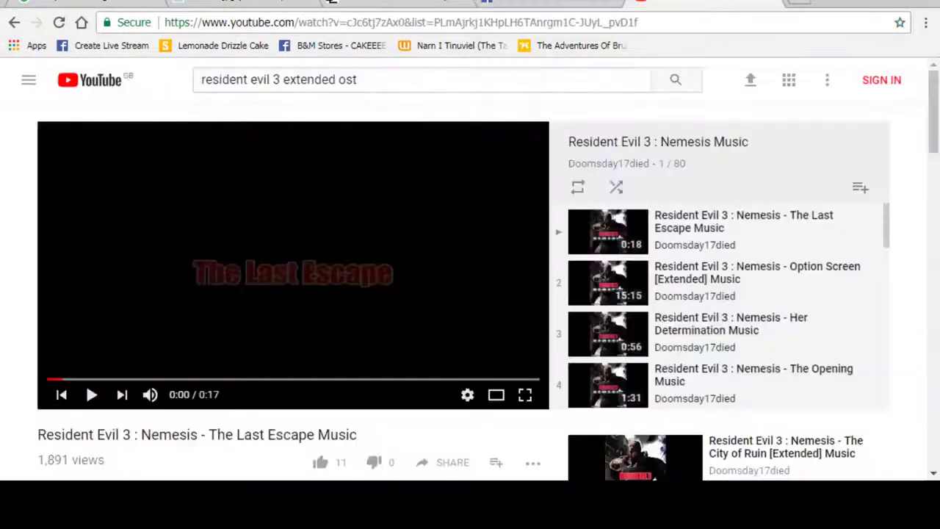
# Play the "Resident Evil 3 : Nemesis - Option Screen [Extended] Music" track from the playlist.
pyautogui.click(757, 273)
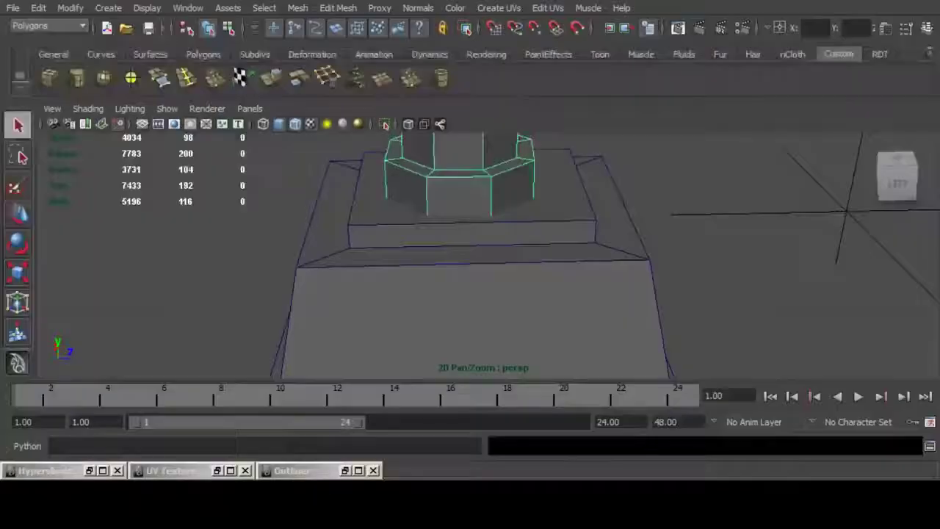
# Switch from Maya to the Documents library and open the Instructions-ReleaseNotes file in the maya/scripts folder.
pyautogui.scroll(-10, 471, 255)
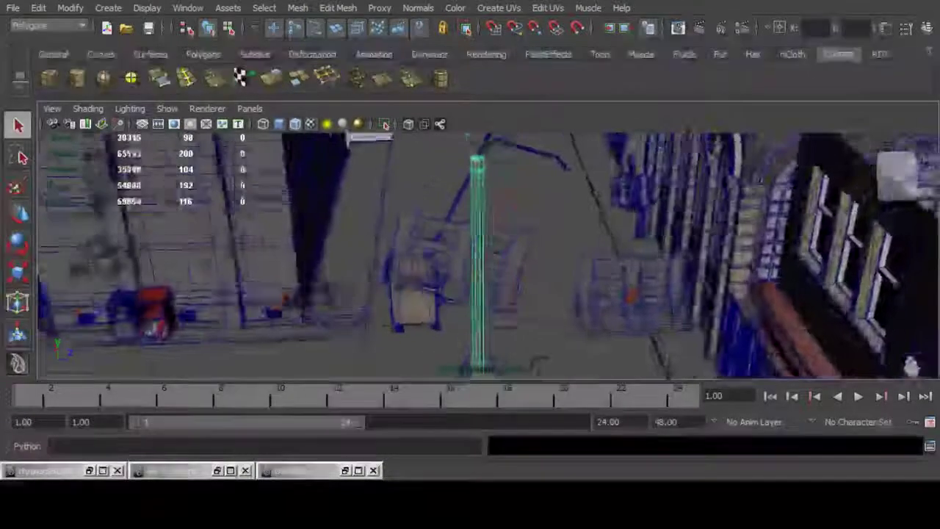
pyautogui.keyDown('alt'); pyautogui.moveTo(470, 256); pyautogui.dragTo(491, 317); pyautogui.keyUp('alt')
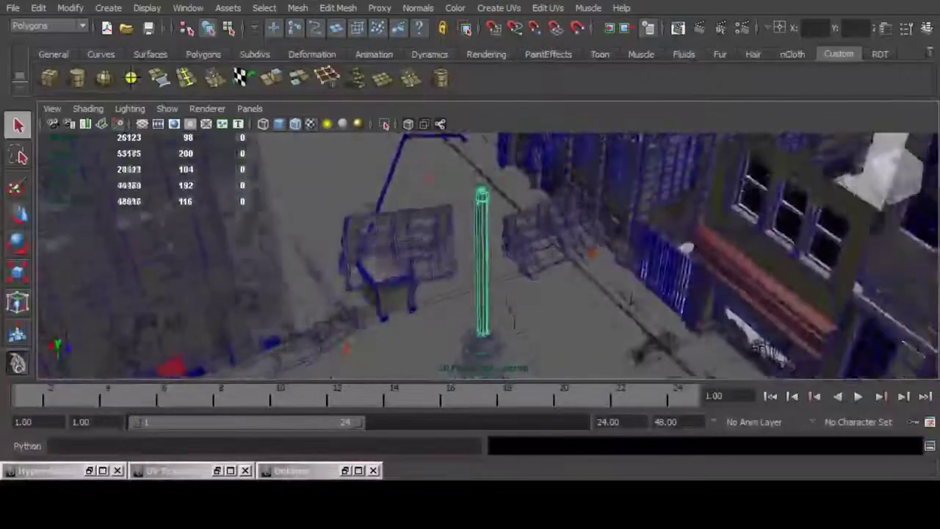
pyautogui.keyDown('alt'); pyautogui.moveTo(485, 256); pyautogui.dragTo(477, 274); pyautogui.keyUp('alt')
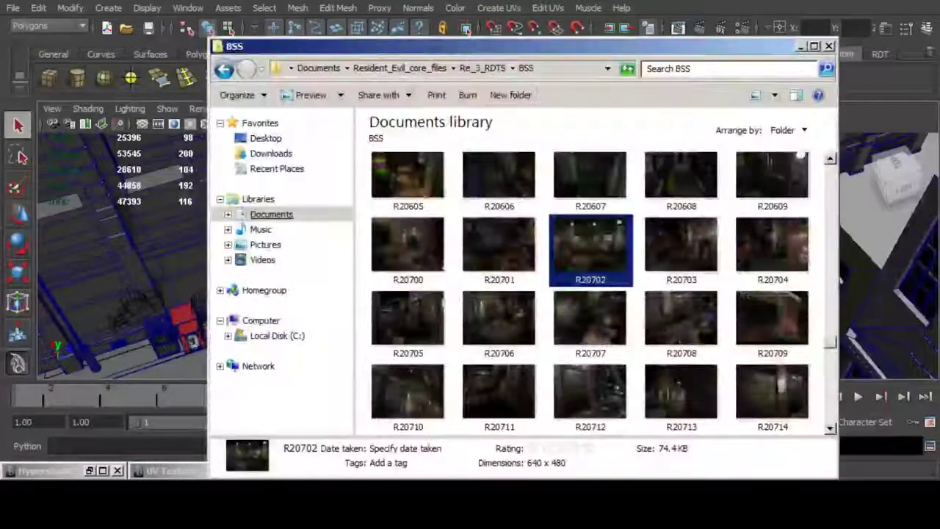
pyautogui.press('BackSpace')
pyautogui.doubleClick(772, 190)
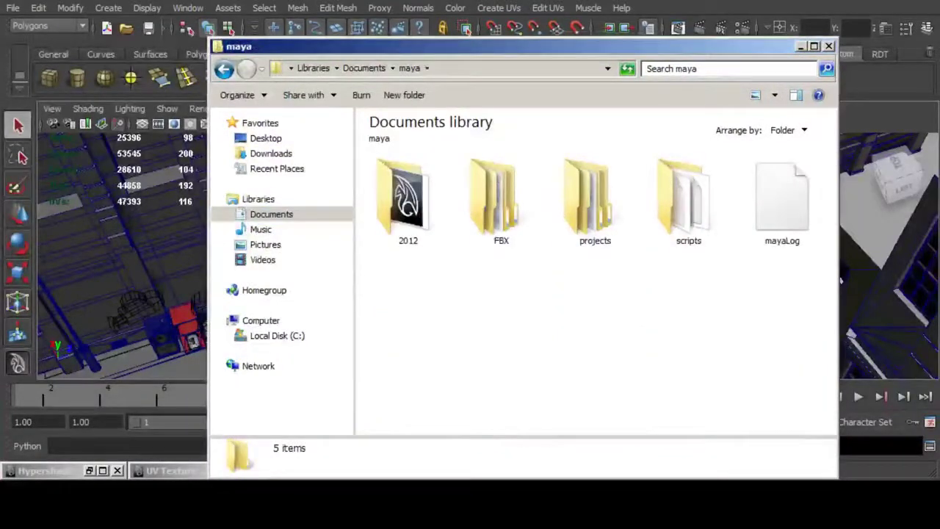
pyautogui.doubleClick(683, 197)
pyautogui.doubleClick(409, 206)
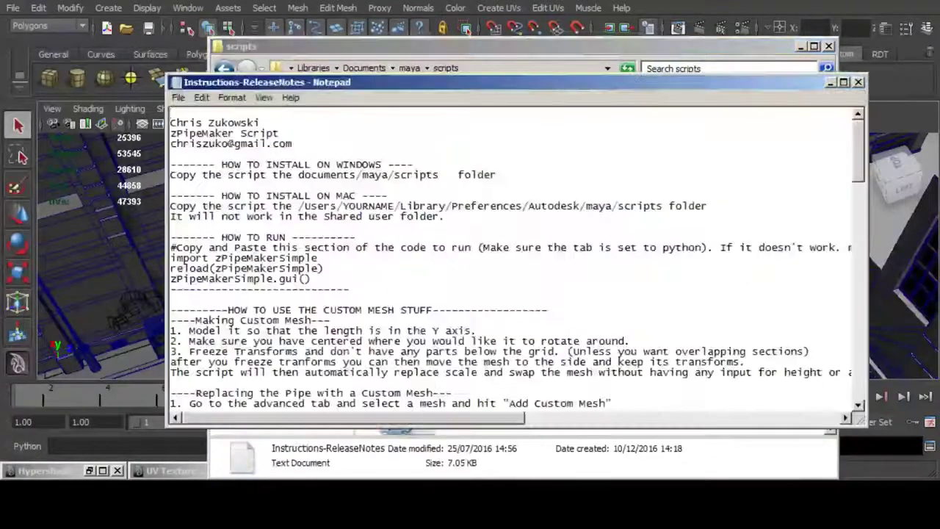
# Copy import zPipeMakerSimple and reload(zPipeMakerSimple) from the notes and run each as a Python command in Maya.
pyautogui.moveTo(318, 259); pyautogui.dragTo(171, 259)
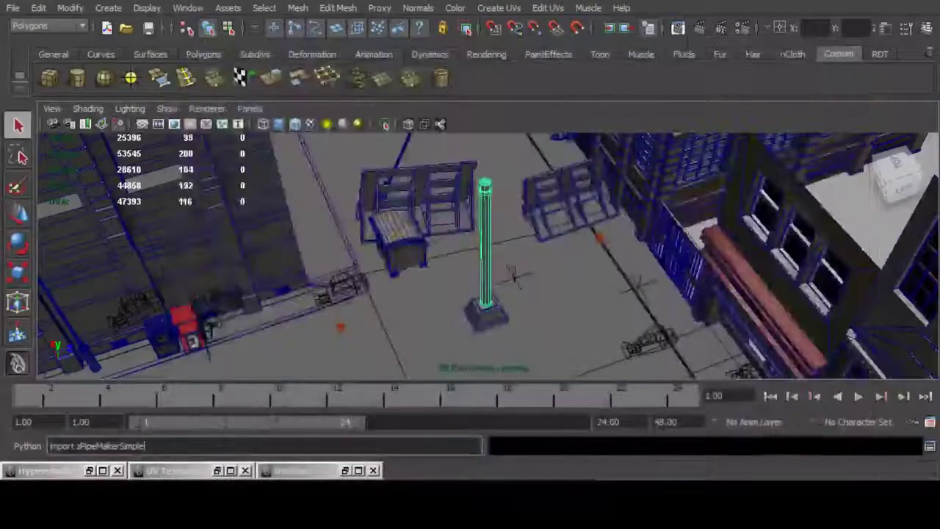
pyautogui.press('Return')
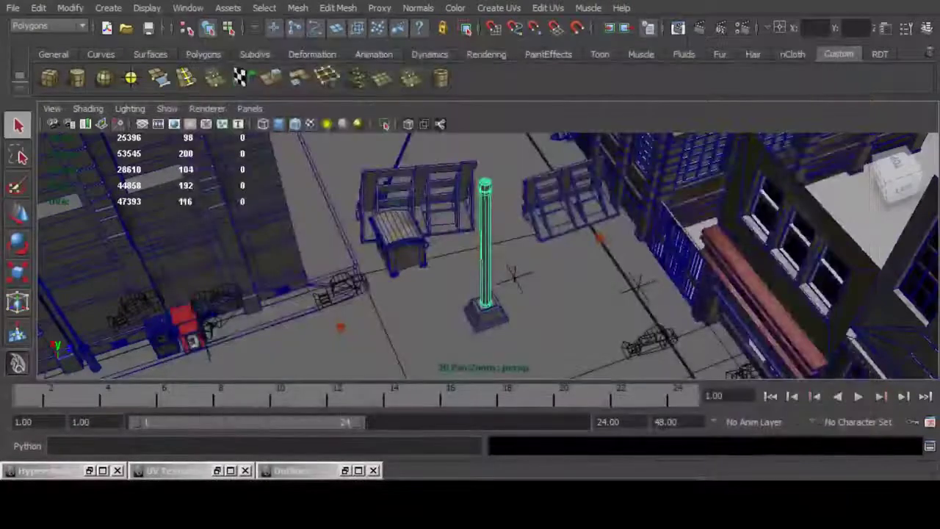
pyautogui.hotkey('alt', 'Tab')
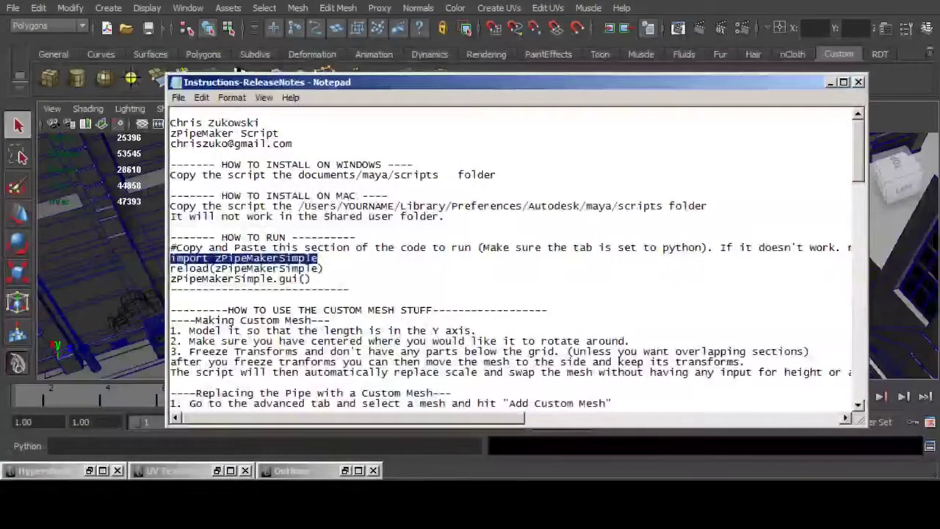
pyautogui.moveTo(324, 269); pyautogui.dragTo(171, 269)
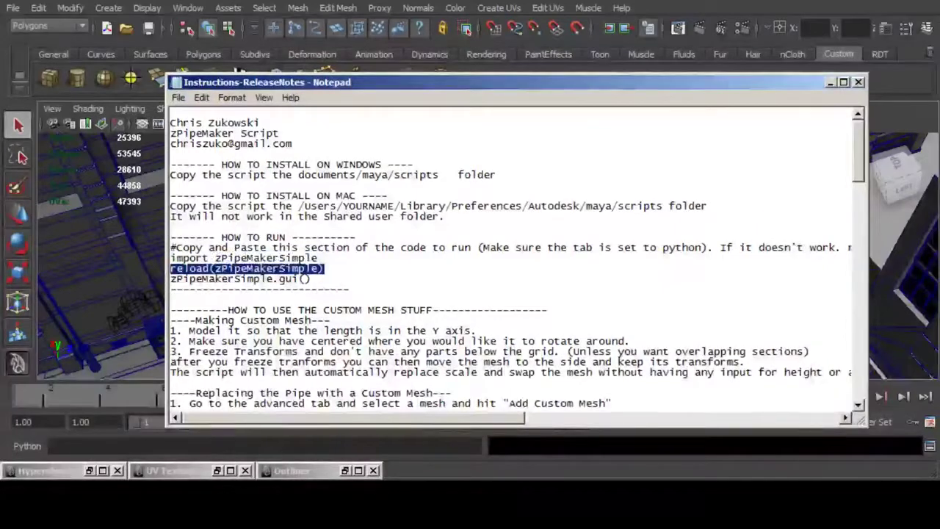
pyautogui.hotkey('ctrl', 'c')
pyautogui.click(265, 446)
pyautogui.hotkey('ctrl', 'v')
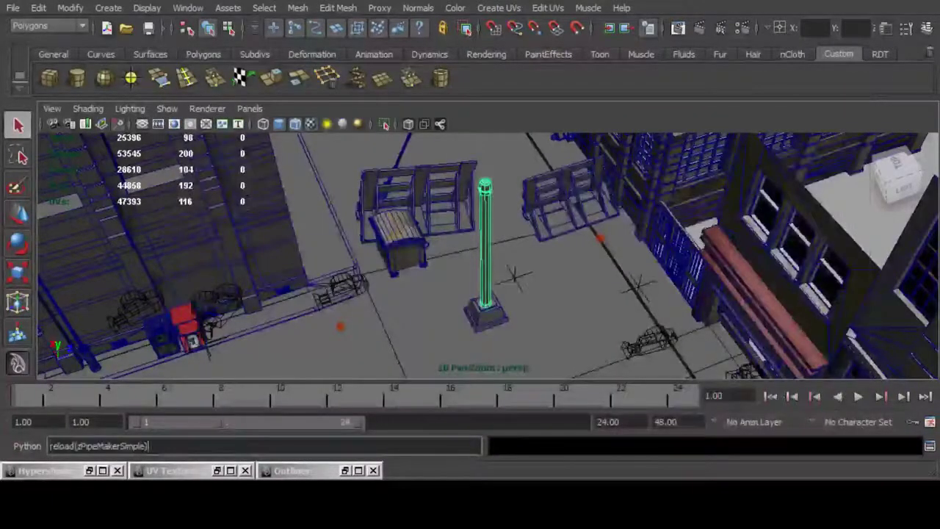
pyautogui.press('Return')
# Copy zPipeMakerSimple.gui() from the notes and run it in Maya to open the pipe maker.
pyautogui.hotkey('alt', 'Tab')
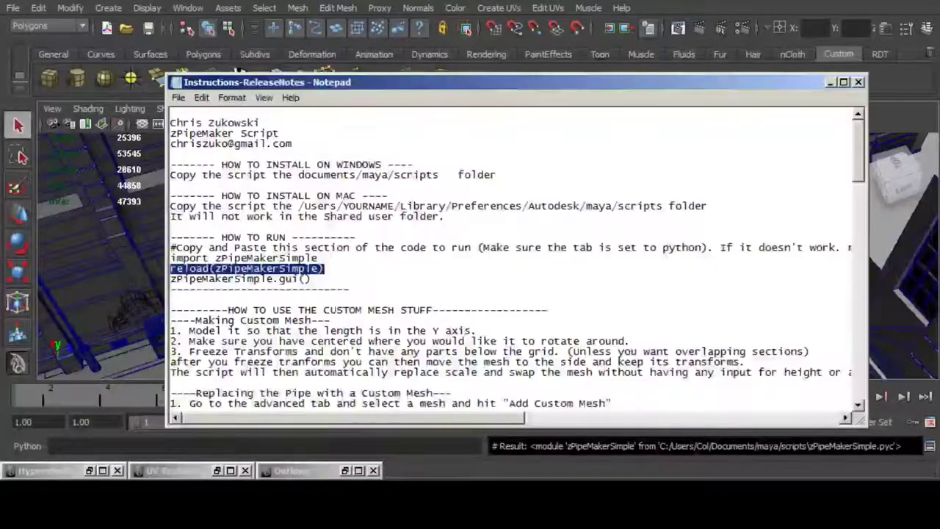
pyautogui.moveTo(311, 279); pyautogui.dragTo(170, 279)
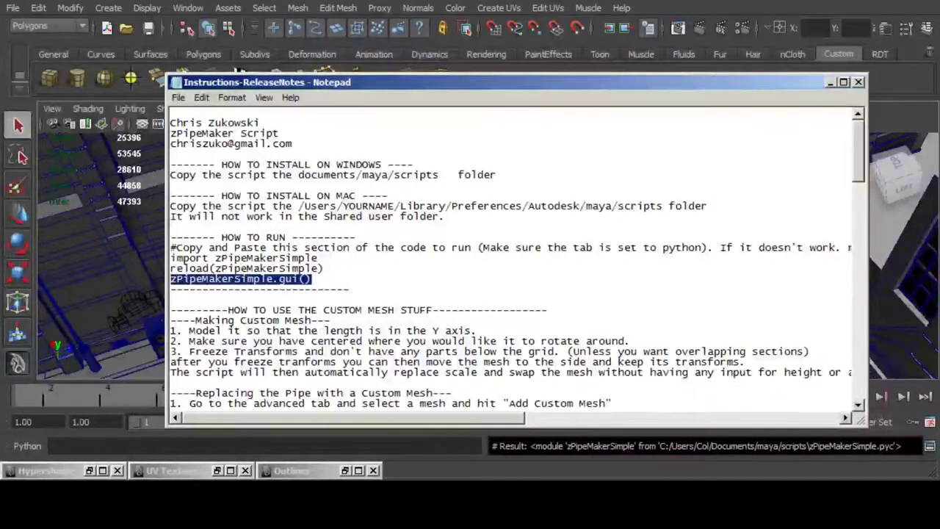
pyautogui.hotkey('ctrl', 'c')
pyautogui.hotkey('alt', 'Tab')
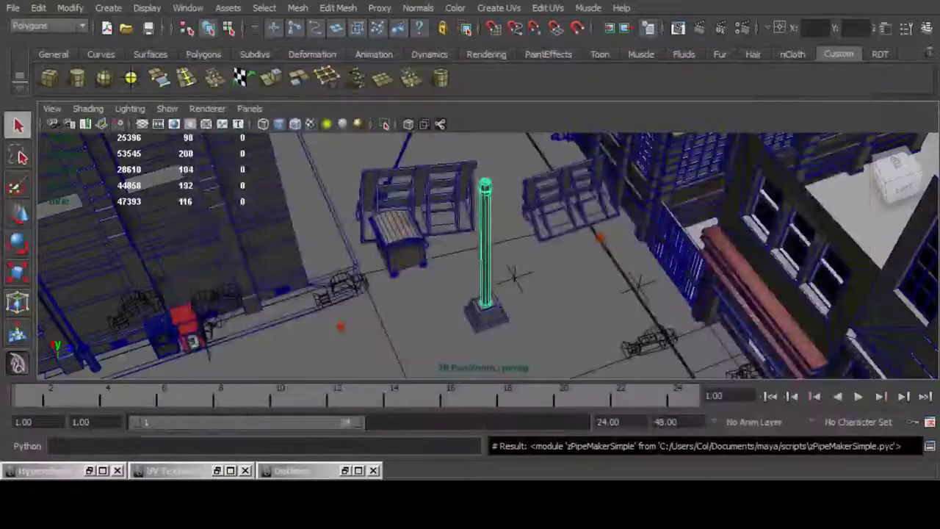
pyautogui.hotkey('ctrl', 'v')
pyautogui.press('Return')
pyautogui.hotkey('alt', 'Tab')
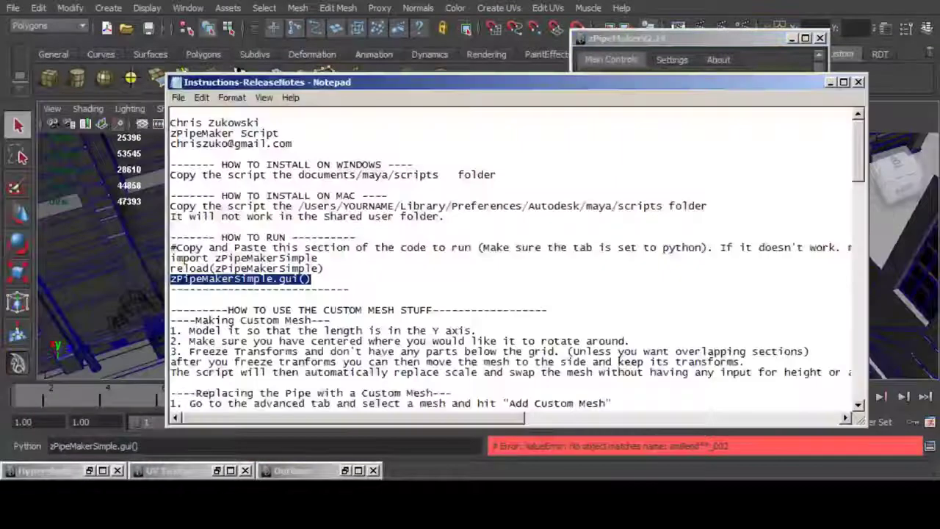
pyautogui.hotkey('alt', 'Tab')
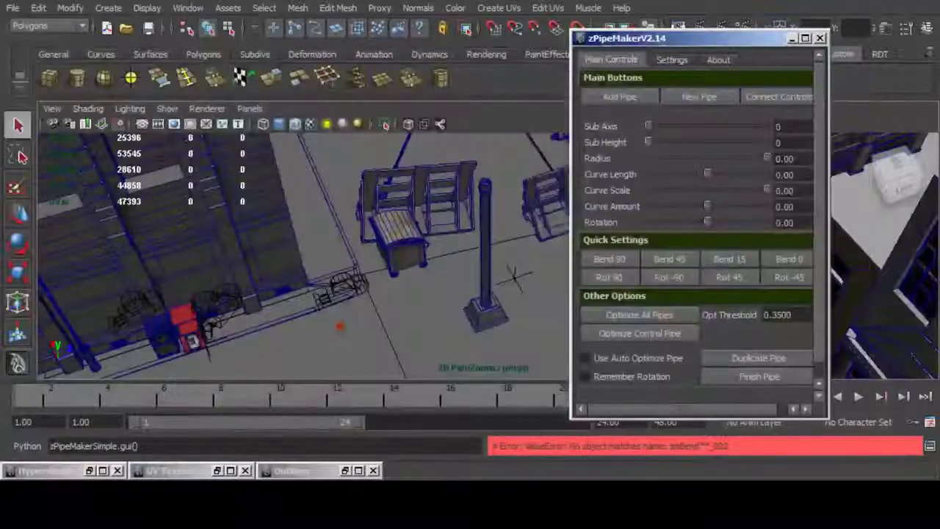
# Create a new pipe and set its Sub Axis to 16.
pyautogui.click(699, 97)
pyautogui.keyDown('alt'); pyautogui.moveTo(397, 279); pyautogui.dragTo(484, 279); pyautogui.keyUp('alt')
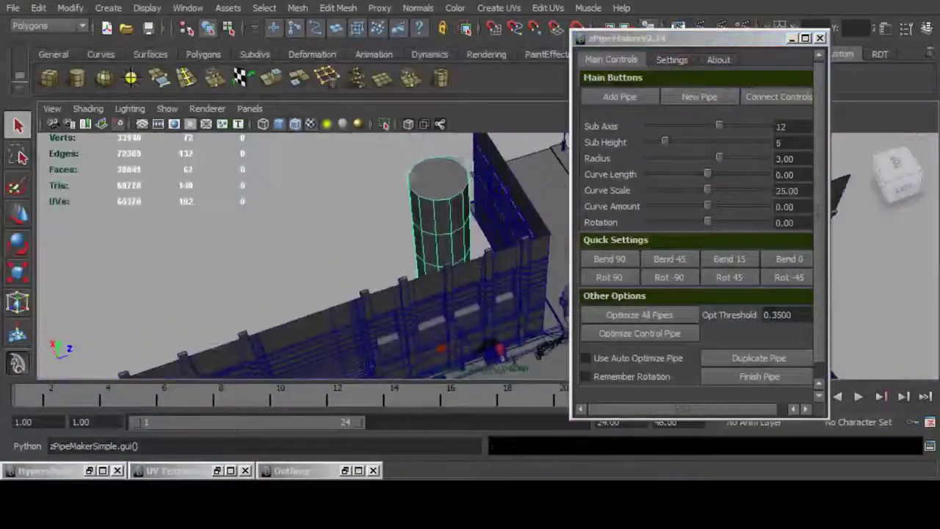
pyautogui.doubleClick(782, 128)
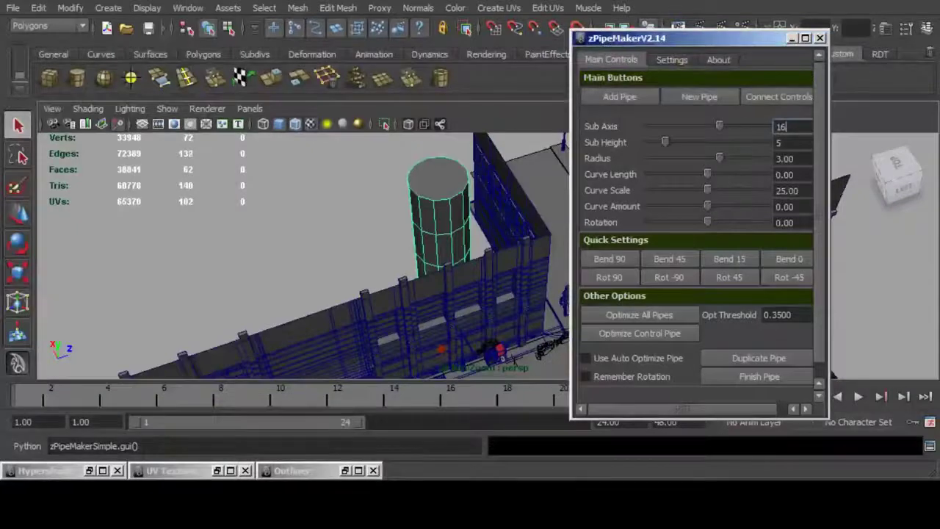
pyautogui.write('16')
pyautogui.press('Return')
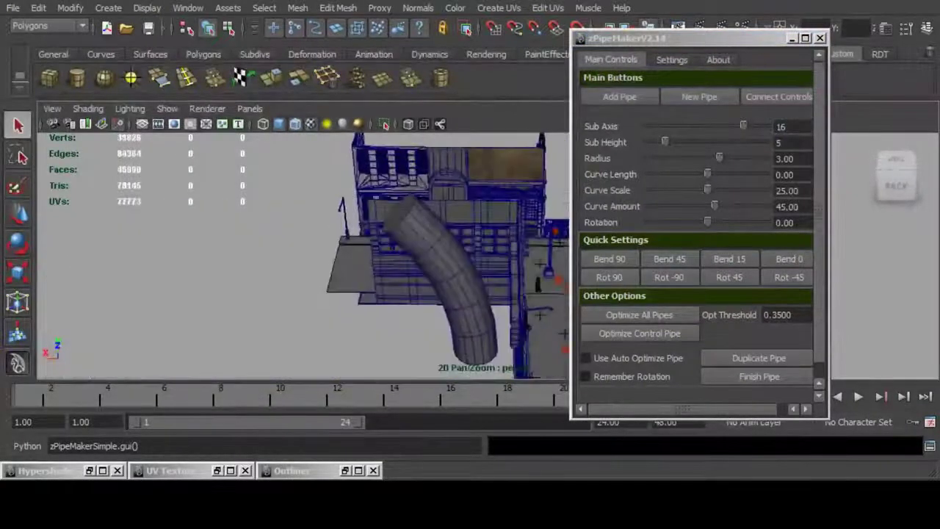
# Add two segments to the curved pipe and straighten the end segment with Bend 0.
pyautogui.click(620, 97)
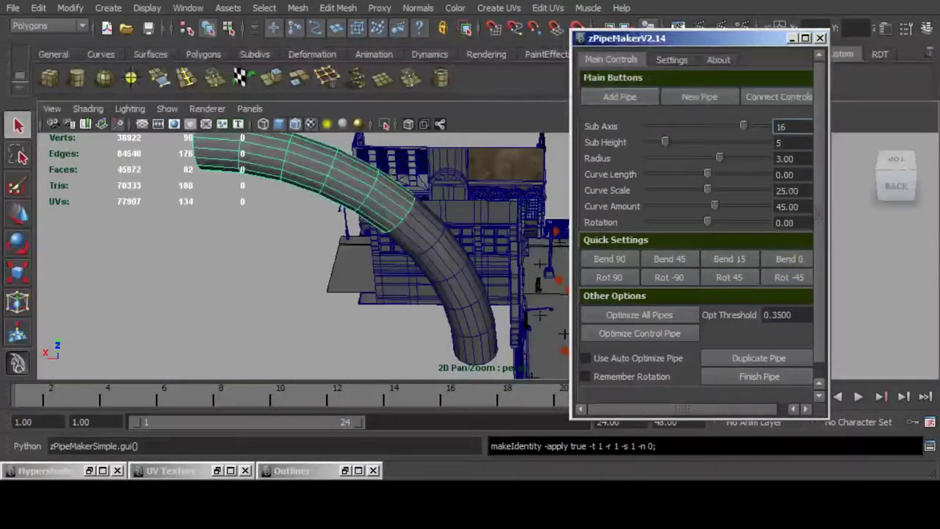
pyautogui.press('Return')
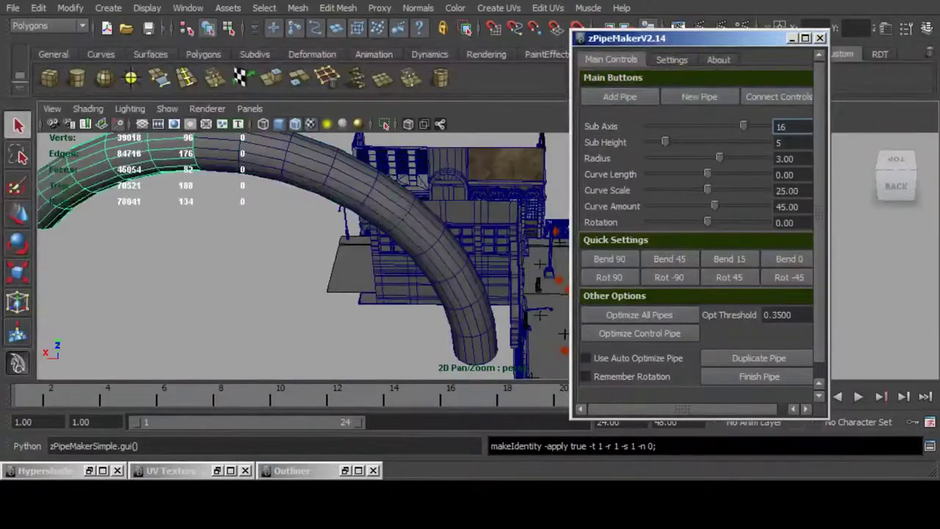
pyautogui.click(790, 259)
pyautogui.scroll(-5, 303, 255)
pyautogui.keyDown('alt'); pyautogui.moveTo(302, 255); pyautogui.dragTo(365, 271, button='middle'); pyautogui.keyUp('alt')
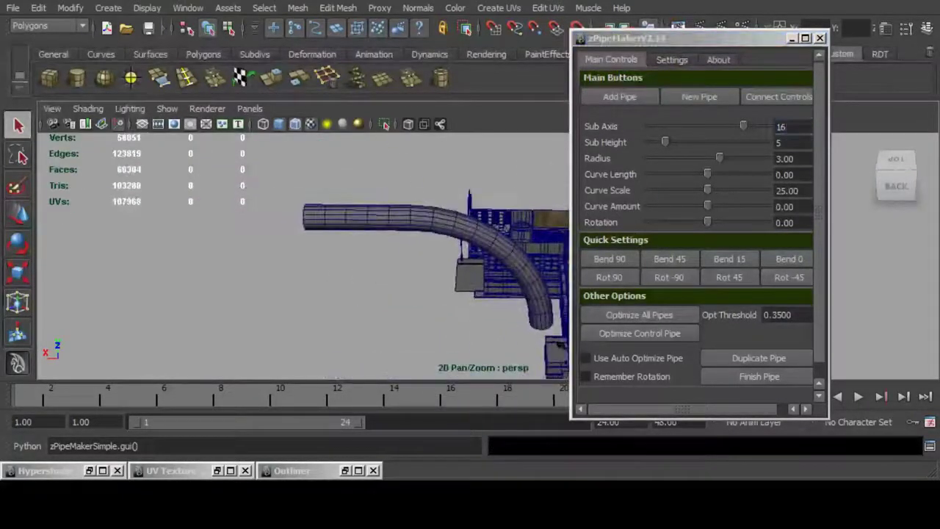
pyautogui.keyDown('alt'); pyautogui.moveTo(365, 271); pyautogui.dragTo(352, 257); pyautogui.keyUp('alt')
pyautogui.keyDown('alt'); pyautogui.moveTo(352, 258); pyautogui.dragTo(271, 269, button='middle'); pyautogui.keyUp('alt')
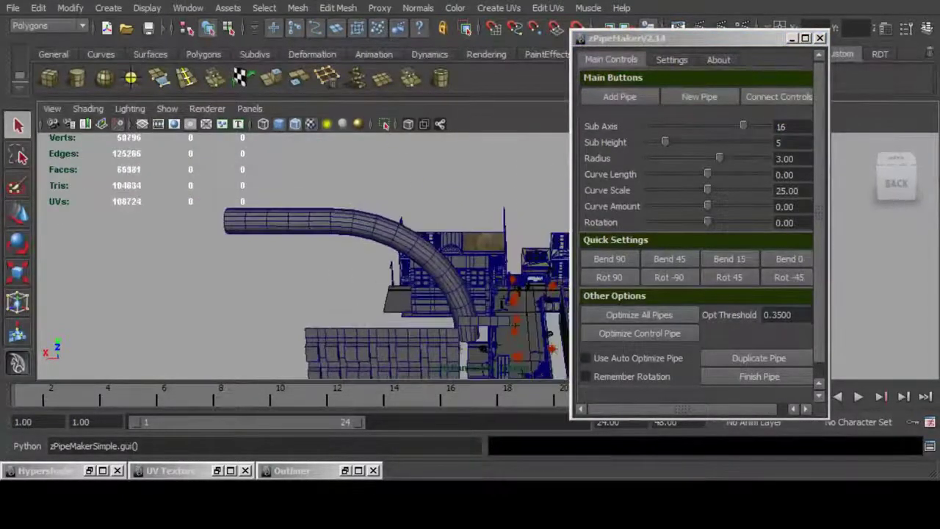
# Apply Bend 15 to the end segment of the pipe and add one more segment after it.
pyautogui.click(730, 259)
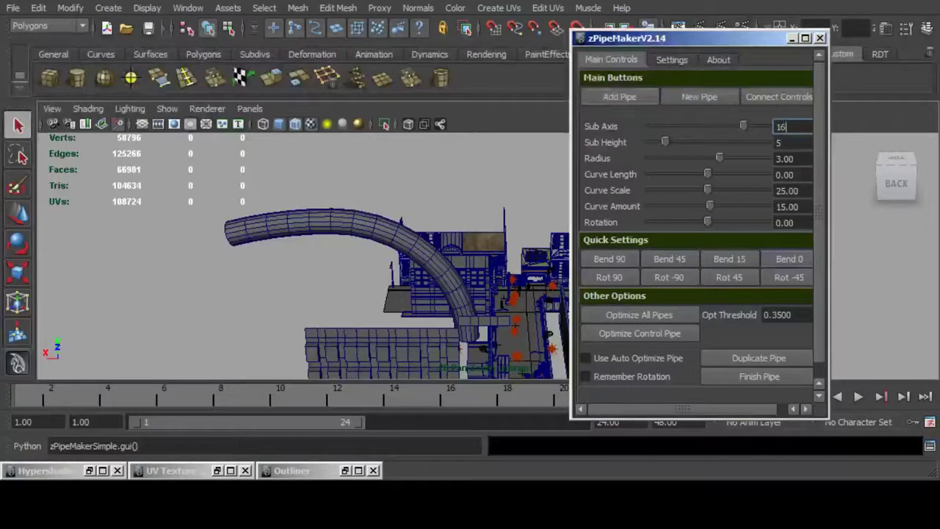
pyautogui.click(621, 97)
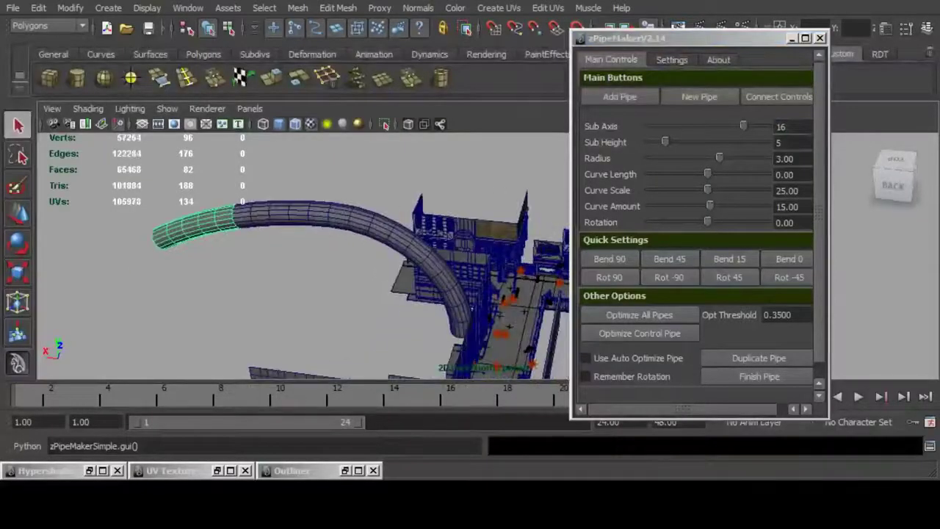
# Extend the selection to every segment of the pipe and delete them all.
pyautogui.hotkey('shift', '.')
pyautogui.hotkey('shift', '.')
pyautogui.hotkey('shift', '.')
pyautogui.hotkey('shift', '.')
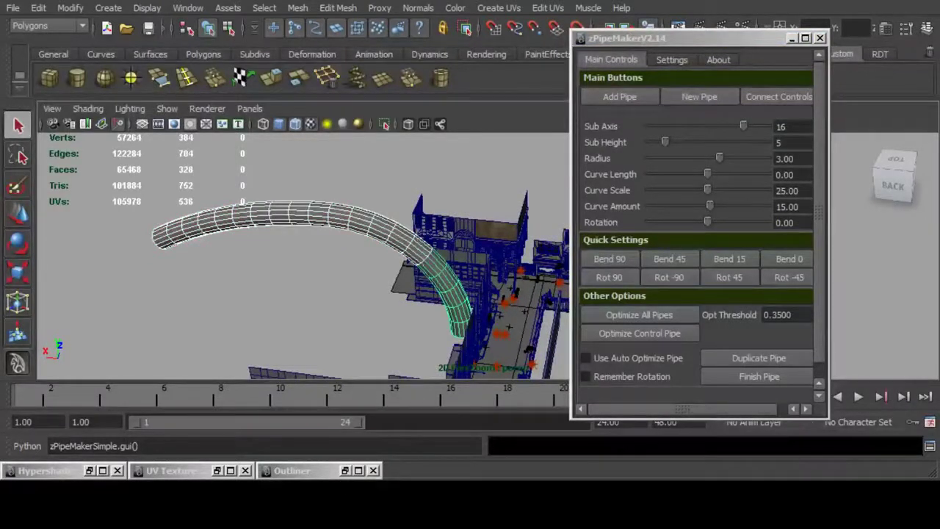
pyautogui.press('Delete')
# Create a new pipe with Sub Axis 16 and apply Bend 15 to it.
pyautogui.click(700, 97)
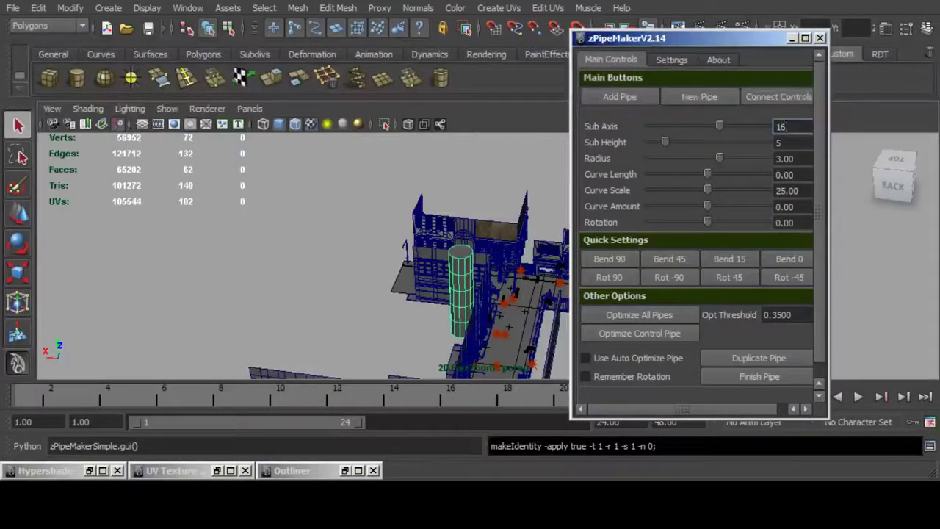
pyautogui.press('Return')
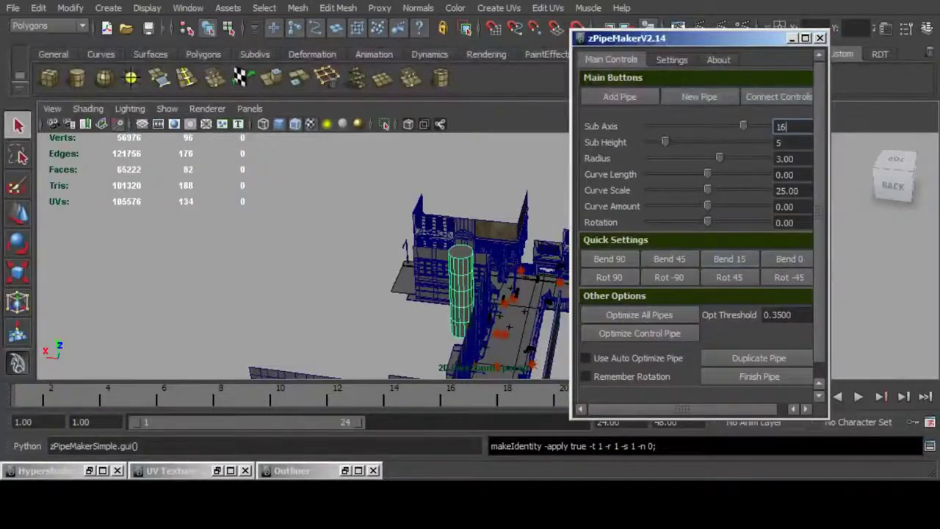
pyautogui.click(730, 259)
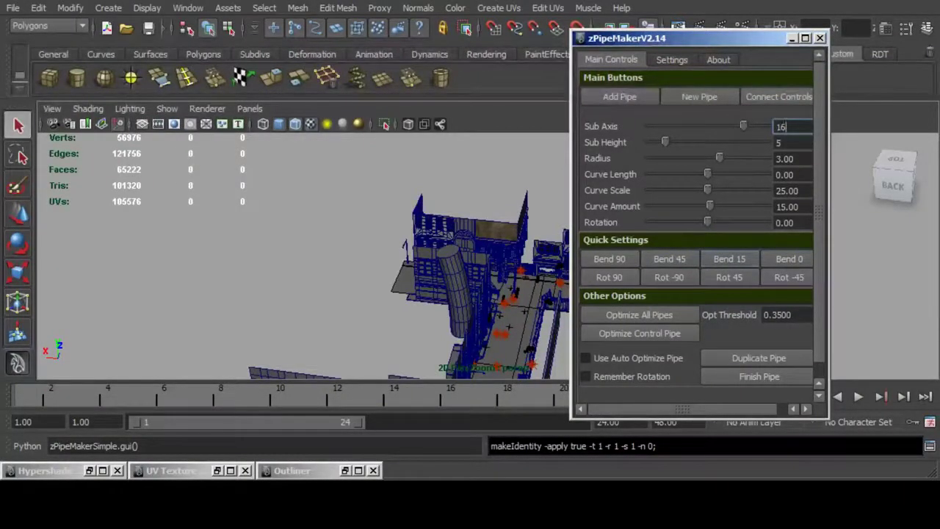
# Add three more segments to the pipe, keeping the 15 bend, to form a long gentle curve.
pyautogui.click(620, 97)
pyautogui.click(620, 97)
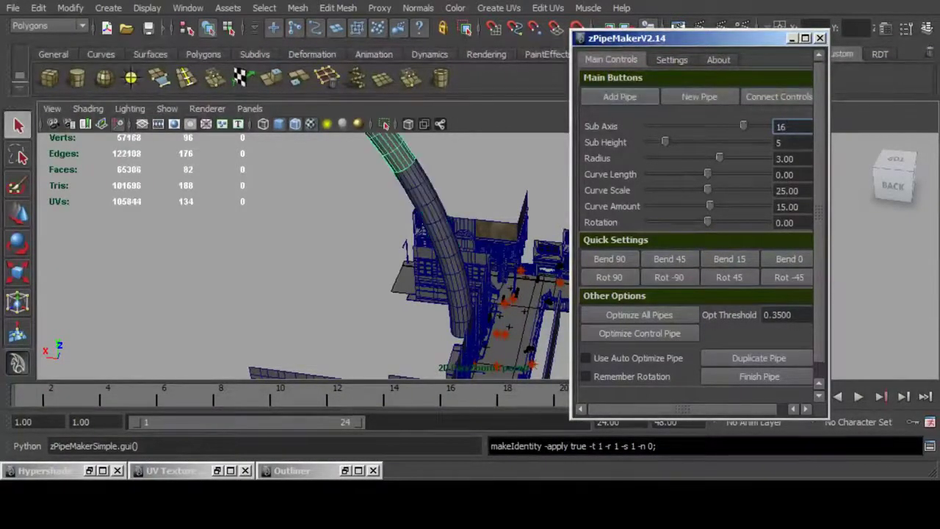
pyautogui.keyDown('alt'); pyautogui.moveTo(411, 220); pyautogui.dragTo(454, 210); pyautogui.keyUp('alt')
pyautogui.scroll(-4, 448, 206)
pyautogui.click(620, 97)
pyautogui.moveTo(441, 242)
pyautogui.keyDown('alt'); pyautogui.mouseDown()
pyautogui.moveTo(477, 198)
pyautogui.moveTo(500, 195)
pyautogui.moveTo(445, 247)
pyautogui.mouseUp(); pyautogui.keyUp('alt')
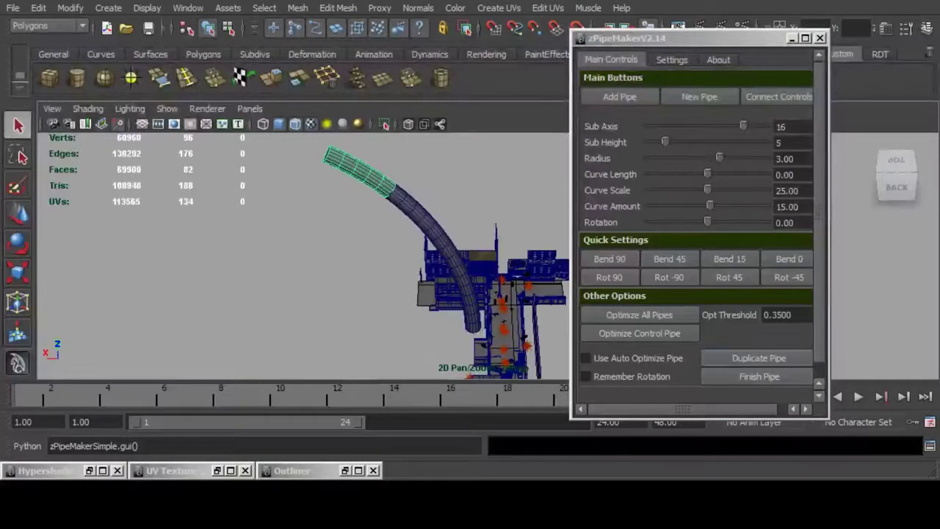
# Duplicate the pipe with Duplicate Pipe and move the copy along X, clear of the original segments.
pyautogui.click(758, 359)
pyautogui.click(792, 39)
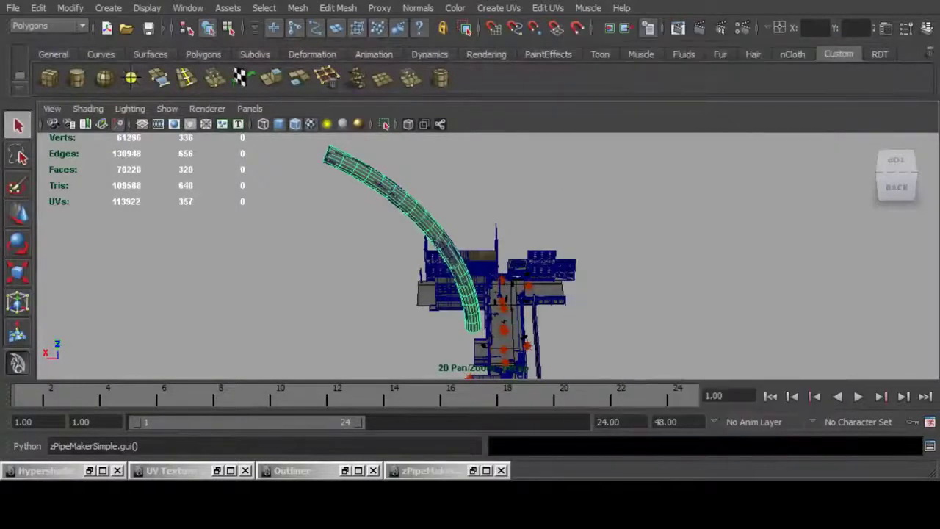
pyautogui.press('w')
pyautogui.keyDown('alt'); pyautogui.moveTo(448, 235); pyautogui.dragTo(448, 253); pyautogui.keyUp('alt')
pyautogui.moveTo(421, 320); pyautogui.dragTo(320, 320)
# Select the four segments of the original pipe and delete them.
pyautogui.click(360, 206)
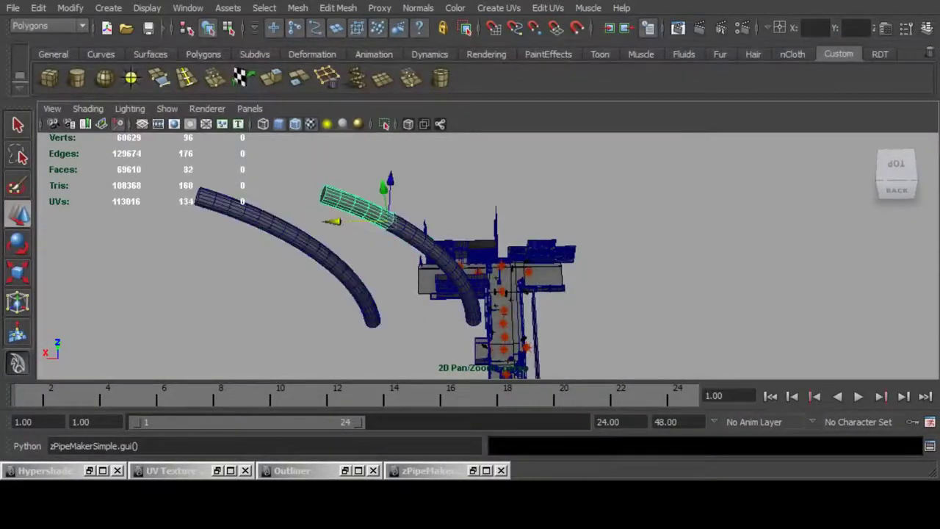
pyautogui.keyDown('shift'); pyautogui.click(416, 234); pyautogui.keyUp('shift')
pyautogui.keyDown('shift'); pyautogui.click(455, 271); pyautogui.keyUp('shift')
pyautogui.keyDown('shift'); pyautogui.click(474, 305); pyautogui.keyUp('shift')
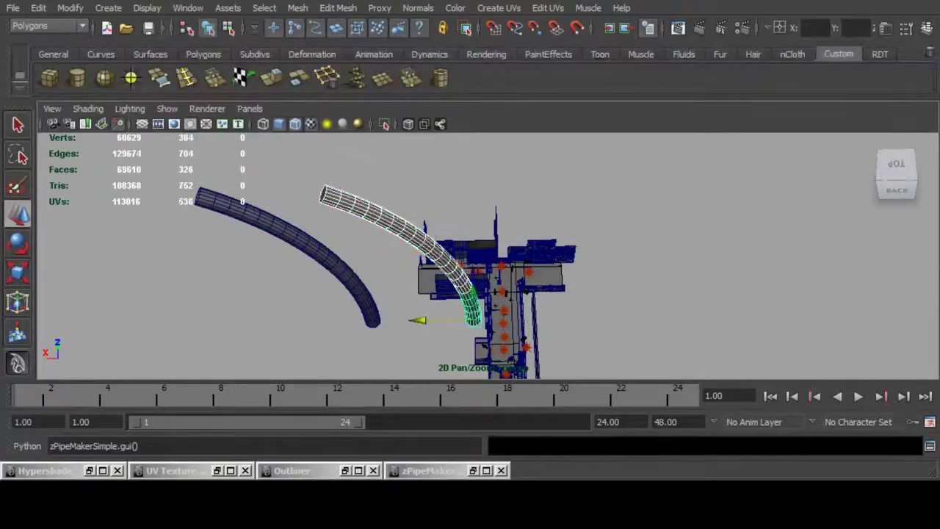
pyautogui.press('Delete')
# Move the remaining curved pipe over the junction of the street scene.
pyautogui.click(334, 263)
pyautogui.moveTo(319, 320); pyautogui.dragTo(367, 286)
pyautogui.moveTo(502, 285); pyautogui.dragTo(540, 256)
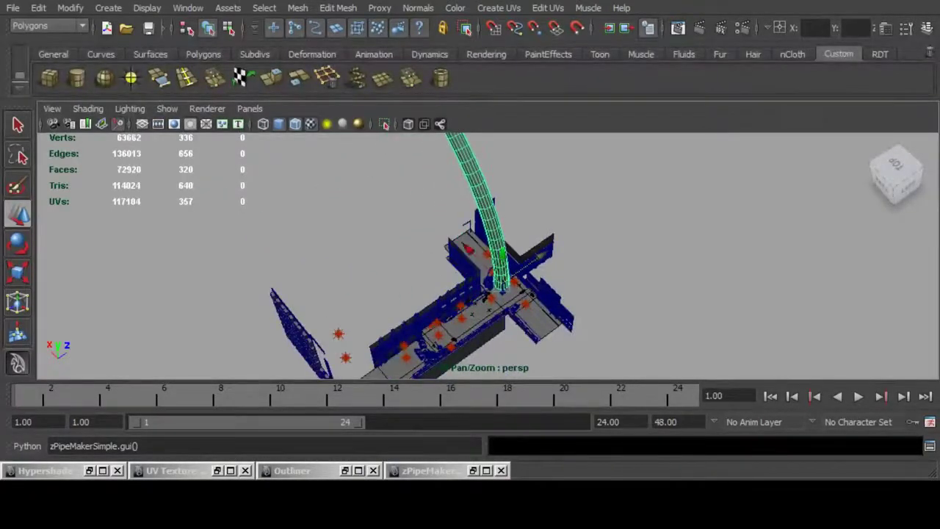
# Scale the curved pipe down to 0.054 and move it onto the street between the wooden barricades and the pole.
pyautogui.press('r')
pyautogui.moveTo(502, 282); pyautogui.dragTo(441, 282)
pyautogui.press('f')
pyautogui.keyDown('alt'); pyautogui.moveTo(672, 274); pyautogui.dragTo(739, 250); pyautogui.keyUp('alt')
pyautogui.keyDown('alt'); pyautogui.moveTo(741, 296); pyautogui.dragTo(667, 241, button='middle'); pyautogui.keyUp('alt')
pyautogui.keyDown('alt'); pyautogui.moveTo(668, 241); pyautogui.dragTo(677, 244); pyautogui.keyUp('alt')
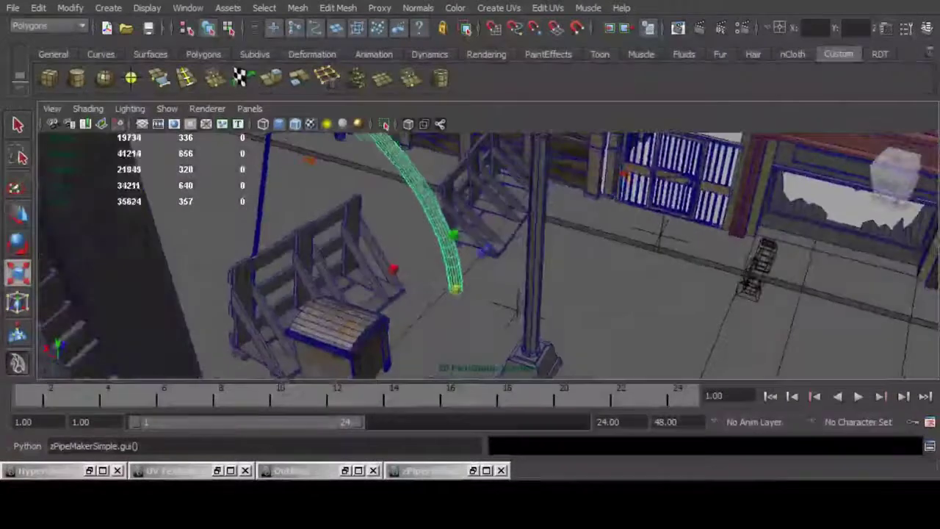
pyautogui.moveTo(455, 288); pyautogui.dragTo(442, 315)
pyautogui.press('w')
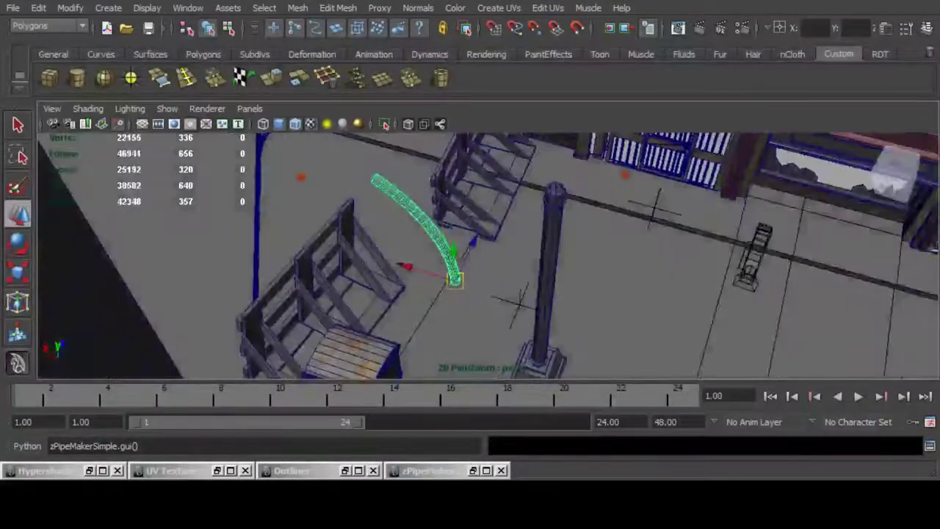
pyautogui.moveTo(406, 267)
pyautogui.mouseDown()
pyautogui.moveTo(525, 302)
pyautogui.moveTo(415, 253)
pyautogui.mouseUp()
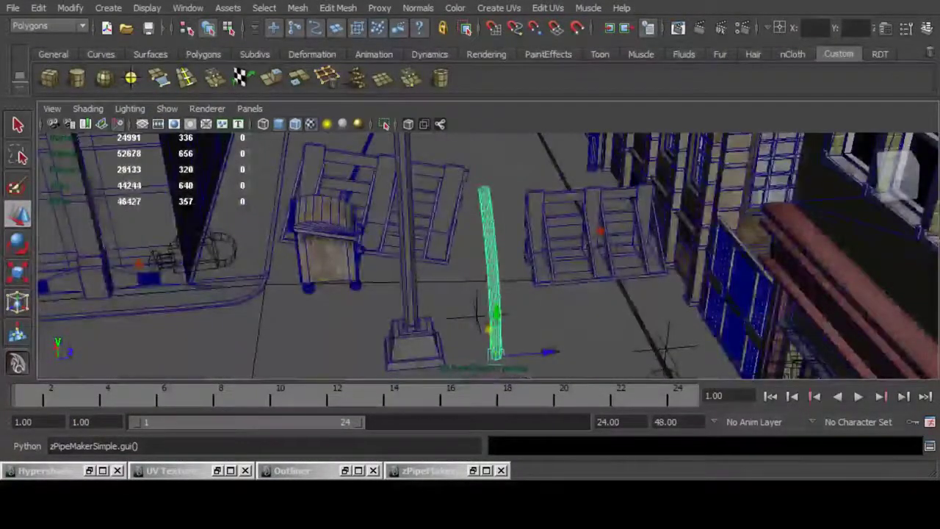
# Try rotating the curved pipe 90 degrees about X, and 90 degrees about Z.
pyautogui.click(928, 28)
pyautogui.click(889, 210)
pyautogui.write('90')
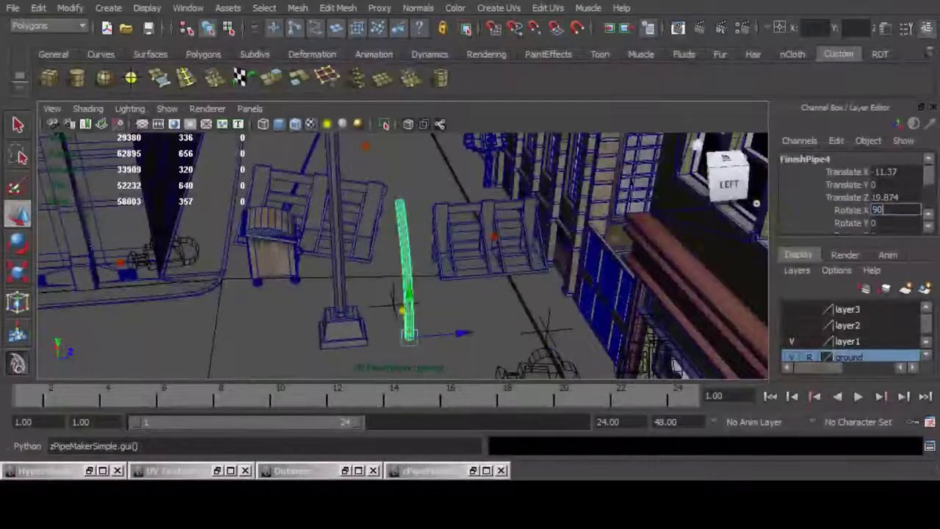
pyautogui.press('Return')
pyautogui.scroll(-1, 891, 208)
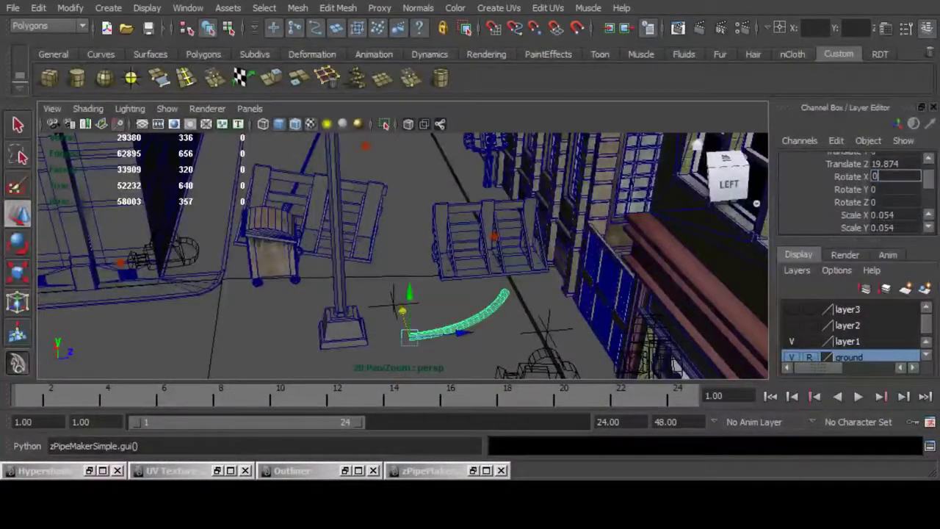
pyautogui.click(890, 202)
pyautogui.write('90')
pyautogui.press('Return')
pyautogui.write('0')
# Set the pipe's Y rotation to -90 and raise the pipe above the barricades.
pyautogui.click(890, 189)
pyautogui.write('90')
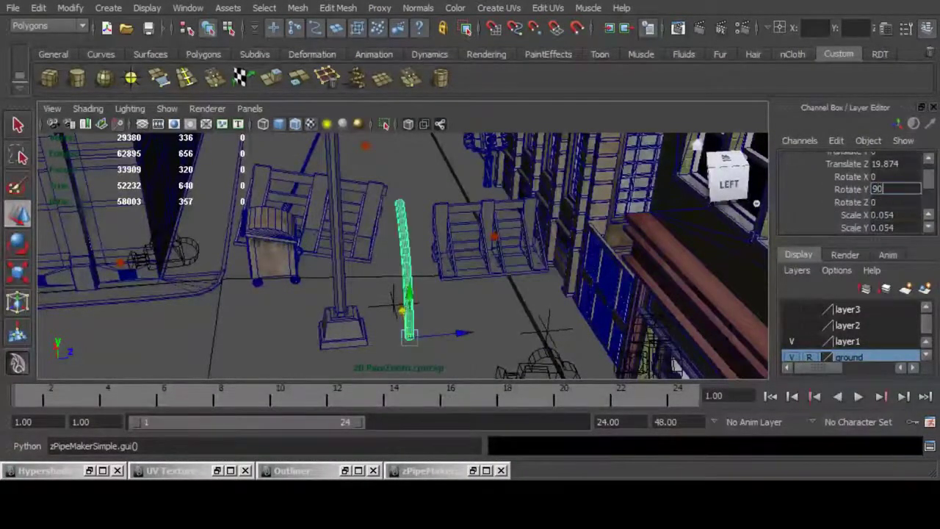
pyautogui.press('Return')
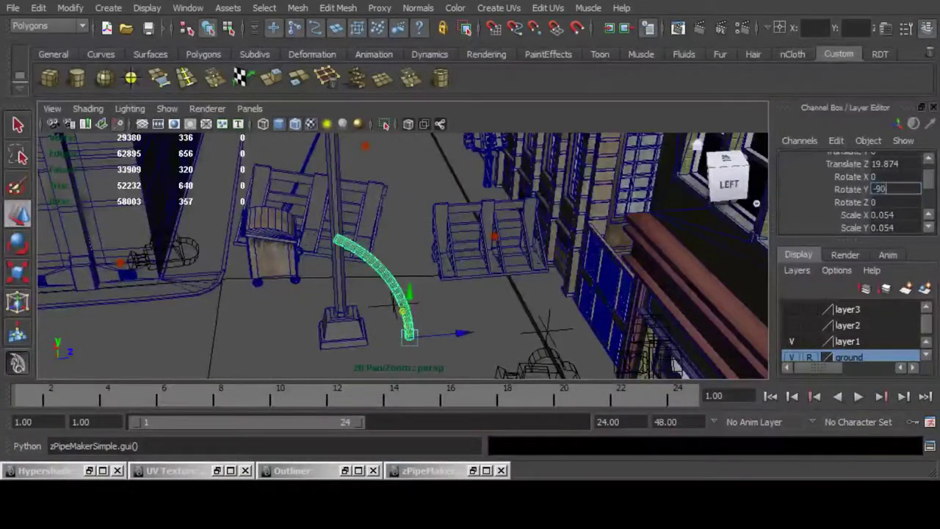
pyautogui.press('Return')
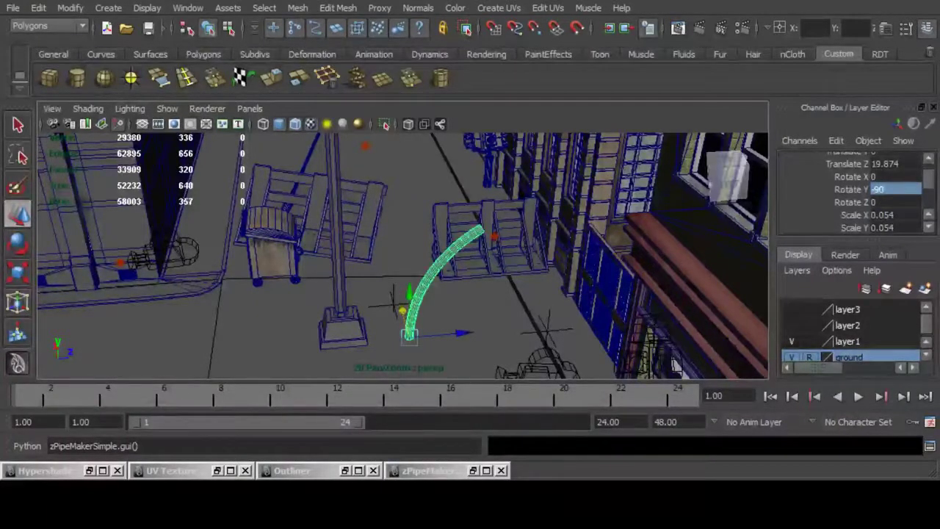
pyautogui.moveTo(410, 292); pyautogui.dragTo(406, 148)
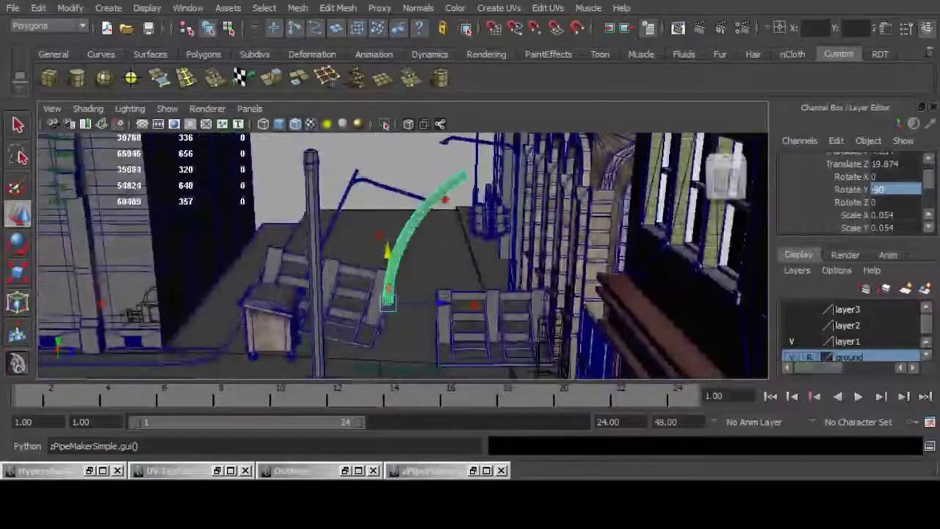
# Try 90 degrees for the raised pipe's X rotation and for its Z rotation, resetting each to 0.
pyautogui.click(894, 177)
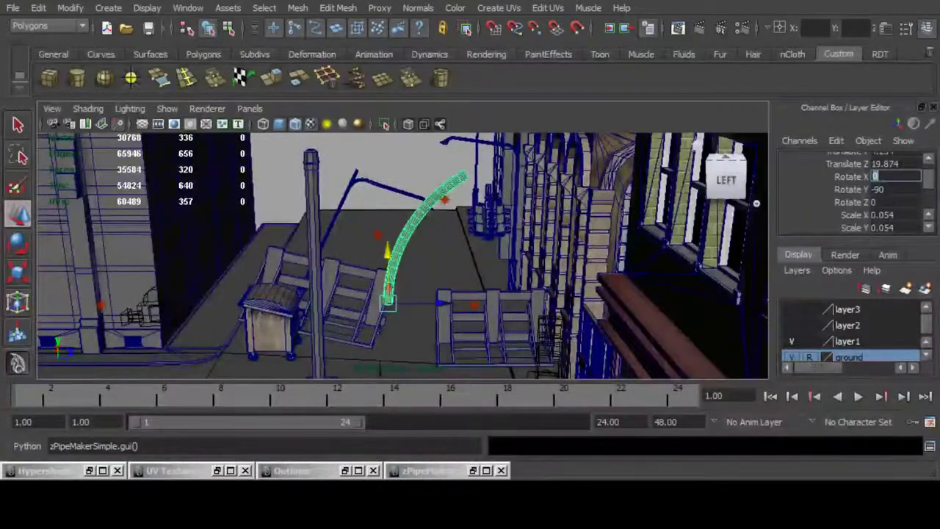
pyautogui.write('90')
pyautogui.press('Return')
pyautogui.write('0')
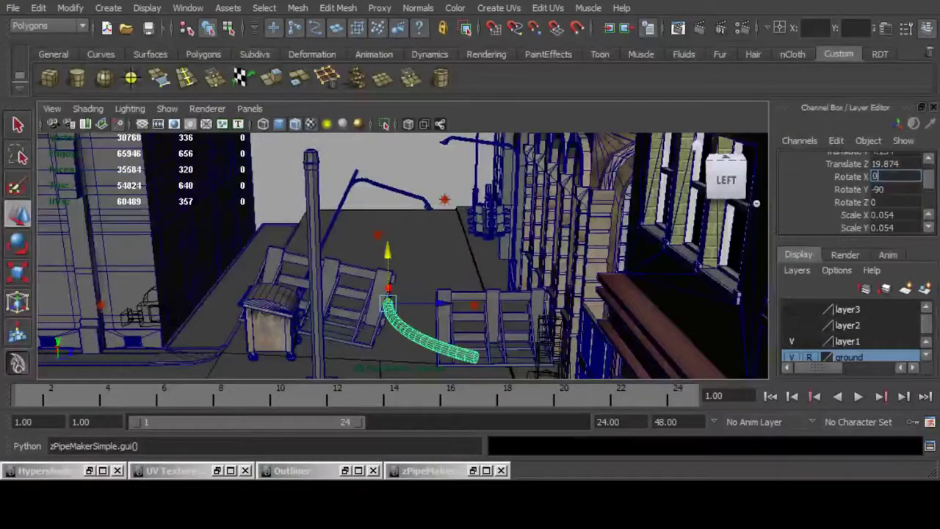
pyautogui.click(894, 202)
pyautogui.write('90')
pyautogui.press('Return')
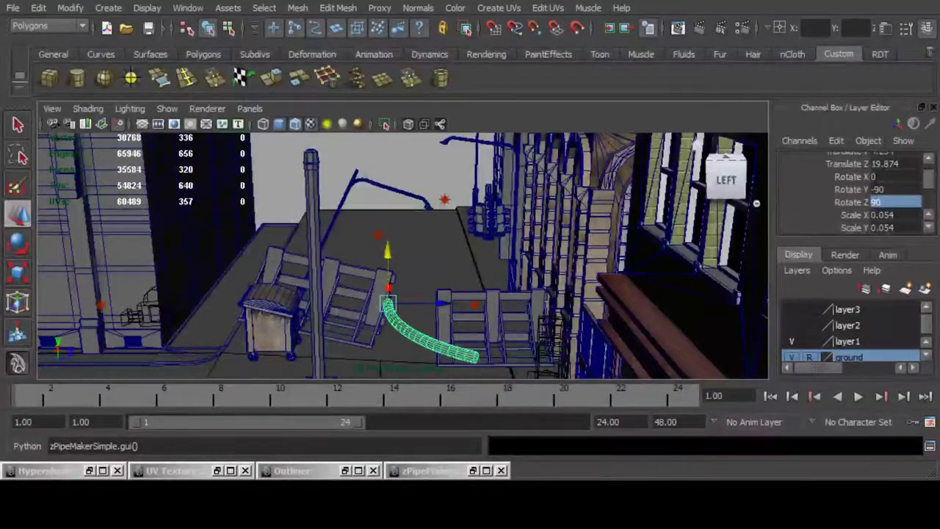
pyautogui.click(894, 202)
pyautogui.write('0')
pyautogui.press('Return')
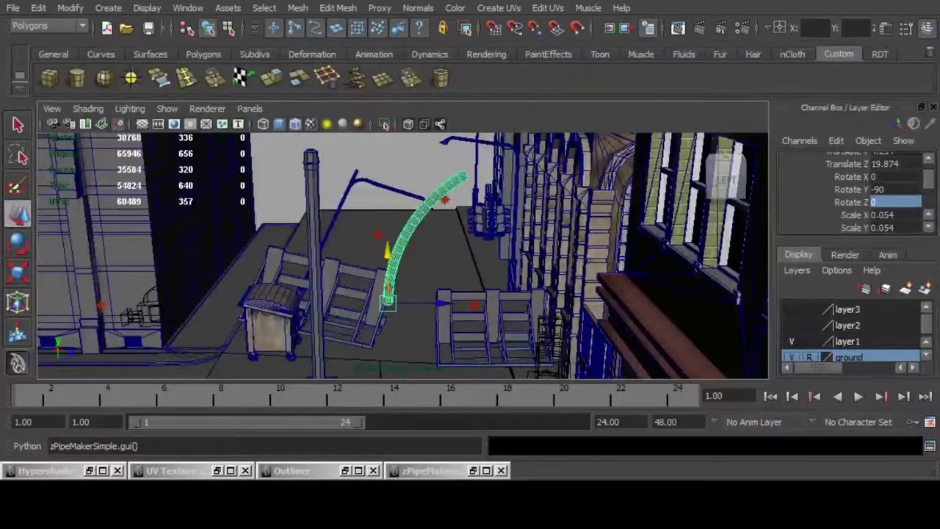
# Rotate the pipe freehand into a sideways arch, with rotations of about X 90, Y -16.168 and Z -90.
pyautogui.press('e')
pyautogui.keyDown('alt'); pyautogui.moveTo(433, 294); pyautogui.dragTo(380, 298); pyautogui.keyUp('alt')
pyautogui.moveTo(406, 256); pyautogui.dragTo(422, 338)
# Move the pipe against the pole and raise it near the top, to about Translate Y 8.086 and Z 17.412.
pyautogui.press('w')
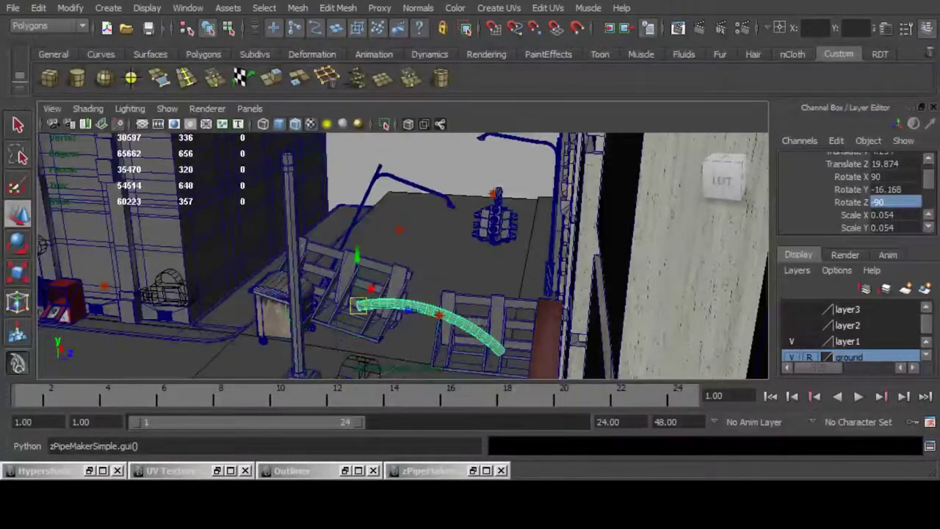
pyautogui.keyDown('alt'); pyautogui.moveTo(382, 315); pyautogui.dragTo(351, 303); pyautogui.keyUp('alt')
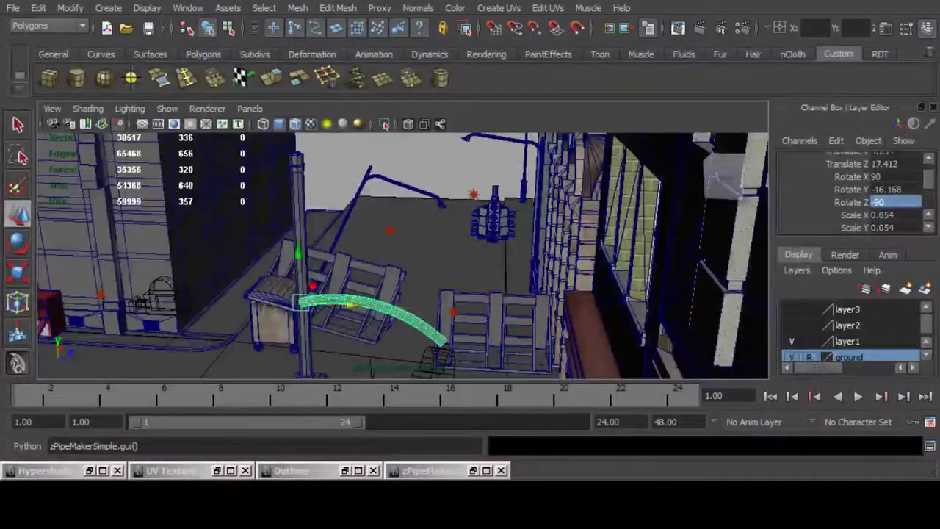
pyautogui.moveTo(298, 252); pyautogui.dragTo(292, 143)
pyautogui.scroll(1, 292, 143)
pyautogui.moveTo(418, 243)
pyautogui.keyDown('alt'); pyautogui.mouseDown()
pyautogui.moveTo(283, 279)
pyautogui.moveTo(436, 238)
pyautogui.mouseUp(); pyautogui.keyUp('alt')
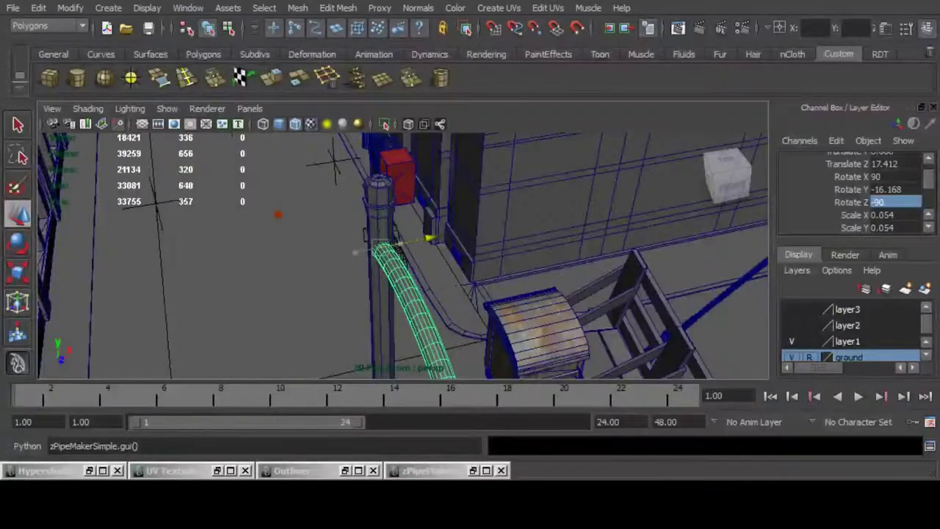
pyautogui.keyDown('alt'); pyautogui.moveTo(382, 265); pyautogui.dragTo(551, 213); pyautogui.keyUp('alt')
pyautogui.keyDown('alt'); pyautogui.moveTo(551, 213); pyautogui.dragTo(485, 235, button='right'); pyautogui.keyUp('alt')
pyautogui.keyDown('alt'); pyautogui.moveTo(485, 235); pyautogui.dragTo(507, 301); pyautogui.keyUp('alt')
pyautogui.keyDown('alt'); pyautogui.moveTo(507, 302); pyautogui.dragTo(456, 298, button='right'); pyautogui.keyUp('alt')
pyautogui.keyDown('alt'); pyautogui.moveTo(455, 297); pyautogui.dragTo(494, 279); pyautogui.keyUp('alt')
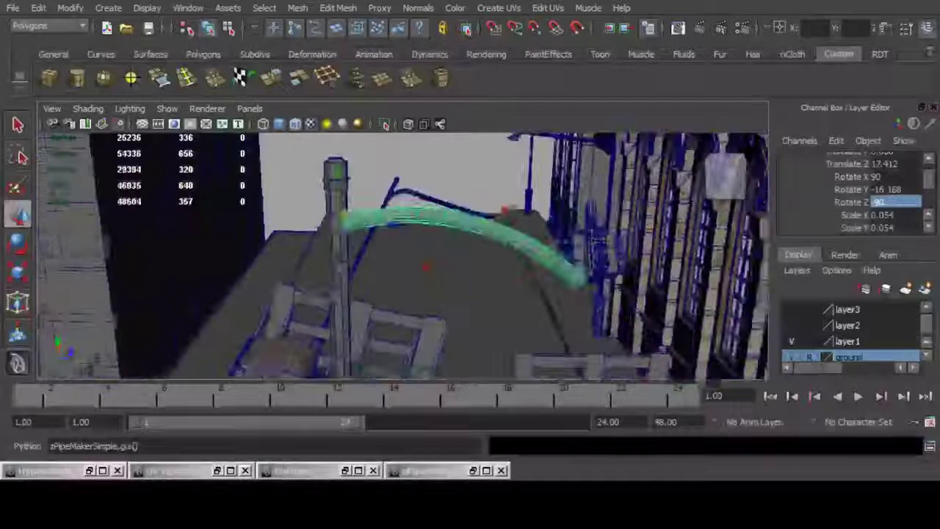
pyautogui.keyDown('alt'); pyautogui.moveTo(505, 211); pyautogui.dragTo(515, 352); pyautogui.keyUp('alt')
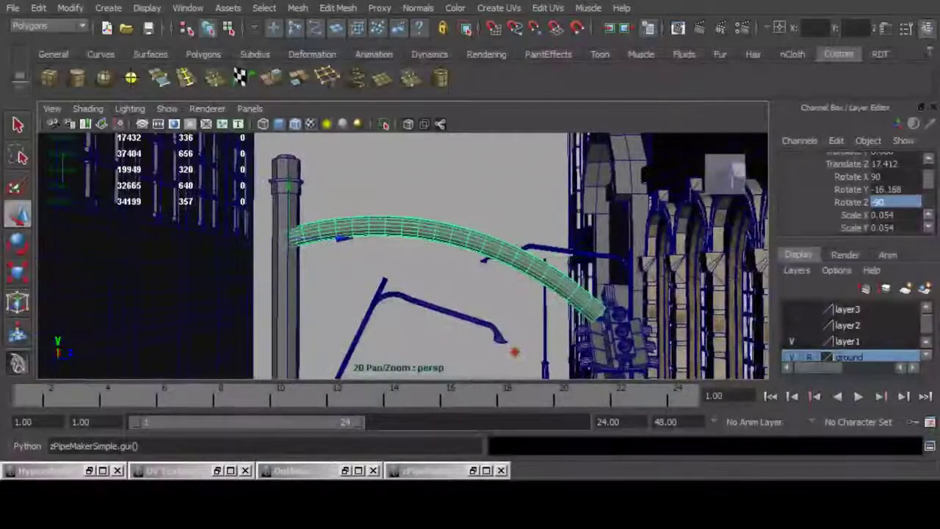
# Tilt the pipe to about -30.475 in Rotate Y and move the vertices of its outer half outward to lengthen the arm.
pyautogui.press('e')
pyautogui.moveTo(353, 205); pyautogui.dragTo(539, 280)
pyautogui.press('F9')
pyautogui.press('w')
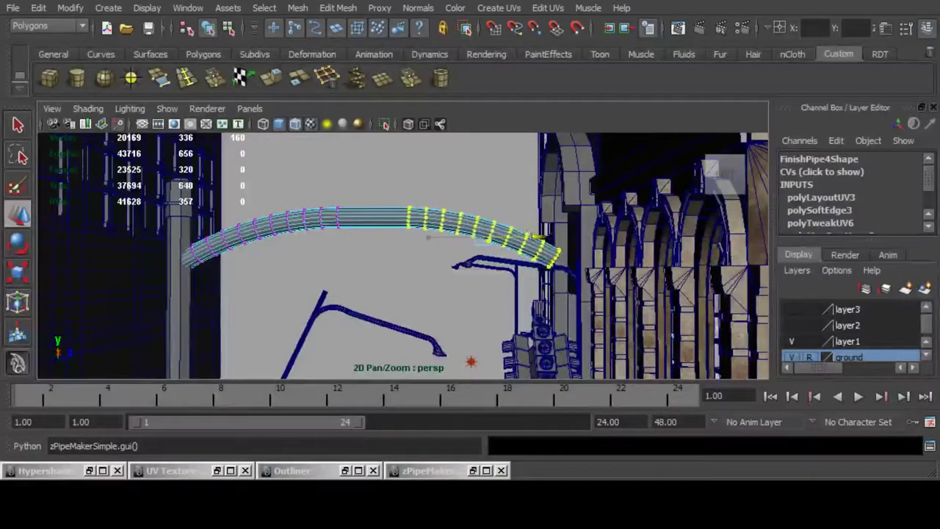
pyautogui.scroll(-5, 403, 256)
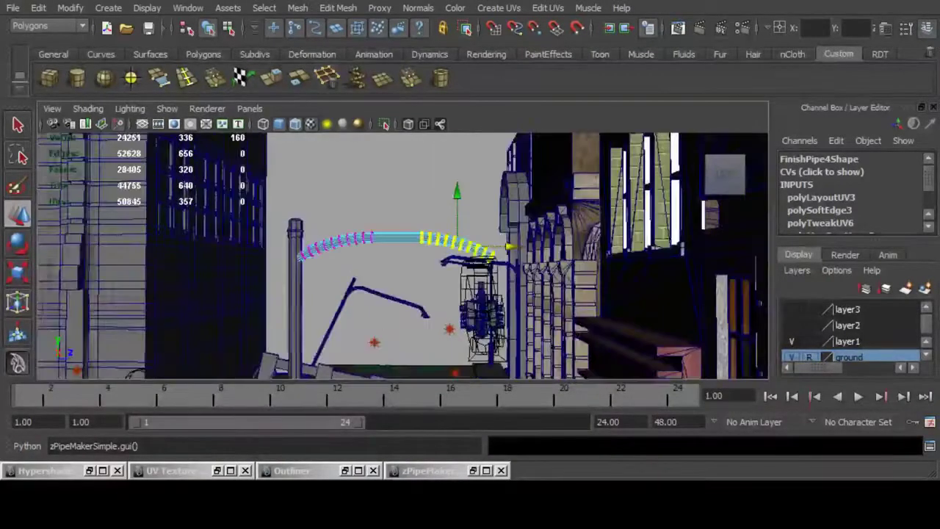
pyautogui.keyDown('alt'); pyautogui.moveTo(404, 235); pyautogui.dragTo(440, 292); pyautogui.keyUp('alt')
pyautogui.press('F10')
pyautogui.press('F8')
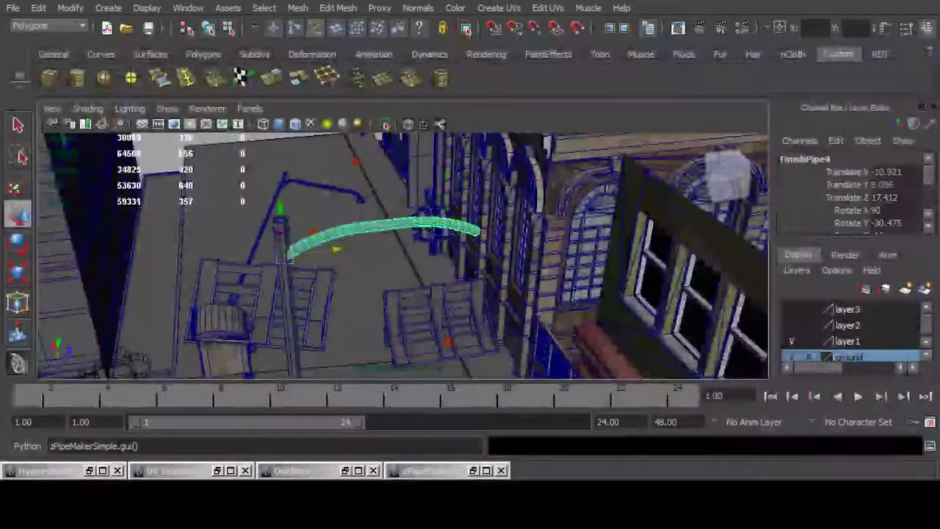
# Select the pole and its base together with the pipe and move the assembly along the street behind the barricades.
pyautogui.keyDown('shift'); pyautogui.click(290, 313); pyautogui.keyUp('shift')
pyautogui.keyDown('alt'); pyautogui.moveTo(289, 312); pyautogui.dragTo(335, 239, button='middle'); pyautogui.keyUp('alt')
pyautogui.keyDown('alt'); pyautogui.moveTo(335, 239); pyautogui.dragTo(368, 237); pyautogui.keyUp('alt')
pyautogui.click(346, 355)
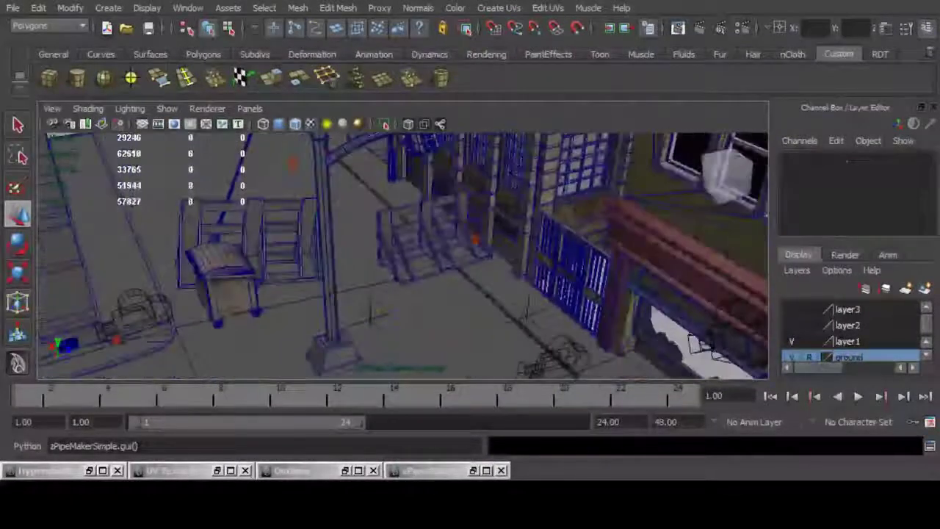
pyautogui.hotkey('ctrl', 'z')
pyautogui.keyDown('shift'); pyautogui.click(336, 357); pyautogui.keyUp('shift')
pyautogui.keyDown('alt'); pyautogui.moveTo(336, 357); pyautogui.dragTo(379, 371, button='middle'); pyautogui.keyUp('alt')
pyautogui.moveTo(356, 332); pyautogui.dragTo(280, 233)
pyautogui.keyDown('alt'); pyautogui.moveTo(280, 232); pyautogui.dragTo(325, 310, button='middle'); pyautogui.keyUp('alt')
pyautogui.keyDown('alt'); pyautogui.moveTo(325, 310); pyautogui.dragTo(294, 346); pyautogui.keyUp('alt')
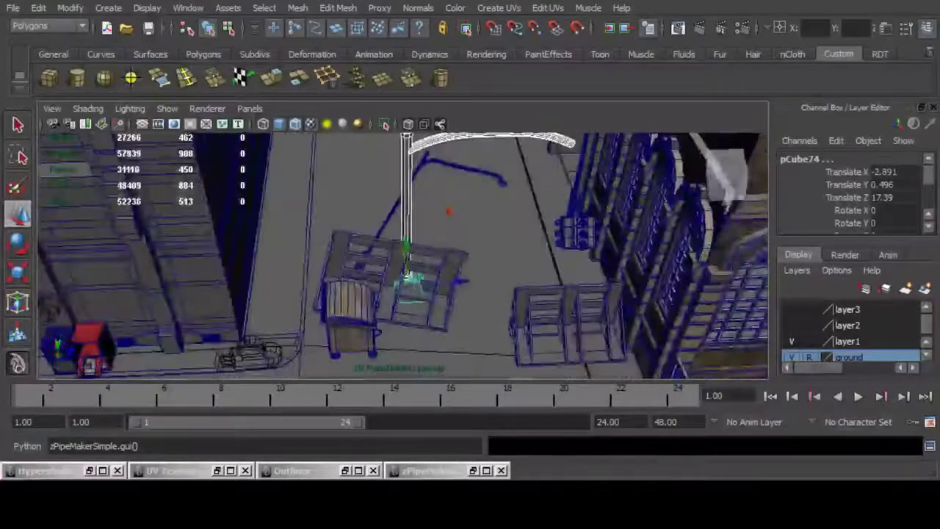
# Shift the pole assembly sideways to the kerb behind the barricade, placing the pipe at about Translate X -2.182 and Z 15.046.
pyautogui.moveTo(459, 282); pyautogui.dragTo(404, 284)
pyautogui.keyDown('alt'); pyautogui.moveTo(448, 211); pyautogui.dragTo(353, 294); pyautogui.keyUp('alt')
pyautogui.keyDown('alt'); pyautogui.moveTo(353, 294); pyautogui.dragTo(441, 311, button='right'); pyautogui.keyUp('alt')
pyautogui.keyDown('alt'); pyautogui.moveTo(441, 311); pyautogui.dragTo(363, 239); pyautogui.keyUp('alt')
pyautogui.moveTo(498, 300)
pyautogui.mouseDown()
pyautogui.moveTo(512, 321)
pyautogui.moveTo(507, 315)
pyautogui.mouseUp()
# Delete the old leaning street lamp behind the barricades.
pyautogui.click(445, 224)
pyautogui.press('Delete')
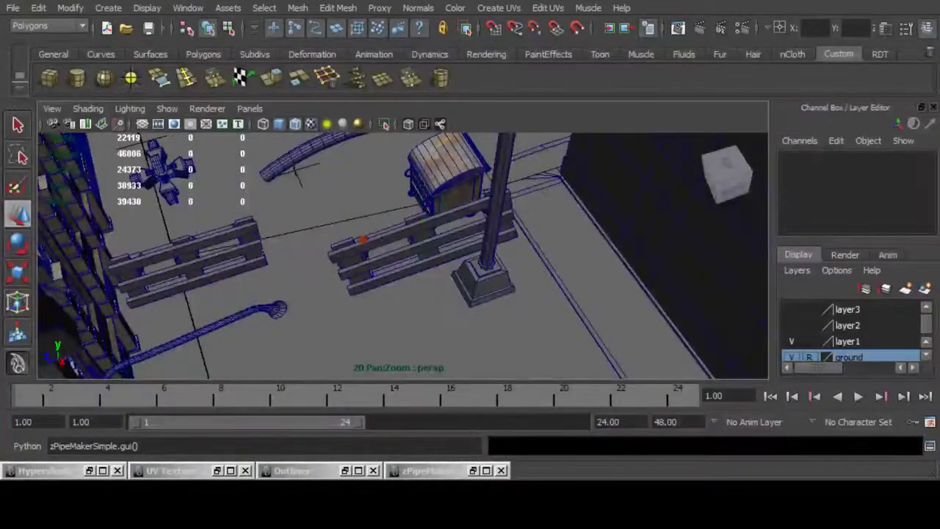
pyautogui.keyDown('alt'); pyautogui.moveTo(445, 224); pyautogui.dragTo(353, 235, button='right'); pyautogui.keyUp('alt')
pyautogui.keyDown('alt'); pyautogui.moveTo(353, 235); pyautogui.dragTo(440, 294); pyautogui.keyUp('alt')
pyautogui.keyDown('alt'); pyautogui.moveTo(441, 293); pyautogui.dragTo(485, 294, button='right'); pyautogui.keyUp('alt')
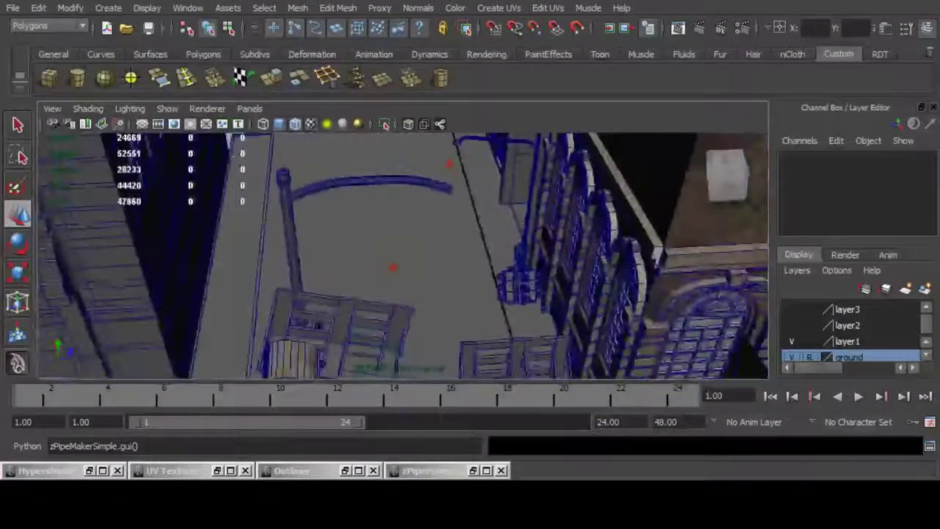
pyautogui.keyDown('alt'); pyautogui.moveTo(485, 294); pyautogui.dragTo(430, 266); pyautogui.keyUp('alt')
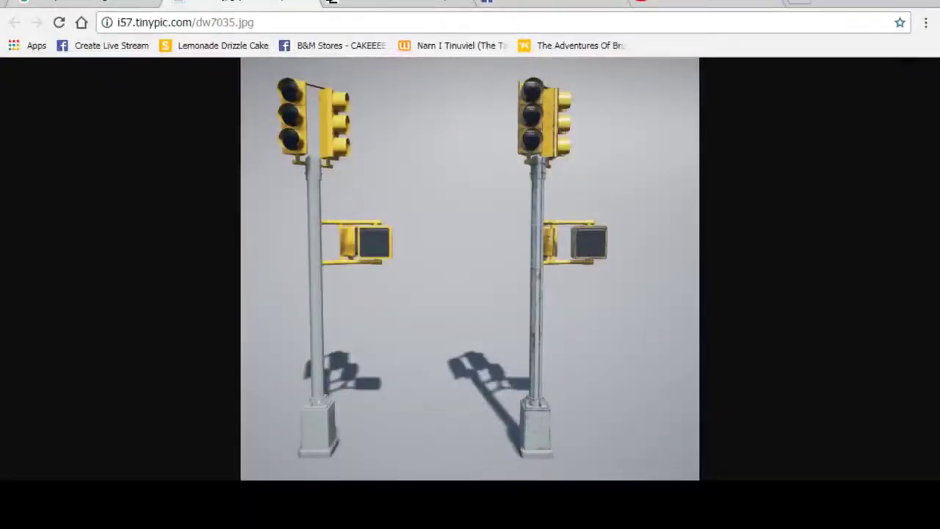
# Check the traffic light reference picture in the browser, return to Maya and inspect the traffic light model near the arm.
pyautogui.hotkey('ctrl', 'Tab')
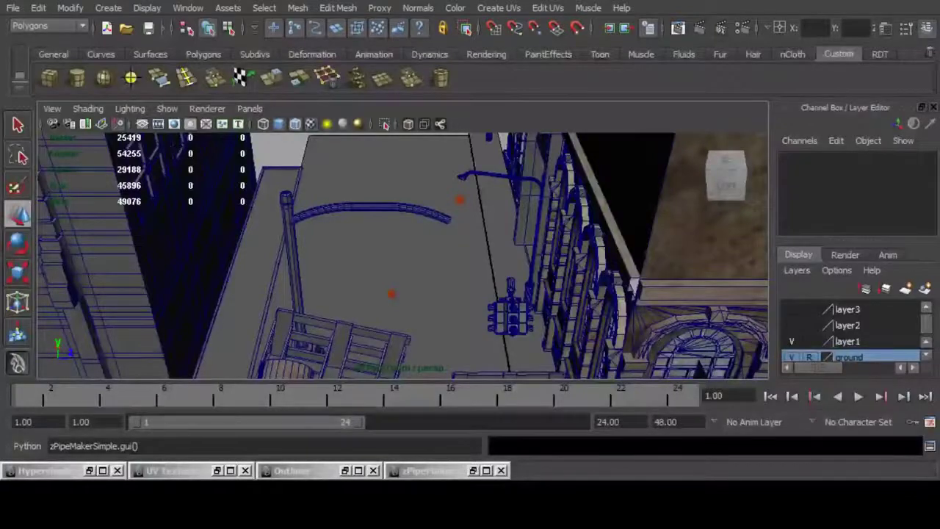
pyautogui.click(510, 318)
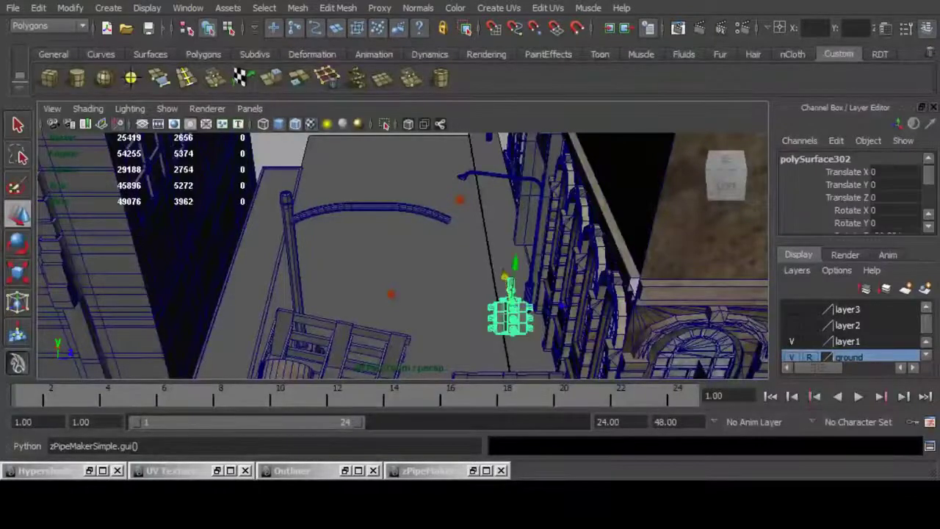
pyautogui.scroll(5, 510, 317)
pyautogui.keyDown('alt'); pyautogui.moveTo(511, 317); pyautogui.dragTo(450, 270); pyautogui.keyUp('alt')
pyautogui.scroll(-4, 457, 275)
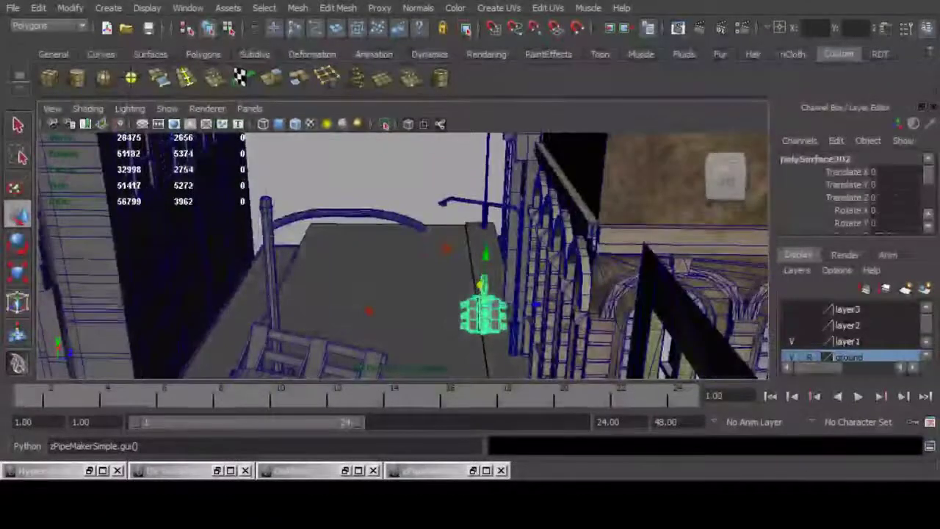
# Move the vertices of the curved arm's outer half further outward so the straight middle section is longer.
pyautogui.click(367, 215)
pyautogui.press('F9')
pyautogui.moveTo(360, 188); pyautogui.dragTo(485, 221)
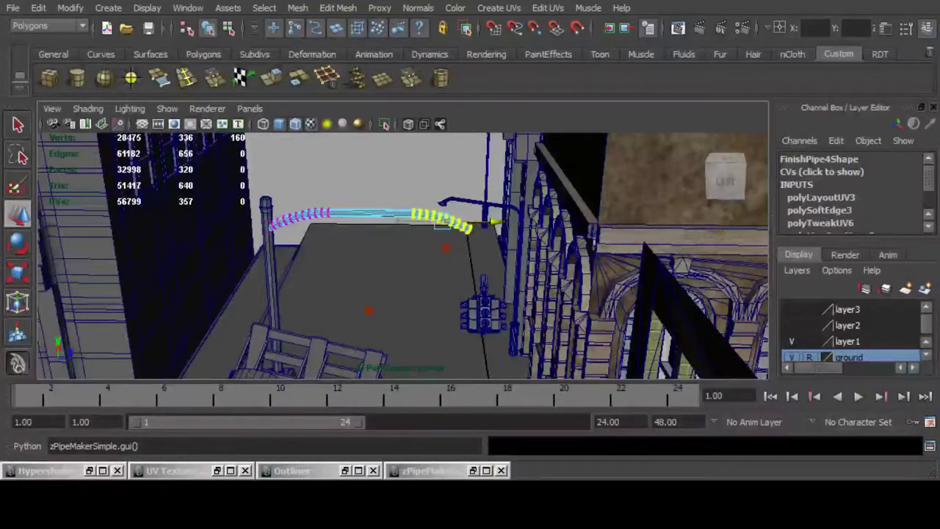
pyautogui.keyDown('alt'); pyautogui.moveTo(471, 253); pyautogui.dragTo(469, 282); pyautogui.keyUp('alt')
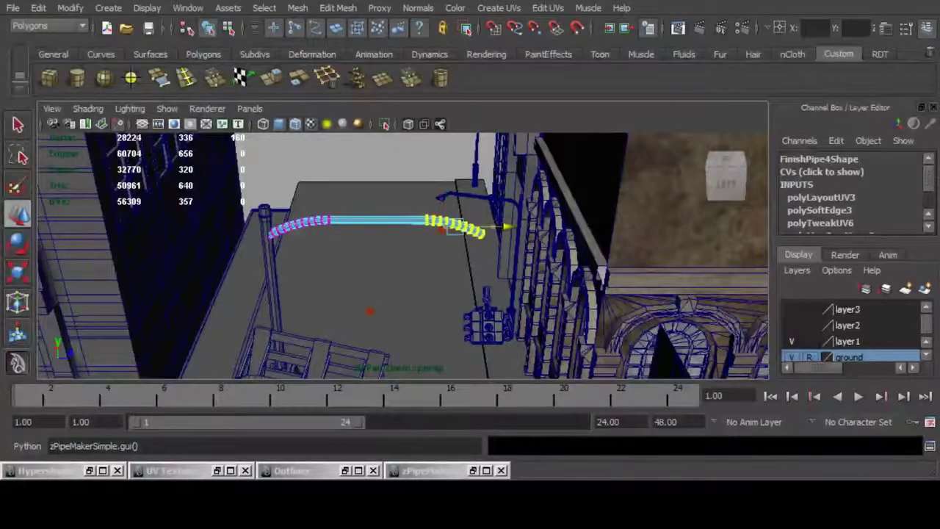
pyautogui.press('F8')
pyautogui.press('F8')
# Examine the traffic light model and the place where the curved pipe's inner end meets the pole.
pyautogui.click(485, 326)
pyautogui.moveTo(486, 327)
pyautogui.keyDown('alt'); pyautogui.mouseDown()
pyautogui.moveTo(532, 272)
pyautogui.moveTo(478, 326)
pyautogui.mouseUp(); pyautogui.keyUp('alt')
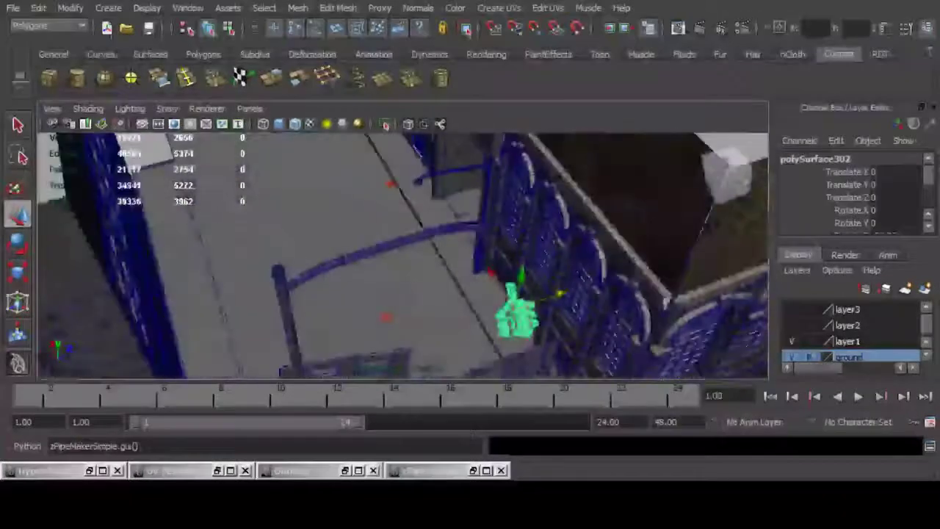
pyautogui.keyDown('alt'); pyautogui.moveTo(477, 326); pyautogui.dragTo(505, 284, button='middle'); pyautogui.keyUp('alt')
pyautogui.keyDown('alt'); pyautogui.moveTo(506, 283); pyautogui.dragTo(544, 287, button='right'); pyautogui.keyUp('alt')
pyautogui.keyDown('alt'); pyautogui.moveTo(544, 287); pyautogui.dragTo(345, 227); pyautogui.keyUp('alt')
pyautogui.click(338, 309)
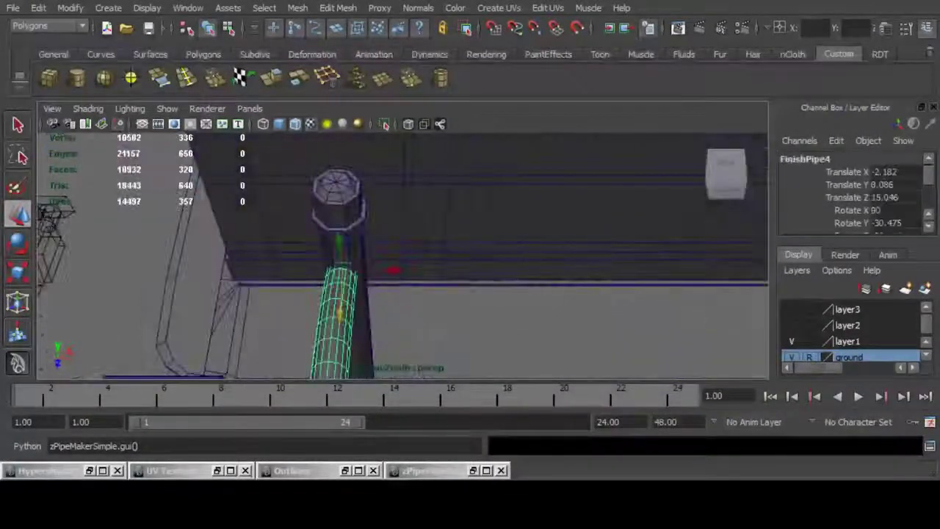
pyautogui.keyDown('alt'); pyautogui.moveTo(345, 308); pyautogui.dragTo(573, 334); pyautogui.keyUp('alt')
pyautogui.keyDown('alt'); pyautogui.moveTo(573, 334); pyautogui.dragTo(537, 357, button='right'); pyautogui.keyUp('alt')
pyautogui.keyDown('alt'); pyautogui.moveTo(537, 357); pyautogui.dragTo(509, 368); pyautogui.keyUp('alt')
pyautogui.keyDown('alt'); pyautogui.moveTo(551, 269); pyautogui.dragTo(617, 282, button='middle'); pyautogui.keyUp('alt')
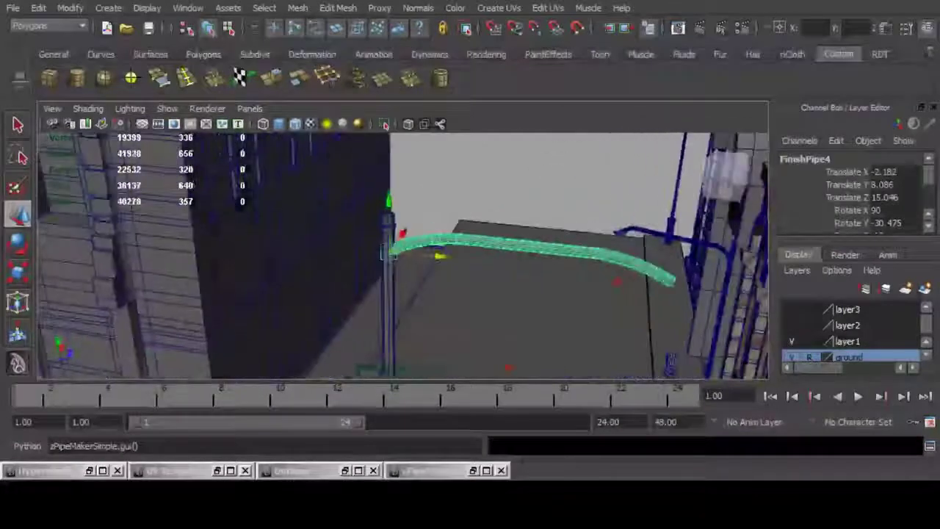
pyautogui.keyDown('alt'); pyautogui.moveTo(617, 281); pyautogui.dragTo(654, 283, button='right'); pyautogui.keyUp('alt')
pyautogui.keyDown('alt'); pyautogui.moveTo(654, 282); pyautogui.dragTo(637, 179); pyautogui.keyUp('alt')
pyautogui.keyDown('alt'); pyautogui.moveTo(637, 178); pyautogui.dragTo(671, 178, button='right'); pyautogui.keyUp('alt')
pyautogui.keyDown('alt'); pyautogui.moveTo(671, 177); pyautogui.dragTo(647, 312); pyautogui.keyUp('alt')
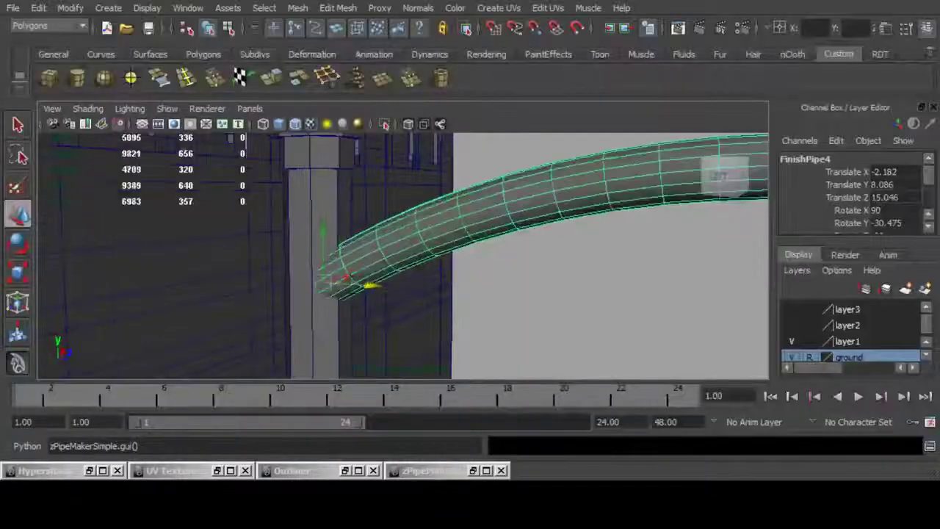
# Insert a pair of closely spaced edge loops around the pole both above and below the curved arm's joint.
pyautogui.keyDown('alt'); pyautogui.moveTo(470, 294); pyautogui.dragTo(509, 288, button='middle'); pyautogui.keyUp('alt')
pyautogui.click(187, 78)
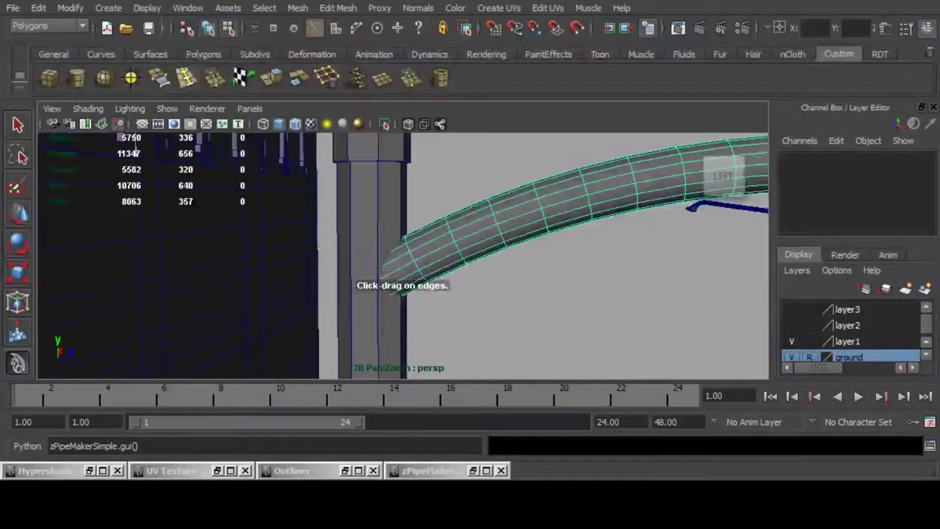
pyautogui.keyDown('alt'); pyautogui.moveTo(426, 243); pyautogui.dragTo(442, 233); pyautogui.keyUp('alt')
pyautogui.click(386, 225)
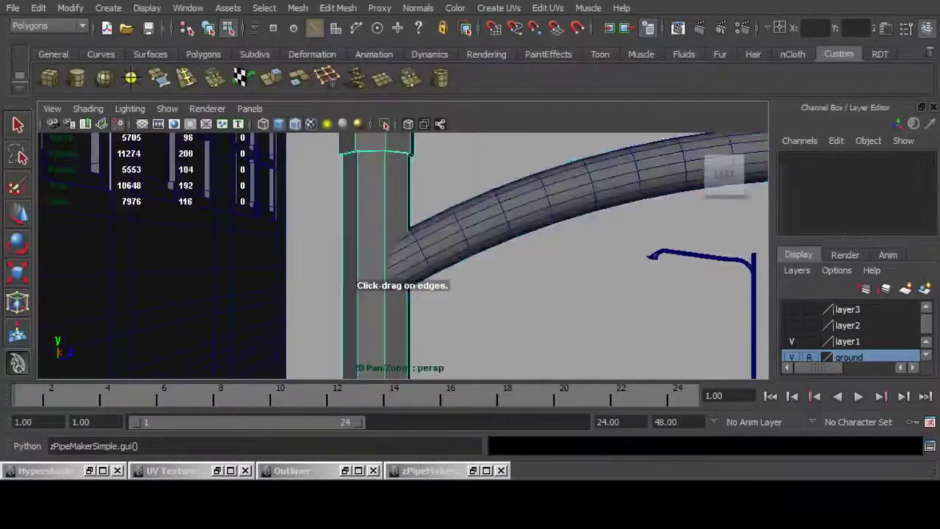
pyautogui.moveTo(385, 225); pyautogui.dragTo(386, 213)
pyautogui.keyDown('alt'); pyautogui.moveTo(386, 213); pyautogui.dragTo(386, 168, button='middle'); pyautogui.keyUp('alt')
pyautogui.moveTo(386, 256); pyautogui.dragTo(330, 290)
pyautogui.press('q')
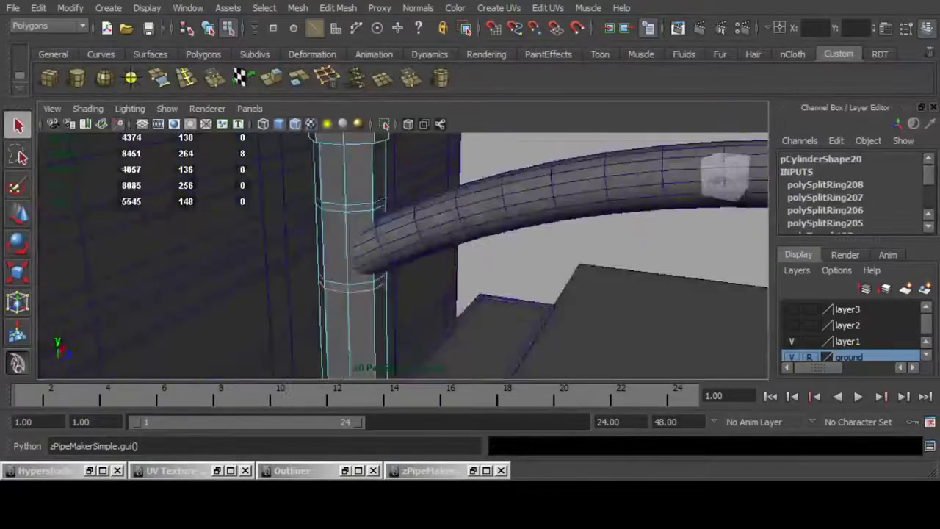
# Extrude the two narrow face rings above and below the arm joint outward to form raised collars on the pole.
pyautogui.press('F11')
pyautogui.click(334, 184)
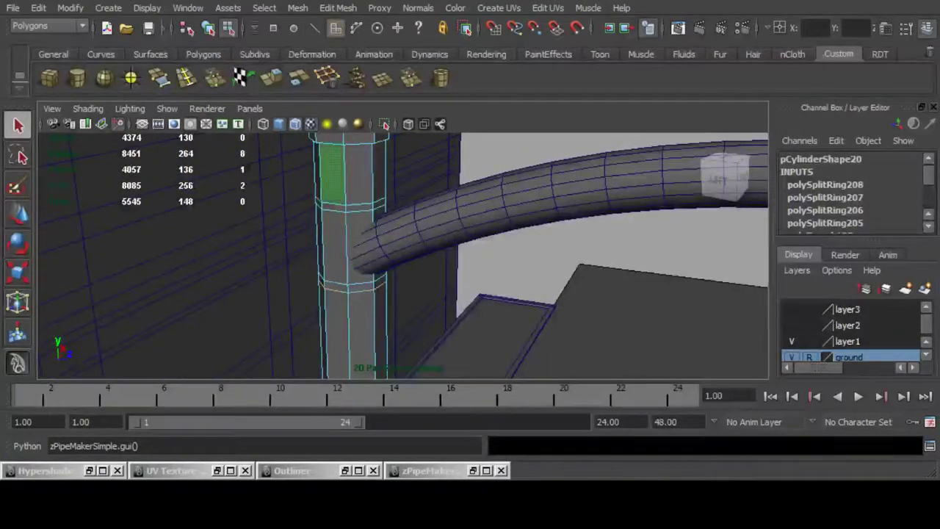
pyautogui.click(359, 209)
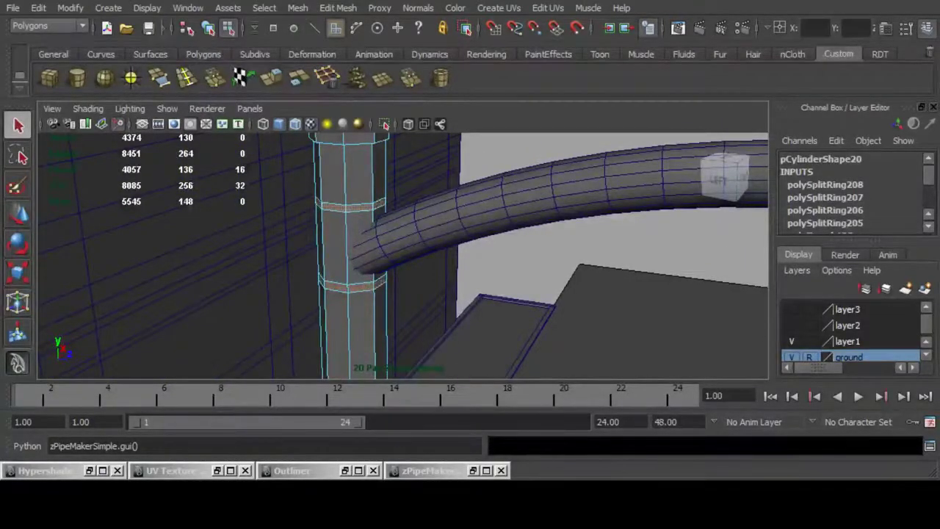
pyautogui.click(271, 78)
pyautogui.press('r')
pyautogui.press('f')
pyautogui.keyDown('alt'); pyautogui.moveTo(433, 231); pyautogui.dragTo(411, 227); pyautogui.keyUp('alt')
pyautogui.scroll(-5, 471, 279)
pyautogui.keyDown('alt'); pyautogui.moveTo(471, 257); pyautogui.dragTo(376, 245, button='middle'); pyautogui.keyUp('alt')
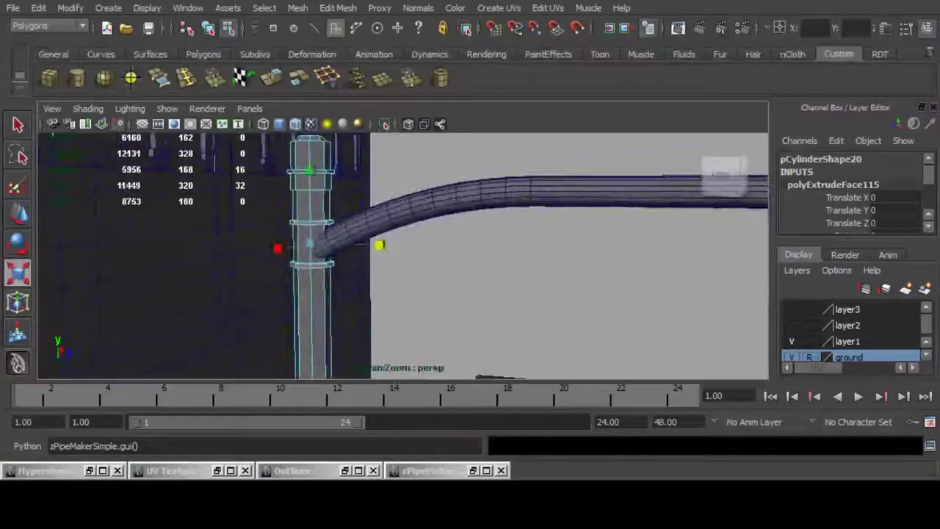
# Combine the curved arm and the pole with a Boolean Union and center the pivot of the merged mesh.
pyautogui.press('F8')
pyautogui.click(413, 209)
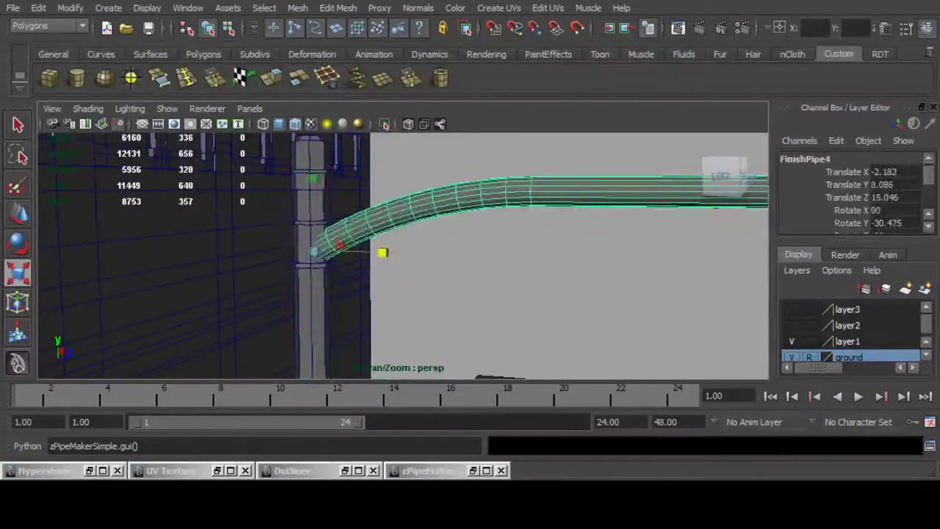
pyautogui.keyDown('shift'); pyautogui.click(312, 235); pyautogui.keyUp('shift')
pyautogui.click(298, 8)
pyautogui.moveTo(317, 76)
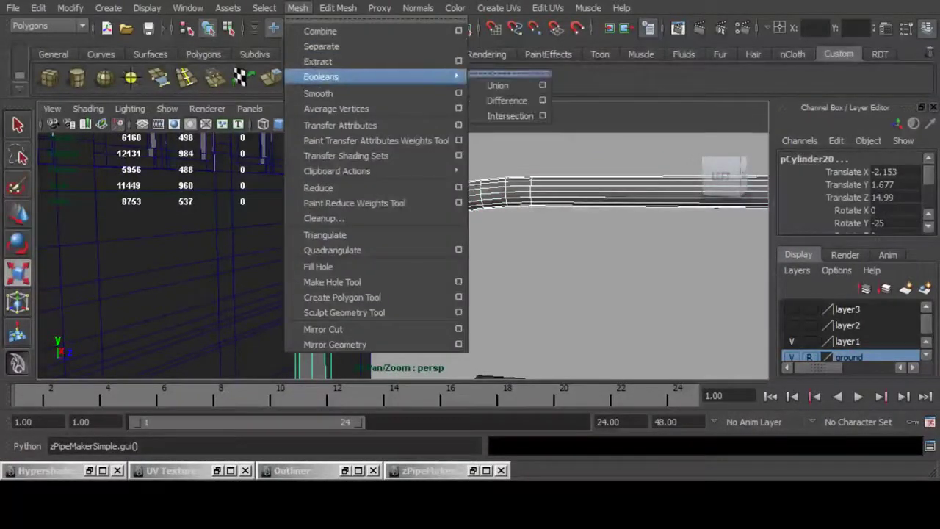
pyautogui.click(498, 86)
pyautogui.keyDown('alt'); pyautogui.moveTo(471, 250); pyautogui.dragTo(418, 264); pyautogui.keyUp('alt')
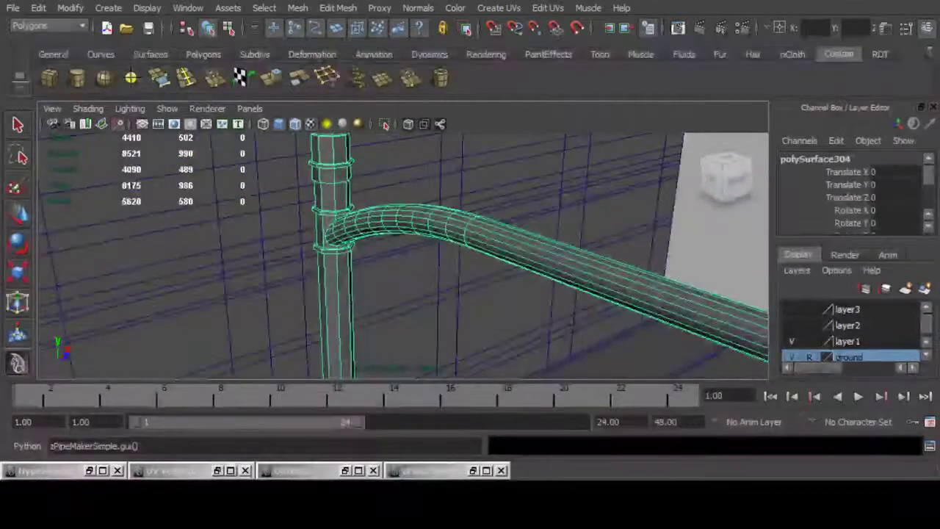
pyautogui.click(70, 8)
pyautogui.click(96, 157)
# Inspect the merged pole in the street scene, check the traffic light reference pictures in the browser and return to Maya.
pyautogui.keyDown('alt'); pyautogui.moveTo(481, 256); pyautogui.dragTo(315, 294); pyautogui.keyUp('alt')
pyautogui.keyDown('alt'); pyautogui.moveTo(316, 294); pyautogui.dragTo(214, 366, button='right'); pyautogui.keyUp('alt')
pyautogui.keyDown('alt'); pyautogui.moveTo(215, 366); pyautogui.dragTo(163, 336, button='middle'); pyautogui.keyUp('alt')
pyautogui.keyDown('alt'); pyautogui.moveTo(163, 336); pyautogui.dragTo(167, 363); pyautogui.keyUp('alt')
pyautogui.keyDown('alt'); pyautogui.moveTo(404, 279); pyautogui.dragTo(404, 294, button='right'); pyautogui.keyUp('alt')
pyautogui.keyDown('alt'); pyautogui.moveTo(405, 294); pyautogui.dragTo(396, 238, button='middle'); pyautogui.keyUp('alt')
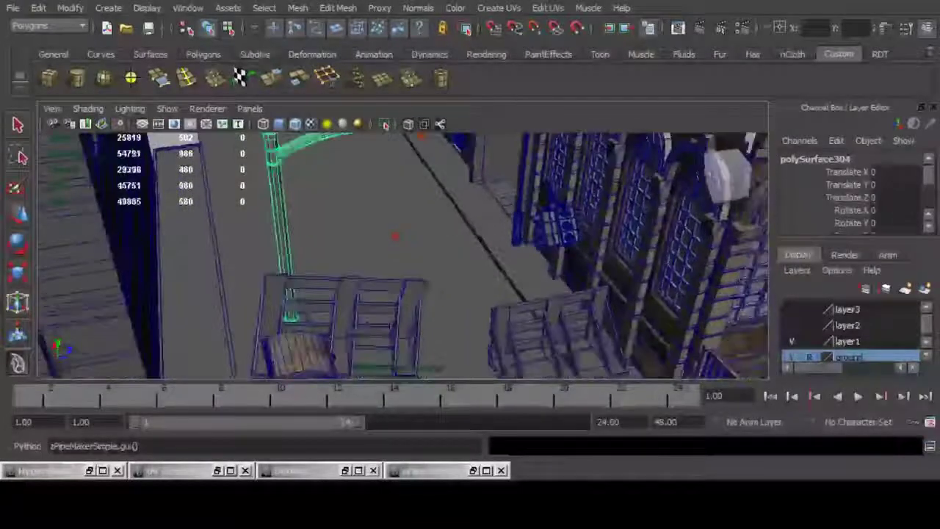
pyautogui.keyDown('alt'); pyautogui.moveTo(397, 237); pyautogui.dragTo(409, 216); pyautogui.keyUp('alt')
pyautogui.keyDown('alt'); pyautogui.moveTo(409, 216); pyautogui.dragTo(478, 279, button='right'); pyautogui.keyUp('alt')
pyautogui.keyDown('alt'); pyautogui.moveTo(477, 279); pyautogui.dragTo(346, 301); pyautogui.keyUp('alt')
pyautogui.keyDown('alt'); pyautogui.moveTo(345, 301); pyautogui.dragTo(205, 232, button='middle'); pyautogui.keyUp('alt')
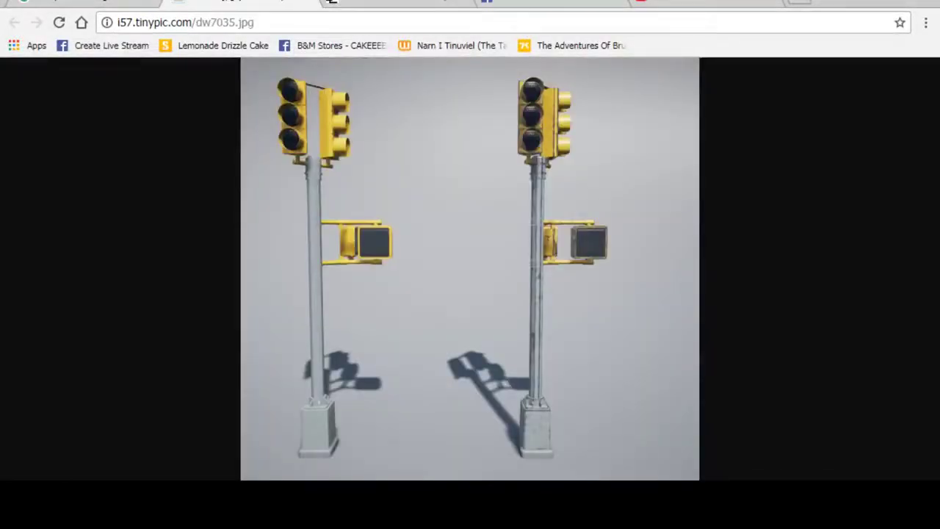
pyautogui.click(548, 2)
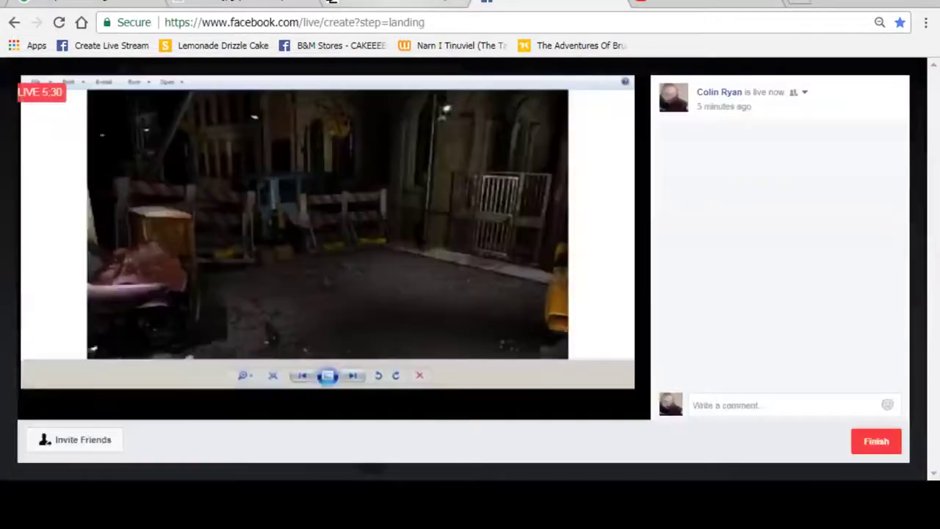
pyautogui.click(394, 2)
pyautogui.hotkey('alt', 'Tab')
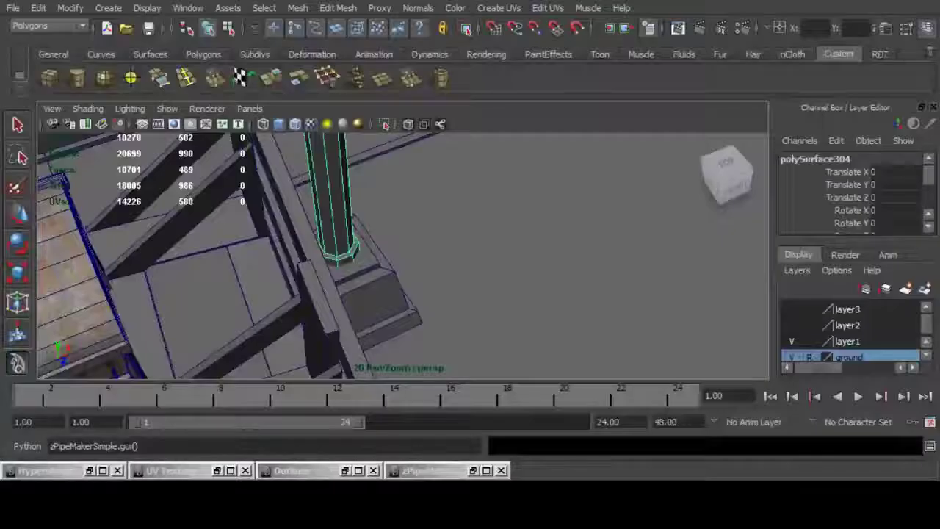
# Create a small polygon cube next to the pole's square base.
pyautogui.keyDown('alt'); pyautogui.moveTo(412, 257); pyautogui.dragTo(352, 249); pyautogui.keyUp('alt')
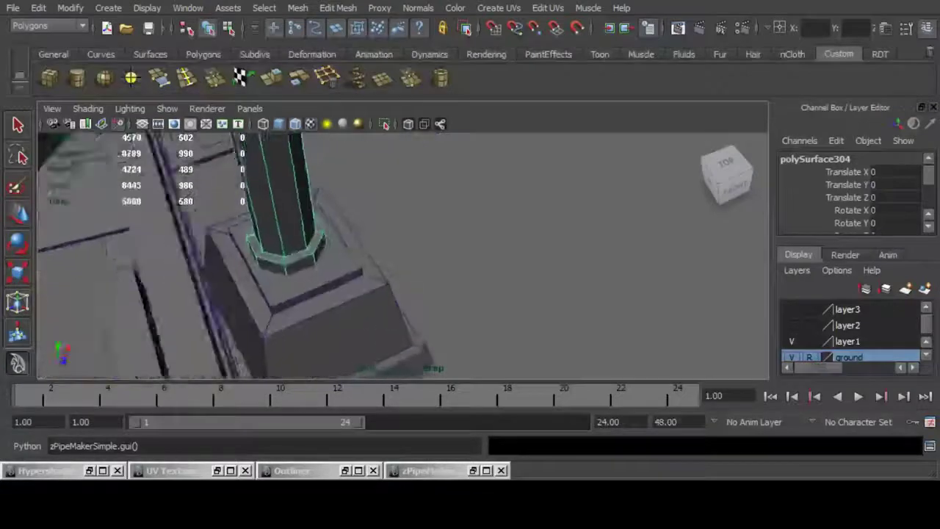
pyautogui.keyDown('alt'); pyautogui.moveTo(353, 250); pyautogui.dragTo(426, 258, button='right'); pyautogui.keyUp('alt')
pyautogui.keyDown('alt'); pyautogui.moveTo(426, 257); pyautogui.dragTo(455, 250); pyautogui.keyUp('alt')
pyautogui.keyDown('alt'); pyautogui.moveTo(455, 279); pyautogui.dragTo(377, 243, button='middle'); pyautogui.keyUp('alt')
pyautogui.keyDown('alt'); pyautogui.moveTo(412, 258); pyautogui.dragTo(354, 241); pyautogui.keyUp('alt')
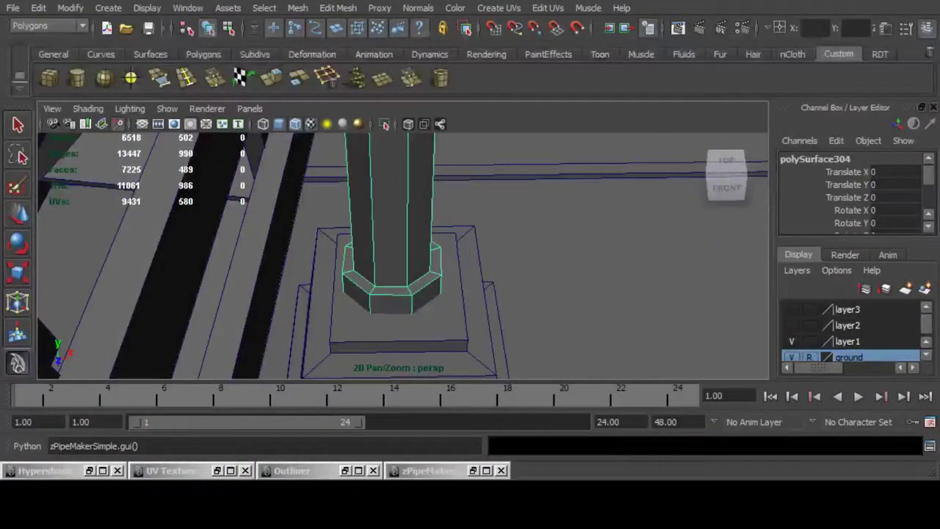
pyautogui.click(50, 78)
pyautogui.keyDown('alt'); pyautogui.moveTo(411, 257); pyautogui.dragTo(352, 250, button='right'); pyautogui.keyUp('alt')
pyautogui.keyDown('alt'); pyautogui.moveTo(397, 272); pyautogui.dragTo(382, 235, button='middle'); pyautogui.keyUp('alt')
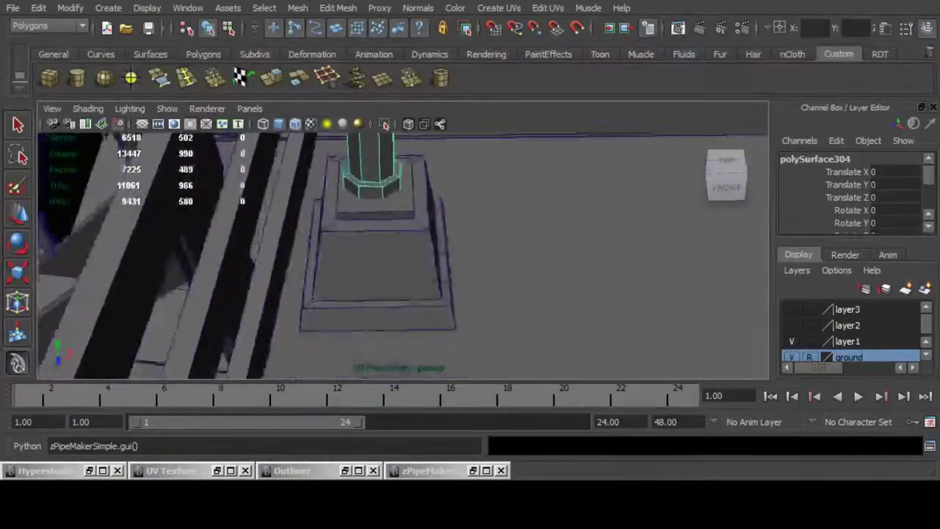
pyautogui.keyDown('alt'); pyautogui.moveTo(412, 249); pyautogui.dragTo(316, 257); pyautogui.keyUp('alt')
pyautogui.keyDown('alt'); pyautogui.moveTo(441, 279); pyautogui.dragTo(301, 235); pyautogui.keyUp('alt')
pyautogui.keyDown('alt'); pyautogui.moveTo(470, 294); pyautogui.dragTo(393, 257, button='middle'); pyautogui.keyUp('alt')
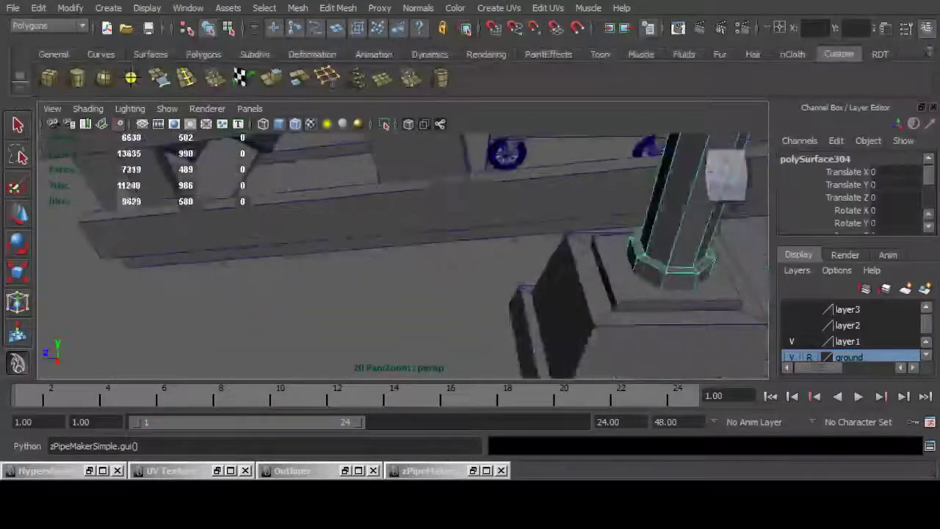
pyautogui.moveTo(464, 346); pyautogui.dragTo(519, 343)
# Move the small cube up onto the plinth and place it against the front of the octagonal collar at the pole's foot.
pyautogui.press('w')
pyautogui.moveTo(583, 304); pyautogui.dragTo(606, 197)
pyautogui.moveTo(608, 277); pyautogui.dragTo(616, 297)
pyautogui.moveTo(552, 261); pyautogui.dragTo(569, 261)
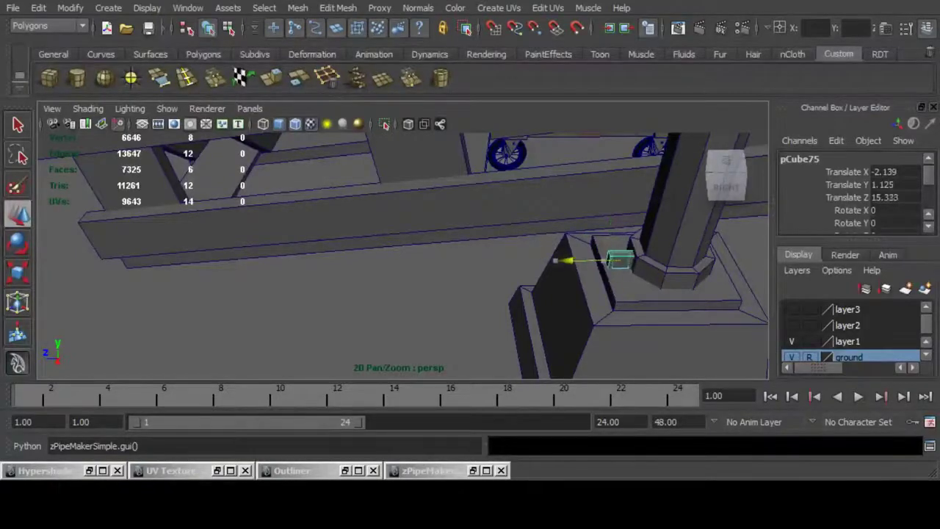
pyautogui.press('f')
pyautogui.keyDown('alt'); pyautogui.moveTo(441, 257); pyautogui.dragTo(639, 257); pyautogui.keyUp('alt')
pyautogui.scroll(-4, 470, 257)
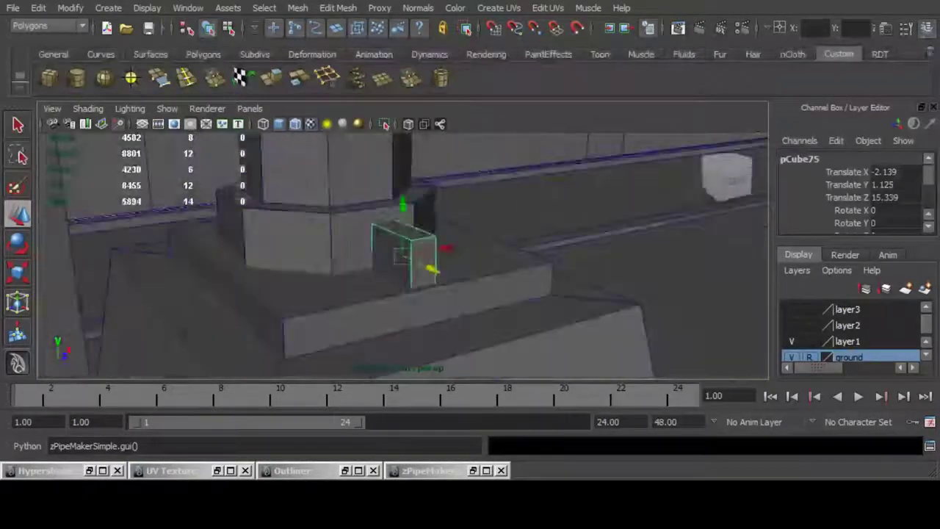
pyautogui.moveTo(403, 204); pyautogui.dragTo(371, 243)
pyautogui.moveTo(455, 241); pyautogui.dragTo(418, 272)
# Try to slant the small cube's outer face by moving its selected bottom vertices away from the pole.
pyautogui.press('F11')
pyautogui.click(407, 260)
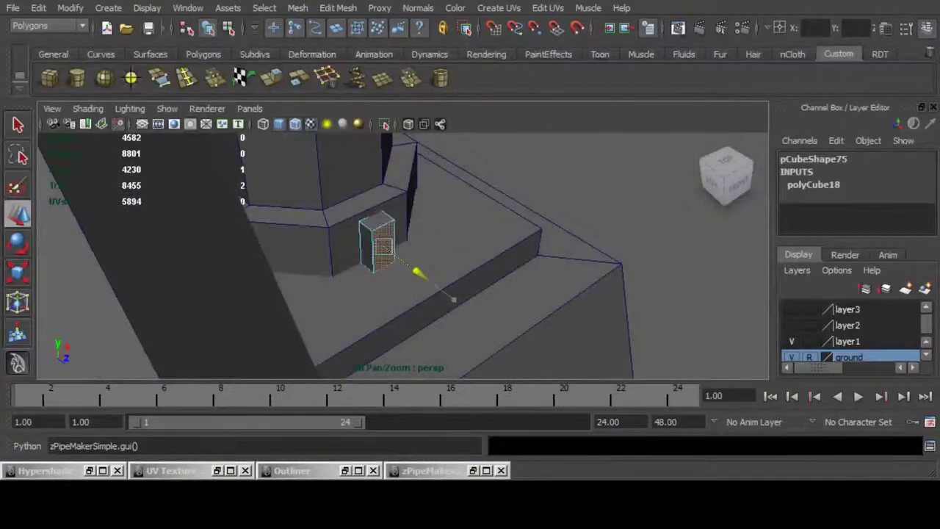
pyautogui.keyDown('alt'); pyautogui.moveTo(417, 273); pyautogui.dragTo(484, 275, button='right'); pyautogui.keyUp('alt')
pyautogui.keyDown('alt'); pyautogui.moveTo(485, 276); pyautogui.dragTo(476, 315, button='middle'); pyautogui.keyUp('alt')
pyautogui.keyDown('alt'); pyautogui.moveTo(476, 315); pyautogui.dragTo(511, 298); pyautogui.keyUp('alt')
pyautogui.keyDown('alt'); pyautogui.moveTo(511, 297); pyautogui.dragTo(517, 267, button='middle'); pyautogui.keyUp('alt')
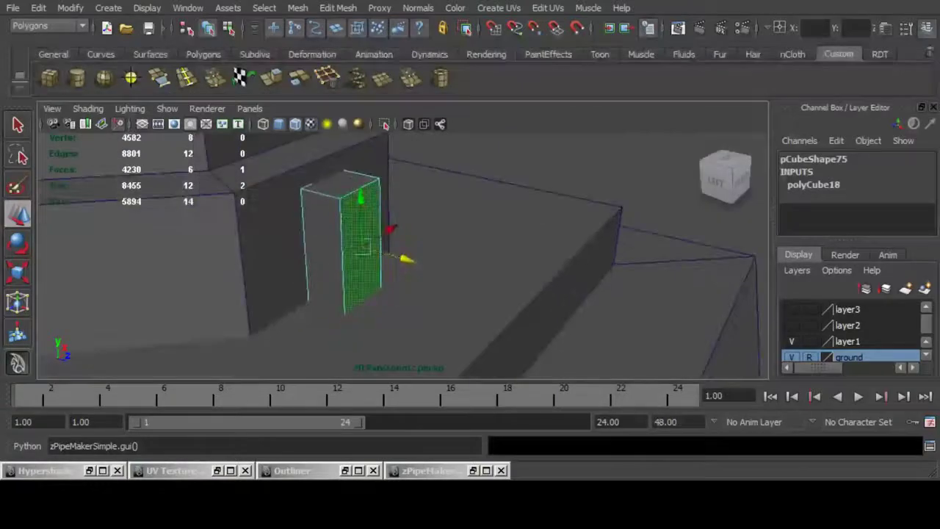
pyautogui.moveTo(413, 328); pyautogui.dragTo(335, 271)
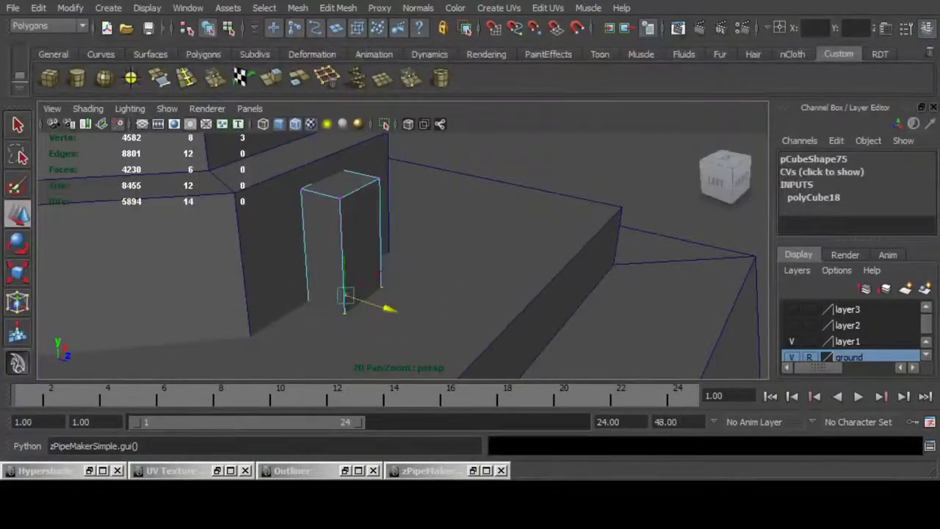
pyautogui.keyDown('alt'); pyautogui.moveTo(335, 271); pyautogui.dragTo(371, 335, button='middle'); pyautogui.keyUp('alt')
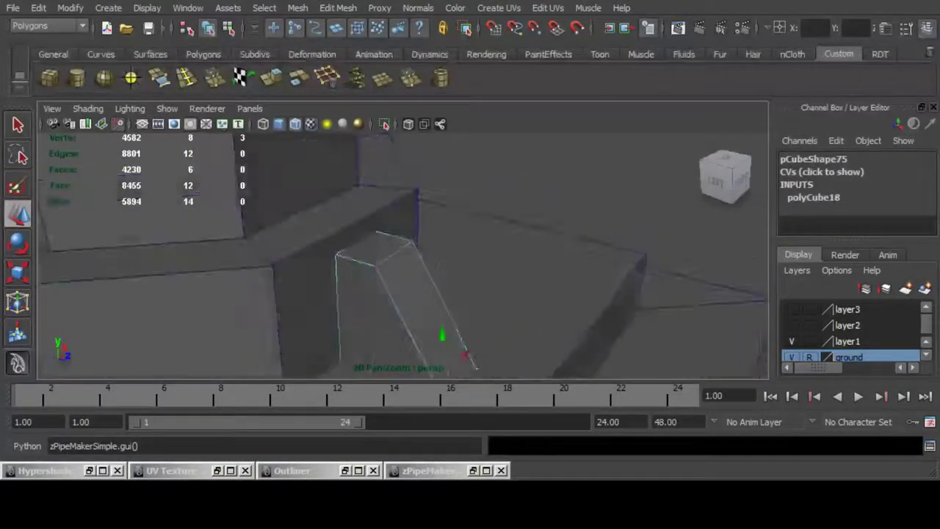
pyautogui.keyDown('alt'); pyautogui.moveTo(371, 334); pyautogui.dragTo(184, 327); pyautogui.keyUp('alt')
pyautogui.keyDown('alt'); pyautogui.moveTo(184, 326); pyautogui.dragTo(129, 323, button='right'); pyautogui.keyUp('alt')
pyautogui.hotkey('ctrl', 'z')
# Deselect the inner bottom vertex using X-ray display and move the two outer bottom vertices outward to slope the cube into a bracket.
pyautogui.moveTo(323, 324)
pyautogui.keyDown('alt'); pyautogui.mouseDown()
pyautogui.moveTo(294, 320)
pyautogui.moveTo(330, 312)
pyautogui.mouseUp(); pyautogui.keyUp('alt')
pyautogui.click(408, 125)
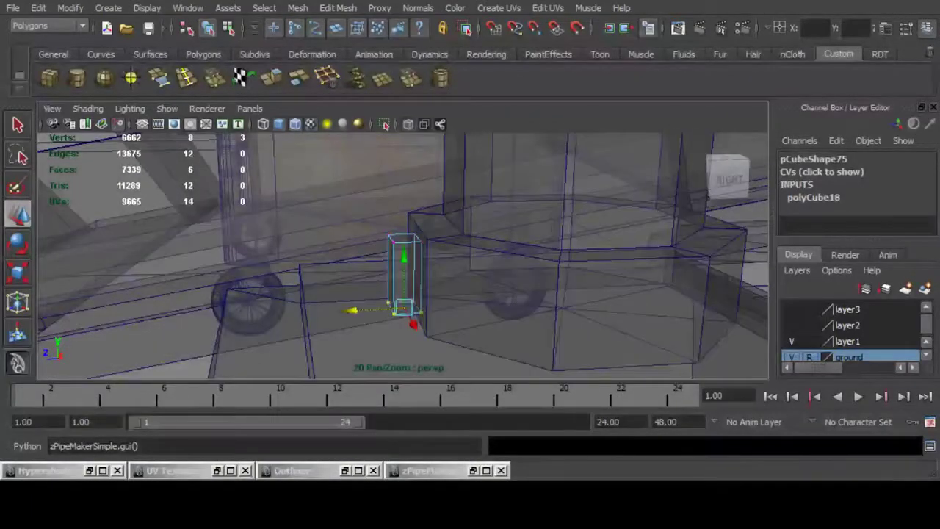
pyautogui.keyDown('shift'); pyautogui.click(421, 313); pyautogui.keyUp('shift')
pyautogui.hotkey('alt', 'a')
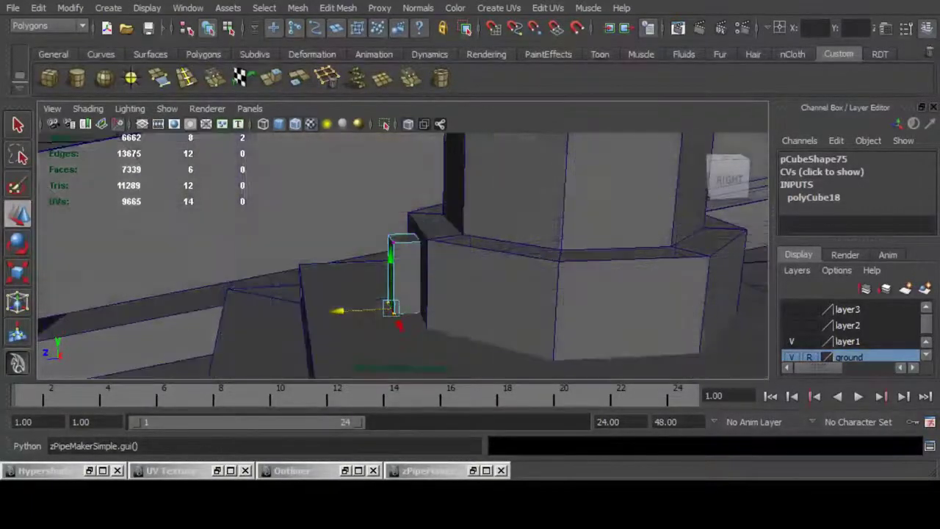
pyautogui.moveTo(338, 311); pyautogui.dragTo(471, 368)
pyautogui.press('F8')
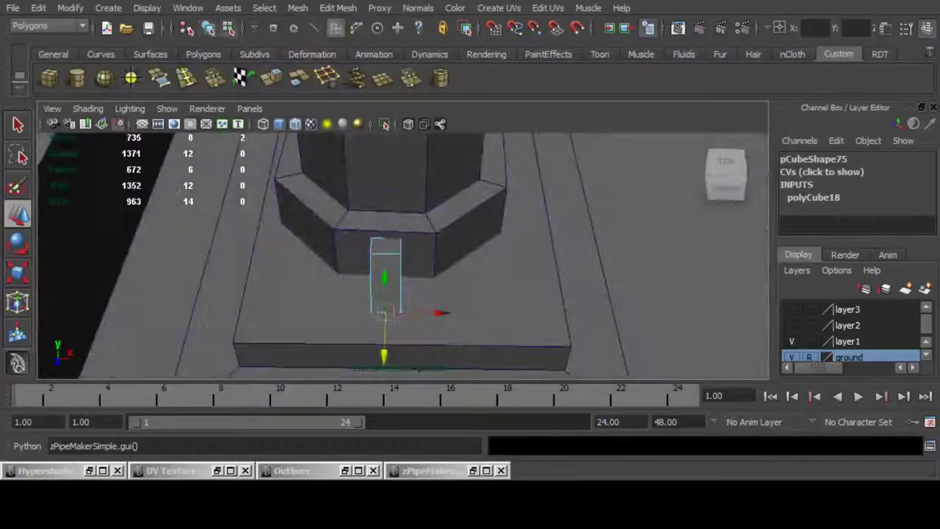
# Examine the pole's pivot from above, select the small bracket, check the traffic light photo in the browser and return to Maya.
pyautogui.press('F8')
pyautogui.click(388, 184)
pyautogui.scroll(-2, 388, 250)
pyautogui.keyDown('alt'); pyautogui.moveTo(388, 249); pyautogui.dragTo(391, 301); pyautogui.keyUp('alt')
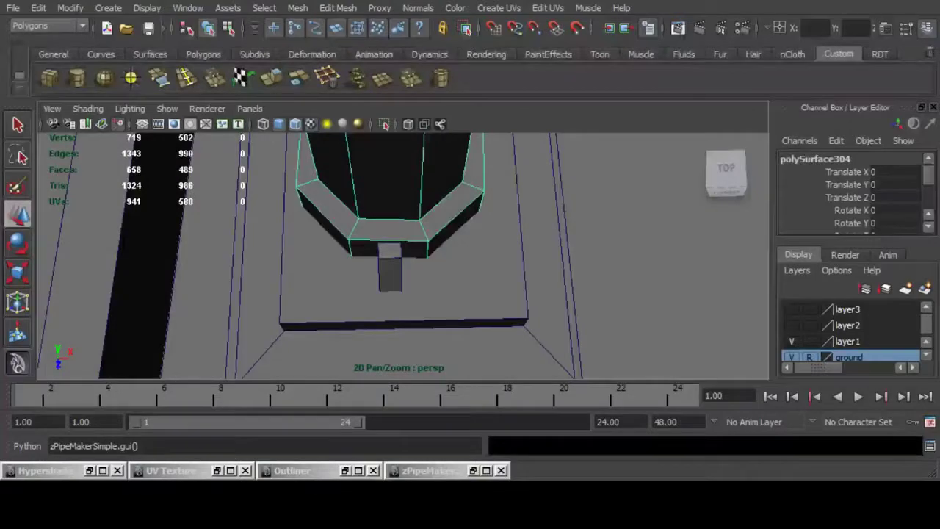
pyautogui.press('e')
pyautogui.scroll(-10, 403, 255)
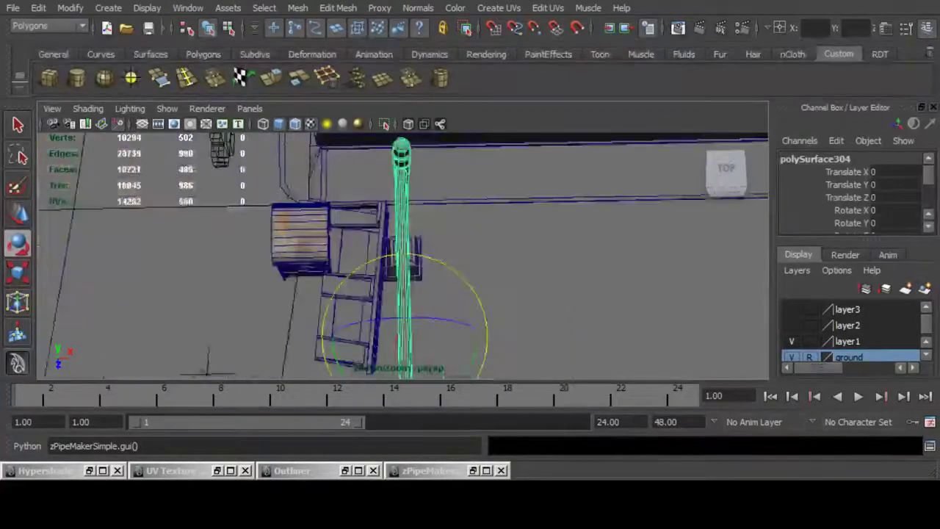
pyautogui.scroll(10, 403, 256)
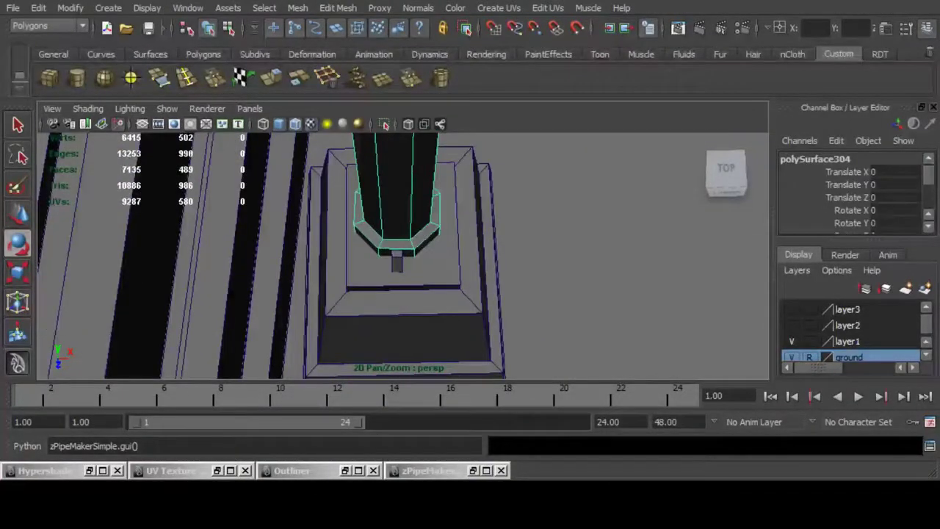
pyautogui.scroll(5, 403, 255)
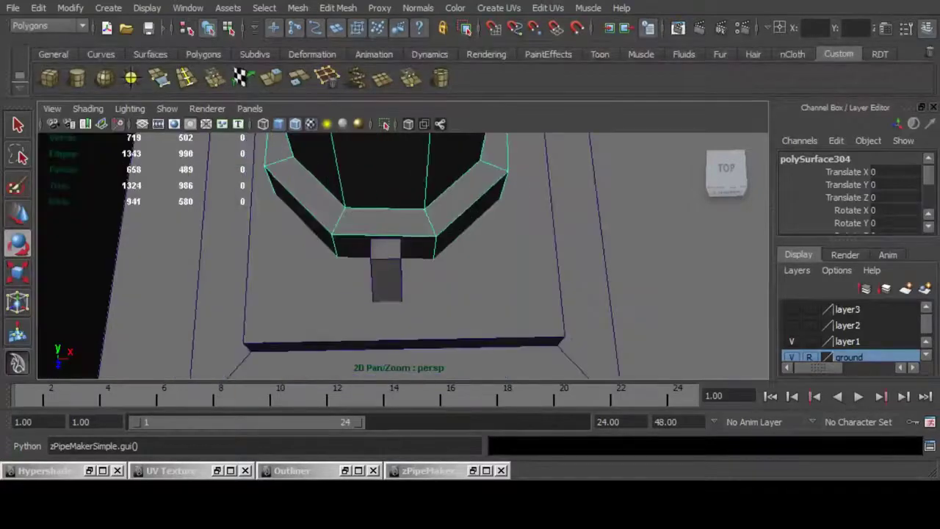
pyautogui.press('w')
pyautogui.click(387, 279)
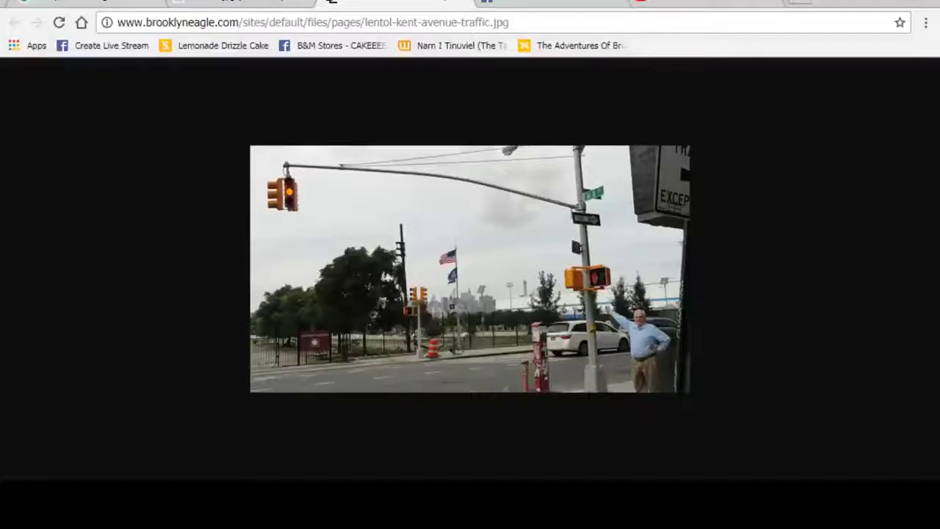
pyautogui.hotkey('ctrl', 'Tab')
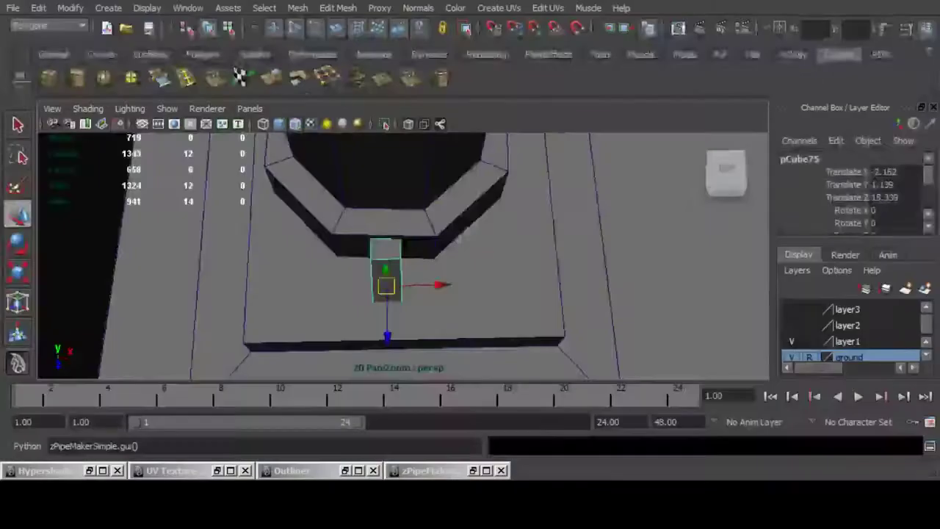
# Duplicate the bracket, move the copy toward the opposite side of the pole's foot and set its Rotate Y to 180.
pyautogui.keyDown('alt'); pyautogui.moveTo(397, 274); pyautogui.dragTo(353, 273, button='middle'); pyautogui.keyUp('alt')
pyautogui.moveTo(395, 272); pyautogui.dragTo(493, 271)
pyautogui.scroll(-4, 491, 271)
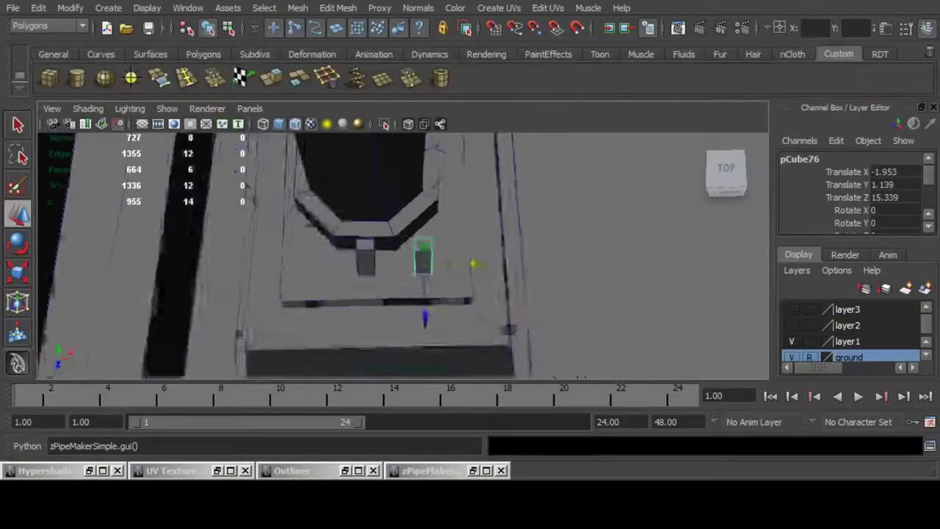
pyautogui.keyDown('alt'); pyautogui.moveTo(491, 272); pyautogui.dragTo(382, 228); pyautogui.keyUp('alt')
pyautogui.moveTo(359, 300); pyautogui.dragTo(505, 233)
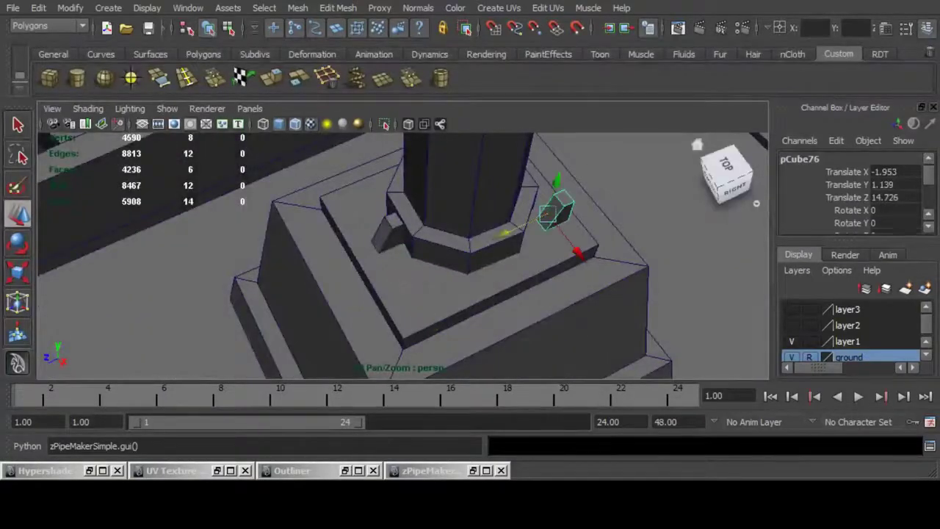
pyautogui.press('Return')
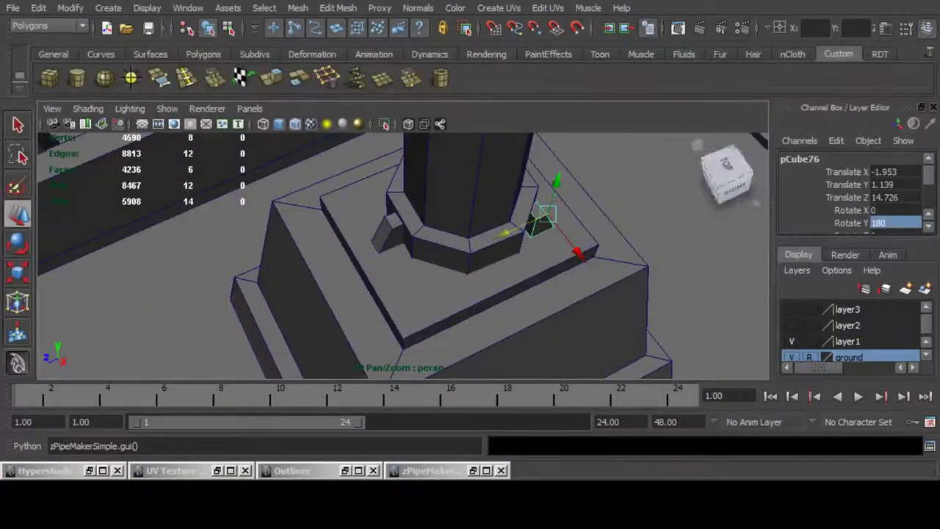
# Duplicate a bracket, move the copy to a free side of the pole's foot and set its Rotate Y to 90.
pyautogui.keyDown('alt'); pyautogui.moveTo(573, 258); pyautogui.dragTo(529, 301); pyautogui.keyUp('alt')
pyautogui.scroll(-3, 404, 257)
pyautogui.click(400, 327)
pyautogui.scroll(3, 351, 267)
pyautogui.scroll(-4, 476, 219)
pyautogui.hotkey('ctrl', 'd')
pyautogui.moveTo(449, 309); pyautogui.dragTo(438, 356)
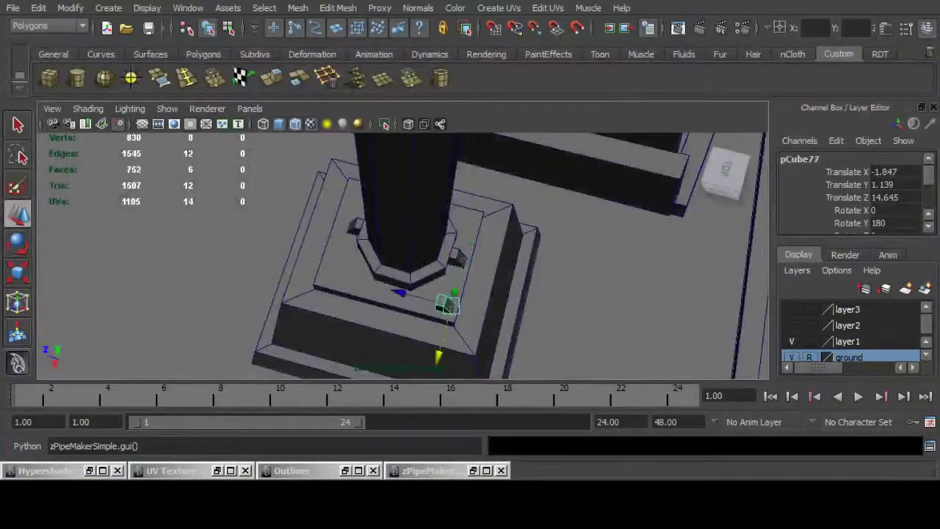
pyautogui.moveTo(399, 293); pyautogui.dragTo(344, 279)
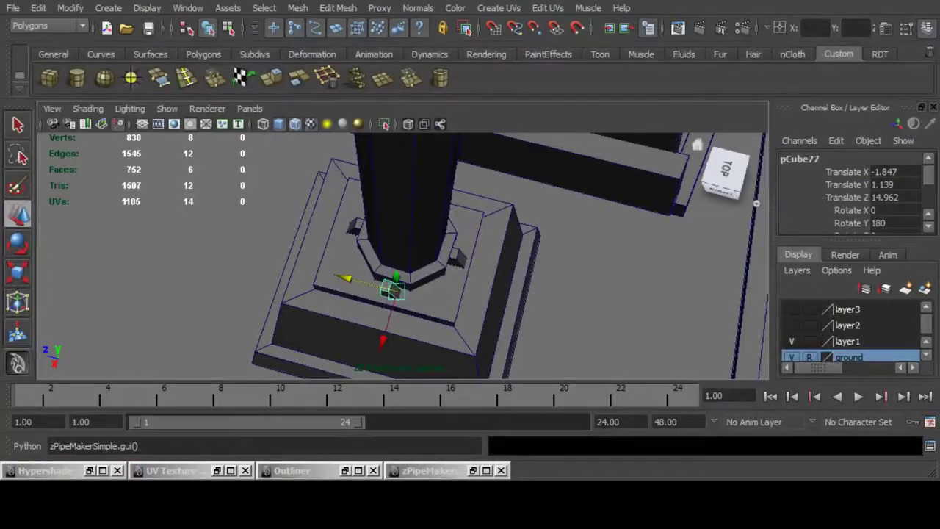
pyautogui.click(892, 223)
pyautogui.press('Return')
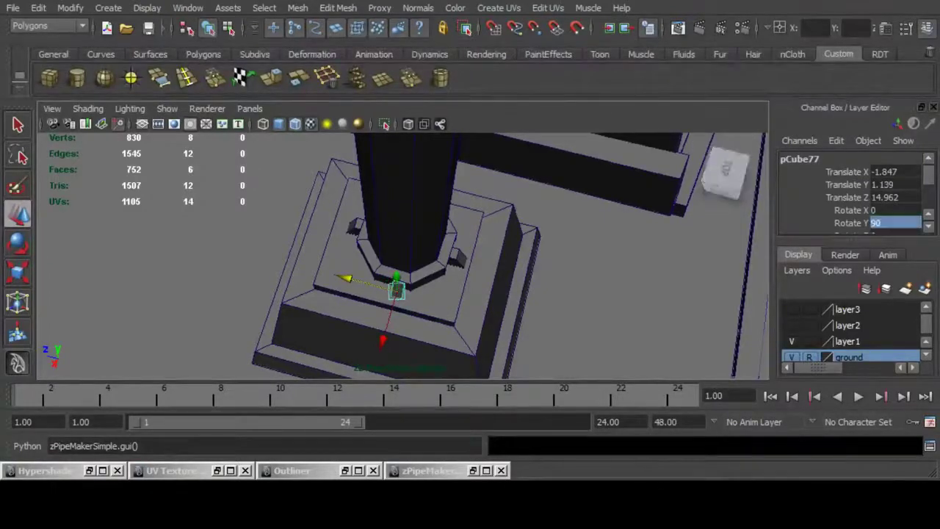
# Centre the turned bracket on its collar face and fit it against the collar.
pyautogui.keyDown('alt'); pyautogui.moveTo(515, 287); pyautogui.dragTo(569, 217); pyautogui.keyUp('alt')
pyautogui.scroll(5, 570, 217)
pyautogui.keyDown('alt'); pyautogui.moveTo(514, 272); pyautogui.dragTo(517, 302); pyautogui.keyUp('alt')
pyautogui.moveTo(478, 356); pyautogui.dragTo(419, 342)
pyautogui.moveTo(363, 311); pyautogui.dragTo(419, 309)
# Duplicate the bracket to the opposite side of the collar, set Rotate Y to -90 and fit it against the collar.
pyautogui.keyDown('alt'); pyautogui.moveTo(544, 268); pyautogui.dragTo(397, 249); pyautogui.keyUp('alt')
pyautogui.hotkey('ctrl', 'd')
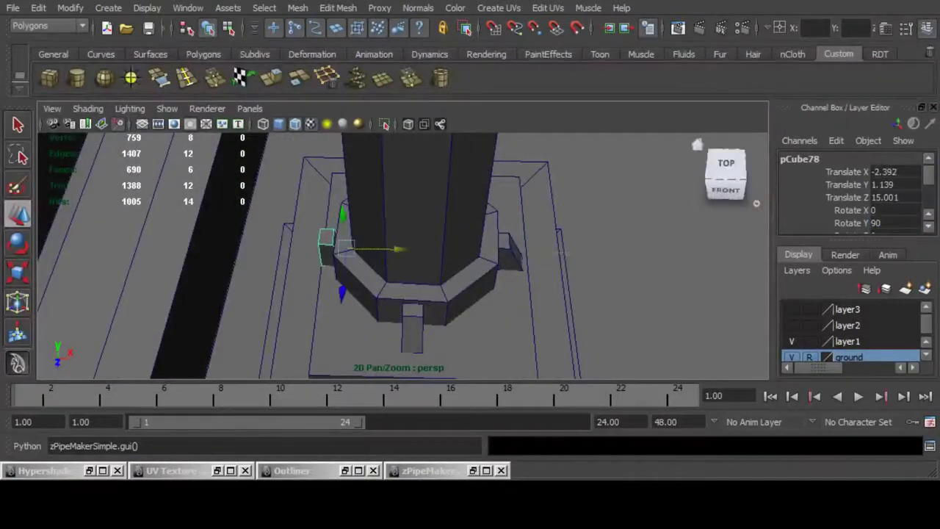
pyautogui.write('-90')
pyautogui.press('Return')
pyautogui.keyDown('alt'); pyautogui.moveTo(411, 258); pyautogui.dragTo(500, 257, button='right'); pyautogui.keyUp('alt')
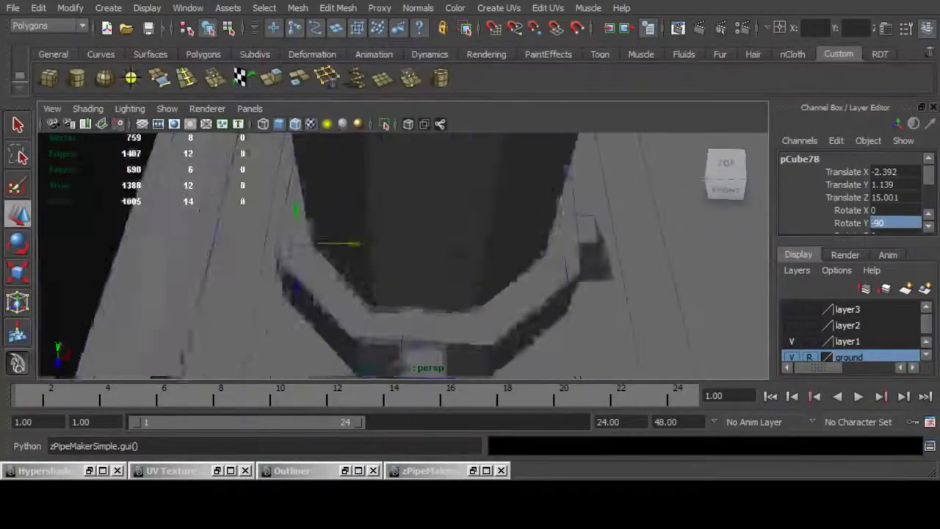
pyautogui.keyDown('alt'); pyautogui.moveTo(441, 250); pyautogui.dragTo(448, 294); pyautogui.keyUp('alt')
pyautogui.keyDown('alt'); pyautogui.moveTo(368, 257); pyautogui.dragTo(564, 249, button='middle'); pyautogui.keyUp('alt')
pyautogui.moveTo(548, 243); pyautogui.dragTo(486, 249)
pyautogui.keyDown('alt'); pyautogui.moveTo(486, 249); pyautogui.dragTo(397, 250, button='right'); pyautogui.keyUp('alt')
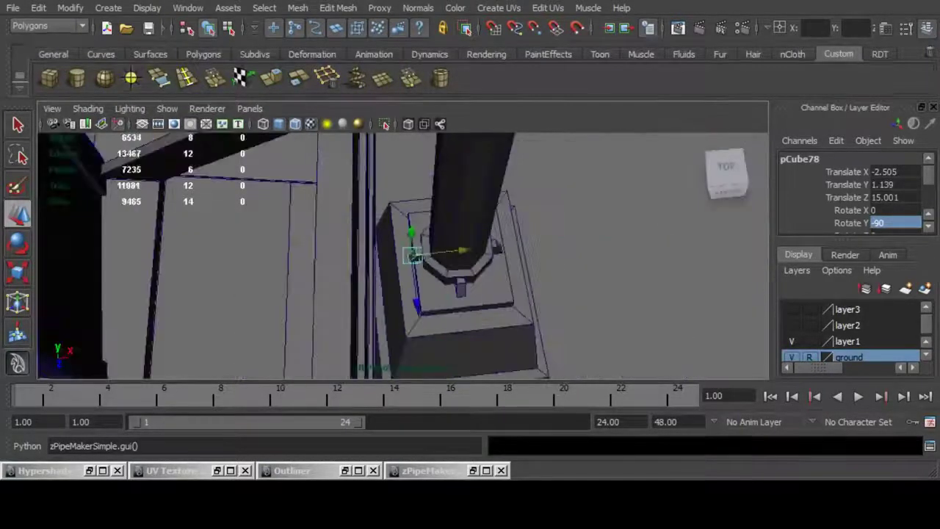
# Isolate the pole's stepped base with one bracket, examine the base's vertices and restore the full scene view.
pyautogui.moveTo(397, 250)
pyautogui.keyDown('alt'); pyautogui.mouseDown()
pyautogui.moveTo(441, 239)
pyautogui.moveTo(393, 262)
pyautogui.mouseUp(); pyautogui.keyUp('alt')
pyautogui.click(413, 294)
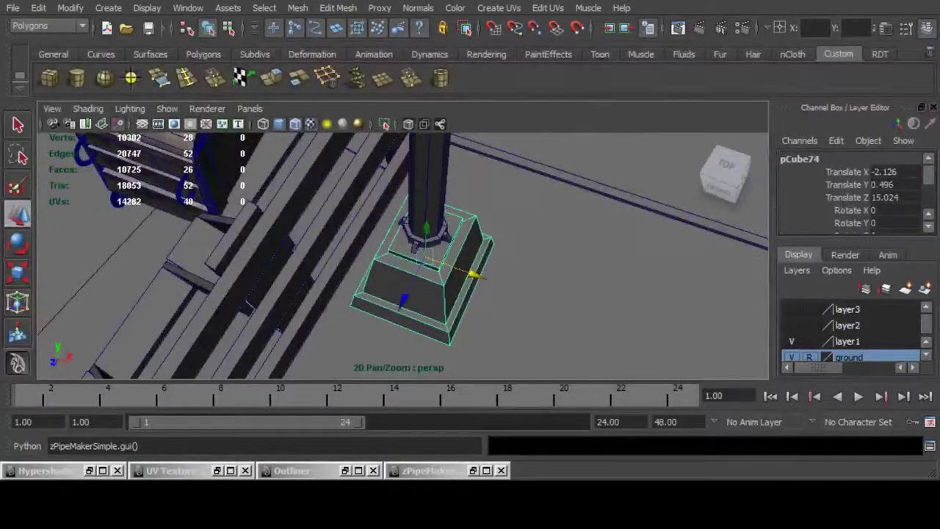
pyautogui.keyDown('shift'); pyautogui.click(402, 221); pyautogui.keyUp('shift')
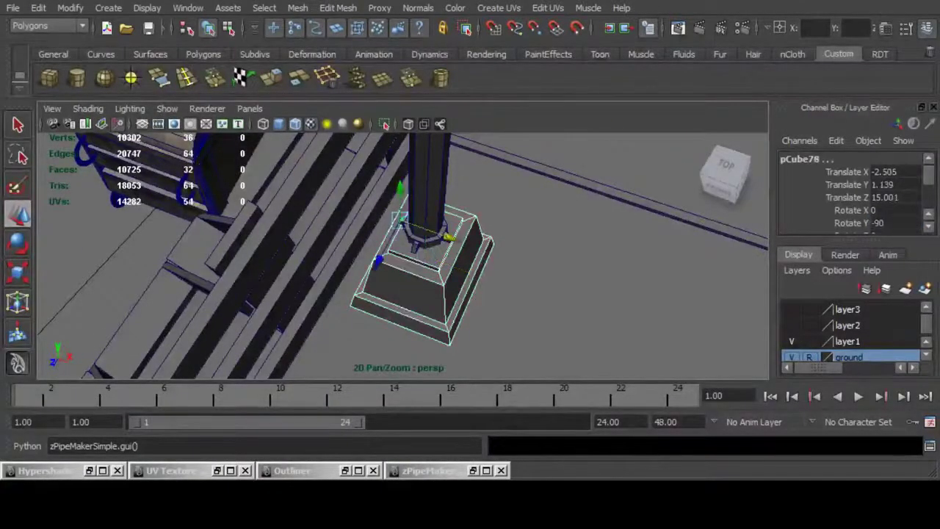
pyautogui.click(385, 124)
pyautogui.keyDown('alt'); pyautogui.moveTo(411, 258); pyautogui.dragTo(452, 220); pyautogui.keyUp('alt')
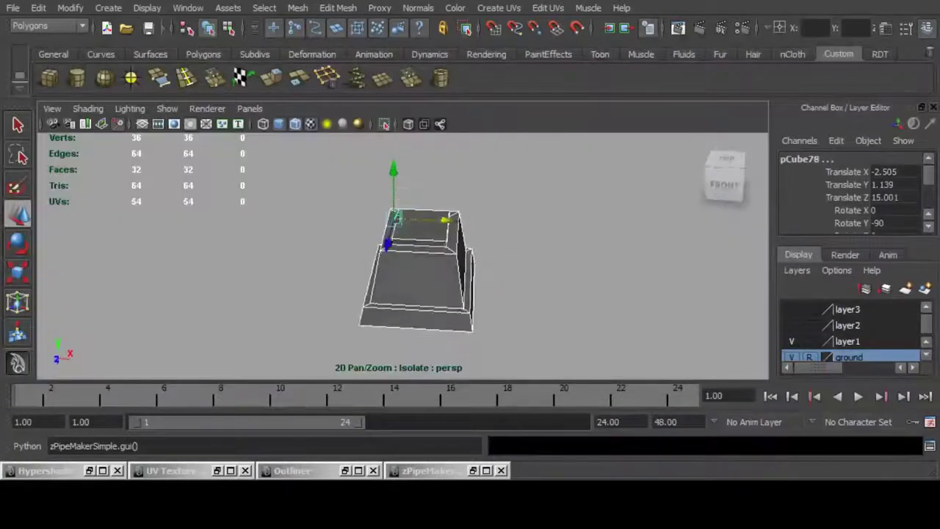
pyautogui.click(421, 286)
pyautogui.moveTo(422, 286); pyautogui.dragTo(373, 286, button='right')
pyautogui.moveTo(418, 366); pyautogui.dragTo(420, 365)
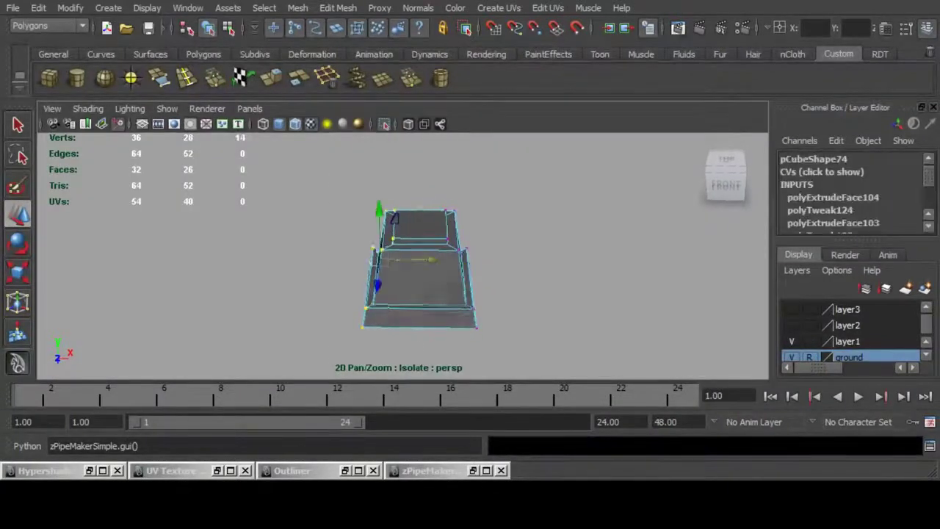
pyautogui.keyDown('alt'); pyautogui.moveTo(435, 317); pyautogui.dragTo(434, 335); pyautogui.keyUp('alt')
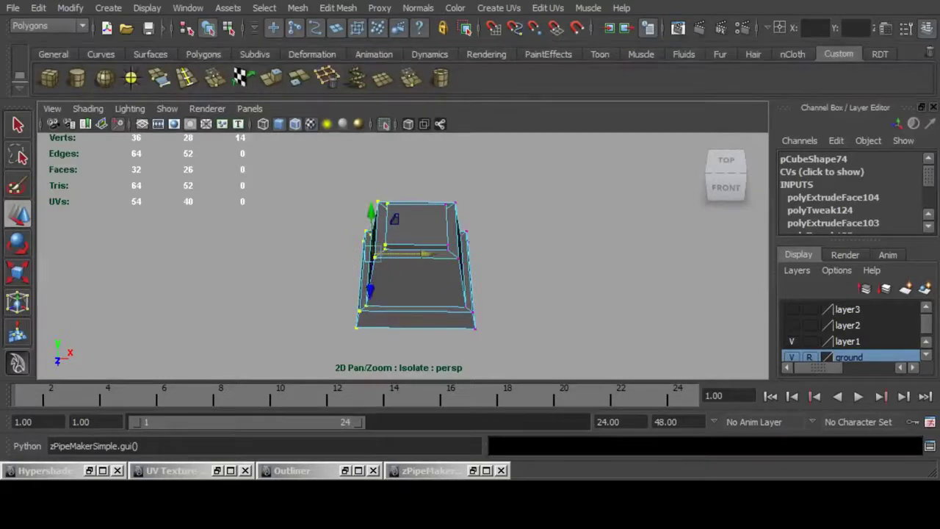
pyautogui.press('F8')
pyautogui.hotkey('ctrl', '1')
pyautogui.scroll(2, 420, 257)
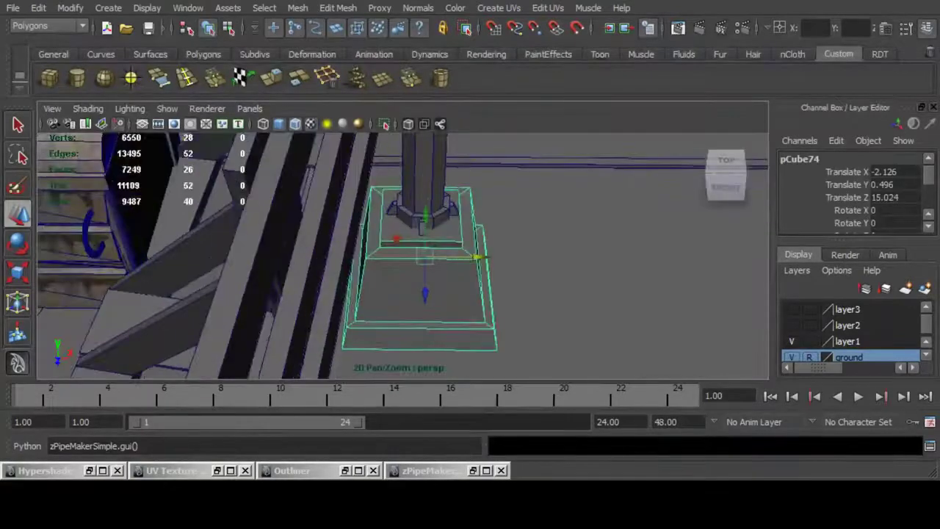
# Duplicate the bracket on the collar's street-fence side, shift the copy along the collar and set its Rotate Y to -45.
pyautogui.keyDown('alt'); pyautogui.moveTo(441, 294); pyautogui.dragTo(337, 341); pyautogui.keyUp('alt')
pyautogui.scroll(3, 419, 286)
pyautogui.keyDown('alt'); pyautogui.moveTo(419, 287); pyautogui.dragTo(290, 294); pyautogui.keyUp('alt')
pyautogui.click(441, 241)
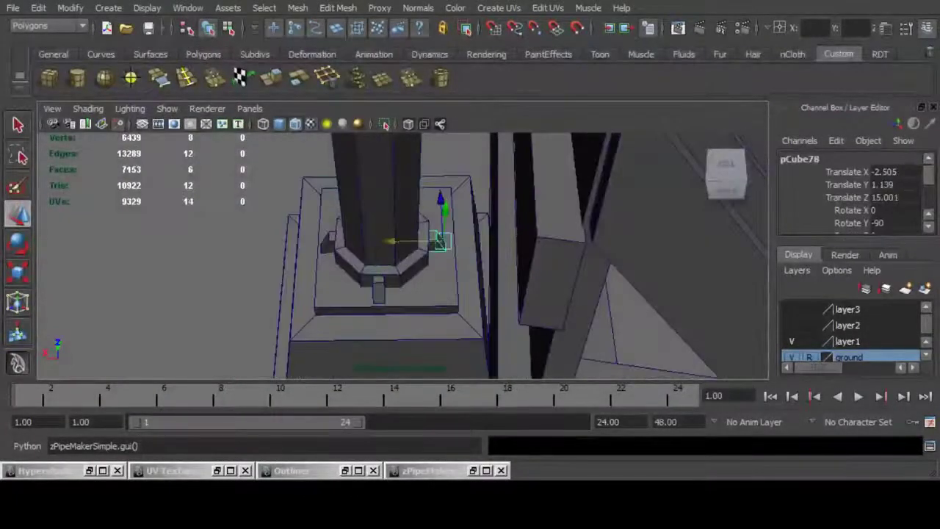
pyautogui.hotkey('ctrl', 'd')
pyautogui.keyDown('alt'); pyautogui.moveTo(441, 242); pyautogui.dragTo(371, 290); pyautogui.keyUp('alt')
pyautogui.moveTo(463, 261); pyautogui.dragTo(429, 258)
pyautogui.press('f')
pyautogui.click(888, 223)
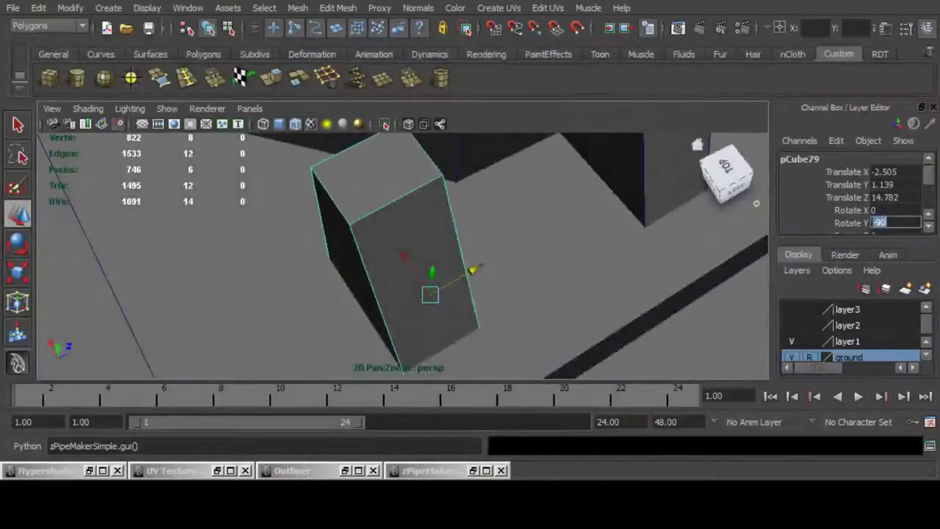
pyautogui.write('-45')
pyautogui.press('Return')
# Move the angled copy to the collar's diagonal face, at about Translate X -2.4 and Translate Z 15.24.
pyautogui.scroll(-5, 470, 242)
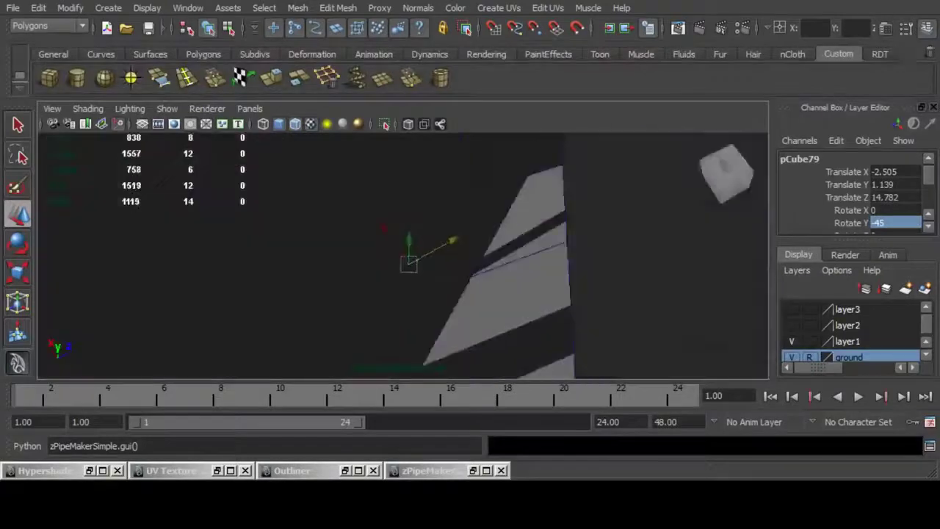
pyautogui.keyDown('alt'); pyautogui.moveTo(478, 228); pyautogui.dragTo(610, 296); pyautogui.keyUp('alt')
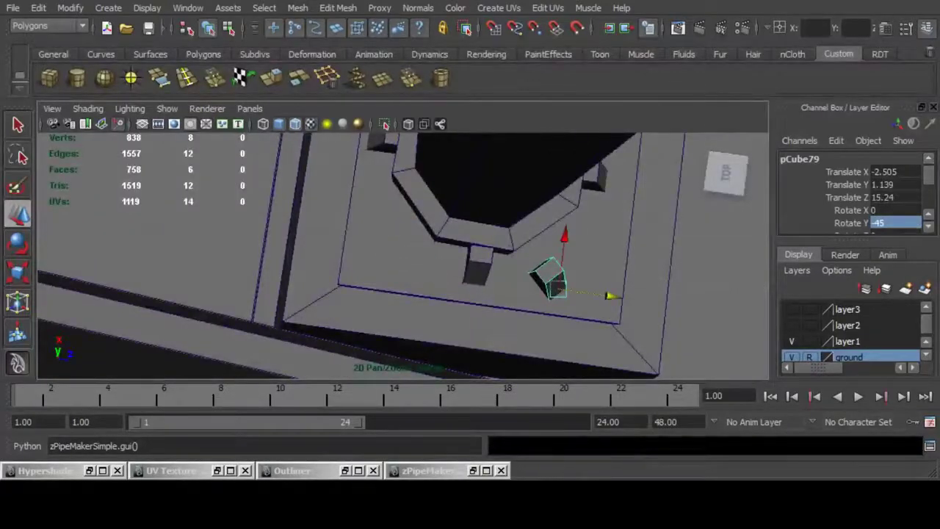
pyautogui.moveTo(565, 235); pyautogui.dragTo(567, 206)
pyautogui.scroll(3, 562, 221)
pyautogui.keyDown('alt'); pyautogui.moveTo(544, 235); pyautogui.dragTo(419, 246, button='middle'); pyautogui.keyUp('alt')
pyautogui.keyDown('alt'); pyautogui.moveTo(419, 246); pyautogui.dragTo(331, 209); pyautogui.keyUp('alt')
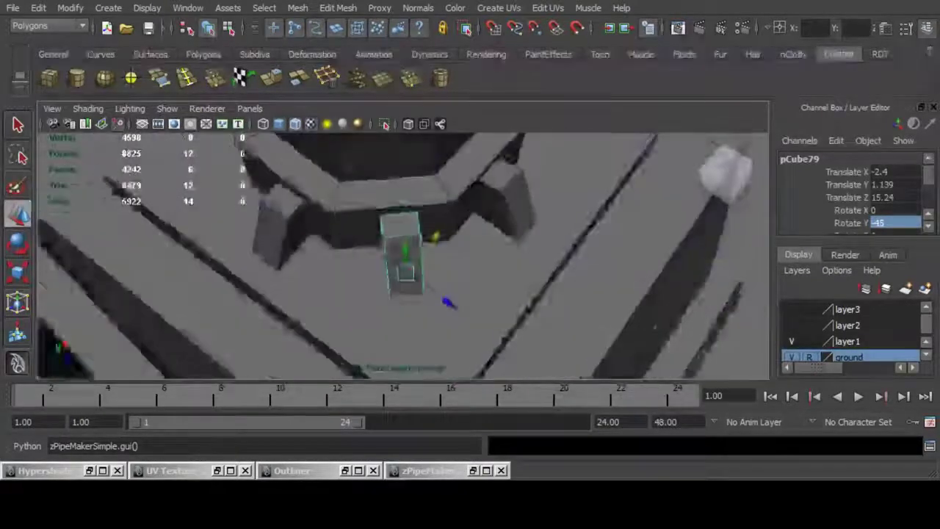
pyautogui.keyDown('alt'); pyautogui.moveTo(412, 221); pyautogui.dragTo(422, 276); pyautogui.keyUp('alt')
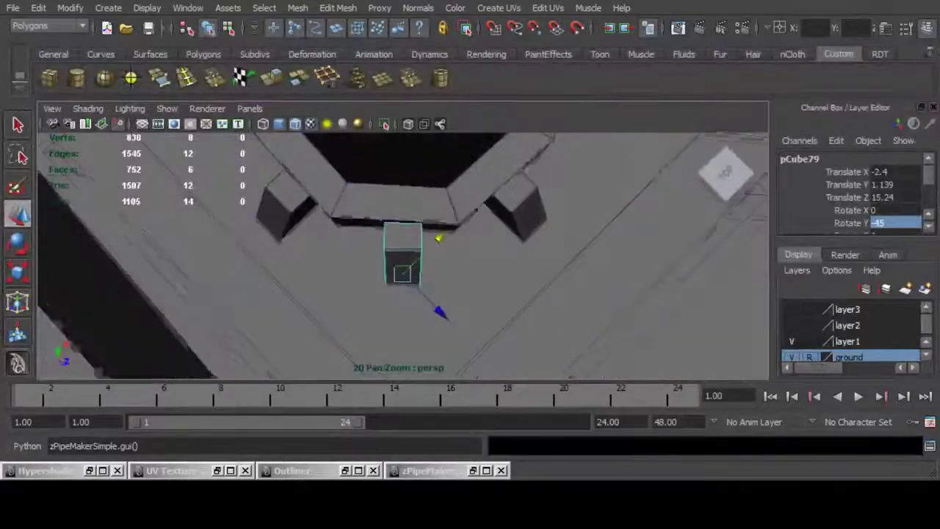
# Rotate the diagonal bracket to about -48.7 in Y and nudge it against the collar face.
pyautogui.press('e')
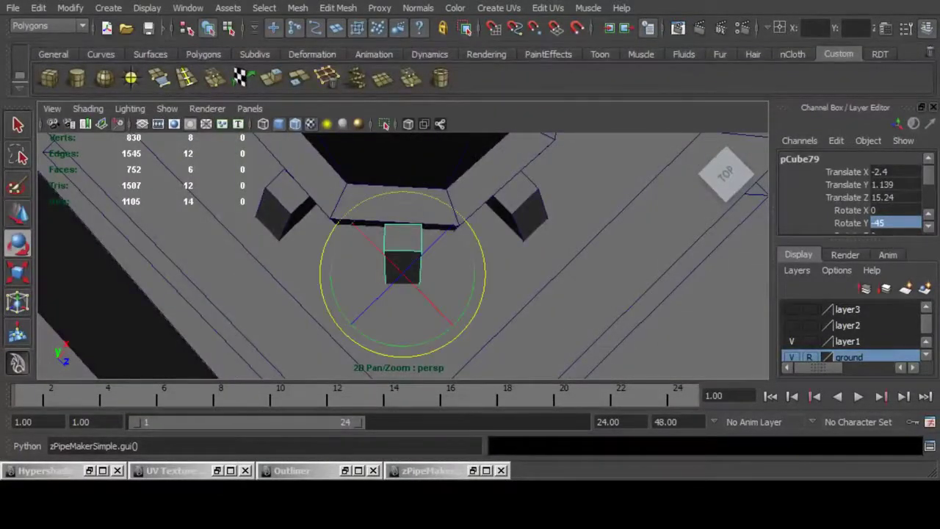
pyautogui.moveTo(383, 343); pyautogui.dragTo(376, 341)
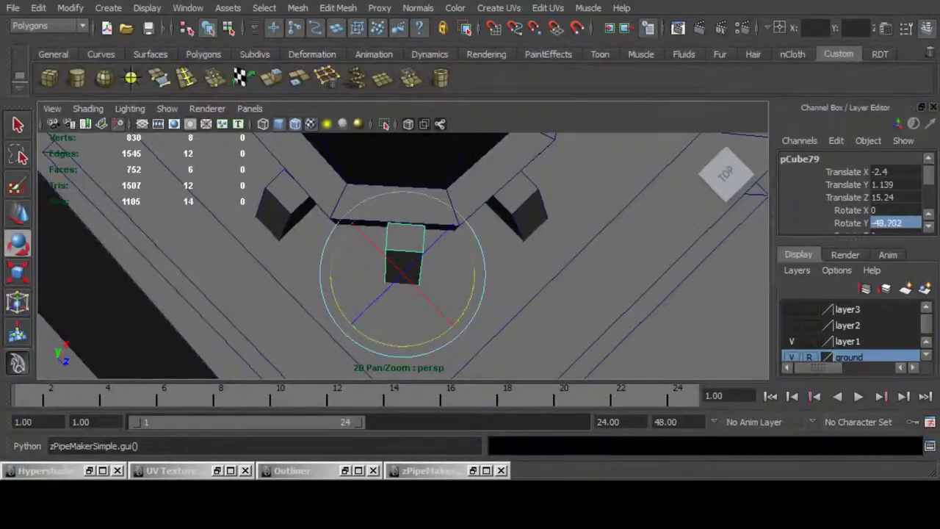
pyautogui.press('w')
pyautogui.moveTo(441, 314); pyautogui.dragTo(438, 311)
pyautogui.moveTo(439, 235); pyautogui.dragTo(531, 285)
# Duplicate the diagonal bracket and move the copy along Z to the neighbouring diagonal face of the collar.
pyautogui.scroll(-5, 437, 236)
pyautogui.hotkey('ctrl', 'd')
pyautogui.moveTo(491, 315); pyautogui.dragTo(378, 319)
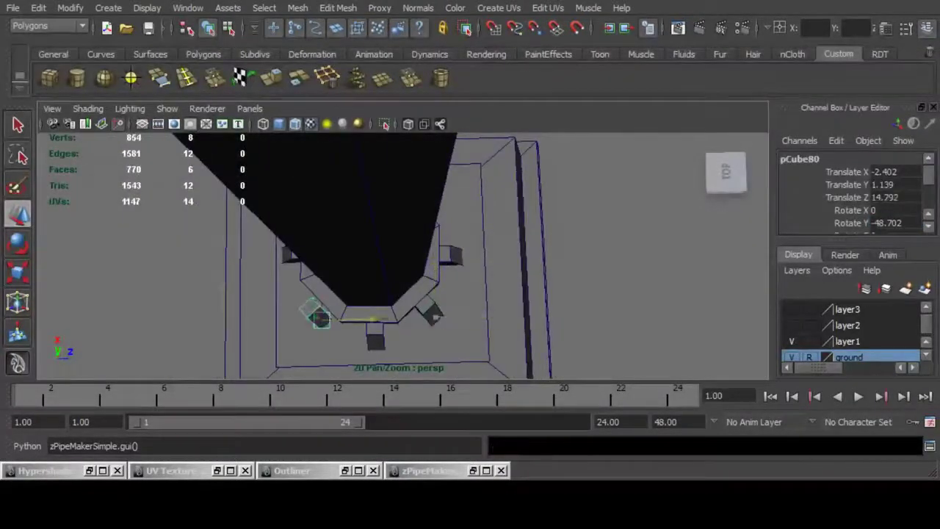
# Try Rotate Y values of 48 and -25 on the second diagonal bracket.
pyautogui.click(895, 222)
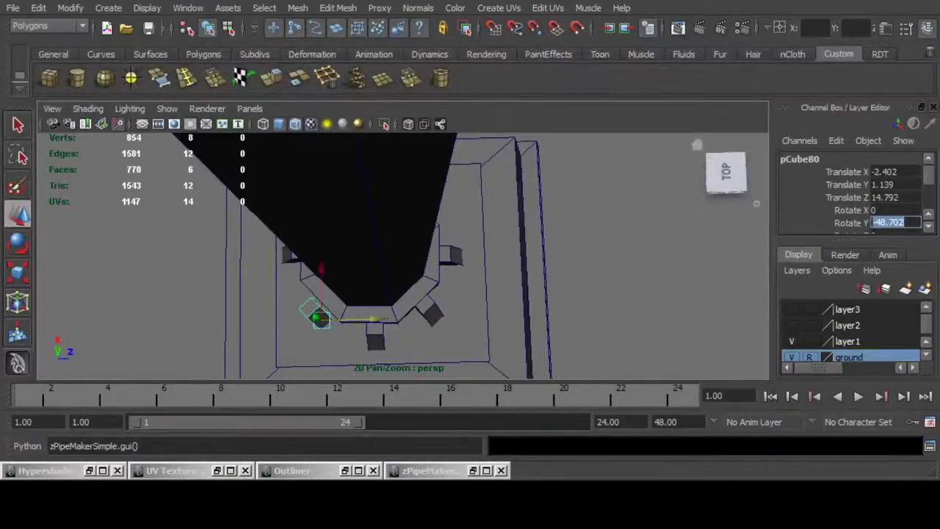
pyautogui.press('Return')
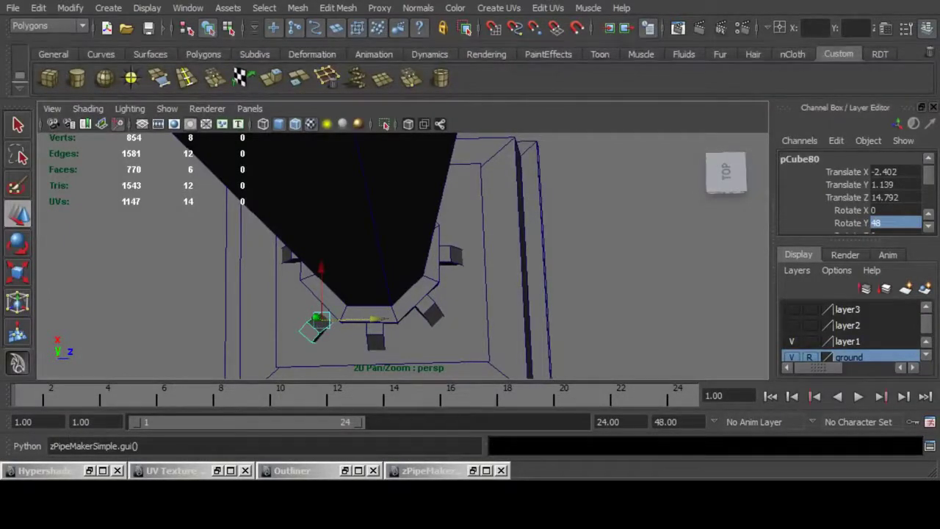
pyautogui.keyDown('alt'); pyautogui.moveTo(353, 279); pyautogui.dragTo(411, 279, button='right'); pyautogui.keyUp('alt')
pyautogui.keyDown('alt'); pyautogui.moveTo(411, 279); pyautogui.dragTo(547, 227); pyautogui.keyUp('alt')
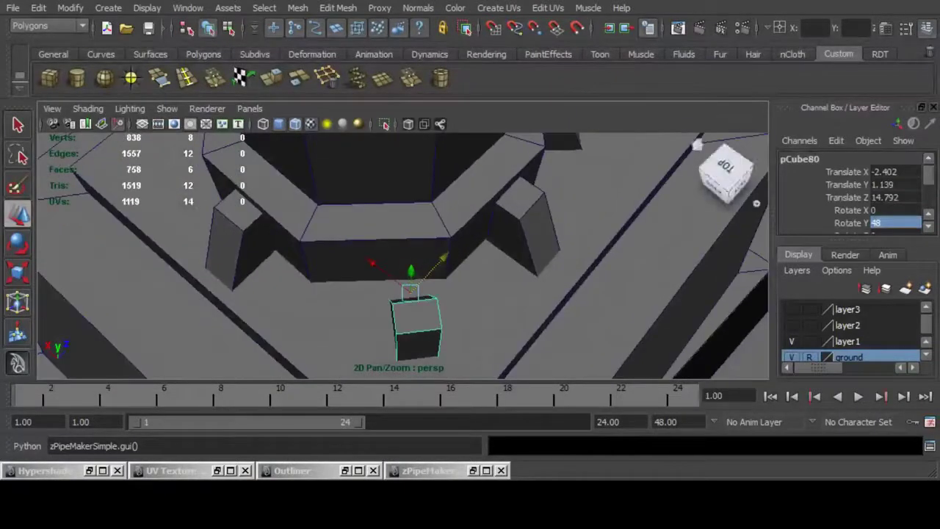
pyautogui.click(894, 223)
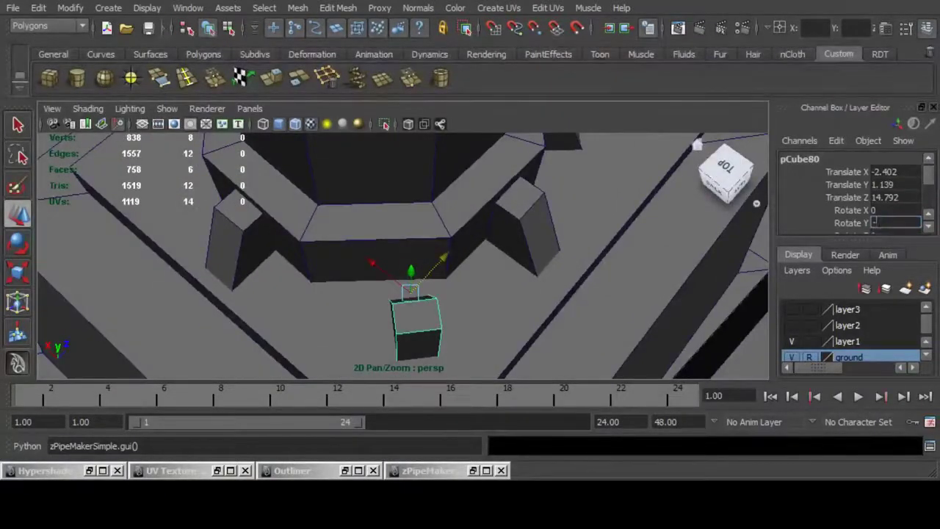
pyautogui.write('-25')
pyautogui.press('Return')
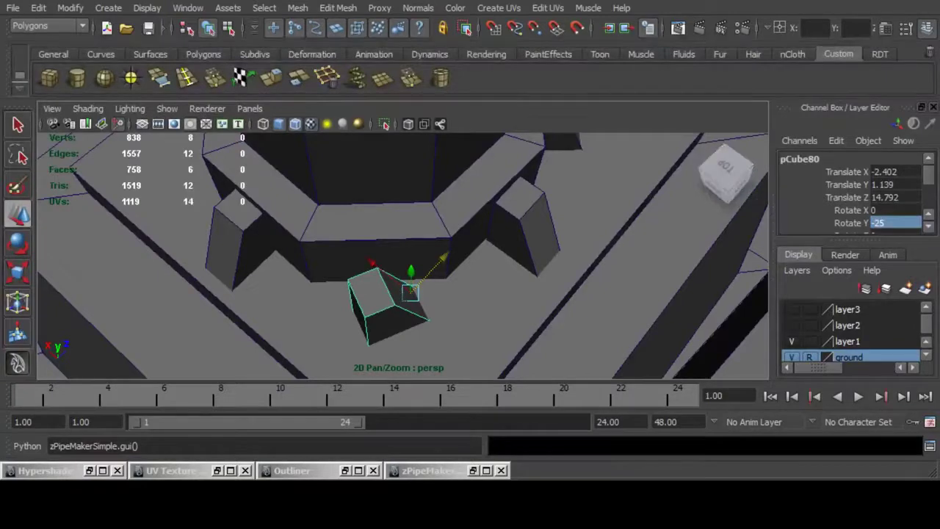
# Rotate the second diagonal bracket to about 222.28 in Y and move it against the collar.
pyautogui.press('e')
pyautogui.moveTo(440, 355); pyautogui.dragTo(339, 296)
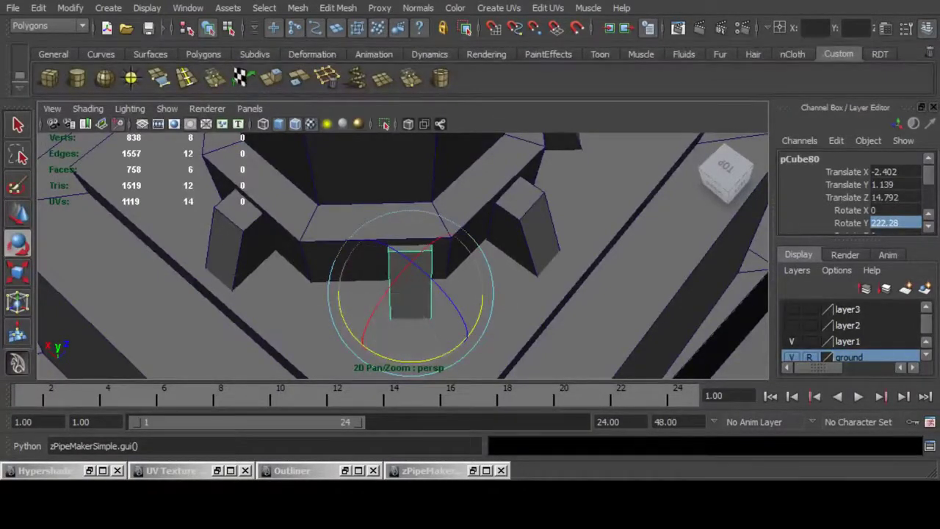
pyautogui.press('w')
pyautogui.moveTo(441, 261); pyautogui.dragTo(411, 257)
# Combine the two diagonal brackets into one mesh and mirror its geometry.
pyautogui.keyDown('shift'); pyautogui.click(441, 291); pyautogui.keyUp('shift')
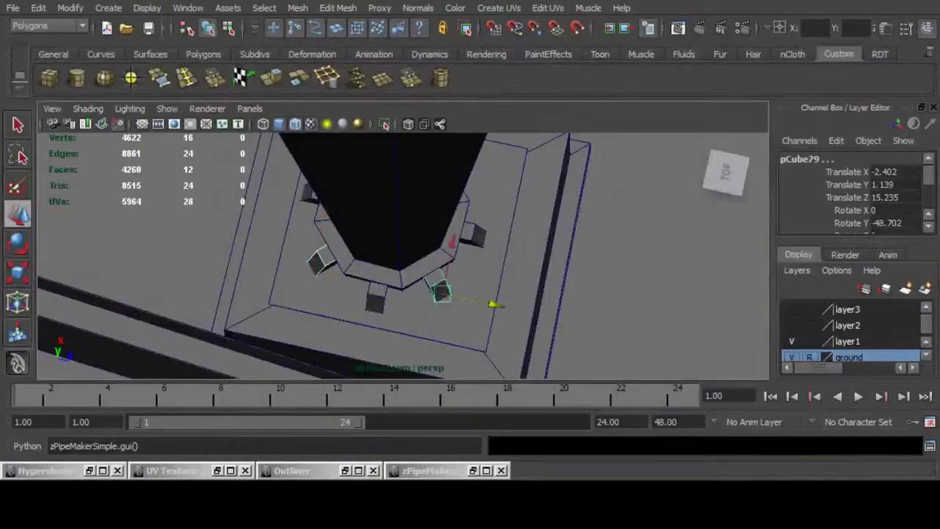
pyautogui.click(298, 8)
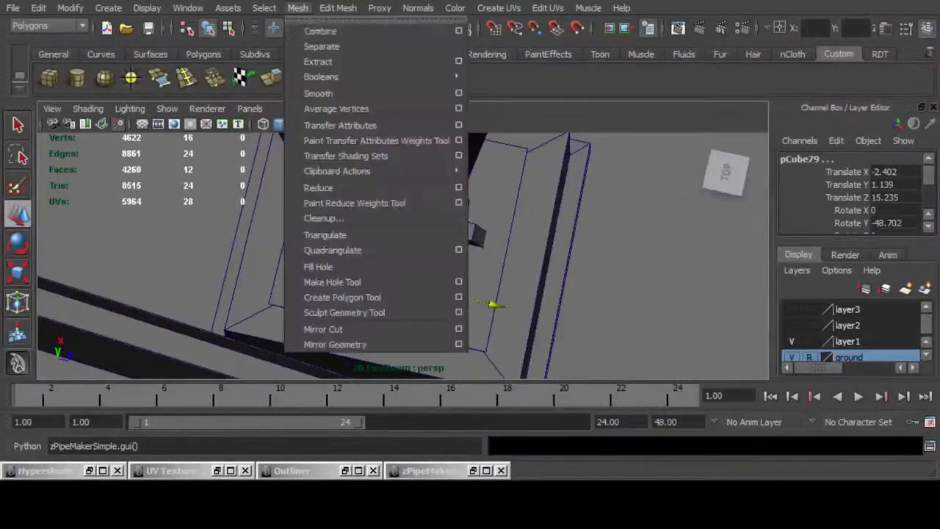
pyautogui.click(319, 32)
pyautogui.click(297, 8)
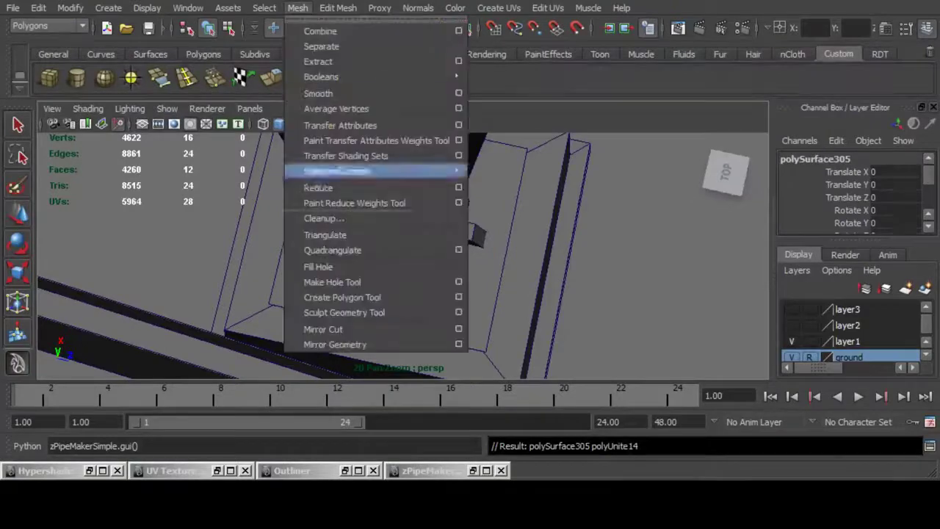
pyautogui.click(335, 345)
# Separate the mirrored bracket mesh into individual pieces and centre their pivots.
pyautogui.keyDown('alt'); pyautogui.moveTo(441, 294); pyautogui.dragTo(302, 246); pyautogui.keyUp('alt')
pyautogui.click(297, 8)
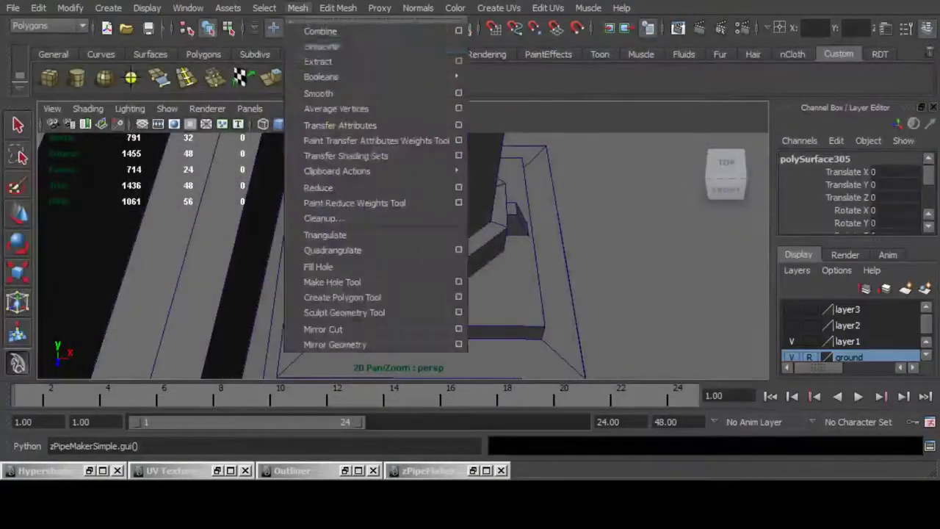
pyautogui.click(314, 46)
pyautogui.click(70, 7)
pyautogui.click(97, 157)
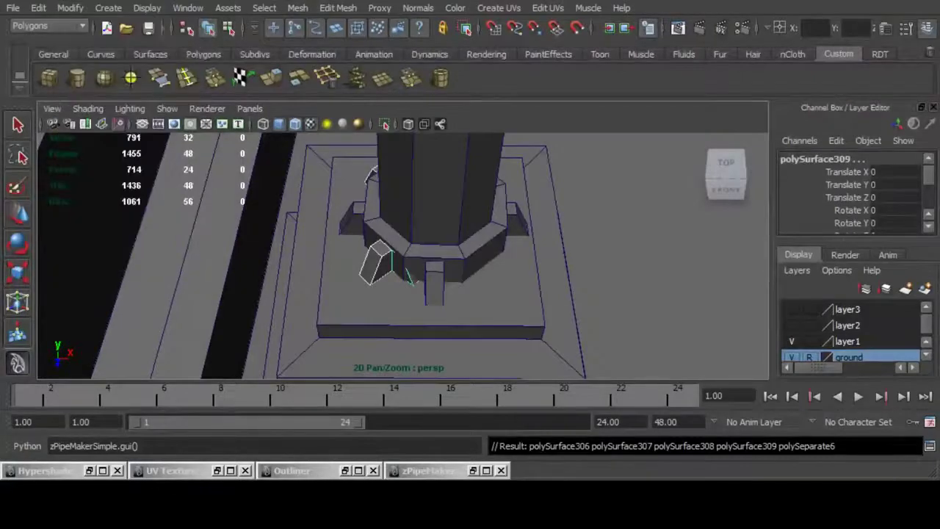
# Using X-ray display, select the two mirrored brackets and move them about 0.319 in X to the collar's opposite diagonal faces.
pyautogui.click(409, 124)
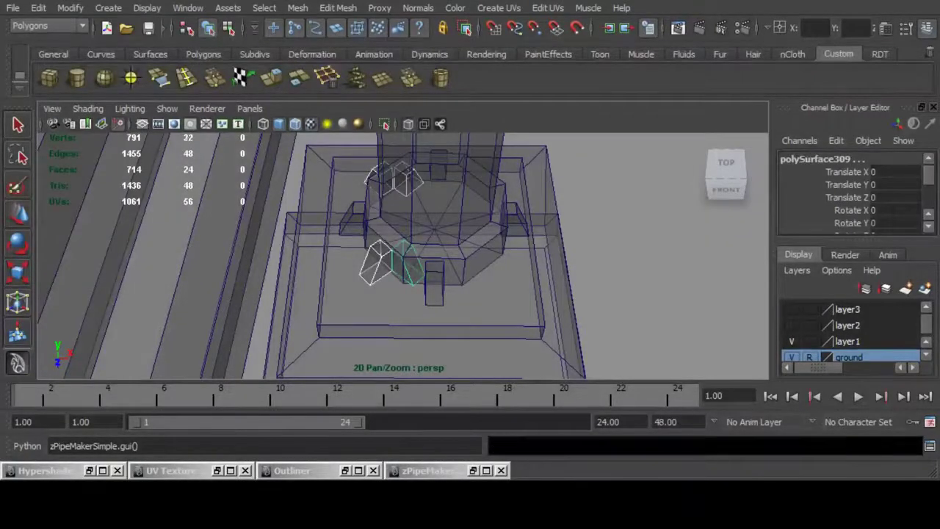
pyautogui.keyDown('shift'); pyautogui.click(374, 266); pyautogui.keyUp('shift')
pyautogui.press('w')
pyautogui.moveTo(462, 263); pyautogui.dragTo(547, 263)
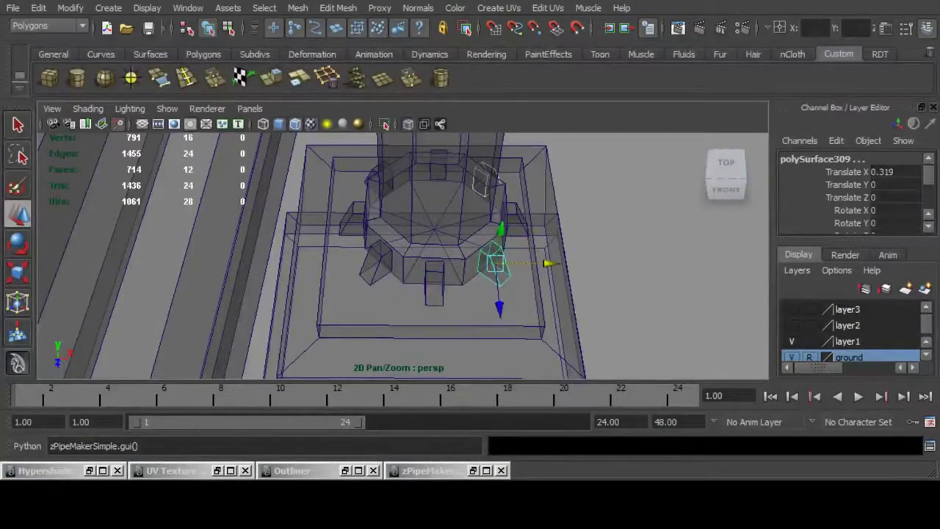
pyautogui.click(408, 125)
pyautogui.keyDown('alt'); pyautogui.moveTo(485, 257); pyautogui.dragTo(477, 276); pyautogui.keyUp('alt')
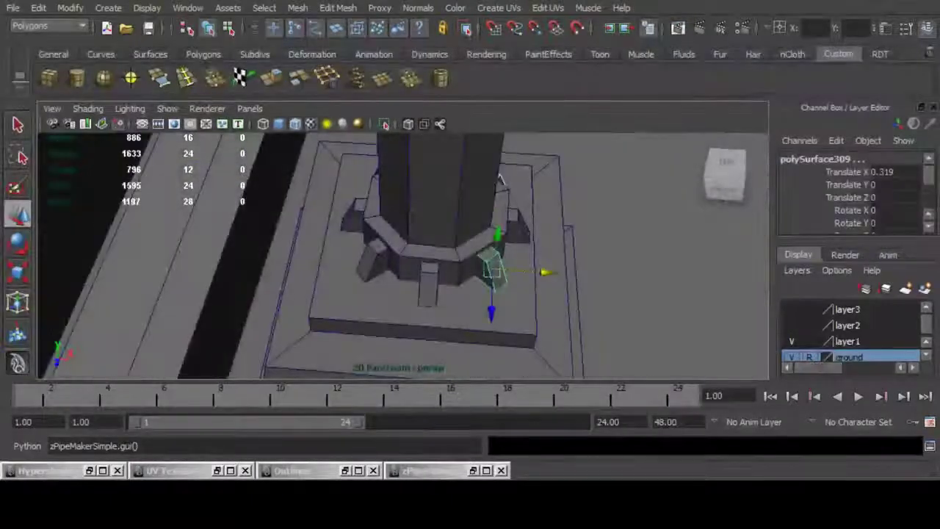
# Select the visible base brackets around the pole's collar and combine them into one mesh.
pyautogui.keyDown('shift'); pyautogui.click(429, 284); pyautogui.keyUp('shift')
pyautogui.keyDown('shift'); pyautogui.click(519, 227); pyautogui.keyUp('shift')
pyautogui.keyDown('shift'); pyautogui.click(373, 260); pyautogui.keyUp('shift')
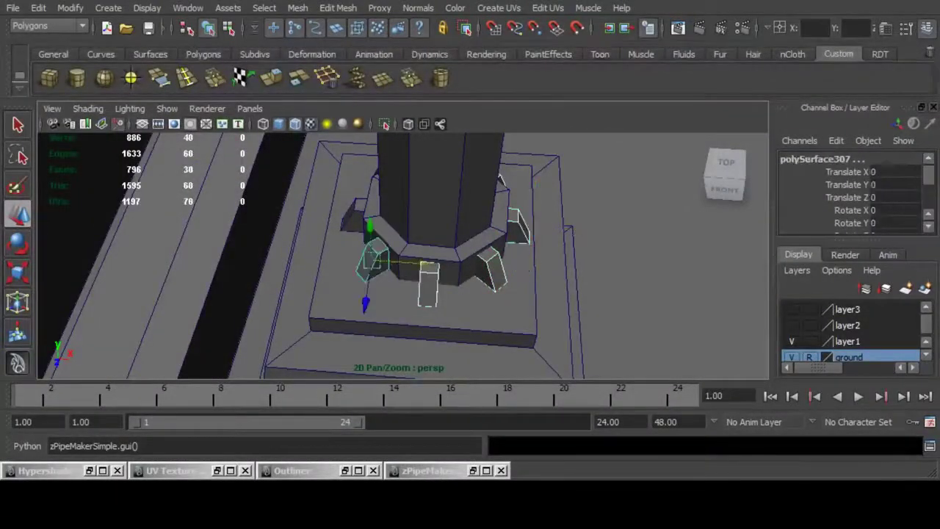
pyautogui.keyDown('shift'); pyautogui.click(355, 217); pyautogui.keyUp('shift')
pyautogui.keyDown('alt'); pyautogui.moveTo(354, 218); pyautogui.dragTo(332, 262, button='middle'); pyautogui.keyUp('alt')
pyautogui.keyDown('alt'); pyautogui.moveTo(332, 262); pyautogui.dragTo(401, 273); pyautogui.keyUp('alt')
pyautogui.keyDown('shift'); pyautogui.click(345, 236); pyautogui.keyUp('shift')
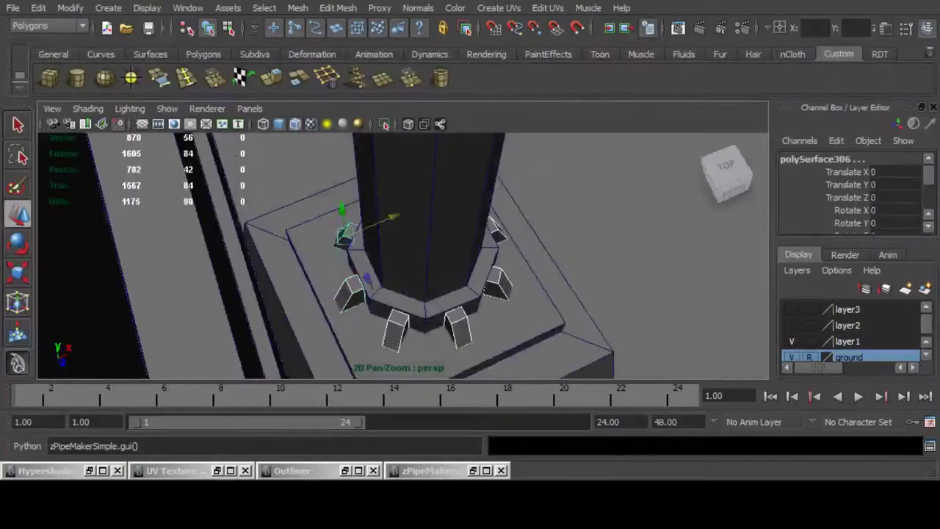
pyautogui.click(298, 8)
pyautogui.click(312, 34)
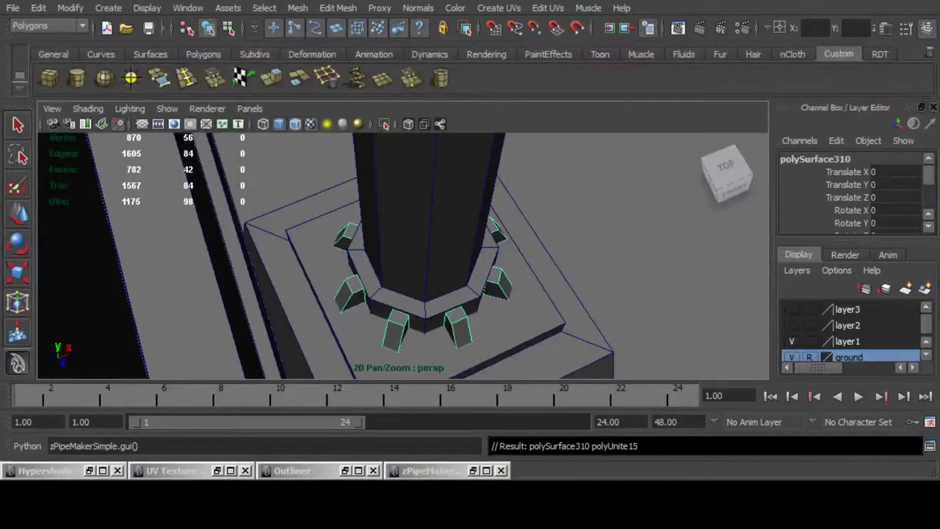
# Merge the combined brackets with the pole using a Boolean union and centre the resulting mesh's pivot.
pyautogui.keyDown('shift'); pyautogui.click(426, 253); pyautogui.keyUp('shift')
pyautogui.click(298, 7)
pyautogui.moveTo(337, 74)
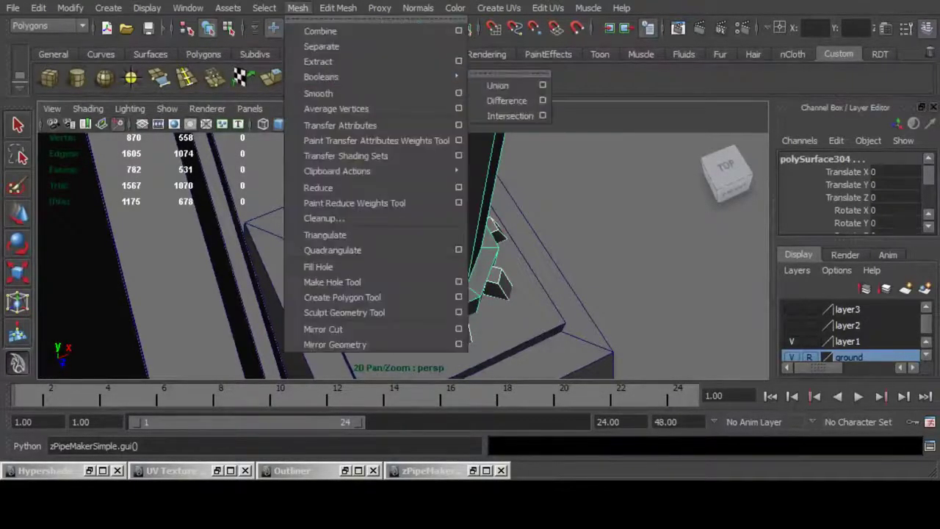
pyautogui.click(499, 84)
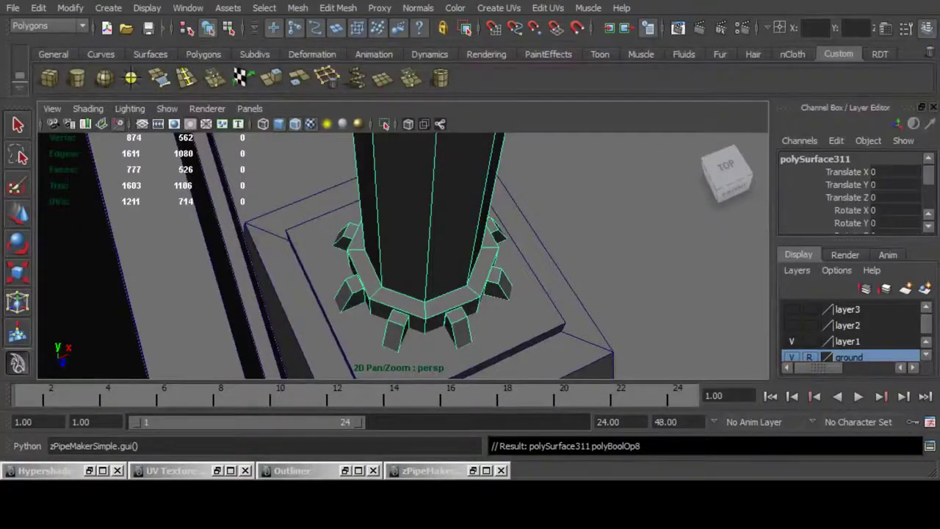
pyautogui.click(71, 8)
pyautogui.click(98, 156)
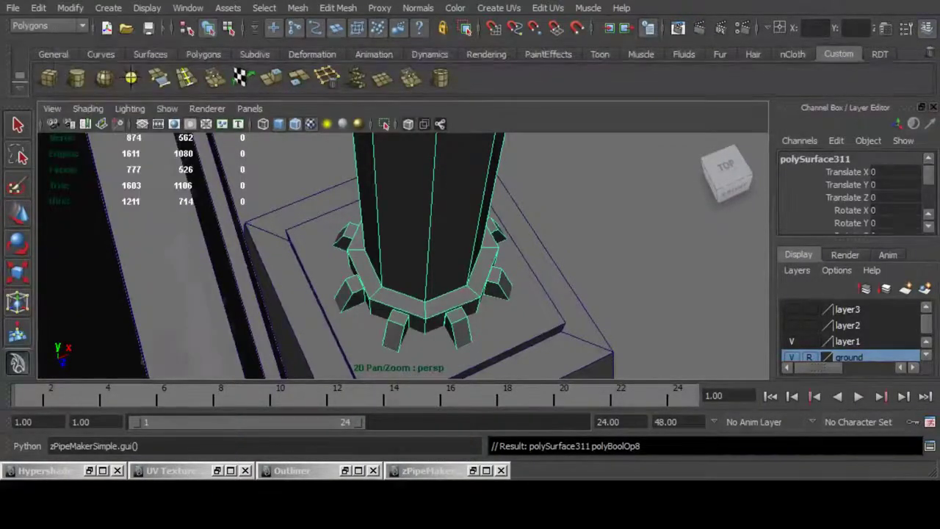
# Using X-ray display, find the bracket left out, merge it with the pole by Boolean union and centre the pivot.
pyautogui.click(408, 124)
pyautogui.moveTo(441, 257)
pyautogui.keyDown('alt'); pyautogui.mouseDown()
pyautogui.moveTo(368, 202)
pyautogui.moveTo(308, 184)
pyautogui.moveTo(368, 253)
pyautogui.mouseUp(); pyautogui.keyUp('alt')
pyautogui.press('\\')
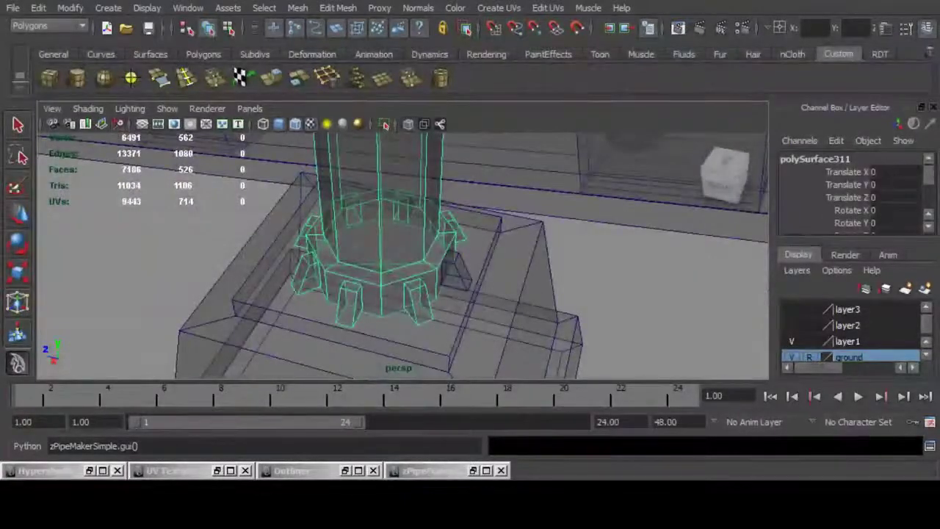
pyautogui.click(457, 273)
pyautogui.keyDown('shift'); pyautogui.click(426, 266); pyautogui.keyUp('shift')
pyautogui.click(298, 8)
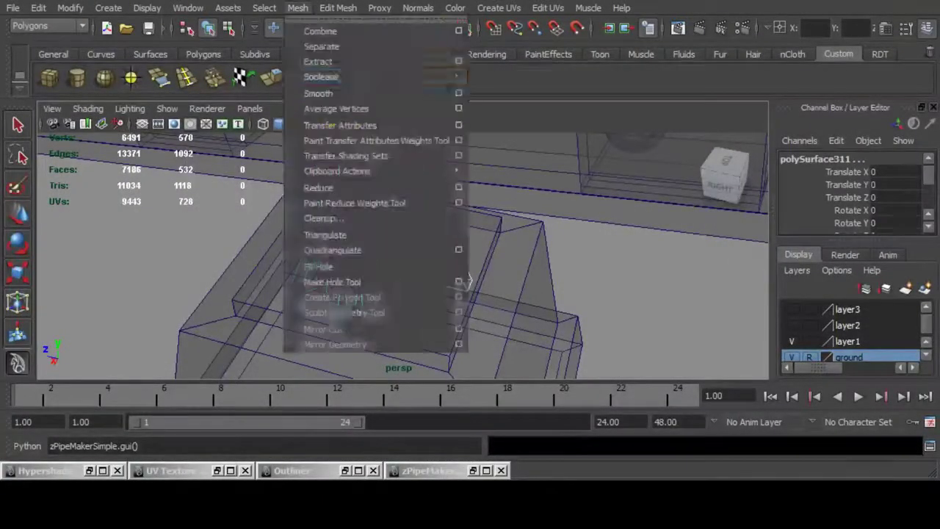
pyautogui.moveTo(324, 76)
pyautogui.click(500, 85)
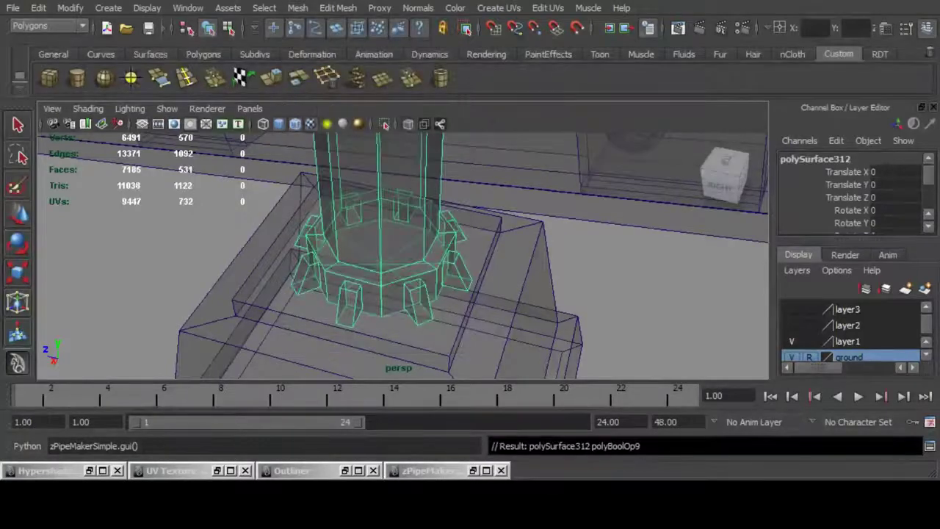
pyautogui.click(70, 8)
pyautogui.click(98, 157)
pyautogui.click(408, 124)
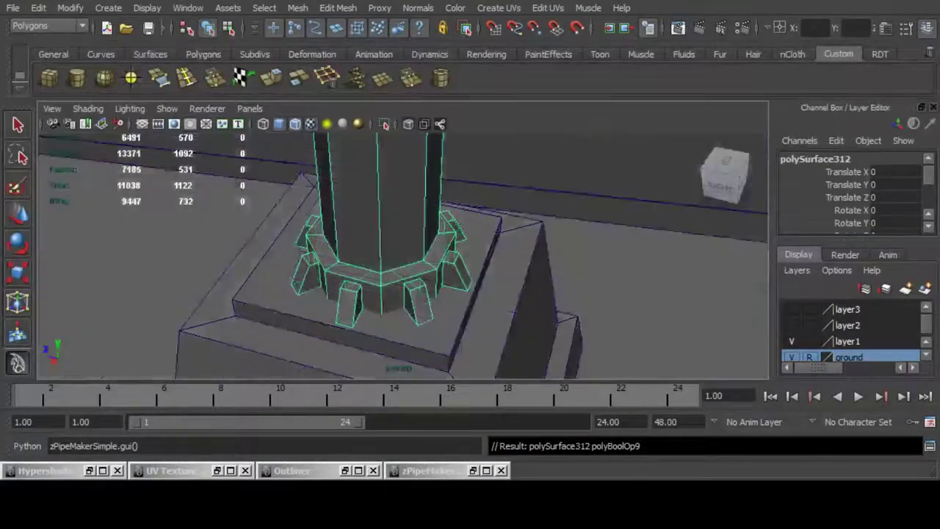
# Check the pole from the base up to its arm, clear the selection and save the scene.
pyautogui.keyDown('alt'); pyautogui.moveTo(382, 258); pyautogui.dragTo(529, 254); pyautogui.keyUp('alt')
pyautogui.scroll(-5, 403, 256)
pyautogui.scroll(5, 403, 256)
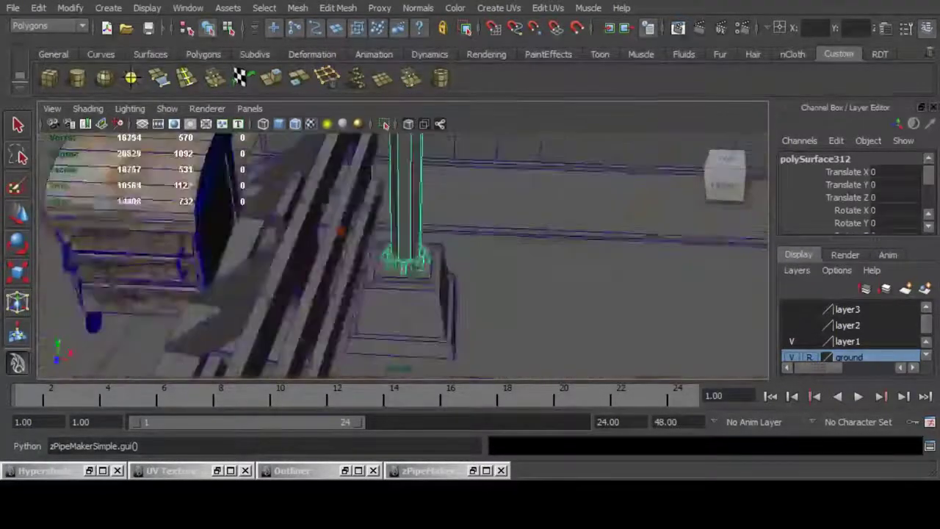
pyautogui.keyDown('alt'); pyautogui.moveTo(403, 256); pyautogui.dragTo(470, 301); pyautogui.keyUp('alt')
pyautogui.scroll(-6, 403, 255)
pyautogui.keyDown('alt'); pyautogui.moveTo(403, 256); pyautogui.dragTo(402, 288, button='middle'); pyautogui.keyUp('alt')
pyautogui.keyDown('alt'); pyautogui.moveTo(332, 288); pyautogui.dragTo(545, 248); pyautogui.keyUp('alt')
pyautogui.click(477, 235)
pyautogui.scroll(-6, 403, 256)
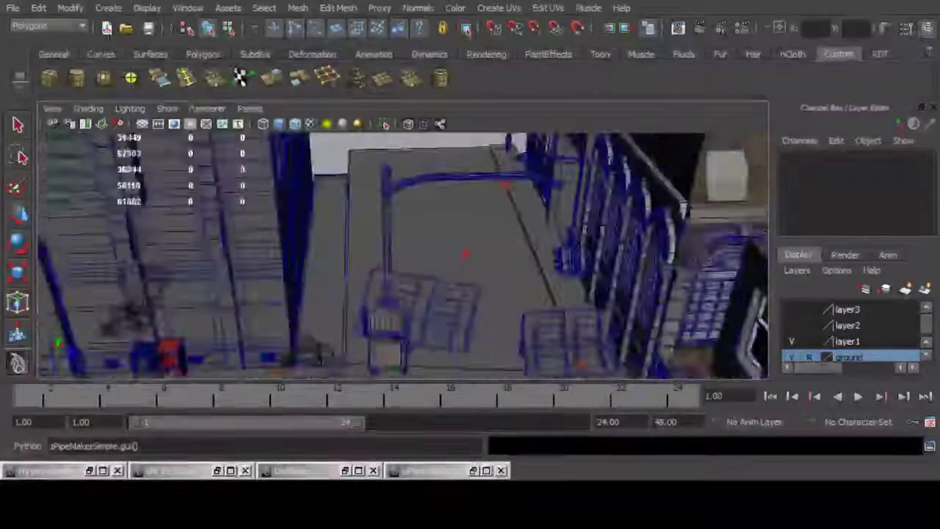
pyautogui.keyDown('alt'); pyautogui.moveTo(441, 254); pyautogui.dragTo(463, 268); pyautogui.keyUp('alt')
pyautogui.hotkey('ctrl', 's')
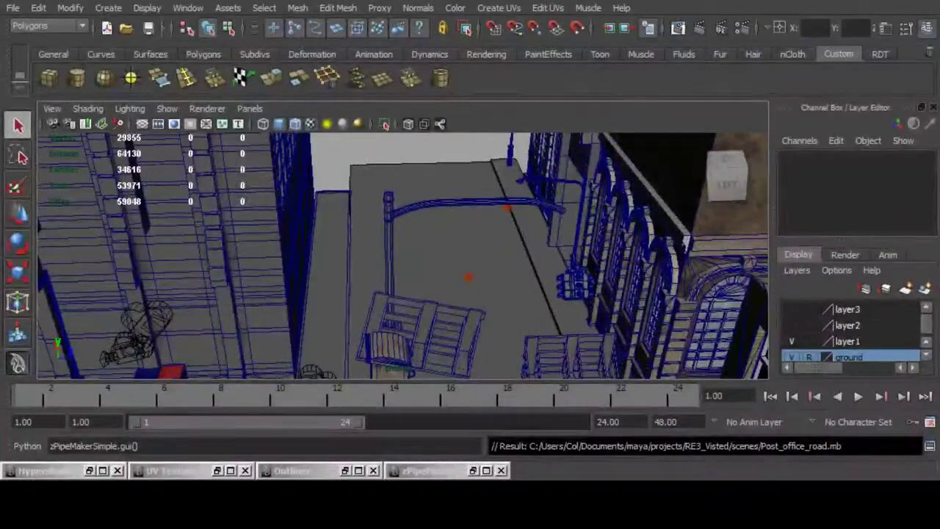
# Switch to the web browser to check the traffic light reference and live stream, and compare the reference with the pole arm in Maya.
pyautogui.hotkey('alt', 'Tab')
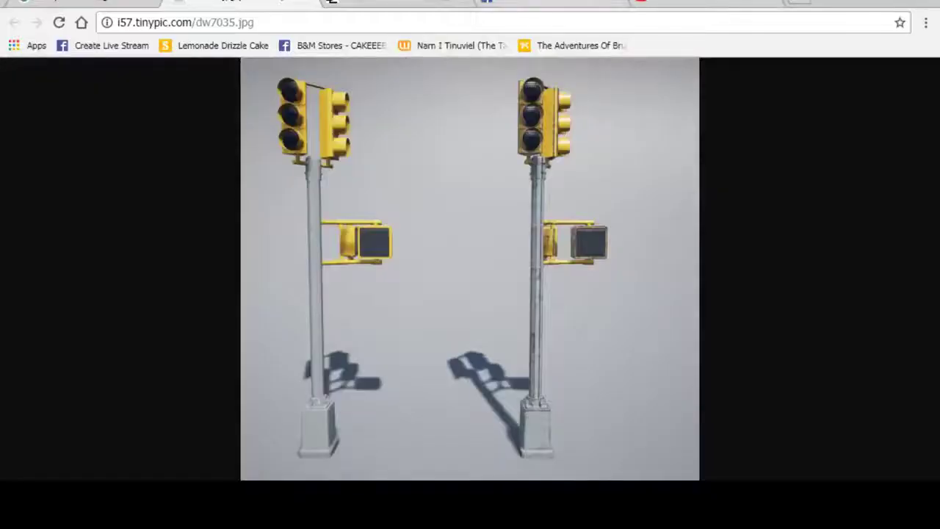
pyautogui.click(551, 2)
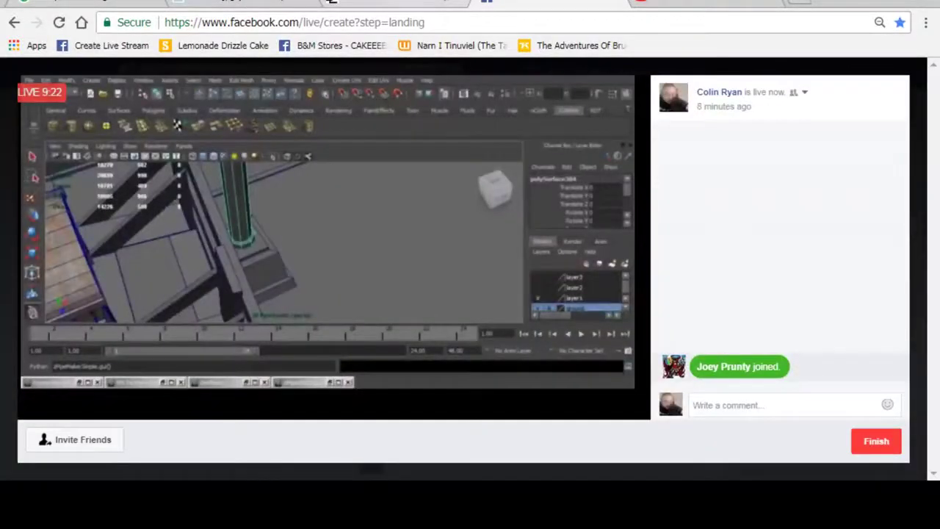
pyautogui.click(396, 2)
pyautogui.hotkey('ctrl', 'Tab')
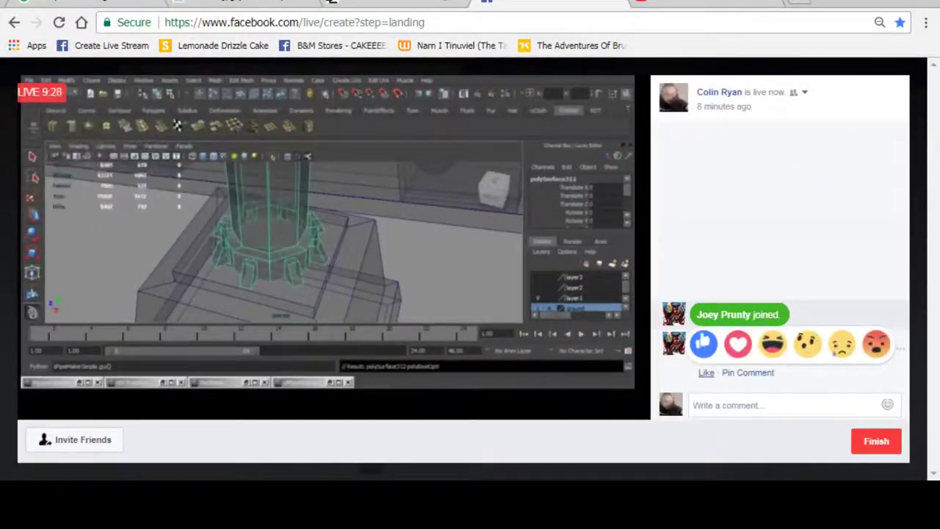
pyautogui.click(254, 2)
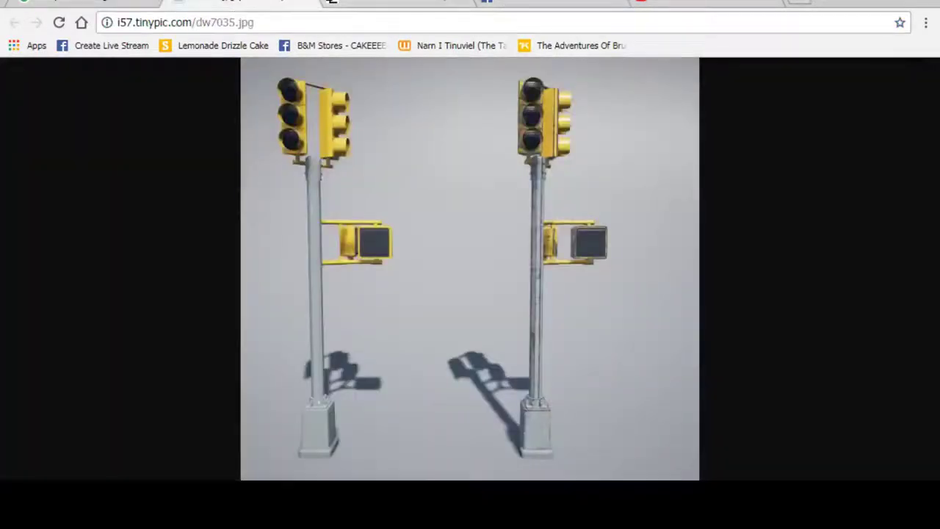
pyautogui.hotkey('ctrl', 'Tab')
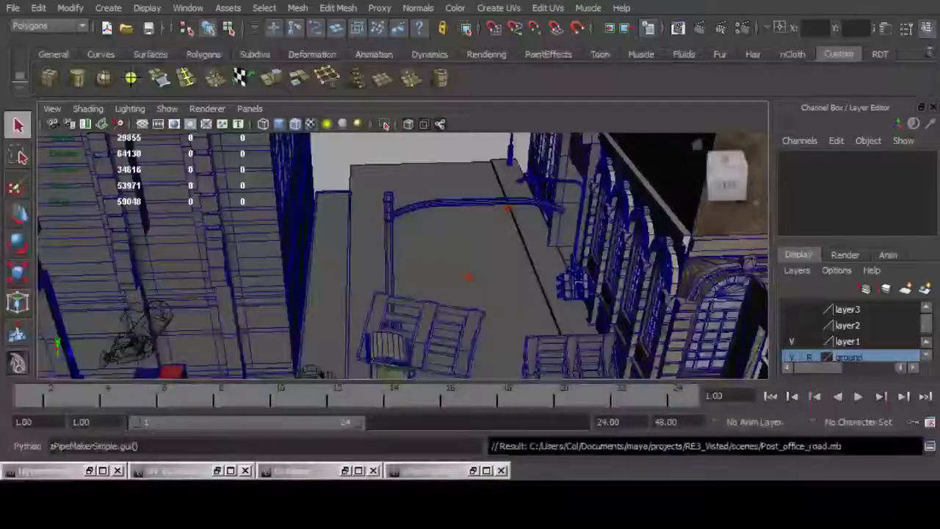
pyautogui.scroll(5, 506, 290)
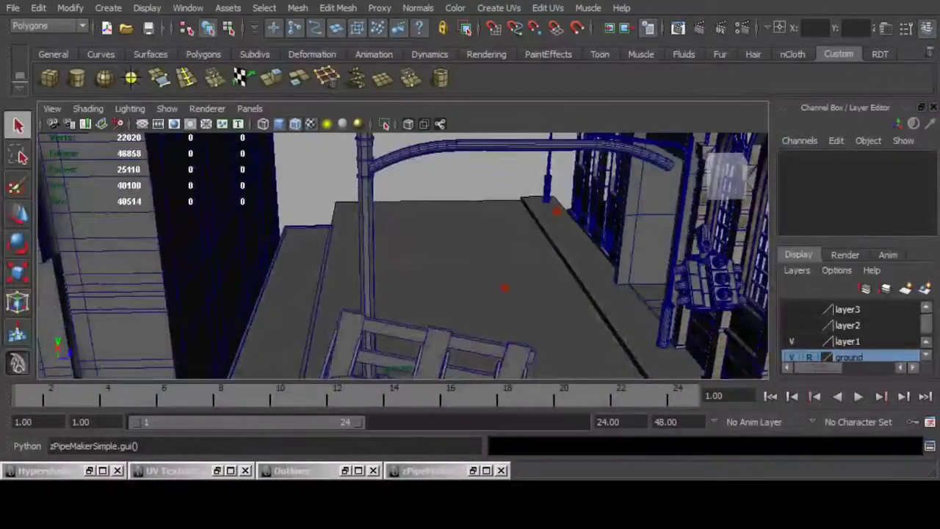
pyautogui.keyDown('alt'); pyautogui.moveTo(456, 272); pyautogui.dragTo(370, 262, button='middle'); pyautogui.keyUp('alt')
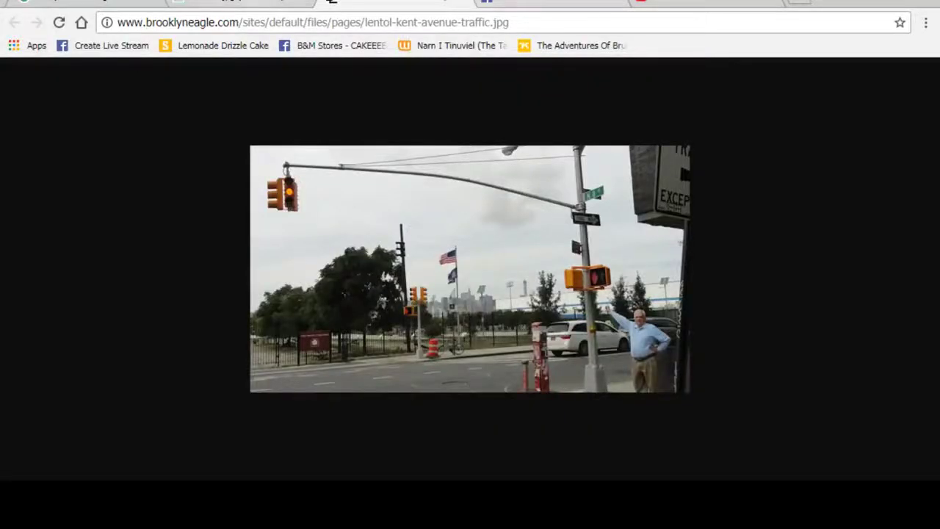
# Switch to the web browser, close the two-pole reference image and go back to the start of the New York traffic lights image results.
pyautogui.click(246, 2)
pyautogui.click(306, 1)
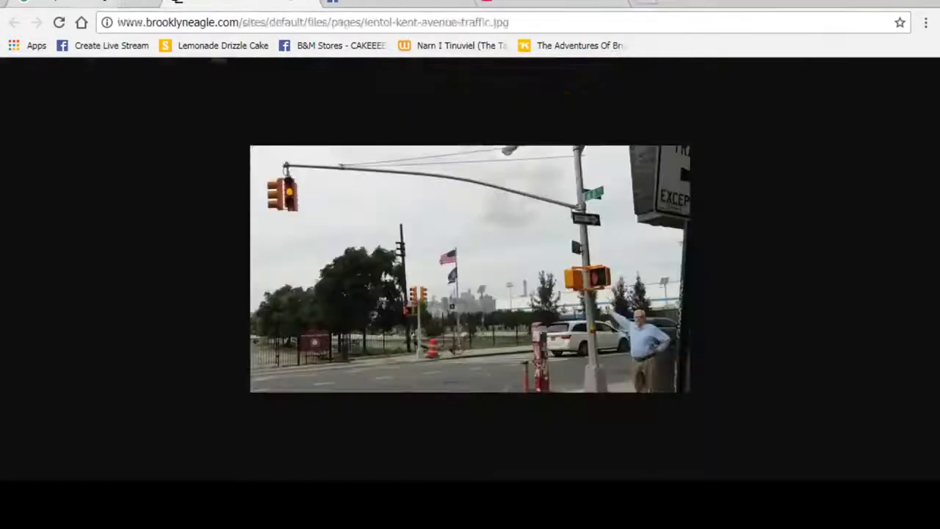
pyautogui.click(88, 2)
pyautogui.scroll(5, 257, 147)
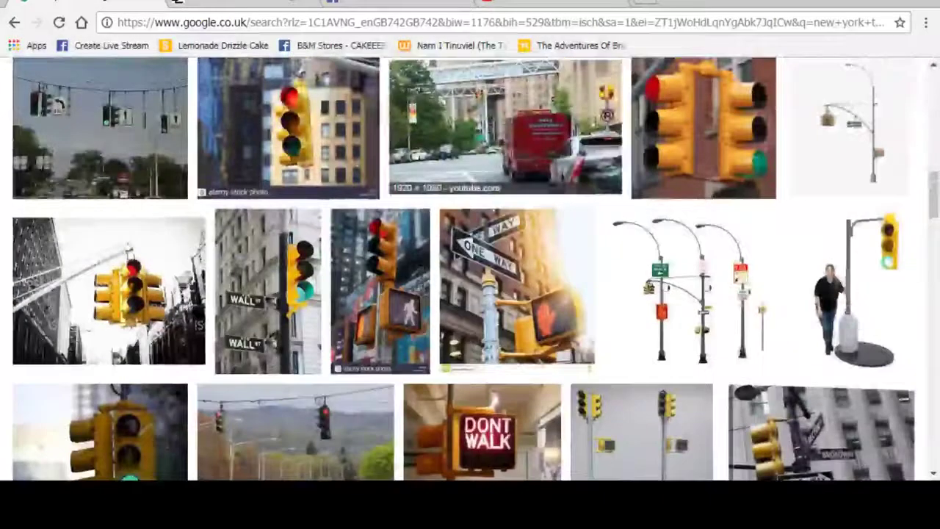
pyautogui.scroll(11, 477, 127)
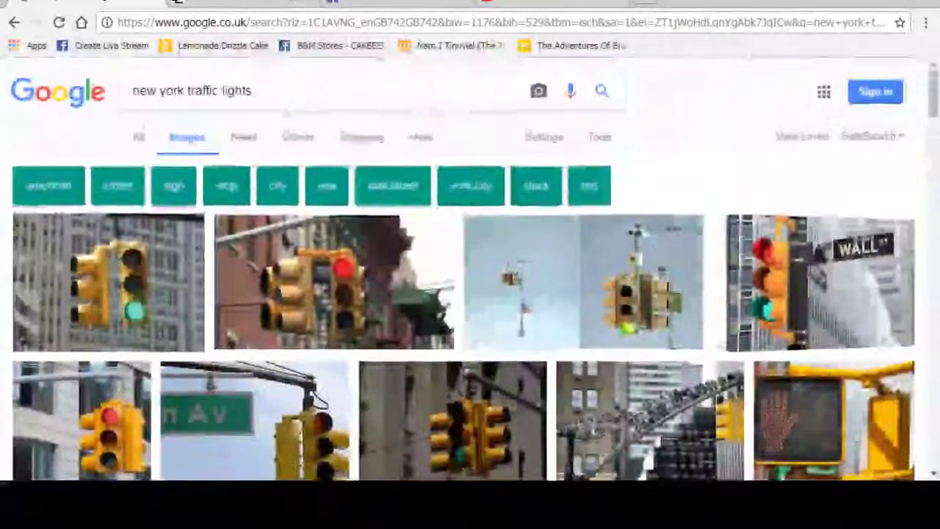
# Extend the Google Images search to "new york traffic lights walk sign".
pyautogui.moveTo(254, 91); pyautogui.dragTo(227, 91)
pyautogui.click(254, 91)
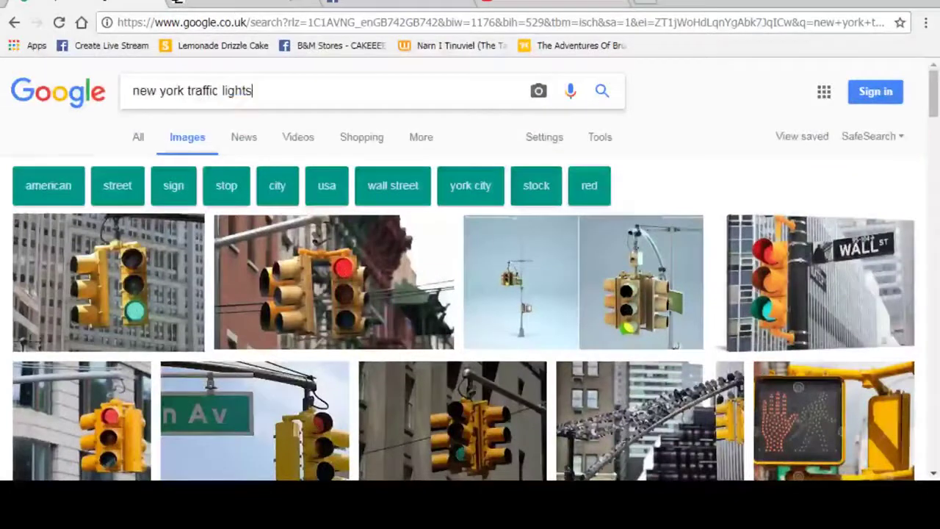
pyautogui.write('w')
pyautogui.write('alk sign')
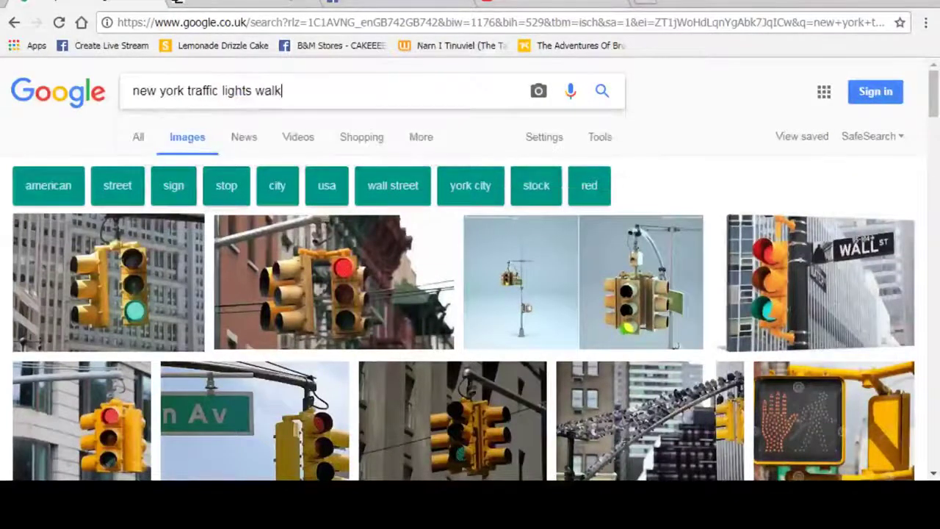
pyautogui.press('Return')
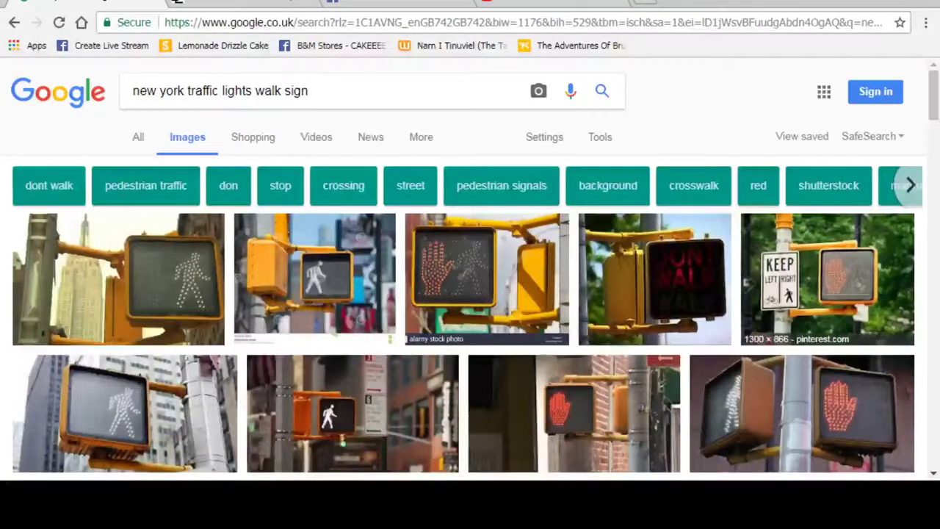
# Preview the pedestrian signal beside the KEEP LEFT RIGHT sign and its related walk sign photos, and close the preview.
pyautogui.click(845, 294)
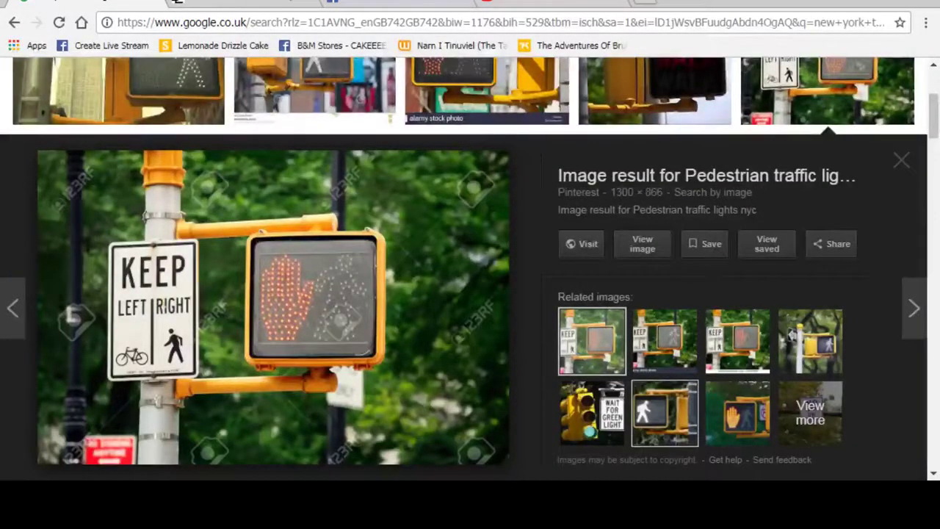
pyautogui.click(665, 413)
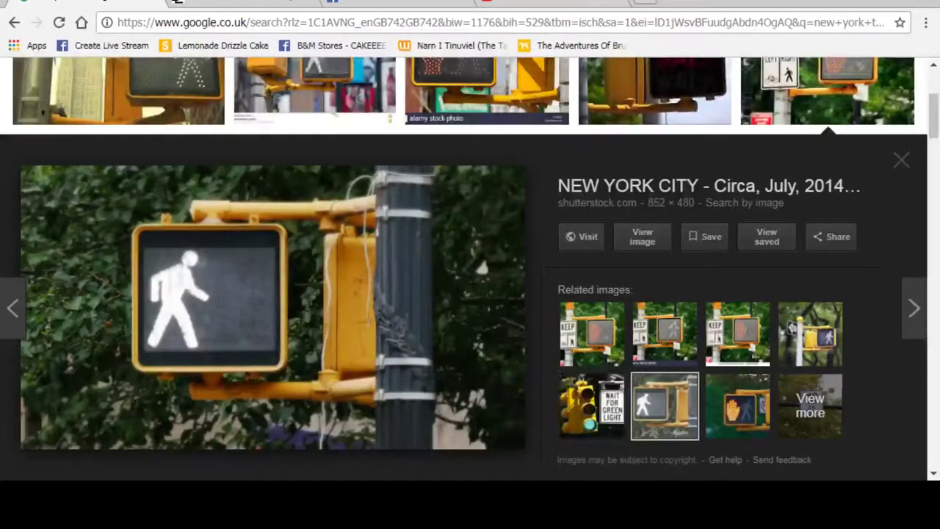
pyautogui.click(811, 335)
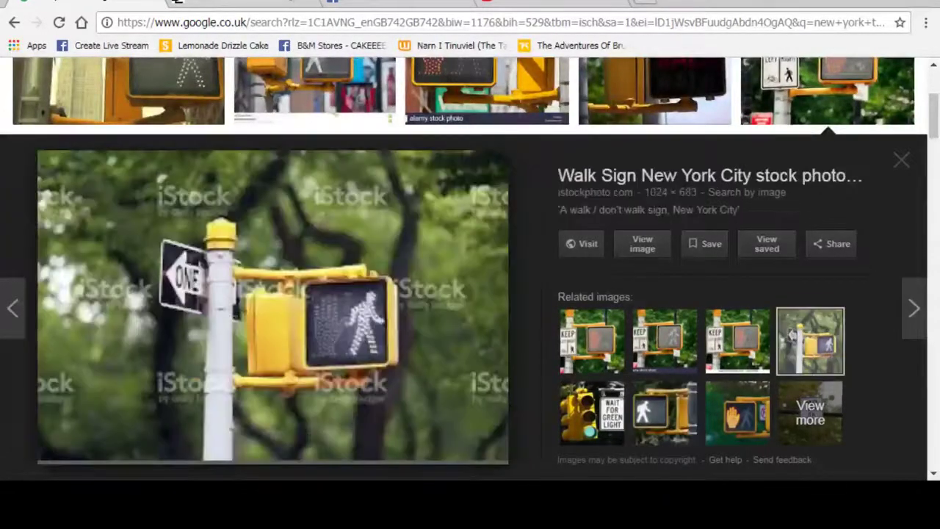
pyautogui.click(665, 413)
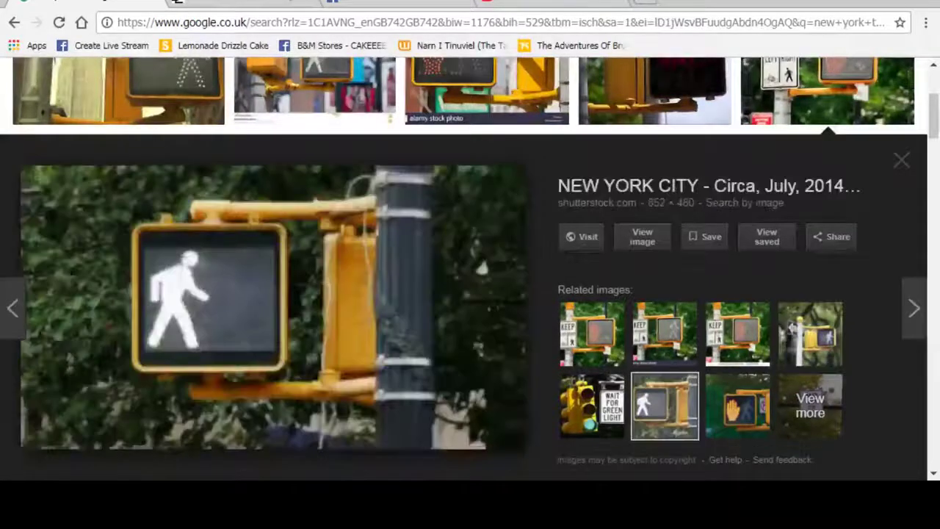
pyautogui.click(902, 160)
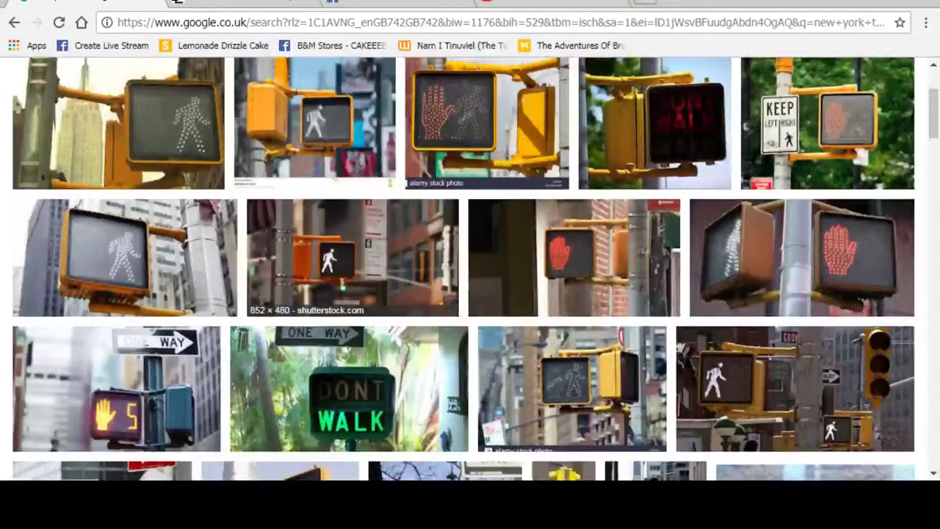
# Preview the orange walk sign photo and its related countdown and DONT WALK signals to study how they mount on poles.
pyautogui.click(353, 257)
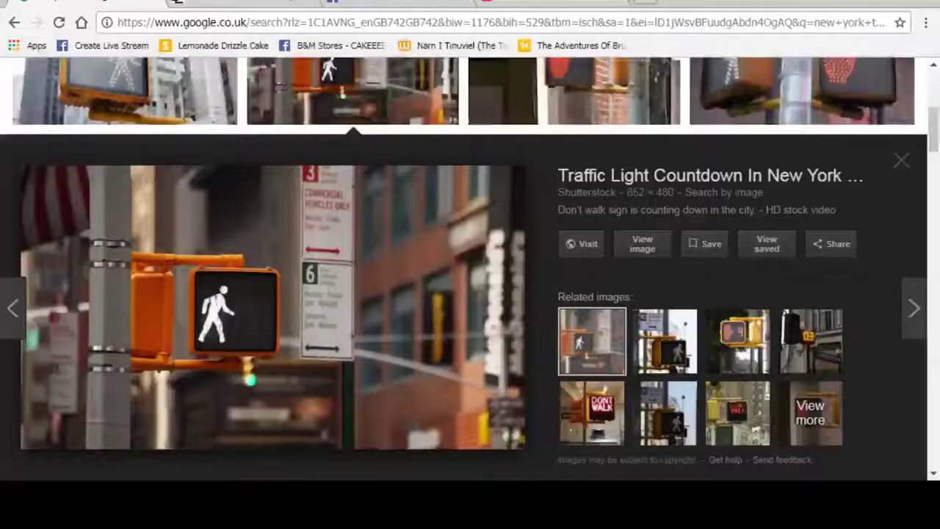
pyautogui.click(738, 347)
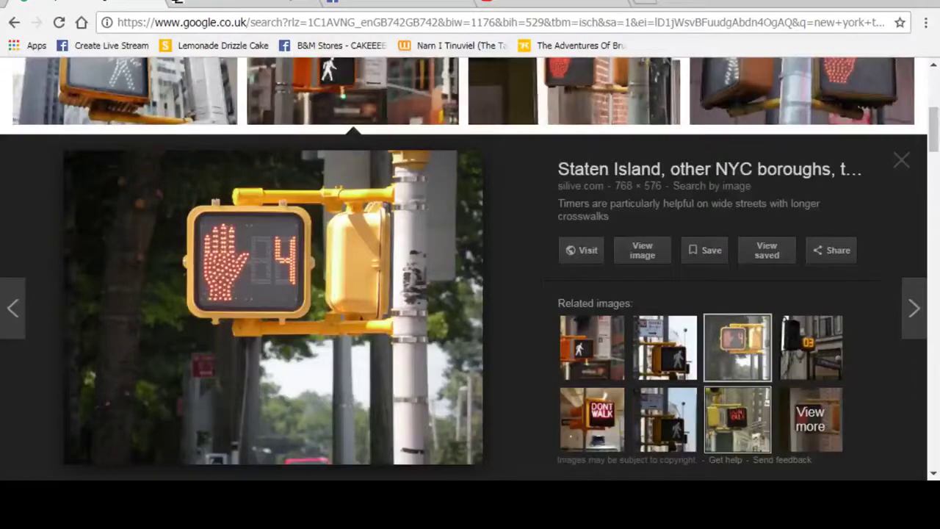
pyautogui.click(737, 419)
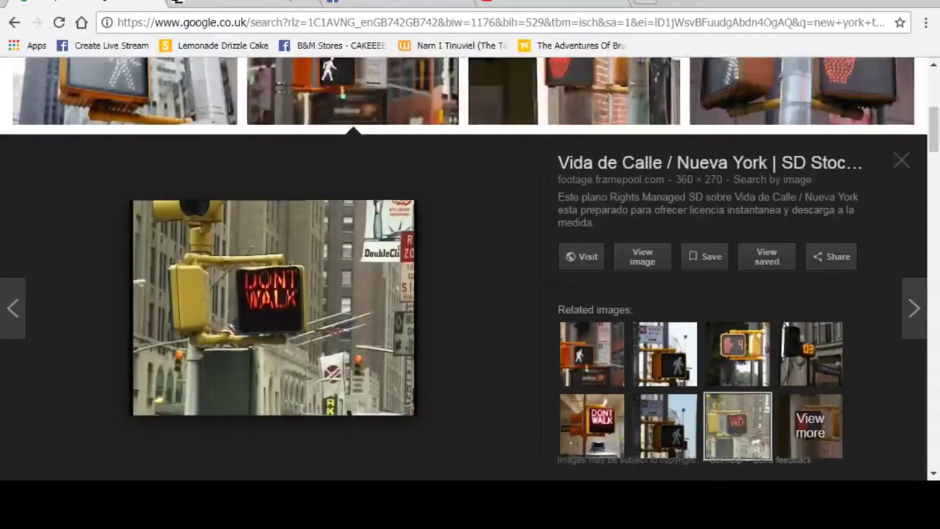
pyautogui.click(592, 425)
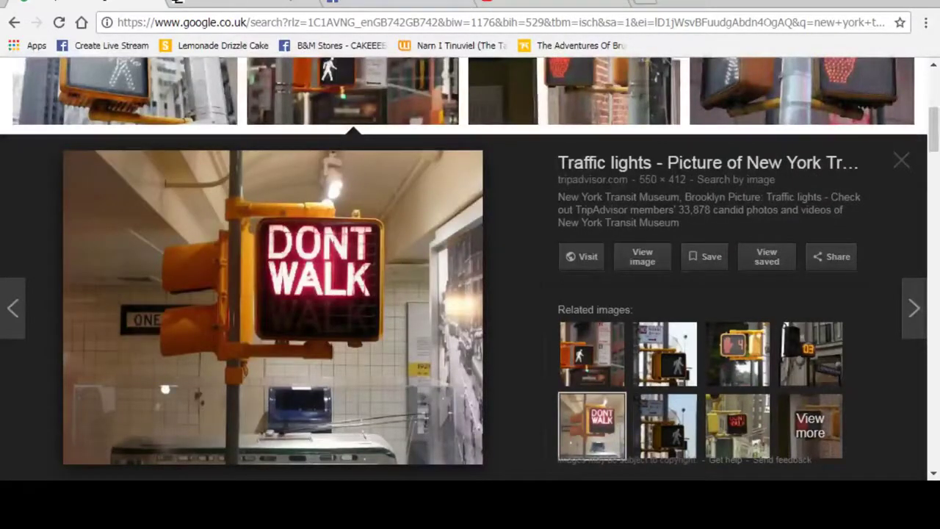
# Open the DONT WALK signal photo at full size and compare it with the street pole reference photo.
pyautogui.click(642, 256)
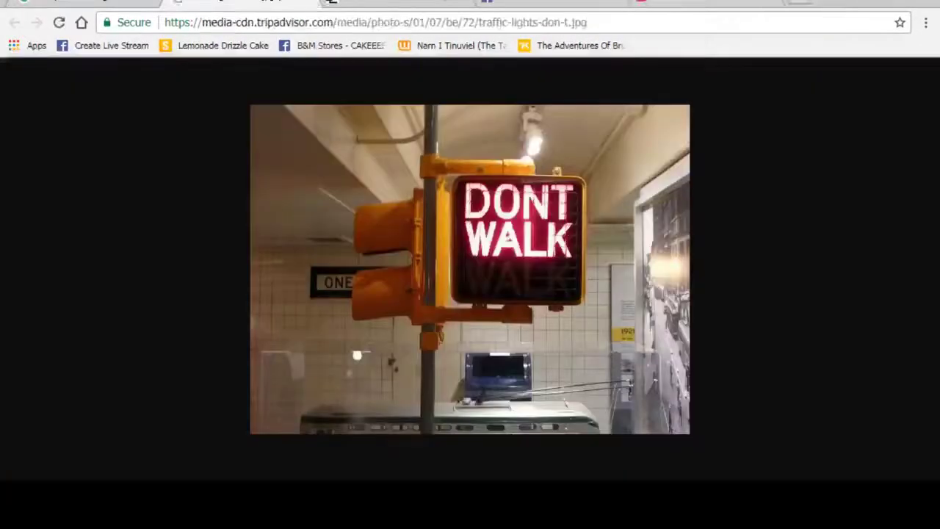
pyautogui.click(553, 2)
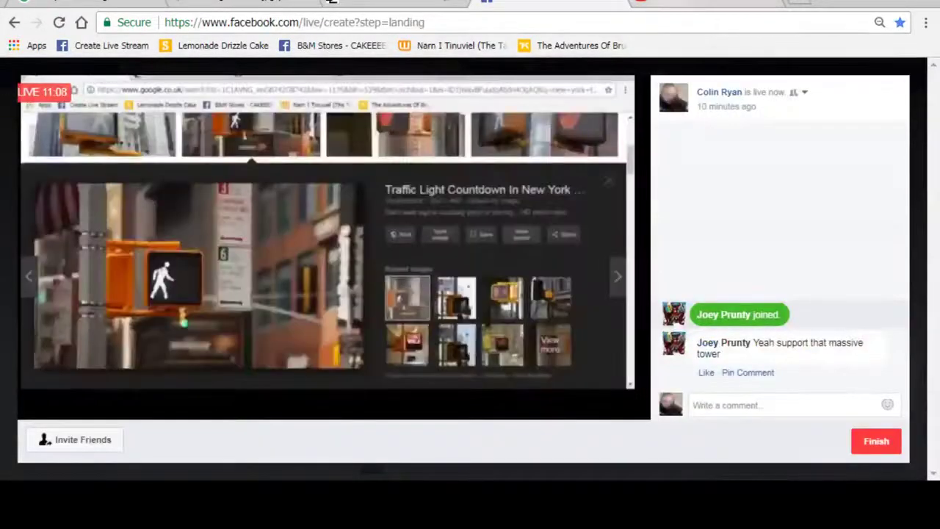
pyautogui.click(709, 3)
pyautogui.click(574, 3)
pyautogui.click(401, 2)
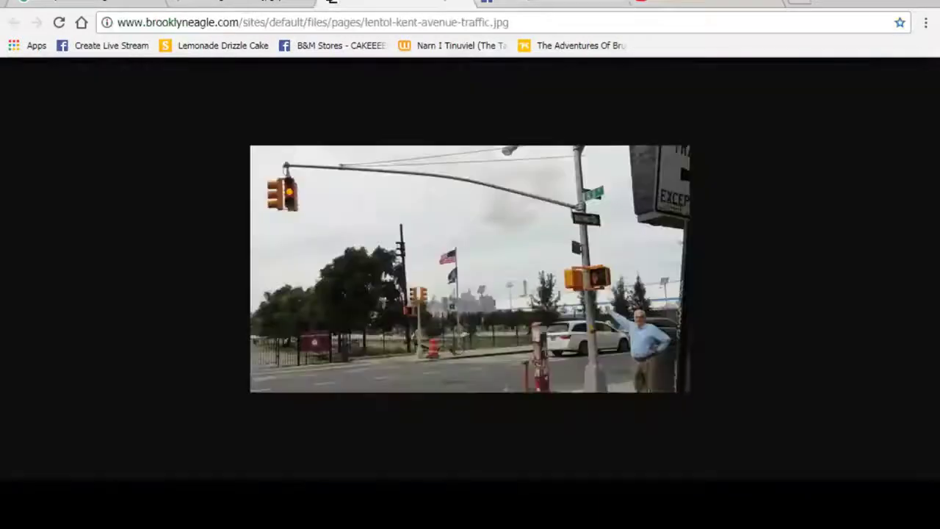
pyautogui.click(242, 3)
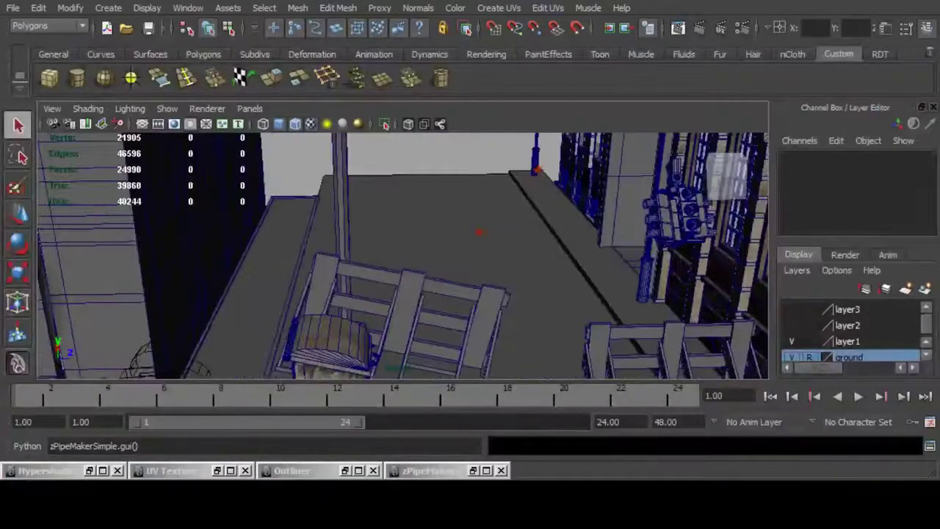
pyautogui.click(76, 77)
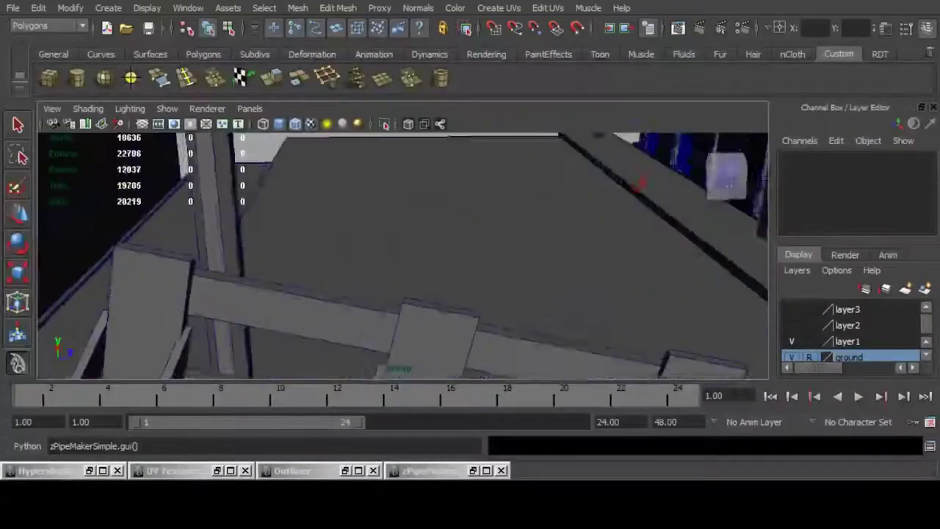
pyautogui.keyDown('alt'); pyautogui.moveTo(638, 184); pyautogui.dragTo(493, 272); pyautogui.keyUp('alt')
pyautogui.keyDown('alt'); pyautogui.moveTo(493, 273); pyautogui.dragTo(303, 214, button='middle'); pyautogui.keyUp('alt')
pyautogui.moveTo(475, 303); pyautogui.dragTo(484, 273)
pyautogui.press('Delete')
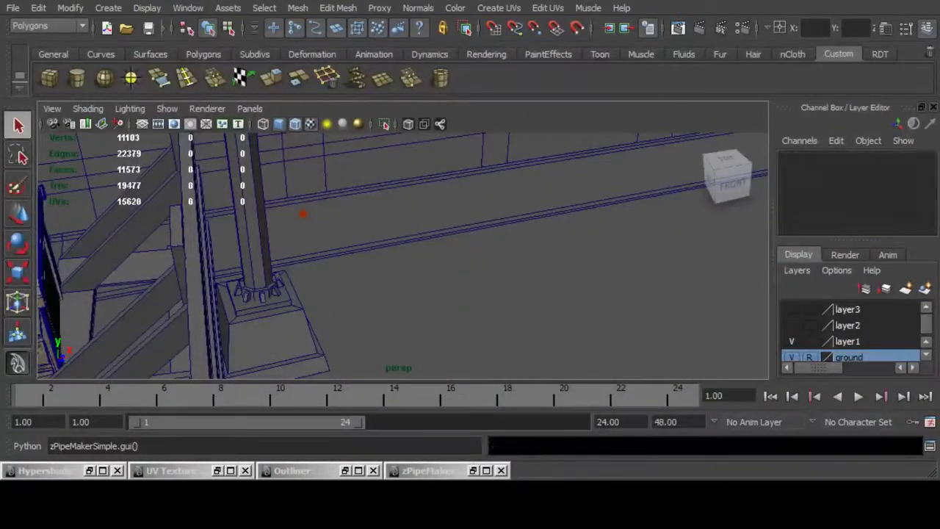
# Set the polygon cylinder's axis divisions to 16 and draw a small upright cylinder on the ground beside the pole base.
pyautogui.doubleClick(77, 78)
pyautogui.doubleClick(167, 292)
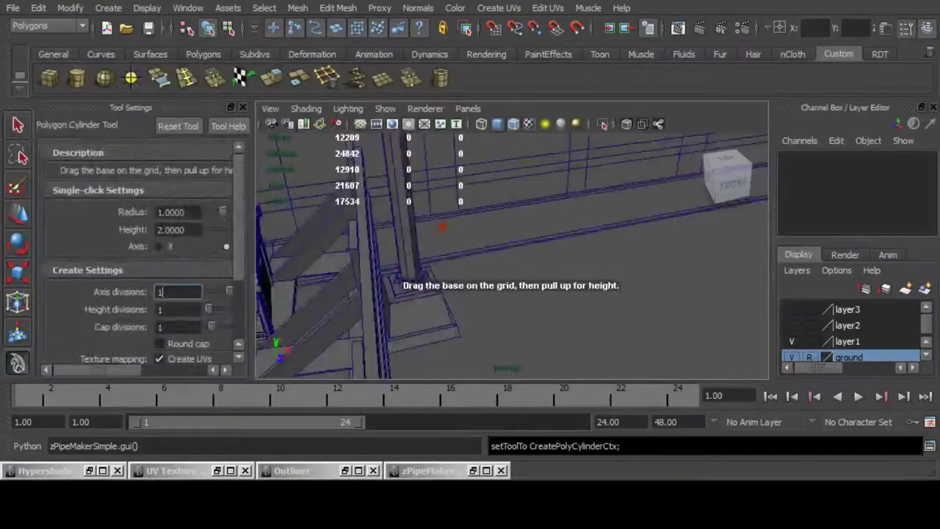
pyautogui.write('1')
pyautogui.moveTo(525, 304); pyautogui.dragTo(537, 278)
pyautogui.click(244, 108)
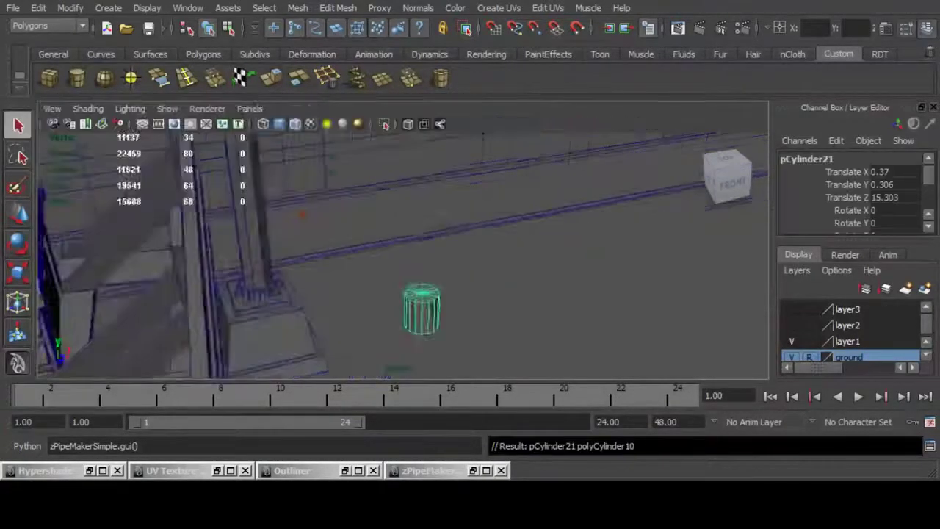
pyautogui.press('f')
pyautogui.keyDown('alt'); pyautogui.moveTo(367, 228); pyautogui.dragTo(470, 257); pyautogui.keyUp('alt')
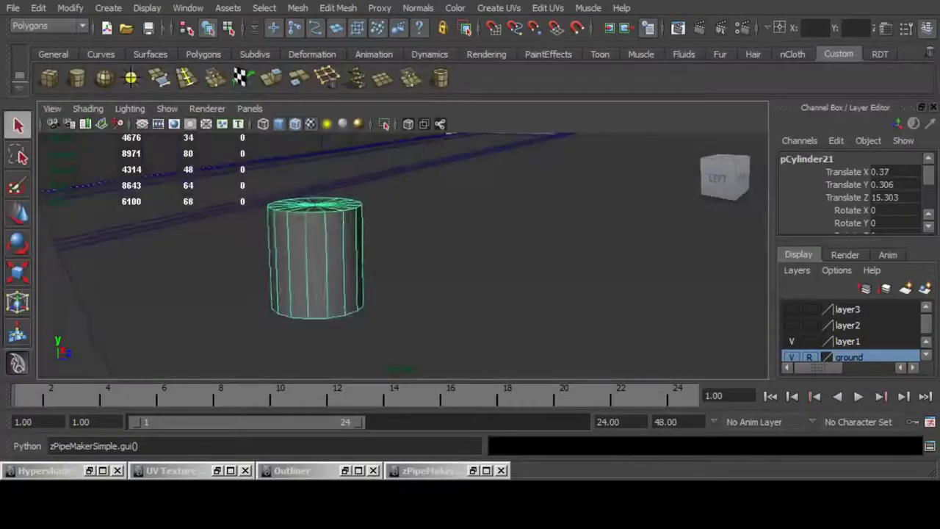
# Duplicate the upright cylinder, set the copy's Rotate X to 90 and slide it along Z so it intersects the original.
pyautogui.press('f')
pyautogui.press('w')
pyautogui.hotkey('ctrl', 'd')
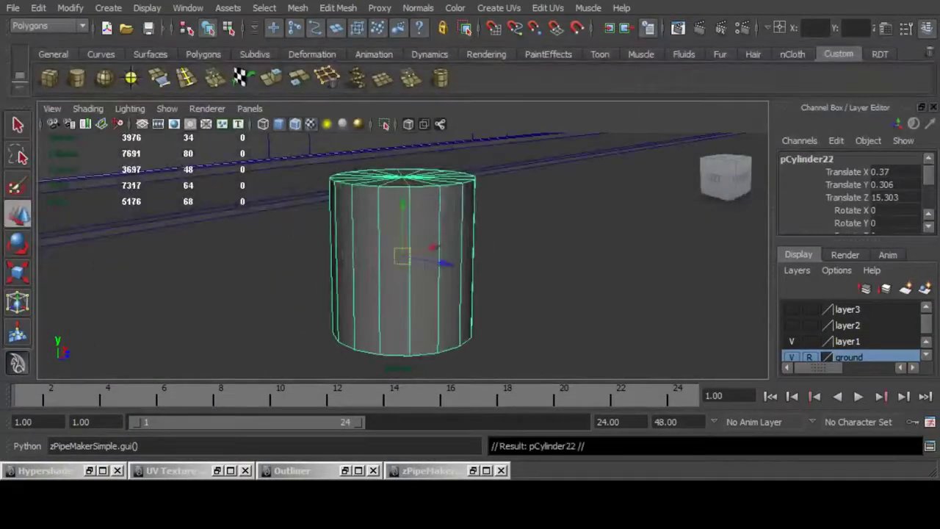
pyautogui.moveTo(446, 263); pyautogui.dragTo(586, 290)
pyautogui.click(895, 210)
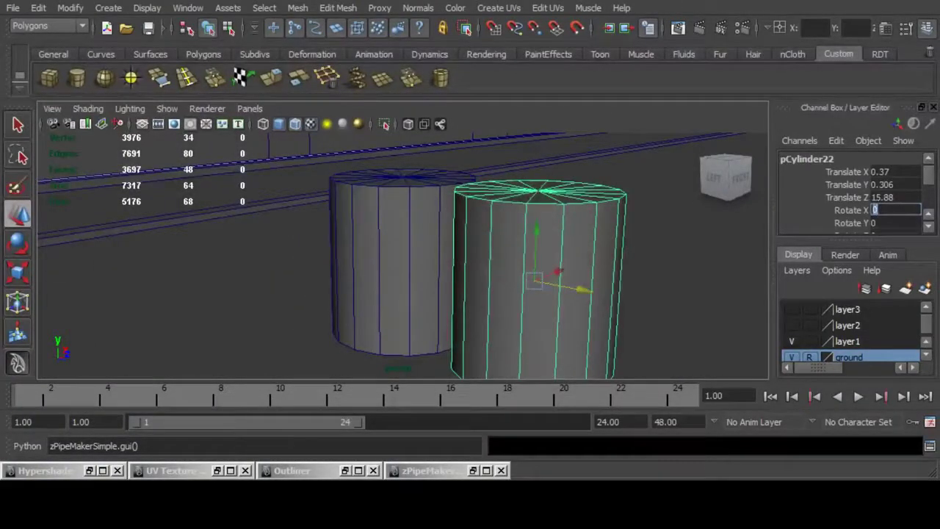
pyautogui.write('90')
pyautogui.press('Return')
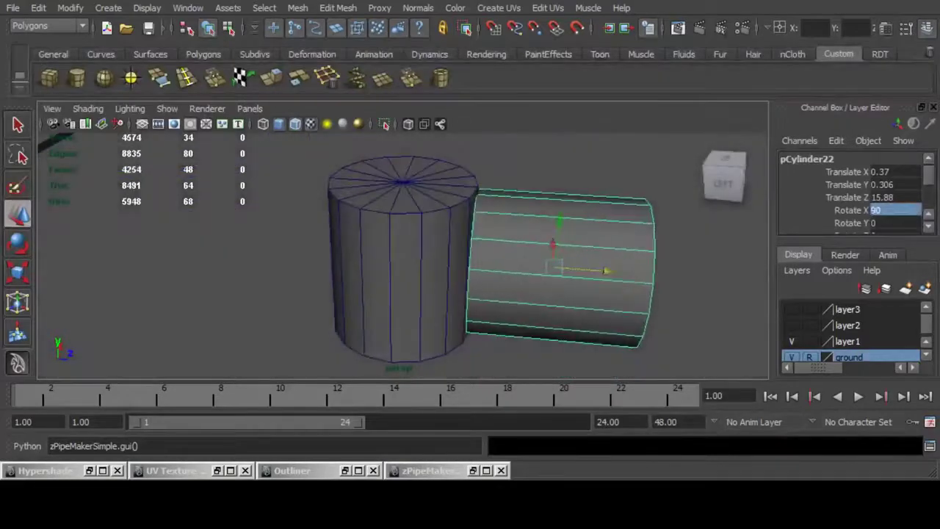
pyautogui.moveTo(605, 271); pyautogui.dragTo(272, 239)
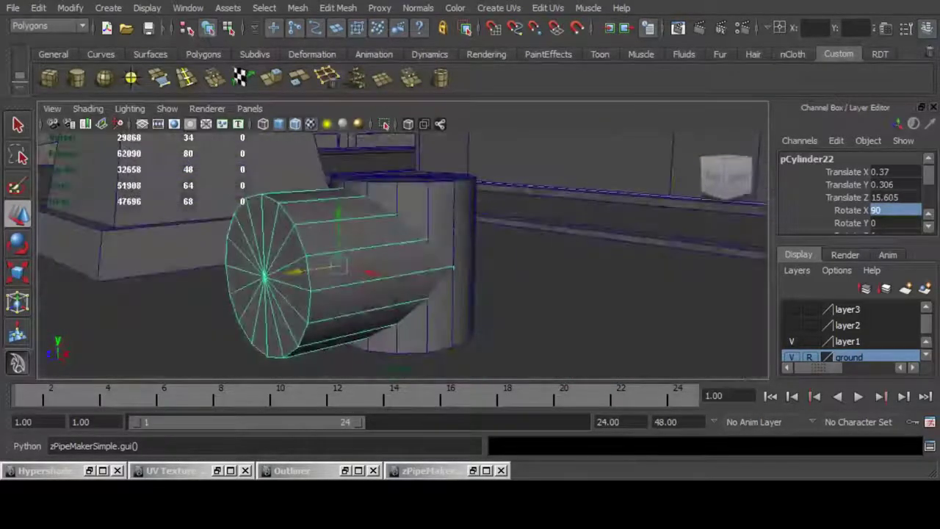
# Lower the horizontal cylinder to Translate Y 0.287 and scale it slimmer than the upright cylinder.
pyautogui.moveTo(344, 209); pyautogui.dragTo(406, 212)
pyautogui.hotkey('ctrl', 'z')
pyautogui.keyDown('alt'); pyautogui.moveTo(406, 211); pyautogui.dragTo(570, 238); pyautogui.keyUp('alt')
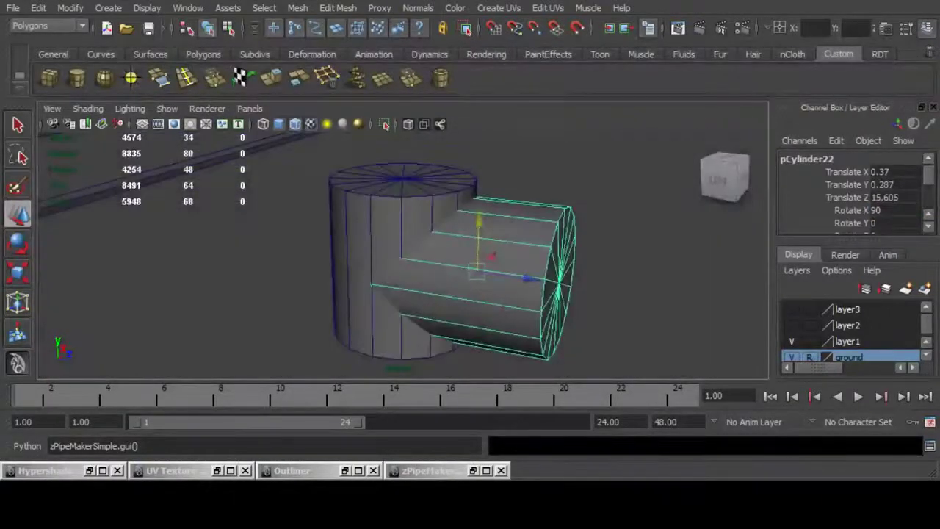
pyautogui.press('r')
pyautogui.keyDown('alt'); pyautogui.moveTo(478, 272); pyautogui.dragTo(511, 290); pyautogui.keyUp('alt')
pyautogui.moveTo(466, 284); pyautogui.dragTo(472, 285)
pyautogui.moveTo(504, 258); pyautogui.dragTo(341, 216)
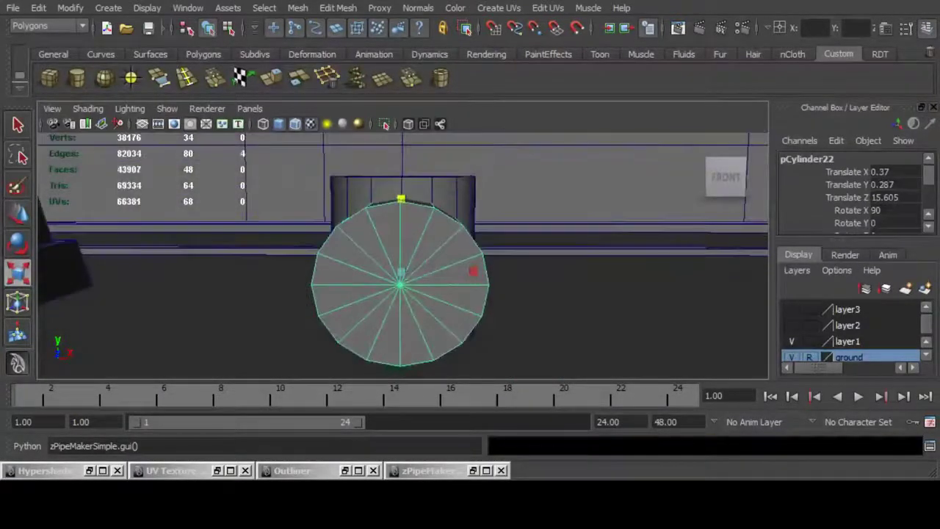
pyautogui.moveTo(474, 272); pyautogui.dragTo(584, 304)
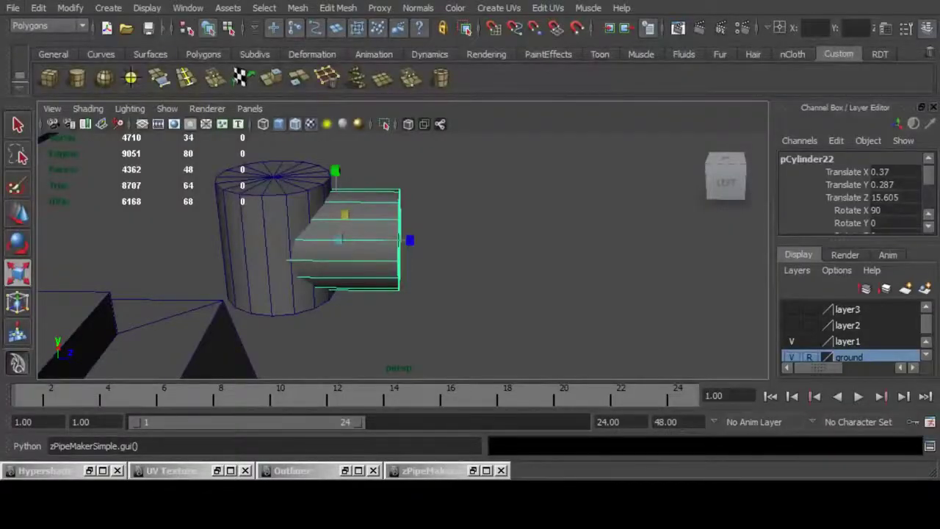
# Extrude the end cap faces of the horizontal cylinder and scale them inward to leave a narrow rim.
pyautogui.press('F11')
pyautogui.moveTo(444, 156); pyautogui.dragTo(386, 346)
pyautogui.keyDown('ctrl'); pyautogui.moveTo(293, 169); pyautogui.dragTo(358, 370); pyautogui.keyUp('ctrl')
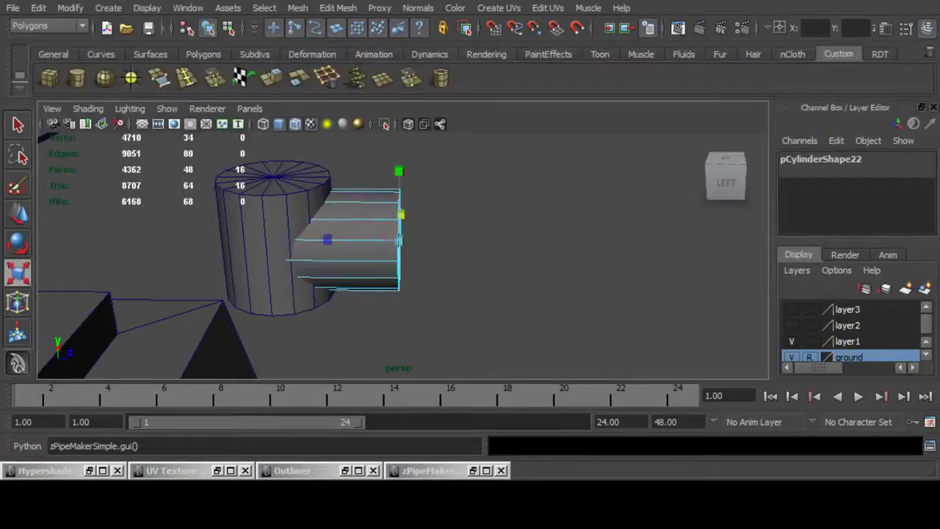
pyautogui.click(271, 78)
pyautogui.press('r')
pyautogui.keyDown('alt'); pyautogui.moveTo(441, 249); pyautogui.dragTo(316, 228); pyautogui.keyUp('alt')
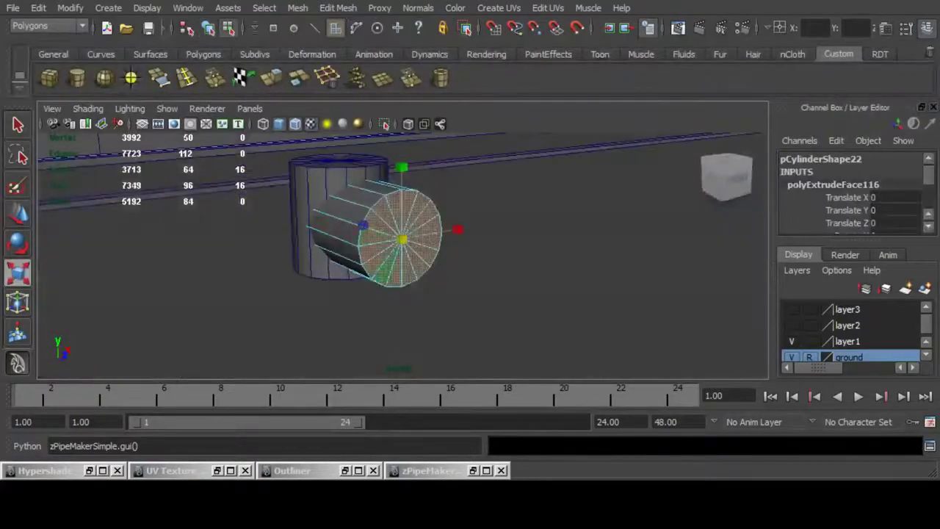
pyautogui.moveTo(402, 240); pyautogui.dragTo(383, 240)
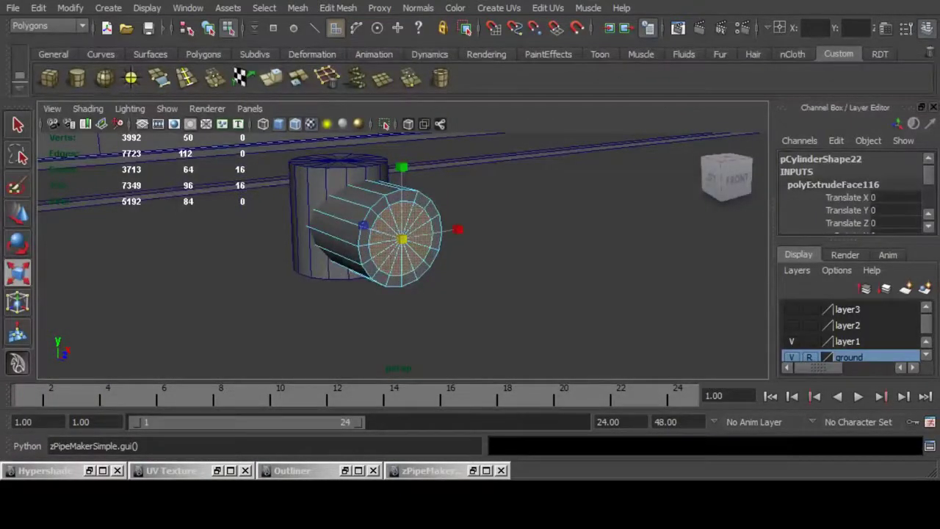
# Extrude the inset cap faces outward along Z into a thinner pipe and return to object mode.
pyautogui.click(271, 77)
pyautogui.press('w')
pyautogui.keyDown('alt'); pyautogui.moveTo(312, 202); pyautogui.dragTo(528, 279); pyautogui.keyUp('alt')
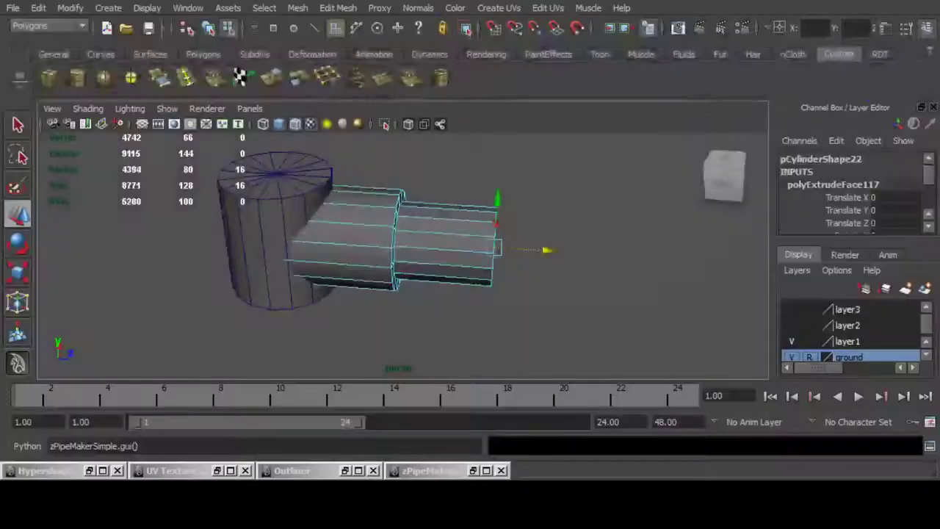
pyautogui.moveTo(547, 250); pyautogui.dragTo(629, 254)
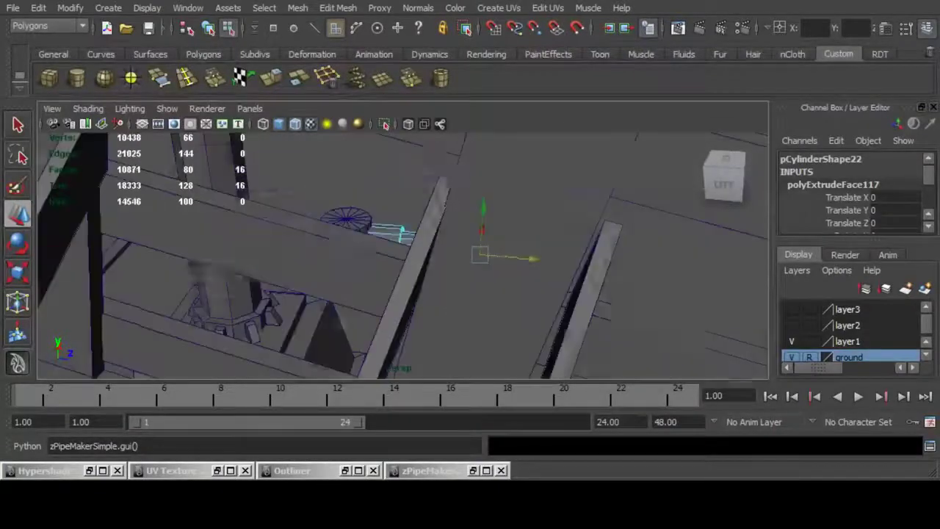
pyautogui.keyDown('alt'); pyautogui.moveTo(514, 258); pyautogui.dragTo(426, 272); pyautogui.keyUp('alt')
pyautogui.keyDown('alt'); pyautogui.moveTo(426, 271); pyautogui.dragTo(500, 275, button='right'); pyautogui.keyUp('alt')
pyautogui.moveTo(499, 276)
pyautogui.keyDown('alt'); pyautogui.mouseDown()
pyautogui.moveTo(367, 280)
pyautogui.moveTo(485, 275)
pyautogui.moveTo(566, 253)
pyautogui.moveTo(507, 287)
pyautogui.mouseUp(); pyautogui.keyUp('alt')
pyautogui.press('F8')
pyautogui.click(558, 249)
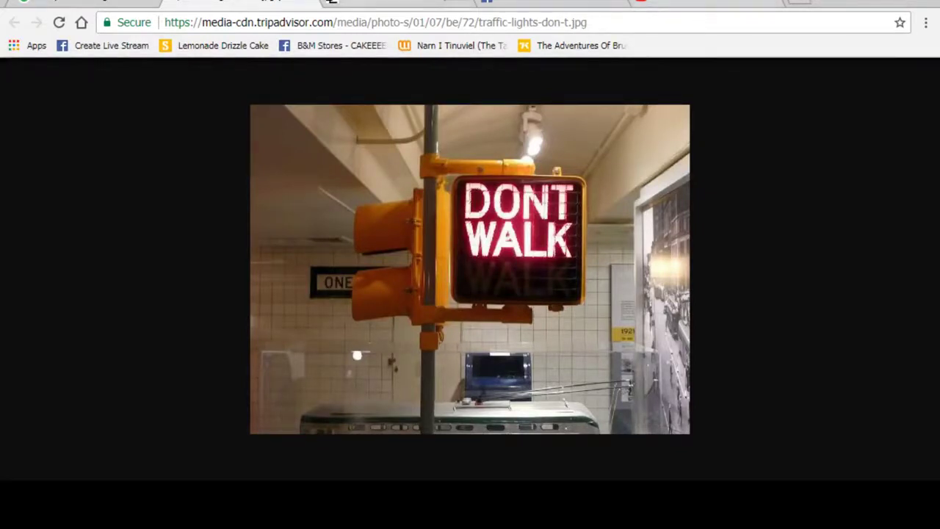
# Duplicate the upright cylinder and place the copy beyond the pipe's free end at Translate Z 18.567.
pyautogui.click(92, 2)
pyautogui.click(665, 354)
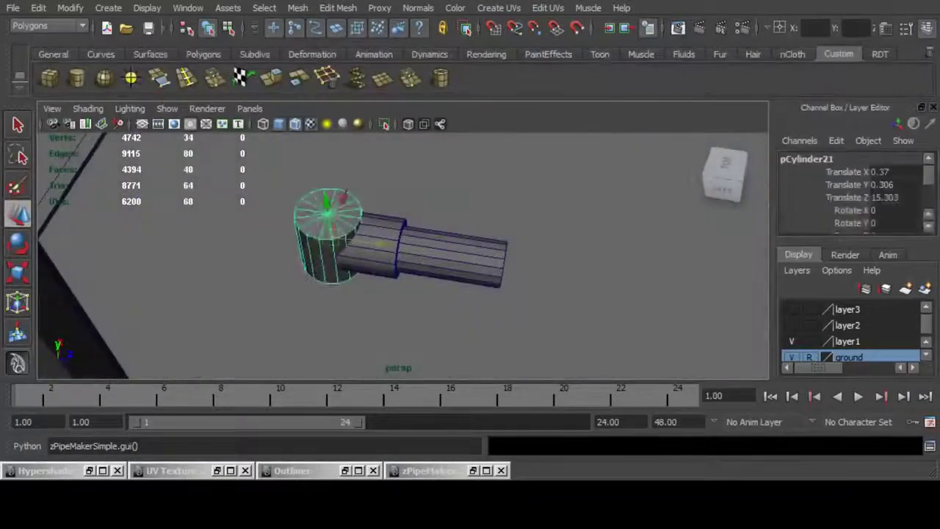
pyautogui.hotkey('ctrl', 'd')
pyautogui.moveTo(380, 243); pyautogui.dragTo(689, 291)
pyautogui.press('f')
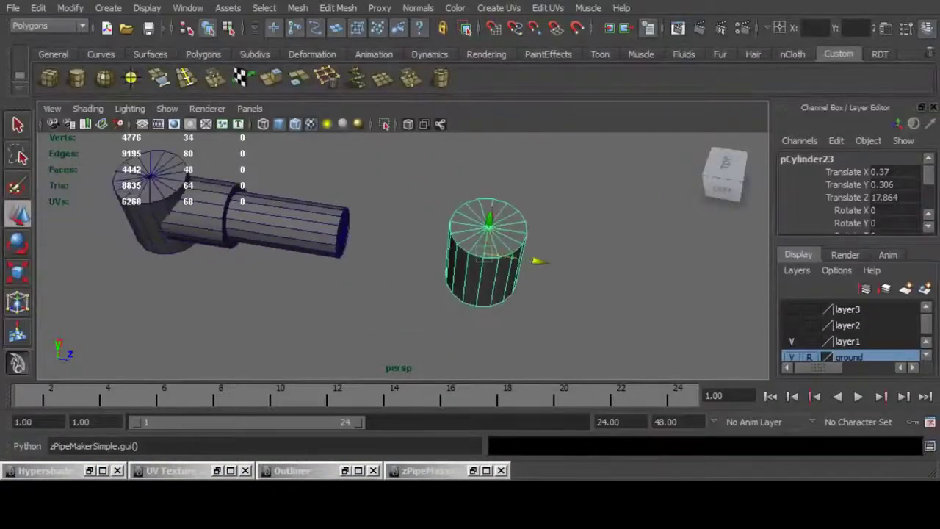
pyautogui.scroll(-5, 554, 239)
pyautogui.keyDown('alt'); pyautogui.moveTo(554, 240); pyautogui.dragTo(426, 326); pyautogui.keyUp('alt')
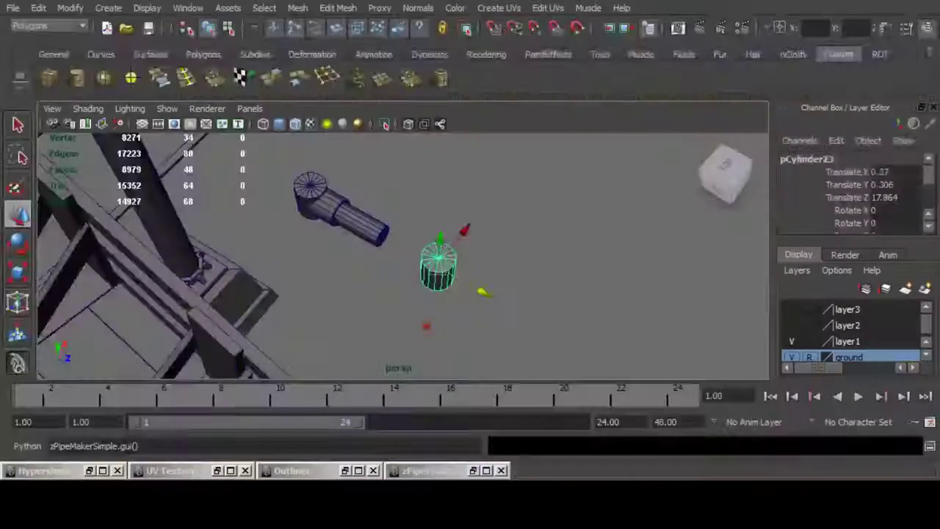
pyautogui.keyDown('alt'); pyautogui.moveTo(580, 250); pyautogui.dragTo(581, 249); pyautogui.keyUp('alt')
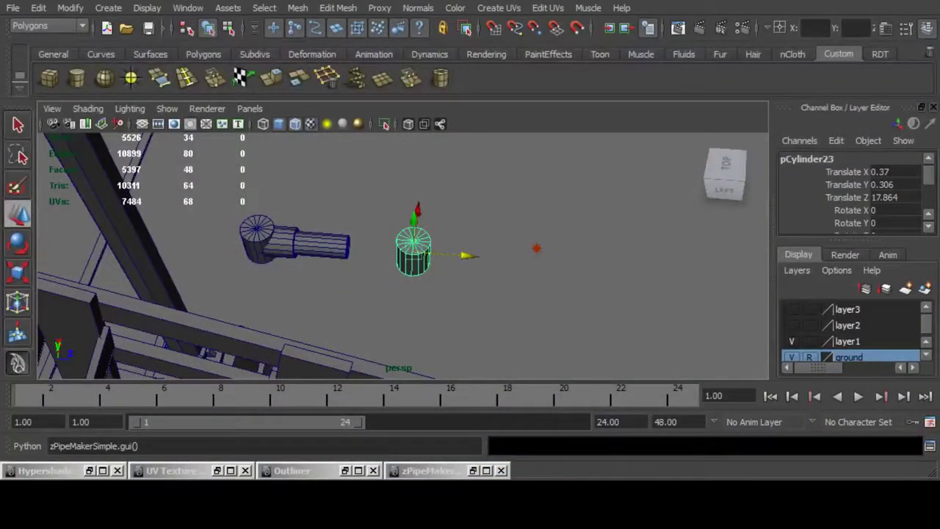
pyautogui.moveTo(467, 256); pyautogui.dragTo(511, 260)
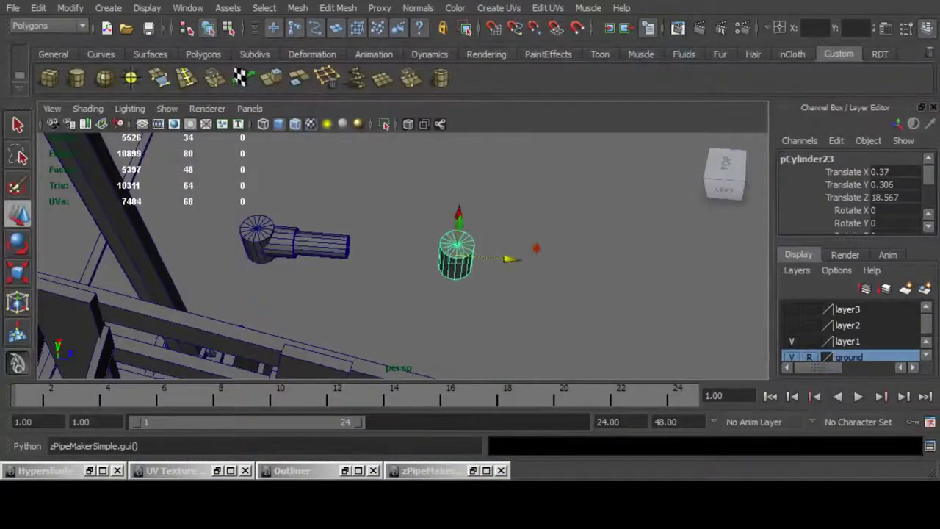
# Lengthen the thin pipe by moving its end vertices along Z towards the second upright cylinder.
pyautogui.click(314, 245)
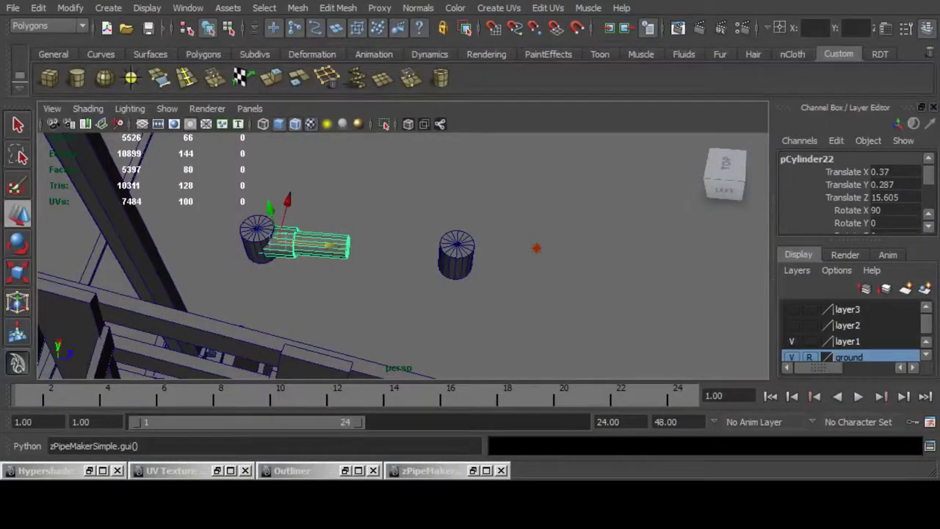
pyautogui.moveTo(314, 245); pyautogui.dragTo(269, 244, button='right')
pyautogui.moveTo(334, 220); pyautogui.dragTo(378, 184)
pyautogui.press('f')
pyautogui.scroll(-5, 452, 255)
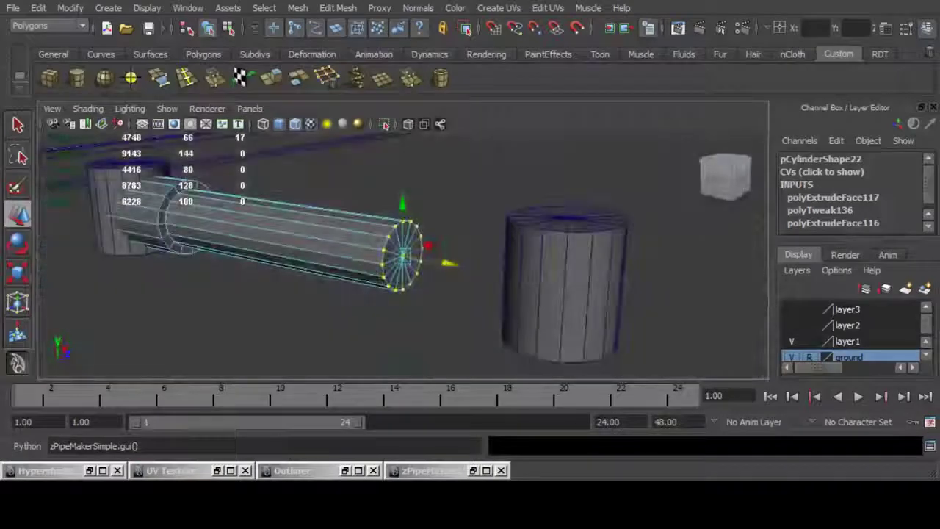
pyautogui.moveTo(449, 263); pyautogui.dragTo(500, 273)
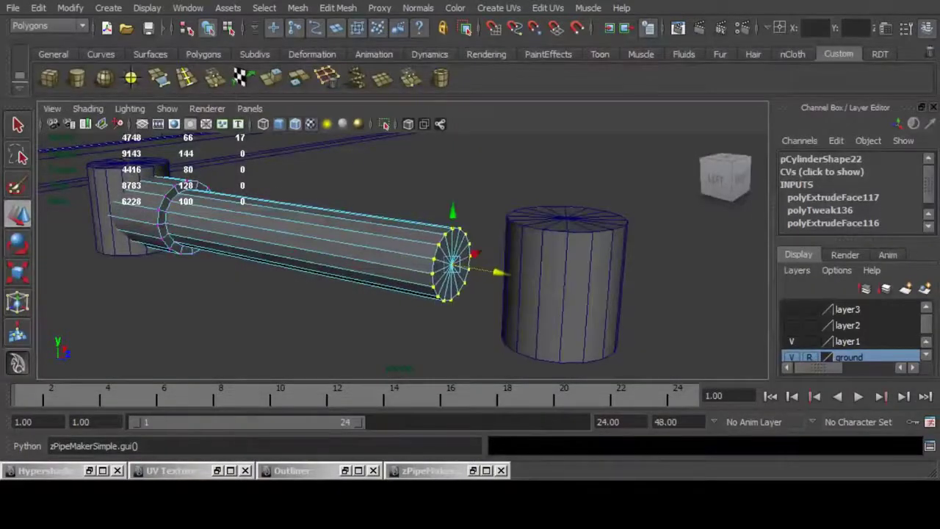
# Extrude the pipe's end cap faces and scale them outward to form the rim of a second collar.
pyautogui.moveTo(411, 229); pyautogui.dragTo(412, 258, button='right')
pyautogui.moveTo(398, 195); pyautogui.dragTo(512, 323)
pyautogui.keyDown('ctrl'); pyautogui.moveTo(346, 313); pyautogui.dragTo(348, 176); pyautogui.keyUp('ctrl')
pyautogui.press('g')
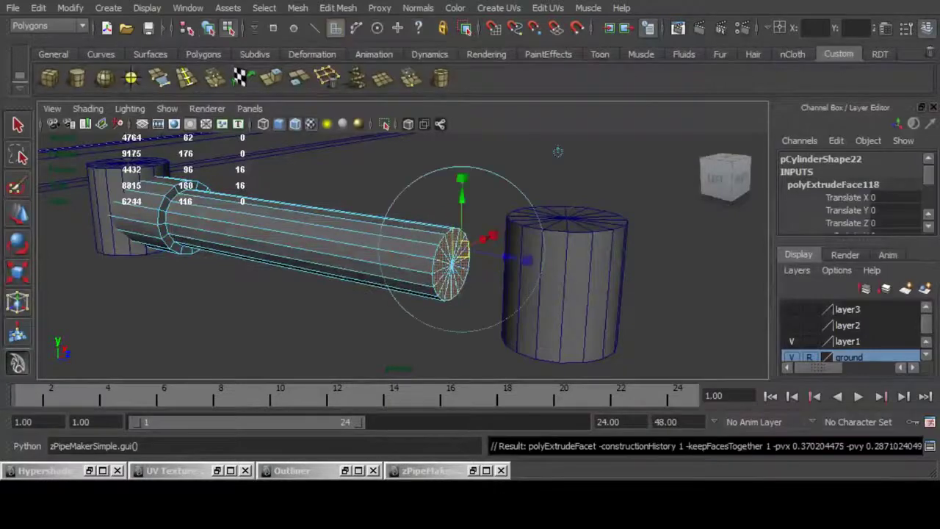
pyautogui.press('r')
pyautogui.keyDown('alt'); pyautogui.moveTo(470, 246); pyautogui.dragTo(467, 270); pyautogui.keyUp('alt')
# Extrude the widened end faces along Z into the second upright cylinder to complete the collar.
pyautogui.click(272, 78)
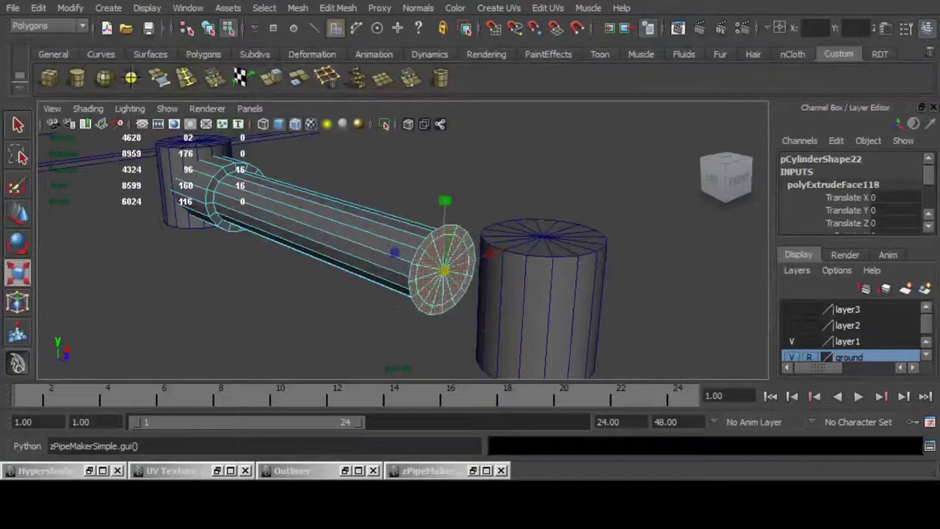
pyautogui.press('w')
pyautogui.keyDown('alt'); pyautogui.moveTo(470, 193); pyautogui.dragTo(579, 209); pyautogui.keyUp('alt')
pyautogui.moveTo(510, 250); pyautogui.dragTo(567, 263)
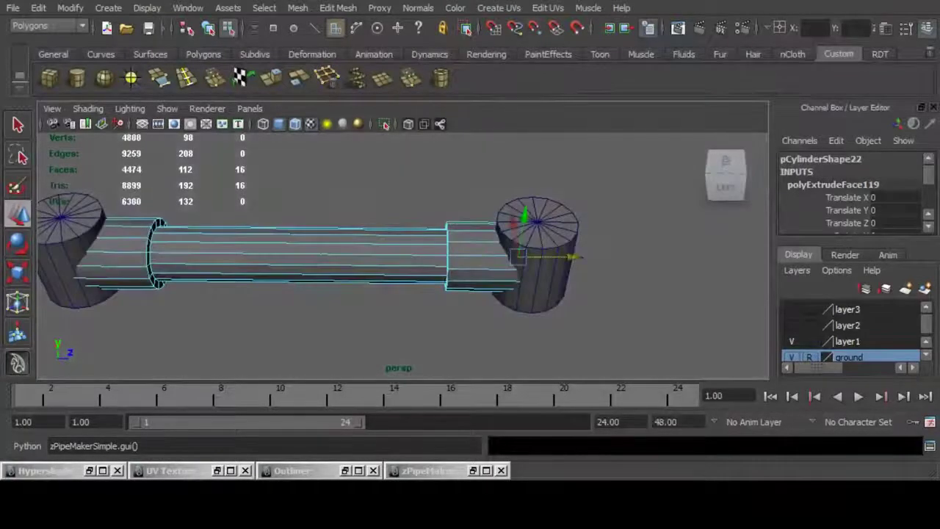
pyautogui.press('F8')
pyautogui.press('F8')
pyautogui.press('F8')
# Shift the second upright cylinder slightly outward along Z and extend the collar's end vertices to meet it.
pyautogui.click(550, 264)
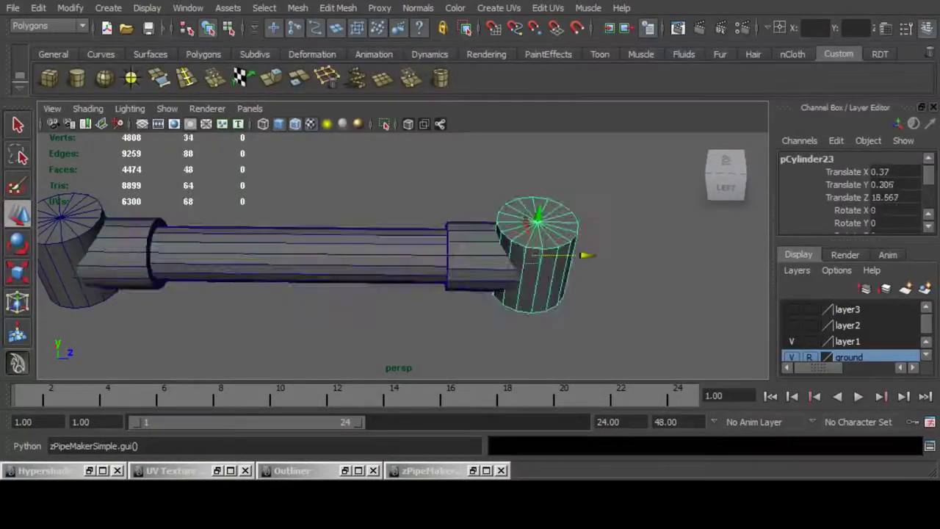
pyautogui.moveTo(586, 255)
pyautogui.mouseDown()
pyautogui.moveTo(614, 256)
pyautogui.moveTo(579, 257)
pyautogui.moveTo(594, 256)
pyautogui.mouseUp()
pyautogui.click(488, 257)
pyautogui.press('F8')
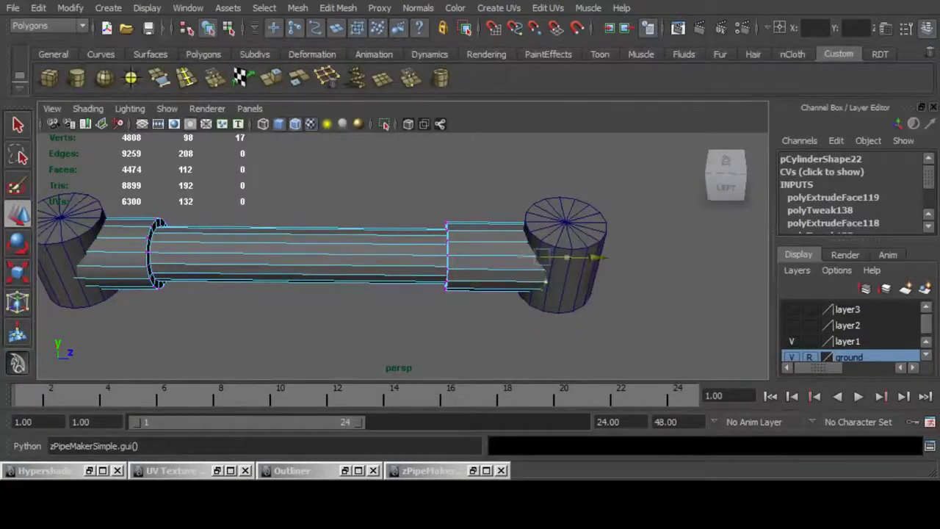
# Examine from several angles how the pipe's second collar meets the outer upright cylinder.
pyautogui.keyDown('alt'); pyautogui.moveTo(593, 258); pyautogui.dragTo(585, 318); pyautogui.keyUp('alt')
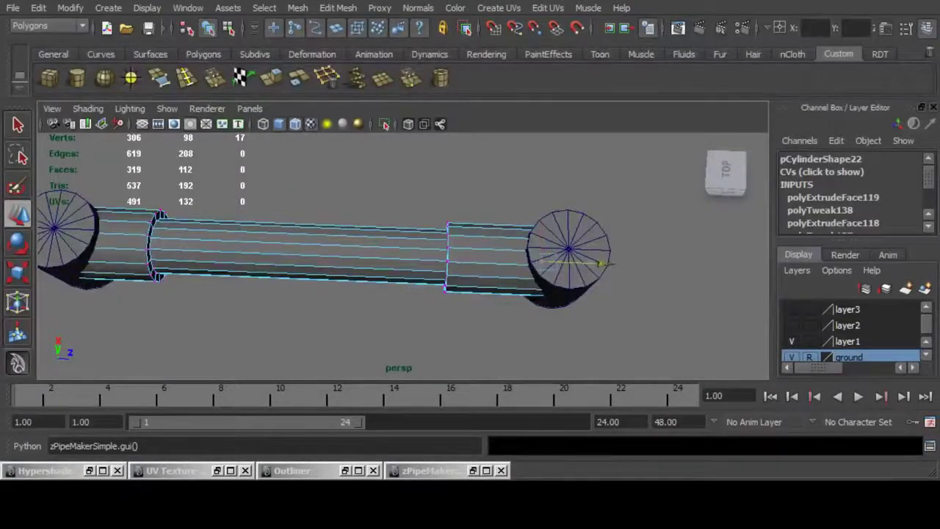
pyautogui.moveTo(601, 263)
pyautogui.keyDown('alt'); pyautogui.mouseDown()
pyautogui.moveTo(606, 282)
pyautogui.moveTo(609, 266)
pyautogui.mouseUp(); pyautogui.keyUp('alt')
pyautogui.keyDown('alt'); pyautogui.moveTo(610, 266); pyautogui.dragTo(621, 273, button='middle'); pyautogui.keyUp('alt')
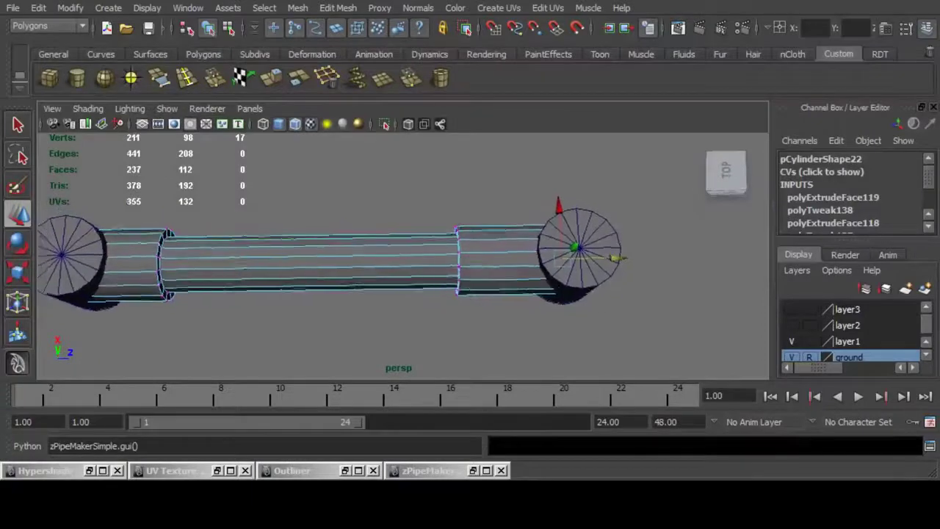
pyautogui.keyDown('alt'); pyautogui.moveTo(621, 273); pyautogui.dragTo(614, 241); pyautogui.keyUp('alt')
pyautogui.press('F8')
pyautogui.press('F8')
pyautogui.keyDown('alt'); pyautogui.moveTo(614, 241); pyautogui.dragTo(514, 246, button='right'); pyautogui.keyUp('alt')
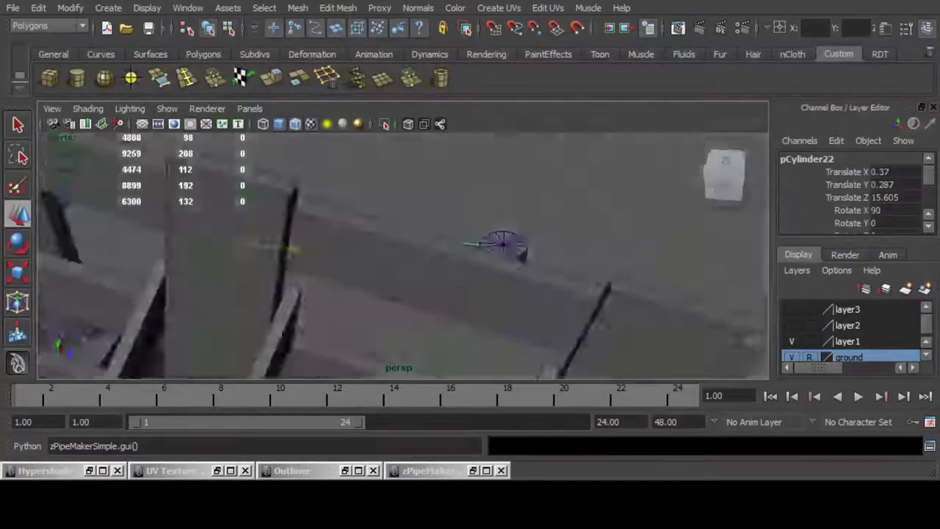
pyautogui.keyDown('alt'); pyautogui.moveTo(522, 254); pyautogui.dragTo(470, 271); pyautogui.keyUp('alt')
pyautogui.click(523, 239)
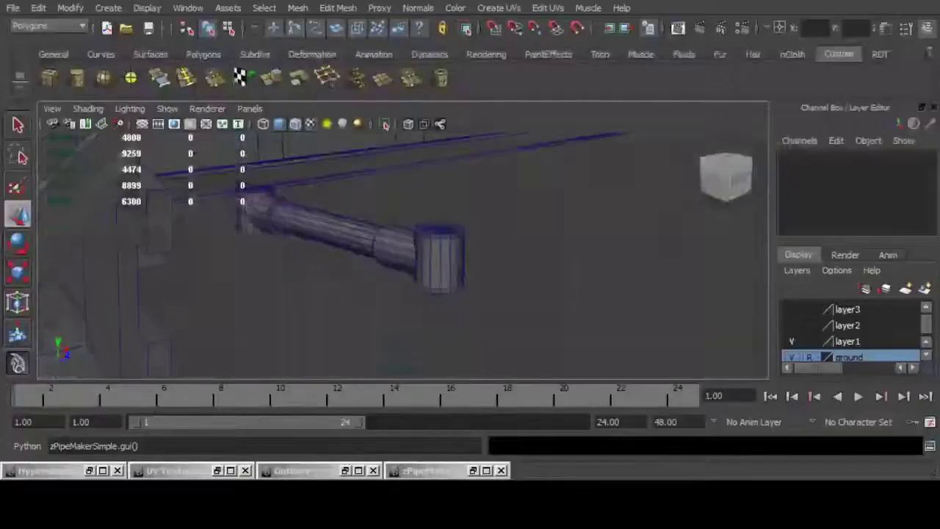
# Extrude the outer upright cylinder's bottom faces inward, and extrude the inset faces downward into a narrower stub.
pyautogui.click(430, 271)
pyautogui.press('f')
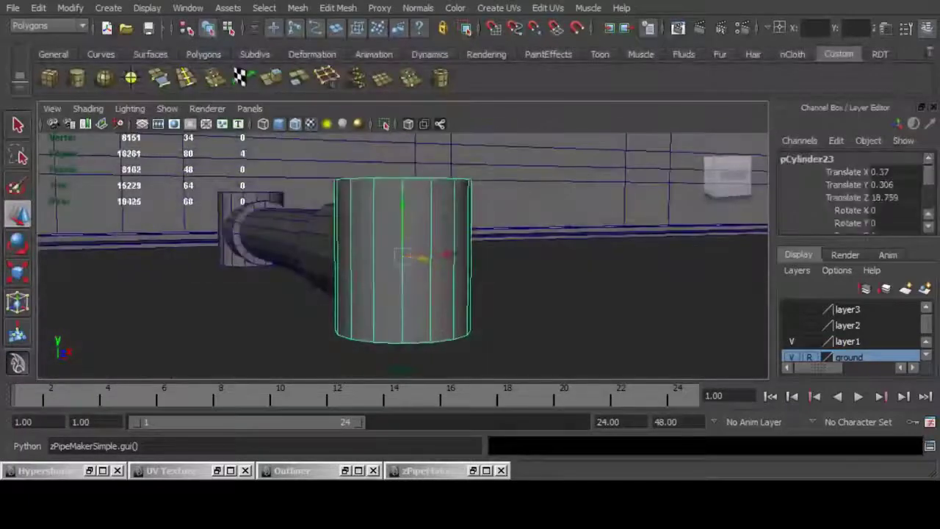
pyautogui.press('F11')
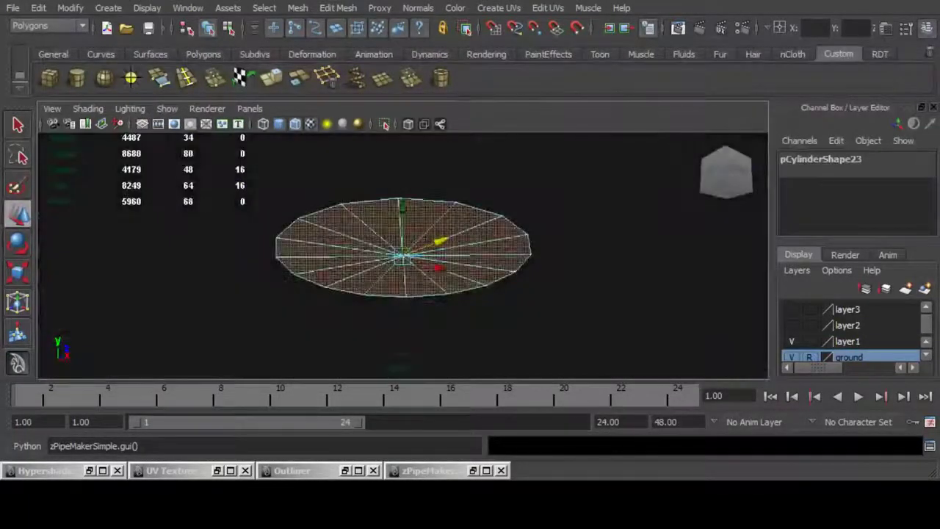
pyautogui.hotkey('ctrl', 'e')
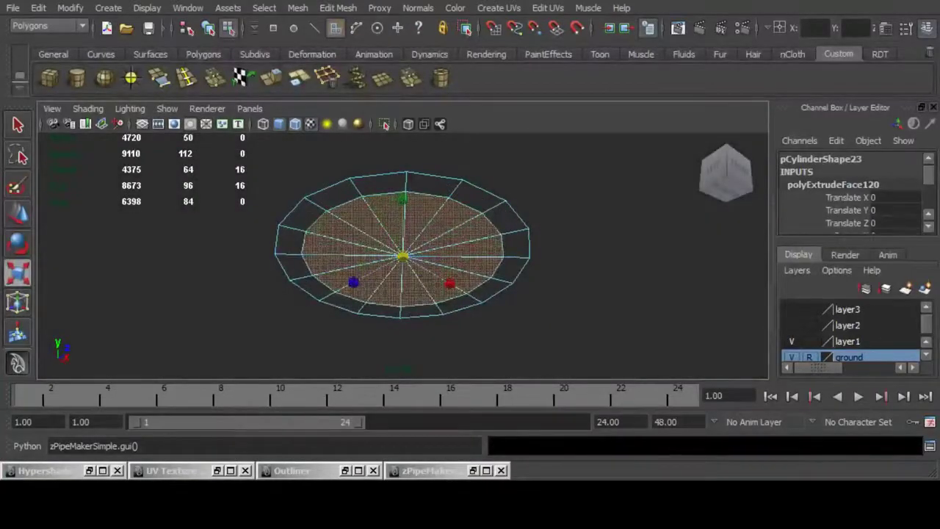
pyautogui.click(299, 78)
pyautogui.hotkey('ctrl', 'z')
pyautogui.click(271, 78)
pyautogui.press('w')
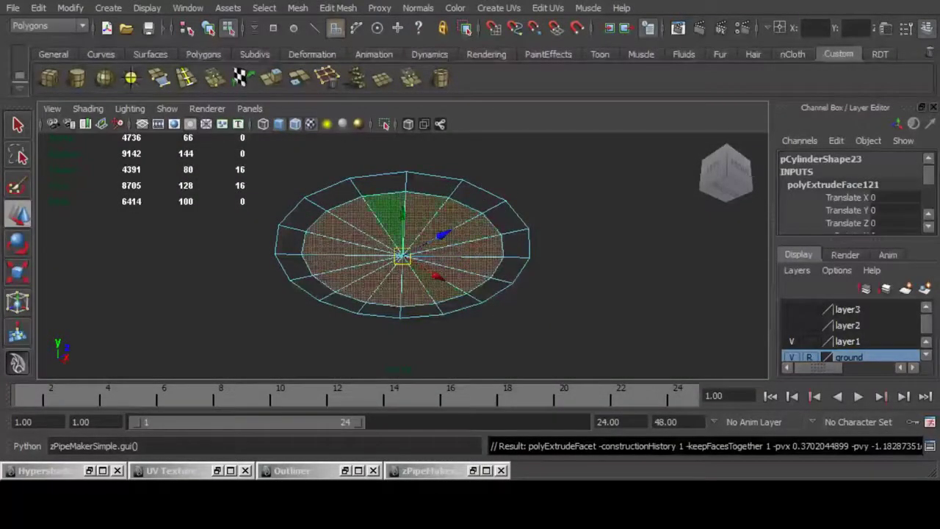
pyautogui.moveTo(403, 213); pyautogui.dragTo(403, 118)
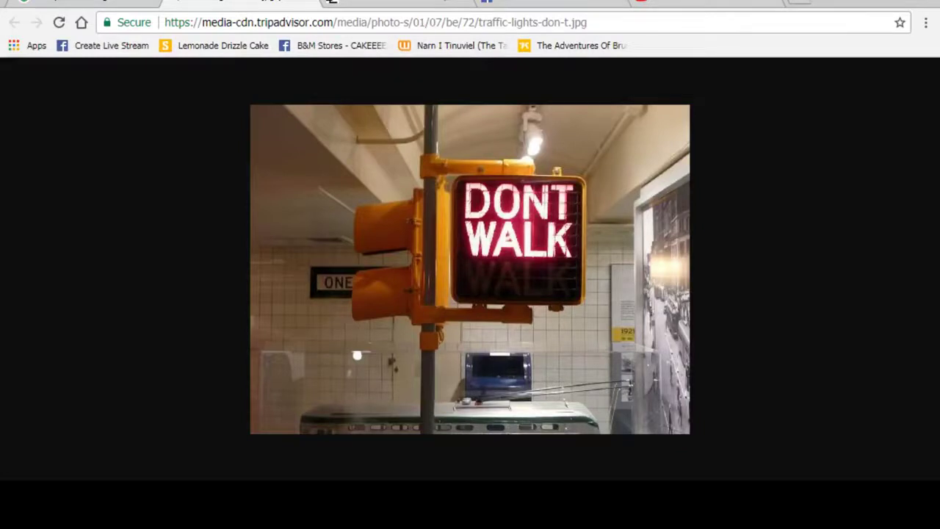
# Switch to the browser and examine Google Images reference photos of New York pedestrian walk signals.
pyautogui.click(88, 2)
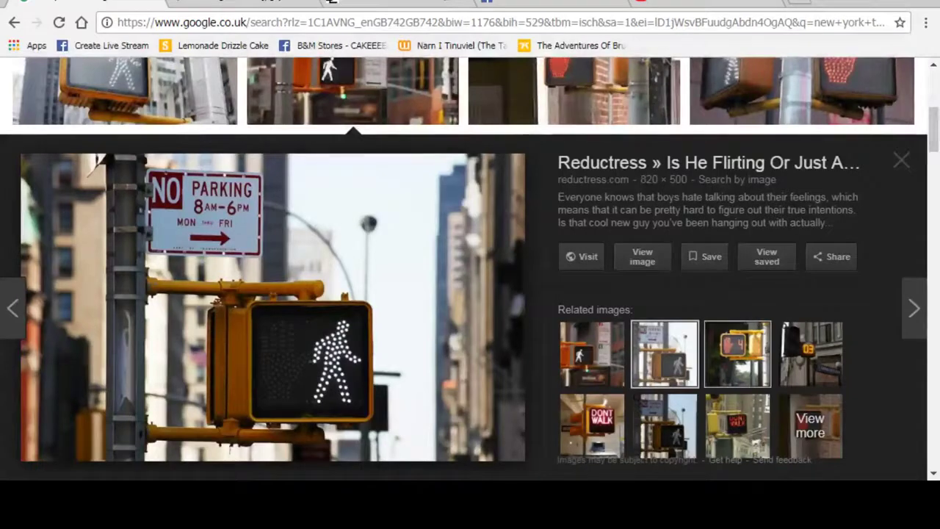
pyautogui.click(738, 427)
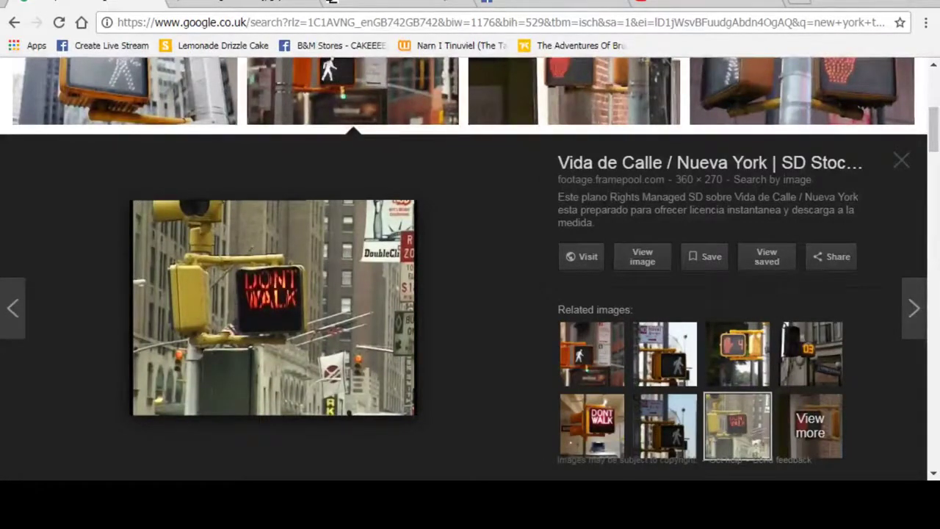
pyautogui.click(665, 426)
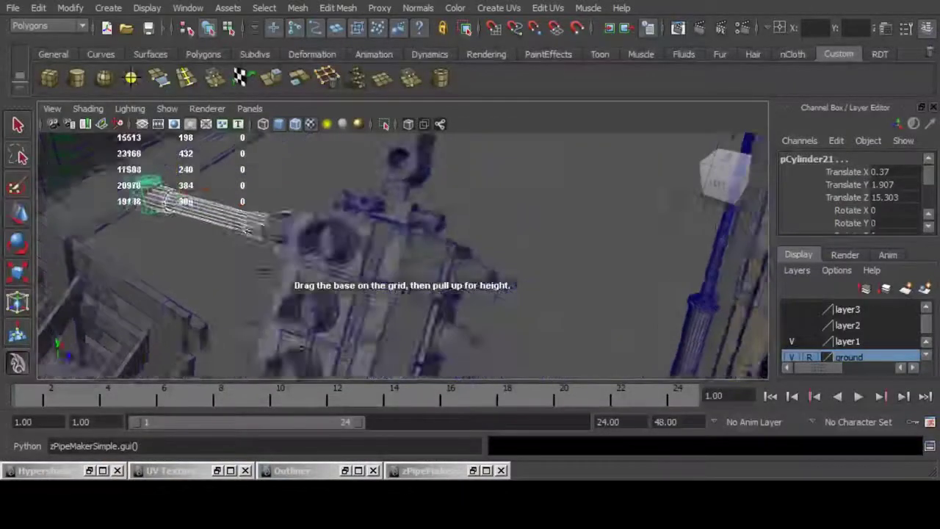
# Create a thin upright polygon box beside the pipe's outer cylinder as the base of the walk signal.
pyautogui.keyDown('alt'); pyautogui.moveTo(402, 256); pyautogui.dragTo(400, 273); pyautogui.keyUp('alt')
pyautogui.moveTo(341, 248); pyautogui.dragTo(448, 174)
pyautogui.press('f')
pyautogui.keyDown('alt'); pyautogui.moveTo(448, 220); pyautogui.dragTo(400, 236); pyautogui.keyUp('alt')
pyautogui.scroll(2, 403, 256)
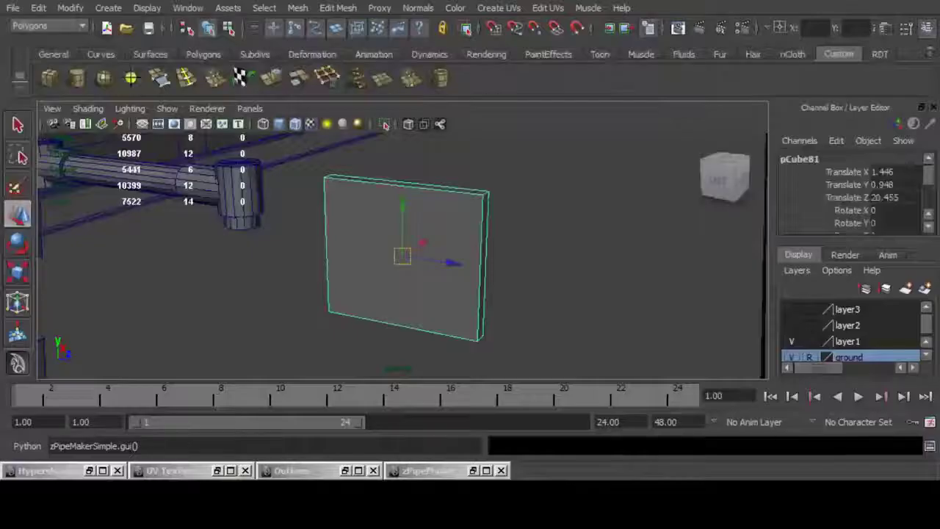
# Extrude the box's large front face and scale it inward to leave a thin frame border.
pyautogui.press('F11')
pyautogui.click(403, 257)
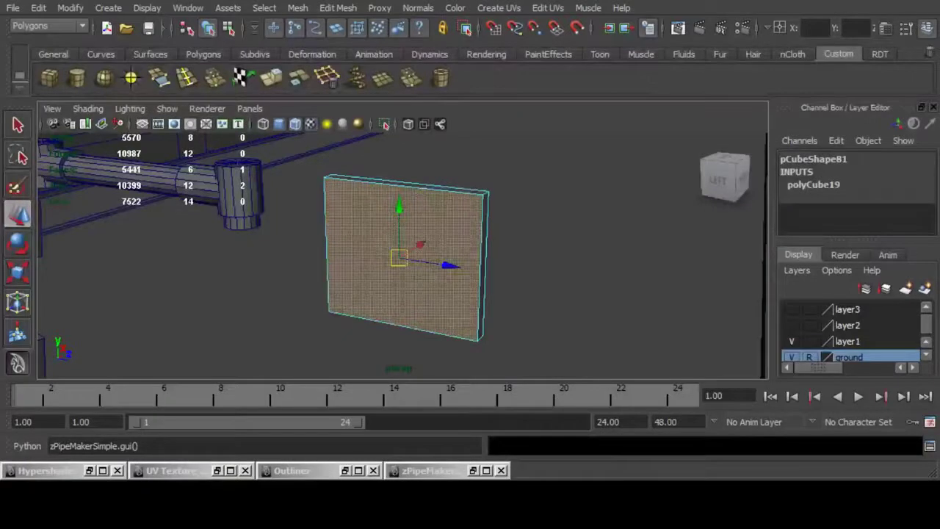
pyautogui.click(270, 77)
pyautogui.press('r')
pyautogui.keyDown('alt'); pyautogui.moveTo(387, 255); pyautogui.dragTo(398, 258); pyautogui.keyUp('alt')
pyautogui.moveTo(398, 259); pyautogui.dragTo(385, 258)
# Extrude the inset front face again and push it back along X to form a shallow recess.
pyautogui.press('g')
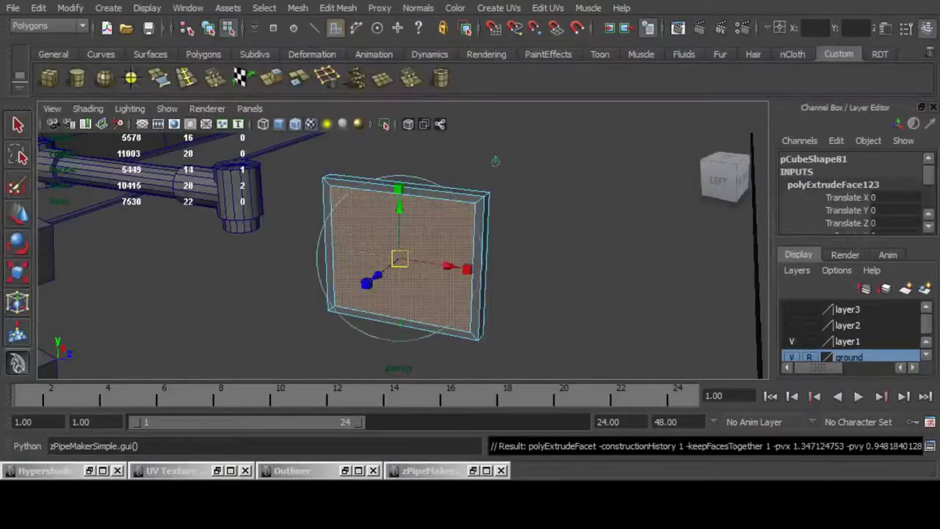
pyautogui.press('w')
pyautogui.scroll(2, 398, 258)
pyautogui.keyDown('alt'); pyautogui.moveTo(455, 227); pyautogui.dragTo(426, 243); pyautogui.keyUp('alt')
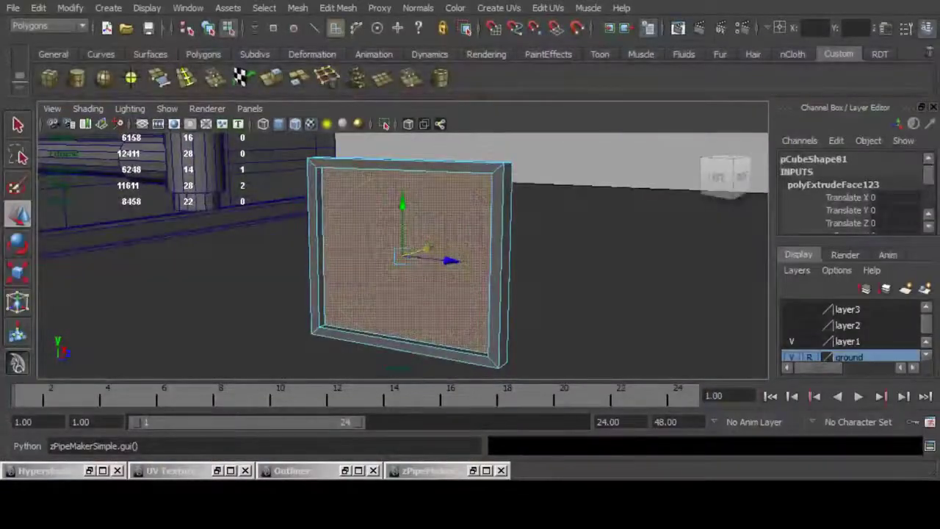
# Inset the recessed face with another extrusion and extrude it deeper along X to form a second stepped recess.
pyautogui.press('g')
pyautogui.press('r')
pyautogui.keyDown('alt'); pyautogui.moveTo(401, 256); pyautogui.dragTo(327, 293); pyautogui.keyUp('alt')
pyautogui.click(271, 77)
pyautogui.press('w')
pyautogui.moveTo(429, 241); pyautogui.dragTo(301, 243)
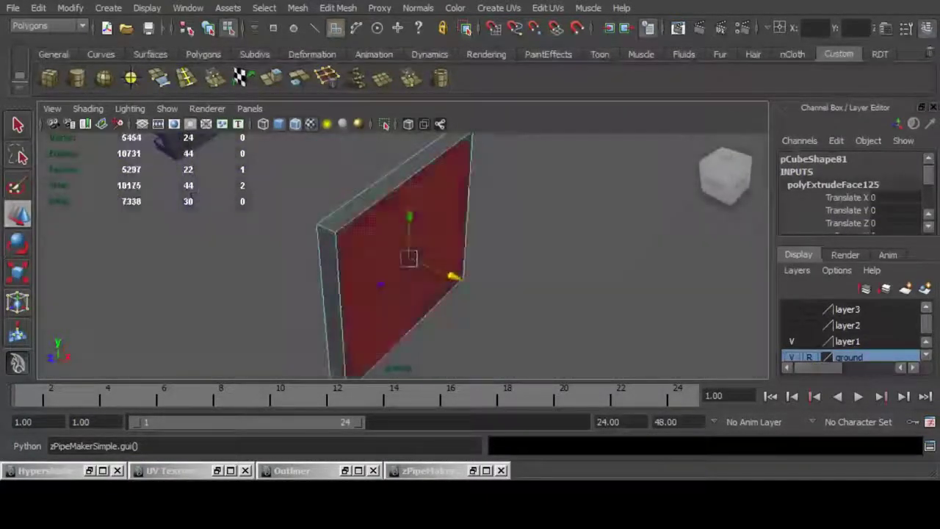
# Move the signal box's back face outward along X to deepen the housing.
pyautogui.click(389, 257)
pyautogui.moveTo(455, 277); pyautogui.dragTo(498, 295)
pyautogui.keyDown('alt'); pyautogui.moveTo(498, 295); pyautogui.dragTo(625, 272); pyautogui.keyUp('alt')
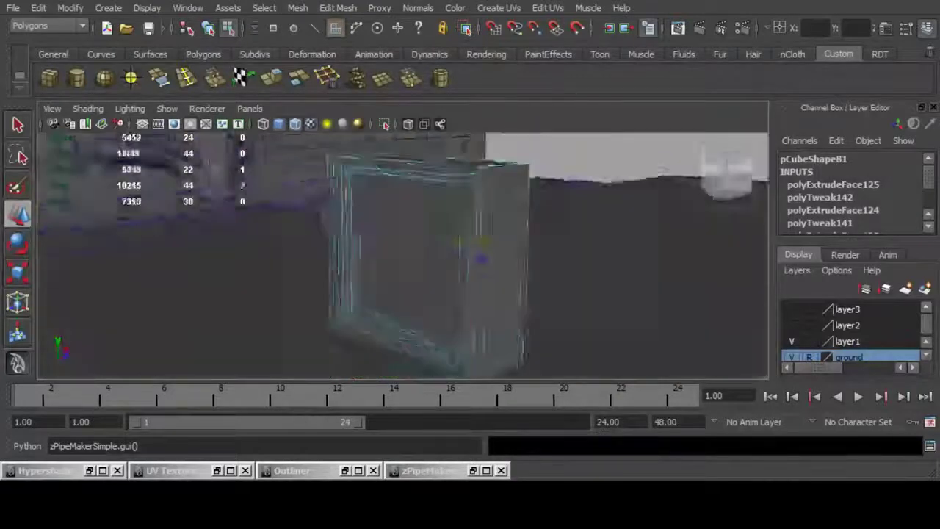
pyautogui.keyDown('alt'); pyautogui.moveTo(441, 272); pyautogui.dragTo(481, 254); pyautogui.keyUp('alt')
pyautogui.keyDown('alt'); pyautogui.moveTo(423, 253); pyautogui.dragTo(379, 274, button='middle'); pyautogui.keyUp('alt')
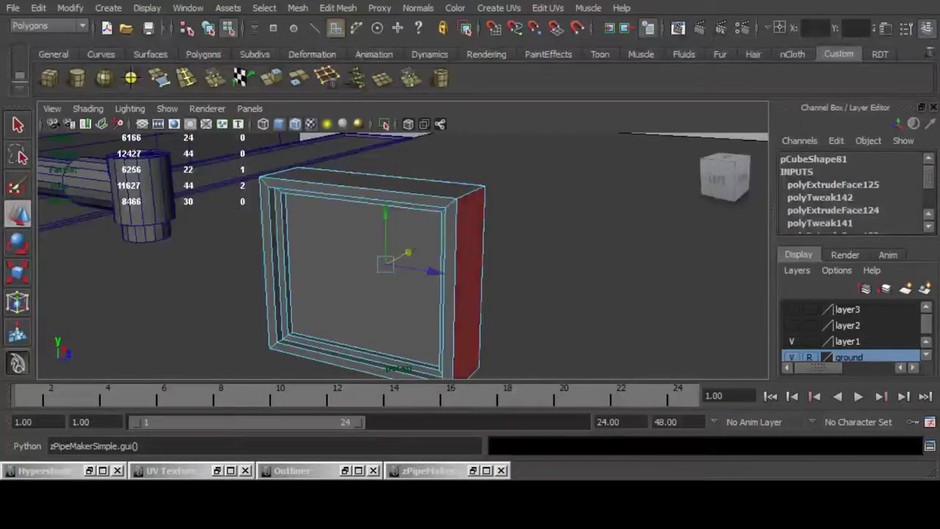
# Return the signal box to object selection and isolate it in the viewport.
pyautogui.press('F10')
pyautogui.click(471, 193)
pyautogui.keyDown('alt'); pyautogui.moveTo(471, 199); pyautogui.dragTo(430, 224); pyautogui.keyUp('alt')
pyautogui.press('F8')
pyautogui.hotkey('ctrl', '1')
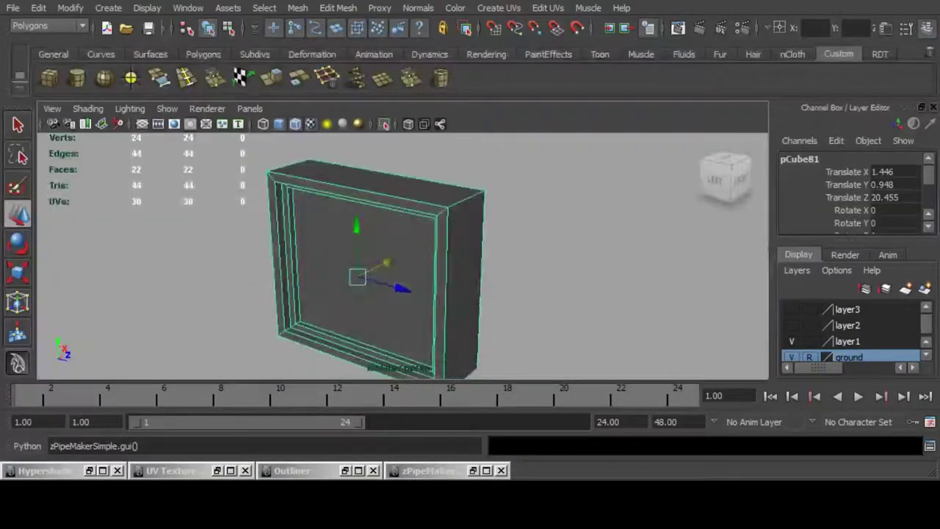
# Switch to YouTube and play "Resident Evil 3 : Nemesis - The Beginning of Nightmare [Extended] Music".
pyautogui.keyDown('alt'); pyautogui.moveTo(459, 258); pyautogui.dragTo(485, 257); pyautogui.keyUp('alt')
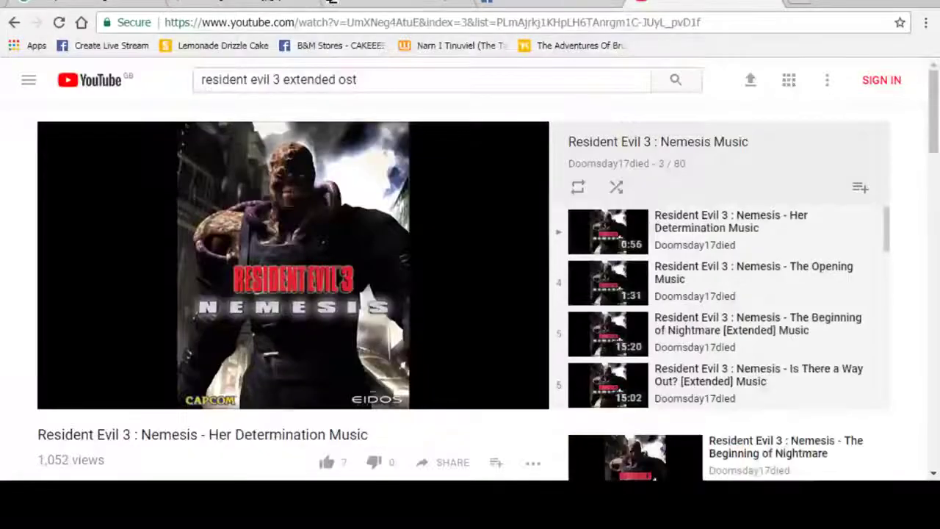
pyautogui.click(758, 324)
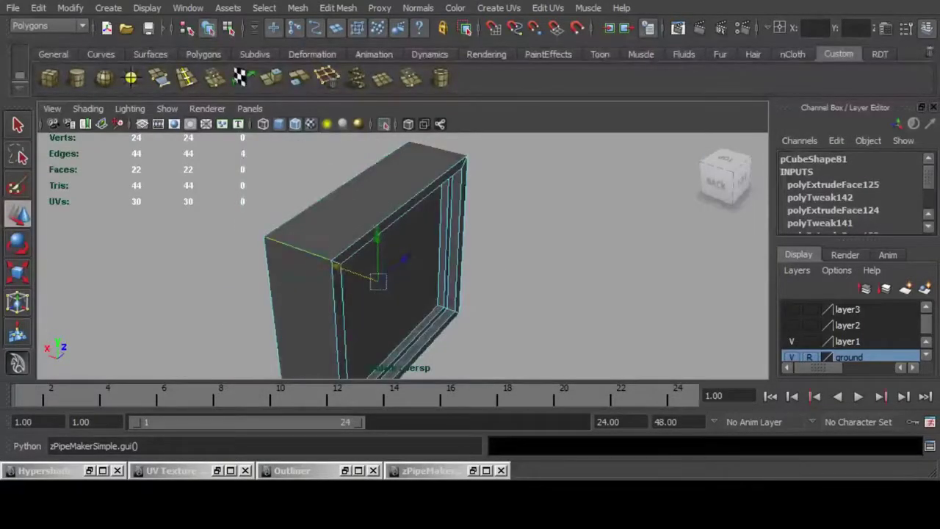
# Try to bevel the signal box's four outer corner edges.
pyautogui.click(338, 8)
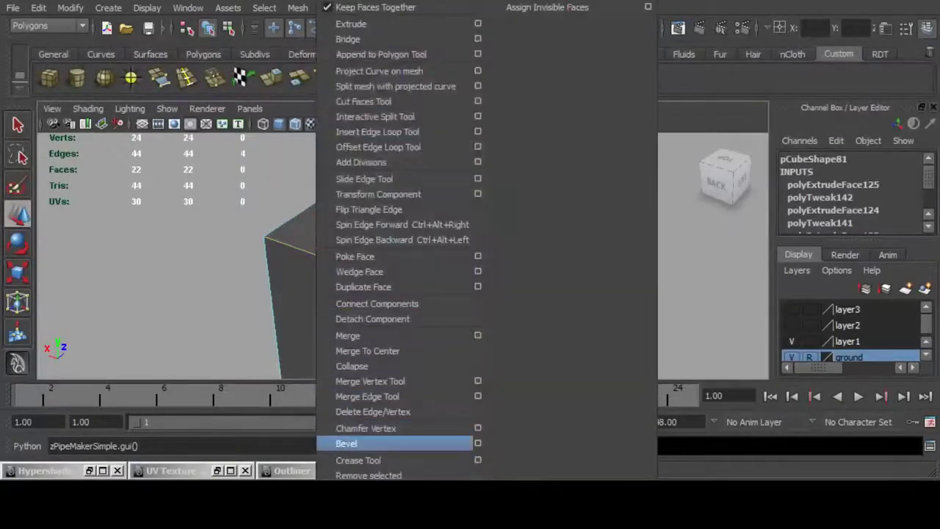
pyautogui.click(348, 443)
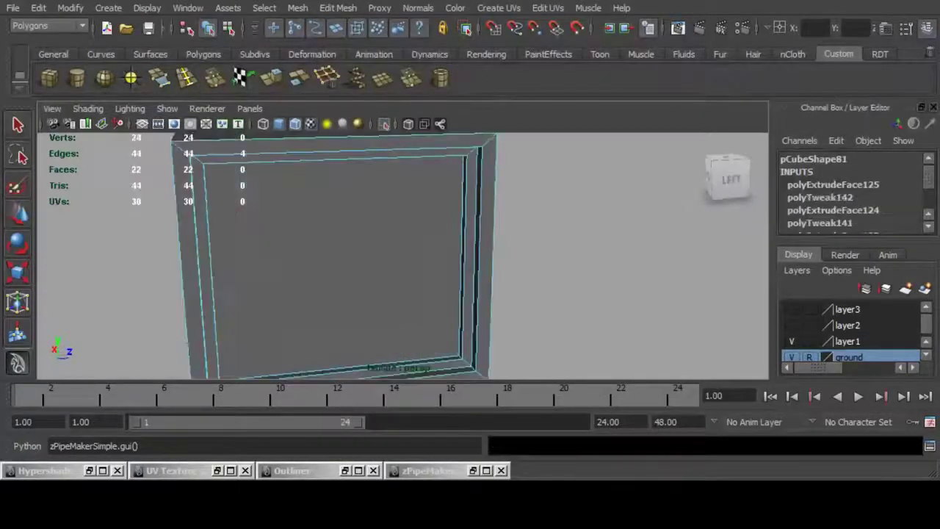
# Select the corner edges of the signal box's outer frame and both inner recesses together.
pyautogui.keyDown('alt'); pyautogui.moveTo(426, 294); pyautogui.dragTo(352, 231); pyautogui.keyUp('alt')
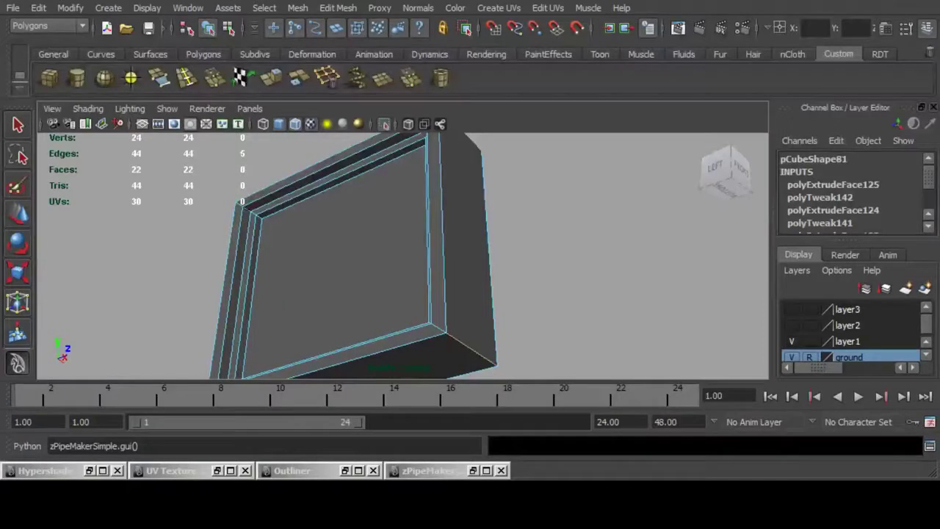
pyautogui.keyDown('shift'); pyautogui.click(472, 349); pyautogui.keyUp('shift')
pyautogui.keyDown('alt'); pyautogui.moveTo(368, 272); pyautogui.dragTo(477, 283); pyautogui.keyUp('alt')
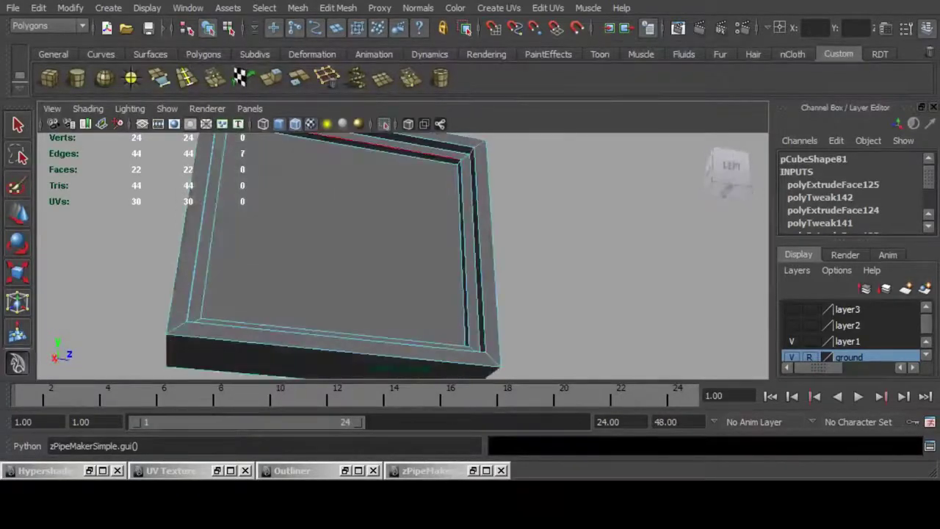
pyautogui.keyDown('shift'); pyautogui.click(179, 327); pyautogui.keyUp('shift')
pyautogui.keyDown('alt'); pyautogui.moveTo(294, 257); pyautogui.dragTo(390, 301); pyautogui.keyUp('alt')
pyautogui.scroll(3, 485, 253)
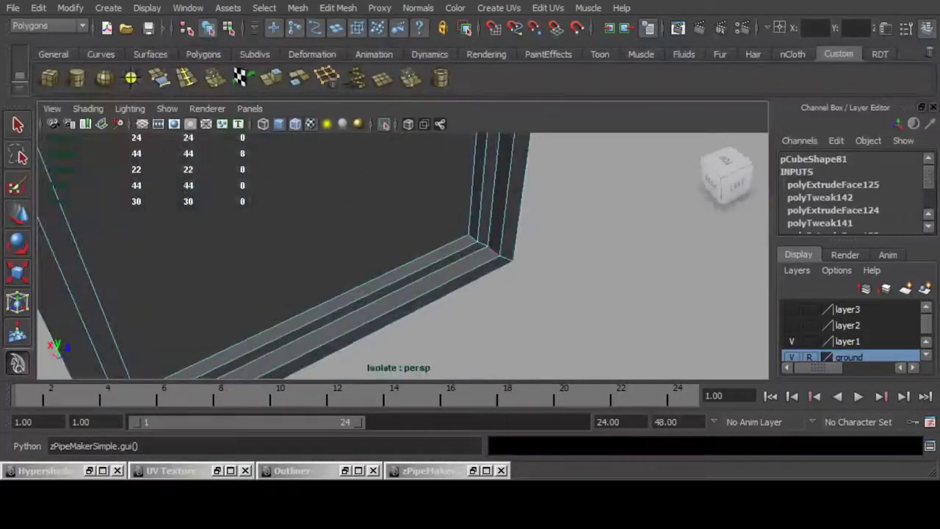
pyautogui.keyDown('shift'); pyautogui.click(494, 251); pyautogui.keyUp('shift')
pyautogui.keyDown('alt'); pyautogui.moveTo(485, 253); pyautogui.dragTo(293, 254); pyautogui.keyUp('alt')
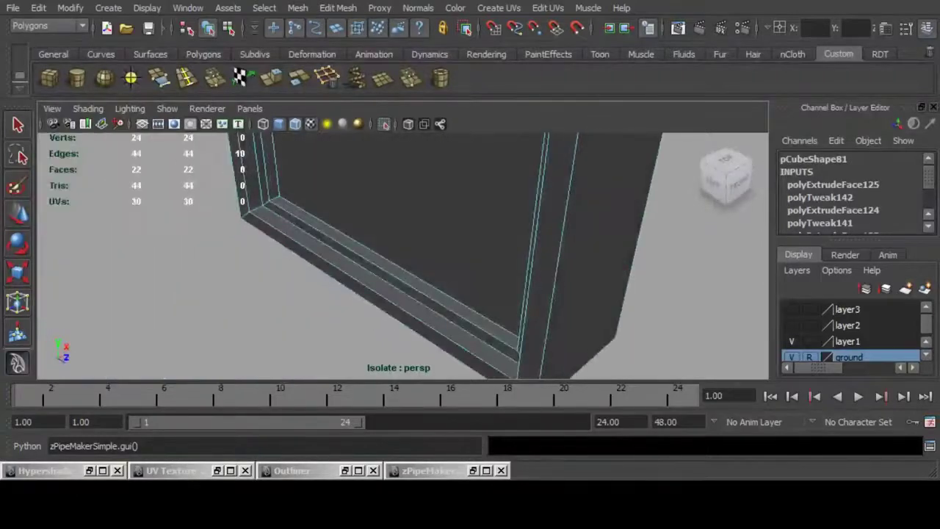
pyautogui.scroll(-3, 402, 255)
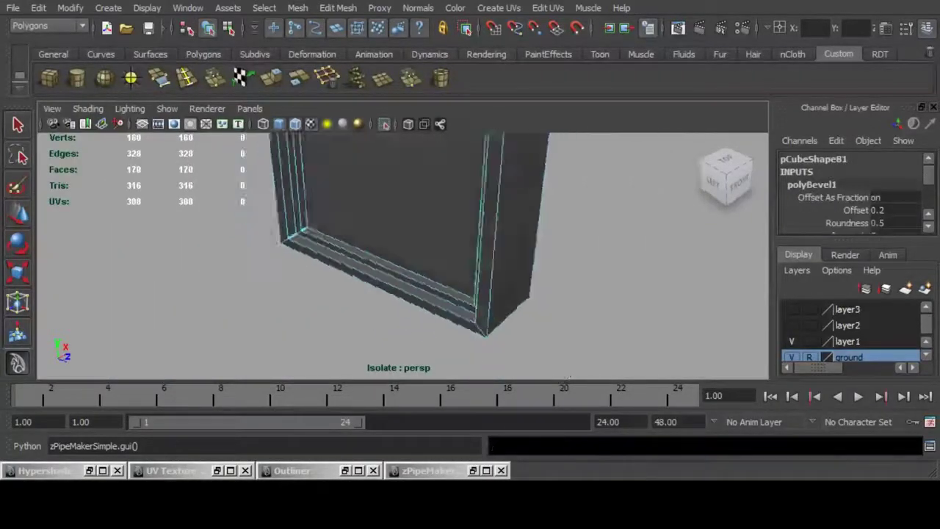
# Undo the corner bevel and bevel the selected edges with a width of 0.5 and 5 segments.
pyautogui.keyDown('alt'); pyautogui.moveTo(402, 255); pyautogui.dragTo(485, 247); pyautogui.keyUp('alt')
pyautogui.hotkey('ctrl', 'z')
pyautogui.click(338, 7)
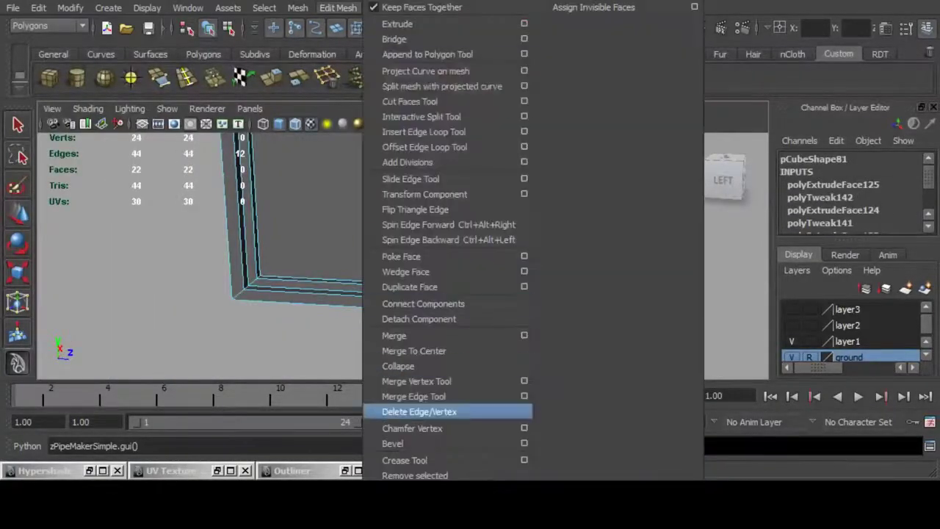
pyautogui.click(523, 443)
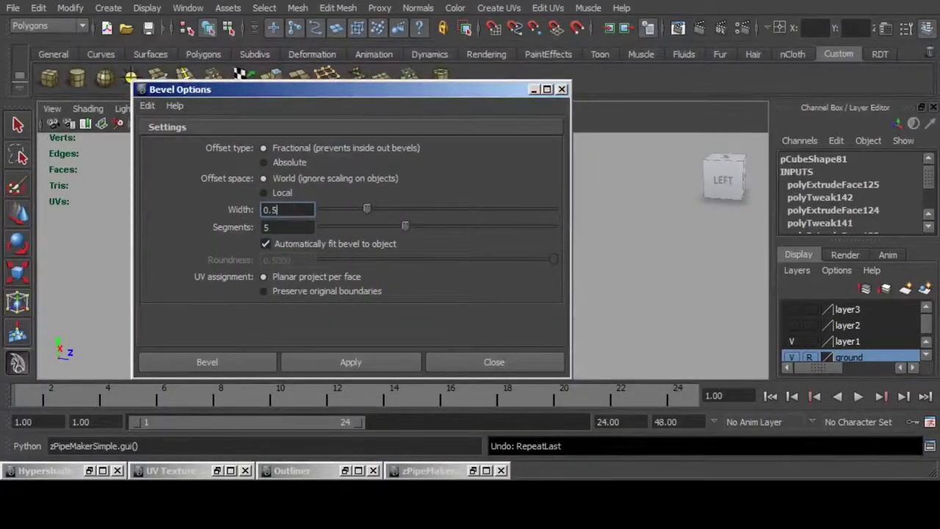
pyautogui.click(207, 362)
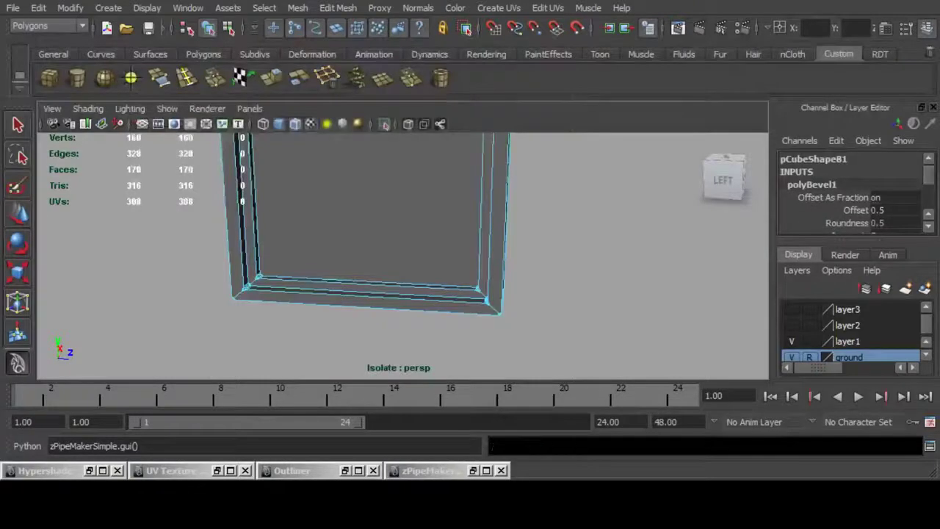
# Inspect the bevelled frame corners up close and undo the 0.5-width bevel.
pyautogui.keyDown('alt'); pyautogui.moveTo(412, 257); pyautogui.dragTo(411, 228); pyautogui.keyUp('alt')
pyautogui.keyDown('alt'); pyautogui.moveTo(330, 294); pyautogui.dragTo(433, 246, button='middle'); pyautogui.keyUp('alt')
pyautogui.keyDown('alt'); pyautogui.moveTo(434, 247); pyautogui.dragTo(507, 246, button='right'); pyautogui.keyUp('alt')
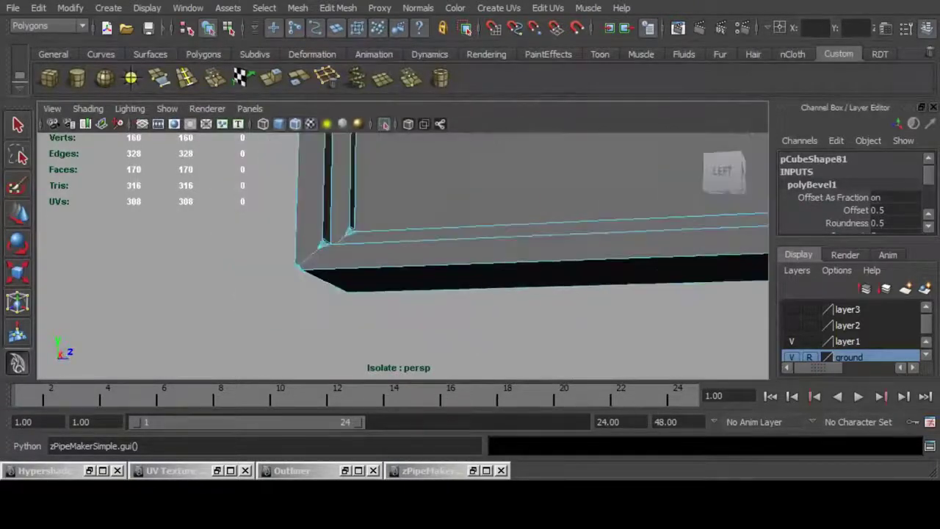
pyautogui.keyDown('alt'); pyautogui.moveTo(441, 250); pyautogui.dragTo(419, 283); pyautogui.keyUp('alt')
pyautogui.keyDown('alt'); pyautogui.moveTo(419, 283); pyautogui.dragTo(353, 283, button='right'); pyautogui.keyUp('alt')
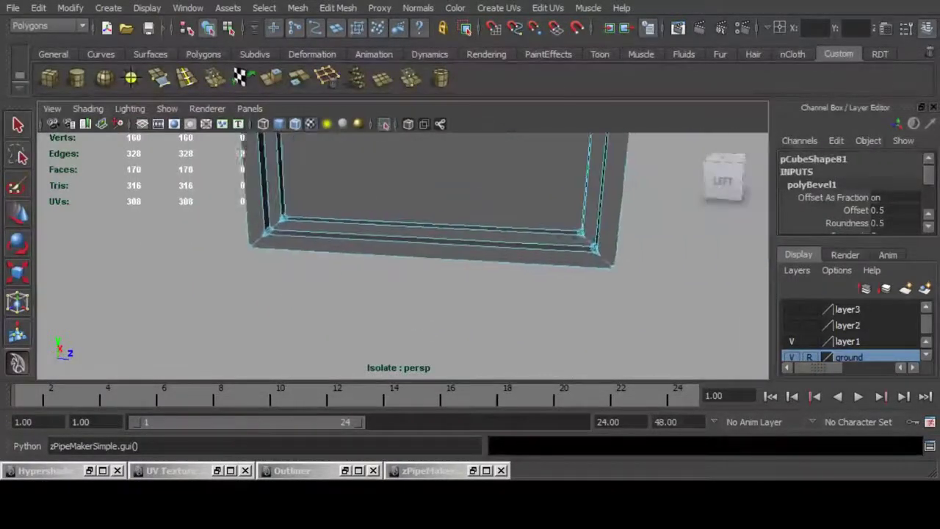
pyautogui.hotkey('ctrl', 'z')
# Bevel the signal box's selected corner edges again with a 0.5 offset and a higher segment count.
pyautogui.click(338, 8)
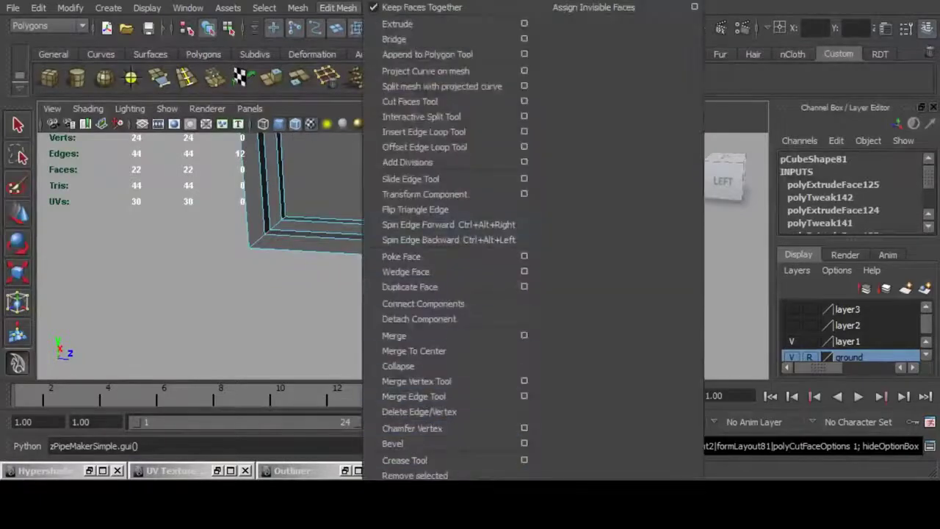
pyautogui.click(525, 444)
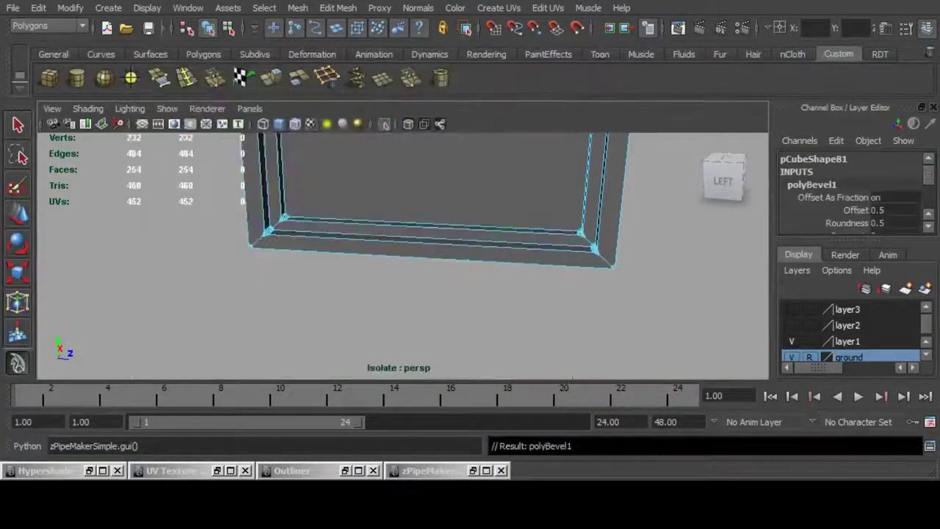
pyautogui.keyDown('alt'); pyautogui.moveTo(411, 279); pyautogui.dragTo(500, 280, button='right'); pyautogui.keyUp('alt')
pyautogui.keyDown('alt'); pyautogui.moveTo(499, 280); pyautogui.dragTo(382, 243); pyautogui.keyUp('alt')
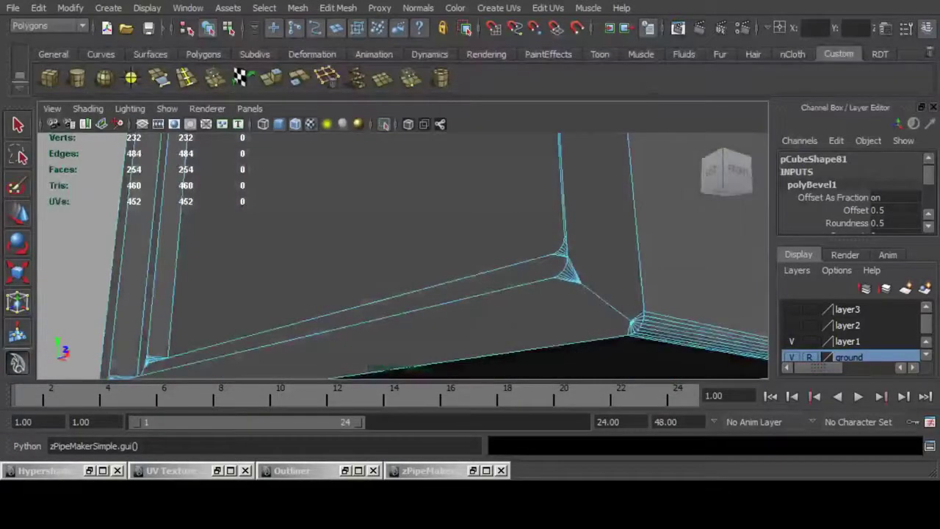
pyautogui.keyDown('alt'); pyautogui.moveTo(441, 257); pyautogui.dragTo(382, 257, button='right'); pyautogui.keyUp('alt')
pyautogui.keyDown('alt'); pyautogui.moveTo(382, 257); pyautogui.dragTo(499, 279); pyautogui.keyUp('alt')
pyautogui.press('F8')
pyautogui.press('F8')
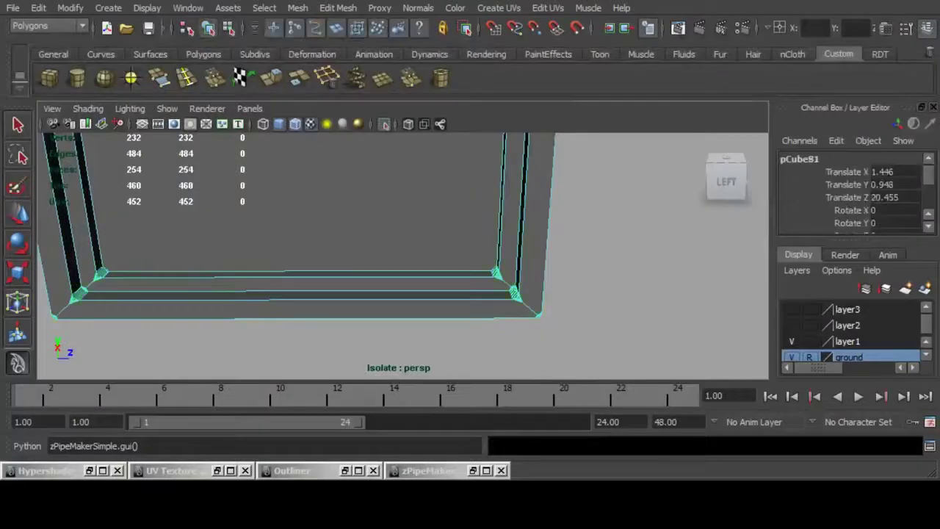
# Examine the rounded frame and recess corners with the wireframe overlay hidden, and restore the overlay.
pyautogui.click(624, 243)
pyautogui.scroll(-2, 403, 255)
pyautogui.click(295, 124)
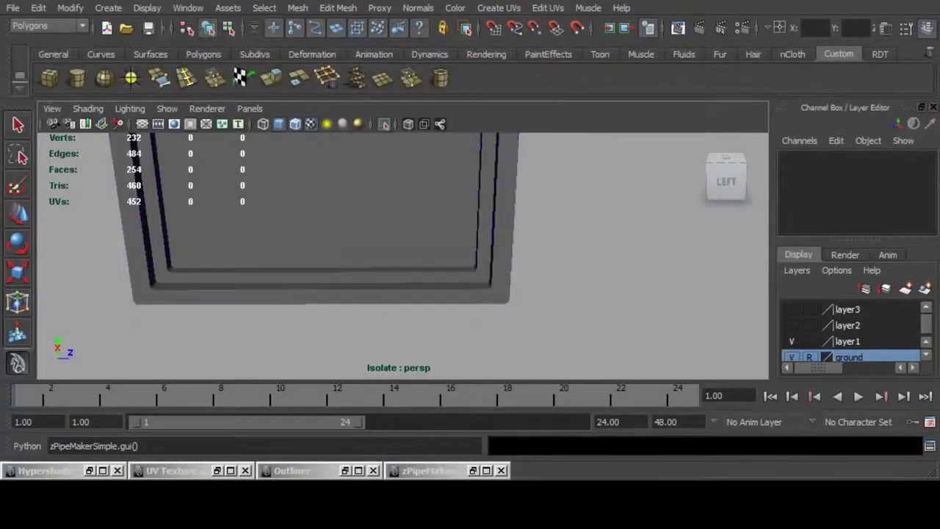
pyautogui.moveTo(411, 249)
pyautogui.keyDown('alt'); pyautogui.mouseDown()
pyautogui.moveTo(331, 250)
pyautogui.moveTo(382, 227)
pyautogui.moveTo(419, 254)
pyautogui.mouseUp(); pyautogui.keyUp('alt')
pyautogui.keyDown('alt'); pyautogui.moveTo(352, 250); pyautogui.dragTo(471, 250, button='middle'); pyautogui.keyUp('alt')
pyautogui.scroll(6, 403, 255)
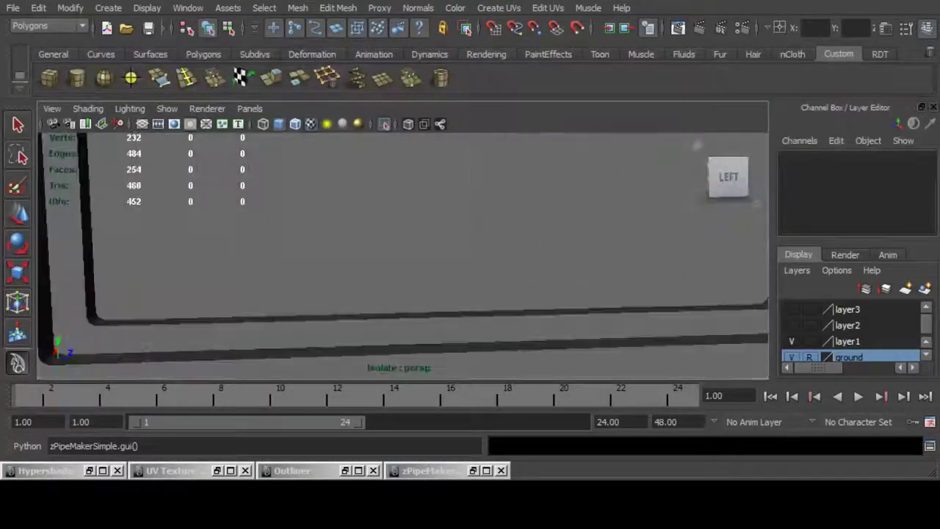
pyautogui.moveTo(441, 243)
pyautogui.keyDown('alt'); pyautogui.mouseDown()
pyautogui.moveTo(389, 272)
pyautogui.moveTo(331, 268)
pyautogui.moveTo(441, 239)
pyautogui.moveTo(445, 249)
pyautogui.moveTo(441, 239)
pyautogui.moveTo(375, 261)
pyautogui.mouseUp(); pyautogui.keyUp('alt')
pyautogui.scroll(-5, 402, 256)
pyautogui.click(295, 125)
pyautogui.scroll(-6, 403, 256)
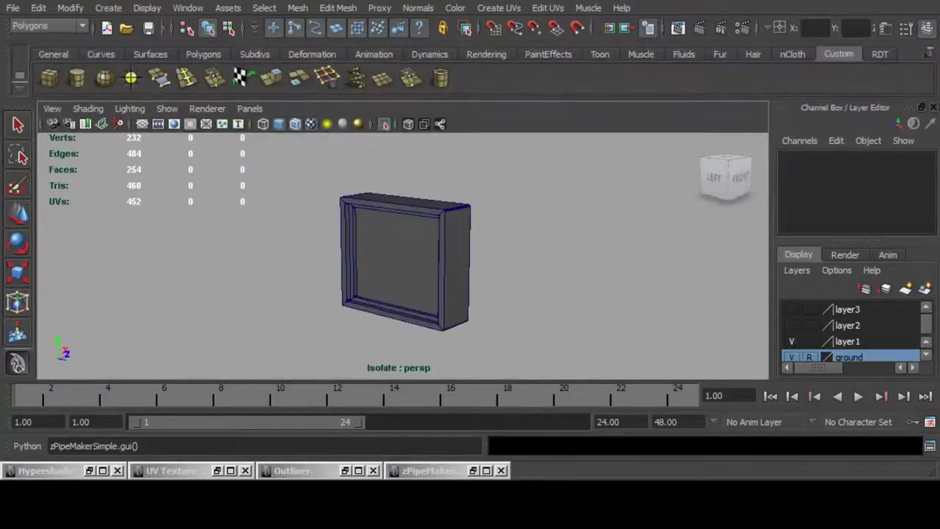
# Exit isolation and move the signal box under the end of the horizontal mounting pipe, at about X 0.261, Z 18.879.
pyautogui.click(384, 124)
pyautogui.keyDown('alt'); pyautogui.moveTo(441, 235); pyautogui.dragTo(272, 227); pyautogui.keyUp('alt')
pyautogui.click(371, 294)
pyautogui.scroll(-5, 371, 286)
pyautogui.keyDown('alt'); pyautogui.moveTo(371, 231); pyautogui.dragTo(328, 270); pyautogui.keyUp('alt')
pyautogui.press('w')
pyautogui.keyDown('alt'); pyautogui.moveTo(328, 270); pyautogui.dragTo(341, 235); pyautogui.keyUp('alt')
pyautogui.scroll(-5, 342, 235)
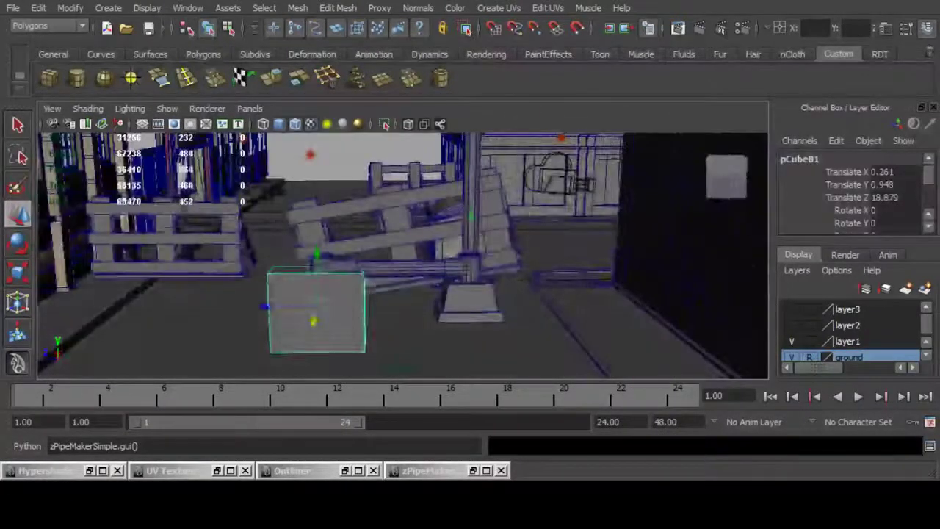
# Raise the mounting pipe parts so the end fitting meets the signal box's top, and shift the box to about Z 18.747.
pyautogui.click(471, 267)
pyautogui.keyDown('shift'); pyautogui.click(403, 269); pyautogui.keyUp('shift')
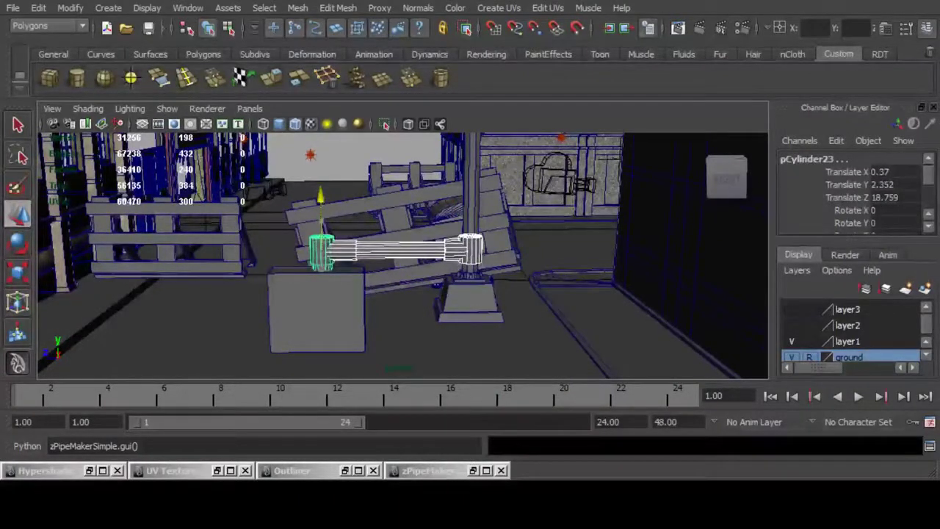
pyautogui.click(318, 316)
pyautogui.keyDown('alt'); pyautogui.moveTo(318, 316); pyautogui.dragTo(323, 332); pyautogui.keyUp('alt')
pyautogui.moveTo(265, 310); pyautogui.dragTo(273, 310)
pyautogui.keyDown('alt'); pyautogui.moveTo(272, 309); pyautogui.dragTo(632, 342); pyautogui.keyUp('alt')
pyautogui.keyDown('alt'); pyautogui.moveTo(632, 342); pyautogui.dragTo(521, 360, button='middle'); pyautogui.keyUp('alt')
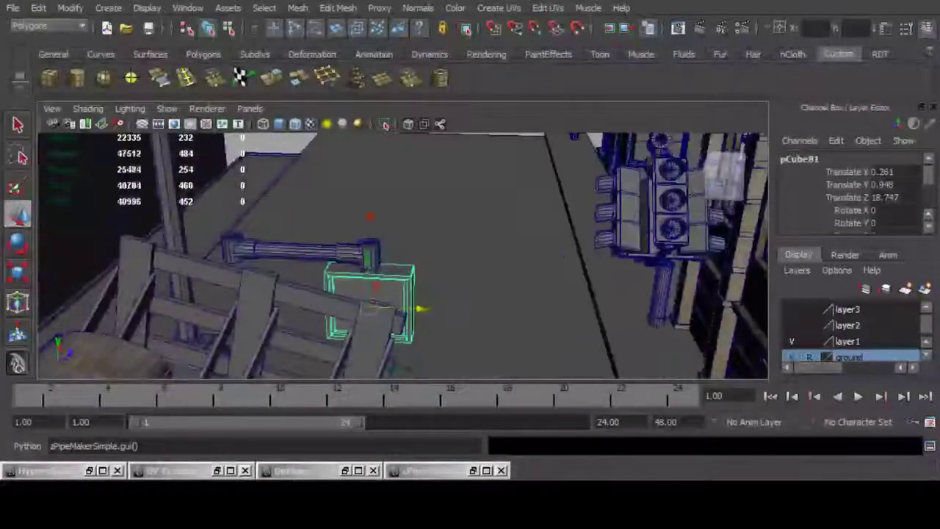
# Shift the signal box to about X 0.171 to centre its depth under the pipe's vertical end fitting.
pyautogui.keyDown('alt'); pyautogui.moveTo(519, 356); pyautogui.dragTo(441, 371); pyautogui.keyUp('alt')
pyautogui.keyDown('alt'); pyautogui.moveTo(441, 367); pyautogui.dragTo(544, 360, button='right'); pyautogui.keyUp('alt')
pyautogui.keyDown('alt'); pyautogui.moveTo(544, 360); pyautogui.dragTo(481, 349); pyautogui.keyUp('alt')
pyautogui.moveTo(410, 296); pyautogui.dragTo(525, 316)
pyautogui.keyDown('alt'); pyautogui.moveTo(525, 316); pyautogui.dragTo(434, 323, button='right'); pyautogui.keyUp('alt')
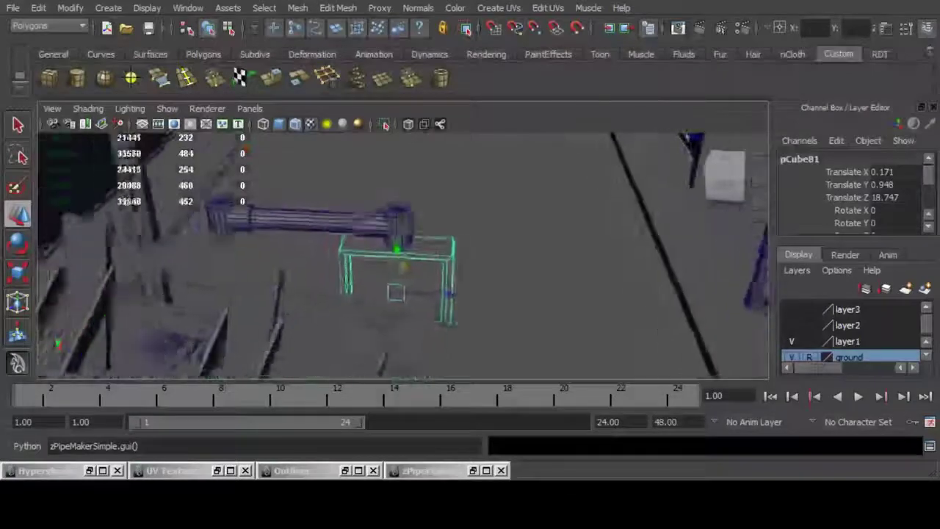
pyautogui.keyDown('alt'); pyautogui.moveTo(433, 323); pyautogui.dragTo(448, 331); pyautogui.keyUp('alt')
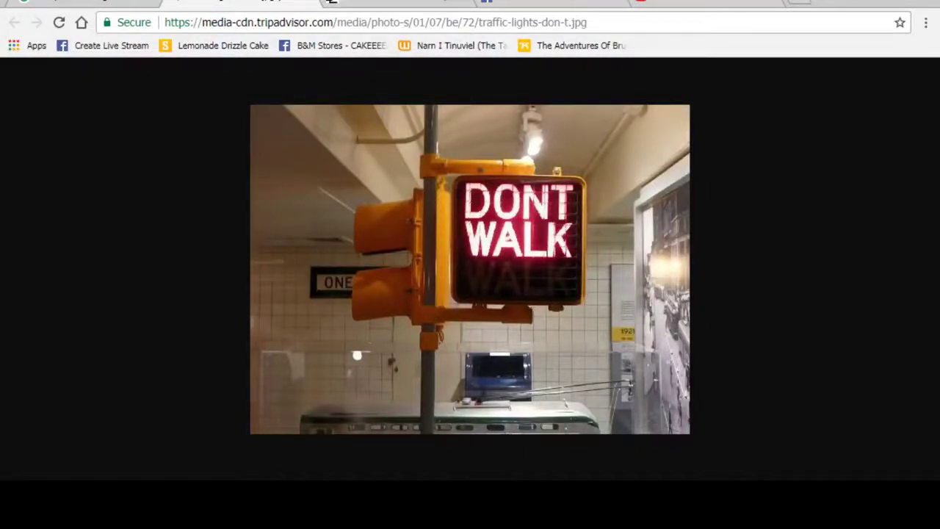
# Check the walk sign photo in the browser and move the pipe parts and signal box together to the traffic light pole.
pyautogui.click(83, 3)
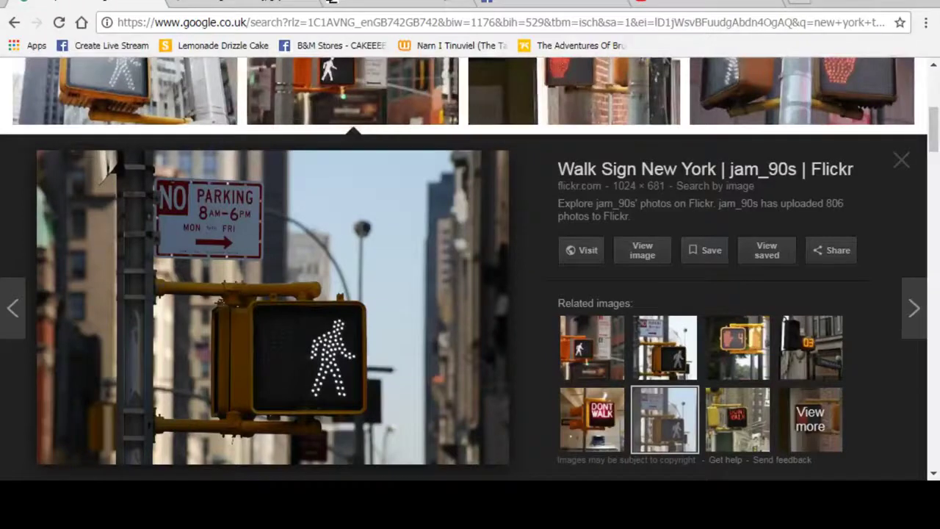
pyautogui.hotkey('alt', 'Tab')
pyautogui.keyDown('alt'); pyautogui.moveTo(397, 264); pyautogui.dragTo(442, 270); pyautogui.keyUp('alt')
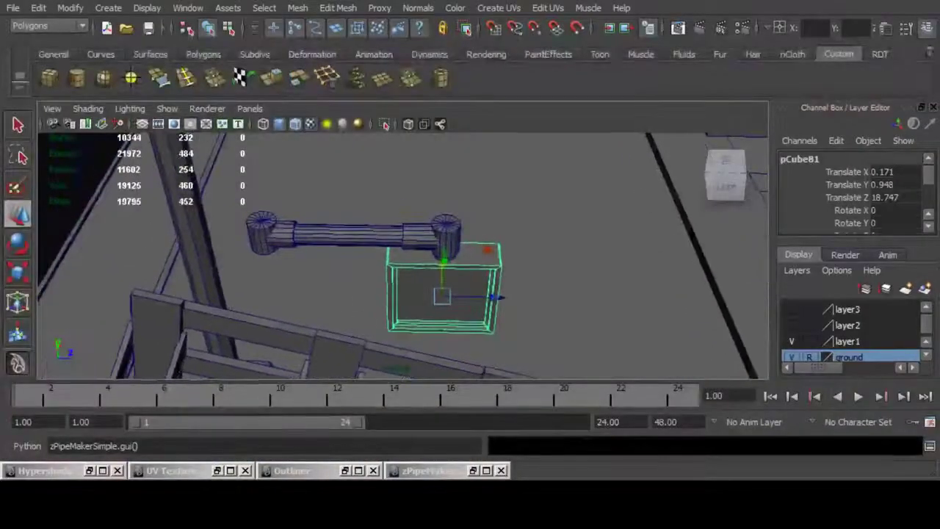
pyautogui.keyDown('shift'); pyautogui.click(262, 237); pyautogui.keyUp('shift')
pyautogui.keyDown('shift'); pyautogui.click(323, 236); pyautogui.keyUp('shift')
pyautogui.scroll(-5, 346, 236)
pyautogui.keyDown('alt'); pyautogui.moveTo(345, 237); pyautogui.dragTo(426, 323); pyautogui.keyUp('alt')
pyautogui.keyDown('shift'); pyautogui.click(425, 250); pyautogui.keyUp('shift')
pyautogui.click(411, 267)
pyautogui.hotkey('ctrl', 'z')
pyautogui.moveTo(473, 292); pyautogui.dragTo(406, 313)
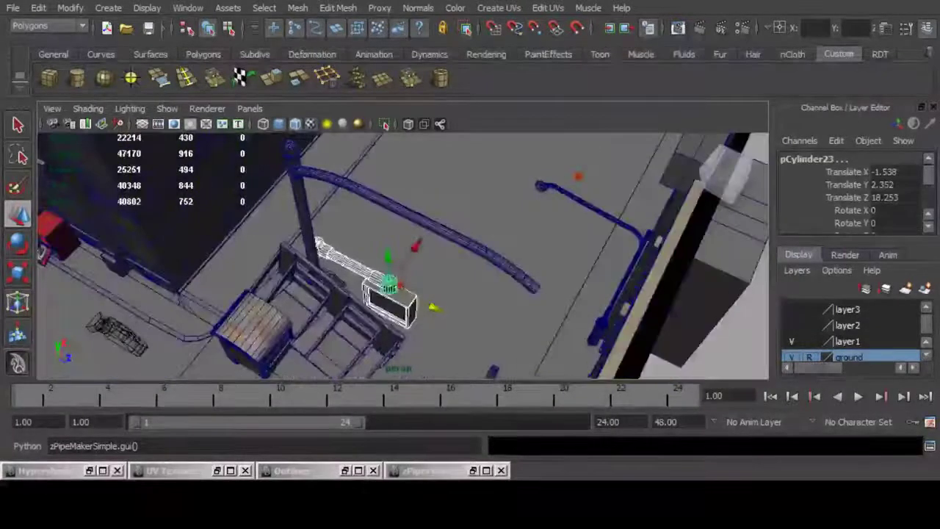
pyautogui.keyDown('alt'); pyautogui.moveTo(406, 262); pyautogui.dragTo(432, 302); pyautogui.keyUp('alt')
pyautogui.click(434, 321)
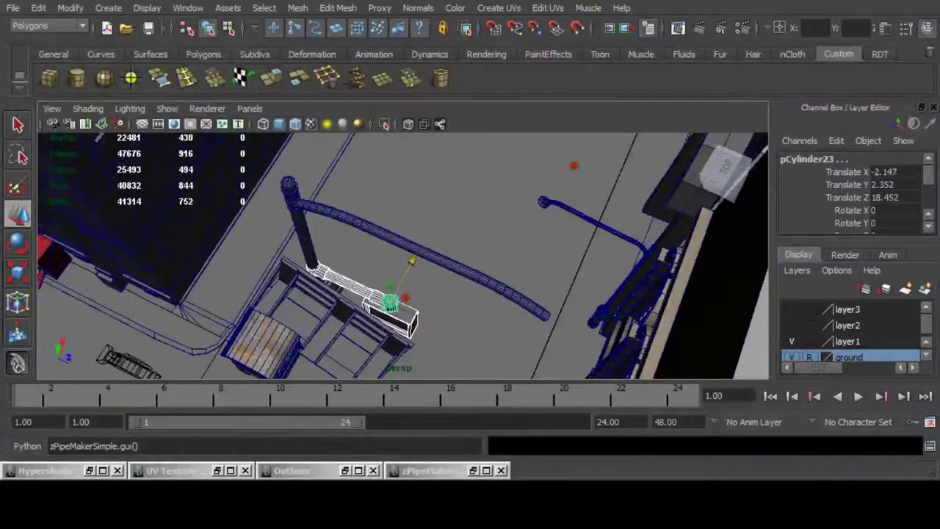
# Raise the pipe parts and signal box together up the pole, bringing the end fitting to about Y 6.044.
pyautogui.keyDown('alt'); pyautogui.moveTo(412, 298); pyautogui.dragTo(471, 242); pyautogui.keyUp('alt')
pyautogui.moveTo(416, 153); pyautogui.dragTo(416, 139)
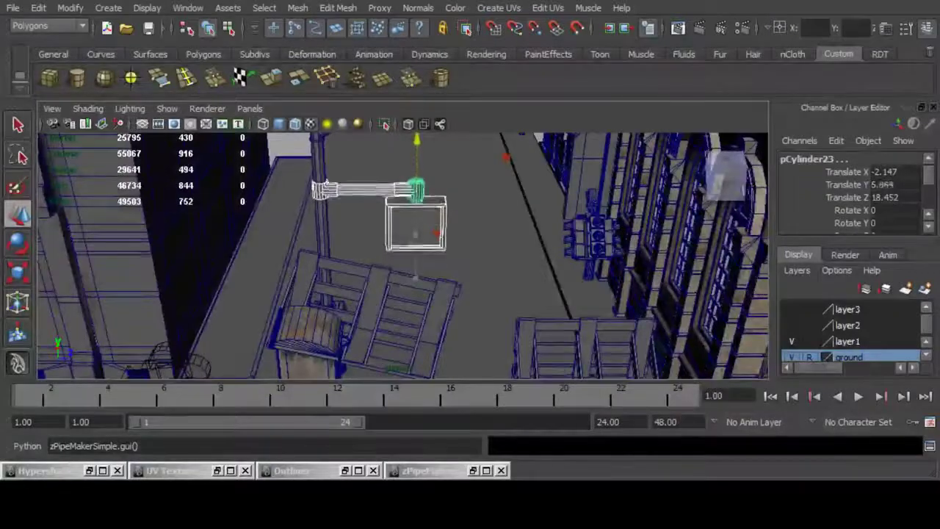
pyautogui.keyDown('alt'); pyautogui.moveTo(433, 280); pyautogui.dragTo(476, 217); pyautogui.keyUp('alt')
pyautogui.keyDown('alt'); pyautogui.moveTo(476, 216); pyautogui.dragTo(433, 220, button='right'); pyautogui.keyUp('alt')
pyautogui.keyDown('alt'); pyautogui.moveTo(440, 224); pyautogui.dragTo(433, 276); pyautogui.keyUp('alt')
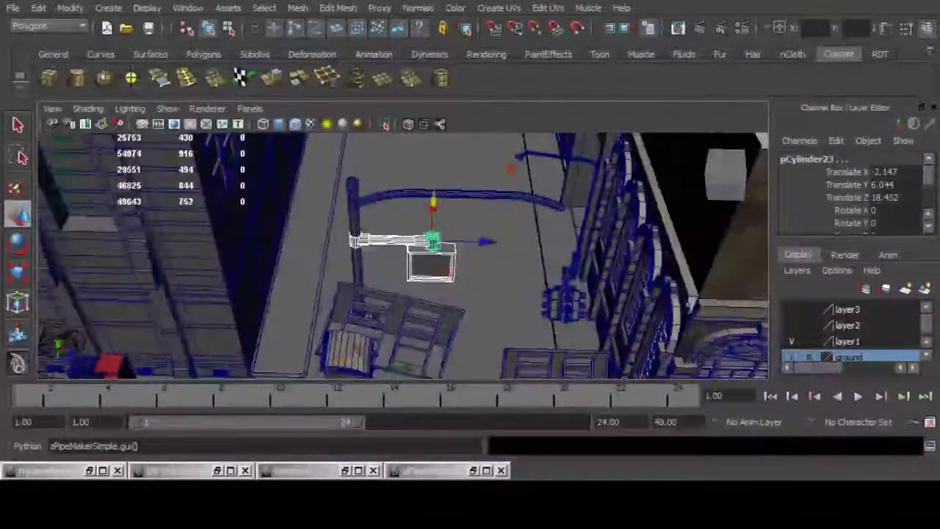
pyautogui.keyDown('alt'); pyautogui.moveTo(433, 275); pyautogui.dragTo(507, 278, button='right'); pyautogui.keyUp('alt')
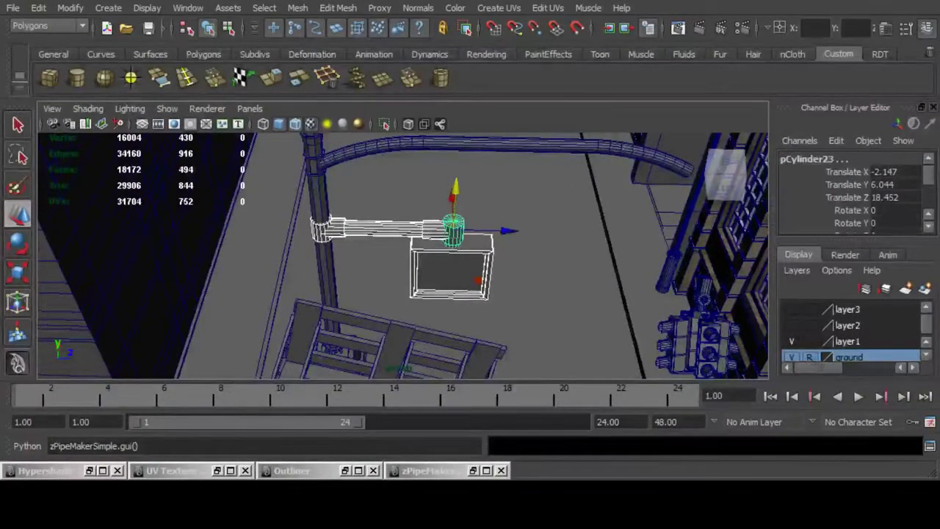
# Combine the pole collar and horizontal pipe parts of the bracket with a Boolean union.
pyautogui.keyDown('alt'); pyautogui.moveTo(485, 283); pyautogui.dragTo(434, 210); pyautogui.keyUp('alt')
pyautogui.keyDown('alt'); pyautogui.moveTo(470, 254); pyautogui.dragTo(107, 238); pyautogui.keyUp('alt')
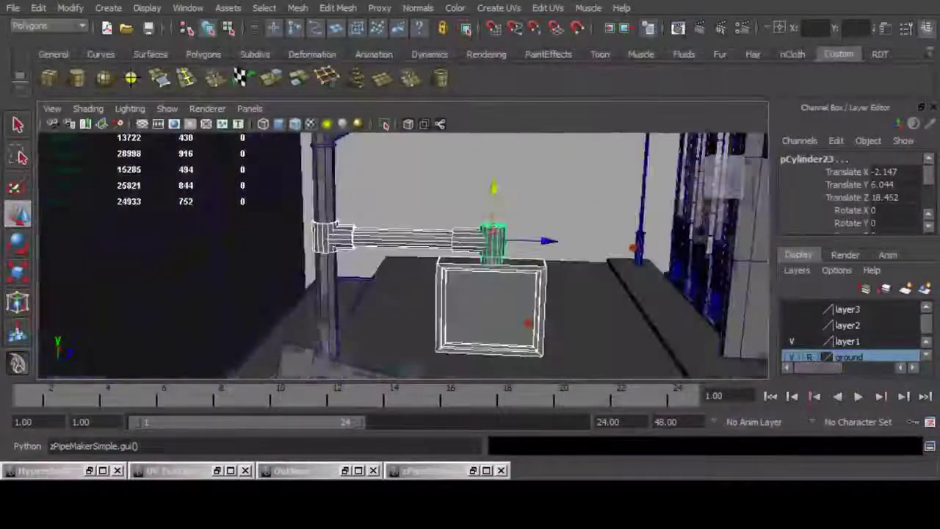
pyautogui.scroll(-5, 404, 256)
pyautogui.scroll(5, 404, 256)
pyautogui.keyDown('alt'); pyautogui.moveTo(404, 255); pyautogui.dragTo(404, 288, button='middle'); pyautogui.keyUp('alt')
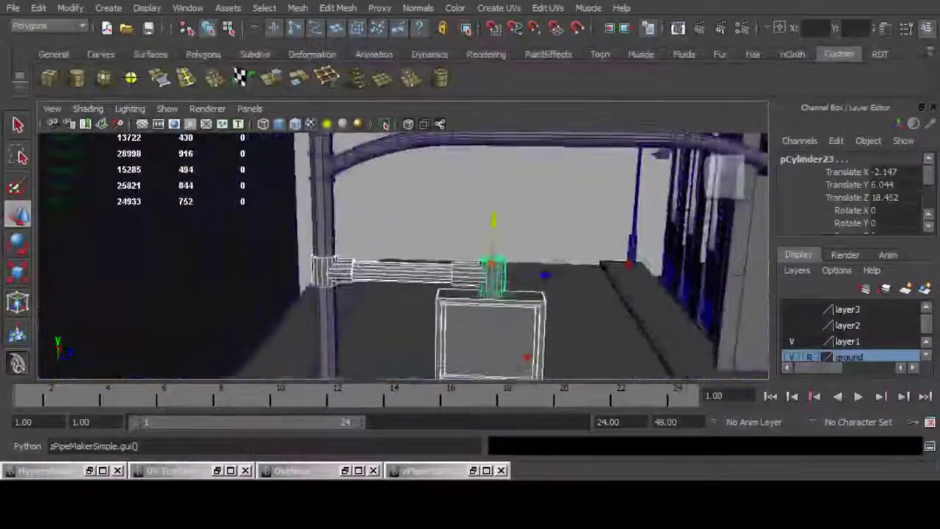
pyautogui.keyDown('alt'); pyautogui.moveTo(404, 288); pyautogui.dragTo(418, 288); pyautogui.keyUp('alt')
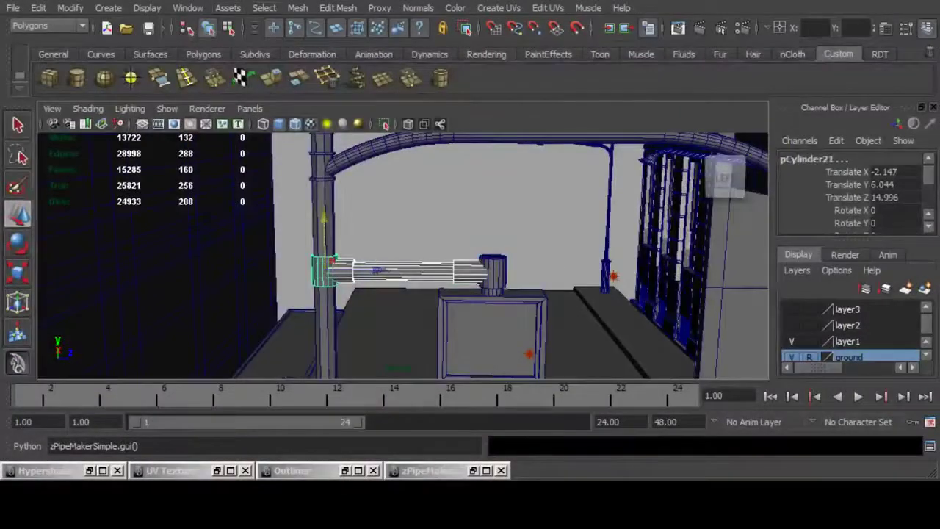
pyautogui.click(298, 8)
pyautogui.moveTo(331, 76)
pyautogui.click(497, 86)
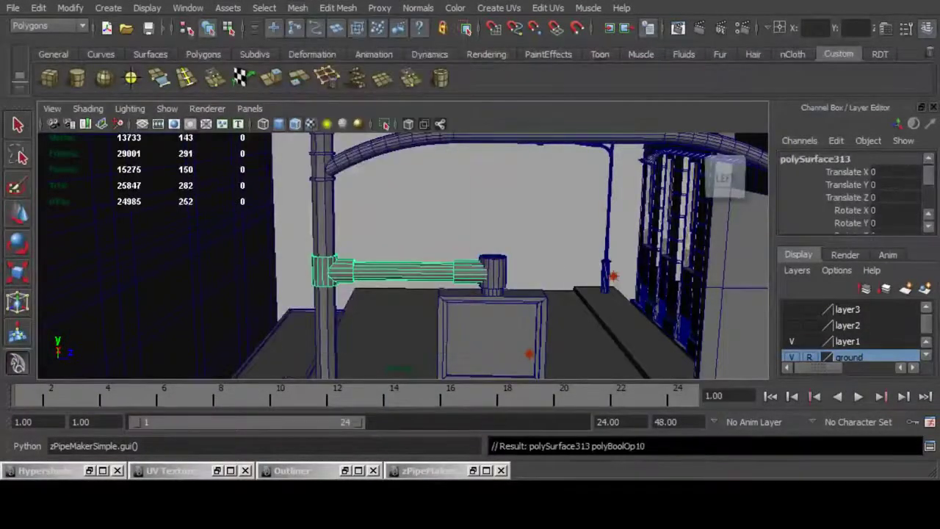
# Union the vertical end fitting with the bracket mesh and center the combined mesh's pivot.
pyautogui.keyDown('shift'); pyautogui.click(494, 274); pyautogui.keyUp('shift')
pyautogui.press('g')
pyautogui.keyDown('alt'); pyautogui.moveTo(494, 274); pyautogui.dragTo(448, 341); pyautogui.keyUp('alt')
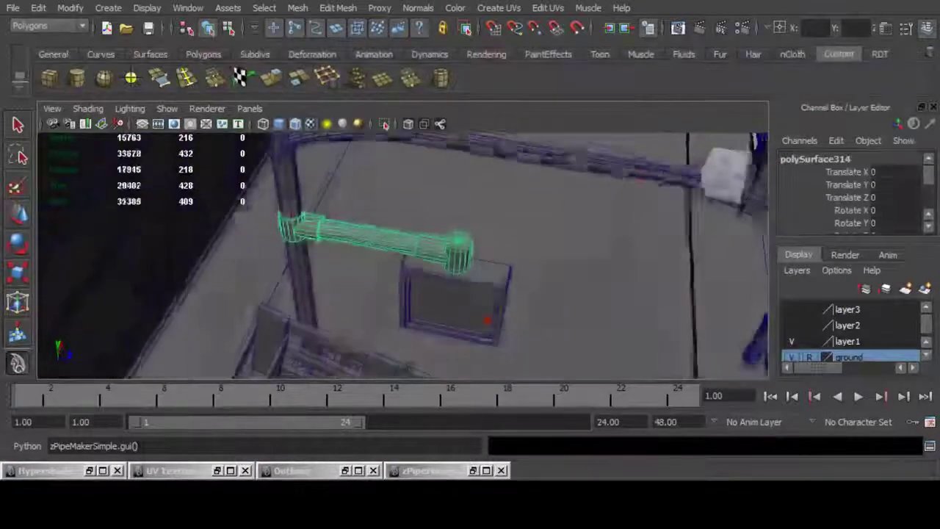
pyautogui.click(70, 8)
pyautogui.click(99, 157)
pyautogui.keyDown('alt'); pyautogui.moveTo(353, 243); pyautogui.dragTo(431, 274, button='middle'); pyautogui.keyUp('alt')
pyautogui.keyDown('alt'); pyautogui.moveTo(431, 274); pyautogui.dragTo(499, 286, button='right'); pyautogui.keyUp('alt')
pyautogui.keyDown('alt'); pyautogui.moveTo(499, 287); pyautogui.dragTo(507, 239); pyautogui.keyUp('alt')
# Duplicate the bracket and signal box together and lower the copies by about 1.041 units.
pyautogui.click(503, 294)
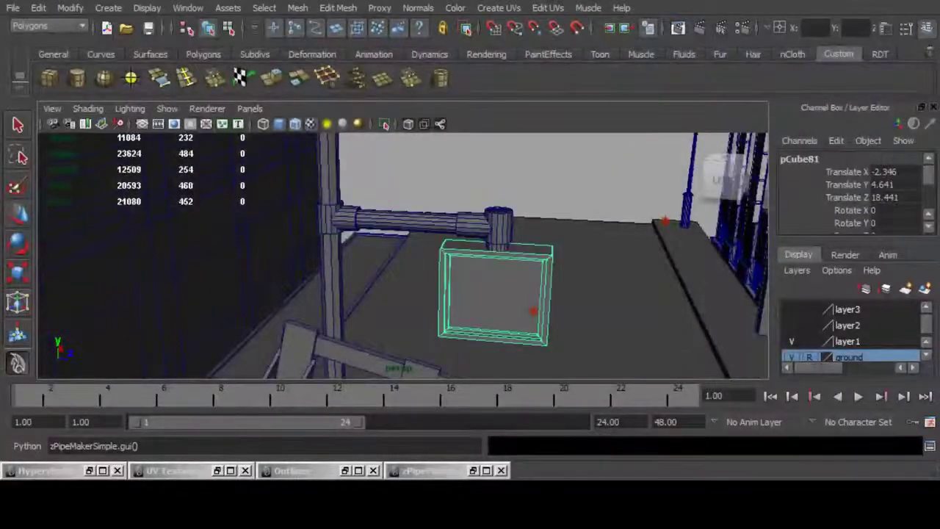
pyautogui.press('w')
pyautogui.moveTo(507, 298)
pyautogui.keyDown('alt'); pyautogui.mouseDown()
pyautogui.moveTo(540, 275)
pyautogui.moveTo(554, 289)
pyautogui.moveTo(518, 307)
pyautogui.mouseUp(); pyautogui.keyUp('alt')
pyautogui.keyDown('shift'); pyautogui.click(498, 228); pyautogui.keyUp('shift')
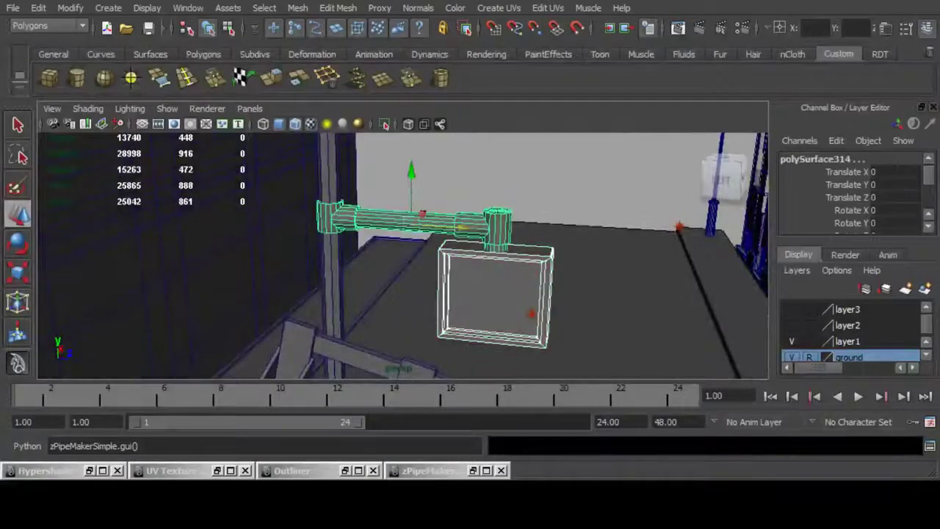
pyautogui.moveTo(412, 175); pyautogui.dragTo(412, 222)
# Rotate the copied bracket 90° around Y and fit its collar around the pole at about X 1.694, Z -1.732.
pyautogui.keyDown('shift'); pyautogui.click(518, 349); pyautogui.keyUp('shift')
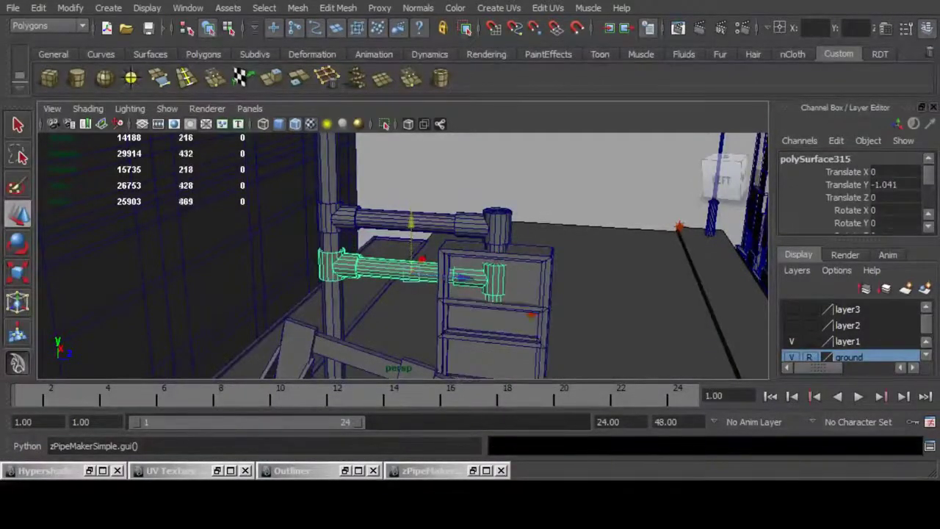
pyautogui.press('Return')
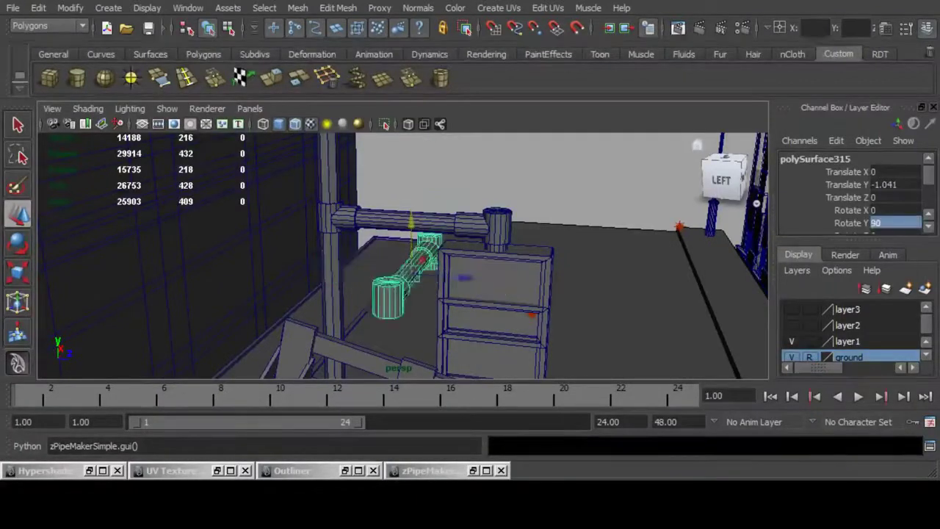
pyautogui.keyDown('alt'); pyautogui.moveTo(477, 213); pyautogui.dragTo(323, 243); pyautogui.keyUp('alt')
pyautogui.moveTo(371, 223); pyautogui.dragTo(413, 195)
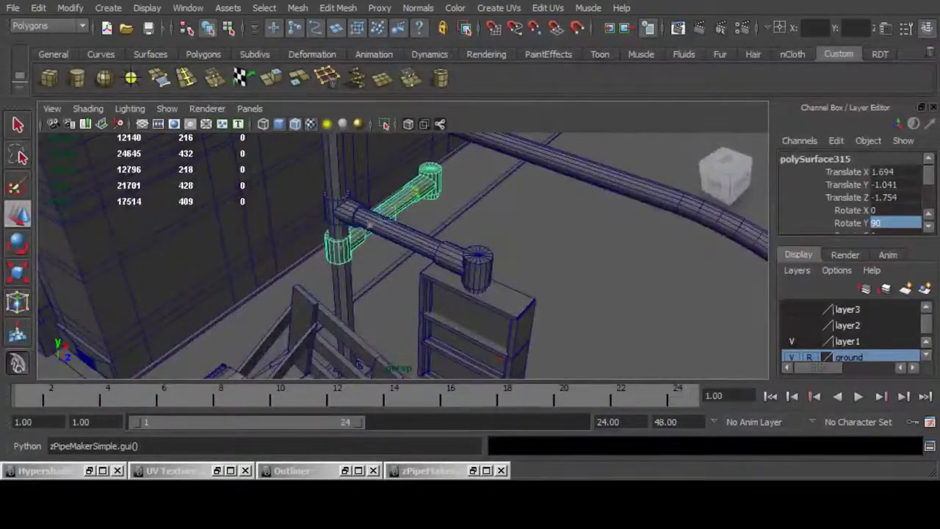
pyautogui.keyDown('alt'); pyautogui.moveTo(359, 363); pyautogui.dragTo(412, 345, button='right'); pyautogui.keyUp('alt')
pyautogui.keyDown('alt'); pyautogui.moveTo(412, 345); pyautogui.dragTo(460, 257); pyautogui.keyUp('alt')
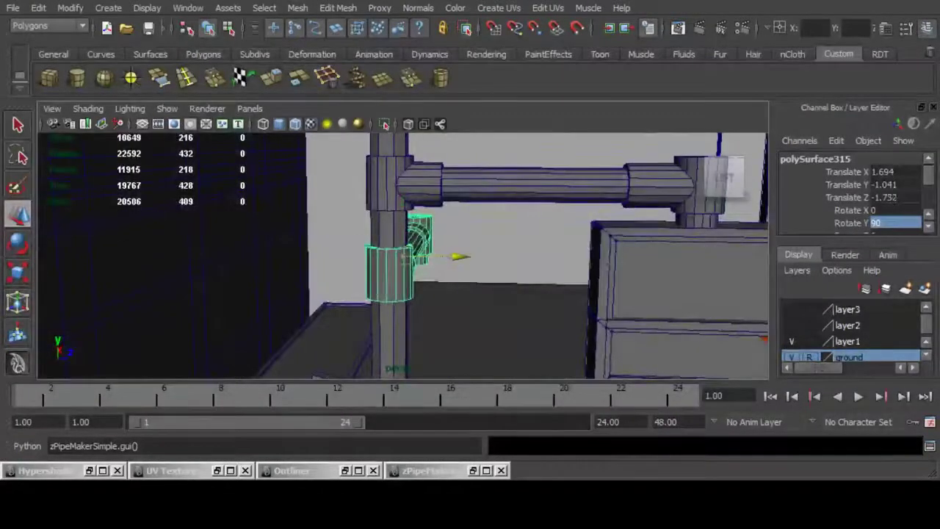
pyautogui.keyDown('alt'); pyautogui.moveTo(460, 257); pyautogui.dragTo(367, 263, button='right'); pyautogui.keyUp('alt')
pyautogui.keyDown('alt'); pyautogui.moveTo(368, 263); pyautogui.dragTo(349, 266); pyautogui.keyUp('alt')
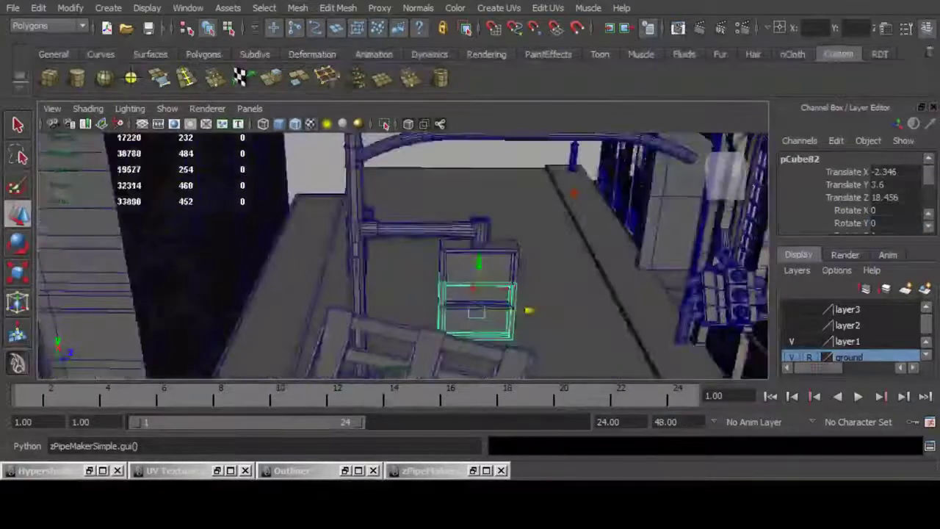
# Rotate the copied signal box 90° around Y and align it under the copied bracket's end fitting, at about X 1.201, Z 15.212.
pyautogui.keyDown('alt'); pyautogui.moveTo(441, 257); pyautogui.dragTo(400, 247); pyautogui.keyUp('alt')
pyautogui.moveTo(439, 316); pyautogui.dragTo(569, 301)
pyautogui.moveTo(450, 262); pyautogui.dragTo(443, 260)
pyautogui.keyDown('alt'); pyautogui.moveTo(443, 260); pyautogui.dragTo(647, 250, button='right'); pyautogui.keyUp('alt')
pyautogui.keyDown('alt'); pyautogui.moveTo(647, 250); pyautogui.dragTo(624, 228); pyautogui.keyUp('alt')
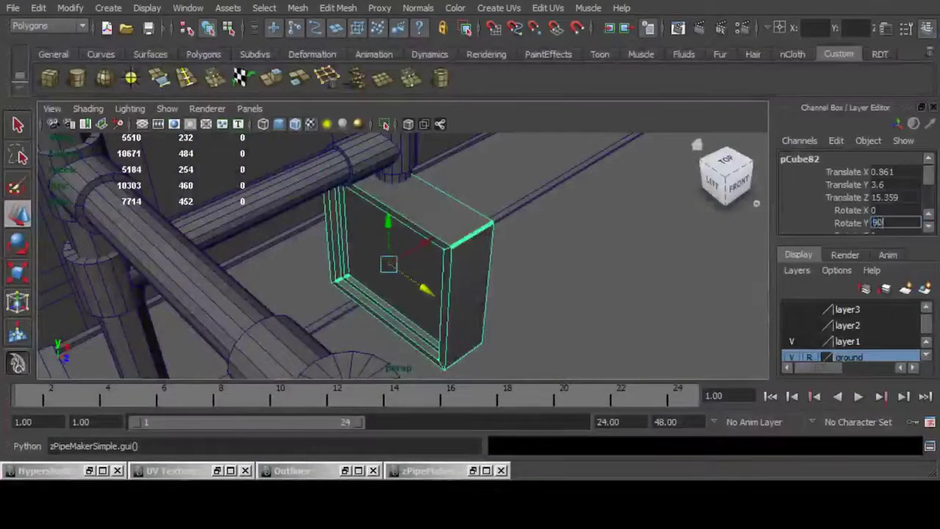
pyautogui.press('Return')
pyautogui.keyDown('alt'); pyautogui.moveTo(529, 283); pyautogui.dragTo(466, 258); pyautogui.keyUp('alt')
pyautogui.keyDown('alt'); pyautogui.moveTo(466, 257); pyautogui.dragTo(514, 262); pyautogui.keyUp('alt')
pyautogui.scroll(-4, 363, 258)
pyautogui.keyDown('alt'); pyautogui.moveTo(434, 258); pyautogui.dragTo(558, 259); pyautogui.keyUp('alt')
pyautogui.scroll(3, 404, 256)
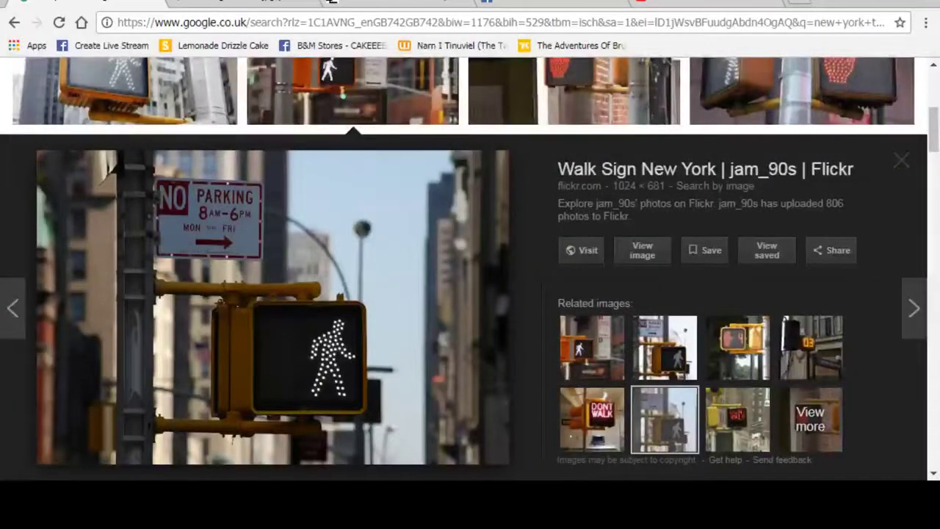
# Leave the walk-sign reference photo, switch to Maya, isolate the first signal box and select its back face with the corner faces.
pyautogui.click(903, 160)
pyautogui.click(802, 117)
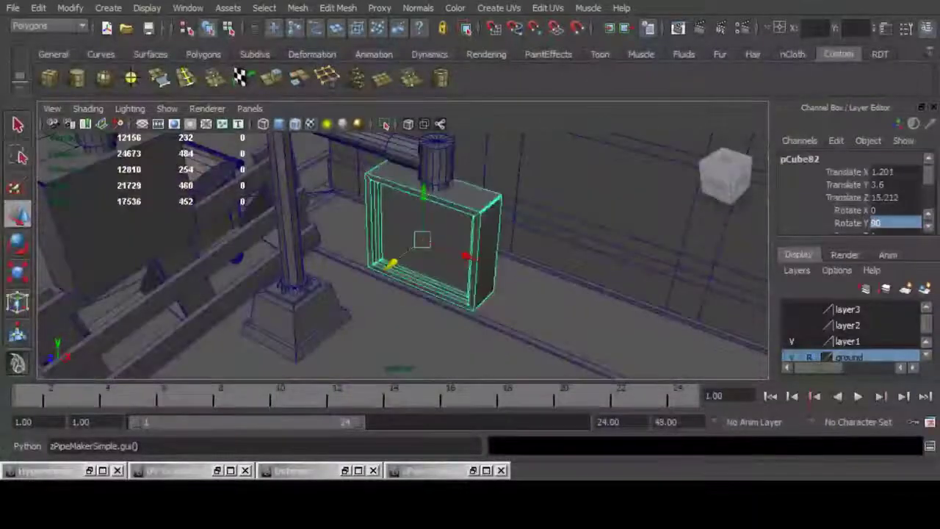
pyautogui.click(125, 230)
pyautogui.hotkey('shift', 'i')
pyautogui.press('f')
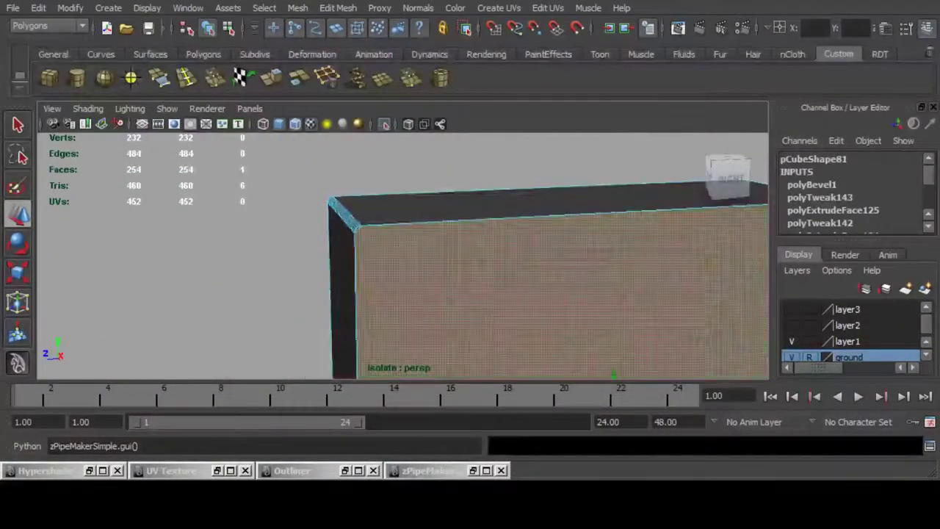
pyautogui.keyDown('alt'); pyautogui.moveTo(397, 271); pyautogui.dragTo(470, 272, button='right'); pyautogui.keyUp('alt')
pyautogui.keyDown('shift'); pyautogui.click(441, 272); pyautogui.keyUp('shift')
pyautogui.keyDown('alt'); pyautogui.moveTo(470, 272); pyautogui.dragTo(213, 253, button='middle'); pyautogui.keyUp('alt')
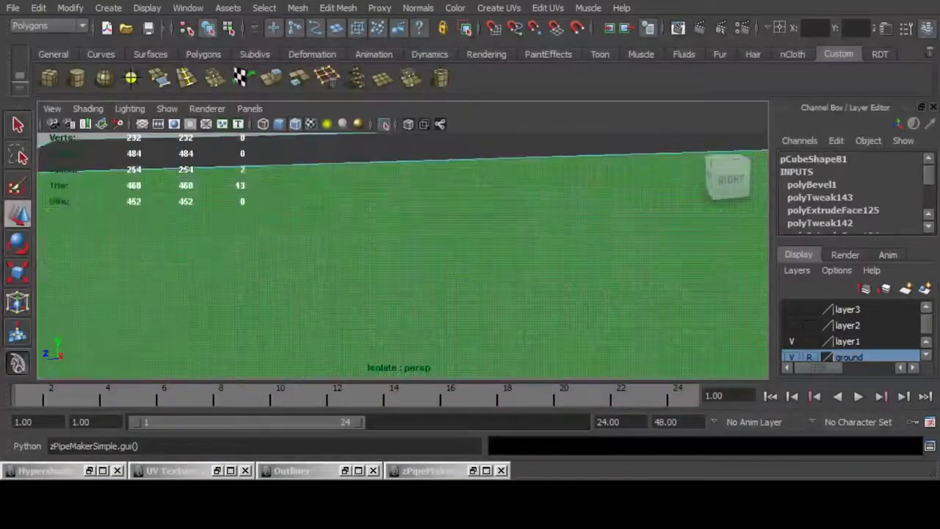
pyautogui.keyDown('alt'); pyautogui.moveTo(470, 249); pyautogui.dragTo(230, 237, button='middle'); pyautogui.keyUp('alt')
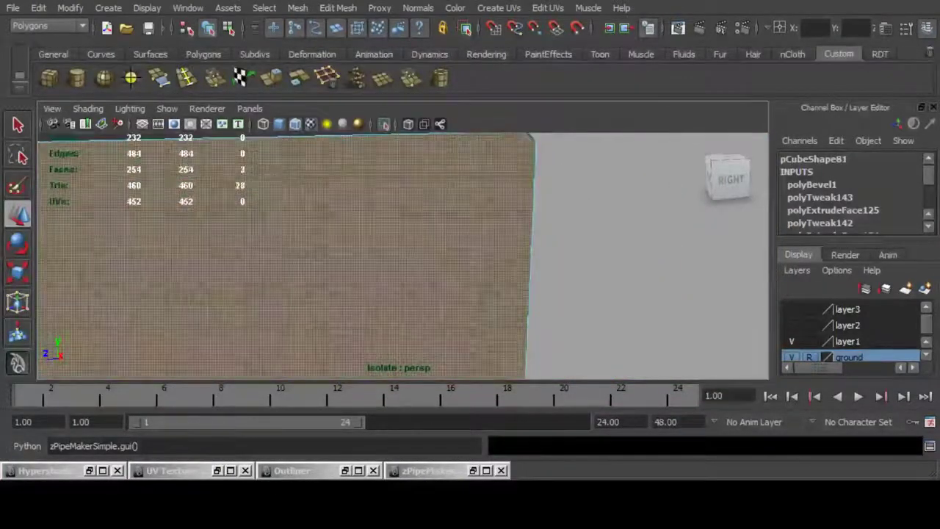
pyautogui.keyDown('alt'); pyautogui.moveTo(353, 323); pyautogui.dragTo(342, 183, button='middle'); pyautogui.keyUp('alt')
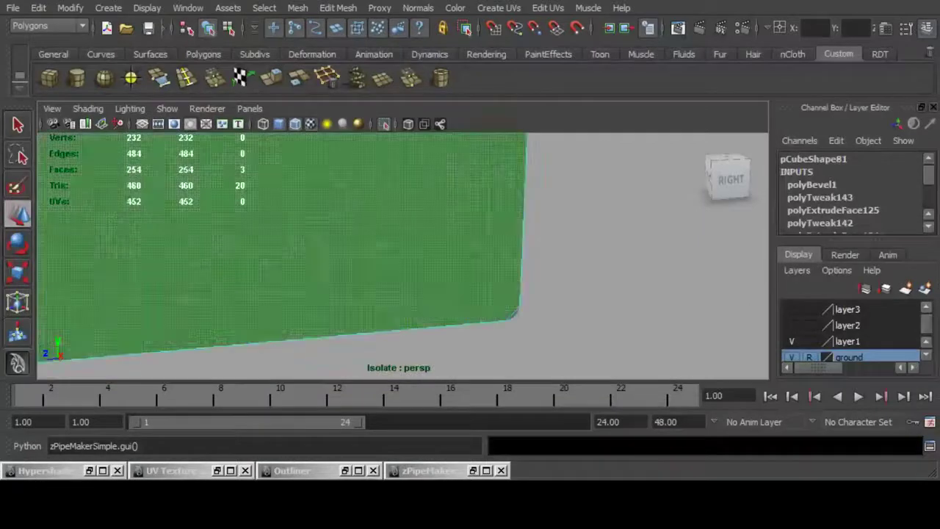
pyautogui.keyDown('shift'); pyautogui.click(513, 315); pyautogui.keyUp('shift')
pyautogui.keyDown('alt'); pyautogui.moveTo(514, 315); pyautogui.dragTo(764, 286, button='middle'); pyautogui.keyUp('alt')
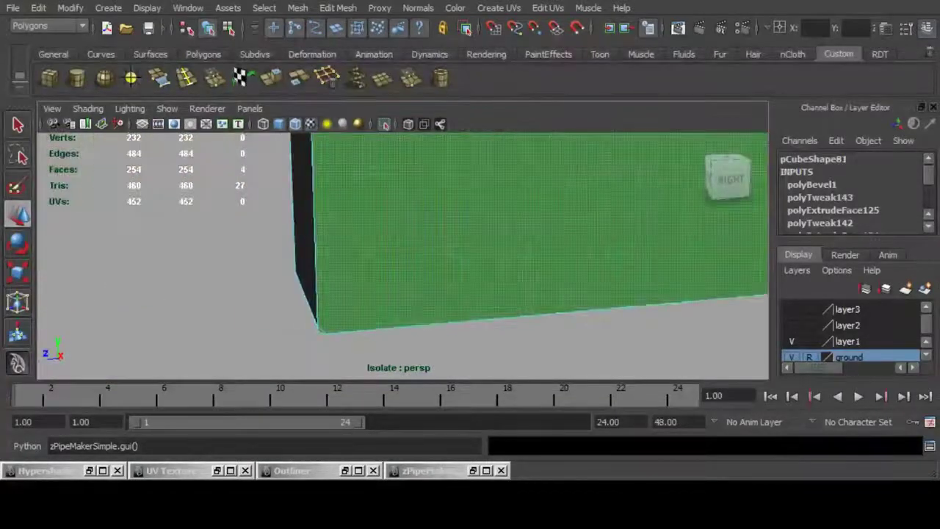
pyautogui.keyDown('shift'); pyautogui.click(322, 330); pyautogui.keyUp('shift')
# Extrude the signal box's selected back faces outward and scale them down to form a tapered rear housing.
pyautogui.hotkey('ctrl', 'e')
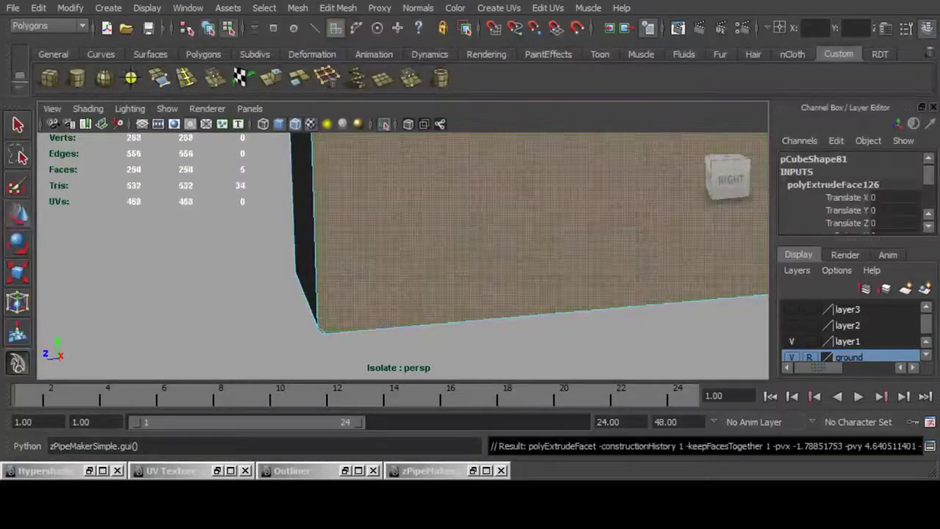
pyautogui.press('w')
pyautogui.keyDown('alt'); pyautogui.moveTo(470, 249); pyautogui.dragTo(352, 250, button='right'); pyautogui.keyUp('alt')
pyautogui.keyDown('alt'); pyautogui.moveTo(411, 242); pyautogui.dragTo(515, 302); pyautogui.keyUp('alt')
pyautogui.moveTo(524, 236)
pyautogui.mouseDown()
pyautogui.moveTo(541, 251)
pyautogui.moveTo(526, 230)
pyautogui.mouseUp()
pyautogui.press('r')
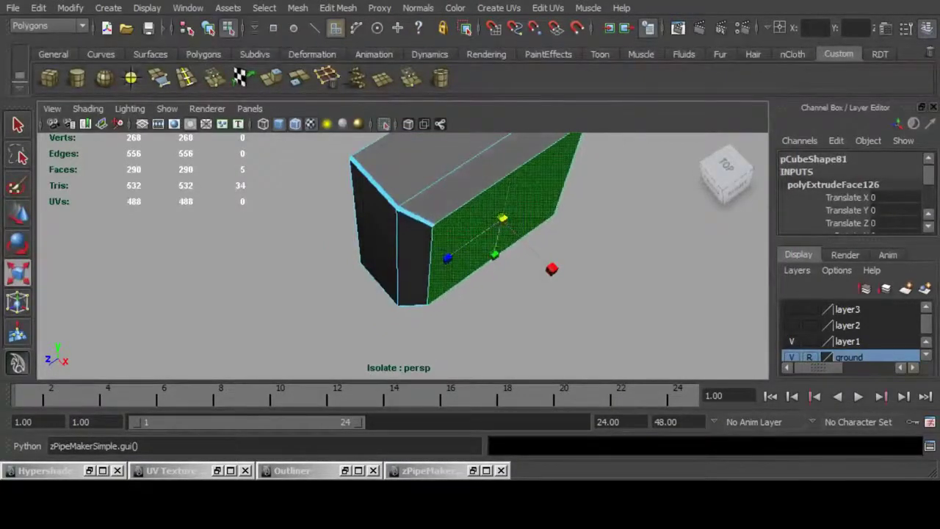
pyautogui.keyDown('alt'); pyautogui.moveTo(526, 230); pyautogui.dragTo(547, 220); pyautogui.keyUp('alt')
pyautogui.keyDown('alt'); pyautogui.moveTo(547, 220); pyautogui.dragTo(498, 260, button='middle'); pyautogui.keyUp('alt')
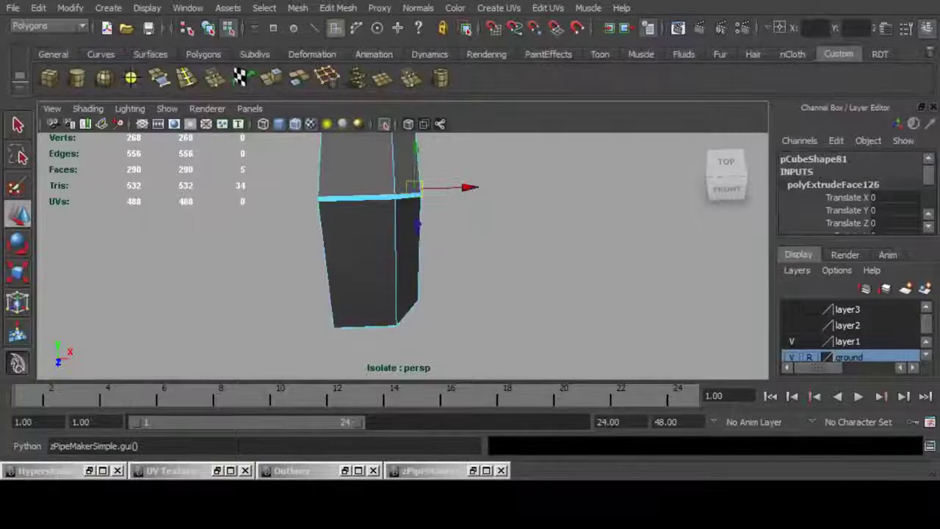
pyautogui.moveTo(469, 188); pyautogui.dragTo(573, 191)
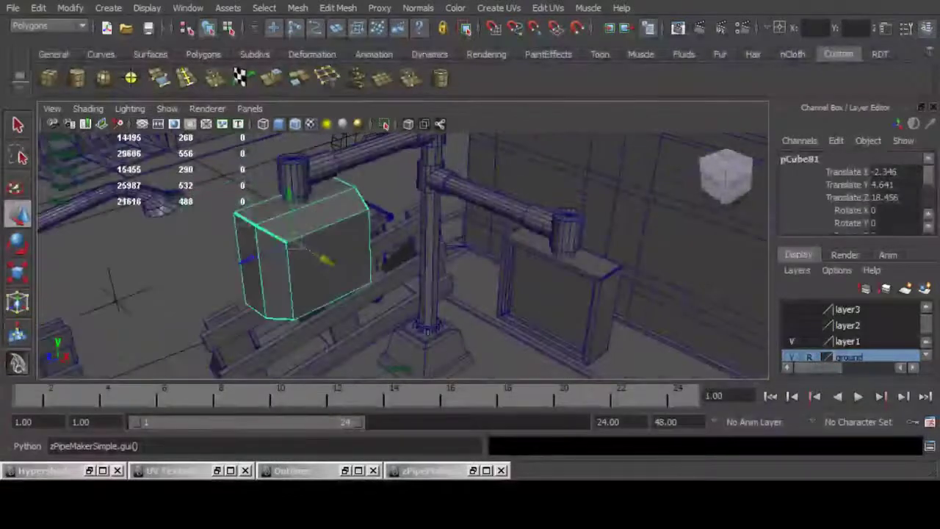
# Duplicate the tapered signal box, rotate the copy 90° around Y and fit it under the lower bracket at about X 1.173, Y 3.636, Z 15.26.
pyautogui.hotkey('ctrl', 'd')
pyautogui.moveTo(327, 260); pyautogui.dragTo(449, 333)
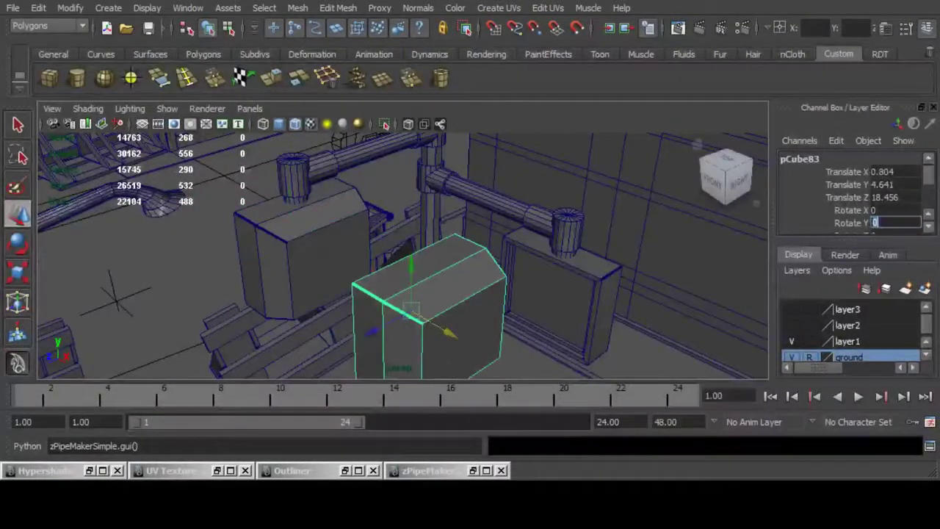
pyautogui.press('Return')
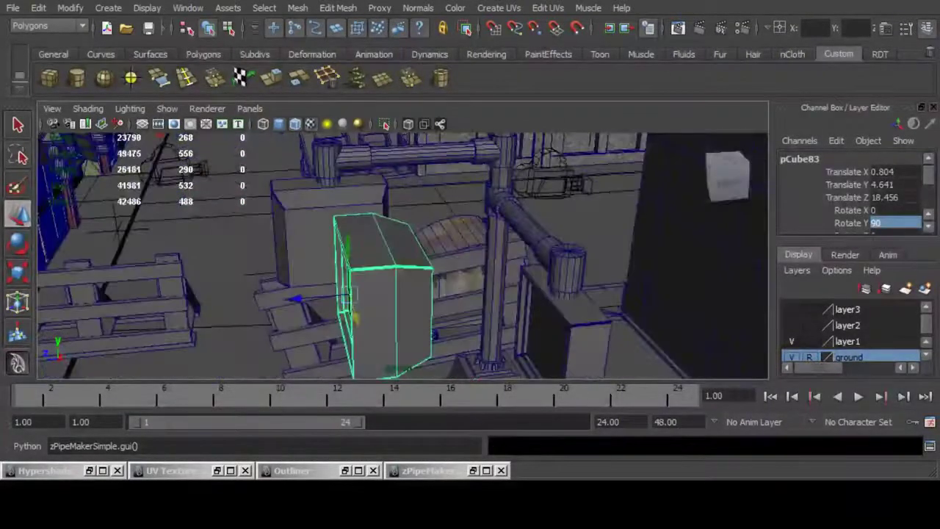
pyautogui.moveTo(362, 293); pyautogui.dragTo(493, 281)
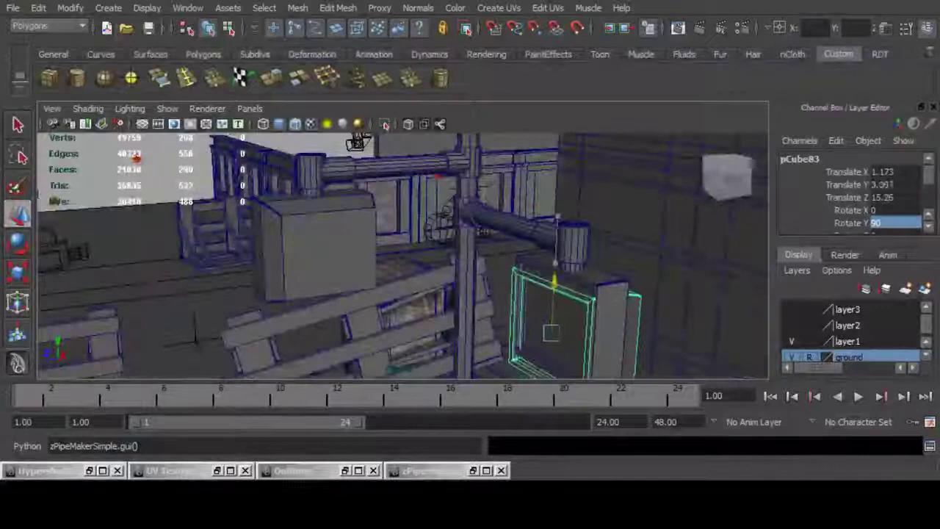
pyautogui.moveTo(555, 282); pyautogui.dragTo(555, 266)
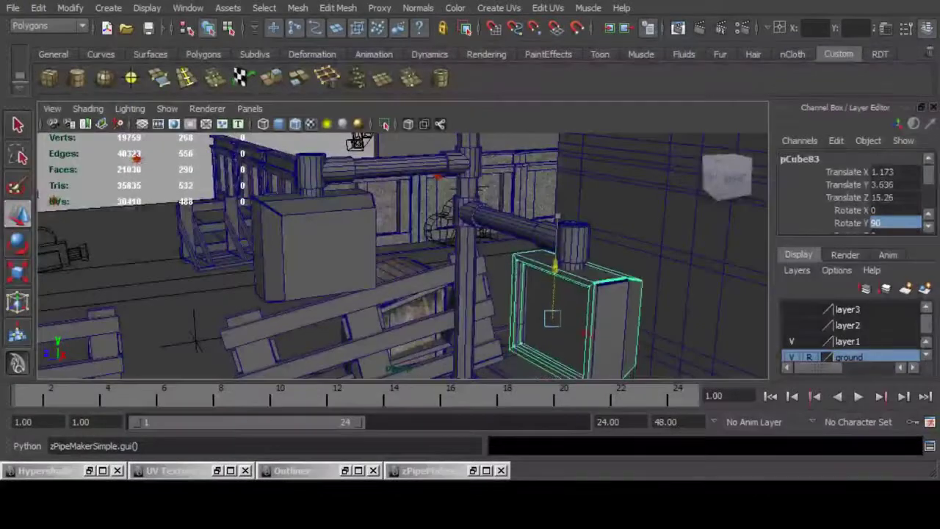
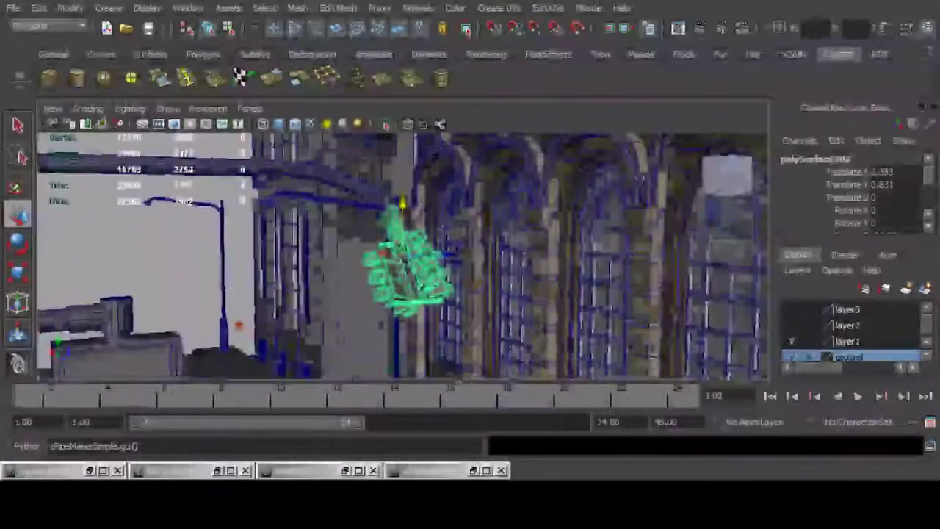
# Try to scale the upper bracket uniformly to about 0.766 and shift it back against the pole.
pyautogui.keyDown('alt'); pyautogui.moveTo(239, 324); pyautogui.dragTo(321, 287); pyautogui.keyUp('alt')
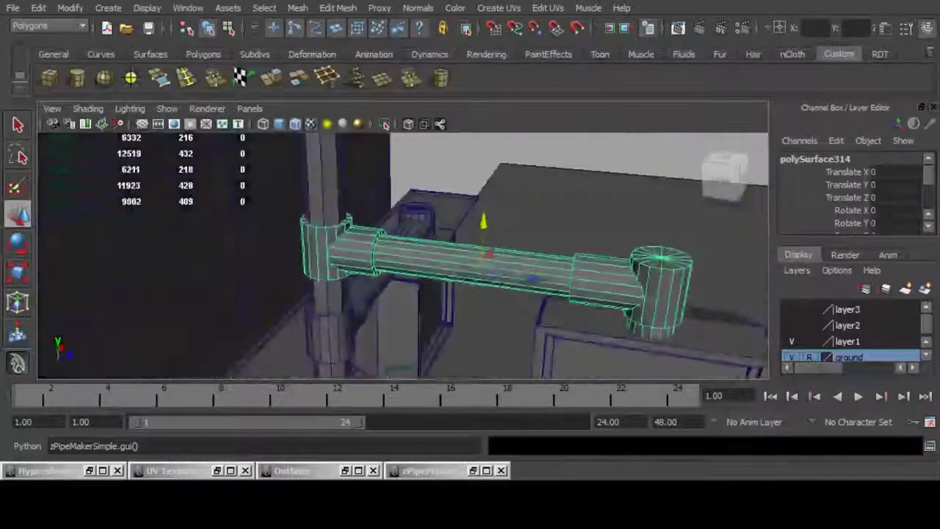
pyautogui.press('r')
pyautogui.moveTo(481, 272); pyautogui.dragTo(459, 272)
pyautogui.press('w')
pyautogui.moveTo(535, 280); pyautogui.dragTo(507, 257)
pyautogui.keyDown('alt'); pyautogui.moveTo(507, 257); pyautogui.dragTo(434, 257, button='right'); pyautogui.keyUp('alt')
pyautogui.keyDown('alt'); pyautogui.moveTo(434, 257); pyautogui.dragTo(425, 275); pyautogui.keyUp('alt')
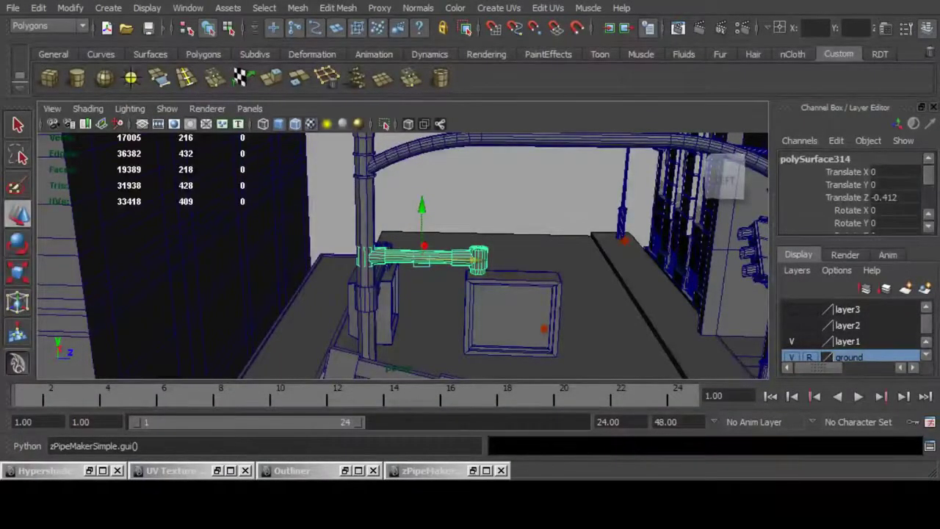
pyautogui.hotkey('ctrl', 'z')
pyautogui.hotkey('ctrl', 'z')
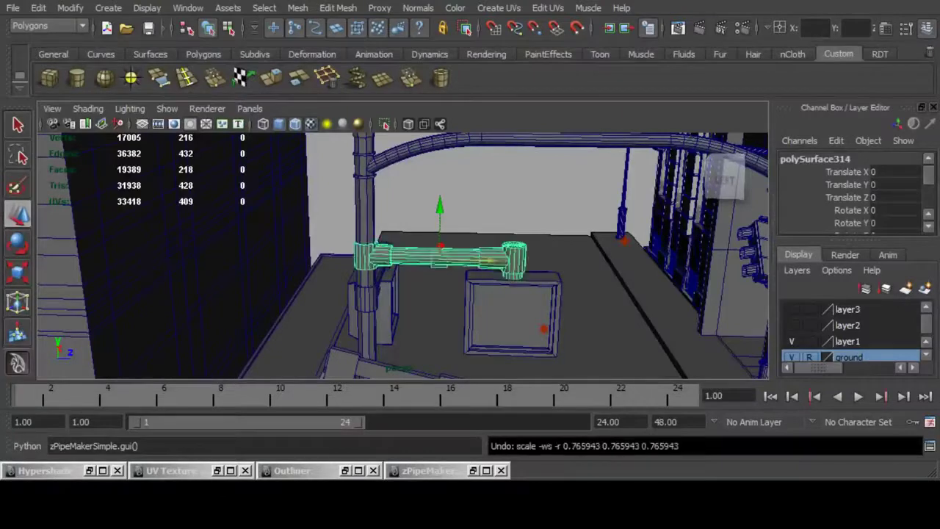
# Union the upper bracket with its signal box and center the combined mesh's pivot.
pyautogui.keyDown('shift'); pyautogui.click(513, 316); pyautogui.keyUp('shift')
pyautogui.keyDown('alt'); pyautogui.moveTo(513, 316); pyautogui.dragTo(472, 299, button='middle'); pyautogui.keyUp('alt')
pyautogui.click(297, 8)
pyautogui.moveTo(322, 78)
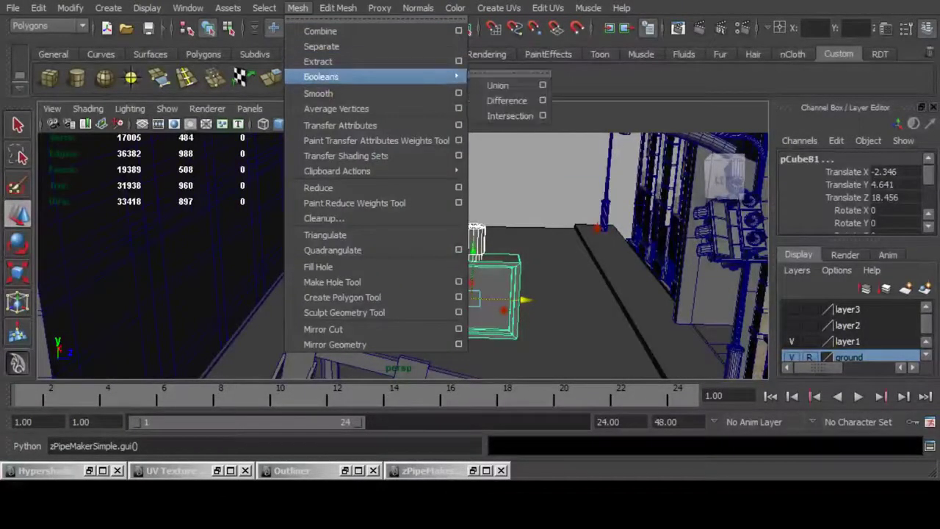
pyautogui.click(499, 86)
pyautogui.click(70, 9)
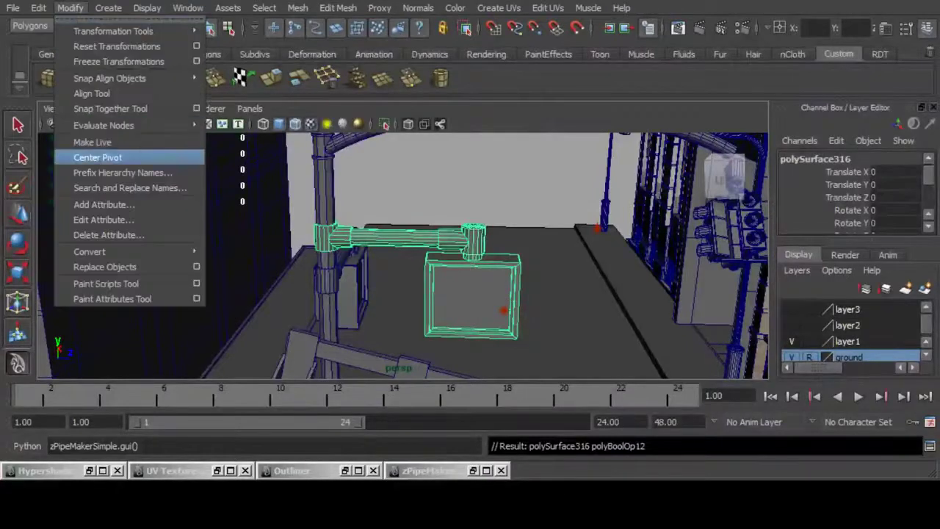
pyautogui.click(99, 157)
# Shorten the upper bracket arm by moving the vertices of its end fitting and signal box toward the pole.
pyautogui.keyDown('alt'); pyautogui.moveTo(412, 242); pyautogui.dragTo(567, 377); pyautogui.keyUp('alt')
pyautogui.press('F9')
pyautogui.keyDown('alt'); pyautogui.moveTo(474, 246); pyautogui.dragTo(473, 213); pyautogui.keyUp('alt')
pyautogui.press('w')
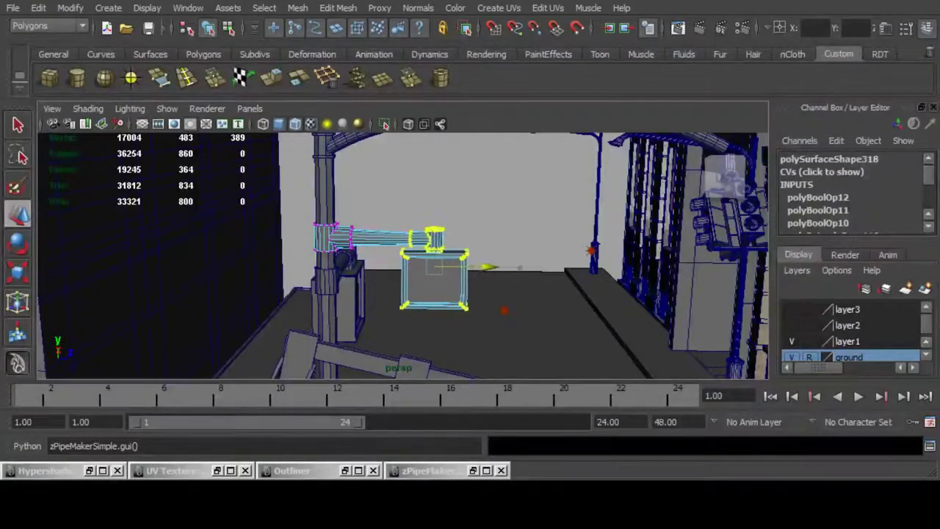
# Widen the vertex ring at the outer end of the upper bracket arm to correct the pipe's taper.
pyautogui.press('f')
pyautogui.keyDown('alt'); pyautogui.moveTo(474, 267); pyautogui.dragTo(565, 309, button='middle'); pyautogui.keyUp('alt')
pyautogui.moveTo(406, 178); pyautogui.dragTo(504, 294)
pyautogui.press('r')
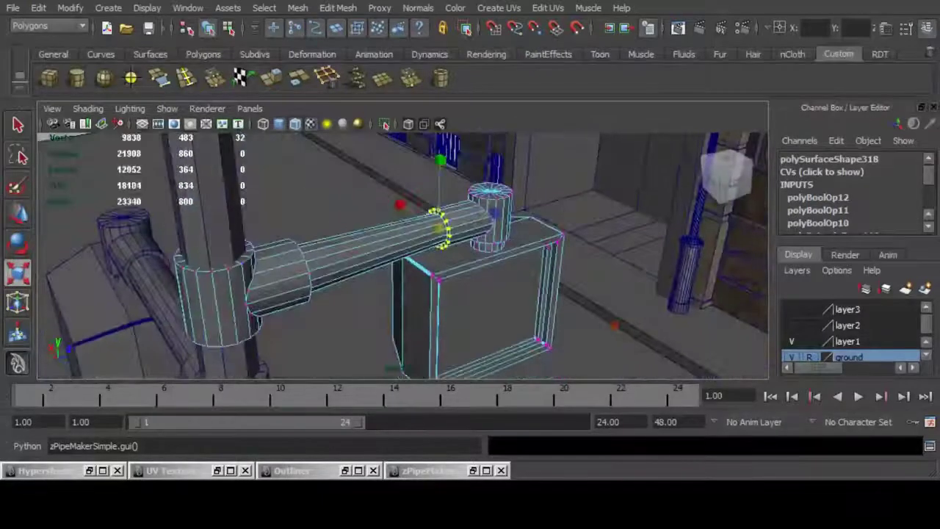
pyautogui.moveTo(402, 205); pyautogui.dragTo(324, 143)
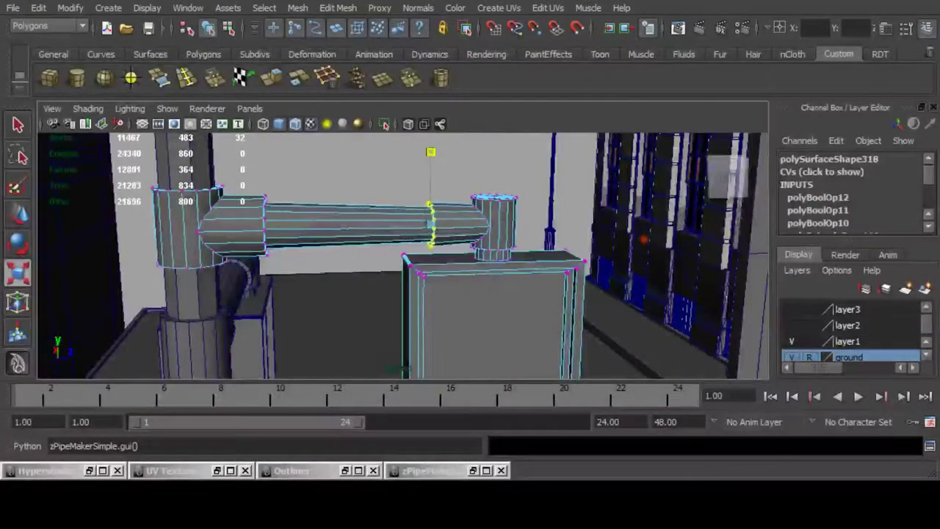
pyautogui.keyDown('alt'); pyautogui.moveTo(431, 152); pyautogui.dragTo(499, 213); pyautogui.keyUp('alt')
pyautogui.moveTo(399, 199); pyautogui.dragTo(341, 141)
pyautogui.press('w')
pyautogui.keyDown('alt'); pyautogui.moveTo(411, 191); pyautogui.dragTo(420, 192); pyautogui.keyUp('alt')
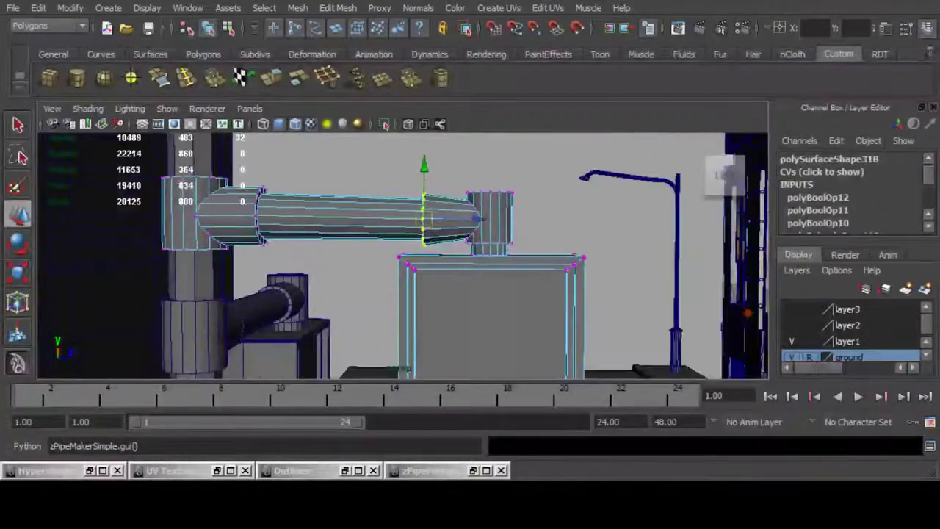
# Raise the upper assembly's outer arm end, fitting and signal box vertices slightly, and return to object mode with nothing selected.
pyautogui.scroll(-3, 421, 220)
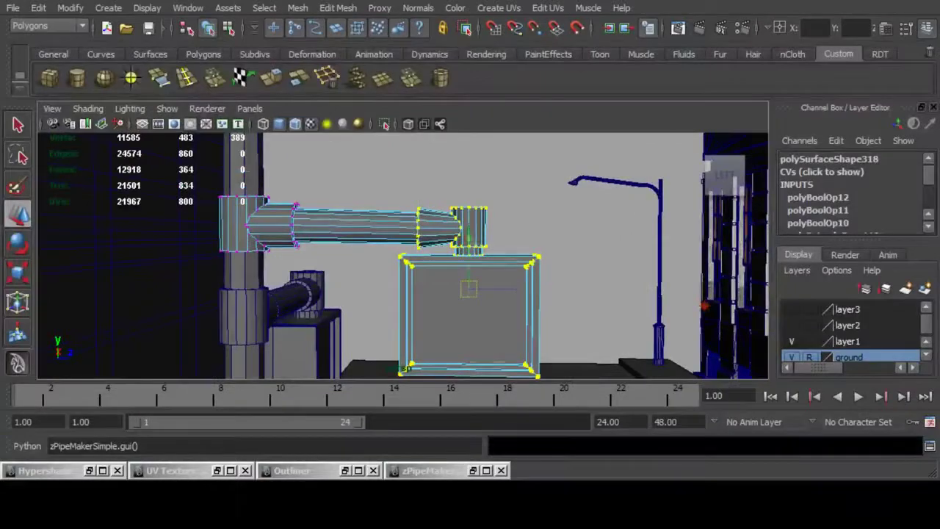
pyautogui.moveTo(469, 236); pyautogui.dragTo(468, 232)
pyautogui.keyDown('alt'); pyautogui.moveTo(705, 306); pyautogui.dragTo(602, 302); pyautogui.keyUp('alt')
pyautogui.press('F11')
pyautogui.press('F8')
pyautogui.click(603, 365)
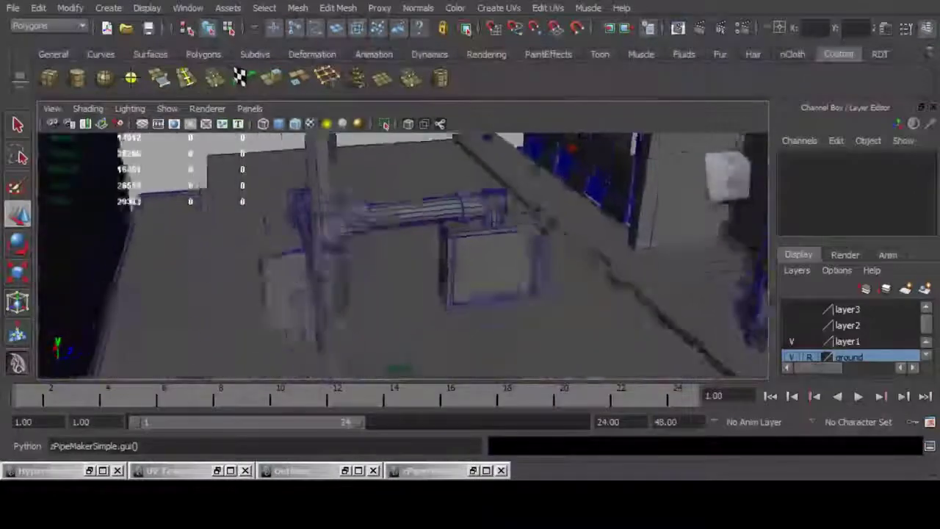
# Replace the lower signal with a copy of the combined assembly, rotated 90° around Y and fitted to the pole at about X 1.815, Z -2.435.
pyautogui.keyDown('alt'); pyautogui.moveTo(602, 301); pyautogui.dragTo(522, 275, button='right'); pyautogui.keyUp('alt')
pyautogui.keyDown('alt'); pyautogui.moveTo(522, 274); pyautogui.dragTo(528, 147, button='middle'); pyautogui.keyUp('alt')
pyautogui.keyDown('alt'); pyautogui.moveTo(470, 272); pyautogui.dragTo(415, 210); pyautogui.keyUp('alt')
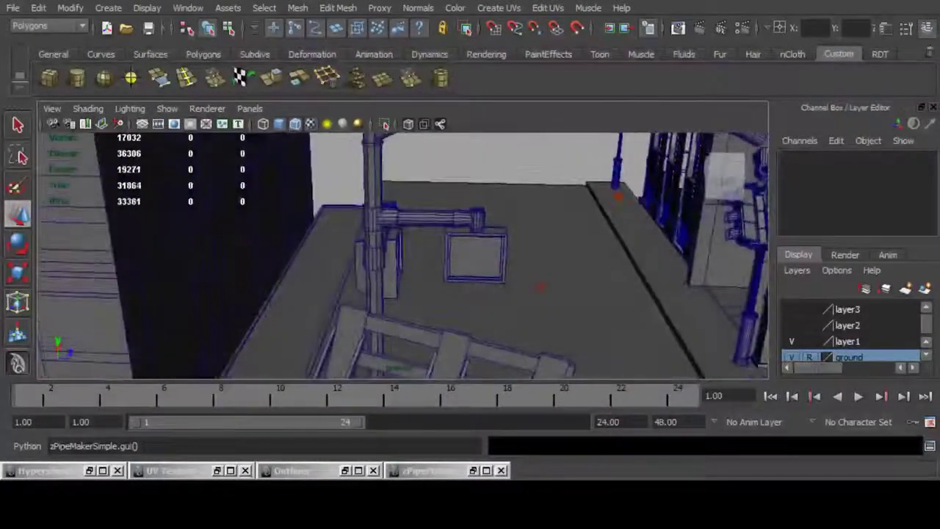
pyautogui.click(392, 275)
pyautogui.keyDown('alt'); pyautogui.moveTo(541, 286); pyautogui.dragTo(534, 306); pyautogui.keyUp('alt')
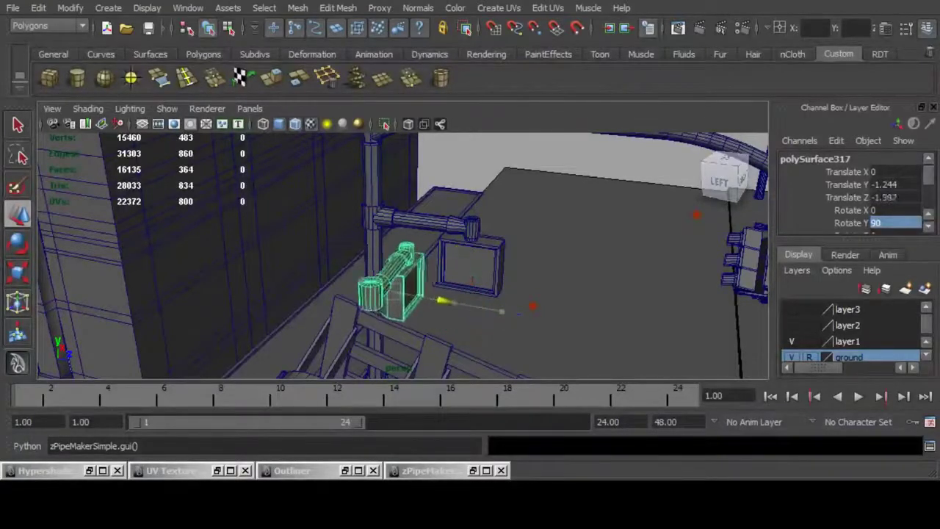
pyautogui.keyDown('alt'); pyautogui.moveTo(309, 257); pyautogui.dragTo(599, 301); pyautogui.keyUp('alt')
pyautogui.moveTo(462, 306); pyautogui.dragTo(488, 337)
pyautogui.moveTo(428, 340); pyautogui.dragTo(555, 336)
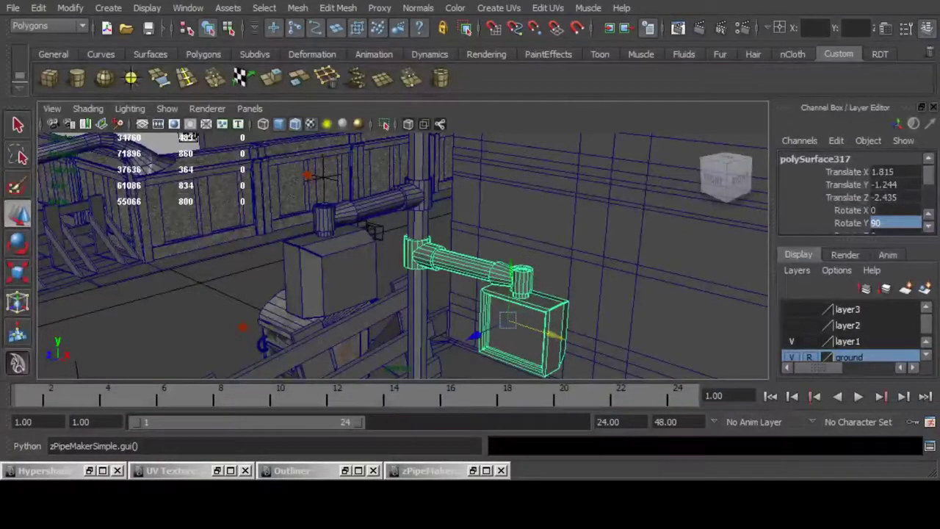
pyautogui.moveTo(510, 267); pyautogui.dragTo(511, 256)
# Rotate the upper signal assembly 180° around Y and refit its collar around the pole at about X -0.651, Z -4.272.
pyautogui.click(344, 269)
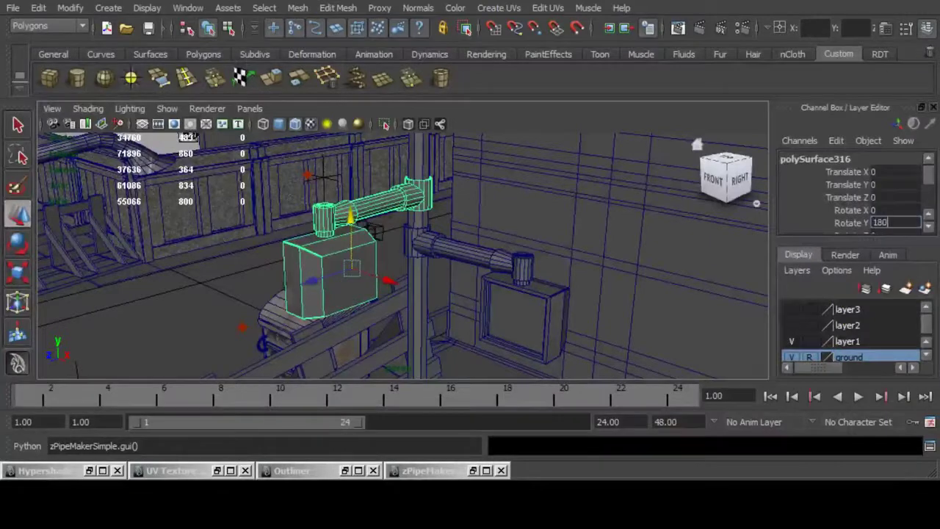
pyautogui.press('Return')
pyautogui.keyDown('alt'); pyautogui.moveTo(470, 272); pyautogui.dragTo(352, 283); pyautogui.keyUp('alt')
pyautogui.moveTo(282, 258); pyautogui.dragTo(494, 248)
pyautogui.keyDown('alt'); pyautogui.moveTo(494, 253); pyautogui.dragTo(514, 323); pyautogui.keyUp('alt')
pyautogui.moveTo(556, 260); pyautogui.dragTo(493, 232)
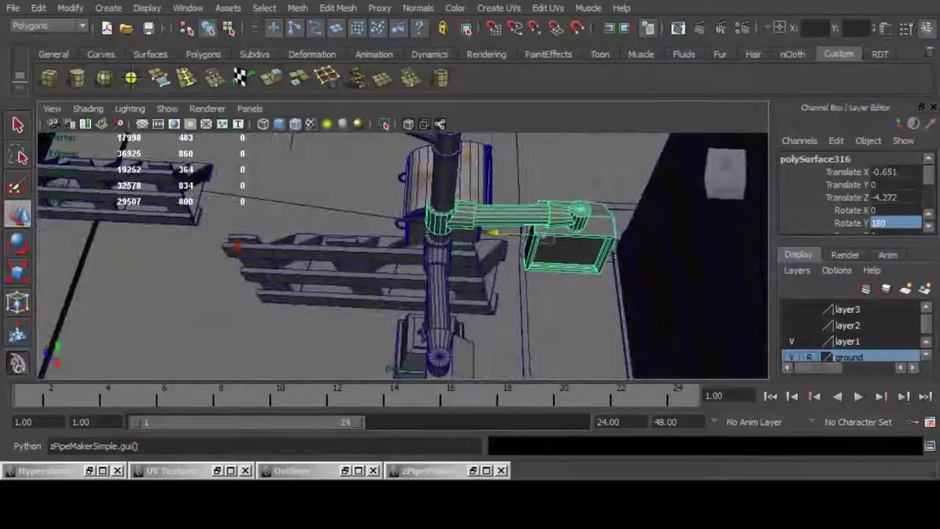
# Select the long curved pipe arm of the traffic light pole and isolate it in the view.
pyautogui.keyDown('alt'); pyautogui.moveTo(470, 323); pyautogui.dragTo(691, 345); pyautogui.keyUp('alt')
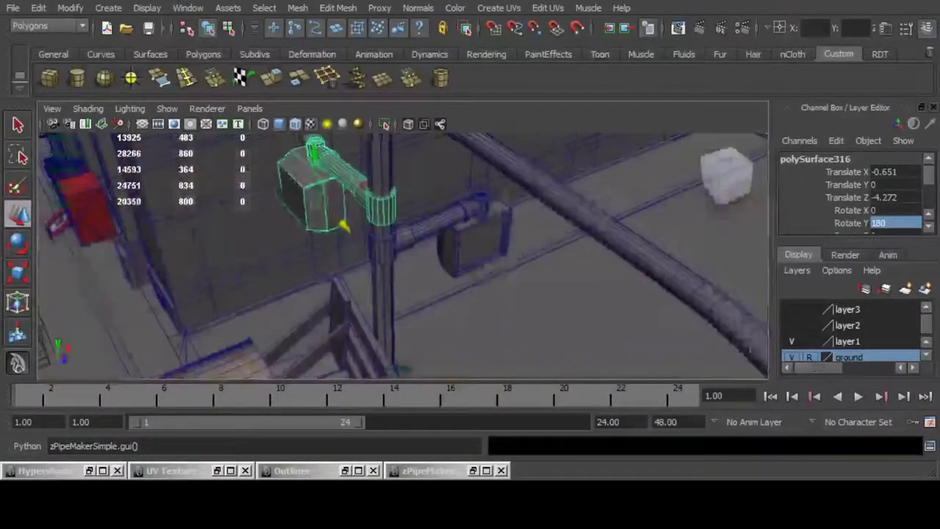
pyautogui.keyDown('alt'); pyautogui.moveTo(470, 279); pyautogui.dragTo(367, 279, button='right'); pyautogui.keyUp('alt')
pyautogui.keyDown('alt'); pyautogui.moveTo(368, 279); pyautogui.dragTo(471, 250); pyautogui.keyUp('alt')
pyautogui.keyDown('alt'); pyautogui.moveTo(544, 235); pyautogui.dragTo(441, 257, button='middle'); pyautogui.keyUp('alt')
pyautogui.click(507, 252)
pyautogui.keyDown('alt'); pyautogui.moveTo(507, 252); pyautogui.dragTo(624, 250); pyautogui.keyUp('alt')
pyautogui.moveTo(361, 244); pyautogui.dragTo(500, 256)
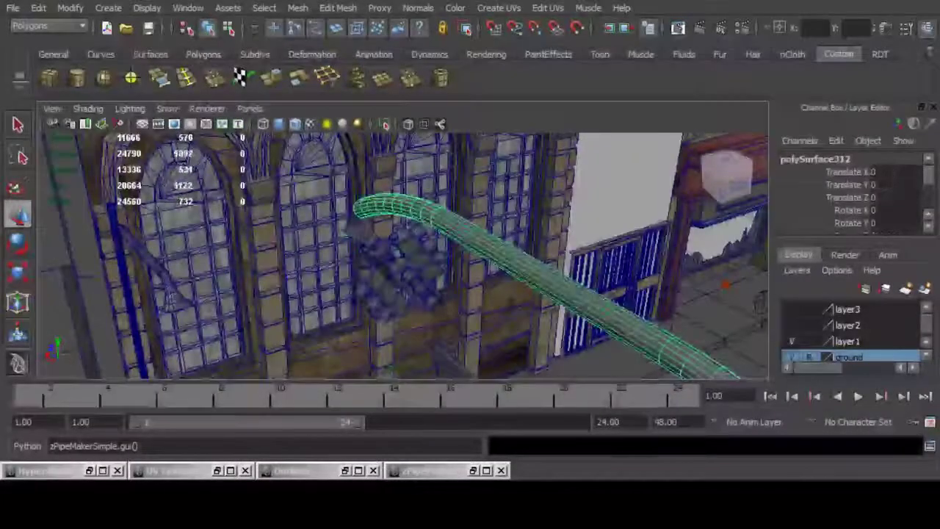
pyautogui.hotkey('ctrl', '1')
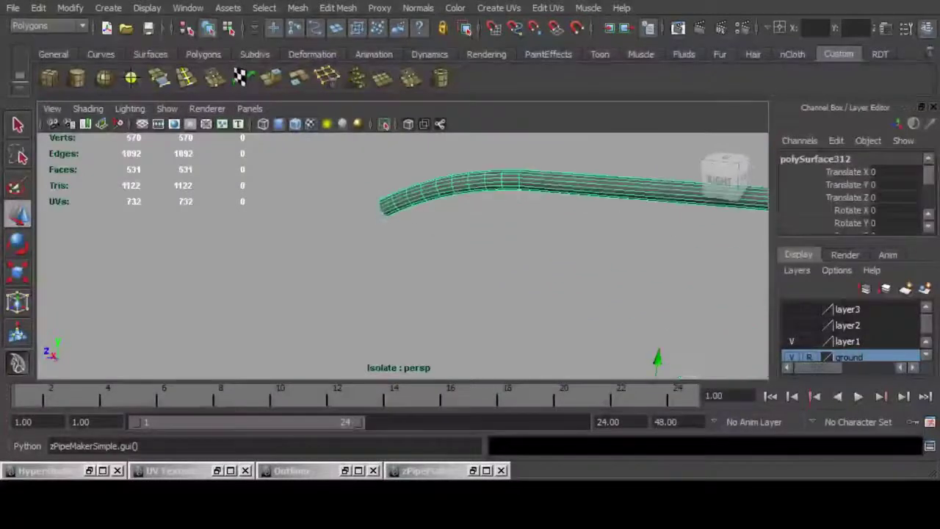
# Close the open end of the curved arm with Fill Hole, and return to object mode with the full scene shown.
pyautogui.press('F10')
pyautogui.click(385, 203)
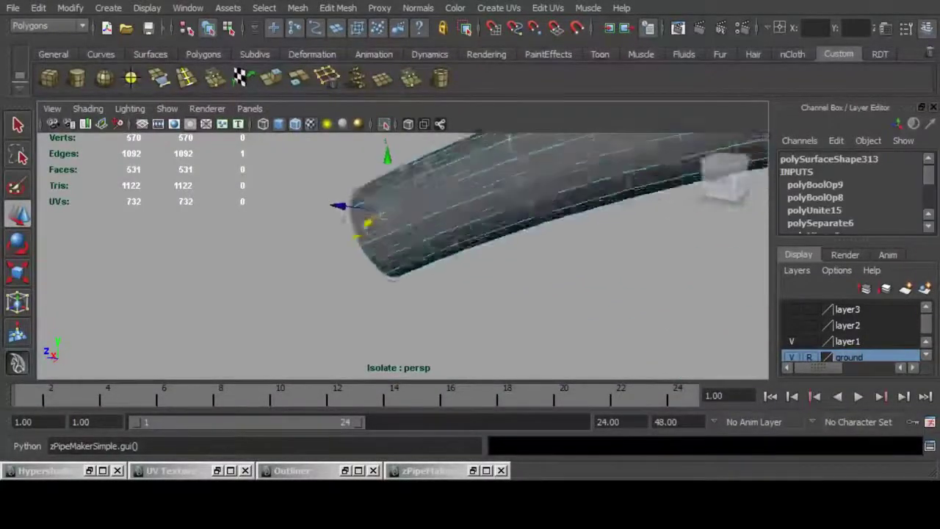
pyautogui.keyDown('alt'); pyautogui.moveTo(440, 238); pyautogui.dragTo(521, 219); pyautogui.keyUp('alt')
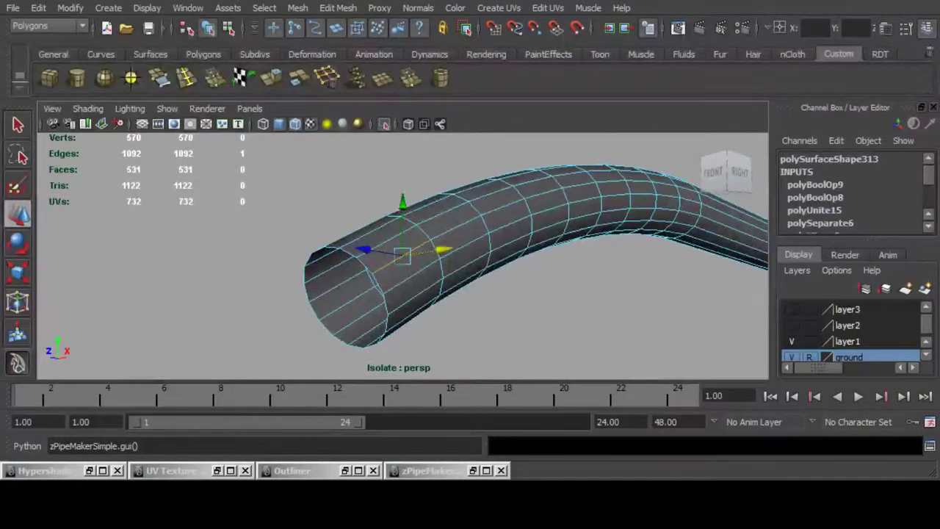
pyautogui.doubleClick(367, 265)
pyautogui.click(297, 8)
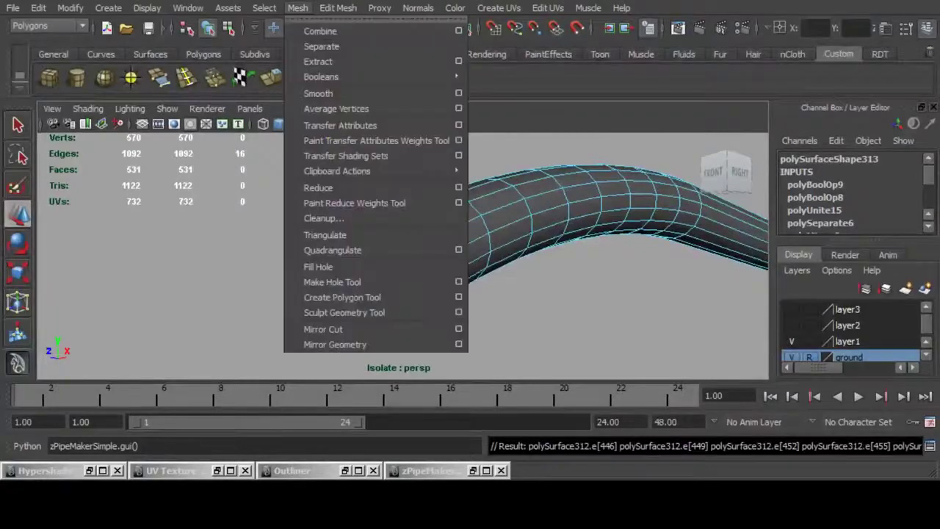
pyautogui.click(319, 267)
pyautogui.keyDown('alt'); pyautogui.moveTo(367, 268); pyautogui.dragTo(581, 268); pyautogui.keyUp('alt')
pyautogui.press('F8')
pyautogui.press('F8')
pyautogui.click(384, 124)
pyautogui.click(324, 283)
pyautogui.press('w')
# Combine the curved arm, pole, both pedestrian signal assemblies and the base into one mesh, and center its pivot.
pyautogui.keyDown('alt'); pyautogui.moveTo(412, 268); pyautogui.dragTo(529, 268); pyautogui.keyUp('alt')
pyautogui.keyDown('alt'); pyautogui.moveTo(529, 268); pyautogui.dragTo(411, 268, button='right'); pyautogui.keyUp('alt')
pyautogui.keyDown('alt'); pyautogui.moveTo(470, 268); pyautogui.dragTo(397, 301); pyautogui.keyUp('alt')
pyautogui.press('q')
pyautogui.click(294, 194)
pyautogui.keyDown('shift'); pyautogui.click(215, 257); pyautogui.keyUp('shift')
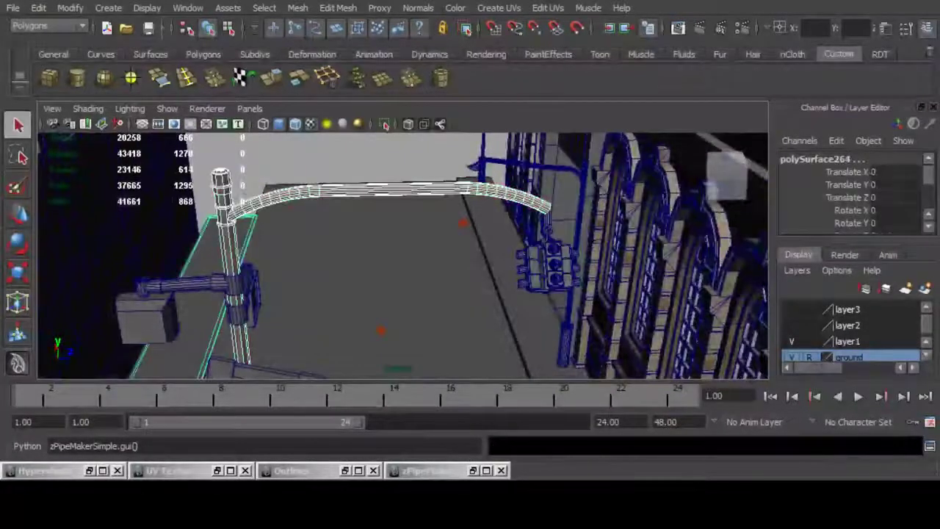
pyautogui.keyDown('shift'); pyautogui.click(214, 257); pyautogui.keyUp('shift')
pyautogui.keyDown('shift'); pyautogui.click(187, 285); pyautogui.keyUp('shift')
pyautogui.keyDown('shift'); pyautogui.click(252, 294); pyautogui.keyUp('shift')
pyautogui.keyDown('alt'); pyautogui.moveTo(254, 294); pyautogui.dragTo(400, 229, button='middle'); pyautogui.keyUp('alt')
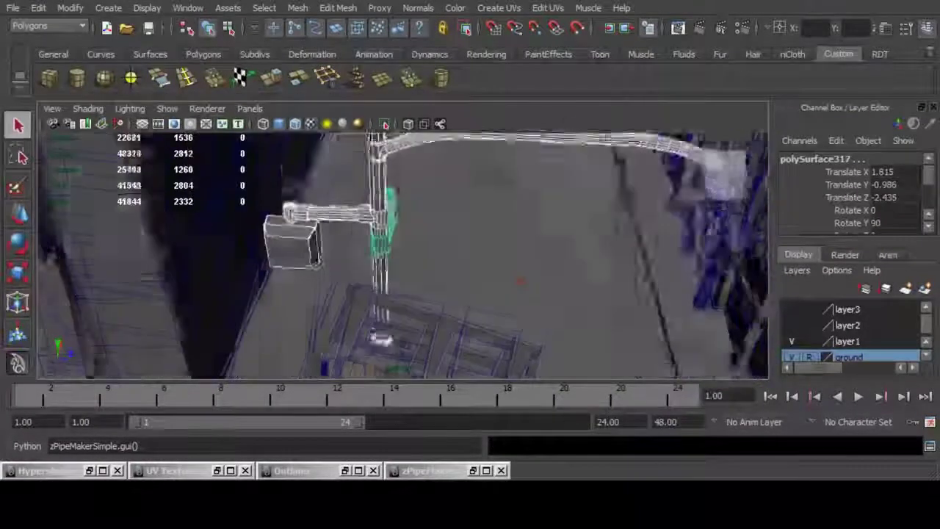
pyautogui.keyDown('alt'); pyautogui.moveTo(401, 229); pyautogui.dragTo(294, 301); pyautogui.keyUp('alt')
pyautogui.keyDown('alt'); pyautogui.moveTo(294, 301); pyautogui.dragTo(412, 302, button='right'); pyautogui.keyUp('alt')
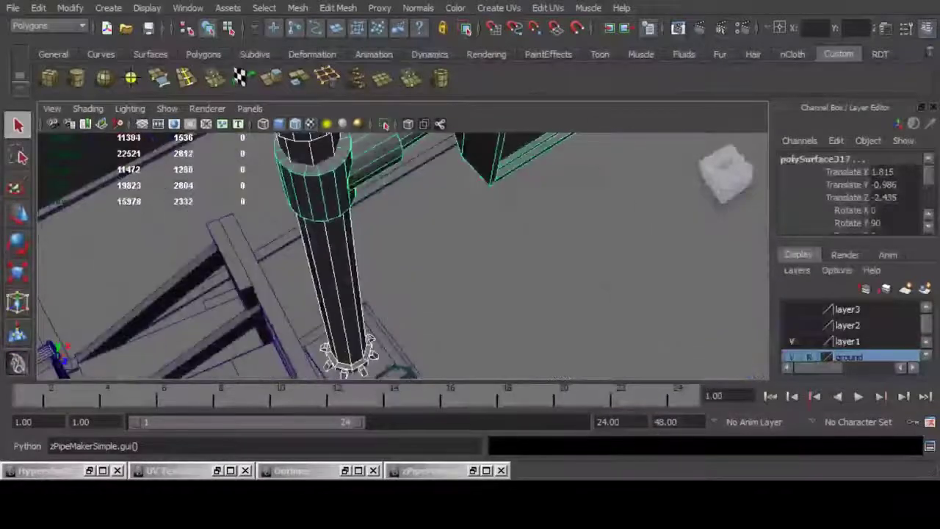
pyautogui.keyDown('shift'); pyautogui.click(385, 344); pyautogui.keyUp('shift')
pyautogui.click(298, 8)
pyautogui.click(318, 32)
pyautogui.click(71, 8)
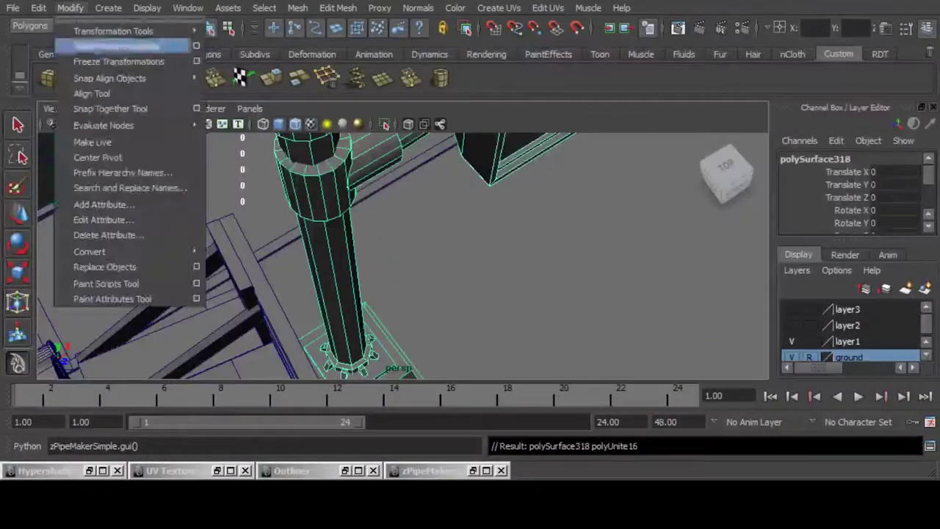
pyautogui.click(98, 157)
# Tilt the combined traffic light pole to about 12.272° around X.
pyautogui.press('f')
pyautogui.keyDown('alt'); pyautogui.moveTo(400, 258); pyautogui.dragTo(485, 220); pyautogui.keyUp('alt')
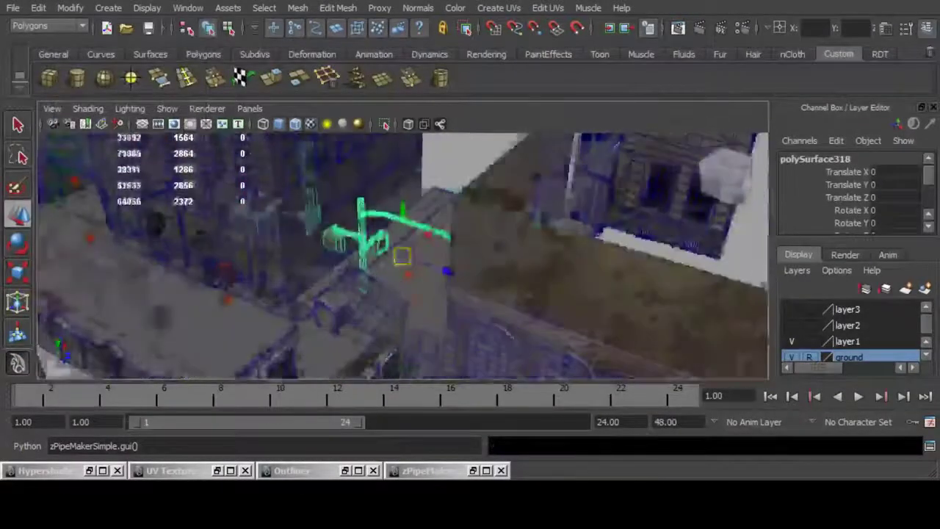
pyautogui.keyDown('alt'); pyautogui.moveTo(400, 257); pyautogui.dragTo(514, 257, button='right'); pyautogui.keyUp('alt')
pyautogui.keyDown('alt'); pyautogui.moveTo(439, 294); pyautogui.dragTo(433, 238, button='middle'); pyautogui.keyUp('alt')
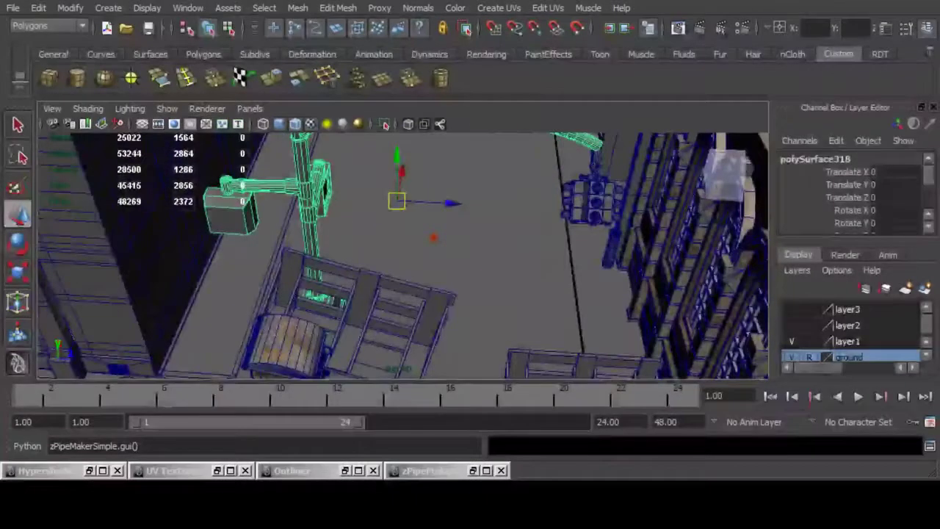
pyautogui.keyDown('alt'); pyautogui.moveTo(411, 258); pyautogui.dragTo(441, 220); pyautogui.keyUp('alt')
pyautogui.keyDown('alt'); pyautogui.moveTo(441, 250); pyautogui.dragTo(367, 250, button='right'); pyautogui.keyUp('alt')
pyautogui.press('e')
pyautogui.moveTo(423, 162); pyautogui.dragTo(434, 167)
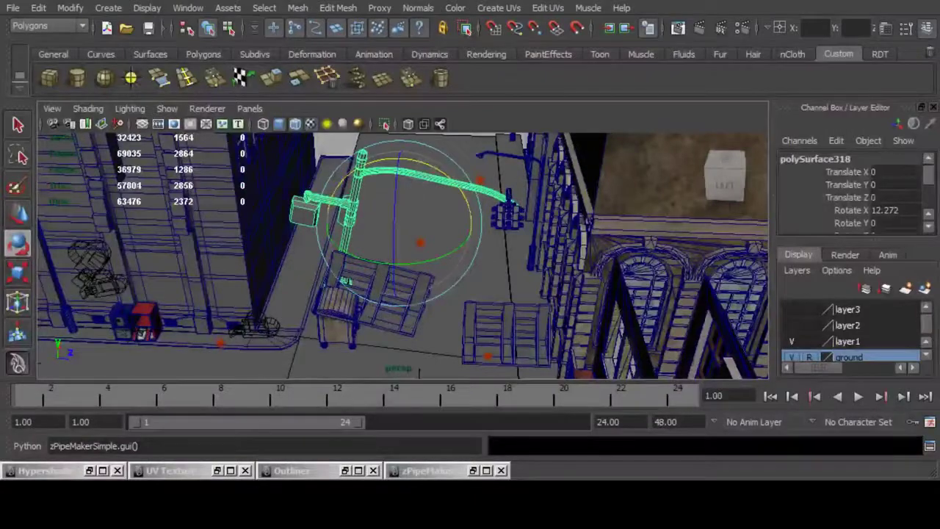
# Lower the tilted pole assembly to about Translate Y -0.526.
pyautogui.press('w')
pyautogui.keyDown('alt'); pyautogui.moveTo(382, 250); pyautogui.dragTo(470, 253, button='right'); pyautogui.keyUp('alt')
pyautogui.keyDown('alt'); pyautogui.moveTo(401, 294); pyautogui.dragTo(470, 191, button='middle'); pyautogui.keyUp('alt')
pyautogui.keyDown('alt'); pyautogui.moveTo(456, 294); pyautogui.dragTo(433, 197); pyautogui.keyUp('alt')
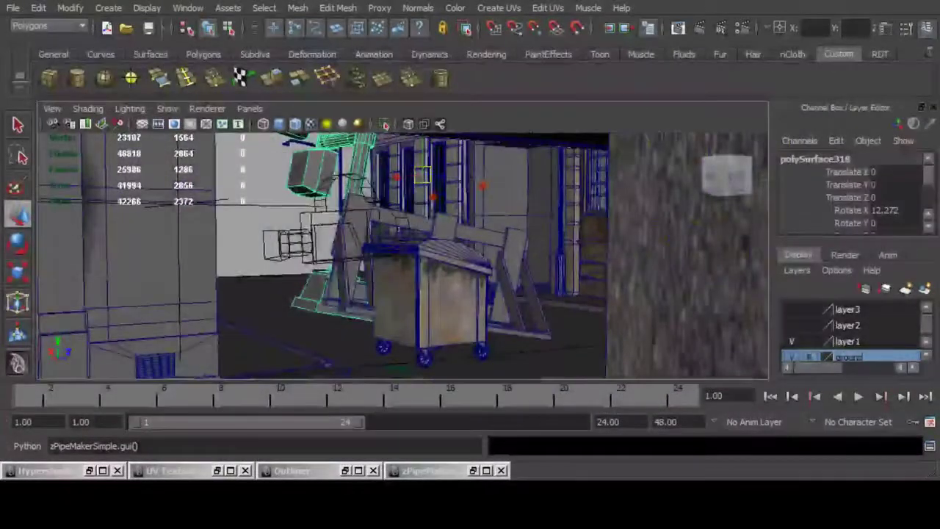
pyautogui.moveTo(422, 147); pyautogui.dragTo(422, 165)
# Try raising the vertices of the pole's top and the whole long curved arm together.
pyautogui.keyDown('alt'); pyautogui.moveTo(422, 146); pyautogui.dragTo(405, 231, button='middle'); pyautogui.keyUp('alt')
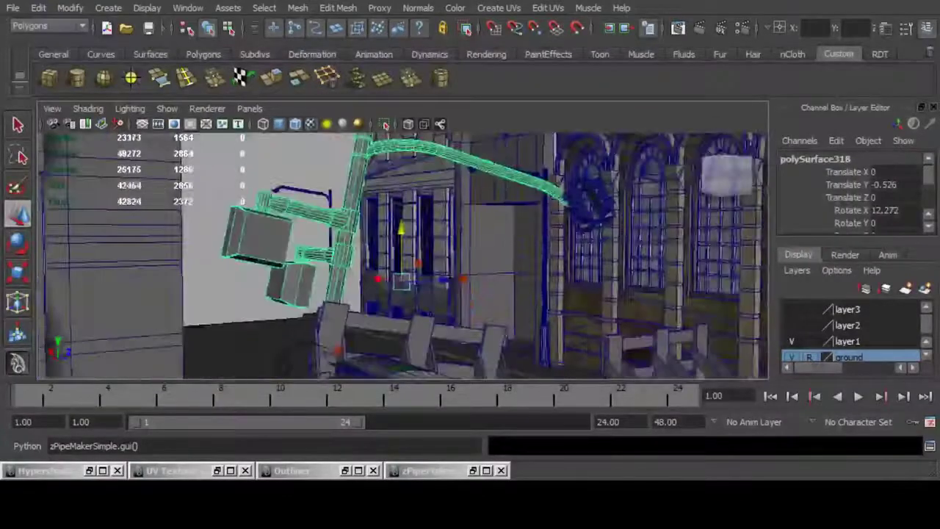
pyautogui.keyDown('alt'); pyautogui.moveTo(404, 231); pyautogui.dragTo(415, 264); pyautogui.keyUp('alt')
pyautogui.keyDown('alt'); pyautogui.moveTo(415, 265); pyautogui.dragTo(308, 275, button='middle'); pyautogui.keyUp('alt')
pyautogui.keyDown('alt'); pyautogui.moveTo(309, 274); pyautogui.dragTo(281, 261); pyautogui.keyUp('alt')
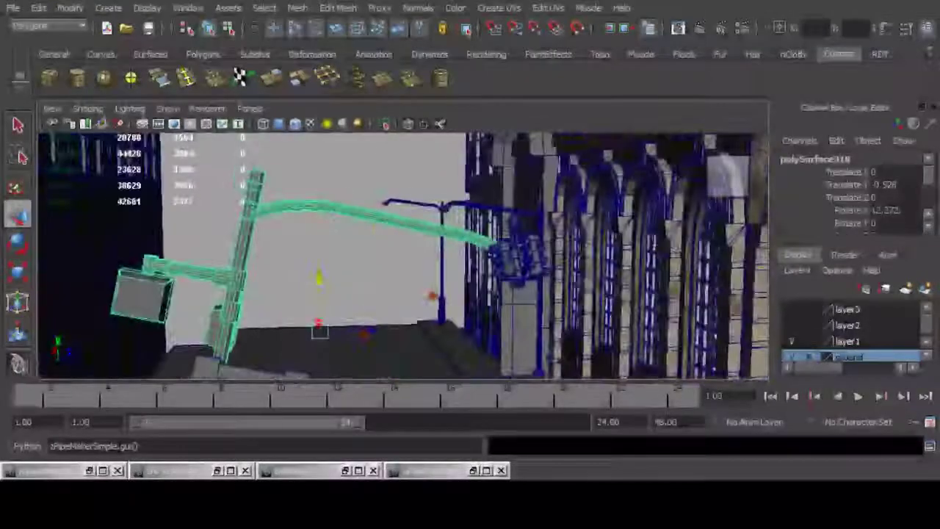
pyautogui.moveTo(281, 260); pyautogui.dragTo(228, 261, button='right')
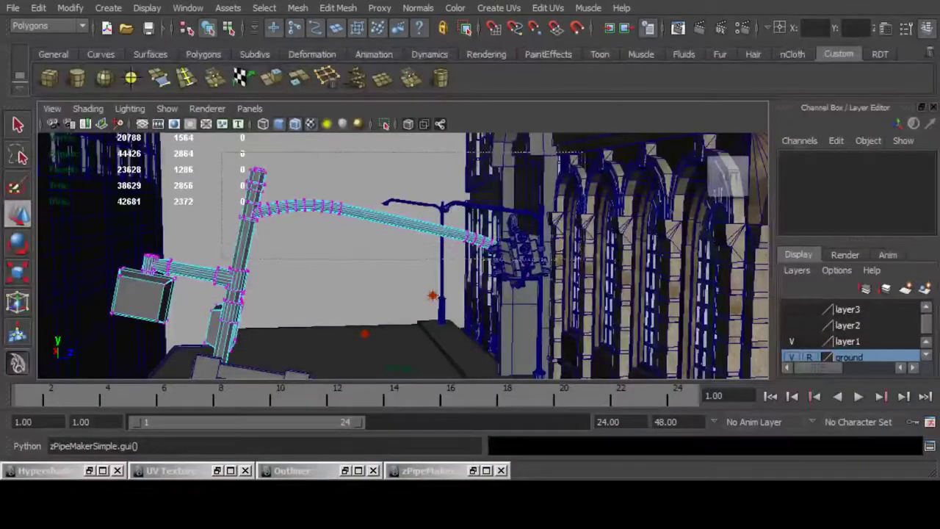
pyautogui.moveTo(582, 259); pyautogui.dragTo(581, 290)
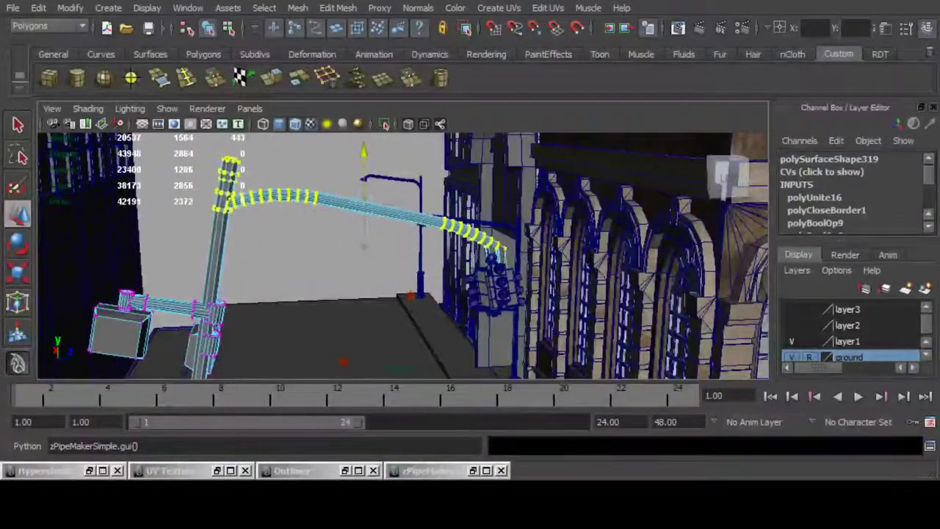
pyautogui.hotkey('ctrl', 'z')
# Raise the vertices of the pole's top and the arm's inner bend in wireframe display.
pyautogui.press('4')
pyautogui.keyDown('alt'); pyautogui.moveTo(558, 290); pyautogui.dragTo(594, 269); pyautogui.keyUp('alt')
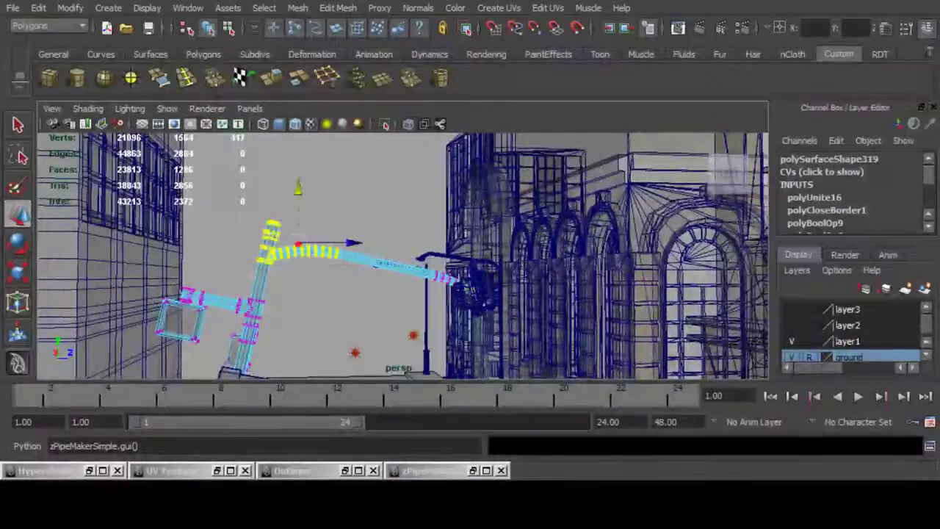
pyautogui.moveTo(377, 210); pyautogui.dragTo(377, 188)
pyautogui.click(409, 124)
pyautogui.keyDown('alt'); pyautogui.moveTo(472, 271); pyautogui.dragTo(432, 331); pyautogui.keyUp('alt')
pyautogui.moveTo(316, 177); pyautogui.dragTo(315, 169)
# Shift the vertices of the arm's outer bend slightly to line up with the hanging traffic light.
pyautogui.keyDown('alt'); pyautogui.moveTo(367, 294); pyautogui.dragTo(525, 297); pyautogui.keyUp('alt')
pyautogui.keyDown('alt'); pyautogui.moveTo(470, 257); pyautogui.dragTo(441, 316); pyautogui.keyUp('alt')
pyautogui.moveTo(528, 235); pyautogui.dragTo(520, 235)
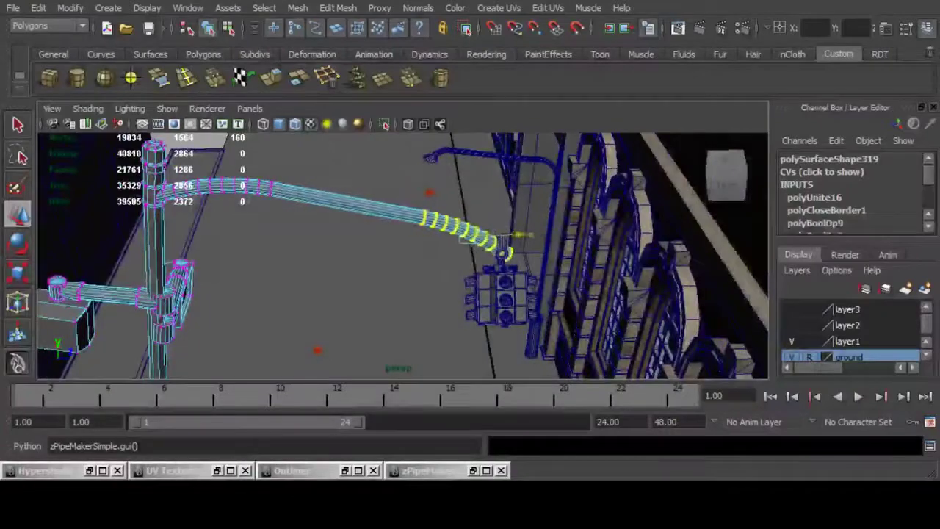
# Move the hanging traffic light to about Translate X 2.552 to meet the arm's end, and deselect it.
pyautogui.keyDown('alt'); pyautogui.moveTo(440, 316); pyautogui.dragTo(466, 242); pyautogui.keyUp('alt')
pyautogui.scroll(-4, 412, 316)
pyautogui.scroll(4, 466, 243)
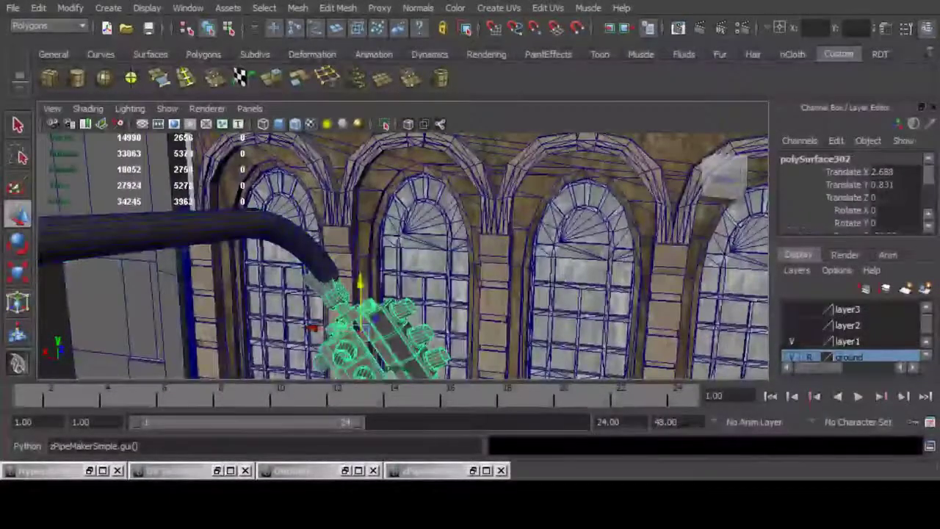
pyautogui.moveTo(313, 329); pyautogui.dragTo(324, 329)
pyautogui.keyDown('alt'); pyautogui.moveTo(470, 323); pyautogui.dragTo(345, 334); pyautogui.keyUp('alt')
pyautogui.scroll(-4, 327, 346)
pyautogui.scroll(-3, 368, 294)
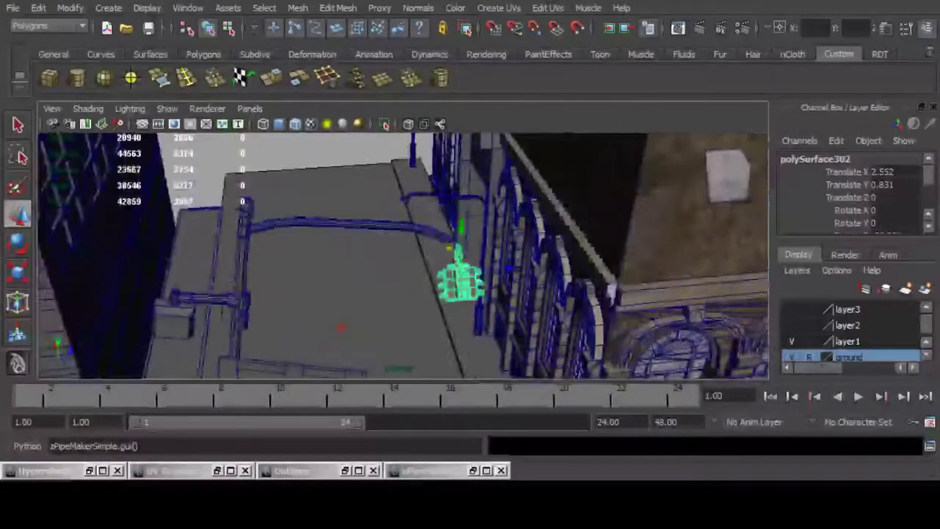
pyautogui.click(352, 294)
# Save the Post_office_road.mb scene and hide layer1.
pyautogui.scroll(-4, 353, 294)
pyautogui.keyDown('alt'); pyautogui.moveTo(353, 294); pyautogui.dragTo(389, 294); pyautogui.keyUp('alt')
pyautogui.scroll(5, 382, 258)
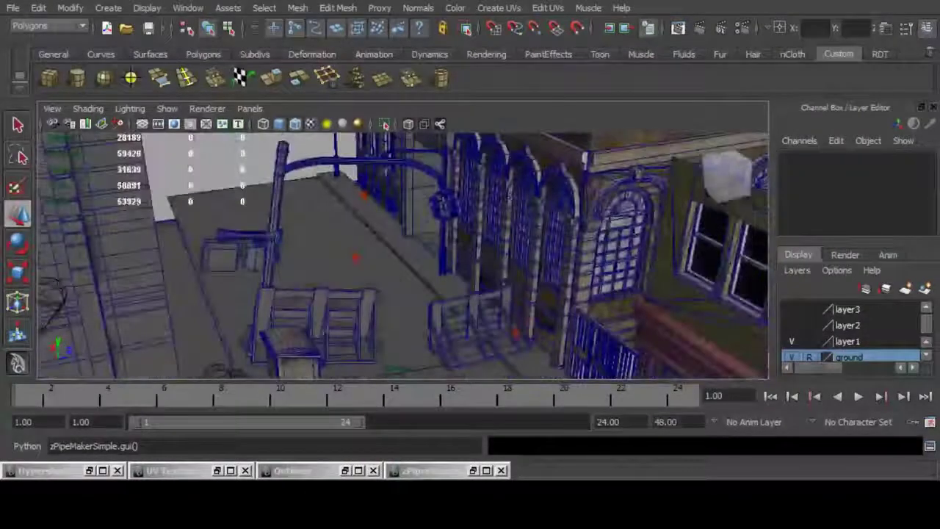
pyautogui.press('q')
pyautogui.hotkey('ctrl', 's')
pyautogui.click(792, 342)
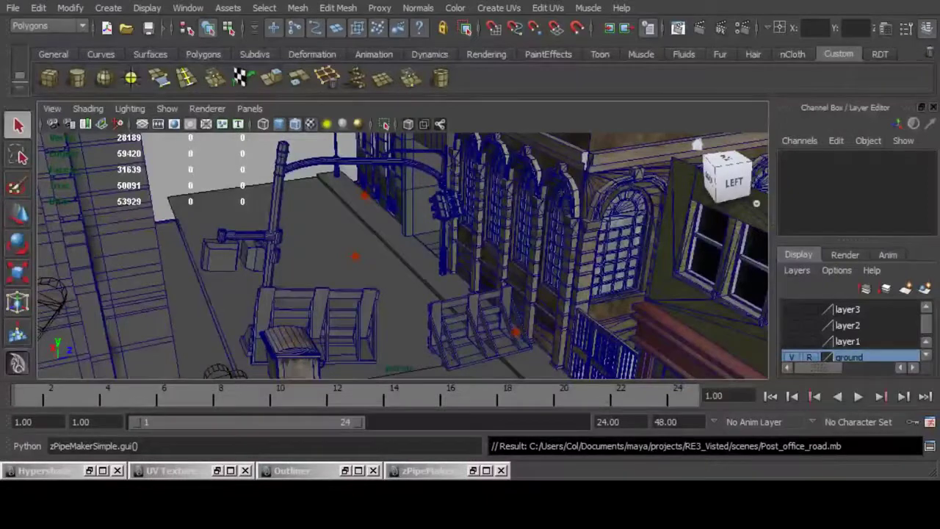
# Render the scene through CAM_01_OBJ with Maya Software, and put the render window away.
pyautogui.click(678, 28)
pyautogui.click(75, 9)
pyautogui.click(120, 31)
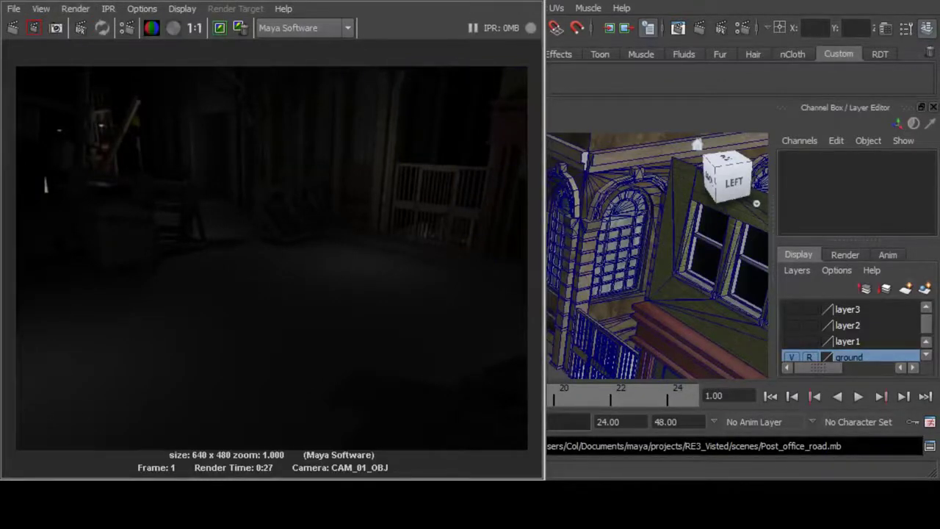
pyautogui.click(531, 3)
# Split the viewport into two side-by-side panes and show the scene's camera view with its background image in the second pane.
pyautogui.keyDown('alt'); pyautogui.moveTo(411, 235); pyautogui.dragTo(419, 257); pyautogui.keyUp('alt')
pyautogui.click(249, 109)
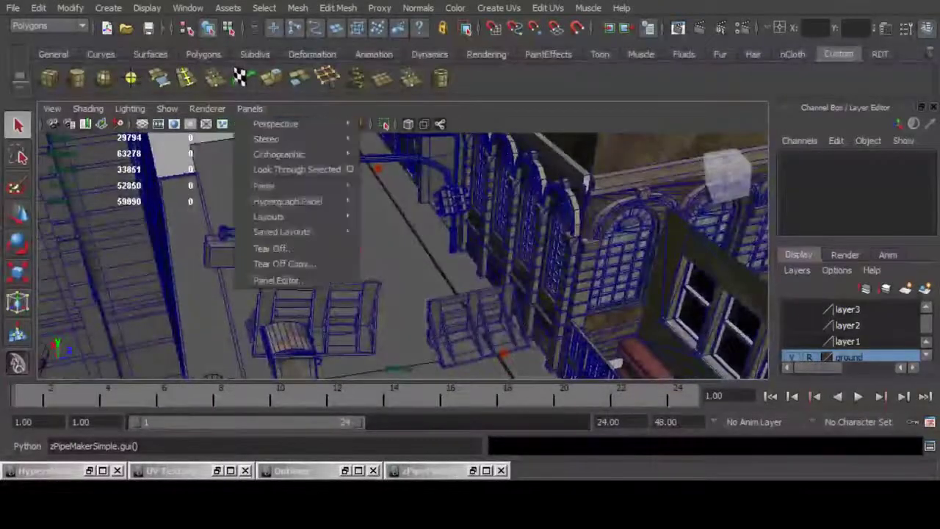
pyautogui.click(280, 280)
pyautogui.click(513, 200)
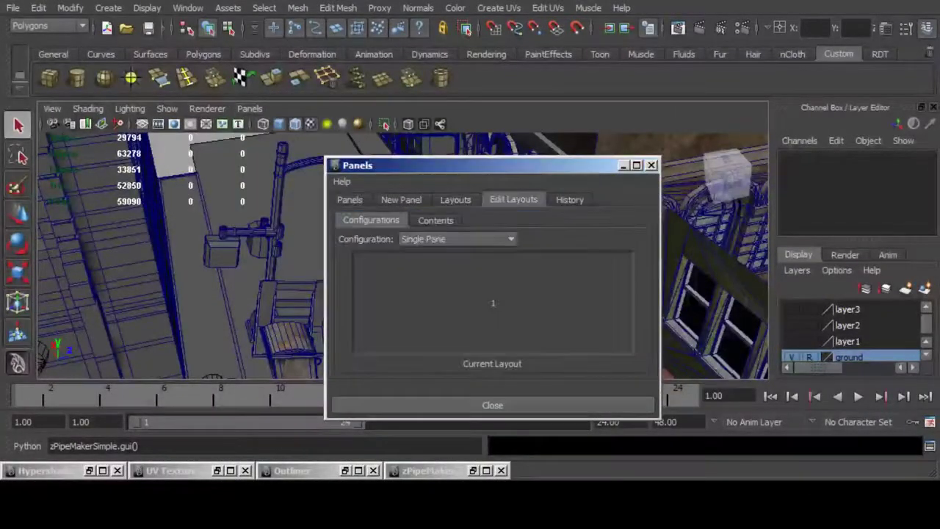
pyautogui.click(458, 239)
pyautogui.click(390, 275)
pyautogui.click(493, 405)
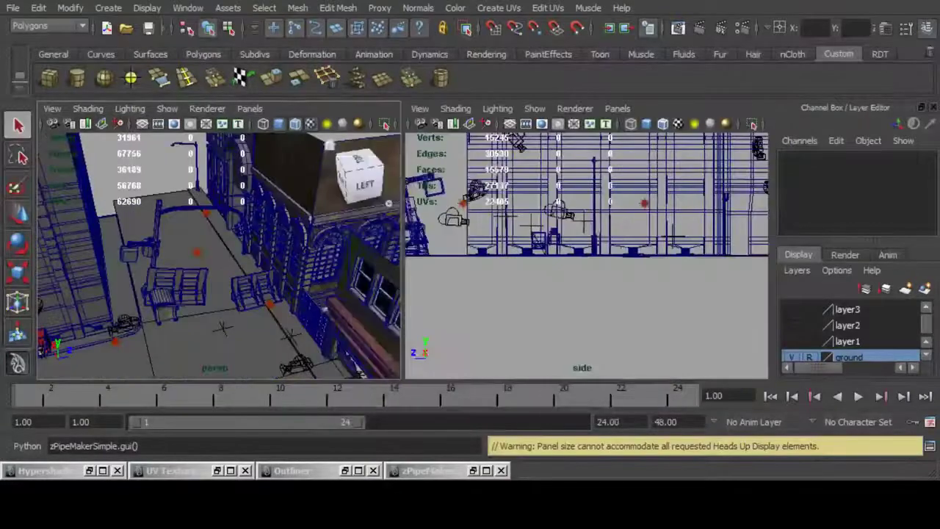
pyautogui.click(618, 108)
pyautogui.moveTo(647, 123)
pyautogui.click(774, 139)
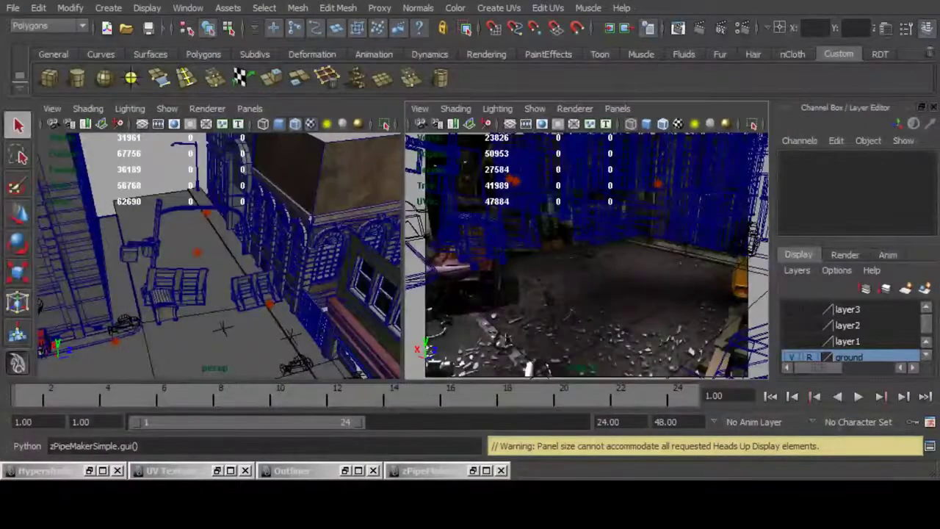
# Move the combined pole assembly to about Translate X 3.023 and tilt it to about 29.705° around X.
pyautogui.click(157, 234)
pyautogui.scroll(5, 199, 253)
pyautogui.click(18, 214)
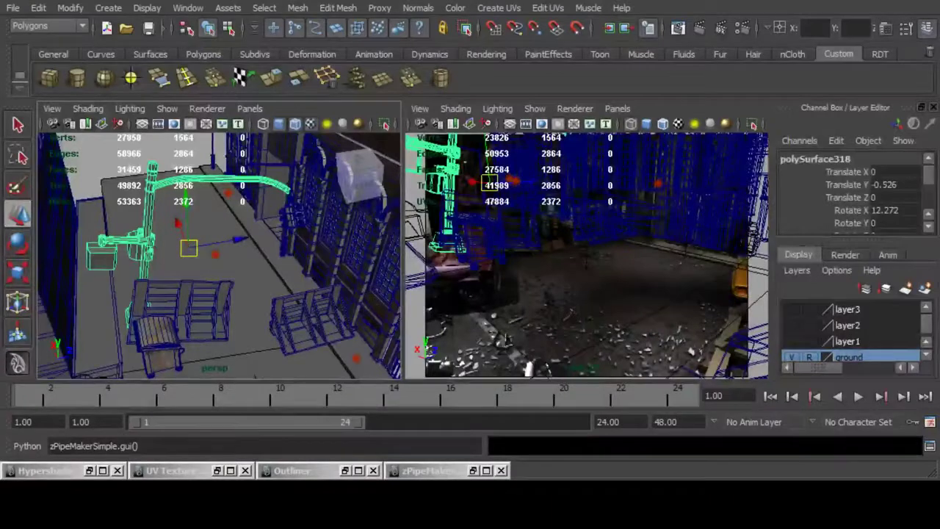
pyautogui.moveTo(239, 239); pyautogui.dragTo(282, 273)
pyautogui.hotkey('ctrl', 'z')
pyautogui.moveTo(164, 211); pyautogui.dragTo(107, 164)
pyautogui.press('e')
pyautogui.hotkey('ctrl', 'z')
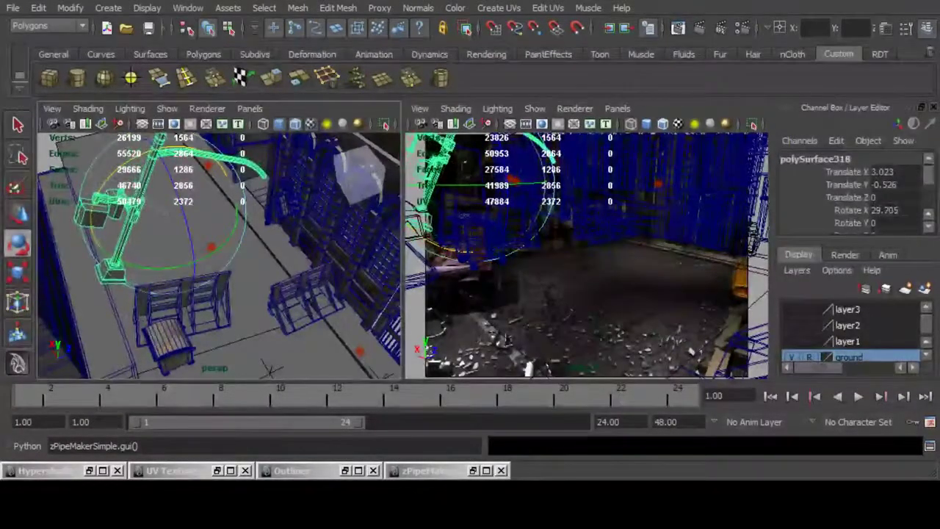
# Try the tilted pole assembly at about Translate Z 2.974.
pyautogui.press('w')
pyautogui.moveTo(212, 198); pyautogui.dragTo(250, 187)
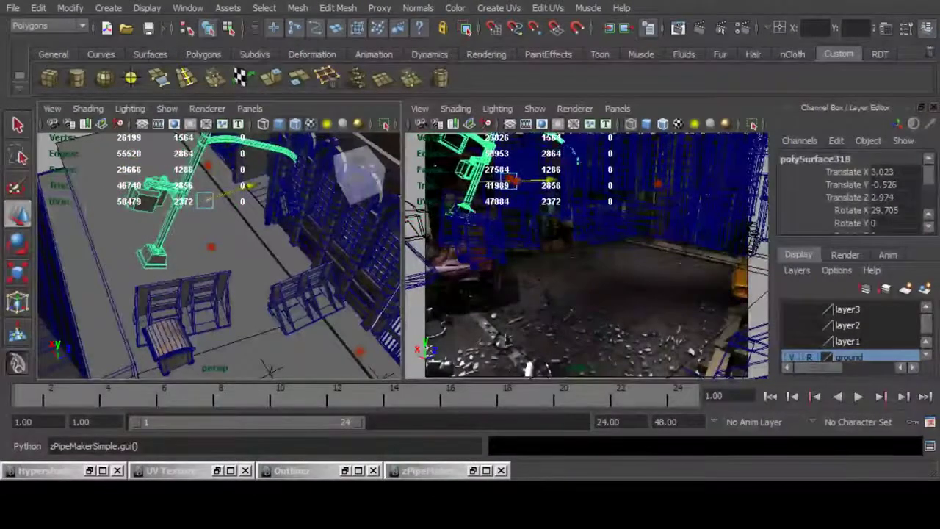
pyautogui.keyDown('alt'); pyautogui.moveTo(251, 220); pyautogui.dragTo(250, 156); pyautogui.keyUp('alt')
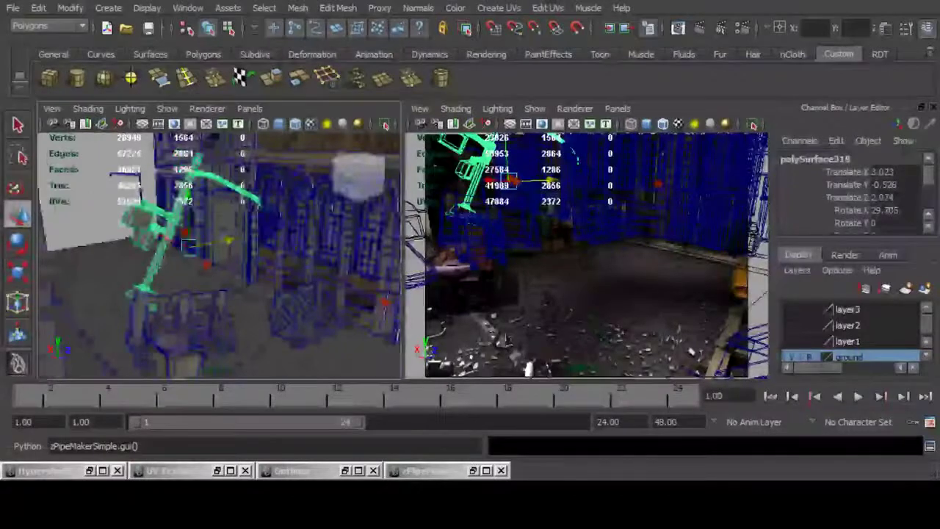
pyautogui.keyDown('alt'); pyautogui.moveTo(249, 317); pyautogui.dragTo(263, 374); pyautogui.keyUp('alt')
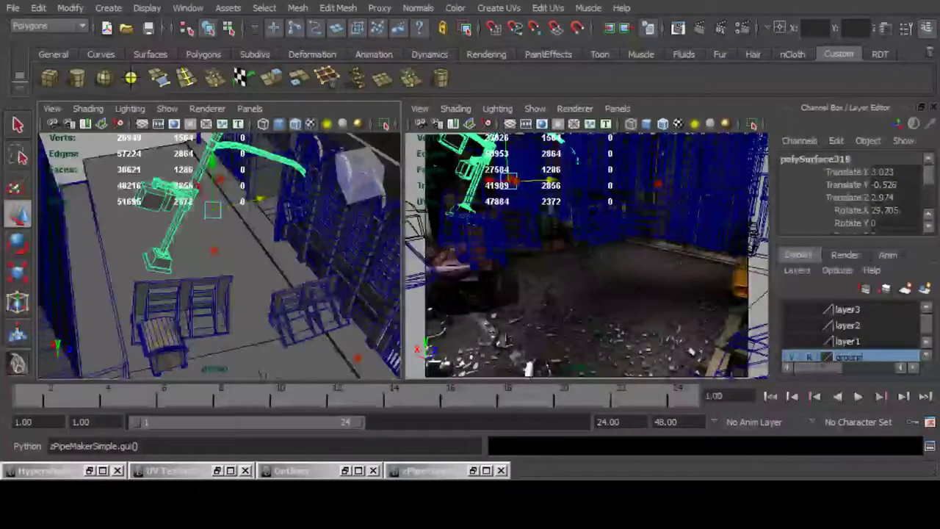
pyautogui.hotkey('ctrl', 'z')
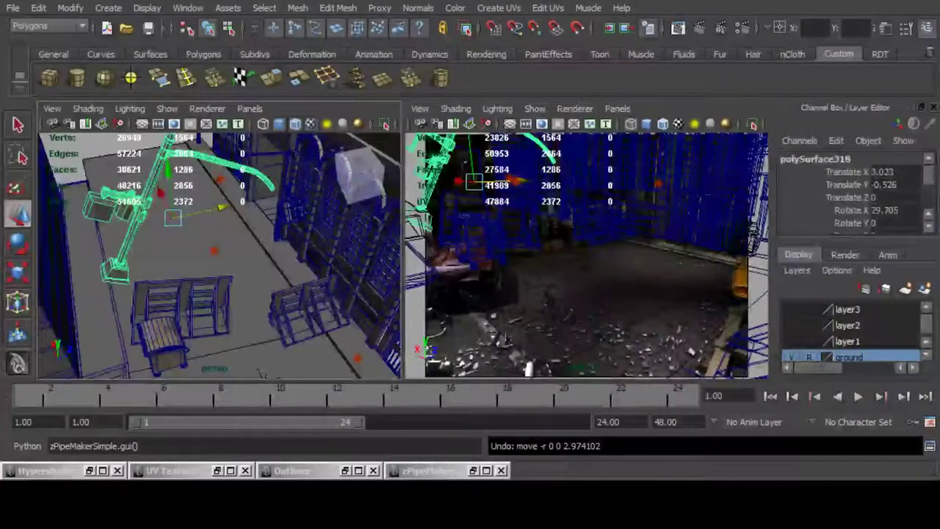
# Try turning the tilted pole assembly to about -13.281° around Y and moving it to about Translate Z 3.307.
pyautogui.press('e')
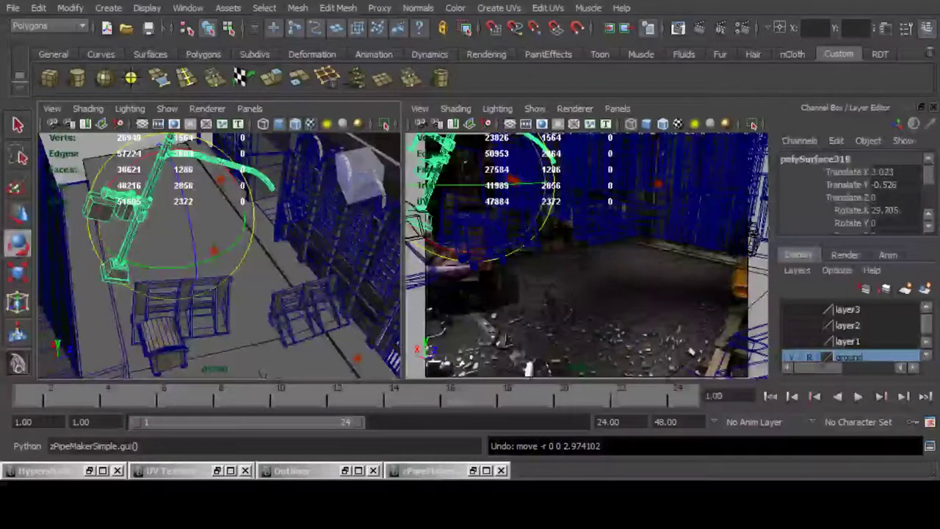
pyautogui.moveTo(167, 267); pyautogui.dragTo(148, 265)
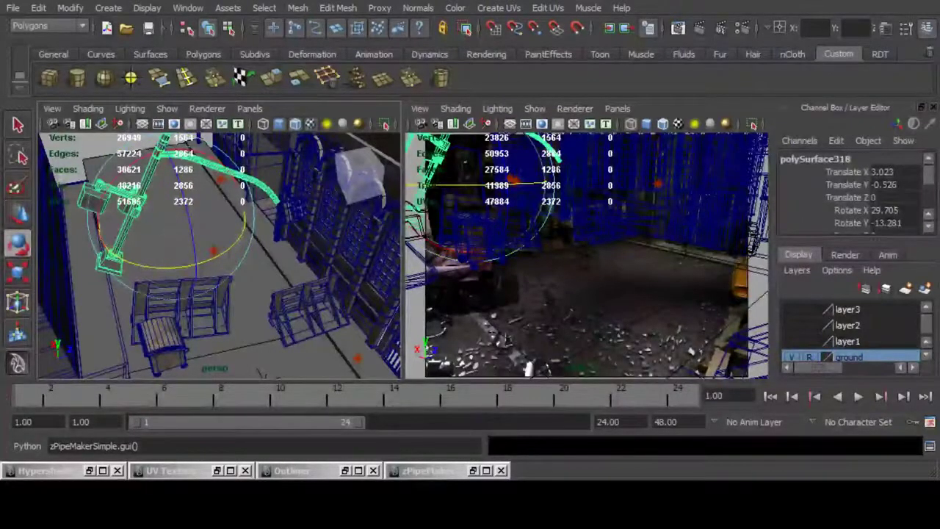
pyautogui.press('w')
pyautogui.moveTo(223, 207); pyautogui.dragTo(266, 197)
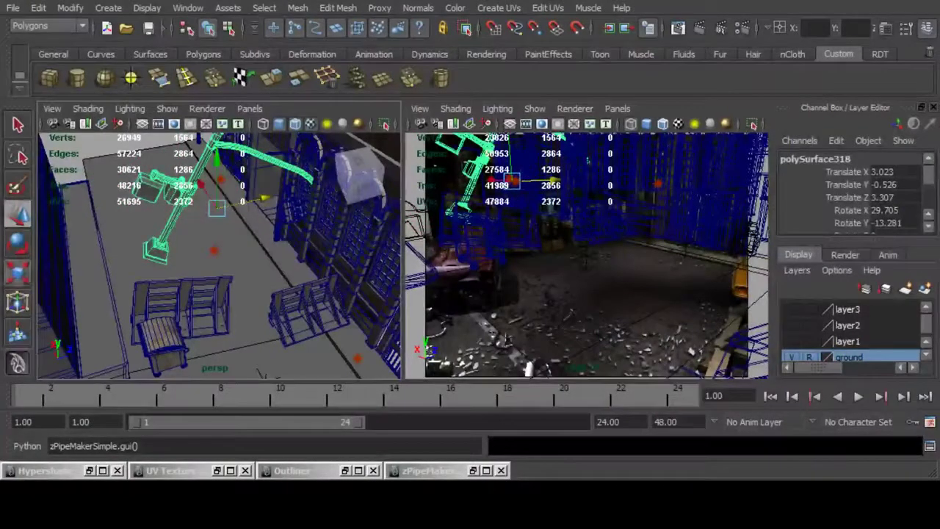
# Try turning the pole assembly further to about -25.379° around Y and lowering it to about Translate Y -1.578.
pyautogui.press('e')
pyautogui.moveTo(220, 255); pyautogui.dragTo(203, 209)
pyautogui.press('w')
pyautogui.keyDown('alt'); pyautogui.moveTo(203, 209); pyautogui.dragTo(253, 220, button='right'); pyautogui.keyUp('alt')
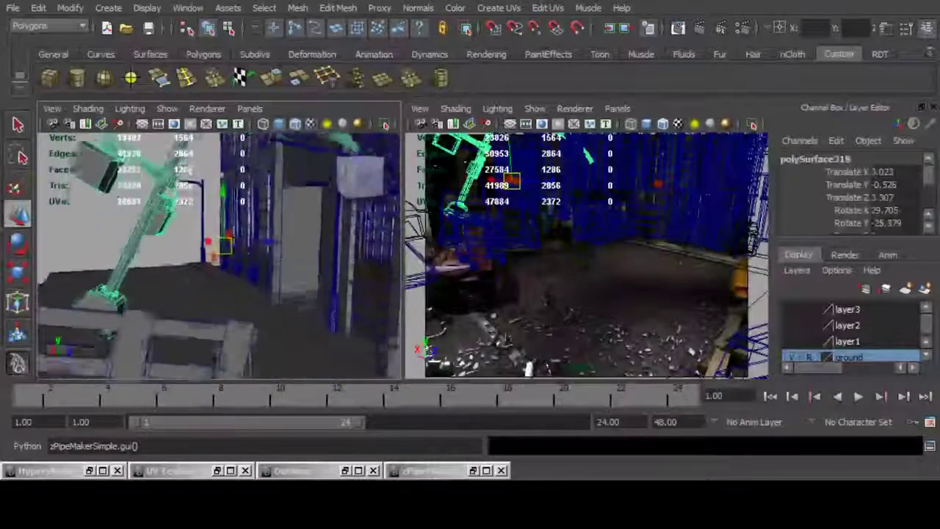
pyautogui.keyDown('alt'); pyautogui.moveTo(253, 220); pyautogui.dragTo(234, 213); pyautogui.keyUp('alt')
pyautogui.moveTo(224, 180); pyautogui.dragTo(276, 222)
pyautogui.moveTo(305, 158); pyautogui.dragTo(305, 180)
pyautogui.keyDown('alt'); pyautogui.moveTo(294, 220); pyautogui.dragTo(192, 247, button='middle'); pyautogui.keyUp('alt')
pyautogui.keyDown('alt'); pyautogui.moveTo(242, 243); pyautogui.dragTo(176, 235, button='right'); pyautogui.keyUp('alt')
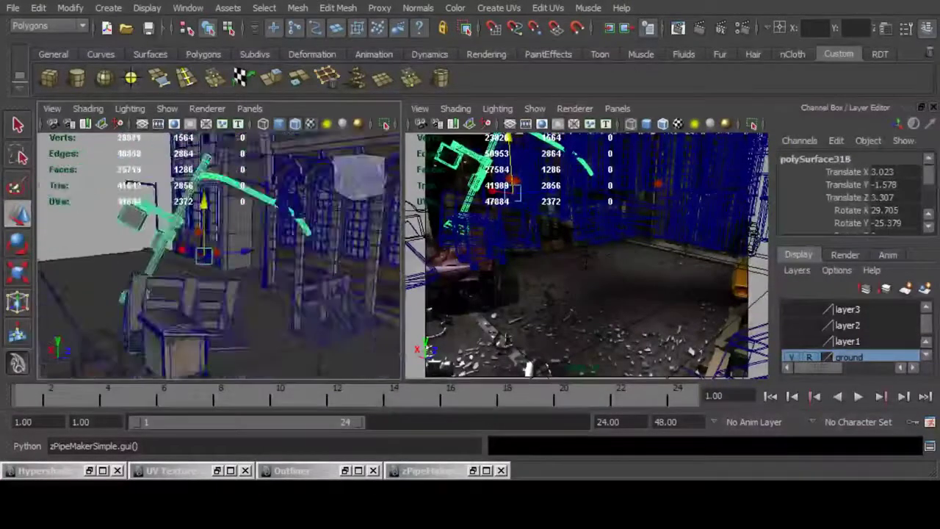
pyautogui.keyDown('alt'); pyautogui.moveTo(191, 227); pyautogui.dragTo(239, 273); pyautogui.keyUp('alt')
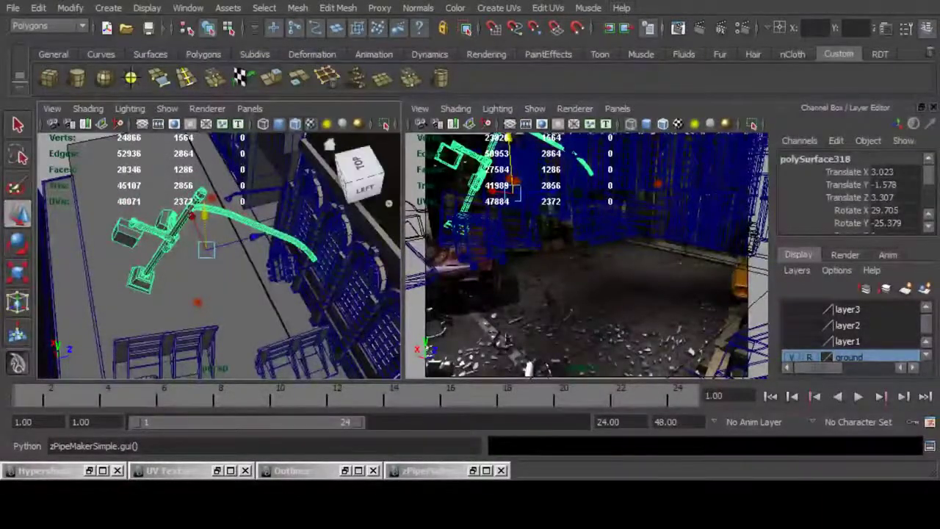
# Redo the IPR render to check the pole's placement, and put the render window away.
pyautogui.click(678, 28)
pyautogui.click(108, 8)
pyautogui.click(168, 32)
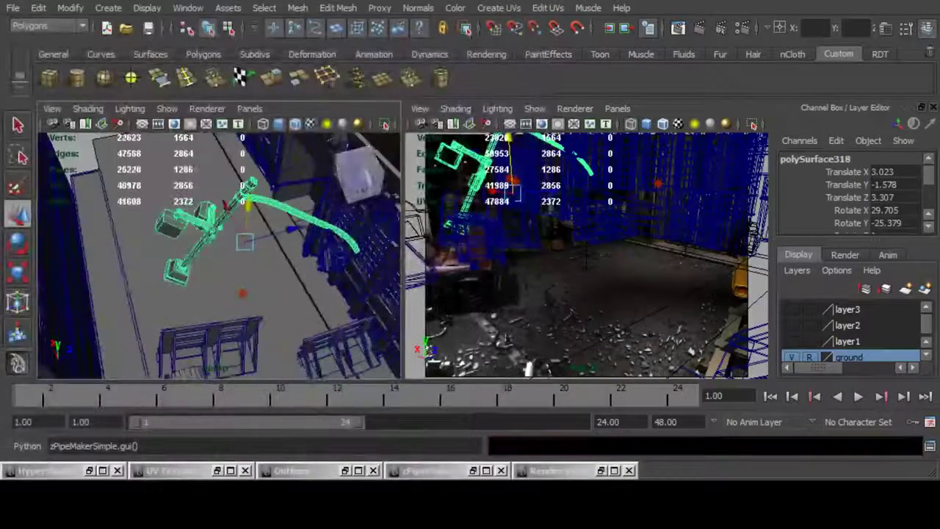
pyautogui.keyDown('alt'); pyautogui.moveTo(220, 294); pyautogui.dragTo(219, 246); pyautogui.keyUp('alt')
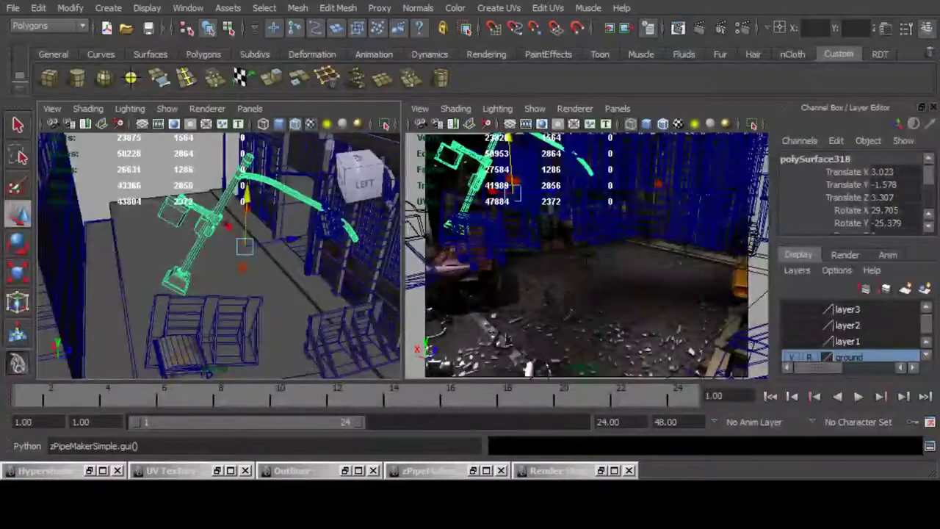
# Undo the recent moves and rotations of the pole assembly, and set its Rotate X to 0.
pyautogui.hotkey('ctrl', 'z')
pyautogui.hotkey('ctrl', 'z')
pyautogui.hotkey('ctrl', 'z')
pyautogui.hotkey('ctrl', 'z')
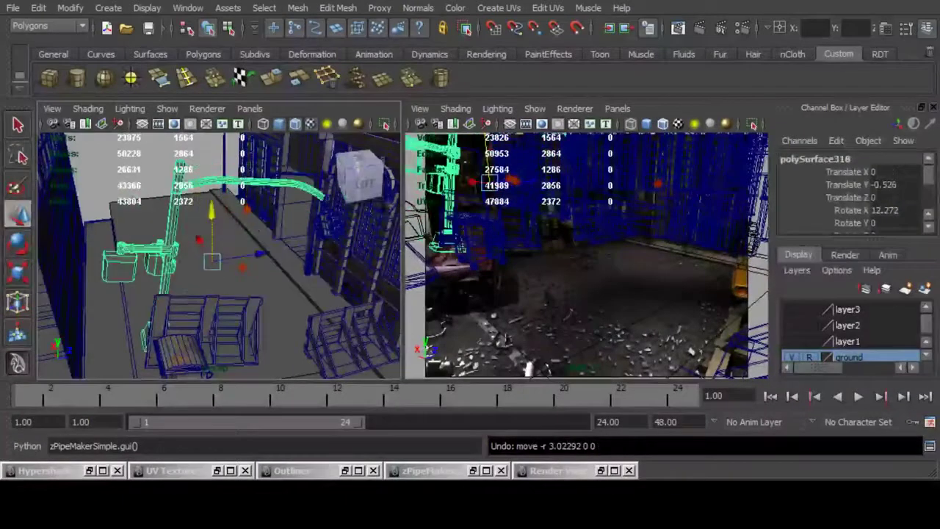
pyautogui.hotkey('ctrl', 'z')
pyautogui.click(250, 181)
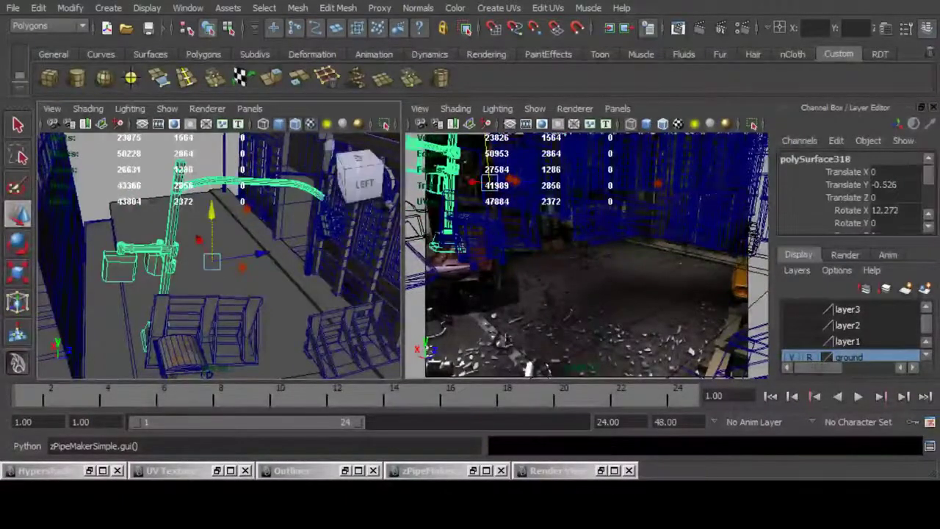
pyautogui.click(887, 210)
pyautogui.write('0')
pyautogui.press('Return')
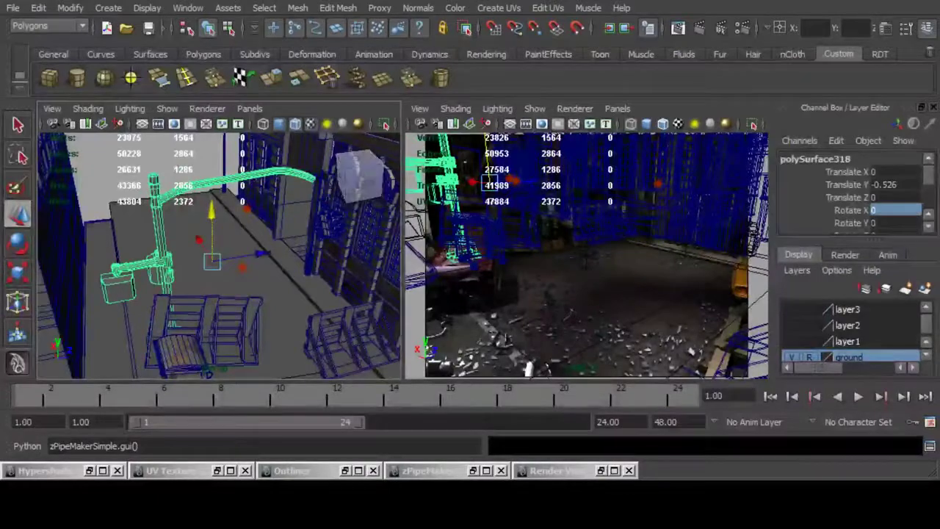
# Raise the upright pole assembly to about Translate Y 0.209 and scale it down uniformly.
pyautogui.moveTo(221, 250)
pyautogui.keyDown('alt'); pyautogui.mouseDown()
pyautogui.moveTo(198, 283)
pyautogui.moveTo(220, 198)
pyautogui.moveTo(224, 228)
pyautogui.moveTo(214, 253)
pyautogui.mouseUp(); pyautogui.keyUp('alt')
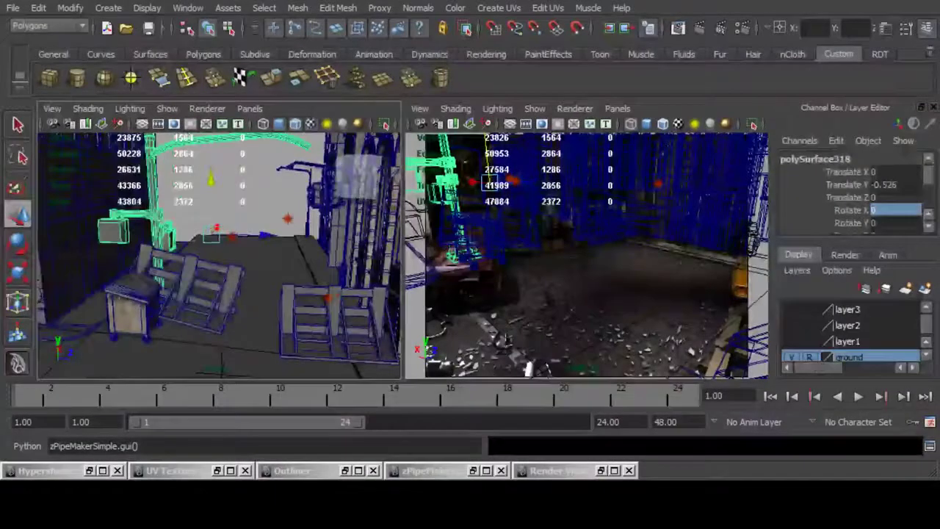
pyautogui.moveTo(211, 181)
pyautogui.mouseDown()
pyautogui.moveTo(211, 158)
pyautogui.moveTo(211, 169)
pyautogui.mouseUp()
pyautogui.keyDown('alt'); pyautogui.moveTo(214, 242); pyautogui.dragTo(195, 264); pyautogui.keyUp('alt')
pyautogui.keyDown('alt'); pyautogui.moveTo(195, 265); pyautogui.dragTo(243, 265, button='right'); pyautogui.keyUp('alt')
pyautogui.keyDown('alt'); pyautogui.moveTo(242, 264); pyautogui.dragTo(262, 282, button='middle'); pyautogui.keyUp('alt')
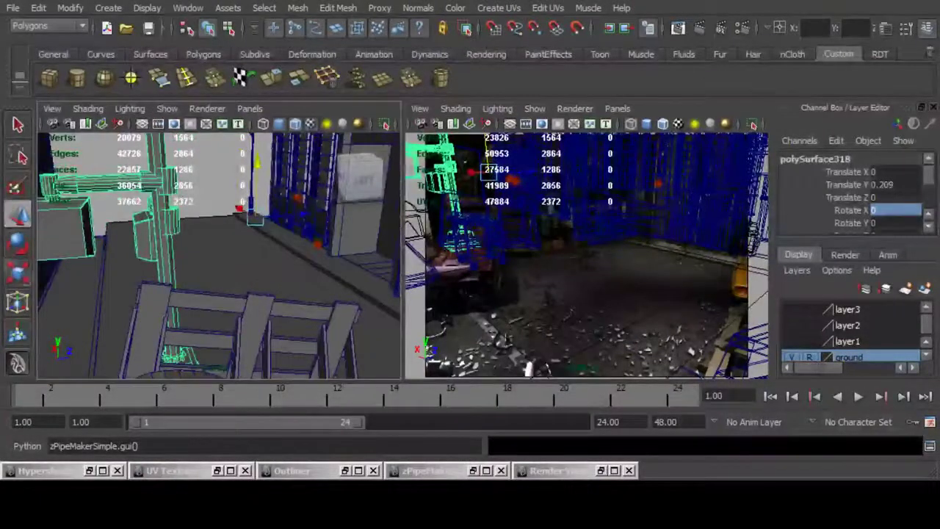
pyautogui.press('r')
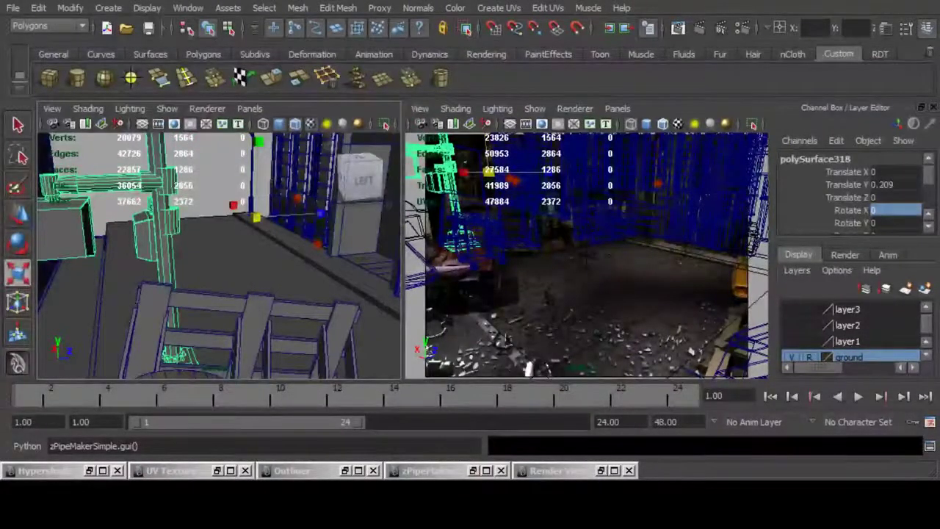
pyautogui.moveTo(257, 217); pyautogui.dragTo(232, 217)
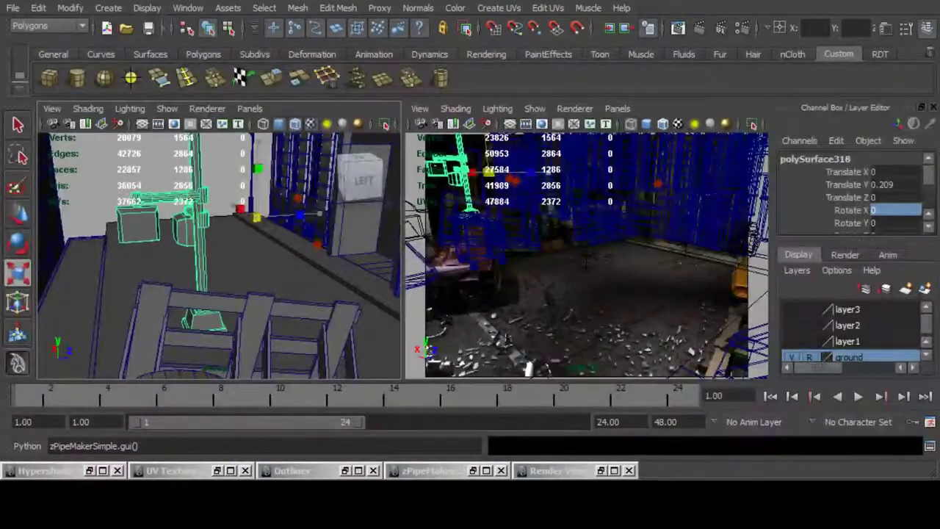
pyautogui.scroll(-5, 250, 250)
pyautogui.keyDown('alt'); pyautogui.moveTo(264, 250); pyautogui.dragTo(317, 373); pyautogui.keyUp('alt')
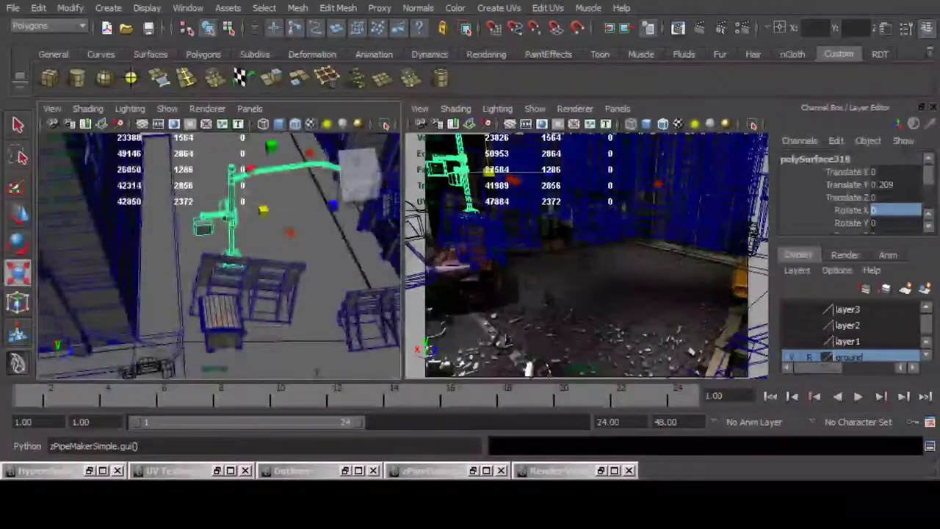
# Lower the pole assembly to about Translate Y -1.585 in the street.
pyautogui.moveTo(250, 301)
pyautogui.keyDown('alt'); pyautogui.mouseDown()
pyautogui.moveTo(254, 254)
pyautogui.moveTo(264, 251)
pyautogui.moveTo(254, 290)
pyautogui.mouseUp(); pyautogui.keyUp('alt')
pyautogui.press('w')
pyautogui.moveTo(263, 149); pyautogui.dragTo(262, 180)
pyautogui.scroll(3, 250, 250)
pyautogui.keyDown('alt'); pyautogui.moveTo(250, 294); pyautogui.dragTo(225, 205); pyautogui.keyUp('alt')
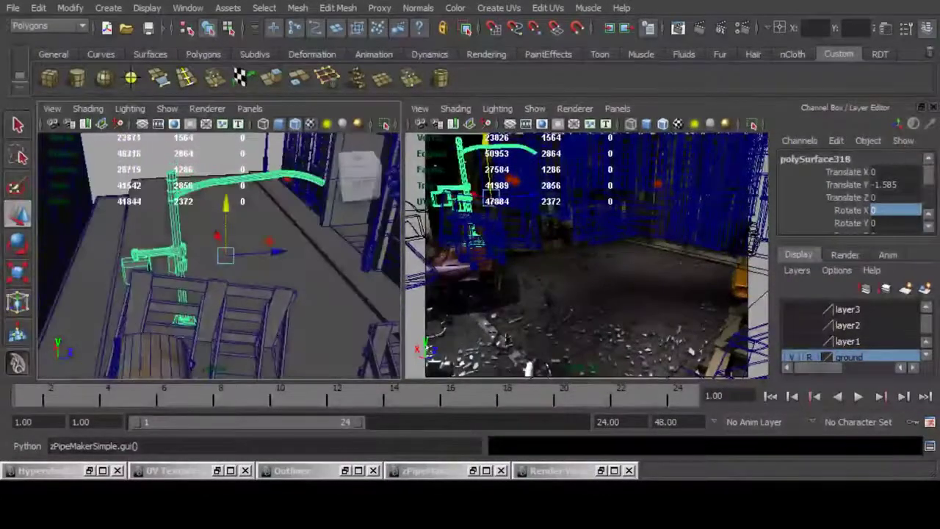
# Relocate the pole assembly's pivot point to just beneath the centre of the pole's base.
pyautogui.press('e')
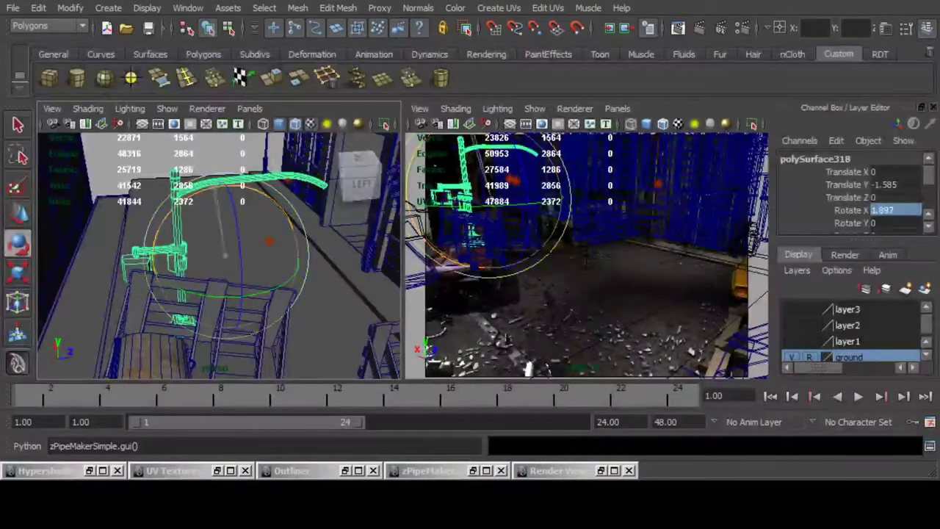
pyautogui.hotkey('ctrl', 'z')
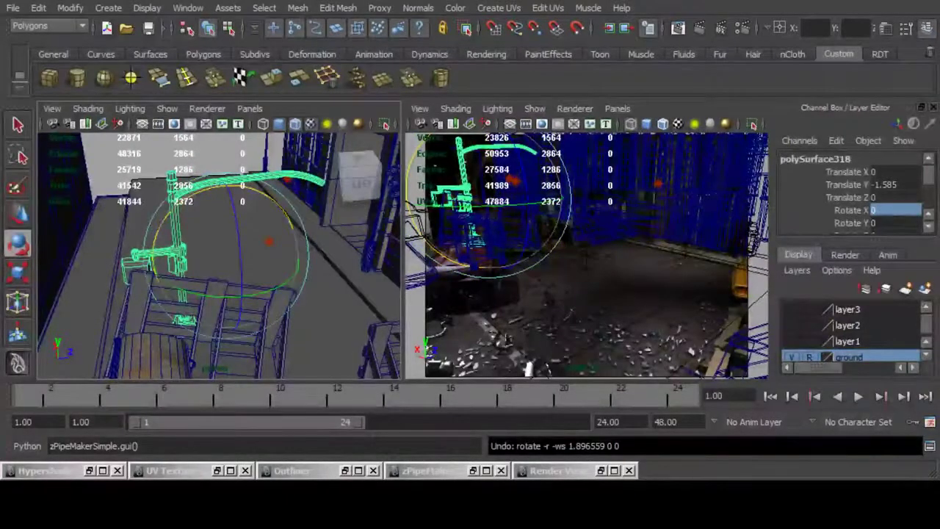
pyautogui.press('Insert')
pyautogui.keyDown('alt'); pyautogui.moveTo(257, 268); pyautogui.dragTo(258, 231); pyautogui.keyUp('alt')
pyautogui.moveTo(258, 231)
pyautogui.keyDown('alt'); pyautogui.mouseDown(button='right')
pyautogui.moveTo(209, 242)
pyautogui.moveTo(257, 238)
pyautogui.mouseUp(button='right'); pyautogui.keyUp('alt')
pyautogui.keyDown('alt'); pyautogui.moveTo(220, 169); pyautogui.dragTo(216, 283, button='middle'); pyautogui.keyUp('alt')
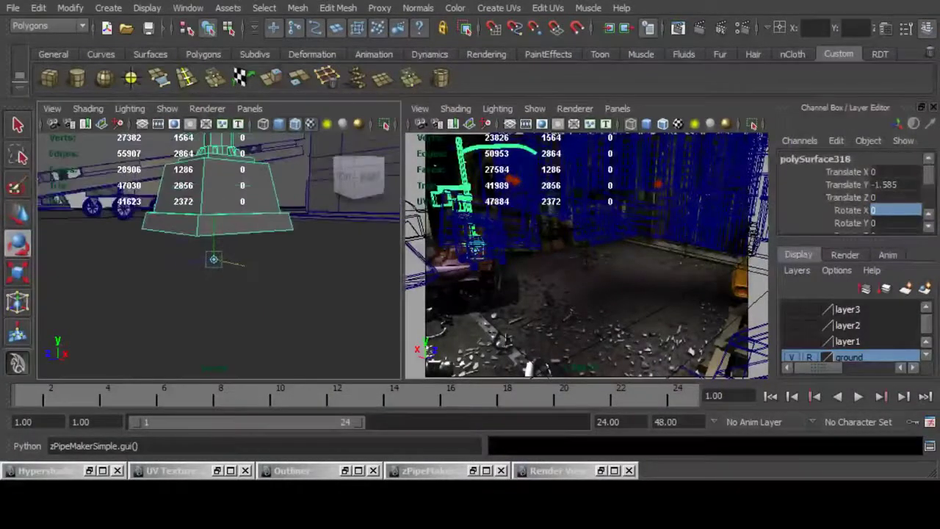
pyautogui.moveTo(221, 264)
pyautogui.keyDown('alt'); pyautogui.mouseDown()
pyautogui.moveTo(202, 228)
pyautogui.moveTo(192, 239)
pyautogui.moveTo(253, 275)
pyautogui.mouseUp(); pyautogui.keyUp('alt')
pyautogui.press('Insert')
# Tilt the pole assembly about its base to about 29.153° around X and move it to about Translate Z -1.653.
pyautogui.keyDown('alt'); pyautogui.moveTo(253, 276); pyautogui.dragTo(169, 253, button='right'); pyautogui.keyUp('alt')
pyautogui.moveTo(254, 222); pyautogui.dragTo(251, 332)
pyautogui.press('w')
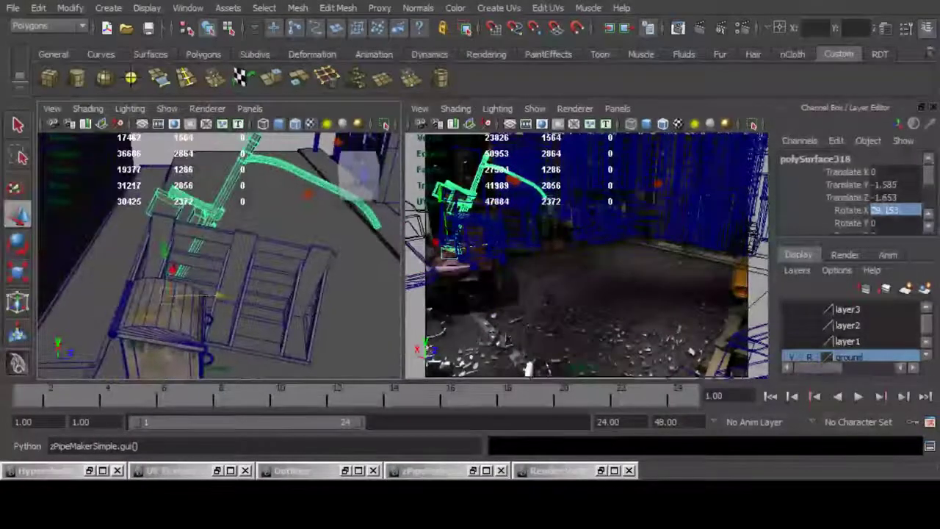
pyautogui.keyDown('alt'); pyautogui.moveTo(251, 312); pyautogui.dragTo(167, 369, button='middle'); pyautogui.keyUp('alt')
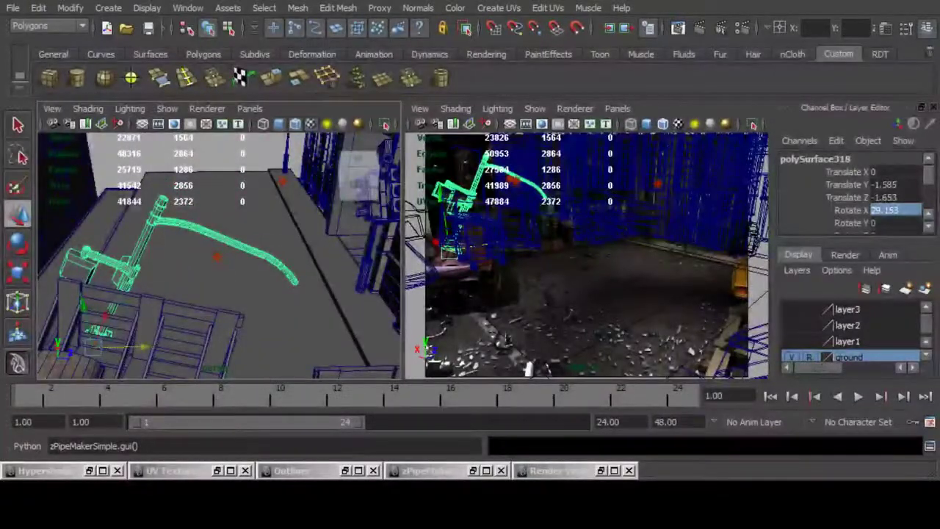
# Select the vertices of the pole's top and curved arm, leaving out those of the pedestrian signals and their brackets.
pyautogui.scroll(-5, 219, 256)
pyautogui.keyDown('alt'); pyautogui.moveTo(219, 256); pyautogui.dragTo(220, 240); pyautogui.keyUp('alt')
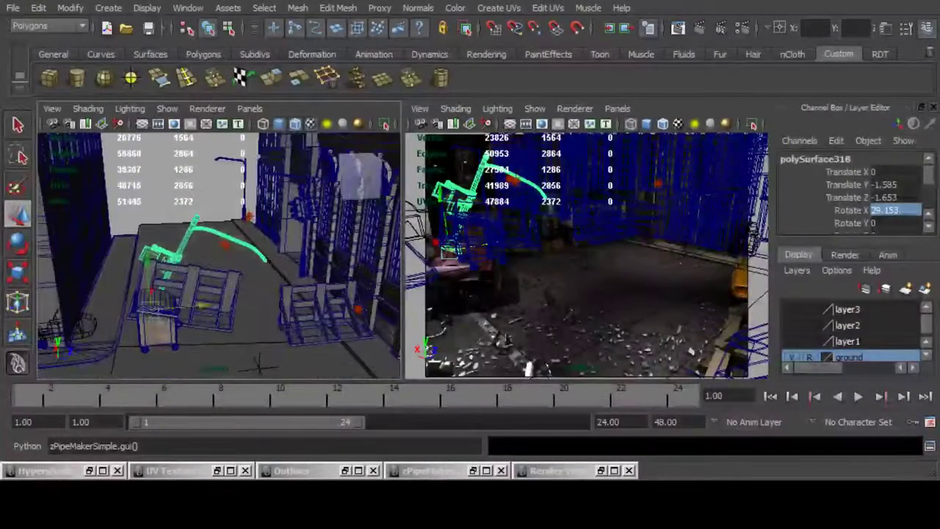
pyautogui.moveTo(221, 236); pyautogui.dragTo(177, 237, button='right')
pyautogui.scroll(3, 219, 255)
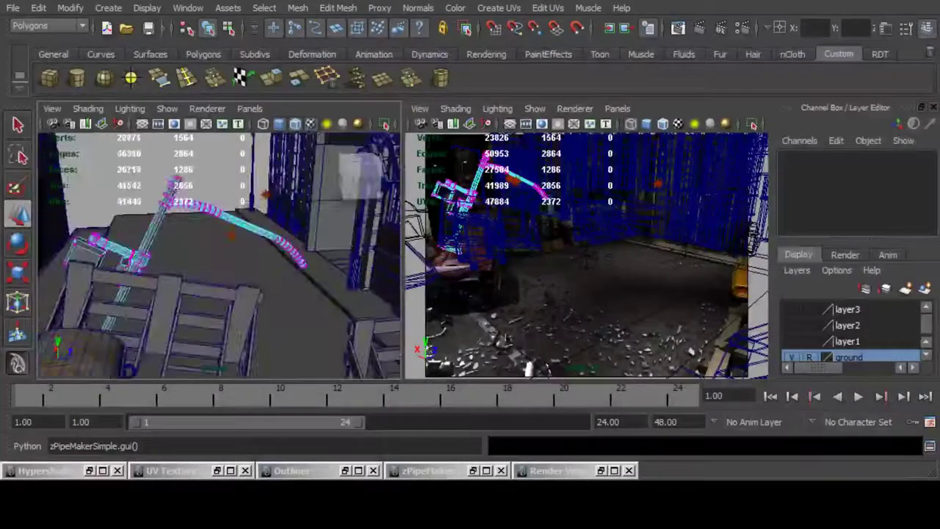
pyautogui.scroll(-3, 219, 256)
pyautogui.moveTo(174, 184); pyautogui.dragTo(287, 274)
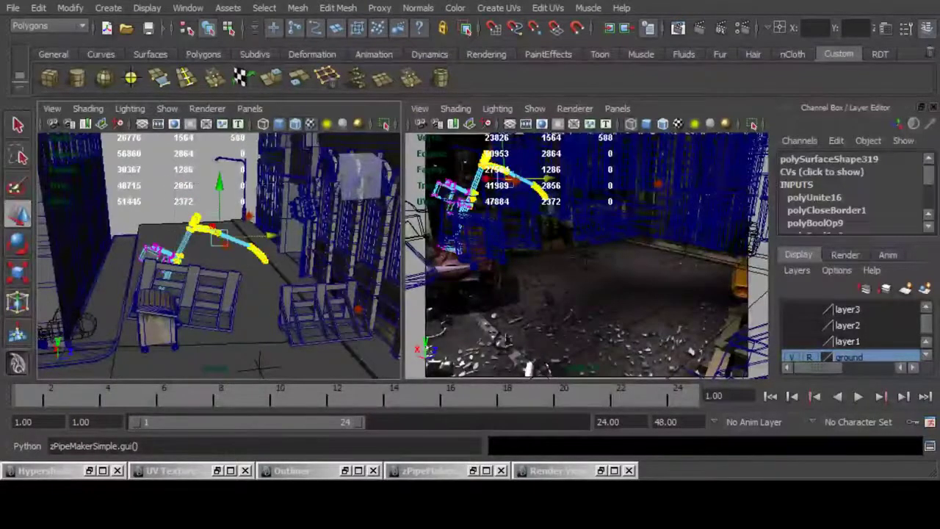
pyautogui.keyDown('ctrl'); pyautogui.moveTo(160, 246); pyautogui.dragTo(188, 273); pyautogui.keyUp('ctrl')
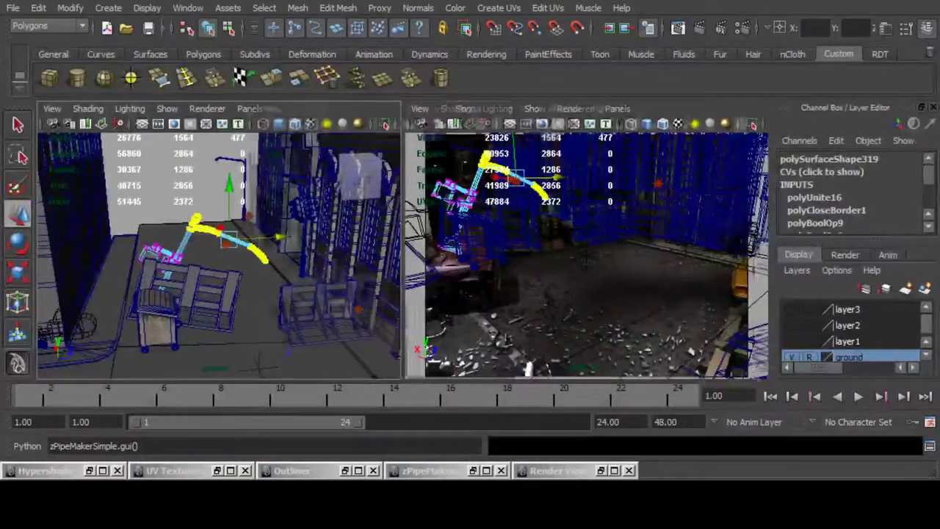
# Lengthen the pole by moving the selected top vertices along the object's own axis, and return to object selection.
pyautogui.doubleClick(17, 214)
pyautogui.click(156, 172)
pyautogui.click(242, 107)
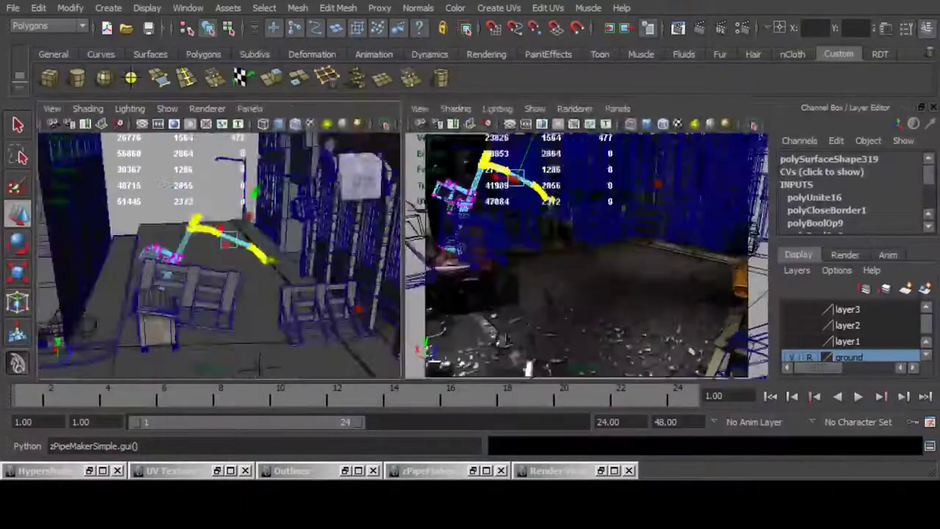
pyautogui.moveTo(255, 191); pyautogui.dragTo(287, 123)
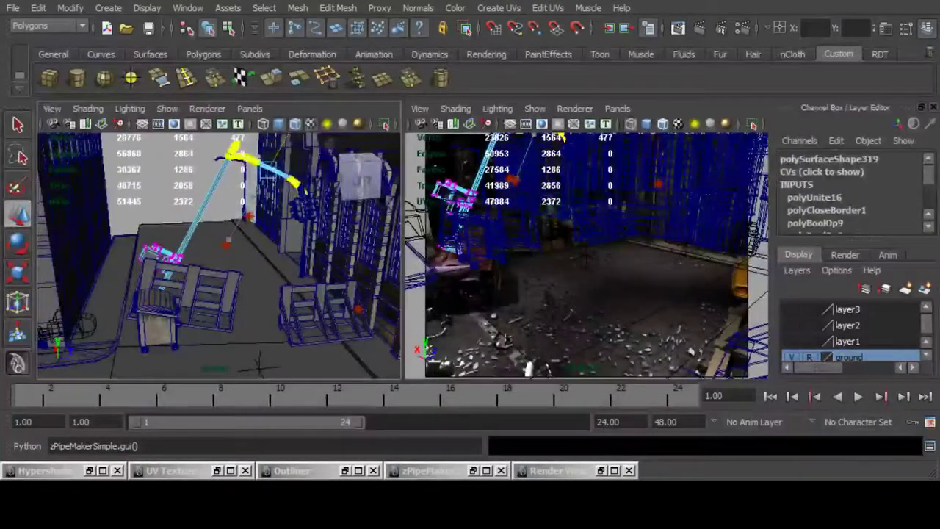
pyautogui.keyDown('alt'); pyautogui.moveTo(220, 250); pyautogui.dragTo(294, 250, button='right'); pyautogui.keyUp('alt')
pyautogui.keyDown('alt'); pyautogui.moveTo(242, 191); pyautogui.dragTo(242, 294, button='middle'); pyautogui.keyUp('alt')
pyautogui.keyDown('alt'); pyautogui.moveTo(220, 220); pyautogui.dragTo(235, 258); pyautogui.keyUp('alt')
pyautogui.keyDown('alt'); pyautogui.moveTo(235, 257); pyautogui.dragTo(162, 258, button='right'); pyautogui.keyUp('alt')
pyautogui.keyDown('alt'); pyautogui.moveTo(221, 250); pyautogui.dragTo(260, 269); pyautogui.keyUp('alt')
pyautogui.press('F8')
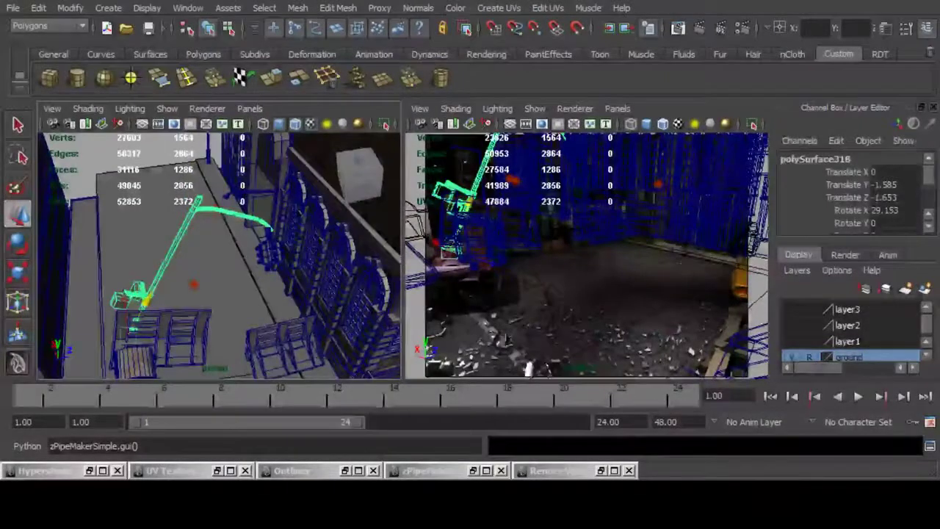
# Maximize the perspective view, redo the Maya Software render through CAM_01_OBJ, and put the render window away.
pyautogui.press('space')
pyautogui.press('q')
pyautogui.scroll(-4, 294, 257)
pyautogui.keyDown('alt'); pyautogui.moveTo(293, 257); pyautogui.dragTo(316, 224); pyautogui.keyUp('alt')
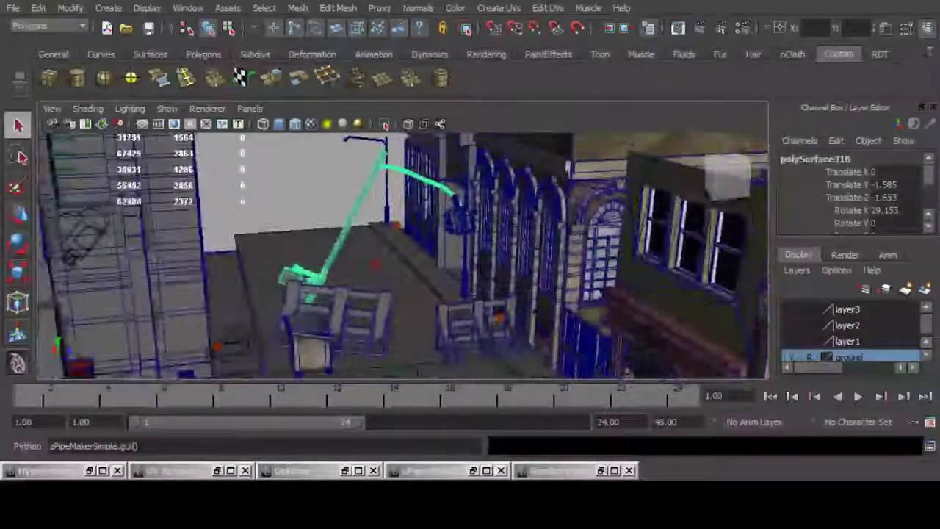
pyautogui.click(678, 28)
pyautogui.click(75, 9)
pyautogui.click(82, 19)
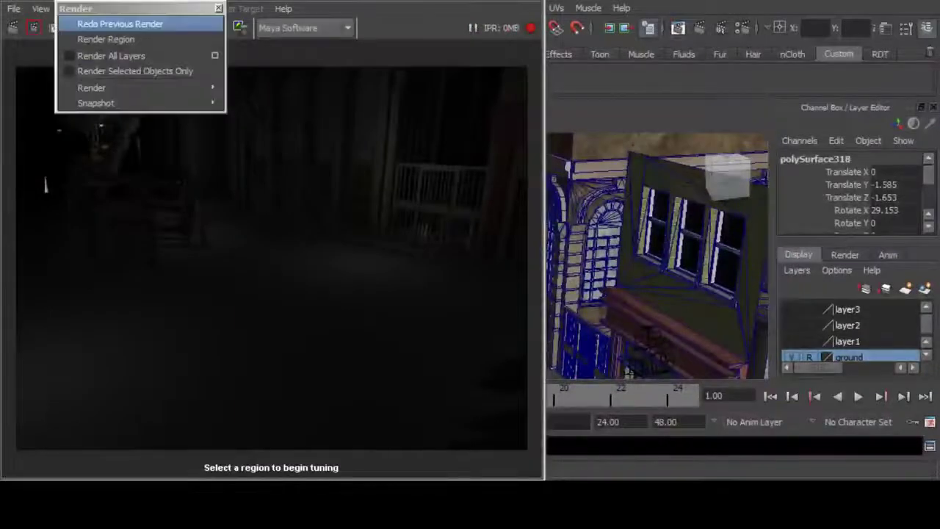
pyautogui.click(120, 24)
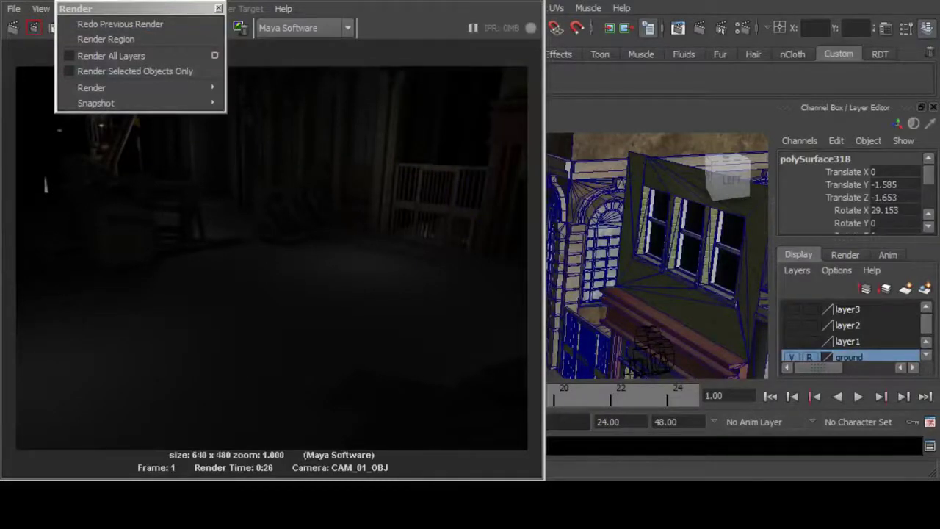
pyautogui.click(218, 9)
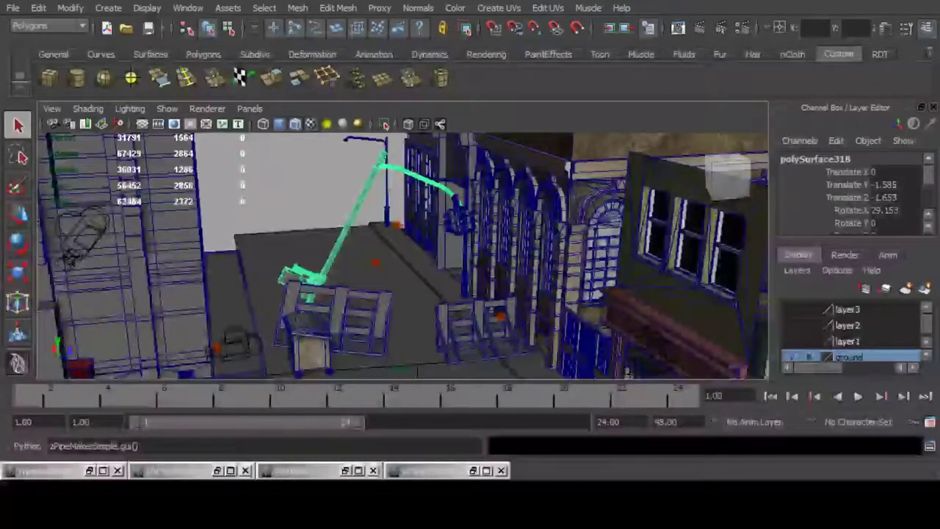
# Save the scene with the lengthened, tilted traffic light pole in place.
pyautogui.moveTo(403, 255)
pyautogui.keyDown('alt'); pyautogui.mouseDown()
pyautogui.moveTo(375, 294)
pyautogui.moveTo(389, 257)
pyautogui.mouseUp(); pyautogui.keyUp('alt')
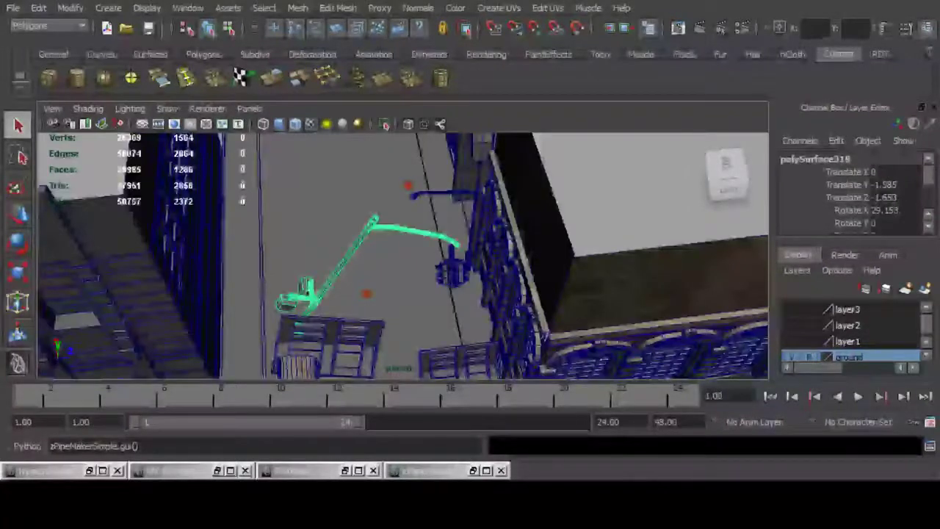
pyautogui.scroll(-4, 402, 256)
pyautogui.hotkey('ctrl', 's')
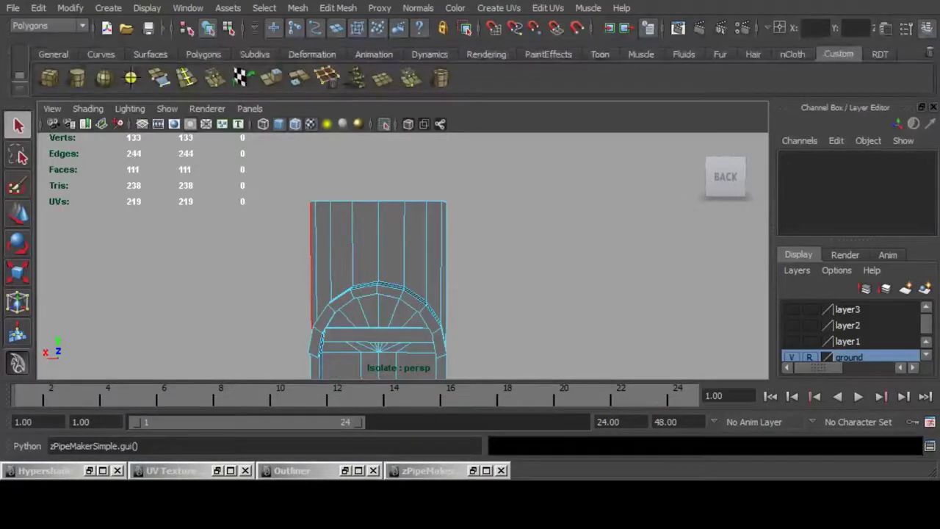
# Delete the vertical edges on the wall above the arch and the fan-shaped edges inside the arch and below its crossbar.
pyautogui.moveTo(313, 235); pyautogui.dragTo(443, 257)
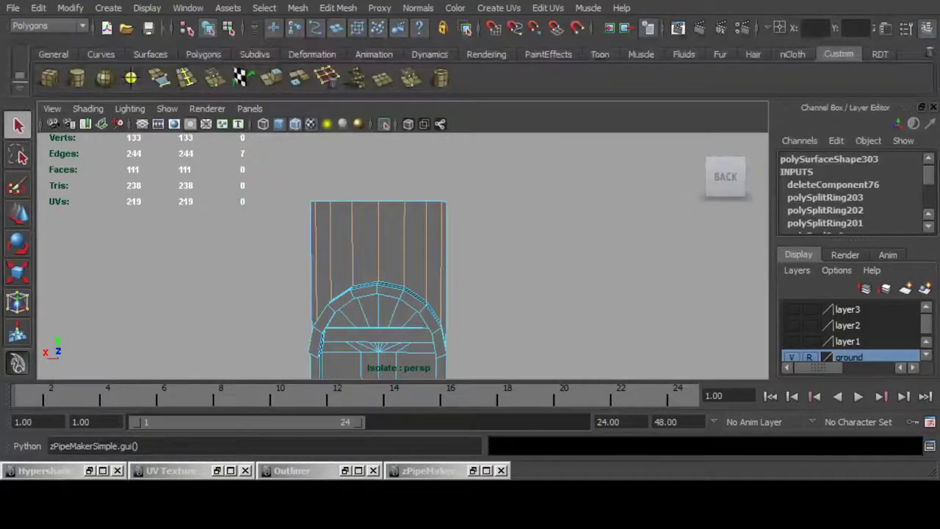
pyautogui.press('f')
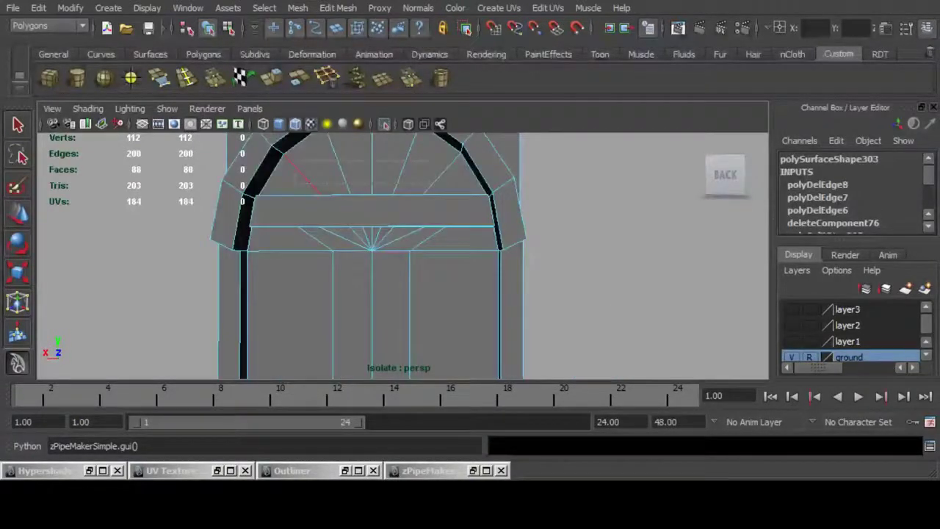
pyautogui.hotkey('ctrl', 'Delete')
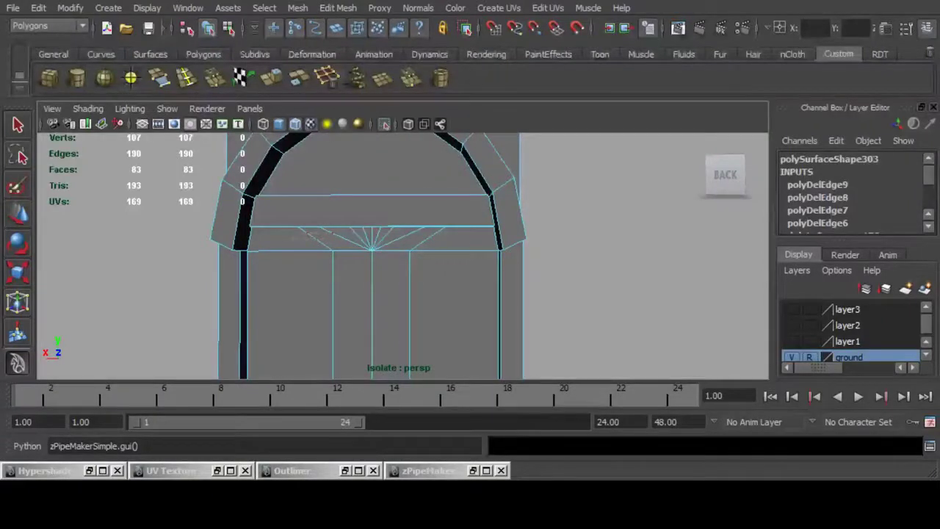
pyautogui.hotkey('ctrl', 'Delete')
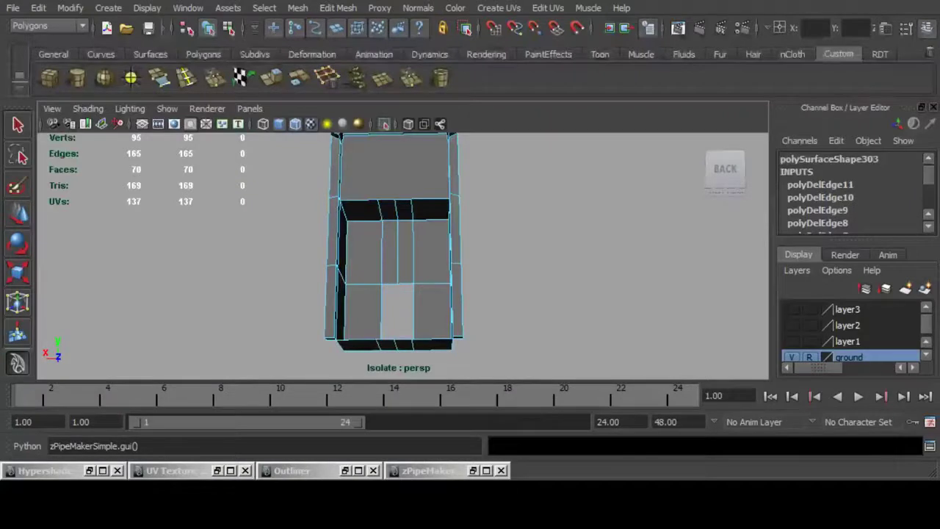
# Delete the middle vertical edge above the opening in the entrance recess, keeping the two edges beside it.
pyautogui.scroll(2, 398, 220)
pyautogui.moveTo(359, 195); pyautogui.dragTo(413, 195)
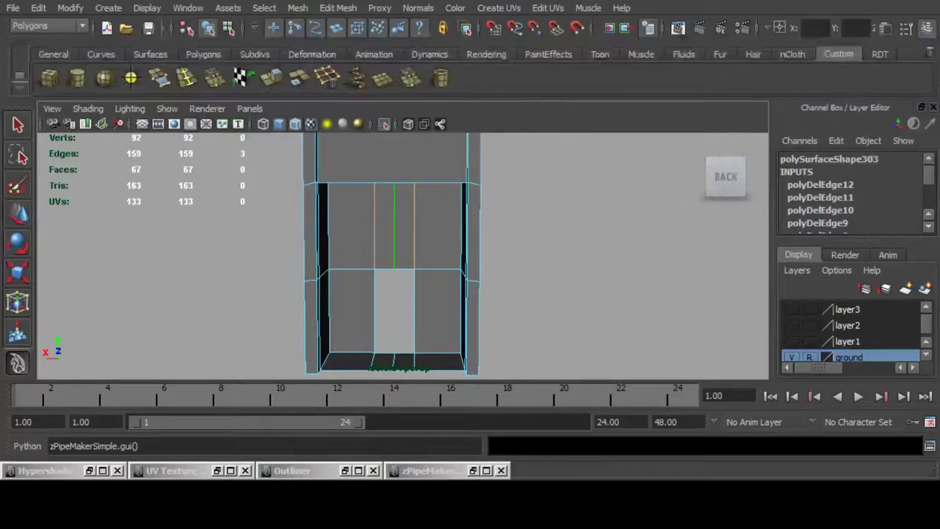
pyautogui.click(395, 225)
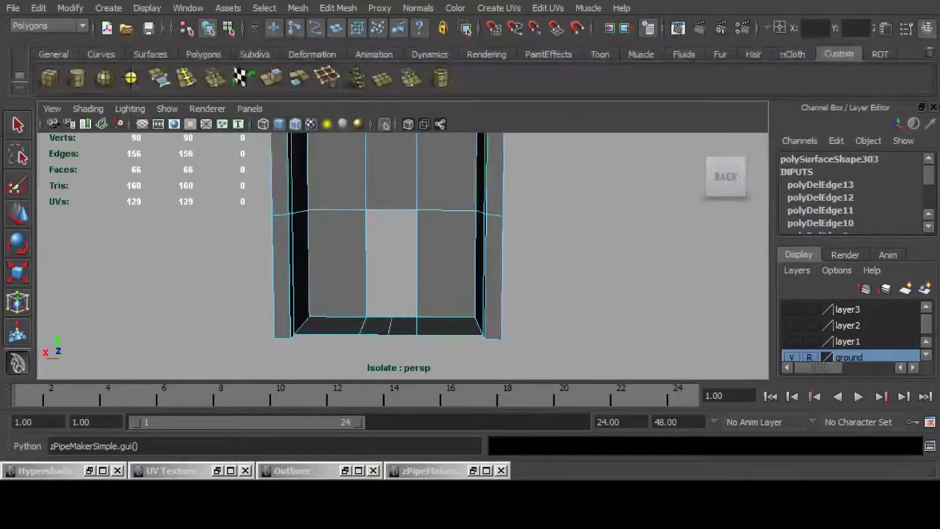
# Delete the horizontal edges level with the top of the doorway opening, across the recess walls and the side posts.
pyautogui.keyDown('alt'); pyautogui.moveTo(389, 235); pyautogui.dragTo(364, 254); pyautogui.keyUp('alt')
pyautogui.click(353, 197)
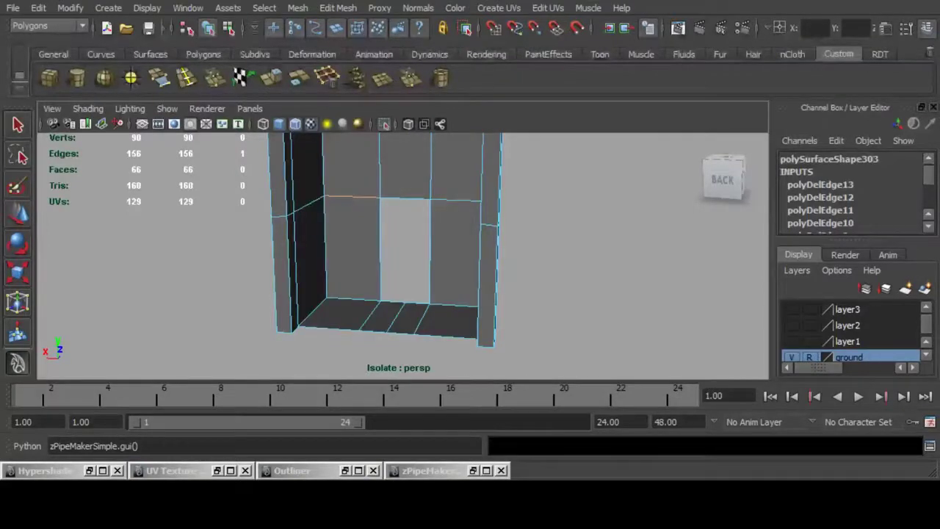
pyautogui.doubleClick(353, 197)
pyautogui.hotkey('ctrl', 'Delete')
pyautogui.click(456, 200)
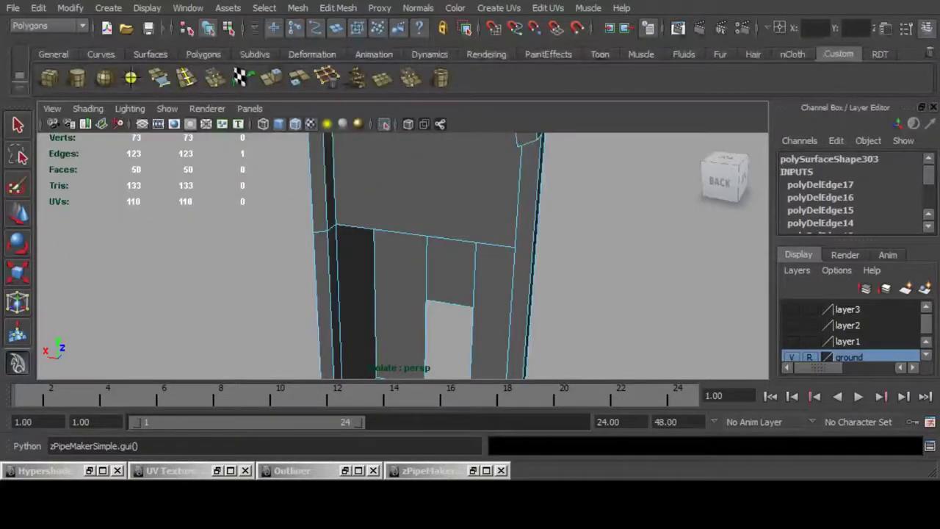
pyautogui.hotkey('ctrl', 'Delete')
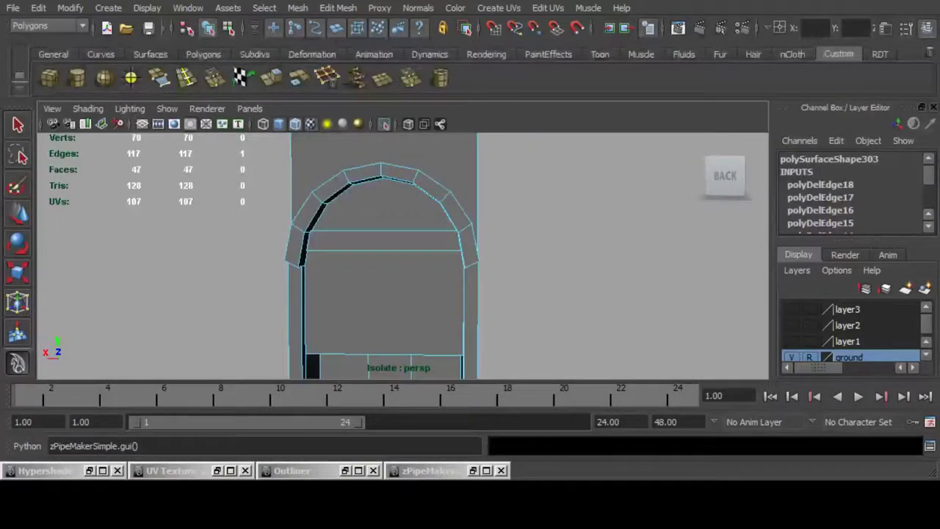
pyautogui.hotkey('ctrl', 'Delete')
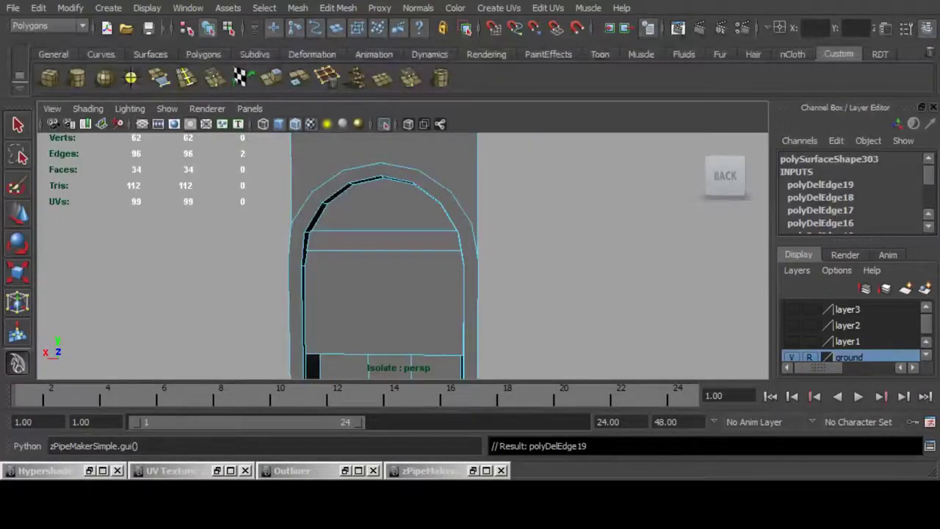
pyautogui.hotkey('ctrl', 'z')
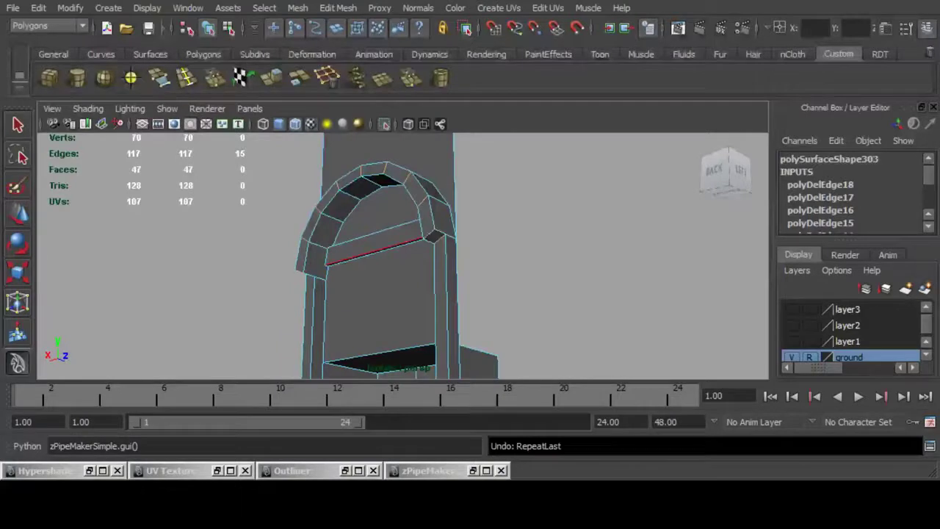
pyautogui.keyDown('ctrl'); pyautogui.click(375, 252); pyautogui.keyUp('ctrl')
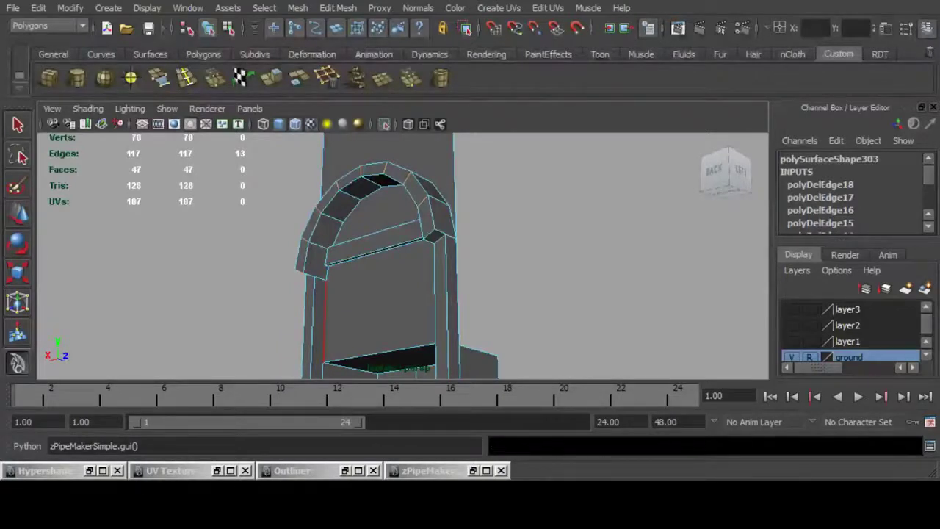
pyautogui.press('g')
pyautogui.keyDown('alt'); pyautogui.moveTo(327, 317); pyautogui.dragTo(411, 316); pyautogui.keyUp('alt')
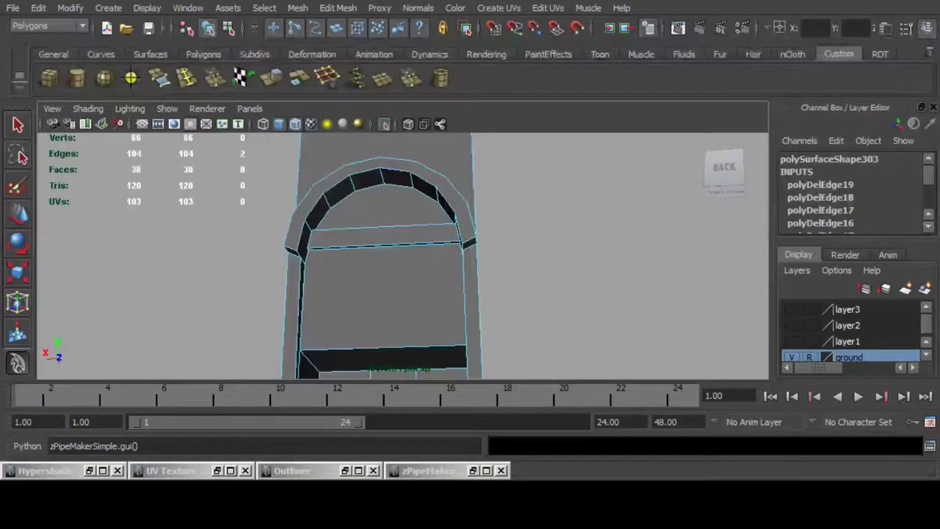
pyautogui.hotkey('ctrl', 'z')
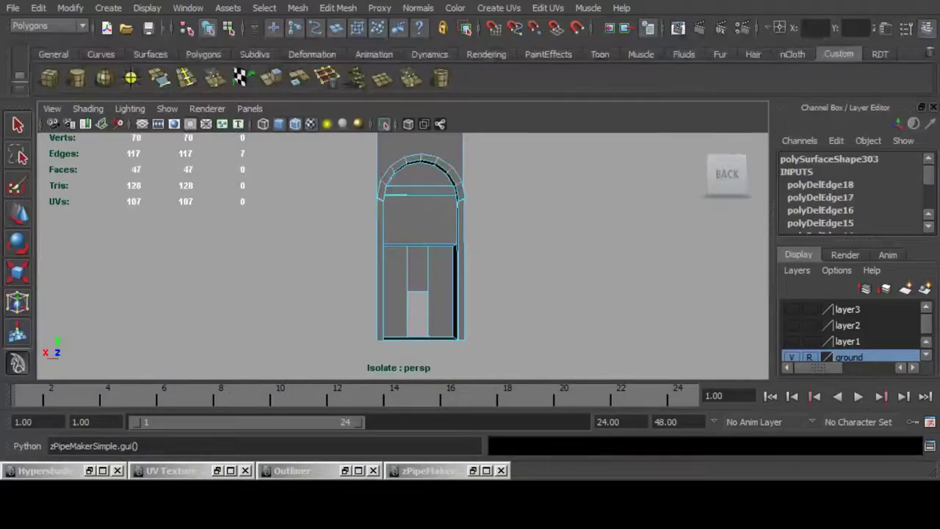
# Delete the dividing edges across the arch's front face and bring the rest of the street scene back into view.
pyautogui.press('Delete')
pyautogui.keyDown('alt'); pyautogui.moveTo(422, 253); pyautogui.dragTo(353, 232); pyautogui.keyUp('alt')
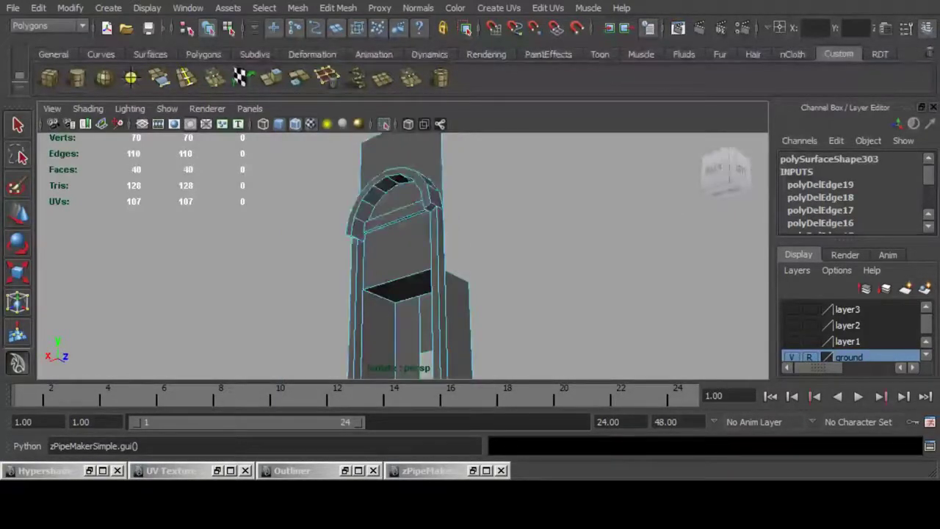
pyautogui.keyDown('alt'); pyautogui.moveTo(434, 257); pyautogui.dragTo(470, 290); pyautogui.keyUp('alt')
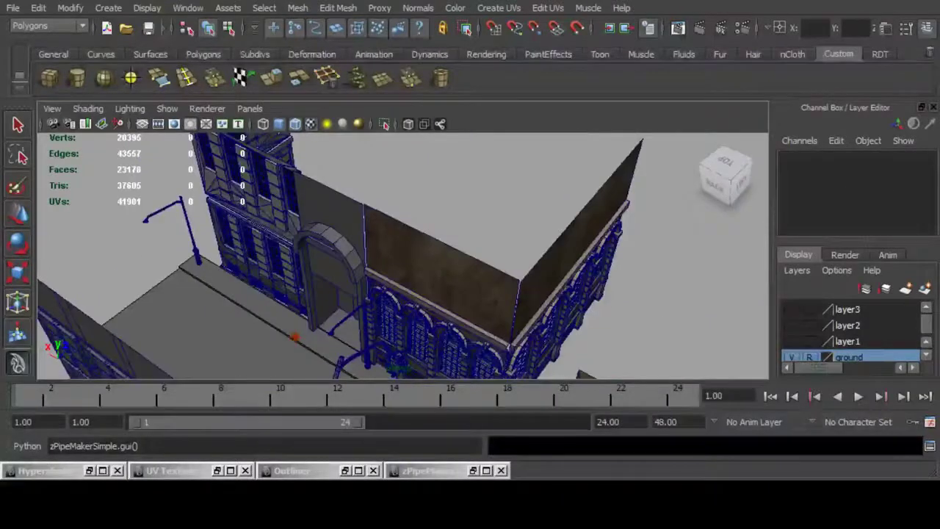
# Save the scene and slide the selected traffic light along X past the barriers to about -0.34.
pyautogui.hotkey('ctrl', 's')
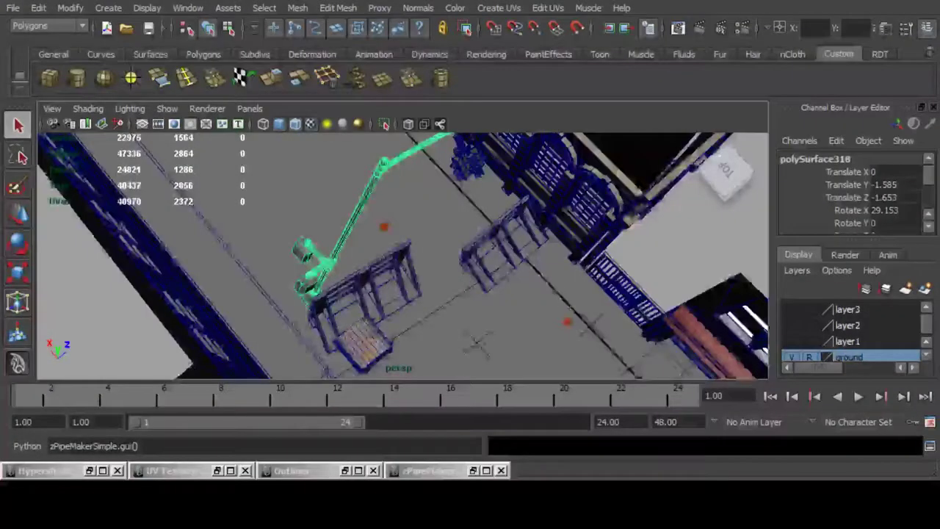
pyautogui.keyDown('alt'); pyautogui.moveTo(403, 256); pyautogui.dragTo(426, 268); pyautogui.keyUp('alt')
pyautogui.press('w')
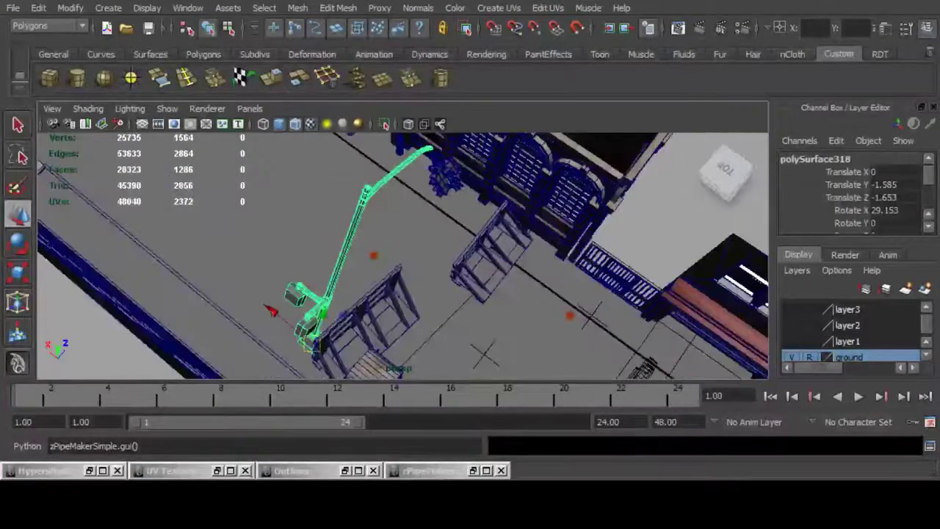
pyautogui.moveTo(272, 311); pyautogui.dragTo(470, 257)
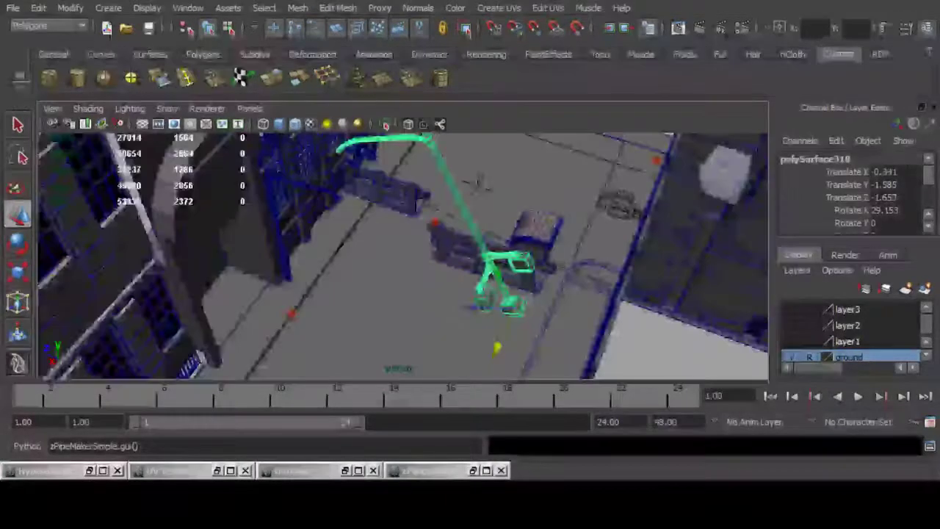
pyautogui.keyDown('alt'); pyautogui.moveTo(478, 184); pyautogui.dragTo(514, 287); pyautogui.keyUp('alt')
pyautogui.press('q')
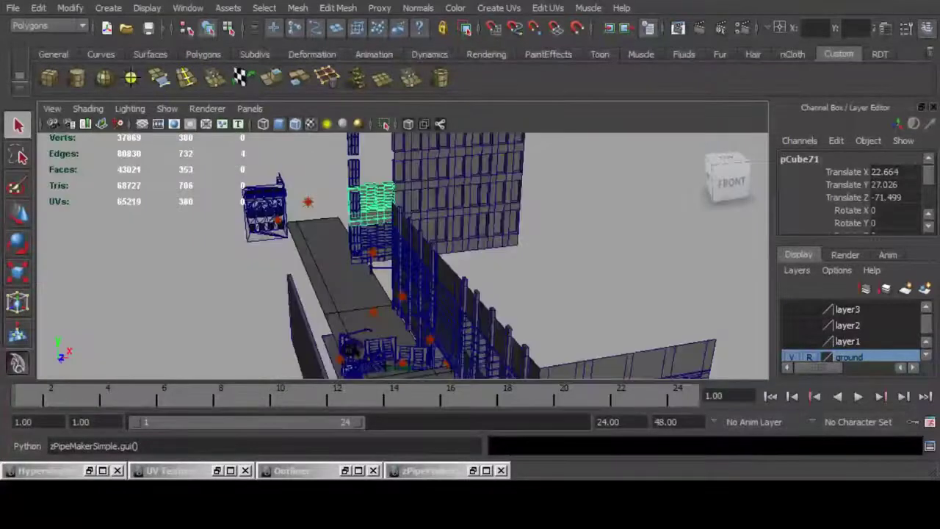
# Switch to the browser and image viewer to study the crosswalk signal photo and the rendered night street with its barriers and gate.
pyautogui.scroll(6, 402, 255)
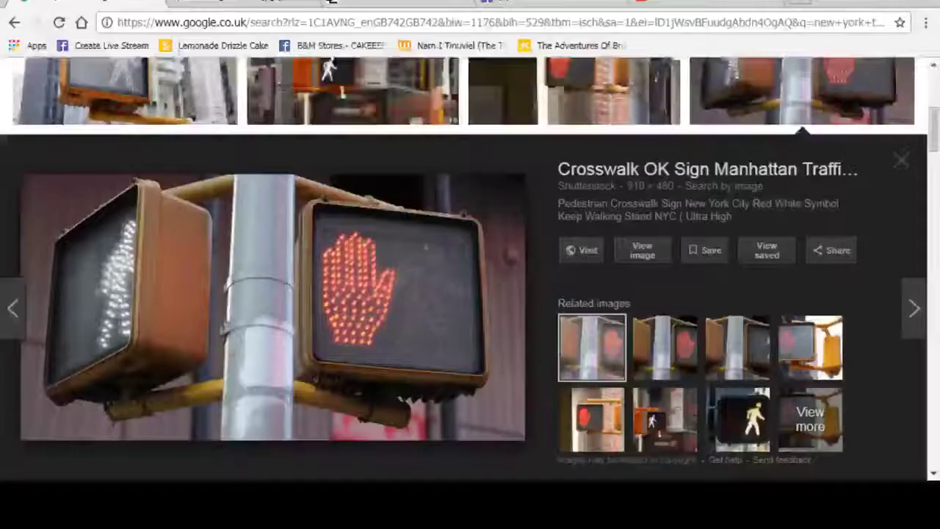
pyautogui.click(551, 2)
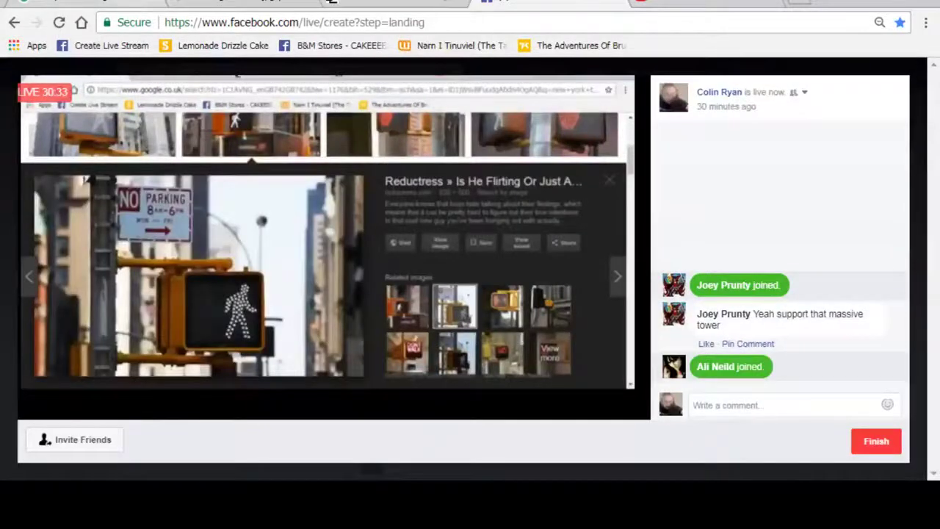
pyautogui.click(88, 2)
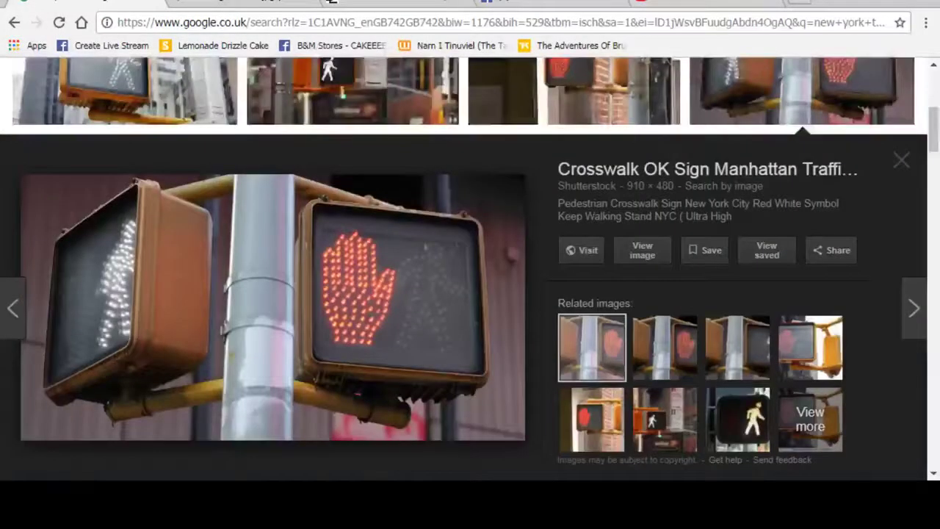
pyautogui.hotkey('alt', 'Tab')
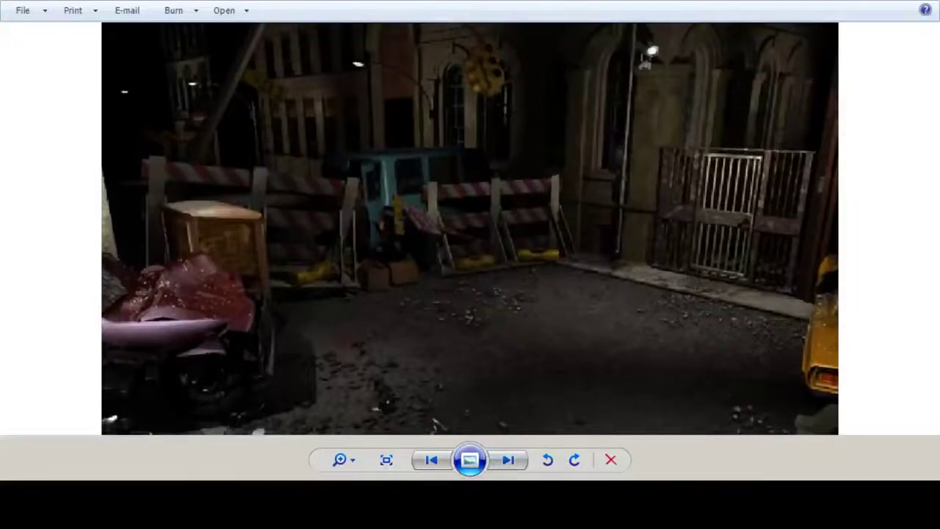
pyautogui.moveTo(470, 294); pyautogui.dragTo(471, 242)
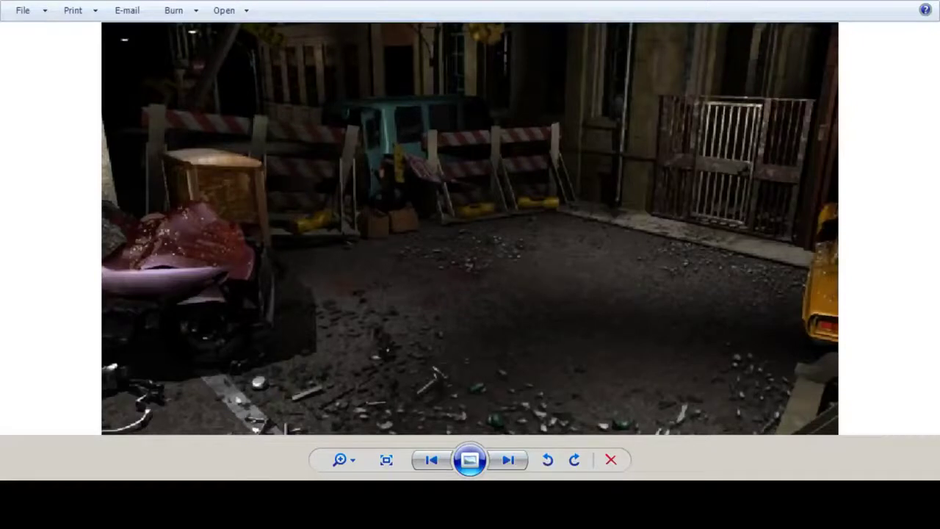
pyautogui.moveTo(470, 198); pyautogui.dragTo(471, 250)
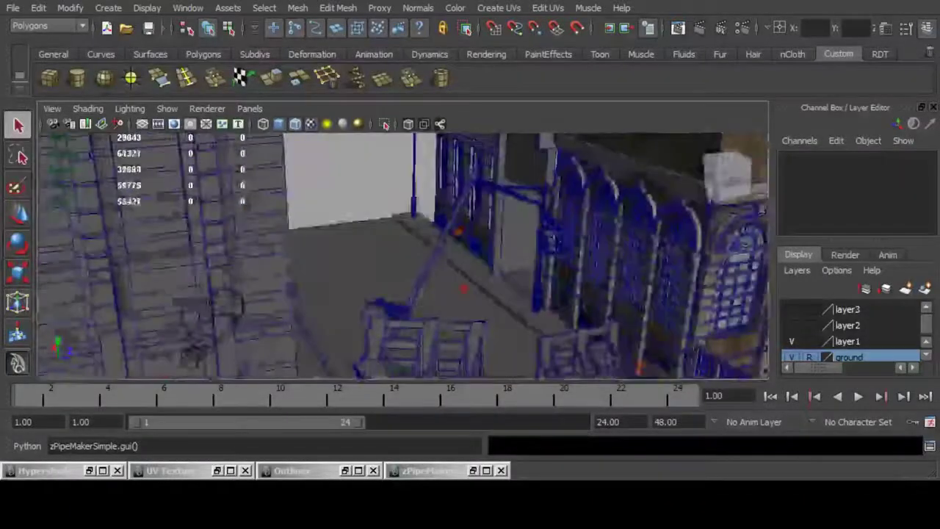
# Examine the traffic light's pole and arm, the street lamps and the arched building facade along the road.
pyautogui.keyDown('alt'); pyautogui.moveTo(441, 257); pyautogui.dragTo(382, 261); pyautogui.keyUp('alt')
pyautogui.keyDown('alt'); pyautogui.moveTo(382, 261); pyautogui.dragTo(470, 265, button='right'); pyautogui.keyUp('alt')
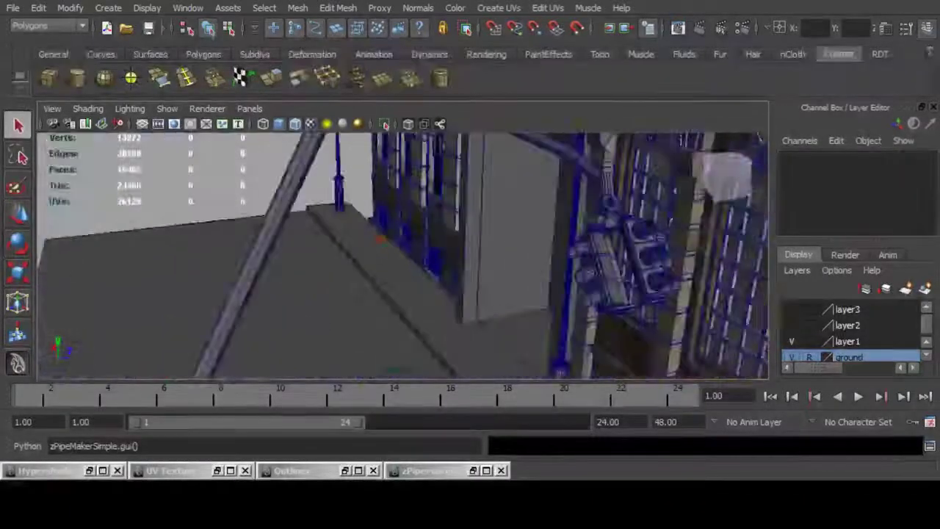
pyautogui.keyDown('alt'); pyautogui.moveTo(470, 265); pyautogui.dragTo(455, 198); pyautogui.keyUp('alt')
pyautogui.keyDown('alt'); pyautogui.moveTo(456, 198); pyautogui.dragTo(382, 212, button='middle'); pyautogui.keyUp('alt')
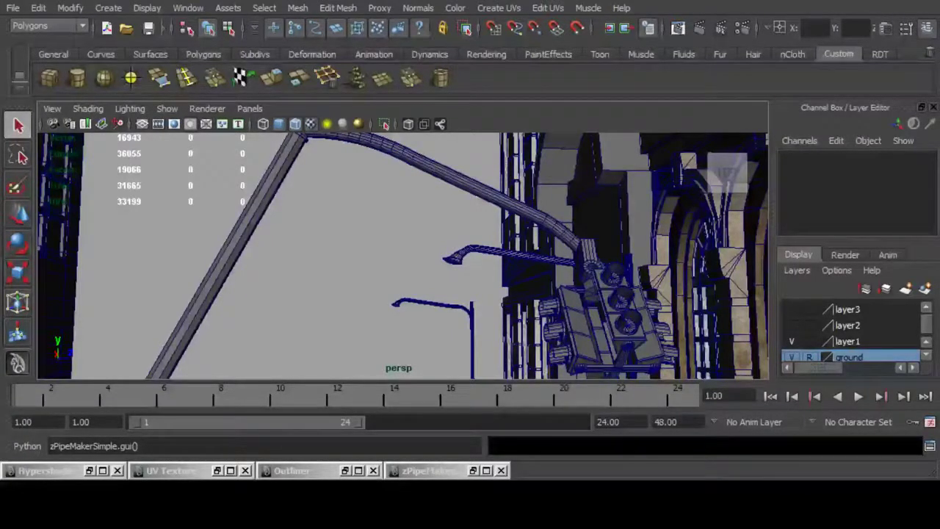
pyautogui.scroll(-4, 403, 255)
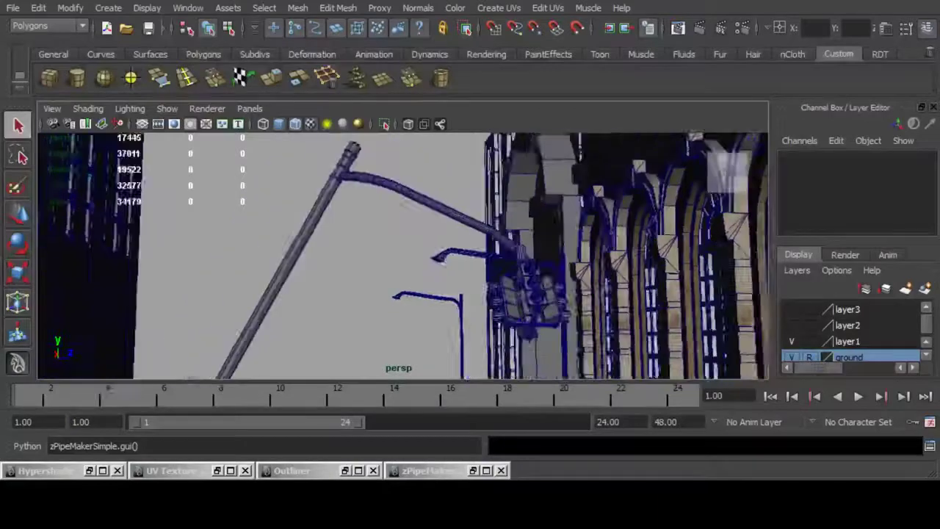
pyautogui.keyDown('alt'); pyautogui.moveTo(402, 243); pyautogui.dragTo(412, 301); pyautogui.keyUp('alt')
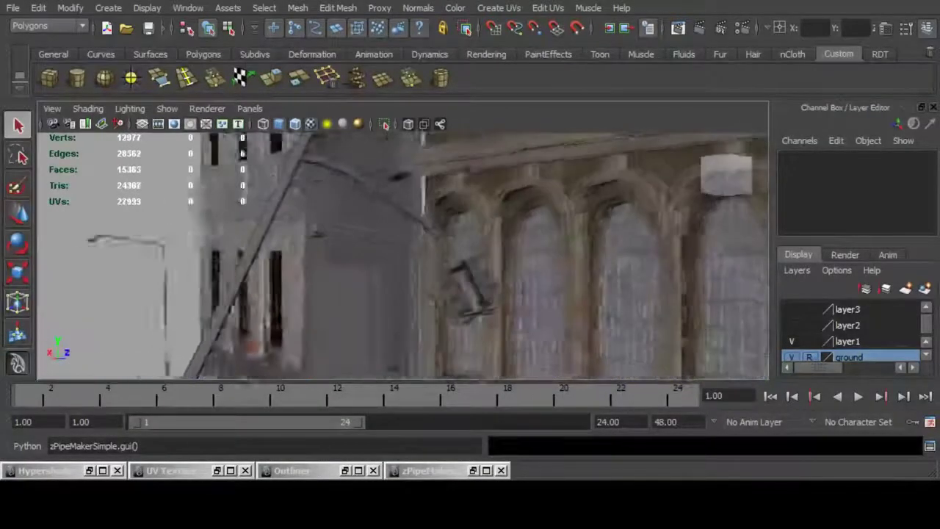
pyautogui.keyDown('alt'); pyautogui.moveTo(441, 257); pyautogui.dragTo(364, 275); pyautogui.keyUp('alt')
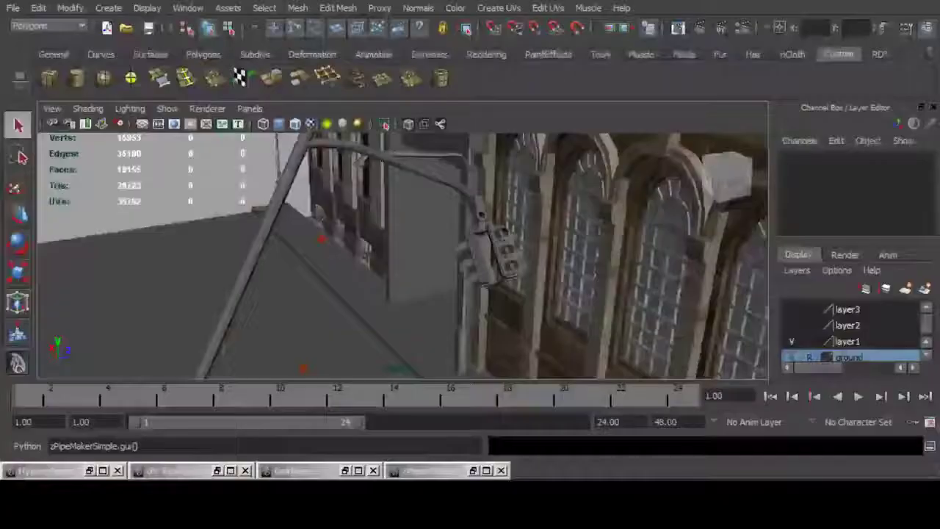
pyautogui.keyDown('alt'); pyautogui.moveTo(404, 250); pyautogui.dragTo(473, 288, button='middle'); pyautogui.keyUp('alt')
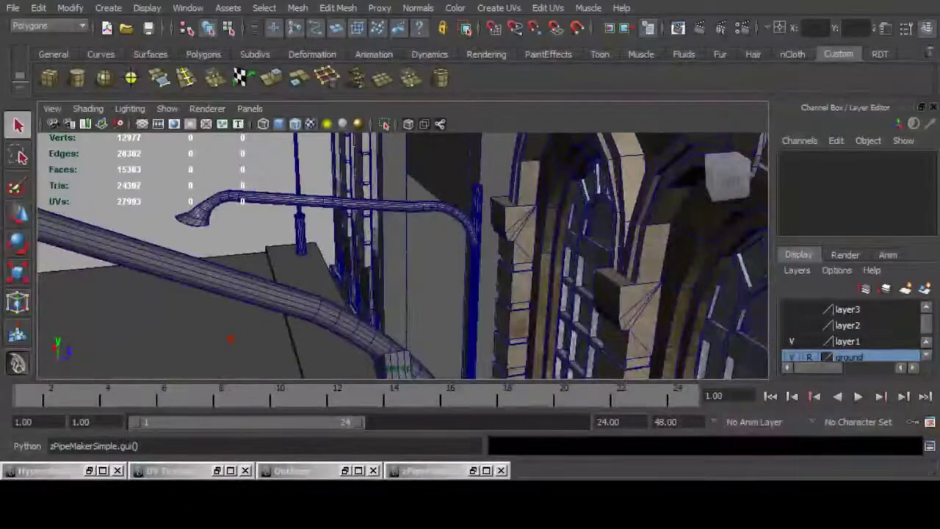
pyautogui.keyDown('alt'); pyautogui.moveTo(471, 257); pyautogui.dragTo(316, 258, button='right'); pyautogui.keyUp('alt')
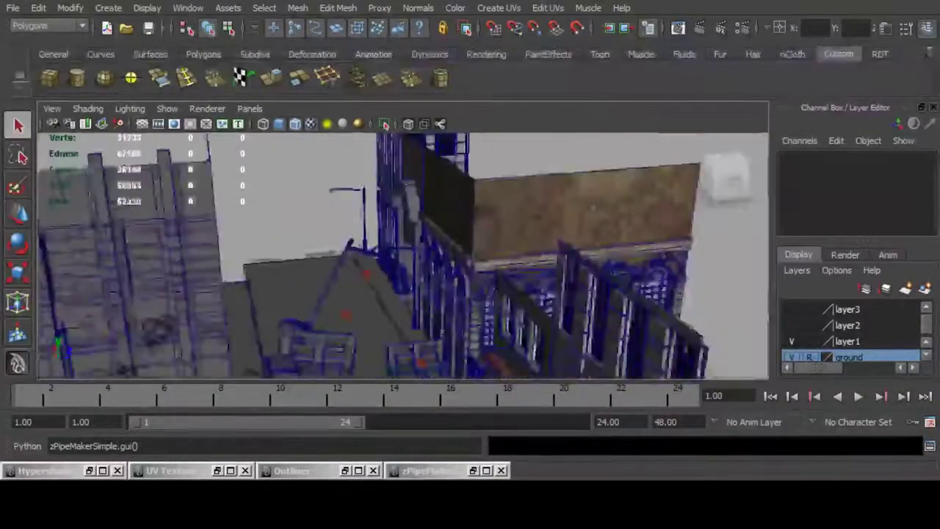
pyautogui.keyDown('alt'); pyautogui.moveTo(316, 257); pyautogui.dragTo(412, 294); pyautogui.keyUp('alt')
# Start a new pipe in zPipeMaker with Sub Axis set to 16.
pyautogui.click(474, 471)
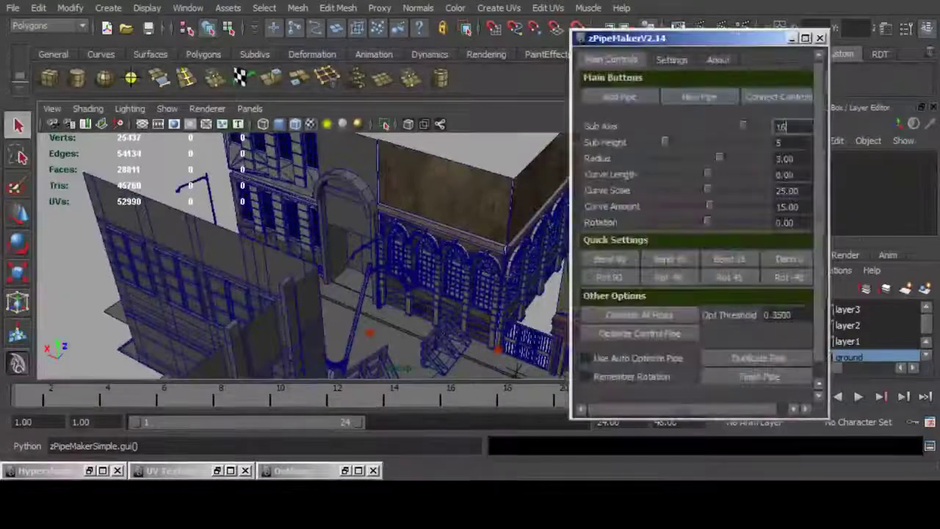
pyautogui.click(699, 97)
pyautogui.doubleClick(781, 127)
pyautogui.write('16')
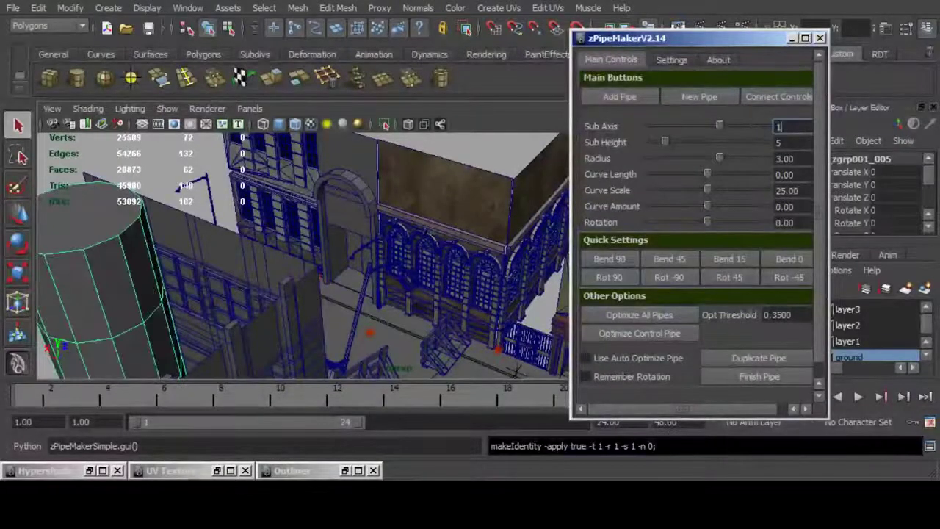
pyautogui.press('Return')
pyautogui.scroll(-8, 303, 255)
pyautogui.keyDown('alt'); pyautogui.moveTo(302, 256); pyautogui.dragTo(389, 257); pyautogui.keyUp('alt')
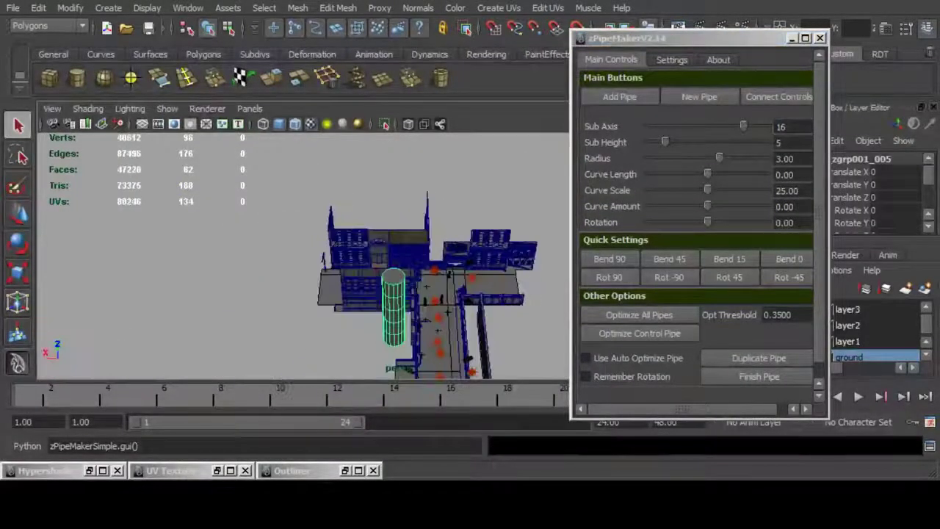
# Apply the Bend 15 setting to the pipe, add three more segments, and finish it as one pipe.
pyautogui.click(729, 259)
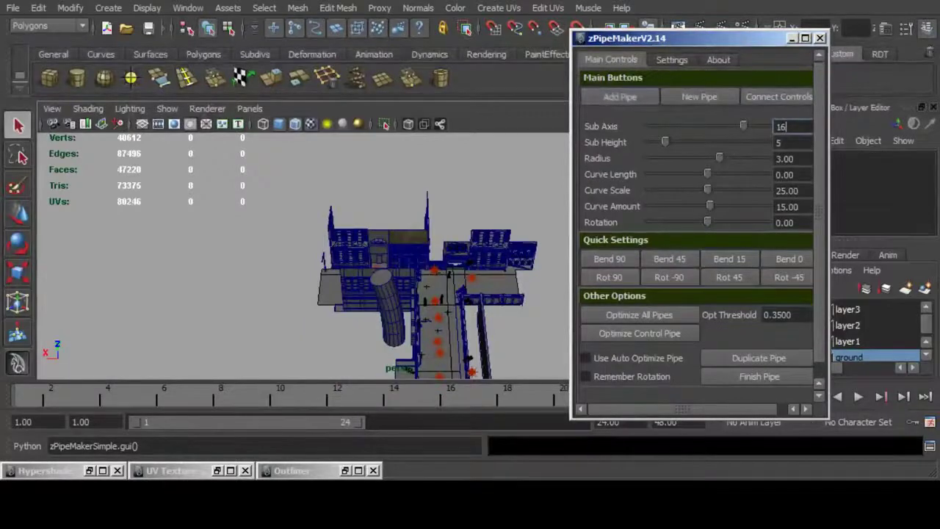
pyautogui.click(620, 97)
pyautogui.click(620, 97)
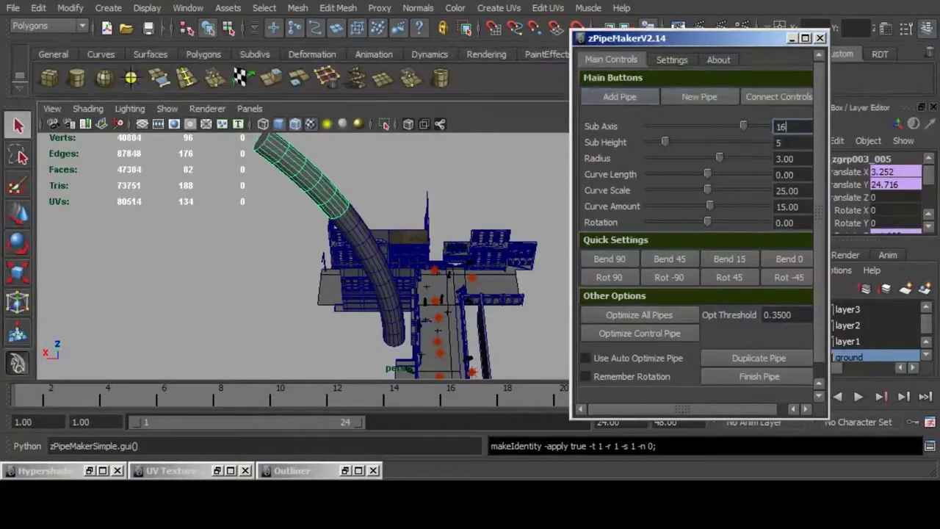
pyautogui.click(620, 97)
pyautogui.moveTo(397, 257)
pyautogui.keyDown('alt'); pyautogui.mouseDown()
pyautogui.moveTo(449, 257)
pyautogui.moveTo(403, 259)
pyautogui.mouseUp(); pyautogui.keyUp('alt')
pyautogui.click(759, 376)
pyautogui.click(792, 39)
# Move the finished pipe along X, clear of its original construction segments.
pyautogui.press('w')
pyautogui.scroll(-5, 403, 257)
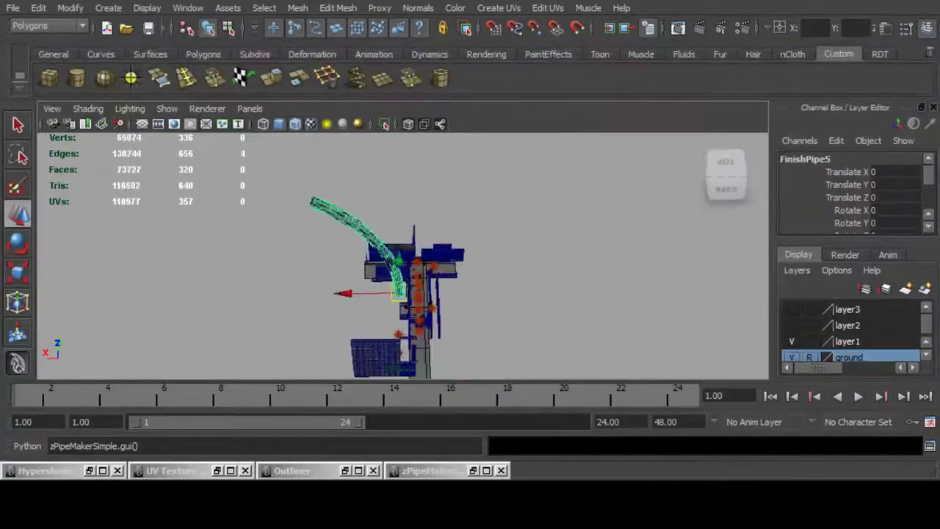
pyautogui.hotkey('ctrl', 'd')
pyautogui.moveTo(344, 294); pyautogui.dragTo(243, 294)
# Delete the four original bent pipe segments, keeping only the finished pipe.
pyautogui.click(332, 212)
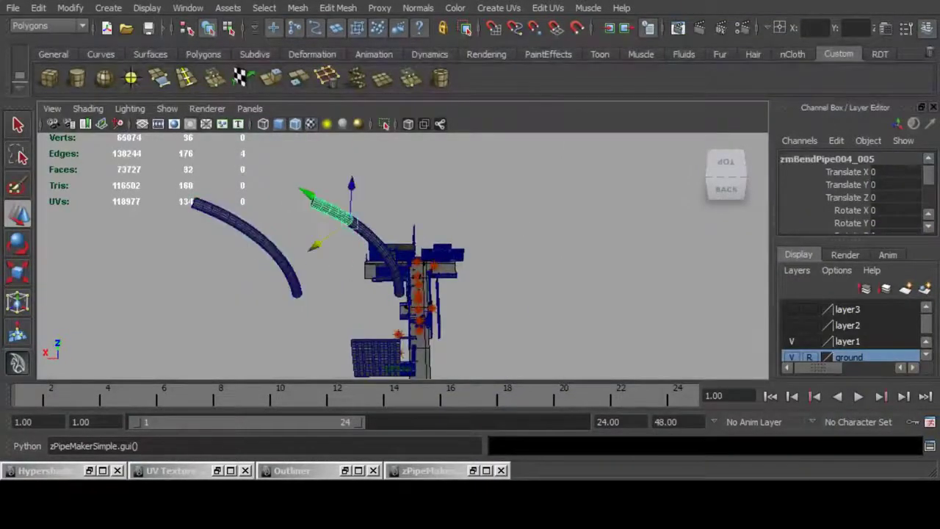
pyautogui.press('q')
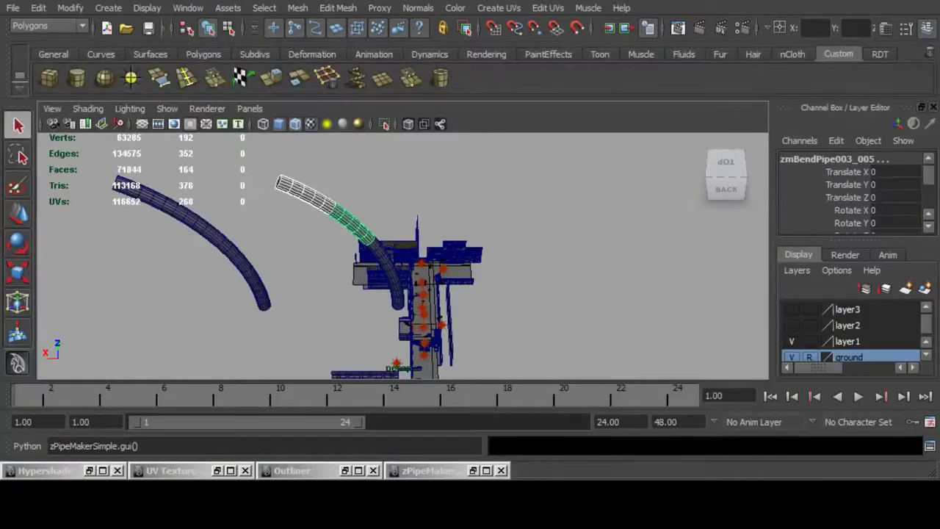
pyautogui.keyDown('shift'); pyautogui.click(386, 257); pyautogui.keyUp('shift')
pyautogui.keyDown('shift'); pyautogui.click(398, 291); pyautogui.keyUp('shift')
pyautogui.press('Delete')
# Move the finished pipe back to the street, to about -2.54 in X and 19.41 in Z.
pyautogui.click(219, 238)
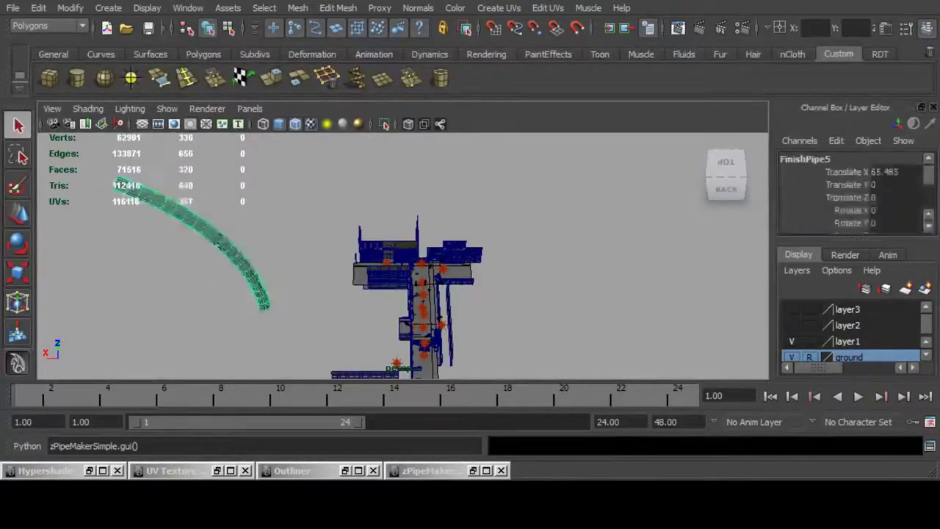
pyautogui.press('w')
pyautogui.moveTo(210, 306); pyautogui.dragTo(348, 306)
pyautogui.keyDown('alt'); pyautogui.moveTo(347, 306); pyautogui.dragTo(548, 228); pyautogui.keyUp('alt')
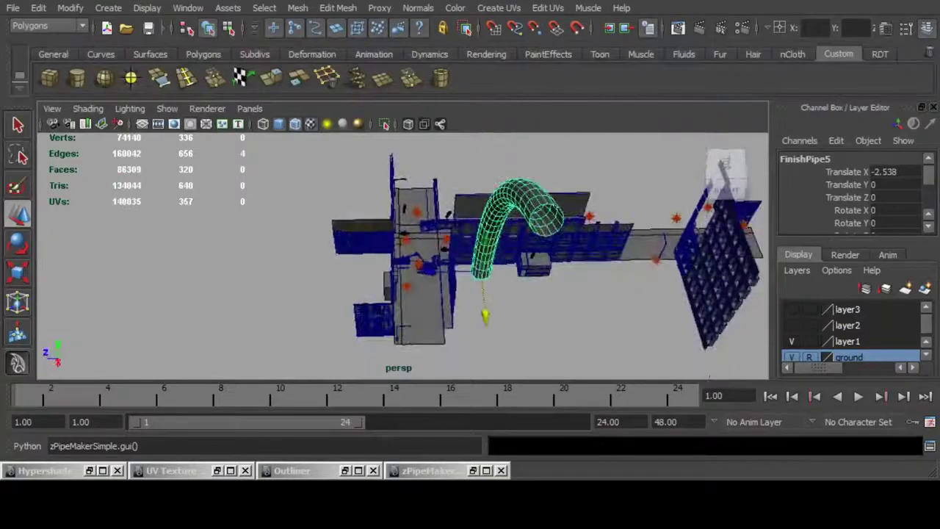
pyautogui.moveTo(427, 271); pyautogui.dragTo(363, 273)
# Try rotating the pipe 90 degrees about X, and set that rotation back to 0.
pyautogui.click(894, 210)
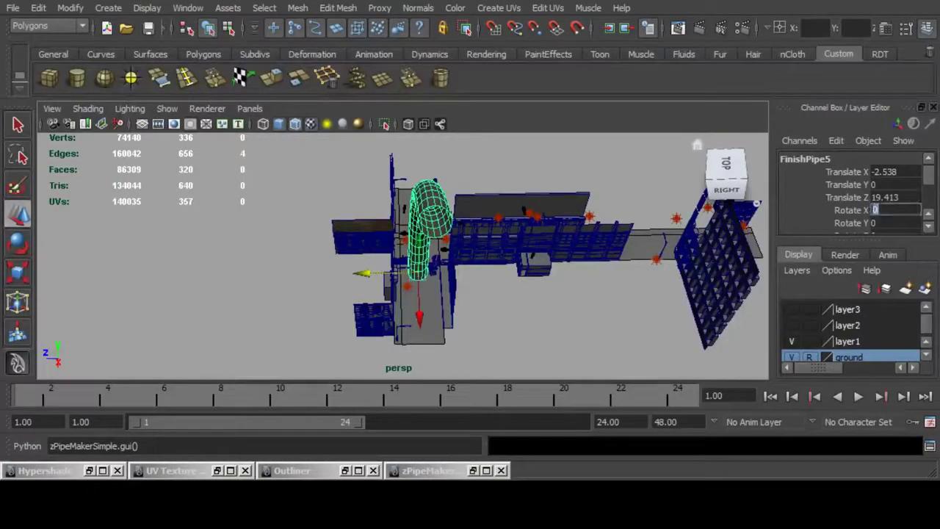
pyautogui.write('90')
pyautogui.press('Return')
pyautogui.click(894, 210)
pyautogui.write('0')
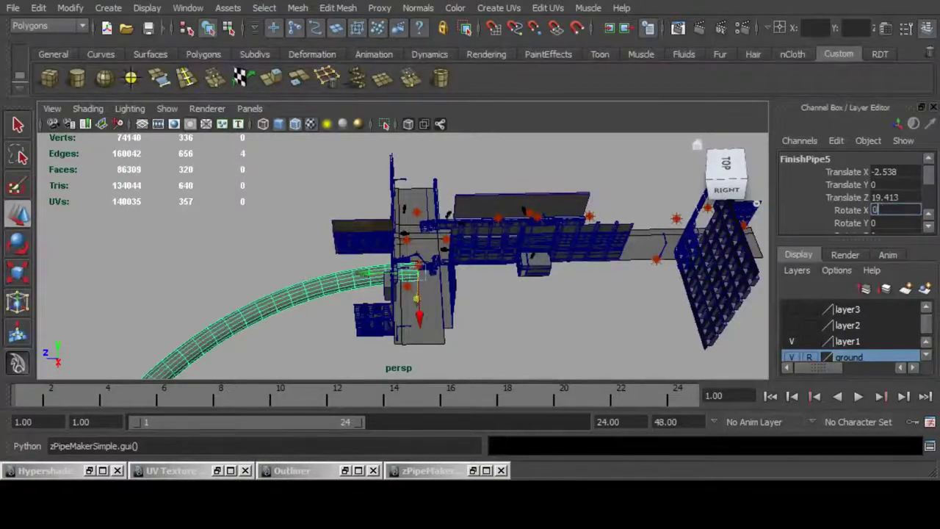
# Set the pipe's Rotate Y to 90.
pyautogui.press('Tab')
pyautogui.write('90')
pyautogui.press('Return')
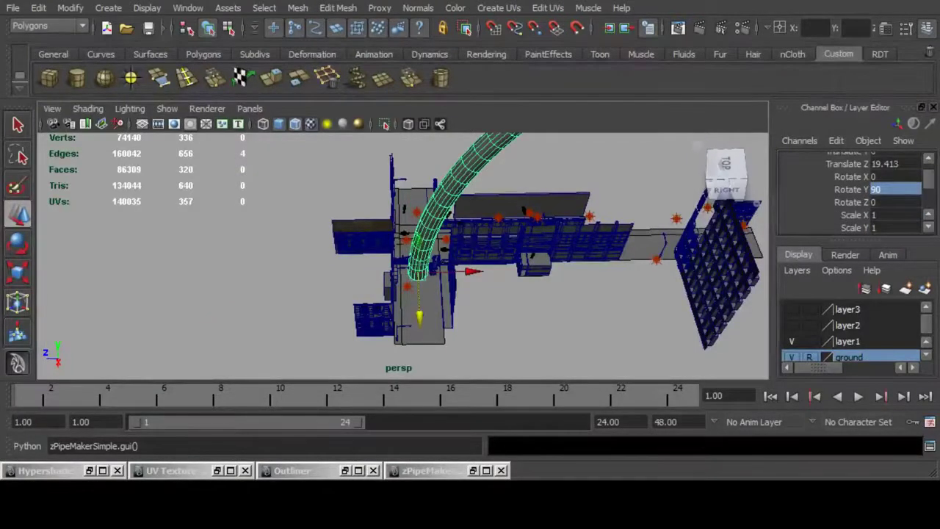
# Scale the pipe down uniformly to about 0.049 to suit the size of the street lamps.
pyautogui.press('r')
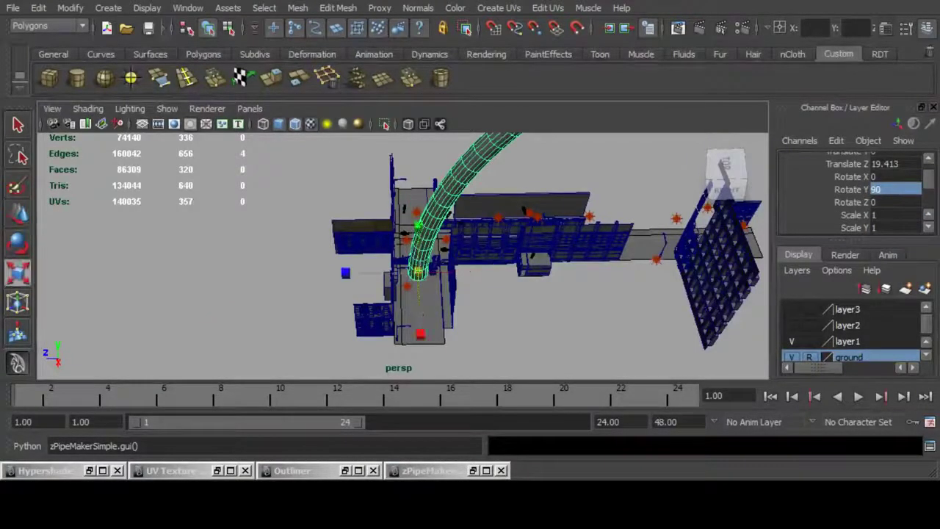
pyautogui.moveTo(419, 273); pyautogui.dragTo(322, 232)
pyautogui.press('f')
pyautogui.scroll(-4, 352, 272)
pyautogui.moveTo(374, 327); pyautogui.dragTo(294, 349)
# Move the scaled pipe beside the street lamp post at the arched facade, to about X 1.87, Y 5.77, Z 25.63.
pyautogui.press('w')
pyautogui.moveTo(356, 348); pyautogui.dragTo(279, 351)
pyautogui.moveTo(218, 367); pyautogui.dragTo(212, 376)
pyautogui.moveTo(224, 309); pyautogui.dragTo(208, 176)
pyautogui.keyDown('alt'); pyautogui.moveTo(323, 294); pyautogui.dragTo(330, 312); pyautogui.keyUp('alt')
pyautogui.moveTo(319, 350); pyautogui.dragTo(303, 358)
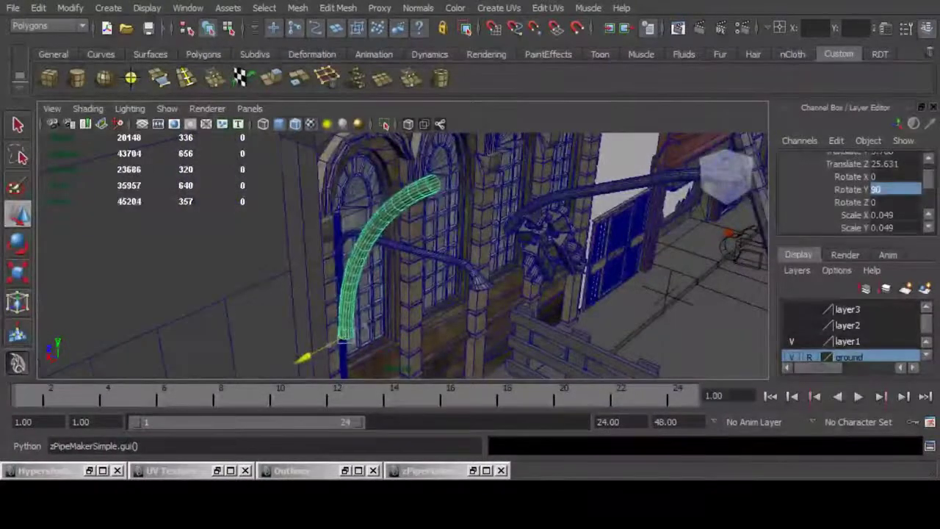
# Isolate the curved pipe together with the neighbouring street lamp in the viewport.
pyautogui.keyDown('alt'); pyautogui.moveTo(316, 323); pyautogui.dragTo(455, 316); pyautogui.keyUp('alt')
pyautogui.keyDown('shift'); pyautogui.click(455, 147); pyautogui.keyUp('shift')
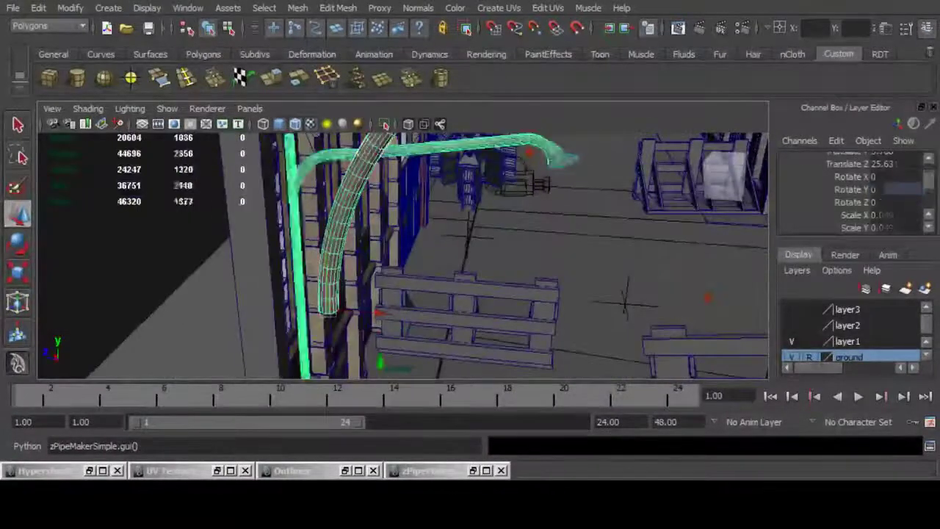
pyautogui.click(385, 124)
# Move only the curved pipe towards the lamp post so its base meets the post, at about 26.09 in Z.
pyautogui.click(345, 213)
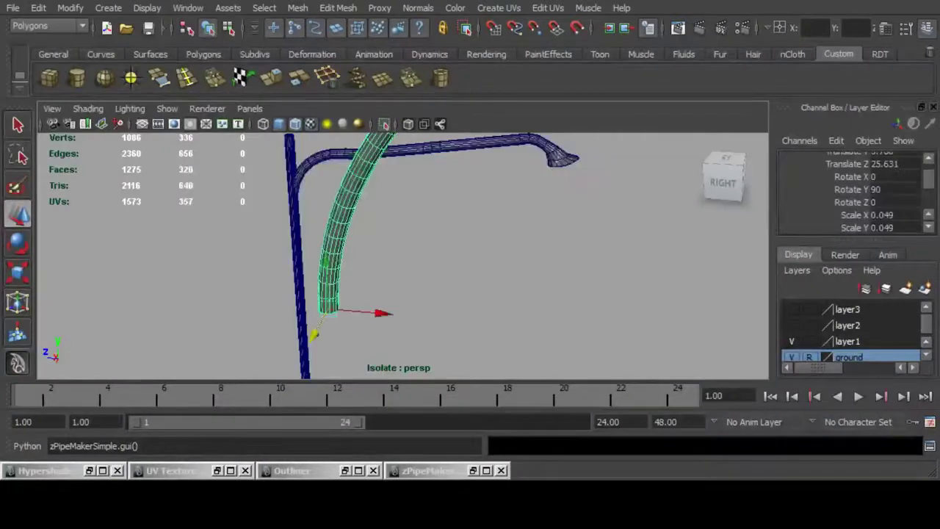
pyautogui.click(385, 318)
pyautogui.hotkey('ctrl', 'z')
pyautogui.moveTo(382, 314); pyautogui.dragTo(351, 311)
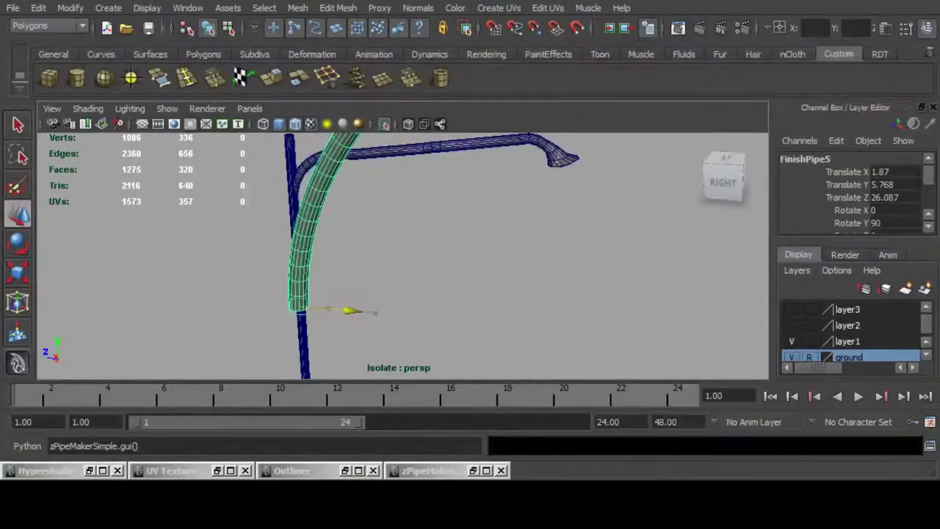
# Move the curved pipe sideways in line with the street lamp post, to about 1.57 in X.
pyautogui.scroll(-3, 352, 311)
pyautogui.keyDown('alt'); pyautogui.moveTo(352, 310); pyautogui.dragTo(369, 353, button='middle'); pyautogui.keyUp('alt')
pyautogui.keyDown('alt'); pyautogui.moveTo(370, 324); pyautogui.dragTo(294, 342); pyautogui.keyUp('alt')
pyautogui.scroll(5, 326, 294)
pyautogui.moveTo(325, 256); pyautogui.dragTo(441, 257)
pyautogui.scroll(-3, 358, 253)
pyautogui.keyDown('alt'); pyautogui.moveTo(441, 257); pyautogui.dragTo(500, 242, button='middle'); pyautogui.keyUp('alt')
# Scale the pipe down slightly to match the post's thickness and shift it to about X 1.51, Z 26.20.
pyautogui.press('r')
pyautogui.scroll(-2, 473, 258)
pyautogui.scroll(5, 500, 243)
pyautogui.keyDown('alt'); pyautogui.moveTo(499, 242); pyautogui.dragTo(503, 253); pyautogui.keyUp('alt')
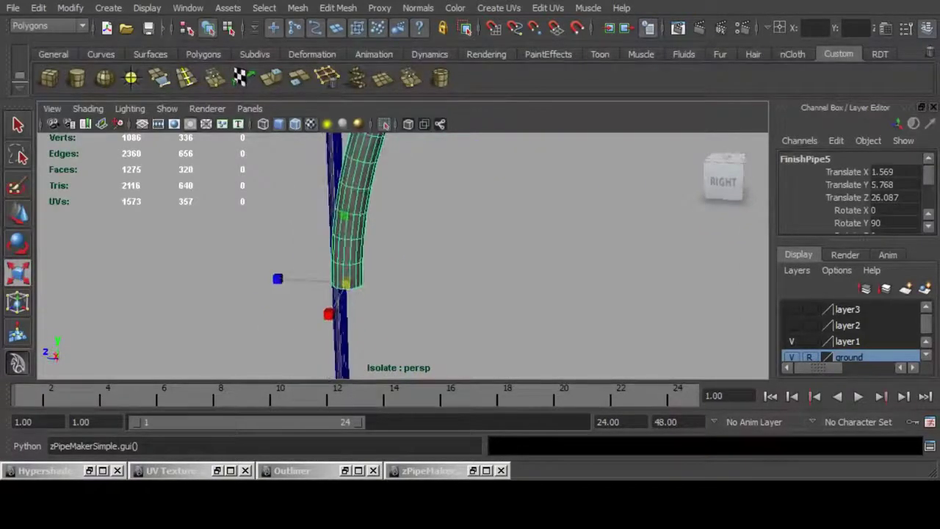
pyautogui.moveTo(346, 284)
pyautogui.mouseDown()
pyautogui.moveTo(321, 283)
pyautogui.moveTo(338, 283)
pyautogui.moveTo(329, 284)
pyautogui.mouseUp()
pyautogui.press('w')
pyautogui.moveTo(402, 286); pyautogui.dragTo(389, 286)
pyautogui.keyDown('alt'); pyautogui.moveTo(390, 286); pyautogui.dragTo(419, 276); pyautogui.keyUp('alt')
pyautogui.scroll(-5, 419, 276)
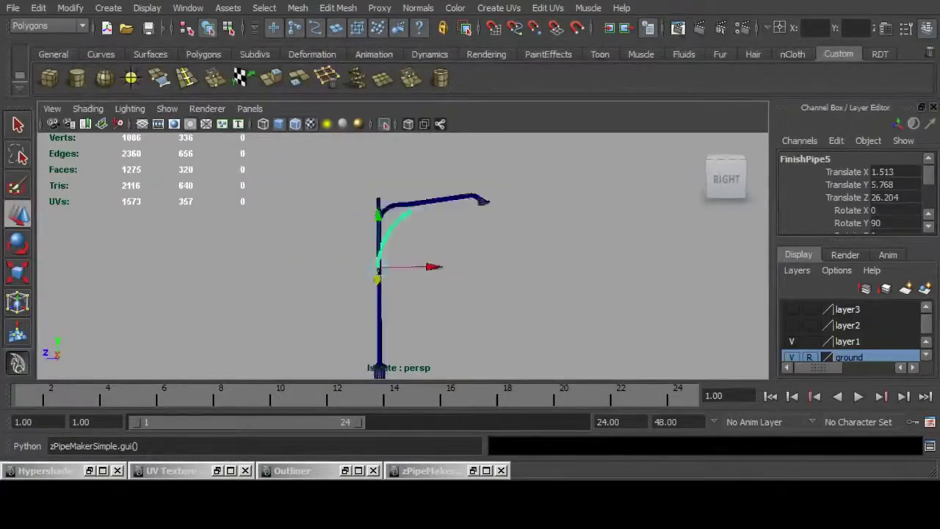
# Raise the pipe along the post to the bend of the lamp arm, at about 7.22 in Y.
pyautogui.keyDown('alt'); pyautogui.moveTo(419, 275); pyautogui.dragTo(388, 303, button='middle'); pyautogui.keyUp('alt')
pyautogui.scroll(3, 388, 303)
pyautogui.moveTo(310, 271); pyautogui.dragTo(310, 206)
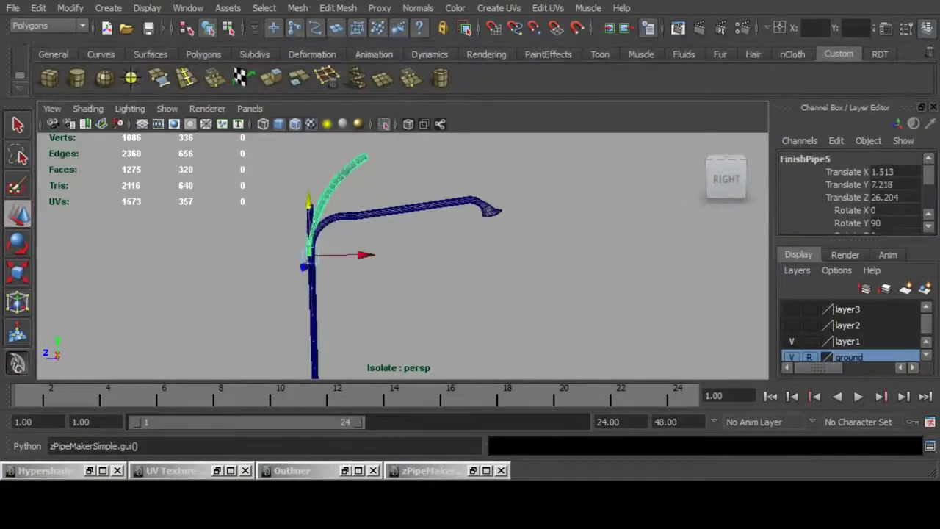
# Tilt the pipe down towards the lamp arm, to a Y rotation of about 51.33, and dismiss the antivirus pop-up.
pyautogui.click(18, 243)
pyautogui.keyDown('alt'); pyautogui.moveTo(324, 257); pyautogui.dragTo(366, 290, button='middle'); pyautogui.keyUp('alt')
pyautogui.scroll(3, 365, 290)
pyautogui.scroll(3, 370, 369)
pyautogui.keyDown('alt'); pyautogui.moveTo(371, 328); pyautogui.dragTo(413, 358, button='middle'); pyautogui.keyUp('alt')
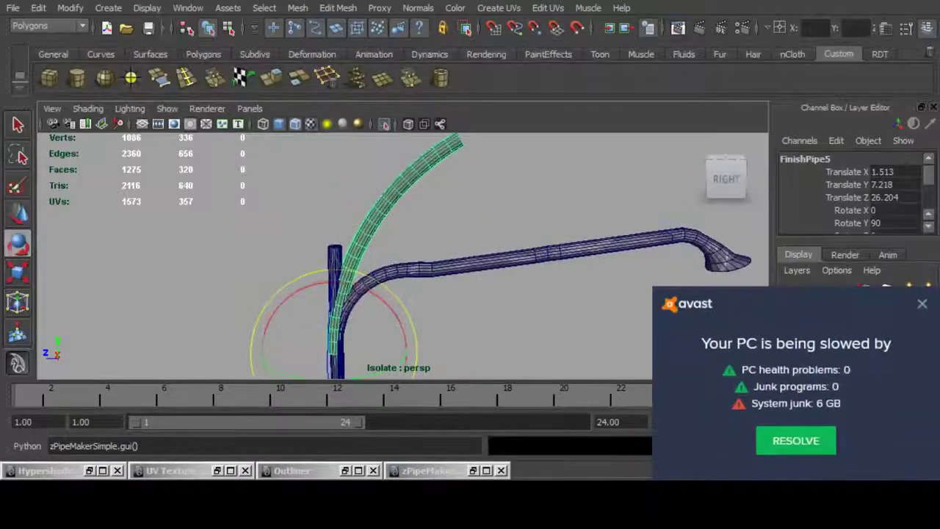
pyautogui.click(923, 304)
pyautogui.keyDown('alt'); pyautogui.moveTo(441, 283); pyautogui.dragTo(399, 308); pyautogui.keyUp('alt')
# Set the Move tool to the World axis and raise the pipe to about 7.57 in Y.
pyautogui.press('w')
pyautogui.scroll(3, 360, 345)
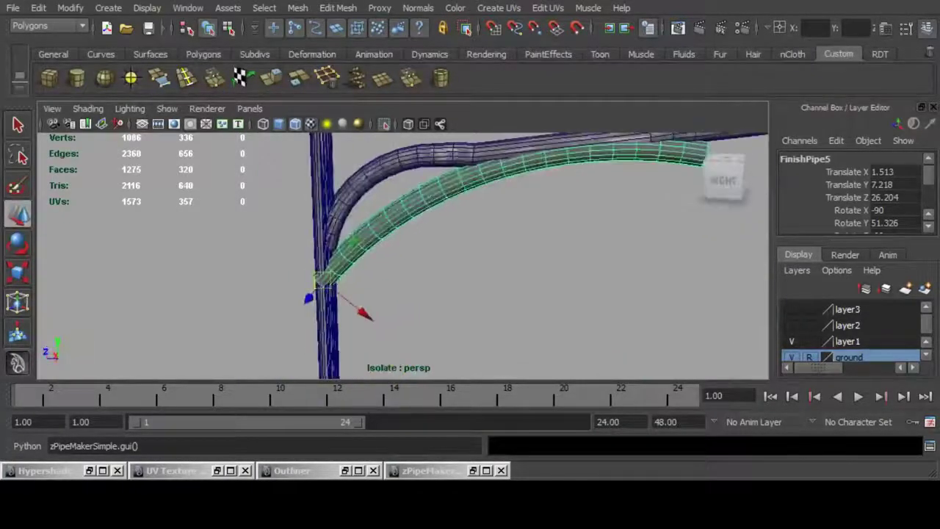
pyautogui.moveTo(353, 243); pyautogui.dragTo(377, 218)
pyautogui.hotkey('ctrl', 'z')
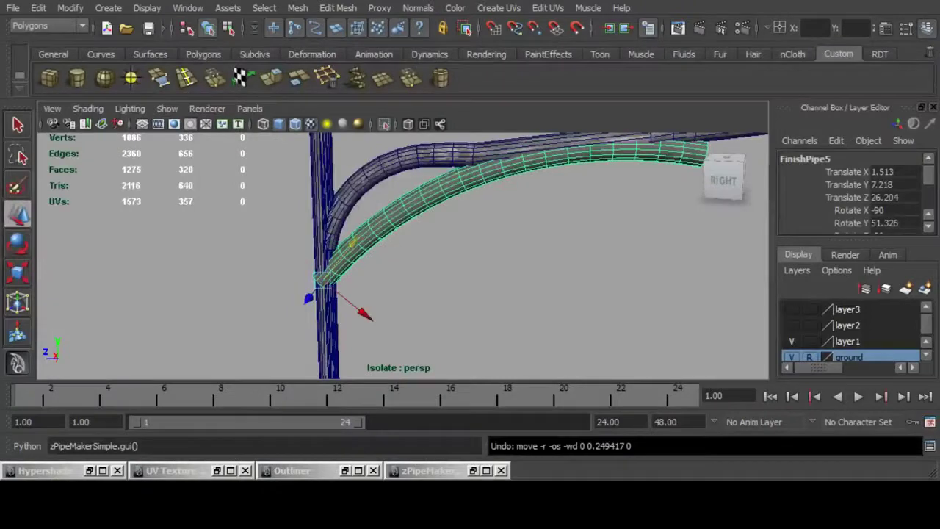
pyautogui.doubleClick(18, 214)
pyautogui.click(156, 189)
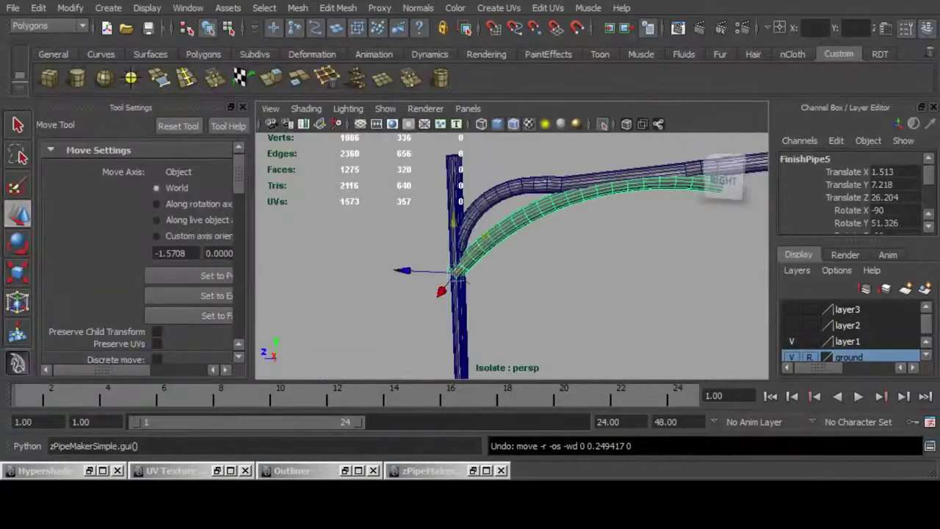
pyautogui.click(249, 108)
pyautogui.moveTo(320, 229); pyautogui.dragTo(320, 178)
# Centre the pipe on the post at about 1.52 in X and adjust its uniform scale to the arm.
pyautogui.keyDown('alt'); pyautogui.moveTo(441, 257); pyautogui.dragTo(353, 257, button='right'); pyautogui.keyUp('alt')
pyautogui.keyDown('alt'); pyautogui.moveTo(441, 250); pyautogui.dragTo(346, 286); pyautogui.keyUp('alt')
pyautogui.keyDown('alt'); pyautogui.moveTo(346, 287); pyautogui.dragTo(441, 286, button='right'); pyautogui.keyUp('alt')
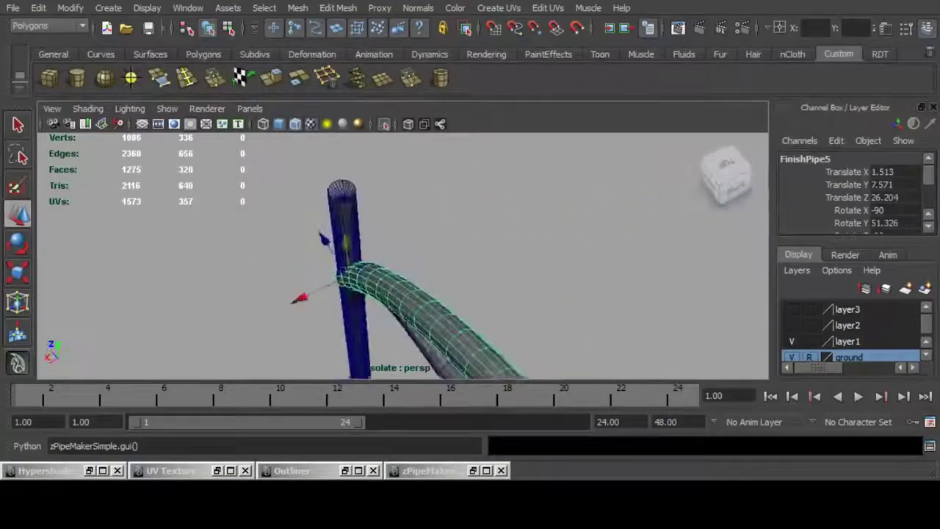
pyautogui.keyDown('alt'); pyautogui.moveTo(368, 257); pyautogui.dragTo(397, 298, button='middle'); pyautogui.keyUp('alt')
pyautogui.keyDown('alt'); pyautogui.moveTo(397, 265); pyautogui.dragTo(369, 265); pyautogui.keyUp('alt')
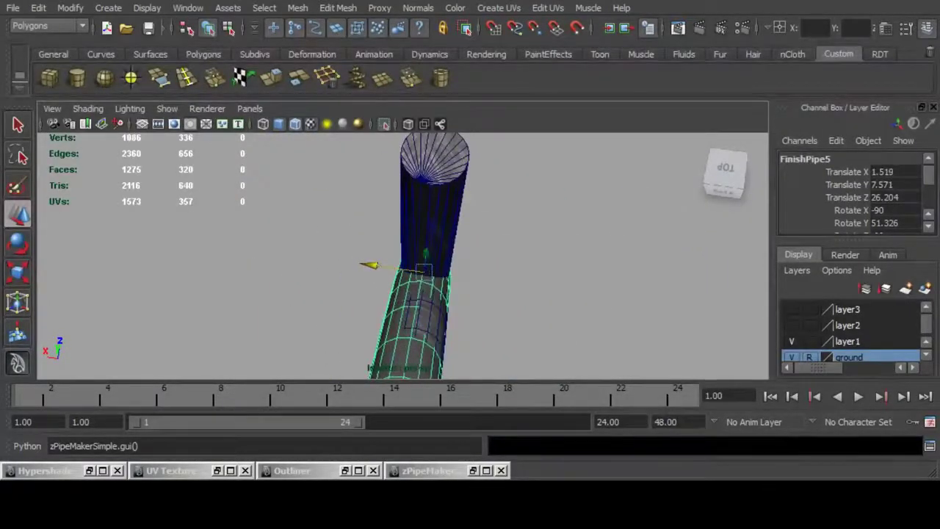
pyautogui.press('r')
pyautogui.moveTo(425, 272); pyautogui.dragTo(515, 217)
# Shift the pipe outwards and up so its base sits over the curved section of the lamp arm.
pyautogui.press('w')
pyautogui.keyDown('alt'); pyautogui.moveTo(515, 294); pyautogui.dragTo(220, 176, button='middle'); pyautogui.keyUp('alt')
pyautogui.keyDown('alt'); pyautogui.moveTo(221, 176); pyautogui.dragTo(192, 176, button='right'); pyautogui.keyUp('alt')
pyautogui.keyDown('alt'); pyautogui.moveTo(192, 177); pyautogui.dragTo(285, 192, button='middle'); pyautogui.keyUp('alt')
pyautogui.moveTo(179, 294); pyautogui.dragTo(211, 296)
pyautogui.moveTo(257, 249); pyautogui.dragTo(256, 219)
pyautogui.keyDown('alt'); pyautogui.moveTo(256, 220); pyautogui.dragTo(265, 220, button='middle'); pyautogui.keyUp('alt')
pyautogui.moveTo(216, 267); pyautogui.dragTo(242, 267)
# Rotate the pipe to about 27.27 in Y and move it to the end of the arm's bend, about Y 7.97, Z 25.78.
pyautogui.press('e')
pyautogui.moveTo(330, 215); pyautogui.dragTo(374, 236)
pyautogui.press('w')
pyautogui.moveTo(289, 226); pyautogui.dragTo(540, 210)
pyautogui.keyDown('alt'); pyautogui.moveTo(470, 246); pyautogui.dragTo(364, 257, button='right'); pyautogui.keyUp('alt')
pyautogui.keyDown('alt'); pyautogui.moveTo(397, 272); pyautogui.dragTo(430, 238, button='middle'); pyautogui.keyUp('alt')
pyautogui.moveTo(431, 238)
pyautogui.keyDown('alt'); pyautogui.mouseDown()
pyautogui.moveTo(418, 253)
pyautogui.moveTo(420, 229)
pyautogui.moveTo(440, 231)
pyautogui.moveTo(427, 230)
pyautogui.mouseUp(); pyautogui.keyUp('alt')
pyautogui.keyDown('alt'); pyautogui.moveTo(427, 229); pyautogui.dragTo(500, 234, button='right'); pyautogui.keyUp('alt')
pyautogui.keyDown('alt'); pyautogui.moveTo(456, 220); pyautogui.dragTo(491, 289, button='middle'); pyautogui.keyUp('alt')
pyautogui.keyDown('alt'); pyautogui.moveTo(470, 257); pyautogui.dragTo(448, 249); pyautogui.keyUp('alt')
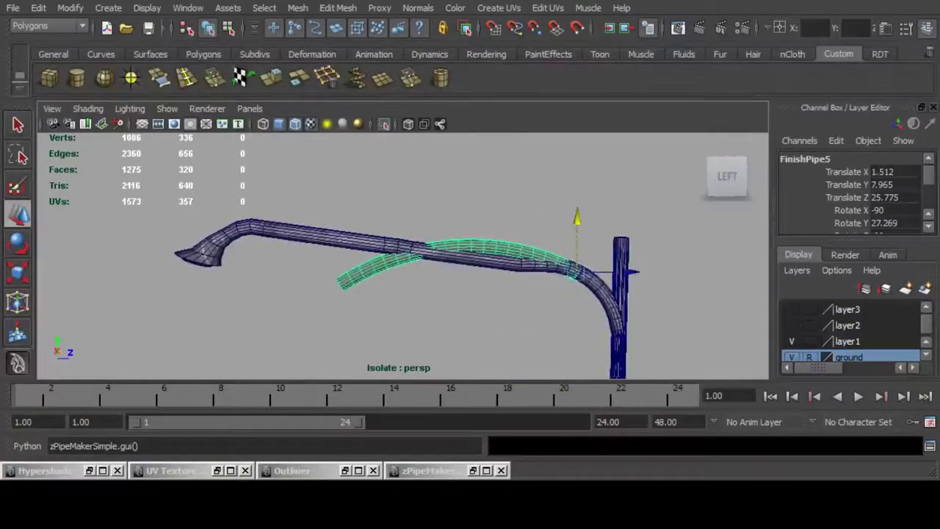
# Delete the faces of the long straight section of the street lamp's arm.
pyautogui.click(382, 244)
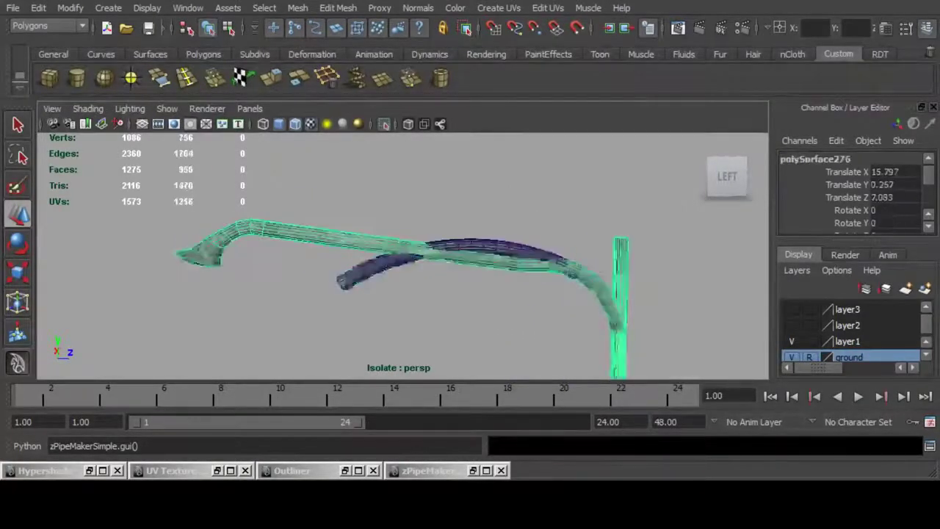
pyautogui.press('F11')
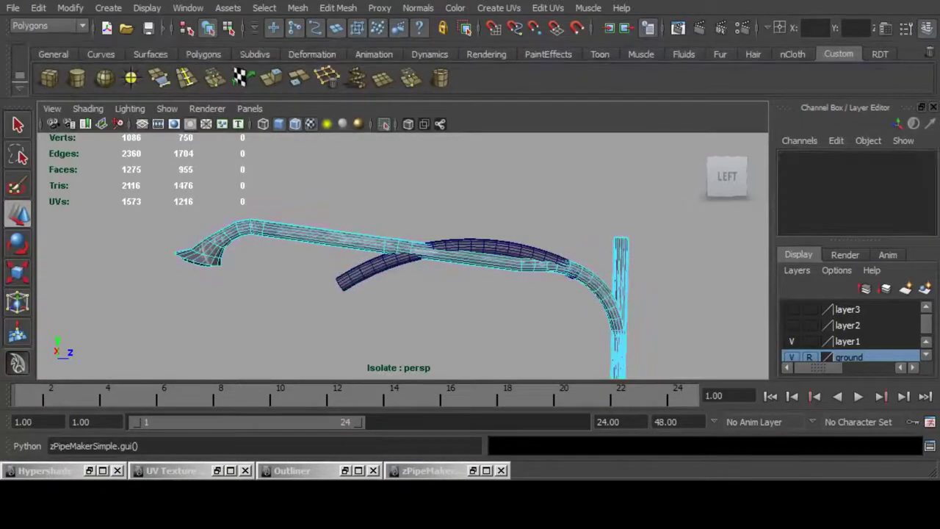
pyautogui.moveTo(318, 198); pyautogui.dragTo(458, 281)
pyautogui.press('Delete')
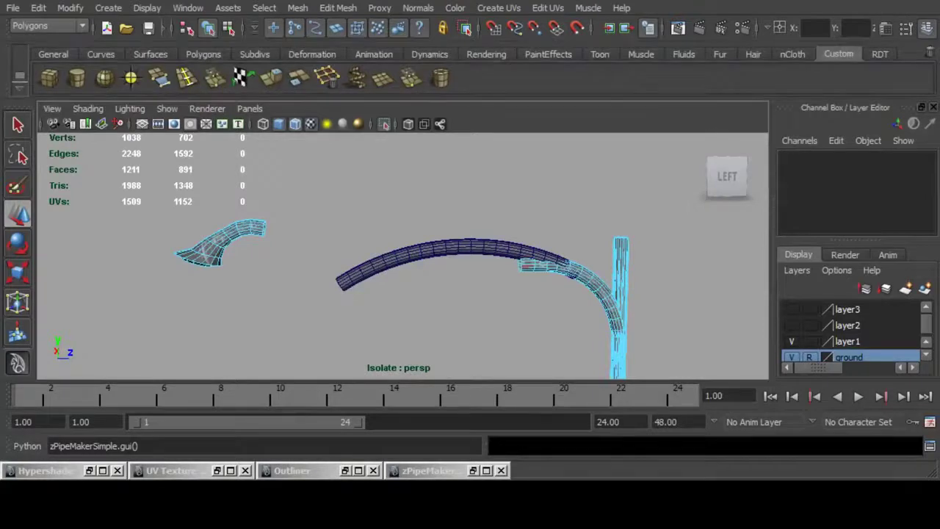
# Delete the leftover arm faces that overlap the start of the curved pipe.
pyautogui.keyDown('alt'); pyautogui.moveTo(404, 257); pyautogui.dragTo(485, 257, button='right'); pyautogui.keyUp('alt')
pyautogui.keyDown('alt'); pyautogui.moveTo(485, 257); pyautogui.dragTo(285, 250, button='middle'); pyautogui.keyUp('alt')
pyautogui.keyDown('alt'); pyautogui.moveTo(285, 249); pyautogui.dragTo(269, 250); pyautogui.keyUp('alt')
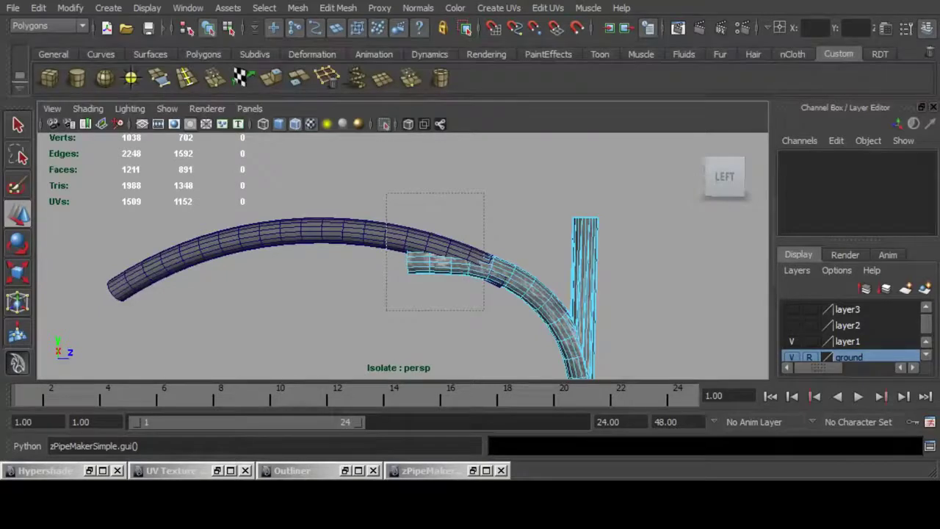
pyautogui.moveTo(386, 193); pyautogui.dragTo(484, 310)
pyautogui.press('Delete')
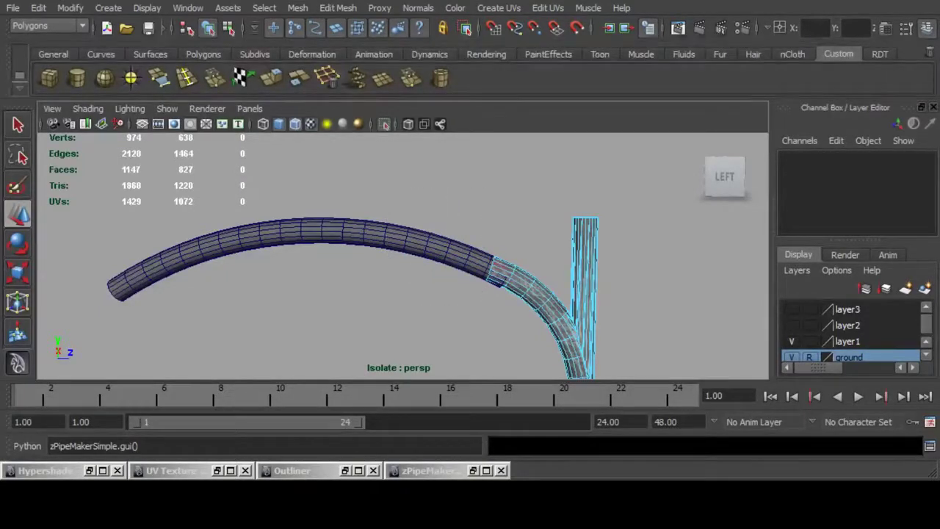
# Move the curved pipe so its end meets the cut arm, at about Y 8.01, Z 25.69.
pyautogui.click(503, 267)
pyautogui.press('F8')
pyautogui.press('F8')
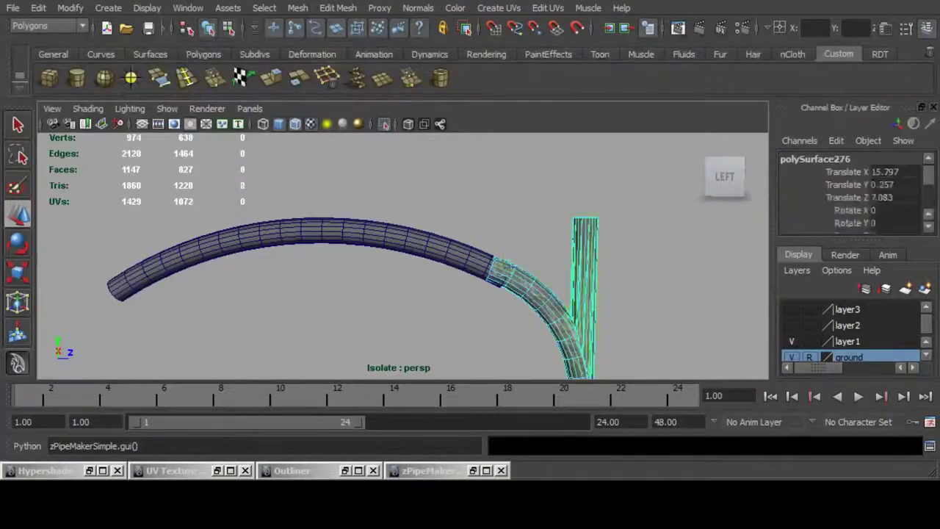
pyautogui.click(455, 255)
pyautogui.moveTo(560, 276); pyautogui.dragTo(544, 277)
pyautogui.moveTo(489, 222); pyautogui.dragTo(491, 254)
pyautogui.keyDown('alt'); pyautogui.moveTo(491, 254); pyautogui.dragTo(529, 258, button='right'); pyautogui.keyUp('alt')
pyautogui.keyDown('alt'); pyautogui.moveTo(529, 257); pyautogui.dragTo(466, 253, button='middle'); pyautogui.keyUp('alt')
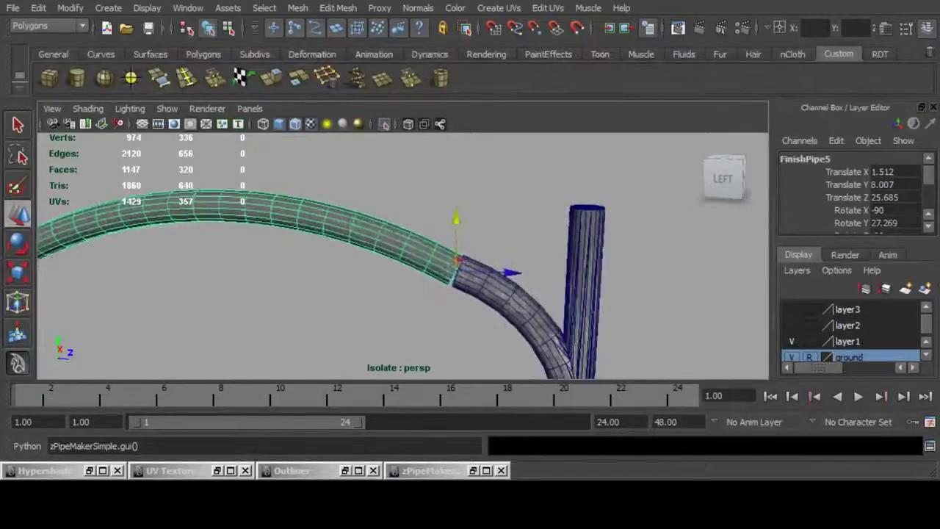
pyautogui.keyDown('alt'); pyautogui.moveTo(467, 253); pyautogui.dragTo(513, 228); pyautogui.keyUp('alt')
pyautogui.keyDown('alt'); pyautogui.moveTo(512, 228); pyautogui.dragTo(440, 229, button='right'); pyautogui.keyUp('alt')
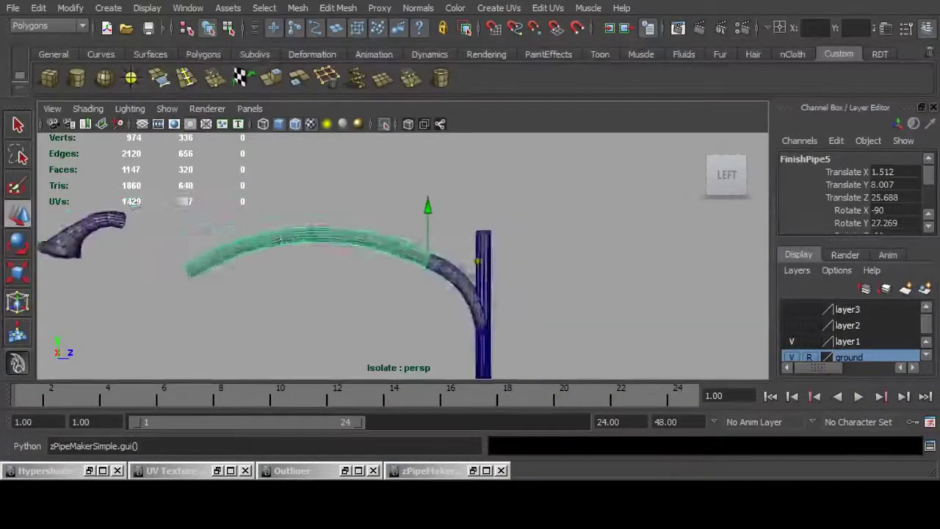
# Move the vertices of the detached lamp head down and across towards the pipe's free end.
pyautogui.keyDown('alt'); pyautogui.moveTo(441, 229); pyautogui.dragTo(570, 217, button='middle'); pyautogui.keyUp('alt')
pyautogui.click(592, 266)
pyautogui.press('F9')
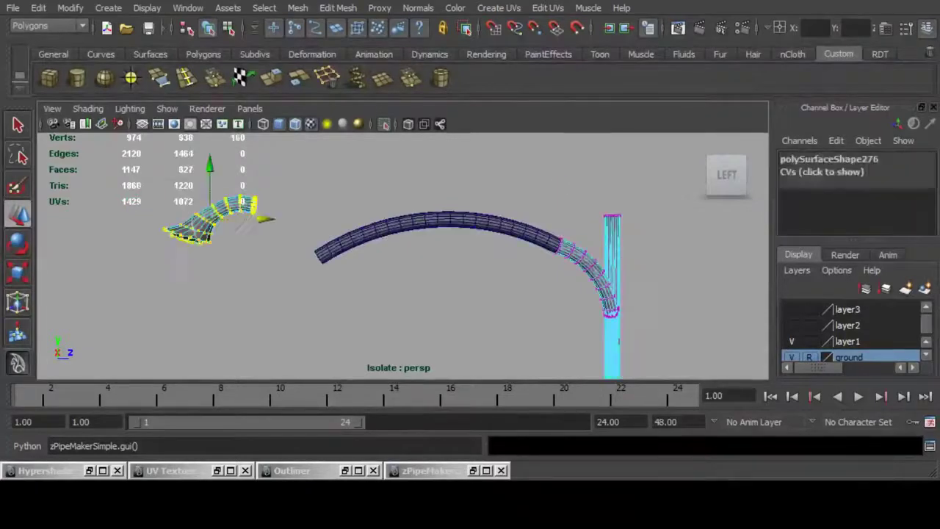
pyautogui.moveTo(210, 165); pyautogui.dragTo(230, 265)
pyautogui.moveTo(273, 305); pyautogui.dragTo(336, 296)
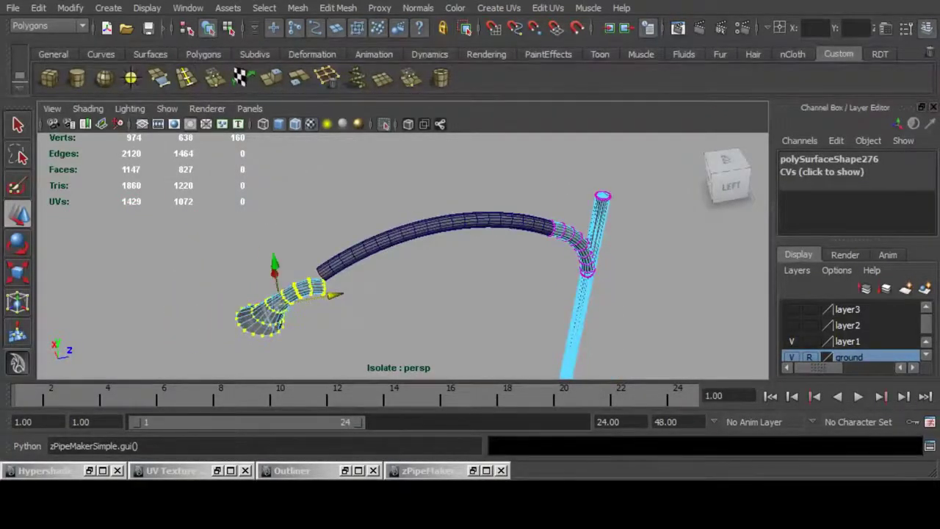
pyautogui.moveTo(274, 263); pyautogui.dragTo(273, 251)
# Rotate the lamp head's vertices downwards and move them up against the pipe's open end.
pyautogui.press('e')
pyautogui.keyDown('alt'); pyautogui.moveTo(294, 294); pyautogui.dragTo(330, 282, button='middle'); pyautogui.keyUp('alt')
pyautogui.keyDown('alt'); pyautogui.moveTo(330, 282); pyautogui.dragTo(419, 283, button='right'); pyautogui.keyUp('alt')
pyautogui.keyDown('alt'); pyautogui.moveTo(419, 283); pyautogui.dragTo(402, 244); pyautogui.keyUp('alt')
pyautogui.press('w')
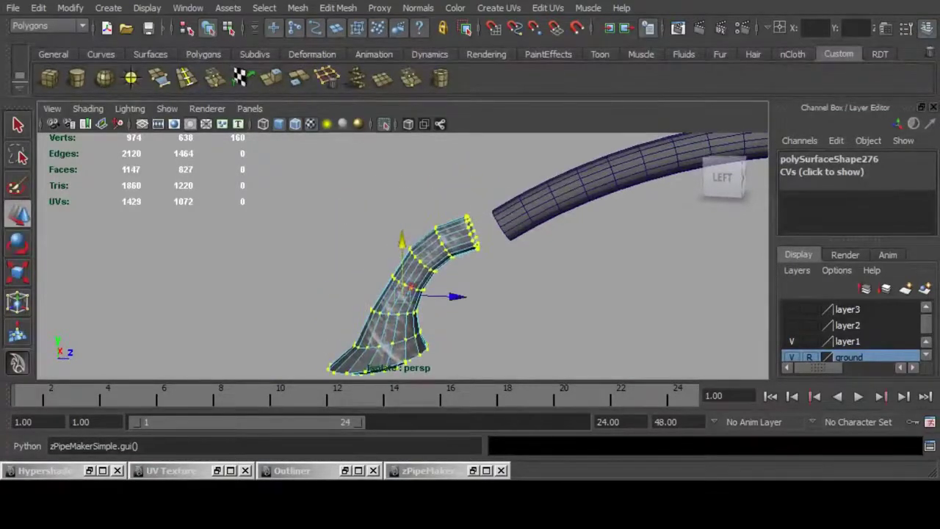
pyautogui.moveTo(457, 297); pyautogui.dragTo(484, 298)
pyautogui.moveTo(429, 243)
pyautogui.mouseDown()
pyautogui.moveTo(581, 239)
pyautogui.moveTo(433, 239)
pyautogui.mouseUp()
# Fine-tune the lamp head's tilt and position until its neck lines up with the pipe's end.
pyautogui.scroll(-10, 433, 239)
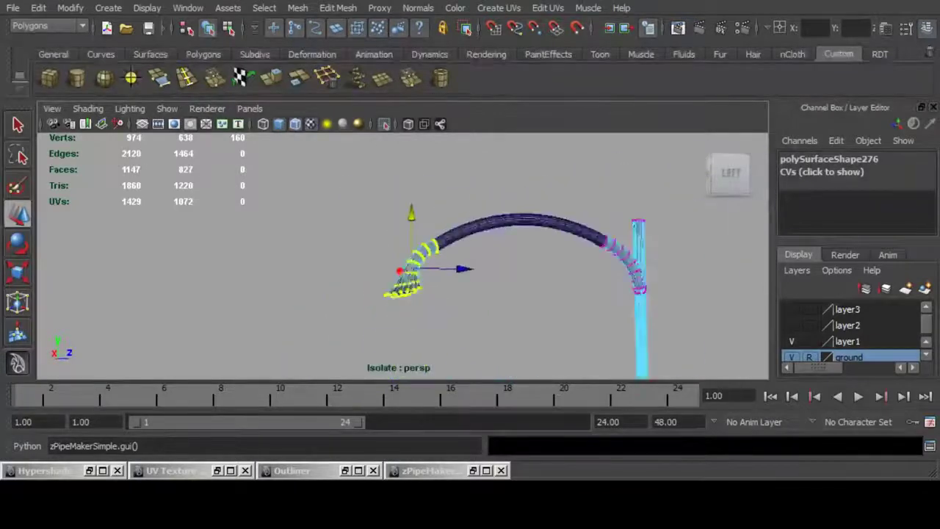
pyautogui.scroll(10, 433, 239)
pyautogui.keyDown('alt'); pyautogui.moveTo(434, 239); pyautogui.dragTo(358, 235, button='middle'); pyautogui.keyUp('alt')
pyautogui.press('e')
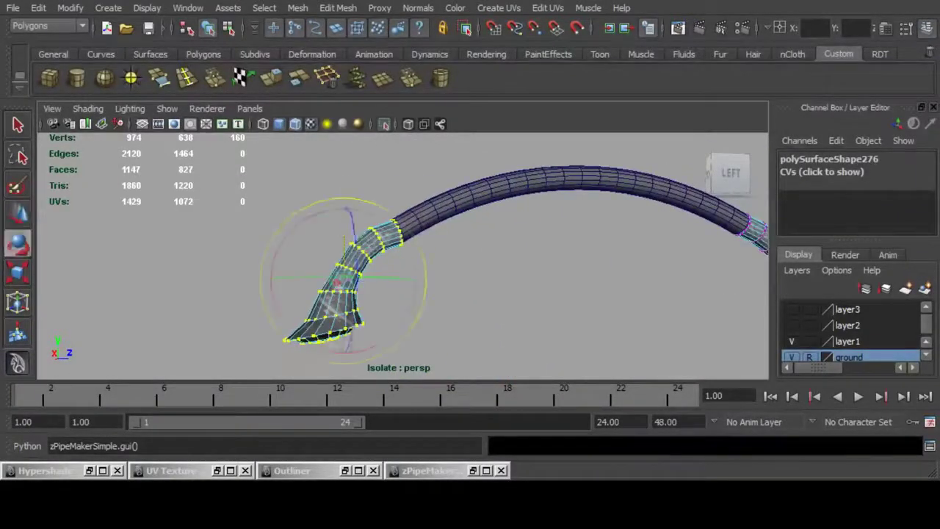
pyautogui.keyDown('alt'); pyautogui.moveTo(358, 235); pyautogui.dragTo(335, 252); pyautogui.keyUp('alt')
pyautogui.scroll(2, 336, 251)
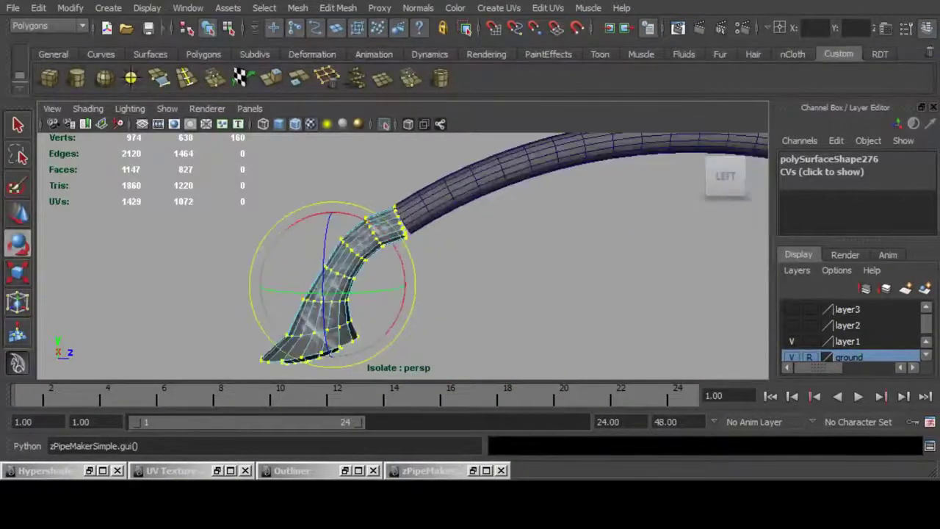
pyautogui.moveTo(393, 240); pyautogui.dragTo(391, 237)
pyautogui.press('w')
pyautogui.moveTo(333, 233); pyautogui.dragTo(333, 233)
pyautogui.moveTo(388, 287); pyautogui.dragTo(392, 287)
pyautogui.press('e')
pyautogui.moveTo(397, 246); pyautogui.dragTo(394, 241)
pyautogui.press('w')
pyautogui.moveTo(338, 233); pyautogui.dragTo(338, 236)
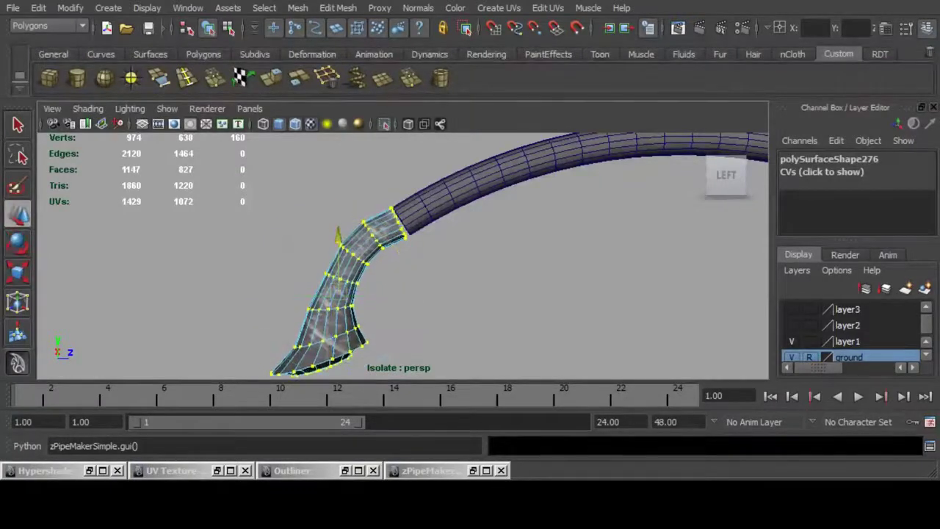
pyautogui.moveTo(392, 291); pyautogui.dragTo(394, 291)
# Rotate the lower vertices of the lamp head so its flared opening faces straight down.
pyautogui.keyDown('alt'); pyautogui.moveTo(395, 291); pyautogui.dragTo(438, 240, button='middle'); pyautogui.keyUp('alt')
pyautogui.scroll(-2, 438, 239)
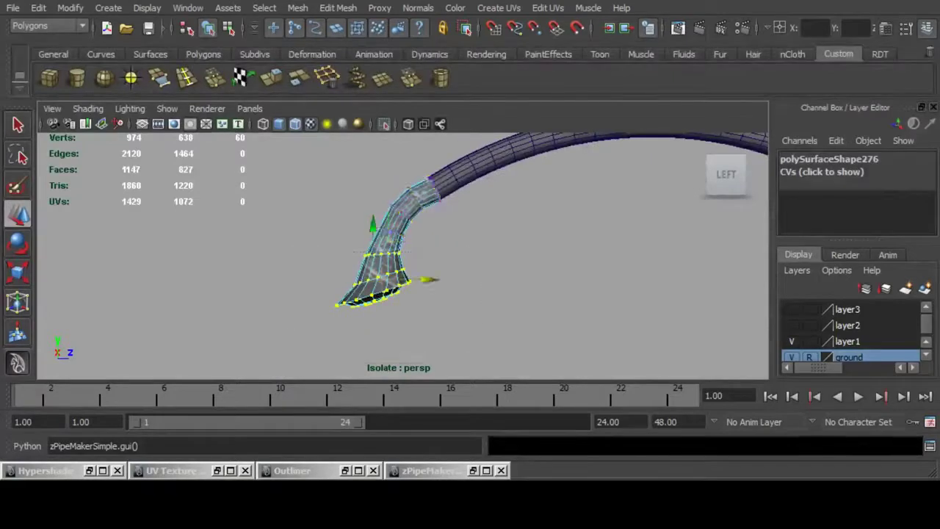
pyautogui.moveTo(355, 252); pyautogui.dragTo(301, 242)
pyautogui.press('e')
pyautogui.press('f')
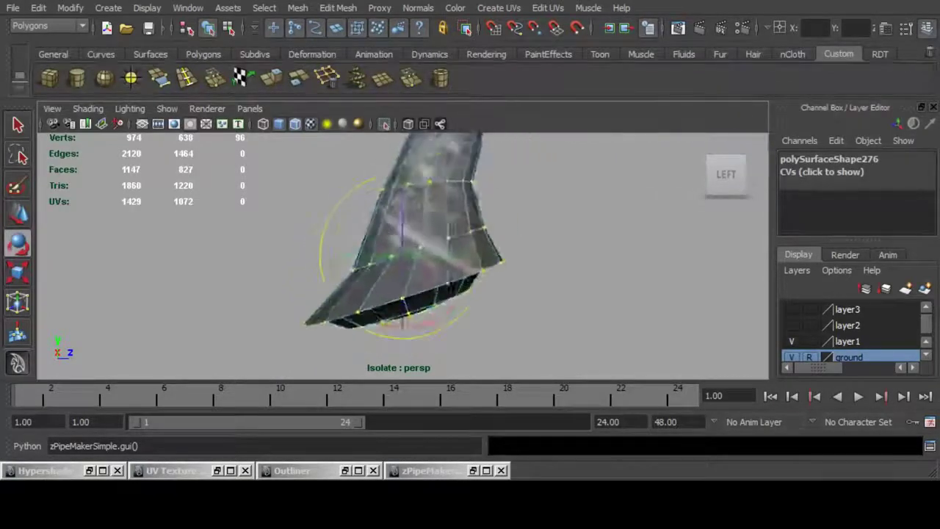
pyautogui.scroll(-3, 403, 256)
pyautogui.keyDown('alt'); pyautogui.moveTo(403, 255); pyautogui.dragTo(373, 225); pyautogui.keyUp('alt')
pyautogui.moveTo(463, 216); pyautogui.dragTo(396, 205)
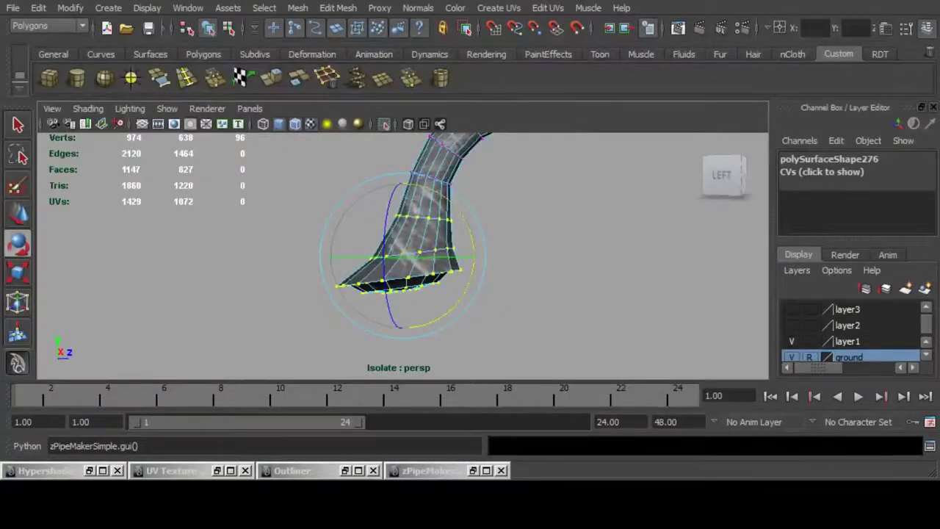
pyautogui.moveTo(456, 204); pyautogui.dragTo(461, 213)
# Examine the reshaped lamp arm and its joints with the curved pipe from several angles.
pyautogui.click(514, 227)
pyautogui.scroll(-6, 470, 250)
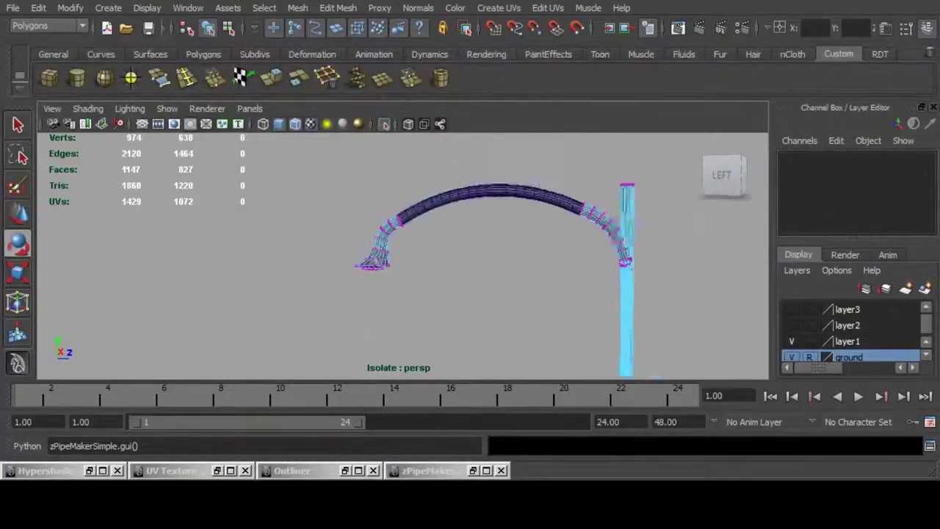
pyautogui.scroll(3, 471, 249)
pyautogui.keyDown('alt'); pyautogui.moveTo(455, 253); pyautogui.dragTo(412, 254); pyautogui.keyUp('alt')
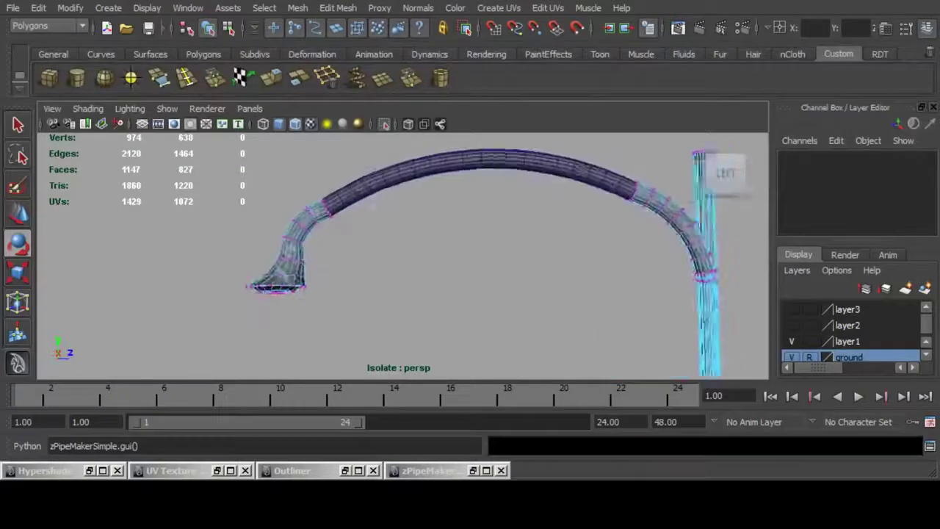
pyautogui.keyDown('alt'); pyautogui.moveTo(499, 242); pyautogui.dragTo(415, 262, button='middle'); pyautogui.keyUp('alt')
pyautogui.keyDown('alt'); pyautogui.moveTo(471, 257); pyautogui.dragTo(507, 257); pyautogui.keyUp('alt')
pyautogui.scroll(-4, 470, 258)
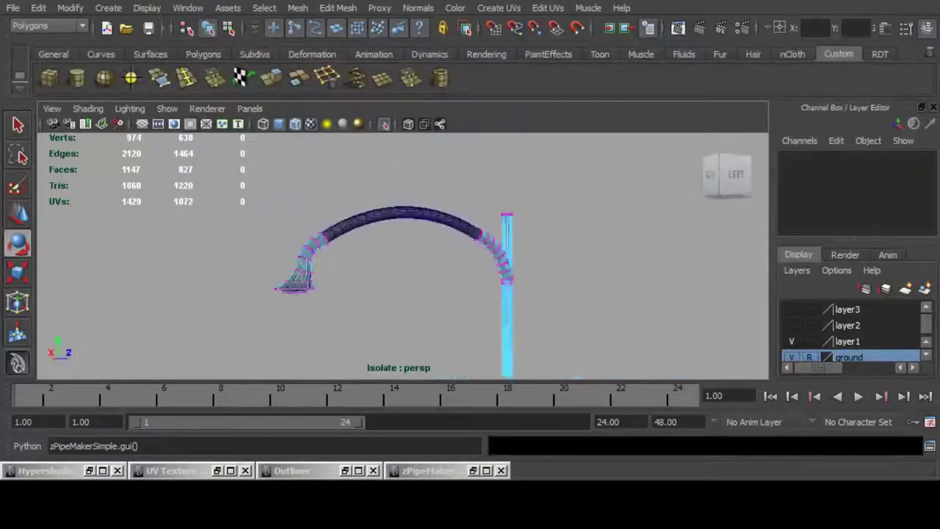
pyautogui.keyDown('alt'); pyautogui.moveTo(412, 257); pyautogui.dragTo(448, 259); pyautogui.keyUp('alt')
pyautogui.scroll(-2, 448, 257)
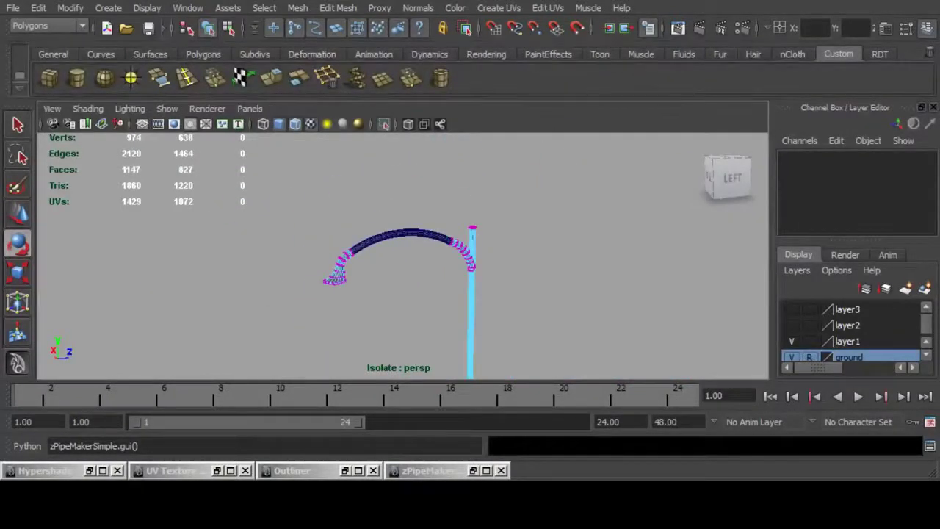
pyautogui.scroll(1, 448, 257)
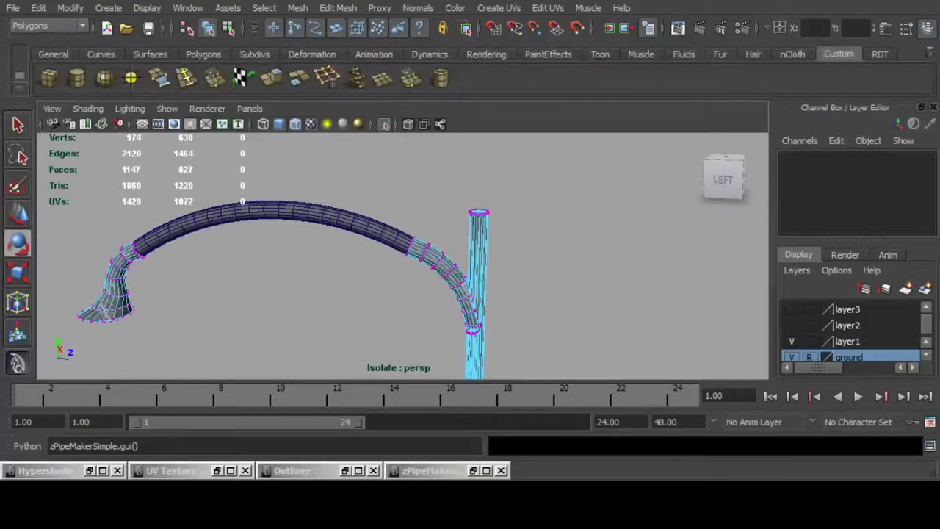
# Return the street lamp mesh from vertex editing to object selection.
pyautogui.press('F8')
pyautogui.press('F8')
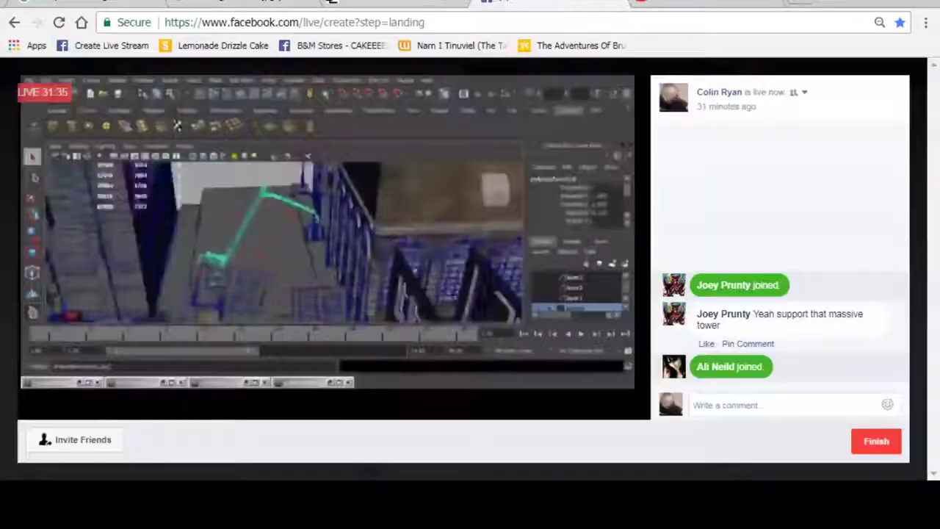
pyautogui.click(74, 2)
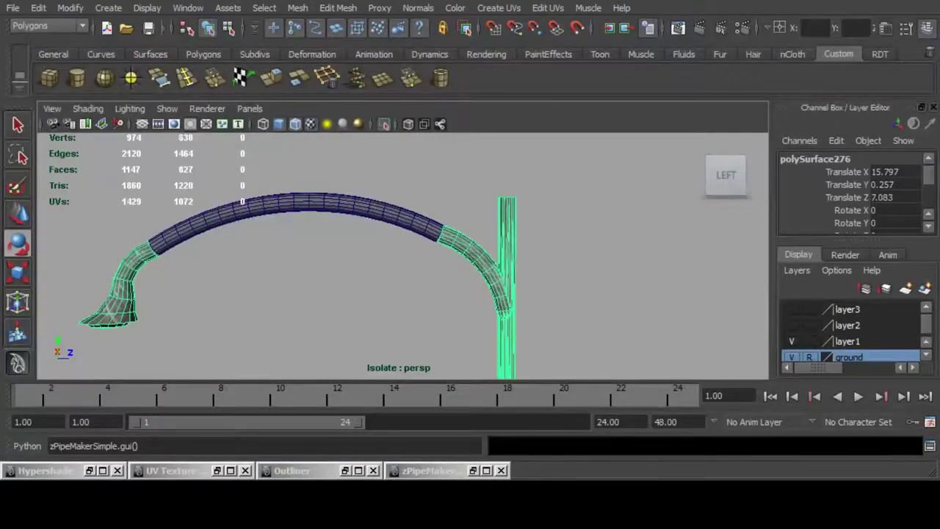
# Select the lamp pieces with the curved pipe, turn off their isolation to show the whole street, and save the scene.
pyautogui.click(382, 208)
pyautogui.keyDown('alt'); pyautogui.moveTo(412, 279); pyautogui.dragTo(464, 270, button='middle'); pyautogui.keyUp('alt')
pyautogui.keyDown('shift'); pyautogui.click(533, 242); pyautogui.keyUp('shift')
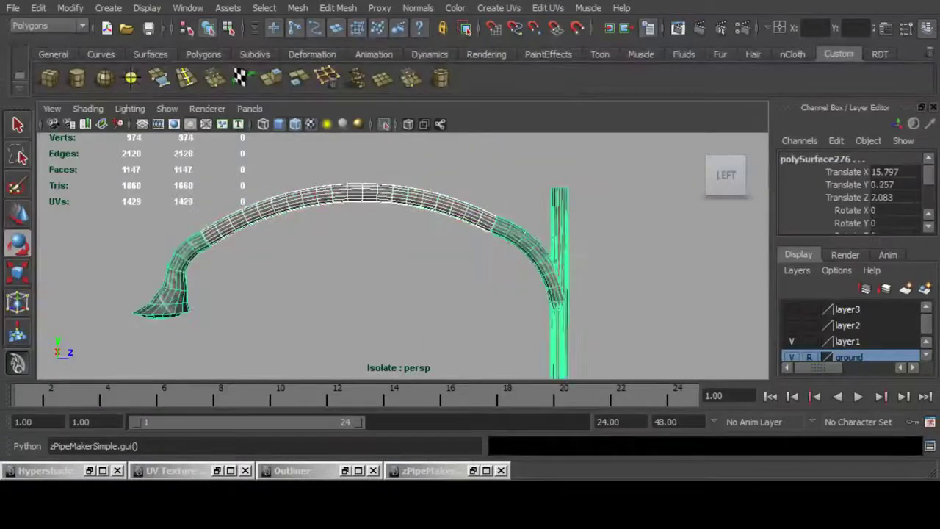
pyautogui.click(384, 124)
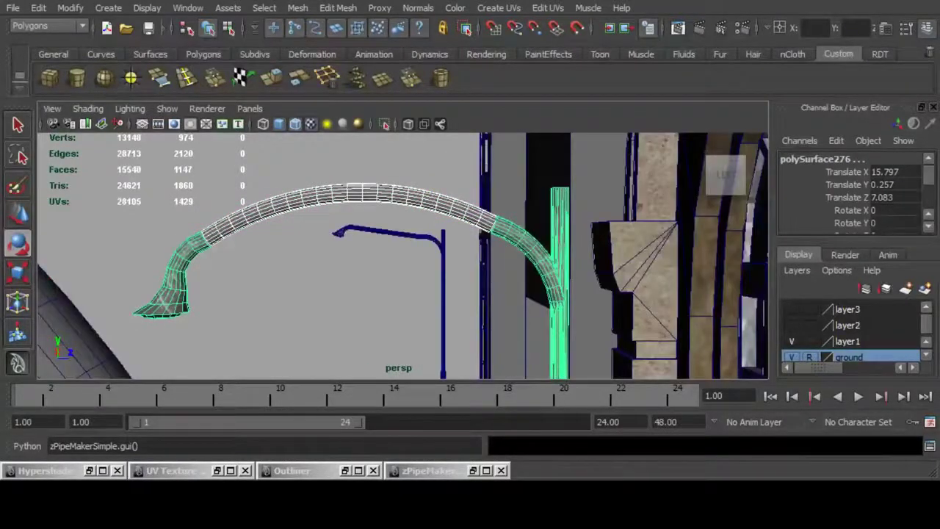
pyautogui.scroll(-10, 403, 255)
pyautogui.scroll(3, 402, 256)
pyautogui.keyDown('alt'); pyautogui.moveTo(403, 256); pyautogui.dragTo(294, 294); pyautogui.keyUp('alt')
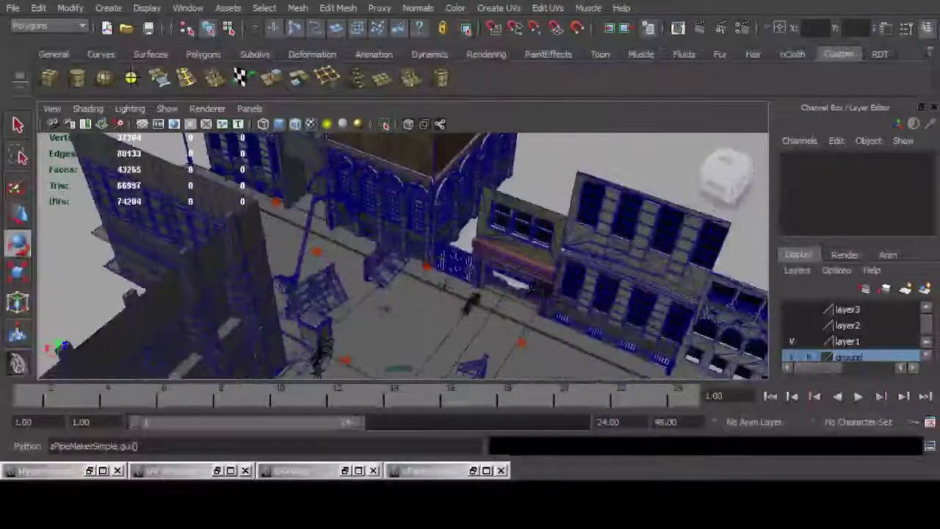
pyautogui.hotkey('ctrl', 's')
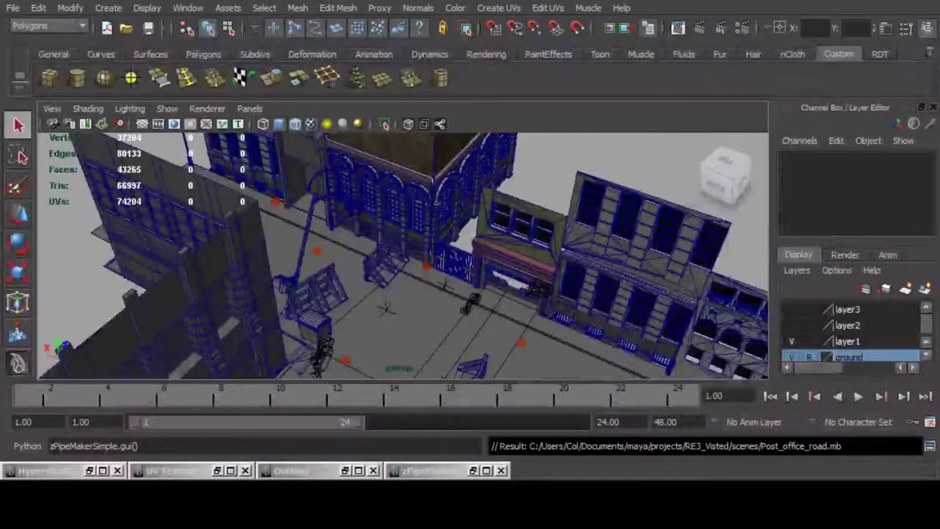
# Create a new pipe with zPipeMaker using a Sub Axis of 16 and a Sub Height of 1.
pyautogui.press('Return')
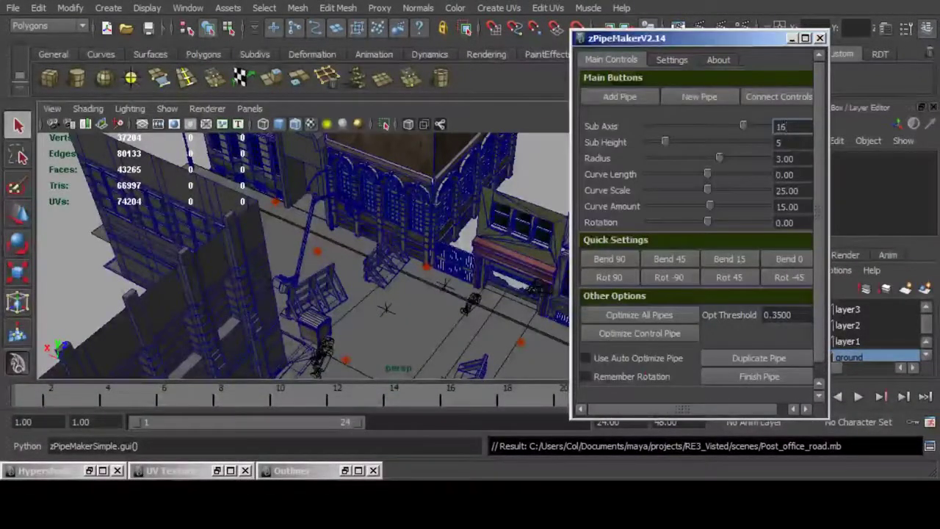
pyautogui.click(700, 97)
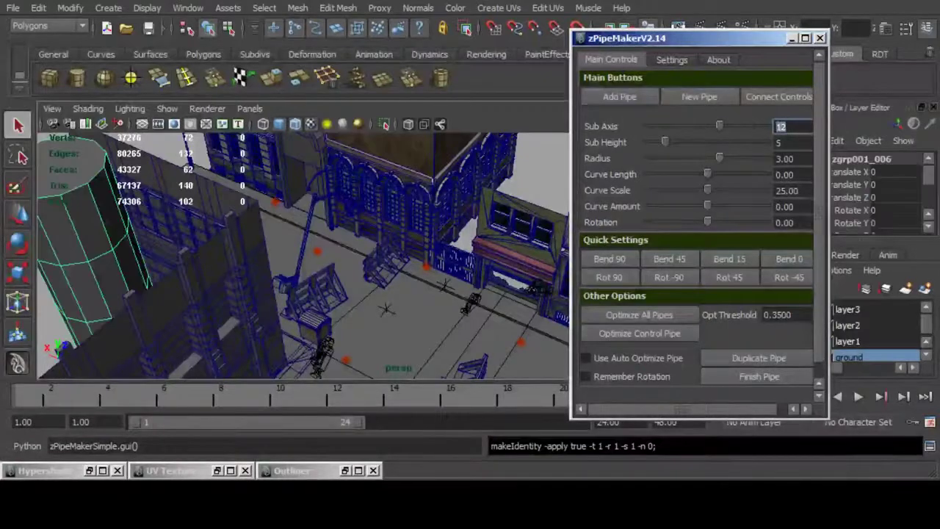
pyautogui.write('6')
pyautogui.press('Return')
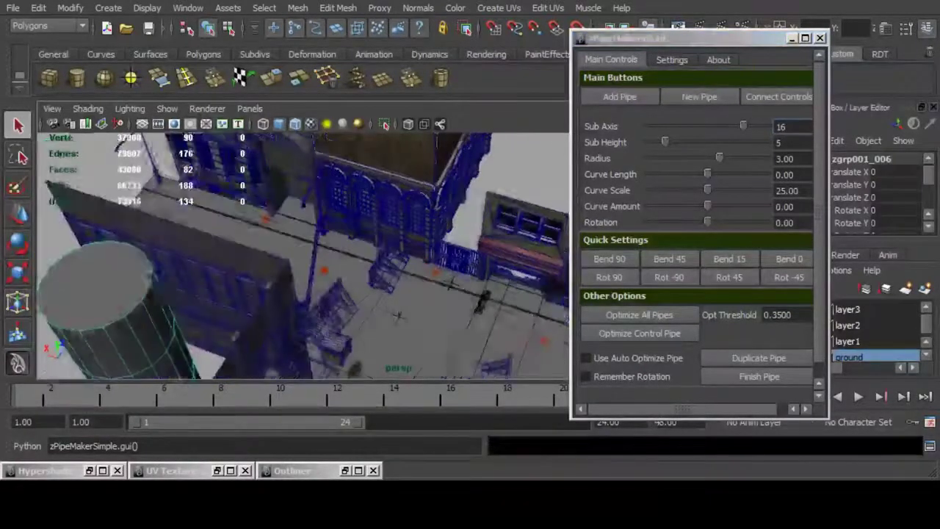
pyautogui.keyDown('alt'); pyautogui.moveTo(280, 257); pyautogui.dragTo(393, 257); pyautogui.keyUp('alt')
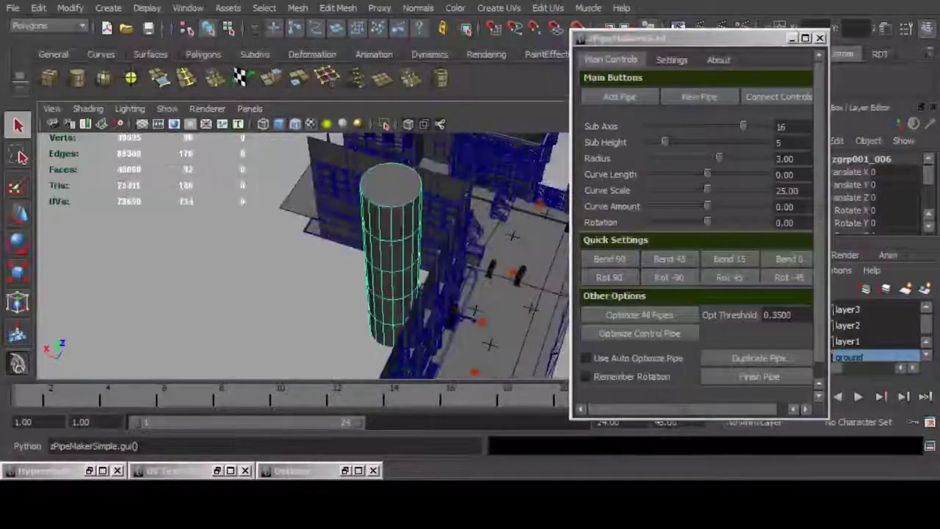
pyautogui.click(788, 127)
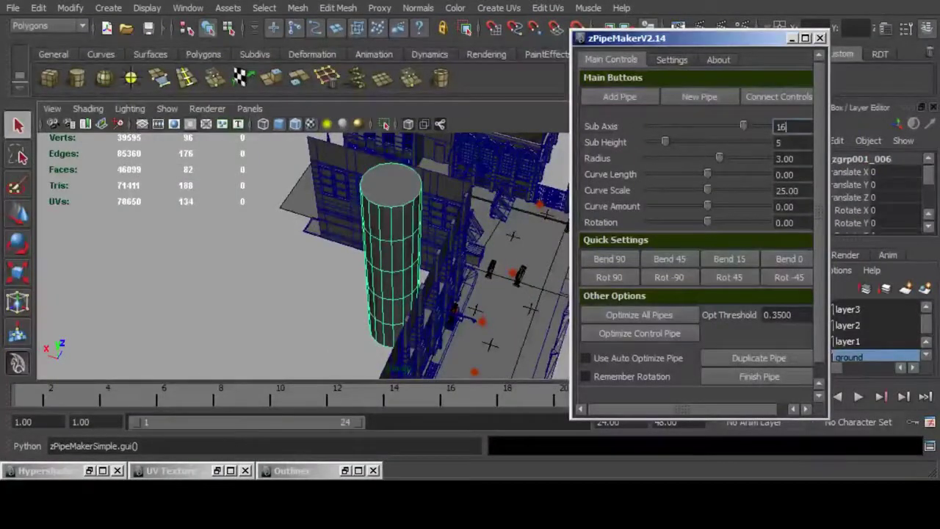
pyautogui.press('Tab')
pyautogui.write('1')
pyautogui.press('Return')
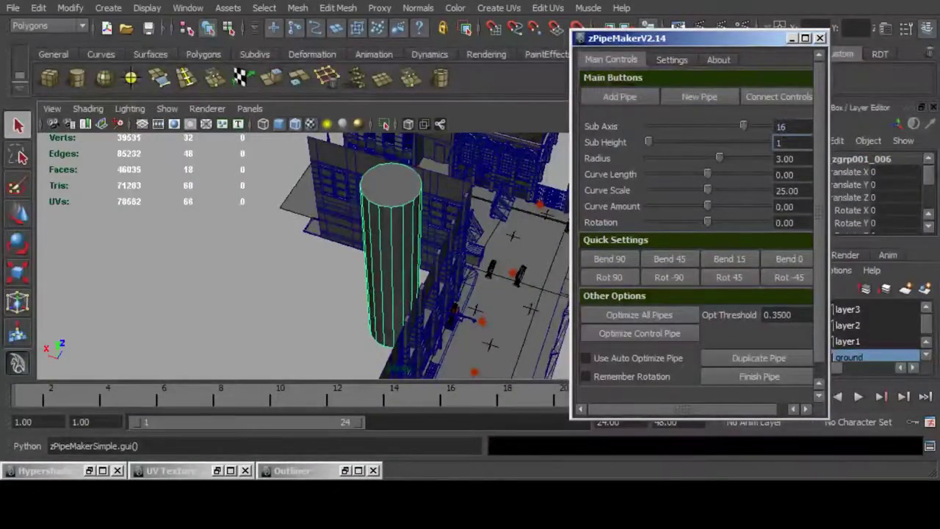
# Add a second pipe segment and try Sub Height values of 16 and 1 before setting it to 5.
pyautogui.click(620, 97)
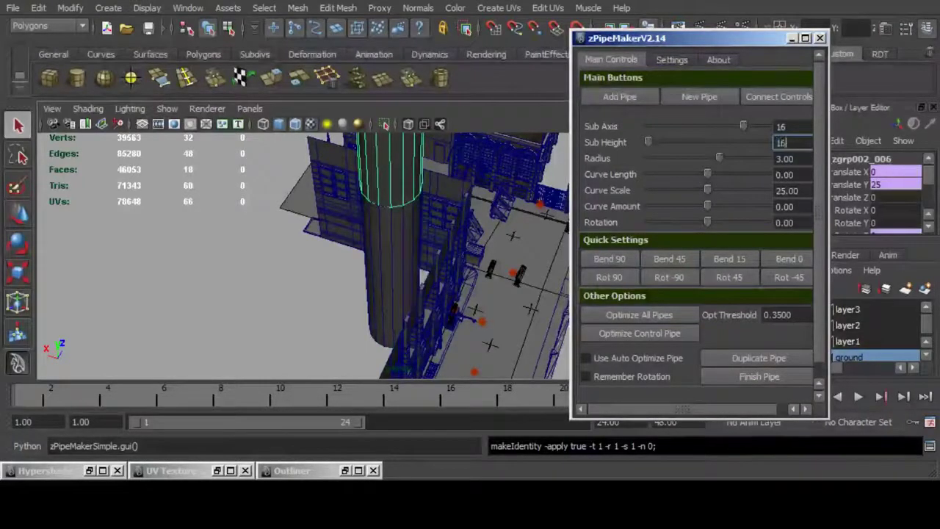
pyautogui.press('Return')
pyautogui.keyDown('alt'); pyautogui.moveTo(393, 209); pyautogui.dragTo(379, 288, button='middle'); pyautogui.keyUp('alt')
pyautogui.scroll(-3, 379, 288)
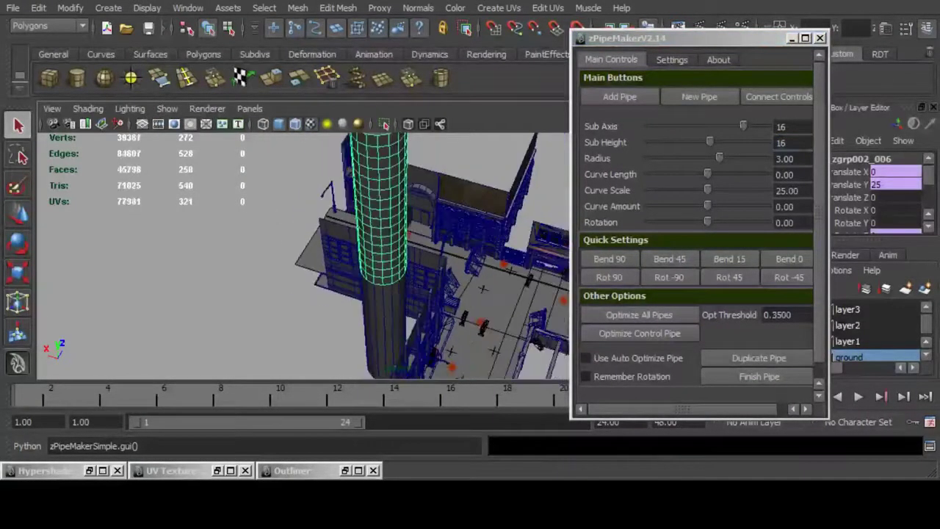
pyautogui.keyDown('alt'); pyautogui.moveTo(383, 250); pyautogui.dragTo(382, 281, button='middle'); pyautogui.keyUp('alt')
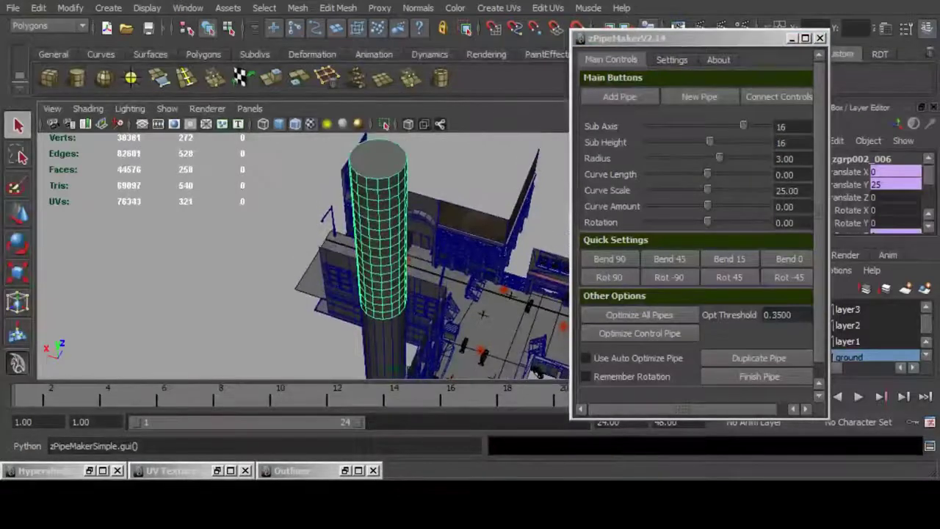
pyautogui.moveTo(791, 143); pyautogui.dragTo(782, 143)
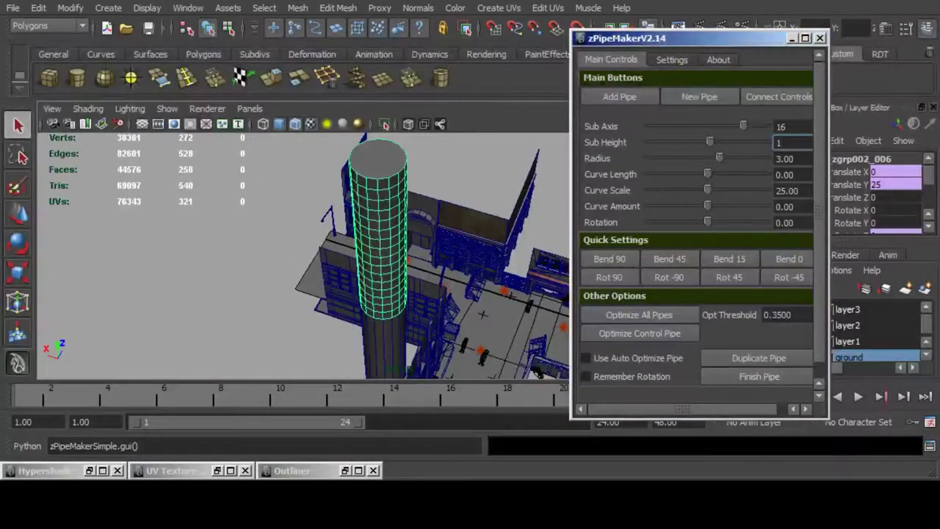
pyautogui.press('Return')
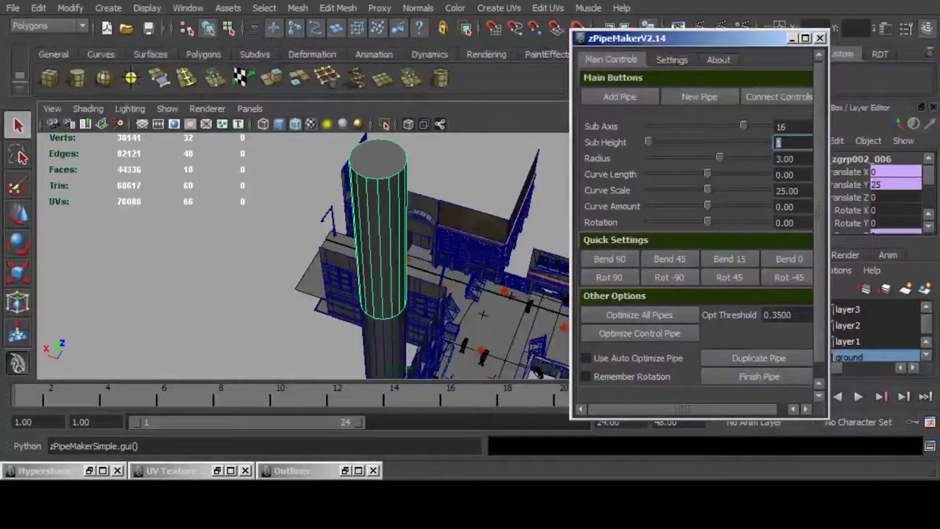
pyautogui.write('5')
pyautogui.press('Return')
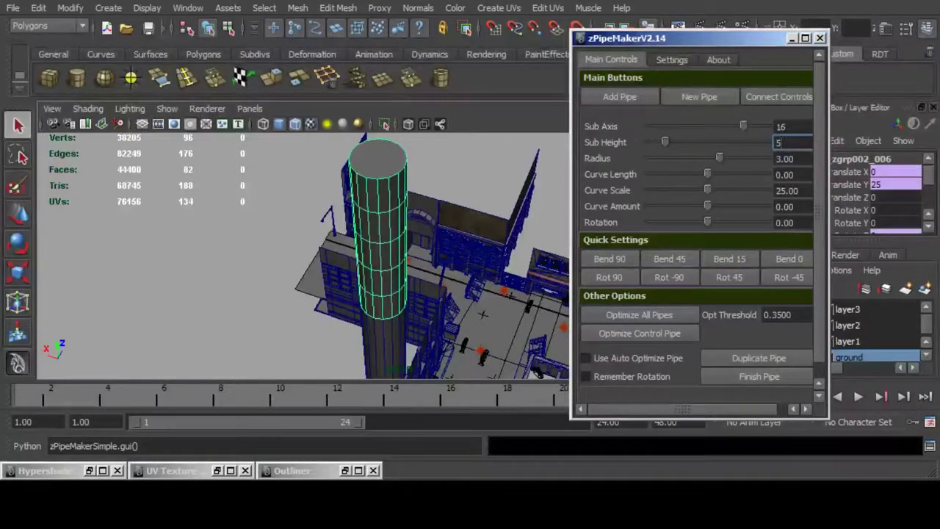
# Bend the second pipe segment 15 degrees, extend it with a third segment bent 45 degrees, and add a fourth segment.
pyautogui.click(730, 259)
pyautogui.click(621, 96)
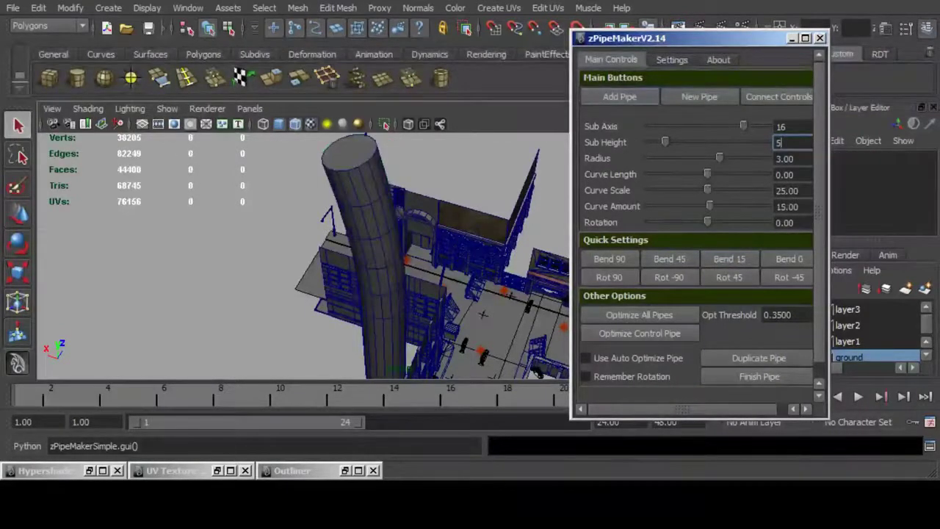
pyautogui.scroll(-5, 452, 304)
pyautogui.keyDown('alt'); pyautogui.moveTo(452, 303); pyautogui.dragTo(507, 279); pyautogui.keyUp('alt')
pyautogui.keyDown('alt'); pyautogui.moveTo(507, 279); pyautogui.dragTo(492, 327, button='middle'); pyautogui.keyUp('alt')
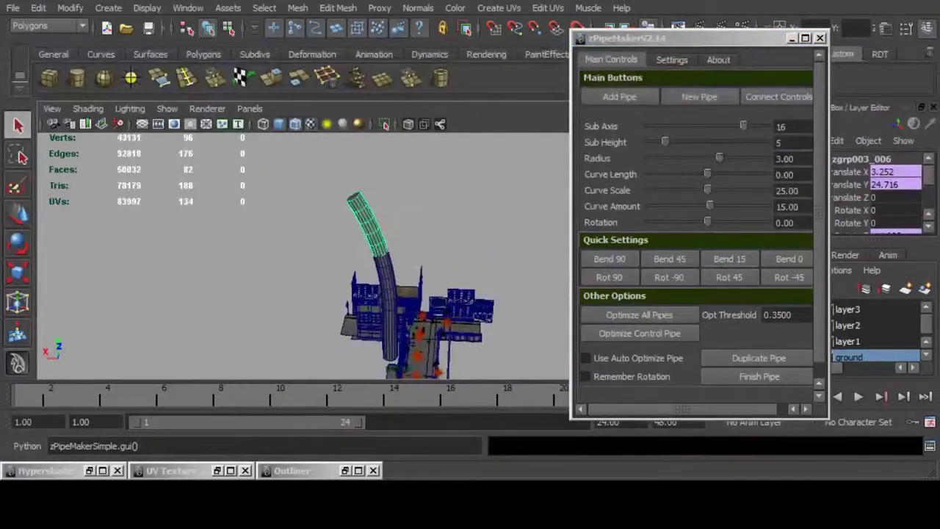
pyautogui.click(670, 259)
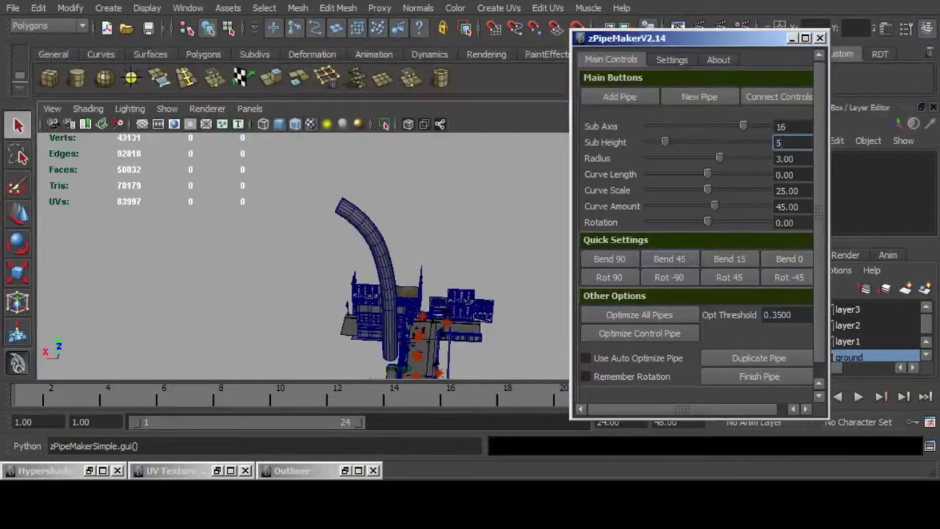
pyautogui.click(621, 96)
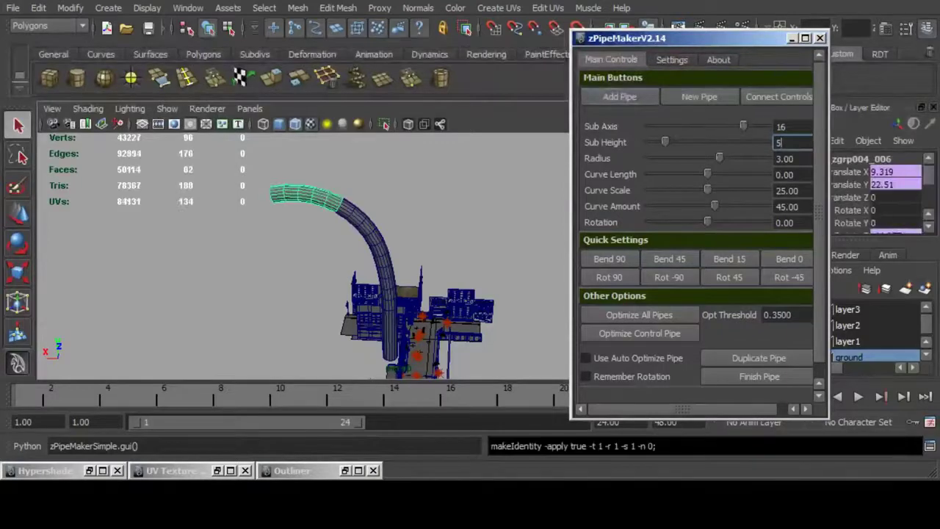
# Add a fifth pipe segment, try a 15-degree bend rotated by 180, and straighten it with a bend of 0.
pyautogui.click(621, 96)
pyautogui.click(729, 259)
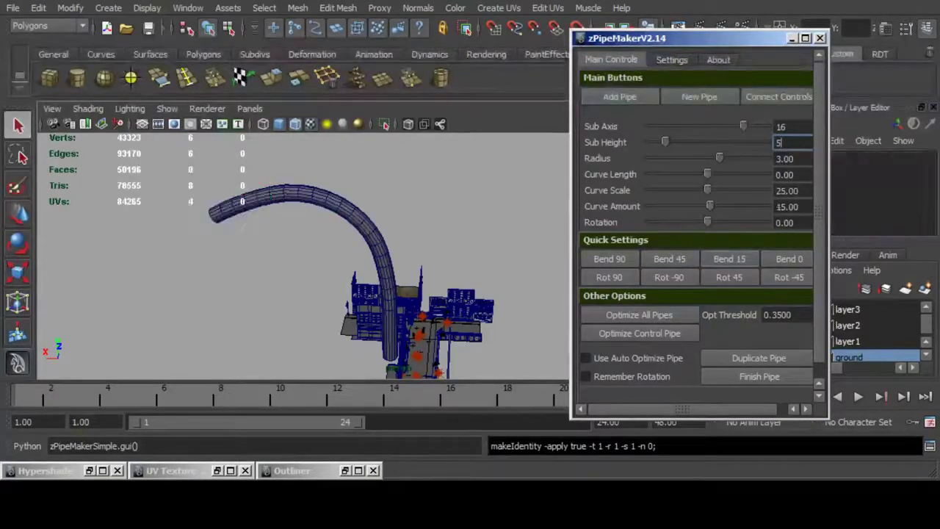
pyautogui.click(610, 277)
pyautogui.click(610, 277)
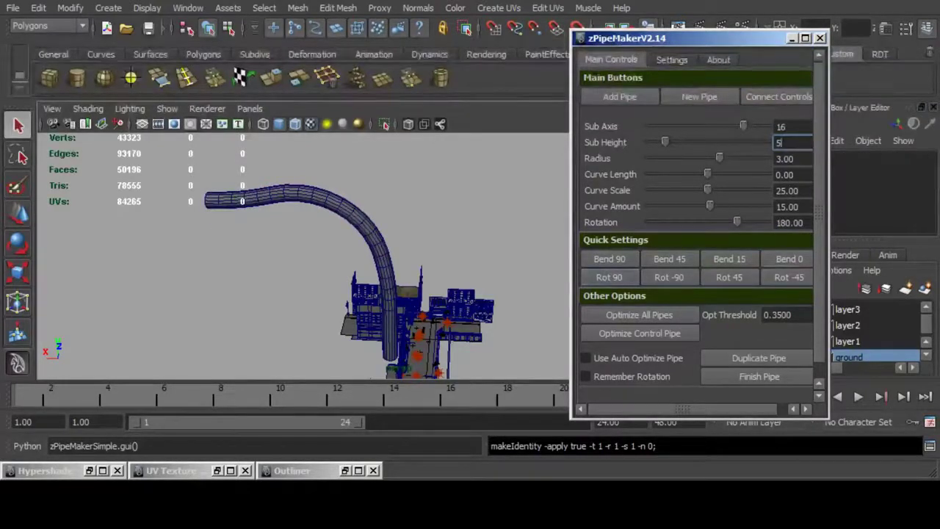
pyautogui.click(790, 259)
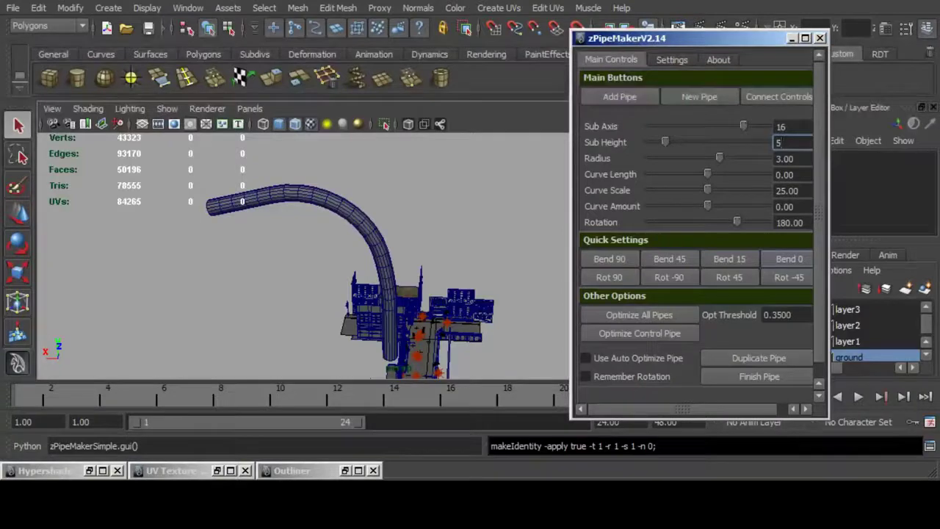
pyautogui.keyDown('alt'); pyautogui.moveTo(315, 294); pyautogui.dragTo(203, 226); pyautogui.keyUp('alt')
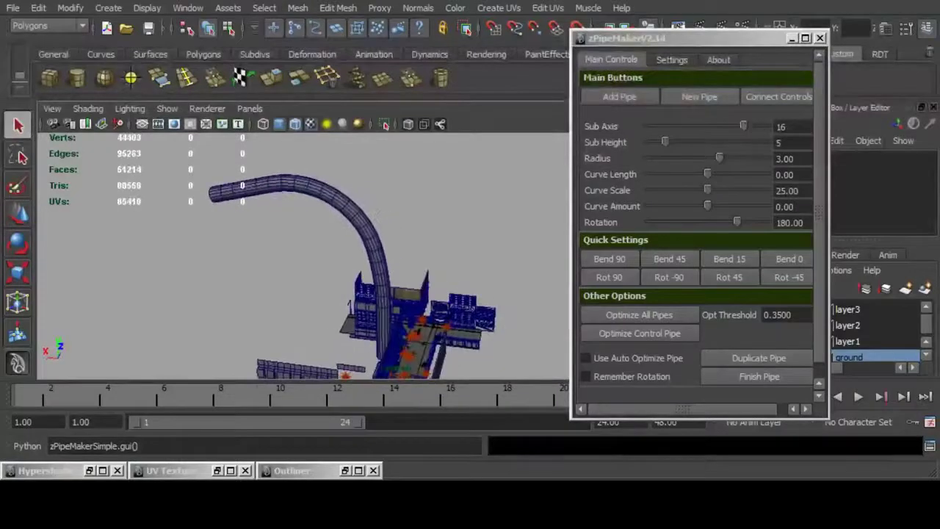
# Delete all segments of the trial pipe from the scene.
pyautogui.click(380, 277)
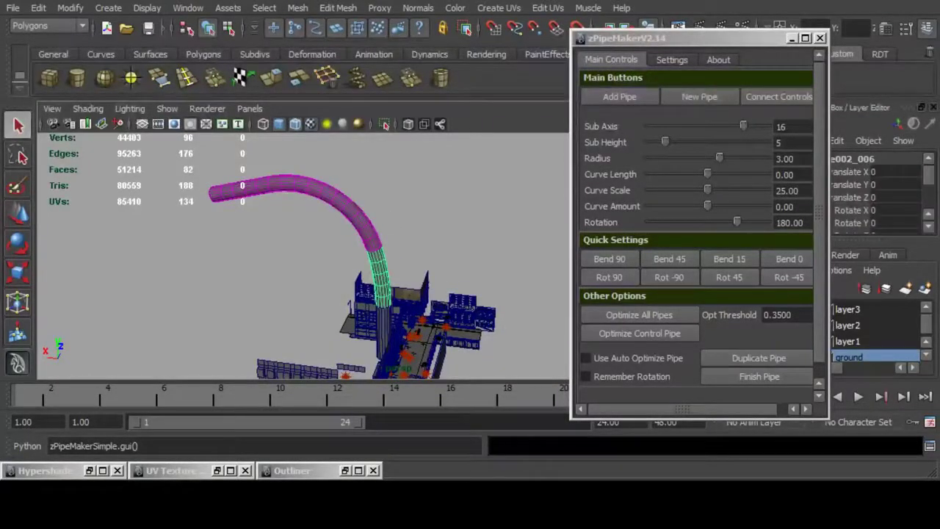
pyautogui.keyDown('shift'); pyautogui.click(383, 329); pyautogui.keyUp('shift')
pyautogui.click(239, 190)
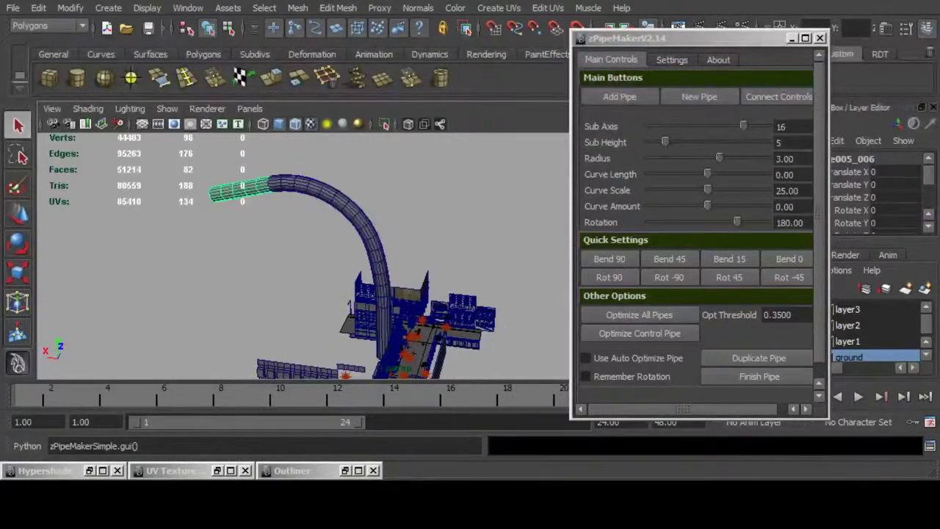
pyautogui.press('Delete')
pyautogui.click(305, 184)
pyautogui.press('Delete')
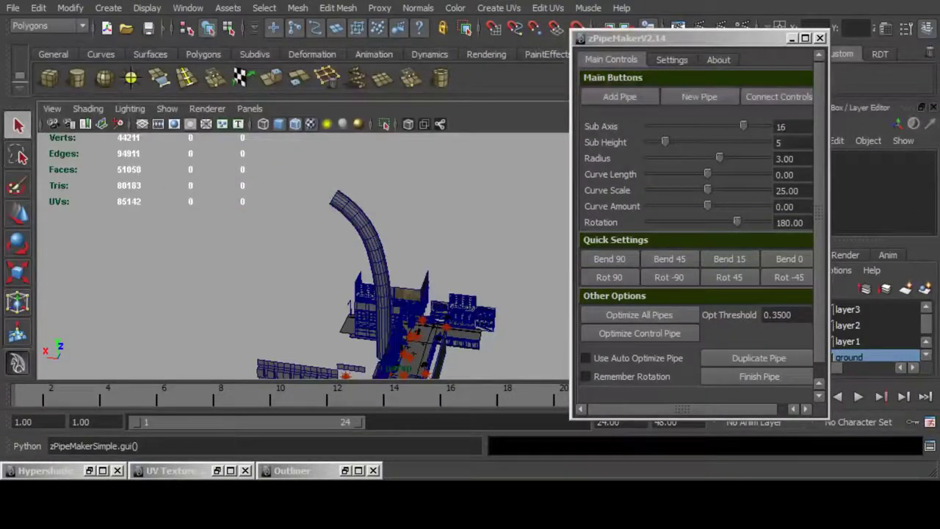
pyautogui.click(621, 97)
pyautogui.click(363, 220)
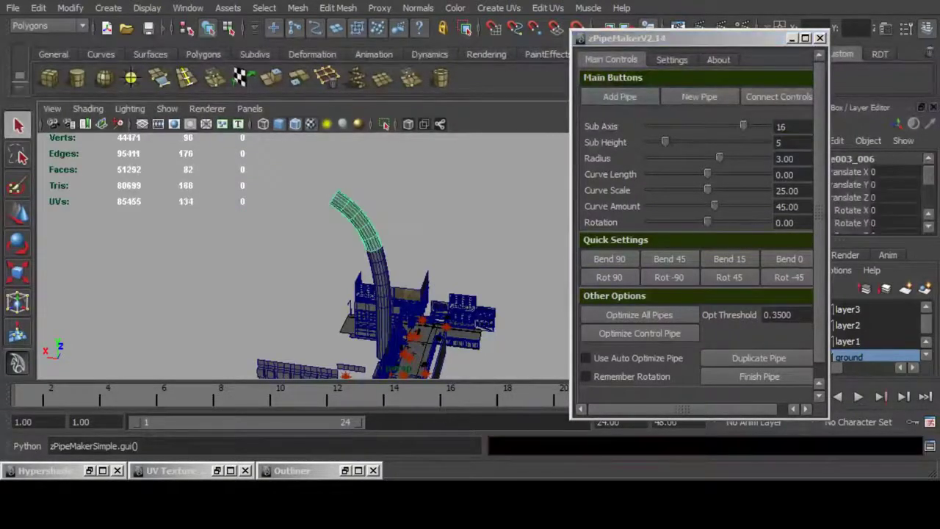
pyautogui.press('Delete')
pyautogui.click(379, 275)
pyautogui.press('Delete')
pyautogui.click(384, 329)
pyautogui.press('Delete')
# Start a fresh pipe with a Sub Axis of 16 and a Sub Height of 1.
pyautogui.click(699, 97)
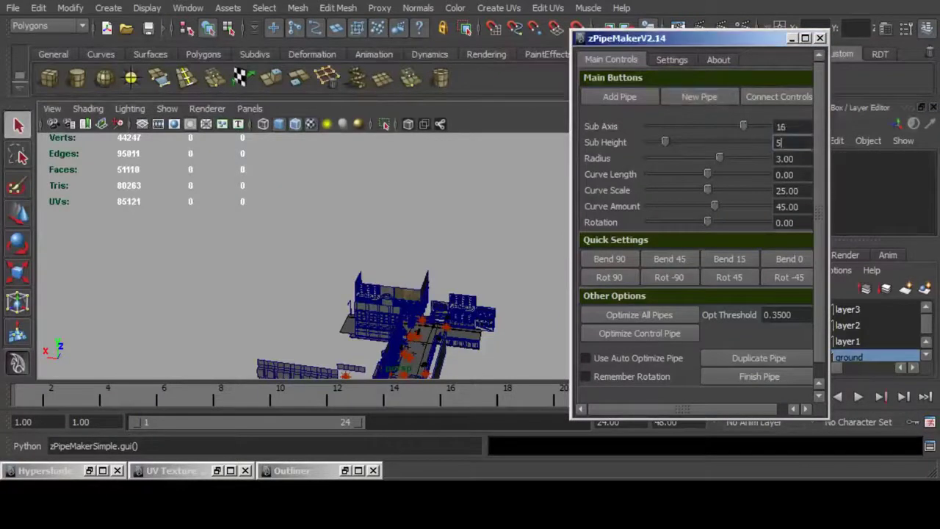
pyautogui.doubleClick(783, 127)
pyautogui.write('16')
pyautogui.press('Return')
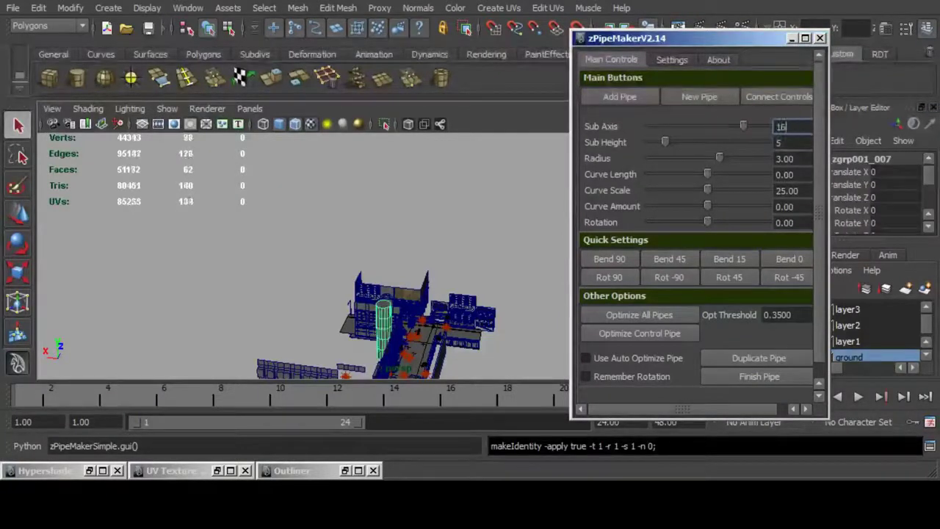
pyautogui.moveTo(789, 144); pyautogui.dragTo(769, 136)
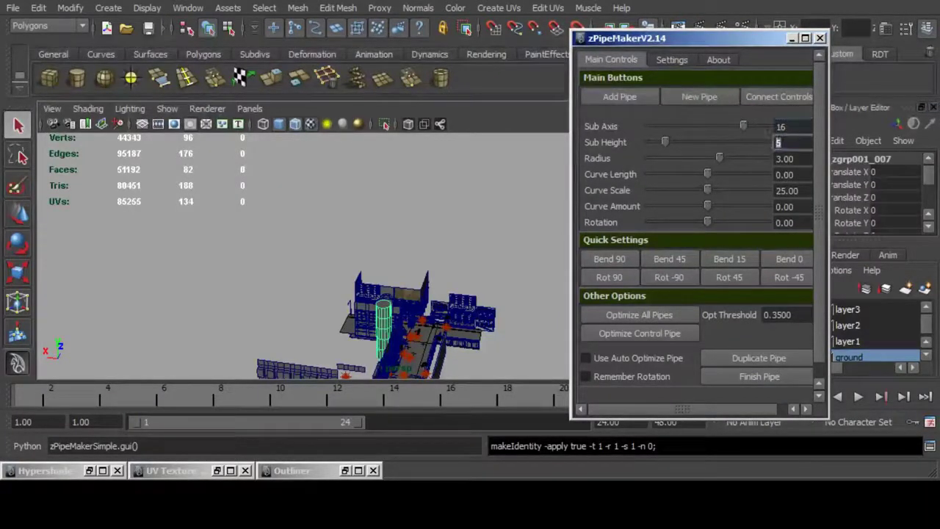
pyautogui.write('1')
pyautogui.press('Return')
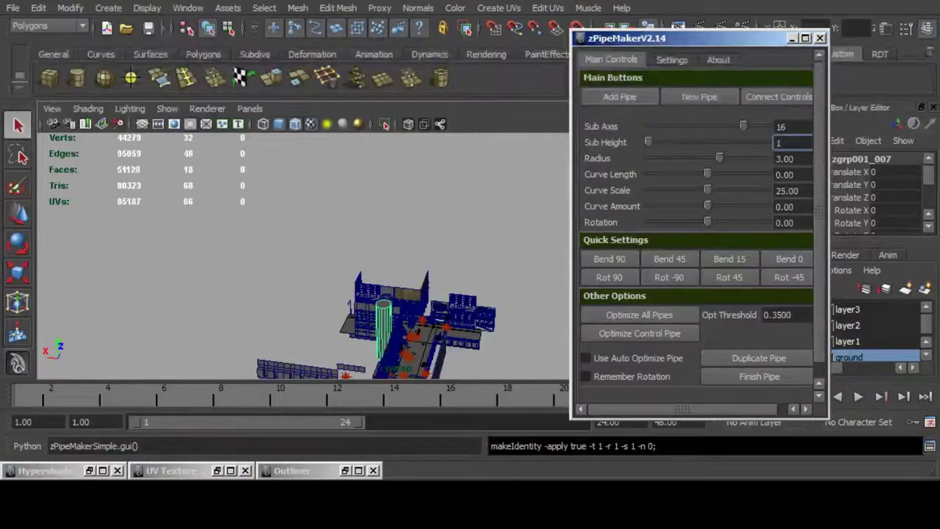
# Add a second pipe segment with a Sub Height of 5 and a 15-degree bend, and attach a third segment to it.
pyautogui.click(620, 97)
pyautogui.press('Return')
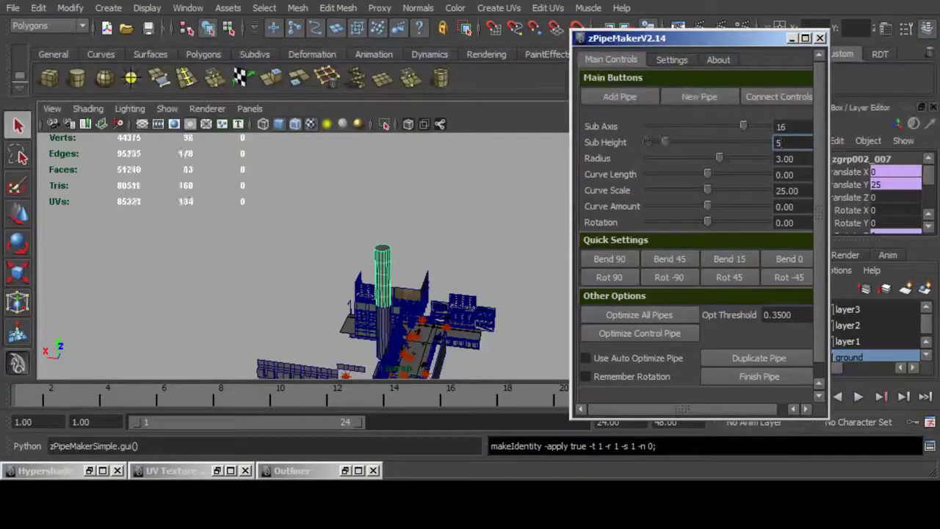
pyautogui.click(729, 259)
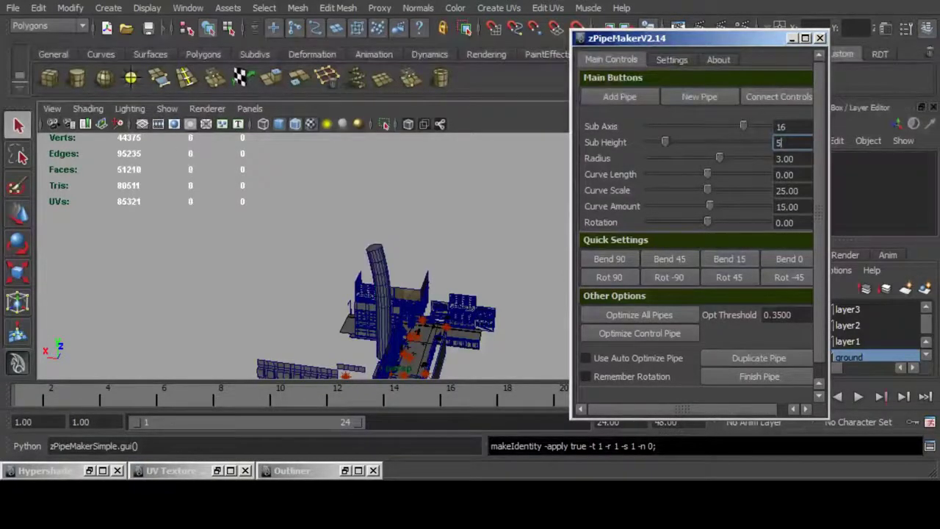
pyautogui.click(620, 96)
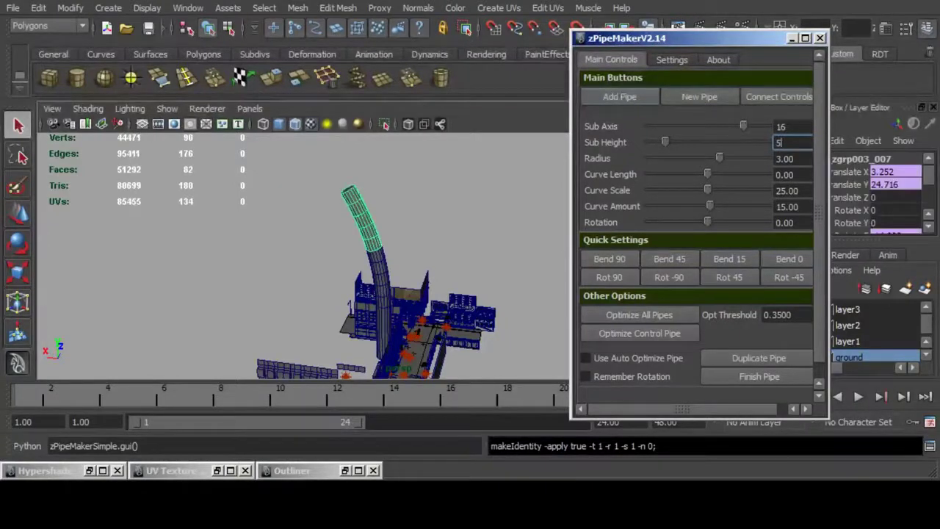
# Attach a fourth and a fifth segment to the pipe with the same Sub Height of 5 and 15-degree bend.
pyautogui.click(620, 97)
pyautogui.click(619, 96)
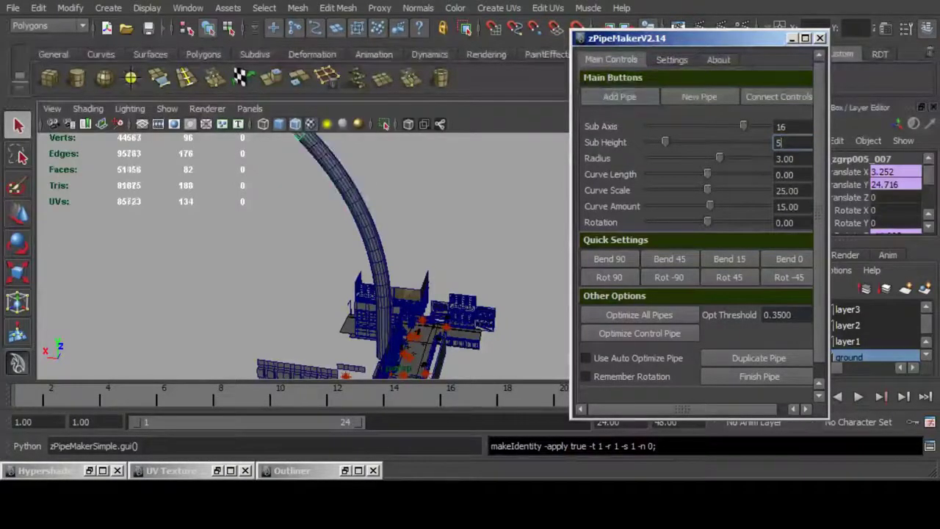
pyautogui.scroll(-3, 367, 249)
pyautogui.keyDown('alt'); pyautogui.moveTo(367, 250); pyautogui.dragTo(397, 258); pyautogui.keyUp('alt')
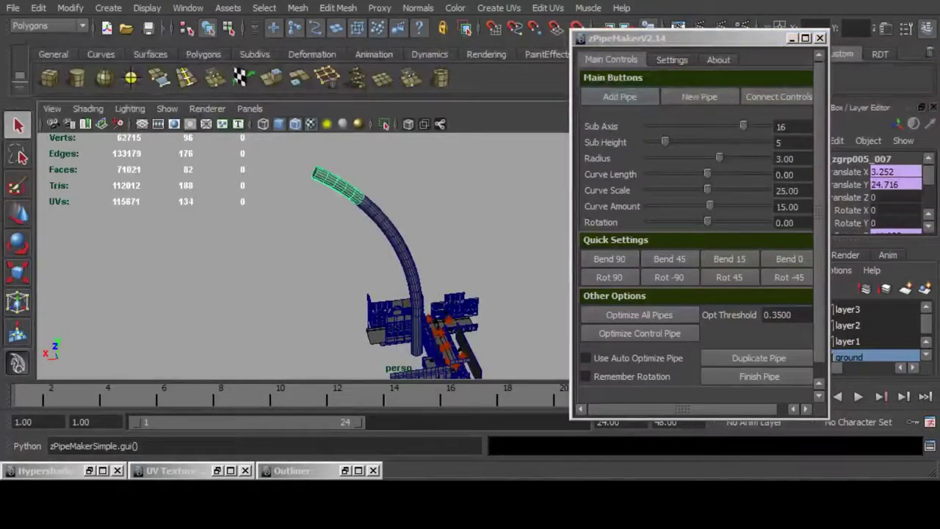
# Add a sixth segment, bend it 45 degrees, and finish the pipe into a single mesh.
pyautogui.click(619, 96)
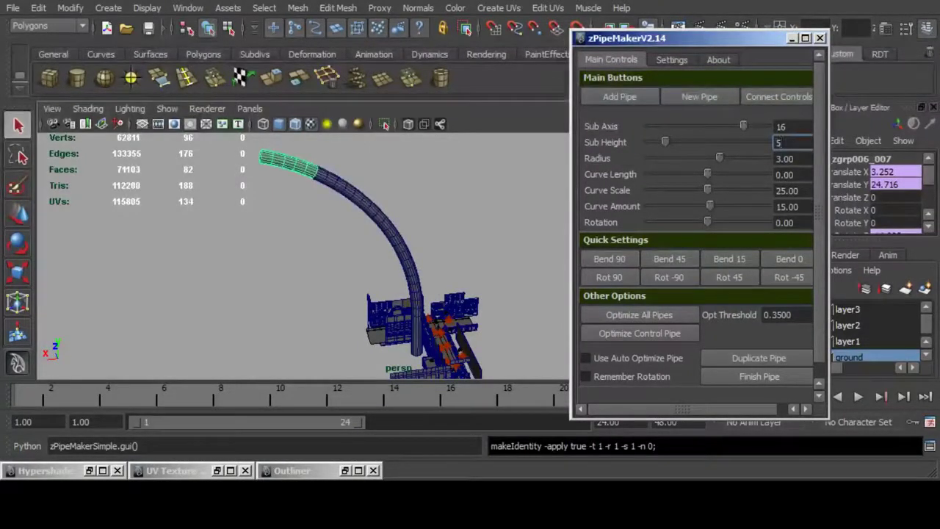
pyautogui.click(669, 259)
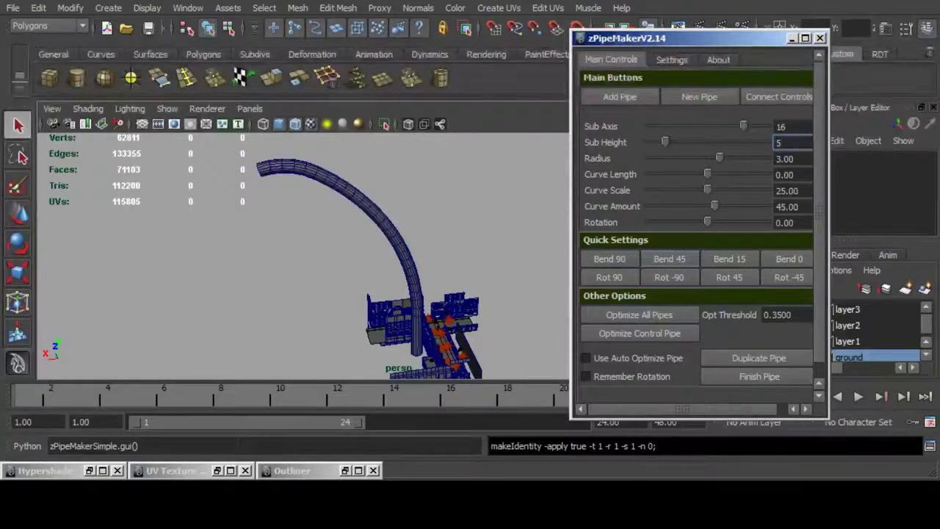
pyautogui.keyDown('alt'); pyautogui.moveTo(368, 250); pyautogui.dragTo(404, 244); pyautogui.keyUp('alt')
pyautogui.click(759, 376)
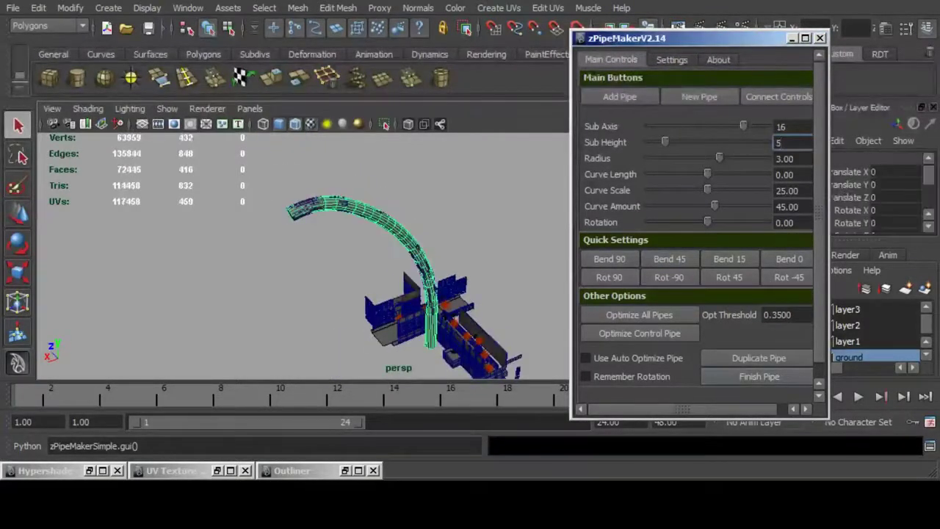
# Minimize the pipe maker window and move the finished pipe away from its original segments.
pyautogui.click(793, 39)
pyautogui.press('w')
pyautogui.keyDown('alt'); pyautogui.moveTo(411, 294); pyautogui.dragTo(462, 211, button='middle'); pyautogui.keyUp('alt')
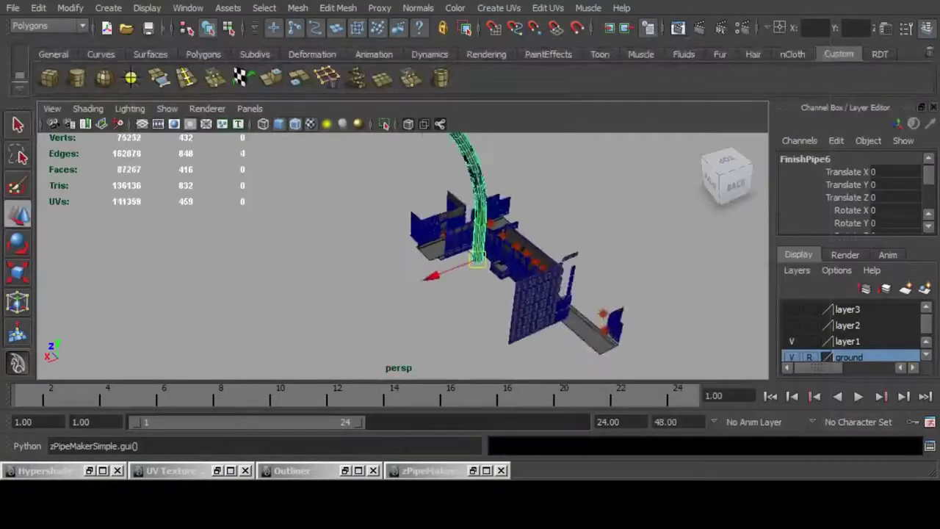
pyautogui.keyDown('alt'); pyautogui.moveTo(462, 210); pyautogui.dragTo(515, 211); pyautogui.keyUp('alt')
pyautogui.keyDown('alt'); pyautogui.moveTo(456, 220); pyautogui.dragTo(456, 282, button='middle'); pyautogui.keyUp('alt')
pyautogui.keyDown('alt'); pyautogui.moveTo(456, 283); pyautogui.dragTo(522, 286, button='right'); pyautogui.keyUp('alt')
pyautogui.moveTo(445, 291); pyautogui.dragTo(289, 212)
# Delete all the original pipe segments still standing beside the finished pipe, from the curved tip down to the base.
pyautogui.click(393, 197)
pyautogui.press('q')
pyautogui.keyDown('alt'); pyautogui.moveTo(441, 242); pyautogui.dragTo(323, 220); pyautogui.keyUp('alt')
pyautogui.keyDown('alt'); pyautogui.moveTo(323, 221); pyautogui.dragTo(286, 220, button='right'); pyautogui.keyUp('alt')
pyautogui.keyDown('alt'); pyautogui.moveTo(287, 221); pyautogui.dragTo(319, 257, button='middle'); pyautogui.keyUp('alt')
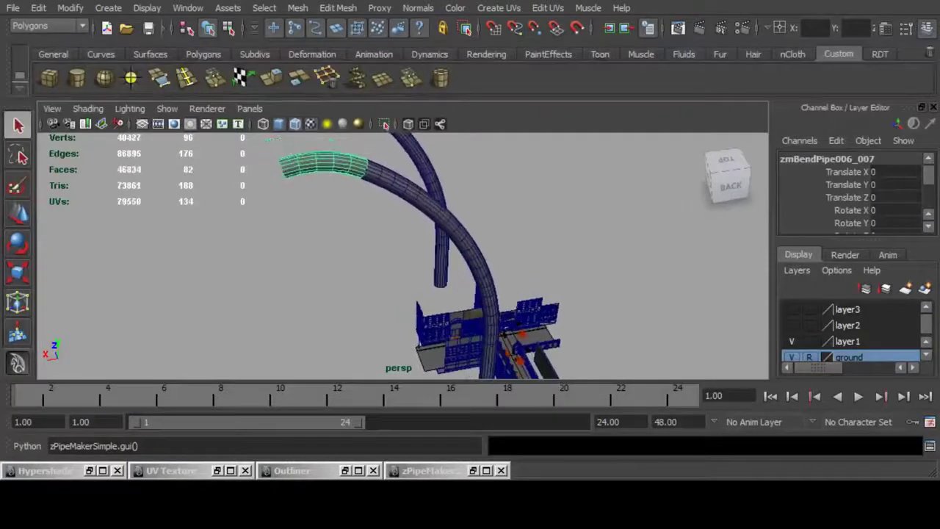
pyautogui.keyDown('shift'); pyautogui.click(397, 187); pyautogui.keyUp('shift')
pyautogui.keyDown('shift'); pyautogui.click(451, 224); pyautogui.keyUp('shift')
pyautogui.keyDown('shift'); pyautogui.click(481, 272); pyautogui.keyUp('shift')
pyautogui.keyDown('alt'); pyautogui.moveTo(481, 272); pyautogui.dragTo(433, 269, button='right'); pyautogui.keyUp('alt')
pyautogui.keyDown('alt'); pyautogui.moveTo(456, 283); pyautogui.dragTo(438, 251, button='middle'); pyautogui.keyUp('alt')
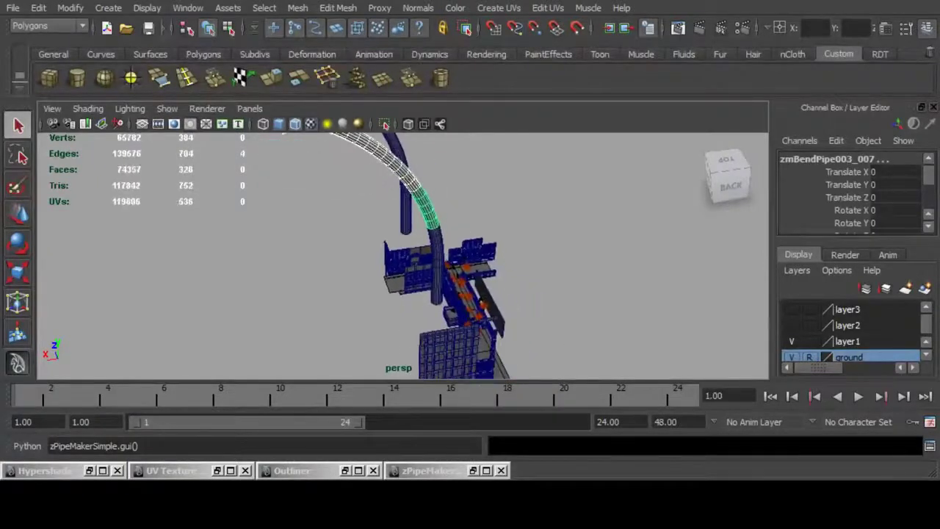
pyautogui.keyDown('shift'); pyautogui.click(438, 252); pyautogui.keyUp('shift')
pyautogui.keyDown('shift'); pyautogui.click(437, 288); pyautogui.keyUp('shift')
pyautogui.press('Delete')
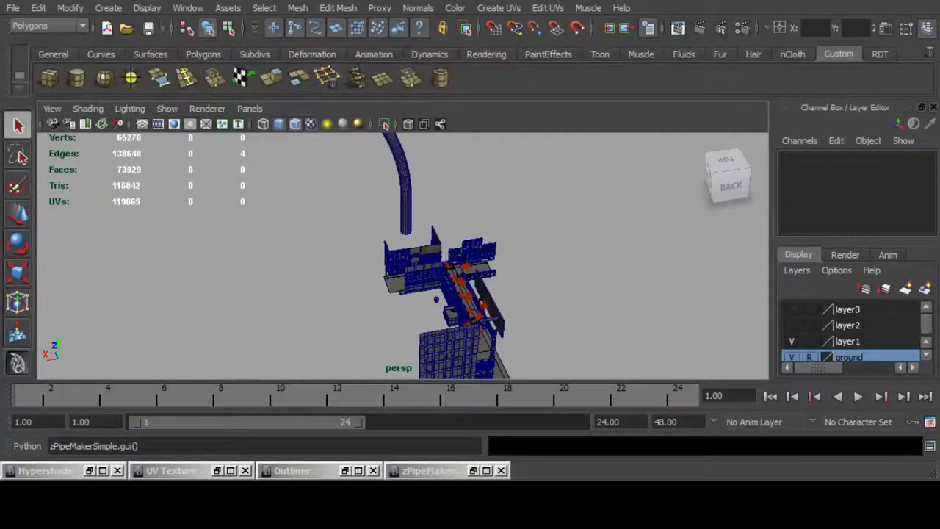
# Delete the small leftover pipe piece near the street buildings.
pyautogui.keyDown('alt'); pyautogui.moveTo(441, 288); pyautogui.dragTo(527, 315, button='right'); pyautogui.keyUp('alt')
pyautogui.click(477, 352)
pyautogui.press('Delete')
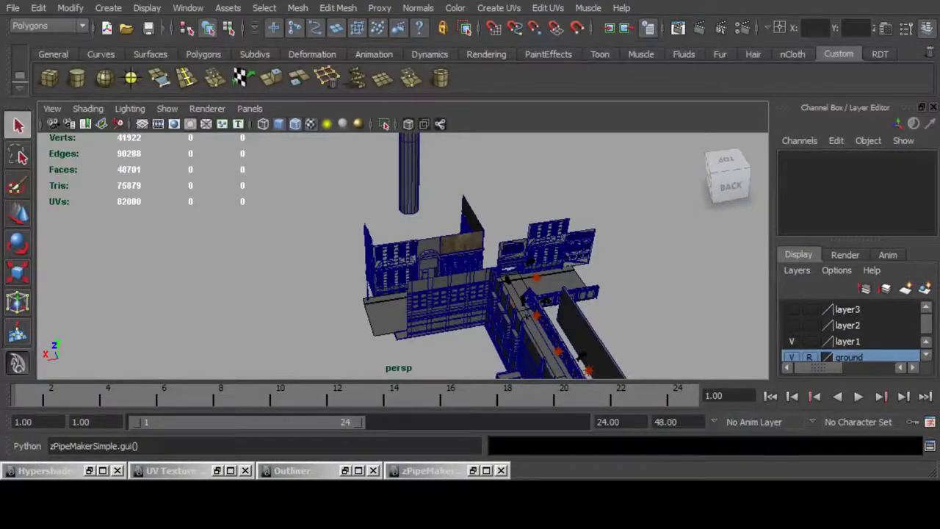
# Hide the Channel Box and move the finished pipe over to the end of the street buildings.
pyautogui.click(927, 27)
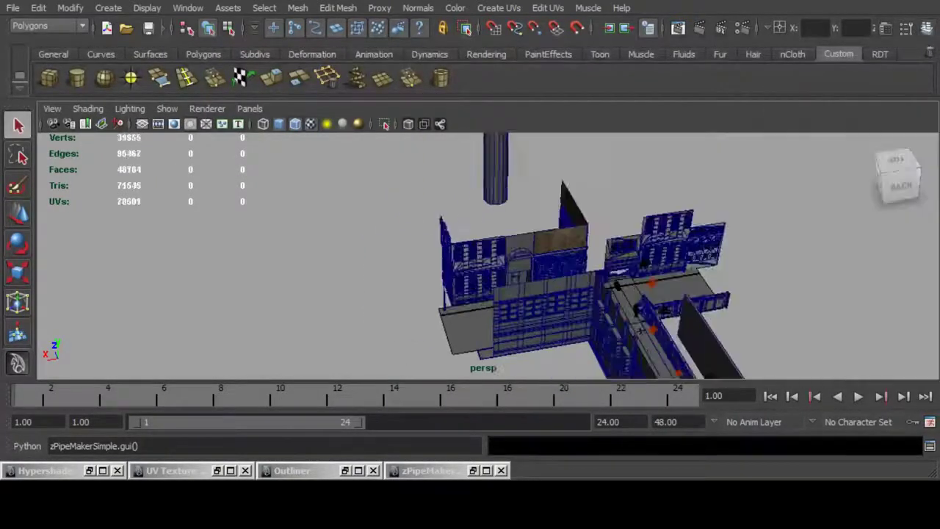
pyautogui.click(496, 170)
pyautogui.scroll(-3, 496, 171)
pyautogui.keyDown('alt'); pyautogui.moveTo(496, 170); pyautogui.dragTo(584, 235); pyautogui.keyUp('alt')
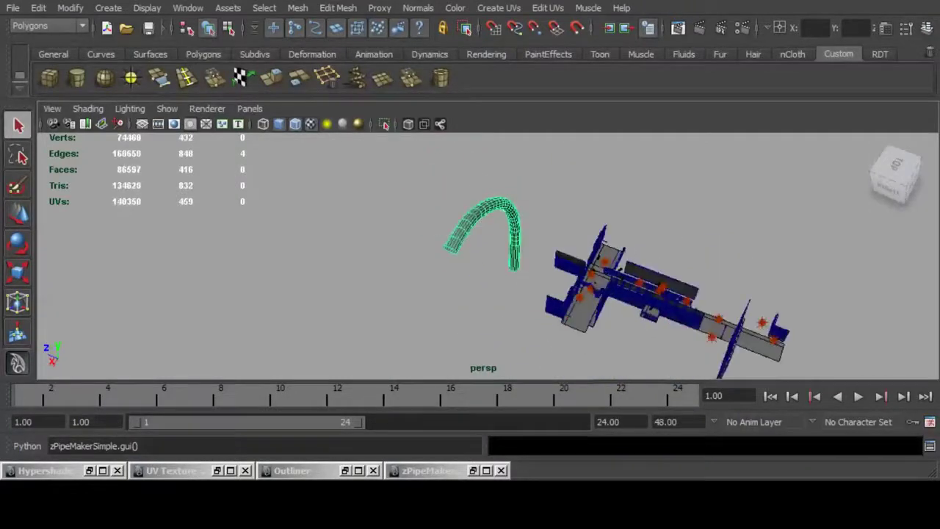
pyautogui.press('w')
pyautogui.moveTo(466, 249); pyautogui.dragTo(532, 273)
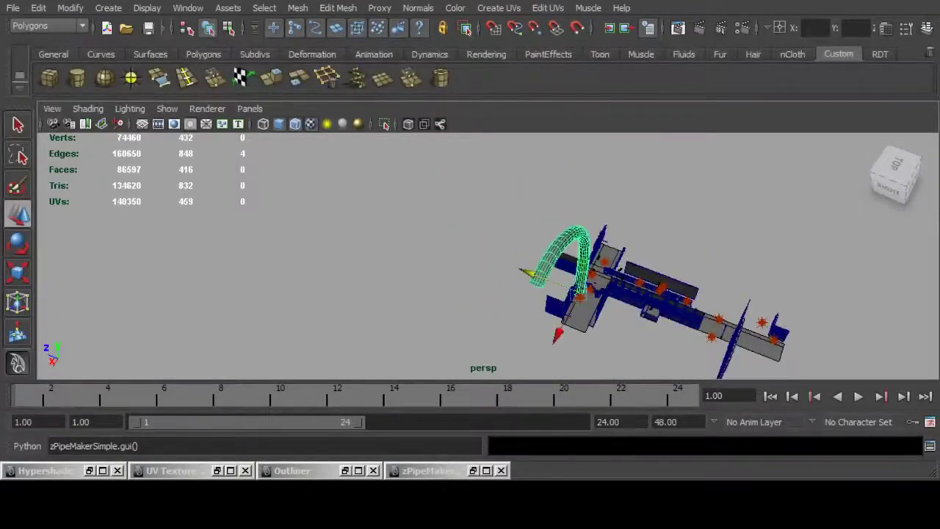
# Scale the finished pipe down uniformly in two passes until it is close to the size of the street lamp.
pyautogui.press('r')
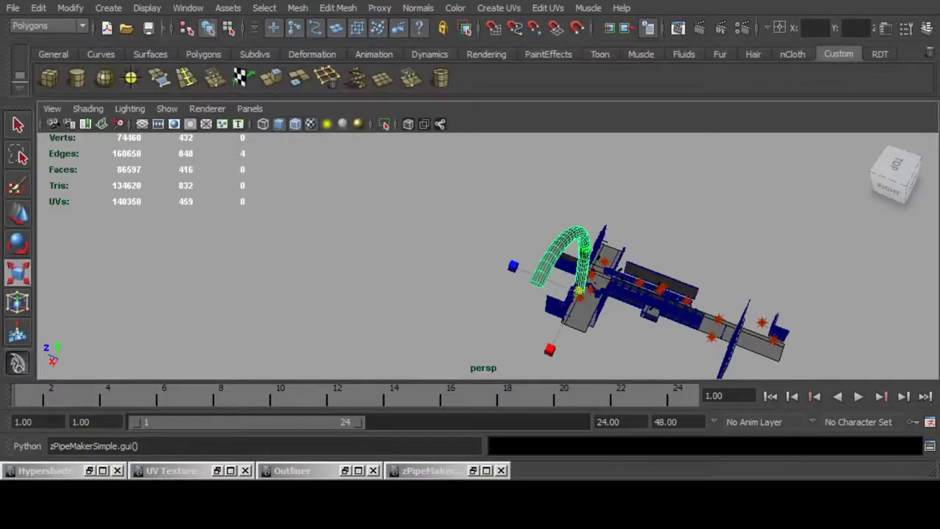
pyautogui.moveTo(579, 292); pyautogui.dragTo(516, 292)
pyautogui.scroll(1, 516, 292)
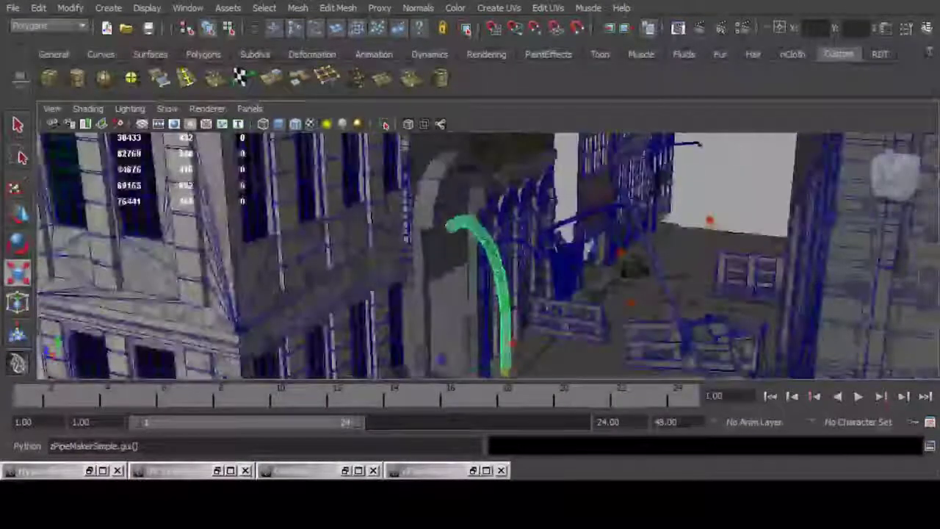
pyautogui.keyDown('alt'); pyautogui.moveTo(559, 235); pyautogui.dragTo(617, 221); pyautogui.keyUp('alt')
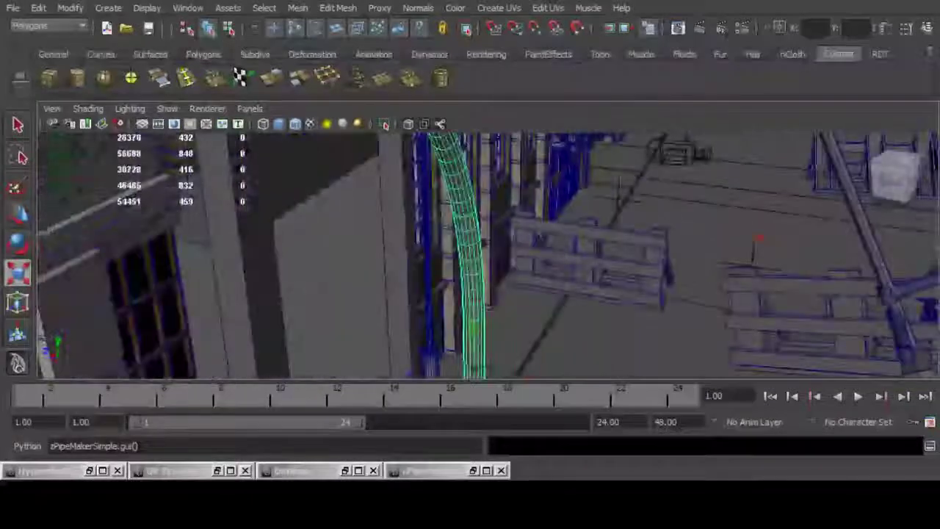
pyautogui.scroll(-3, 489, 255)
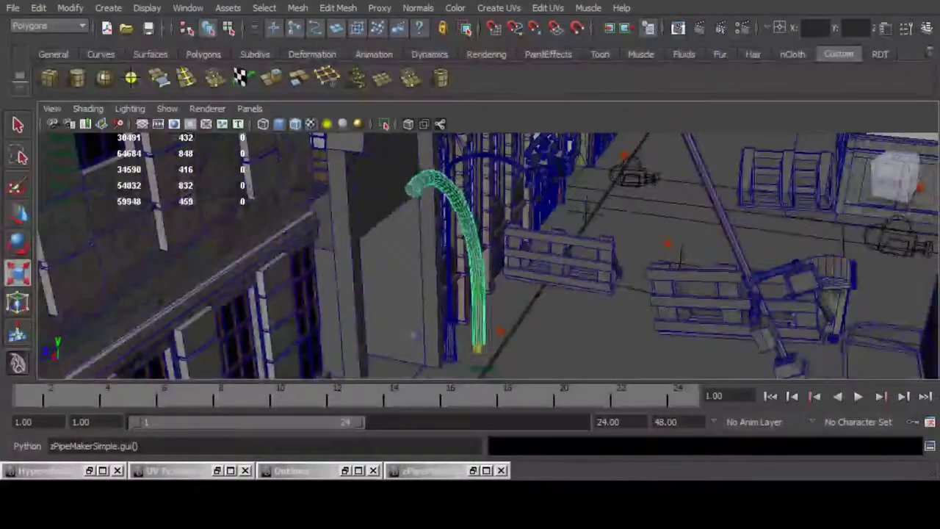
pyautogui.moveTo(478, 349); pyautogui.dragTo(439, 349)
# Raise the pipe and shift it toward the lamp pole in front of the arched windows.
pyautogui.press('w')
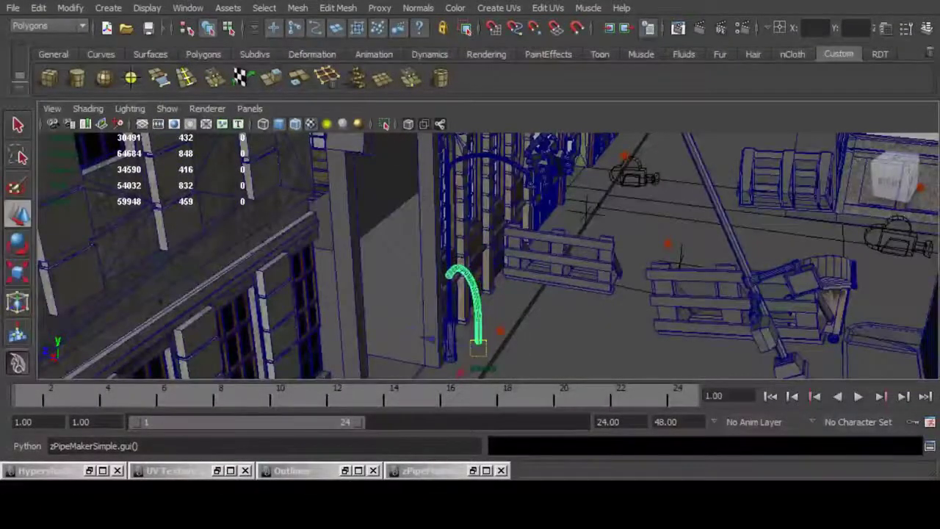
pyautogui.moveTo(478, 301); pyautogui.dragTo(478, 180)
pyautogui.keyDown('alt'); pyautogui.moveTo(478, 213); pyautogui.dragTo(360, 239); pyautogui.keyUp('alt')
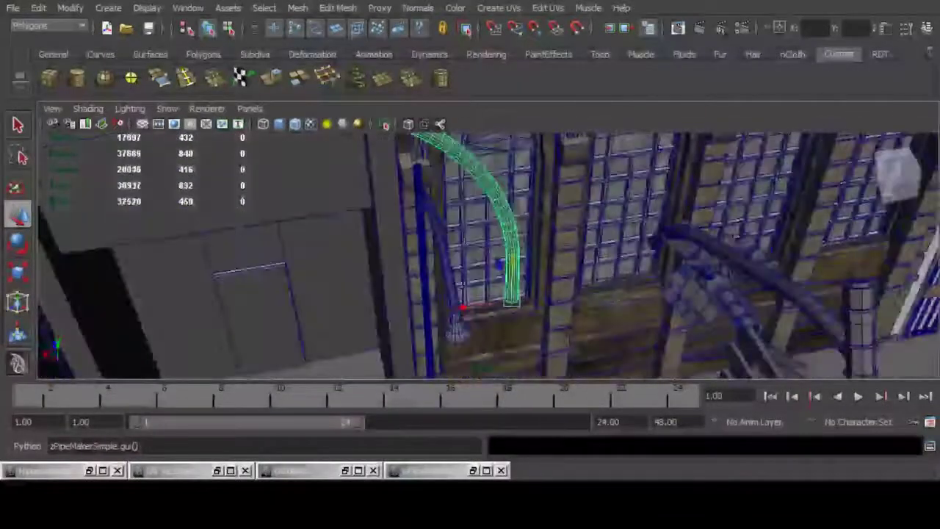
pyautogui.moveTo(464, 310); pyautogui.dragTo(499, 297)
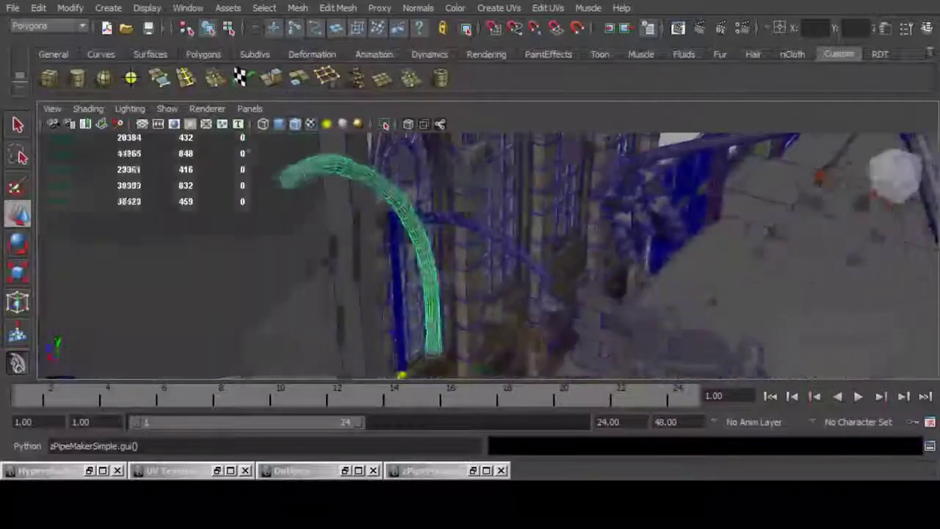
# Scale the pipe down slightly more so its thickness suits the street lamp.
pyautogui.press('r')
pyautogui.keyDown('alt'); pyautogui.moveTo(470, 294); pyautogui.dragTo(536, 294, button='right'); pyautogui.keyUp('alt')
pyautogui.keyDown('alt'); pyautogui.moveTo(536, 294); pyautogui.dragTo(543, 228, button='middle'); pyautogui.keyUp('alt')
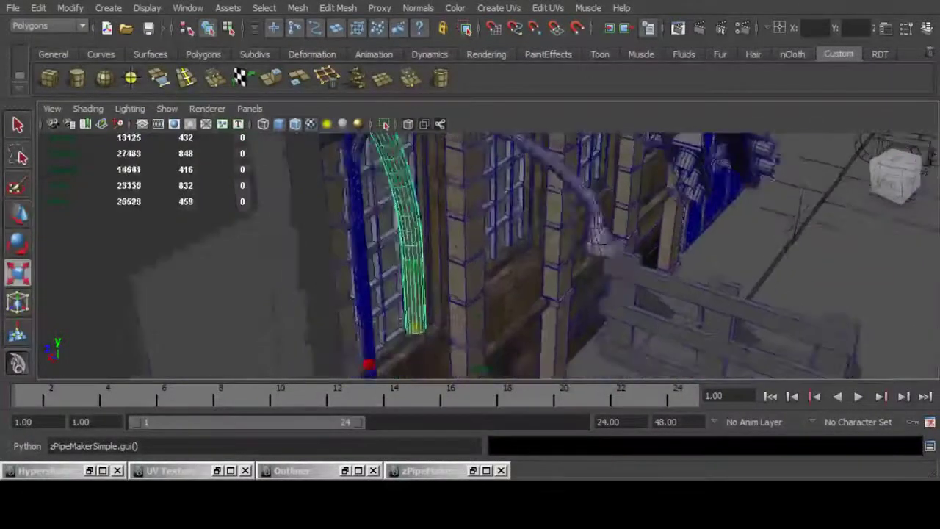
pyautogui.keyDown('alt'); pyautogui.moveTo(544, 228); pyautogui.dragTo(551, 209); pyautogui.keyUp('alt')
pyautogui.moveTo(409, 325); pyautogui.dragTo(391, 325)
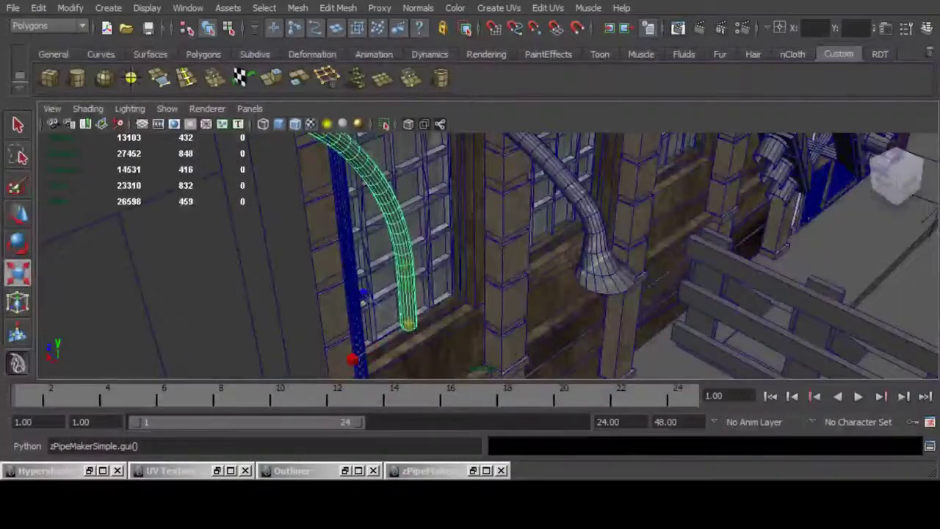
# Move the pipe horizontally along both axes so its lower end lines up with the vertical lamp pole.
pyautogui.press('w')
pyautogui.keyDown('alt'); pyautogui.moveTo(470, 279); pyautogui.dragTo(514, 301, button='middle'); pyautogui.keyUp('alt')
pyautogui.keyDown('alt'); pyautogui.moveTo(513, 301); pyautogui.dragTo(503, 312); pyautogui.keyUp('alt')
pyautogui.moveTo(413, 367); pyautogui.dragTo(380, 380)
pyautogui.keyDown('alt'); pyautogui.moveTo(411, 294); pyautogui.dragTo(507, 349); pyautogui.keyUp('alt')
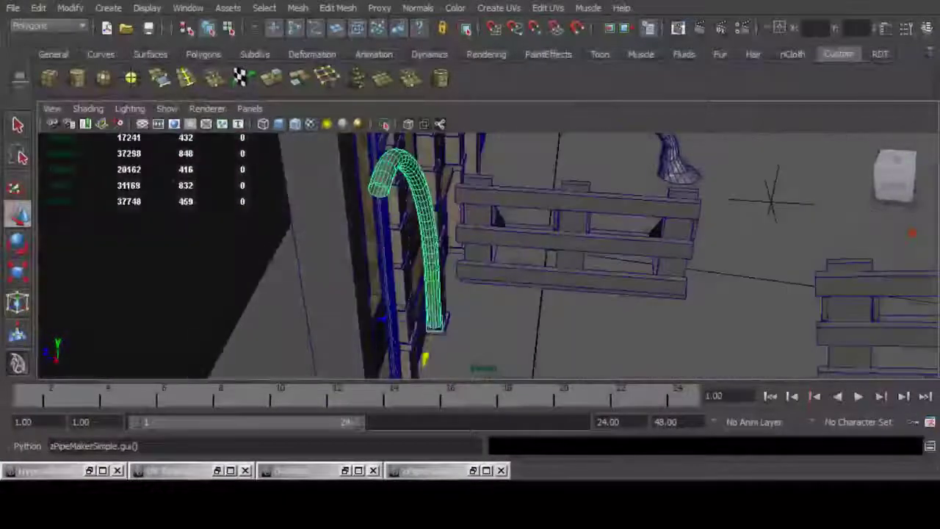
pyautogui.moveTo(386, 320); pyautogui.dragTo(352, 316)
pyautogui.keyDown('alt'); pyautogui.moveTo(471, 308); pyautogui.dragTo(294, 246); pyautogui.keyUp('alt')
pyautogui.moveTo(392, 306); pyautogui.dragTo(402, 303)
pyautogui.keyDown('alt'); pyautogui.moveTo(402, 303); pyautogui.dragTo(411, 352, button='middle'); pyautogui.keyUp('alt')
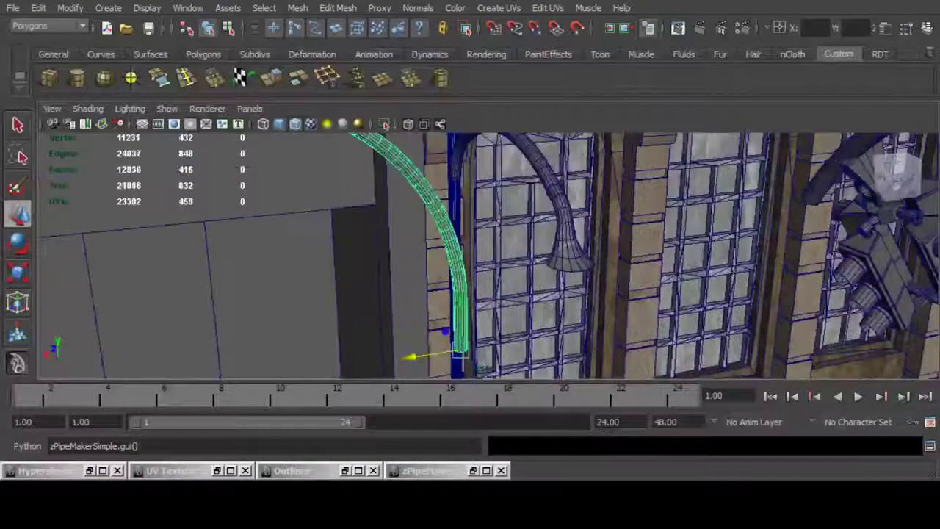
# Show the Channel Box and set the pipe's Rotate Y to 90 so it curves out over the street.
pyautogui.scroll(-3, 411, 351)
pyautogui.keyDown('alt'); pyautogui.moveTo(410, 351); pyautogui.dragTo(477, 367); pyautogui.keyUp('alt')
pyautogui.click(927, 27)
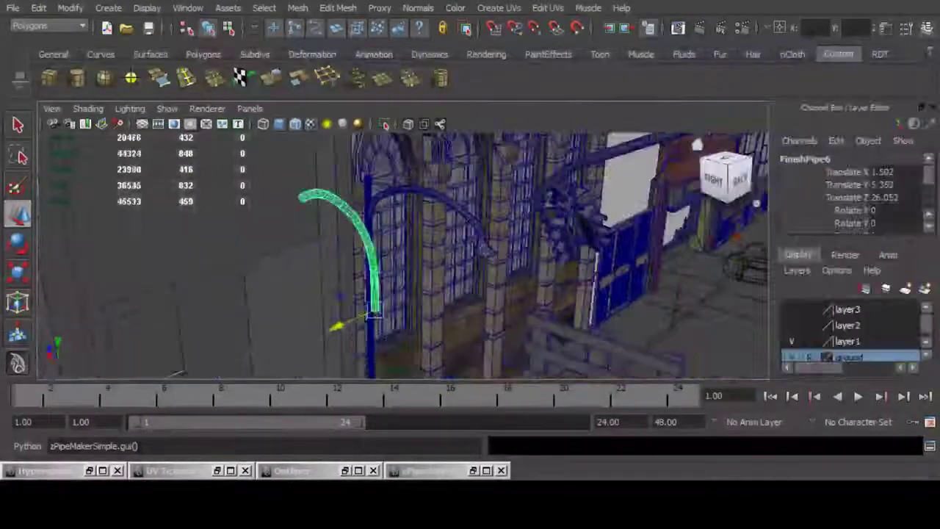
pyautogui.click(894, 222)
pyautogui.write('90')
pyautogui.press('Return')
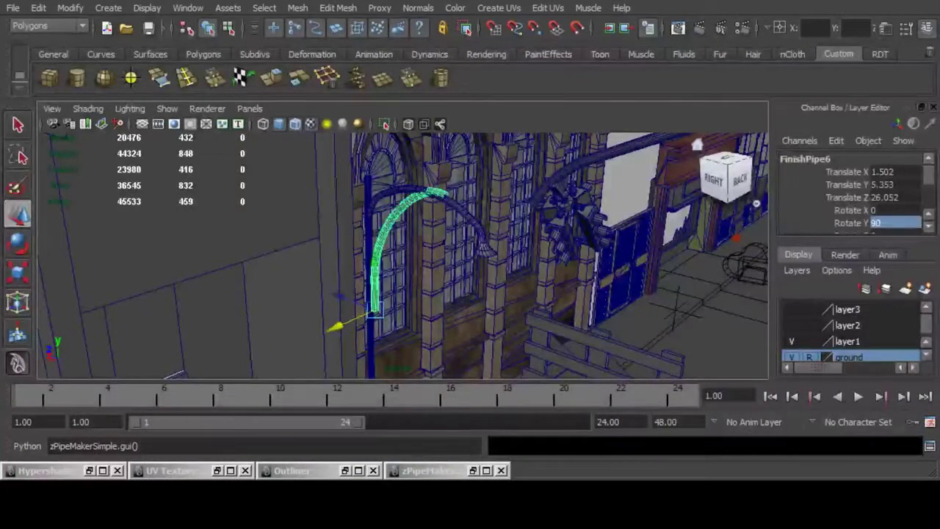
# Raise the pipe along the lamp pole to a Translate Y of about 5.994.
pyautogui.keyDown('alt'); pyautogui.moveTo(507, 276); pyautogui.dragTo(625, 271); pyautogui.keyUp('alt')
pyautogui.keyDown('alt'); pyautogui.moveTo(625, 272); pyautogui.dragTo(629, 231, button='middle'); pyautogui.keyUp('alt')
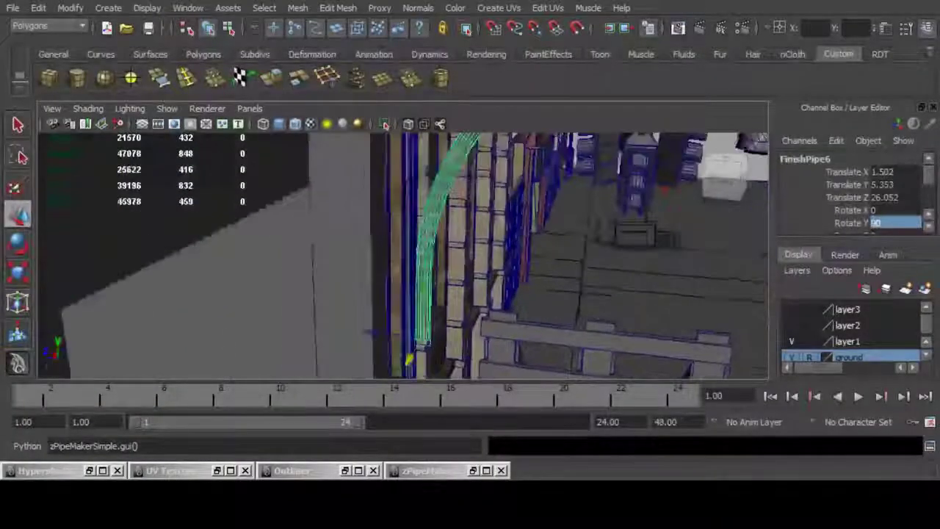
pyautogui.keyDown('alt'); pyautogui.moveTo(411, 261); pyautogui.dragTo(433, 250); pyautogui.keyUp('alt')
pyautogui.moveTo(419, 287); pyautogui.dragTo(253, 217)
pyautogui.keyDown('alt'); pyautogui.moveTo(320, 220); pyautogui.dragTo(441, 242); pyautogui.keyUp('alt')
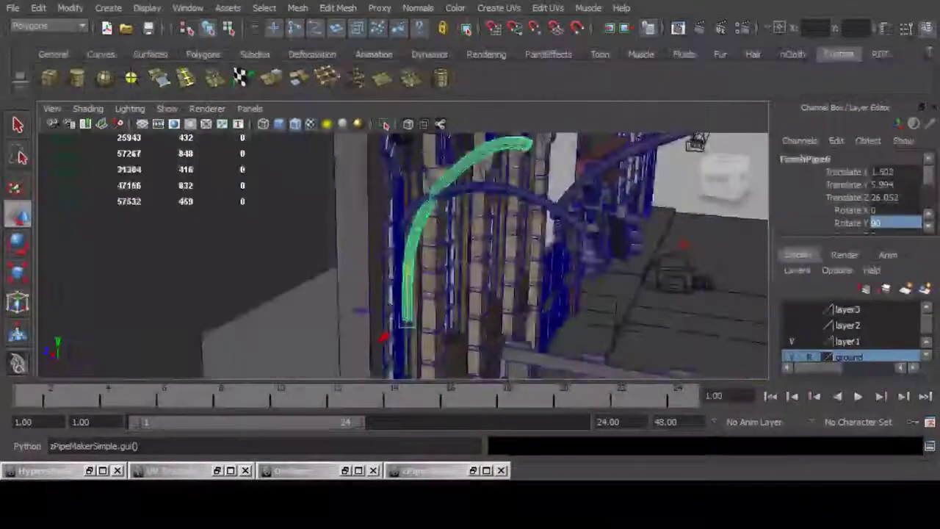
# Move the old lamp arm to the new pipe's upper end, at about Translate Y 8.836 and Translate Z 24.468.
pyautogui.keyDown('alt'); pyautogui.moveTo(470, 213); pyautogui.dragTo(415, 242, button='middle'); pyautogui.keyUp('alt')
pyautogui.click(441, 227)
pyautogui.keyDown('alt'); pyautogui.moveTo(440, 228); pyautogui.dragTo(536, 240); pyautogui.keyUp('alt')
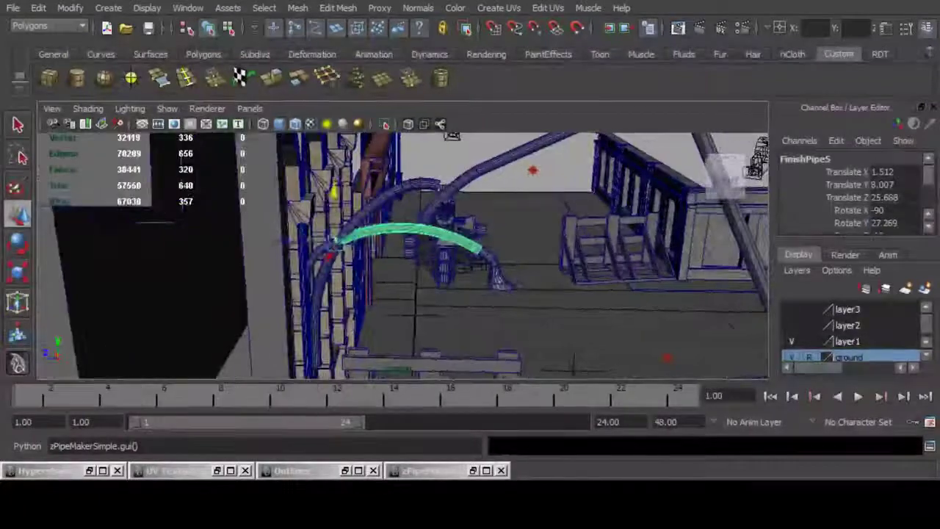
pyautogui.moveTo(419, 193); pyautogui.dragTo(419, 147)
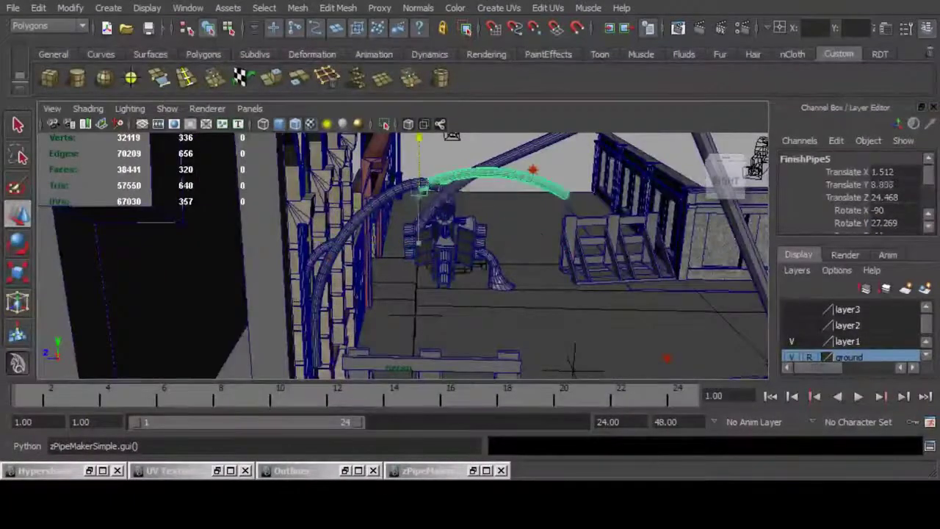
pyautogui.keyDown('alt'); pyautogui.moveTo(418, 221); pyautogui.dragTo(537, 231, button='right'); pyautogui.keyUp('alt')
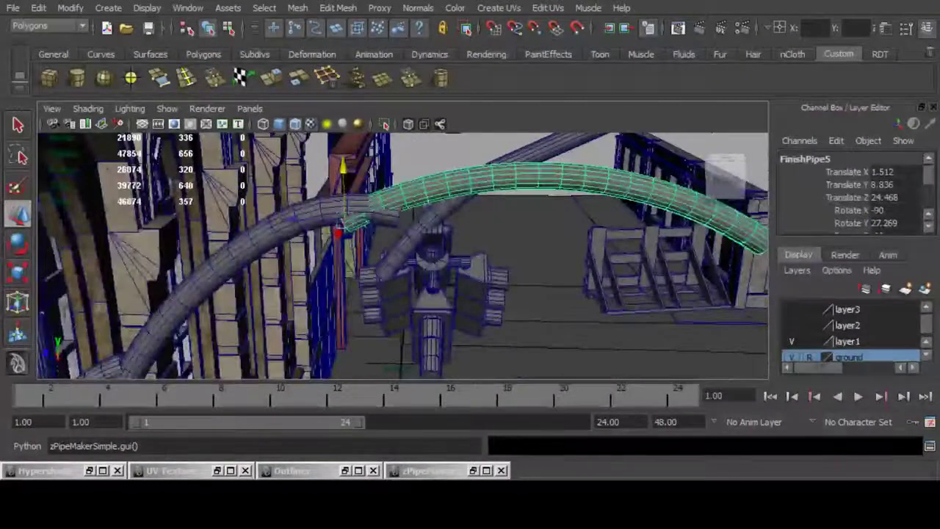
# Rotate the old lamp arm downward to a Rotate Y of about -3.353 to follow the new pipe's curve.
pyautogui.press('e')
pyautogui.keyDown('alt'); pyautogui.moveTo(440, 220); pyautogui.dragTo(445, 259); pyautogui.keyUp('alt')
pyautogui.moveTo(435, 203); pyautogui.dragTo(454, 238)
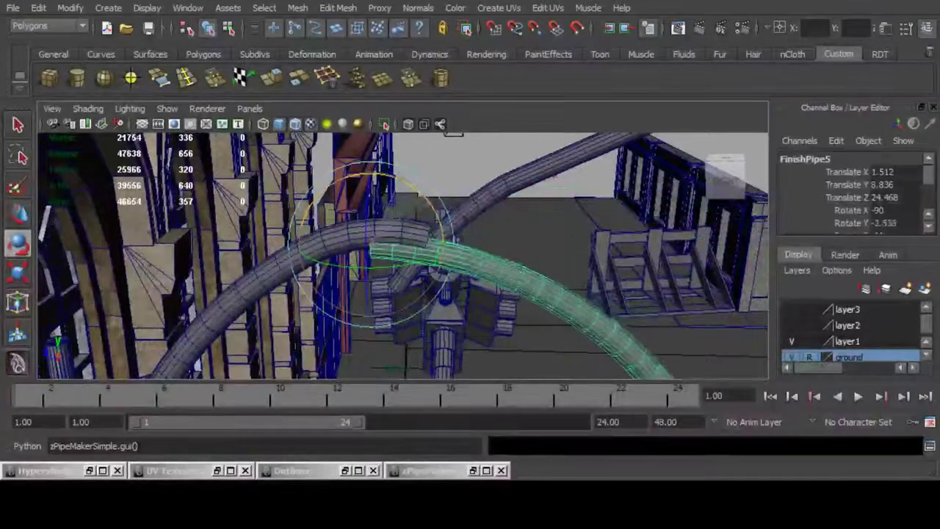
# Align the arm's start with the new pipe's end, at about Translate Y 8.876 and Translate Z 24.192.
pyautogui.press('w')
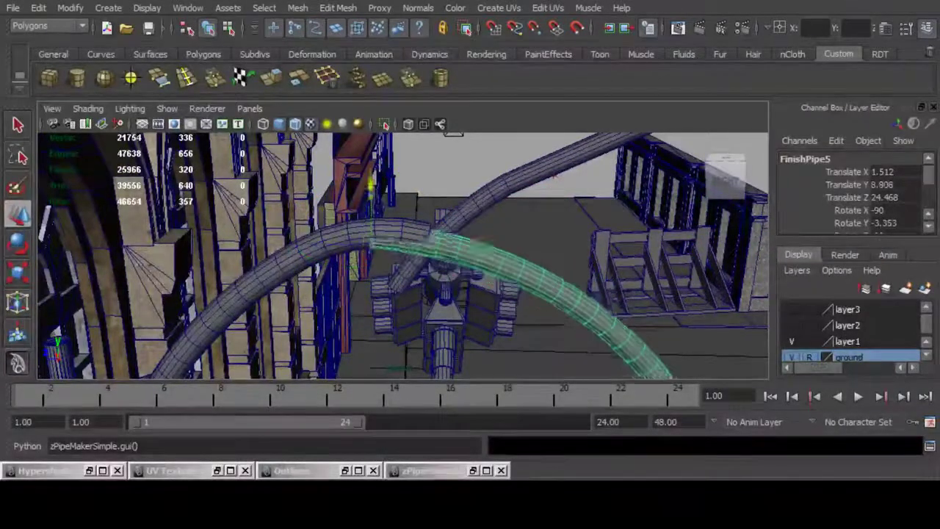
pyautogui.moveTo(320, 230); pyautogui.dragTo(375, 230)
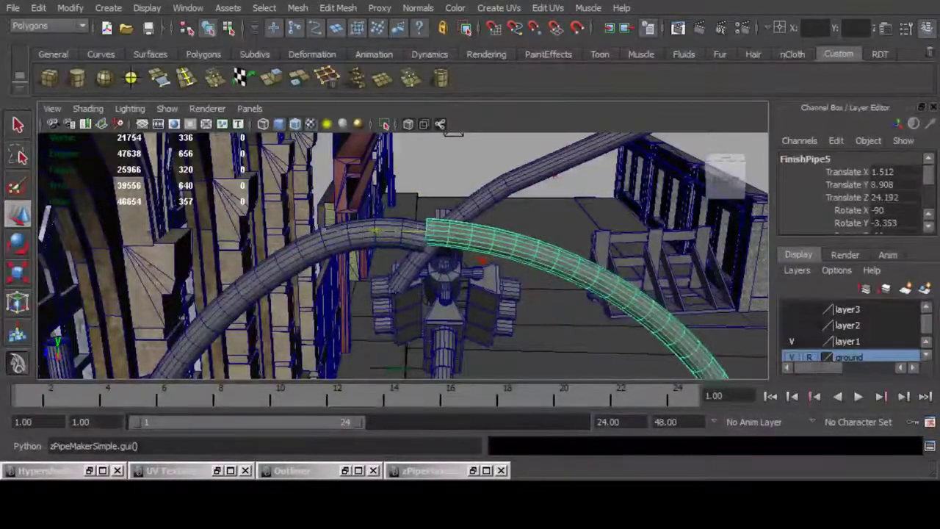
pyautogui.moveTo(426, 190); pyautogui.dragTo(426, 185)
pyautogui.scroll(-6, 426, 243)
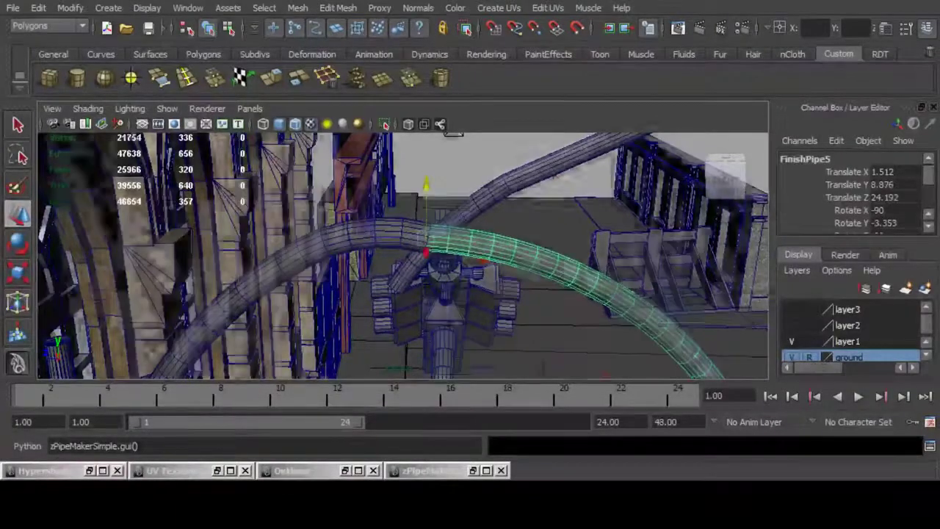
# Rotate the old lamp arm further to a Rotate Y of about -12.585 and shift it sideways to a Translate X of about 1.503.
pyautogui.scroll(2, 426, 243)
pyautogui.keyDown('alt'); pyautogui.moveTo(455, 265); pyautogui.dragTo(419, 246); pyautogui.keyUp('alt')
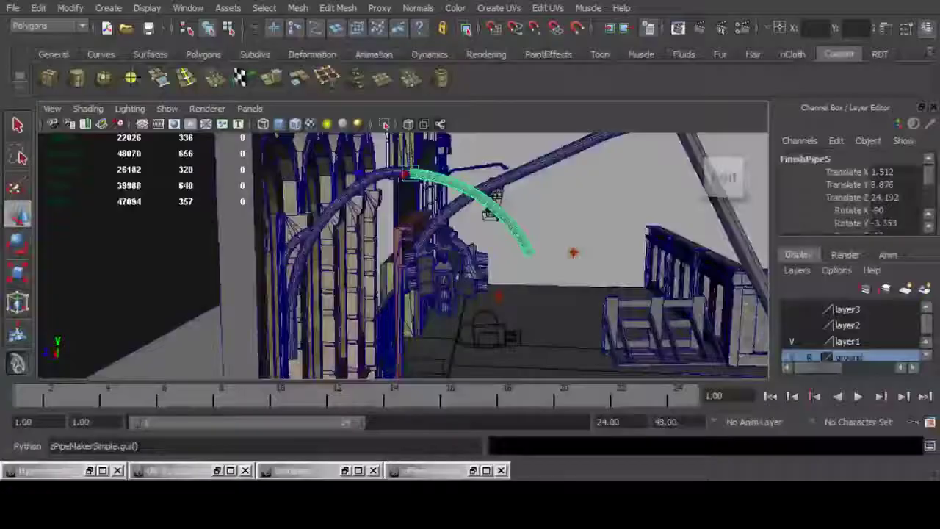
pyautogui.keyDown('alt'); pyautogui.moveTo(403, 250); pyautogui.dragTo(419, 287); pyautogui.keyUp('alt')
pyautogui.keyDown('alt'); pyautogui.moveTo(419, 286); pyautogui.dragTo(489, 286, button='right'); pyautogui.keyUp('alt')
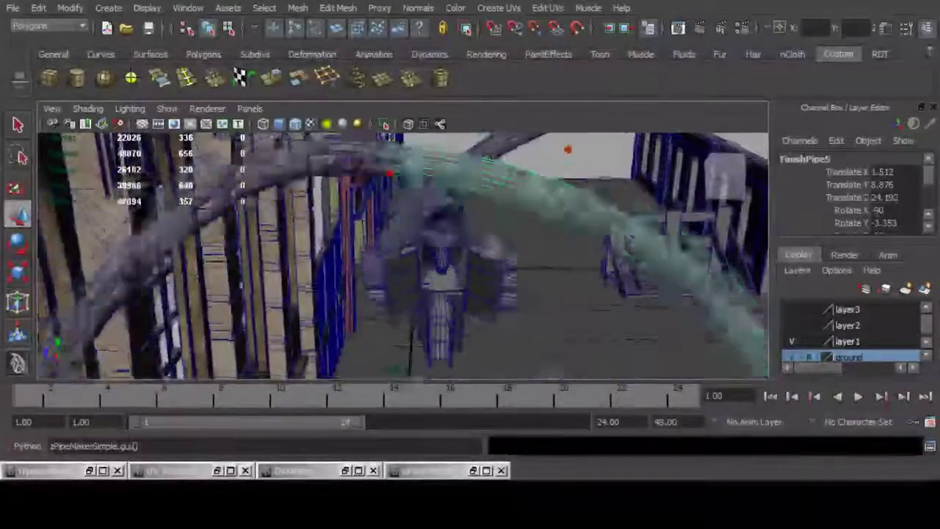
pyautogui.keyDown('alt'); pyautogui.moveTo(488, 287); pyautogui.dragTo(491, 312, button='middle'); pyautogui.keyUp('alt')
pyautogui.press('e')
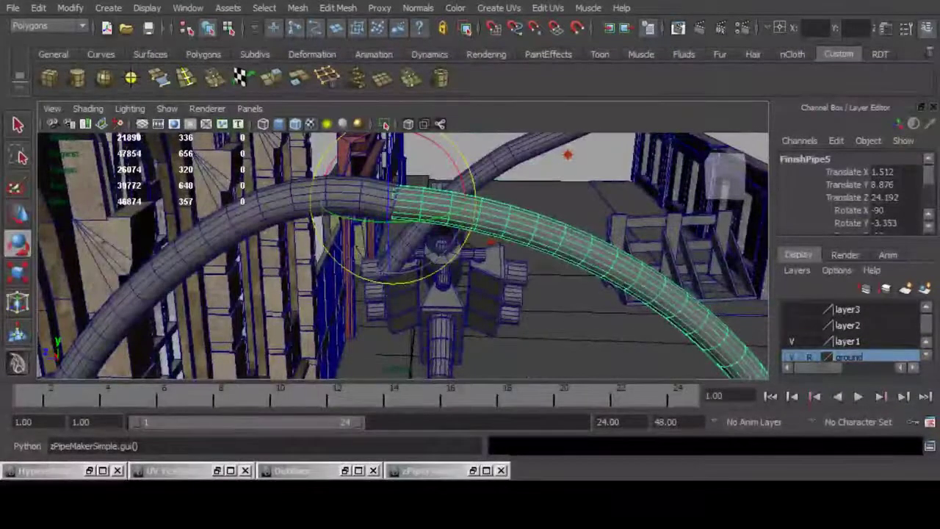
pyautogui.click(446, 154)
pyautogui.hotkey('ctrl', 'z')
pyautogui.moveTo(437, 147); pyautogui.dragTo(446, 159)
pyautogui.press('w')
pyautogui.keyDown('alt'); pyautogui.moveTo(507, 237); pyautogui.dragTo(301, 264); pyautogui.keyUp('alt')
pyautogui.moveTo(373, 206); pyautogui.dragTo(375, 205)
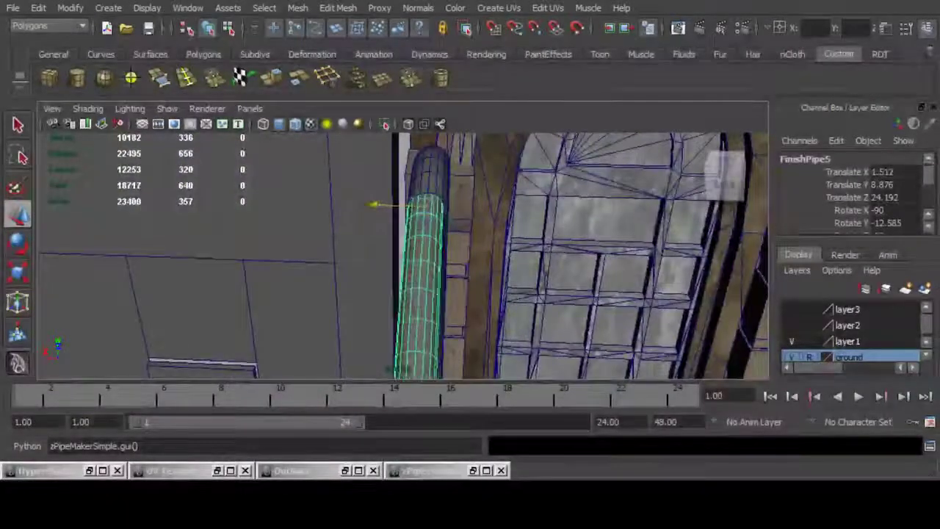
# Examine the extended lamp's curve and proportions from the side, from a distance within the street scene, and from above.
pyautogui.keyDown('alt'); pyautogui.moveTo(316, 257); pyautogui.dragTo(507, 242); pyautogui.keyUp('alt')
pyautogui.keyDown('alt'); pyautogui.moveTo(507, 242); pyautogui.dragTo(448, 246, button='right'); pyautogui.keyUp('alt')
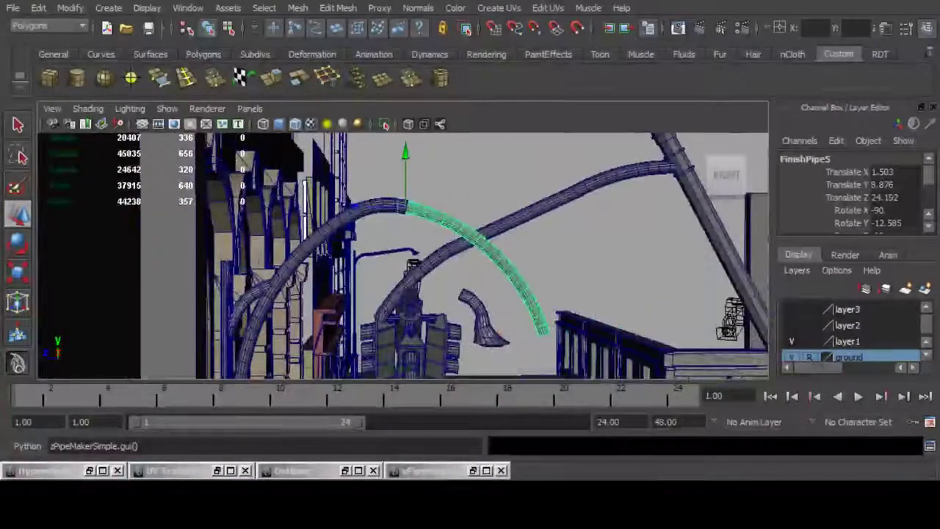
pyautogui.scroll(-7, 403, 257)
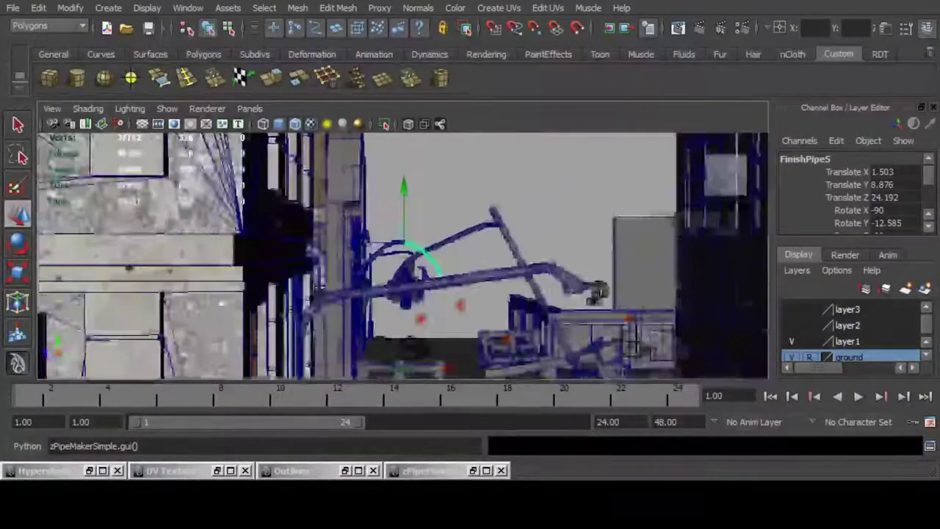
pyautogui.scroll(5, 403, 256)
pyautogui.scroll(2, 403, 257)
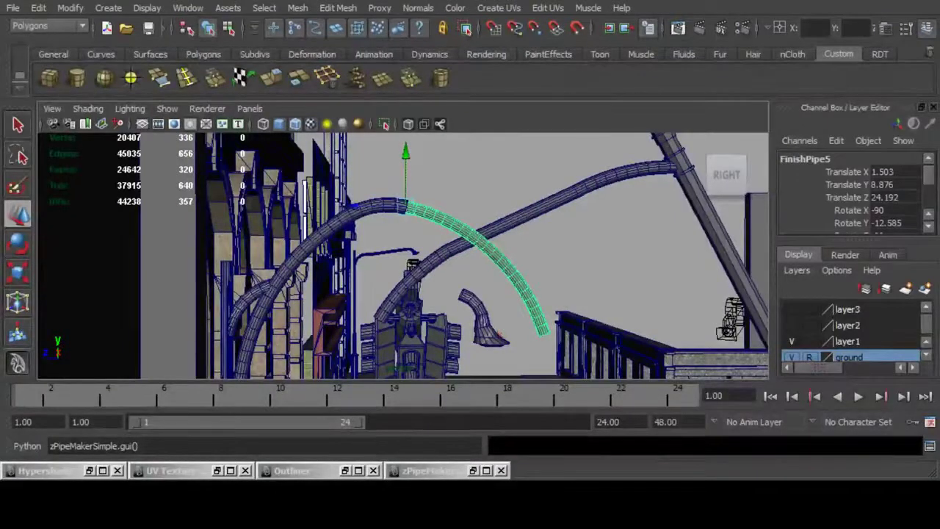
pyautogui.scroll(-6, 403, 257)
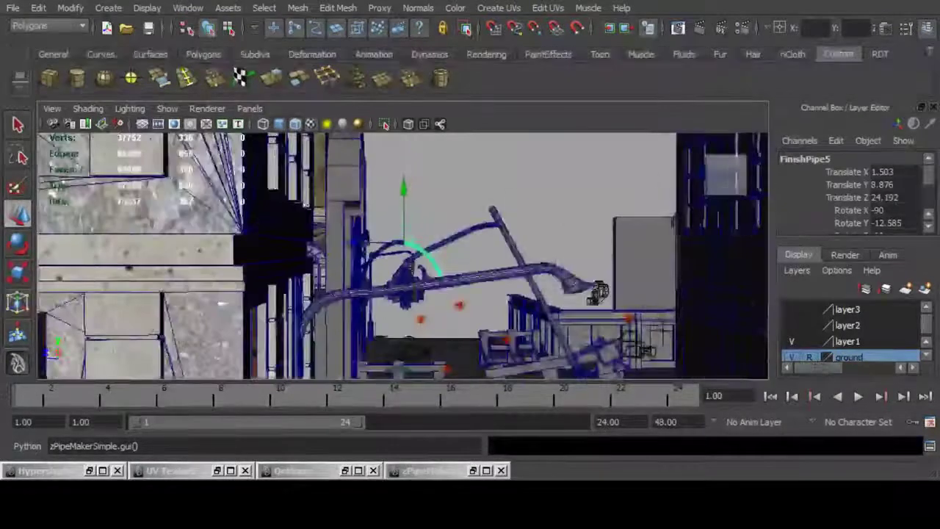
pyautogui.scroll(-5, 403, 256)
pyautogui.keyDown('alt'); pyautogui.moveTo(403, 256); pyautogui.dragTo(624, 324); pyautogui.keyUp('alt')
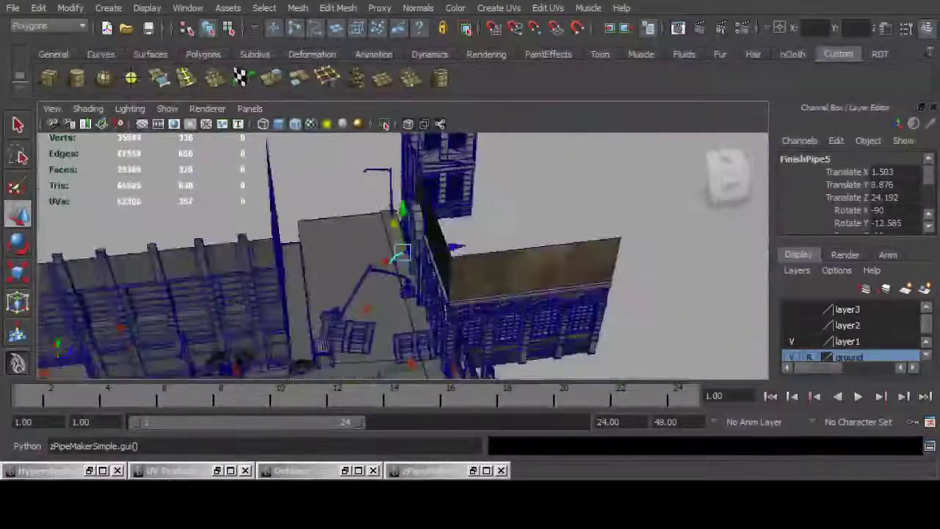
pyautogui.keyDown('alt'); pyautogui.moveTo(625, 324); pyautogui.dragTo(644, 280, button='middle'); pyautogui.keyUp('alt')
pyautogui.scroll(6, 404, 257)
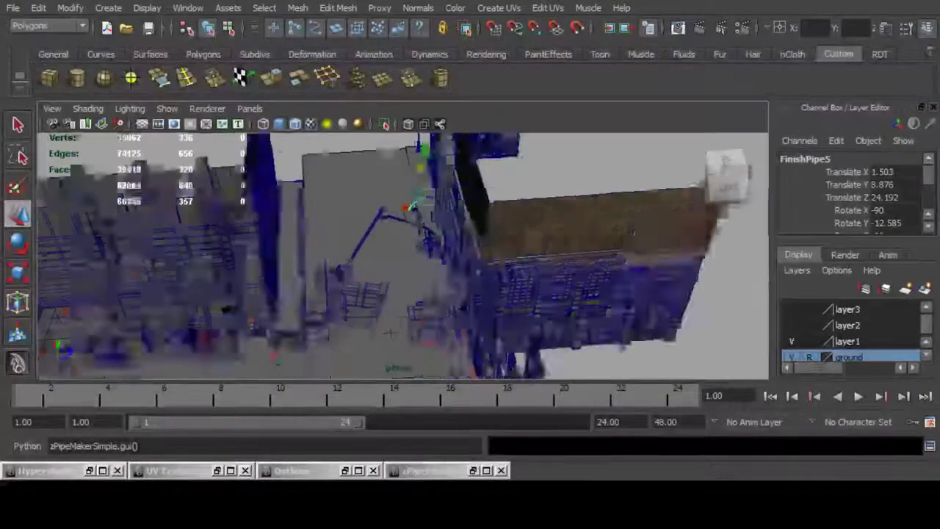
pyautogui.keyDown('alt'); pyautogui.moveTo(404, 220); pyautogui.dragTo(393, 286, button='middle'); pyautogui.keyUp('alt')
pyautogui.scroll(4, 404, 257)
pyautogui.keyDown('alt'); pyautogui.moveTo(403, 256); pyautogui.dragTo(445, 260); pyautogui.keyUp('alt')
pyautogui.scroll(2, 403, 257)
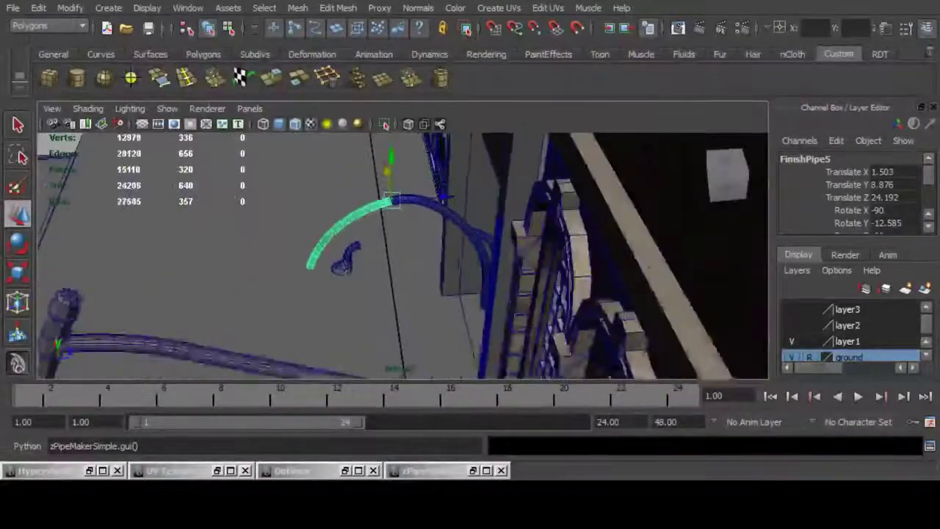
# Duplicate the curved pipe attached to the lamp pole and move the copy out to a Translate Z of about 24.317.
pyautogui.click(446, 213)
pyautogui.hotkey('ctrl', 'd')
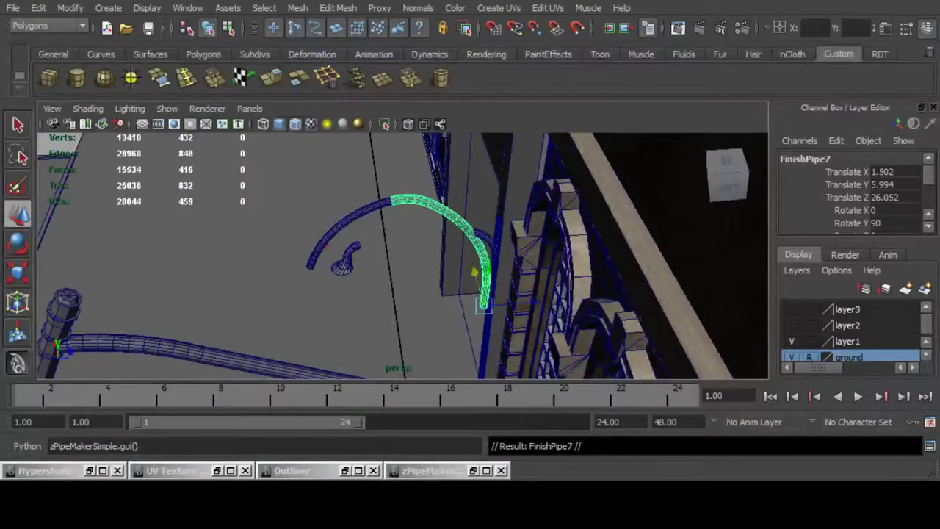
pyautogui.moveTo(537, 301); pyautogui.dragTo(452, 309)
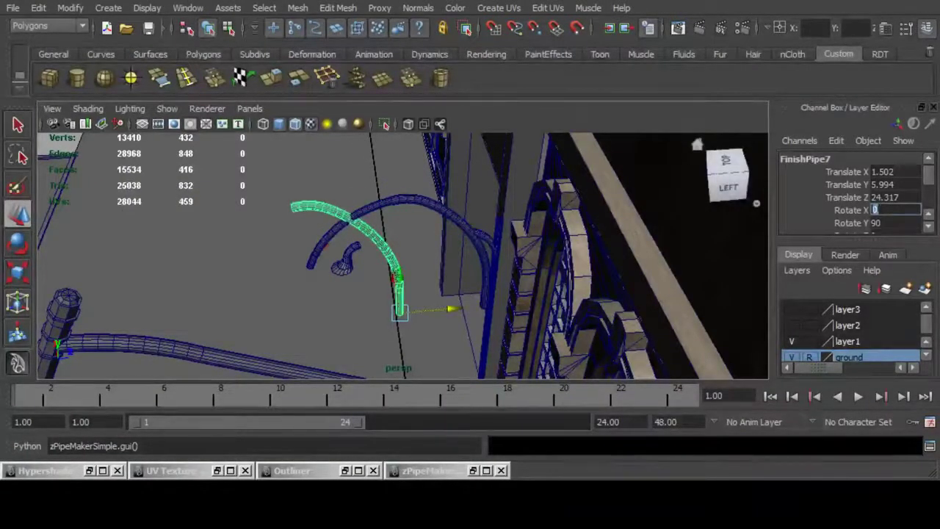
# Set the duplicated pipe's Rotate X to 90, Rotate Z to 90 and Rotate Y to 0.
pyautogui.press('Return')
pyautogui.press('Tab')
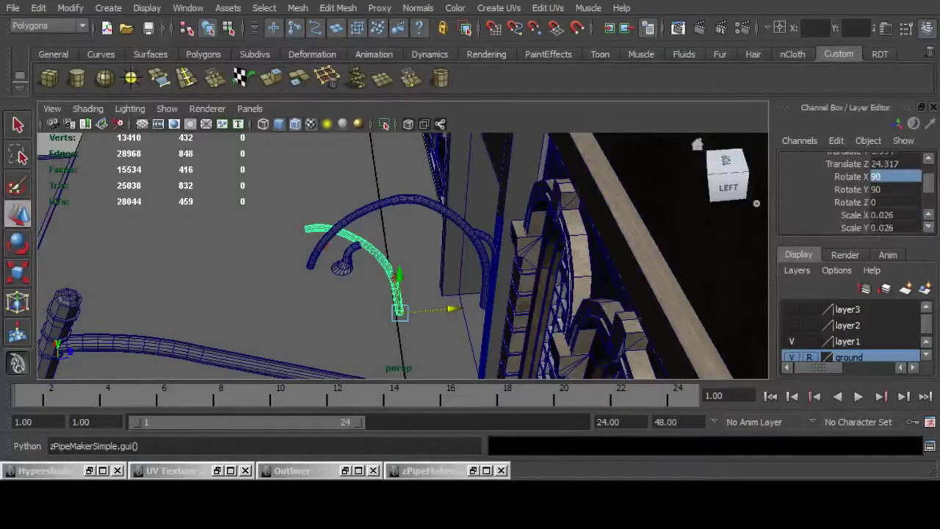
pyautogui.press('Tab')
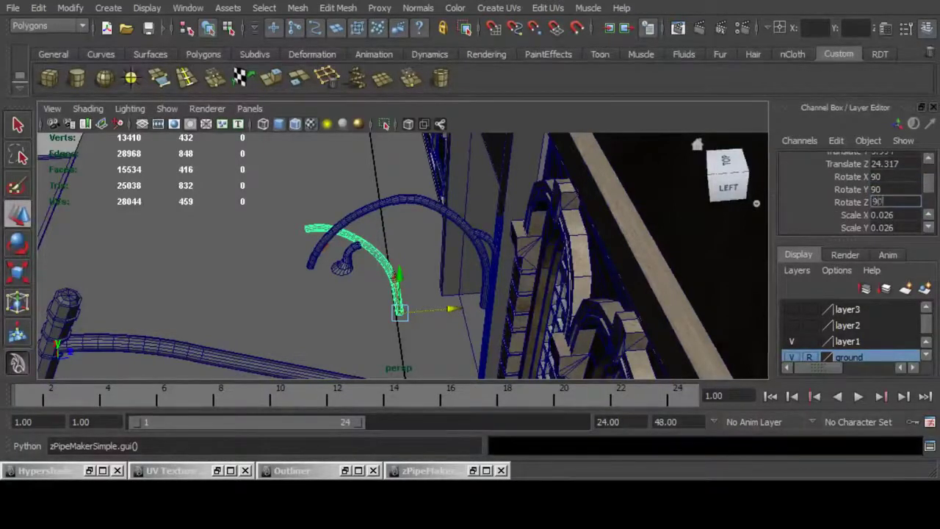
pyautogui.write('90')
pyautogui.press('Return')
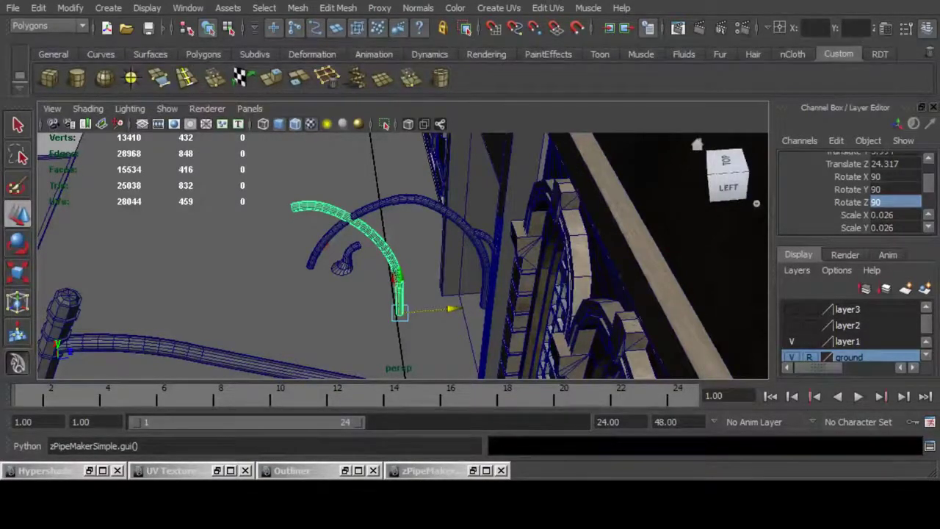
pyautogui.click(889, 190)
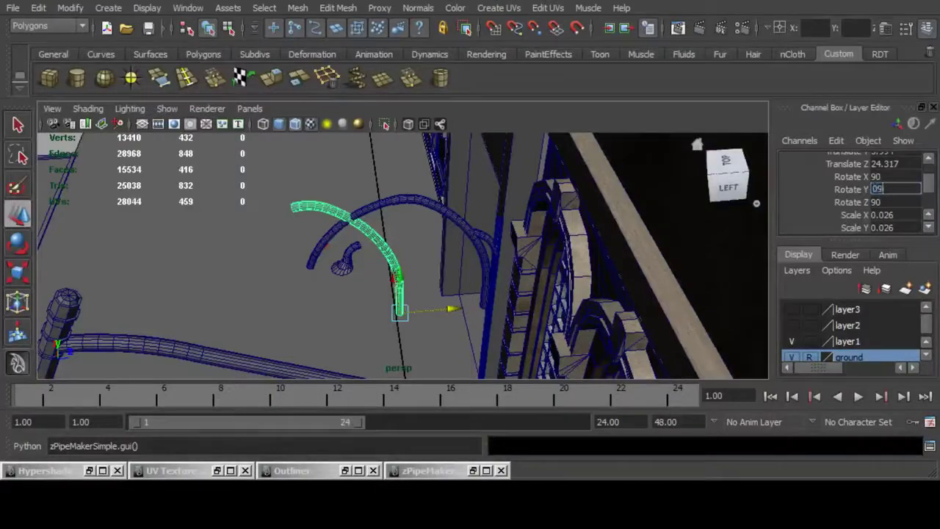
pyautogui.write('0')
pyautogui.press('Return')
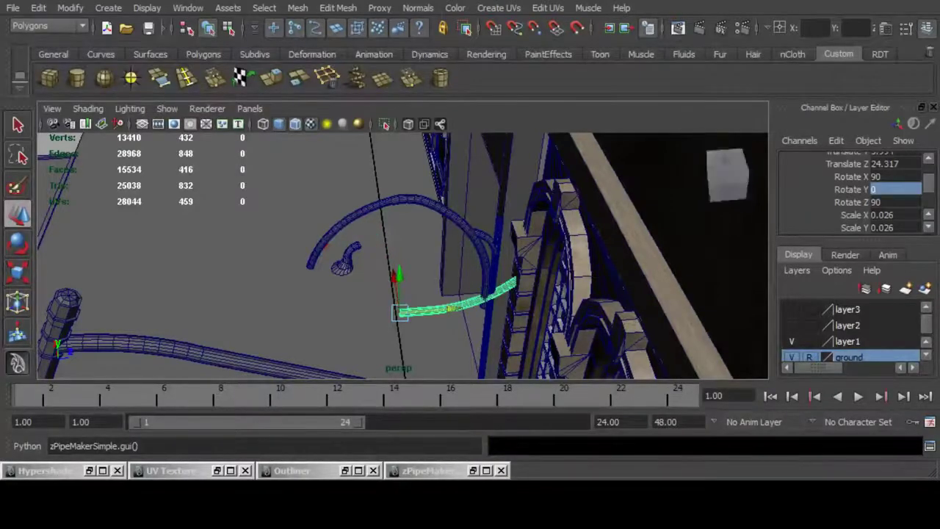
# Move the duplicated pipe to about Translate Y 7.917 and Translate Z 22.663, and delete the old lamp arm.
pyautogui.keyDown('alt'); pyautogui.moveTo(441, 250); pyautogui.dragTo(456, 221); pyautogui.keyUp('alt')
pyautogui.moveTo(399, 282); pyautogui.dragTo(399, 189)
pyautogui.keyDown('alt'); pyautogui.moveTo(455, 236); pyautogui.dragTo(294, 213); pyautogui.keyUp('alt')
pyautogui.click(355, 206)
pyautogui.press('Delete')
pyautogui.click(367, 235)
pyautogui.keyDown('alt'); pyautogui.moveTo(294, 213); pyautogui.dragTo(321, 195, button='right'); pyautogui.keyUp('alt')
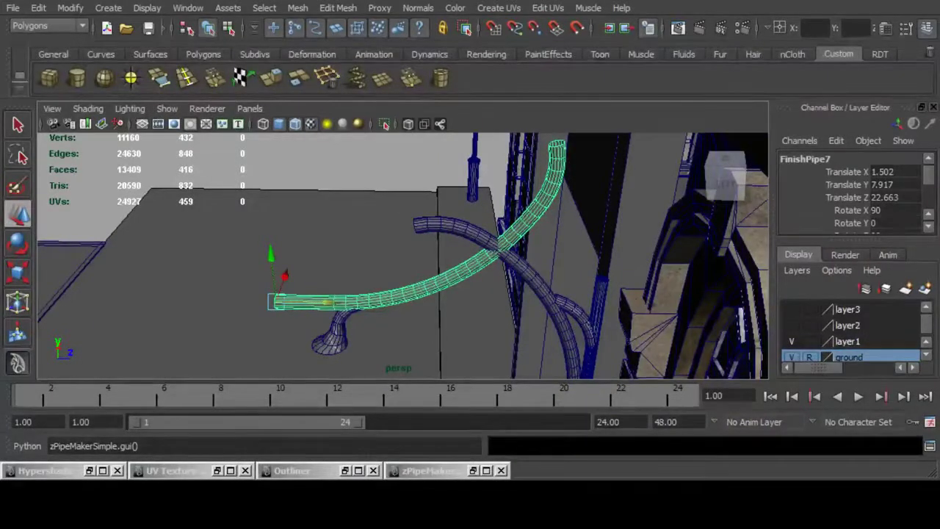
# Turn the duplicated pipe downward to about Rotate X -103.17 and Rotate Y -21.111, and move it to a Translate Z of about 24.099.
pyautogui.press('e')
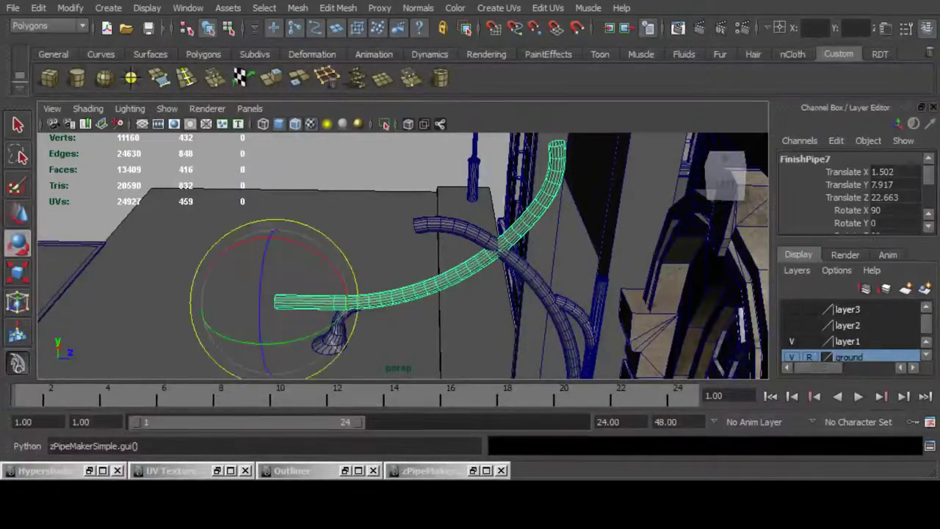
pyautogui.moveTo(285, 244); pyautogui.dragTo(351, 314)
pyautogui.press('w')
pyautogui.moveTo(335, 259); pyautogui.dragTo(468, 260)
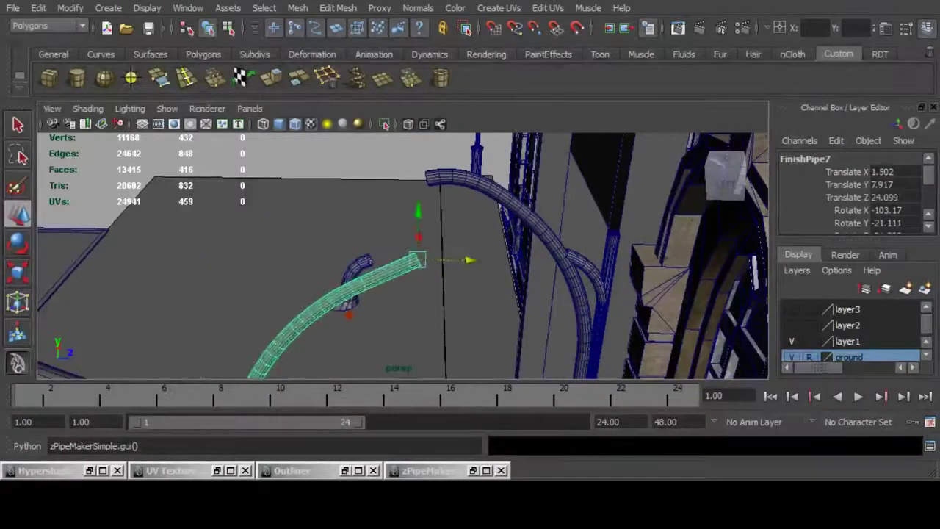
# Move the duplicated pipe's start up to the lower pipe's end, at about Translate Y 9.122 and Translate Z 24.794.
pyautogui.moveTo(419, 212); pyautogui.dragTo(477, 205)
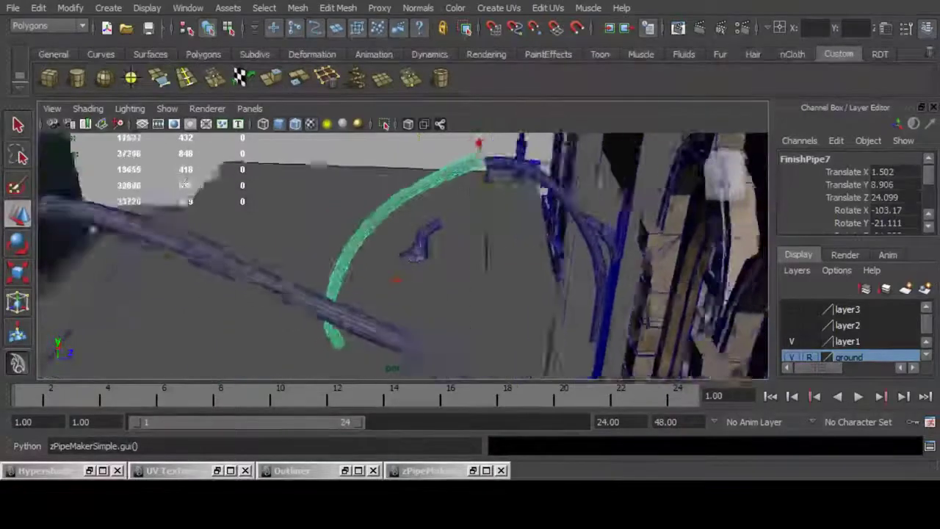
pyautogui.moveTo(397, 280)
pyautogui.keyDown('alt'); pyautogui.mouseDown()
pyautogui.moveTo(415, 250)
pyautogui.moveTo(458, 298)
pyautogui.moveTo(434, 268)
pyautogui.moveTo(413, 275)
pyautogui.mouseUp(); pyautogui.keyUp('alt')
pyautogui.moveTo(465, 182); pyautogui.dragTo(558, 183)
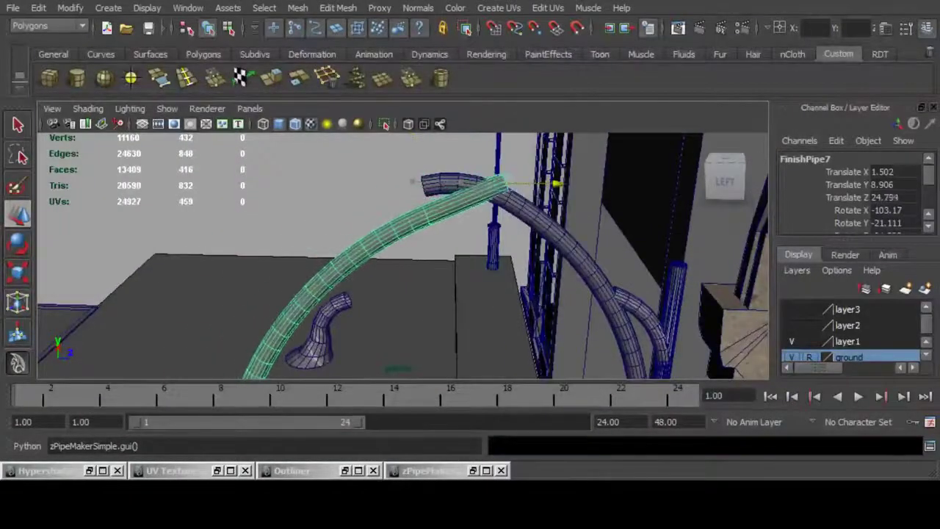
pyautogui.moveTo(503, 156); pyautogui.dragTo(504, 128)
# Rotate the duplicated pipe to about Rotate X -103.827 and Rotate Y 9.244, and shift it to about Translate X 1.577 and Translate Y 8.817.
pyautogui.press('e')
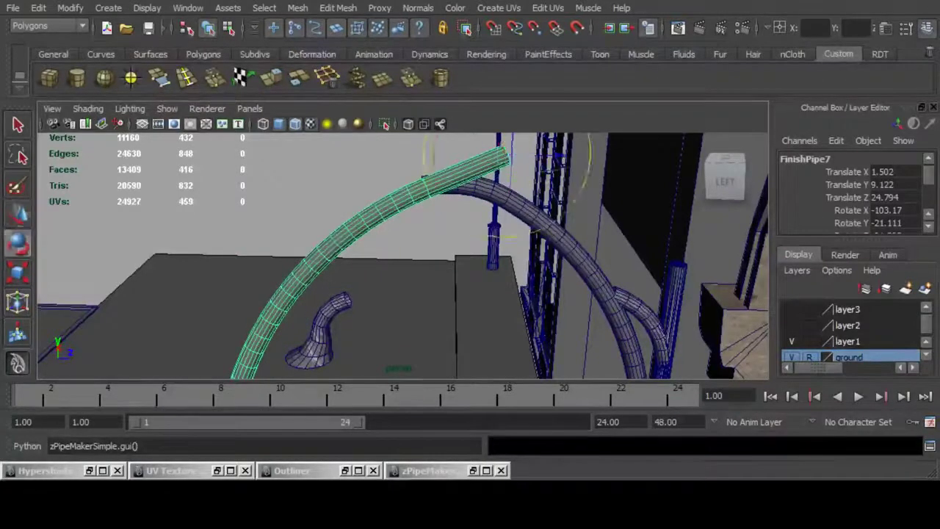
pyautogui.keyDown('alt'); pyautogui.moveTo(434, 247); pyautogui.dragTo(409, 313); pyautogui.keyUp('alt')
pyautogui.moveTo(512, 197); pyautogui.dragTo(381, 334)
pyautogui.press('w')
# Try setting the duplicated pipe's Rotate Y, Rotate Z and Rotate X to 0 one at a time, undoing each trial.
pyautogui.click(894, 222)
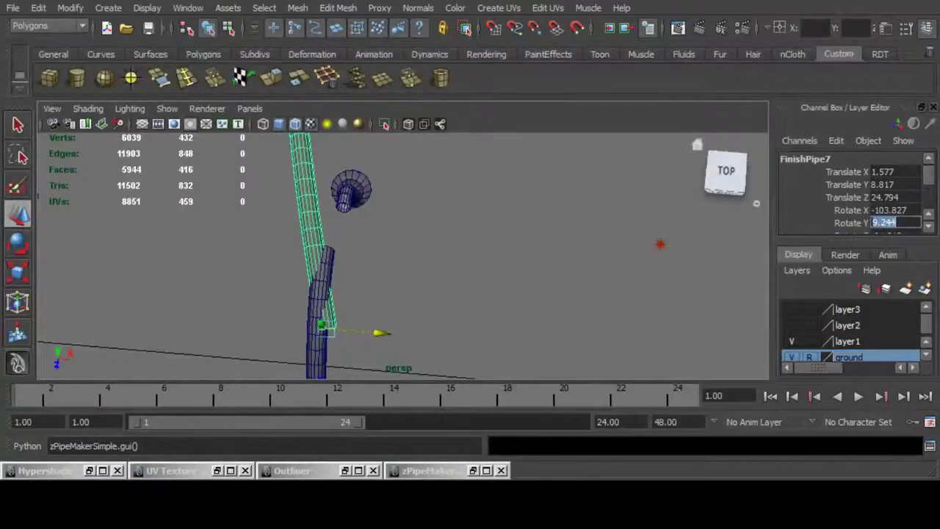
pyautogui.write('0')
pyautogui.press('Return')
pyautogui.keyDown('alt'); pyautogui.moveTo(661, 244); pyautogui.dragTo(478, 256); pyautogui.keyUp('alt')
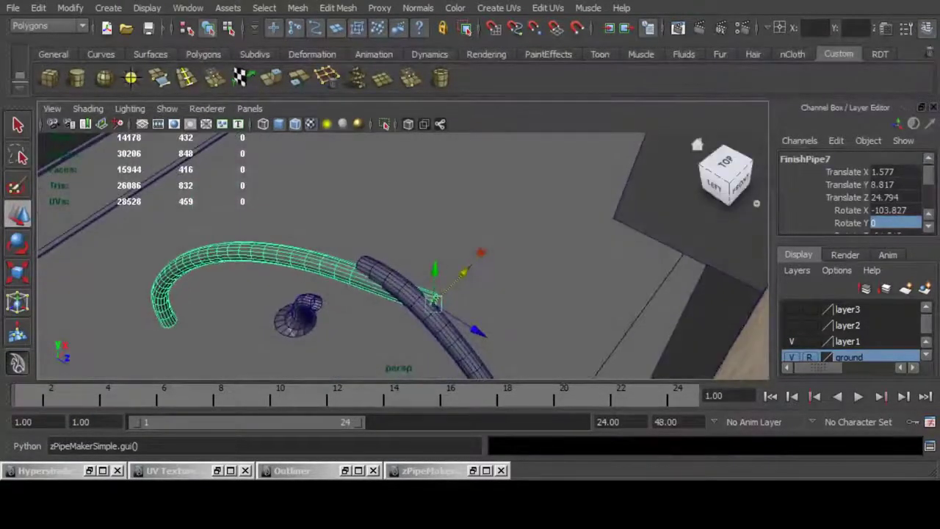
pyautogui.hotkey('ctrl', 'z')
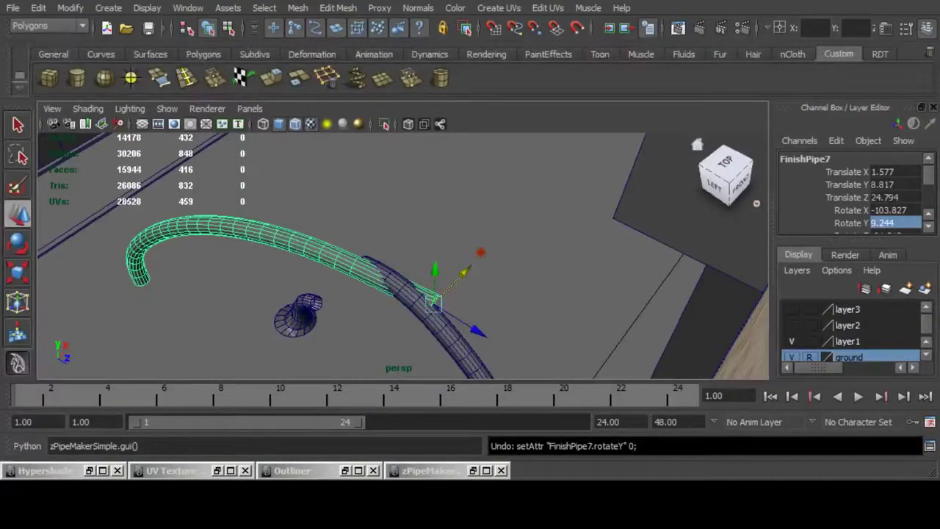
pyautogui.press('Tab')
pyautogui.press('Return')
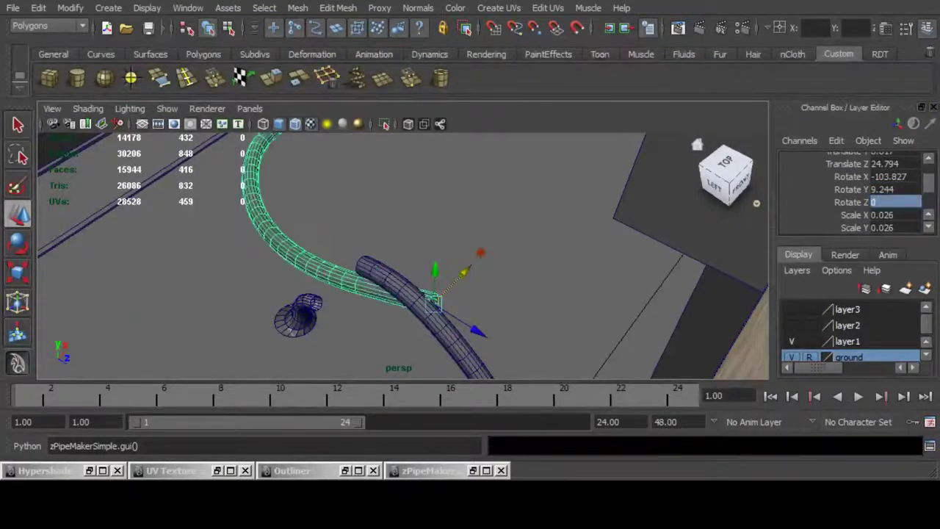
pyautogui.hotkey('ctrl', 'z')
pyautogui.click(893, 176)
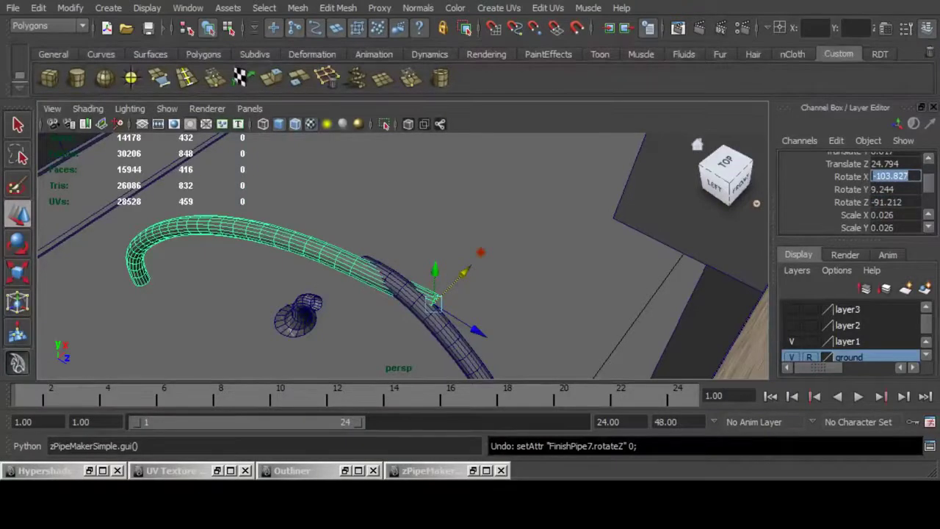
pyautogui.write('0')
pyautogui.press('Return')
pyautogui.hotkey('ctrl', 'z')
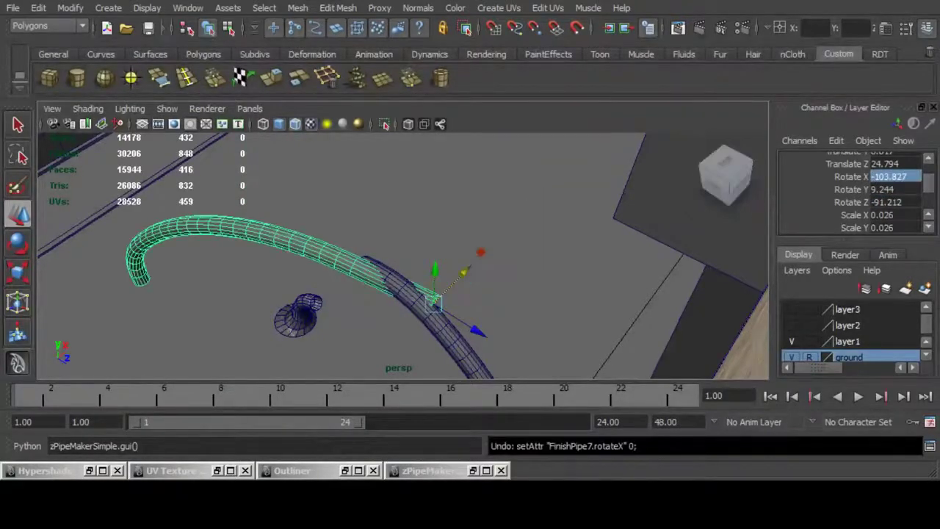
# Rotate the duplicated pipe in line with the lower pipe to a Rotate X of about -90.895, and set its Rotate Y to 0.
pyautogui.press('e')
pyautogui.moveTo(434, 272)
pyautogui.keyDown('alt'); pyautogui.mouseDown()
pyautogui.moveTo(418, 184)
pyautogui.moveTo(445, 272)
pyautogui.mouseUp(); pyautogui.keyUp('alt')
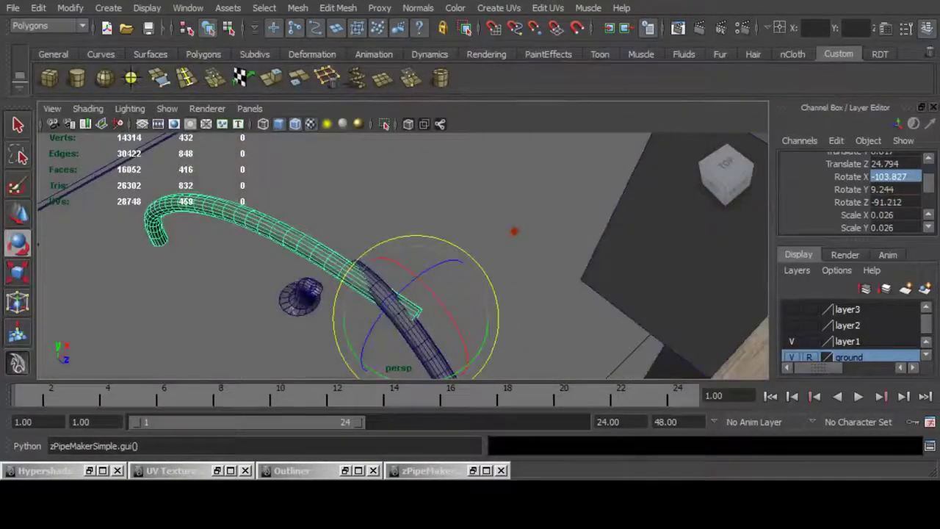
pyautogui.moveTo(476, 351); pyautogui.dragTo(458, 364)
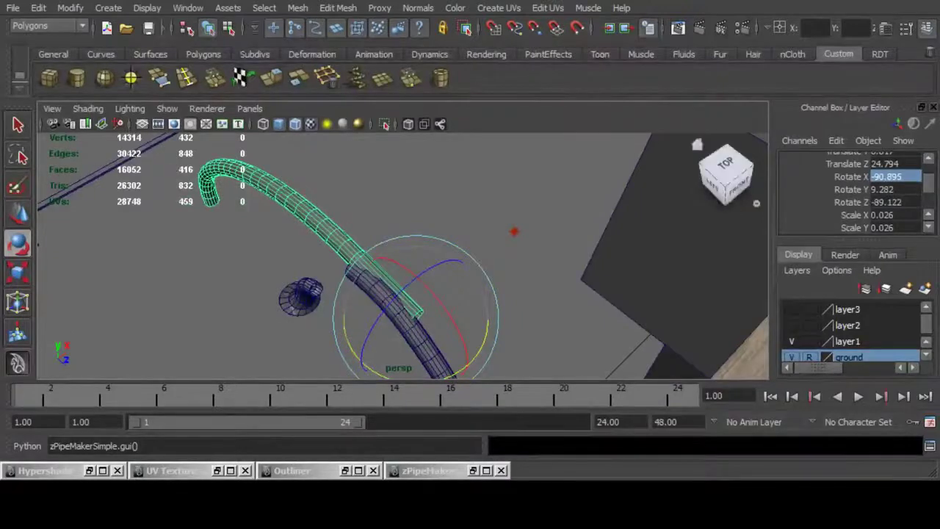
pyautogui.click(895, 189)
pyautogui.write('0')
pyautogui.press('Return')
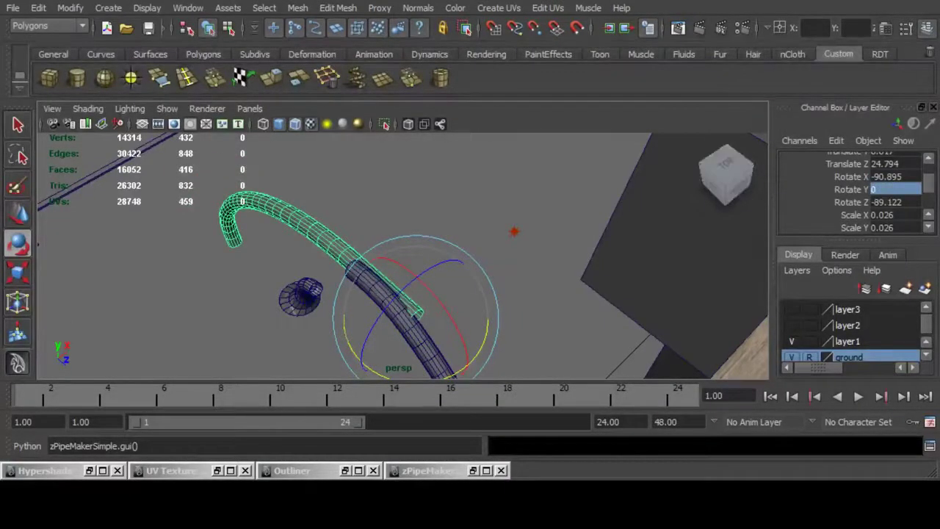
# Move the duplicated pipe sideways along X so that it lines up with the lower lamp pipe.
pyautogui.press('w')
pyautogui.keyDown('alt'); pyautogui.moveTo(470, 250); pyautogui.dragTo(404, 272); pyautogui.keyUp('alt')
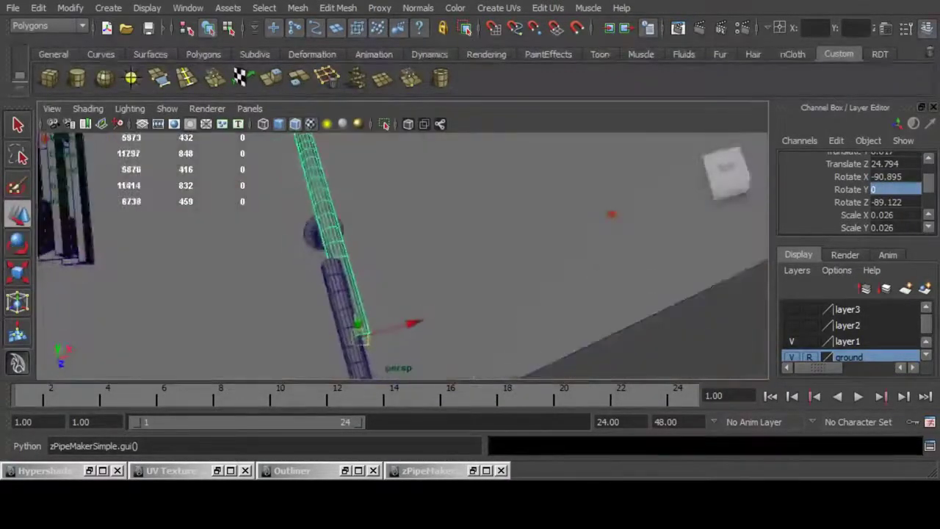
pyautogui.moveTo(413, 323); pyautogui.dragTo(544, 187)
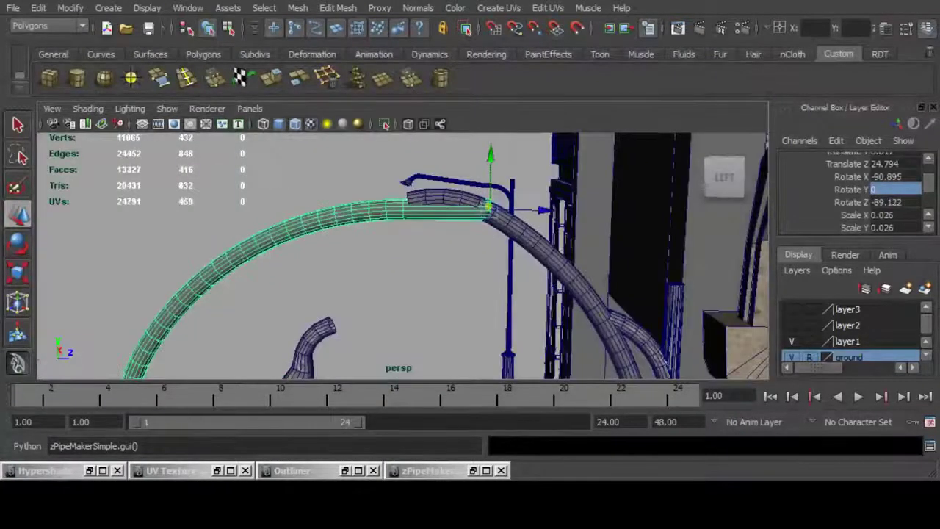
# Raise the duplicated pipe to about Translate Y 8.97 and rotate it to about Rotate X -91.028 and Rotate Y -8.607.
pyautogui.click(496, 156)
pyautogui.hotkey('ctrl', 'z')
pyautogui.moveTo(491, 155); pyautogui.dragTo(490, 149)
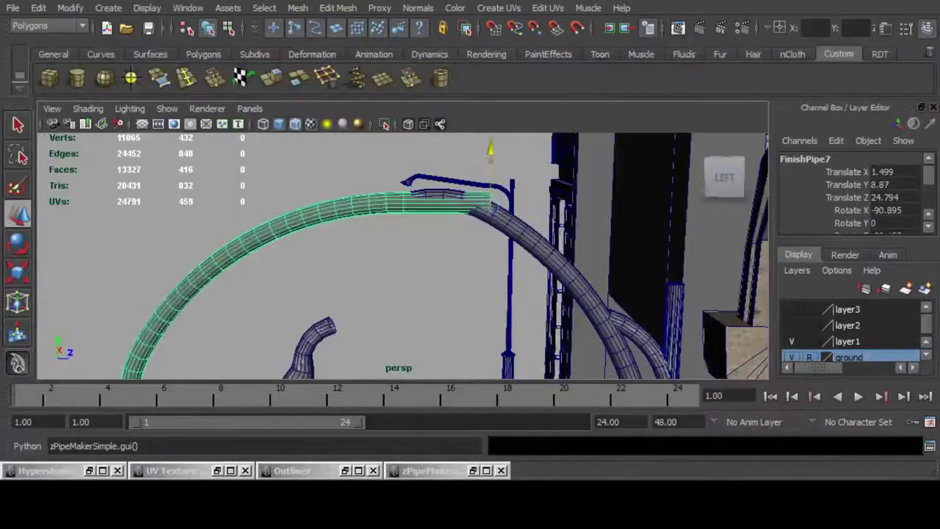
pyautogui.keyDown('alt'); pyautogui.moveTo(346, 272); pyautogui.dragTo(347, 297); pyautogui.keyUp('alt')
pyautogui.press('e')
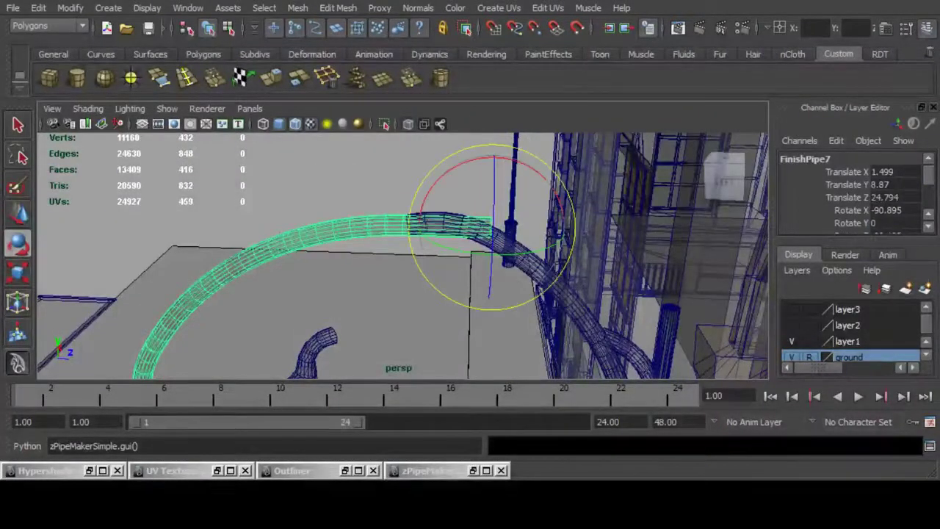
pyautogui.moveTo(472, 159); pyautogui.dragTo(493, 179)
pyautogui.press('w')
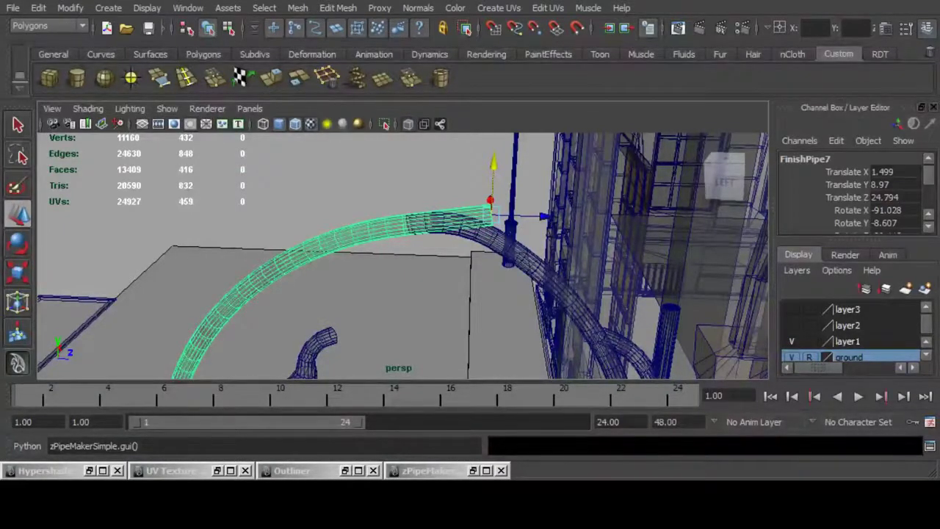
# Delete the duplicated pipe that overlaps the lower curved pipe.
pyautogui.scroll(4, 493, 179)
pyautogui.moveTo(493, 179)
pyautogui.keyDown('alt'); pyautogui.mouseDown()
pyautogui.moveTo(504, 157)
pyautogui.moveTo(489, 148)
pyautogui.moveTo(519, 144)
pyautogui.moveTo(490, 150)
pyautogui.moveTo(502, 185)
pyautogui.mouseUp(); pyautogui.keyUp('alt')
pyautogui.scroll(-4, 489, 148)
pyautogui.scroll(-3, 489, 148)
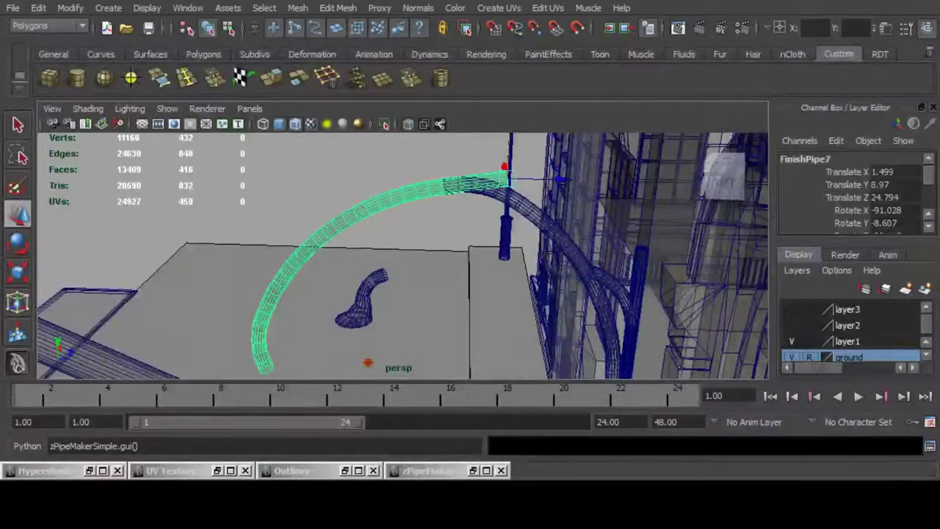
pyautogui.hotkey('alt', 'x')
pyautogui.press('Delete')
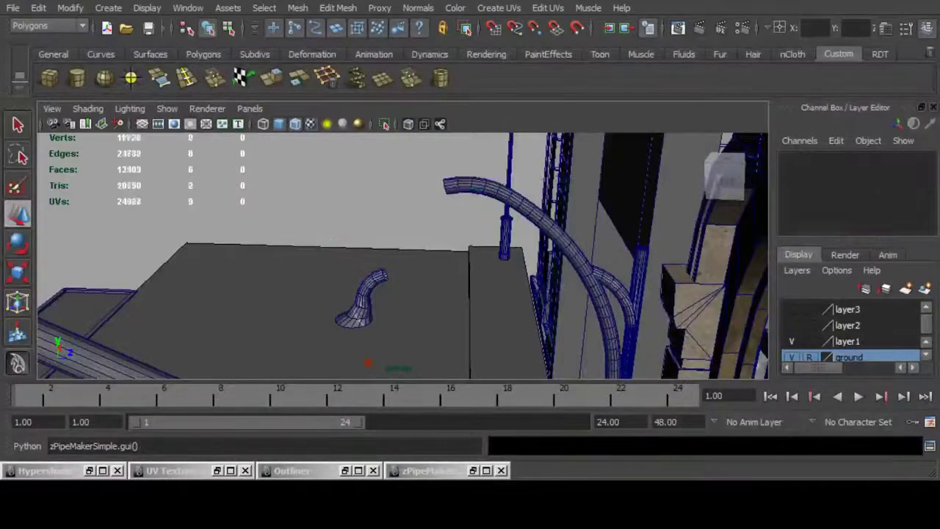
# Set the Move tool's axis to Object and pull the curved pipe's upper end vertices outward to extend it into a horizontal arm.
pyautogui.click(547, 221)
pyautogui.press('F9')
pyautogui.moveTo(437, 172); pyautogui.dragTo(420, 183)
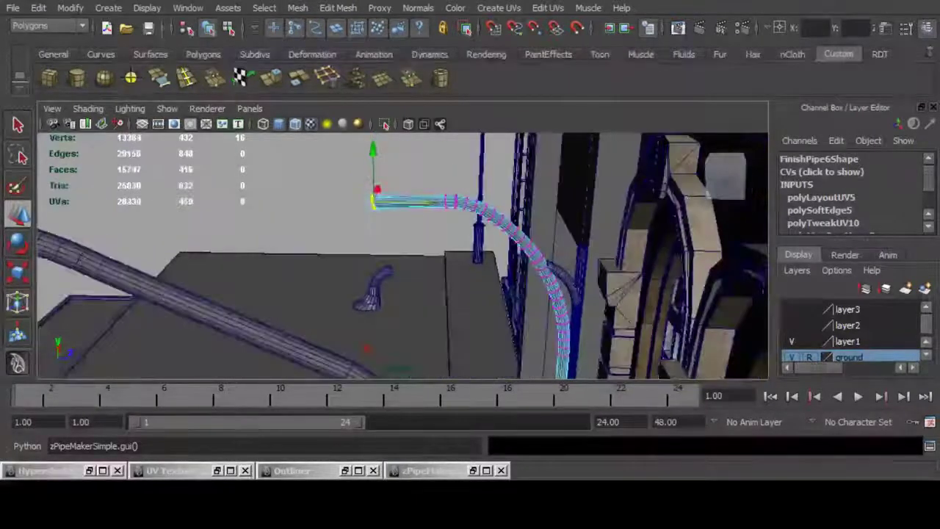
pyautogui.hotkey('ctrl', 'z')
pyautogui.doubleClick(18, 214)
pyautogui.click(156, 171)
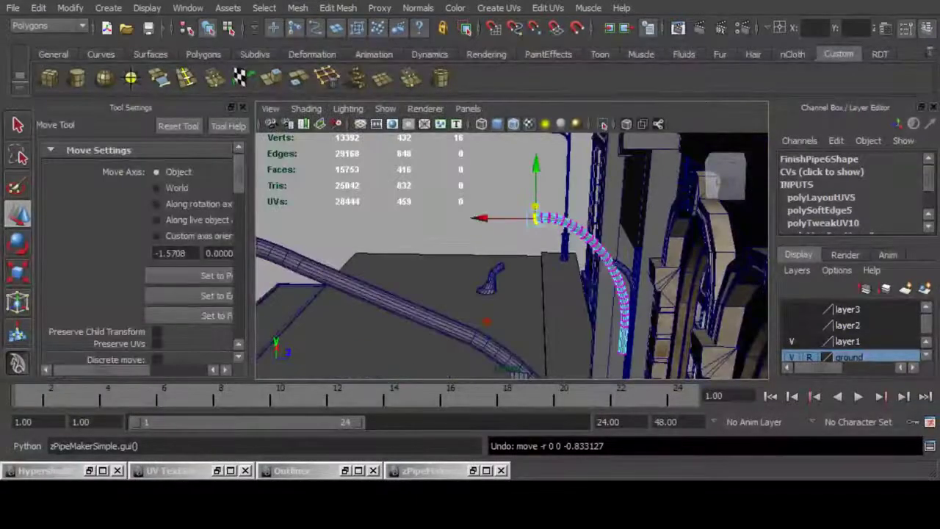
pyautogui.moveTo(482, 217); pyautogui.dragTo(474, 218)
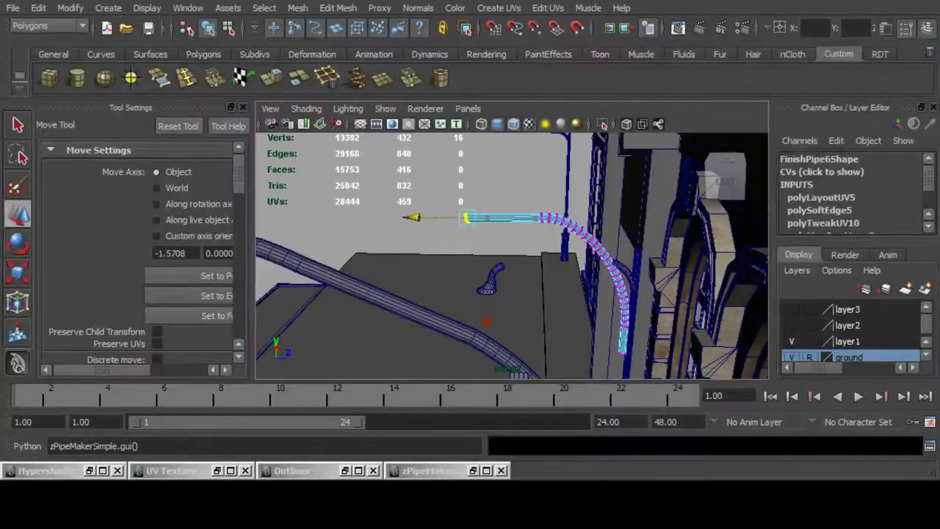
pyautogui.click(244, 107)
# Lower the whole extended pipe against the old lamp post to about Translate Y 5.567.
pyautogui.keyDown('alt'); pyautogui.moveTo(294, 213); pyautogui.dragTo(411, 216); pyautogui.keyUp('alt')
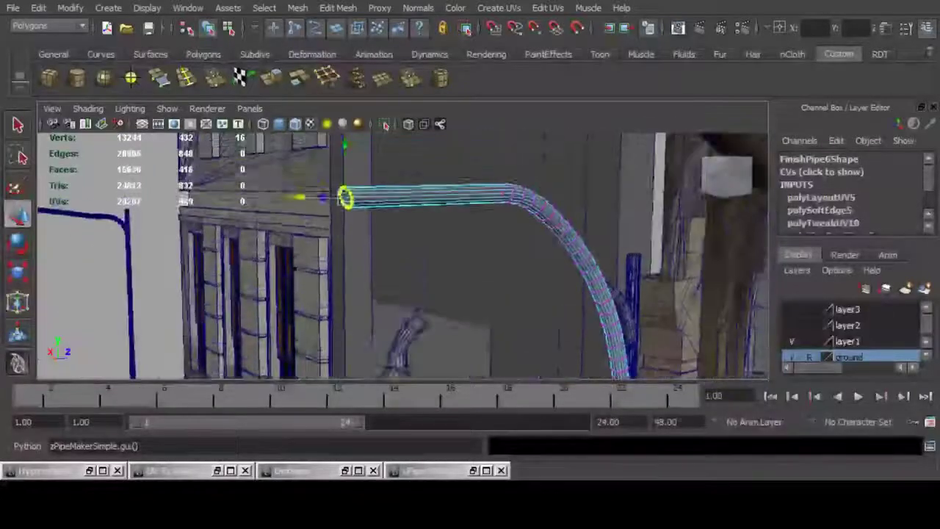
pyautogui.keyDown('alt'); pyautogui.moveTo(440, 242); pyautogui.dragTo(331, 239); pyautogui.keyUp('alt')
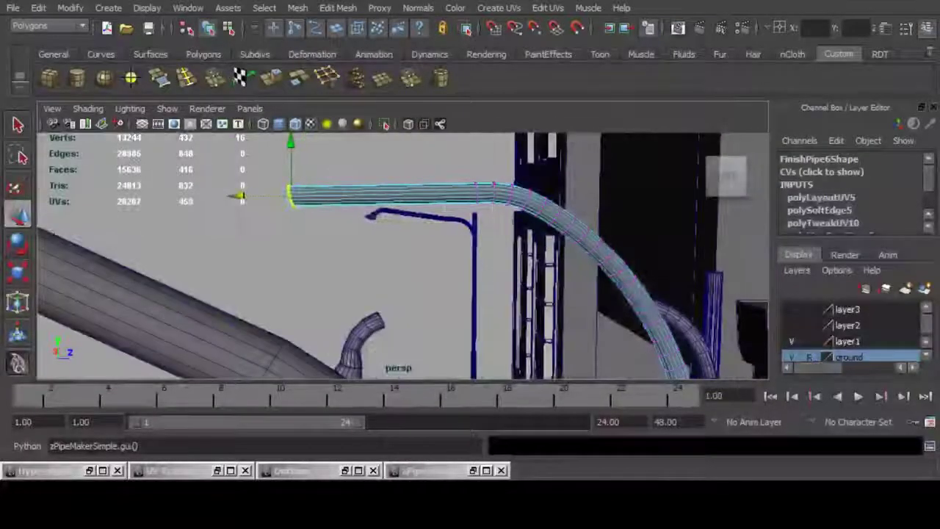
pyautogui.moveTo(290, 143); pyautogui.dragTo(698, 195)
pyautogui.hotkey('ctrl', 'z')
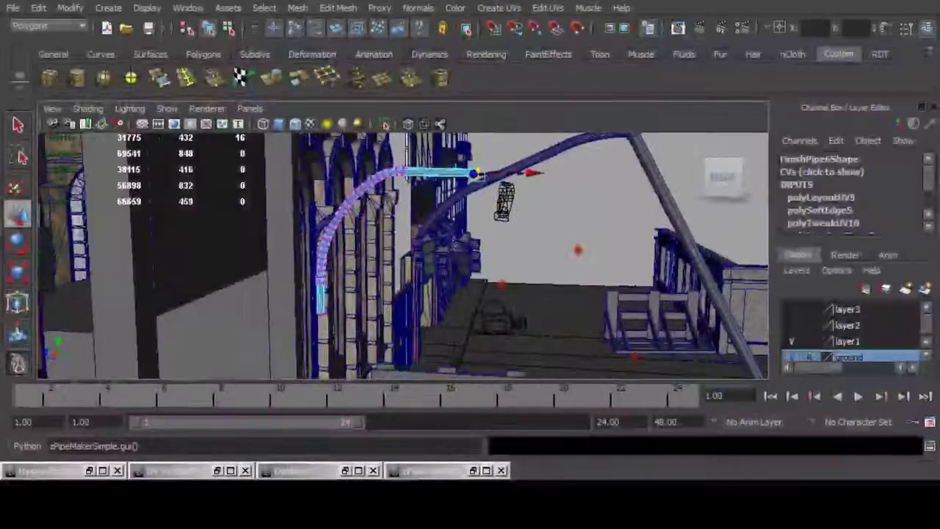
pyautogui.press('F8')
pyautogui.press('F8')
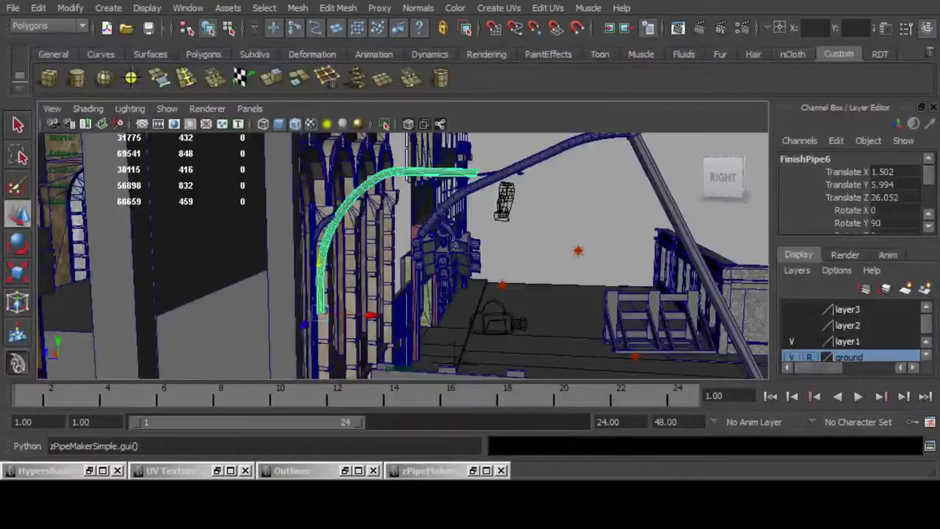
pyautogui.moveTo(319, 262); pyautogui.dragTo(321, 275)
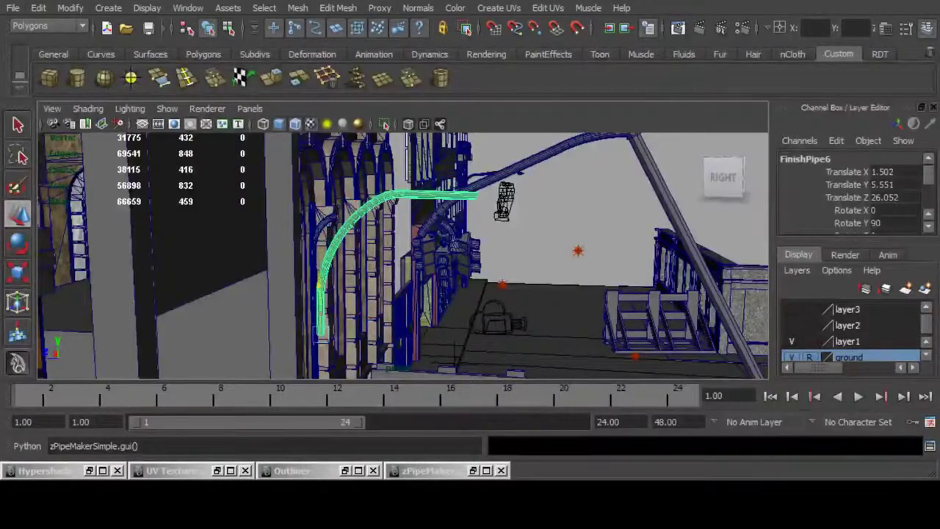
pyautogui.keyDown('alt'); pyautogui.moveTo(367, 265); pyautogui.dragTo(577, 269); pyautogui.keyUp('alt')
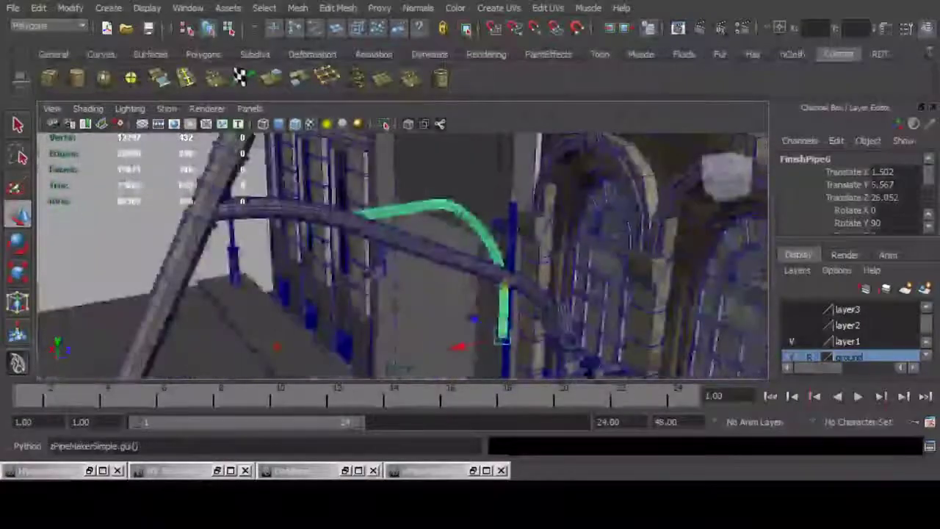
# Select the lamp head vertices of the old street lamp and move them to the open end of the extended pipe.
pyautogui.click(511, 235)
pyautogui.keyDown('alt'); pyautogui.moveTo(510, 235); pyautogui.dragTo(602, 195); pyautogui.keyUp('alt')
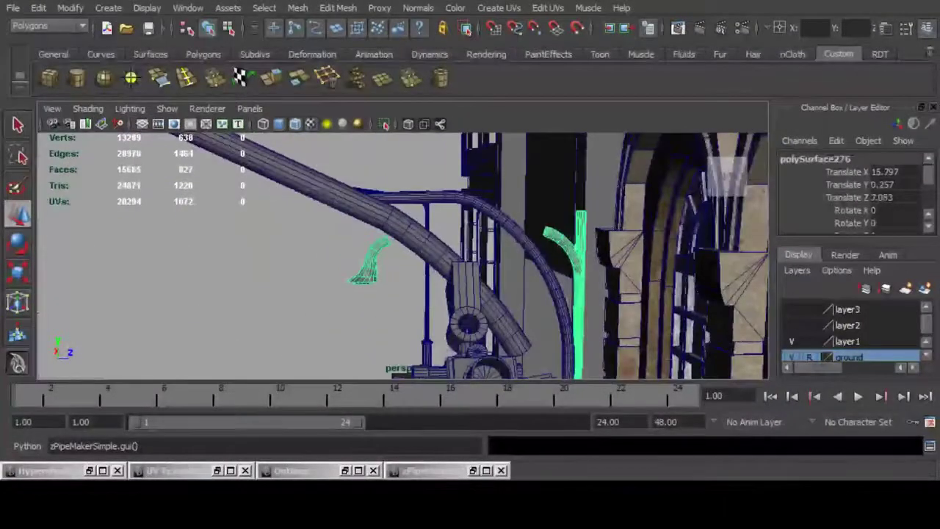
pyautogui.press('F9')
pyautogui.moveTo(331, 221); pyautogui.dragTo(408, 297)
pyautogui.keyDown('alt'); pyautogui.moveTo(408, 298); pyautogui.dragTo(386, 316); pyautogui.keyUp('alt')
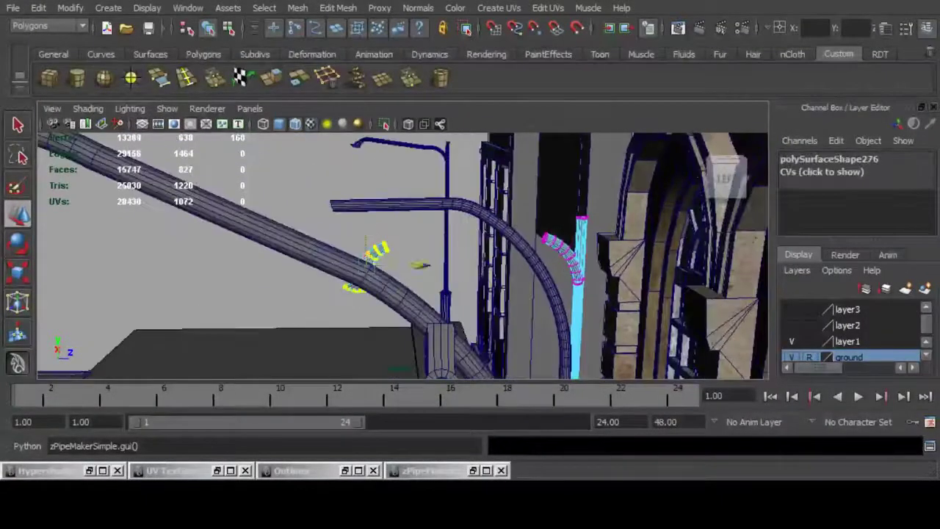
pyautogui.moveTo(423, 266); pyautogui.dragTo(375, 266)
pyautogui.hotkey('ctrl', 'z')
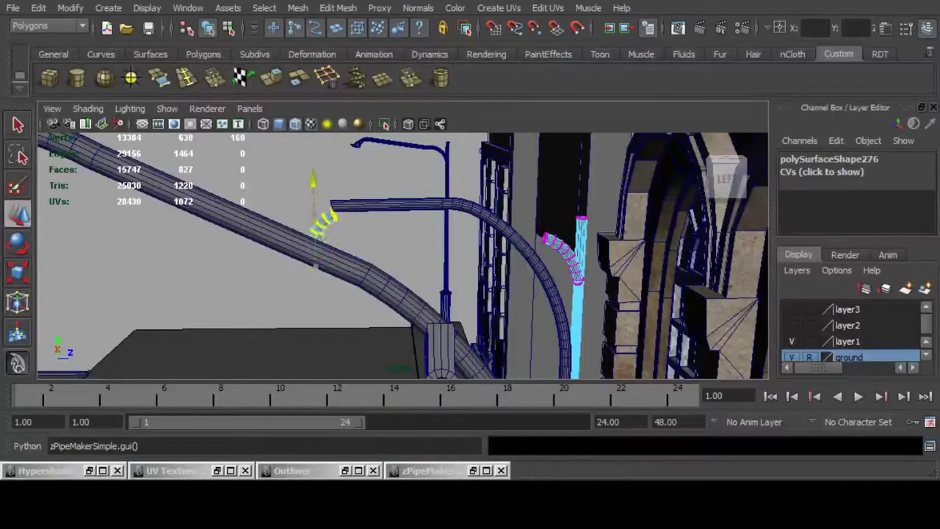
# Check from several sides how the neck of the lamp head meets the open end of the extended pipe.
pyautogui.press('f')
pyautogui.keyDown('alt'); pyautogui.moveTo(368, 243); pyautogui.dragTo(544, 276); pyautogui.keyUp('alt')
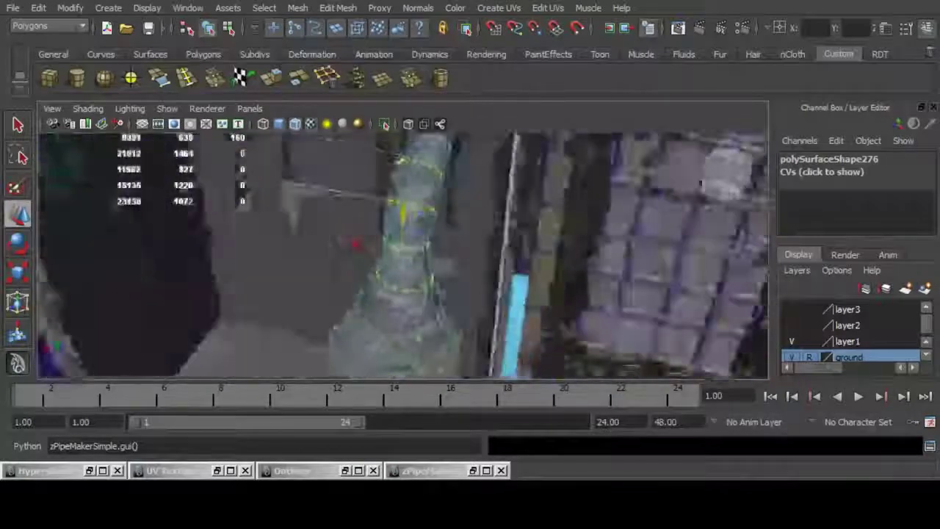
pyautogui.keyDown('alt'); pyautogui.moveTo(441, 272); pyautogui.dragTo(566, 213); pyautogui.keyUp('alt')
pyautogui.keyDown('alt'); pyautogui.moveTo(565, 213); pyautogui.dragTo(485, 220, button='right'); pyautogui.keyUp('alt')
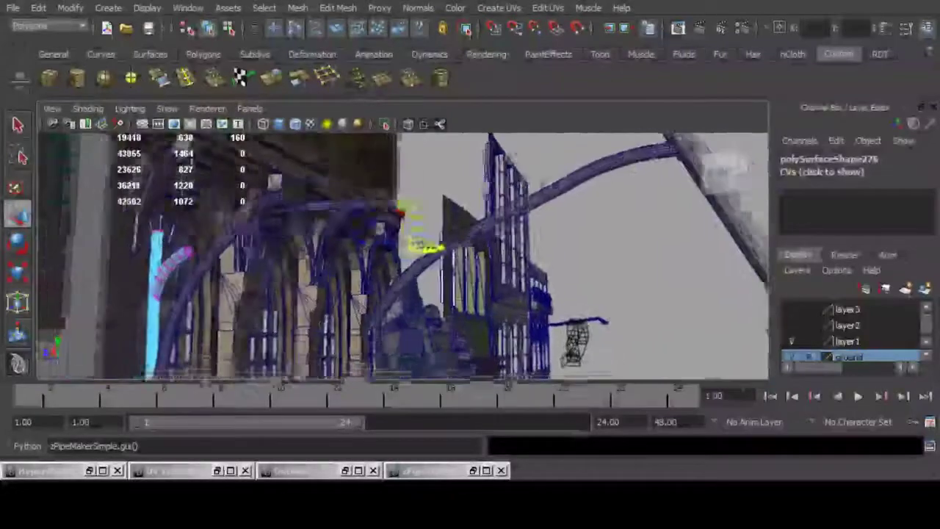
pyautogui.keyDown('alt'); pyautogui.moveTo(485, 220); pyautogui.dragTo(573, 287); pyautogui.keyUp('alt')
pyautogui.keyDown('alt'); pyautogui.moveTo(471, 258); pyautogui.dragTo(543, 257, button='right'); pyautogui.keyUp('alt')
pyautogui.keyDown('alt'); pyautogui.moveTo(544, 257); pyautogui.dragTo(563, 253); pyautogui.keyUp('alt')
pyautogui.keyDown('alt'); pyautogui.moveTo(470, 257); pyautogui.dragTo(507, 257, button='right'); pyautogui.keyUp('alt')
pyautogui.moveTo(283, 230); pyautogui.dragTo(463, 230)
pyautogui.hotkey('ctrl', 'z')
# Try to tilt the flared lower vertex rings of the lamp head about the X axis.
pyautogui.moveTo(300, 236); pyautogui.dragTo(455, 309)
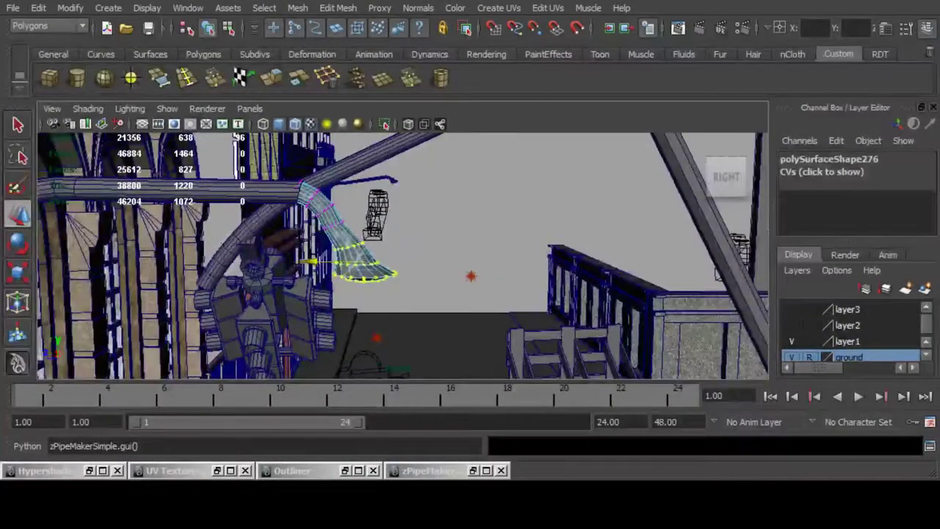
pyautogui.keyDown('alt'); pyautogui.moveTo(470, 276); pyautogui.dragTo(176, 276); pyautogui.keyUp('alt')
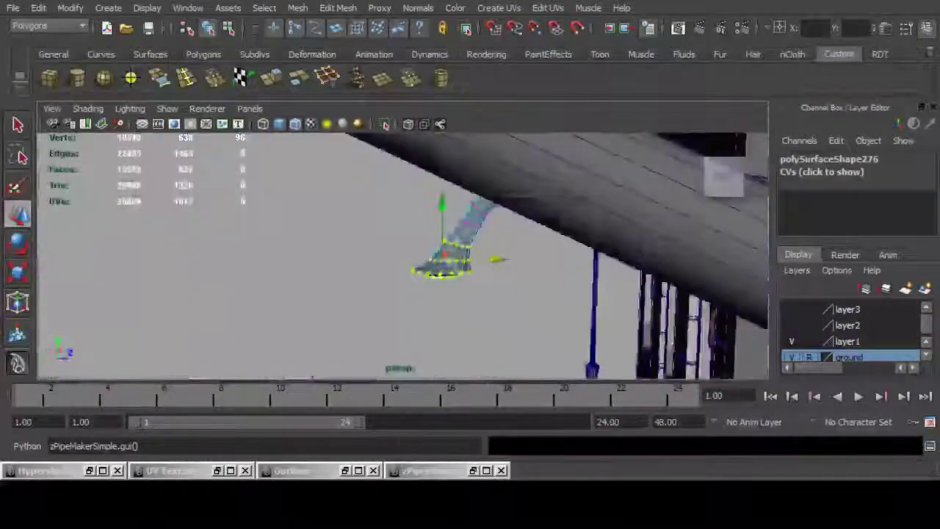
pyautogui.moveTo(416, 191); pyautogui.dragTo(429, 188)
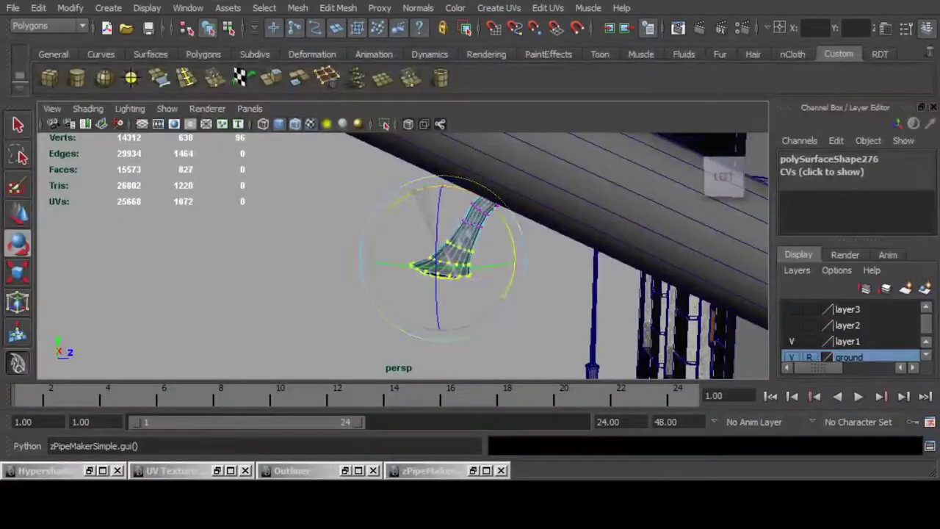
pyautogui.keyDown('alt'); pyautogui.moveTo(293, 277); pyautogui.dragTo(441, 276); pyautogui.keyUp('alt')
pyautogui.hotkey('ctrl', 'z')
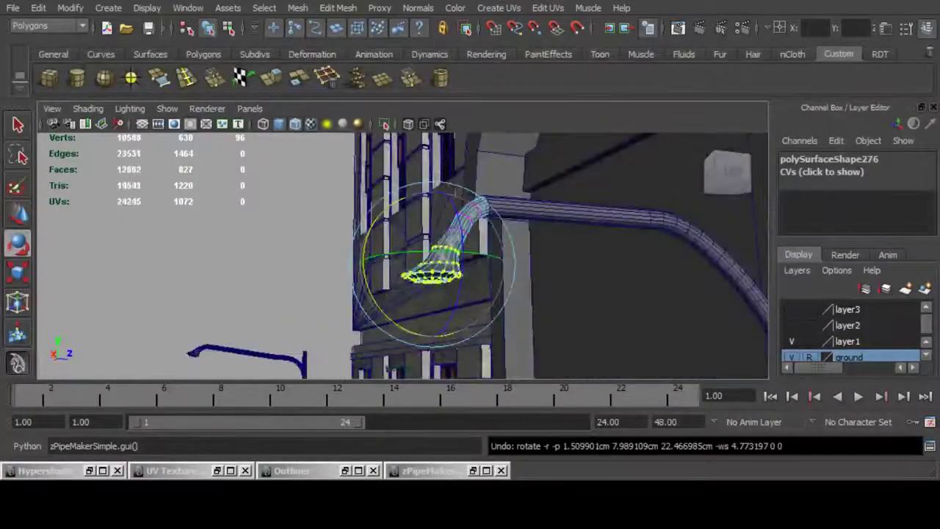
pyautogui.keyDown('alt'); pyautogui.moveTo(353, 277); pyautogui.dragTo(543, 269); pyautogui.keyUp('alt')
pyautogui.press('F8')
pyautogui.press('F8')
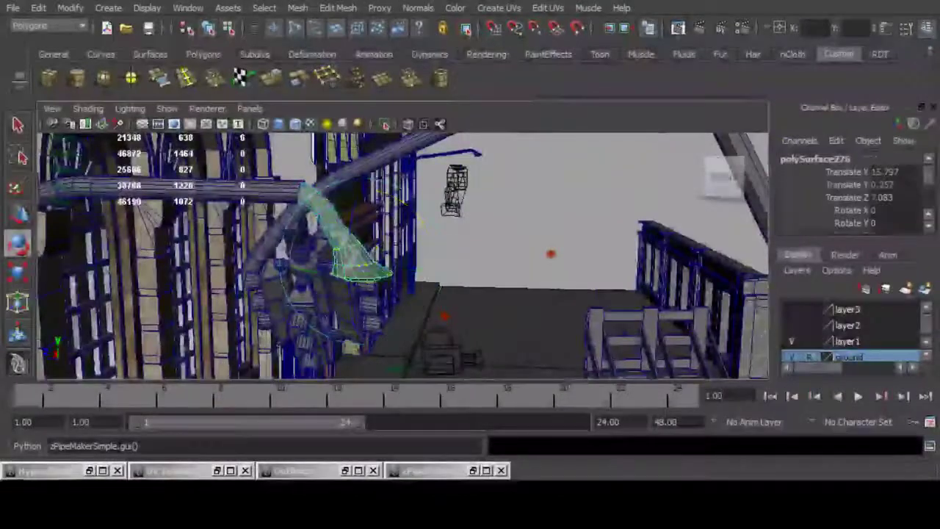
# Spread the vertex rings near the extended pipe's bend outward along the horizontal arm.
pyautogui.keyDown('alt'); pyautogui.moveTo(441, 276); pyautogui.dragTo(338, 276, button='right'); pyautogui.keyUp('alt')
pyautogui.keyDown('alt'); pyautogui.moveTo(393, 254); pyautogui.dragTo(449, 207, button='middle'); pyautogui.keyUp('alt')
pyautogui.keyDown('alt'); pyautogui.moveTo(382, 257); pyautogui.dragTo(379, 315); pyautogui.keyUp('alt')
pyautogui.keyDown('alt'); pyautogui.moveTo(378, 279); pyautogui.dragTo(455, 279, button='right'); pyautogui.keyUp('alt')
pyautogui.keyDown('alt'); pyautogui.moveTo(456, 220); pyautogui.dragTo(412, 309, button='middle'); pyautogui.keyUp('alt')
pyautogui.keyDown('alt'); pyautogui.moveTo(411, 309); pyautogui.dragTo(324, 231); pyautogui.keyUp('alt')
pyautogui.click(396, 219)
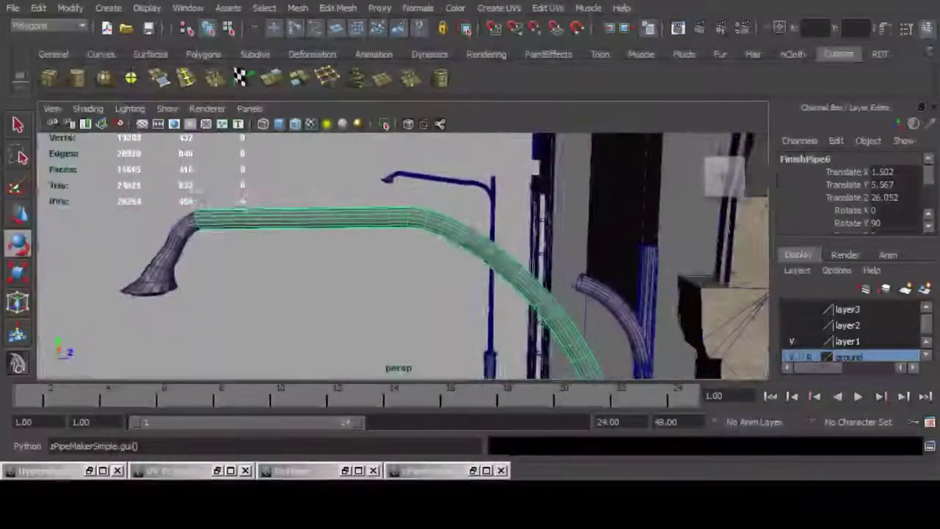
pyautogui.press('F9')
pyautogui.moveTo(356, 184); pyautogui.dragTo(412, 268)
pyautogui.press('w')
pyautogui.moveTo(317, 206); pyautogui.dragTo(233, 205)
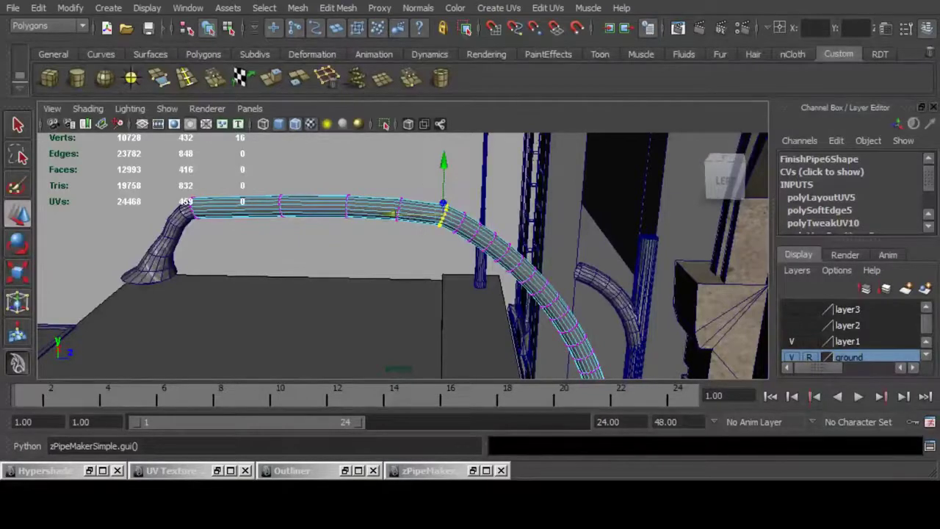
# Undo the last ring adjustment and slide the vertex ring nearest the lamp head farther along the arm.
pyautogui.keyDown('alt'); pyautogui.moveTo(412, 257); pyautogui.dragTo(452, 290); pyautogui.keyUp('alt')
pyautogui.hotkey('ctrl', 'z')
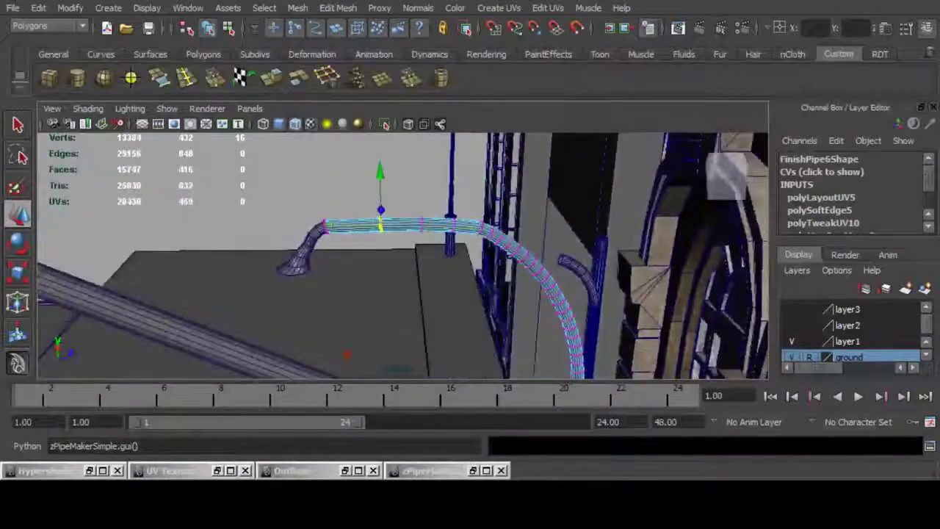
pyautogui.moveTo(333, 224); pyautogui.dragTo(318, 225)
pyautogui.moveTo(398, 248); pyautogui.dragTo(439, 202)
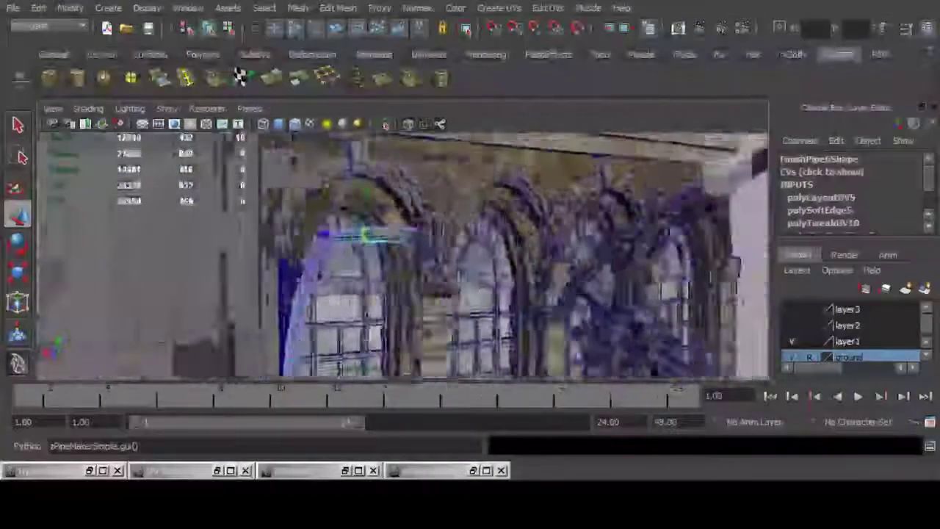
# Delete the faces of the old lamp post's shaft above the collar ring.
pyautogui.keyDown('alt'); pyautogui.moveTo(367, 253); pyautogui.dragTo(515, 246); pyautogui.keyUp('alt')
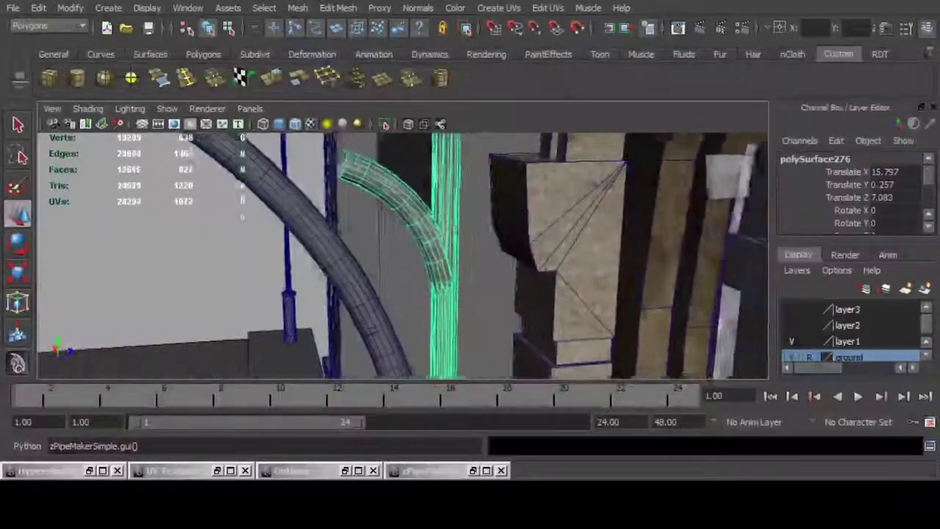
pyautogui.keyDown('alt'); pyautogui.moveTo(411, 345); pyautogui.dragTo(401, 140, button='middle'); pyautogui.keyUp('alt')
pyautogui.keyDown('alt'); pyautogui.moveTo(400, 257); pyautogui.dragTo(474, 287, button='right'); pyautogui.keyUp('alt')
pyautogui.moveTo(77, 169)
pyautogui.keyDown('alt'); pyautogui.mouseDown(button='middle')
pyautogui.moveTo(77, 308)
pyautogui.moveTo(78, 151)
pyautogui.mouseUp(button='middle'); pyautogui.keyUp('alt')
pyautogui.keyDown('alt'); pyautogui.moveTo(78, 151); pyautogui.dragTo(198, 158, button='right'); pyautogui.keyUp('alt')
pyautogui.press('F11')
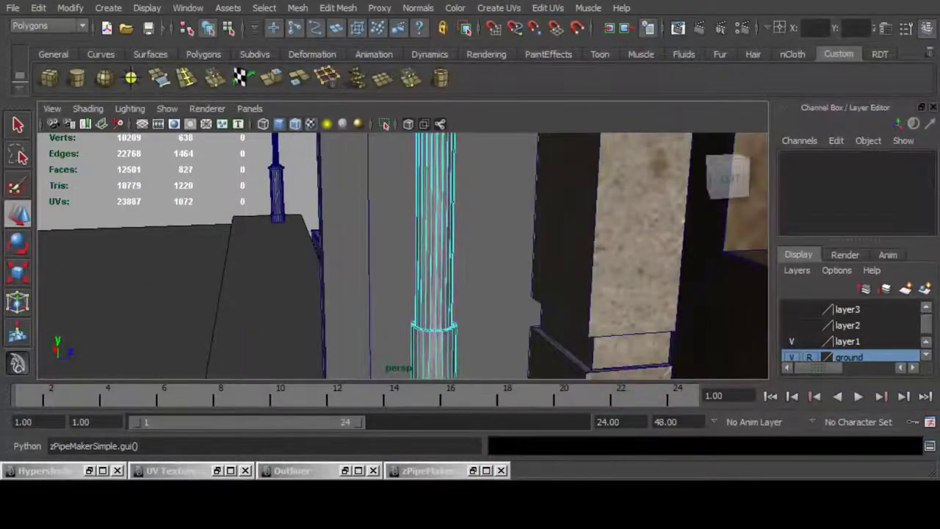
pyautogui.moveTo(394, 294); pyautogui.dragTo(477, 367)
pyautogui.keyDown('alt'); pyautogui.moveTo(470, 294); pyautogui.dragTo(293, 286, button='right'); pyautogui.keyUp('alt')
pyautogui.keyDown('alt'); pyautogui.moveTo(393, 248); pyautogui.dragTo(406, 349, button='middle'); pyautogui.keyUp('alt')
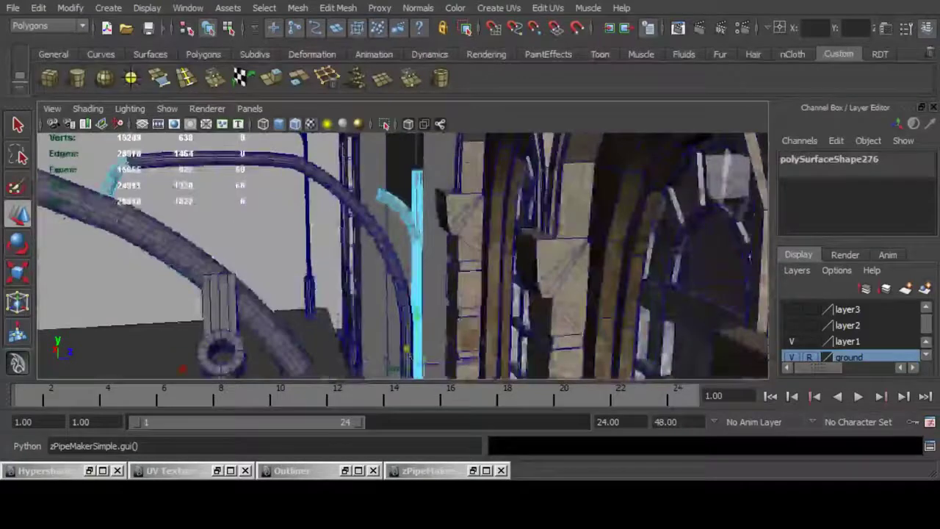
pyautogui.scroll(5, 403, 256)
pyautogui.scroll(-3, 402, 255)
pyautogui.keyDown('alt'); pyautogui.moveTo(403, 235); pyautogui.dragTo(389, 272, button='middle'); pyautogui.keyUp('alt')
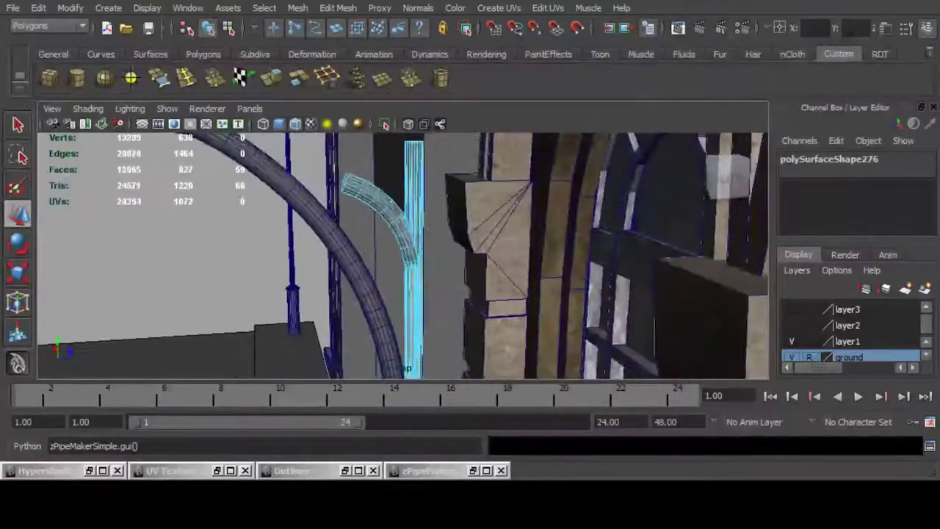
pyautogui.press('Delete')
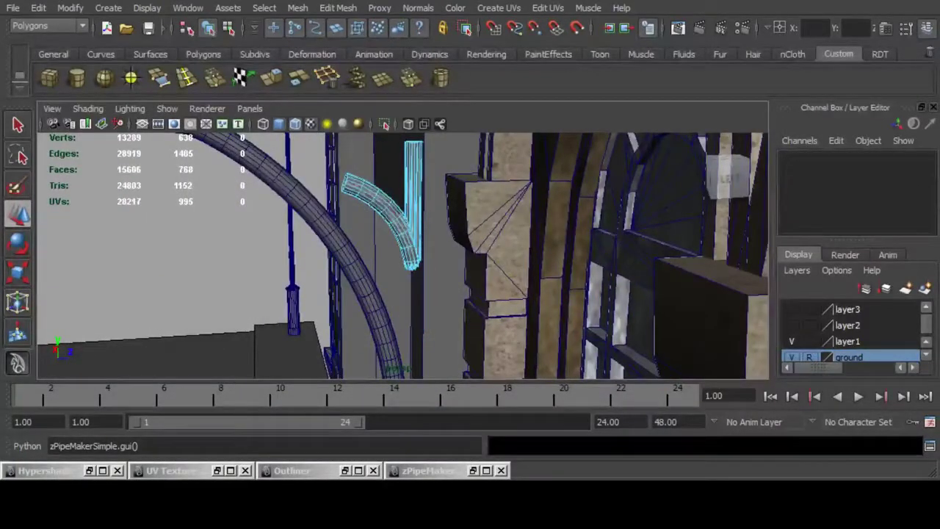
# Delete the remaining faces of the old lamp's curved arm and upper post, and return to object mode.
pyautogui.moveTo(331, 160); pyautogui.dragTo(440, 291)
pyautogui.press('Delete')
pyautogui.scroll(-4, 403, 255)
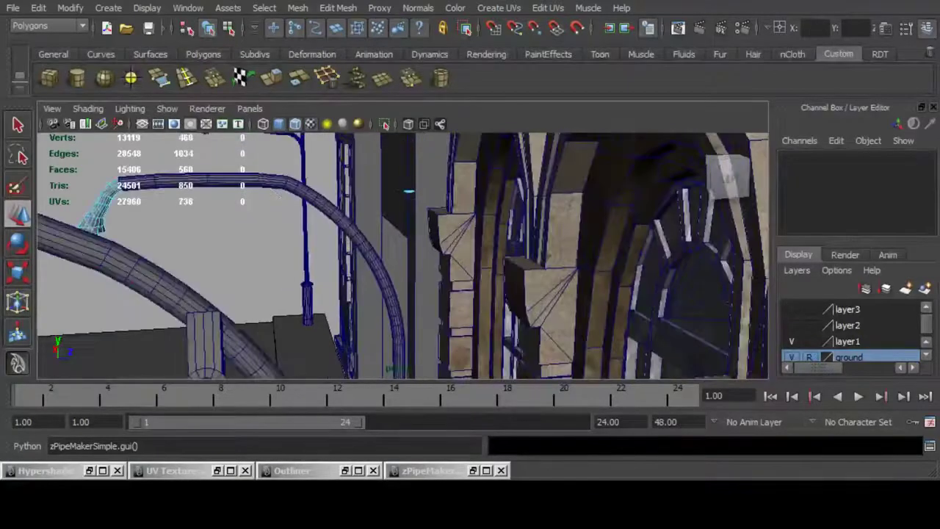
pyautogui.moveTo(394, 173); pyautogui.dragTo(430, 209)
pyautogui.press('Delete')
pyautogui.press('F8')
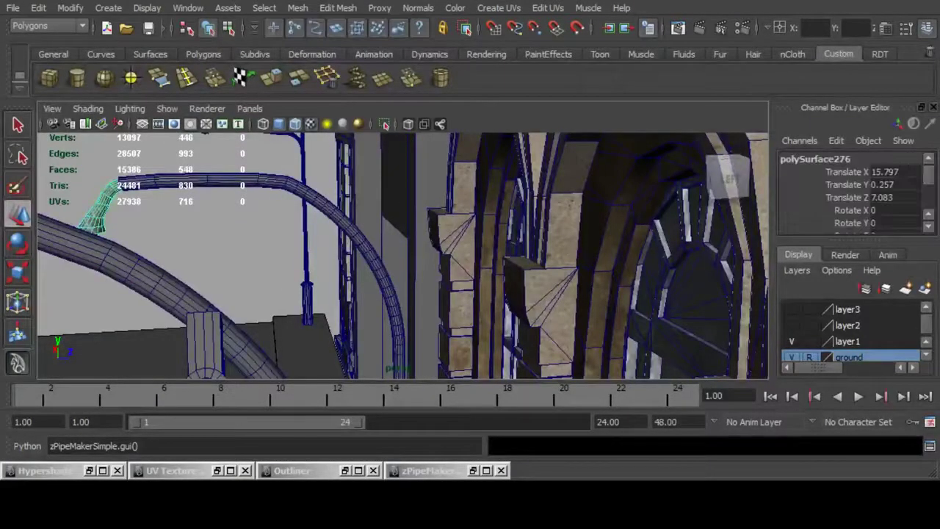
# Extrude the inner rim edge loop at the cut top of the old lamp post upward into a new shaft section.
pyautogui.scroll(-5, 403, 256)
pyautogui.keyDown('alt'); pyautogui.moveTo(400, 330); pyautogui.dragTo(391, 165, button='middle'); pyautogui.keyUp('alt')
pyautogui.scroll(5, 402, 256)
pyautogui.keyDown('alt'); pyautogui.moveTo(396, 316); pyautogui.dragTo(408, 253, button='middle'); pyautogui.keyUp('alt')
pyautogui.scroll(5, 403, 255)
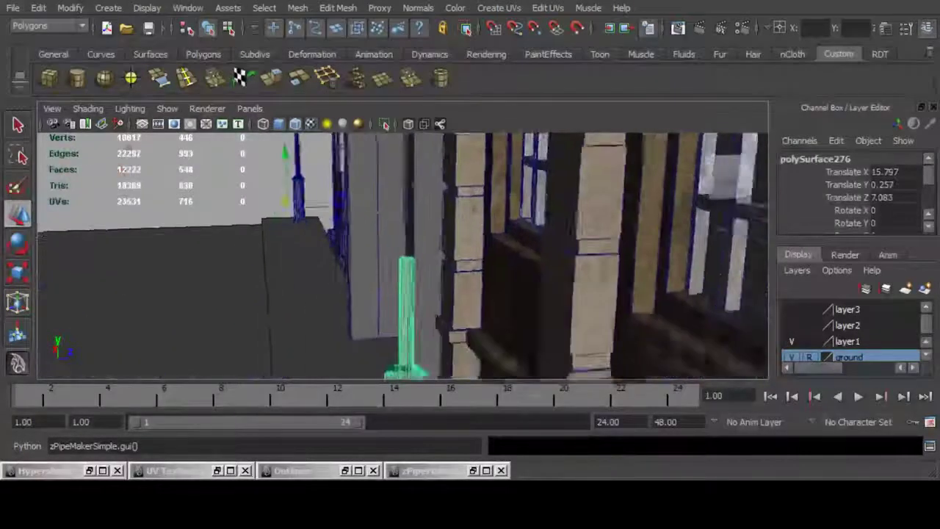
pyautogui.keyDown('alt'); pyautogui.moveTo(403, 235); pyautogui.dragTo(430, 294); pyautogui.keyUp('alt')
pyautogui.keyDown('alt'); pyautogui.moveTo(415, 163); pyautogui.dragTo(423, 258, button='middle'); pyautogui.keyUp('alt')
pyautogui.scroll(5, 423, 257)
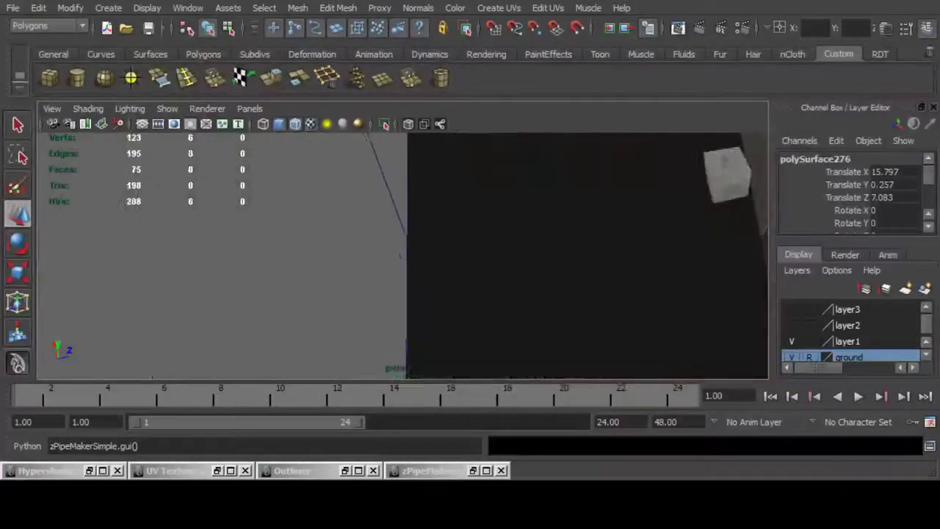
pyautogui.scroll(-2, 423, 257)
pyautogui.press('F10')
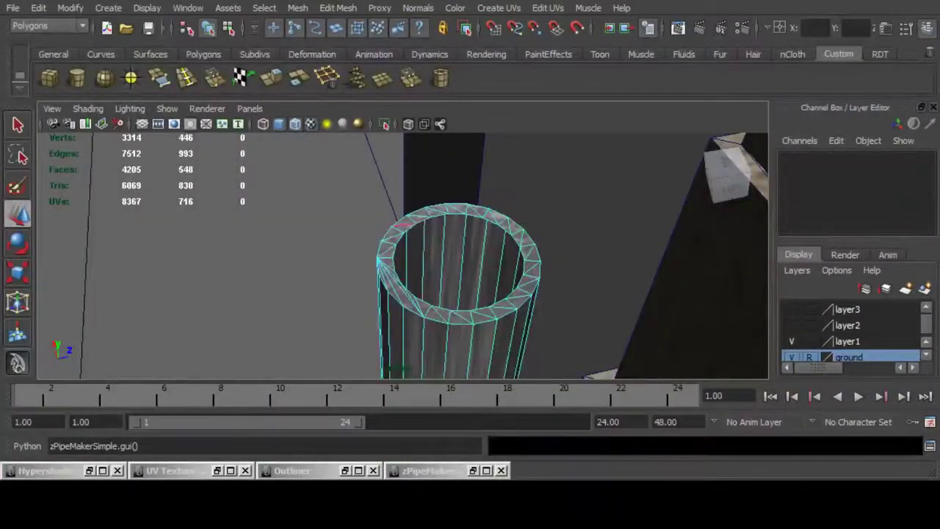
pyautogui.doubleClick(408, 225)
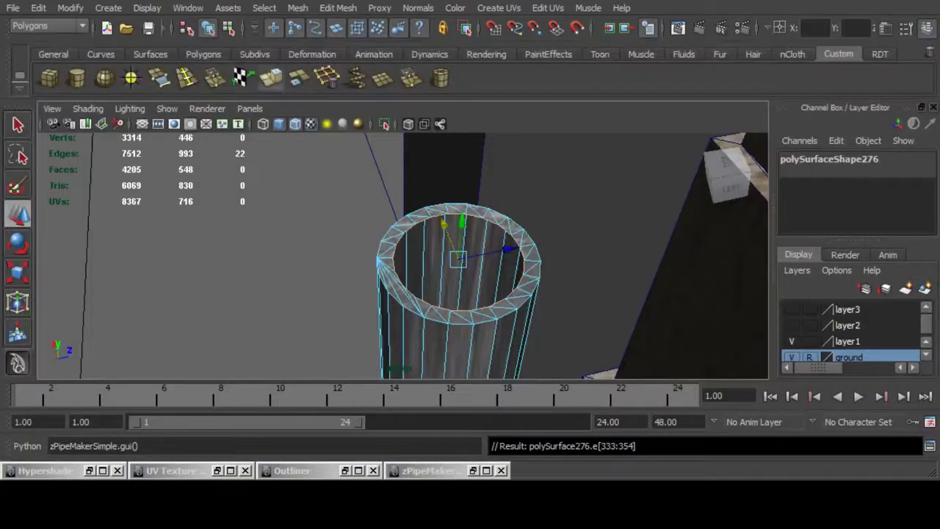
pyautogui.click(272, 78)
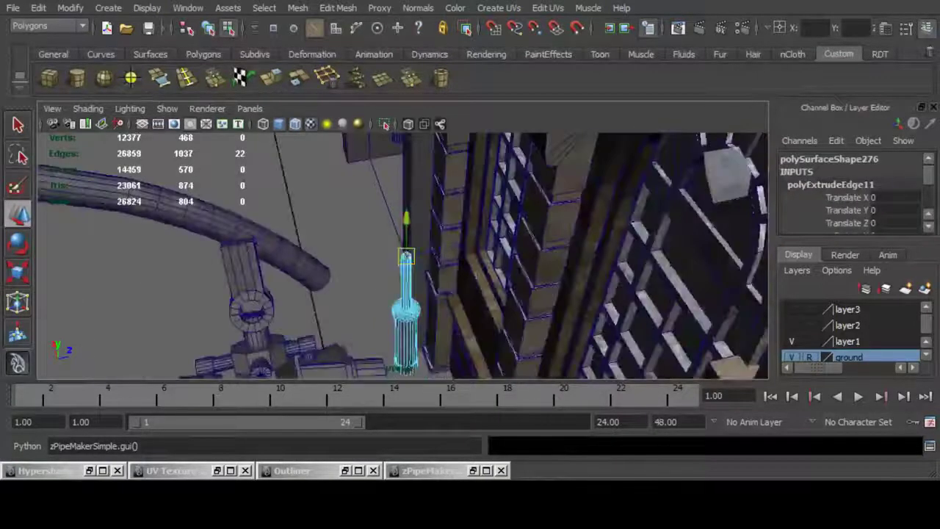
pyautogui.moveTo(407, 219); pyautogui.dragTo(407, 128)
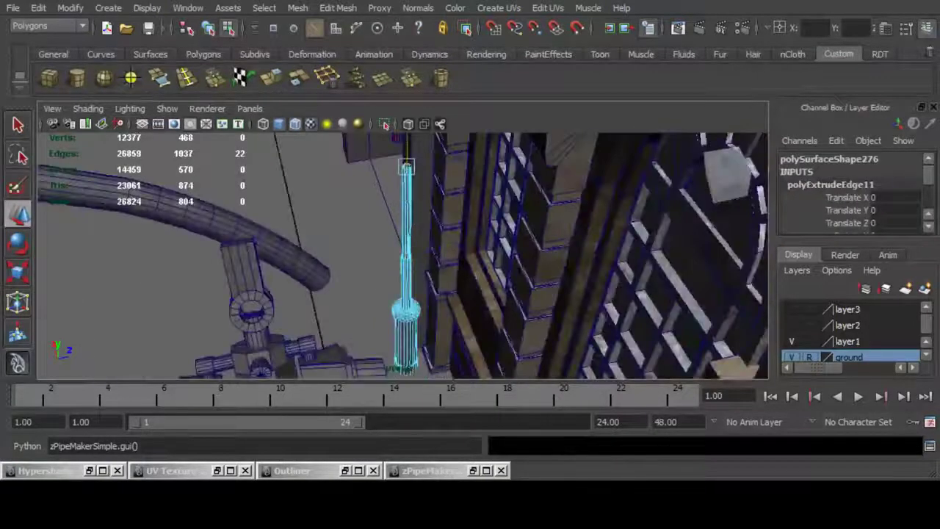
# Raise the extruded rim farther so the new shaft reaches up alongside the curved pipe.
pyautogui.keyDown('alt'); pyautogui.moveTo(407, 147); pyautogui.dragTo(423, 279, button='middle'); pyautogui.keyUp('alt')
pyautogui.keyDown('alt'); pyautogui.moveTo(423, 279); pyautogui.dragTo(323, 228); pyautogui.keyUp('alt')
pyautogui.keyDown('alt'); pyautogui.moveTo(323, 228); pyautogui.dragTo(324, 312, button='middle'); pyautogui.keyUp('alt')
pyautogui.moveTo(415, 233); pyautogui.dragTo(415, 88)
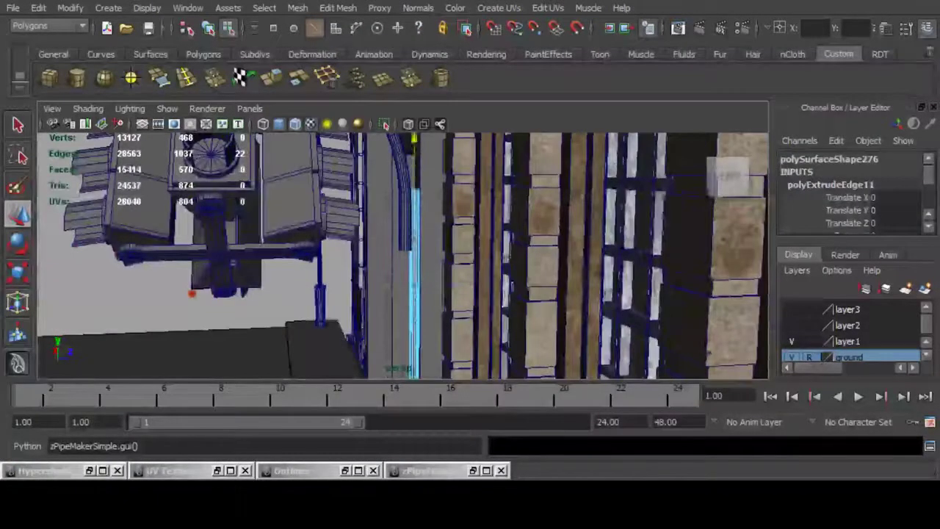
pyautogui.keyDown('alt'); pyautogui.moveTo(415, 220); pyautogui.dragTo(301, 243, button='right'); pyautogui.keyUp('alt')
pyautogui.press('f')
pyautogui.keyDown('alt'); pyautogui.moveTo(399, 252); pyautogui.dragTo(388, 204, button='middle'); pyautogui.keyUp('alt')
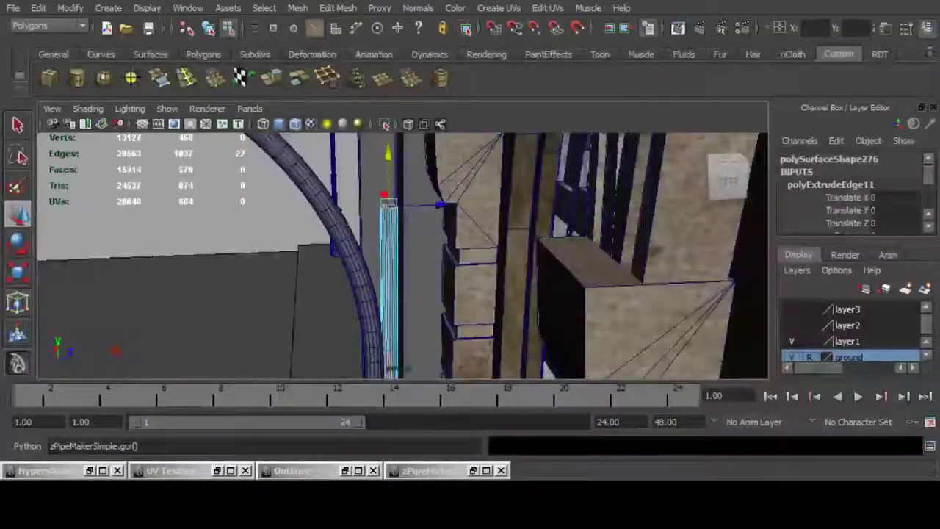
# Extrude the shaft's top edge loop again and scale it slightly inward to form a narrow ledge.
pyautogui.keyDown('alt'); pyautogui.moveTo(403, 258); pyautogui.dragTo(448, 301); pyautogui.keyUp('alt')
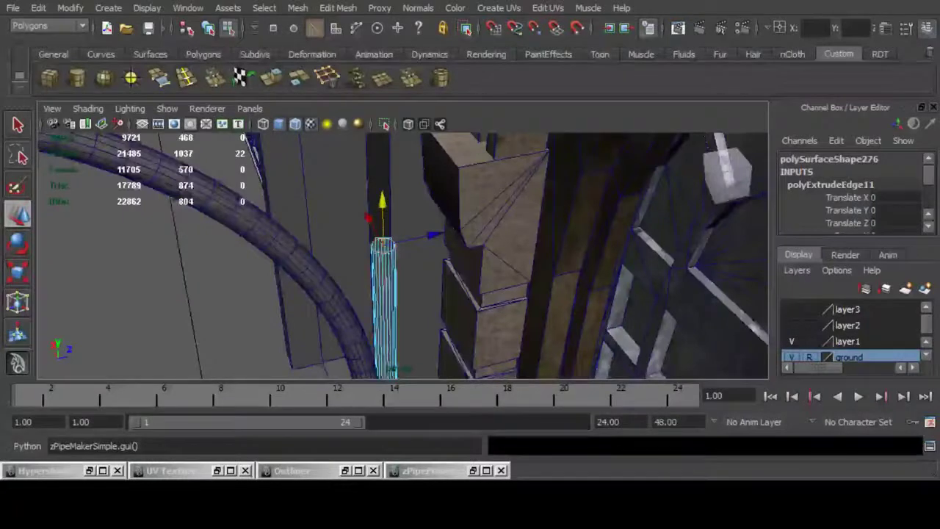
pyautogui.press('g')
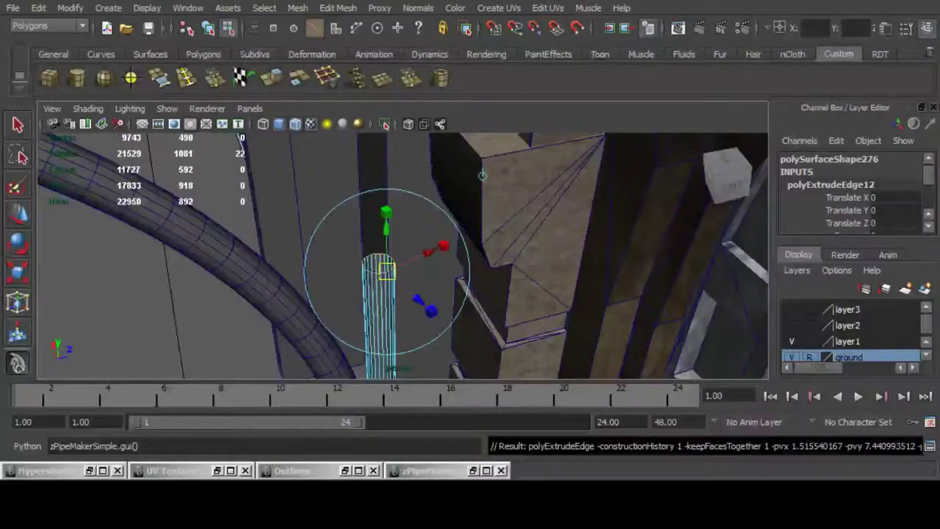
pyautogui.press('r')
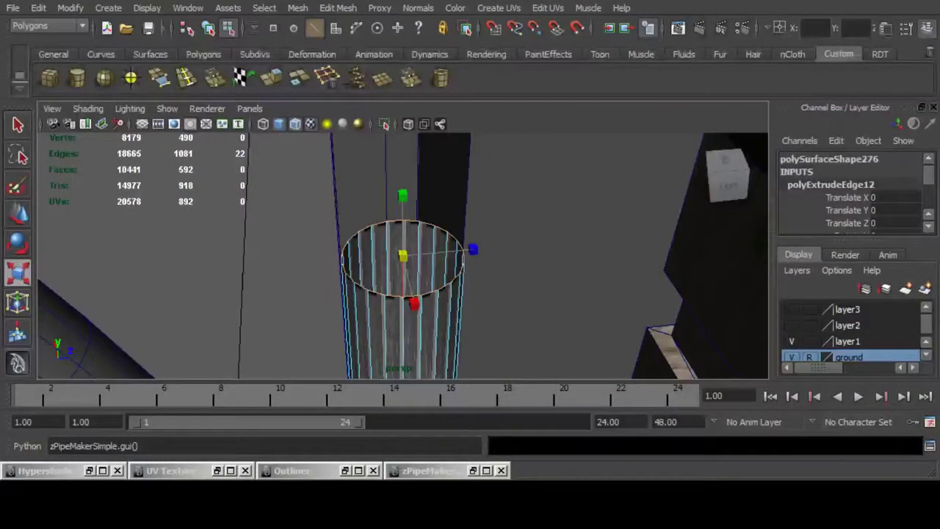
pyautogui.moveTo(403, 255); pyautogui.dragTo(389, 256)
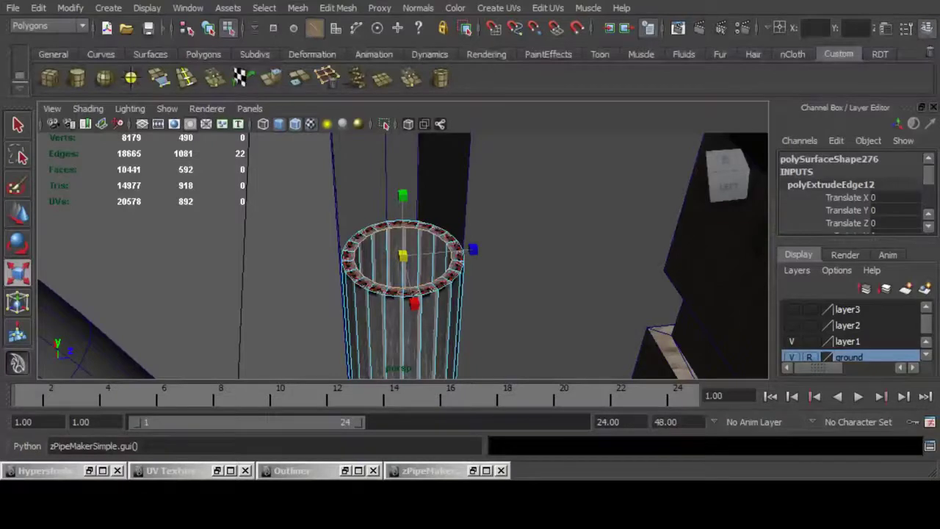
# Extrude the ledge's inner edge loop a short distance upward to form a collar on top of the shaft.
pyautogui.press('g')
pyautogui.press('w')
pyautogui.moveTo(402, 199); pyautogui.dragTo(402, 177)
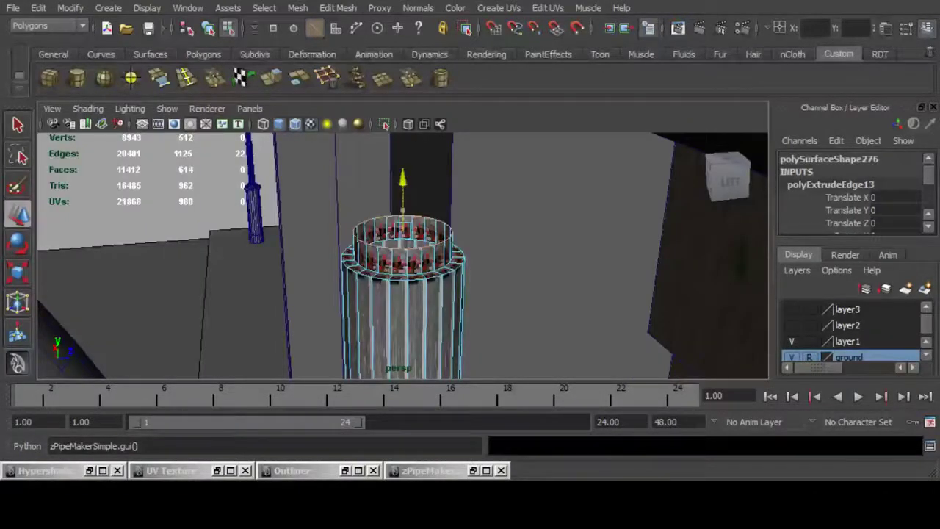
pyautogui.keyDown('alt'); pyautogui.moveTo(402, 220); pyautogui.dragTo(412, 257); pyautogui.keyUp('alt')
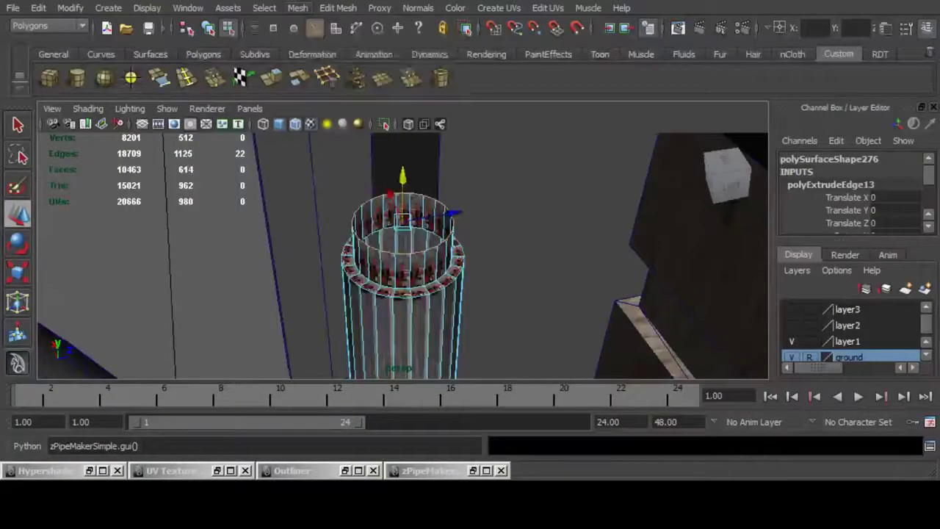
# Cap the collar's open top with Fill Hole and delete the surplus edges on the post.
pyautogui.click(298, 8)
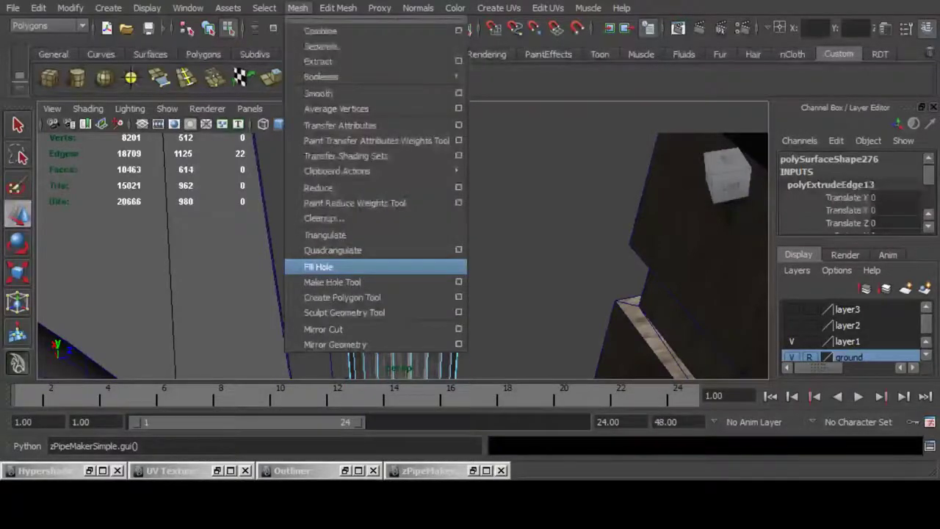
pyautogui.click(319, 266)
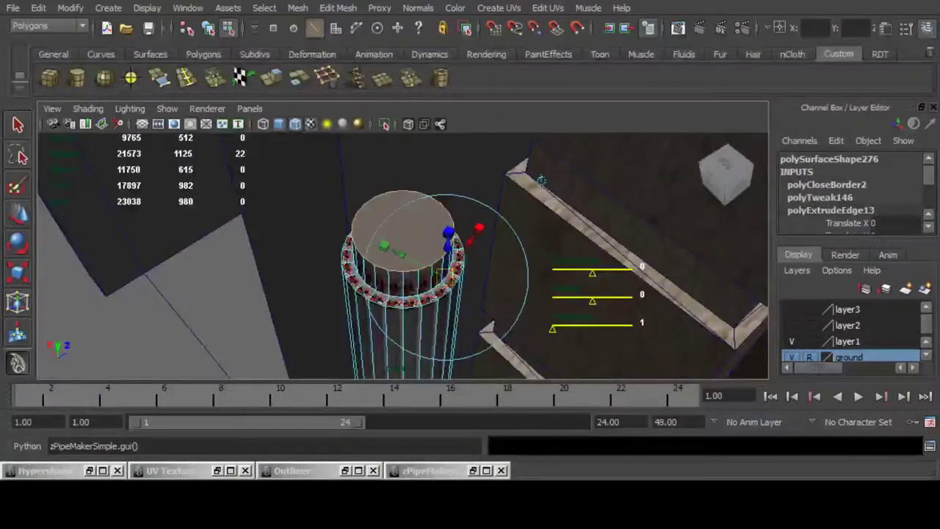
pyautogui.keyDown('alt'); pyautogui.moveTo(541, 181); pyautogui.dragTo(653, 235, button='right'); pyautogui.keyUp('alt')
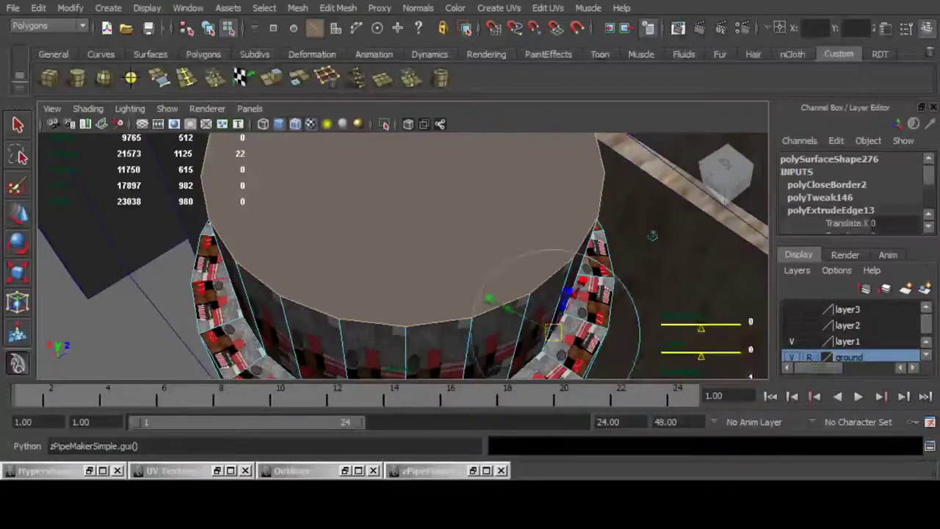
pyautogui.press('Delete')
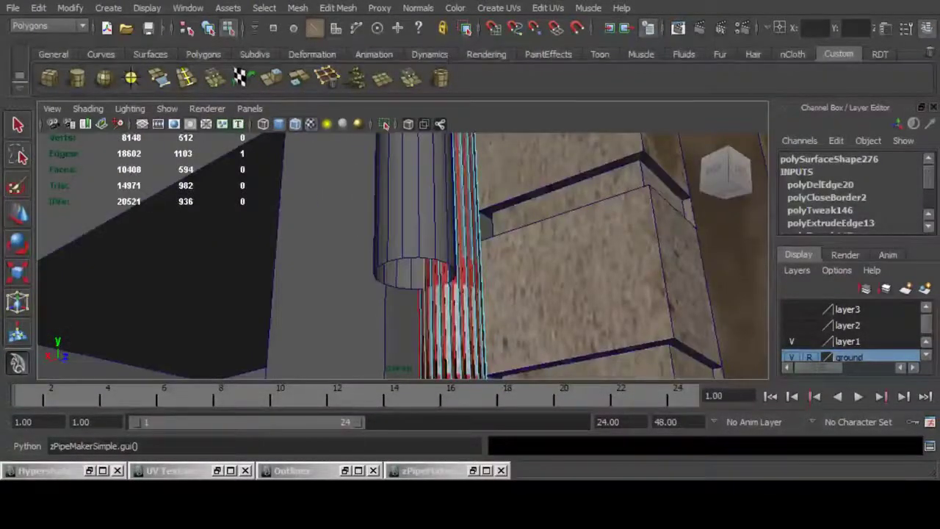
pyautogui.press('F8')
pyautogui.click(413, 220)
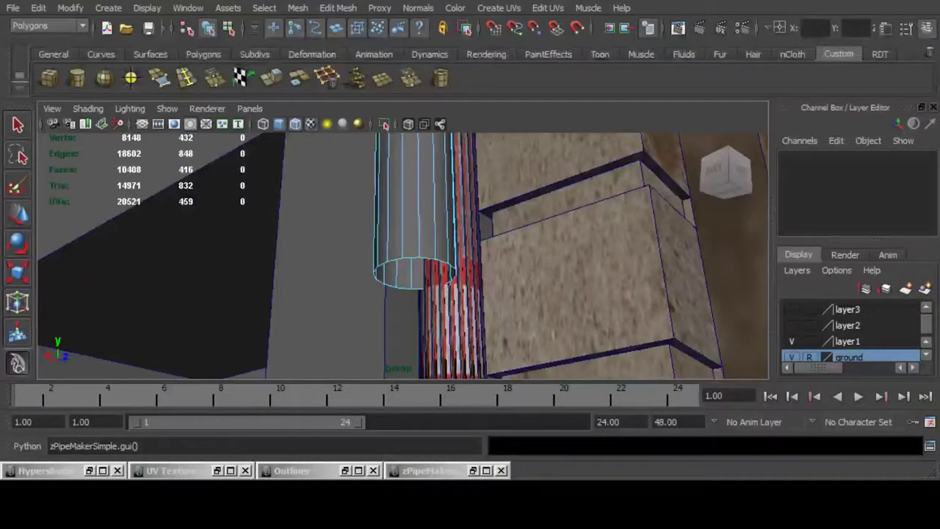
pyautogui.doubleClick(401, 288)
pyautogui.click(297, 8)
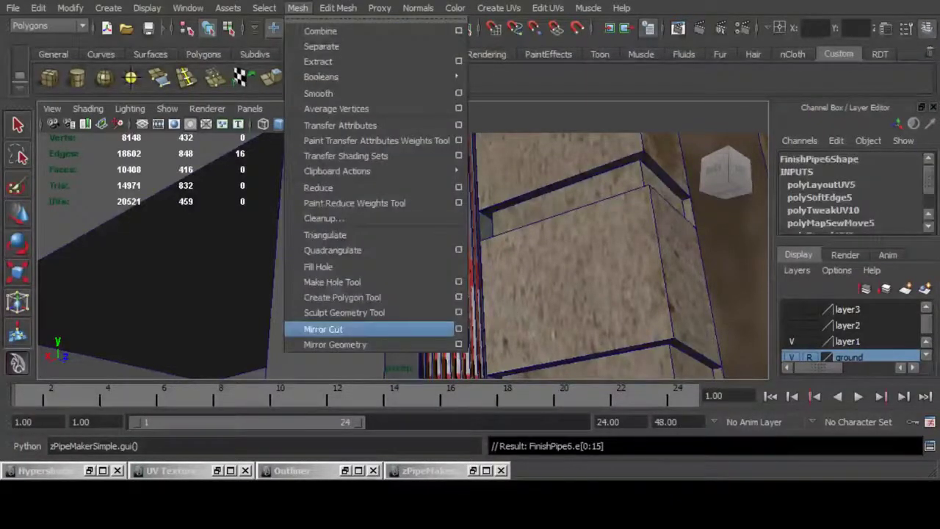
pyautogui.click(332, 282)
pyautogui.hotkey('ctrl', 'z')
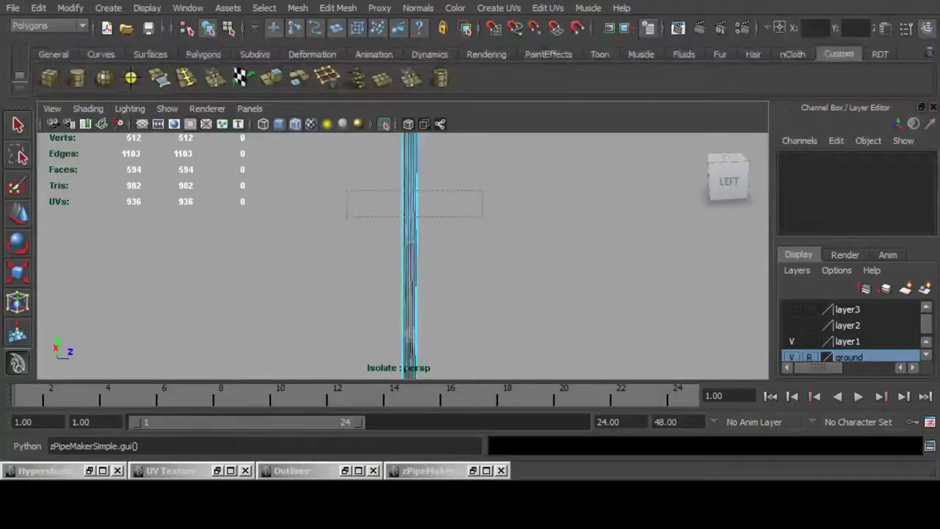
# Apply cylindrical mapping to the new shaft's faces and shrink the projection onto the grey metal area of the texture.
pyautogui.moveTo(347, 191); pyautogui.dragTo(483, 217)
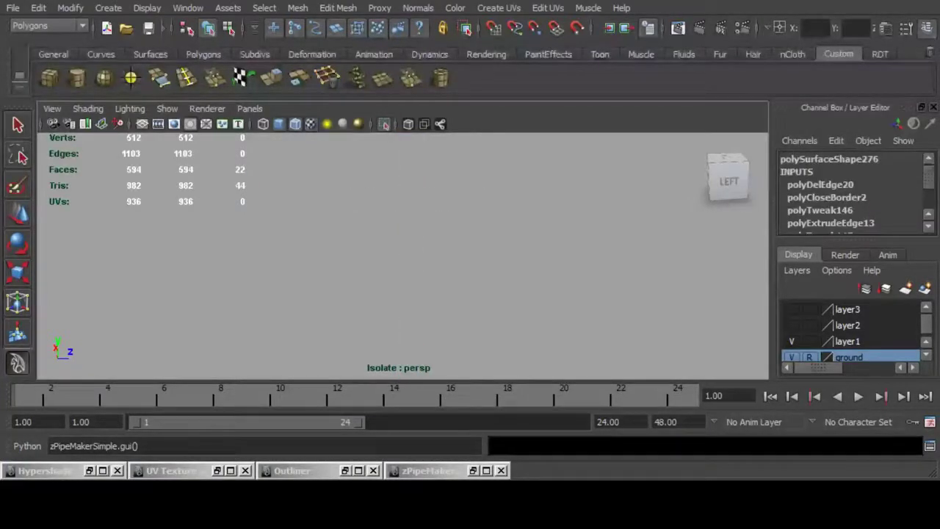
pyautogui.press('g')
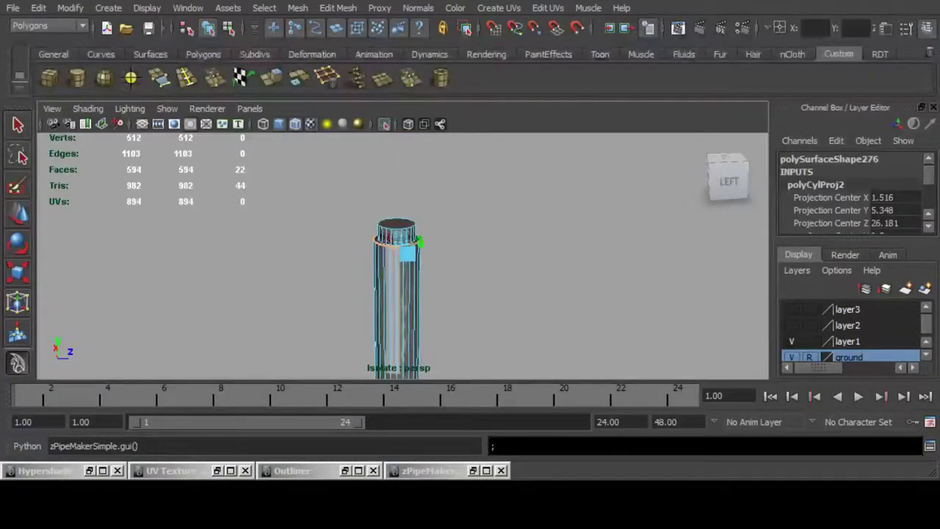
pyautogui.click(218, 471)
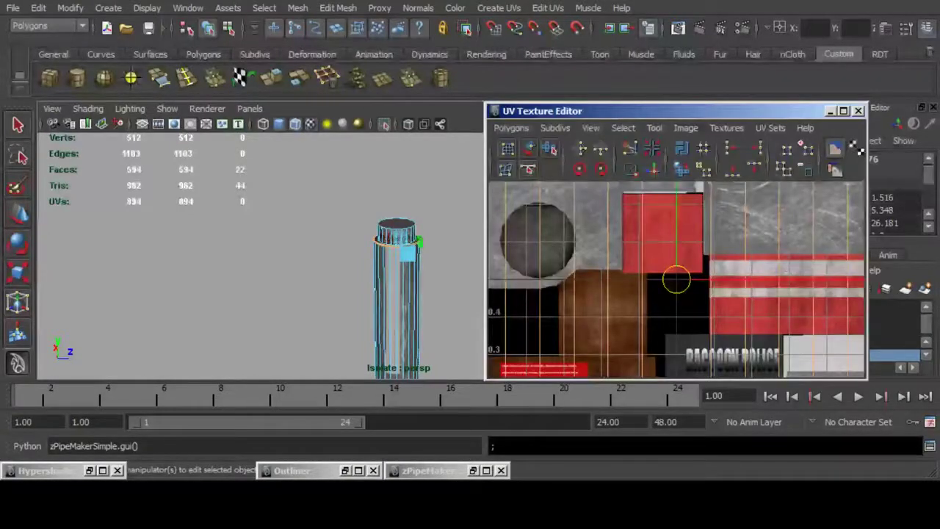
pyautogui.scroll(-5, 676, 279)
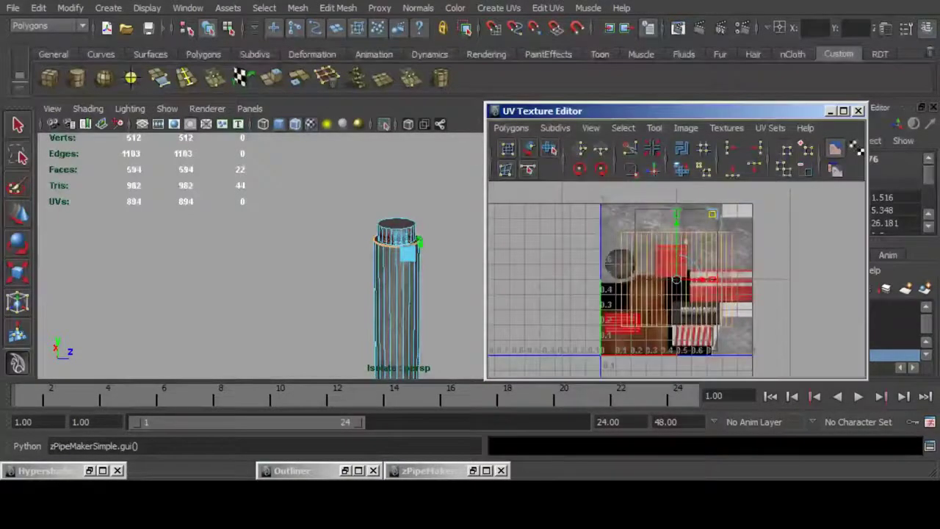
pyautogui.moveTo(713, 214); pyautogui.dragTo(630, 221)
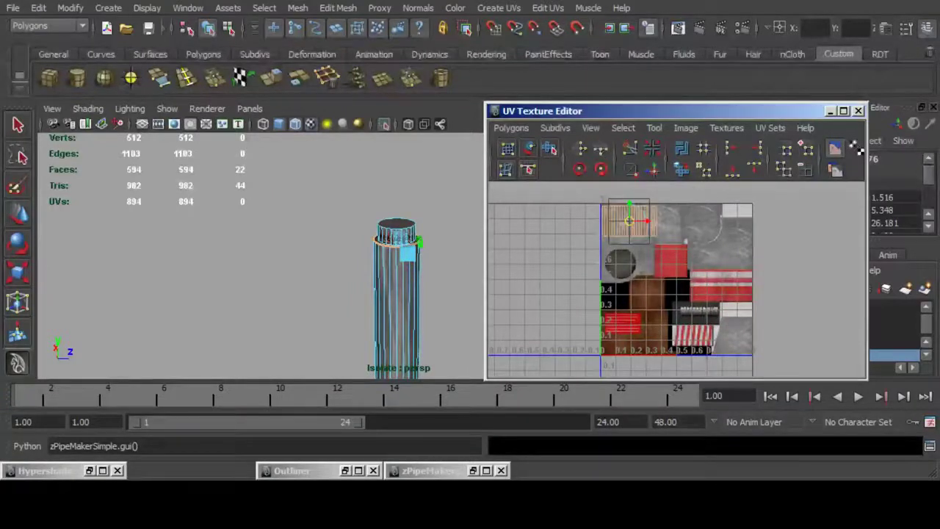
pyautogui.press('f')
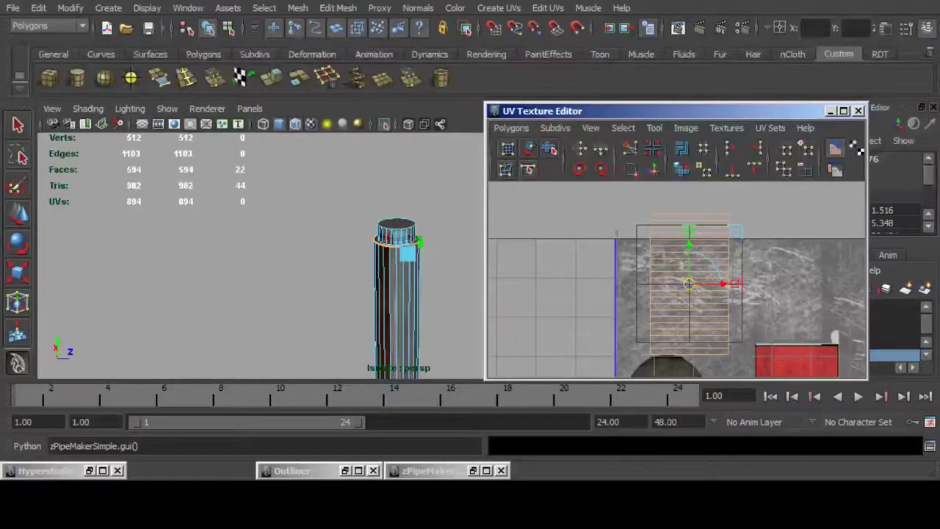
# Convert the shaft's face selection to UVs and scale and shift the shell to fit the grey metal area.
pyautogui.hotkey('ctrl', 'F12')
pyautogui.keyDown('alt'); pyautogui.moveTo(689, 283); pyautogui.dragTo(642, 273, button='middle'); pyautogui.keyUp('alt')
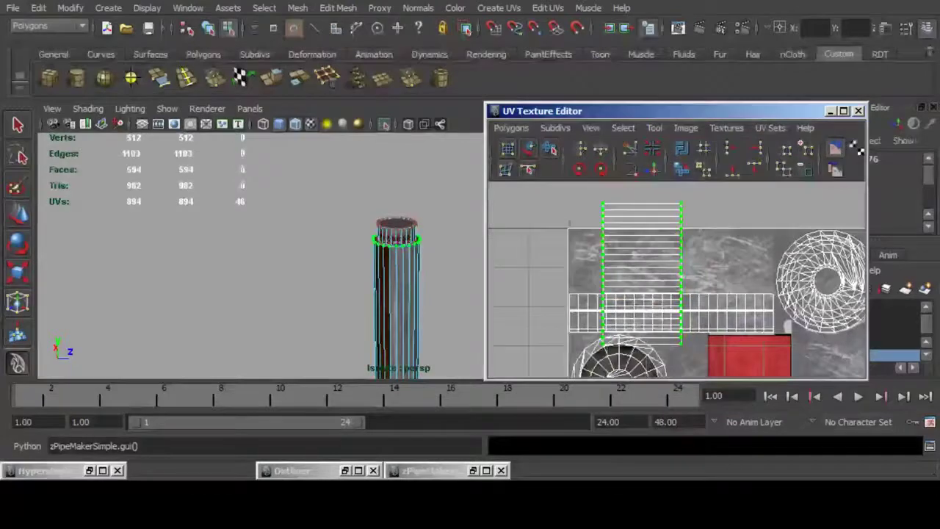
pyautogui.press('r')
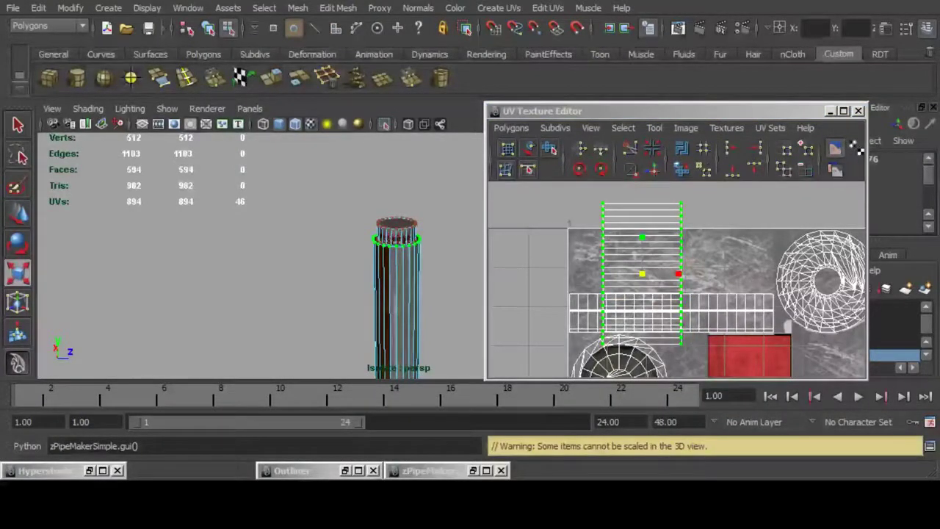
pyautogui.moveTo(642, 238); pyautogui.dragTo(711, 274)
pyautogui.press('w')
pyautogui.scroll(10, 294, 257)
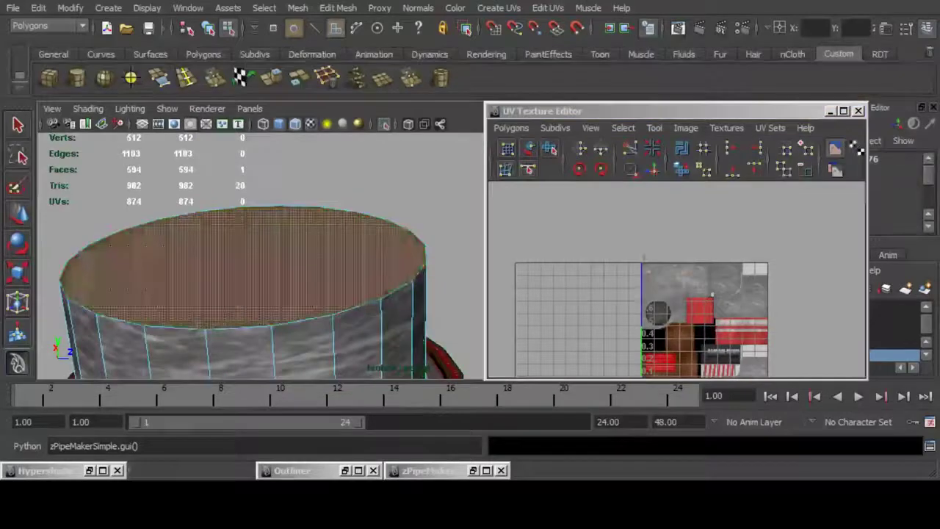
# Apply planar mapping to the collar's cap face and shrink its UVs onto the grey metal area of the texture.
pyautogui.click(499, 8)
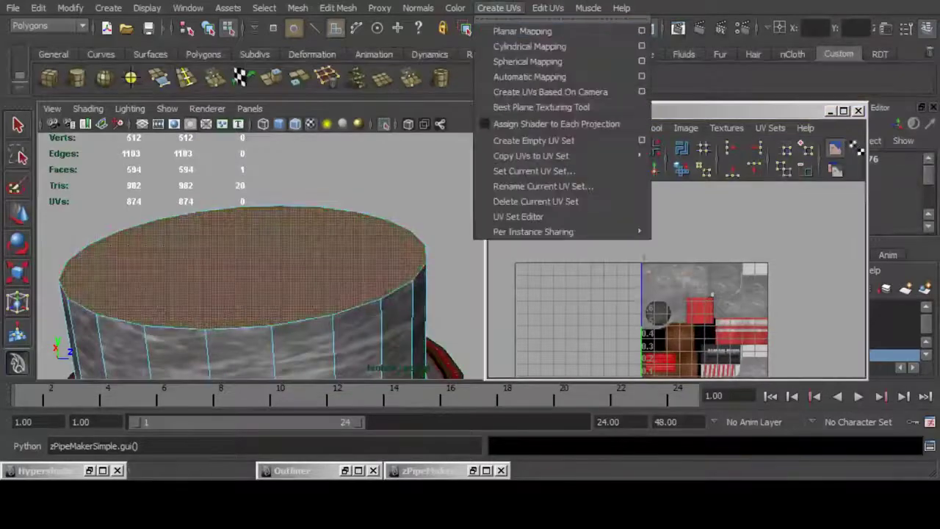
pyautogui.click(642, 31)
pyautogui.click(264, 196)
pyautogui.click(206, 361)
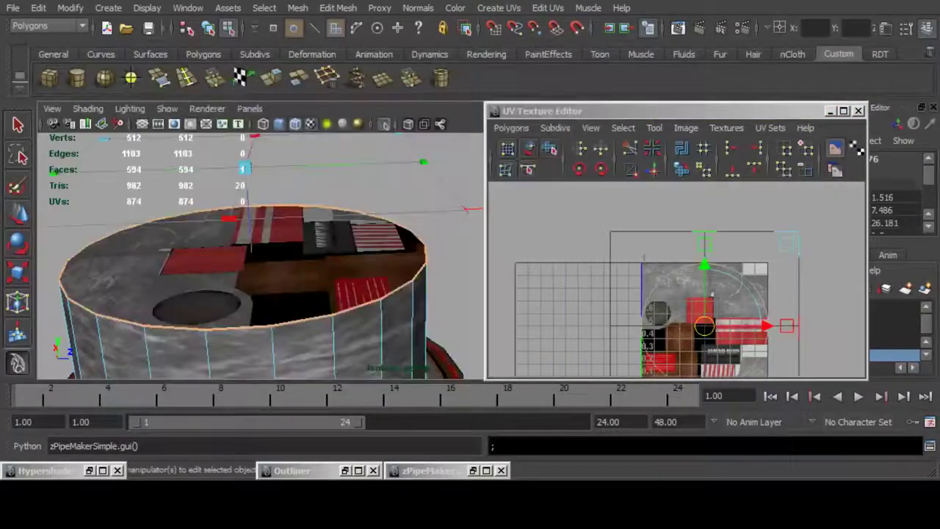
pyautogui.moveTo(788, 243); pyautogui.dragTo(659, 279)
pyautogui.click(831, 111)
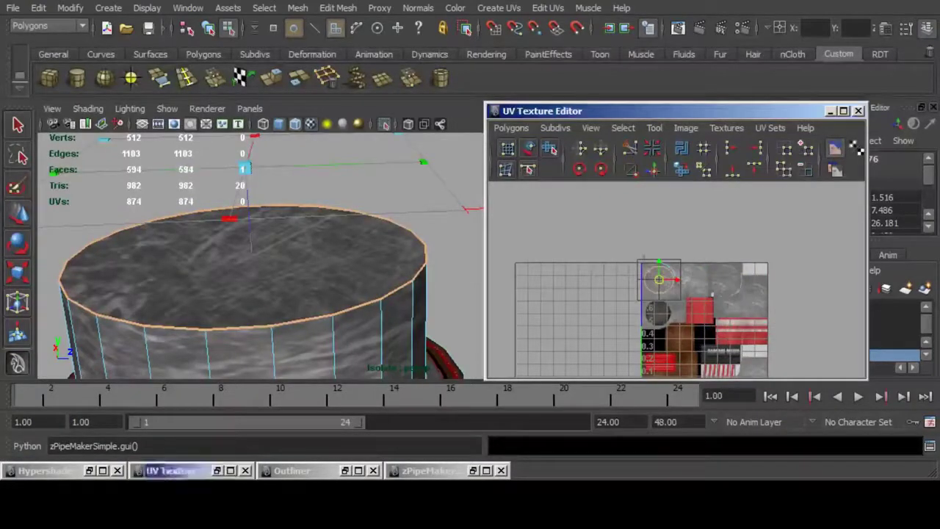
# Return the post to object mode and turn off its isolated display to bring back the full scene.
pyautogui.keyDown('alt'); pyautogui.moveTo(625, 213); pyautogui.dragTo(394, 252, button='right'); pyautogui.keyUp('alt')
pyautogui.keyDown('alt'); pyautogui.moveTo(395, 252); pyautogui.dragTo(477, 195, button='middle'); pyautogui.keyUp('alt')
pyautogui.press('F8')
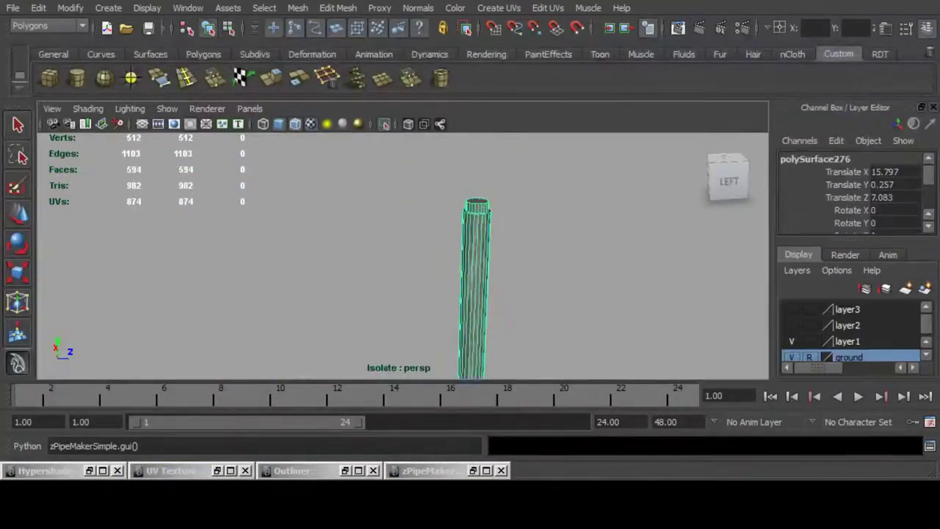
pyautogui.click(385, 125)
pyautogui.keyDown('alt'); pyautogui.moveTo(441, 242); pyautogui.dragTo(463, 247); pyautogui.keyUp('alt')
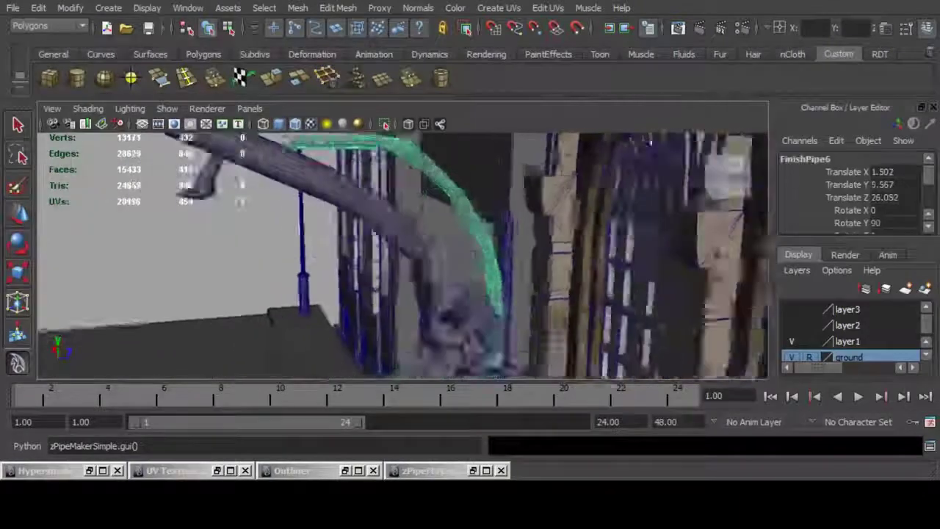
# Find the lamp's texture material in the Hypershade and assign it to the curved pipe arm.
pyautogui.keyDown('alt'); pyautogui.moveTo(383, 264); pyautogui.dragTo(310, 272); pyautogui.keyUp('alt')
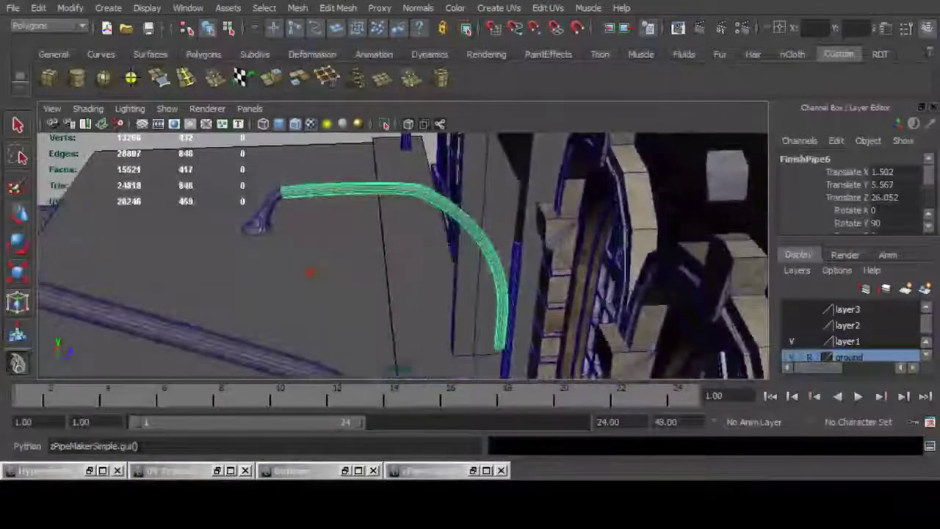
pyautogui.click(90, 471)
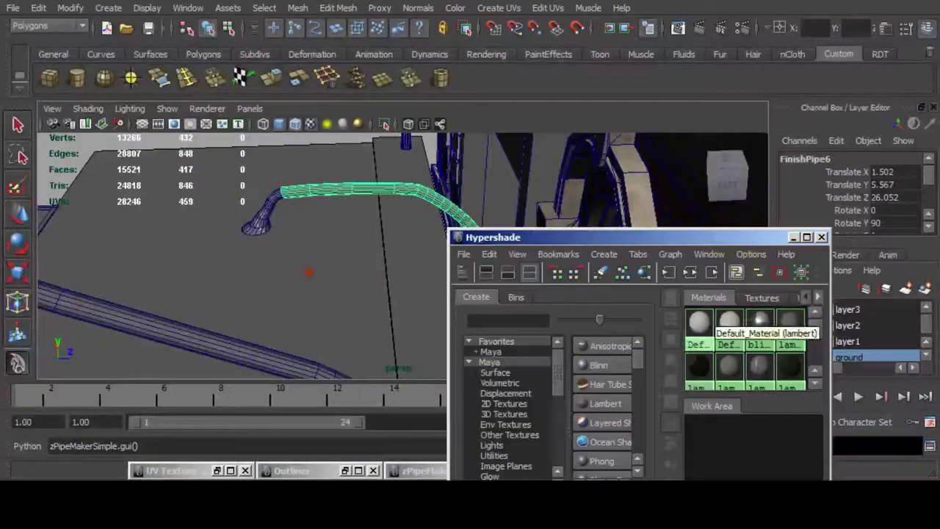
pyautogui.scroll(-1, 764, 324)
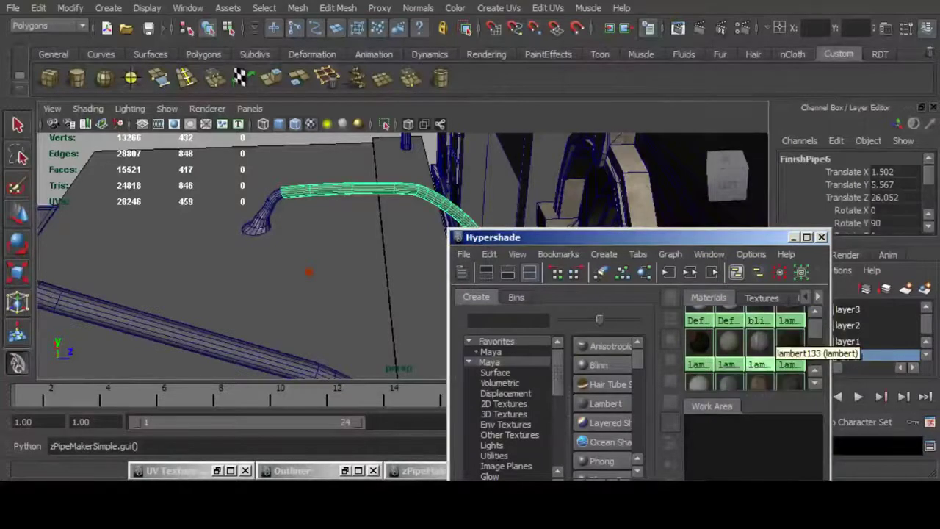
pyautogui.scroll(-4, 764, 334)
pyautogui.scroll(-7, 757, 345)
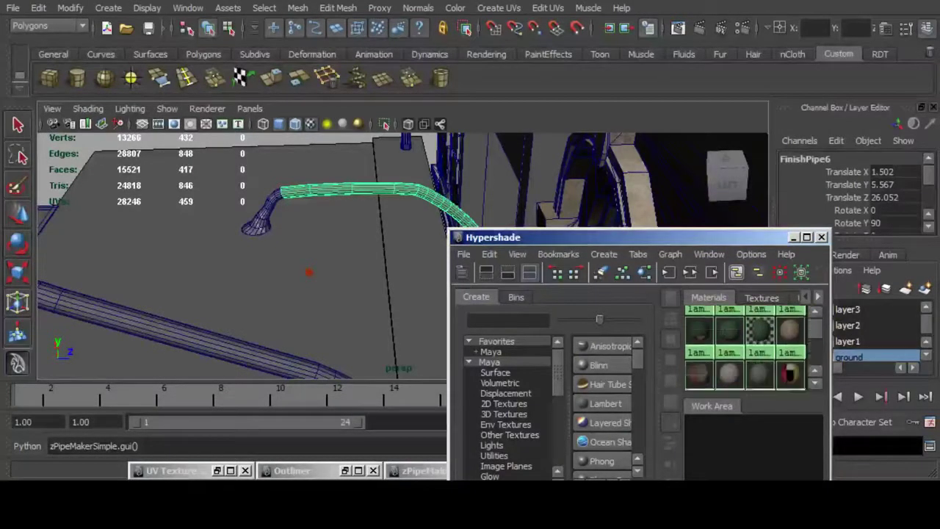
pyautogui.scroll(-6, 756, 345)
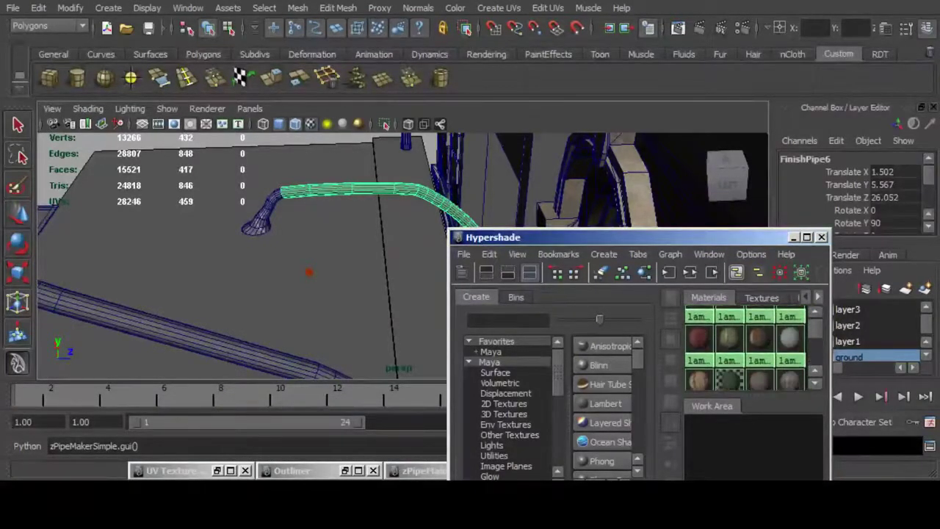
pyautogui.scroll(-2, 746, 349)
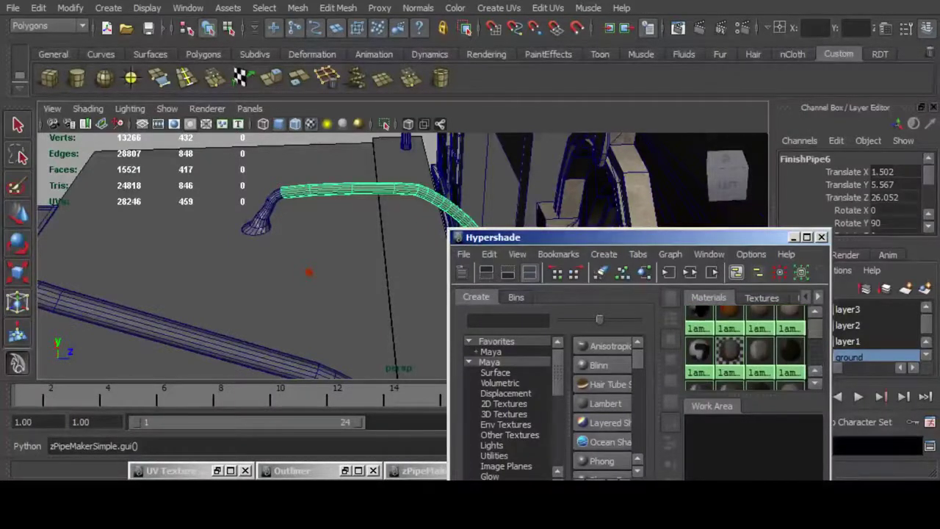
pyautogui.scroll(-3, 746, 349)
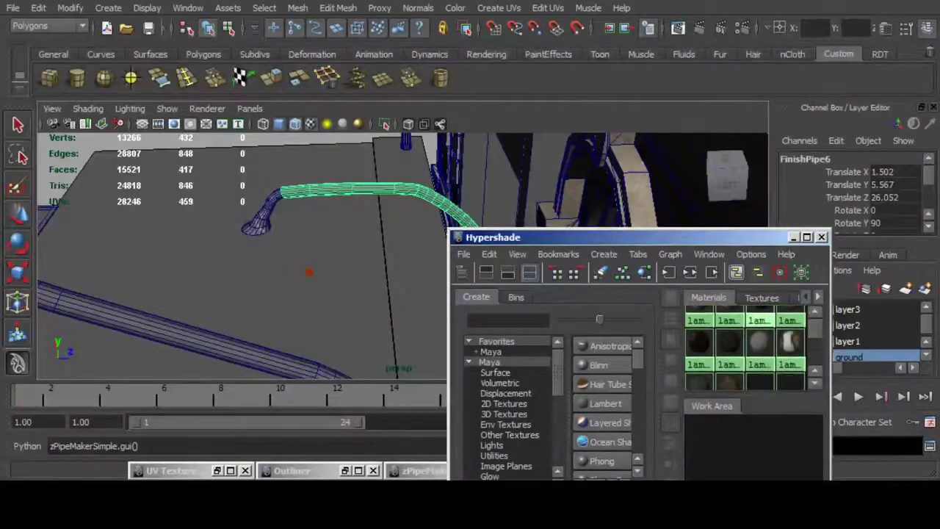
pyautogui.scroll(-3, 749, 349)
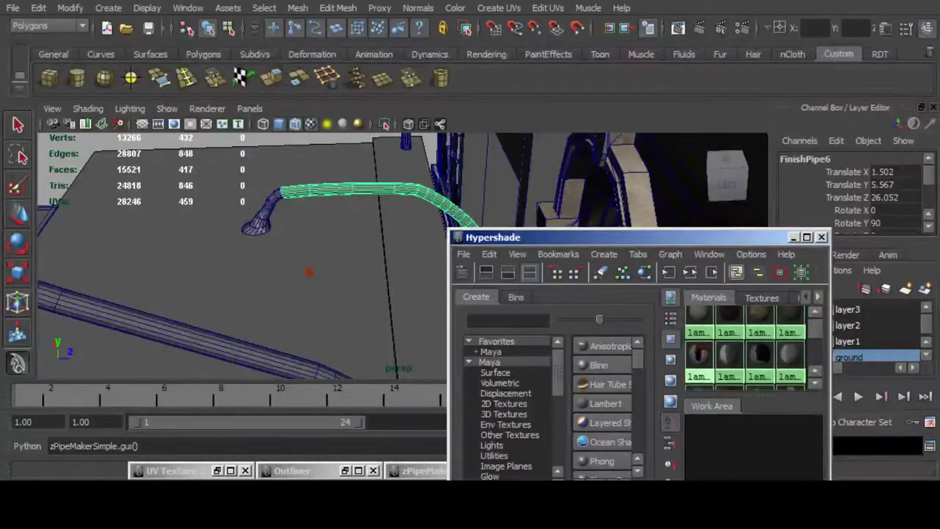
pyautogui.click(794, 237)
# Apply a planar mapping projection to the whole curved pipe arm.
pyautogui.scroll(3, 514, 257)
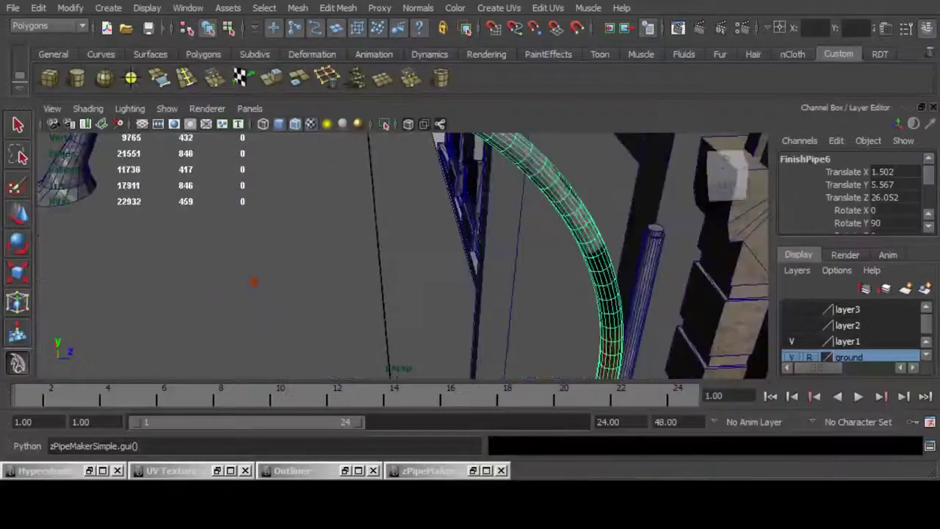
pyautogui.click(499, 8)
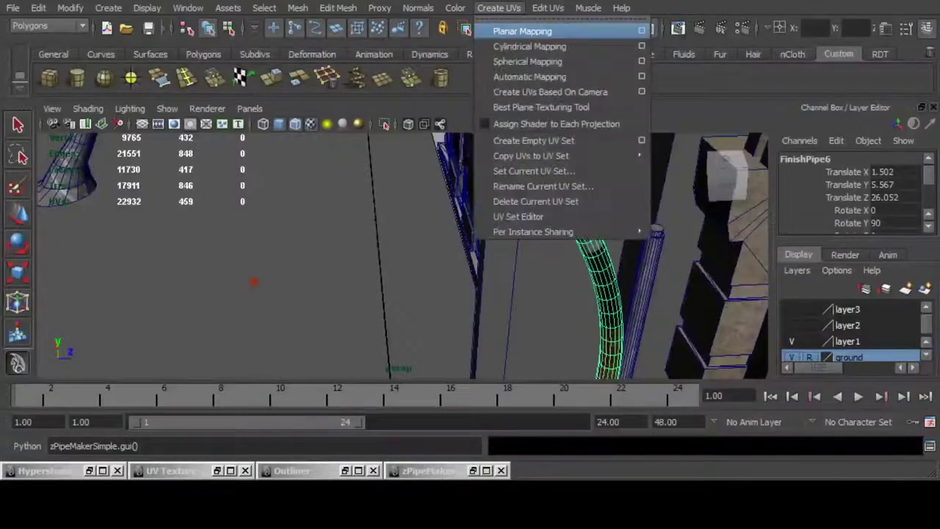
pyautogui.click(642, 30)
pyautogui.click(264, 182)
pyautogui.click(213, 362)
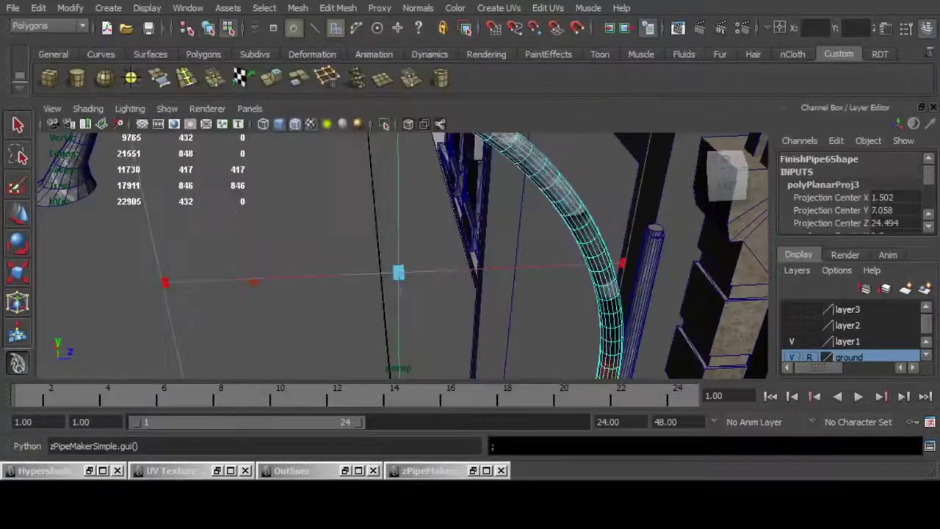
# Shrink the pipe arm's UV shell and shift it onto the grey metal area of the texture.
pyautogui.click(219, 471)
pyautogui.moveTo(789, 238); pyautogui.dragTo(736, 296)
pyautogui.moveTo(705, 325); pyautogui.dragTo(668, 283)
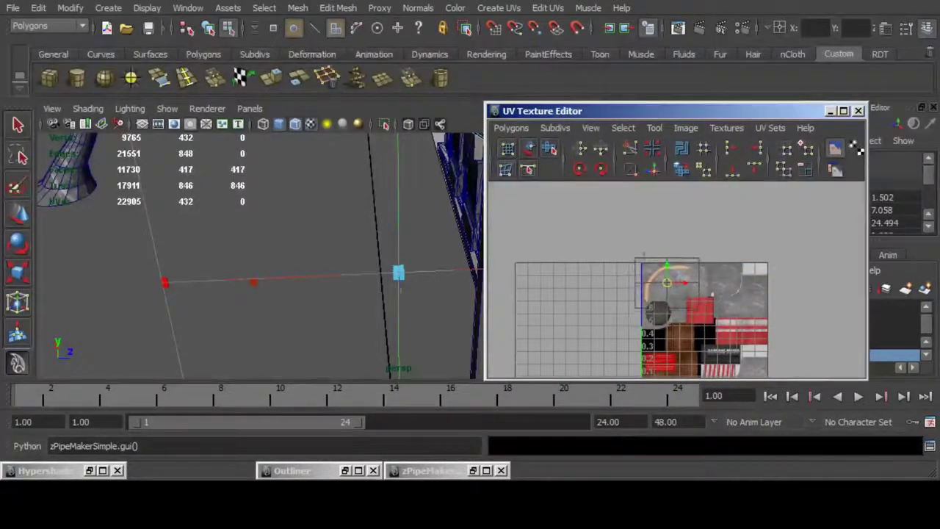
pyautogui.scroll(5, 667, 283)
pyautogui.click(831, 111)
# Return to object mode and select the curved pipe arm together with the lamp head and post mesh.
pyautogui.keyDown('alt'); pyautogui.moveTo(471, 202); pyautogui.dragTo(505, 199); pyautogui.keyUp('alt')
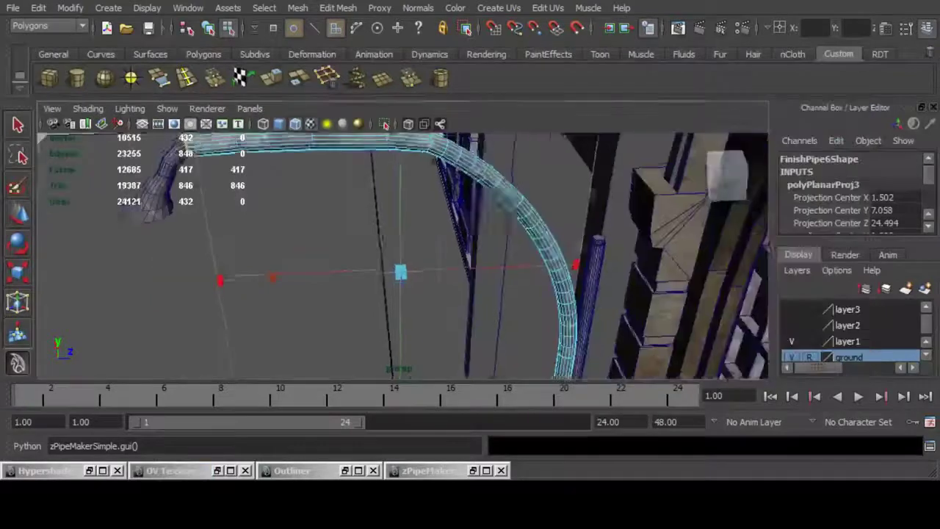
pyautogui.keyDown('alt'); pyautogui.moveTo(505, 198); pyautogui.dragTo(559, 289, button='middle'); pyautogui.keyUp('alt')
pyautogui.keyDown('alt'); pyautogui.moveTo(558, 289); pyautogui.dragTo(625, 283); pyautogui.keyUp('alt')
pyautogui.click(348, 278)
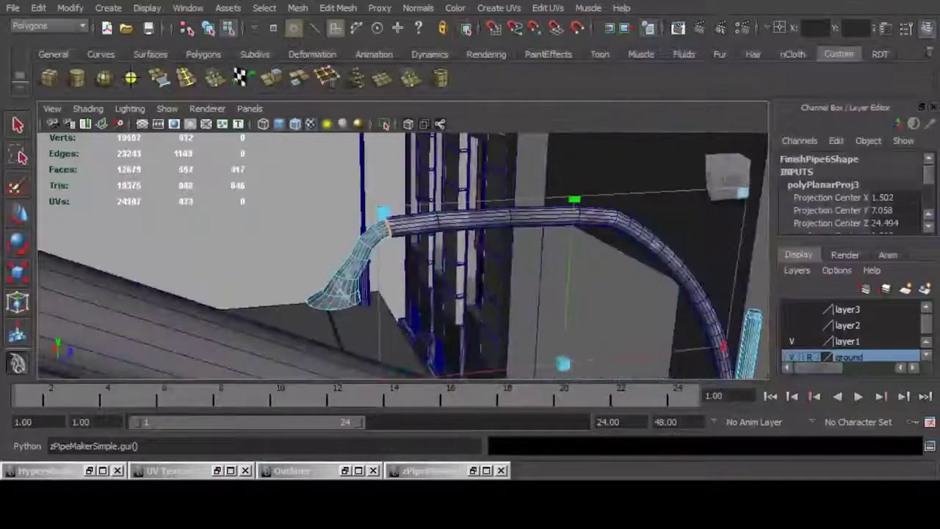
pyautogui.scroll(3, 403, 256)
pyautogui.keyDown('alt'); pyautogui.moveTo(402, 256); pyautogui.dragTo(316, 263, button='middle'); pyautogui.keyUp('alt')
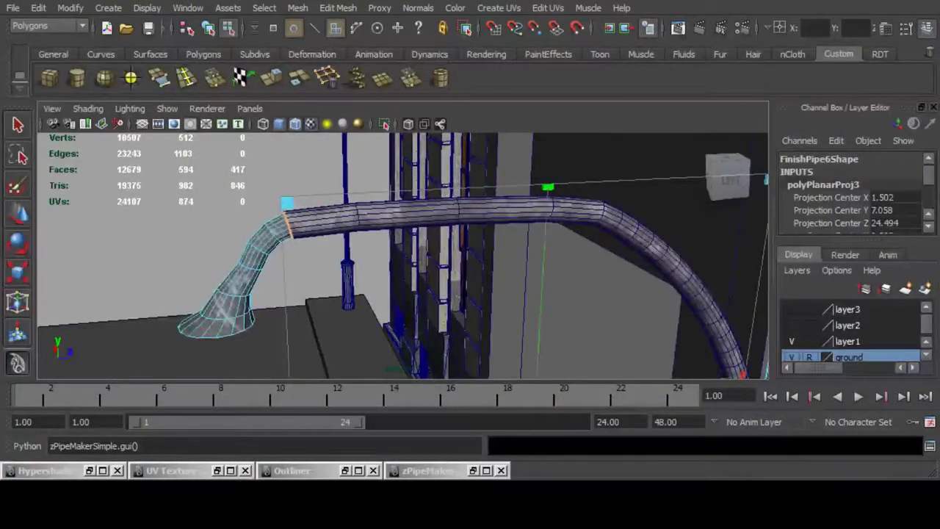
pyautogui.press('F8')
pyautogui.scroll(-3, 403, 256)
pyautogui.keyDown('alt'); pyautogui.moveTo(403, 256); pyautogui.dragTo(294, 228, button='middle'); pyautogui.keyUp('alt')
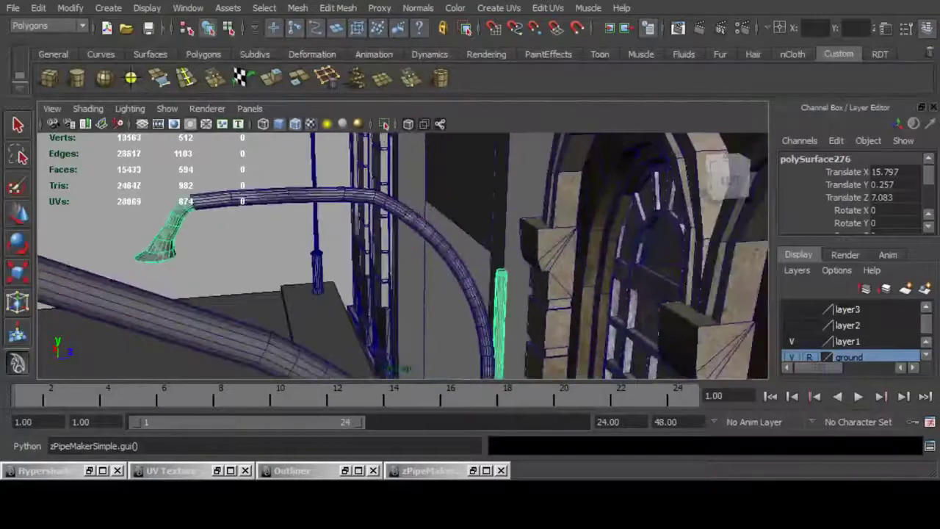
pyautogui.click(471, 287)
pyautogui.keyDown('shift'); pyautogui.click(494, 313); pyautogui.keyUp('shift')
pyautogui.hotkey('ctrl', 'z')
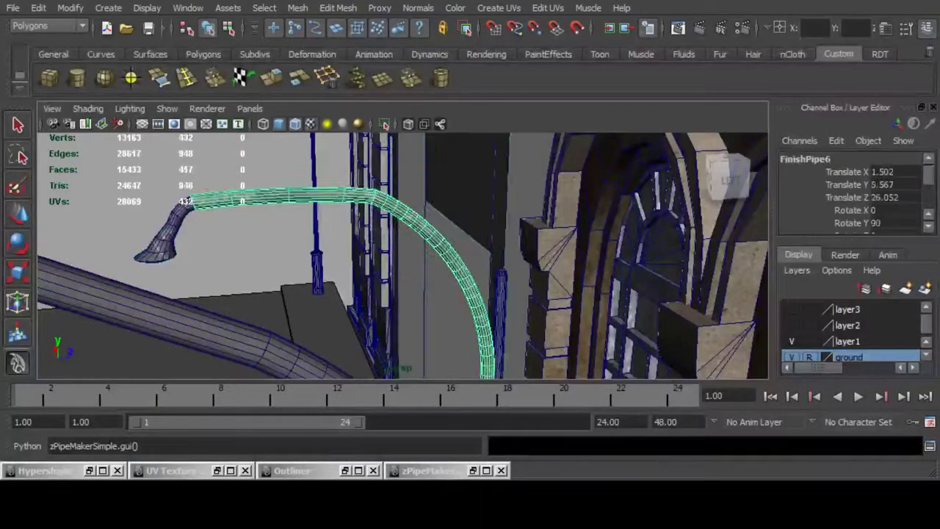
pyautogui.keyDown('shift'); pyautogui.click(501, 314); pyautogui.keyUp('shift')
# Try a Boolean union of the pipe arm with the lamp head and post mesh.
pyautogui.click(298, 8)
pyautogui.moveTo(323, 75)
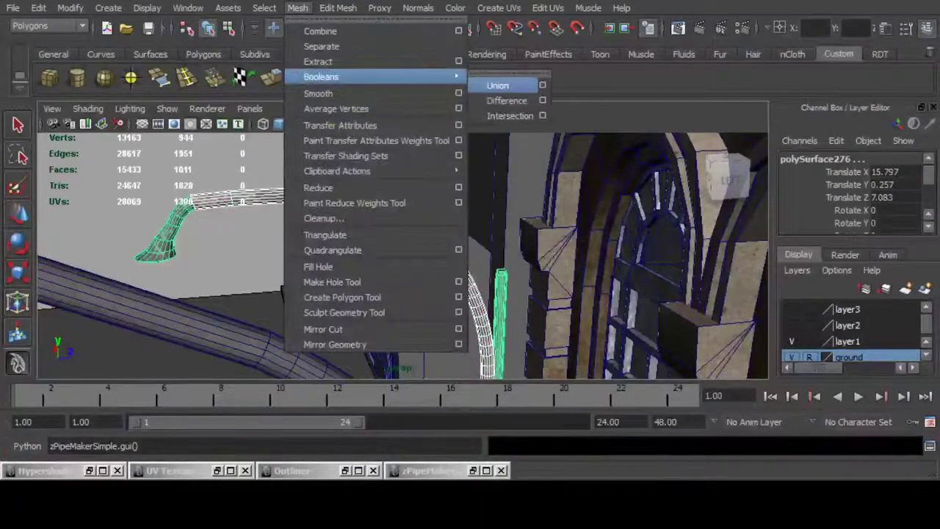
pyautogui.click(500, 86)
pyautogui.hotkey('ctrl', 'z')
# Combine the pipe arm with the lamp head and post into one mesh and center its pivot.
pyautogui.keyDown('alt'); pyautogui.moveTo(441, 220); pyautogui.dragTo(485, 312); pyautogui.keyUp('alt')
pyautogui.keyDown('alt'); pyautogui.moveTo(368, 235); pyautogui.dragTo(514, 269, button='middle'); pyautogui.keyUp('alt')
pyautogui.keyDown('alt'); pyautogui.moveTo(441, 257); pyautogui.dragTo(485, 257, button='right'); pyautogui.keyUp('alt')
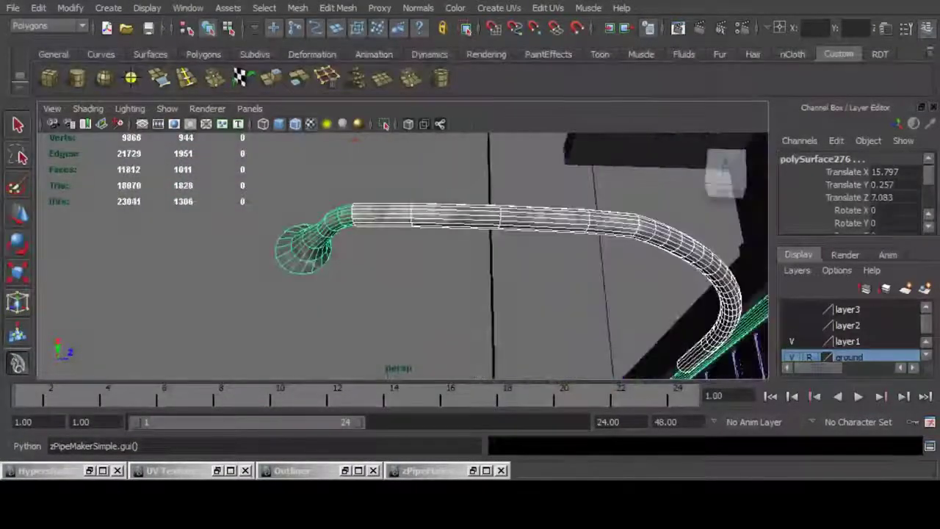
pyautogui.click(298, 7)
pyautogui.click(316, 30)
pyautogui.click(70, 8)
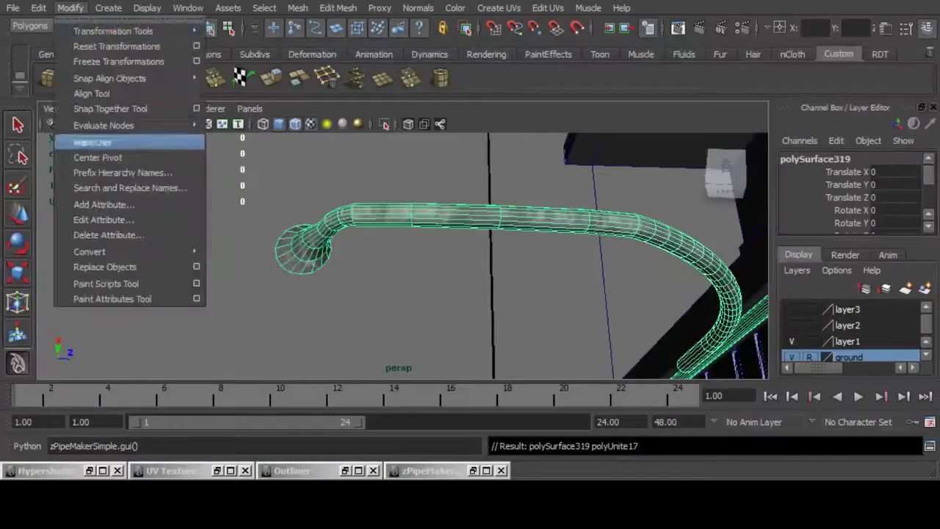
pyautogui.click(98, 157)
# Try to merge the whole ring of vertices at the joint between lamp head and pipe arm in one operation.
pyautogui.keyDown('alt'); pyautogui.moveTo(294, 250); pyautogui.dragTo(382, 254, button='right'); pyautogui.keyUp('alt')
pyautogui.keyDown('alt'); pyautogui.moveTo(294, 235); pyautogui.dragTo(368, 308, button='middle'); pyautogui.keyUp('alt')
pyautogui.keyDown('alt'); pyautogui.moveTo(412, 323); pyautogui.dragTo(340, 346); pyautogui.keyUp('alt')
pyautogui.keyDown('alt'); pyautogui.moveTo(340, 347); pyautogui.dragTo(340, 376, button='middle'); pyautogui.keyUp('alt')
pyautogui.press('F9')
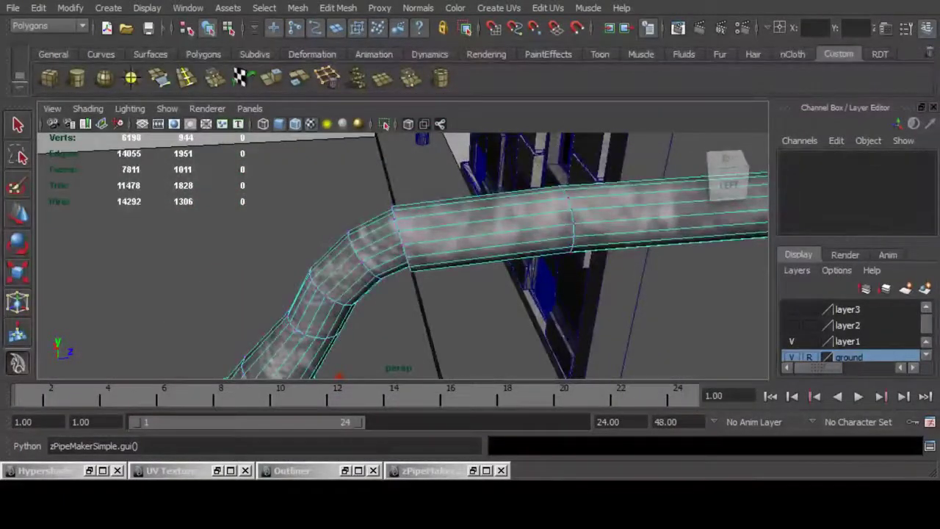
pyautogui.moveTo(381, 191); pyautogui.dragTo(446, 299)
pyautogui.keyDown('alt'); pyautogui.moveTo(441, 294); pyautogui.dragTo(389, 290, button='right'); pyautogui.keyUp('alt')
pyautogui.moveTo(390, 290)
pyautogui.keyDown('alt'); pyautogui.mouseDown()
pyautogui.moveTo(367, 243)
pyautogui.moveTo(397, 293)
pyautogui.moveTo(386, 247)
pyautogui.moveTo(395, 283)
pyautogui.mouseUp(); pyautogui.keyUp('alt')
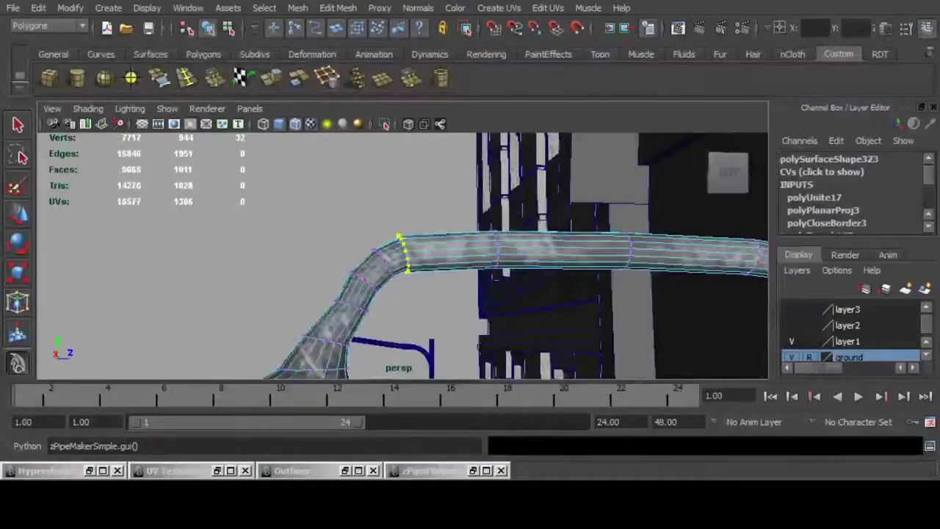
pyautogui.click(216, 78)
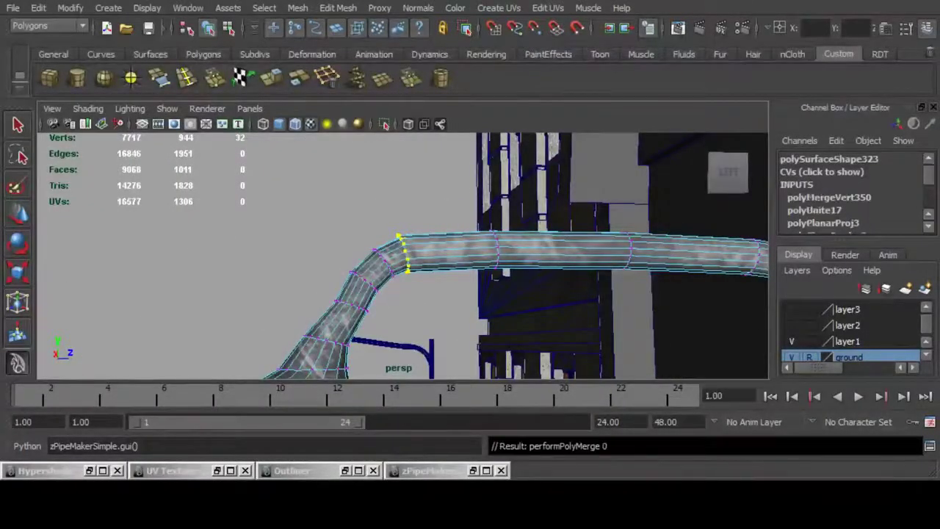
pyautogui.hotkey('ctrl', 'z')
# Merge the first three vertex pairs along the top of the seam between lamp head and pipe arm.
pyautogui.keyDown('alt'); pyautogui.moveTo(382, 257); pyautogui.dragTo(471, 263, button='right'); pyautogui.keyUp('alt')
pyautogui.keyDown('alt'); pyautogui.moveTo(396, 272); pyautogui.dragTo(492, 246); pyautogui.keyUp('alt')
pyautogui.click(388, 166)
pyautogui.keyDown('shift'); pyautogui.click(392, 160); pyautogui.keyUp('shift')
pyautogui.press('g')
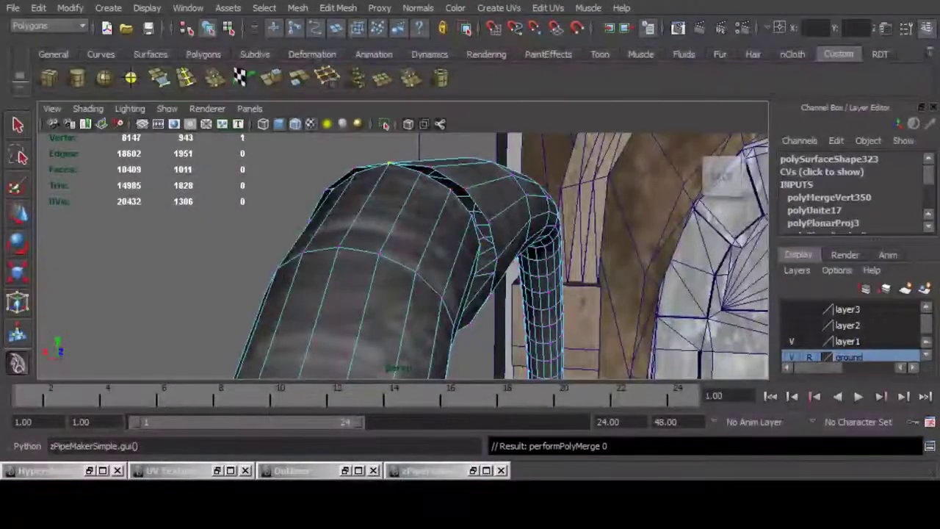
pyautogui.click(421, 171)
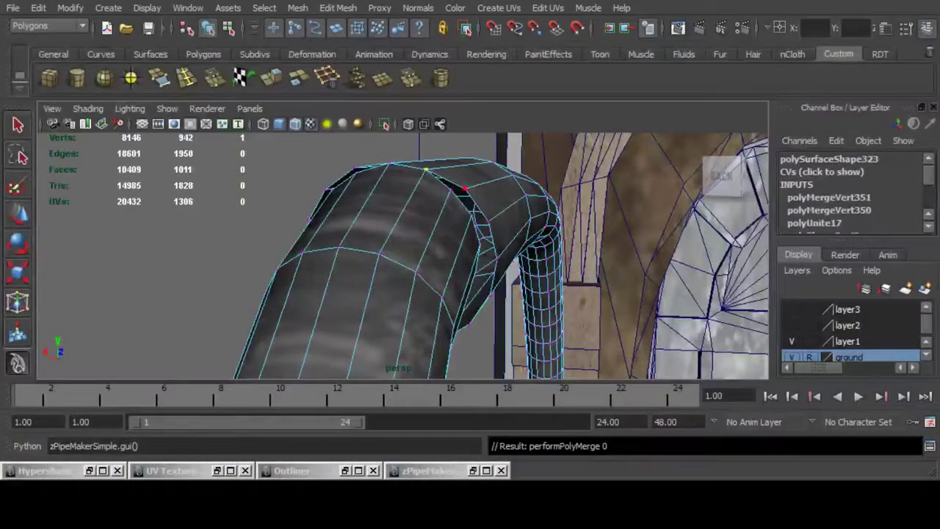
pyautogui.click(465, 188)
pyautogui.keyDown('shift'); pyautogui.click(451, 189); pyautogui.keyUp('shift')
pyautogui.press('g')
# Merge the next two vertex pairs down the side of the lamp head and pipe arm seam.
pyautogui.keyDown('alt'); pyautogui.moveTo(452, 190); pyautogui.dragTo(445, 150); pyautogui.keyUp('alt')
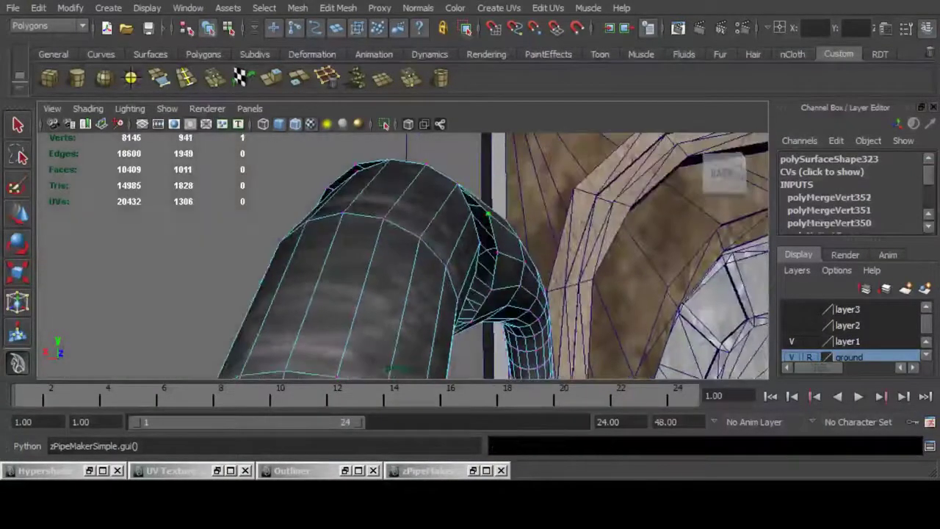
pyautogui.keyDown('shift'); pyautogui.click(475, 215); pyautogui.keyUp('shift')
pyautogui.hotkey('ctrl', 'z')
pyautogui.keyDown('shift'); pyautogui.click(472, 214); pyautogui.keyUp('shift')
pyautogui.press('g')
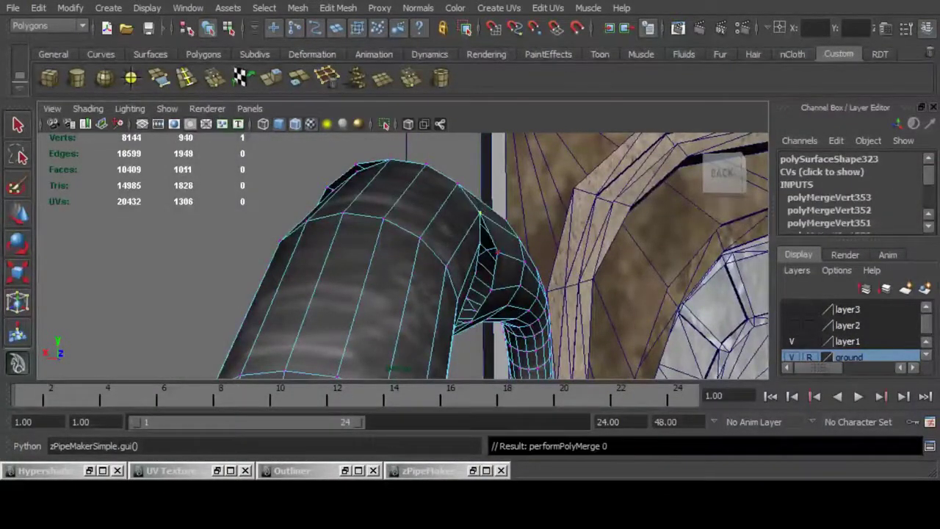
pyautogui.click(498, 252)
pyautogui.press('g')
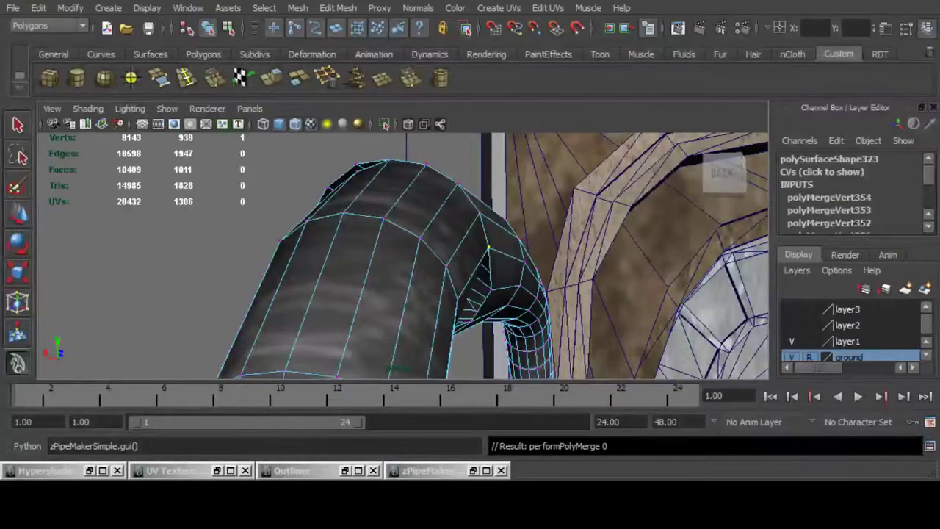
# Merge four more vertex pairs along the lower side and underside of the lamp head and pipe arm seam.
pyautogui.keyDown('alt'); pyautogui.moveTo(488, 290); pyautogui.dragTo(463, 242); pyautogui.keyUp('alt')
pyautogui.keyDown('shift'); pyautogui.click(479, 267); pyautogui.keyUp('shift')
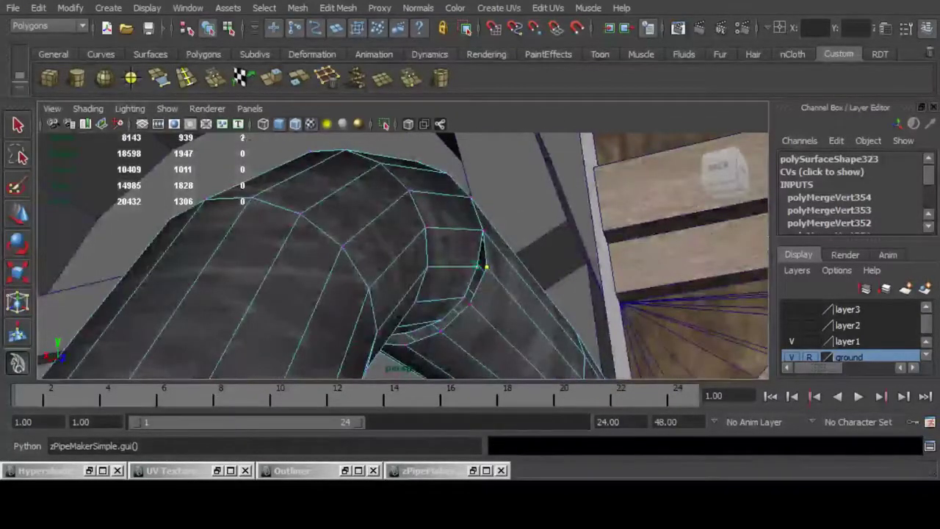
pyautogui.press('g')
pyautogui.click(471, 303)
pyautogui.keyDown('shift'); pyautogui.click(465, 299); pyautogui.keyUp('shift')
pyautogui.press('g')
pyautogui.keyDown('alt'); pyautogui.moveTo(468, 300); pyautogui.dragTo(479, 281); pyautogui.keyUp('alt')
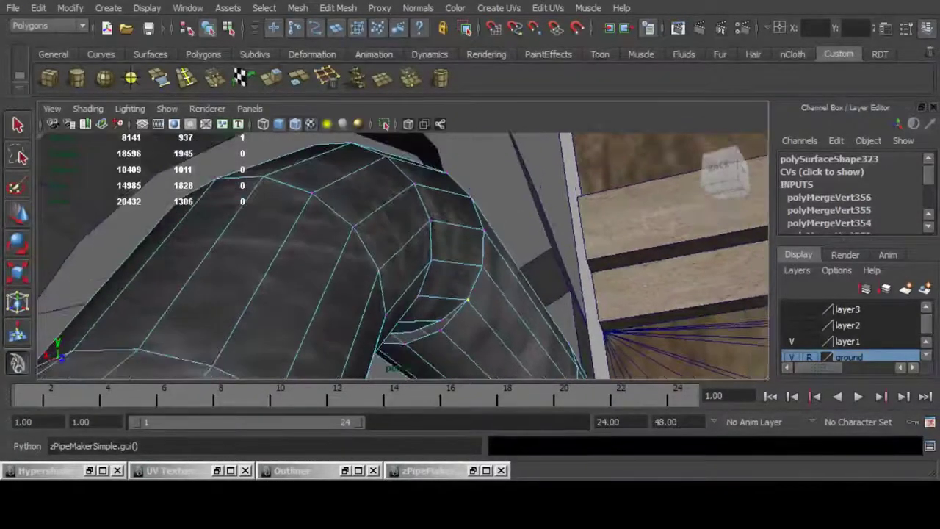
pyautogui.press('g')
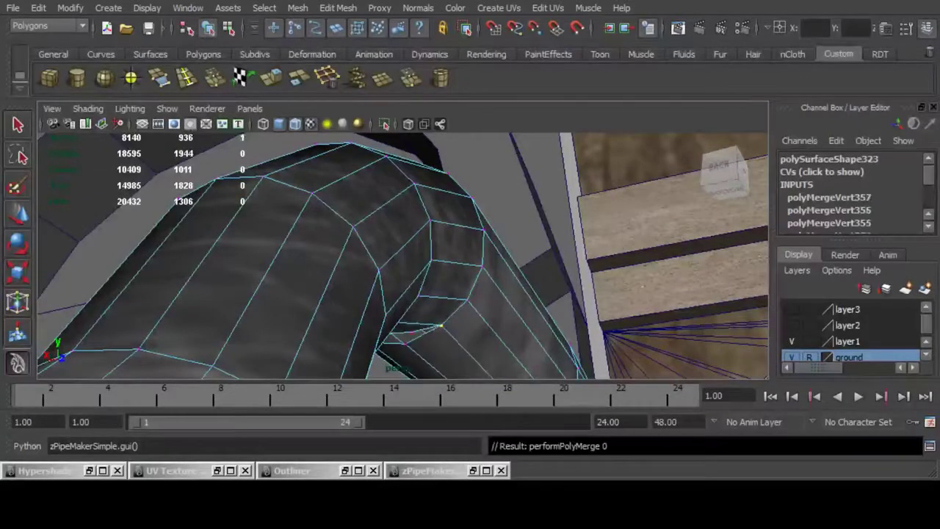
pyautogui.keyDown('shift'); pyautogui.click(404, 344); pyautogui.keyUp('shift')
pyautogui.press('g')
# Merge two vertex pairs from the top of the seam toward its still open opposite side.
pyautogui.keyDown('alt'); pyautogui.moveTo(405, 343); pyautogui.dragTo(353, 257); pyautogui.keyUp('alt')
pyautogui.click(357, 167)
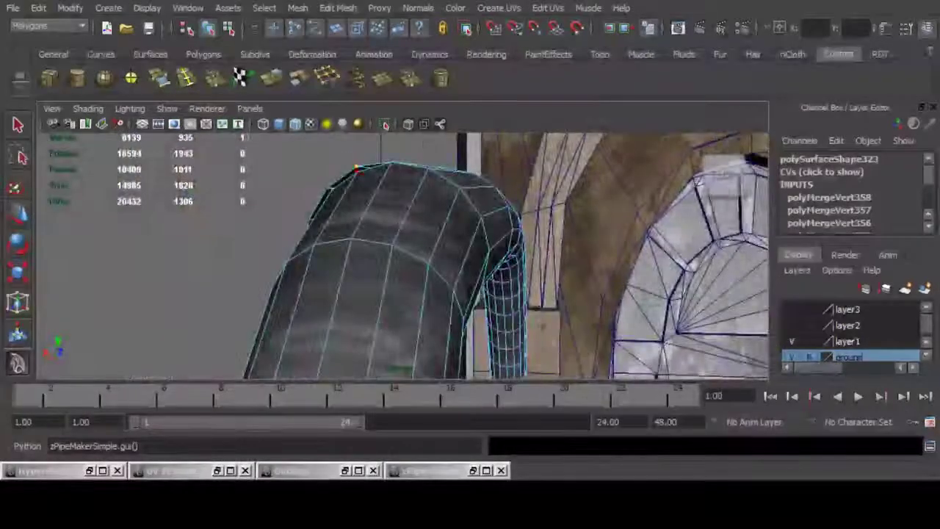
pyautogui.keyDown('shift'); pyautogui.click(356, 171); pyautogui.keyUp('shift')
pyautogui.press('g')
pyautogui.moveTo(320, 179); pyautogui.dragTo(467, 210)
pyautogui.press('g')
# Merge four more vertex pairs down the still open side of the lamp head and pipe arm seam.
pyautogui.click(322, 221)
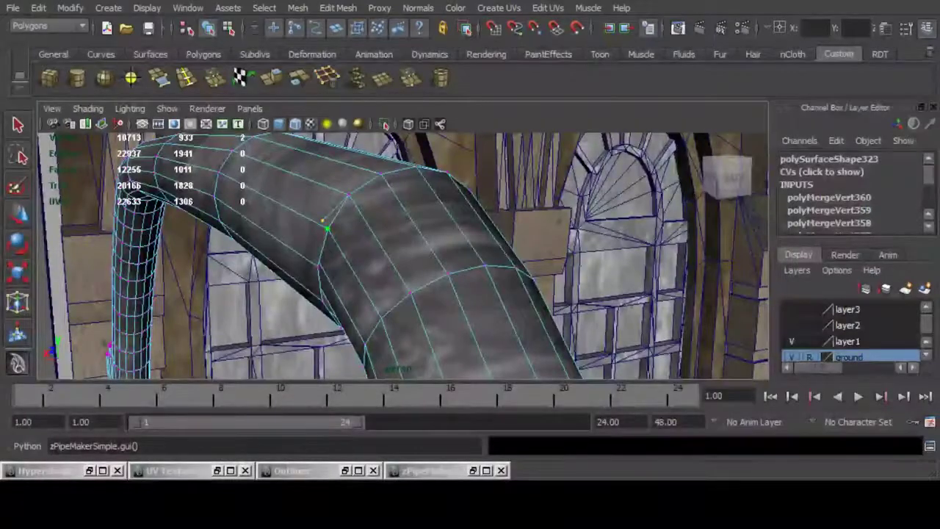
pyautogui.press('g')
pyautogui.press('g')
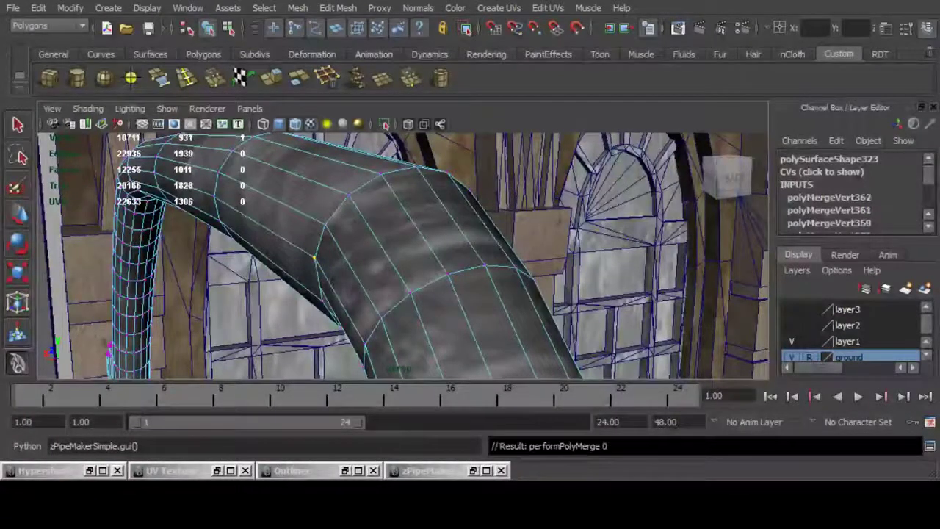
# Merge two further vertex pairs on the lower part of the open side of the lamp head seam.
pyautogui.keyDown('alt'); pyautogui.moveTo(315, 257); pyautogui.dragTo(396, 323); pyautogui.keyUp('alt')
pyautogui.click(323, 273)
pyautogui.keyDown('alt'); pyautogui.moveTo(323, 273); pyautogui.dragTo(456, 217); pyautogui.keyUp('alt')
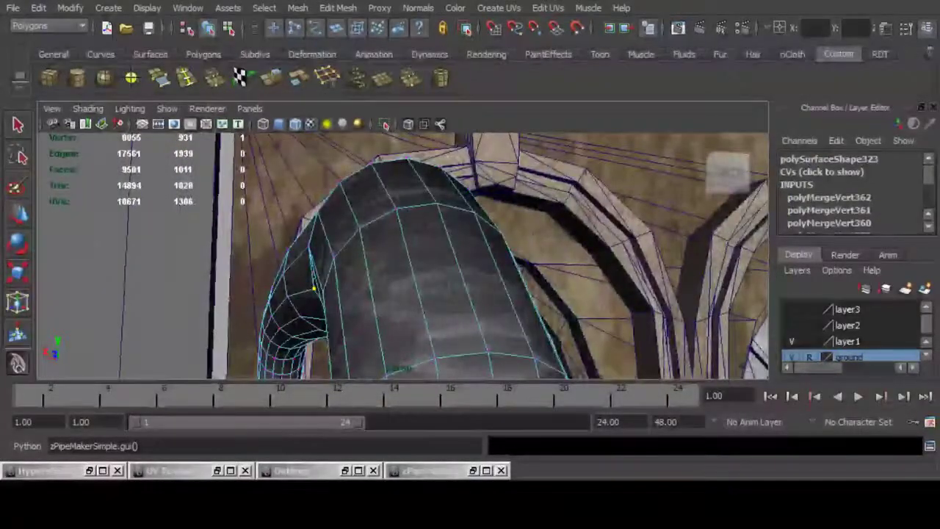
pyautogui.keyDown('shift'); pyautogui.click(323, 292); pyautogui.keyUp('shift')
pyautogui.press('g')
pyautogui.keyDown('alt'); pyautogui.moveTo(323, 286); pyautogui.dragTo(412, 316); pyautogui.keyUp('alt')
pyautogui.click(317, 266)
pyautogui.keyDown('alt'); pyautogui.moveTo(318, 266); pyautogui.dragTo(323, 286); pyautogui.keyUp('alt')
# Try to merge the last open vertices at the inner corner beneath the lamp head and pipe arm seam.
pyautogui.keyDown('alt'); pyautogui.moveTo(359, 325); pyautogui.dragTo(334, 315); pyautogui.keyUp('alt')
pyautogui.keyDown('alt'); pyautogui.moveTo(334, 315); pyautogui.dragTo(364, 353); pyautogui.keyUp('alt')
pyautogui.click(366, 333)
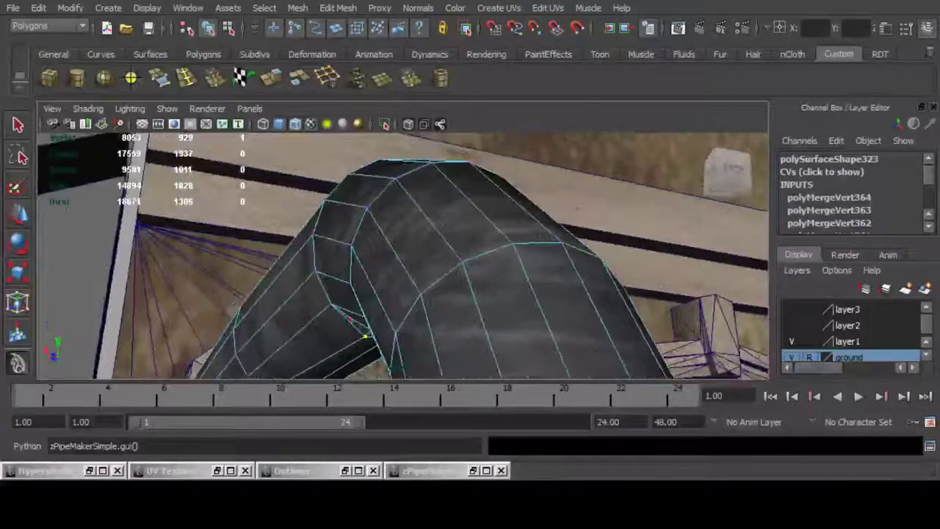
pyautogui.press('g')
pyautogui.keyDown('alt'); pyautogui.moveTo(351, 319); pyautogui.dragTo(346, 279); pyautogui.keyUp('alt')
pyautogui.hotkey('ctrl', 'z')
pyautogui.keyDown('shift'); pyautogui.click(412, 329); pyautogui.keyUp('shift')
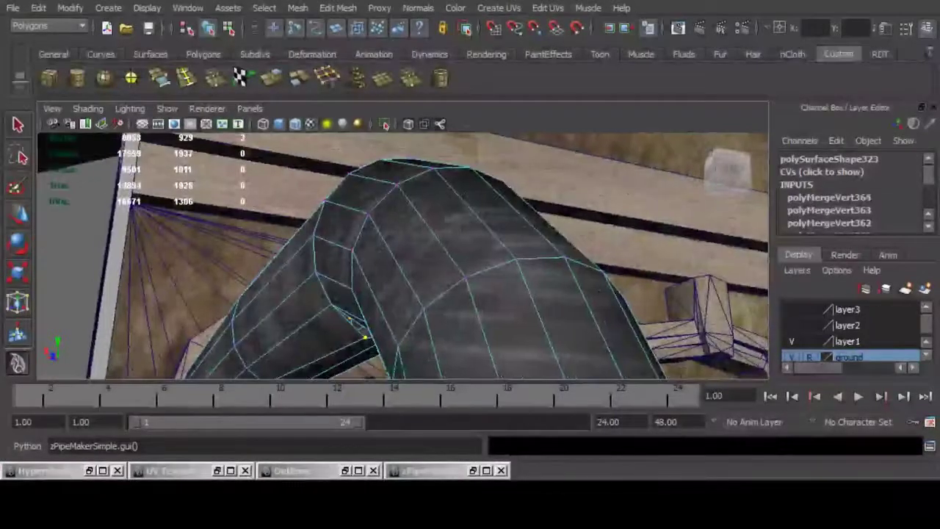
pyautogui.press('g')
pyautogui.hotkey('ctrl', 'z')
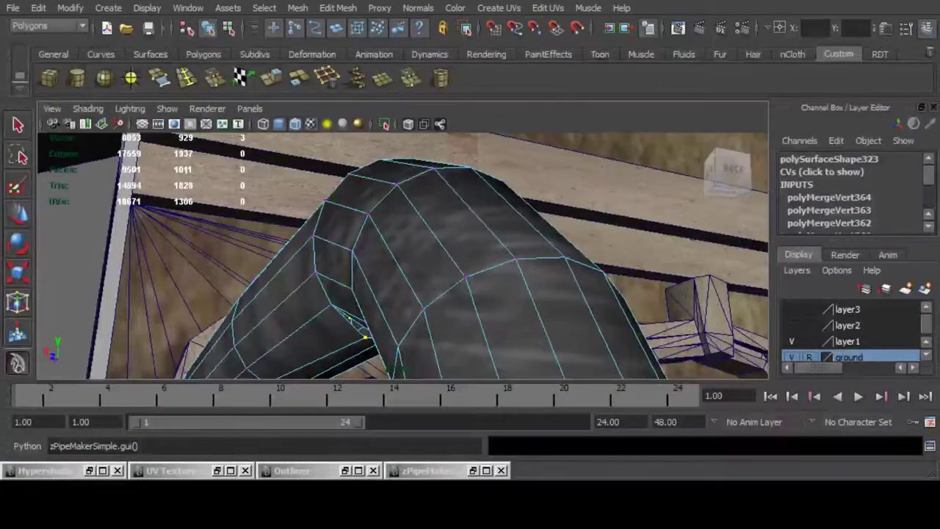
# Merge the last open vertices at the seam's inner corner using X-ray display, and restore normal shading.
pyautogui.click(409, 124)
pyautogui.moveTo(367, 309)
pyautogui.keyDown('alt'); pyautogui.mouseDown()
pyautogui.moveTo(356, 327)
pyautogui.moveTo(367, 332)
pyautogui.moveTo(368, 305)
pyautogui.mouseUp(); pyautogui.keyUp('alt')
pyautogui.press('g')
pyautogui.click(409, 124)
pyautogui.click(408, 124)
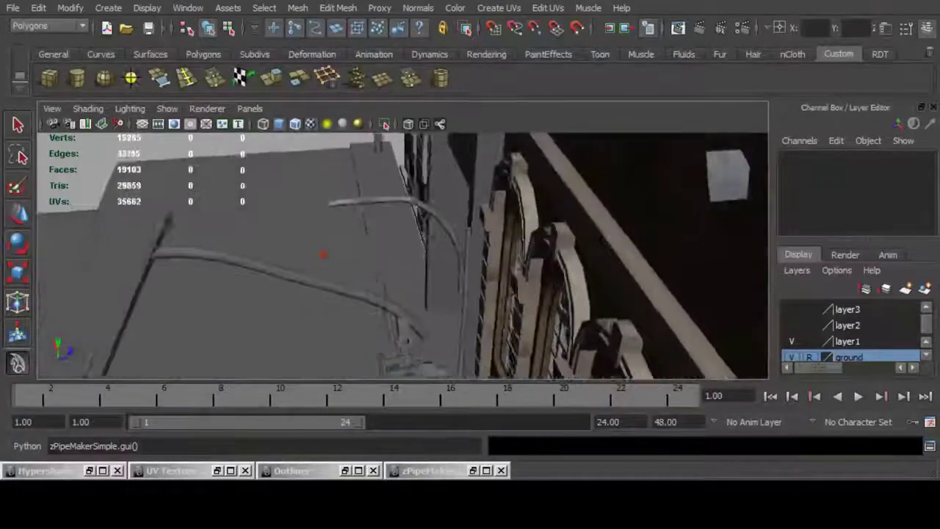
# Select the vertices at the lamp head end of the pipe arm and reposition them so the arm rises toward the head.
pyautogui.keyDown('alt'); pyautogui.moveTo(403, 279); pyautogui.dragTo(393, 213); pyautogui.keyUp('alt')
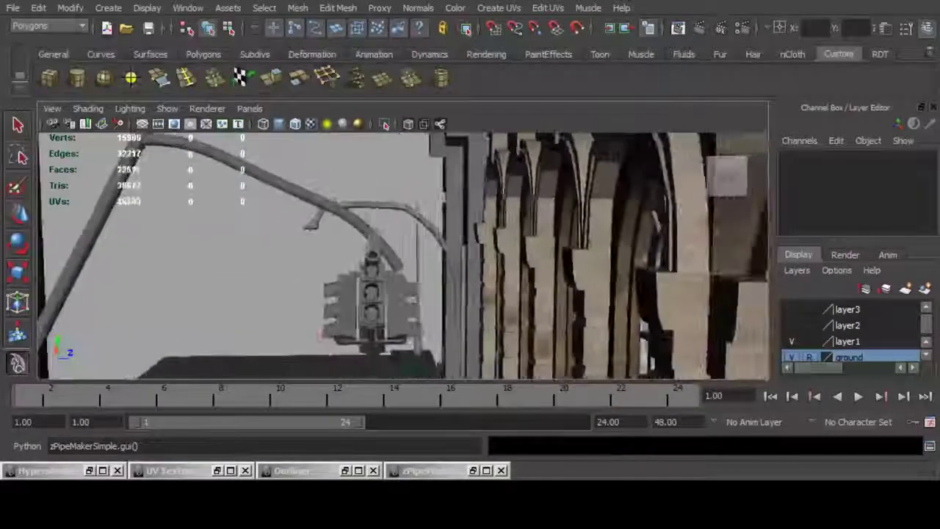
pyautogui.keyDown('alt'); pyautogui.moveTo(393, 220); pyautogui.dragTo(448, 228, button='right'); pyautogui.keyUp('alt')
pyautogui.keyDown('alt'); pyautogui.moveTo(402, 243); pyautogui.dragTo(430, 301, button='middle'); pyautogui.keyUp('alt')
pyautogui.keyDown('alt'); pyautogui.moveTo(279, 213); pyautogui.dragTo(305, 199, button='right'); pyautogui.keyUp('alt')
pyautogui.keyDown('alt'); pyautogui.moveTo(312, 184); pyautogui.dragTo(316, 241); pyautogui.keyUp('alt')
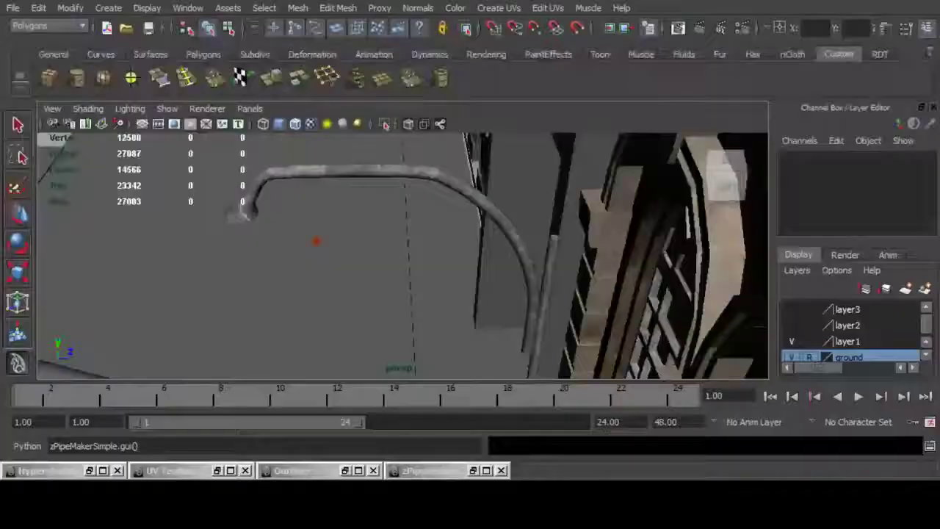
pyautogui.keyDown('alt'); pyautogui.moveTo(368, 257); pyautogui.dragTo(390, 261); pyautogui.keyUp('alt')
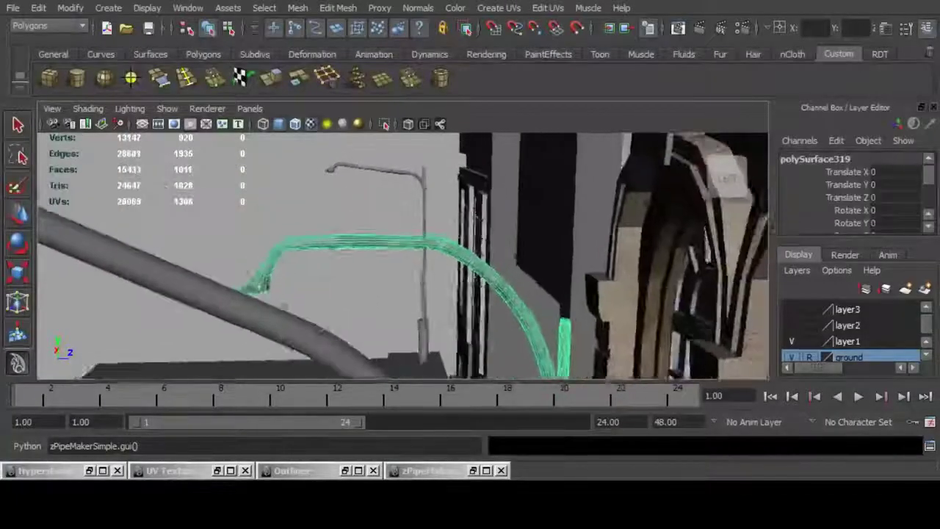
pyautogui.keyDown('alt'); pyautogui.moveTo(390, 261); pyautogui.dragTo(427, 261, button='right'); pyautogui.keyUp('alt')
pyautogui.press('F9')
pyautogui.moveTo(177, 207); pyautogui.dragTo(430, 297)
pyautogui.press('w')
pyautogui.moveTo(311, 218); pyautogui.dragTo(177, 294)
pyautogui.hotkey('ctrl', 'z')
pyautogui.press('e')
pyautogui.press('w')
pyautogui.press('e')
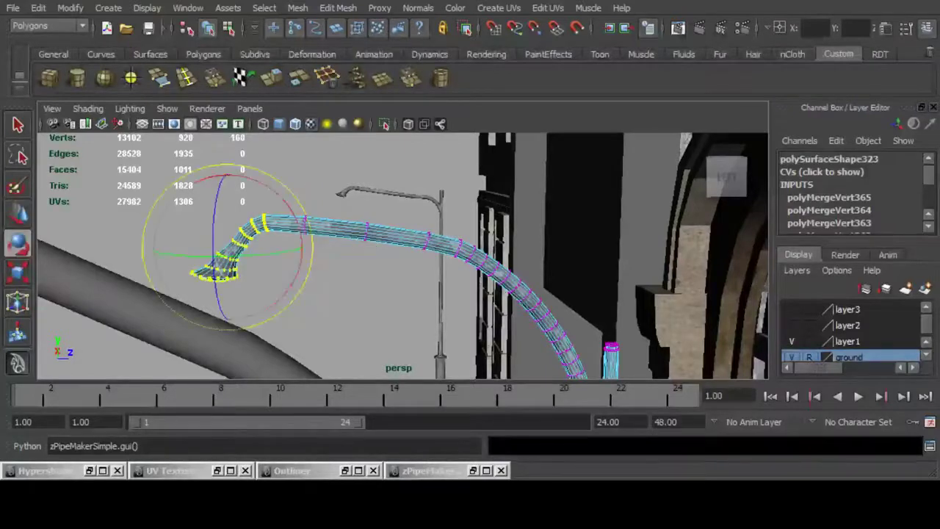
pyautogui.press('w')
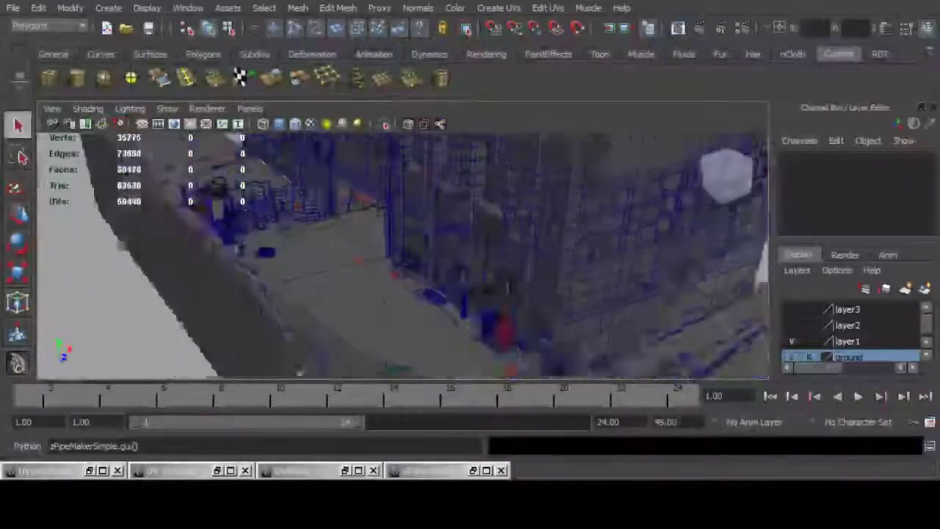
# Examine the street layout and buildings, framing the facade block with stepped ledges beside the lamp post.
pyautogui.keyDown('alt'); pyautogui.moveTo(412, 257); pyautogui.dragTo(389, 266); pyautogui.keyUp('alt')
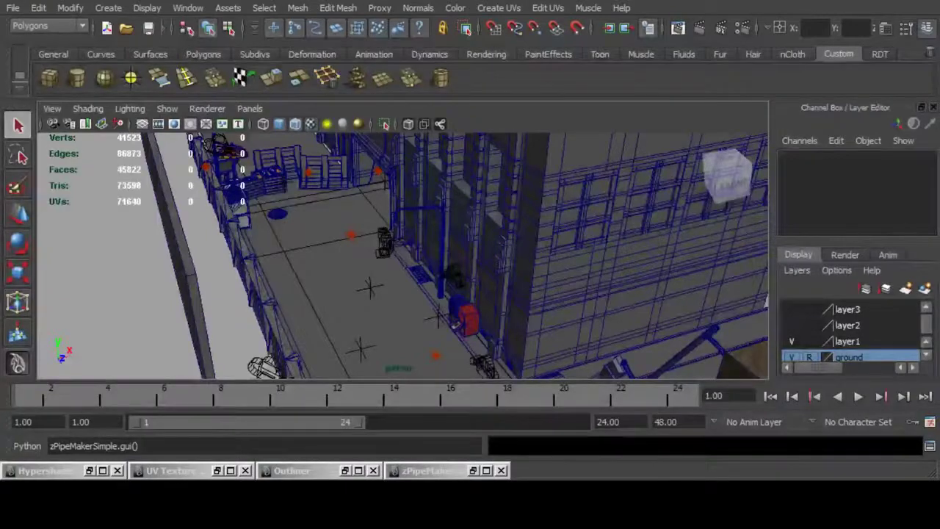
pyautogui.scroll(-5, 402, 255)
pyautogui.keyDown('alt'); pyautogui.moveTo(353, 250); pyautogui.dragTo(499, 272); pyautogui.keyUp('alt')
pyautogui.keyDown('alt'); pyautogui.moveTo(353, 249); pyautogui.dragTo(559, 294, button='middle'); pyautogui.keyUp('alt')
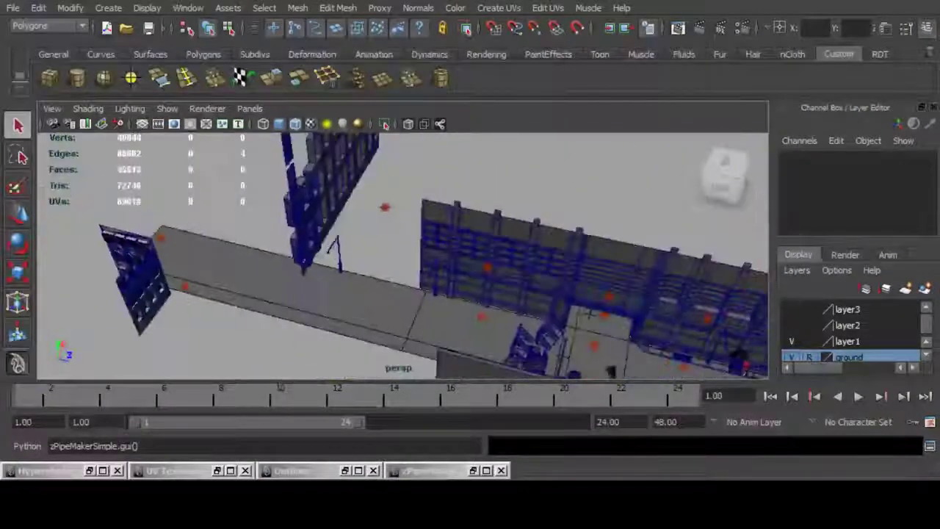
pyautogui.keyDown('alt'); pyautogui.moveTo(590, 315); pyautogui.dragTo(506, 297); pyautogui.keyUp('alt')
pyautogui.keyDown('alt'); pyautogui.moveTo(441, 220); pyautogui.dragTo(426, 294, button='middle'); pyautogui.keyUp('alt')
pyautogui.scroll(3, 427, 280)
pyautogui.keyDown('alt'); pyautogui.moveTo(470, 272); pyautogui.dragTo(411, 257); pyautogui.keyUp('alt')
pyautogui.click(464, 265)
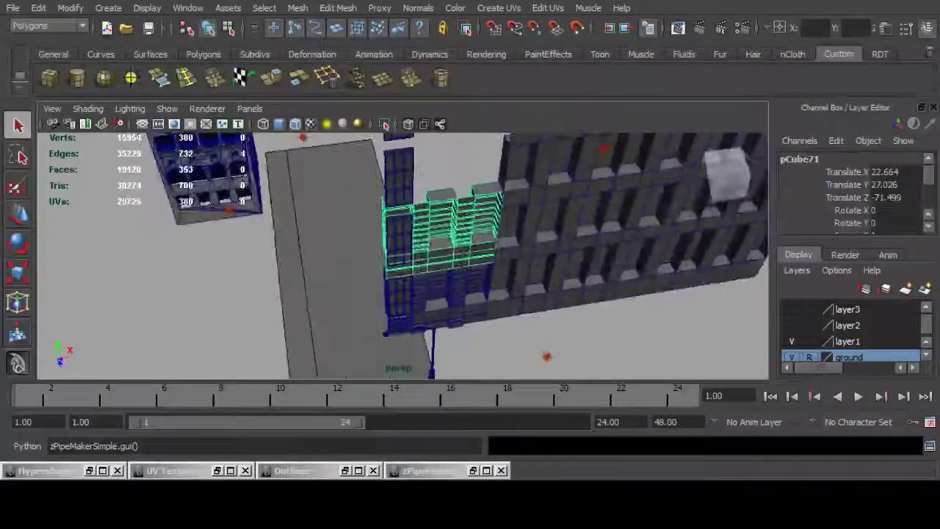
pyautogui.press('f')
pyautogui.keyDown('alt'); pyautogui.moveTo(470, 294); pyautogui.dragTo(375, 210); pyautogui.keyUp('alt')
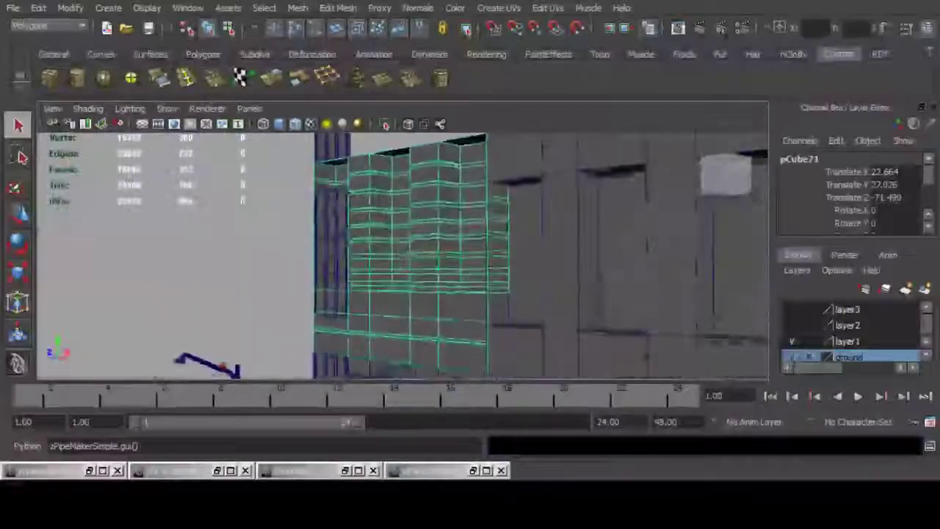
pyautogui.keyDown('alt'); pyautogui.moveTo(223, 366); pyautogui.dragTo(667, 300); pyautogui.keyUp('alt')
pyautogui.click(319, 208)
pyautogui.keyDown('alt'); pyautogui.moveTo(319, 208); pyautogui.dragTo(168, 142); pyautogui.keyUp('alt')
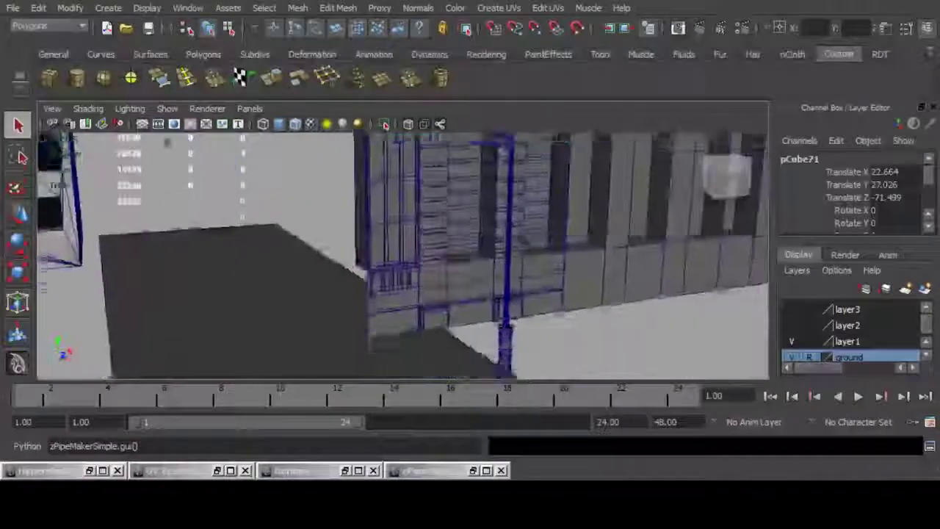
pyautogui.keyDown('alt'); pyautogui.moveTo(167, 142); pyautogui.dragTo(323, 220, button='right'); pyautogui.keyUp('alt')
# Try moving the small railing at the base of the corner building sideways.
pyautogui.click(377, 301)
pyautogui.press('f')
pyautogui.keyDown('alt'); pyautogui.moveTo(378, 301); pyautogui.dragTo(507, 276); pyautogui.keyUp('alt')
pyautogui.press('w')
pyautogui.moveTo(453, 258); pyautogui.dragTo(540, 265)
pyautogui.keyDown('alt'); pyautogui.moveTo(540, 265); pyautogui.dragTo(562, 285); pyautogui.keyUp('alt')
pyautogui.hotkey('ctrl', 'z')
# Try a Boolean union of the railing and the adjoining building base.
pyautogui.click(562, 275)
pyautogui.keyDown('shift'); pyautogui.click(507, 277); pyautogui.keyUp('shift')
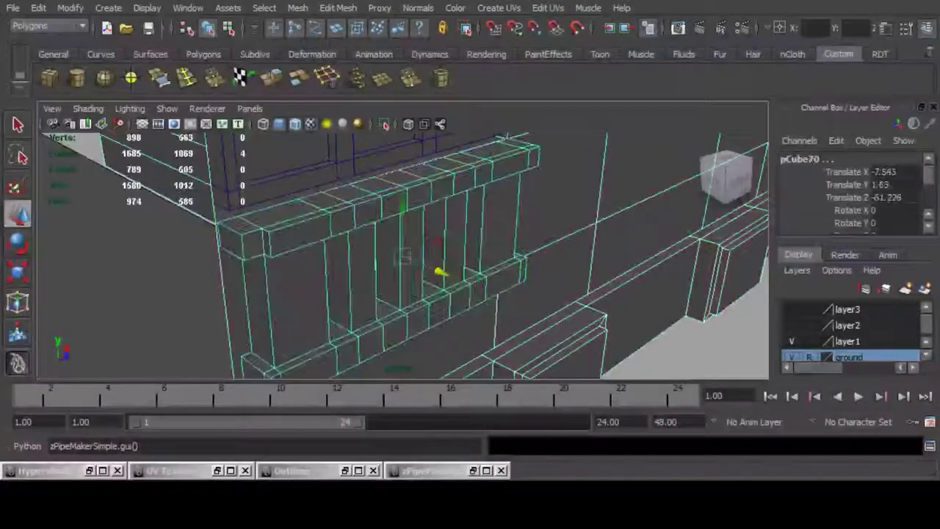
pyautogui.click(297, 8)
pyautogui.moveTo(336, 74)
pyautogui.click(500, 86)
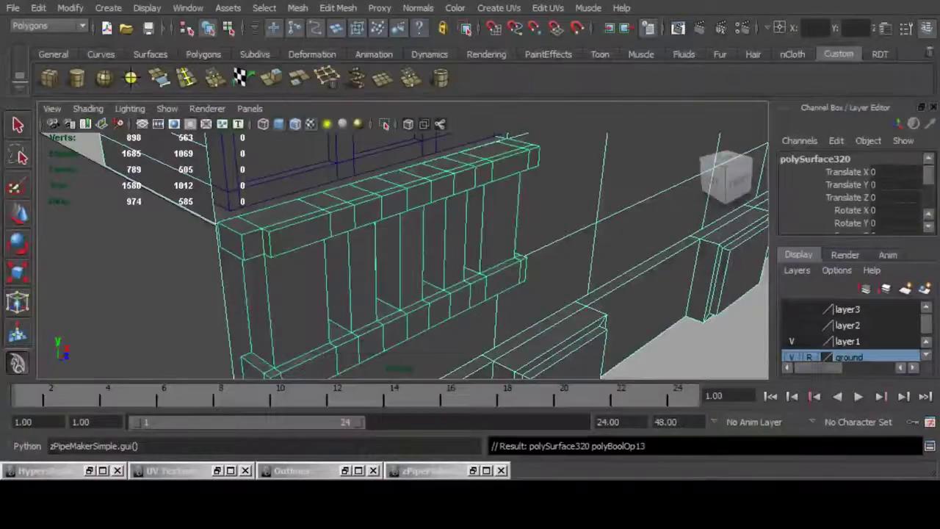
pyautogui.hotkey('ctrl', 'z')
# Isolate the railing at the building's base in the view and frame it.
pyautogui.scroll(-5, 500, 257)
pyautogui.keyDown('alt'); pyautogui.moveTo(499, 249); pyautogui.dragTo(407, 268); pyautogui.keyUp('alt')
pyautogui.click(404, 257)
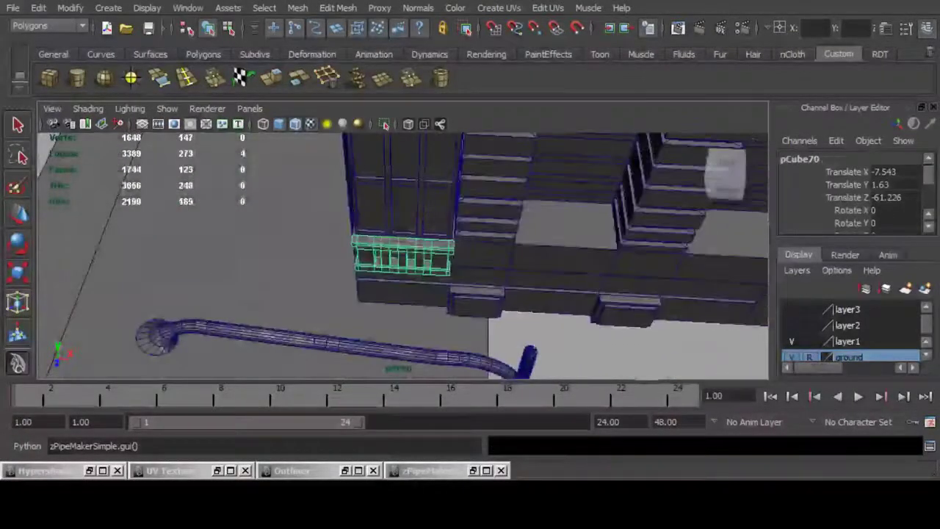
pyautogui.press('w')
pyautogui.scroll(4, 404, 256)
pyautogui.keyDown('alt'); pyautogui.moveTo(404, 256); pyautogui.dragTo(210, 227, button='middle'); pyautogui.keyUp('alt')
pyautogui.keyDown('alt'); pyautogui.moveTo(210, 226); pyautogui.dragTo(220, 223); pyautogui.keyUp('alt')
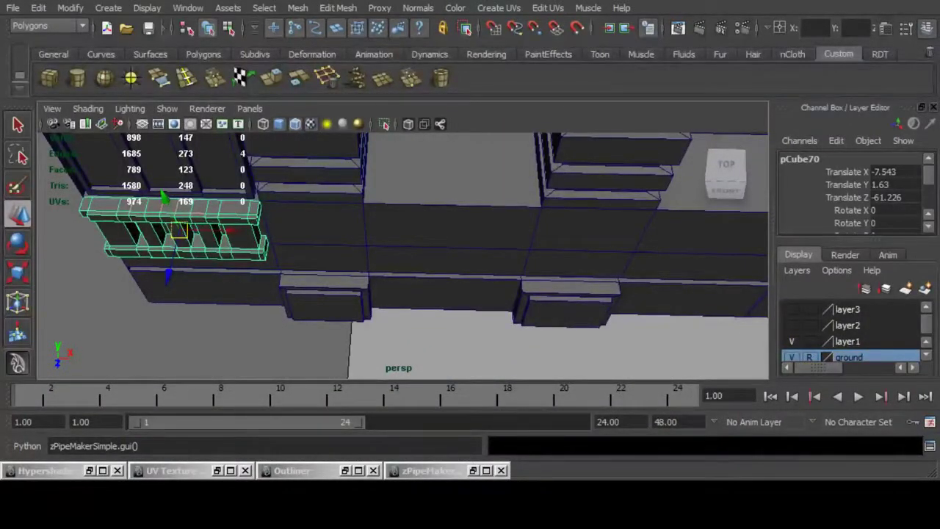
pyautogui.hotkey('shift', 'i')
pyautogui.press('f')
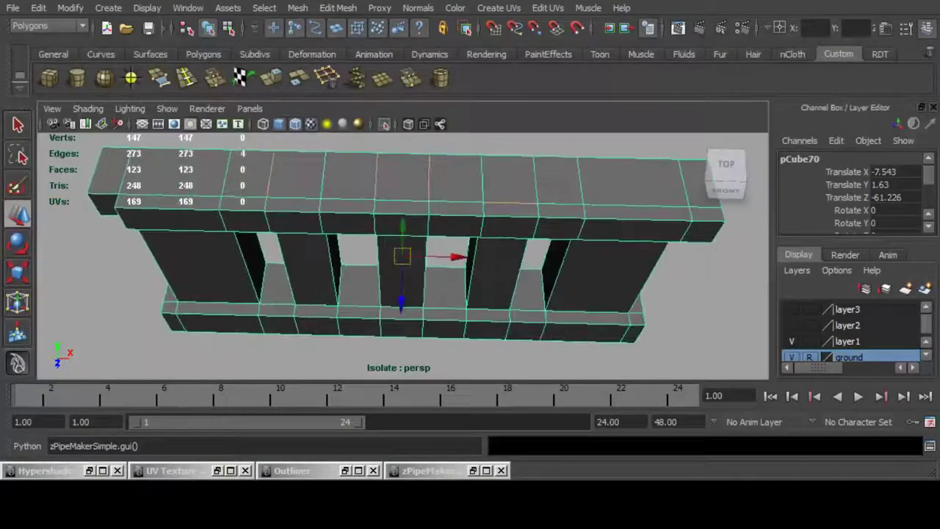
pyautogui.moveTo(457, 257); pyautogui.dragTo(593, 261)
pyautogui.hotkey('ctrl', 'z')
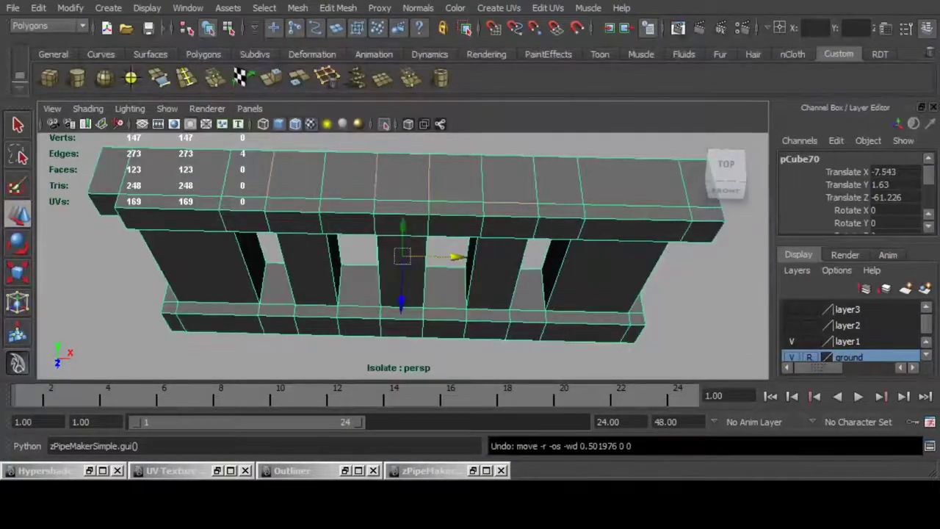
# Delete the small recessed front face in the notch at the end of the railing's top rail.
pyautogui.click(323, 176)
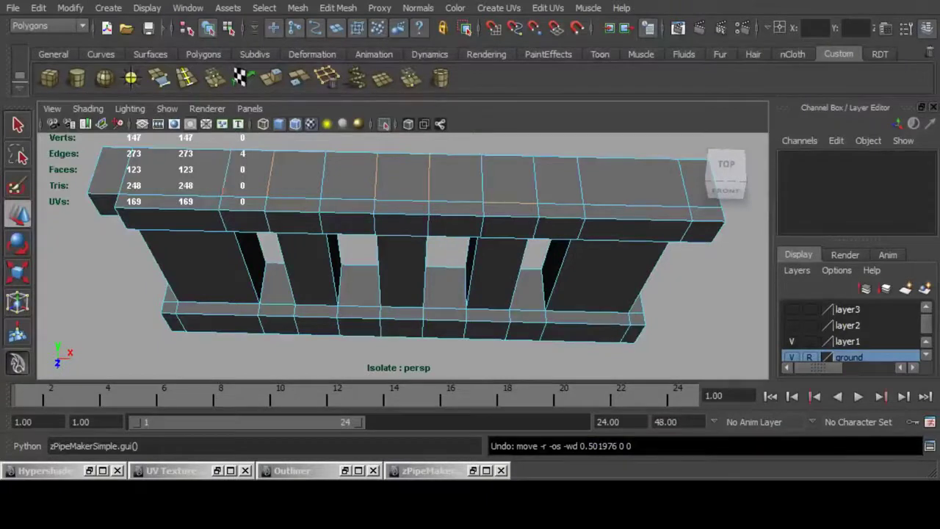
pyautogui.doubleClick(169, 197)
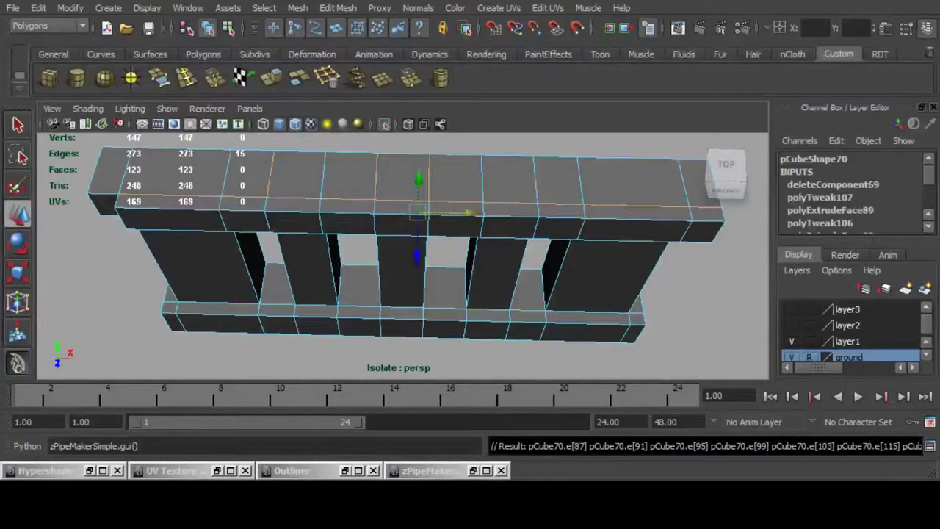
pyautogui.scroll(-5, 406, 242)
pyautogui.keyDown('alt'); pyautogui.moveTo(419, 250); pyautogui.dragTo(477, 209); pyautogui.keyUp('alt')
pyautogui.scroll(5, 404, 250)
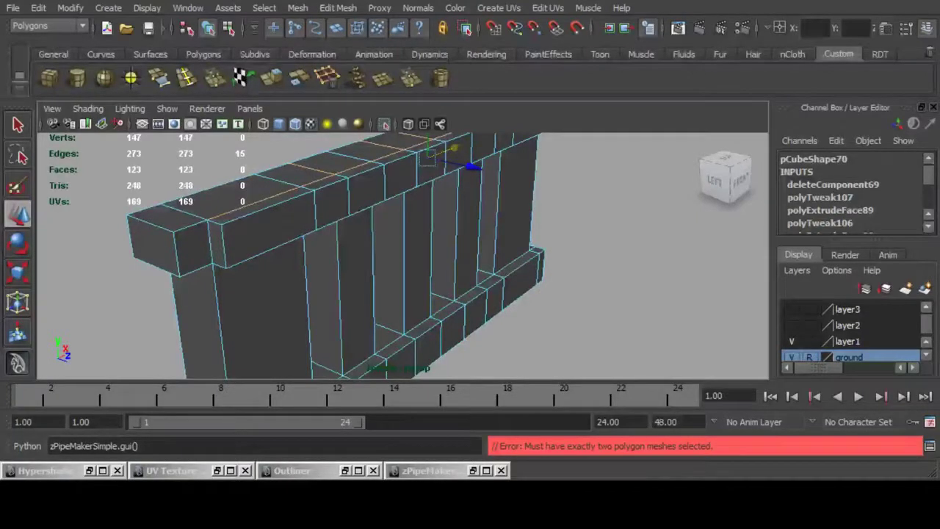
pyautogui.keyDown('alt'); pyautogui.moveTo(360, 221); pyautogui.dragTo(287, 214); pyautogui.keyUp('alt')
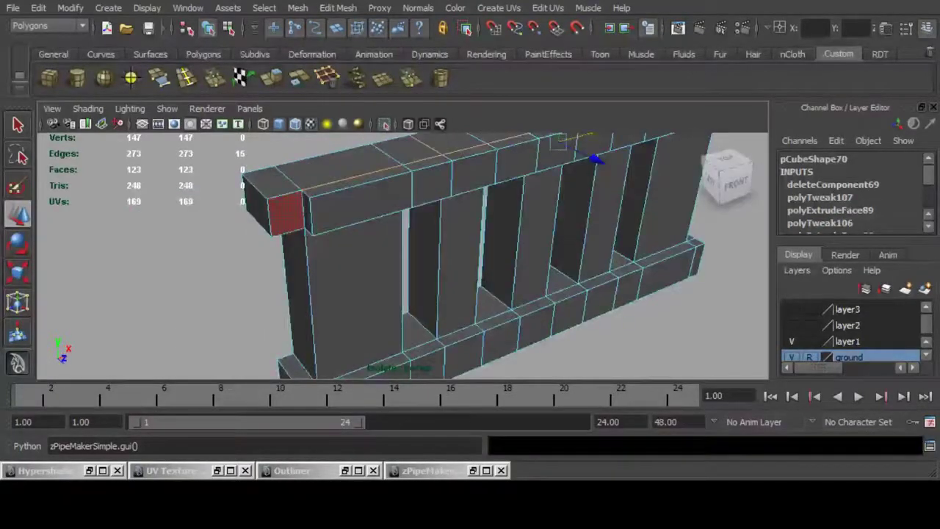
pyautogui.press('Delete')
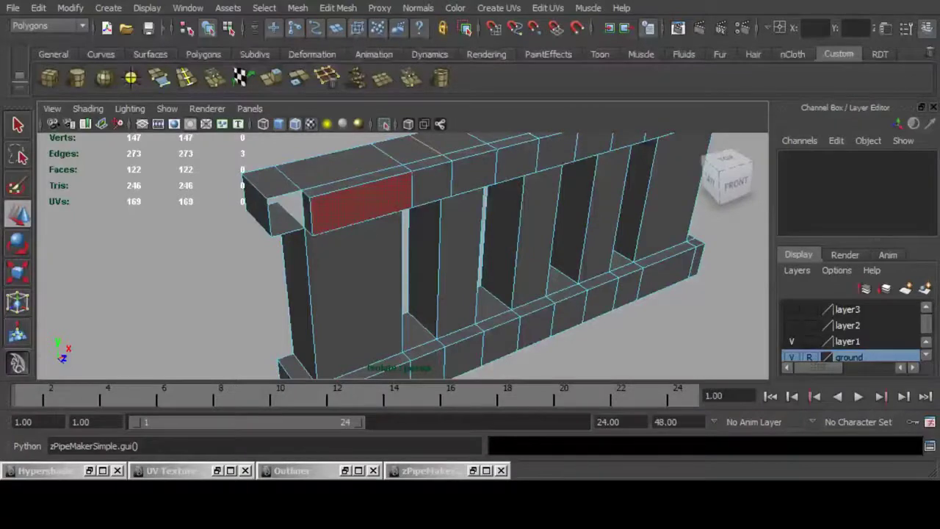
# Extrude the notch's side face out to the end of the top rail and delete the extruded cap face.
pyautogui.keyDown('alt'); pyautogui.moveTo(320, 213); pyautogui.dragTo(349, 255); pyautogui.keyUp('alt')
pyautogui.click(369, 248)
pyautogui.press('g')
pyautogui.press('w')
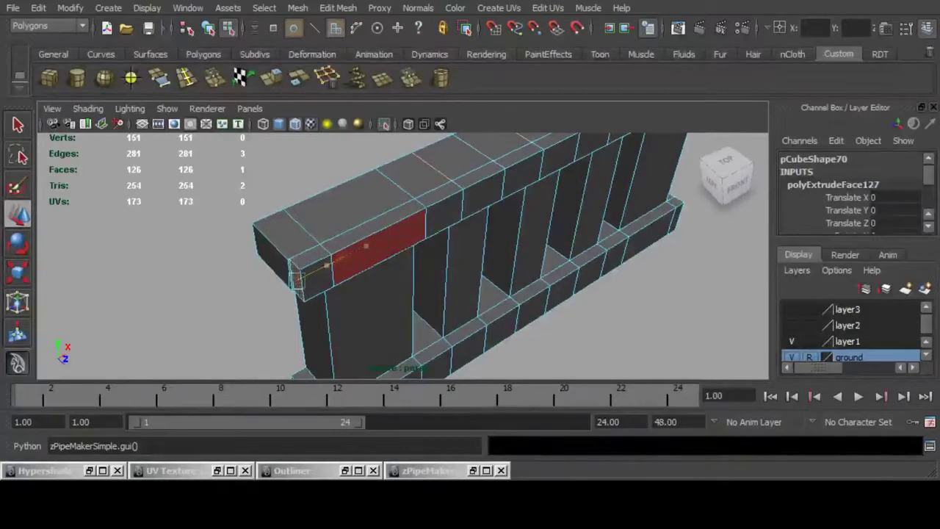
pyautogui.press('f')
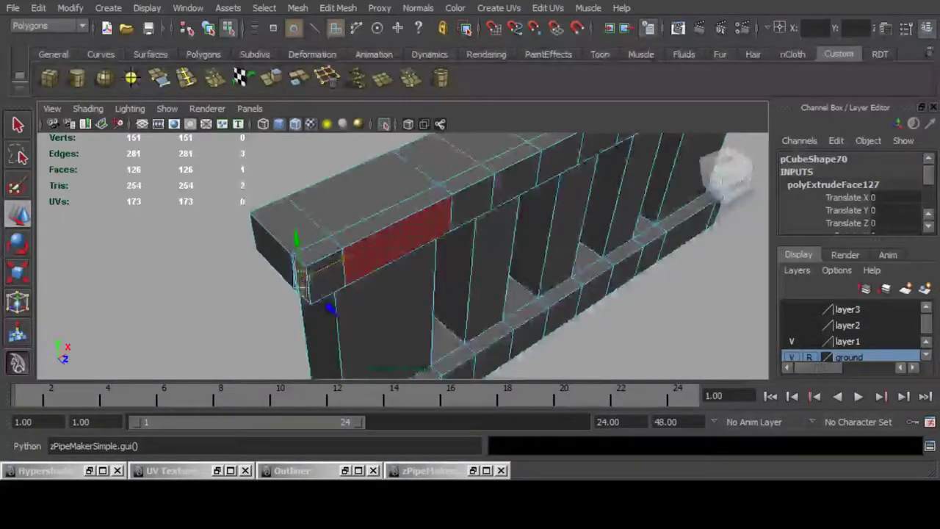
pyautogui.press('f')
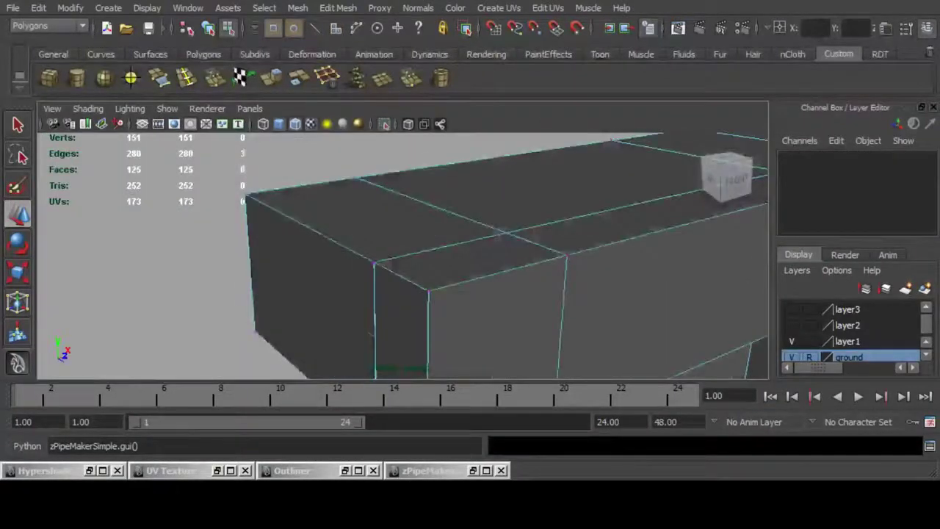
# Merge the overlapping upper and lower vertex pairs where the extruded piece meets the end of the top rail.
pyautogui.moveTo(360, 248); pyautogui.dragTo(389, 278)
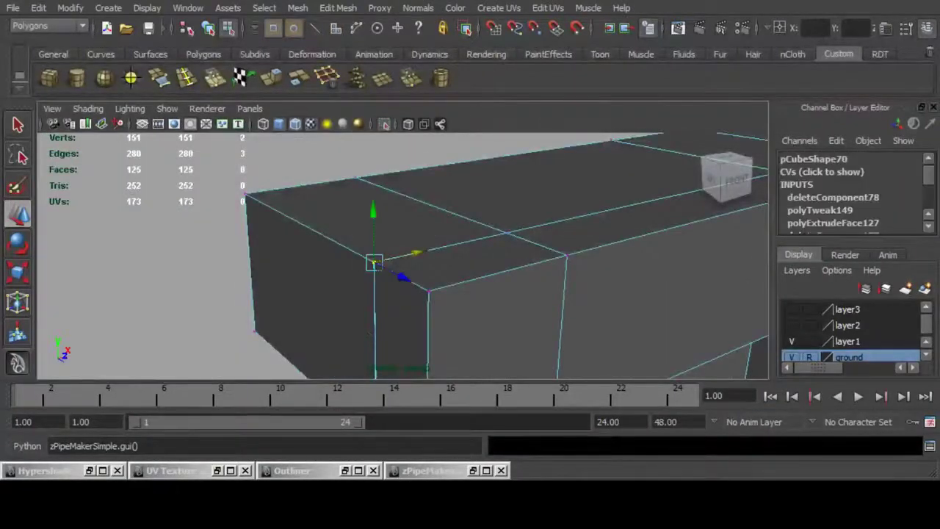
pyautogui.press('g')
pyautogui.keyDown('alt'); pyautogui.moveTo(375, 346); pyautogui.dragTo(332, 209, button='middle'); pyautogui.keyUp('alt')
pyautogui.moveTo(295, 240); pyautogui.dragTo(308, 273)
pyautogui.press('g')
# Delete the lengthwise edge loop running along the top rail of the railing.
pyautogui.scroll(-5, 335, 274)
pyautogui.press('F10')
pyautogui.doubleClick(494, 191)
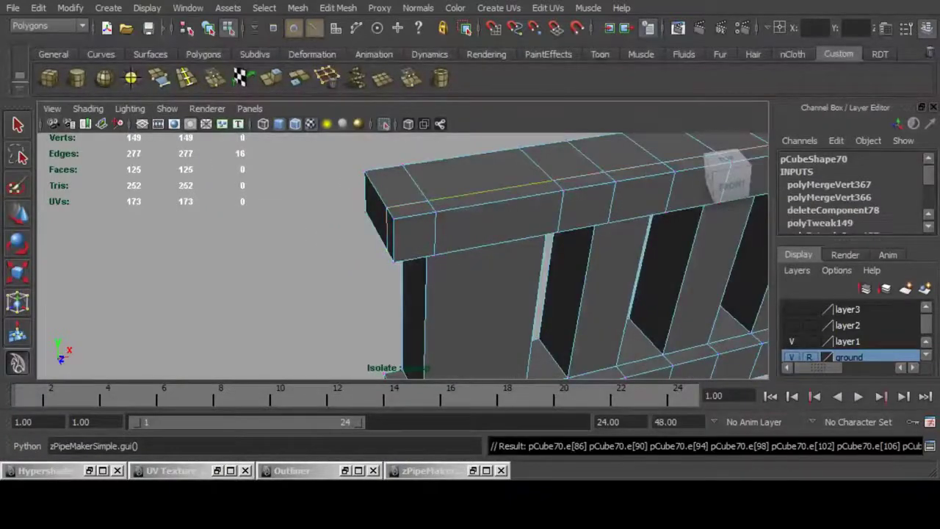
pyautogui.click(327, 77)
pyautogui.keyDown('alt'); pyautogui.moveTo(440, 243); pyautogui.dragTo(353, 213); pyautogui.keyUp('alt')
pyautogui.scroll(-5, 402, 256)
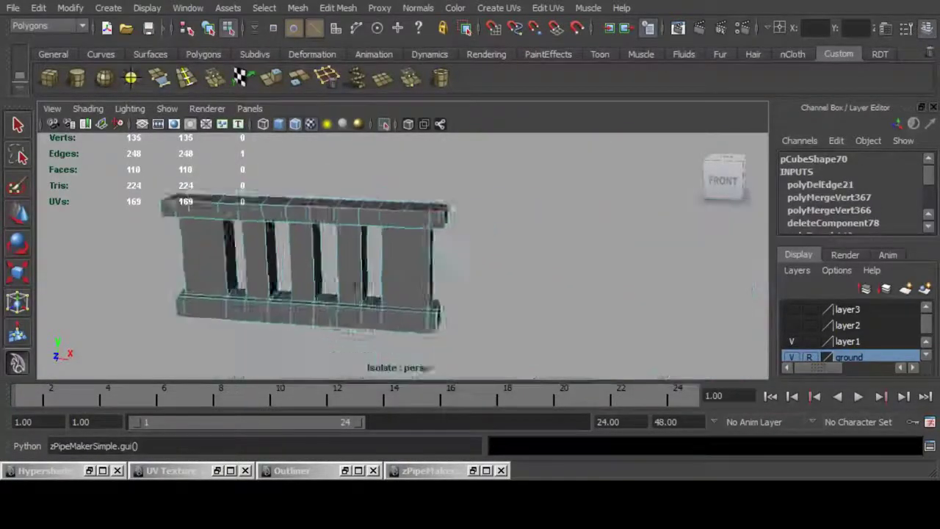
pyautogui.scroll(5, 403, 256)
pyautogui.keyDown('alt'); pyautogui.moveTo(441, 242); pyautogui.dragTo(400, 305); pyautogui.keyUp('alt')
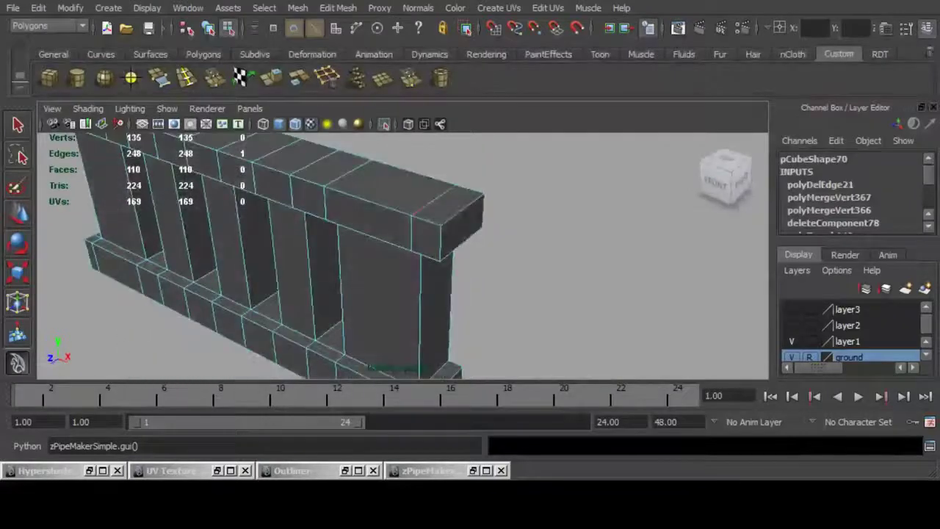
# Delete the crosswise edges dividing the right half of the top rail's upper face.
pyautogui.keyDown('shift'); pyautogui.click(435, 200); pyautogui.keyUp('shift')
pyautogui.keyDown('shift'); pyautogui.doubleClick(435, 200); pyautogui.keyUp('shift')
pyautogui.scroll(-5, 403, 256)
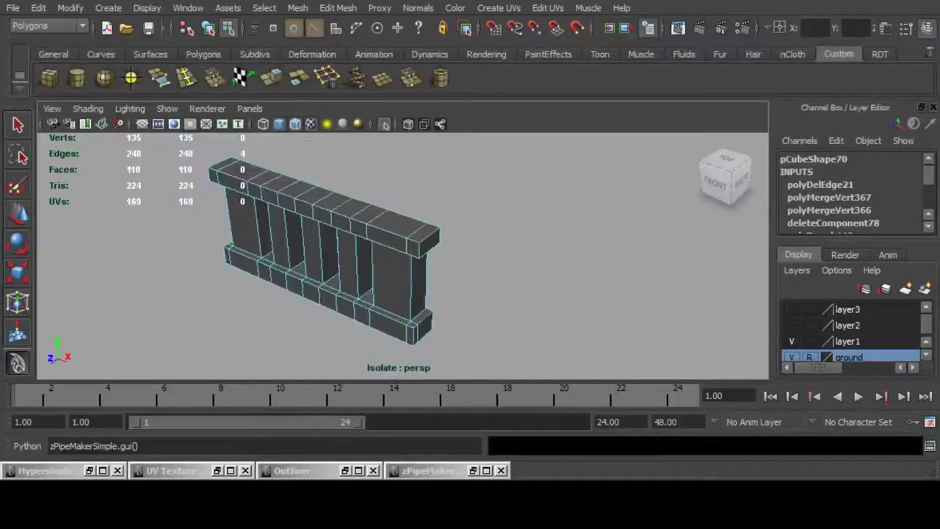
pyautogui.keyDown('alt'); pyautogui.moveTo(331, 249); pyautogui.dragTo(404, 253); pyautogui.keyUp('alt')
pyautogui.keyDown('alt'); pyautogui.moveTo(294, 265); pyautogui.dragTo(331, 253, button='middle'); pyautogui.keyUp('alt')
pyautogui.scroll(5, 403, 256)
pyautogui.click(327, 77)
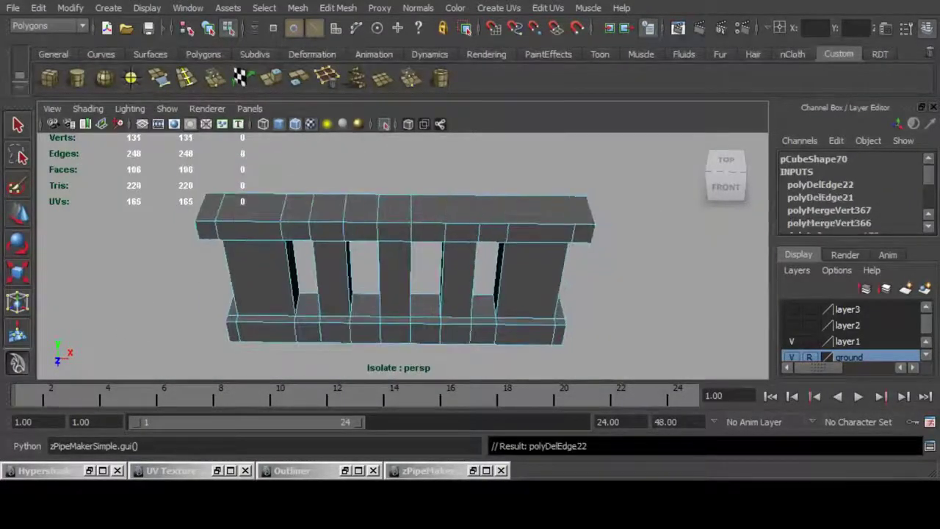
# Delete the remaining crosswise edges on the left half of the top rail's upper face.
pyautogui.keyDown('alt'); pyautogui.moveTo(397, 243); pyautogui.dragTo(437, 257, button='middle'); pyautogui.keyUp('alt')
pyautogui.doubleClick(452, 226)
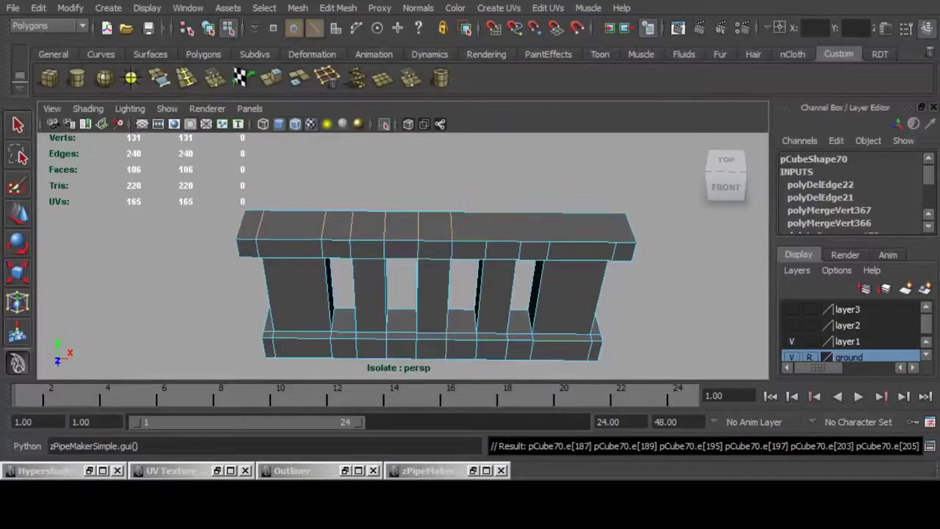
pyautogui.keyDown('alt'); pyautogui.moveTo(471, 220); pyautogui.dragTo(506, 229); pyautogui.keyUp('alt')
pyautogui.scroll(3, 403, 255)
pyautogui.keyDown('alt'); pyautogui.moveTo(367, 250); pyautogui.dragTo(588, 254); pyautogui.keyUp('alt')
pyautogui.click(327, 77)
# Delete the vertical edges dividing the front face of the top rail, keeping the edges at its outer corners.
pyautogui.keyDown('alt'); pyautogui.moveTo(515, 257); pyautogui.dragTo(308, 227); pyautogui.keyUp('alt')
pyautogui.keyDown('alt'); pyautogui.moveTo(522, 281); pyautogui.dragTo(507, 275); pyautogui.keyUp('alt')
pyautogui.keyDown('alt'); pyautogui.moveTo(507, 275); pyautogui.dragTo(479, 259, button='middle'); pyautogui.keyUp('alt')
pyautogui.keyDown('alt'); pyautogui.moveTo(479, 259); pyautogui.dragTo(472, 258); pyautogui.keyUp('alt')
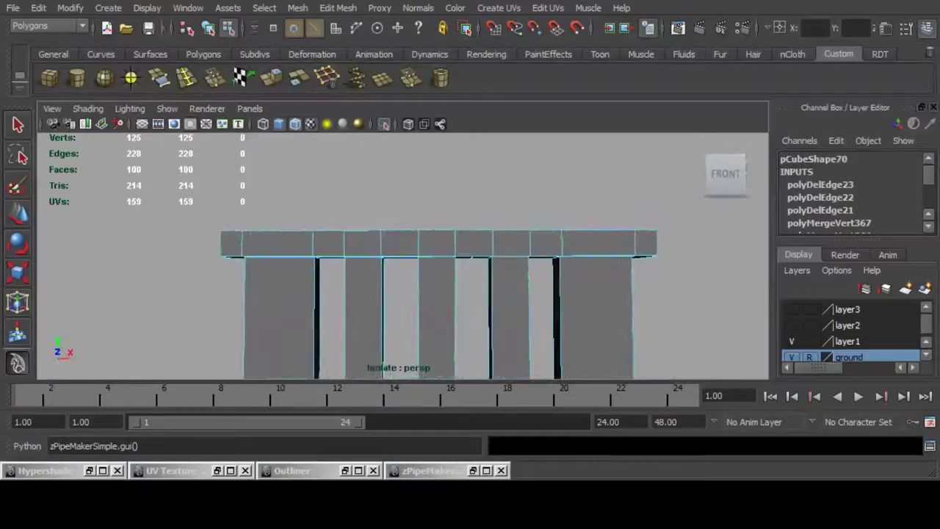
pyautogui.doubleClick(455, 243)
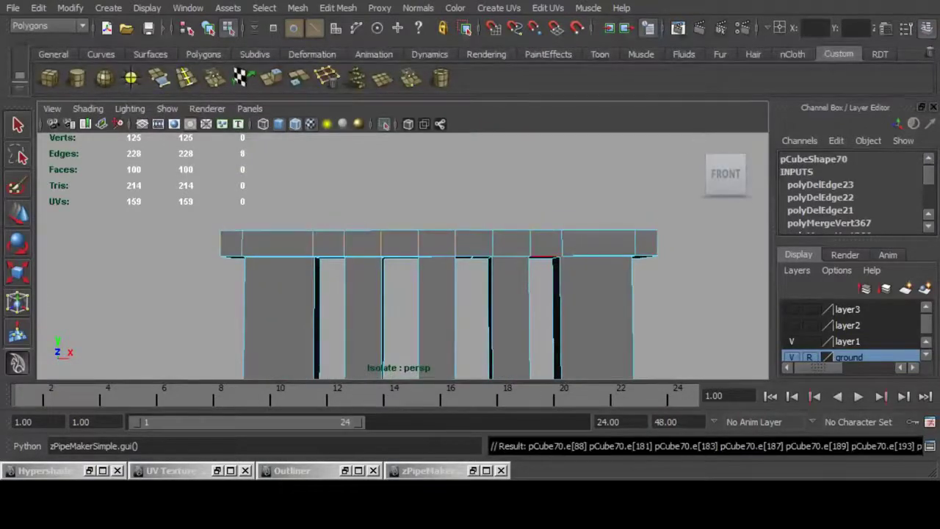
pyautogui.keyDown('ctrl'); pyautogui.moveTo(187, 216); pyautogui.dragTo(230, 275); pyautogui.keyUp('ctrl')
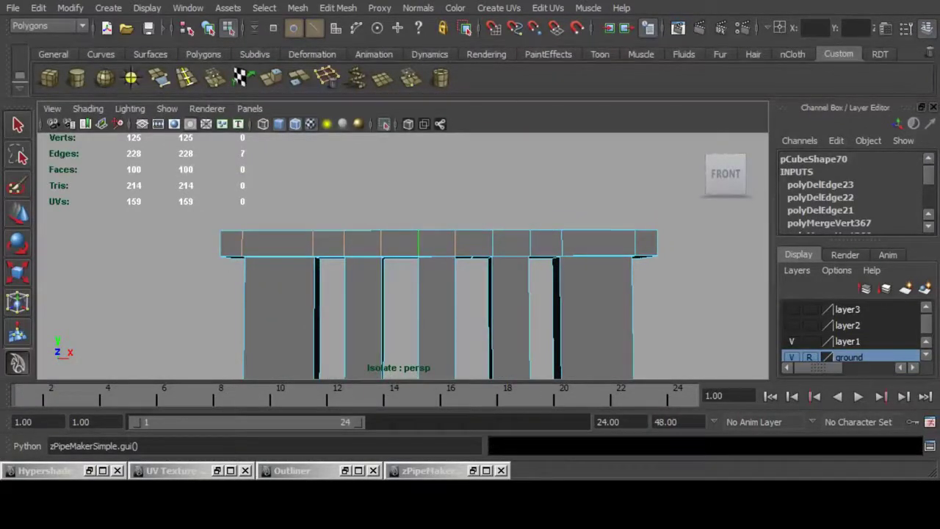
pyautogui.press('Delete')
pyautogui.keyDown('alt'); pyautogui.moveTo(562, 243); pyautogui.dragTo(367, 266, button='middle'); pyautogui.keyUp('alt')
pyautogui.doubleClick(522, 247)
pyautogui.hotkey('ctrl', 'Delete')
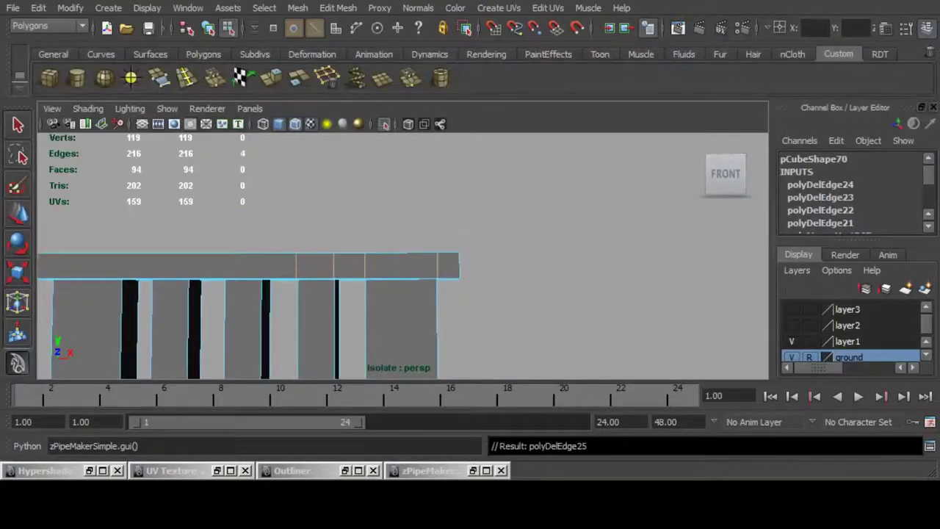
# Delete the short crosswise edges along the front strip of the top rail's underside and one lengthwise segment in a baluster gap.
pyautogui.keyDown('alt'); pyautogui.moveTo(441, 257); pyautogui.dragTo(713, 228, button='middle'); pyautogui.keyUp('alt')
pyautogui.keyDown('alt'); pyautogui.moveTo(587, 264); pyautogui.dragTo(691, 232); pyautogui.keyUp('alt')
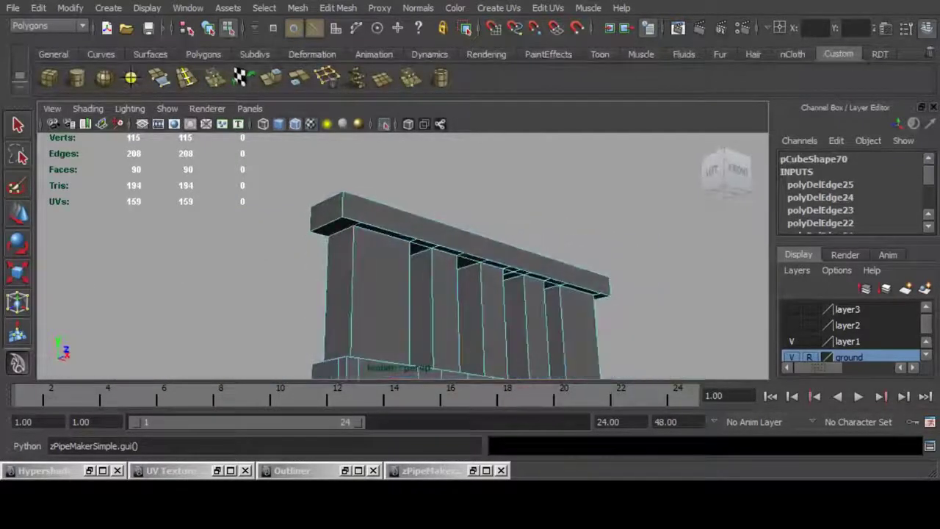
pyautogui.doubleClick(358, 224)
pyautogui.keyDown('alt'); pyautogui.moveTo(574, 294); pyautogui.dragTo(480, 232); pyautogui.keyUp('alt')
pyautogui.hotkey('ctrl', 'Delete')
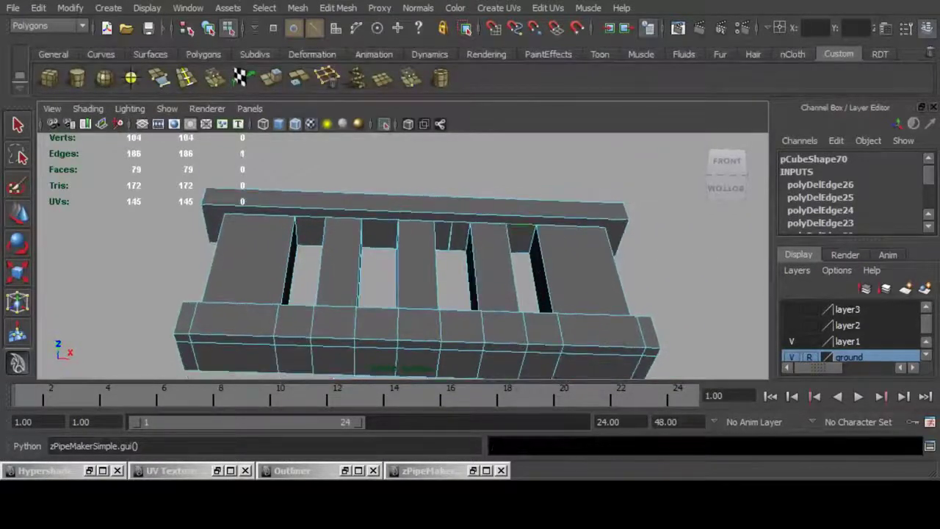
pyautogui.hotkey('ctrl', 'Delete')
# Merge the two overlapping vertices at the back of the split edge under the top rail, between two balusters.
pyautogui.scroll(4, 403, 255)
pyautogui.keyDown('alt'); pyautogui.moveTo(485, 220); pyautogui.dragTo(412, 250, button='middle'); pyautogui.keyUp('alt')
pyautogui.scroll(7, 404, 255)
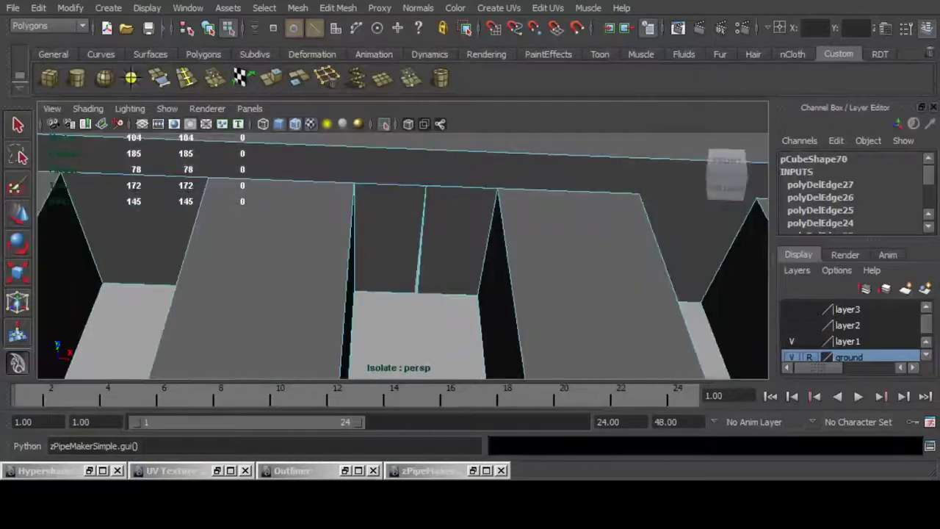
pyautogui.press('F9')
pyautogui.moveTo(402, 270); pyautogui.dragTo(434, 309)
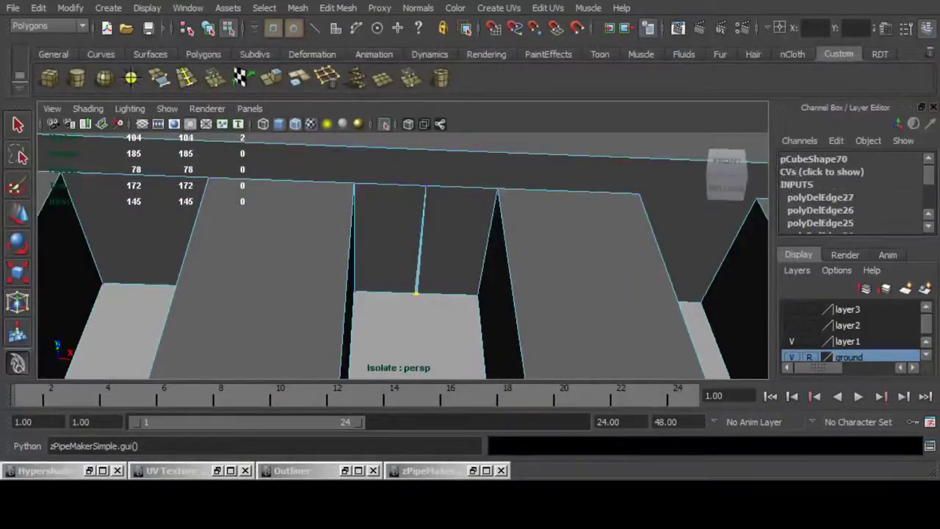
pyautogui.click(214, 77)
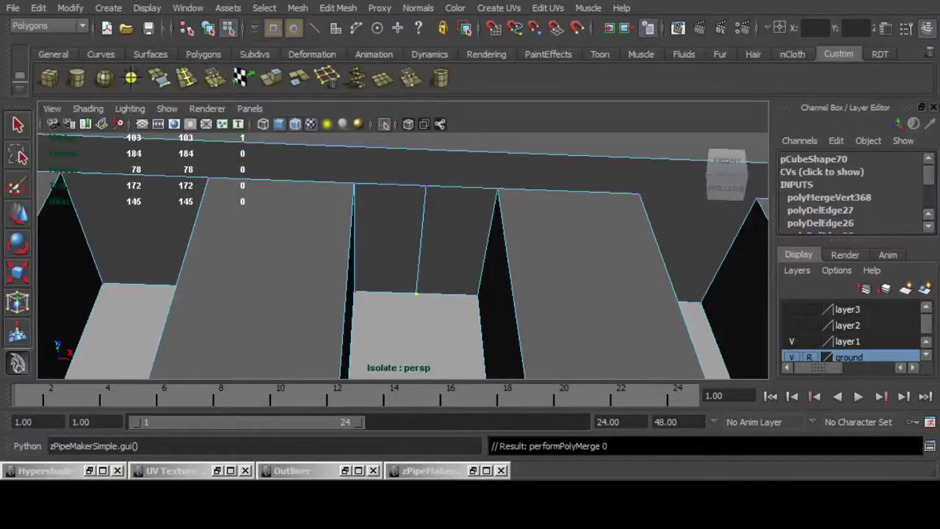
# Delete the dividing edge in that gap under the top rail and the remaining lengthwise segments between the balusters.
pyautogui.hotkey('ctrl', 'F10')
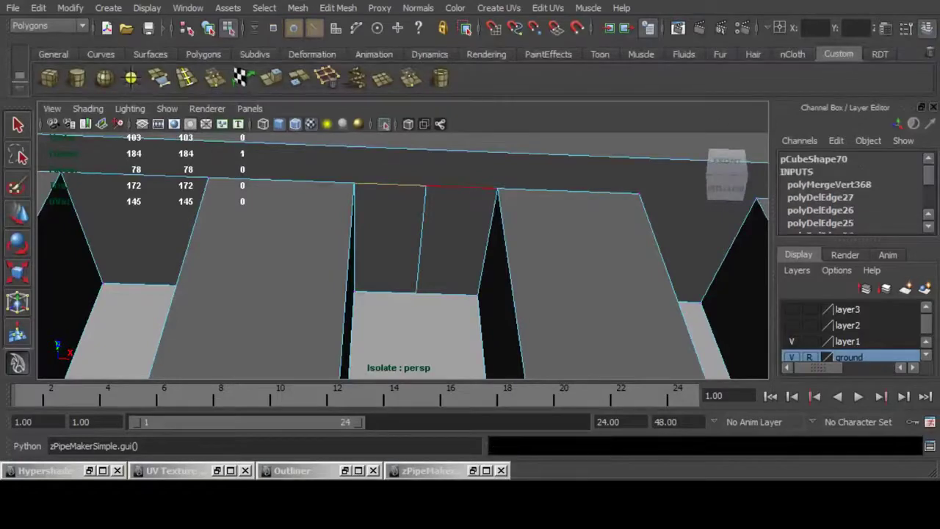
pyautogui.keyDown('shift'); pyautogui.click(421, 243); pyautogui.keyUp('shift')
pyautogui.click(327, 77)
pyautogui.keyDown('alt'); pyautogui.moveTo(440, 257); pyautogui.dragTo(331, 257, button='right'); pyautogui.keyUp('alt')
pyautogui.keyDown('alt'); pyautogui.moveTo(330, 257); pyautogui.dragTo(376, 236, button='middle'); pyautogui.keyUp('alt')
pyautogui.keyDown('alt'); pyautogui.moveTo(330, 257); pyautogui.dragTo(419, 257, button='right'); pyautogui.keyUp('alt')
pyautogui.click(408, 204)
pyautogui.keyDown('shift'); pyautogui.click(343, 204); pyautogui.keyUp('shift')
pyautogui.click(327, 77)
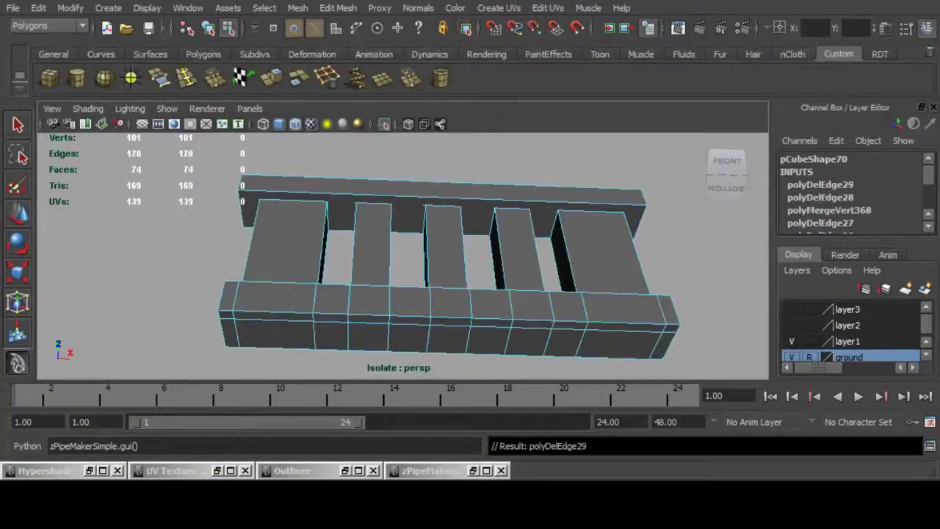
# Delete the ring of vertical edges around the sides of the bottom rail, keeping the edges at its outer corners.
pyautogui.keyDown('alt'); pyautogui.moveTo(422, 250); pyautogui.dragTo(422, 283); pyautogui.keyUp('alt')
pyautogui.keyDown('alt'); pyautogui.moveTo(422, 213); pyautogui.dragTo(422, 293); pyautogui.keyUp('alt')
pyautogui.keyDown('alt'); pyautogui.moveTo(422, 294); pyautogui.dragTo(422, 209, button='middle'); pyautogui.keyUp('alt')
pyautogui.keyDown('alt'); pyautogui.moveTo(367, 250); pyautogui.dragTo(416, 254, button='right'); pyautogui.keyUp('alt')
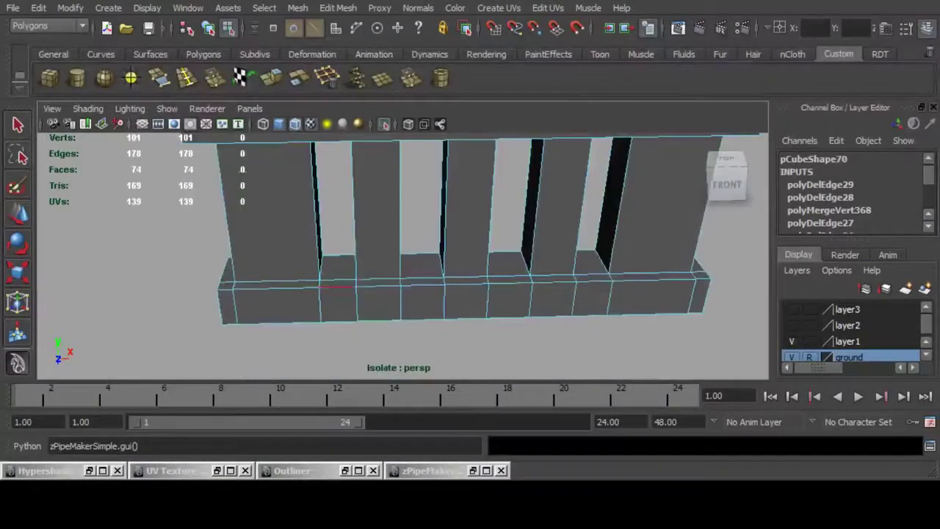
pyautogui.click(235, 305)
pyautogui.keyDown('ctrl'); pyautogui.moveTo(236, 306); pyautogui.dragTo(294, 257, button='right'); pyautogui.keyUp('ctrl')
pyautogui.keyDown('alt'); pyautogui.moveTo(441, 257); pyautogui.dragTo(360, 257, button='right'); pyautogui.keyUp('alt')
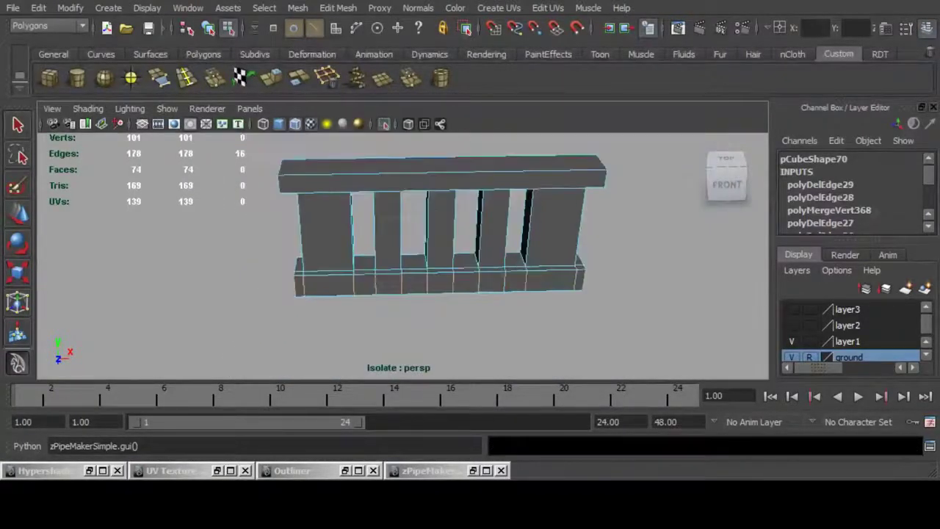
pyautogui.keyDown('alt'); pyautogui.moveTo(441, 257); pyautogui.dragTo(283, 257, button='middle'); pyautogui.keyUp('alt')
pyautogui.keyDown('alt'); pyautogui.moveTo(382, 264); pyautogui.dragTo(315, 268); pyautogui.keyUp('alt')
pyautogui.keyDown('alt'); pyautogui.moveTo(455, 257); pyautogui.dragTo(446, 287); pyautogui.keyUp('alt')
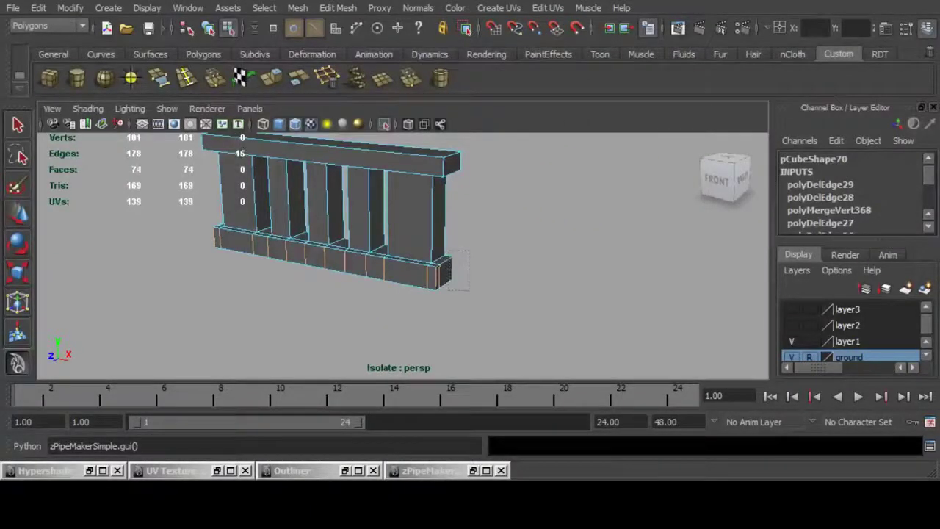
pyautogui.keyDown('alt'); pyautogui.moveTo(338, 271); pyautogui.dragTo(433, 269); pyautogui.keyUp('alt')
pyautogui.keyDown('alt'); pyautogui.moveTo(433, 269); pyautogui.dragTo(548, 227, button='middle'); pyautogui.keyUp('alt')
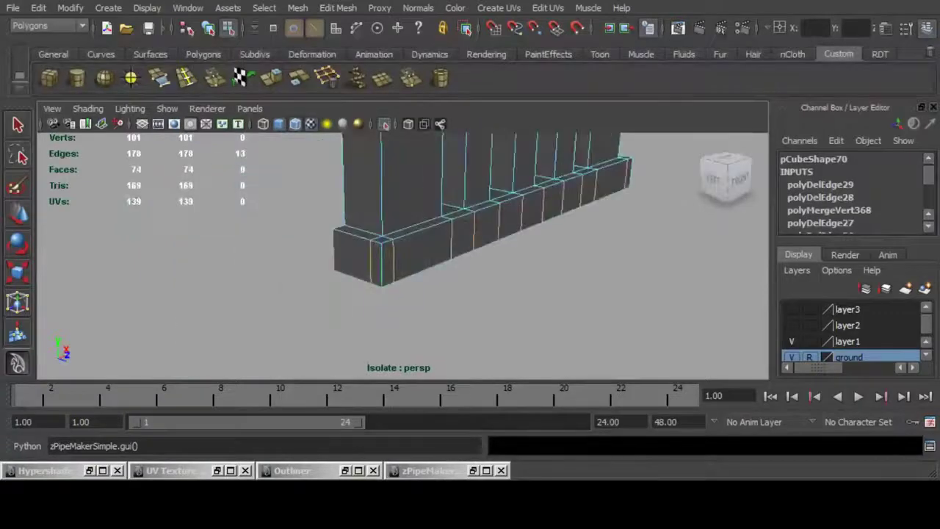
pyautogui.press('Delete')
# Delete the short crosswise edges along the bottom rail's upper face in front of the balusters.
pyautogui.keyDown('alt'); pyautogui.moveTo(471, 250); pyautogui.dragTo(360, 286); pyautogui.keyUp('alt')
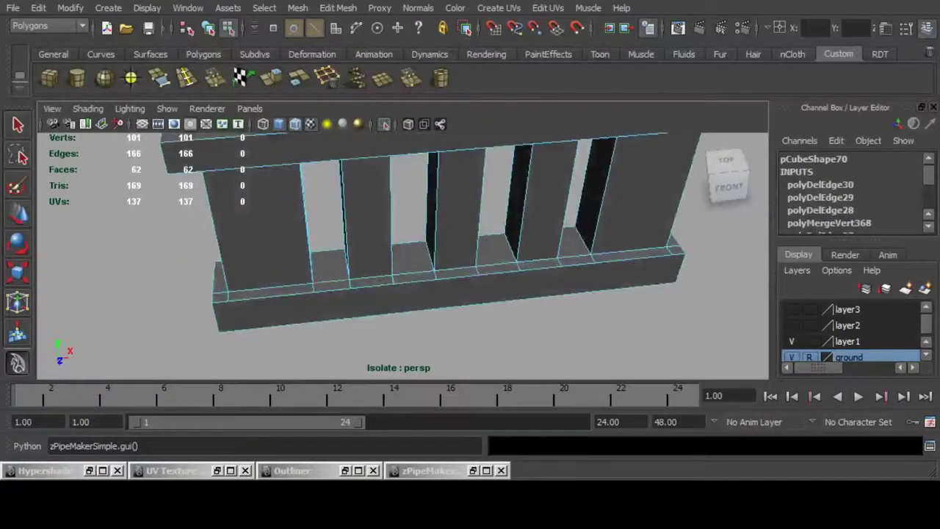
pyautogui.doubleClick(456, 276)
pyautogui.keyDown('alt'); pyautogui.moveTo(456, 276); pyautogui.dragTo(374, 253); pyautogui.keyUp('alt')
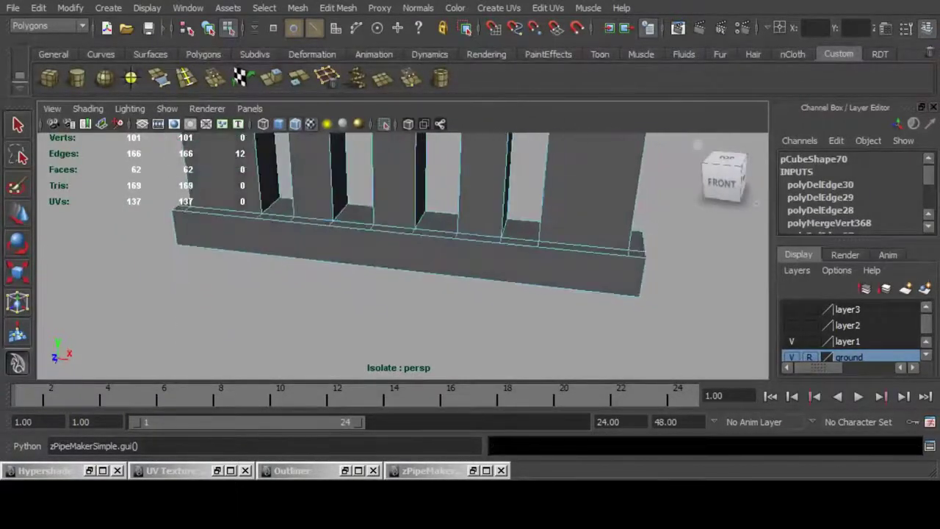
pyautogui.keyDown('ctrl'); pyautogui.click(312, 219); pyautogui.keyUp('ctrl')
pyautogui.keyDown('alt'); pyautogui.moveTo(313, 220); pyautogui.dragTo(434, 220); pyautogui.keyUp('alt')
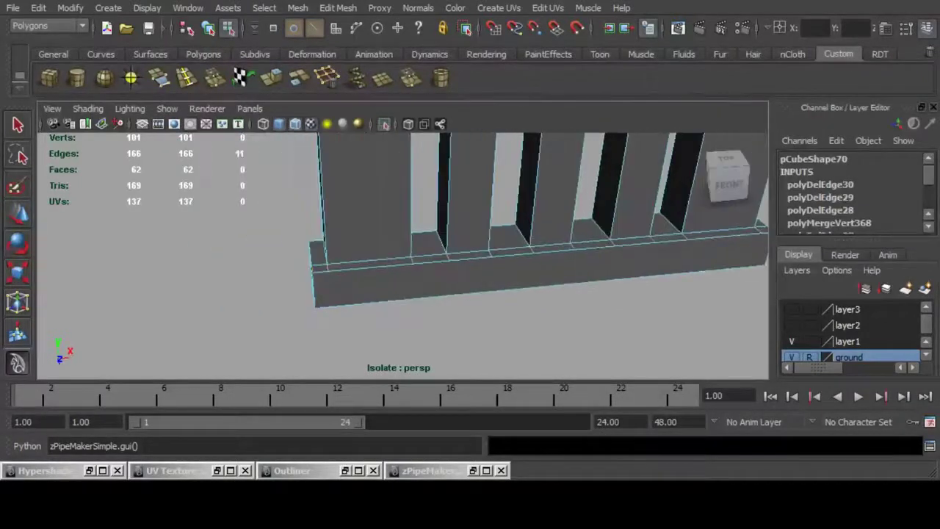
pyautogui.press('Delete')
pyautogui.keyDown('ctrl'); pyautogui.moveTo(292, 263); pyautogui.dragTo(449, 298); pyautogui.keyUp('ctrl')
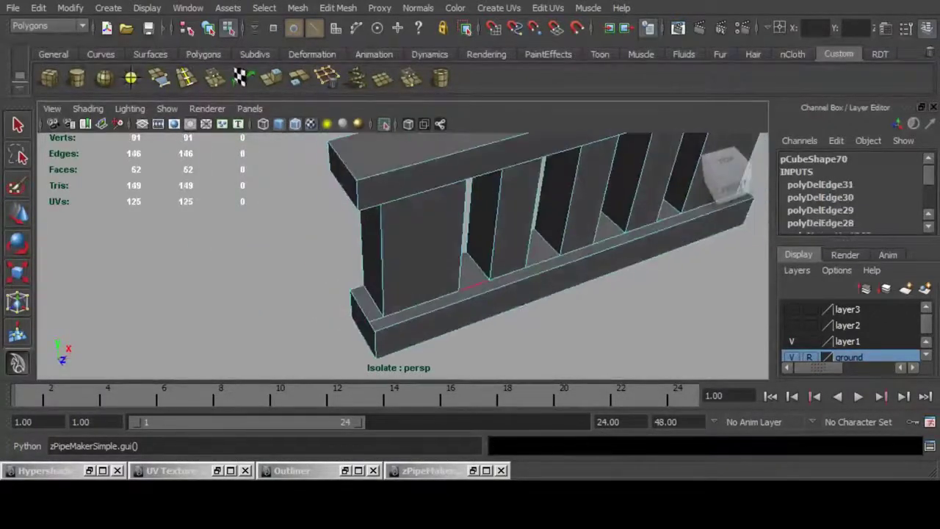
# Delete the lengthwise edge segments between the balusters and at both ends of the bottom rail's upper face.
pyautogui.click(474, 285)
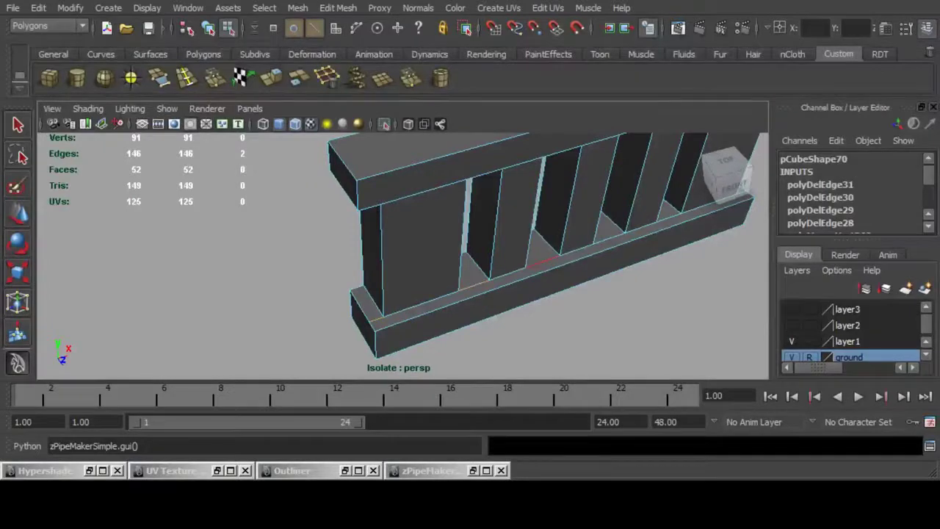
pyautogui.keyDown('shift'); pyautogui.click(544, 261); pyautogui.keyUp('shift')
pyautogui.keyDown('shift'); pyautogui.click(608, 238); pyautogui.keyUp('shift')
pyautogui.keyDown('shift'); pyautogui.click(670, 217); pyautogui.keyUp('shift')
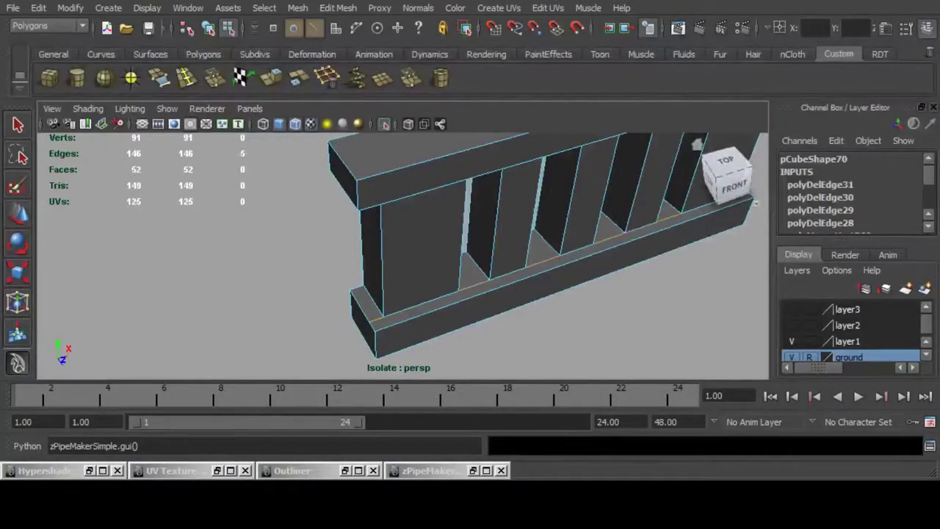
pyautogui.press('Delete')
pyautogui.scroll(-3, 680, 215)
pyautogui.keyDown('alt'); pyautogui.moveTo(679, 214); pyautogui.dragTo(533, 209); pyautogui.keyUp('alt')
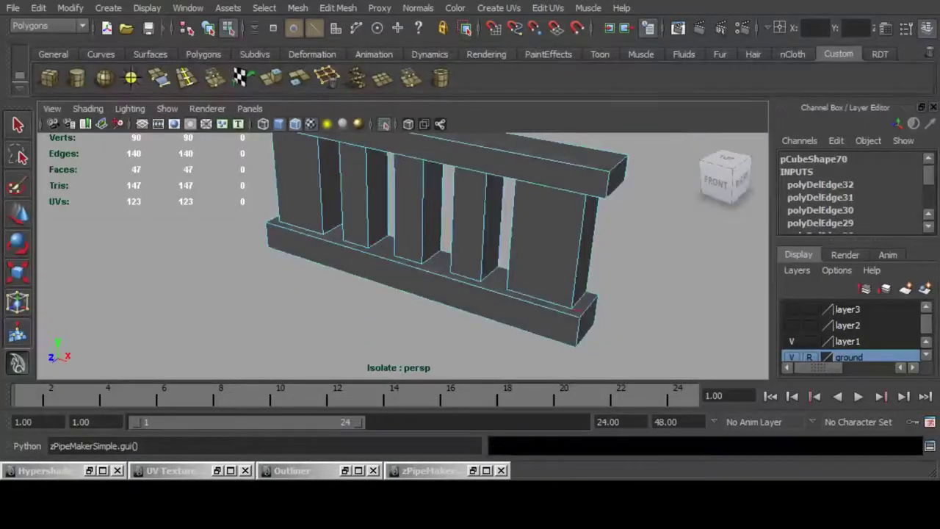
pyautogui.click(579, 310)
pyautogui.press('Delete')
# Delete the lengthwise edge loop running along the underside of the bottom rail.
pyautogui.keyDown('alt'); pyautogui.moveTo(579, 305); pyautogui.dragTo(640, 242); pyautogui.keyUp('alt')
pyautogui.keyDown('alt'); pyautogui.moveTo(581, 198); pyautogui.dragTo(570, 303, button='middle'); pyautogui.keyUp('alt')
pyautogui.keyDown('alt'); pyautogui.moveTo(529, 294); pyautogui.dragTo(544, 257); pyautogui.keyUp('alt')
pyautogui.scroll(3, 486, 252)
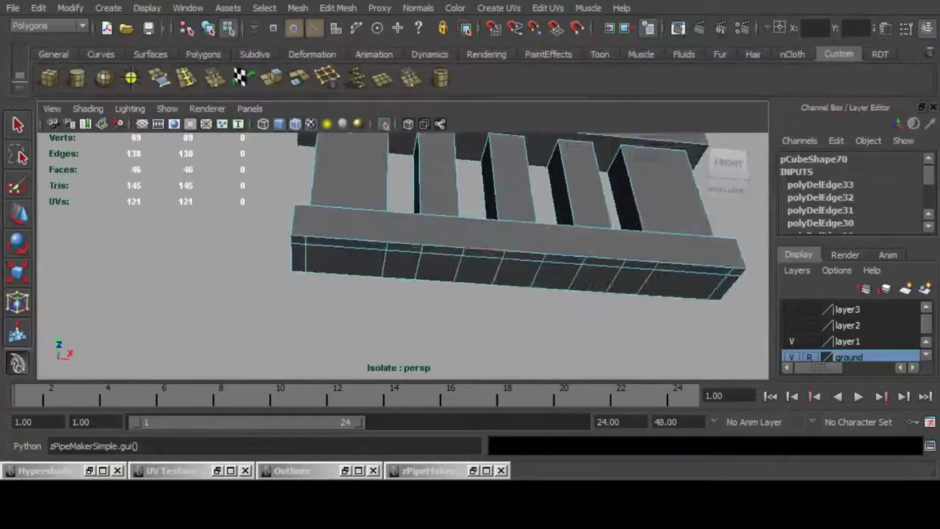
pyautogui.keyDown('alt'); pyautogui.moveTo(447, 248); pyautogui.dragTo(448, 236, button='middle'); pyautogui.keyUp('alt')
pyautogui.doubleClick(348, 235)
pyautogui.press('Delete')
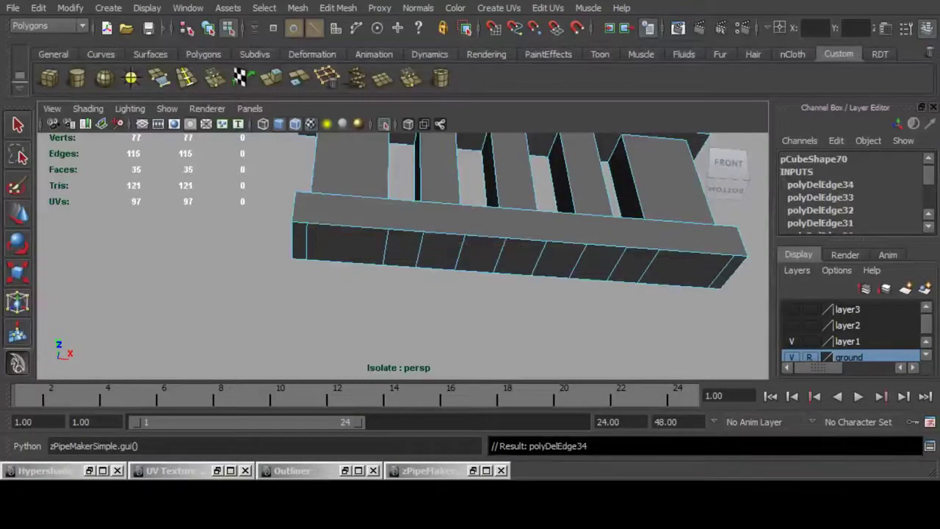
# Delete the crosswise edges dividing the underside of the bottom rail, keeping the edges at its ends.
pyautogui.click(307, 242)
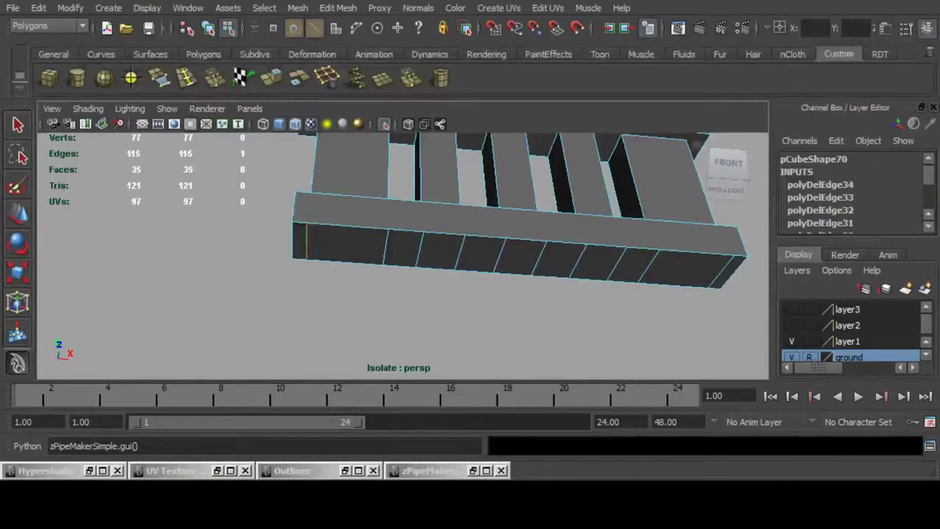
pyautogui.hotkey('alt', 'r')
pyautogui.press('Delete')
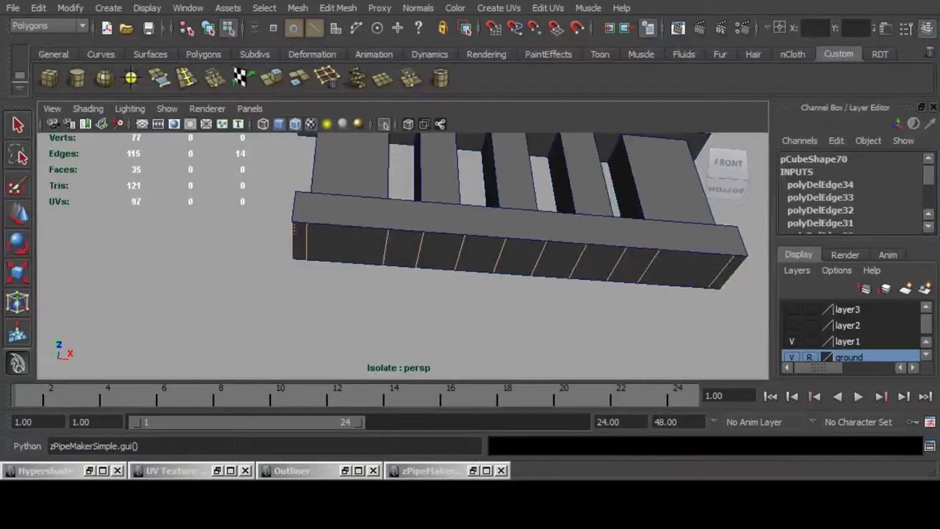
pyautogui.keyDown('alt'); pyautogui.moveTo(441, 243); pyautogui.dragTo(353, 301); pyautogui.keyUp('alt')
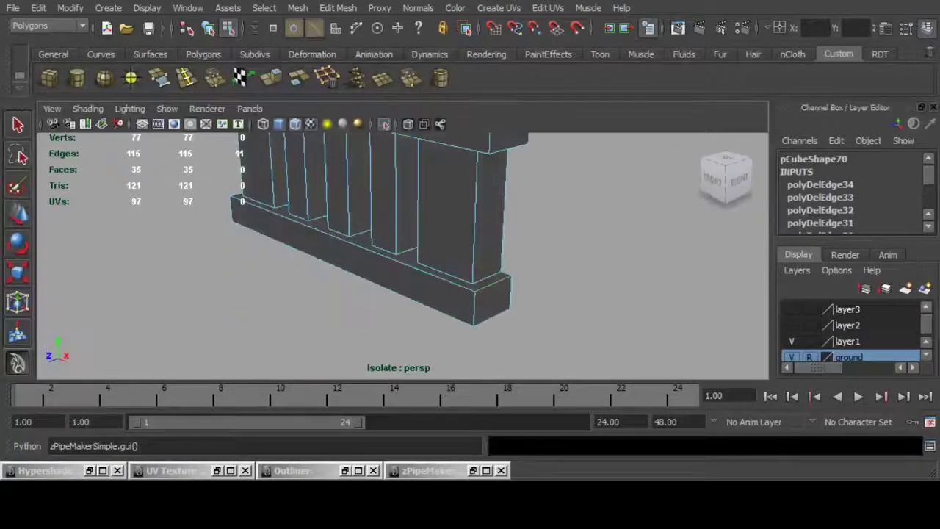
pyautogui.keyDown('ctrl'); pyautogui.click(492, 284); pyautogui.keyUp('ctrl')
pyautogui.hotkey('ctrl', 'Delete')
pyautogui.keyDown('alt'); pyautogui.moveTo(493, 283); pyautogui.dragTo(330, 283); pyautogui.keyUp('alt')
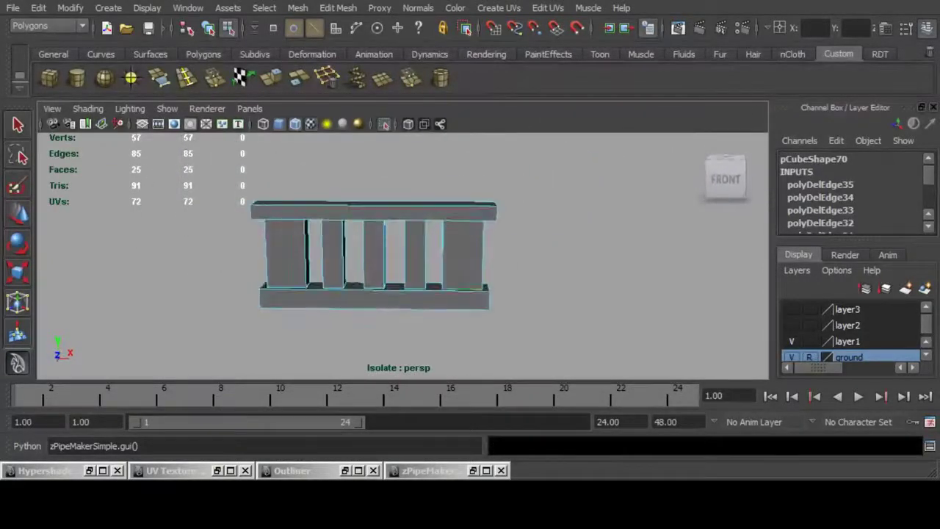
# Return to object mode, turn off isolation to show the whole scene, and shift the railing slightly to Translate Z -61.219.
pyautogui.press('F8')
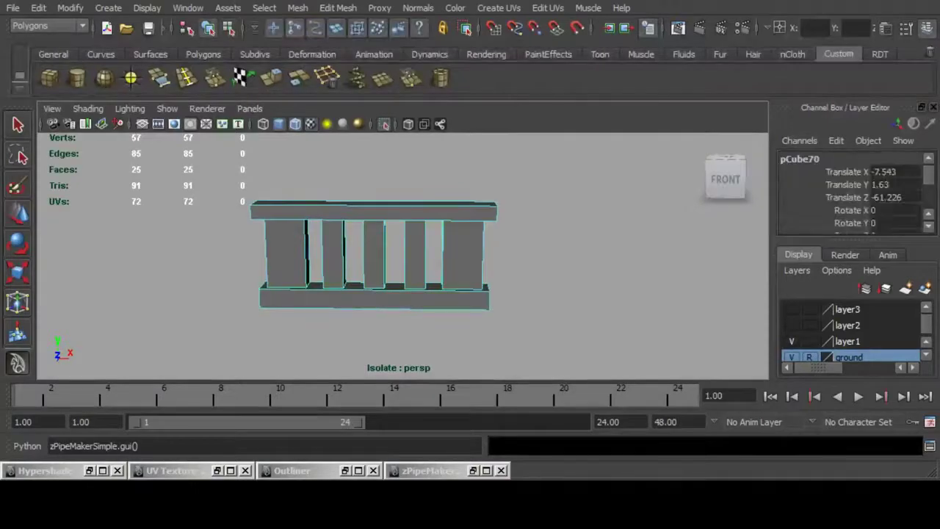
pyautogui.click(384, 125)
pyautogui.keyDown('alt'); pyautogui.moveTo(397, 235); pyautogui.dragTo(404, 302); pyautogui.keyUp('alt')
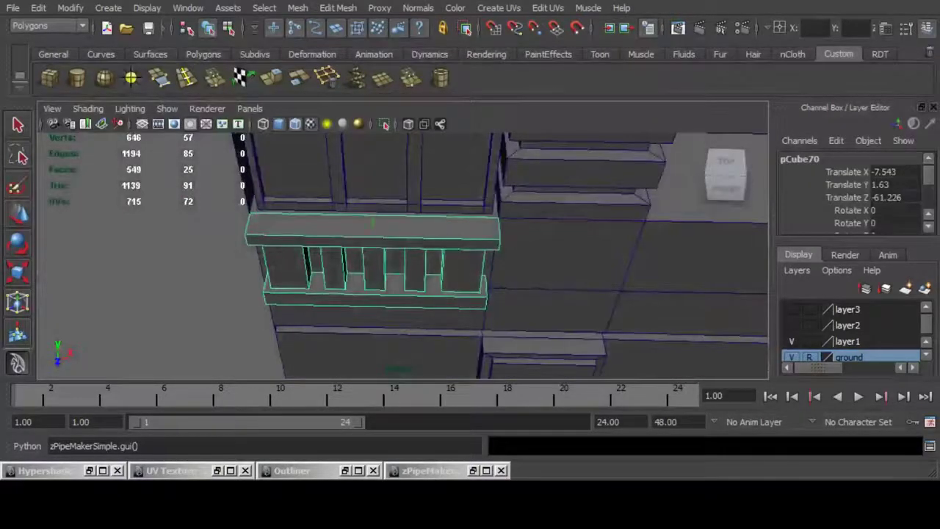
pyautogui.press('w')
pyautogui.keyDown('alt'); pyautogui.moveTo(382, 250); pyautogui.dragTo(504, 257); pyautogui.keyUp('alt')
pyautogui.moveTo(443, 287); pyautogui.dragTo(353, 283)
pyautogui.keyDown('alt'); pyautogui.moveTo(353, 283); pyautogui.dragTo(309, 283, button='right'); pyautogui.keyUp('alt')
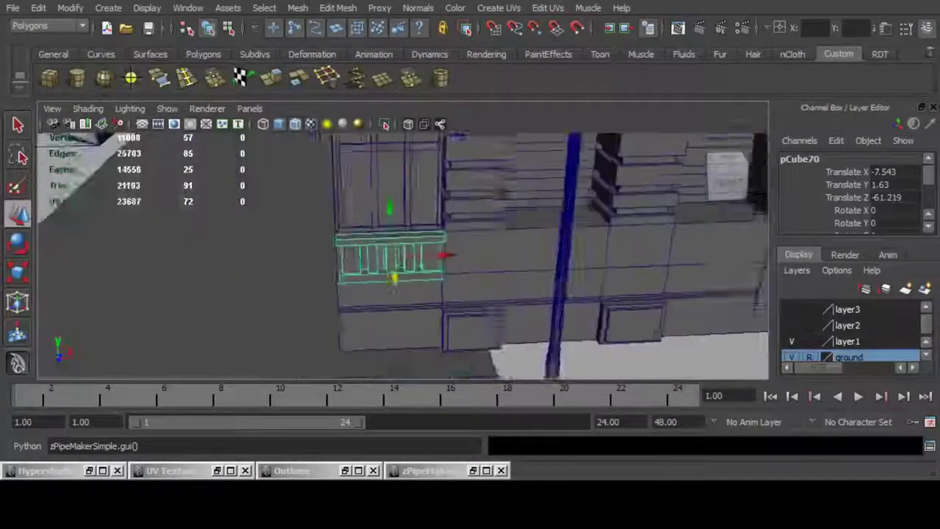
# Duplicate the railing twice along the building facade, placing the farthest copy at Translate X -0.835.
pyautogui.keyDown('alt'); pyautogui.moveTo(382, 265); pyautogui.dragTo(360, 238); pyautogui.keyUp('alt')
pyautogui.keyDown('alt'); pyautogui.moveTo(382, 249); pyautogui.dragTo(326, 254, button='middle'); pyautogui.keyUp('alt')
pyautogui.keyDown('alt'); pyautogui.moveTo(353, 250); pyautogui.dragTo(360, 280); pyautogui.keyUp('alt')
pyautogui.hotkey('ctrl', 'd')
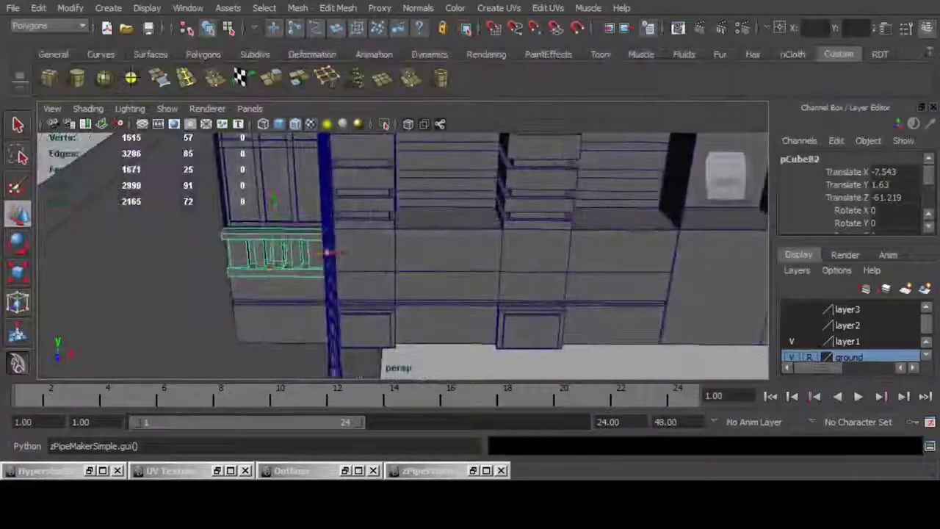
pyautogui.moveTo(328, 253); pyautogui.dragTo(501, 253)
pyautogui.keyDown('alt'); pyautogui.moveTo(441, 250); pyautogui.dragTo(557, 236); pyautogui.keyUp('alt')
pyautogui.hotkey('ctrl', 'd')
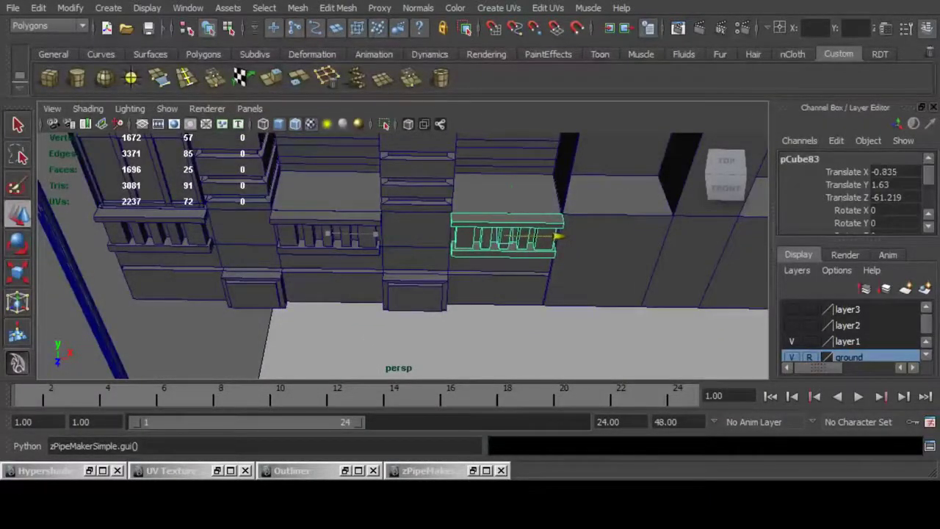
# Duplicate all three railings together and raise the copies to the next floor at Translate Y 7.725.
pyautogui.keyDown('shift'); pyautogui.click(326, 236); pyautogui.keyUp('shift')
pyautogui.keyDown('shift'); pyautogui.click(157, 233); pyautogui.keyUp('shift')
pyautogui.scroll(-6, 157, 233)
pyautogui.keyDown('alt'); pyautogui.moveTo(157, 233); pyautogui.dragTo(272, 194); pyautogui.keyUp('alt')
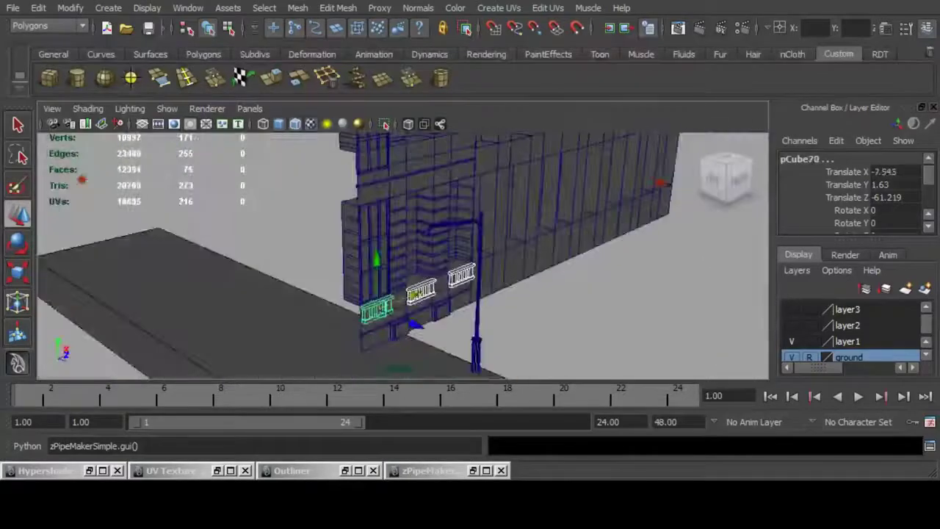
pyautogui.hotkey('ctrl', 'd')
pyautogui.moveTo(377, 259); pyautogui.dragTo(377, 140)
pyautogui.scroll(1, 377, 141)
pyautogui.press('f')
pyautogui.keyDown('alt'); pyautogui.moveTo(411, 243); pyautogui.dragTo(316, 213); pyautogui.keyUp('alt')
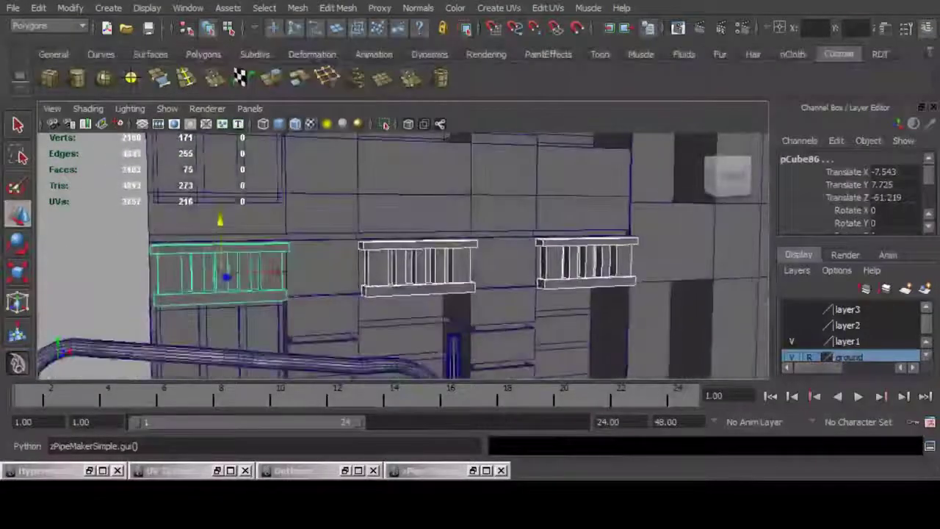
pyautogui.keyDown('alt'); pyautogui.moveTo(316, 213); pyautogui.dragTo(410, 287, button='middle'); pyautogui.keyUp('alt')
# Delete the window frame above the copied railings and raise those three railings to Translate Y 9.427, in front of the recessed bays.
pyautogui.click(316, 174)
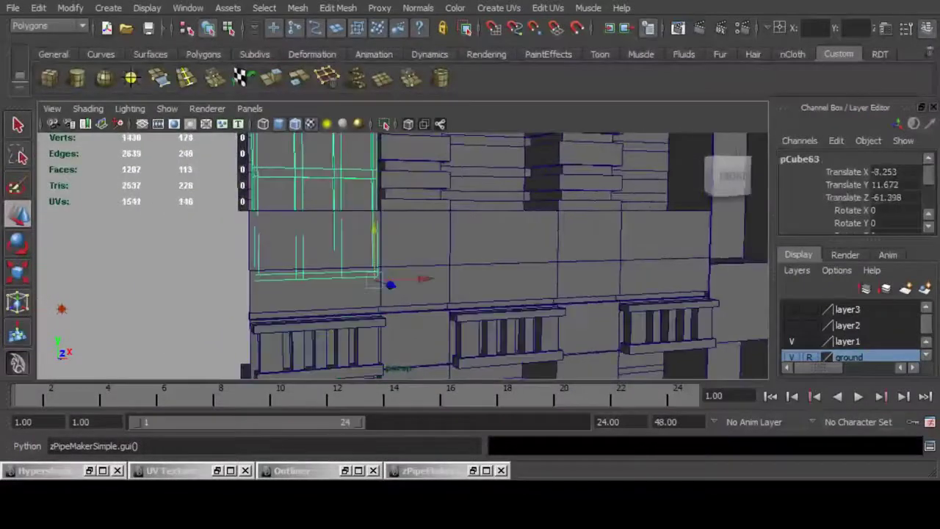
pyautogui.press('Delete')
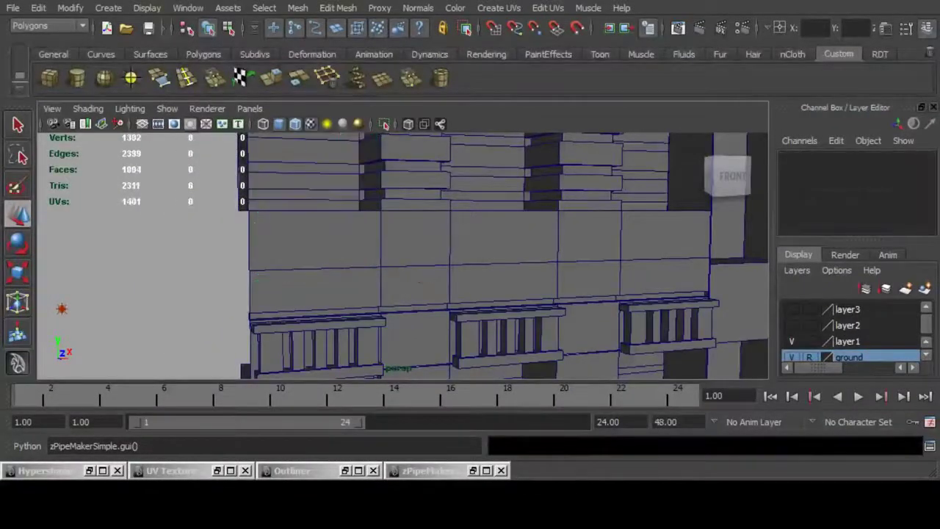
pyautogui.click(318, 346)
pyautogui.keyDown('shift'); pyautogui.click(508, 337); pyautogui.keyUp('shift')
pyautogui.keyDown('shift'); pyautogui.click(670, 327); pyautogui.keyUp('shift')
pyautogui.moveTo(671, 274); pyautogui.dragTo(672, 180)
pyautogui.scroll(2, 671, 180)
pyautogui.keyDown('alt'); pyautogui.moveTo(672, 180); pyautogui.dragTo(577, 195, button='middle'); pyautogui.keyUp('alt')
pyautogui.keyDown('alt'); pyautogui.moveTo(577, 195); pyautogui.dragTo(610, 235); pyautogui.keyUp('alt')
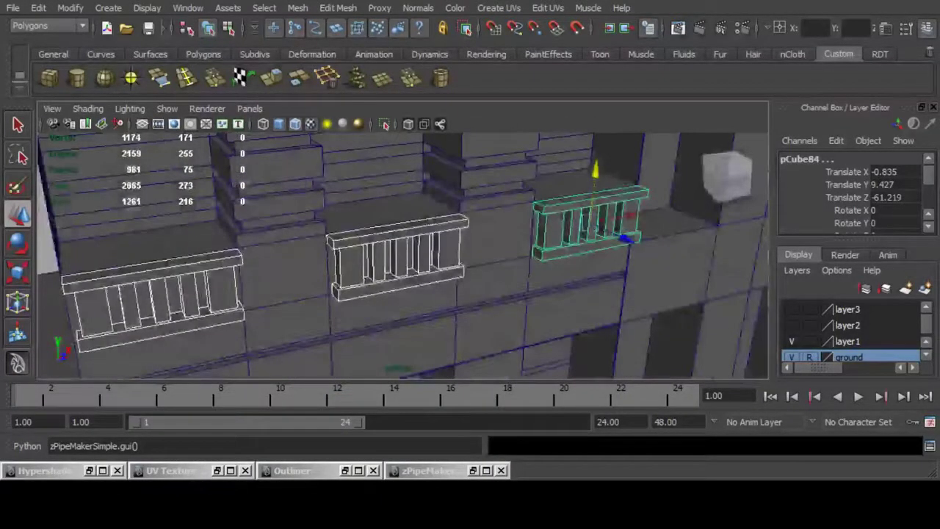
# Merge the three upper railings with their facade section using a Boolean operation and save the scene.
pyautogui.click(297, 9)
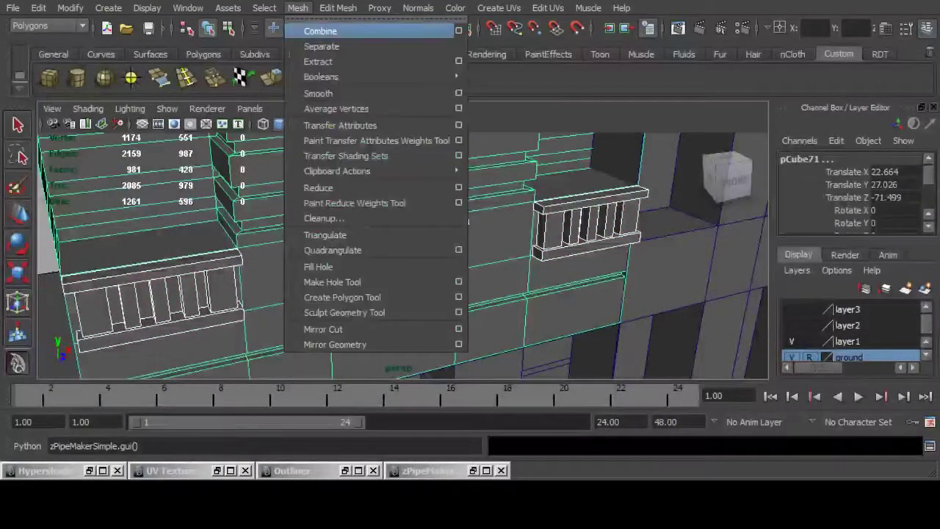
pyautogui.moveTo(324, 76)
pyautogui.click(499, 86)
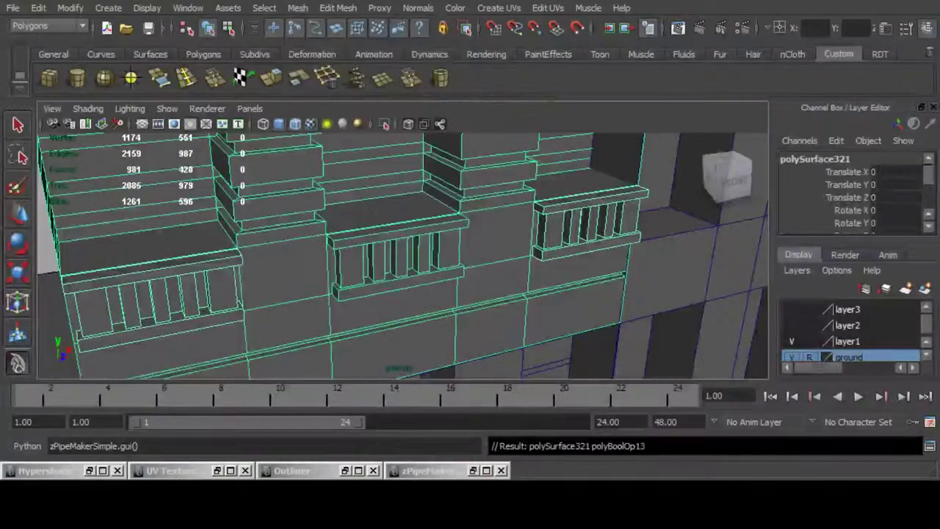
pyautogui.click(70, 8)
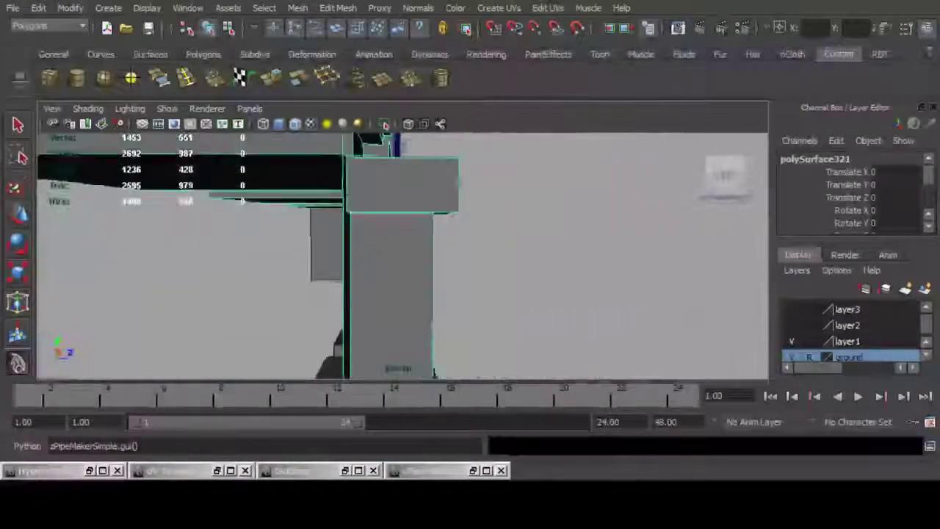
pyautogui.keyDown('alt'); pyautogui.moveTo(471, 250); pyautogui.dragTo(367, 268); pyautogui.keyUp('alt')
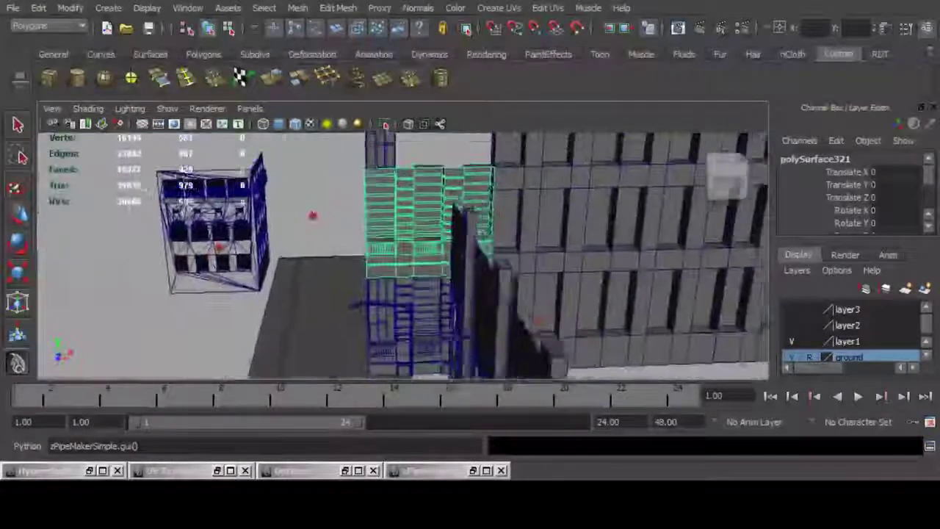
pyautogui.hotkey('ctrl', 's')
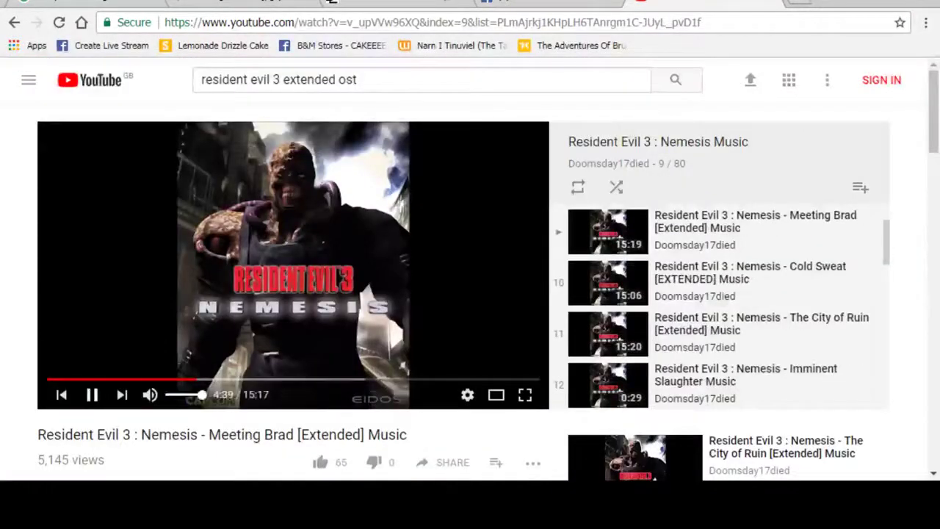
# Pause the Resident Evil 3 music video in the browser and check the Facebook live stream page.
pyautogui.click(92, 395)
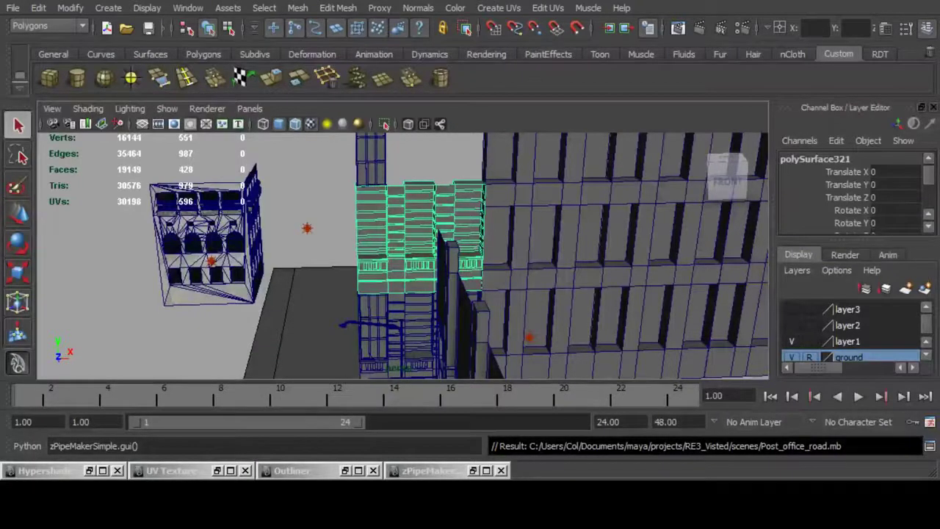
pyautogui.hotkey('alt', 'Tab')
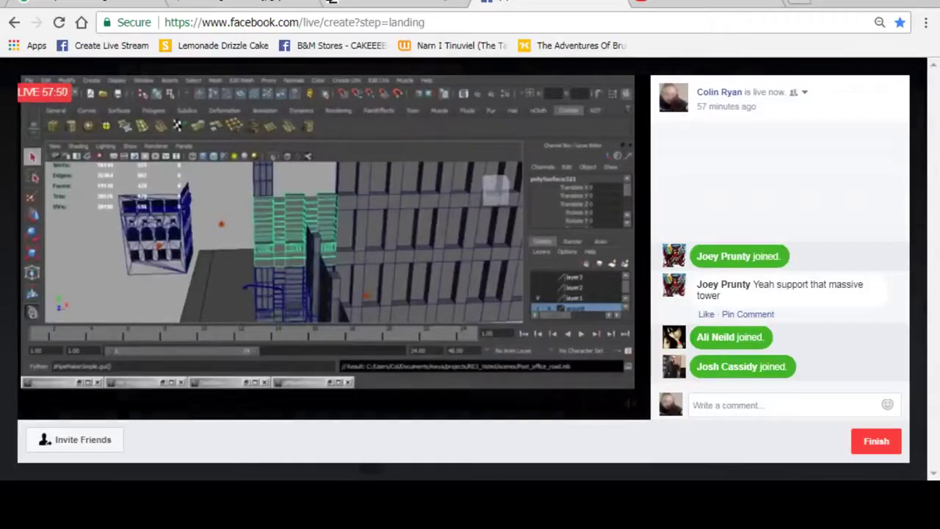
pyautogui.hotkey('alt', 'Tab')
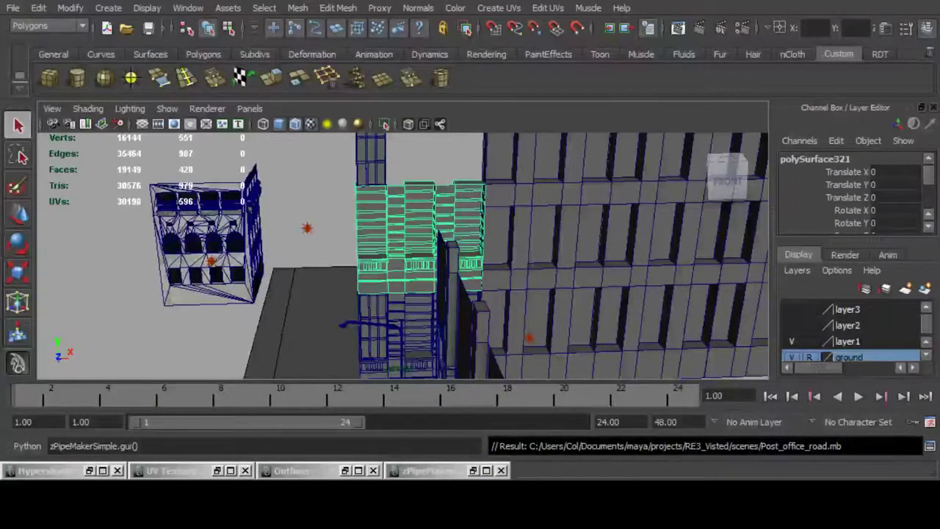
pyautogui.hotkey('alt', 'Tab')
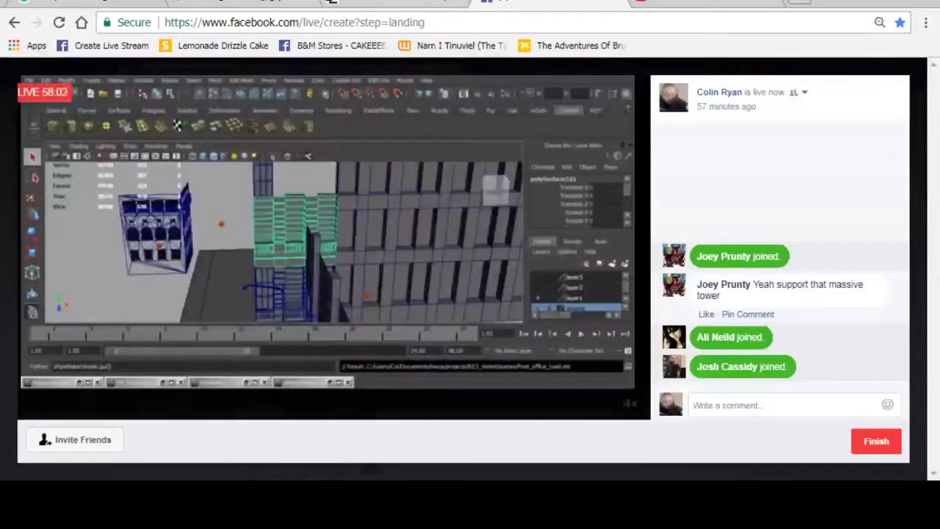
# Resume the Resident Evil 3 music video in the browser and return to the Maya scene.
pyautogui.click(698, 3)
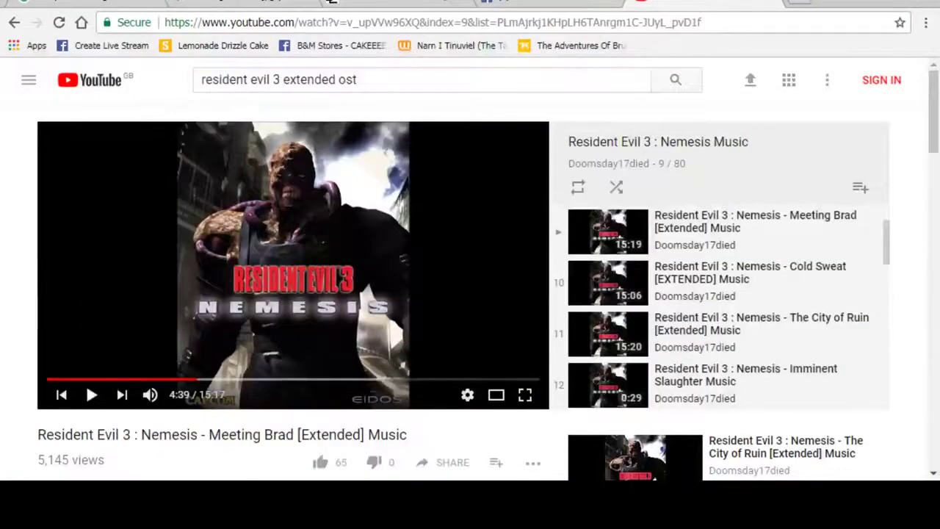
pyautogui.click(92, 395)
pyautogui.click(536, 3)
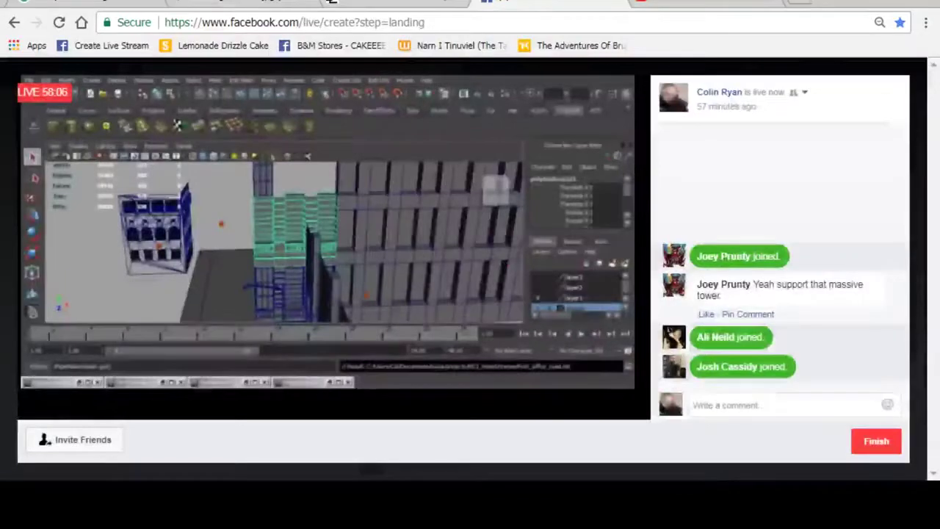
pyautogui.hotkey('alt', 'Tab')
# Examine the merged facade section and its railings from several angles and distances.
pyautogui.keyDown('alt'); pyautogui.moveTo(353, 257); pyautogui.dragTo(441, 258, button='right'); pyautogui.keyUp('alt')
pyautogui.keyDown('alt'); pyautogui.moveTo(396, 264); pyautogui.dragTo(470, 279); pyautogui.keyUp('alt')
pyautogui.keyDown('alt'); pyautogui.moveTo(470, 279); pyautogui.dragTo(368, 279, button='right'); pyautogui.keyUp('alt')
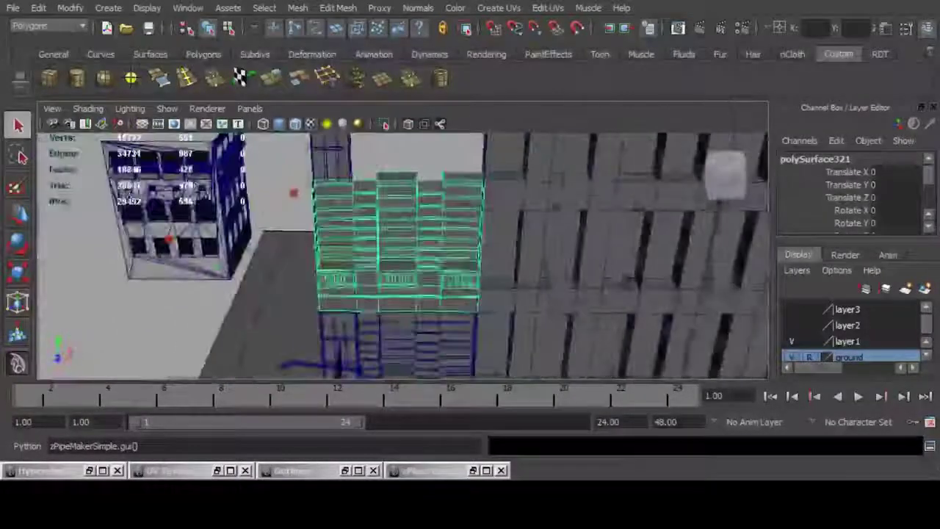
pyautogui.keyDown('alt'); pyautogui.moveTo(368, 280); pyautogui.dragTo(374, 258); pyautogui.keyUp('alt')
pyautogui.keyDown('alt'); pyautogui.moveTo(375, 257); pyautogui.dragTo(448, 257, button='right'); pyautogui.keyUp('alt')
pyautogui.keyDown('alt'); pyautogui.moveTo(448, 257); pyautogui.dragTo(375, 268); pyautogui.keyUp('alt')
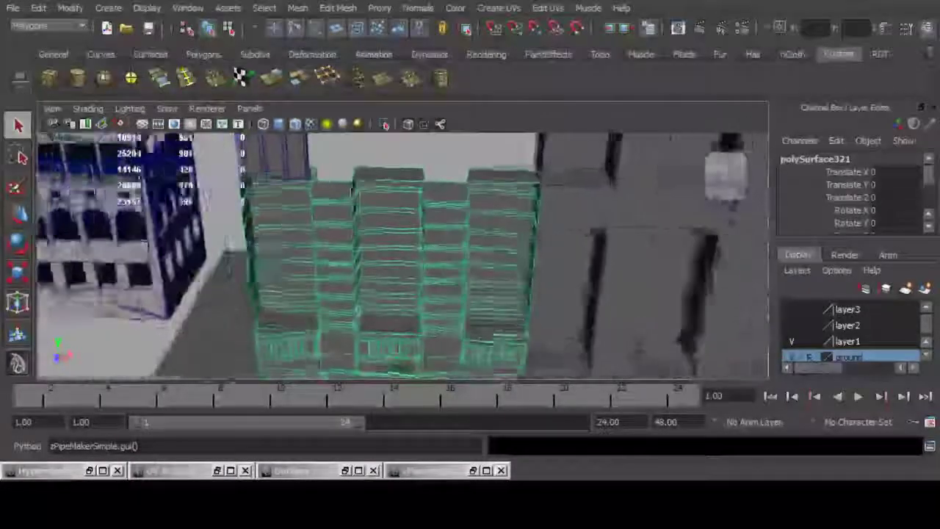
pyautogui.keyDown('alt'); pyautogui.moveTo(499, 191); pyautogui.dragTo(456, 206); pyautogui.keyUp('alt')
pyautogui.scroll(-4, 456, 258)
pyautogui.keyDown('alt'); pyautogui.moveTo(456, 266); pyautogui.dragTo(488, 221, button='middle'); pyautogui.keyUp('alt')
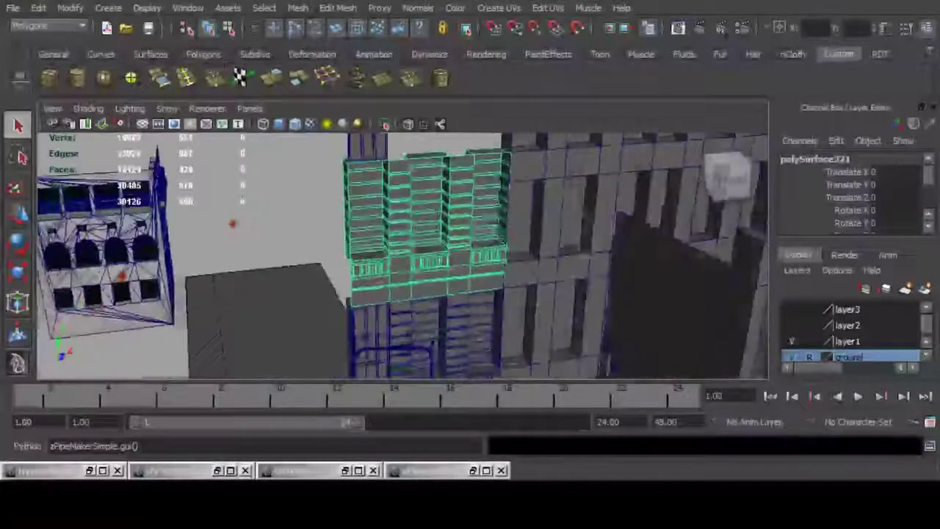
# Center the pivot of the merged facade section.
pyautogui.scroll(4, 488, 221)
pyautogui.press('w')
pyautogui.click(69, 8)
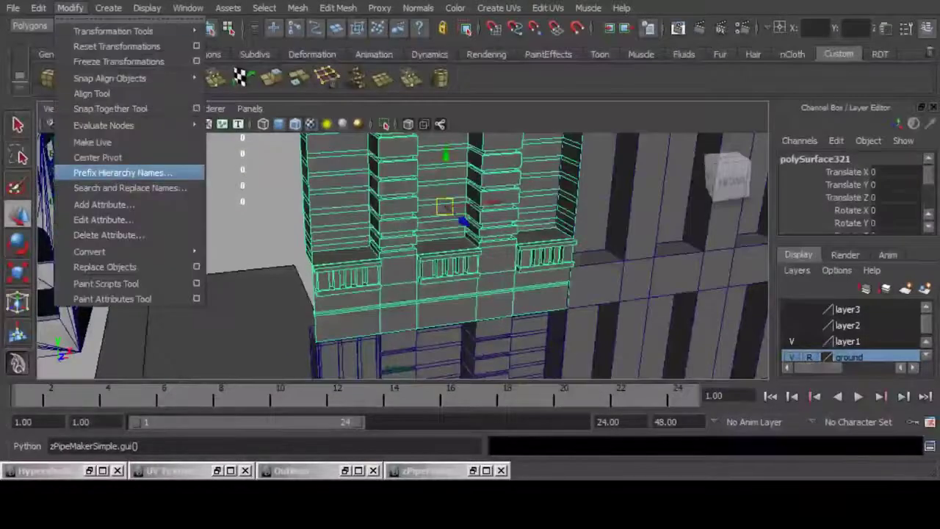
pyautogui.click(95, 155)
# Delete the three leftover window frames stacked above the merged facade section.
pyautogui.scroll(-5, 411, 235)
pyautogui.keyDown('alt'); pyautogui.moveTo(411, 235); pyautogui.dragTo(426, 206); pyautogui.keyUp('alt')
pyautogui.click(374, 231)
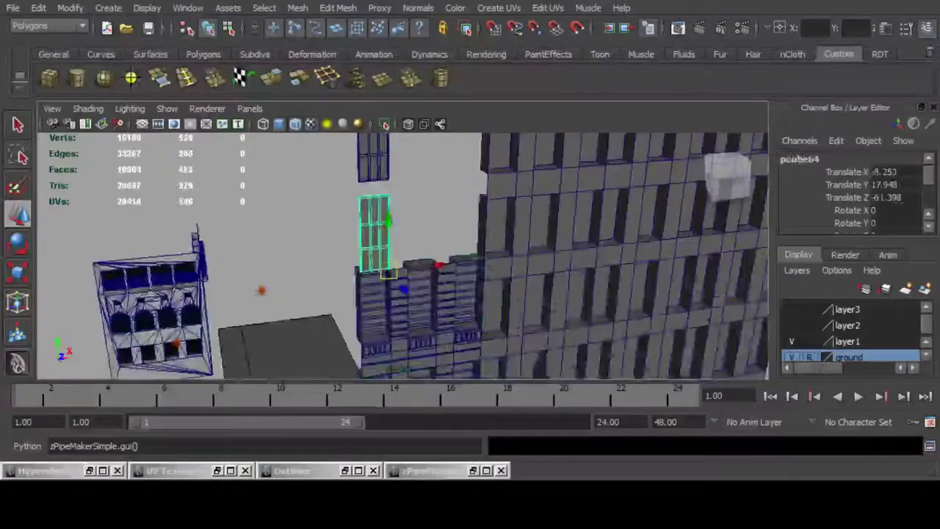
pyautogui.keyDown('alt'); pyautogui.moveTo(374, 231); pyautogui.dragTo(428, 352, button='middle'); pyautogui.keyUp('alt')
pyautogui.keyDown('shift'); pyautogui.click(430, 275); pyautogui.keyUp('shift')
pyautogui.keyDown('shift'); pyautogui.click(430, 183); pyautogui.keyUp('shift')
pyautogui.scroll(-5, 430, 183)
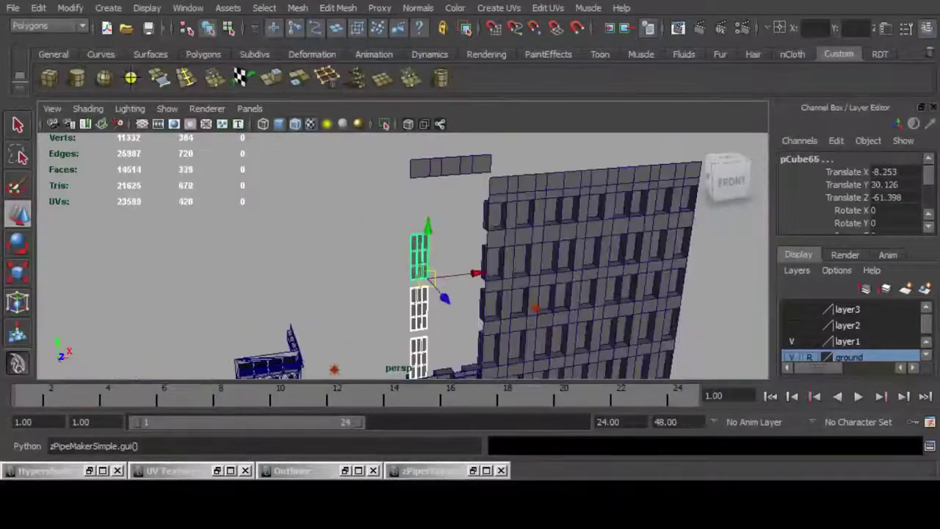
pyautogui.press('Delete')
# Duplicate the merged facade section and raise the copy to Translate Y 7.803 to form the next floor.
pyautogui.keyDown('alt'); pyautogui.moveTo(441, 353); pyautogui.dragTo(440, 270, button='middle'); pyautogui.keyUp('alt')
pyautogui.scroll(4, 440, 271)
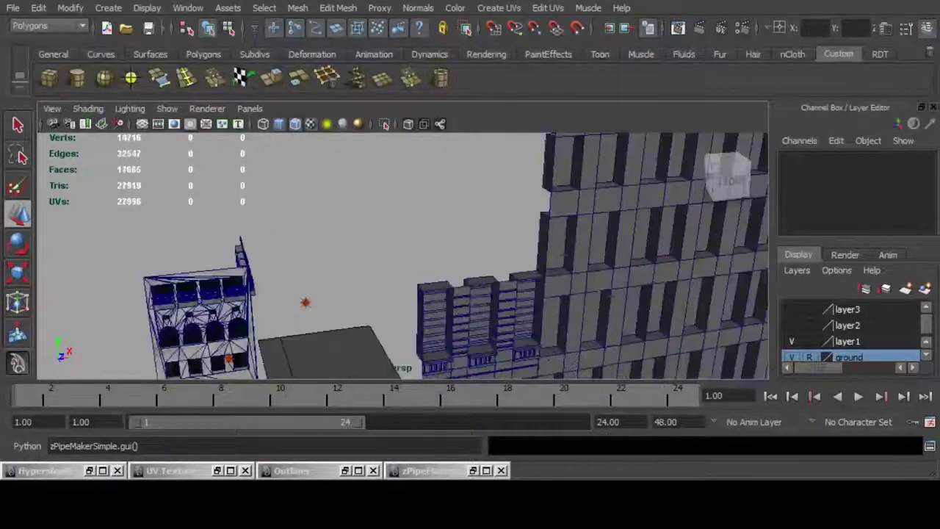
pyautogui.click(478, 331)
pyautogui.keyDown('alt'); pyautogui.moveTo(478, 332); pyautogui.dragTo(465, 303, button='middle'); pyautogui.keyUp('alt')
pyautogui.hotkey('ctrl', 'd')
pyautogui.moveTo(468, 250); pyautogui.dragTo(471, 140)
# Duplicate the raised facade section again and move the copy up to Translate Y 15.627.
pyautogui.scroll(-5, 471, 140)
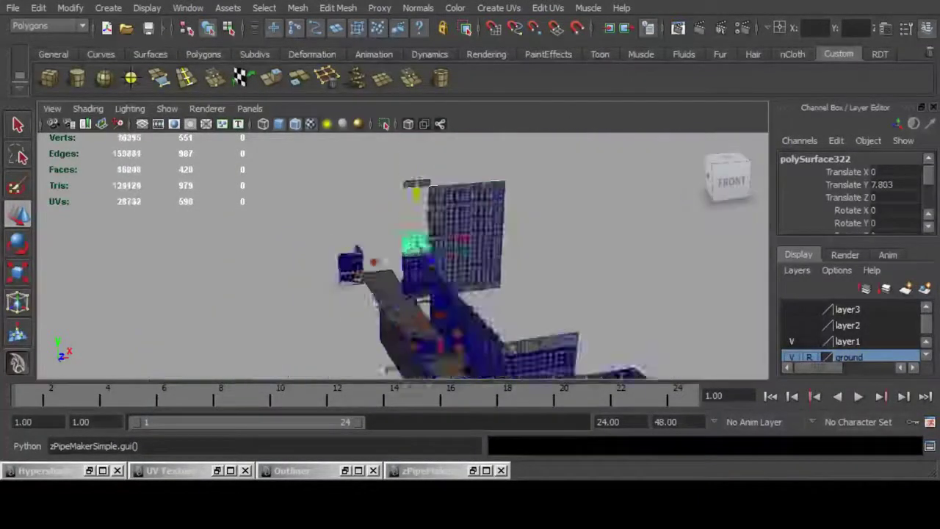
pyautogui.scroll(8, 404, 251)
pyautogui.hotkey('ctrl', 'd')
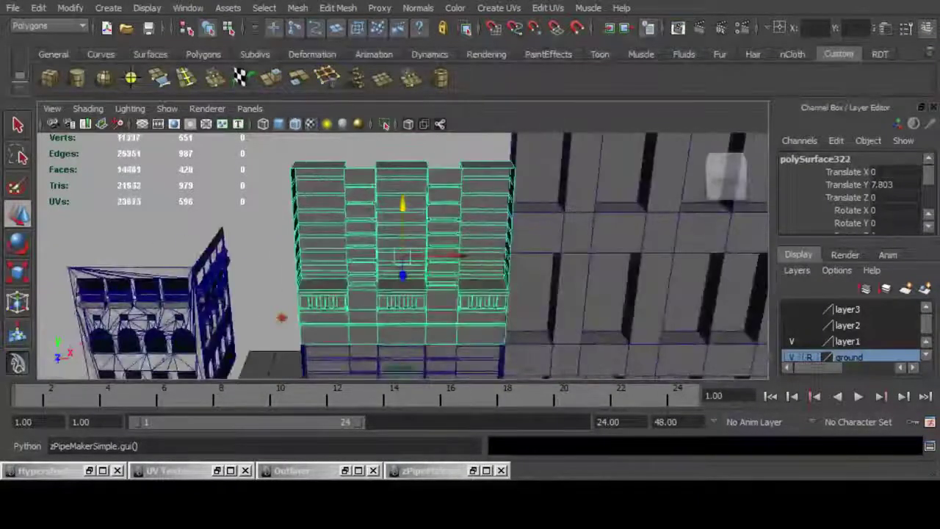
pyautogui.moveTo(403, 205); pyautogui.dragTo(404, 53)
pyautogui.keyDown('alt'); pyautogui.moveTo(412, 176); pyautogui.dragTo(406, 157); pyautogui.keyUp('alt')
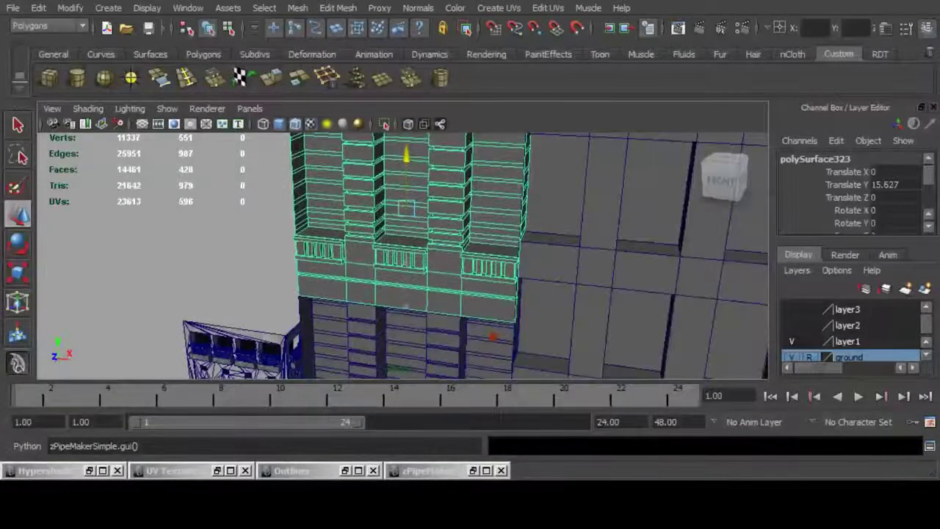
# Add another facade copy as the uppermost floor at Translate Y 23.397.
pyautogui.scroll(-5, 407, 157)
pyautogui.scroll(-2, 406, 156)
pyautogui.hotkey('ctrl', 'd')
pyautogui.keyDown('alt'); pyautogui.moveTo(448, 220); pyautogui.dragTo(429, 189); pyautogui.keyUp('alt')
pyautogui.scroll(8, 429, 188)
pyautogui.keyDown('alt'); pyautogui.moveTo(429, 242); pyautogui.dragTo(422, 216); pyautogui.keyUp('alt')
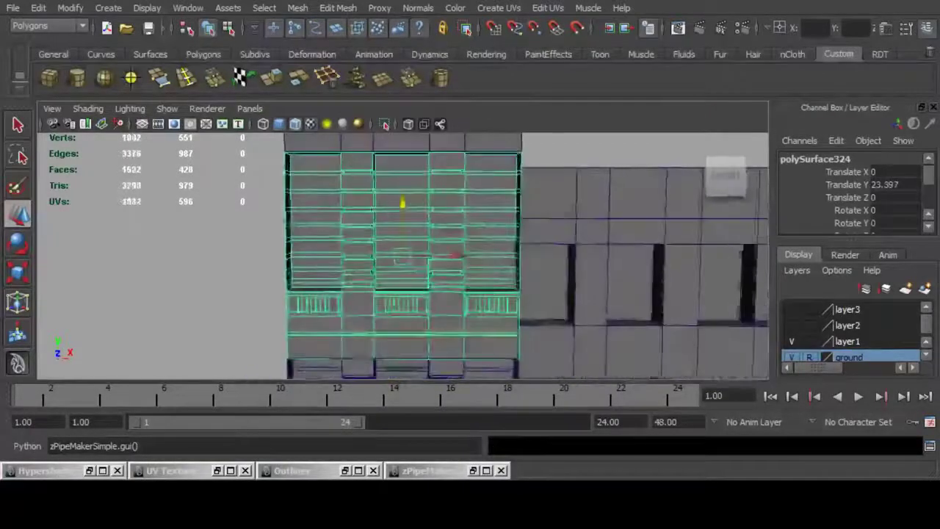
# Examine the stacked facade floors and the adjoining plain building wall from several angles.
pyautogui.keyDown('alt'); pyautogui.moveTo(402, 260); pyautogui.dragTo(408, 213, button='middle'); pyautogui.keyUp('alt')
pyautogui.keyDown('alt'); pyautogui.moveTo(407, 213); pyautogui.dragTo(444, 246); pyautogui.keyUp('alt')
pyautogui.scroll(-6, 441, 193)
pyautogui.scroll(-5, 445, 246)
pyautogui.keyDown('alt'); pyautogui.moveTo(445, 246); pyautogui.dragTo(441, 173, button='middle'); pyautogui.keyUp('alt')
pyautogui.scroll(3, 441, 173)
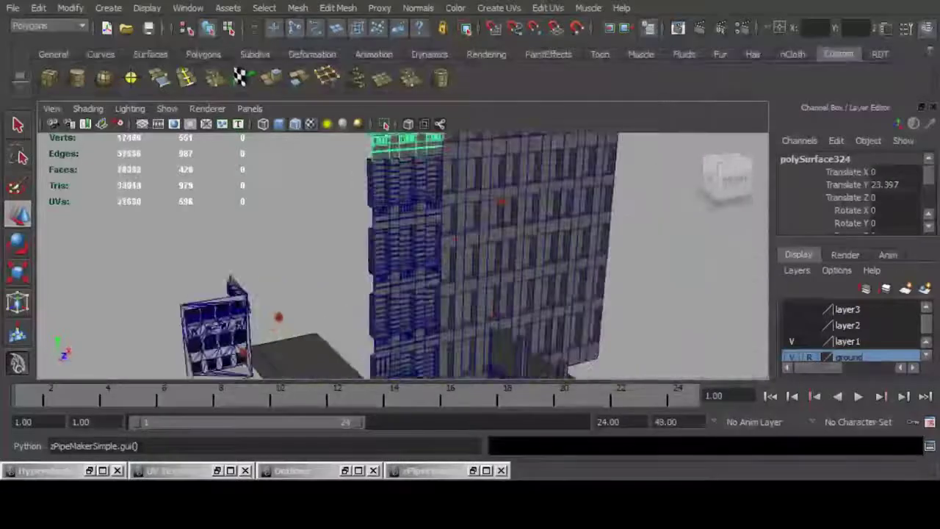
pyautogui.keyDown('alt'); pyautogui.moveTo(441, 173); pyautogui.dragTo(415, 220); pyautogui.keyUp('alt')
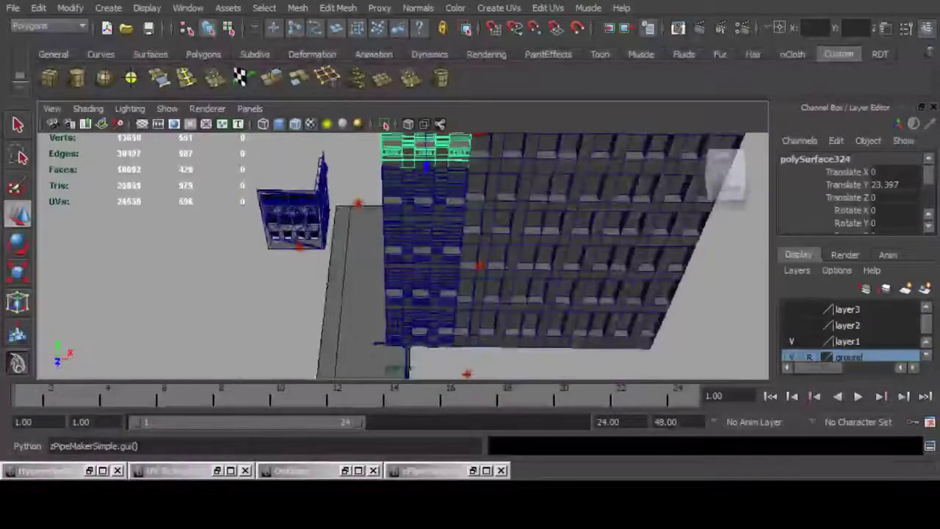
pyautogui.keyDown('alt'); pyautogui.moveTo(415, 221); pyautogui.dragTo(375, 302, button='middle'); pyautogui.keyUp('alt')
# Delete the plain wall column directly beside the detailed facade stack.
pyautogui.click(469, 266)
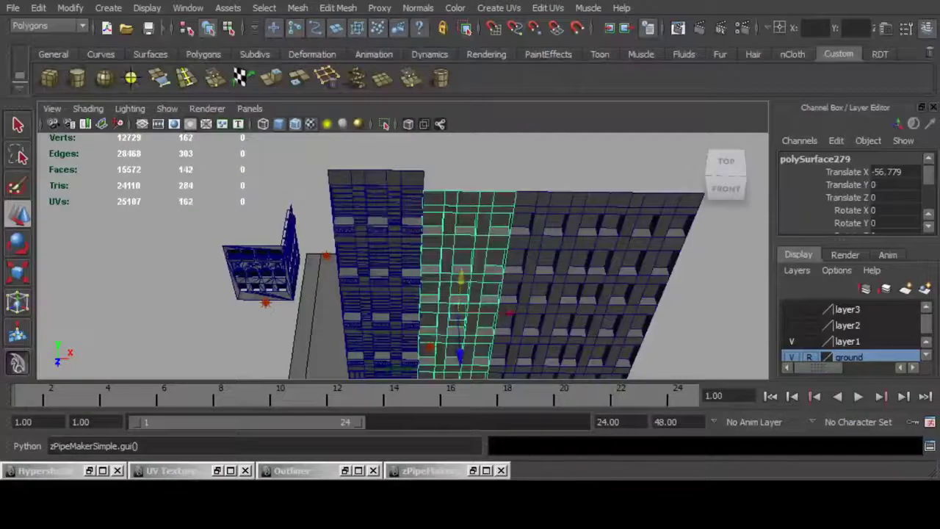
pyautogui.keyDown('alt'); pyautogui.moveTo(470, 268); pyautogui.dragTo(367, 242, button='middle'); pyautogui.keyUp('alt')
pyautogui.click(547, 246)
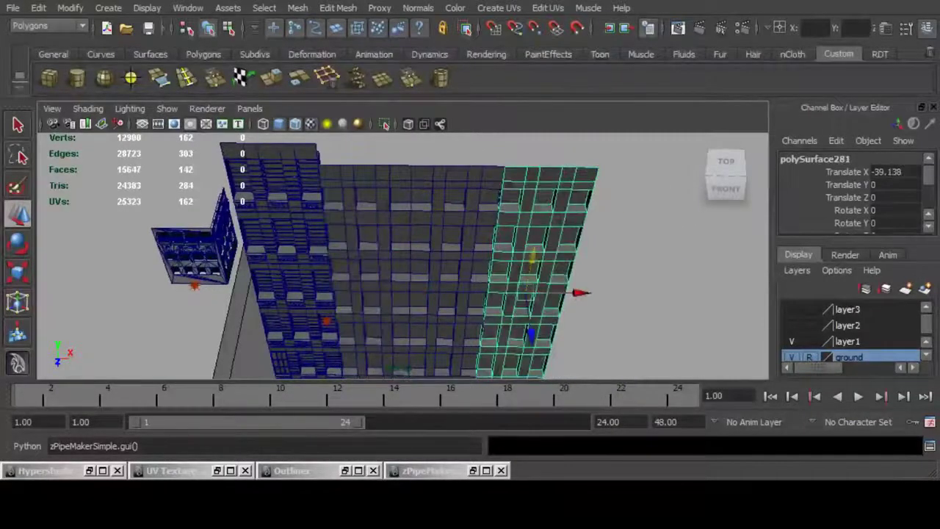
pyautogui.click(375, 266)
pyautogui.press('Delete')
# Duplicate the uppermost facade section and move the copy sideways to Translate X 8.819, beside the original.
pyautogui.click(283, 180)
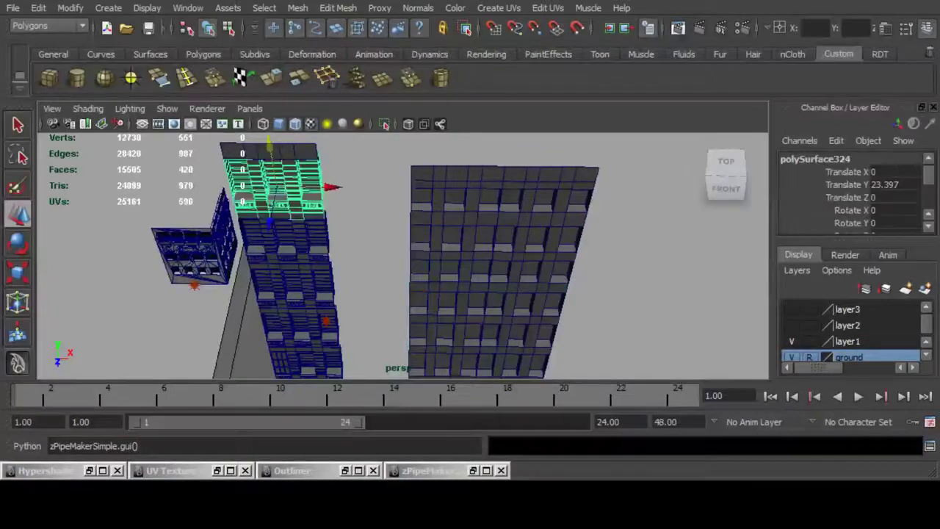
pyautogui.keyDown('alt'); pyautogui.moveTo(283, 183); pyautogui.dragTo(396, 246, button='middle'); pyautogui.keyUp('alt')
pyautogui.keyDown('alt'); pyautogui.moveTo(396, 246); pyautogui.dragTo(471, 250, button='right'); pyautogui.keyUp('alt')
pyautogui.keyDown('alt'); pyautogui.moveTo(412, 231); pyautogui.dragTo(346, 246, button='middle'); pyautogui.keyUp('alt')
pyautogui.hotkey('ctrl', 'd')
pyautogui.moveTo(338, 235); pyautogui.dragTo(604, 239)
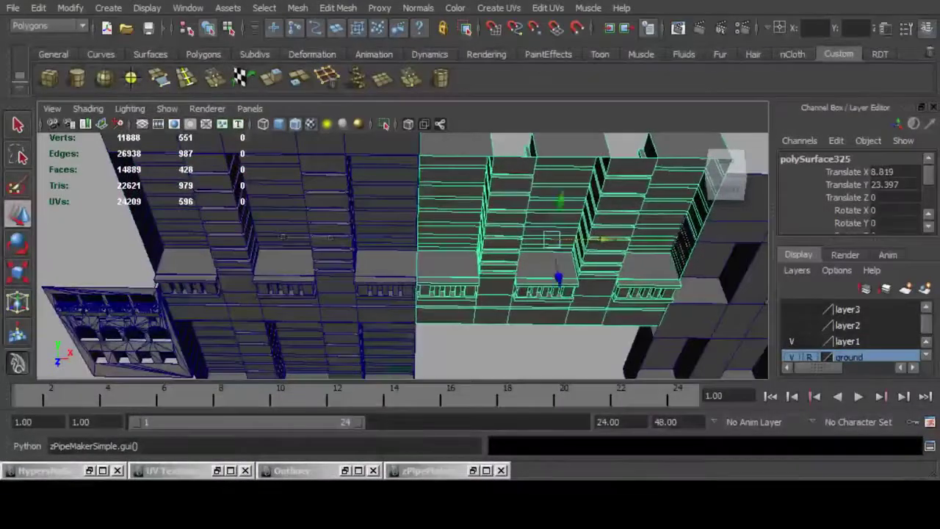
# Undo the sideways move and duplication of the uppermost facade section.
pyautogui.keyDown('alt'); pyautogui.moveTo(554, 240); pyautogui.dragTo(407, 261, button='middle'); pyautogui.keyUp('alt')
pyautogui.keyDown('alt'); pyautogui.moveTo(406, 261); pyautogui.dragTo(371, 272); pyautogui.keyUp('alt')
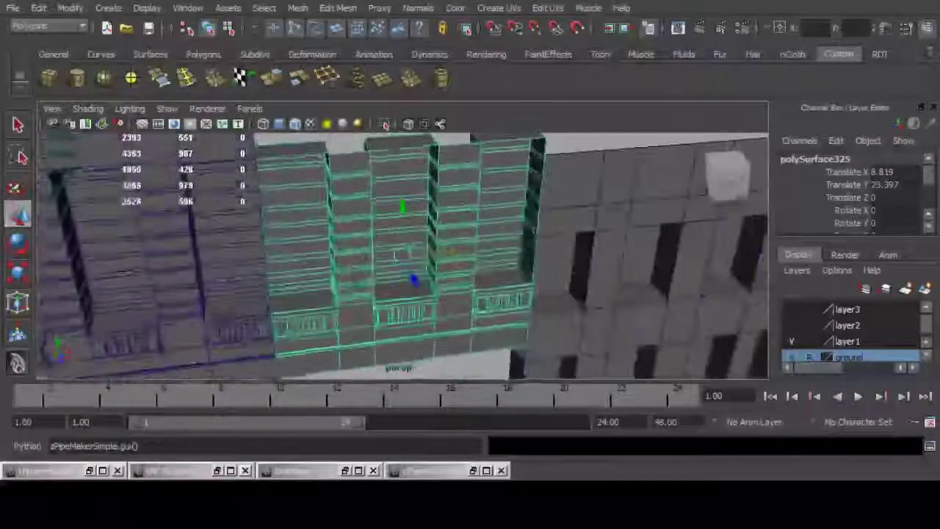
pyautogui.scroll(-4, 371, 272)
pyautogui.keyDown('alt'); pyautogui.moveTo(371, 272); pyautogui.dragTo(457, 260, button='middle'); pyautogui.keyUp('alt')
pyautogui.keyDown('alt'); pyautogui.moveTo(457, 261); pyautogui.dragTo(478, 264); pyautogui.keyUp('alt')
pyautogui.hotkey('ctrl', 'z')
pyautogui.hotkey('ctrl', 'z')
# Isolate one detailed facade section from the stack and frame it in the view.
pyautogui.keyDown('alt'); pyautogui.moveTo(390, 330); pyautogui.dragTo(507, 145, button='middle'); pyautogui.keyUp('alt')
pyautogui.keyDown('alt'); pyautogui.moveTo(470, 294); pyautogui.dragTo(450, 210, button='middle'); pyautogui.keyUp('alt')
pyautogui.keyDown('alt'); pyautogui.moveTo(471, 221); pyautogui.dragTo(361, 321); pyautogui.keyUp('alt')
pyautogui.keyDown('alt'); pyautogui.moveTo(471, 235); pyautogui.dragTo(445, 289, button='middle'); pyautogui.keyUp('alt')
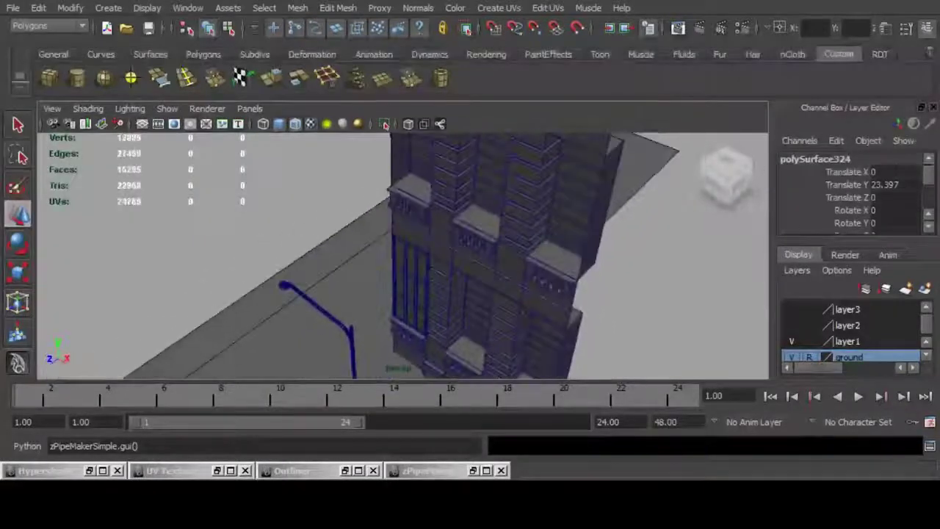
pyautogui.click(507, 206)
pyautogui.hotkey('ctrl', '1')
pyautogui.press('f')
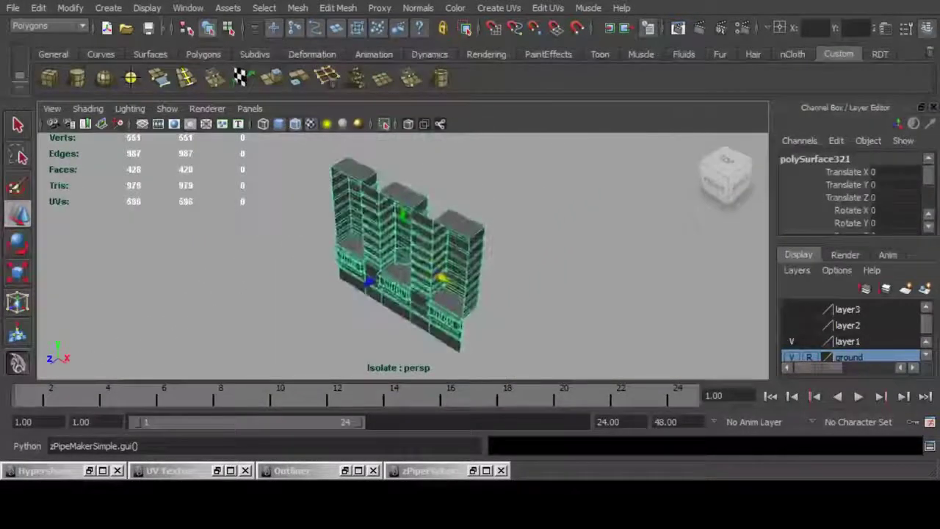
# Delete all horizontal edges crossing the recessed middle panel of the isolated facade section.
pyautogui.keyDown('alt'); pyautogui.moveTo(368, 316); pyautogui.dragTo(470, 228); pyautogui.keyUp('alt')
pyautogui.keyDown('alt'); pyautogui.moveTo(411, 257); pyautogui.dragTo(515, 257, button='right'); pyautogui.keyUp('alt')
pyautogui.keyDown('alt'); pyautogui.moveTo(441, 242); pyautogui.dragTo(484, 290, button='middle'); pyautogui.keyUp('alt')
pyautogui.keyDown('alt'); pyautogui.moveTo(471, 257); pyautogui.dragTo(397, 257, button='right'); pyautogui.keyUp('alt')
pyautogui.press('F10')
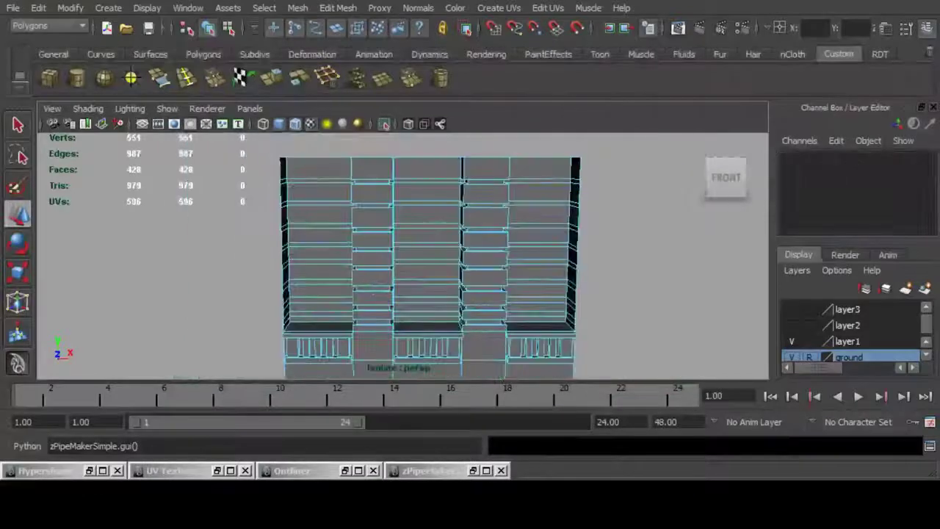
pyautogui.moveTo(419, 173); pyautogui.dragTo(435, 320)
pyautogui.keyDown('alt'); pyautogui.moveTo(434, 280); pyautogui.dragTo(514, 280, button='right'); pyautogui.keyUp('alt')
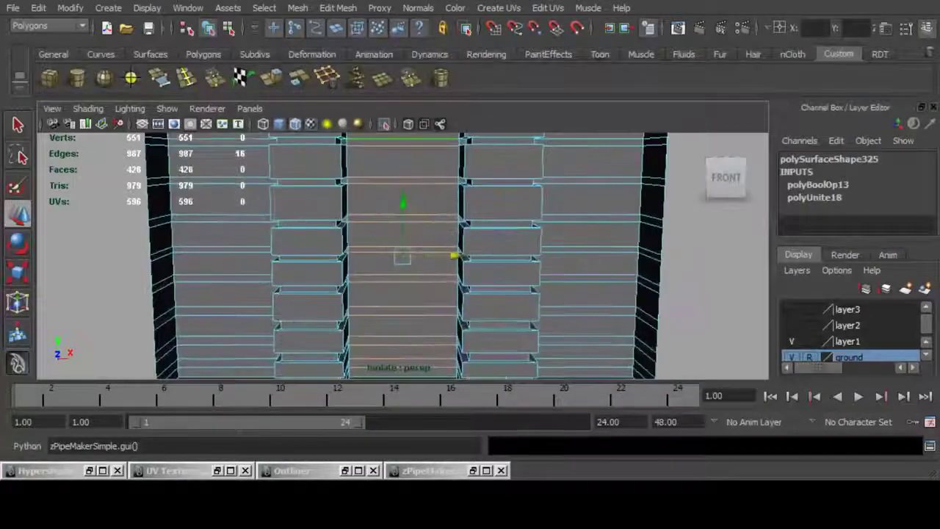
pyautogui.click(328, 78)
# Delete the horizontal edges crossing the right-hand recessed panel of the facade section.
pyautogui.keyDown('alt'); pyautogui.moveTo(455, 228); pyautogui.dragTo(320, 228, button='middle'); pyautogui.keyUp('alt')
pyautogui.keyDown('alt'); pyautogui.moveTo(397, 235); pyautogui.dragTo(316, 235, button='right'); pyautogui.keyUp('alt')
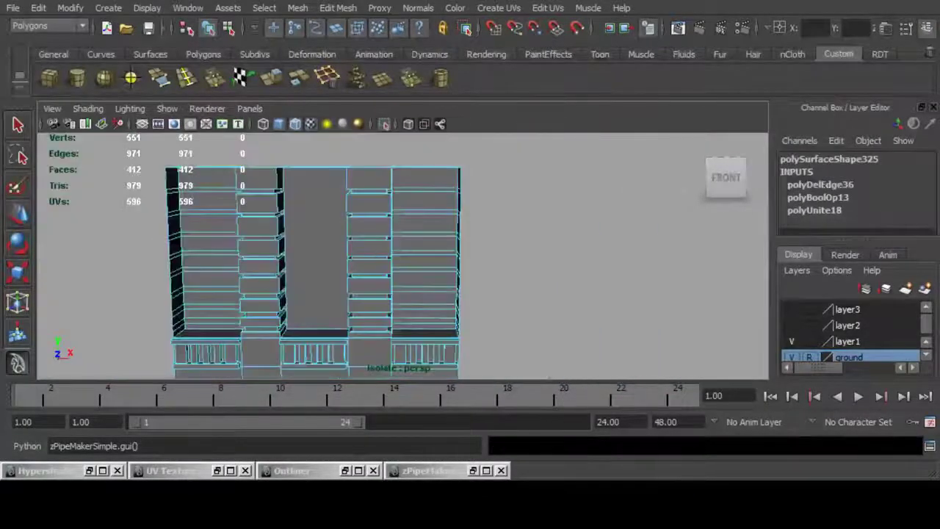
pyautogui.moveTo(415, 176); pyautogui.dragTo(434, 323)
pyautogui.click(328, 78)
# Remove the horizontal edges crossing the left-hand recessed panel of the facade section.
pyautogui.keyDown('alt'); pyautogui.moveTo(308, 250); pyautogui.dragTo(540, 246, button='middle'); pyautogui.keyUp('alt')
pyautogui.keyDown('alt'); pyautogui.moveTo(441, 250); pyautogui.dragTo(507, 250, button='right'); pyautogui.keyUp('alt')
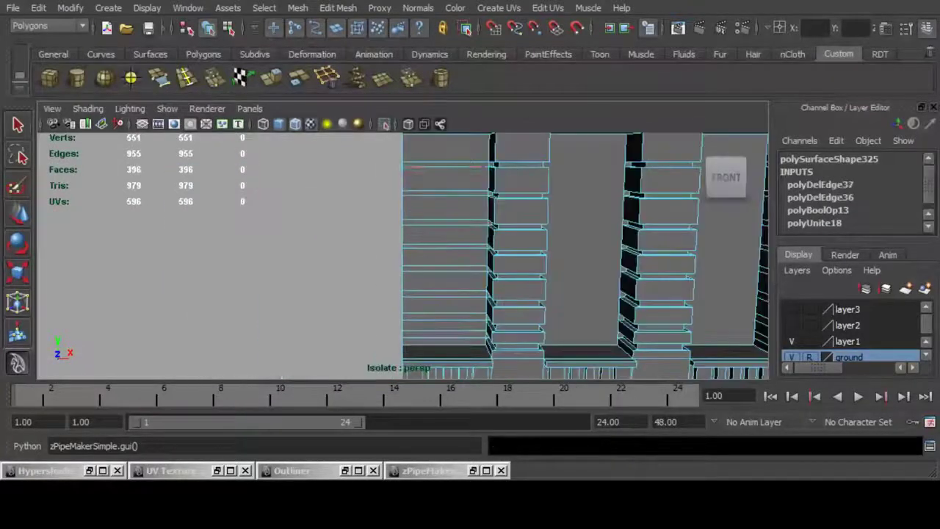
pyautogui.keyDown('alt'); pyautogui.moveTo(441, 250); pyautogui.dragTo(397, 264); pyautogui.keyUp('alt')
pyautogui.click(329, 77)
# Select the horizontal edges on the side wall at the facade's left end and delete them together with their vertices.
pyautogui.keyDown('alt'); pyautogui.moveTo(470, 242); pyautogui.dragTo(411, 242, button='right'); pyautogui.keyUp('alt')
pyautogui.keyDown('alt'); pyautogui.moveTo(440, 220); pyautogui.dragTo(459, 360, button='middle'); pyautogui.keyUp('alt')
pyautogui.keyDown('alt'); pyautogui.moveTo(456, 250); pyautogui.dragTo(396, 246); pyautogui.keyUp('alt')
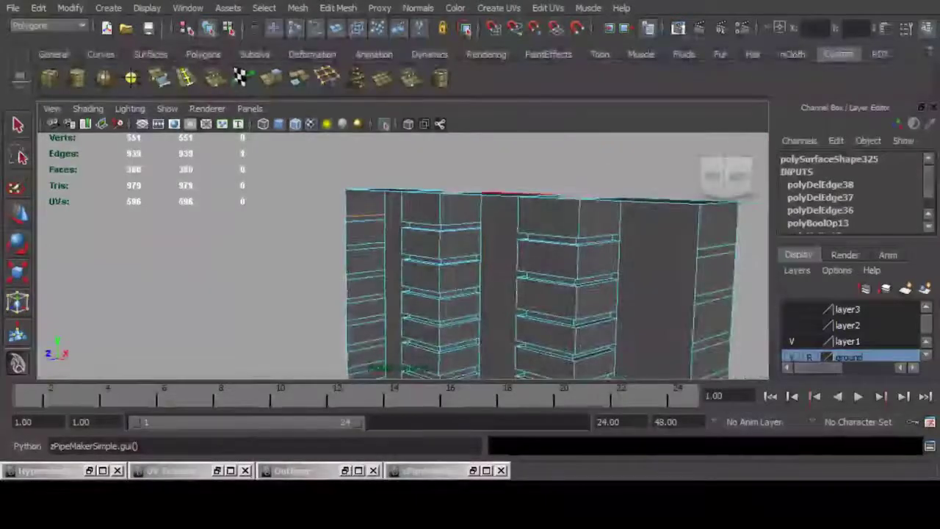
pyautogui.doubleClick(365, 218)
pyautogui.keyDown('alt'); pyautogui.moveTo(397, 250); pyautogui.dragTo(522, 246); pyautogui.keyUp('alt')
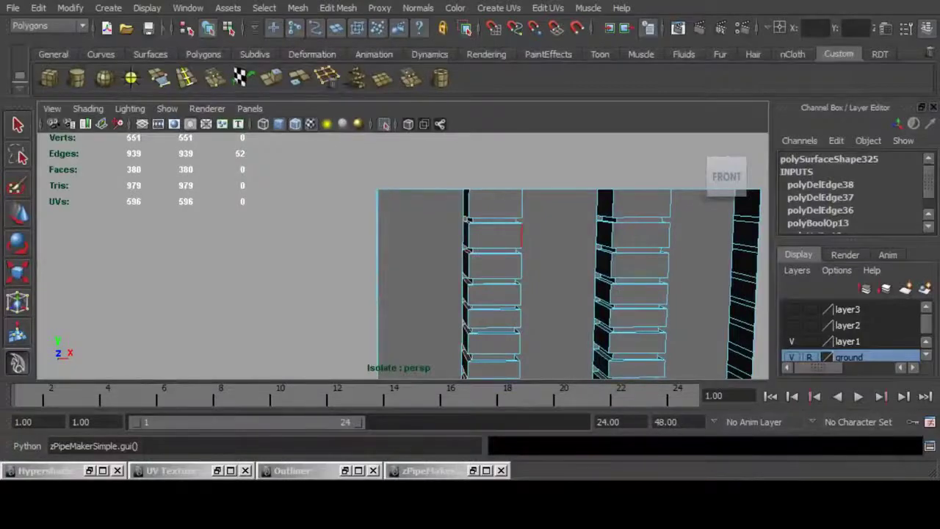
pyautogui.scroll(-5, 444, 228)
pyautogui.scroll(5, 441, 264)
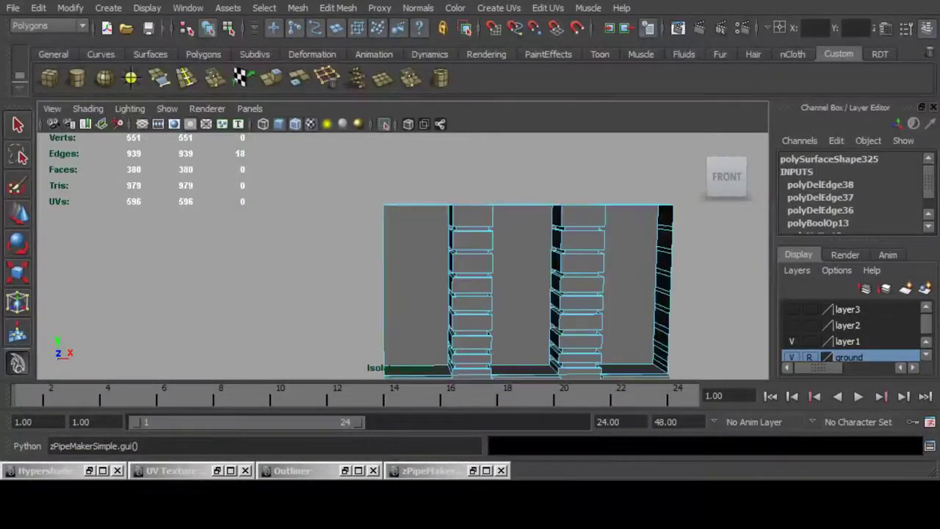
pyautogui.keyDown('ctrl'); pyautogui.click(416, 205); pyautogui.keyUp('ctrl')
pyautogui.scroll(4, 441, 250)
pyautogui.keyDown('alt'); pyautogui.moveTo(471, 257); pyautogui.dragTo(404, 246); pyautogui.keyUp('alt')
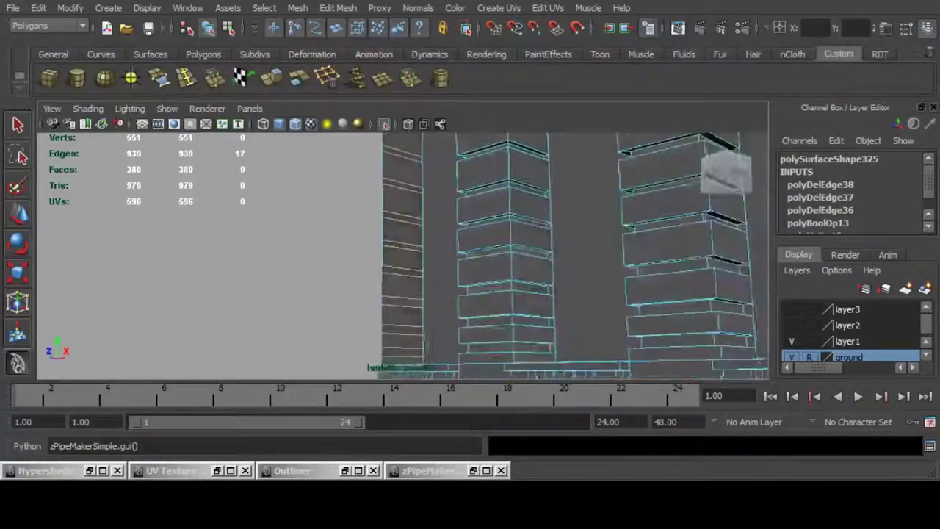
pyautogui.keyDown('alt'); pyautogui.moveTo(441, 293); pyautogui.dragTo(448, 216, button='middle'); pyautogui.keyUp('alt')
pyautogui.keyDown('alt'); pyautogui.moveTo(456, 220); pyautogui.dragTo(476, 197); pyautogui.keyUp('alt')
pyautogui.keyDown('ctrl'); pyautogui.click(413, 290); pyautogui.keyUp('ctrl')
pyautogui.hotkey('ctrl', 'Delete')
pyautogui.keyDown('alt'); pyautogui.moveTo(455, 228); pyautogui.dragTo(506, 283); pyautogui.keyUp('alt')
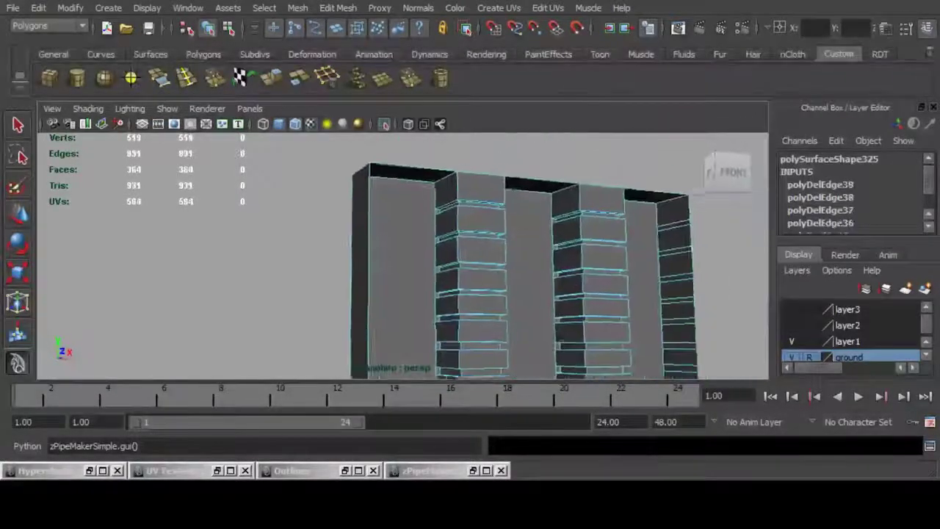
# Select the uppermost horizontal groove edge on the side of the pillar beside the facade's left-hand panel.
pyautogui.scroll(4, 441, 257)
pyautogui.keyDown('alt'); pyautogui.moveTo(441, 228); pyautogui.dragTo(422, 297, button='middle'); pyautogui.keyUp('alt')
pyautogui.click(397, 287)
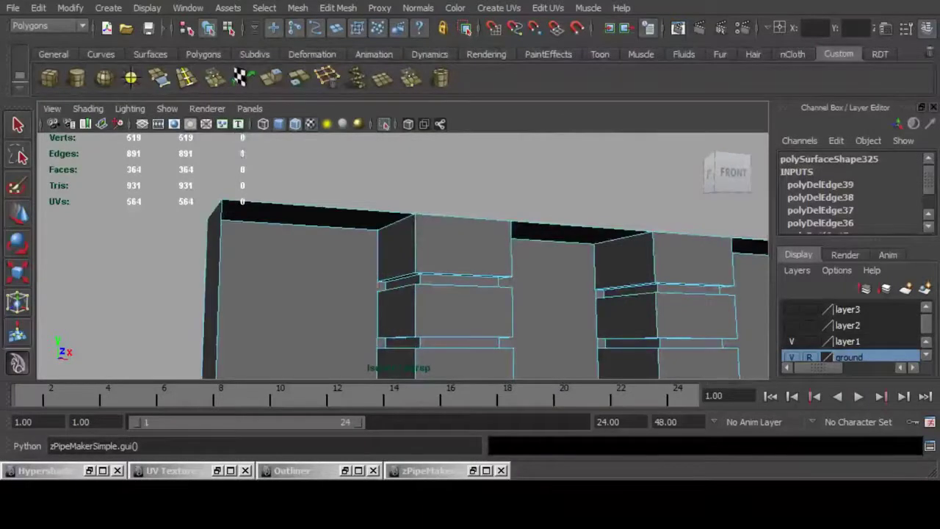
# Delete the selected edge and select the short vertical edges along the rear corner of the first pillar, inside its grooves.
pyautogui.hotkey('ctrl', 'Delete')
pyautogui.keyDown('alt'); pyautogui.moveTo(412, 272); pyautogui.dragTo(360, 291); pyautogui.keyUp('alt')
pyautogui.keyDown('alt'); pyautogui.moveTo(485, 276); pyautogui.dragTo(261, 272, button='middle'); pyautogui.keyUp('alt')
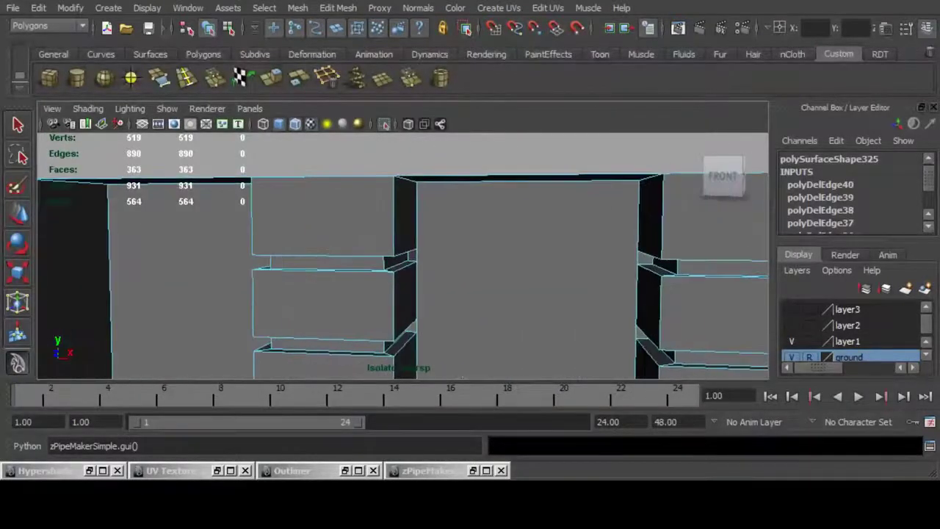
pyautogui.keyDown('alt'); pyautogui.moveTo(416, 326); pyautogui.dragTo(431, 252, button='middle'); pyautogui.keyUp('alt')
pyautogui.keyDown('shift'); pyautogui.click(428, 327); pyautogui.keyUp('shift')
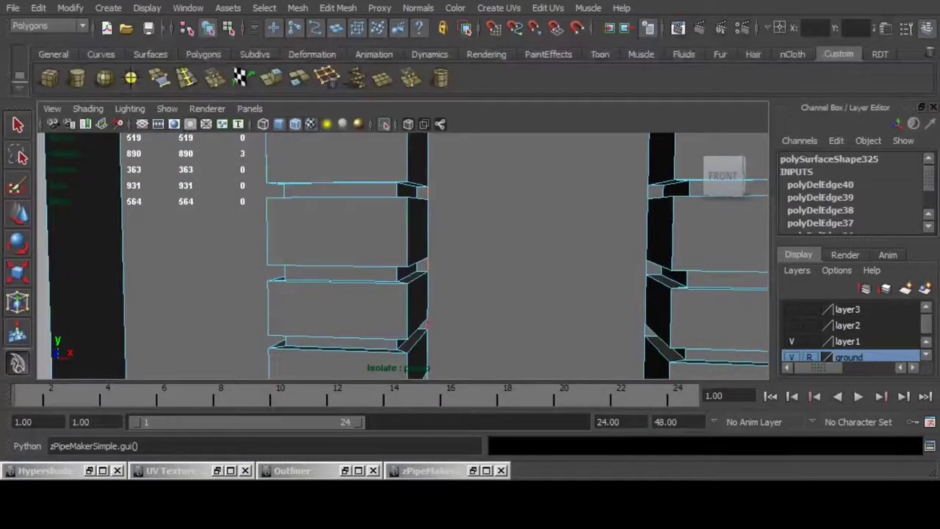
pyautogui.keyDown('shift'); pyautogui.click(427, 325); pyautogui.keyUp('shift')
pyautogui.keyDown('alt'); pyautogui.moveTo(427, 325); pyautogui.dragTo(449, 179, button='middle'); pyautogui.keyUp('alt')
pyautogui.keyDown('shift'); pyautogui.click(448, 241); pyautogui.keyUp('shift')
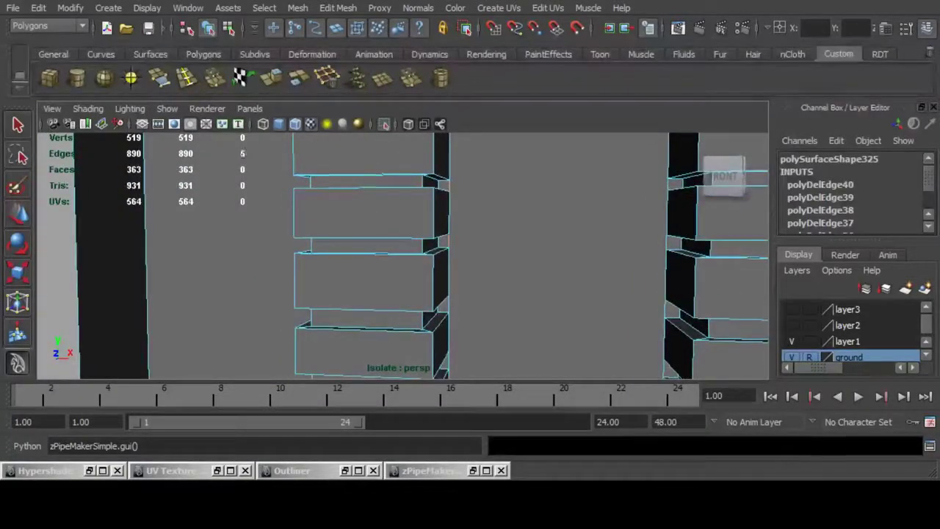
pyautogui.keyDown('shift'); pyautogui.click(449, 304); pyautogui.keyUp('shift')
pyautogui.scroll(-2, 449, 358)
pyautogui.keyDown('alt'); pyautogui.moveTo(449, 358); pyautogui.dragTo(449, 199, button='middle'); pyautogui.keyUp('alt')
# Add the lower rear-corner edges on the opposite side of the first pillar to the edge selection.
pyautogui.keyDown('alt'); pyautogui.moveTo(389, 198); pyautogui.dragTo(450, 244, button='middle'); pyautogui.keyUp('alt')
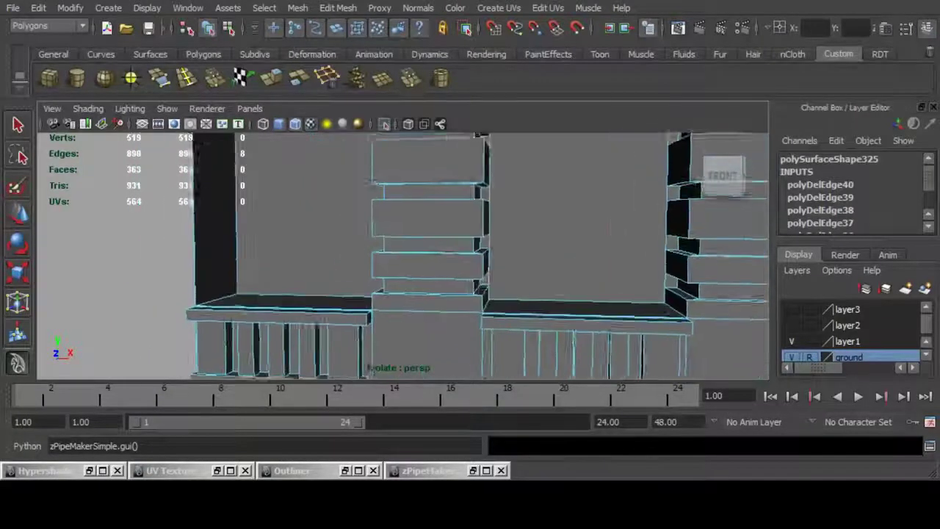
pyautogui.keyDown('alt'); pyautogui.moveTo(450, 244); pyautogui.dragTo(494, 256); pyautogui.keyUp('alt')
pyautogui.keyDown('alt'); pyautogui.moveTo(412, 213); pyautogui.dragTo(496, 270, button='middle'); pyautogui.keyUp('alt')
pyautogui.keyDown('shift'); pyautogui.click(390, 308); pyautogui.keyUp('shift')
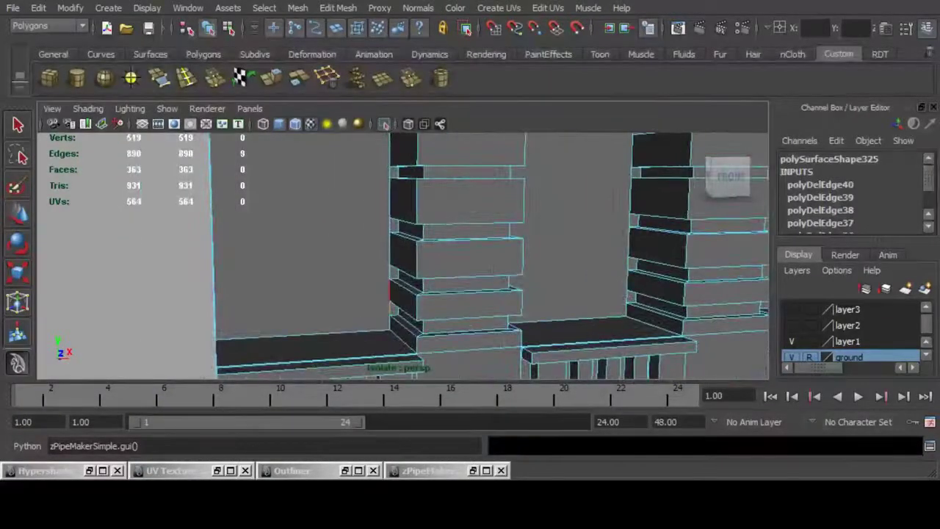
pyautogui.keyDown('shift'); pyautogui.click(390, 272); pyautogui.keyUp('shift')
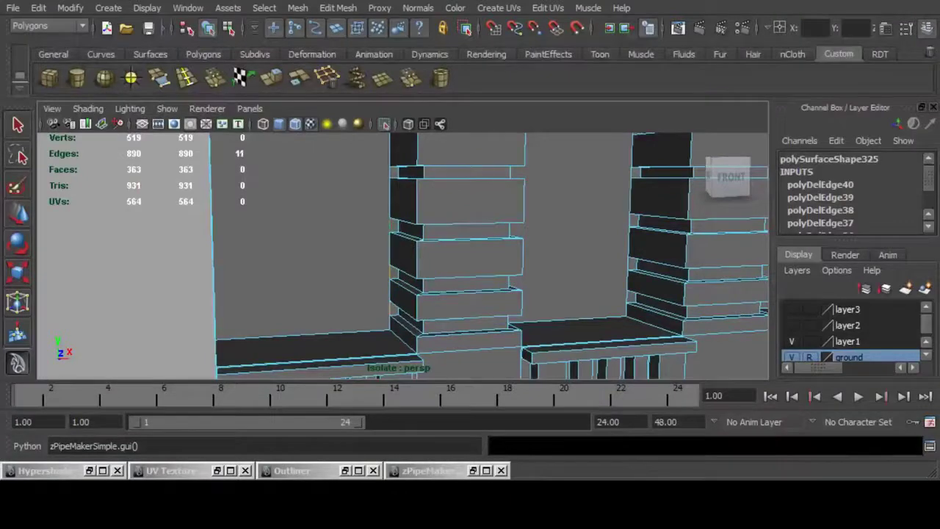
pyautogui.scroll(-5, 402, 255)
pyautogui.keyDown('alt'); pyautogui.moveTo(403, 221); pyautogui.dragTo(412, 334, button='middle'); pyautogui.keyUp('alt')
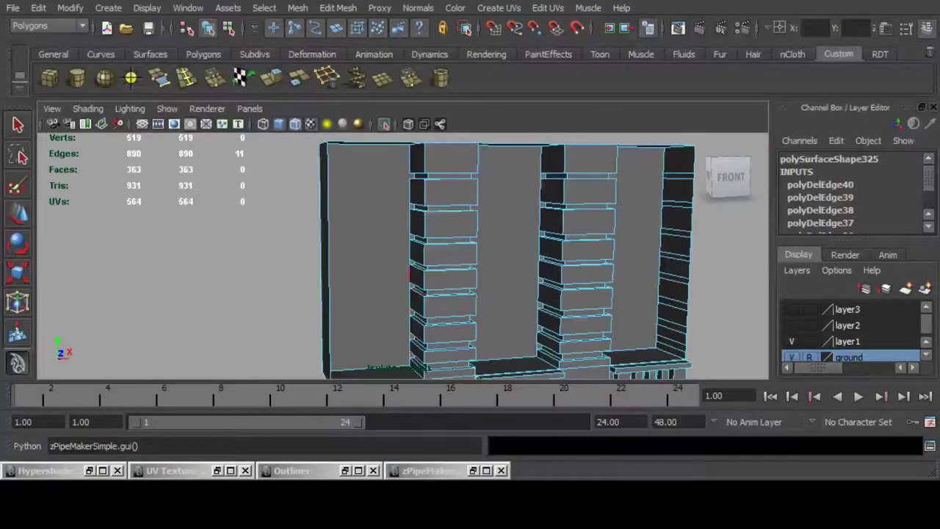
pyautogui.keyDown('alt'); pyautogui.moveTo(410, 275); pyautogui.dragTo(386, 274); pyautogui.keyUp('alt')
# Undo the pillar edge selections and the last edge deletion.
pyautogui.click(382, 268)
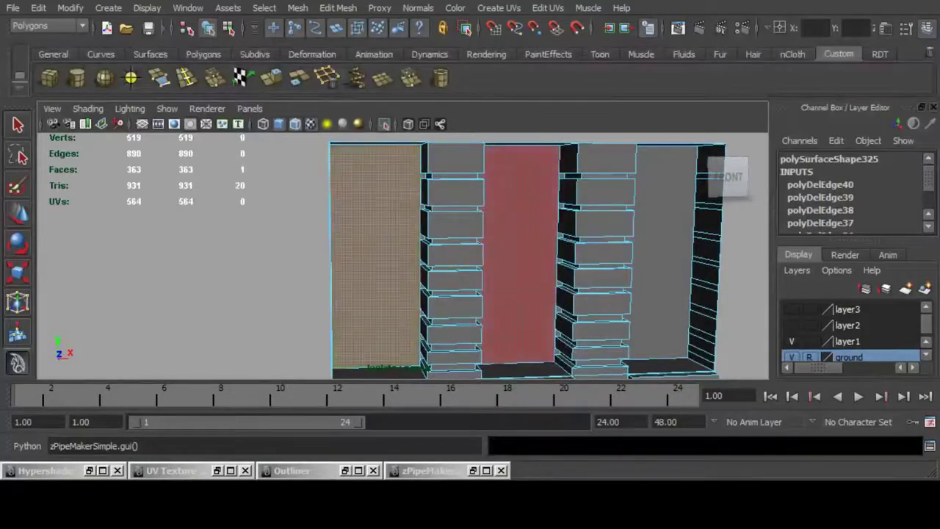
pyautogui.scroll(5, 520, 253)
pyautogui.hotkey('ctrl', 'z')
pyautogui.hotkey('ctrl', 'z')
pyautogui.hotkey('ctrl', 'z')
pyautogui.hotkey('ctrl', 'z')
pyautogui.hotkey('ctrl', 'z')
pyautogui.keyDown('alt'); pyautogui.moveTo(515, 221); pyautogui.dragTo(482, 305, button='middle'); pyautogui.keyUp('alt')
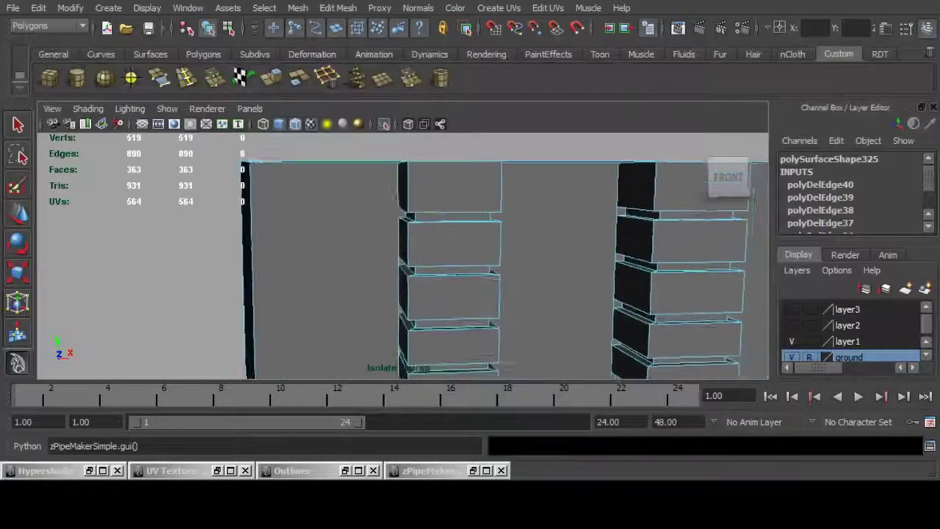
pyautogui.keyDown('alt'); pyautogui.moveTo(481, 305); pyautogui.dragTo(454, 304); pyautogui.keyUp('alt')
pyautogui.hotkey('ctrl', 'z')
pyautogui.hotkey('ctrl', 'z')
pyautogui.hotkey('ctrl', 'z')
pyautogui.hotkey('ctrl', 'z')
pyautogui.hotkey('ctrl', 'z')
pyautogui.hotkey('ctrl', 'z')
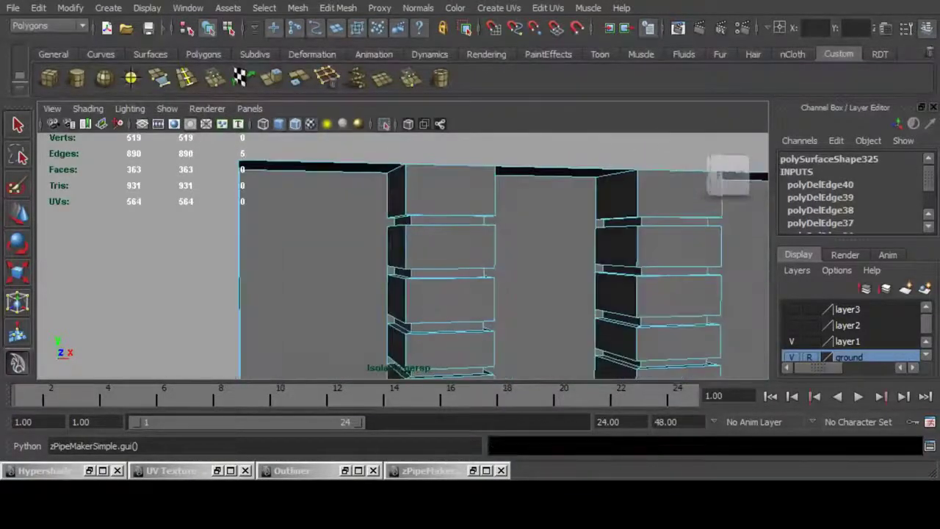
# Delete the three large back-wall faces in the openings beside and between the pillars.
pyautogui.keyDown('alt'); pyautogui.moveTo(323, 257); pyautogui.dragTo(364, 264); pyautogui.keyUp('alt')
pyautogui.click(345, 265)
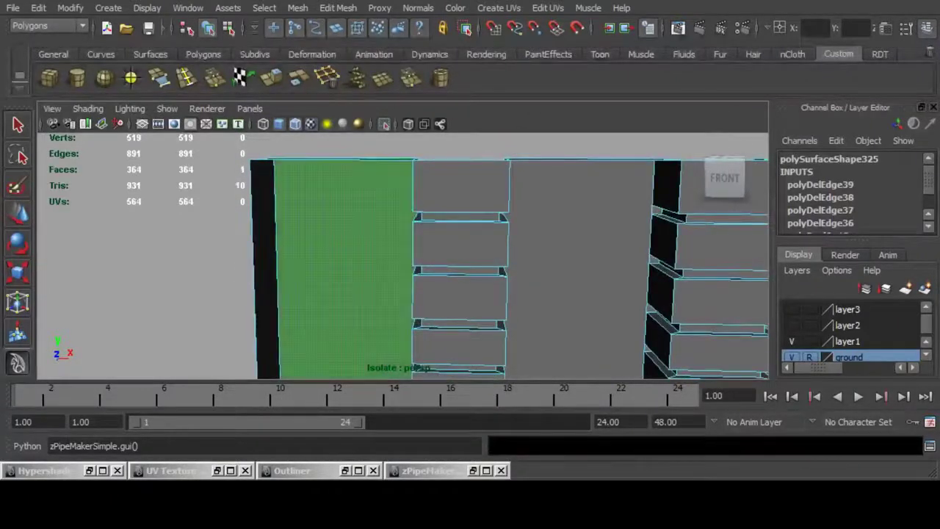
pyautogui.press('Delete')
pyautogui.scroll(-5, 471, 253)
pyautogui.keyDown('alt'); pyautogui.moveTo(470, 254); pyautogui.dragTo(470, 198, button='middle'); pyautogui.keyUp('alt')
pyautogui.scroll(3, 470, 198)
pyautogui.keyDown('alt'); pyautogui.moveTo(470, 220); pyautogui.dragTo(477, 246); pyautogui.keyUp('alt')
pyautogui.click(504, 220)
pyautogui.keyDown('shift'); pyautogui.click(658, 195); pyautogui.keyUp('shift')
pyautogui.hotkey('ctrl', 'z')
pyautogui.hotkey('ctrl', 'z')
pyautogui.hotkey('ctrl', 'z')
pyautogui.hotkey('ctrl', 'z')
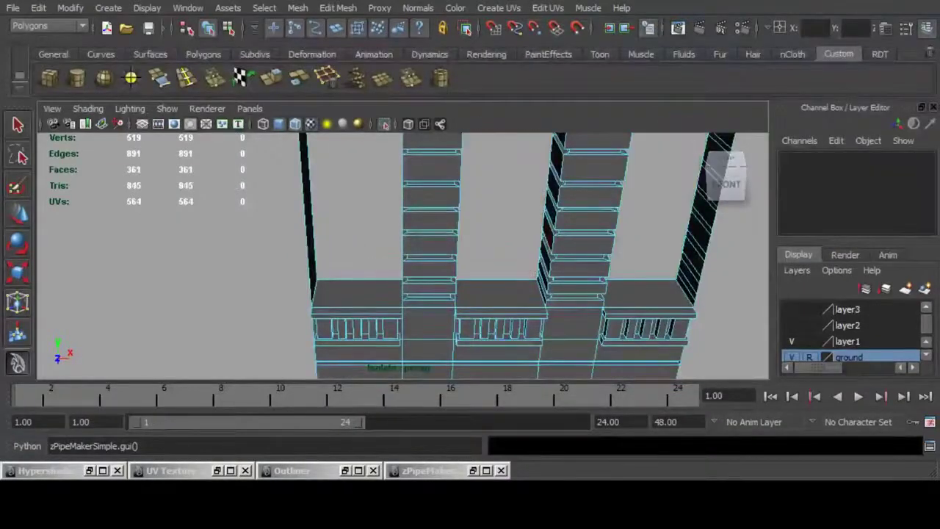
# Delete the diagonal corner edges on the ledges and undersides of the first pillar's upper grooves.
pyautogui.keyDown('alt'); pyautogui.moveTo(470, 206); pyautogui.dragTo(474, 309, button='middle'); pyautogui.keyUp('alt')
pyautogui.scroll(5, 474, 254)
pyautogui.scroll(3, 474, 254)
pyautogui.keyDown('alt'); pyautogui.moveTo(456, 254); pyautogui.dragTo(474, 239); pyautogui.keyUp('alt')
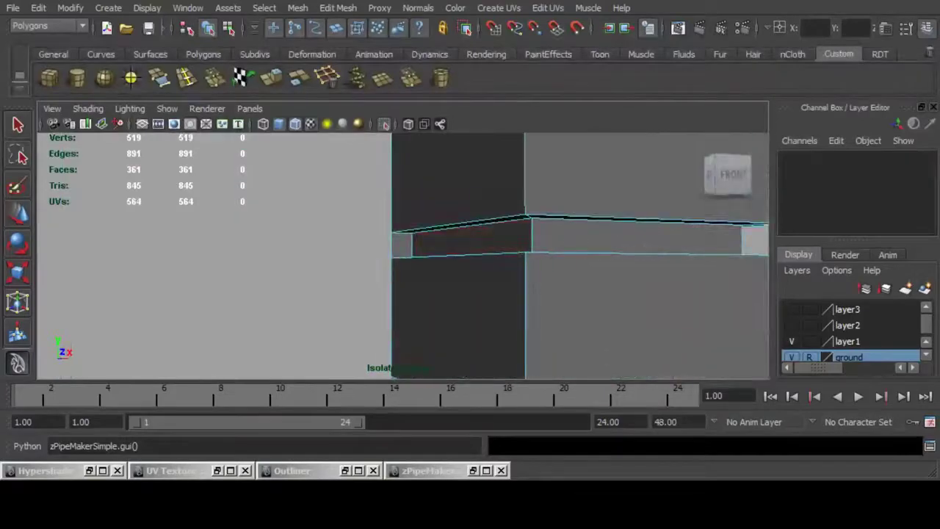
pyautogui.hotkey('ctrl', 'z')
pyautogui.hotkey('ctrl', 'z')
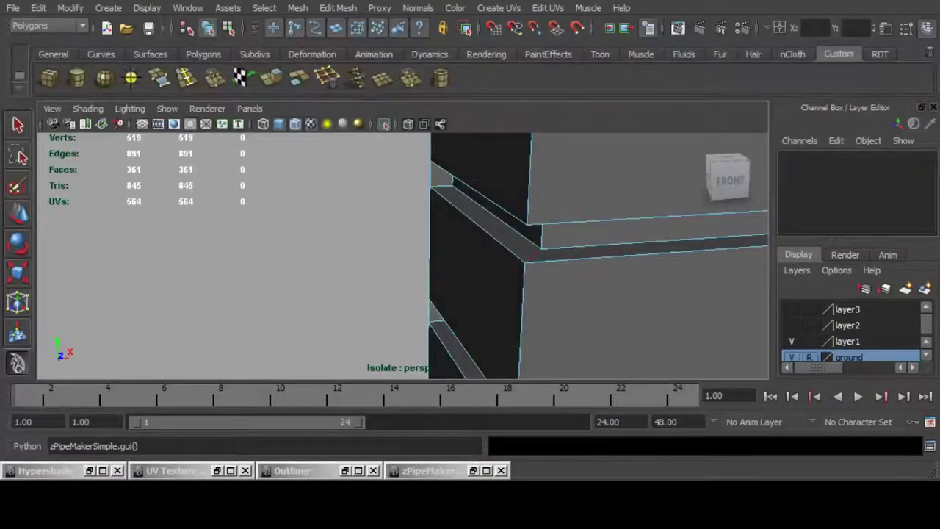
pyautogui.click(534, 255)
pyautogui.scroll(-6, 535, 255)
pyautogui.scroll(6, 411, 258)
pyautogui.keyDown('alt'); pyautogui.moveTo(515, 253); pyautogui.dragTo(397, 268); pyautogui.keyUp('alt')
pyautogui.keyDown('shift'); pyautogui.click(414, 269); pyautogui.keyUp('shift')
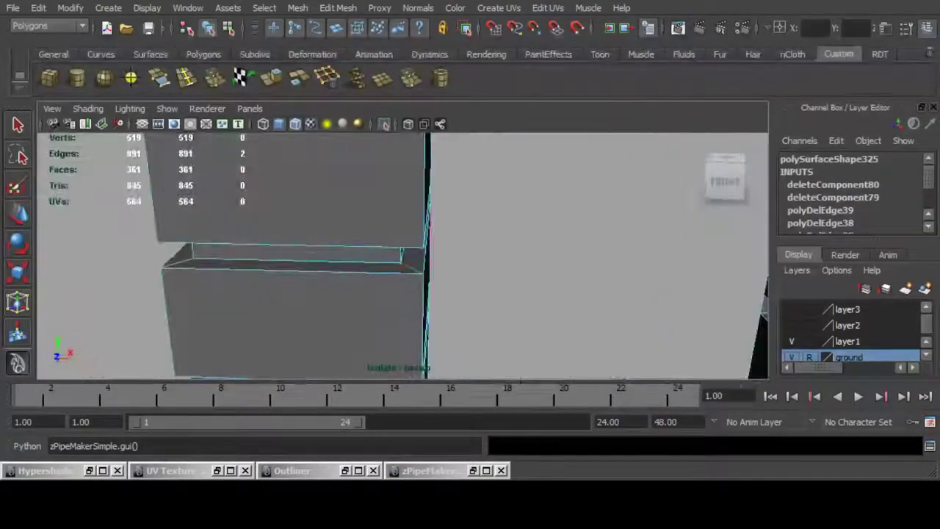
pyautogui.scroll(-6, 413, 269)
pyautogui.keyDown('alt'); pyautogui.moveTo(455, 264); pyautogui.dragTo(411, 268); pyautogui.keyUp('alt')
pyautogui.keyDown('alt'); pyautogui.moveTo(426, 294); pyautogui.dragTo(430, 228, button='middle'); pyautogui.keyUp('alt')
pyautogui.scroll(6, 426, 272)
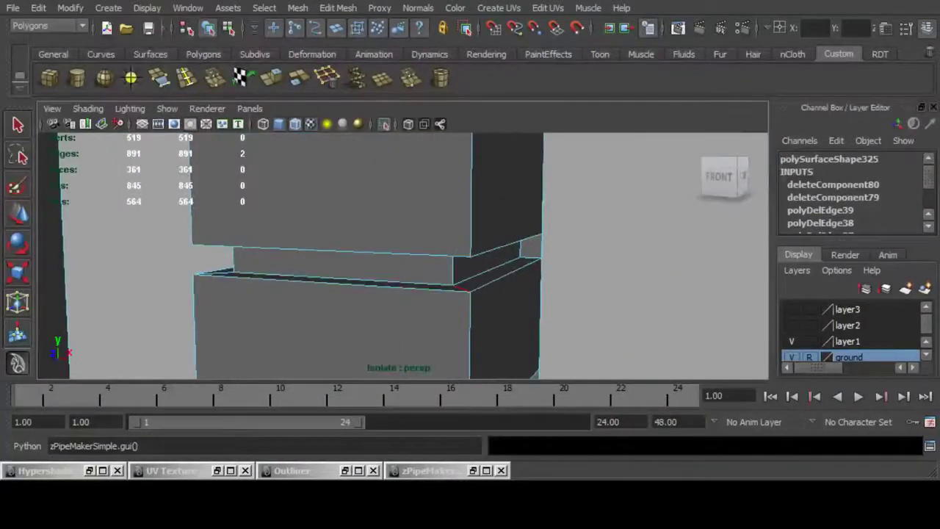
pyautogui.keyDown('alt'); pyautogui.moveTo(316, 282); pyautogui.dragTo(294, 209); pyautogui.keyUp('alt')
pyautogui.keyDown('shift'); pyautogui.click(313, 286); pyautogui.keyUp('shift')
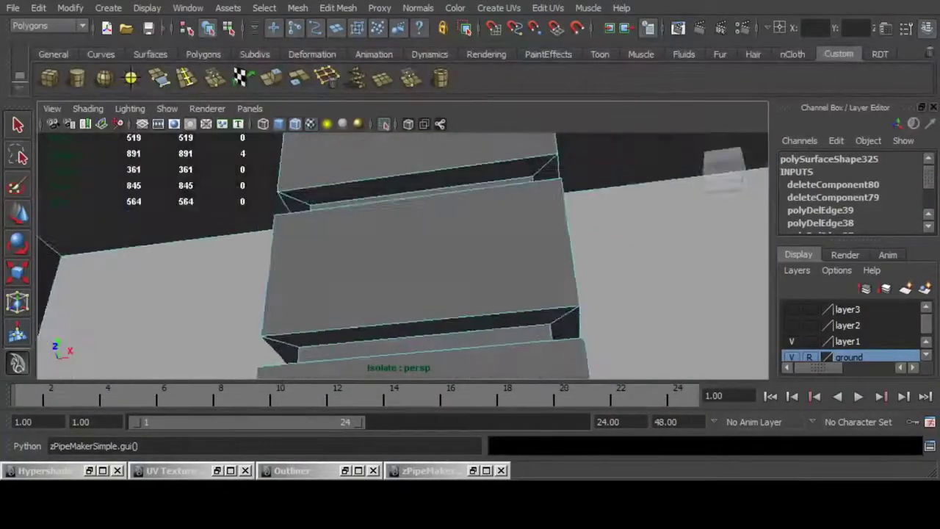
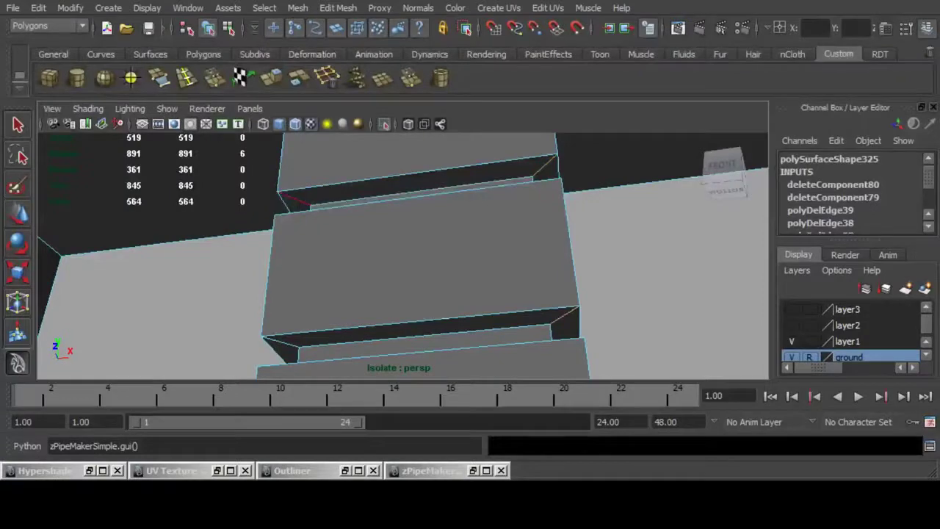
pyautogui.click(327, 78)
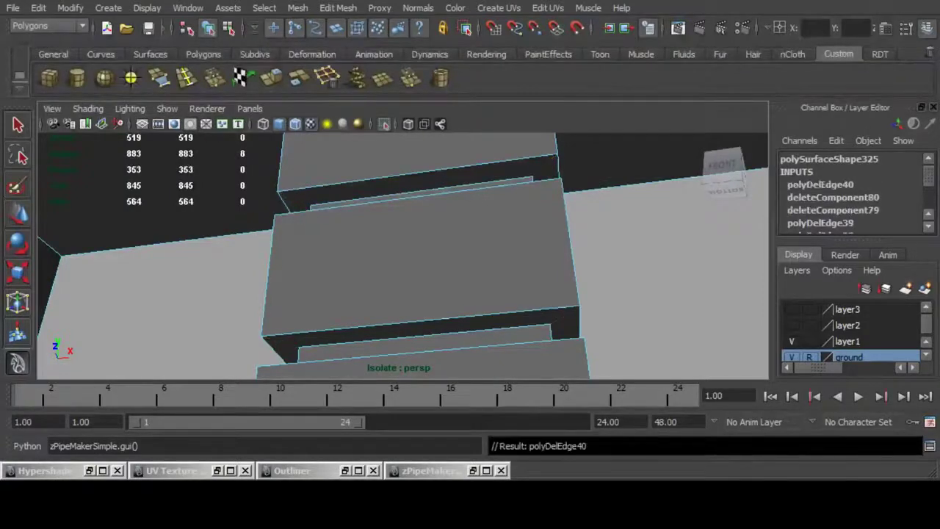
# Delete the diagonal corner edges in the next groove down on the first pillar.
pyautogui.scroll(-6, 412, 257)
pyautogui.keyDown('alt'); pyautogui.moveTo(411, 243); pyautogui.dragTo(393, 272); pyautogui.keyUp('alt')
pyautogui.scroll(3, 397, 264)
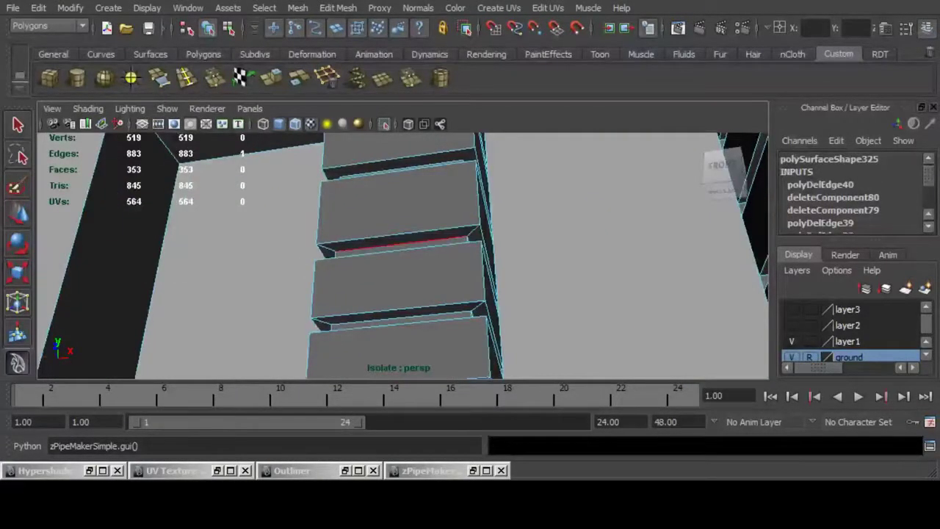
pyautogui.keyDown('shift'); pyautogui.click(324, 251); pyautogui.keyUp('shift')
pyautogui.keyDown('alt'); pyautogui.moveTo(324, 251); pyautogui.dragTo(276, 331); pyautogui.keyUp('alt')
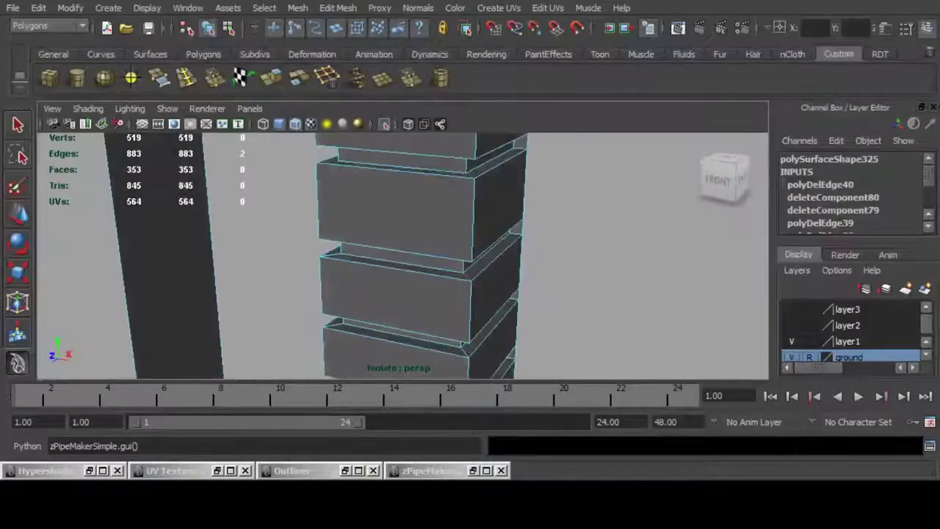
pyautogui.click(327, 77)
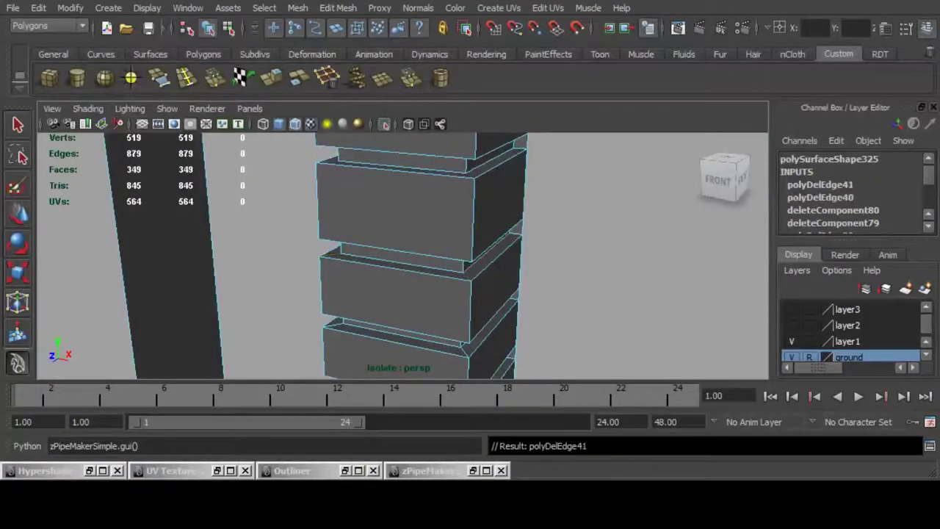
# Delete the diagonal corner edges above and below the blocks in the first pillar's middle grooves.
pyautogui.keyDown('alt'); pyautogui.moveTo(400, 253); pyautogui.dragTo(410, 266); pyautogui.keyUp('alt')
pyautogui.scroll(2, 410, 266)
pyautogui.click(434, 269)
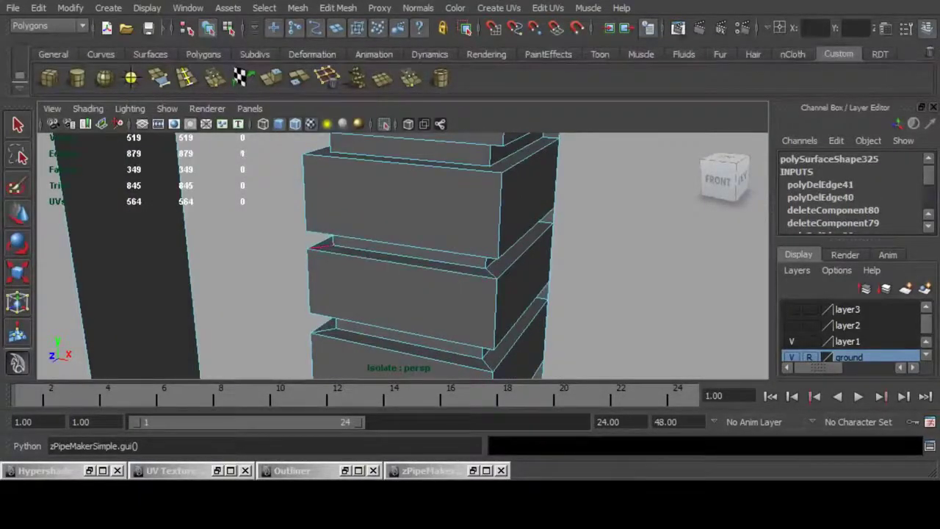
pyautogui.keyDown('alt'); pyautogui.moveTo(324, 248); pyautogui.dragTo(375, 169); pyautogui.keyUp('alt')
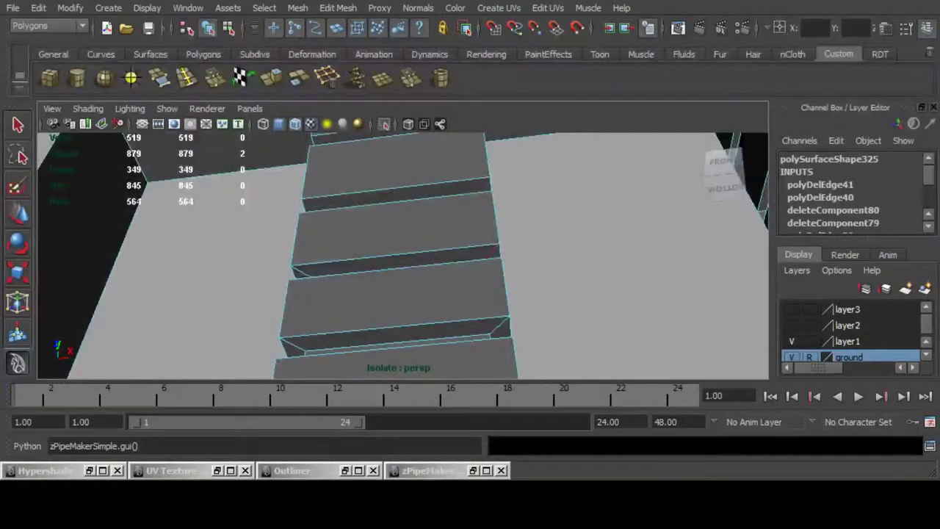
pyautogui.keyDown('shift'); pyautogui.click(492, 252); pyautogui.keyUp('shift')
pyautogui.keyDown('shift'); pyautogui.click(499, 327); pyautogui.keyUp('shift')
pyautogui.click(327, 78)
pyautogui.keyDown('alt'); pyautogui.moveTo(378, 169); pyautogui.dragTo(368, 272); pyautogui.keyUp('alt')
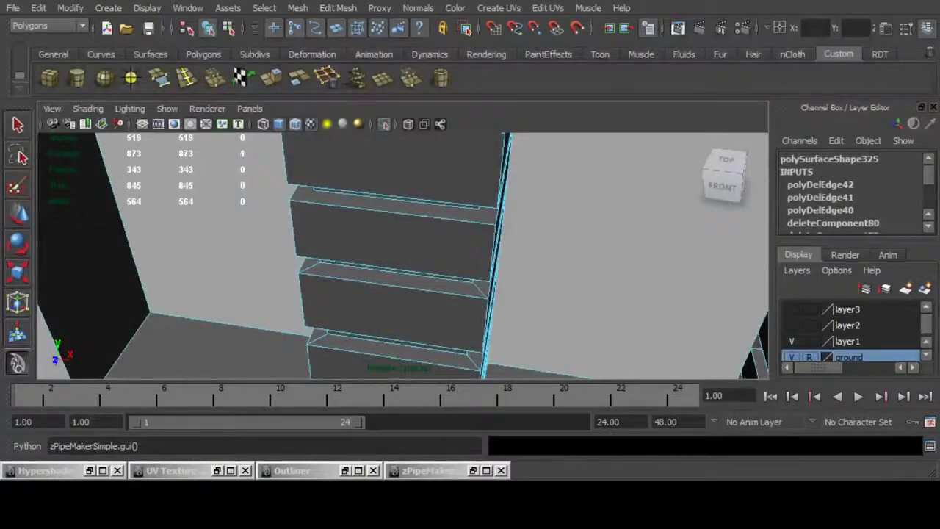
pyautogui.hotkey('ctrl', 'Delete')
# Delete the paired diagonal corner edges on the undersides of the next lower blocks of the first pillar.
pyautogui.press('[')
pyautogui.press('[')
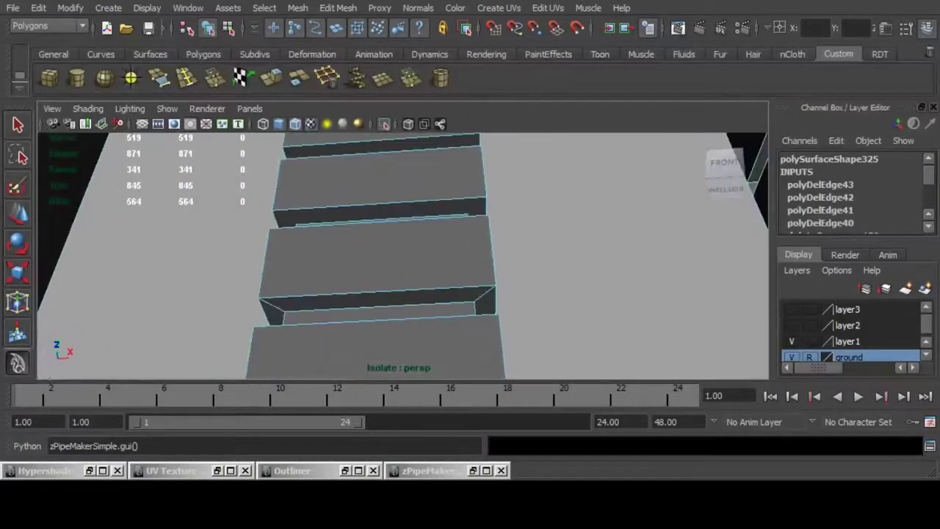
pyautogui.click(484, 295)
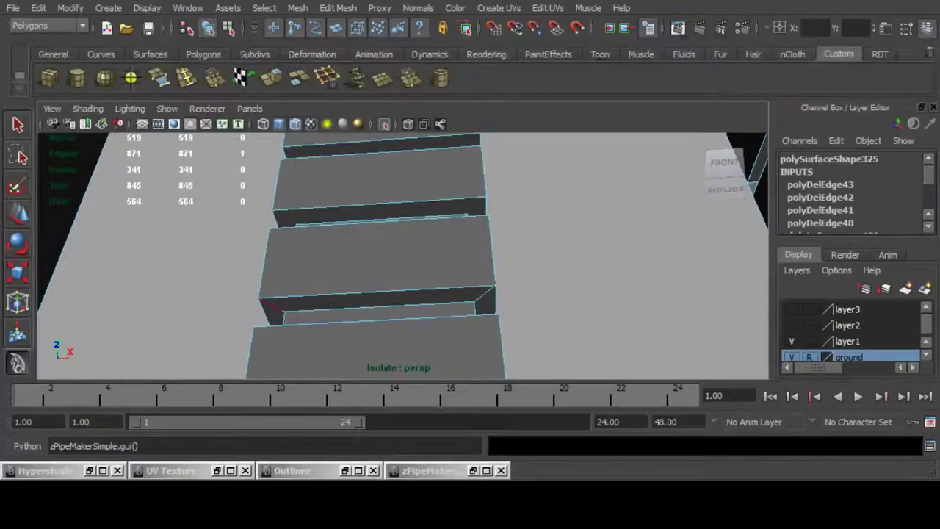
pyautogui.keyDown('shift'); pyautogui.click(272, 305); pyautogui.keyUp('shift')
pyautogui.keyDown('alt'); pyautogui.moveTo(353, 242); pyautogui.dragTo(320, 228); pyautogui.keyUp('alt')
pyautogui.keyDown('shift'); pyautogui.click(471, 368); pyautogui.keyUp('shift')
pyautogui.keyDown('shift'); pyautogui.click(289, 341); pyautogui.keyUp('shift')
pyautogui.press('Delete')
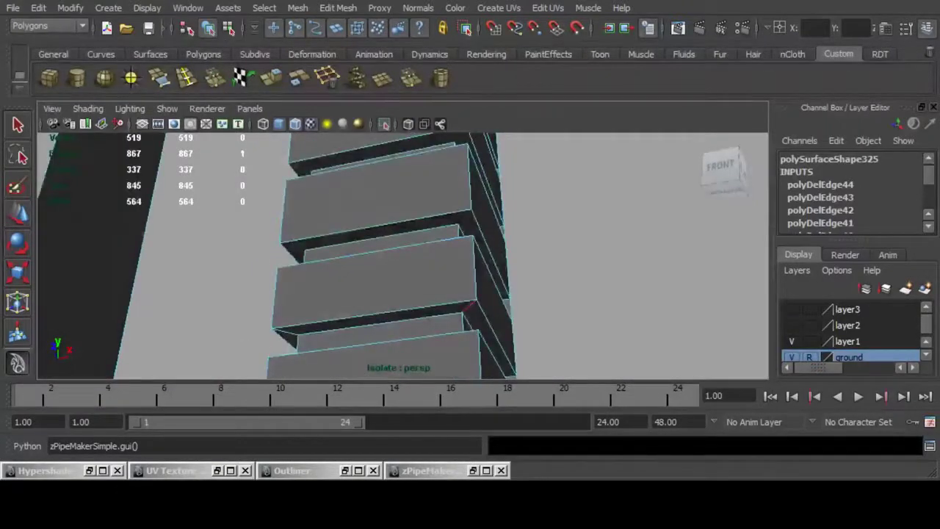
# Delete the diagonal corner edges around the first pillar's lowest blocks, just above the railing level.
pyautogui.keyDown('shift'); pyautogui.click(286, 333); pyautogui.keyUp('shift')
pyautogui.press('Delete')
pyautogui.keyDown('alt'); pyautogui.moveTo(294, 338); pyautogui.dragTo(309, 248, button='middle'); pyautogui.keyUp('alt')
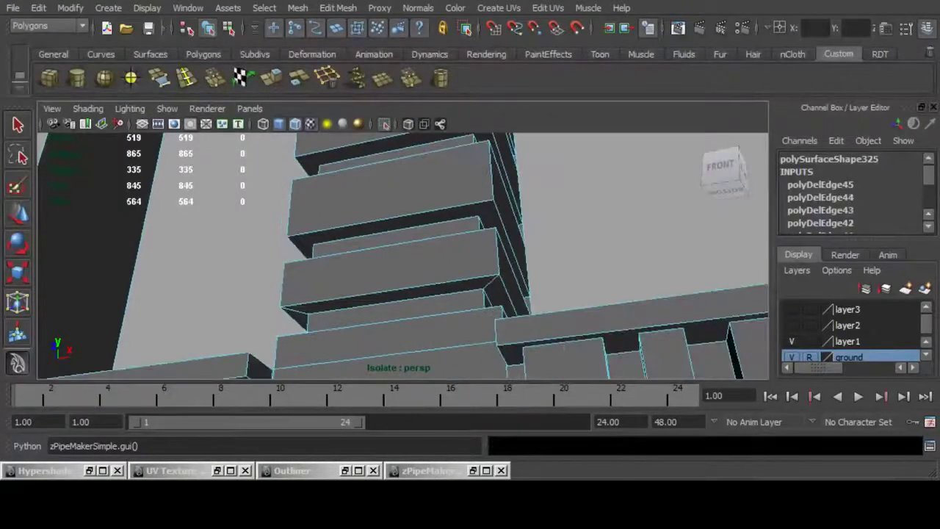
pyautogui.keyDown('alt'); pyautogui.moveTo(489, 283); pyautogui.dragTo(476, 373); pyautogui.keyUp('alt')
pyautogui.keyDown('shift'); pyautogui.click(486, 272); pyautogui.keyUp('shift')
pyautogui.hotkey('ctrl', 'Delete')
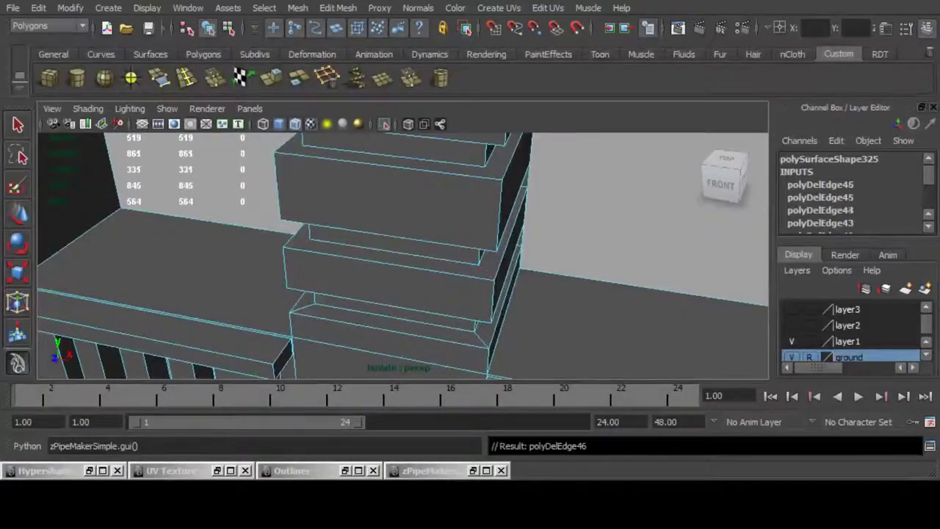
# Delete the two diagonal corner edges on top of the first pillar's base block.
pyautogui.click(482, 338)
pyautogui.keyDown('shift'); pyautogui.click(302, 309); pyautogui.keyUp('shift')
pyautogui.hotkey('ctrl', 'Delete')
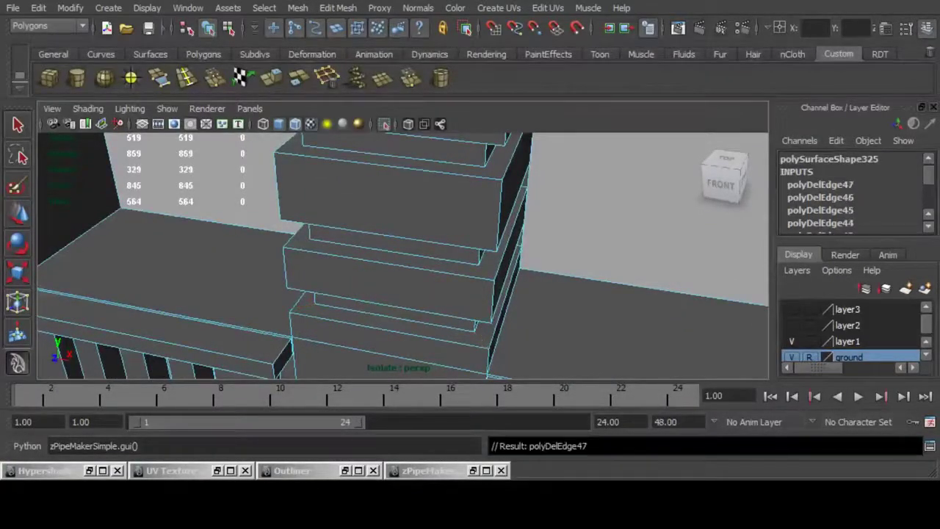
# Delete the horizontal edge crossing the front of the first pillar's base at railing-cap height.
pyautogui.scroll(-4, 352, 309)
pyautogui.keyDown('alt'); pyautogui.moveTo(411, 308); pyautogui.dragTo(470, 272); pyautogui.keyUp('alt')
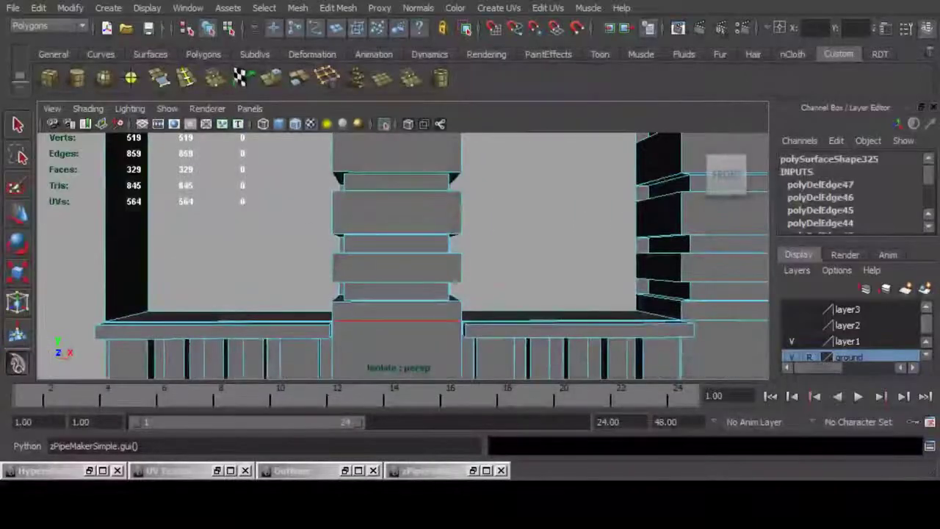
pyautogui.click(397, 320)
pyautogui.hotkey('ctrl', 'Delete')
# Delete the horizontal edge across the pillar base below the railings and the vertical edges along both sides of its front.
pyautogui.keyDown('alt'); pyautogui.moveTo(397, 321); pyautogui.dragTo(433, 250); pyautogui.keyUp('alt')
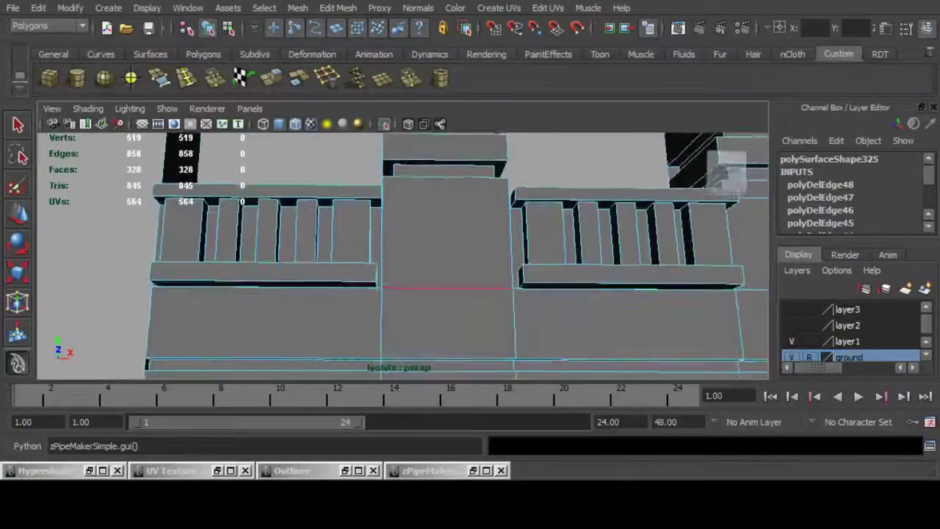
pyautogui.keyDown('shift'); pyautogui.click(382, 247); pyautogui.keyUp('shift')
pyautogui.keyDown('shift'); pyautogui.click(512, 248); pyautogui.keyUp('shift')
pyautogui.hotkey('ctrl', 'Delete')
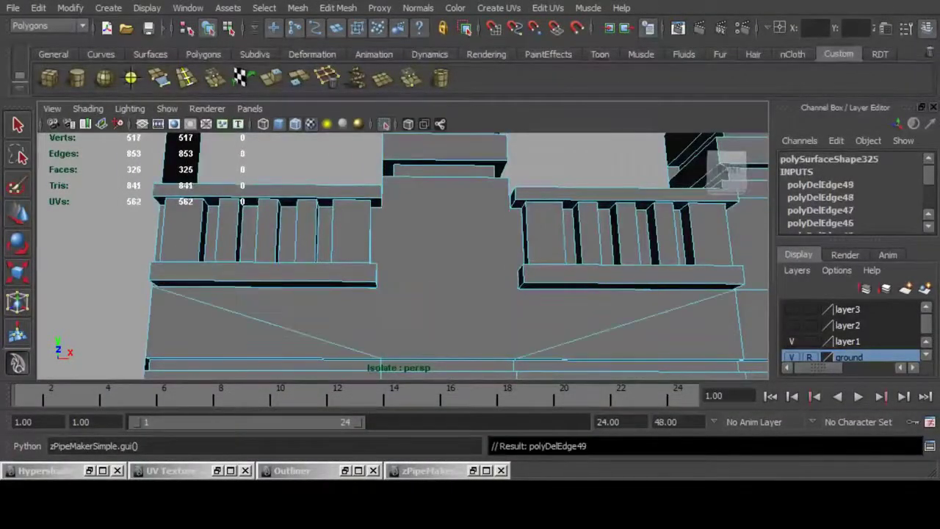
# Delete the two diagonal edges on the first pillar's base between the railings and the ledge strip.
pyautogui.click(286, 327)
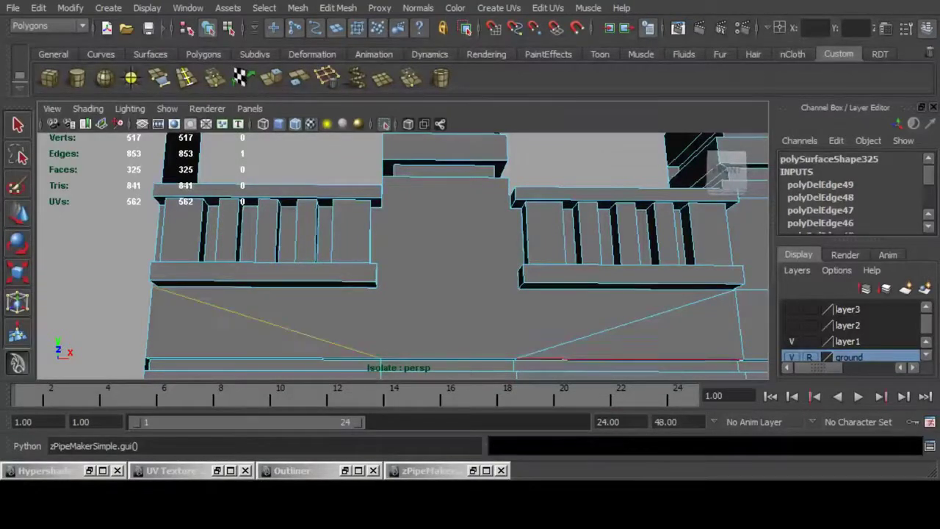
pyautogui.keyDown('shift'); pyautogui.click(612, 328); pyautogui.keyUp('shift')
pyautogui.hotkey('ctrl', 'Delete')
# Delete the vertical edge loops running through the ledge strip and lower wall below both sides of the first pillar.
pyautogui.keyDown('alt'); pyautogui.moveTo(612, 328); pyautogui.dragTo(621, 349); pyautogui.keyUp('alt')
pyautogui.keyDown('alt'); pyautogui.moveTo(621, 349); pyautogui.dragTo(514, 309, button='right'); pyautogui.keyUp('alt')
pyautogui.keyDown('alt'); pyautogui.moveTo(368, 294); pyautogui.dragTo(411, 294, button='right'); pyautogui.keyUp('alt')
pyautogui.doubleClick(358, 293)
pyautogui.keyDown('alt'); pyautogui.moveTo(411, 293); pyautogui.dragTo(441, 228); pyautogui.keyUp('alt')
pyautogui.hotkey('ctrl', 'Delete')
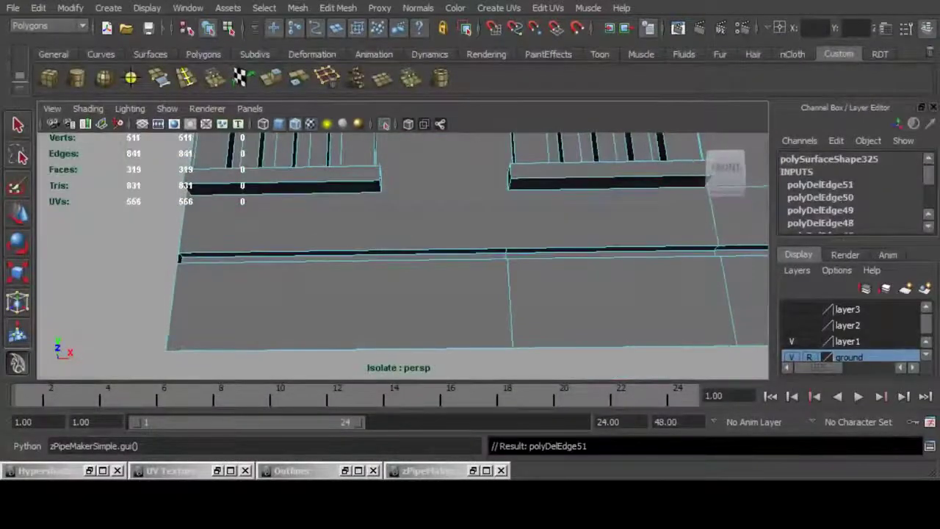
pyautogui.doubleClick(510, 302)
pyautogui.hotkey('ctrl', 'Delete')
pyautogui.scroll(-3, 431, 241)
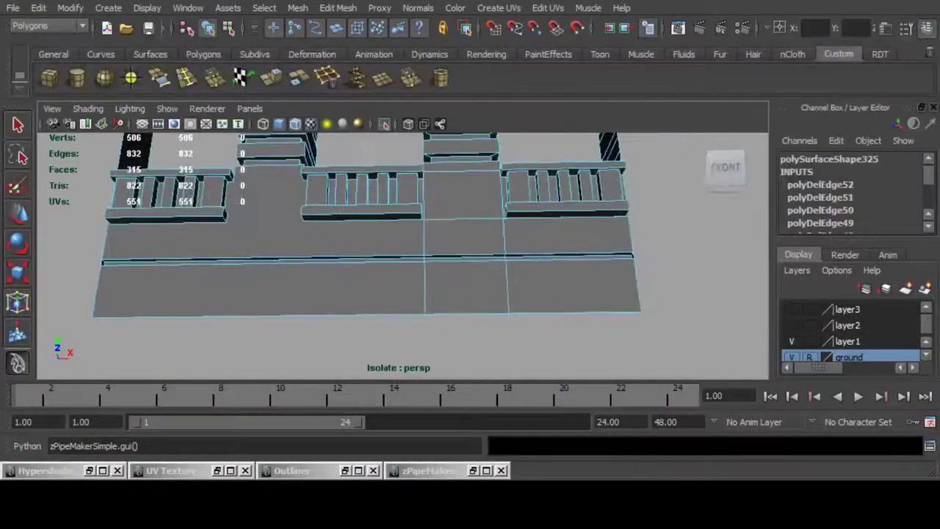
# Delete the two horizontal edges crossing the front of the second pillar's base at railing-foot and railing-cap height.
pyautogui.click(464, 219)
pyautogui.hotkey('ctrl', 'Delete')
pyautogui.click(463, 171)
pyautogui.hotkey('ctrl', 'Delete')
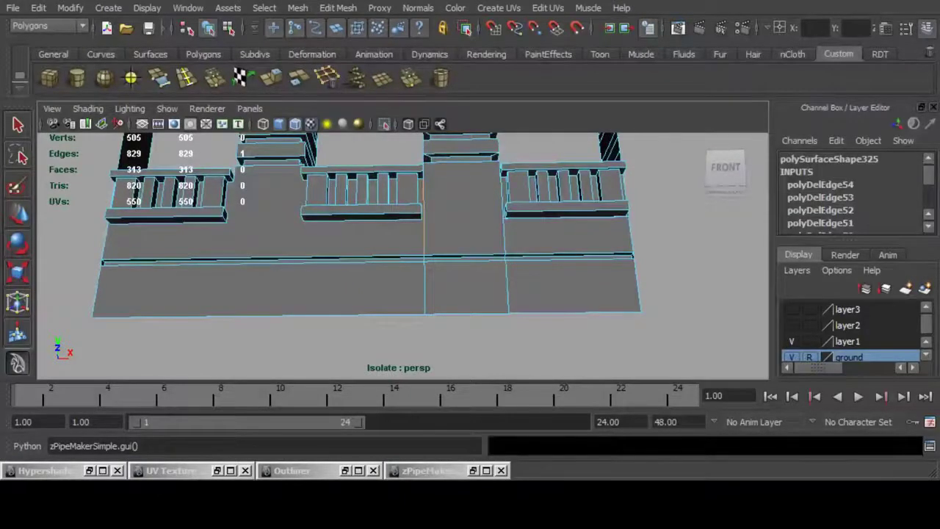
# Delete the vertical edge loop along the left side of the second pillar's base, leaving out the corner edge above the railing cap.
pyautogui.doubleClick(424, 229)
pyautogui.keyDown('alt'); pyautogui.moveTo(424, 229); pyautogui.dragTo(294, 173, button='right'); pyautogui.keyUp('alt')
pyautogui.keyDown('alt'); pyautogui.moveTo(294, 172); pyautogui.dragTo(312, 189); pyautogui.keyUp('alt')
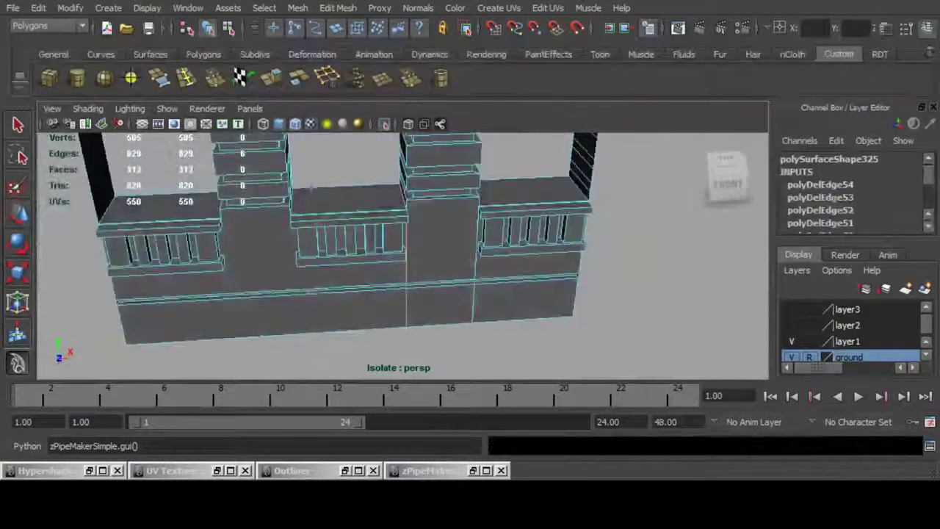
pyautogui.hotkey('ctrl', 'Delete')
pyautogui.hotkey('ctrl', 'z')
pyautogui.keyDown('alt'); pyautogui.moveTo(312, 189); pyautogui.dragTo(471, 198, button='right'); pyautogui.keyUp('alt')
pyautogui.keyDown('alt'); pyautogui.moveTo(423, 146); pyautogui.dragTo(435, 301, button='middle'); pyautogui.keyUp('alt')
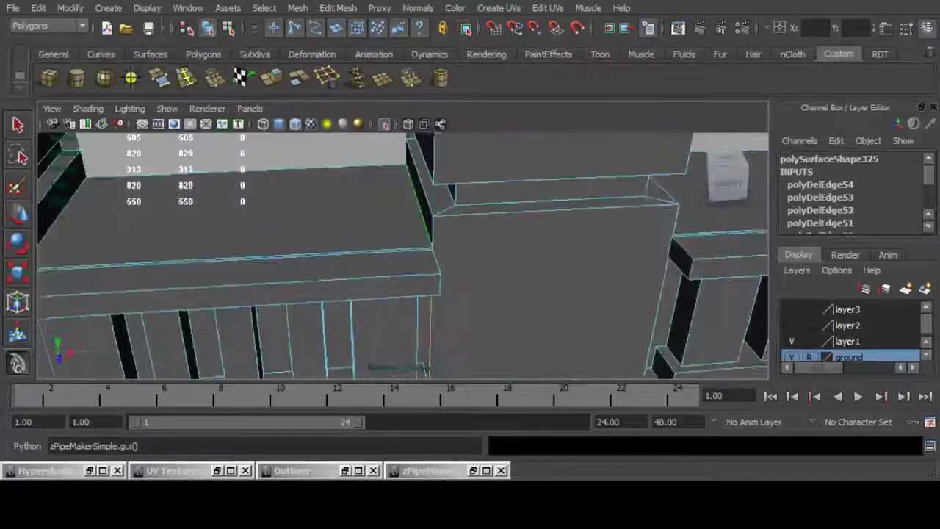
pyautogui.keyDown('ctrl'); pyautogui.click(434, 234); pyautogui.keyUp('ctrl')
pyautogui.hotkey('ctrl', 'Delete')
# Delete the vertical edges on the right side of the second pillar's base, beside and below the right railing down to the ledge strip.
pyautogui.keyDown('alt'); pyautogui.moveTo(434, 234); pyautogui.dragTo(316, 228, button='right'); pyautogui.keyUp('alt')
pyautogui.keyDown('alt'); pyautogui.moveTo(470, 246); pyautogui.dragTo(412, 247); pyautogui.keyUp('alt')
pyautogui.keyDown('shift'); pyautogui.click(589, 259); pyautogui.keyUp('shift')
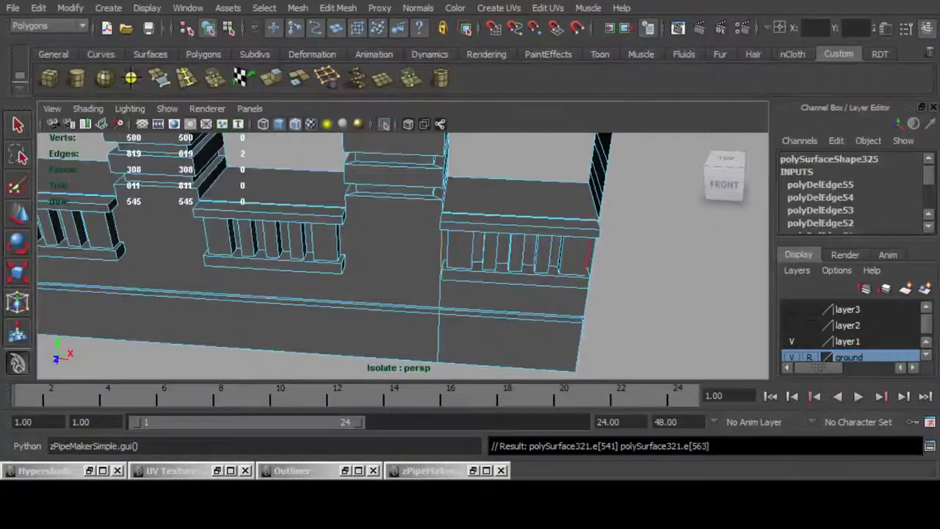
pyautogui.keyDown('alt'); pyautogui.moveTo(573, 259); pyautogui.dragTo(448, 302); pyautogui.keyUp('alt')
pyautogui.keyDown('alt'); pyautogui.moveTo(448, 301); pyautogui.dragTo(573, 309, button='right'); pyautogui.keyUp('alt')
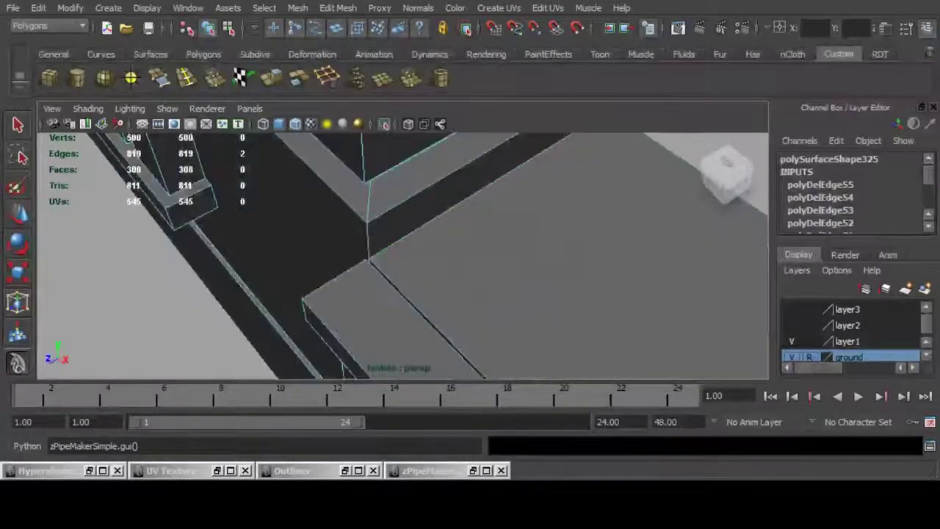
pyautogui.hotkey('ctrl', 'z')
pyautogui.keyDown('alt'); pyautogui.moveTo(514, 294); pyautogui.dragTo(316, 283, button='right'); pyautogui.keyUp('alt')
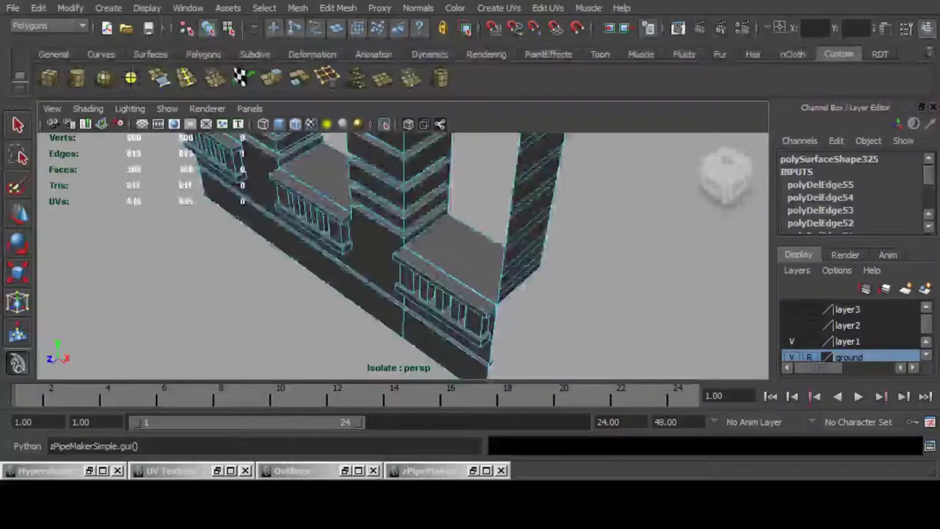
pyautogui.keyDown('alt'); pyautogui.moveTo(411, 265); pyautogui.dragTo(514, 243); pyautogui.keyUp('alt')
pyautogui.keyDown('alt'); pyautogui.moveTo(412, 257); pyautogui.dragTo(559, 257, button='right'); pyautogui.keyUp('alt')
pyautogui.hotkey('ctrl', 'Delete')
pyautogui.click(591, 280)
pyautogui.hotkey('ctrl', 'Delete')
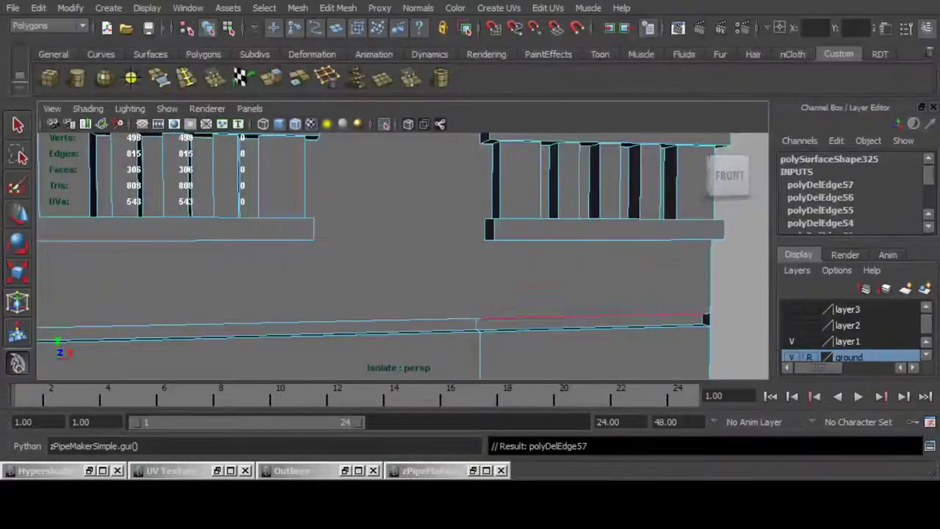
# Delete the remaining vertical edge loop through the ledge strip and lower wall below the second pillar's right side.
pyautogui.keyDown('alt'); pyautogui.moveTo(485, 317); pyautogui.dragTo(422, 252, button='middle'); pyautogui.keyUp('alt')
pyautogui.keyDown('alt'); pyautogui.moveTo(422, 252); pyautogui.dragTo(543, 252, button='right'); pyautogui.keyUp('alt')
pyautogui.click(478, 327)
pyautogui.doubleClick(468, 327)
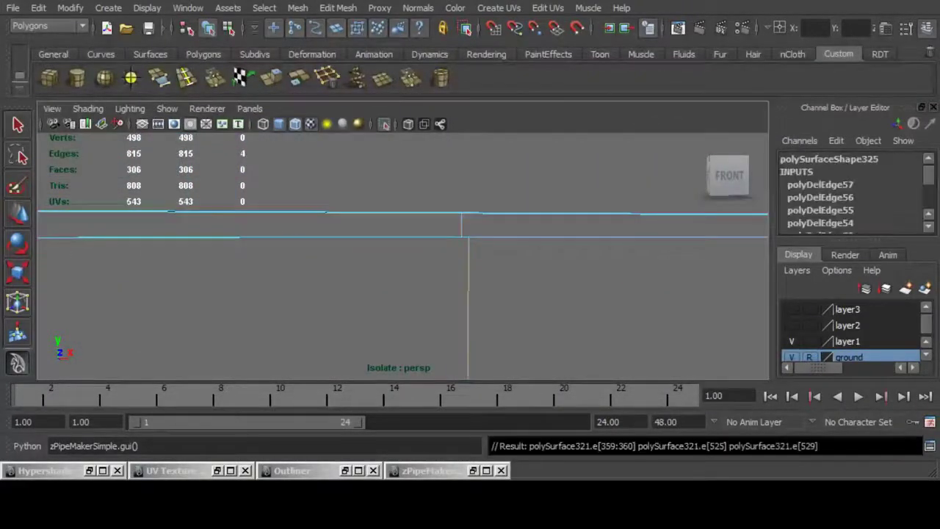
pyautogui.keyDown('alt'); pyautogui.moveTo(469, 323); pyautogui.dragTo(345, 319, button='right'); pyautogui.keyUp('alt')
pyautogui.hotkey('ctrl', 'Delete')
# Delete the diagonal corner edges in the topmost grooves between the second pillar's blocks.
pyautogui.keyDown('alt'); pyautogui.moveTo(469, 294); pyautogui.dragTo(360, 286, button='right'); pyautogui.keyUp('alt')
pyautogui.keyDown('alt'); pyautogui.moveTo(360, 285); pyautogui.dragTo(427, 301, button='middle'); pyautogui.keyUp('alt')
pyautogui.keyDown('alt'); pyautogui.moveTo(427, 301); pyautogui.dragTo(432, 268); pyautogui.keyUp('alt')
pyautogui.keyDown('alt'); pyautogui.moveTo(432, 247); pyautogui.dragTo(419, 364, button='middle'); pyautogui.keyUp('alt')
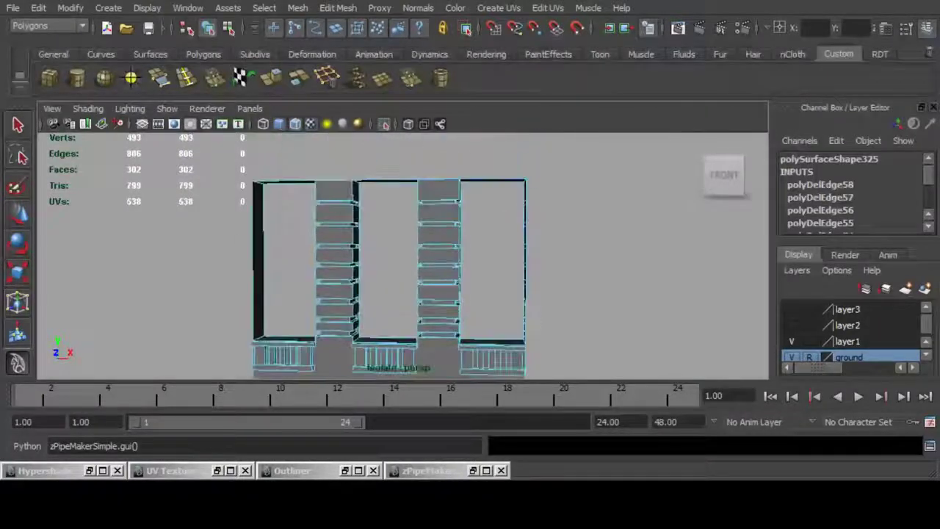
pyautogui.keyDown('alt'); pyautogui.moveTo(419, 338); pyautogui.dragTo(371, 345); pyautogui.keyUp('alt')
pyautogui.keyDown('alt'); pyautogui.moveTo(403, 253); pyautogui.dragTo(478, 258, button='right'); pyautogui.keyUp('alt')
pyautogui.keyDown('alt'); pyautogui.moveTo(478, 257); pyautogui.dragTo(456, 324, button='middle'); pyautogui.keyUp('alt')
pyautogui.keyDown('alt'); pyautogui.moveTo(456, 221); pyautogui.dragTo(463, 257); pyautogui.keyUp('alt')
pyautogui.keyDown('alt'); pyautogui.moveTo(411, 235); pyautogui.dragTo(470, 235, button='right'); pyautogui.keyUp('alt')
pyautogui.keyDown('alt'); pyautogui.moveTo(470, 235); pyautogui.dragTo(469, 187); pyautogui.keyUp('alt')
pyautogui.keyDown('alt'); pyautogui.moveTo(439, 231); pyautogui.dragTo(309, 229); pyautogui.keyUp('alt')
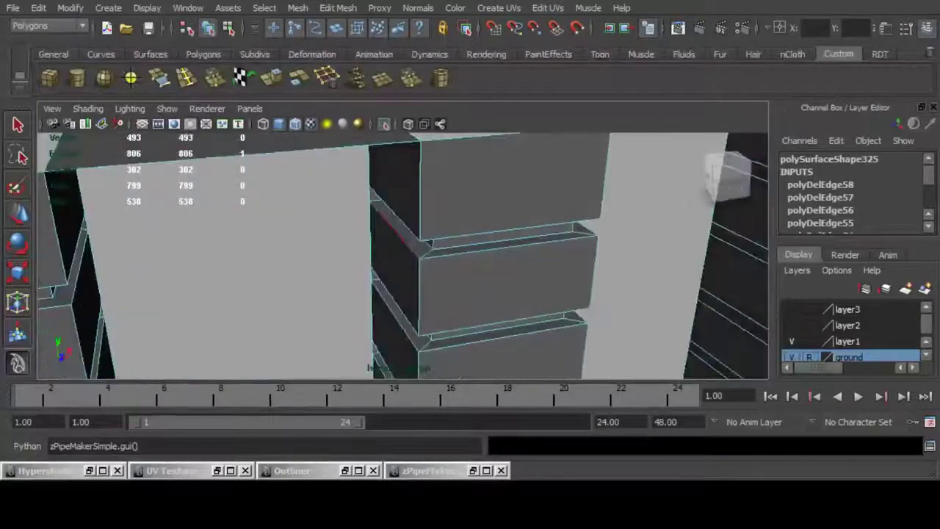
pyautogui.keyDown('alt'); pyautogui.moveTo(401, 234); pyautogui.dragTo(272, 229); pyautogui.keyUp('alt')
pyautogui.keyDown('shift'); pyautogui.click(434, 284); pyautogui.keyUp('shift')
pyautogui.keyDown('shift'); pyautogui.click(272, 270); pyautogui.keyUp('shift')
pyautogui.keyDown('alt'); pyautogui.moveTo(273, 269); pyautogui.dragTo(323, 177); pyautogui.keyUp('alt')
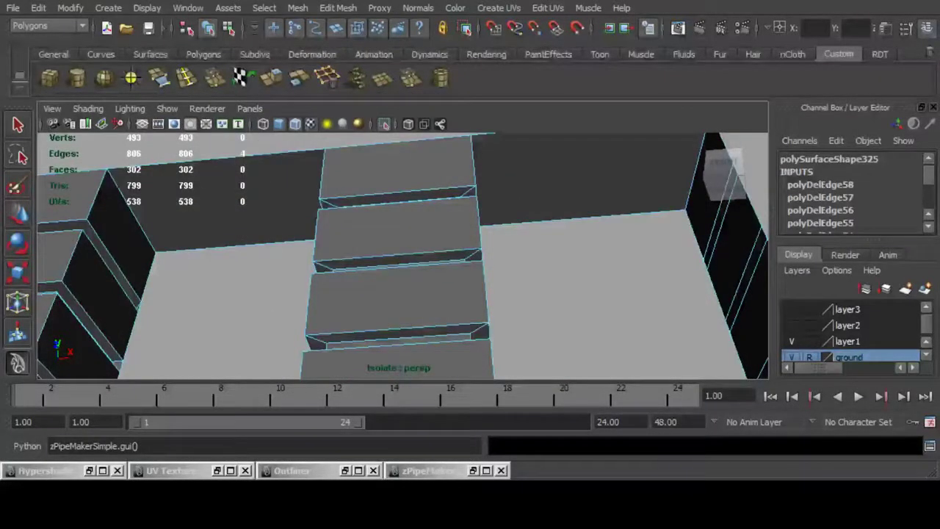
pyautogui.keyDown('shift'); pyautogui.click(397, 256); pyautogui.keyUp('shift')
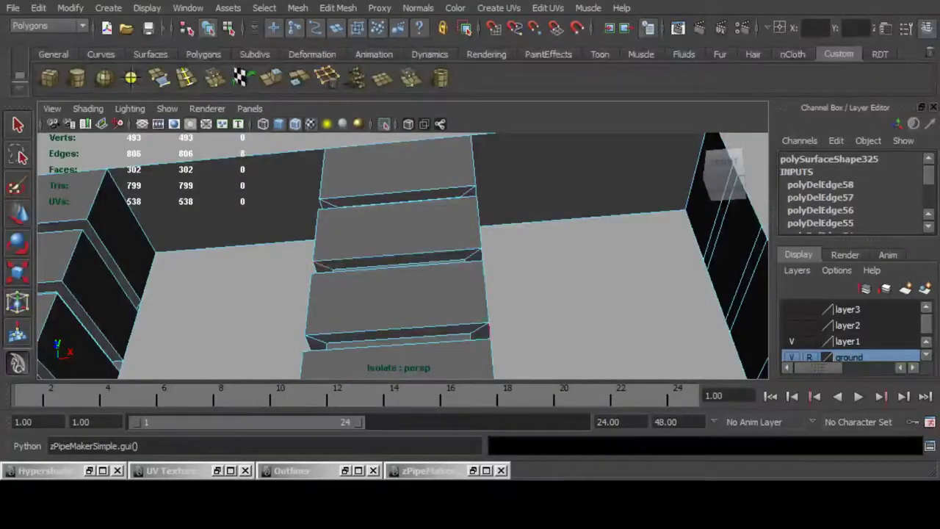
pyautogui.click(327, 77)
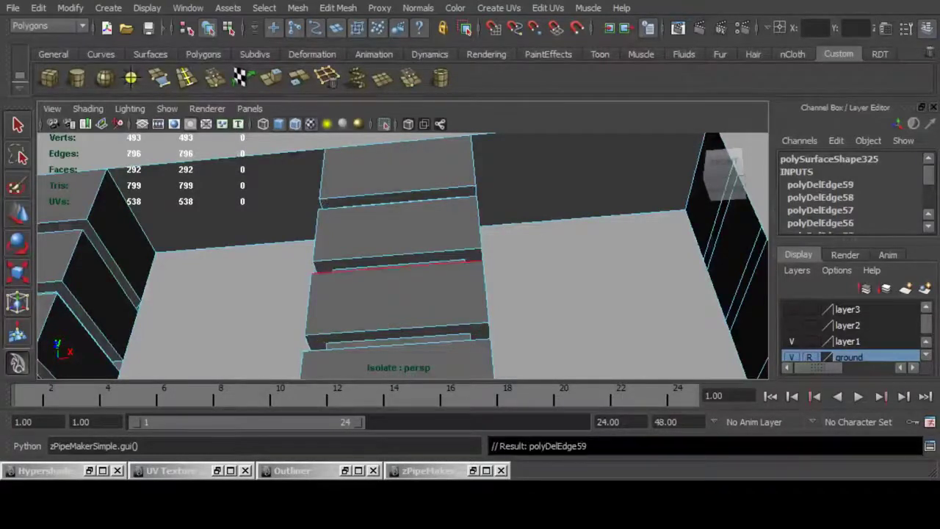
# Delete the next diagonal corner edges down the second pillar, on the undersides and tops of its middle blocks.
pyautogui.keyDown('alt'); pyautogui.moveTo(397, 266); pyautogui.dragTo(404, 237); pyautogui.keyUp('alt')
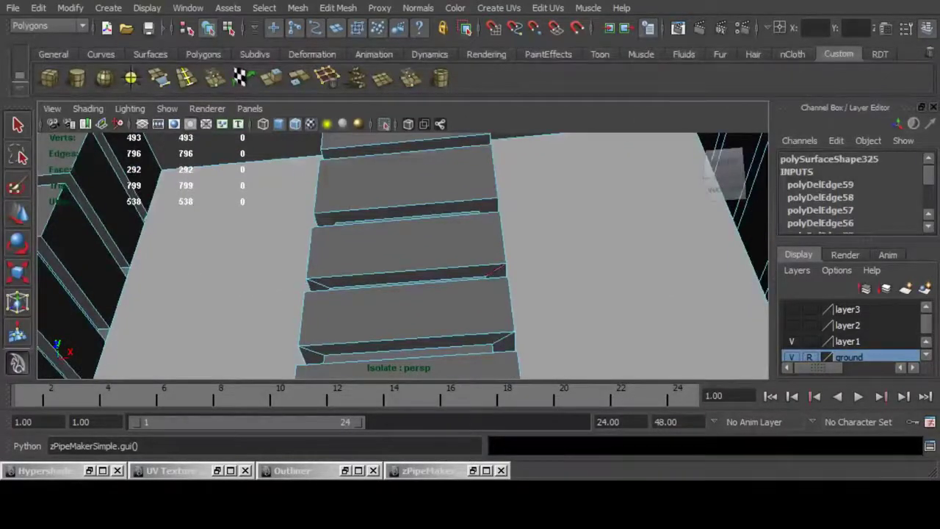
pyautogui.click(495, 272)
pyautogui.click(327, 77)
pyautogui.keyDown('alt'); pyautogui.moveTo(464, 213); pyautogui.dragTo(449, 272); pyautogui.keyUp('alt')
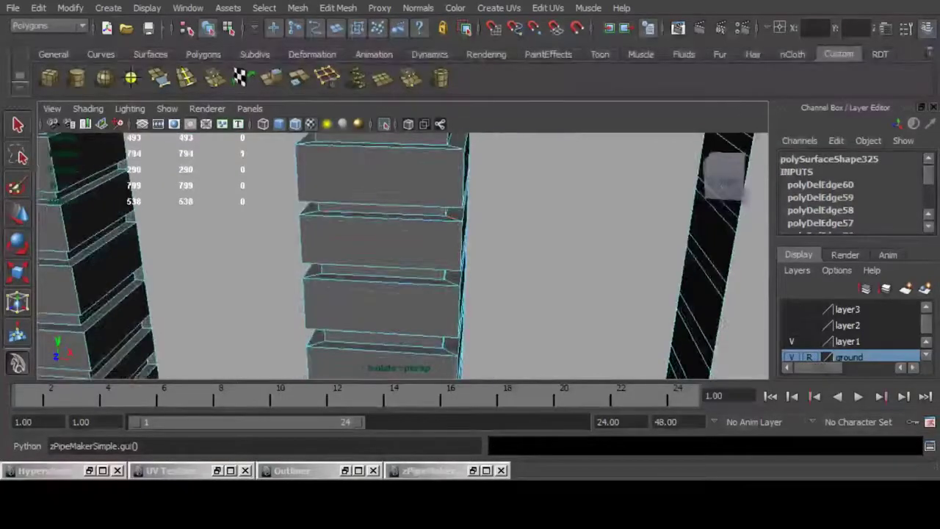
pyautogui.keyDown('alt'); pyautogui.moveTo(454, 218); pyautogui.dragTo(460, 248); pyautogui.keyUp('alt')
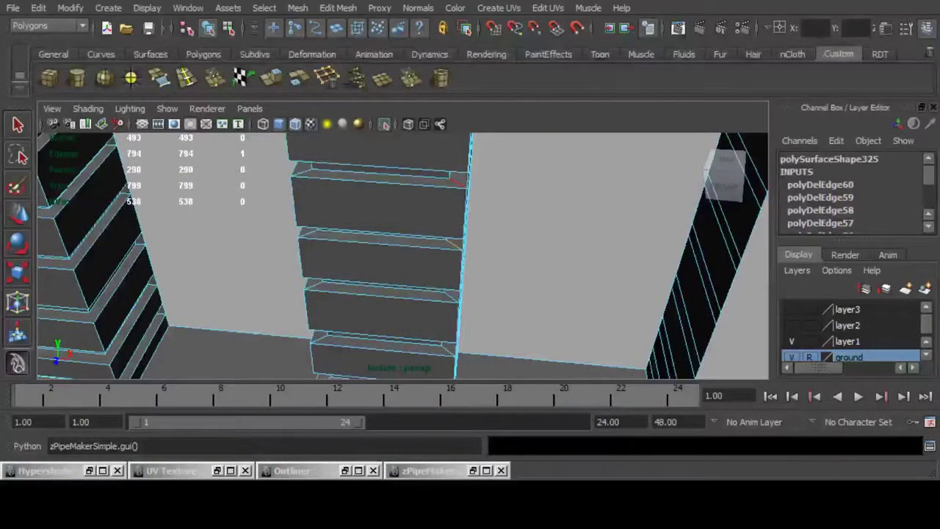
pyautogui.keyDown('shift'); pyautogui.click(457, 180); pyautogui.keyUp('shift')
pyautogui.keyDown('shift'); pyautogui.click(301, 172); pyautogui.keyUp('shift')
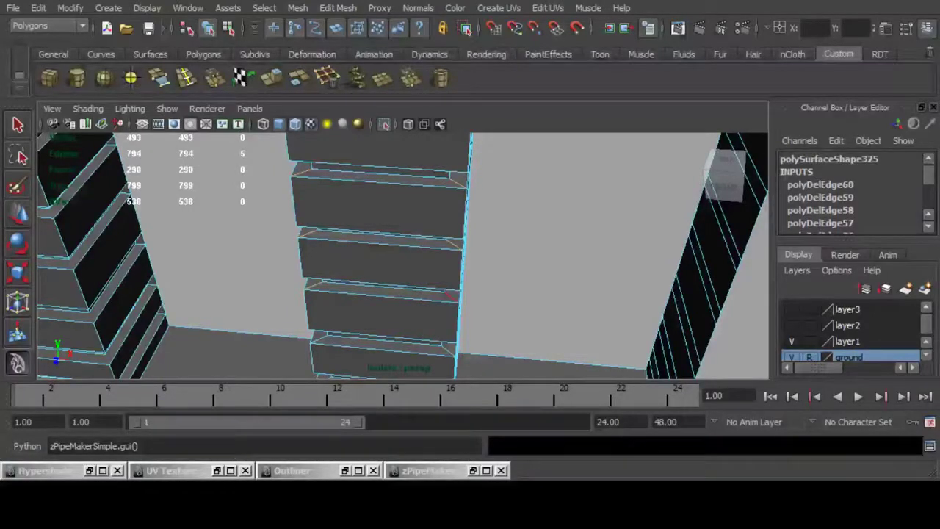
pyautogui.keyDown('shift'); pyautogui.click(451, 297); pyautogui.keyUp('shift')
pyautogui.click(326, 77)
# Delete the diagonal corner edges on the tops and undersides of the second pillar's lower blocks.
pyautogui.keyDown('alt'); pyautogui.moveTo(412, 294); pyautogui.dragTo(416, 183, button='middle'); pyautogui.keyUp('alt')
pyautogui.scroll(2, 412, 242)
pyautogui.click(468, 248)
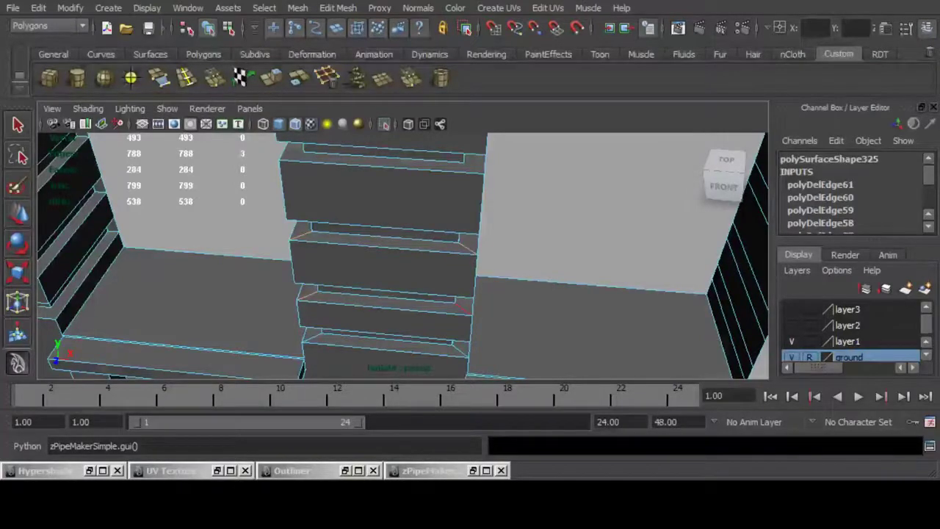
pyautogui.keyDown('shift'); pyautogui.click(464, 308); pyautogui.keyUp('shift')
pyautogui.keyDown('shift'); pyautogui.click(459, 348); pyautogui.keyUp('shift')
pyautogui.keyDown('alt'); pyautogui.moveTo(449, 334); pyautogui.dragTo(423, 201); pyautogui.keyUp('alt')
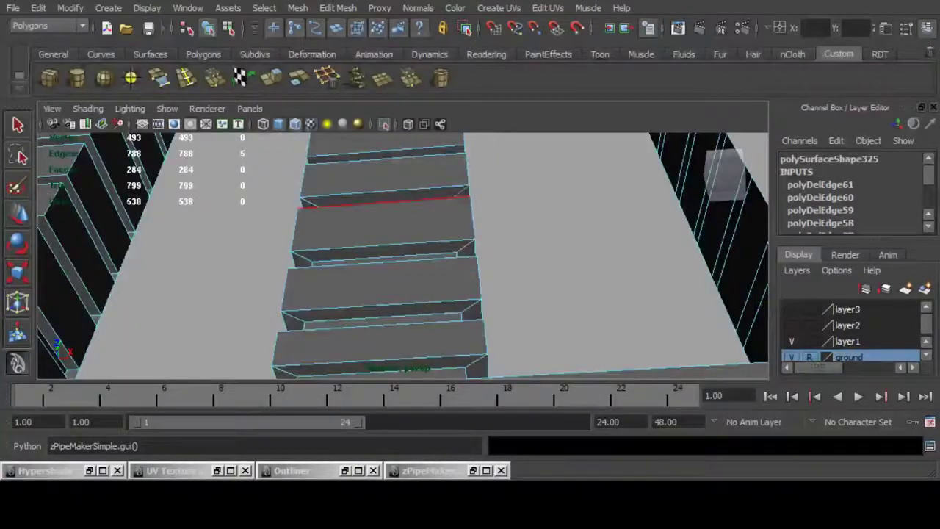
pyautogui.keyDown('shift'); pyautogui.click(460, 193); pyautogui.keyUp('shift')
pyautogui.keyDown('shift'); pyautogui.click(311, 203); pyautogui.keyUp('shift')
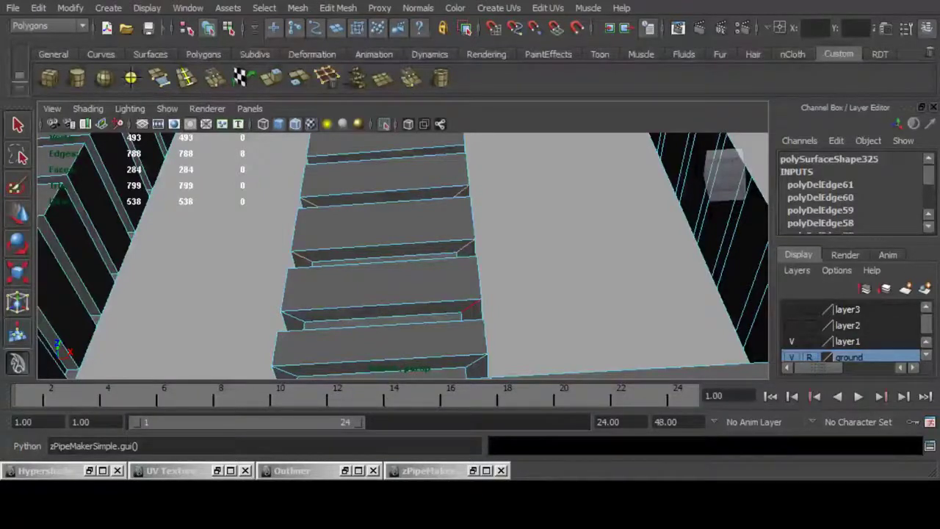
pyautogui.keyDown('shift'); pyautogui.click(471, 308); pyautogui.keyUp('shift')
pyautogui.keyDown('shift'); pyautogui.click(293, 316); pyautogui.keyUp('shift')
pyautogui.press('Delete')
# Delete the diagonal corner edges under the second pillar's lowest block and on top of its base.
pyautogui.keyDown('alt'); pyautogui.moveTo(382, 323); pyautogui.dragTo(382, 241, button='middle'); pyautogui.keyUp('alt')
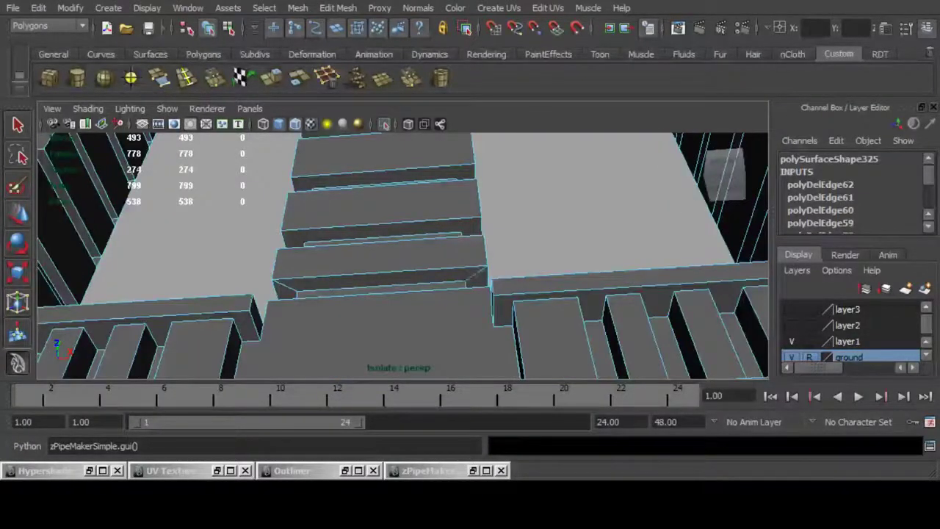
pyautogui.keyDown('shift'); pyautogui.click(477, 275); pyautogui.keyUp('shift')
pyautogui.keyDown('shift'); pyautogui.click(285, 285); pyautogui.keyUp('shift')
pyautogui.keyDown('alt'); pyautogui.moveTo(382, 250); pyautogui.dragTo(386, 367); pyautogui.keyUp('alt')
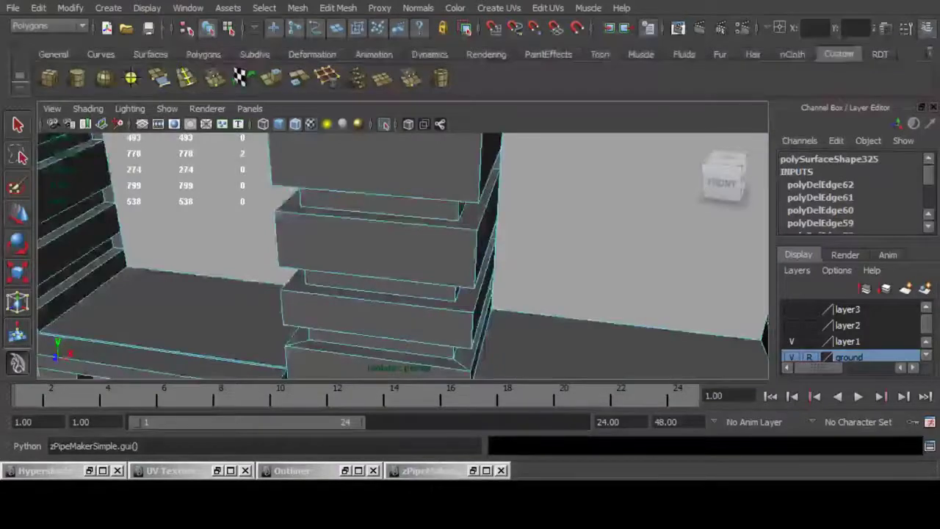
pyautogui.keyDown('alt'); pyautogui.moveTo(382, 294); pyautogui.dragTo(382, 323); pyautogui.keyUp('alt')
pyautogui.keyDown('shift'); pyautogui.click(461, 295); pyautogui.keyUp('shift')
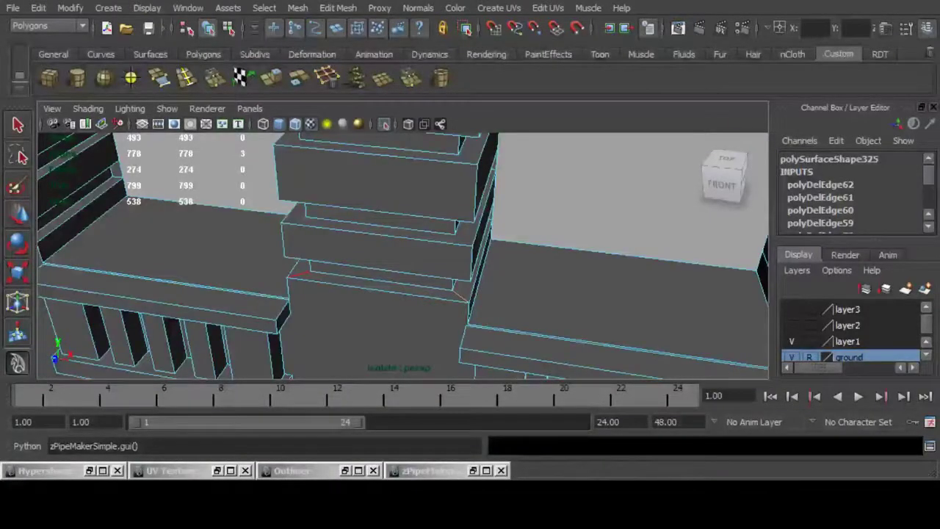
pyautogui.keyDown('shift'); pyautogui.click(298, 275); pyautogui.keyUp('shift')
pyautogui.press('Delete')
# Delete the series of horizontal edges crossing the inner face of the facade's right end wall.
pyautogui.scroll(-5, 403, 256)
pyautogui.keyDown('alt'); pyautogui.moveTo(456, 279); pyautogui.dragTo(470, 254); pyautogui.keyUp('alt')
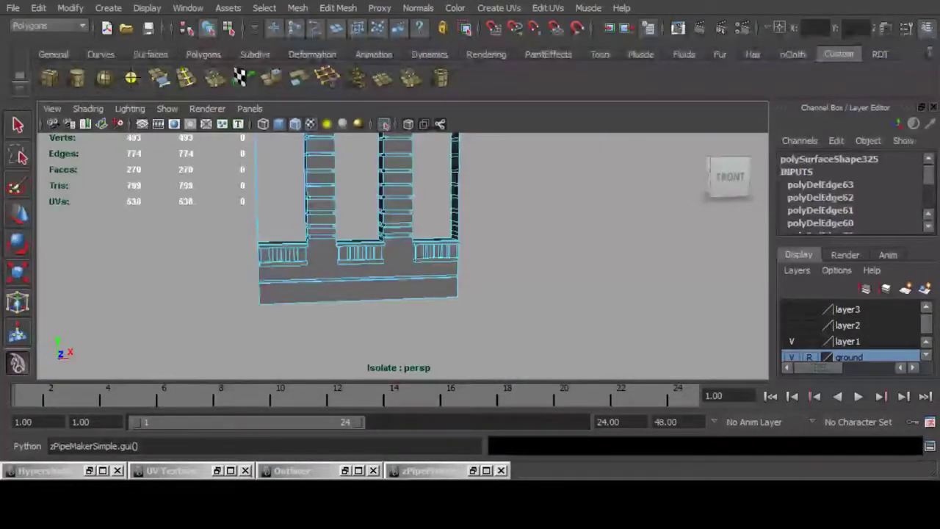
pyautogui.keyDown('alt'); pyautogui.moveTo(352, 250); pyautogui.dragTo(426, 272); pyautogui.keyUp('alt')
pyautogui.scroll(5, 402, 255)
pyautogui.doubleClick(371, 235)
pyautogui.keyDown('alt'); pyautogui.moveTo(382, 242); pyautogui.dragTo(301, 227); pyautogui.keyUp('alt')
pyautogui.keyDown('ctrl'); pyautogui.click(351, 198); pyautogui.keyUp('ctrl')
pyautogui.press('g')
pyautogui.hotkey('ctrl', 'z')
pyautogui.keyDown('ctrl'); pyautogui.moveTo(318, 164); pyautogui.dragTo(347, 194); pyautogui.keyUp('ctrl')
pyautogui.keyDown('alt'); pyautogui.moveTo(347, 197); pyautogui.dragTo(375, 313); pyautogui.keyUp('alt')
pyautogui.press('g')
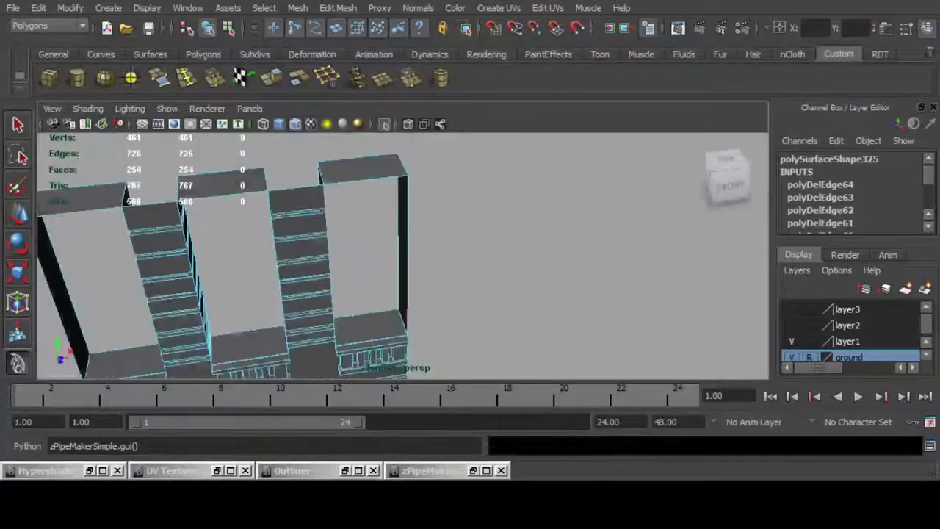
# Merge the doubled corner vertices at both ends of the left railing's cap, at the first pillar and the left end wall.
pyautogui.keyDown('alt'); pyautogui.moveTo(375, 312); pyautogui.dragTo(553, 248, button='middle'); pyautogui.keyUp('alt')
pyautogui.keyDown('alt'); pyautogui.moveTo(553, 248); pyautogui.dragTo(503, 246); pyautogui.keyUp('alt')
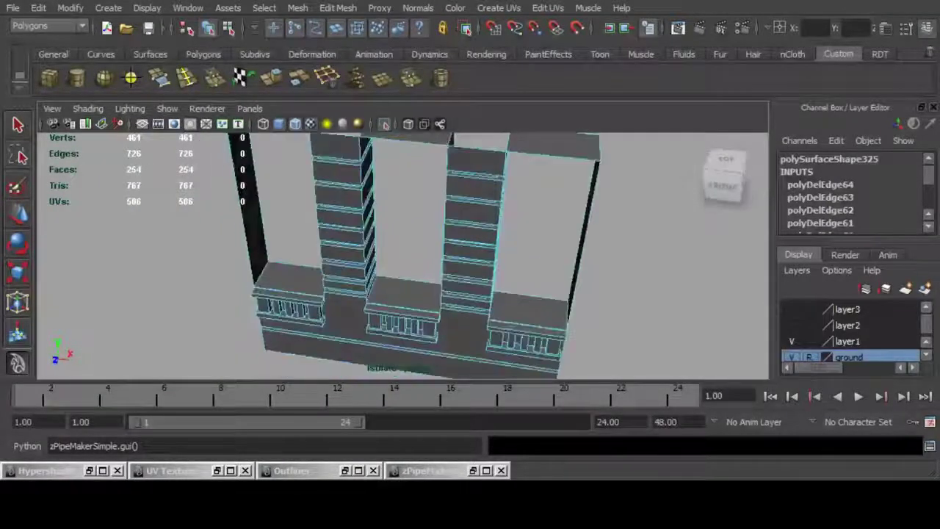
pyautogui.keyDown('alt'); pyautogui.moveTo(411, 294); pyautogui.dragTo(470, 220, button='middle'); pyautogui.keyUp('alt')
pyautogui.keyDown('alt'); pyautogui.moveTo(367, 243); pyautogui.dragTo(470, 249, button='right'); pyautogui.keyUp('alt')
pyautogui.keyDown('alt'); pyautogui.moveTo(382, 191); pyautogui.dragTo(404, 265, button='middle'); pyautogui.keyUp('alt')
pyautogui.keyDown('alt'); pyautogui.moveTo(404, 264); pyautogui.dragTo(507, 269, button='right'); pyautogui.keyUp('alt')
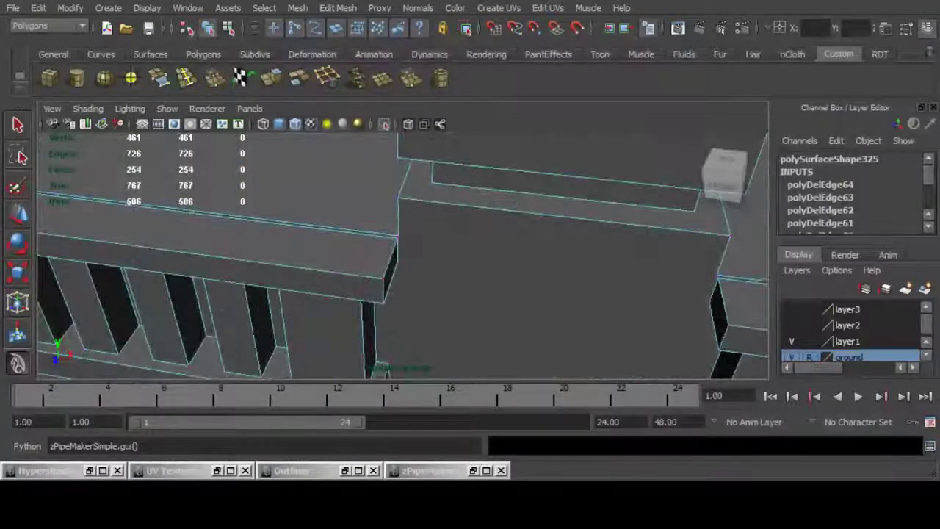
pyautogui.click(398, 236)
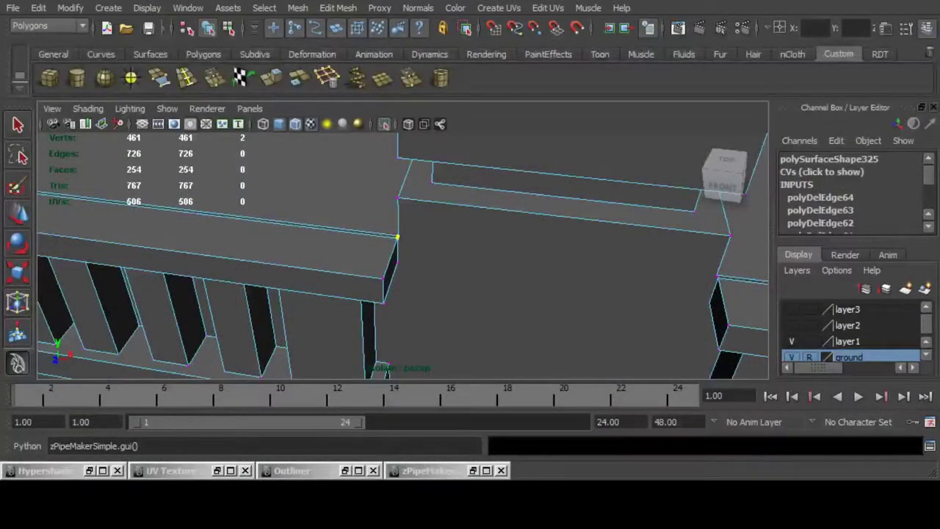
pyautogui.click(215, 77)
pyautogui.keyDown('alt'); pyautogui.moveTo(293, 220); pyautogui.dragTo(636, 278, button='middle'); pyautogui.keyUp('alt')
pyautogui.press('g')
# Merge the doubled corner vertices where the middle railing's cap meets the first pillar.
pyautogui.keyDown('alt'); pyautogui.moveTo(368, 257); pyautogui.dragTo(426, 191); pyautogui.keyUp('alt')
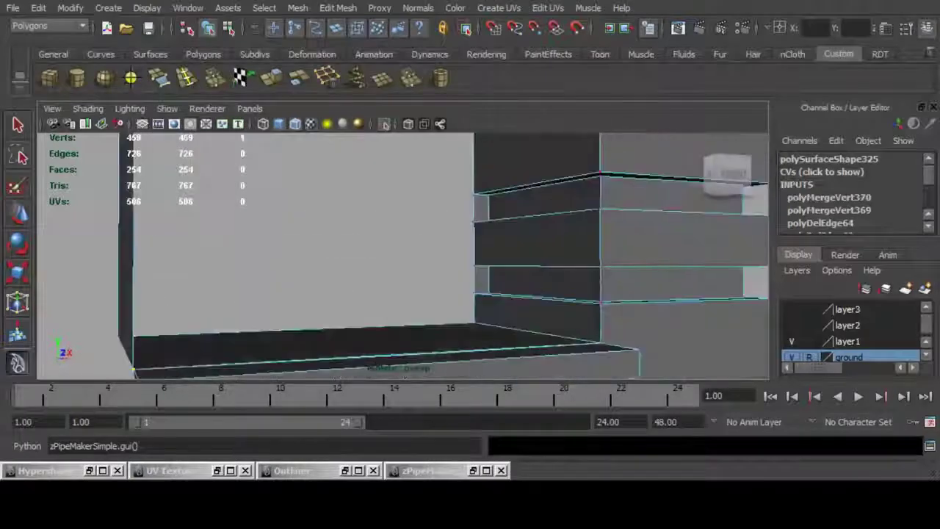
pyautogui.keyDown('alt'); pyautogui.moveTo(427, 221); pyautogui.dragTo(316, 220, button='right'); pyautogui.keyUp('alt')
pyautogui.moveTo(367, 242)
pyautogui.keyDown('alt'); pyautogui.mouseDown()
pyautogui.moveTo(441, 206)
pyautogui.moveTo(374, 228)
pyautogui.mouseUp(); pyautogui.keyUp('alt')
pyautogui.keyDown('alt'); pyautogui.moveTo(316, 242); pyautogui.dragTo(455, 242, button='right'); pyautogui.keyUp('alt')
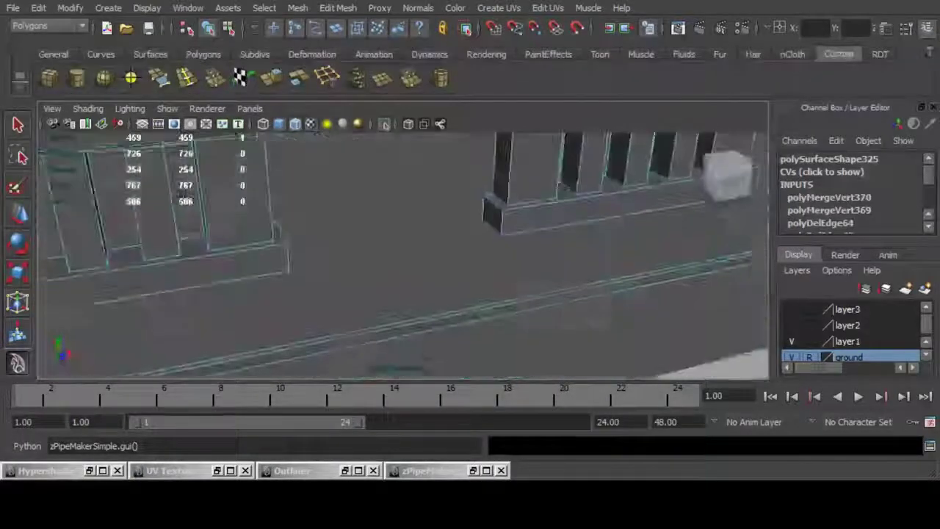
pyautogui.keyDown('alt'); pyautogui.moveTo(455, 184); pyautogui.dragTo(375, 338, button='middle'); pyautogui.keyUp('alt')
pyautogui.keyDown('alt'); pyautogui.moveTo(374, 221); pyautogui.dragTo(385, 288); pyautogui.keyUp('alt')
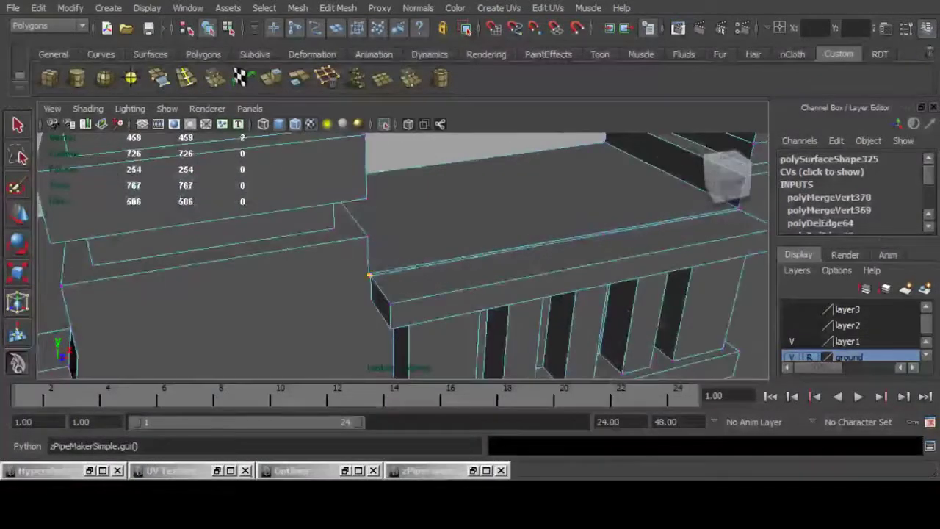
pyautogui.press('g')
# Merge the doubled corner vertices where the middle railing's cap meets the second pillar.
pyautogui.keyDown('alt'); pyautogui.moveTo(441, 250); pyautogui.dragTo(352, 250); pyautogui.keyUp('alt')
pyautogui.keyDown('alt'); pyautogui.moveTo(544, 273); pyautogui.dragTo(220, 256, button='middle'); pyautogui.keyUp('alt')
pyautogui.keyDown('alt'); pyautogui.moveTo(734, 287); pyautogui.dragTo(447, 260, button='middle'); pyautogui.keyUp('alt')
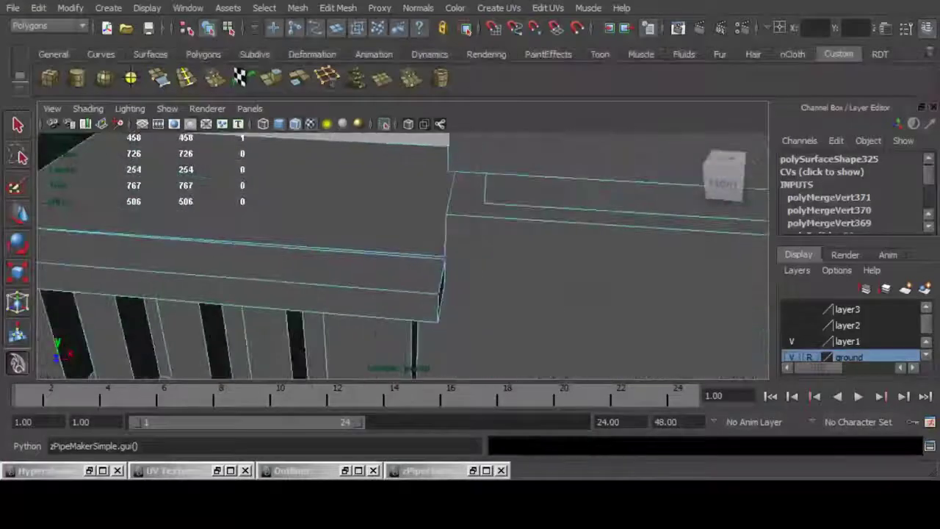
pyautogui.moveTo(434, 247); pyautogui.dragTo(457, 270)
pyautogui.press('g')
# Merge the doubled corner vertices at both ends of the right railing's cap, at the second pillar and the right end wall.
pyautogui.keyDown('alt'); pyautogui.moveTo(455, 253); pyautogui.dragTo(367, 253, button='right'); pyautogui.keyUp('alt')
pyautogui.keyDown('alt'); pyautogui.moveTo(421, 257); pyautogui.dragTo(263, 237, button='middle'); pyautogui.keyUp('alt')
pyautogui.keyDown('alt'); pyautogui.moveTo(466, 212); pyautogui.dragTo(409, 252, button='middle'); pyautogui.keyUp('alt')
pyautogui.moveTo(399, 240); pyautogui.dragTo(422, 263)
pyautogui.press('g')
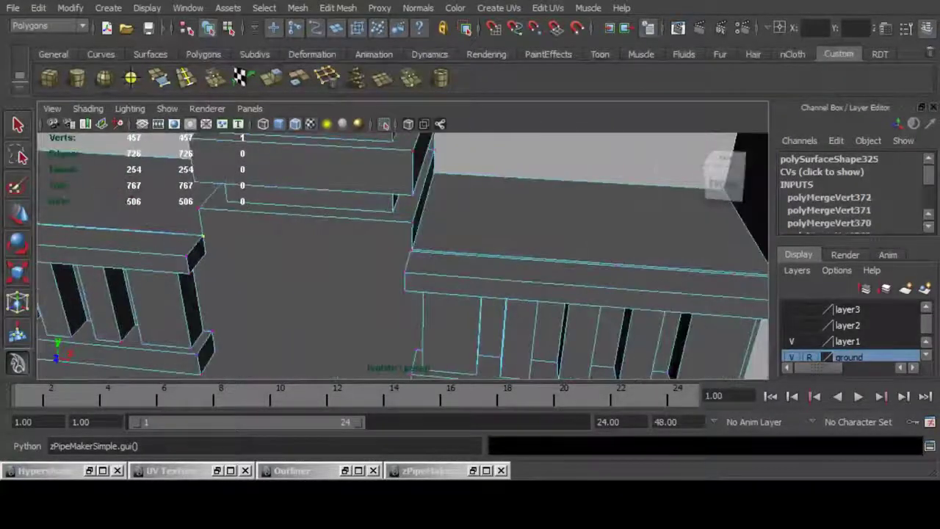
pyautogui.keyDown('alt'); pyautogui.moveTo(760, 278); pyautogui.dragTo(577, 273, button='middle'); pyautogui.keyUp('alt')
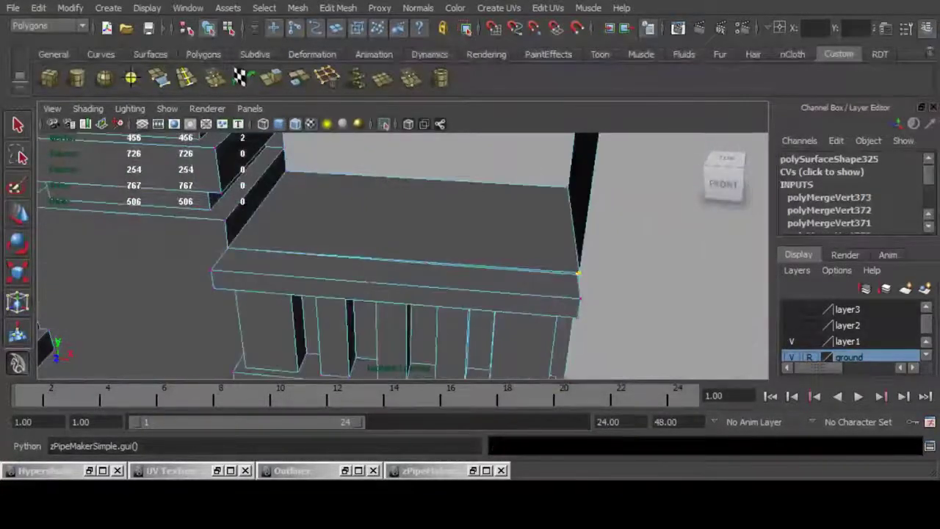
pyautogui.press('g')
# Leave vertex editing on the facade mesh and end its isolation to show the rest of the scene.
pyautogui.keyDown('alt'); pyautogui.moveTo(573, 271); pyautogui.dragTo(352, 265, button='right'); pyautogui.keyUp('alt')
pyautogui.keyDown('alt'); pyautogui.moveTo(352, 221); pyautogui.dragTo(422, 274, button='middle'); pyautogui.keyUp('alt')
pyautogui.keyDown('alt'); pyautogui.moveTo(423, 273); pyautogui.dragTo(452, 254); pyautogui.keyUp('alt')
pyautogui.keyDown('alt'); pyautogui.moveTo(397, 254); pyautogui.dragTo(529, 257, button='right'); pyautogui.keyUp('alt')
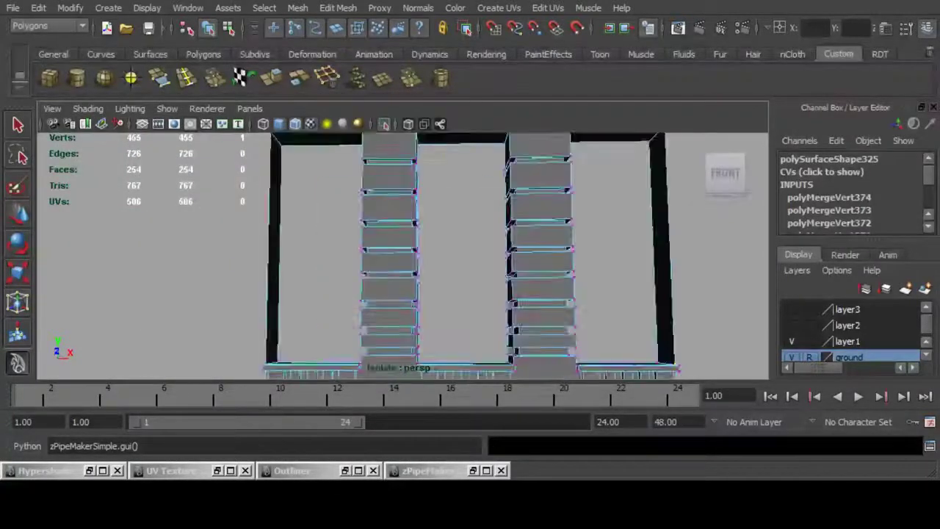
pyautogui.keyDown('alt'); pyautogui.moveTo(412, 228); pyautogui.dragTo(409, 277, button='middle'); pyautogui.keyUp('alt')
pyautogui.keyDown('alt'); pyautogui.moveTo(409, 277); pyautogui.dragTo(400, 253); pyautogui.keyUp('alt')
pyautogui.keyDown('alt'); pyautogui.moveTo(401, 253); pyautogui.dragTo(334, 254, button='right'); pyautogui.keyUp('alt')
pyautogui.keyDown('alt'); pyautogui.moveTo(441, 279); pyautogui.dragTo(404, 256, button='middle'); pyautogui.keyUp('alt')
pyautogui.moveTo(504, 299); pyautogui.dragTo(526, 320)
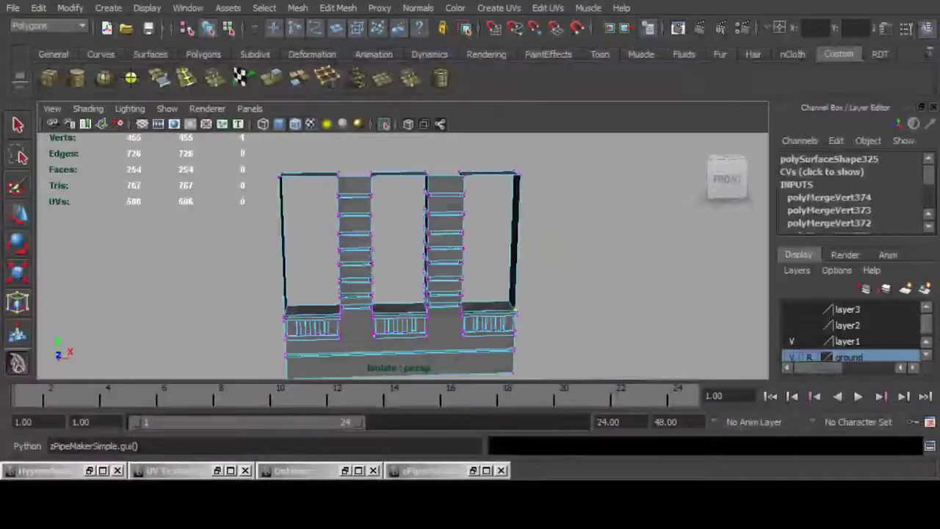
pyautogui.press('F8')
pyautogui.press('F8')
pyautogui.hotkey('ctrl', '1')
# Examine how the cleaned facade section sits between the floors above and below it.
pyautogui.keyDown('alt'); pyautogui.moveTo(397, 254); pyautogui.dragTo(463, 269); pyautogui.keyUp('alt')
pyautogui.keyDown('alt'); pyautogui.moveTo(463, 269); pyautogui.dragTo(396, 268, button='right'); pyautogui.keyUp('alt')
pyautogui.keyDown('alt'); pyautogui.moveTo(397, 268); pyautogui.dragTo(360, 312); pyautogui.keyUp('alt')
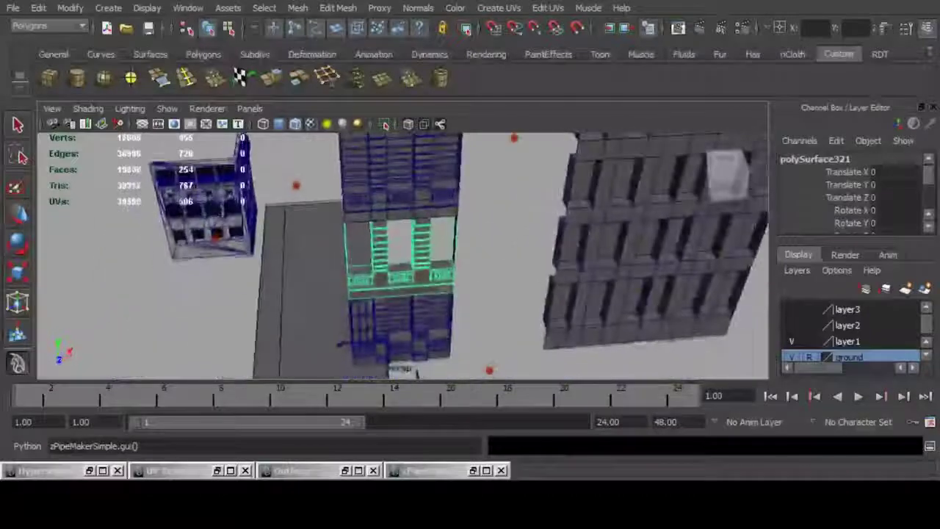
pyautogui.scroll(3, 403, 255)
pyautogui.scroll(3, 403, 256)
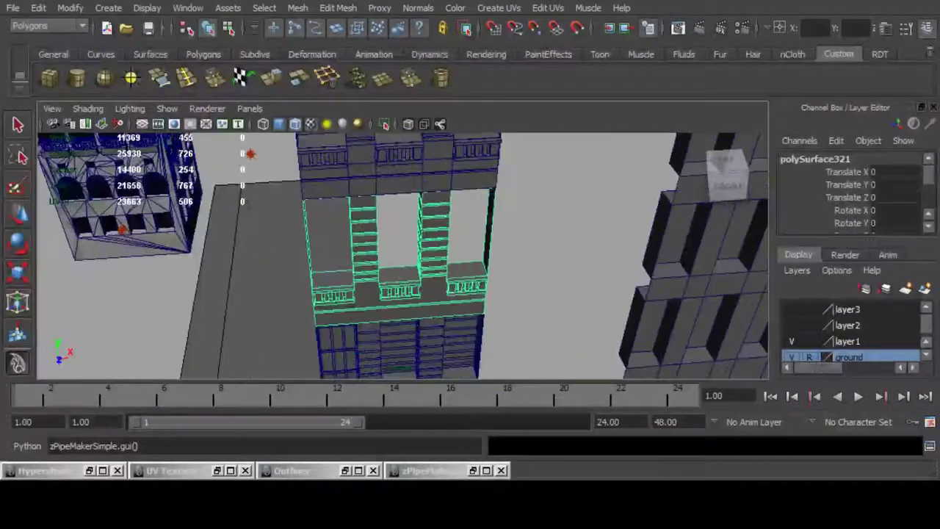
pyautogui.scroll(4, 402, 256)
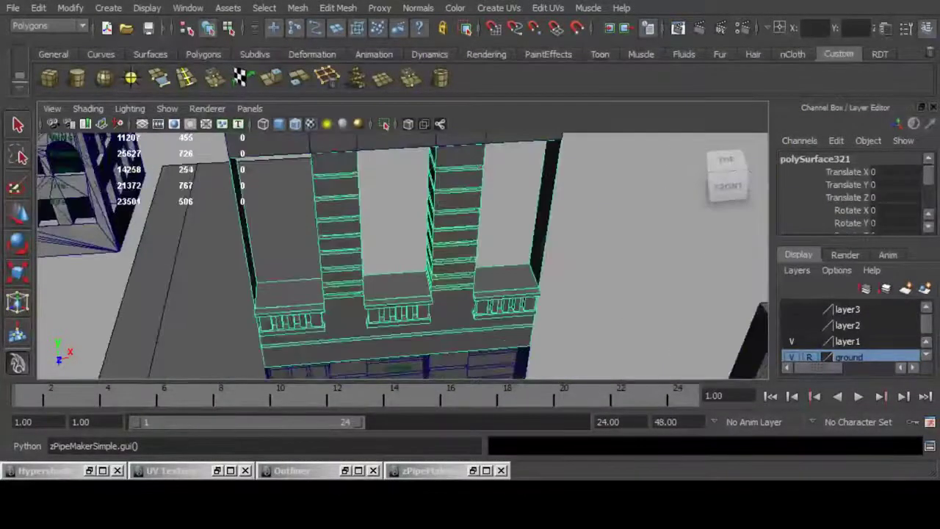
pyautogui.keyDown('alt'); pyautogui.moveTo(402, 256); pyautogui.dragTo(438, 234); pyautogui.keyUp('alt')
pyautogui.scroll(-5, 402, 255)
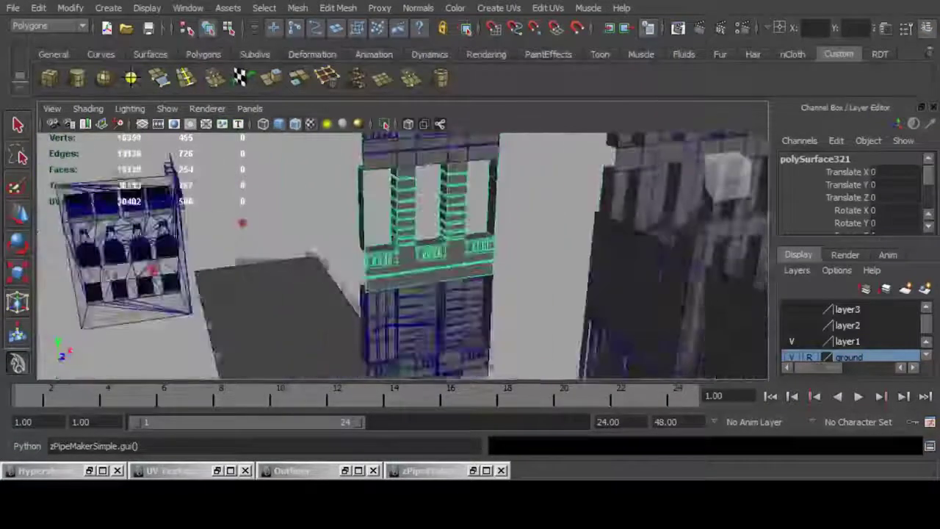
# Duplicate the lower floor's left window and move the copy up to the left opening of the cleaned floor, at Translate Y 12.777.
pyautogui.keyDown('alt'); pyautogui.moveTo(402, 294); pyautogui.dragTo(422, 252, button='middle'); pyautogui.keyUp('alt')
pyautogui.click(401, 294)
pyautogui.keyDown('alt'); pyautogui.moveTo(401, 297); pyautogui.dragTo(407, 354, button='middle'); pyautogui.keyUp('alt')
pyautogui.press('w')
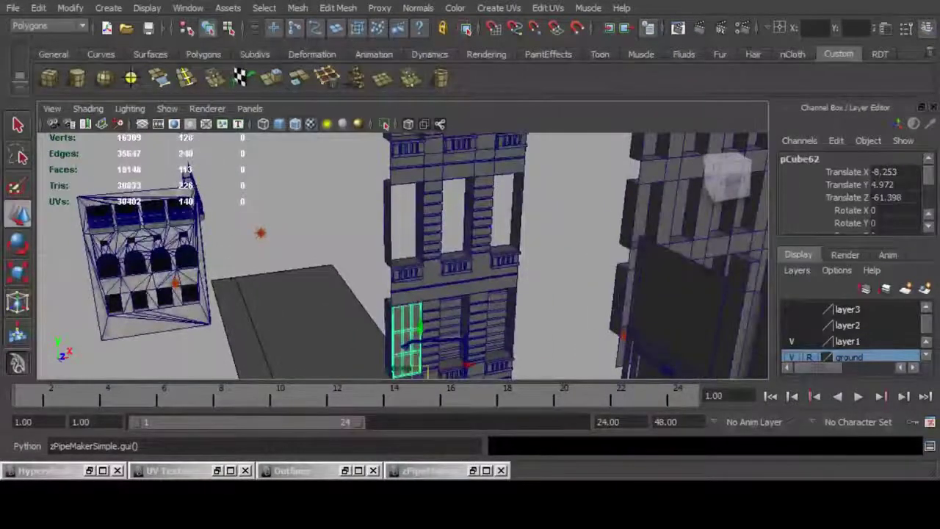
pyautogui.hotkey('ctrl', 'd')
pyautogui.moveTo(421, 333); pyautogui.dragTo(422, 221)
# Adjust the duplicated window's depth within the left opening and deselect it.
pyautogui.keyDown('alt'); pyautogui.moveTo(421, 222); pyautogui.dragTo(400, 213); pyautogui.keyUp('alt')
pyautogui.scroll(5, 416, 235)
pyautogui.keyDown('alt'); pyautogui.moveTo(401, 279); pyautogui.dragTo(397, 229, button='middle'); pyautogui.keyUp('alt')
pyautogui.moveTo(437, 270); pyautogui.dragTo(499, 349)
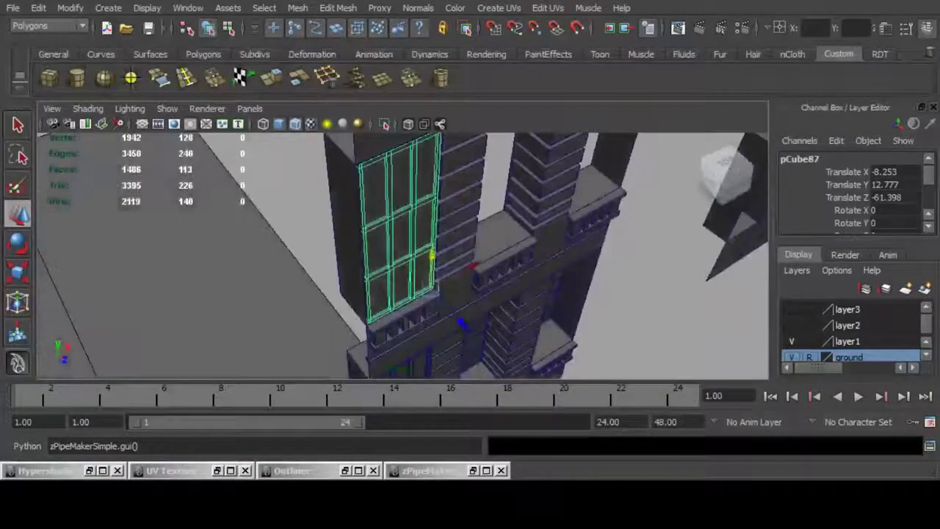
pyautogui.moveTo(461, 322); pyautogui.dragTo(507, 305)
pyautogui.press('r')
pyautogui.click(532, 253)
pyautogui.moveTo(533, 253)
pyautogui.keyDown('alt'); pyautogui.mouseDown()
pyautogui.moveTo(527, 180)
pyautogui.moveTo(562, 189)
pyautogui.moveTo(531, 221)
pyautogui.moveTo(523, 261)
pyautogui.mouseUp(); pyautogui.keyUp('alt')
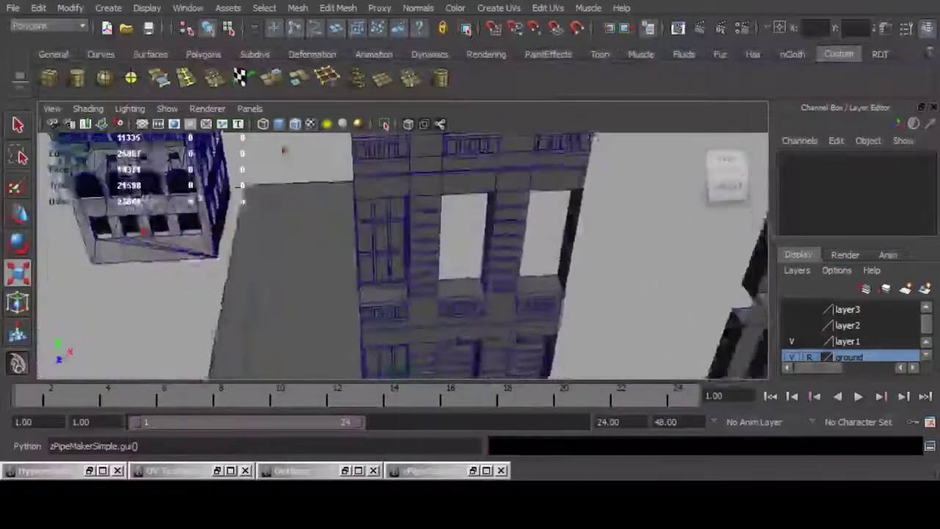
# Select the cleaned facade section with the three railings.
pyautogui.keyDown('alt'); pyautogui.moveTo(285, 150); pyautogui.dragTo(288, 194); pyautogui.keyUp('alt')
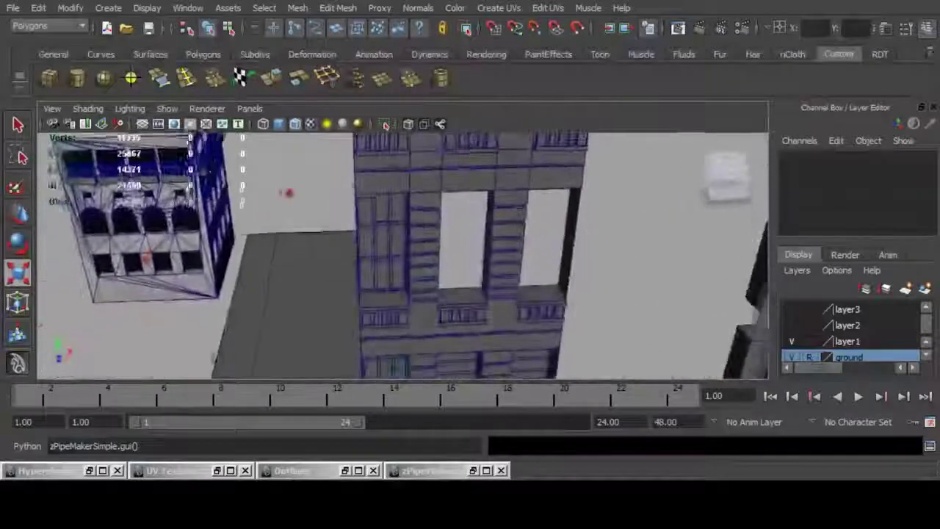
pyautogui.keyDown('alt'); pyautogui.moveTo(411, 242); pyautogui.dragTo(459, 275); pyautogui.keyUp('alt')
pyautogui.click(424, 249)
pyautogui.keyDown('alt'); pyautogui.moveTo(424, 250); pyautogui.dragTo(412, 213, button='middle'); pyautogui.keyUp('alt')
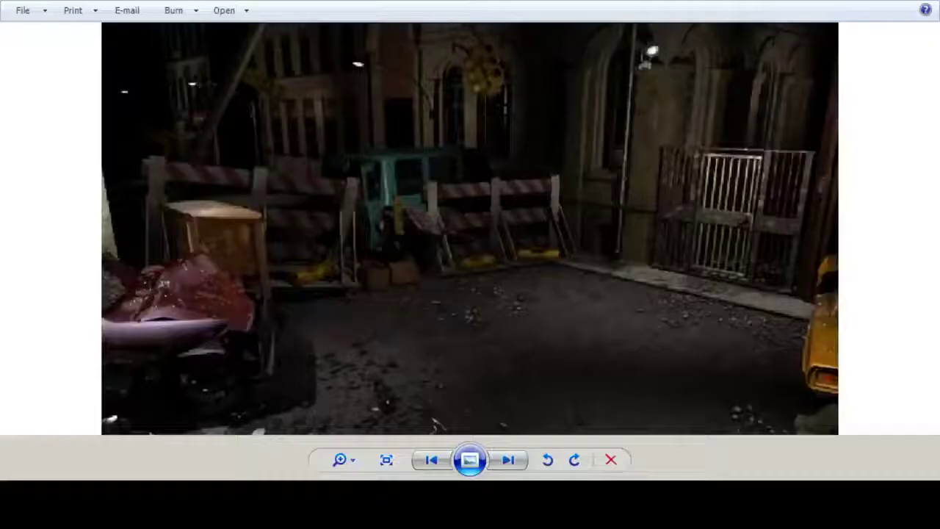
# Switch to the photo viewer and look through the reference pictures for the balconied facade beside the shopping mall.
pyautogui.press('Right')
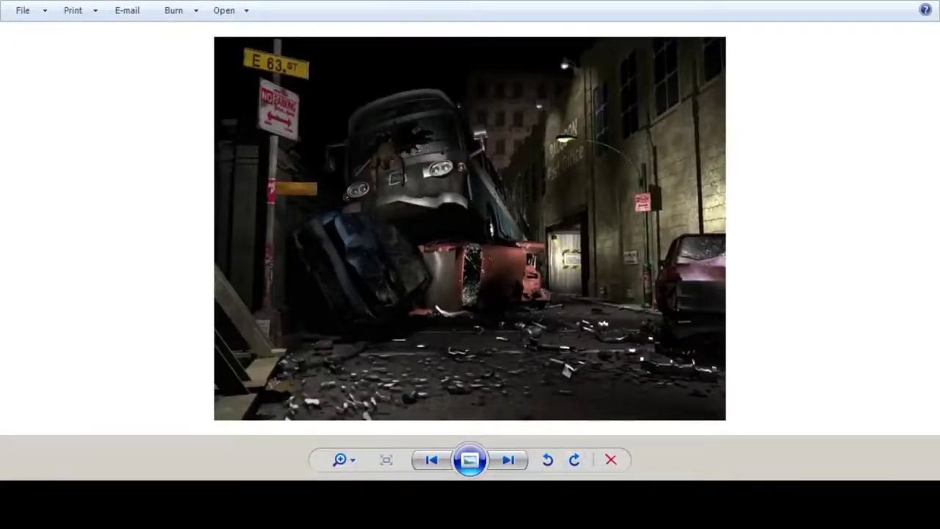
pyautogui.press('Right')
pyautogui.moveTo(470, 265); pyautogui.dragTo(470, 314)
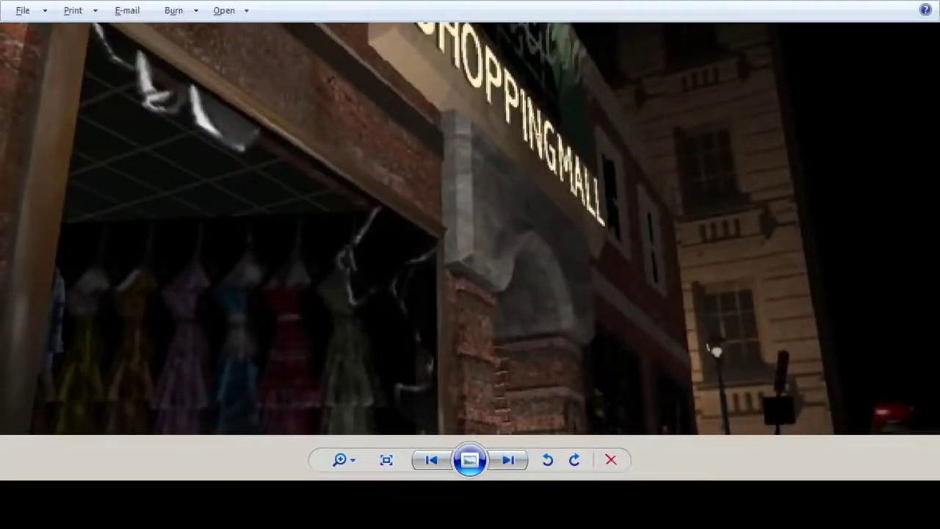
pyautogui.press('Right')
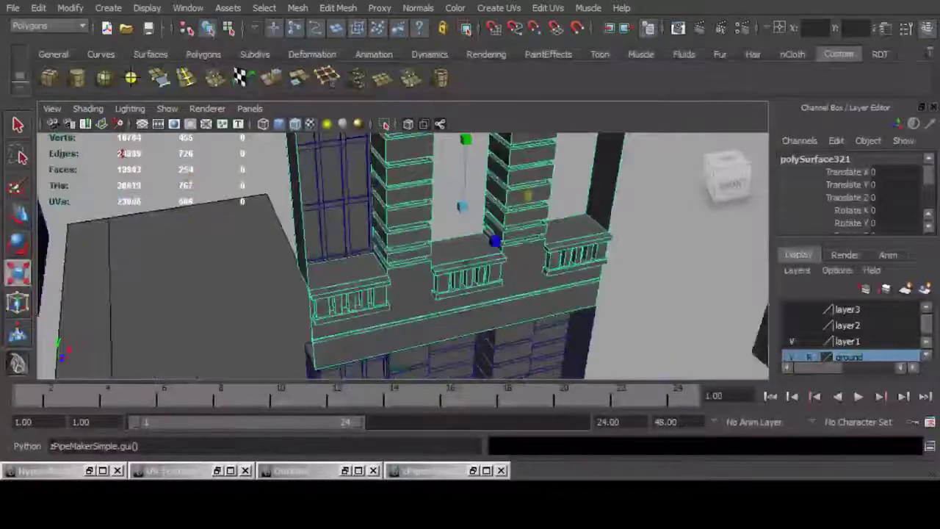
# Isolate the selected facade mesh in Maya.
pyautogui.hotkey('ctrl', '1')
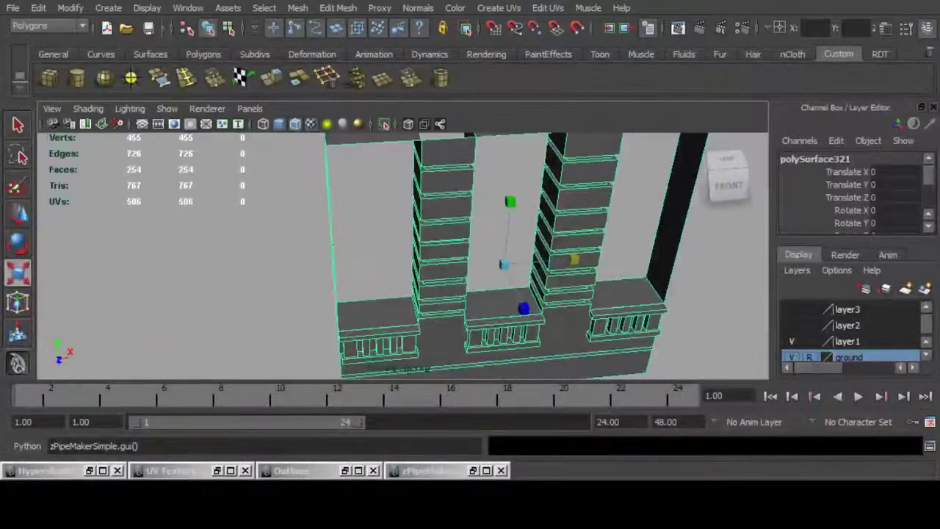
pyautogui.keyDown('alt'); pyautogui.moveTo(504, 264); pyautogui.dragTo(523, 210, button='middle'); pyautogui.keyUp('alt')
pyautogui.scroll(2, 523, 209)
pyautogui.keyDown('alt'); pyautogui.moveTo(514, 243); pyautogui.dragTo(451, 172); pyautogui.keyUp('alt')
# Extrude the back border edge loop of the left window opening and scale it inward in height and width as a frame.
pyautogui.press('F10')
pyautogui.doubleClick(424, 225)
pyautogui.click(271, 78)
pyautogui.press('r')
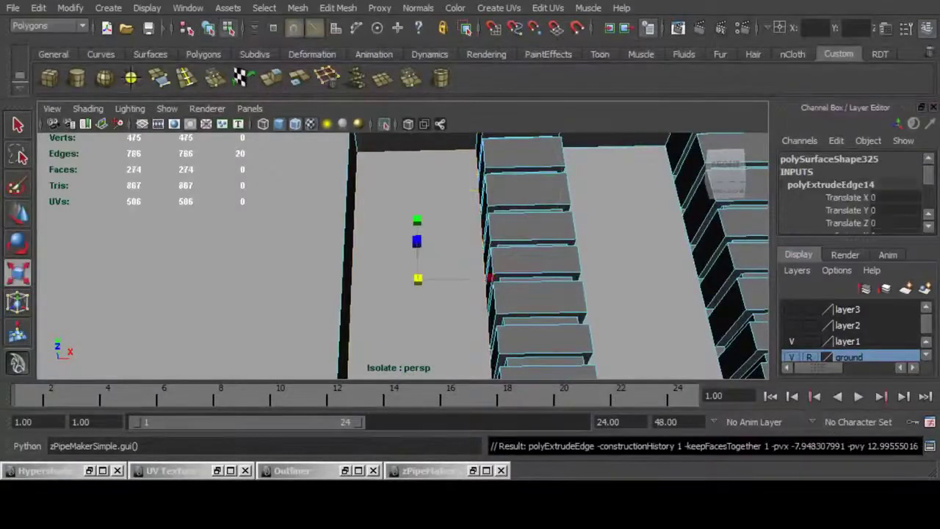
pyautogui.moveTo(419, 279); pyautogui.dragTo(413, 331)
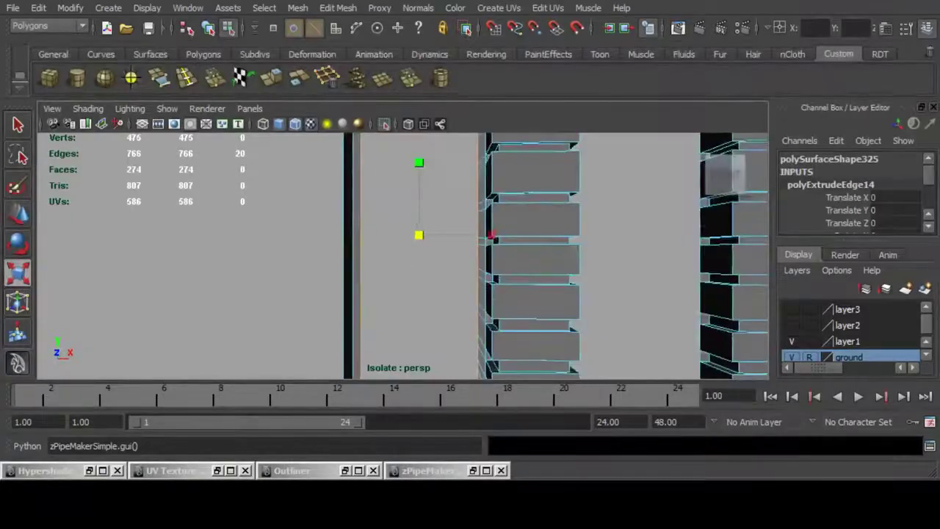
pyautogui.moveTo(492, 235); pyautogui.dragTo(485, 235)
# Compare with the reference picture, then extrude the left frame's inner border edges again and move them back in depth.
pyautogui.scroll(-5, 485, 235)
pyautogui.scroll(5, 484, 235)
pyautogui.keyDown('alt'); pyautogui.moveTo(485, 235); pyautogui.dragTo(483, 315, button='middle'); pyautogui.keyUp('alt')
pyautogui.keyDown('alt'); pyautogui.moveTo(482, 314); pyautogui.dragTo(491, 332); pyautogui.keyUp('alt')
pyautogui.hotkey('alt', 'Tab')
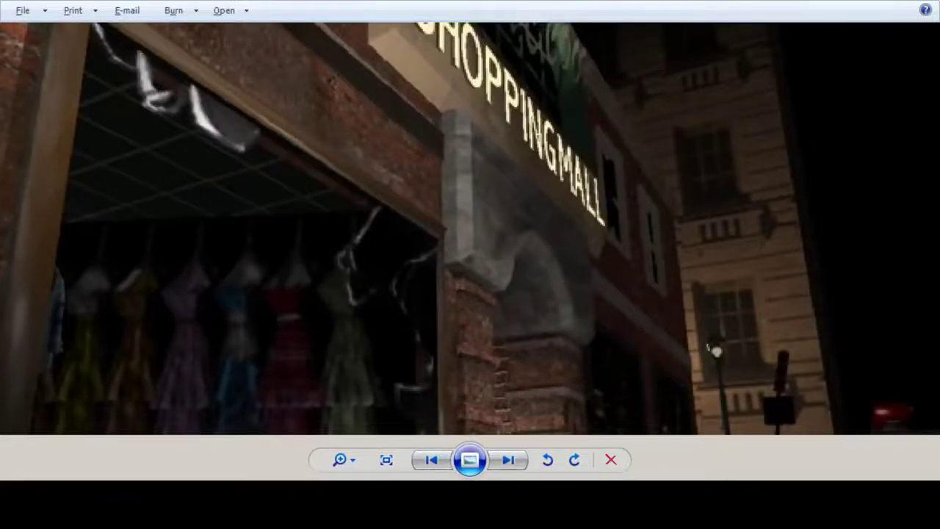
pyautogui.hotkey('alt', 'Tab')
pyautogui.click(271, 78)
pyautogui.press('w')
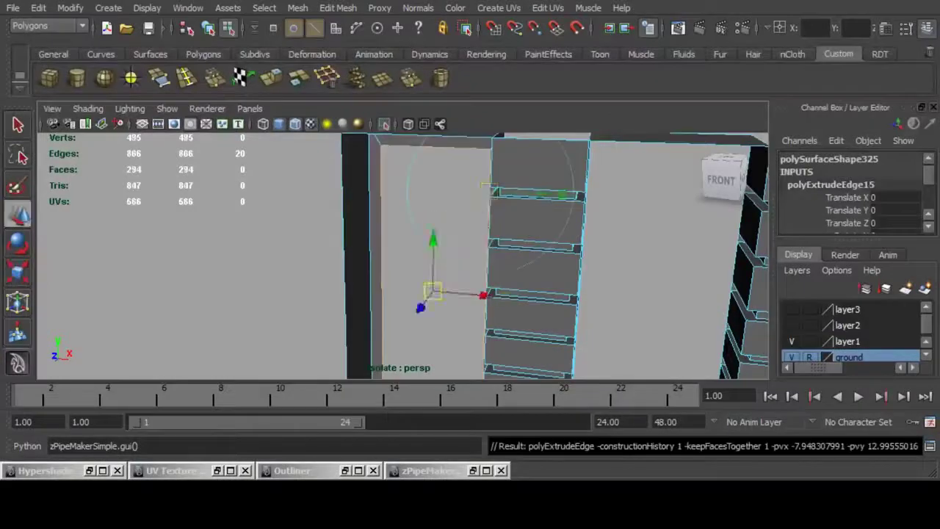
# Delete the edges crossing the front face of the left window frame.
pyautogui.keyDown('alt'); pyautogui.moveTo(367, 286); pyautogui.dragTo(329, 222); pyautogui.keyUp('alt')
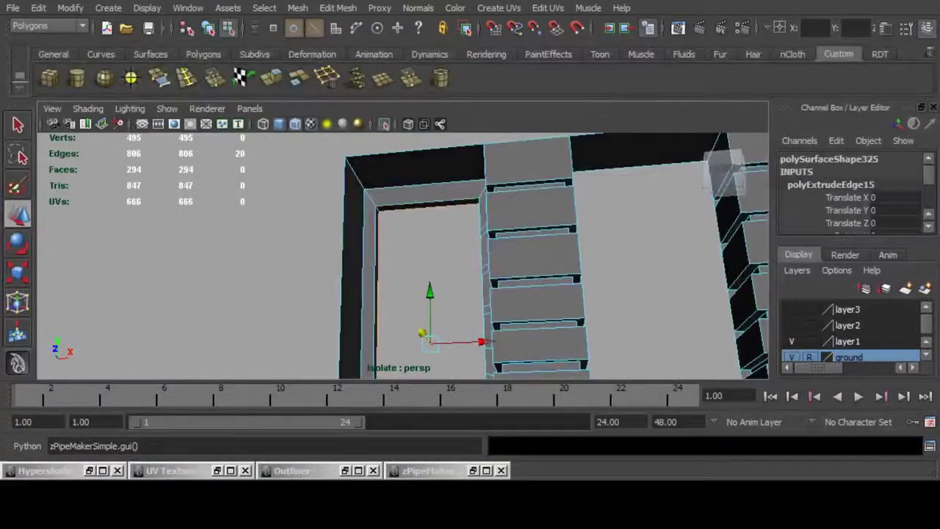
pyautogui.doubleClick(370, 197)
pyautogui.click(328, 78)
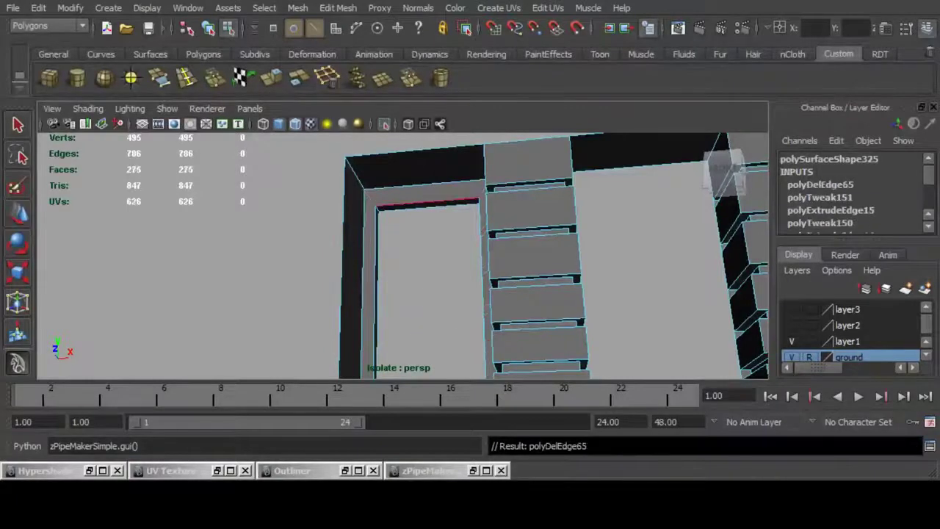
# Select the short edges crossing the inner depth faces of the left window frame, leaving out its corner edges.
pyautogui.keyDown('alt'); pyautogui.moveTo(422, 210); pyautogui.dragTo(491, 221); pyautogui.keyUp('alt')
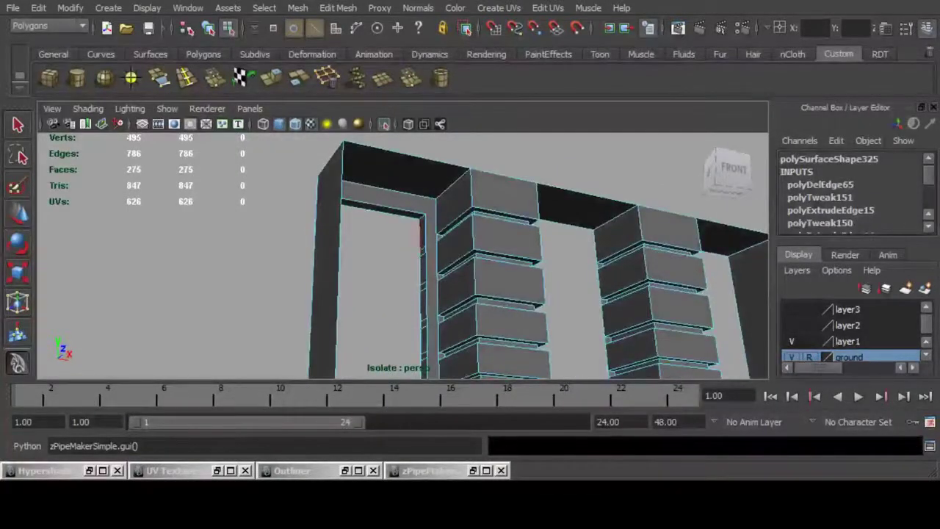
pyautogui.doubleClick(421, 234)
pyautogui.click(421, 269)
pyautogui.doubleClick(422, 269)
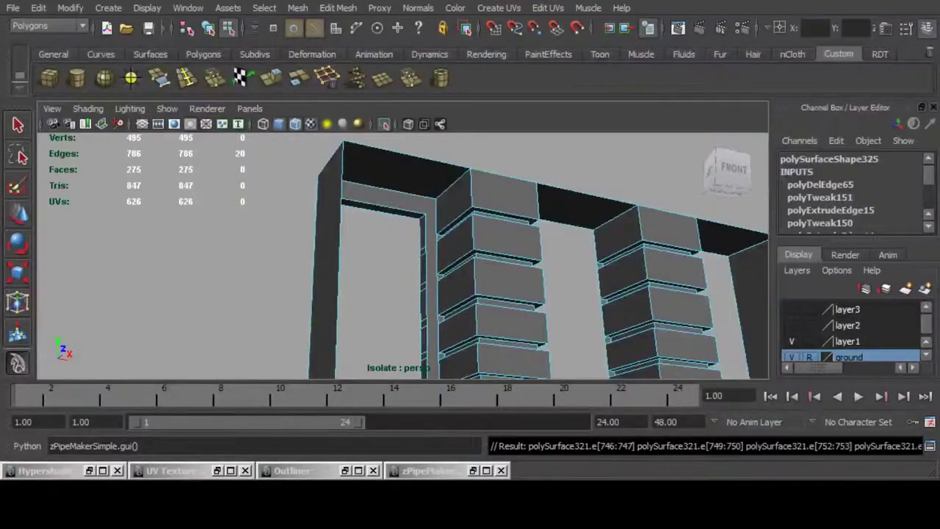
pyautogui.keyDown('ctrl'); pyautogui.click(384, 207); pyautogui.keyUp('ctrl')
pyautogui.keyDown('alt'); pyautogui.moveTo(383, 206); pyautogui.dragTo(290, 213); pyautogui.keyUp('alt')
pyautogui.keyDown('alt'); pyautogui.moveTo(290, 213); pyautogui.dragTo(297, 158, button='middle'); pyautogui.keyUp('alt')
pyautogui.keyDown('alt'); pyautogui.moveTo(382, 221); pyautogui.dragTo(422, 283); pyautogui.keyUp('alt')
pyautogui.keyDown('alt'); pyautogui.moveTo(423, 283); pyautogui.dragTo(420, 262, button='middle'); pyautogui.keyUp('alt')
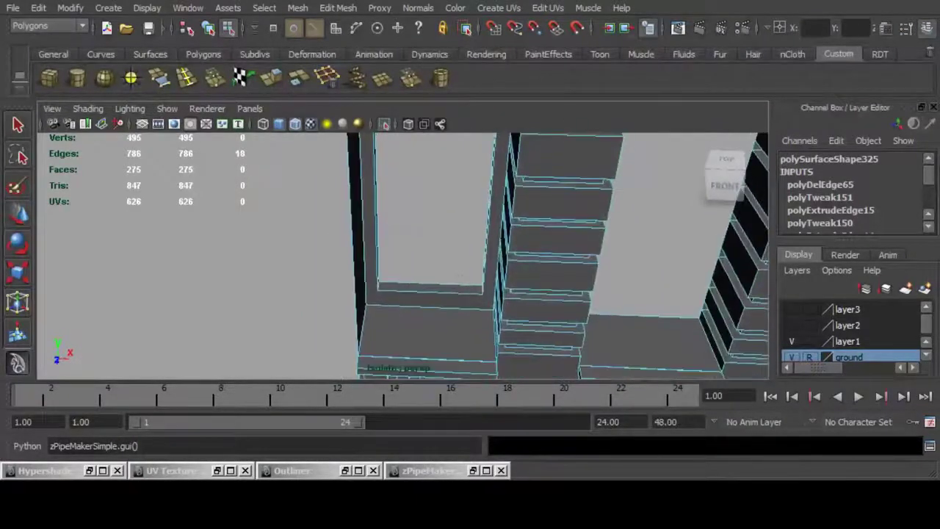
pyautogui.keyDown('ctrl'); pyautogui.moveTo(408, 276); pyautogui.dragTo(460, 316); pyautogui.keyUp('ctrl')
pyautogui.scroll(5, 403, 256)
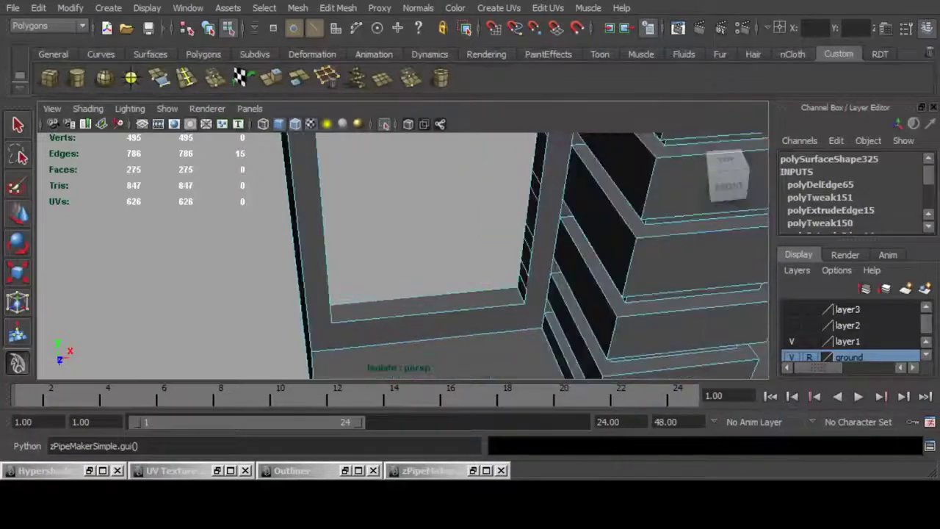
pyautogui.keyDown('alt'); pyautogui.moveTo(477, 260); pyautogui.dragTo(406, 288); pyautogui.keyUp('alt')
pyautogui.keyDown('ctrl'); pyautogui.click(391, 276); pyautogui.keyUp('ctrl')
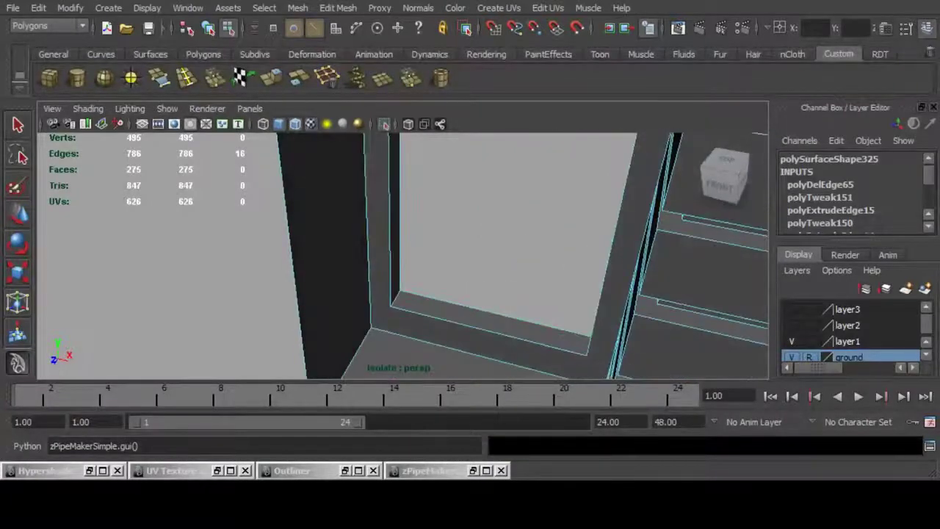
pyautogui.click(355, 78)
pyautogui.hotkey('ctrl', 'z')
pyautogui.click(328, 78)
pyautogui.scroll(-2, 403, 255)
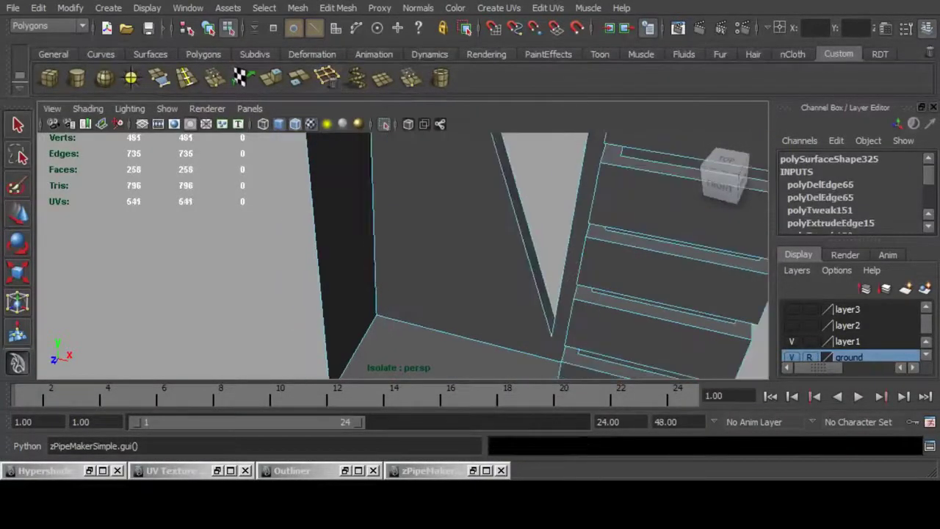
pyautogui.hotkey('ctrl', 'z')
# Take the extra lower-left edge out of the selection and delete the remaining edges crossing the left frame's inner faces.
pyautogui.keyDown('ctrl'); pyautogui.click(401, 264); pyautogui.keyUp('ctrl')
pyautogui.click(328, 78)
pyautogui.keyDown('alt'); pyautogui.moveTo(441, 323); pyautogui.dragTo(422, 266); pyautogui.keyUp('alt')
pyautogui.scroll(-5, 485, 250)
# Extrude the back border edge loop of the middle window opening and scale it inward in height and width as a frame.
pyautogui.keyDown('alt'); pyautogui.moveTo(422, 266); pyautogui.dragTo(386, 297, button='middle'); pyautogui.keyUp('alt')
pyautogui.keyDown('alt'); pyautogui.moveTo(386, 297); pyautogui.dragTo(420, 288, button='right'); pyautogui.keyUp('alt')
pyautogui.keyDown('alt'); pyautogui.moveTo(420, 288); pyautogui.dragTo(414, 194); pyautogui.keyUp('alt')
pyautogui.keyDown('alt'); pyautogui.moveTo(413, 194); pyautogui.dragTo(455, 186, button='right'); pyautogui.keyUp('alt')
pyautogui.keyDown('alt'); pyautogui.moveTo(456, 185); pyautogui.dragTo(412, 230, button='middle'); pyautogui.keyUp('alt')
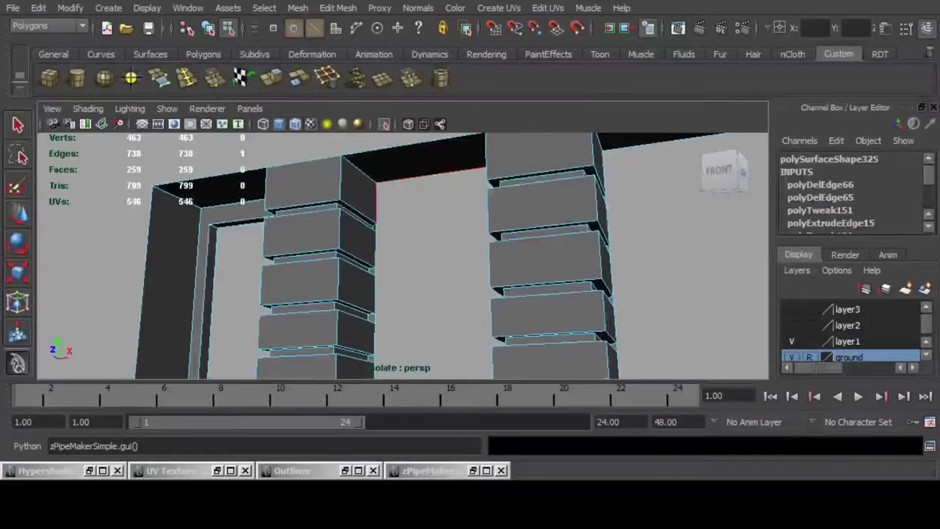
pyautogui.doubleClick(377, 204)
pyautogui.keyDown('alt'); pyautogui.moveTo(377, 204); pyautogui.dragTo(413, 220); pyautogui.keyUp('alt')
pyautogui.click(271, 77)
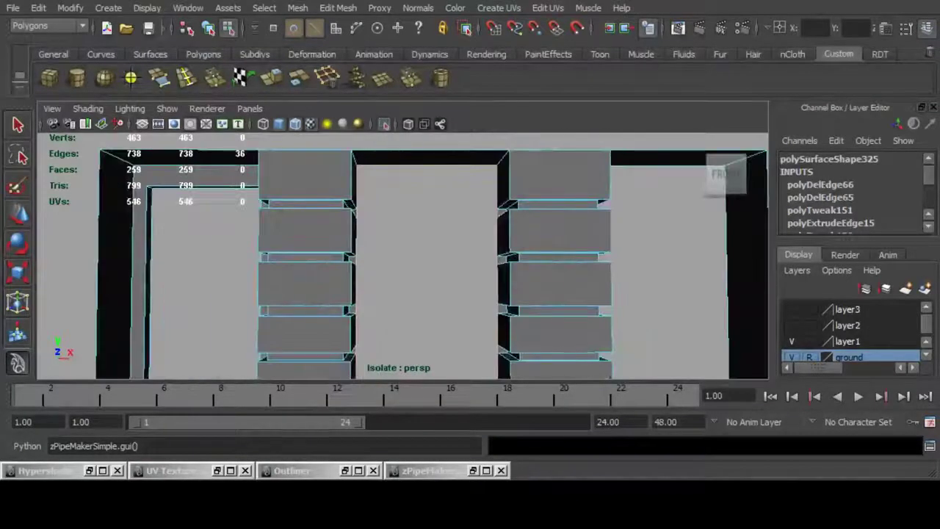
pyautogui.press('r')
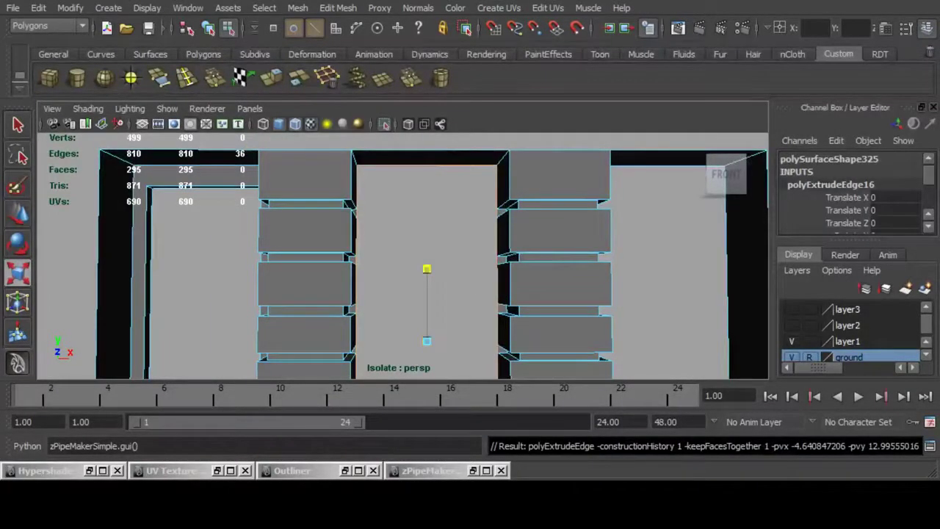
pyautogui.moveTo(427, 269); pyautogui.dragTo(427, 278)
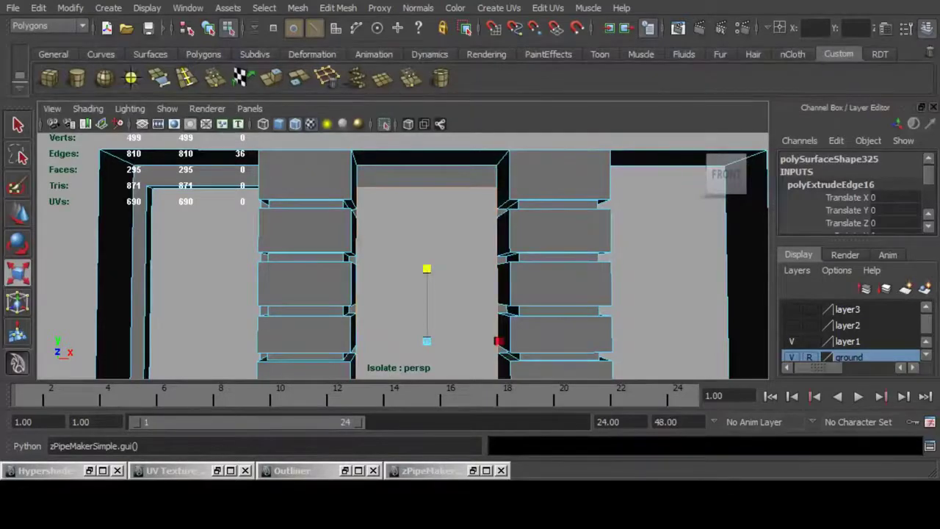
pyautogui.scroll(-4, 427, 279)
pyautogui.keyDown('alt'); pyautogui.moveTo(427, 278); pyautogui.dragTo(427, 241, button='middle'); pyautogui.keyUp('alt')
pyautogui.moveTo(488, 267); pyautogui.dragTo(450, 267)
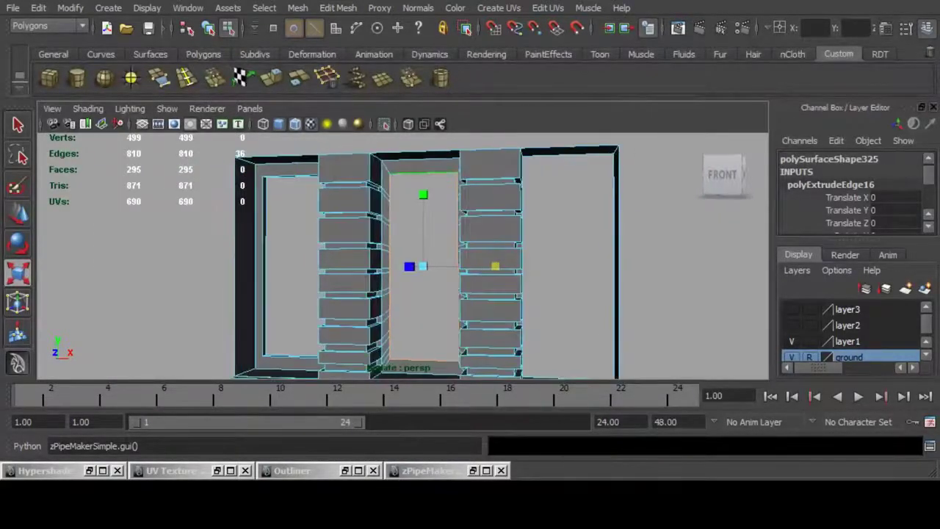
pyautogui.doubleClick(385, 167)
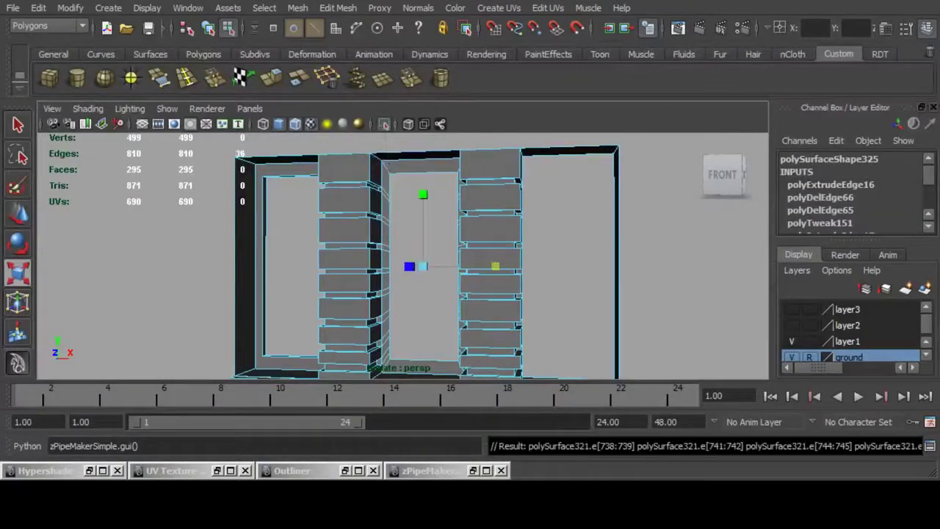
pyautogui.keyDown('alt'); pyautogui.moveTo(385, 167); pyautogui.dragTo(371, 180); pyautogui.keyUp('alt')
pyautogui.click(327, 77)
pyautogui.hotkey('ctrl', 'z')
pyautogui.doubleClick(396, 169)
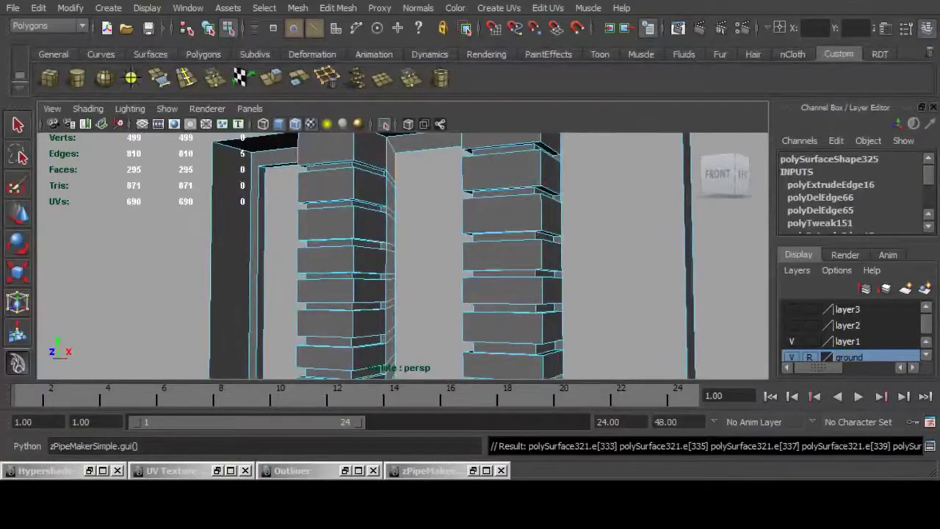
# Extrude the middle frame's inner border edge loop in depth and delete the edges crossing the frame's front face.
pyautogui.click(429, 149)
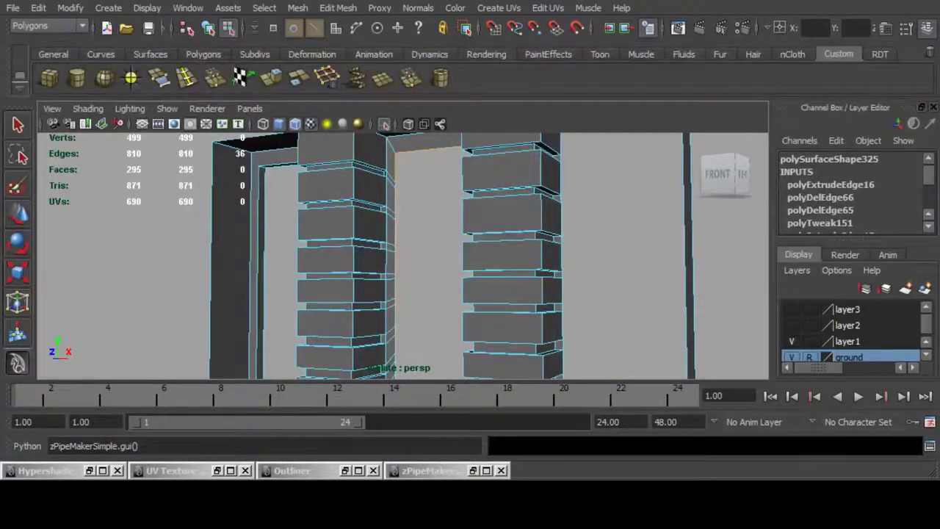
pyautogui.keyDown('alt'); pyautogui.moveTo(429, 154); pyautogui.dragTo(396, 244); pyautogui.keyUp('alt')
pyautogui.click(271, 78)
pyautogui.press('w')
pyautogui.moveTo(415, 282); pyautogui.dragTo(426, 202)
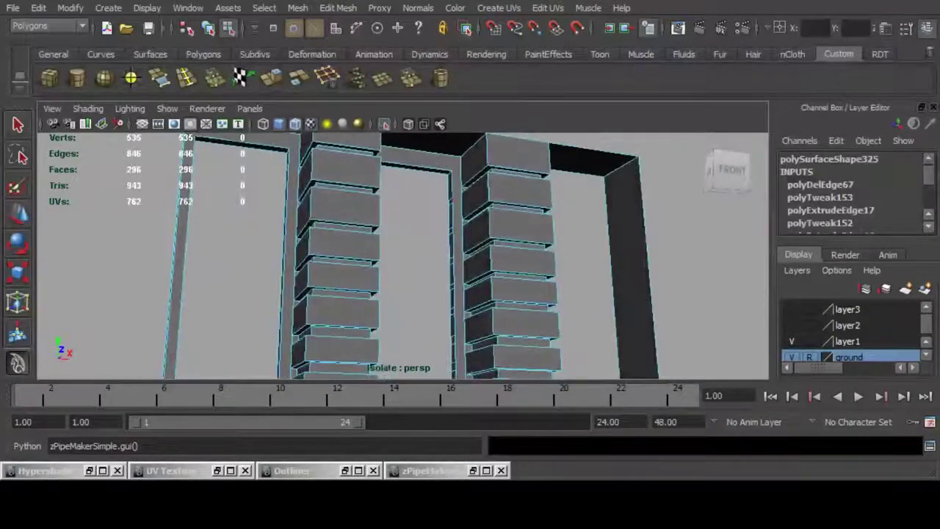
# Select the short edges crossing the inner depth faces of the middle window frame, leaving out its corner edges, and delete them.
pyautogui.doubleClick(520, 171)
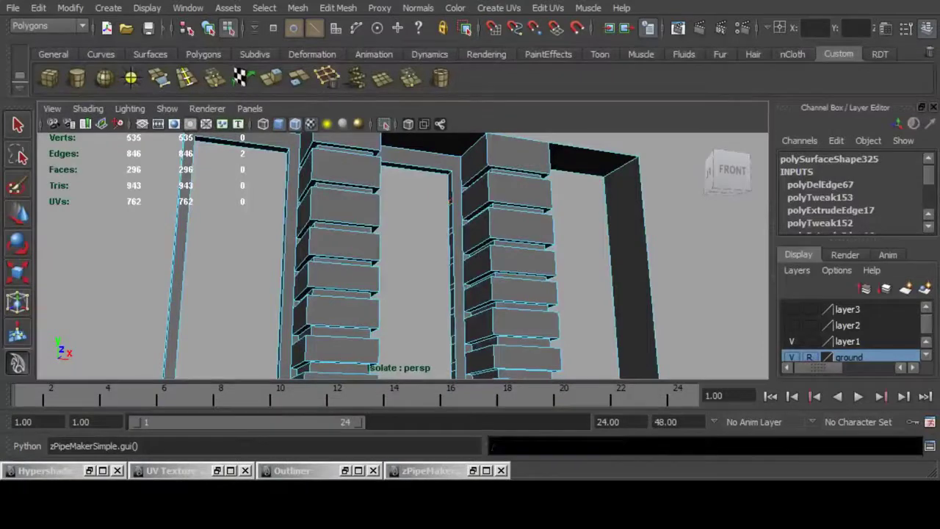
pyautogui.doubleClick(515, 174)
pyautogui.keyDown('alt'); pyautogui.moveTo(470, 164); pyautogui.dragTo(454, 197, button='middle'); pyautogui.keyUp('alt')
pyautogui.keyDown('alt'); pyautogui.moveTo(499, 209); pyautogui.dragTo(390, 205); pyautogui.keyUp('alt')
pyautogui.keyDown('shift'); pyautogui.click(376, 200); pyautogui.keyUp('shift')
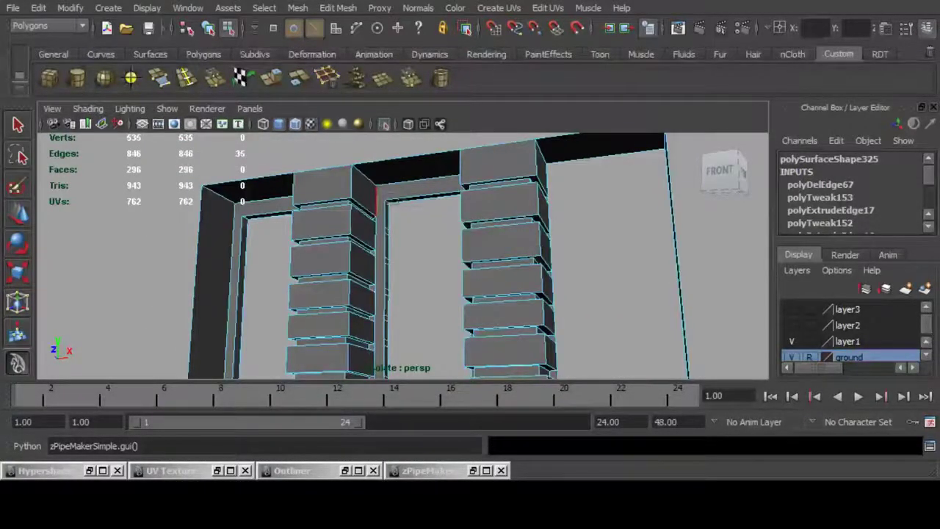
pyautogui.keyDown('alt'); pyautogui.moveTo(376, 200); pyautogui.dragTo(393, 140, button='middle'); pyautogui.keyUp('alt')
pyautogui.keyDown('alt'); pyautogui.moveTo(507, 257); pyautogui.dragTo(444, 285); pyautogui.keyUp('alt')
pyautogui.hotkey('ctrl', 'Delete')
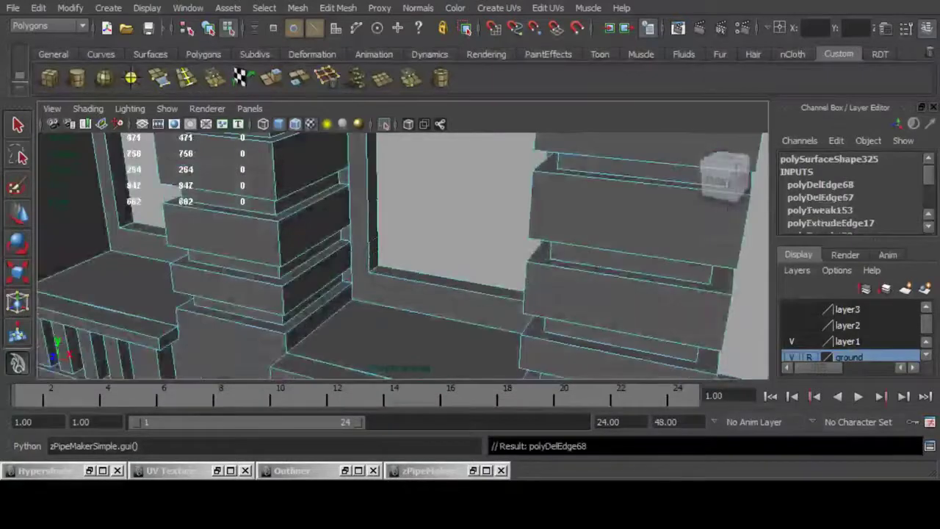
# Extrude the back border edge loop of the right window opening and scale it inward in width and height as a frame.
pyautogui.keyDown('alt'); pyautogui.moveTo(445, 286); pyautogui.dragTo(441, 257, button='right'); pyautogui.keyUp('alt')
pyautogui.doubleClick(417, 283)
pyautogui.click(271, 78)
pyautogui.press('r')
pyautogui.keyDown('alt'); pyautogui.moveTo(195, 259); pyautogui.dragTo(176, 258, button='right'); pyautogui.keyUp('alt')
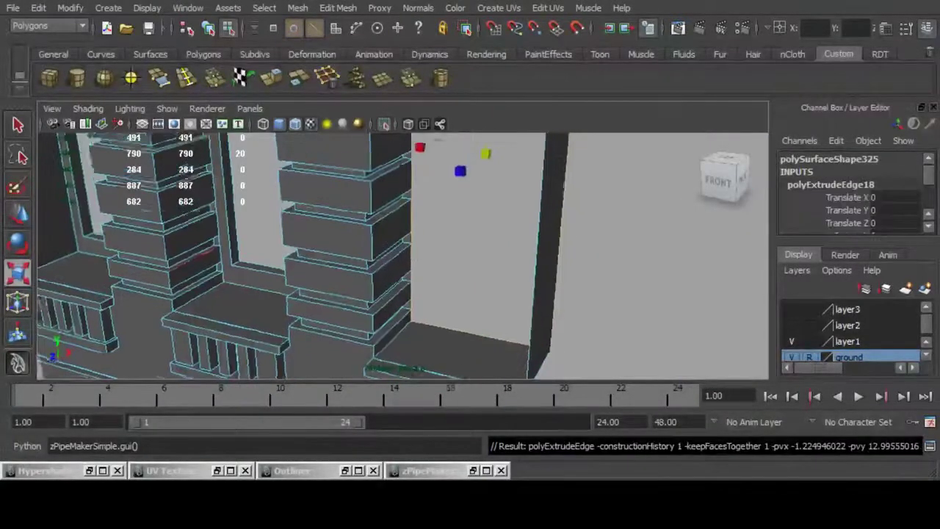
pyautogui.click(719, 181)
pyautogui.moveTo(330, 256); pyautogui.dragTo(342, 256)
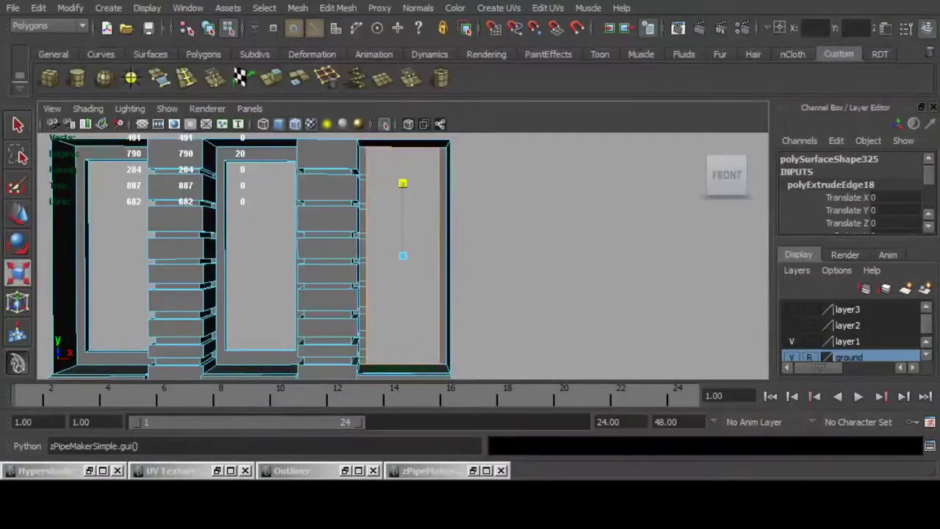
pyautogui.moveTo(403, 183); pyautogui.dragTo(330, 228)
# Extrude the right frame's inner border edge loop again and move the new edges in depth.
pyautogui.click(271, 77)
pyautogui.press('w')
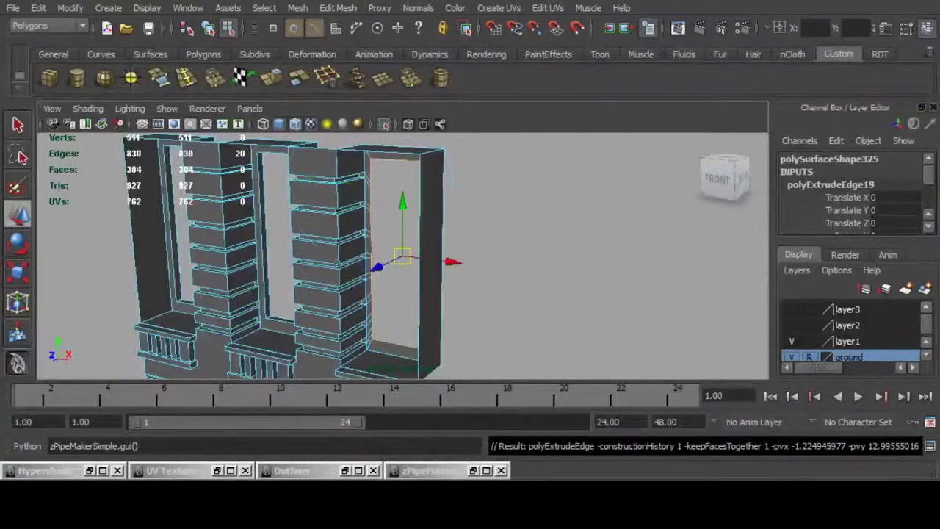
pyautogui.scroll(4, 403, 256)
pyautogui.keyDown('alt'); pyautogui.moveTo(402, 255); pyautogui.dragTo(379, 268); pyautogui.keyUp('alt')
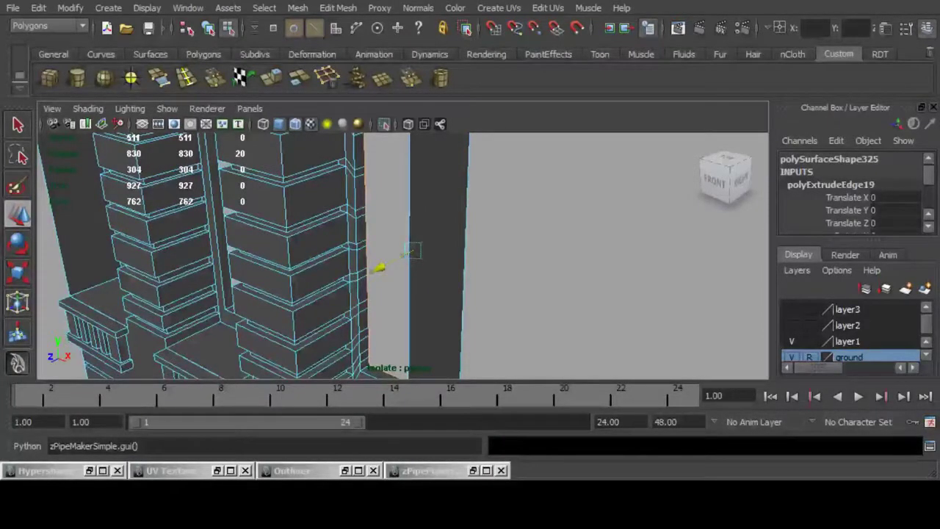
# Select the edges crossing the front face of the right window frame and delete them.
pyautogui.keyDown('alt'); pyautogui.moveTo(323, 249); pyautogui.dragTo(382, 213); pyautogui.keyUp('alt')
pyautogui.doubleClick(334, 222)
pyautogui.scroll(-4, 334, 223)
pyautogui.moveTo(195, 213)
pyautogui.keyDown('alt'); pyautogui.mouseDown()
pyautogui.moveTo(184, 198)
pyautogui.moveTo(185, 214)
pyautogui.mouseUp(); pyautogui.keyUp('alt')
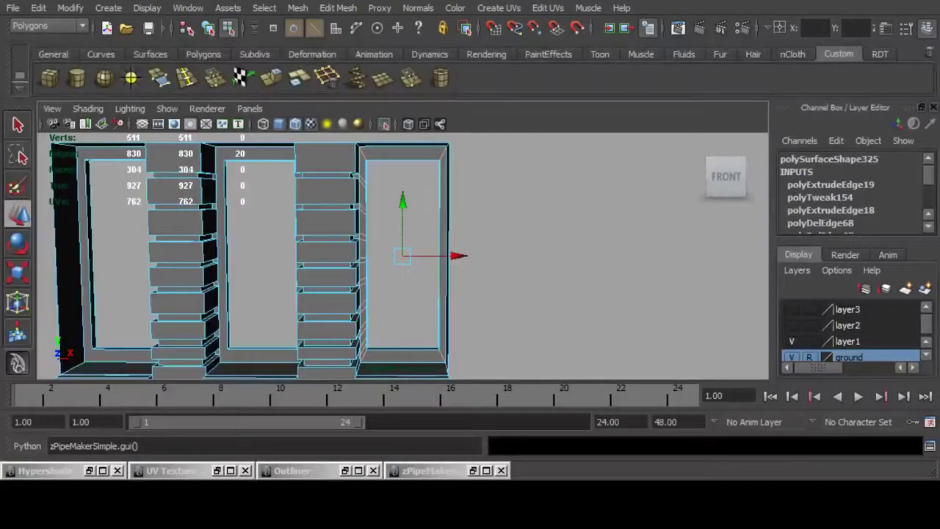
pyautogui.click(327, 77)
# Delete the short edges crossing the right frame's inner depth faces, keeping its corner edges.
pyautogui.keyDown('alt'); pyautogui.moveTo(323, 220); pyautogui.dragTo(265, 228); pyautogui.keyUp('alt')
pyautogui.keyDown('alt'); pyautogui.moveTo(265, 227); pyautogui.dragTo(323, 229, button='right'); pyautogui.keyUp('alt')
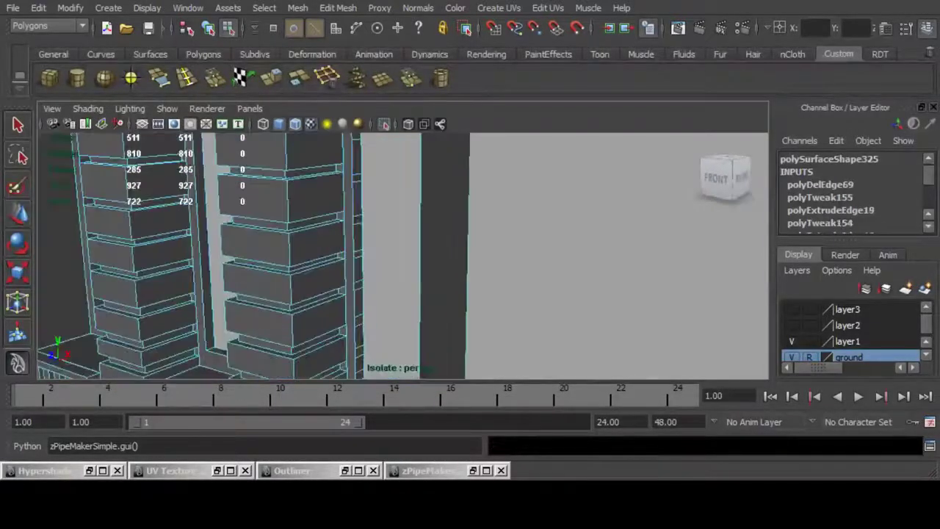
pyautogui.doubleClick(358, 216)
pyautogui.keyDown('alt'); pyautogui.moveTo(358, 217); pyautogui.dragTo(440, 242); pyautogui.keyUp('alt')
pyautogui.keyDown('ctrl'); pyautogui.click(402, 358); pyautogui.keyUp('ctrl')
pyautogui.keyDown('alt'); pyautogui.moveTo(402, 358); pyautogui.dragTo(323, 358); pyautogui.keyUp('alt')
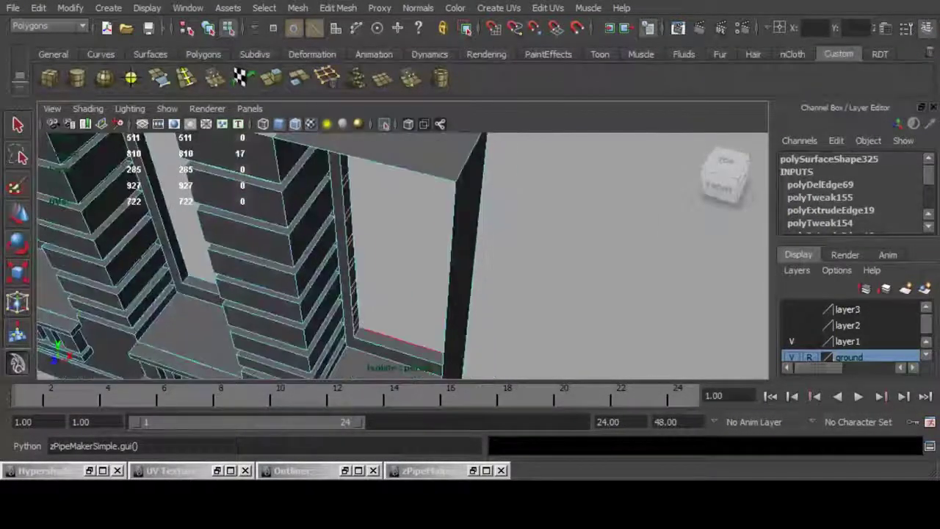
pyautogui.hotkey('ctrl', 'Delete')
# Return the facade mesh to object mode and turn off isolation to show the whole scene.
pyautogui.scroll(-5, 352, 294)
pyautogui.keyDown('alt'); pyautogui.moveTo(353, 294); pyautogui.dragTo(356, 272); pyautogui.keyUp('alt')
pyautogui.scroll(-3, 345, 254)
pyautogui.press('F8')
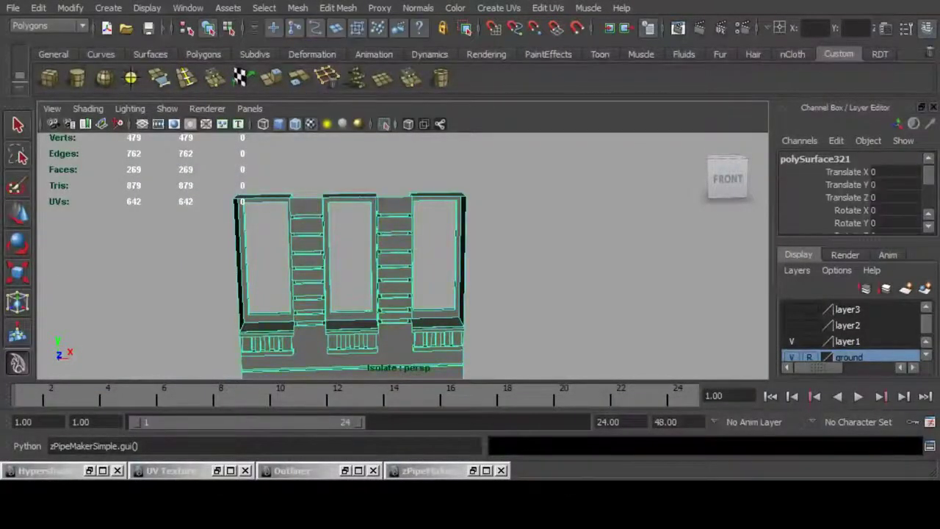
pyautogui.hotkey('shift', 'i')
# Scale the paned window in the left opening down uniformly to the width of its new frame.
pyautogui.keyDown('alt'); pyautogui.moveTo(357, 272); pyautogui.dragTo(338, 257); pyautogui.keyUp('alt')
pyautogui.scroll(4, 346, 254)
pyautogui.click(345, 228)
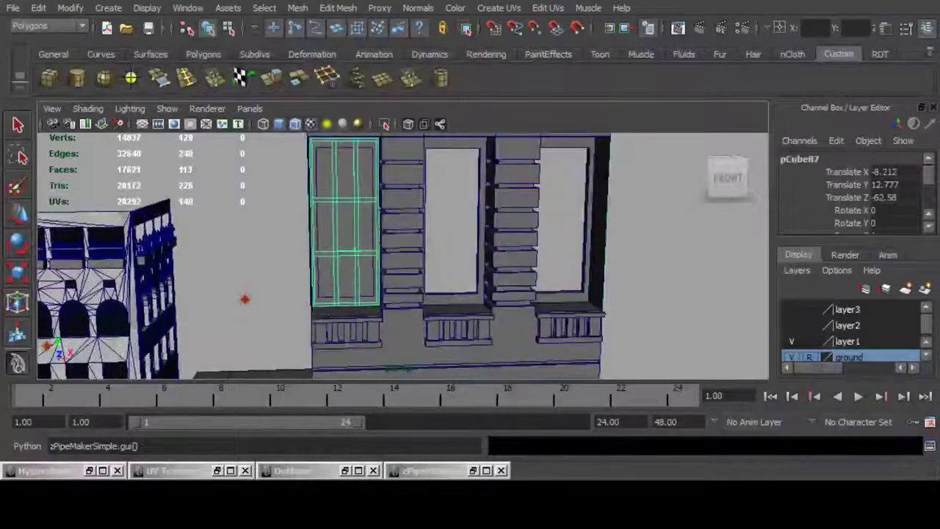
pyautogui.press('r')
pyautogui.keyDown('alt'); pyautogui.moveTo(379, 307); pyautogui.dragTo(440, 301, button='middle'); pyautogui.keyUp('alt')
pyautogui.scroll(4, 403, 257)
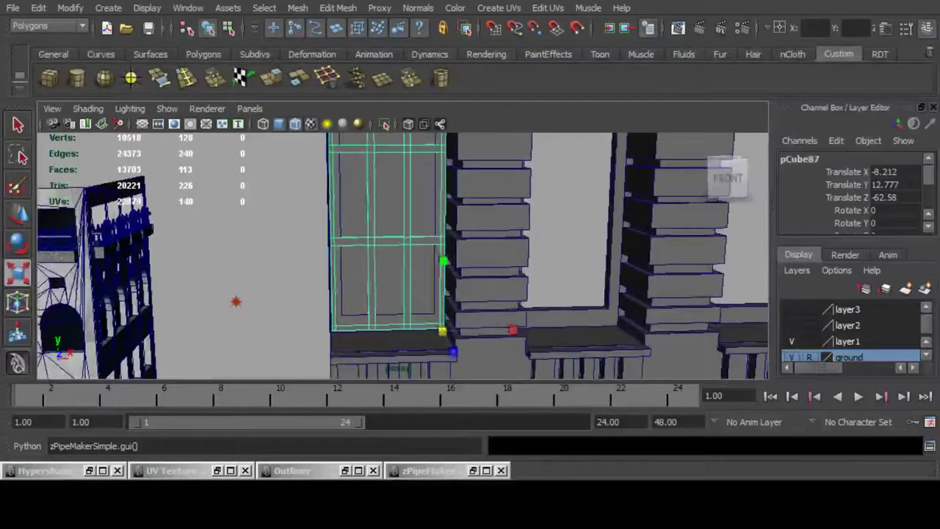
pyautogui.moveTo(443, 330); pyautogui.dragTo(428, 331)
# Move the left window to X -8.409, Y 13.076, Z -62.829 and stretch its height to fill the frame.
pyautogui.press('w')
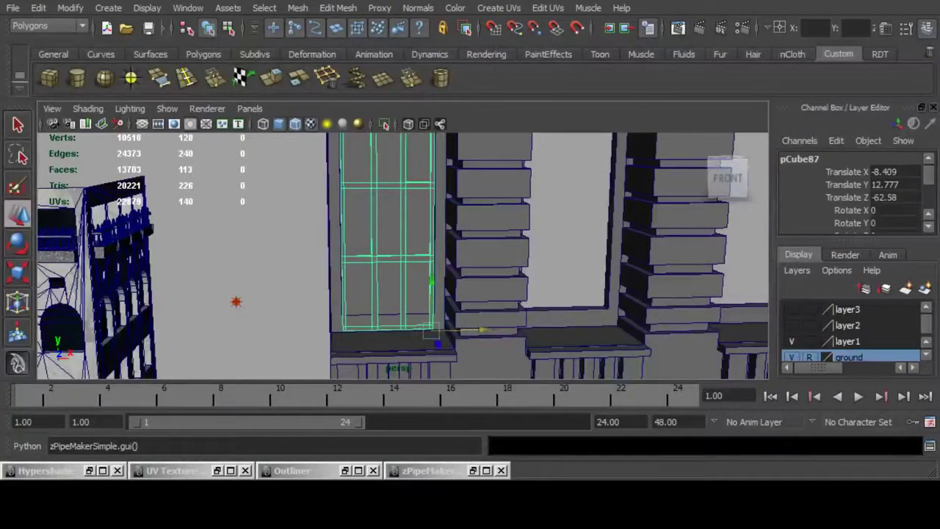
pyautogui.keyDown('alt'); pyautogui.moveTo(432, 280); pyautogui.dragTo(400, 265); pyautogui.keyUp('alt')
pyautogui.keyDown('alt'); pyautogui.moveTo(400, 265); pyautogui.dragTo(414, 325, button='middle'); pyautogui.keyUp('alt')
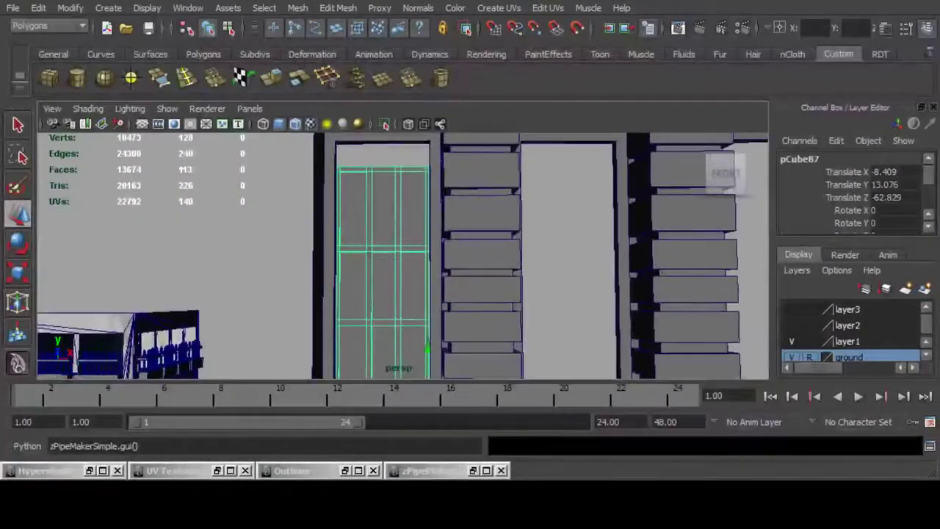
pyautogui.press('r')
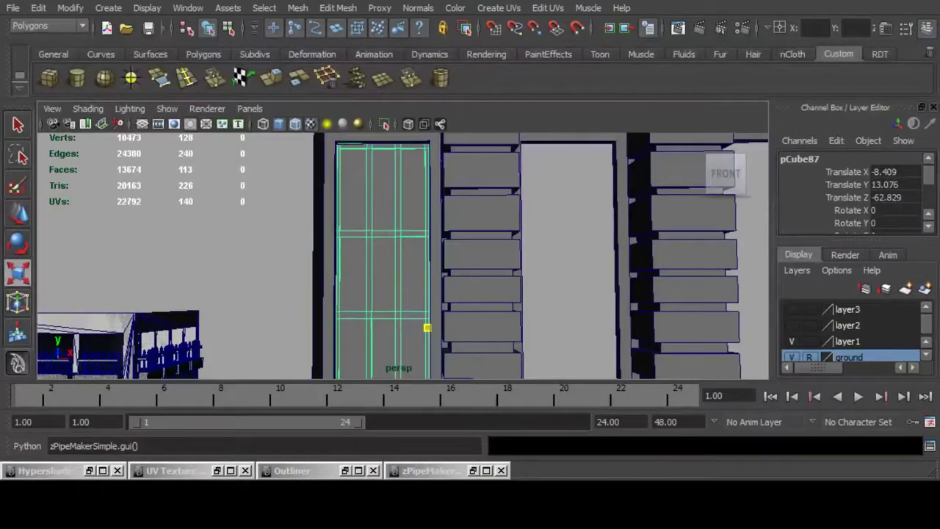
pyautogui.moveTo(428, 328); pyautogui.dragTo(429, 328)
pyautogui.click(282, 235)
pyautogui.scroll(-4, 281, 235)
pyautogui.keyDown('alt'); pyautogui.moveTo(301, 213); pyautogui.dragTo(245, 250); pyautogui.keyUp('alt')
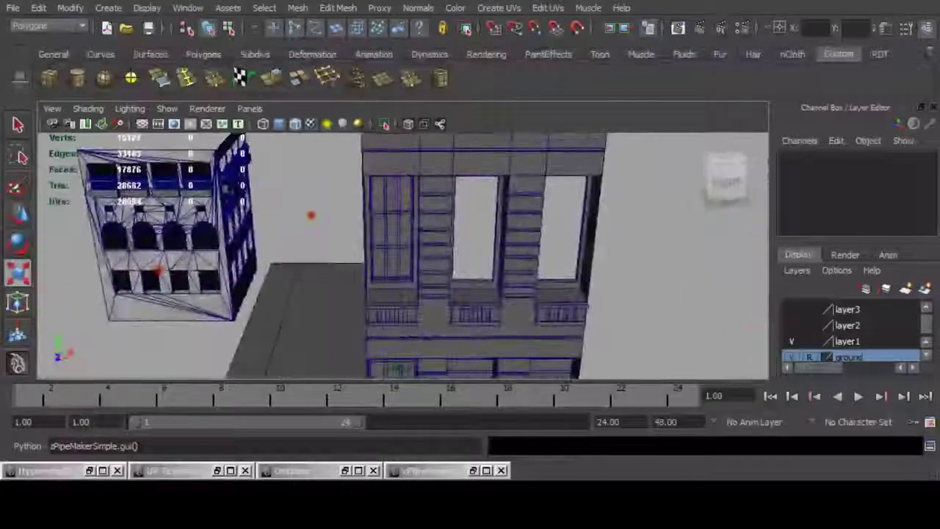
# Duplicate the left window and move the copy along X to -5.098 into the middle opening.
pyautogui.click(393, 226)
pyautogui.keyDown('alt'); pyautogui.moveTo(393, 226); pyautogui.dragTo(381, 229); pyautogui.keyUp('alt')
pyautogui.keyDown('alt'); pyautogui.moveTo(514, 222); pyautogui.dragTo(534, 291, button='right'); pyautogui.keyUp('alt')
pyautogui.press('w')
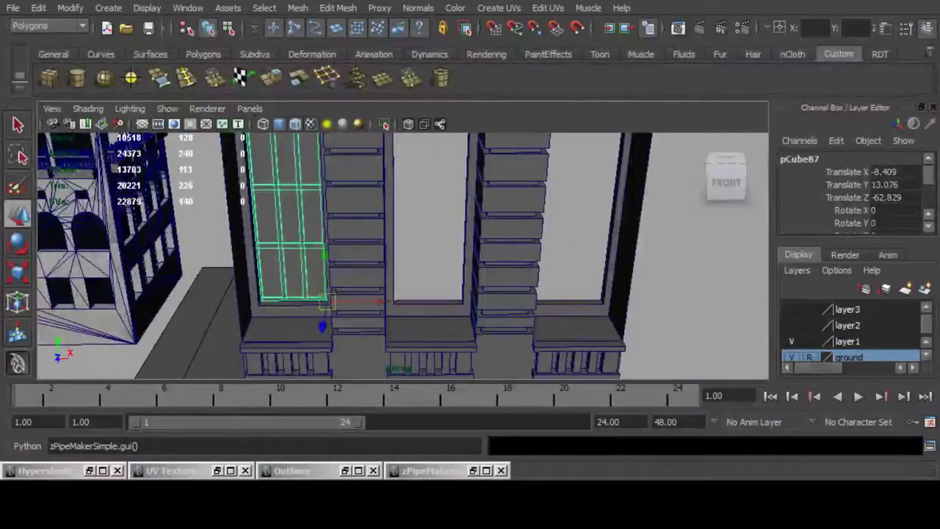
pyautogui.moveTo(379, 301); pyautogui.dragTo(427, 300)
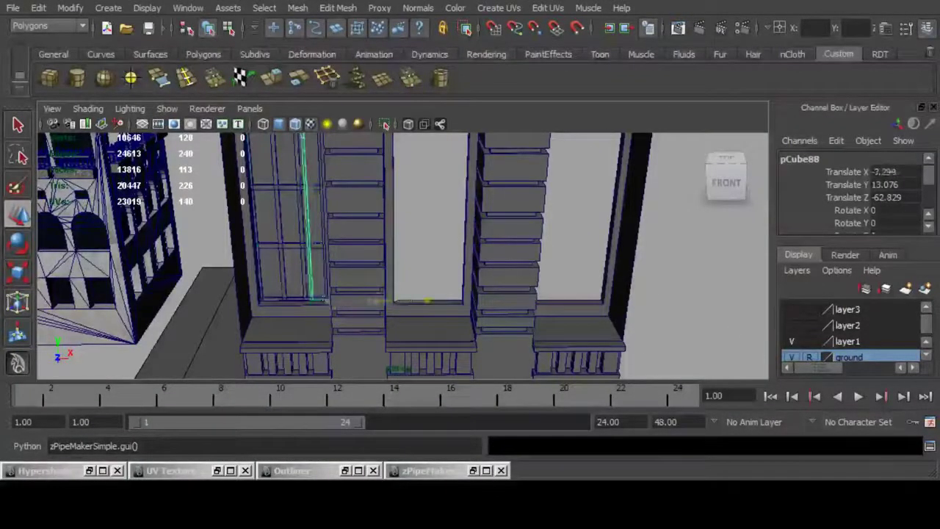
# Duplicate the middle window and move the copy along X into the right opening.
pyautogui.keyDown('alt'); pyautogui.moveTo(513, 301); pyautogui.dragTo(389, 324, button='middle'); pyautogui.keyUp('alt')
pyautogui.hotkey('ctrl', 'd')
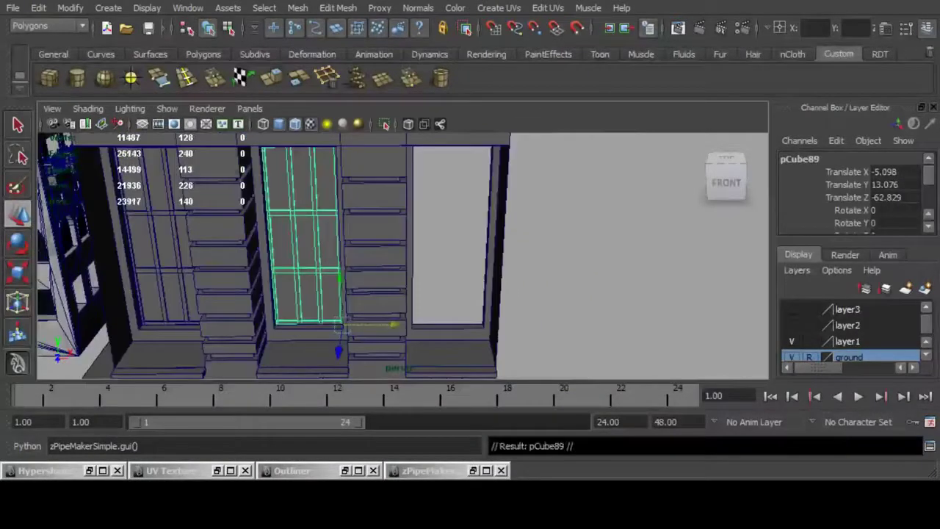
pyautogui.moveTo(392, 325); pyautogui.dragTo(496, 325)
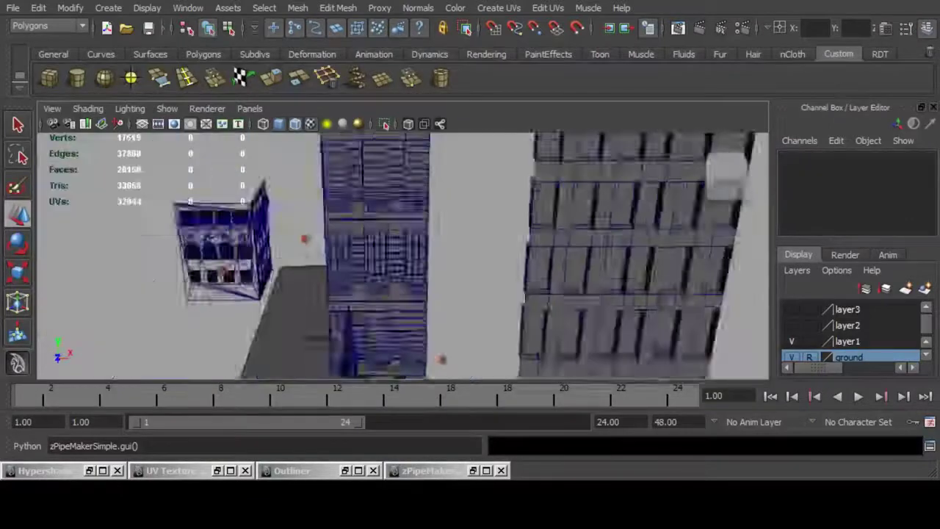
# Select the facade section with the three newly framed windows and open the Hypershade.
pyautogui.keyDown('alt'); pyautogui.moveTo(441, 257); pyautogui.dragTo(397, 302); pyautogui.keyUp('alt')
pyautogui.scroll(6, 440, 254)
pyautogui.keyDown('alt'); pyautogui.moveTo(661, 324); pyautogui.dragTo(69, 179); pyautogui.keyUp('alt')
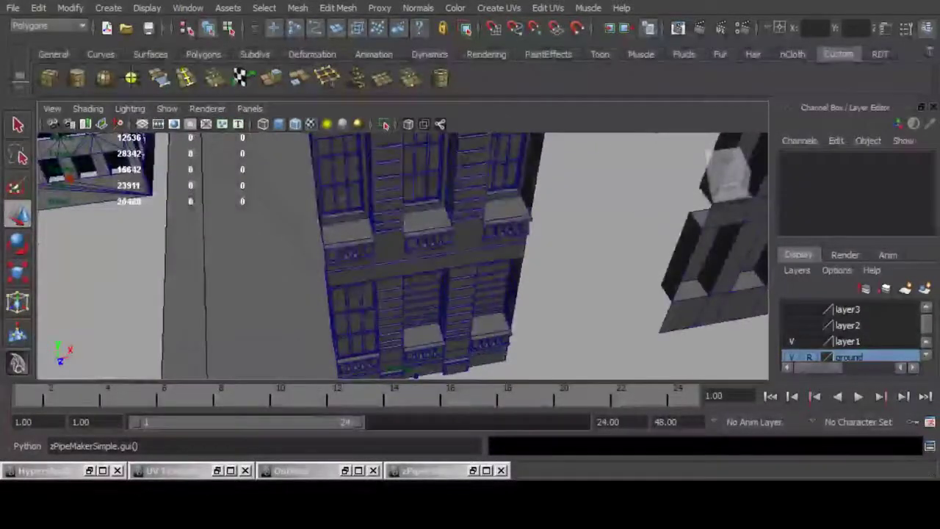
pyautogui.click(426, 220)
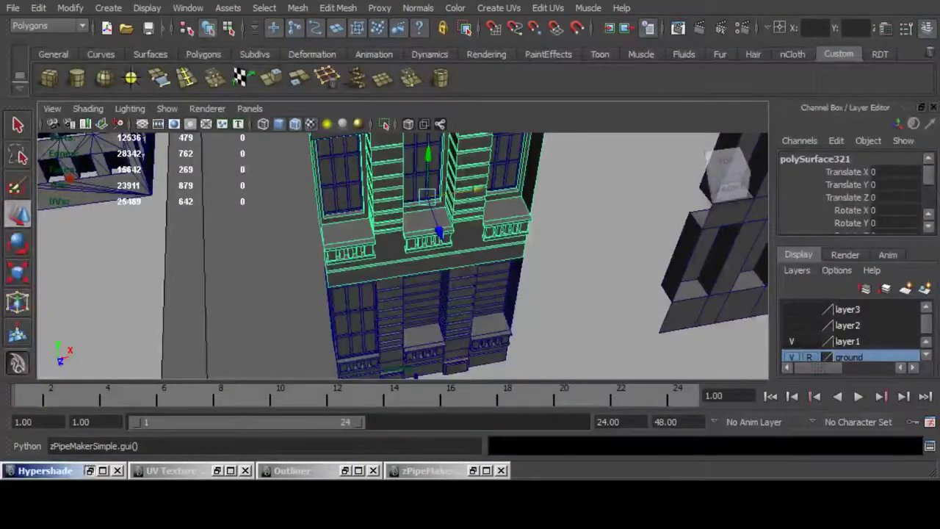
pyautogui.click(90, 471)
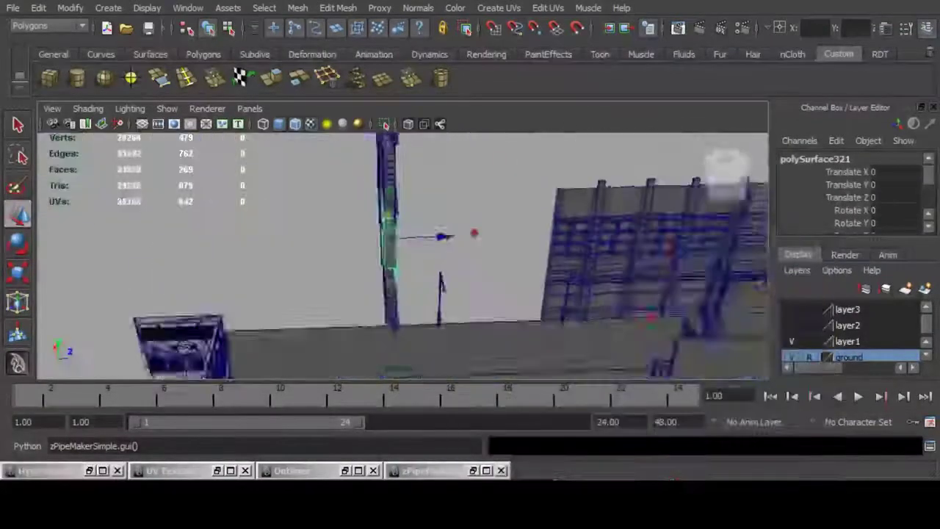
# Survey the street scene from several angles to locate the already textured corner building.
pyautogui.keyDown('alt'); pyautogui.moveTo(404, 257); pyautogui.dragTo(529, 275); pyautogui.keyUp('alt')
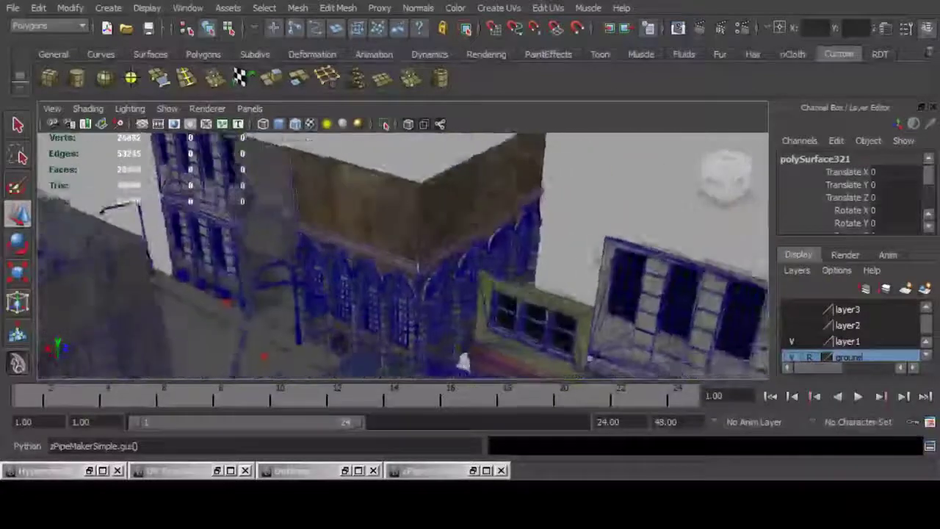
pyautogui.keyDown('alt'); pyautogui.moveTo(411, 249); pyautogui.dragTo(390, 253, button='right'); pyautogui.keyUp('alt')
pyautogui.keyDown('alt'); pyautogui.moveTo(390, 254); pyautogui.dragTo(506, 253); pyautogui.keyUp('alt')
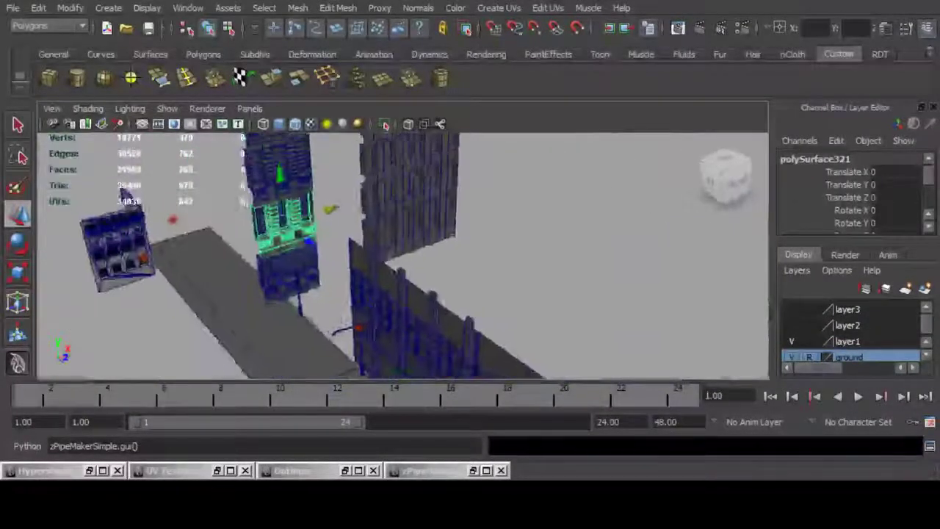
pyautogui.keyDown('alt'); pyautogui.moveTo(397, 253); pyautogui.dragTo(514, 253, button='right'); pyautogui.keyUp('alt')
pyautogui.keyDown('alt'); pyautogui.moveTo(441, 254); pyautogui.dragTo(411, 257); pyautogui.keyUp('alt')
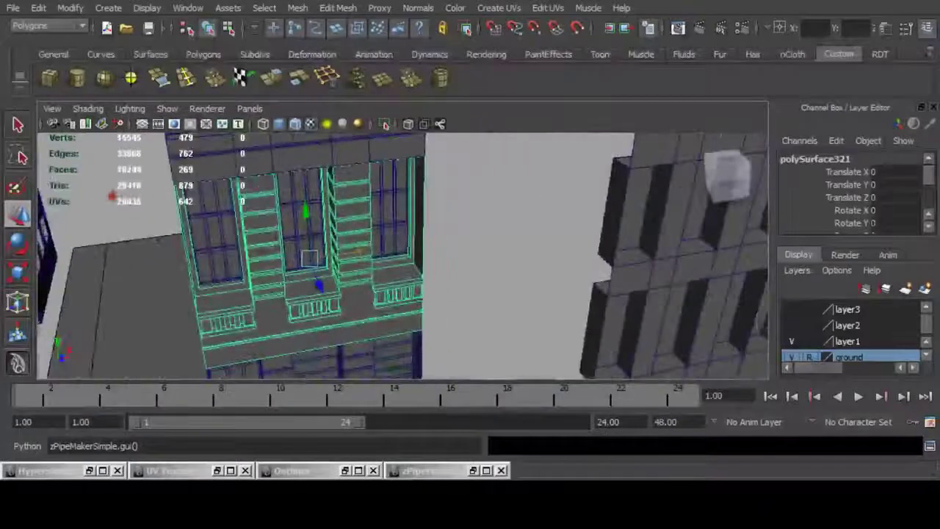
pyautogui.keyDown('alt'); pyautogui.moveTo(441, 253); pyautogui.dragTo(352, 254, button='right'); pyautogui.keyUp('alt')
pyautogui.keyDown('alt'); pyautogui.moveTo(352, 254); pyautogui.dragTo(426, 282); pyautogui.keyUp('alt')
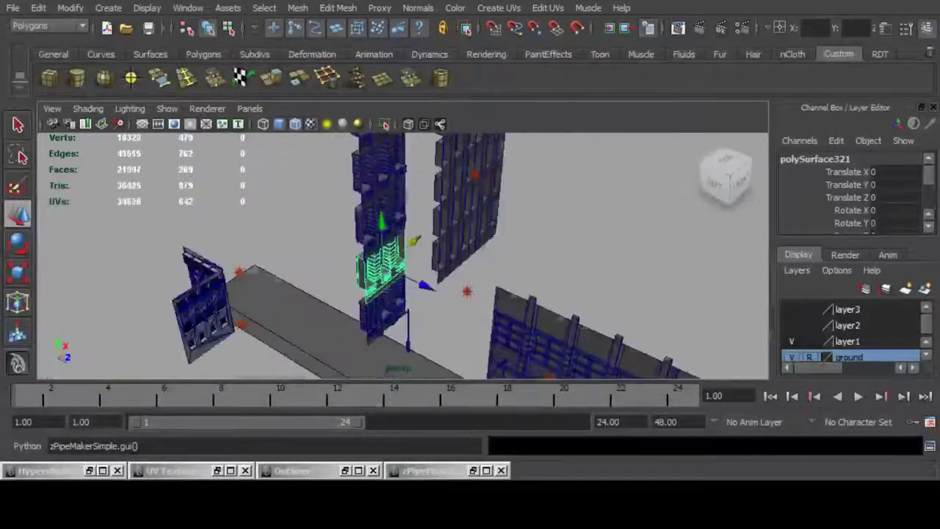
pyautogui.keyDown('alt'); pyautogui.moveTo(456, 254); pyautogui.dragTo(235, 294, button='middle'); pyautogui.keyUp('alt')
pyautogui.keyDown('alt'); pyautogui.moveTo(294, 287); pyautogui.dragTo(441, 272); pyautogui.keyUp('alt')
# Select post_building_1_mesh and open the attributes of the file texture connected to its lambert219 material.
pyautogui.click(664, 288)
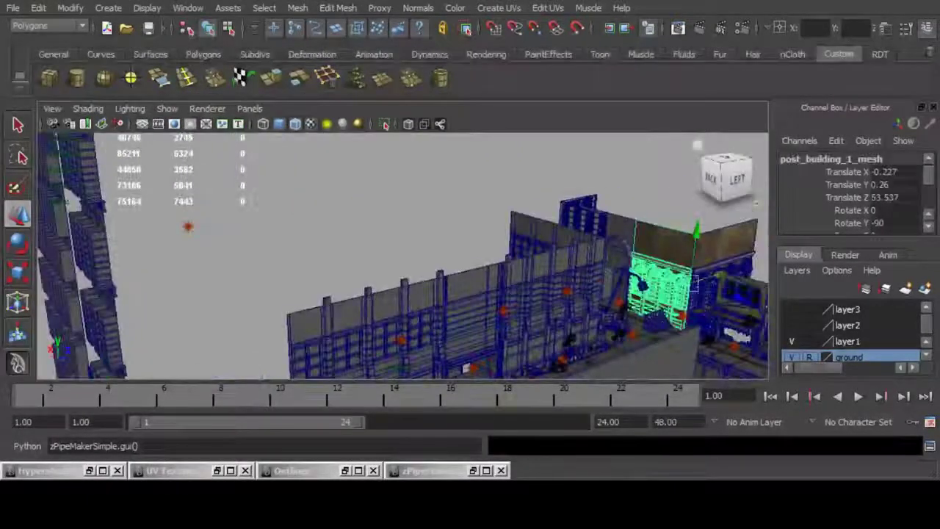
pyautogui.hotkey('ctrl', 'a')
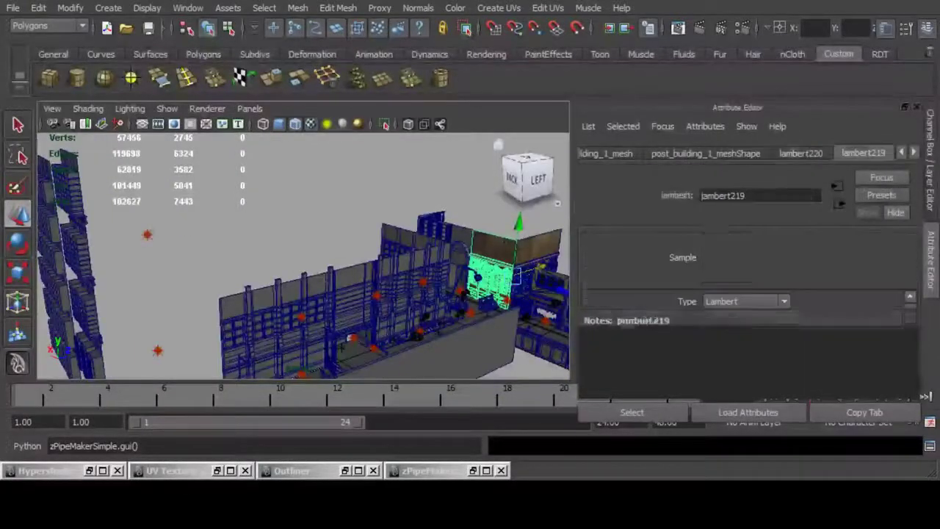
pyautogui.click(886, 336)
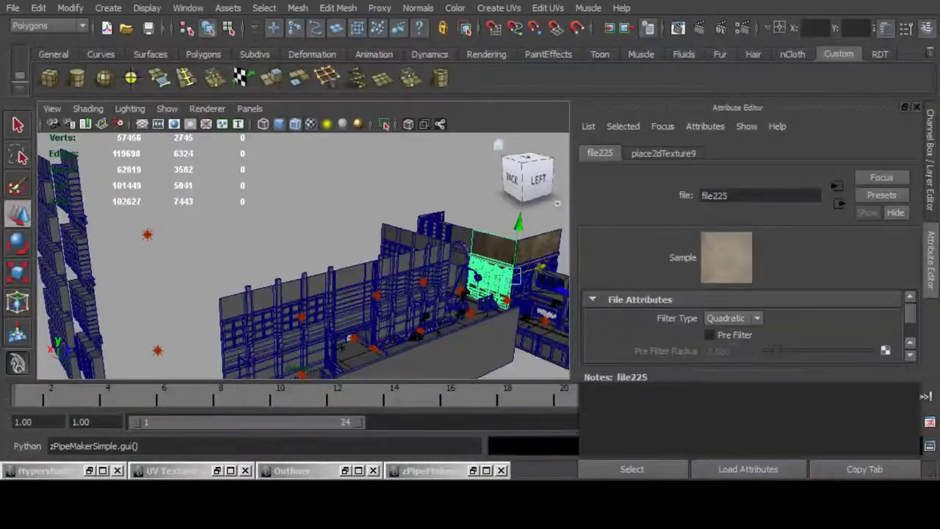
# Look through the file attributes of the textured building's file texture.
pyautogui.scroll(-3, 886, 337)
pyautogui.scroll(1, 743, 328)
pyautogui.scroll(-2, 744, 328)
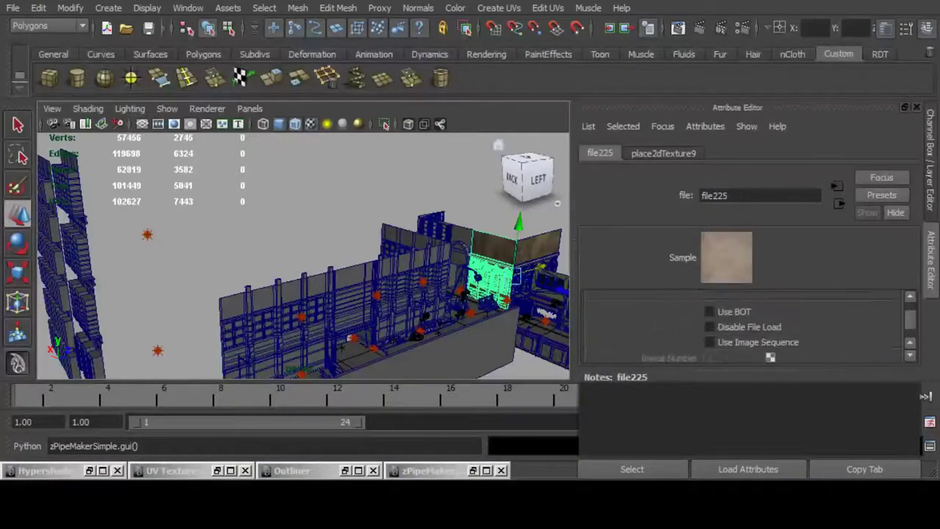
pyautogui.scroll(1, 744, 328)
pyautogui.scroll(3, 744, 328)
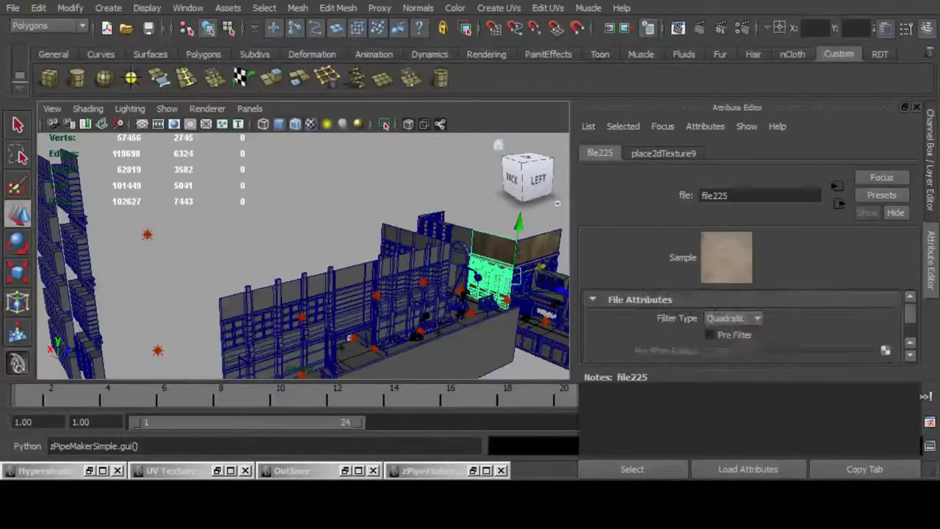
pyautogui.scroll(-1, 743, 328)
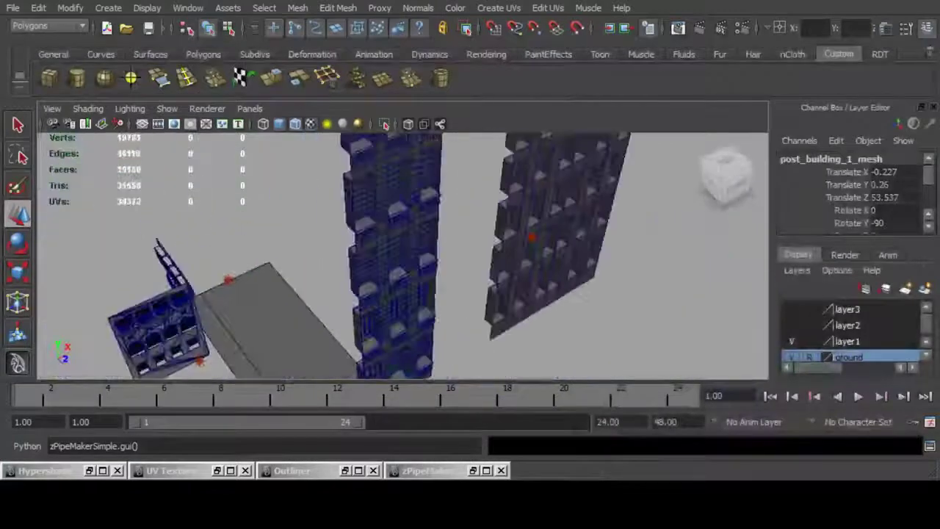
# Select the three-window facade section with balustrades, directly below the one picked first, and isolate it in the viewport.
pyautogui.click(394, 268)
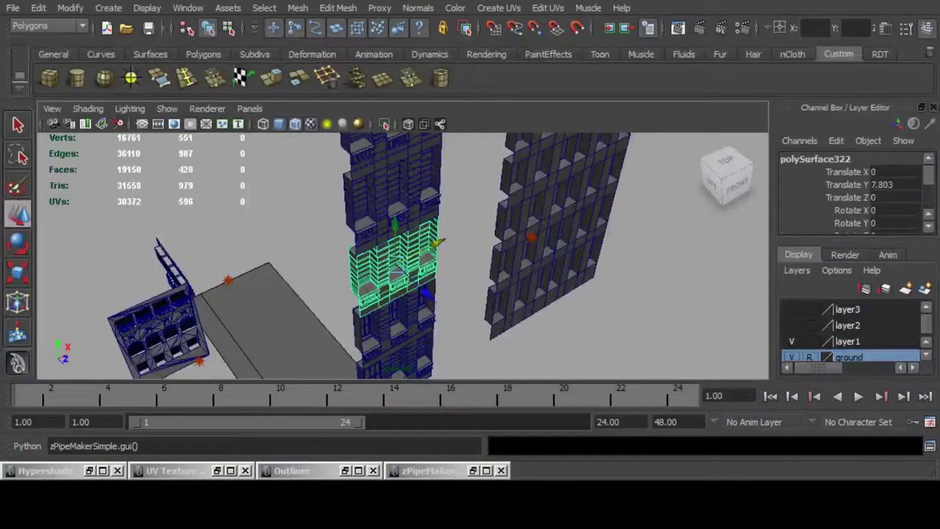
pyautogui.click(397, 328)
pyautogui.hotkey('shift', 'i')
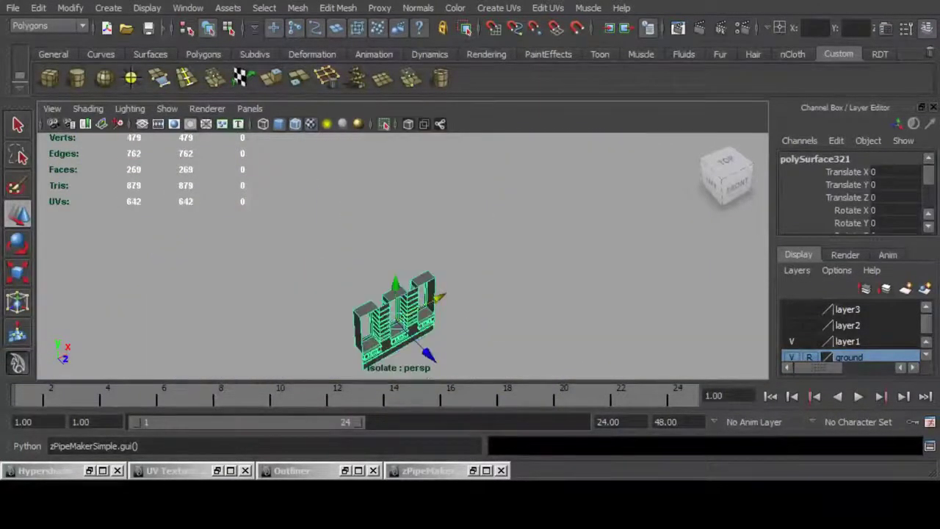
pyautogui.keyDown('alt'); pyautogui.moveTo(396, 323); pyautogui.dragTo(455, 309, button='right'); pyautogui.keyUp('alt')
pyautogui.keyDown('alt'); pyautogui.moveTo(397, 294); pyautogui.dragTo(470, 287); pyautogui.keyUp('alt')
pyautogui.keyDown('alt'); pyautogui.moveTo(397, 279); pyautogui.dragTo(353, 272, button='right'); pyautogui.keyUp('alt')
pyautogui.keyDown('alt'); pyautogui.moveTo(397, 279); pyautogui.dragTo(485, 239); pyautogui.keyUp('alt')
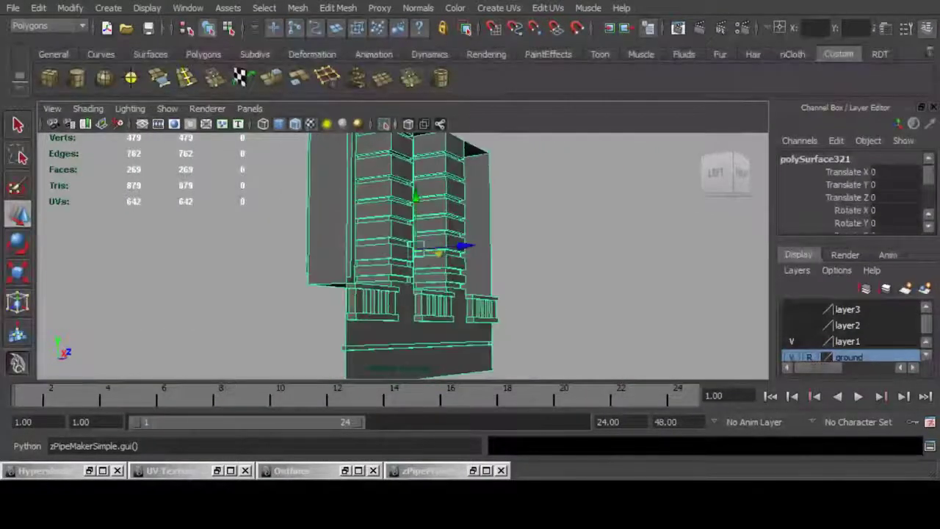
pyautogui.hotkey('ctrl', '1')
pyautogui.keyDown('alt'); pyautogui.moveTo(455, 264); pyautogui.dragTo(367, 272, button='right'); pyautogui.keyUp('alt')
pyautogui.moveTo(397, 272)
pyautogui.keyDown('alt'); pyautogui.mouseDown()
pyautogui.moveTo(478, 268)
pyautogui.moveTo(393, 271)
pyautogui.mouseUp(); pyautogui.keyUp('alt')
pyautogui.hotkey('ctrl', '1')
pyautogui.keyDown('alt'); pyautogui.moveTo(397, 264); pyautogui.dragTo(477, 268, button='right'); pyautogui.keyUp('alt')
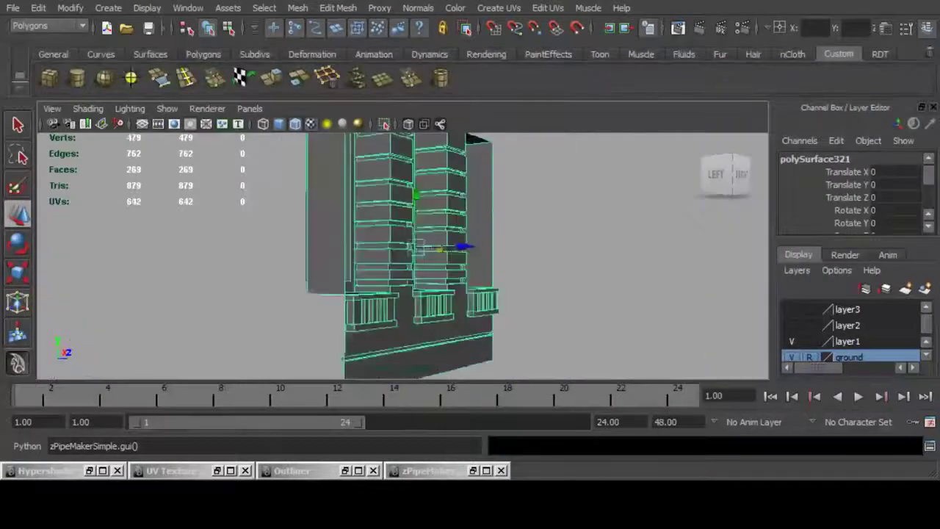
pyautogui.keyDown('alt'); pyautogui.moveTo(471, 265); pyautogui.dragTo(382, 268); pyautogui.keyUp('alt')
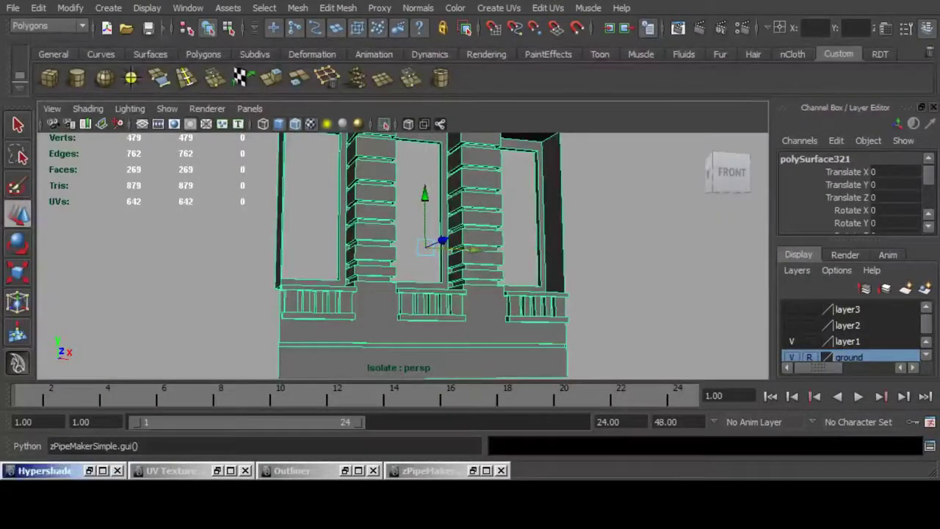
# Try concrete-textured lambert materials from the Hypershade on the isolated section, checking each texture in the UV Texture Editor, and keep the light grey one.
pyautogui.click(89, 471)
pyautogui.scroll(-5, 763, 349)
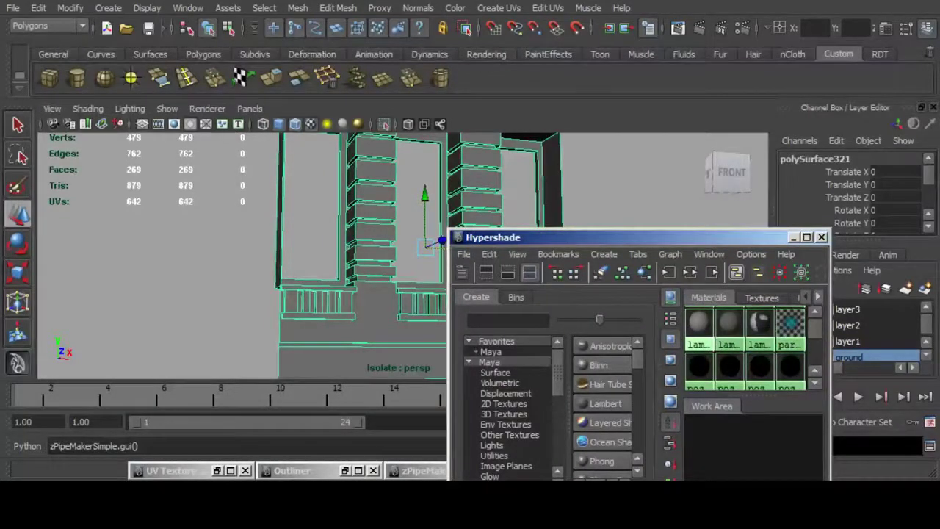
pyautogui.click(217, 471)
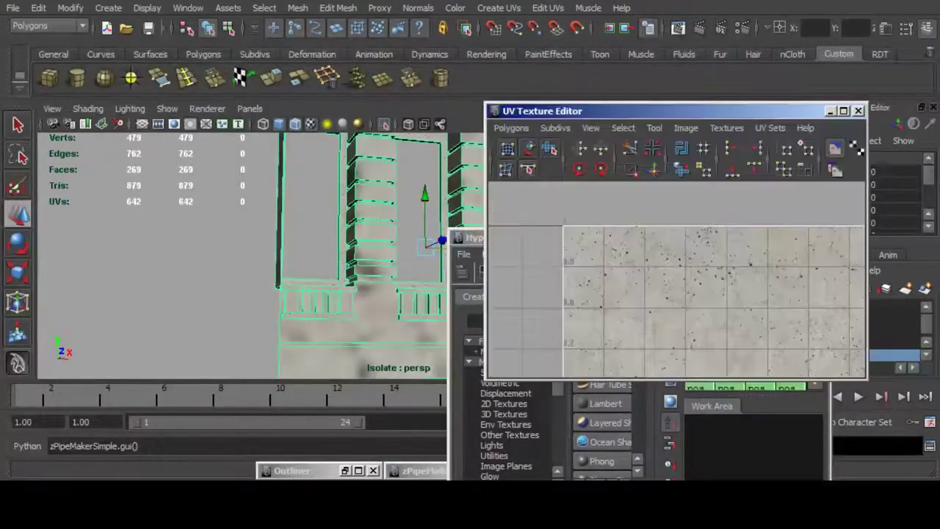
pyautogui.scroll(-6, 676, 280)
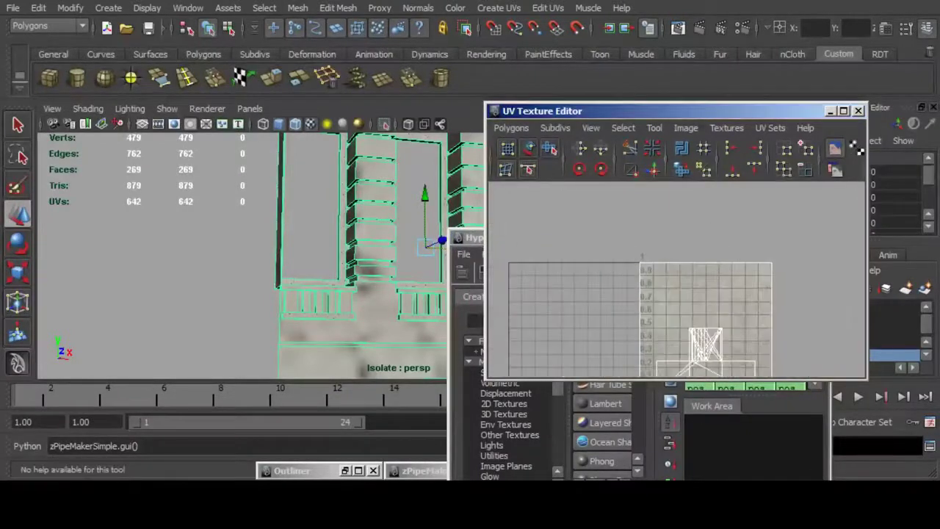
pyautogui.click(830, 111)
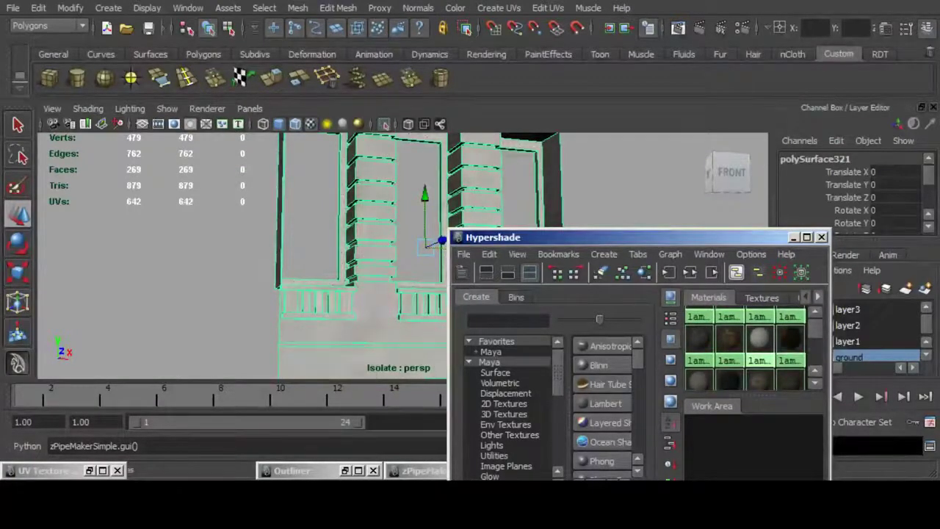
pyautogui.click(89, 471)
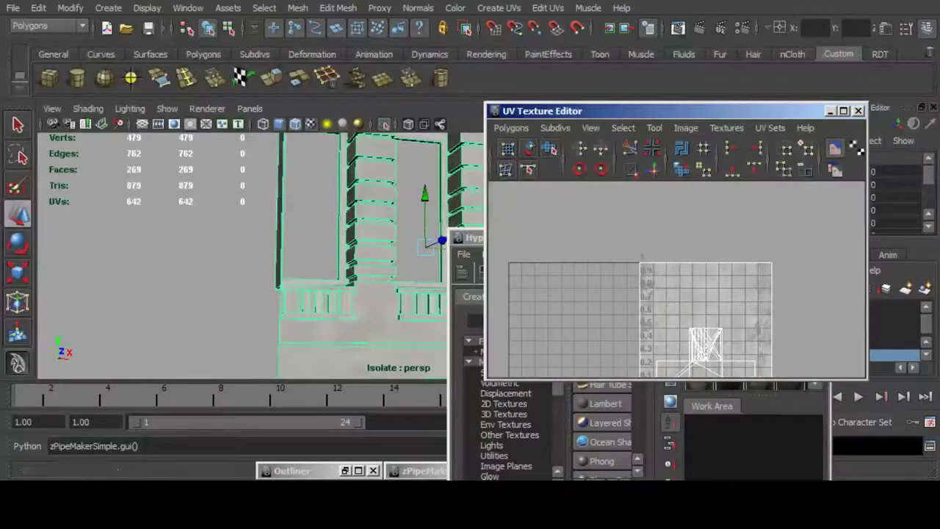
pyautogui.click(831, 111)
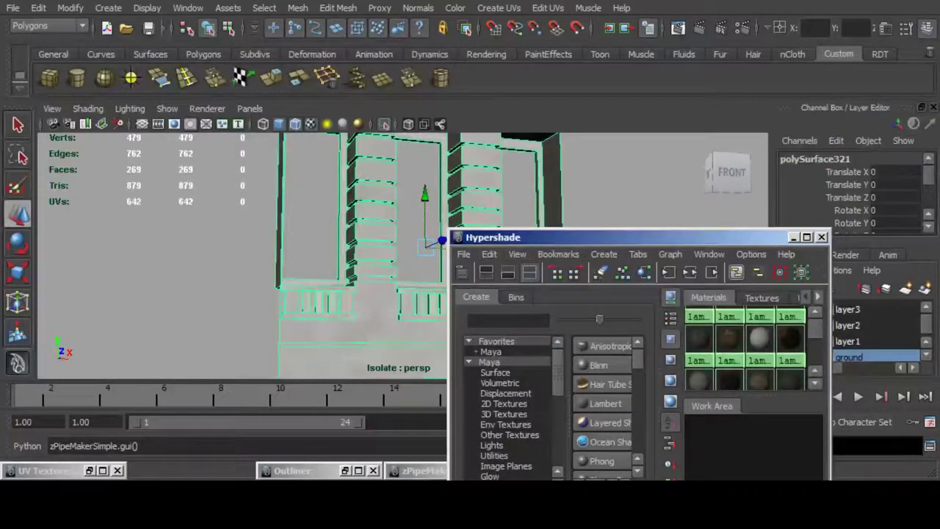
pyautogui.click(794, 237)
# Select the left window's frame face and apply a bounding-box-fitted planar UV mapping projected from the front.
pyautogui.keyDown('alt'); pyautogui.moveTo(485, 257); pyautogui.dragTo(433, 257); pyautogui.keyUp('alt')
pyautogui.keyDown('alt'); pyautogui.moveTo(433, 257); pyautogui.dragTo(478, 348, button='middle'); pyautogui.keyUp('alt')
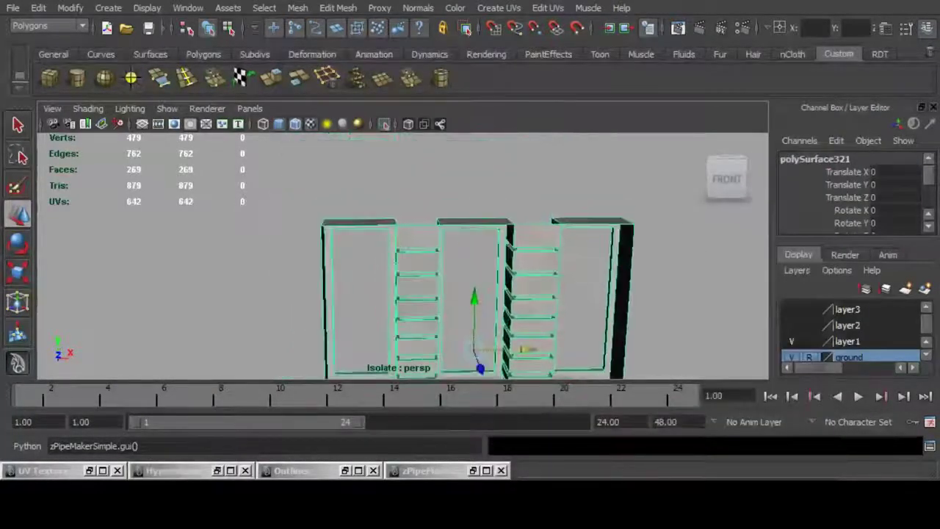
pyautogui.keyDown('alt'); pyautogui.moveTo(478, 349); pyautogui.dragTo(478, 335); pyautogui.keyUp('alt')
pyautogui.keyDown('alt'); pyautogui.moveTo(477, 335); pyautogui.dragTo(559, 335, button='right'); pyautogui.keyUp('alt')
pyautogui.press('F11')
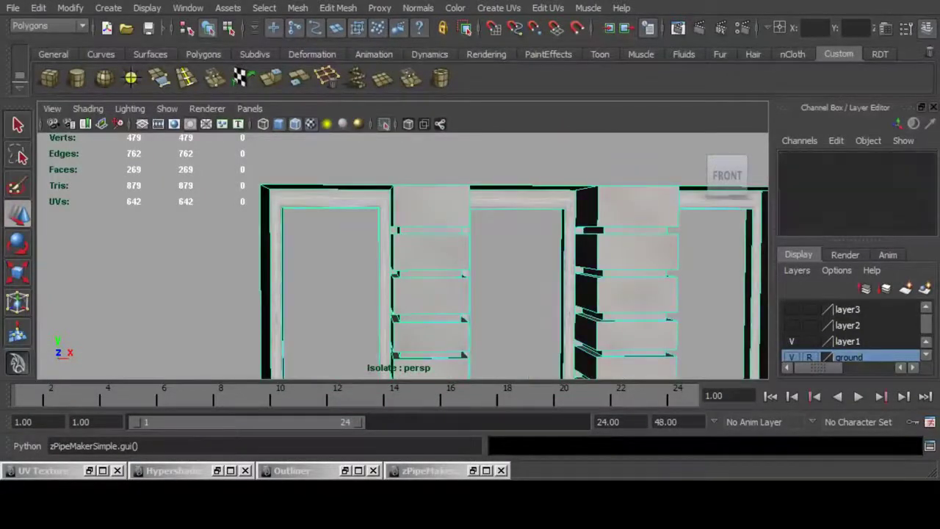
pyautogui.click(386, 345)
pyautogui.keyDown('alt'); pyautogui.moveTo(385, 345); pyautogui.dragTo(408, 144, button='middle'); pyautogui.keyUp('alt')
pyautogui.click(499, 8)
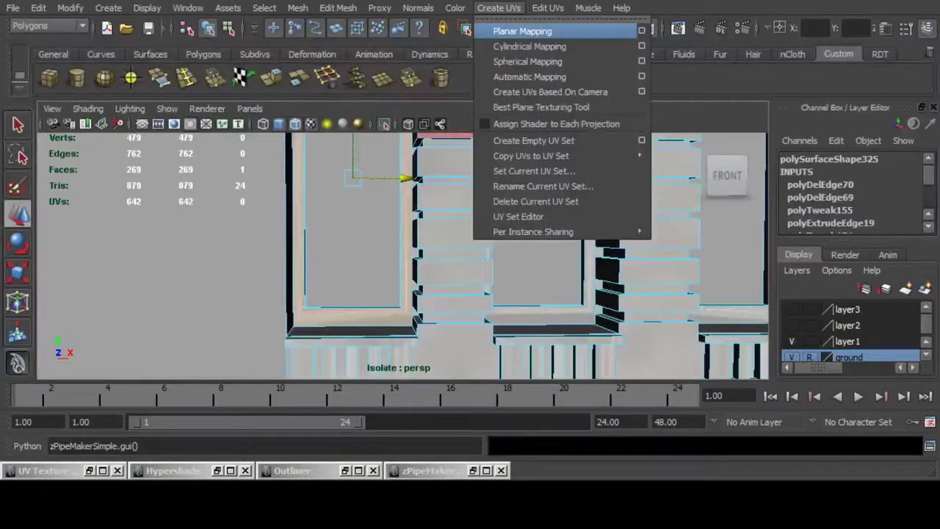
pyautogui.click(642, 31)
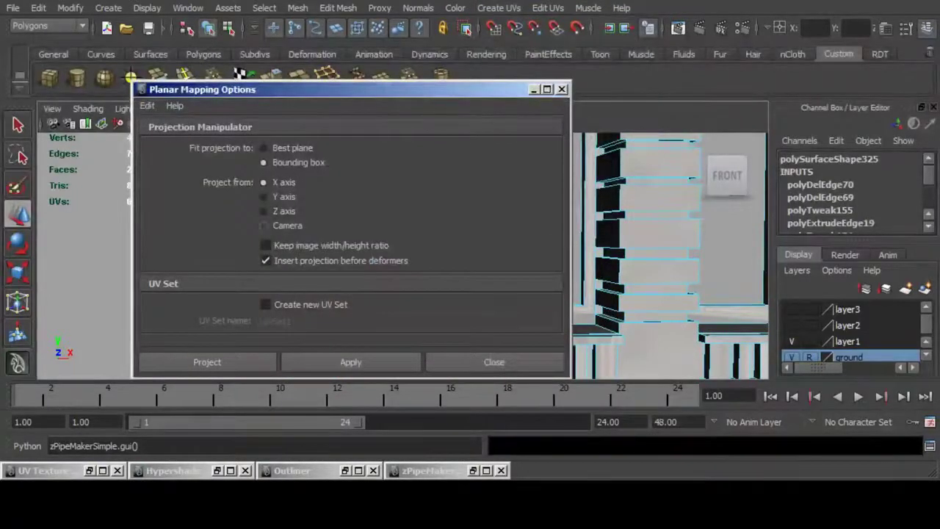
pyautogui.click(208, 363)
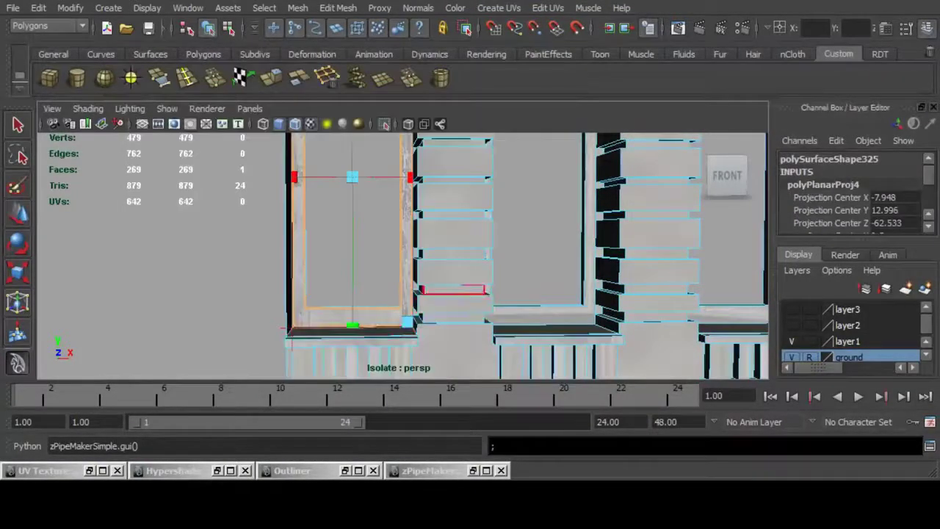
# Repeat the planar mapping on the frame faces of the middle and right windows.
pyautogui.keyDown('alt'); pyautogui.moveTo(455, 290); pyautogui.dragTo(279, 279, button='middle'); pyautogui.keyUp('alt')
pyautogui.click(382, 304)
pyautogui.press('g')
pyautogui.click(573, 304)
pyautogui.press('g')
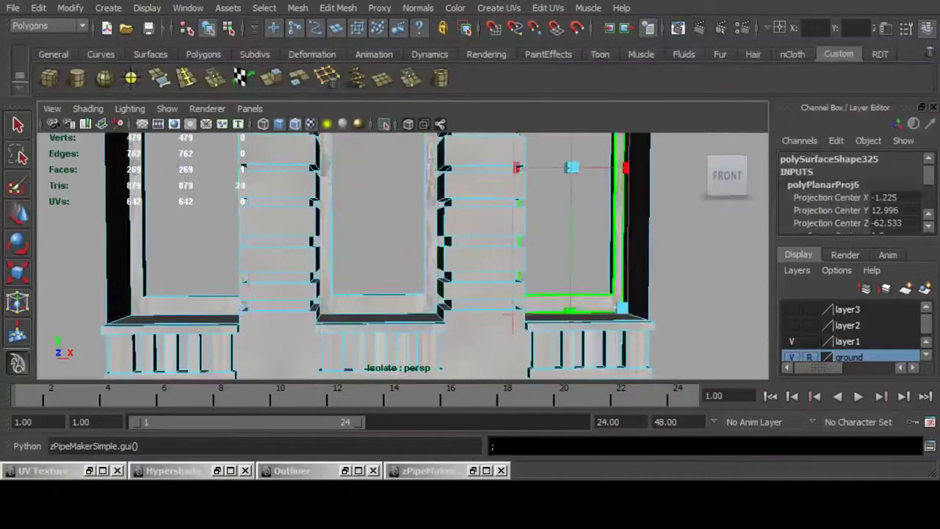
# Apply the same planar mapping to the wall face behind the balustrades and to the base band beneath it.
pyautogui.keyDown('alt'); pyautogui.moveTo(440, 301); pyautogui.dragTo(558, 235, button='middle'); pyautogui.keyUp('alt')
pyautogui.keyDown('alt'); pyautogui.moveTo(558, 235); pyautogui.dragTo(470, 243); pyautogui.keyUp('alt')
pyautogui.click(459, 294)
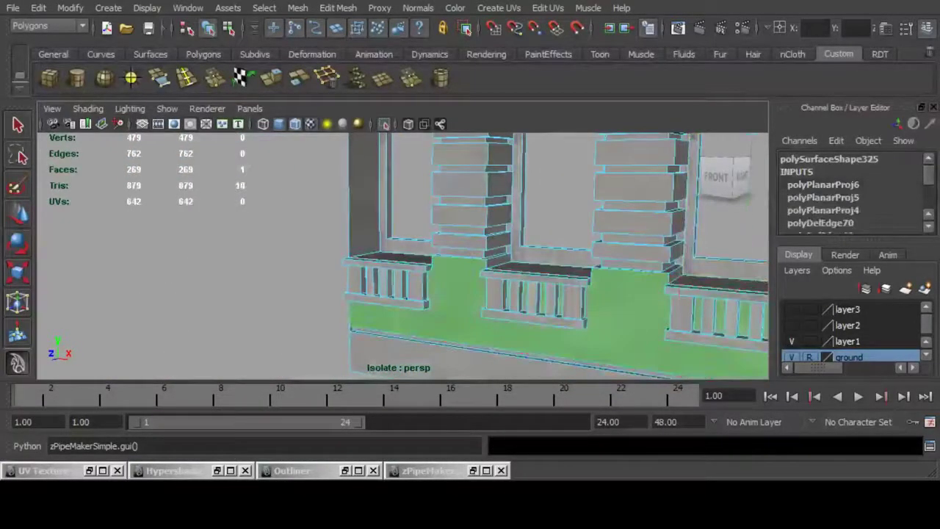
pyautogui.press('g')
pyautogui.keyDown('alt'); pyautogui.moveTo(459, 293); pyautogui.dragTo(433, 213, button='middle'); pyautogui.keyUp('alt')
pyautogui.keyDown('alt'); pyautogui.moveTo(433, 213); pyautogui.dragTo(496, 224); pyautogui.keyUp('alt')
pyautogui.click(484, 263)
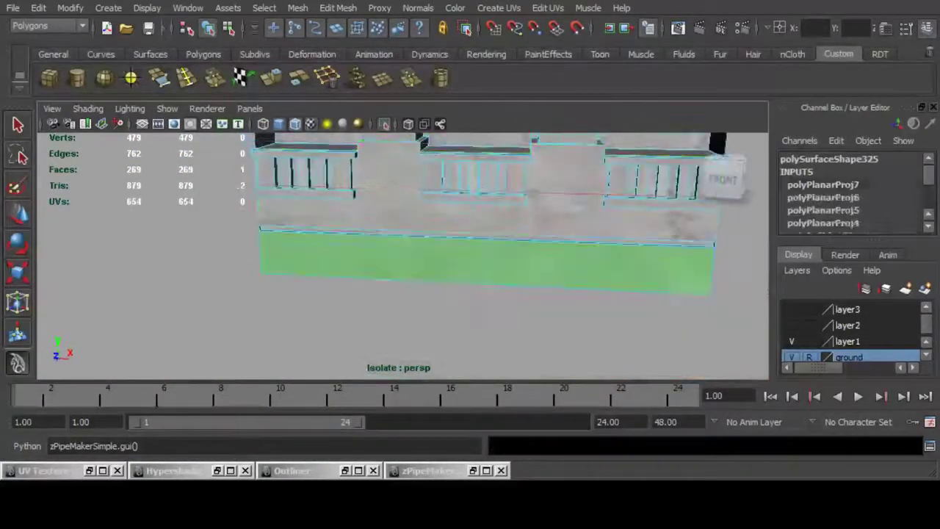
pyautogui.press('g')
# Apply the same planar mapping to the narrow trim strip between the wall face and the base band.
pyautogui.keyDown('alt'); pyautogui.moveTo(485, 263); pyautogui.dragTo(573, 283, button='right'); pyautogui.keyUp('alt')
pyautogui.keyDown('alt'); pyautogui.moveTo(573, 283); pyautogui.dragTo(529, 275); pyautogui.keyUp('alt')
pyautogui.keyDown('alt'); pyautogui.moveTo(529, 276); pyautogui.dragTo(489, 153, button='middle'); pyautogui.keyUp('alt')
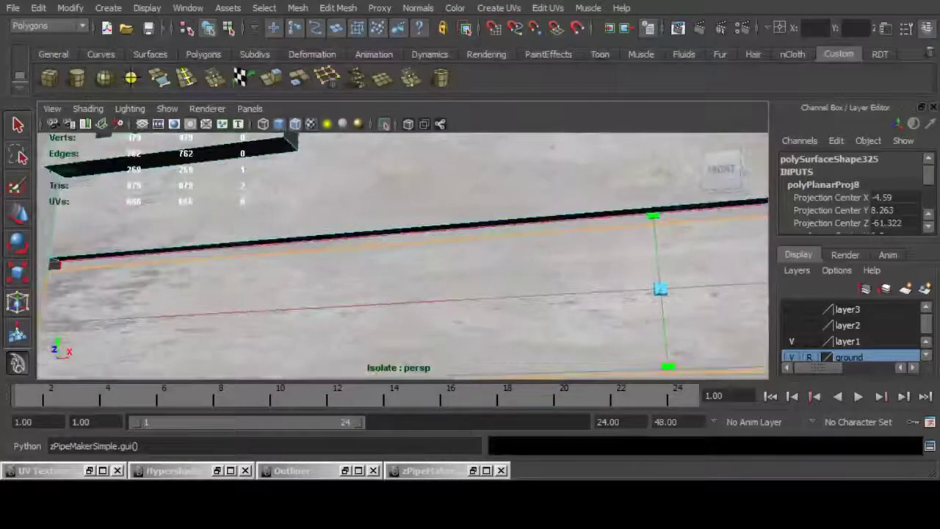
pyautogui.click(470, 305)
pyautogui.press('g')
pyautogui.keyDown('alt'); pyautogui.moveTo(471, 305); pyautogui.dragTo(382, 294, button='right'); pyautogui.keyUp('alt')
pyautogui.keyDown('alt'); pyautogui.moveTo(382, 294); pyautogui.dragTo(287, 283); pyautogui.keyUp('alt')
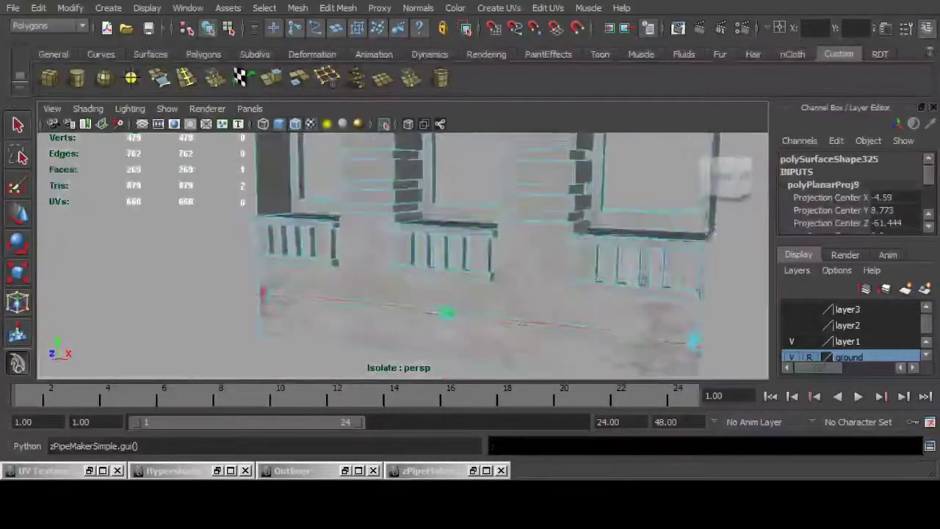
# Examine the underside of the trim strip and the sides of the pillars and recesses from below.
pyautogui.keyDown('alt'); pyautogui.moveTo(411, 242); pyautogui.dragTo(470, 242); pyautogui.keyUp('alt')
pyautogui.keyDown('alt'); pyautogui.moveTo(441, 257); pyautogui.dragTo(507, 272, button='right'); pyautogui.keyUp('alt')
pyautogui.keyDown('alt'); pyautogui.moveTo(507, 272); pyautogui.dragTo(492, 242); pyautogui.keyUp('alt')
pyautogui.keyDown('alt'); pyautogui.moveTo(492, 294); pyautogui.dragTo(456, 257); pyautogui.keyUp('alt')
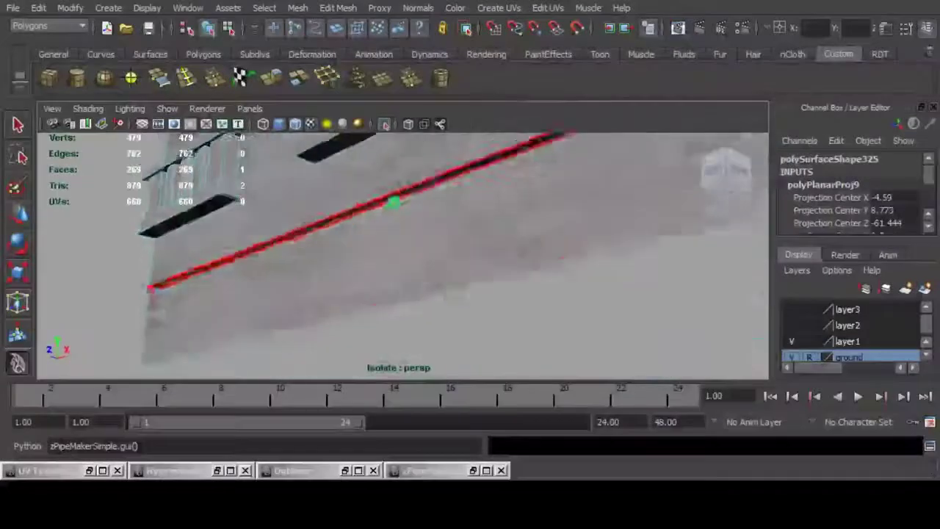
pyautogui.click(384, 201)
pyautogui.keyDown('alt'); pyautogui.moveTo(411, 243); pyautogui.dragTo(309, 228, button='right'); pyautogui.keyUp('alt')
pyautogui.keyDown('alt'); pyautogui.moveTo(396, 220); pyautogui.dragTo(433, 308, button='middle'); pyautogui.keyUp('alt')
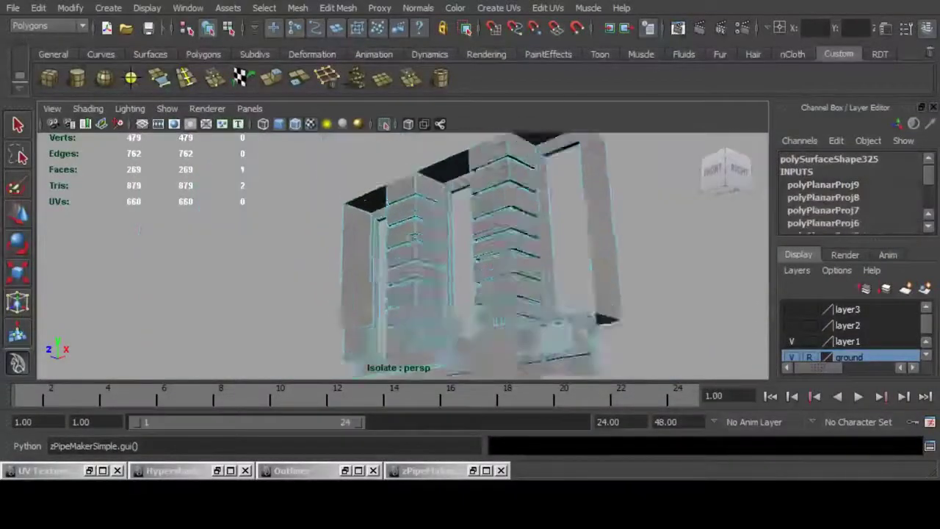
pyautogui.keyDown('alt'); pyautogui.moveTo(414, 237); pyautogui.dragTo(492, 246, button='right'); pyautogui.keyUp('alt')
pyautogui.keyDown('alt'); pyautogui.moveTo(441, 250); pyautogui.dragTo(457, 255); pyautogui.keyUp('alt')
pyautogui.keyDown('alt'); pyautogui.moveTo(334, 265); pyautogui.dragTo(308, 261, button='right'); pyautogui.keyUp('alt')
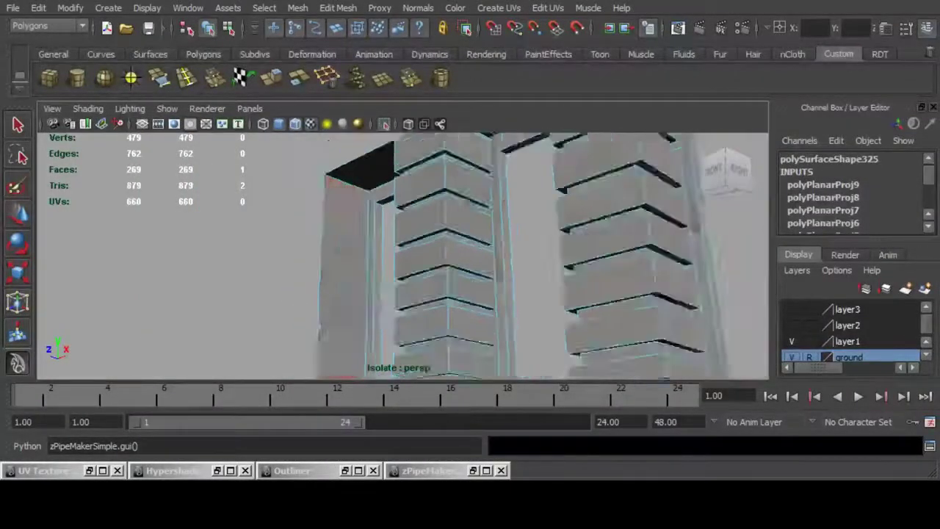
# Select all rear vertices of the facade section from the side and move them backward along Z.
pyautogui.keyDown('alt'); pyautogui.moveTo(412, 257); pyautogui.dragTo(316, 254, button='right'); pyautogui.keyUp('alt')
pyautogui.keyDown('alt'); pyautogui.moveTo(316, 253); pyautogui.dragTo(470, 279); pyautogui.keyUp('alt')
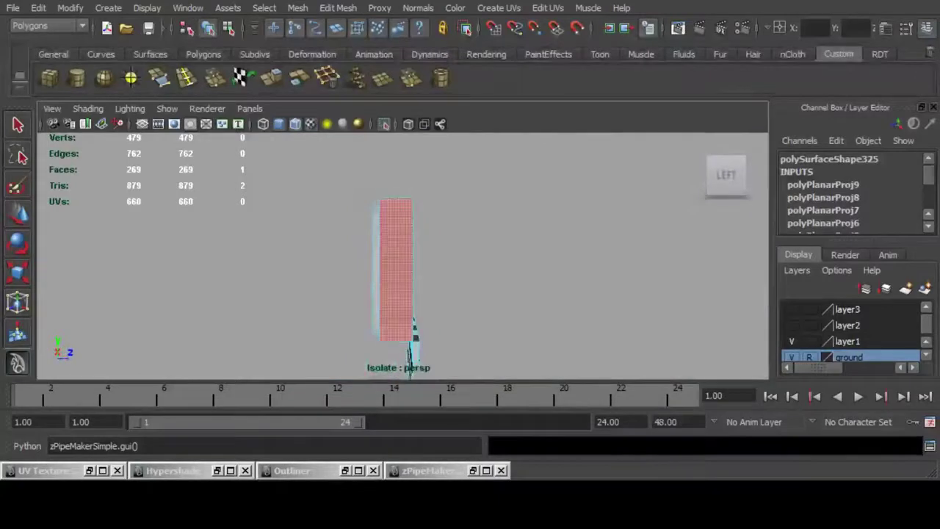
pyautogui.moveTo(395, 282); pyautogui.dragTo(343, 282, button='right')
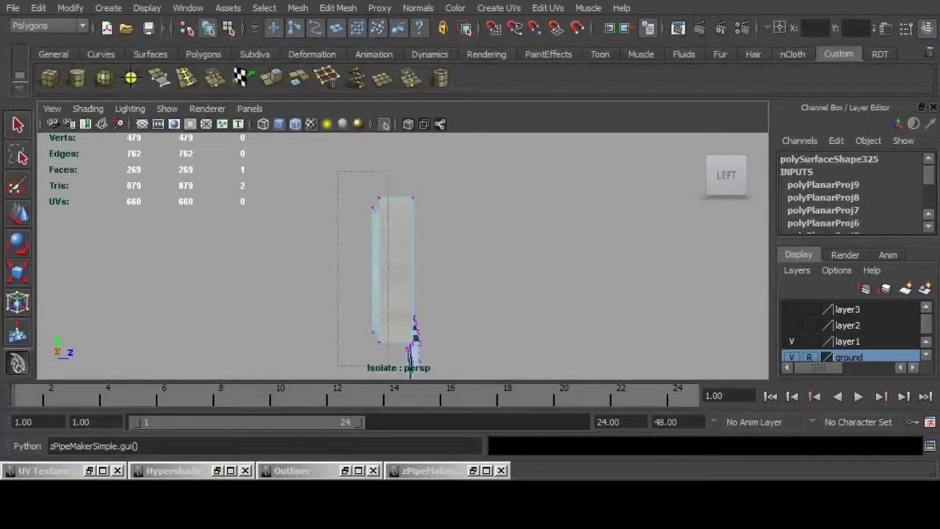
pyautogui.moveTo(388, 366); pyautogui.dragTo(389, 365)
pyautogui.press('w')
pyautogui.press('f')
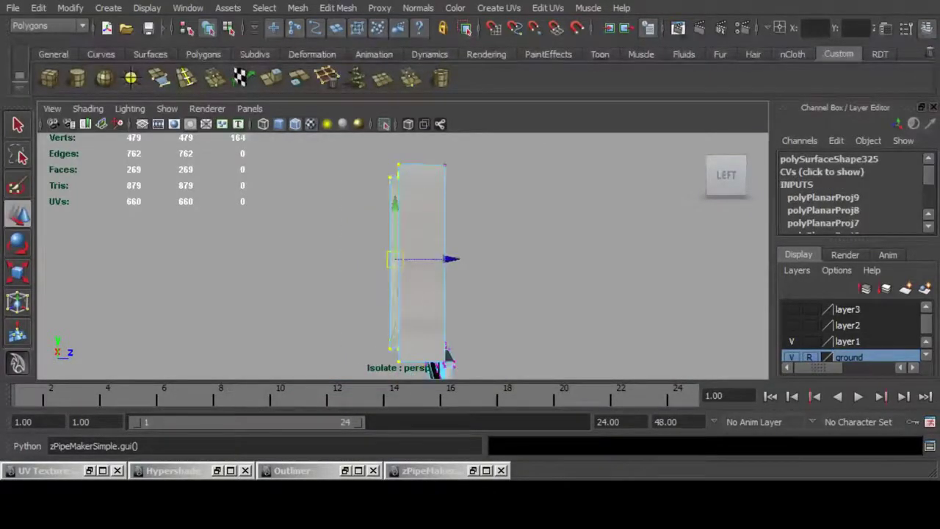
pyautogui.moveTo(458, 257); pyautogui.dragTo(316, 259)
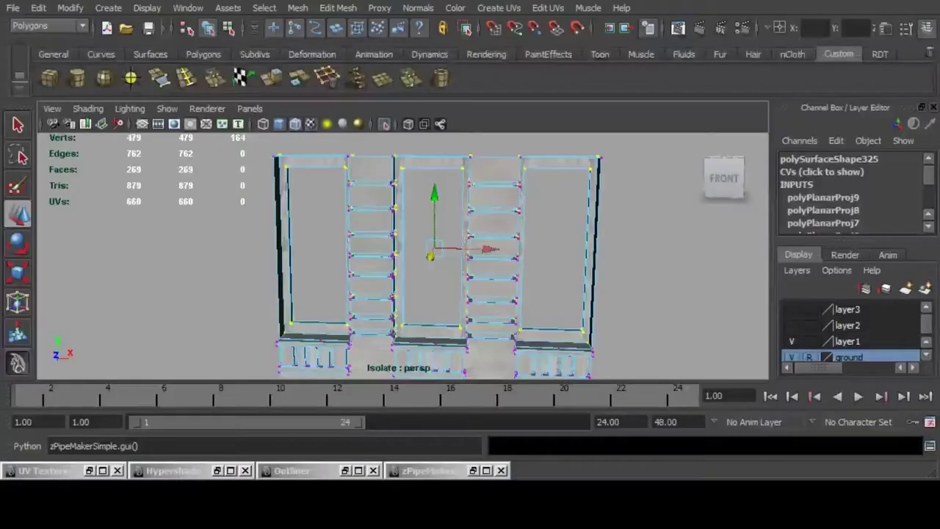
# Select the front faces of the lowest blocks and recessed strips on the pillar between the left and middle openings.
pyautogui.moveTo(447, 254)
pyautogui.keyDown('alt'); pyautogui.mouseDown()
pyautogui.moveTo(316, 255)
pyautogui.moveTo(330, 276)
pyautogui.moveTo(499, 257)
pyautogui.moveTo(447, 254)
pyautogui.mouseUp(); pyautogui.keyUp('alt')
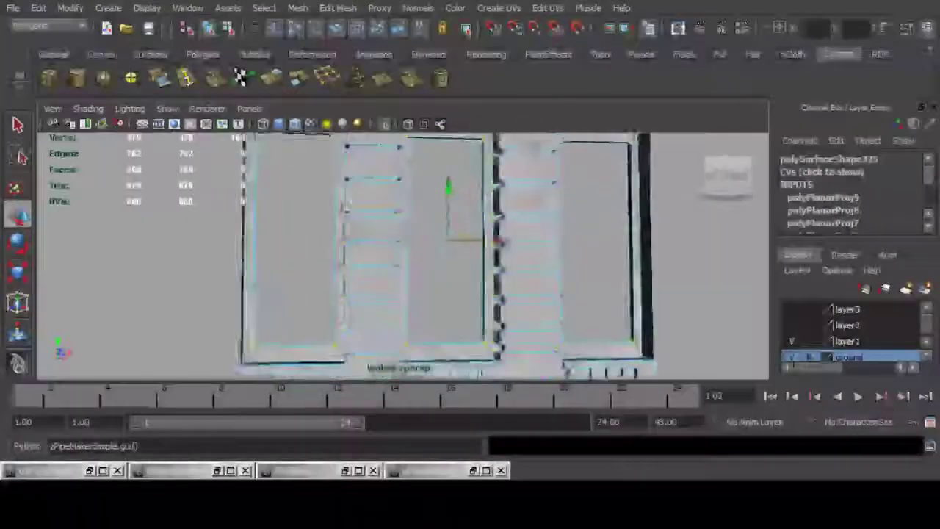
pyautogui.keyDown('alt'); pyautogui.moveTo(446, 253); pyautogui.dragTo(485, 188, button='middle'); pyautogui.keyUp('alt')
pyautogui.keyDown('alt'); pyautogui.moveTo(485, 189); pyautogui.dragTo(632, 188, button='right'); pyautogui.keyUp('alt')
pyautogui.keyDown('alt'); pyautogui.moveTo(632, 188); pyautogui.dragTo(659, 156, button='middle'); pyautogui.keyUp('alt')
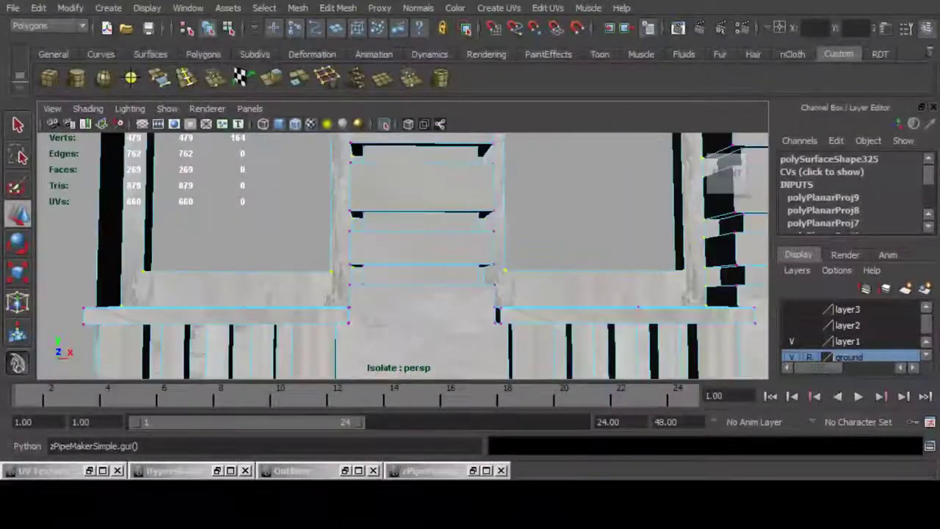
pyautogui.press('F11')
pyautogui.click(421, 275)
pyautogui.keyDown('shift'); pyautogui.click(421, 249); pyautogui.keyUp('shift')
pyautogui.keyDown('shift'); pyautogui.click(421, 222); pyautogui.keyUp('shift')
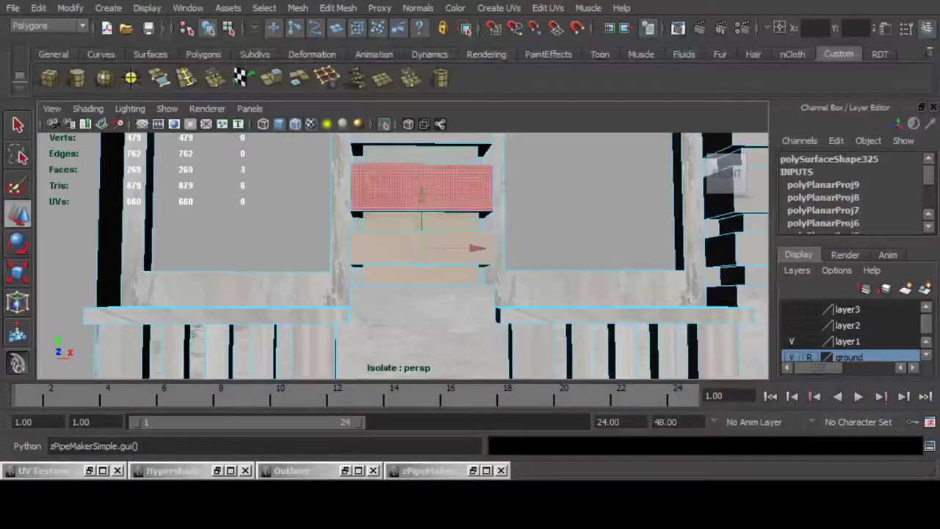
pyautogui.keyDown('shift'); pyautogui.click(421, 188); pyautogui.keyUp('shift')
# Add the remaining front block and recessed strip faces up to the top of the same pillar to the selection.
pyautogui.keyDown('alt'); pyautogui.moveTo(421, 183); pyautogui.dragTo(437, 373, button='middle'); pyautogui.keyUp('alt')
pyautogui.keyDown('shift'); pyautogui.click(437, 335); pyautogui.keyUp('shift')
pyautogui.keyDown('shift'); pyautogui.click(437, 297); pyautogui.keyUp('shift')
pyautogui.keyDown('shift'); pyautogui.click(437, 262); pyautogui.keyUp('shift')
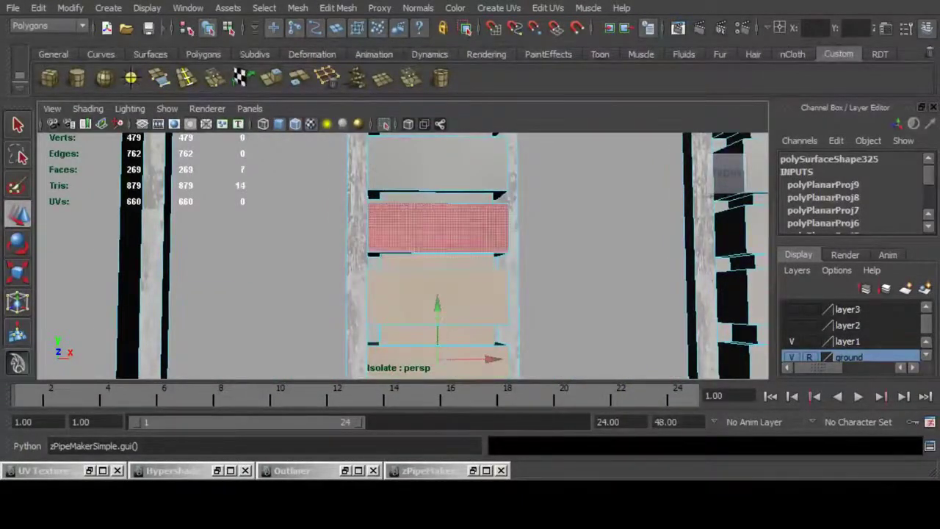
pyautogui.keyDown('shift'); pyautogui.click(437, 230); pyautogui.keyUp('shift')
pyautogui.keyDown('shift'); pyautogui.click(437, 199); pyautogui.keyUp('shift')
pyautogui.keyDown('shift'); pyautogui.click(437, 166); pyautogui.keyUp('shift')
pyautogui.keyDown('alt'); pyautogui.moveTo(437, 163); pyautogui.dragTo(457, 324, button='middle'); pyautogui.keyUp('alt')
pyautogui.keyDown('shift'); pyautogui.click(457, 290); pyautogui.keyUp('shift')
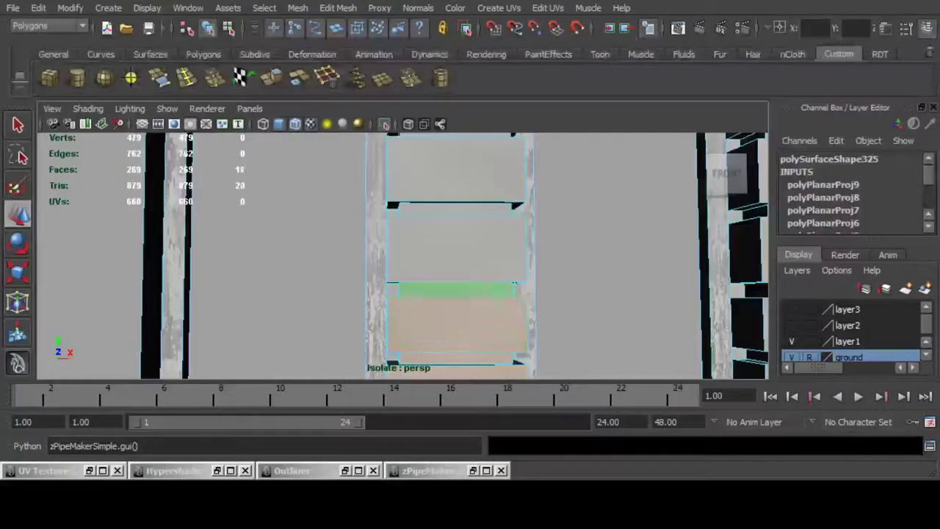
pyautogui.keyDown('shift'); pyautogui.click(456, 252); pyautogui.keyUp('shift')
pyautogui.keyDown('alt'); pyautogui.moveTo(457, 251); pyautogui.dragTo(448, 335, button='middle'); pyautogui.keyUp('alt')
pyautogui.keyDown('shift'); pyautogui.click(448, 295); pyautogui.keyUp('shift')
pyautogui.keyDown('shift'); pyautogui.click(448, 255); pyautogui.keyUp('shift')
pyautogui.keyDown('shift'); pyautogui.click(448, 216); pyautogui.keyUp('shift')
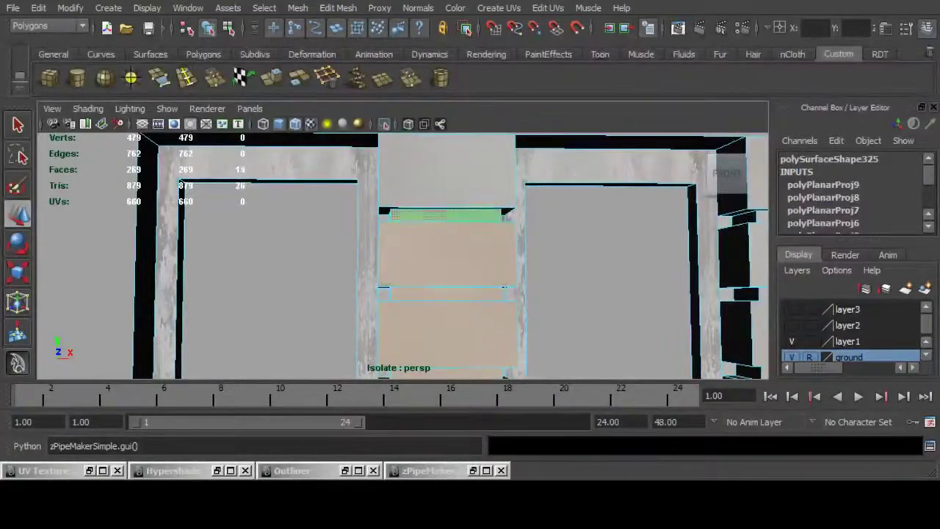
pyautogui.keyDown('shift'); pyautogui.click(450, 173); pyautogui.keyUp('shift')
# Add the small corner faces beside the upper recessed strips on the left edge of the pillar.
pyautogui.moveTo(471, 254)
pyautogui.keyDown('alt'); pyautogui.mouseDown()
pyautogui.moveTo(441, 260)
pyautogui.moveTo(463, 266)
pyautogui.mouseUp(); pyautogui.keyUp('alt')
pyautogui.keyDown('shift'); pyautogui.click(387, 218); pyautogui.keyUp('shift')
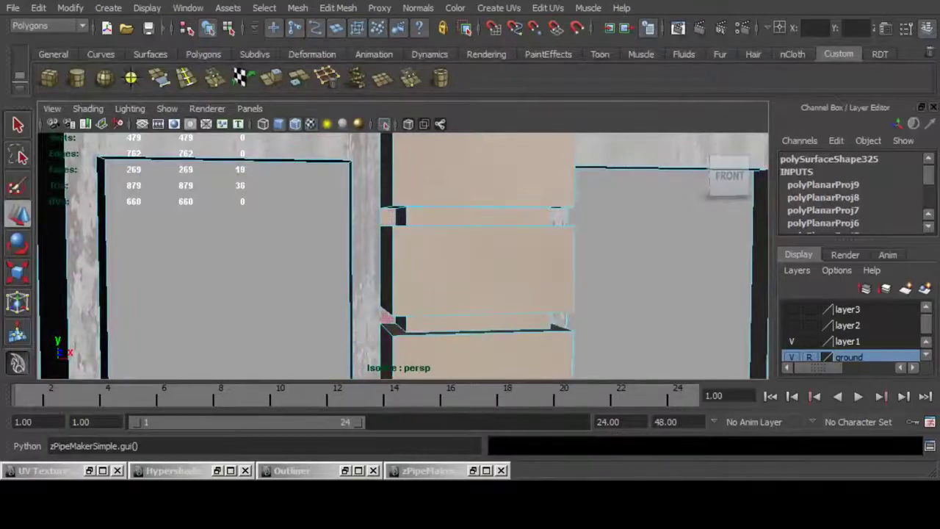
pyautogui.keyDown('shift'); pyautogui.click(387, 317); pyautogui.keyUp('shift')
pyautogui.keyDown('alt'); pyautogui.moveTo(411, 300); pyautogui.dragTo(410, 202, button='middle'); pyautogui.keyUp('alt')
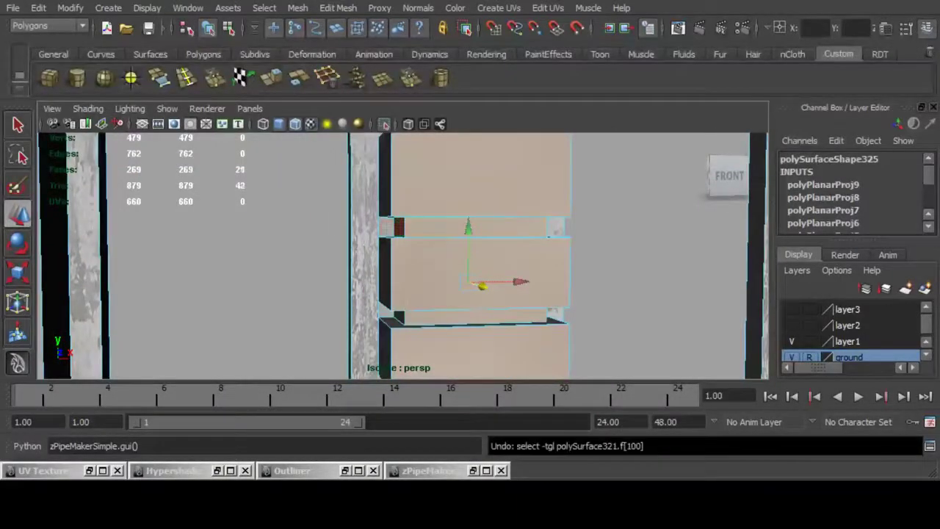
pyautogui.moveTo(514, 253)
pyautogui.keyDown('alt'); pyautogui.mouseDown()
pyautogui.moveTo(456, 256)
pyautogui.moveTo(529, 250)
pyautogui.mouseUp(); pyautogui.keyUp('alt')
pyautogui.keyDown('shift'); pyautogui.click(512, 230); pyautogui.keyUp('shift')
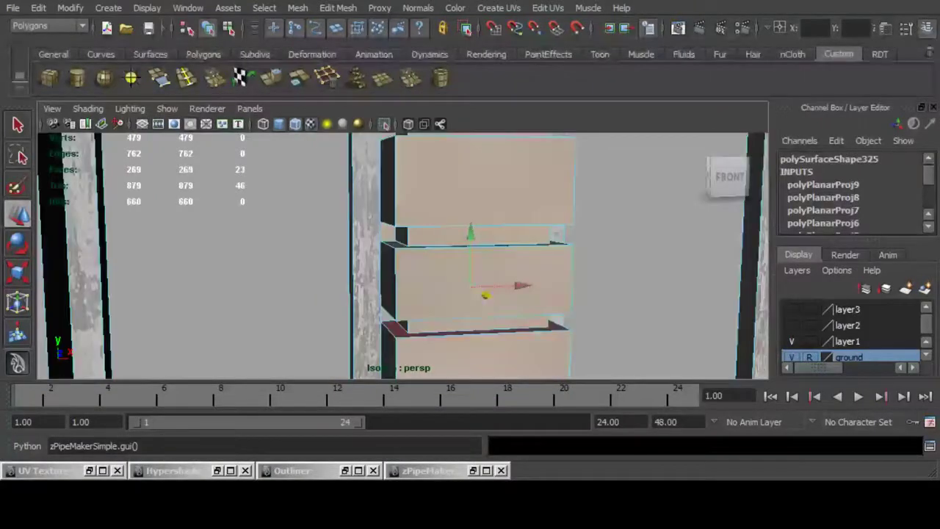
pyautogui.keyDown('alt'); pyautogui.moveTo(399, 330); pyautogui.dragTo(397, 313); pyautogui.keyUp('alt')
pyautogui.keyDown('shift'); pyautogui.click(390, 313); pyautogui.keyUp('shift')
pyautogui.keyDown('alt'); pyautogui.moveTo(484, 345); pyautogui.dragTo(486, 240, button='middle'); pyautogui.keyUp('alt')
pyautogui.keyDown('shift'); pyautogui.click(403, 280); pyautogui.keyUp('shift')
pyautogui.keyDown('alt'); pyautogui.moveTo(403, 280); pyautogui.dragTo(376, 280); pyautogui.keyUp('alt')
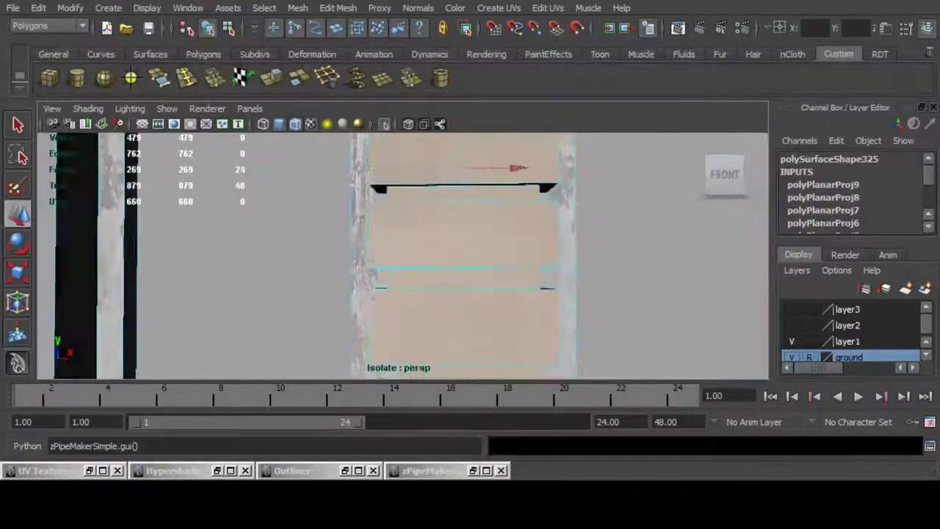
# Add the remaining small corner faces beside the middle and lower recessed strips of the pillar.
pyautogui.keyDown('alt'); pyautogui.moveTo(544, 277); pyautogui.dragTo(429, 230, button='middle'); pyautogui.keyUp('alt')
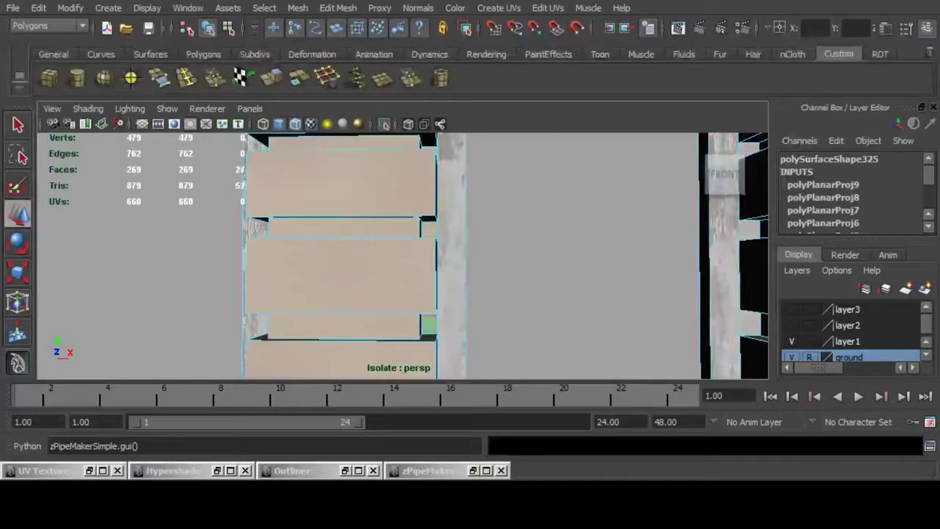
pyautogui.keyDown('alt'); pyautogui.moveTo(429, 325); pyautogui.dragTo(150, 283, button='middle'); pyautogui.keyUp('alt')
pyautogui.keyDown('shift'); pyautogui.click(536, 286); pyautogui.keyUp('shift')
pyautogui.keyDown('alt'); pyautogui.moveTo(477, 327); pyautogui.dragTo(444, 240, button='middle'); pyautogui.keyUp('alt')
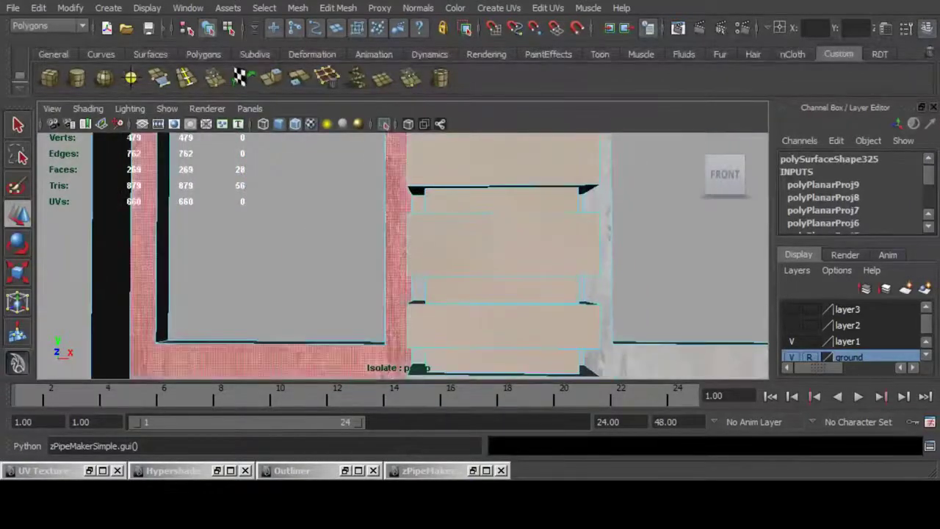
pyautogui.keyDown('alt'); pyautogui.moveTo(562, 289); pyautogui.dragTo(452, 267, button='middle'); pyautogui.keyUp('alt')
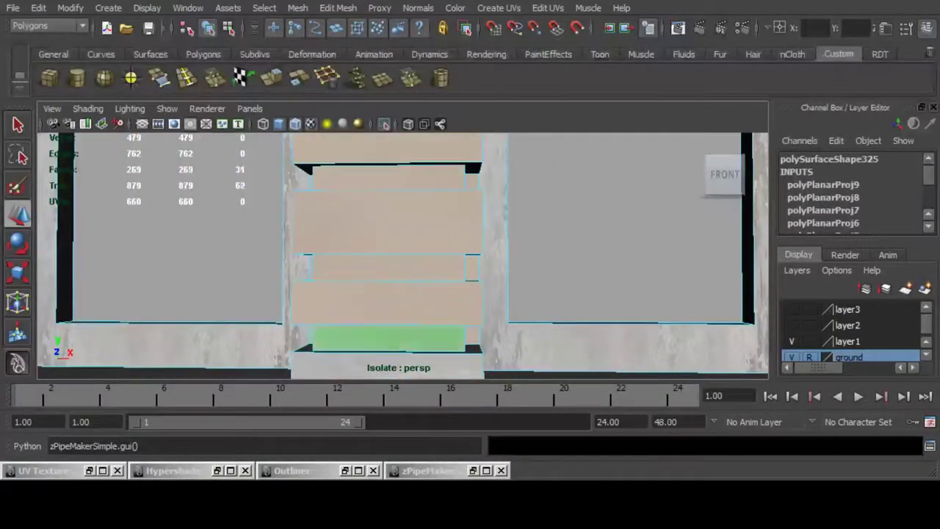
pyautogui.keyDown('alt'); pyautogui.moveTo(303, 335); pyautogui.dragTo(429, 314, button='middle'); pyautogui.keyUp('alt')
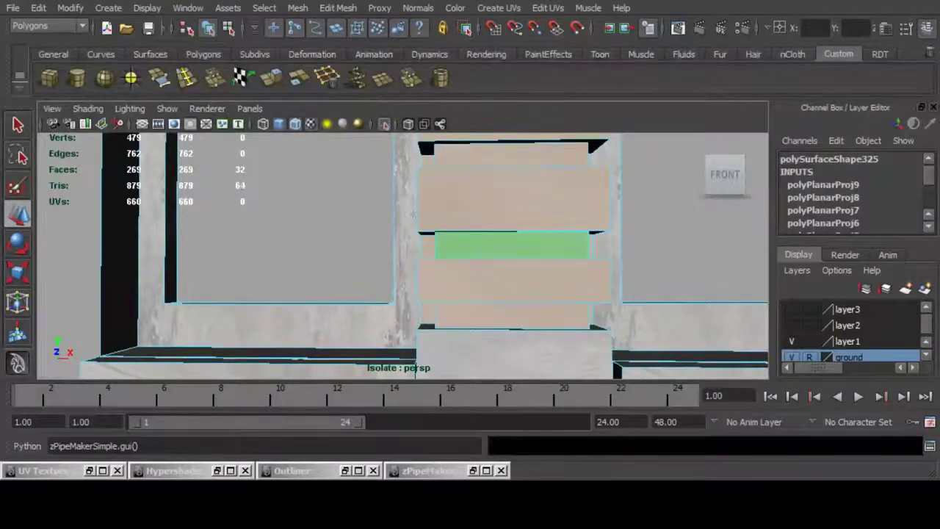
# Apply planar mapping to the selected front faces of the pillar between the left and middle openings.
pyautogui.scroll(-2, 513, 245)
pyautogui.keyDown('alt'); pyautogui.moveTo(507, 154); pyautogui.dragTo(478, 373, button='middle'); pyautogui.keyUp('alt')
pyautogui.scroll(1, 477, 367)
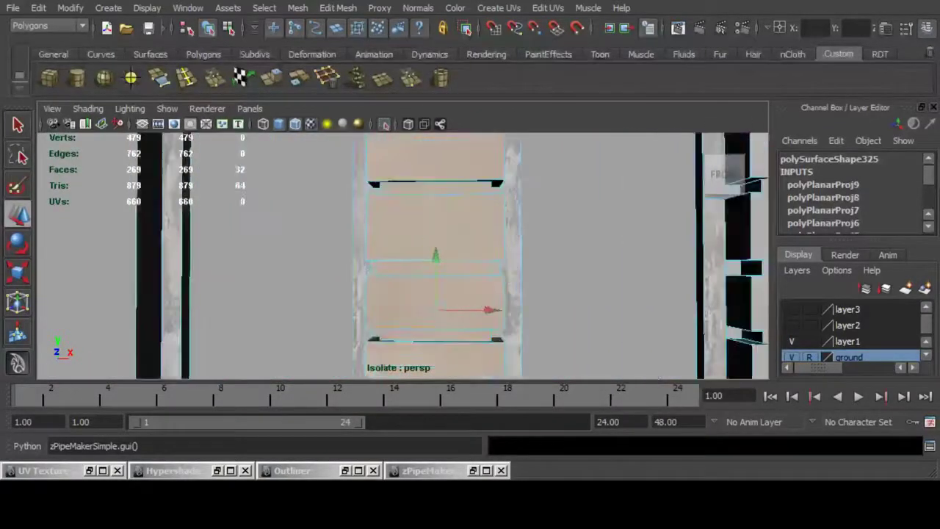
pyautogui.keyDown('alt'); pyautogui.moveTo(477, 198); pyautogui.dragTo(448, 330, button='middle'); pyautogui.keyUp('alt')
pyautogui.scroll(4, 441, 257)
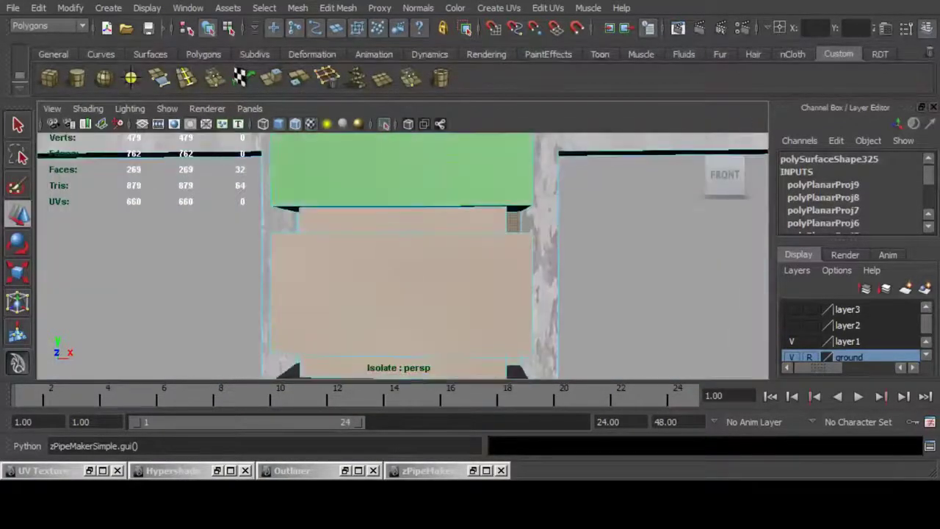
pyautogui.click(499, 8)
pyautogui.click(522, 31)
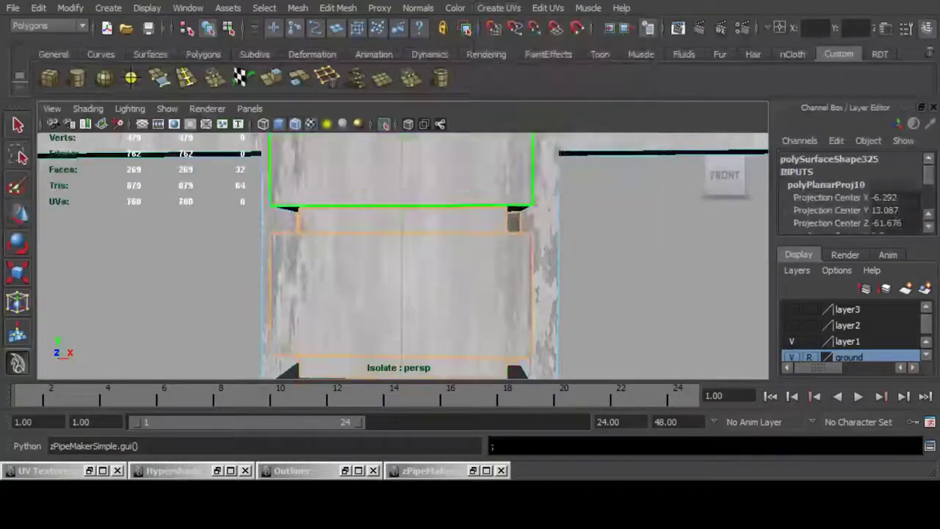
# Select the front faces of the lower blocks and recessed strips on the pillar between the middle and right openings.
pyautogui.scroll(-6, 514, 220)
pyautogui.keyDown('alt'); pyautogui.moveTo(535, 277); pyautogui.dragTo(478, 224, button='middle'); pyautogui.keyUp('alt')
pyautogui.scroll(4, 478, 224)
pyautogui.keyDown('alt'); pyautogui.moveTo(478, 305); pyautogui.dragTo(489, 183, button='middle'); pyautogui.keyUp('alt')
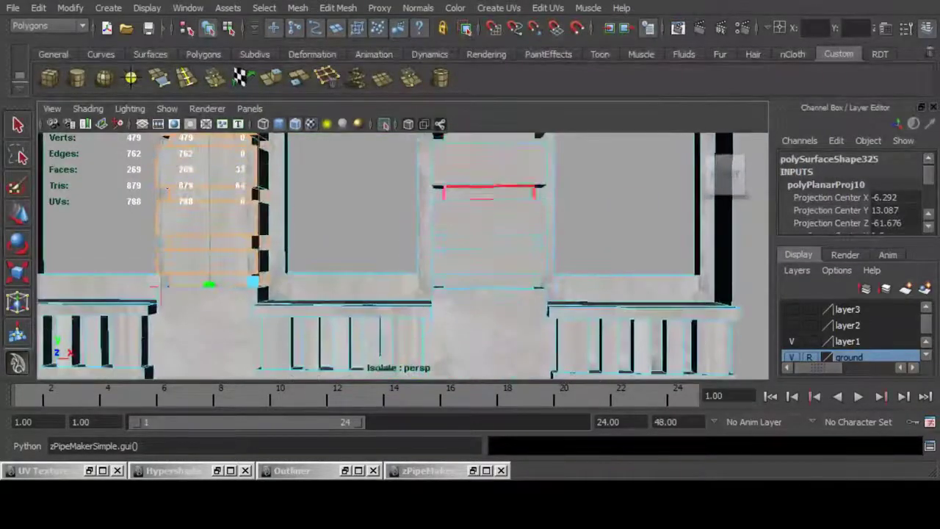
pyautogui.click(490, 262)
pyautogui.keyDown('shift'); pyautogui.click(490, 282); pyautogui.keyUp('shift')
pyautogui.keyDown('shift'); pyautogui.click(490, 242); pyautogui.keyUp('shift')
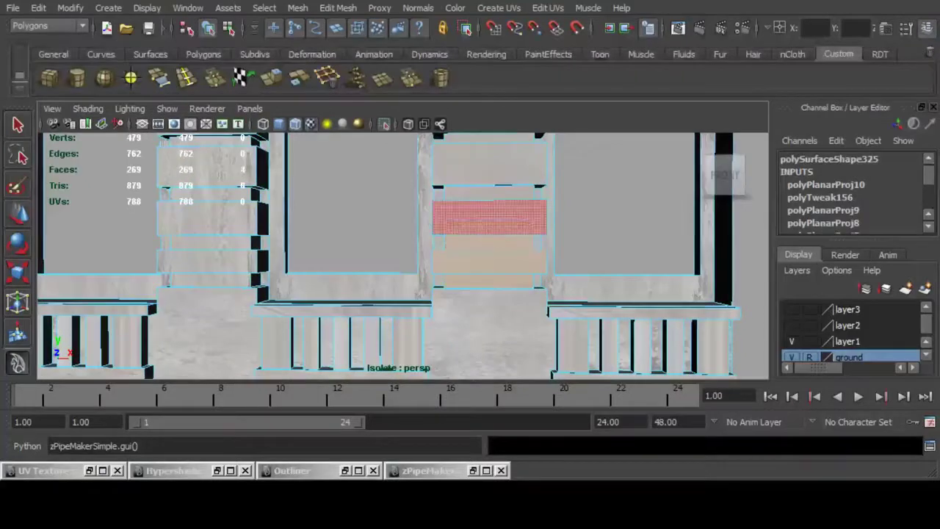
pyautogui.keyDown('shift'); pyautogui.click(490, 218); pyautogui.keyUp('shift')
pyautogui.keyDown('shift'); pyautogui.click(490, 193); pyautogui.keyUp('shift')
pyautogui.keyDown('shift'); pyautogui.click(491, 165); pyautogui.keyUp('shift')
# Extend the selection with the front block and strip faces up to the top of the middle-right pillar.
pyautogui.keyDown('alt'); pyautogui.moveTo(490, 165); pyautogui.dragTo(466, 281, button='middle'); pyautogui.keyUp('alt')
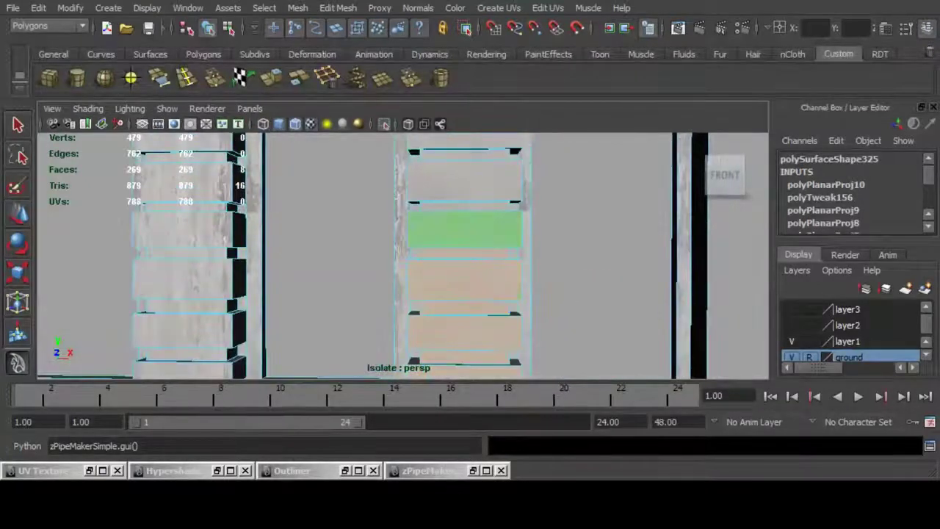
pyautogui.keyDown('shift'); pyautogui.click(467, 206); pyautogui.keyUp('shift')
pyautogui.keyDown('shift'); pyautogui.click(467, 182); pyautogui.keyUp('shift')
pyautogui.keyDown('alt'); pyautogui.moveTo(467, 181); pyautogui.dragTo(480, 309, button='middle'); pyautogui.keyUp('alt')
pyautogui.keyDown('shift'); pyautogui.click(480, 284); pyautogui.keyUp('shift')
pyautogui.keyDown('shift'); pyautogui.click(480, 254); pyautogui.keyUp('shift')
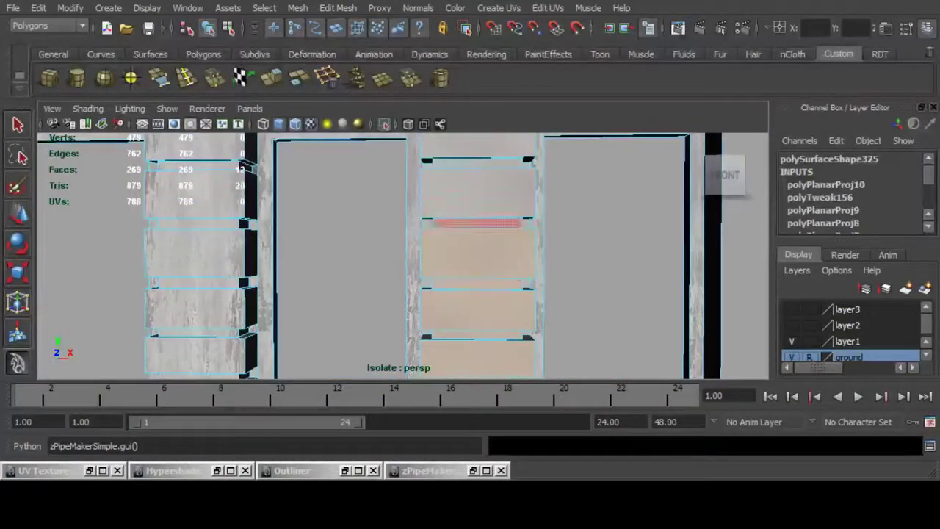
pyautogui.keyDown('shift'); pyautogui.click(478, 162); pyautogui.keyUp('shift')
pyautogui.keyDown('shift'); pyautogui.click(479, 147); pyautogui.keyUp('shift')
# Add the missing recessed strip faces and small corner faces on the upper part of the middle-right pillar, leaving the window frame unselected.
pyautogui.scroll(3, 494, 315)
pyautogui.keyDown('alt'); pyautogui.moveTo(486, 188); pyautogui.dragTo(323, 216, button='middle'); pyautogui.keyUp('alt')
pyautogui.keyDown('shift'); pyautogui.click(397, 219); pyautogui.keyUp('shift')
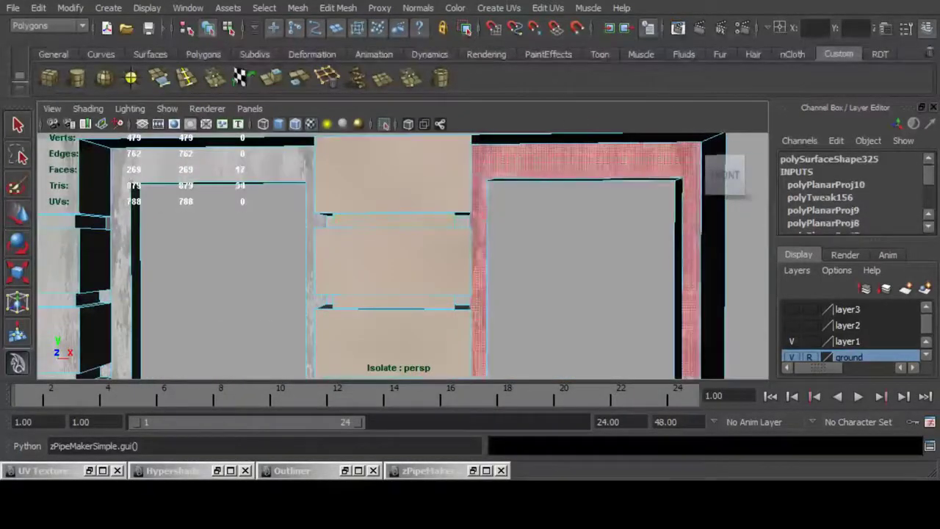
pyautogui.keyDown('shift'); pyautogui.click(479, 220); pyautogui.keyUp('shift')
pyautogui.hotkey('ctrl', 'z')
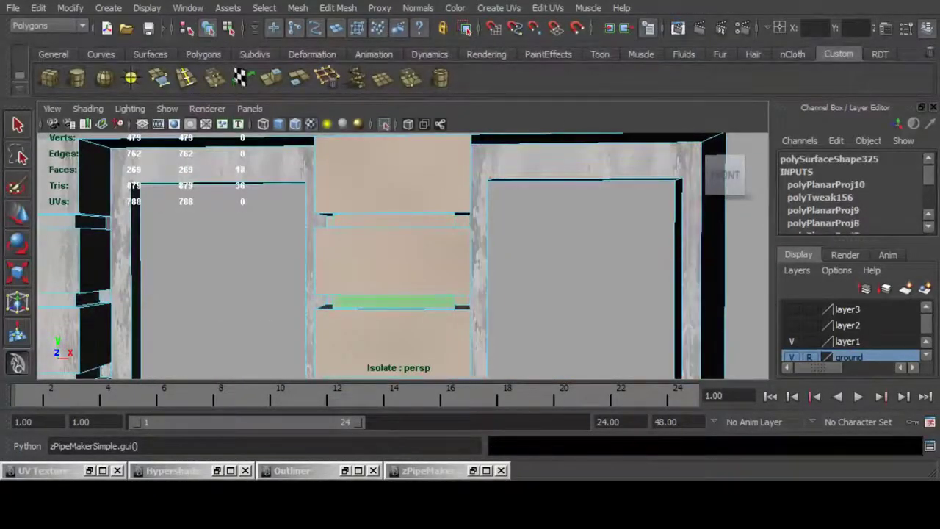
pyautogui.keyDown('alt'); pyautogui.moveTo(390, 342); pyautogui.dragTo(548, 285, button='middle'); pyautogui.keyUp('alt')
pyautogui.keyDown('shift'); pyautogui.click(551, 327); pyautogui.keyUp('shift')
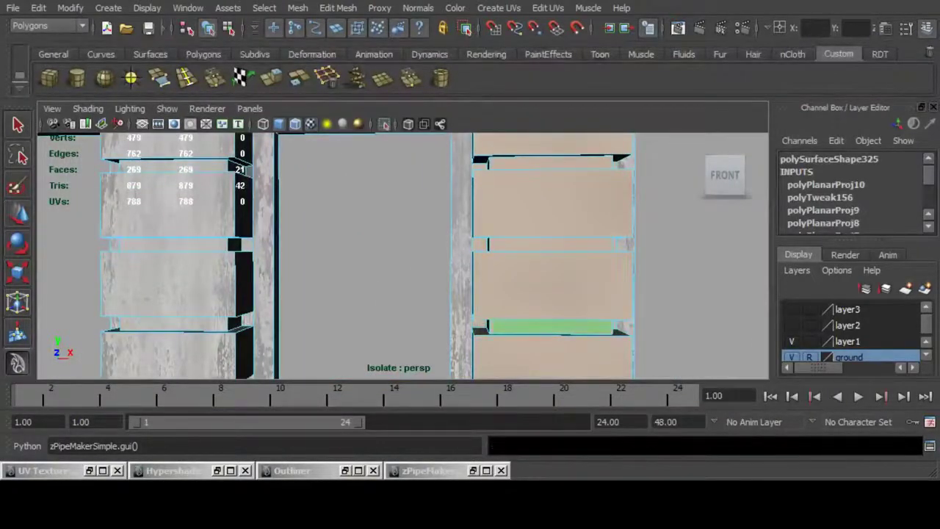
pyautogui.keyDown('alt'); pyautogui.moveTo(551, 327); pyautogui.dragTo(409, 241, button='middle'); pyautogui.keyUp('alt')
pyautogui.scroll(2, 409, 242)
pyautogui.keyDown('shift'); pyautogui.click(506, 237); pyautogui.keyUp('shift')
pyautogui.keyDown('alt'); pyautogui.moveTo(506, 237); pyautogui.dragTo(500, 151, button='middle'); pyautogui.keyUp('alt')
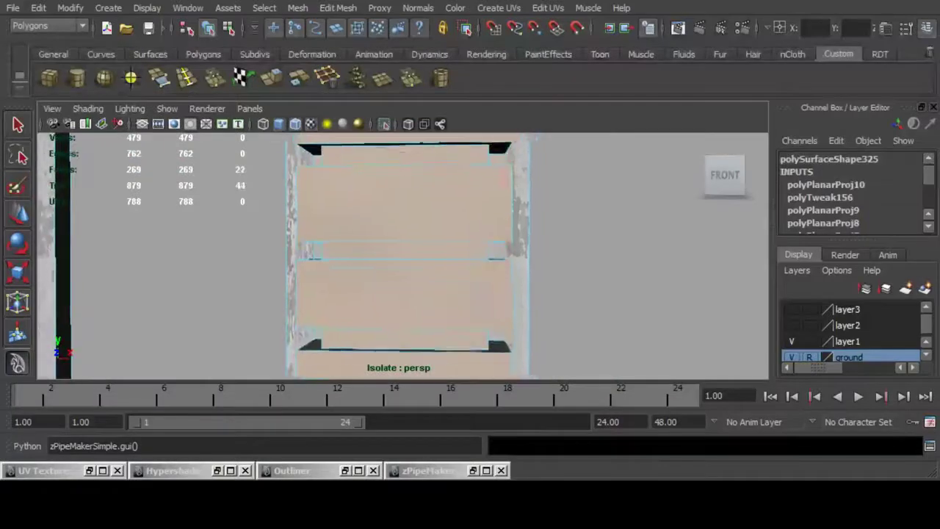
# Add the small corner faces beside the middle and lowest recessed strips of the middle-right pillar.
pyautogui.keyDown('shift'); pyautogui.click(471, 249); pyautogui.keyUp('shift')
pyautogui.moveTo(470, 248)
pyautogui.keyDown('alt'); pyautogui.mouseDown(button='middle')
pyautogui.moveTo(585, 247)
pyautogui.moveTo(476, 251)
pyautogui.mouseUp(button='middle'); pyautogui.keyUp('alt')
pyautogui.keyDown('shift'); pyautogui.click(430, 248); pyautogui.keyUp('shift')
pyautogui.keyDown('shift'); pyautogui.click(464, 250); pyautogui.keyUp('shift')
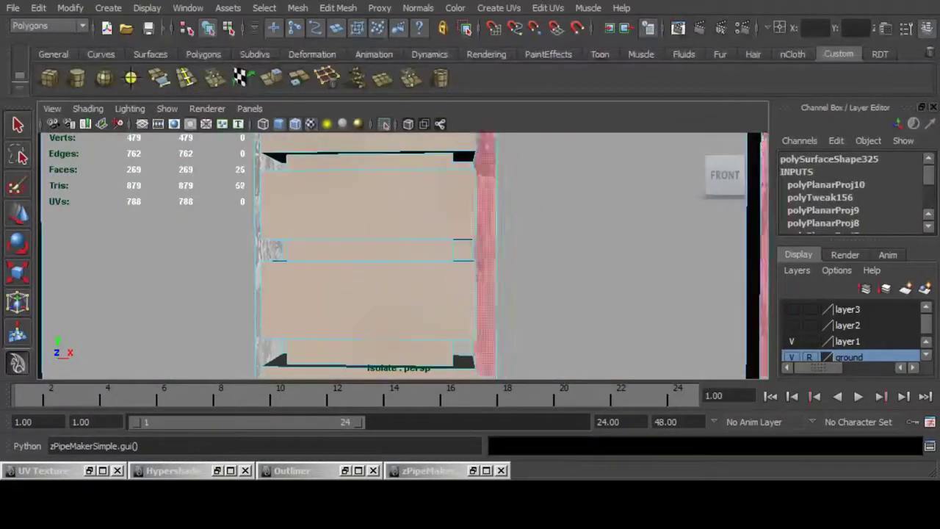
pyautogui.keyDown('shift'); pyautogui.click(463, 348); pyautogui.keyUp('shift')
pyautogui.keyDown('alt'); pyautogui.moveTo(382, 301); pyautogui.dragTo(513, 209, button='middle'); pyautogui.keyUp('alt')
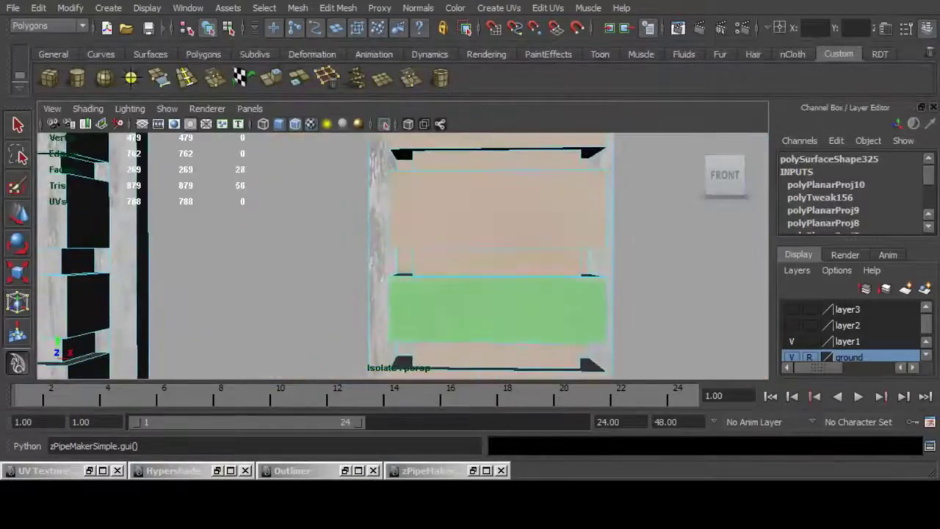
pyautogui.keyDown('alt'); pyautogui.moveTo(500, 312); pyautogui.dragTo(500, 213, button='middle'); pyautogui.keyUp('alt')
pyautogui.keyDown('shift'); pyautogui.click(406, 258); pyautogui.keyUp('shift')
pyautogui.keyDown('shift'); pyautogui.click(512, 241); pyautogui.keyUp('shift')
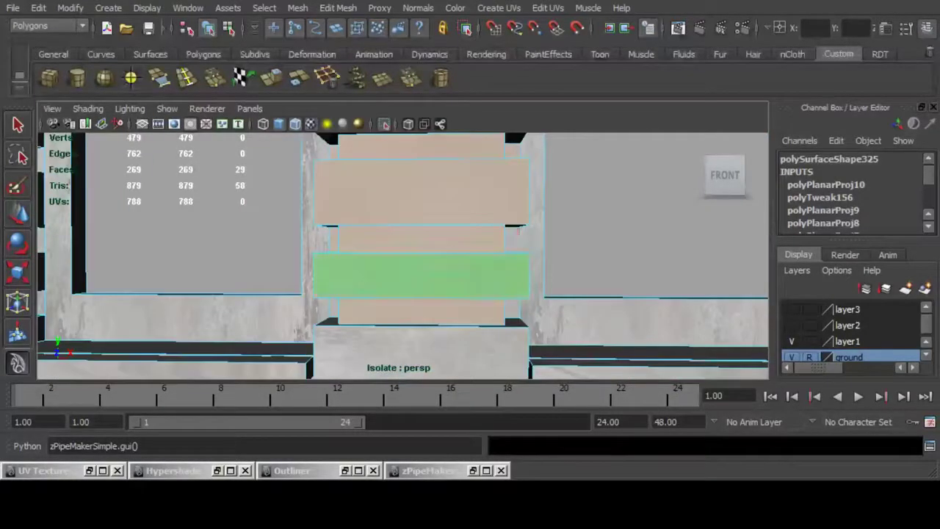
pyautogui.keyDown('shift'); pyautogui.click(512, 309); pyautogui.keyUp('shift')
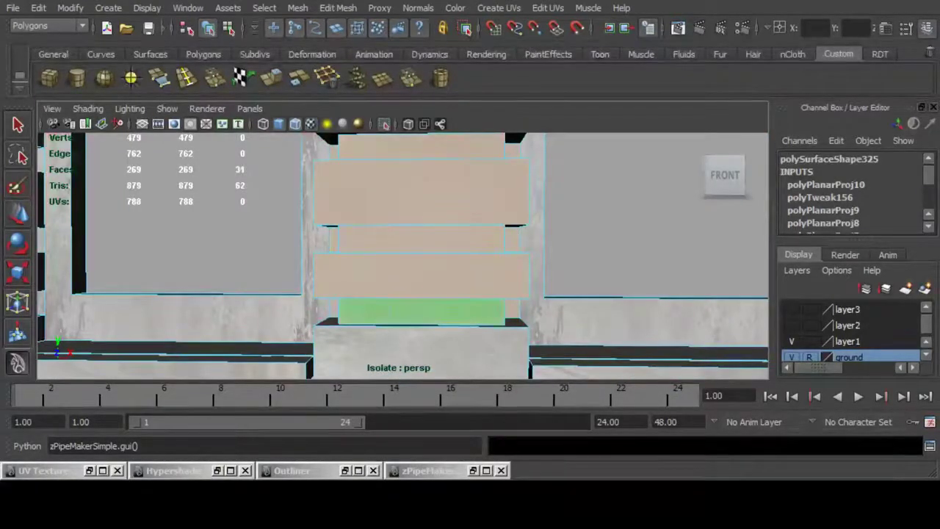
# Apply the same planar mapping to the selected front faces of the middle-right pillar.
pyautogui.scroll(-5, 422, 275)
pyautogui.press('g')
pyautogui.keyDown('alt'); pyautogui.moveTo(441, 275); pyautogui.dragTo(460, 208, button='middle'); pyautogui.keyUp('alt')
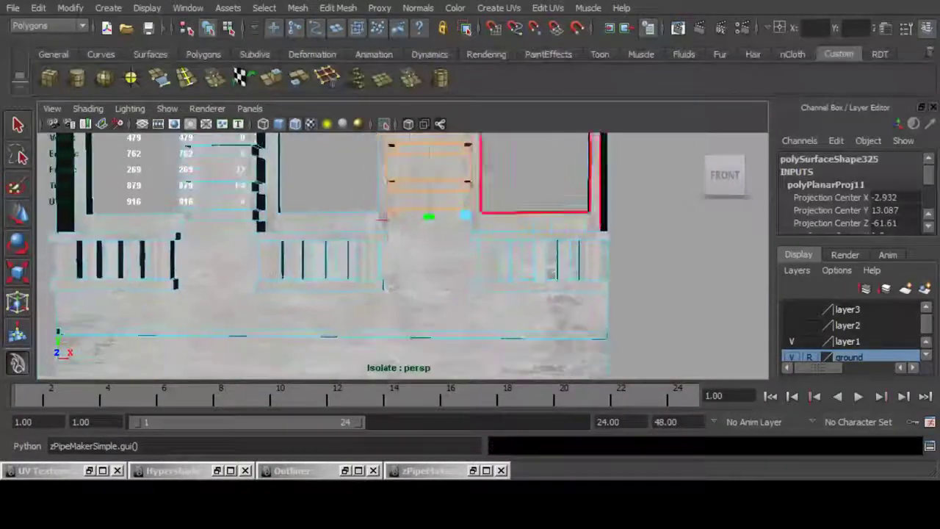
pyautogui.scroll(3, 460, 208)
pyautogui.scroll(-5, 411, 254)
# Start a new selection with the facade's right end side face and the right-facing faces midway up the middle-right pillar.
pyautogui.keyDown('alt'); pyautogui.moveTo(440, 250); pyautogui.dragTo(375, 264); pyautogui.keyUp('alt')
pyautogui.scroll(-2, 390, 264)
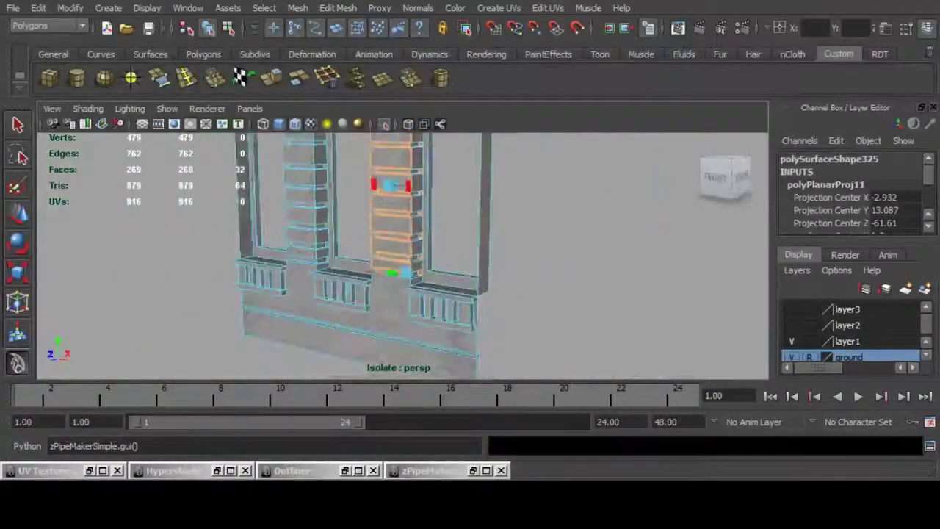
pyautogui.scroll(-4, 433, 242)
pyautogui.scroll(4, 433, 242)
pyautogui.keyDown('alt'); pyautogui.moveTo(434, 199); pyautogui.dragTo(470, 257, button='middle'); pyautogui.keyUp('alt')
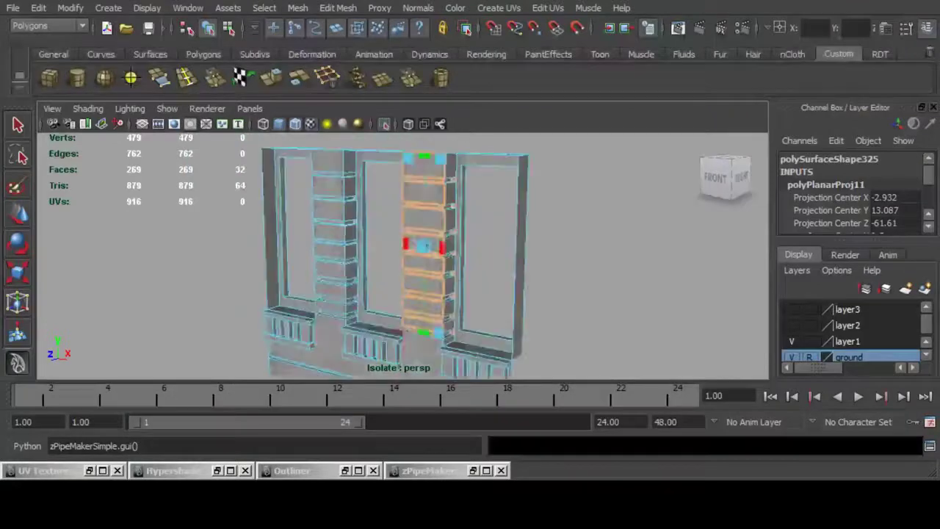
pyautogui.keyDown('alt'); pyautogui.moveTo(529, 253); pyautogui.dragTo(468, 246); pyautogui.keyUp('alt')
pyautogui.click(467, 245)
pyautogui.scroll(5, 463, 234)
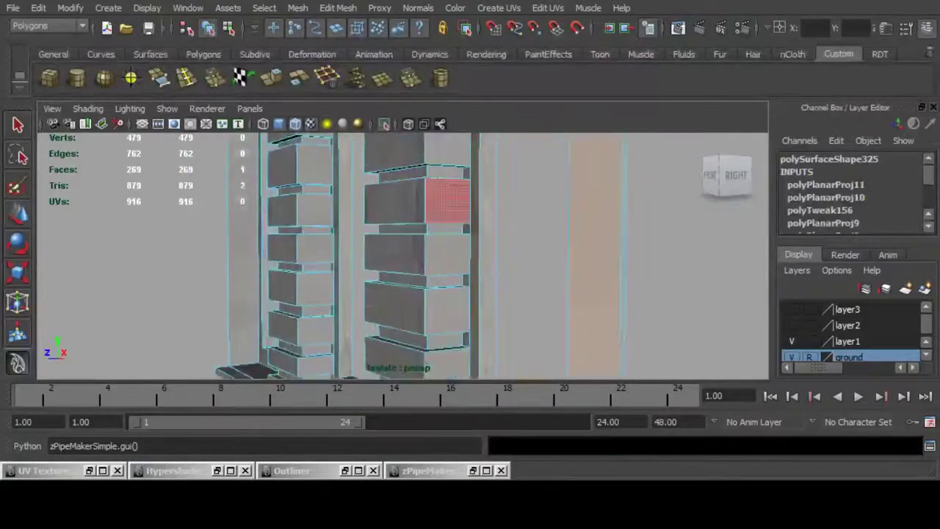
pyautogui.keyDown('shift'); pyautogui.click(447, 150); pyautogui.keyUp('shift')
pyautogui.keyDown('shift'); pyautogui.click(447, 254); pyautogui.keyUp('shift')
pyautogui.keyDown('shift'); pyautogui.click(448, 255); pyautogui.keyUp('shift')
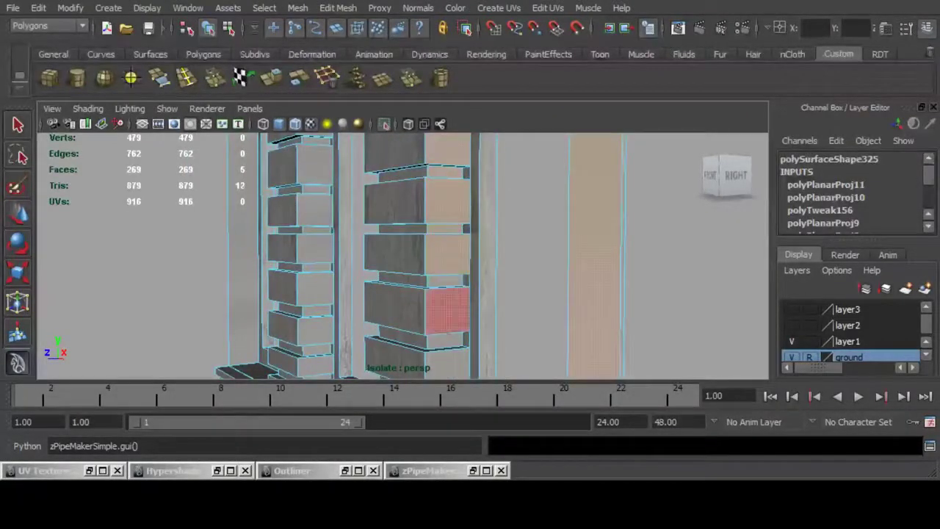
pyautogui.keyDown('shift'); pyautogui.click(448, 312); pyautogui.keyUp('shift')
# Add the remaining right-facing block and strip faces at the lower and upper ends of the middle-right pillar.
pyautogui.keyDown('alt'); pyautogui.moveTo(450, 323); pyautogui.dragTo(453, 245, button='middle'); pyautogui.keyUp('alt')
pyautogui.keyDown('shift'); pyautogui.click(450, 259); pyautogui.keyUp('shift')
pyautogui.keyDown('shift'); pyautogui.click(450, 286); pyautogui.keyUp('shift')
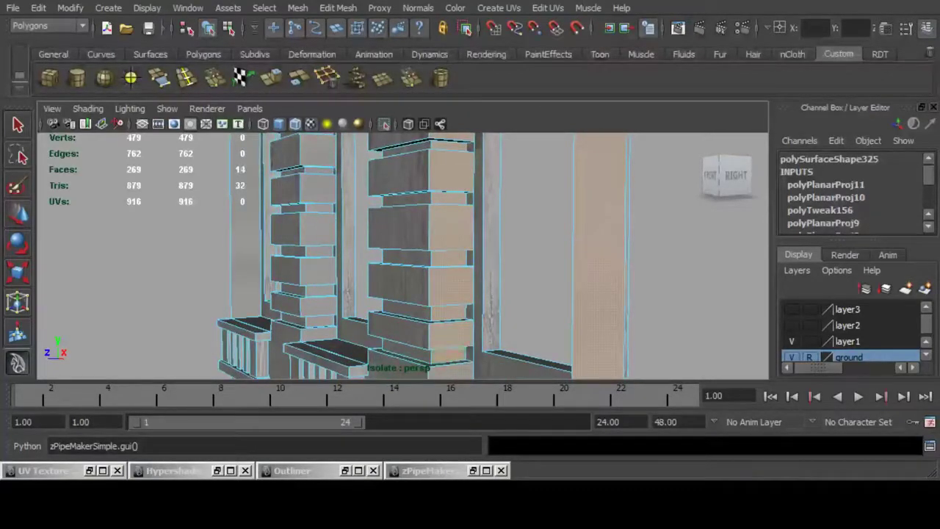
pyautogui.keyDown('alt'); pyautogui.moveTo(452, 216); pyautogui.dragTo(458, 434, button='middle'); pyautogui.keyUp('alt')
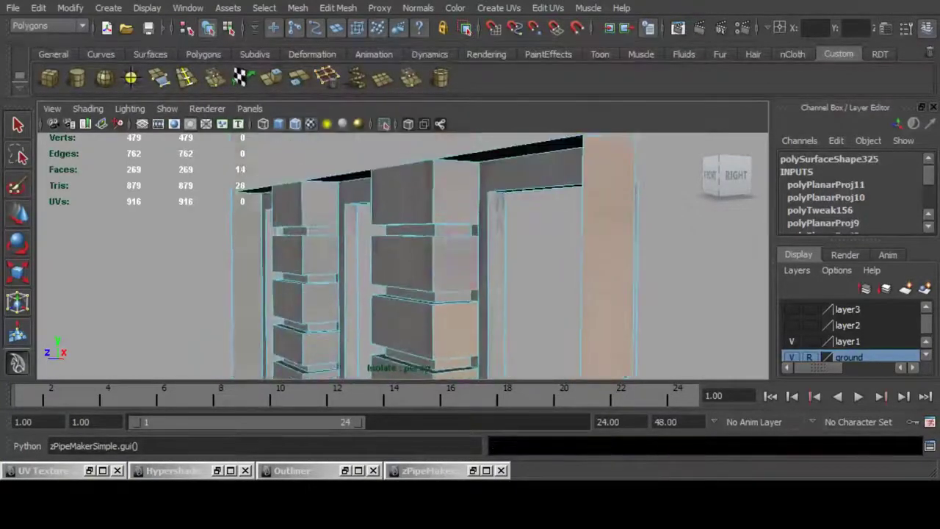
pyautogui.keyDown('shift'); pyautogui.click(455, 265); pyautogui.keyUp('shift')
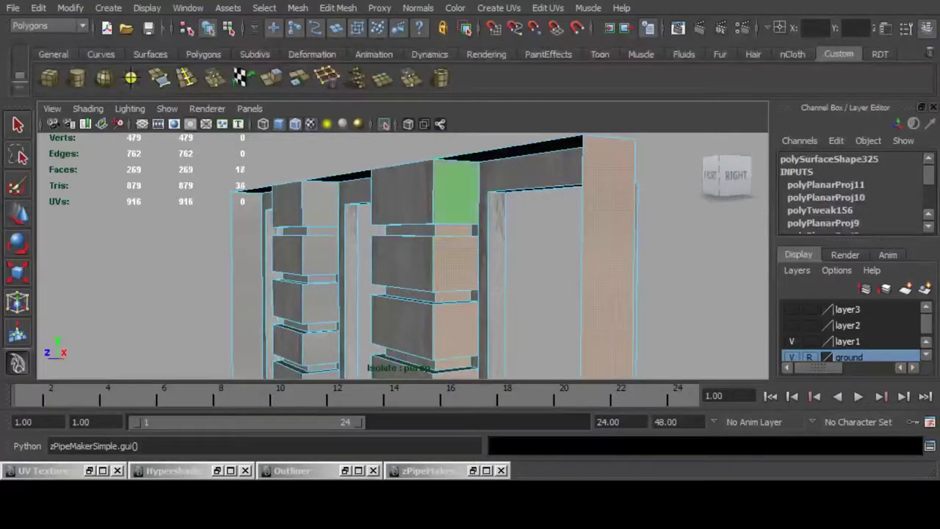
# Add the left-facing block and strip faces on the upper half of the middle-right pillar.
pyautogui.keyDown('alt'); pyautogui.moveTo(455, 197); pyautogui.dragTo(609, 202); pyautogui.keyUp('alt')
pyautogui.keyDown('shift'); pyautogui.click(468, 202); pyautogui.keyUp('shift')
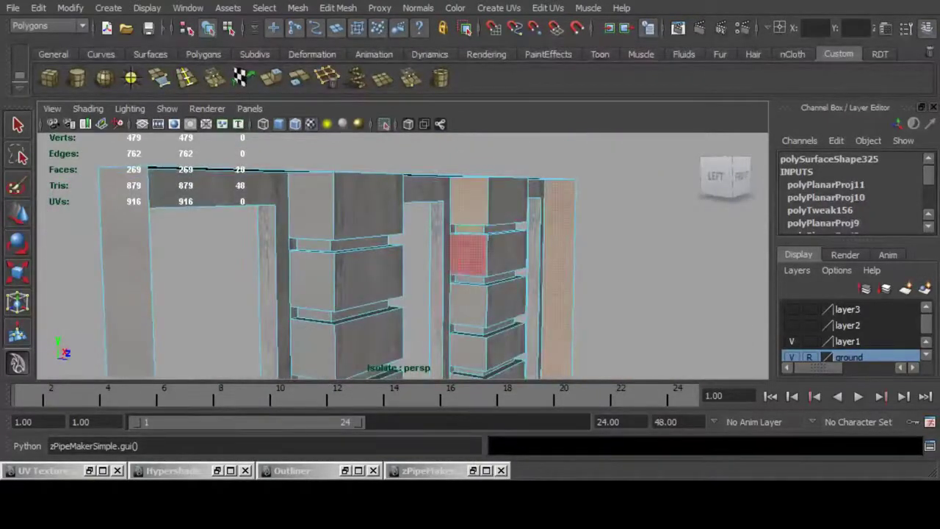
pyautogui.keyDown('shift'); pyautogui.click(469, 279); pyautogui.keyUp('shift')
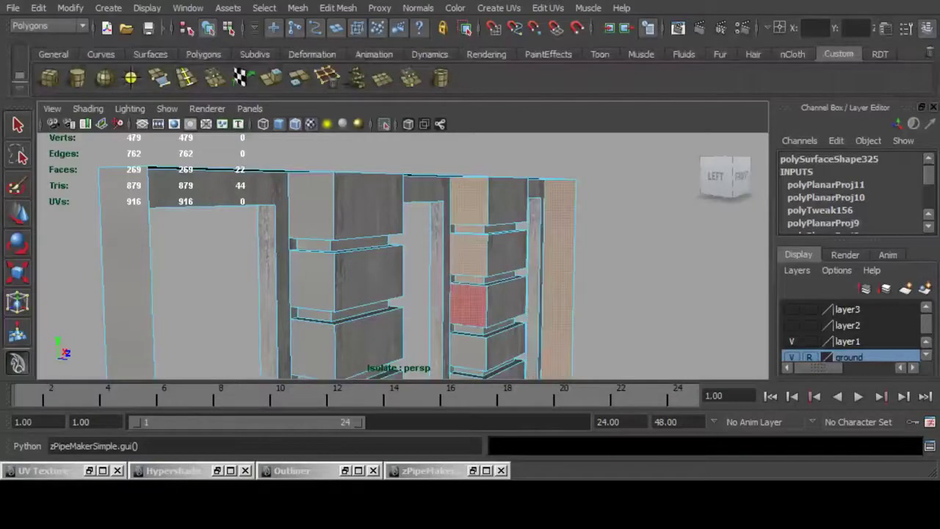
pyautogui.keyDown('shift'); pyautogui.click(468, 370); pyautogui.keyUp('shift')
pyautogui.keyDown('alt'); pyautogui.moveTo(469, 370); pyautogui.dragTo(477, 225, button='middle'); pyautogui.keyUp('alt')
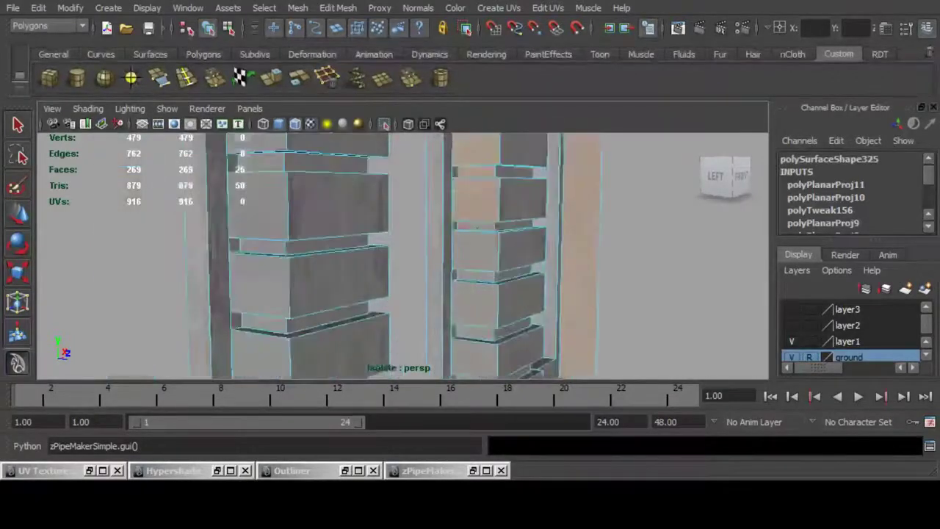
pyautogui.keyDown('shift'); pyautogui.click(476, 226); pyautogui.keyUp('shift')
pyautogui.keyDown('shift'); pyautogui.click(476, 277); pyautogui.keyUp('shift')
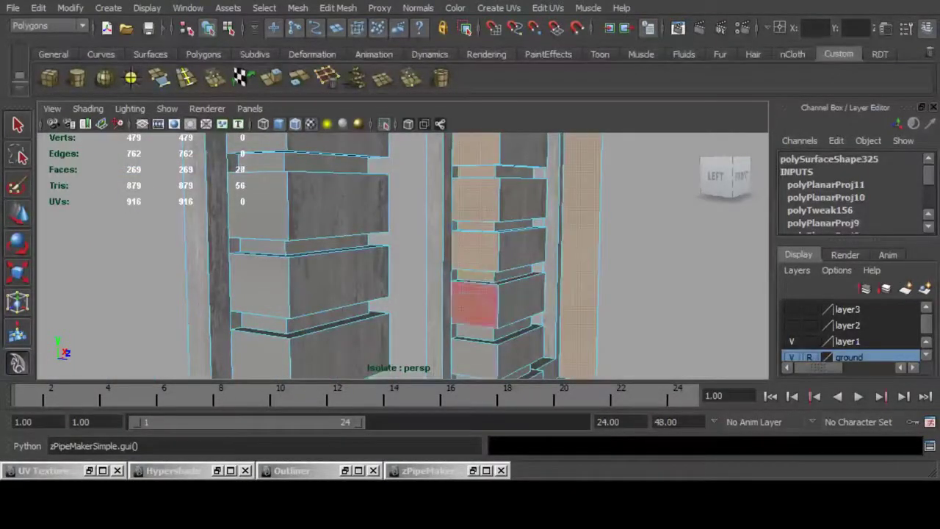
# Continue adding the left-facing side faces of the middle-right pillar down to its base above the balustrade ledge.
pyautogui.keyDown('shift'); pyautogui.click(476, 304); pyautogui.keyUp('shift')
pyautogui.keyDown('shift'); pyautogui.click(475, 359); pyautogui.keyUp('shift')
pyautogui.keyDown('alt'); pyautogui.moveTo(475, 359); pyautogui.dragTo(457, 213, button='middle'); pyautogui.keyUp('alt')
pyautogui.scroll(2, 457, 213)
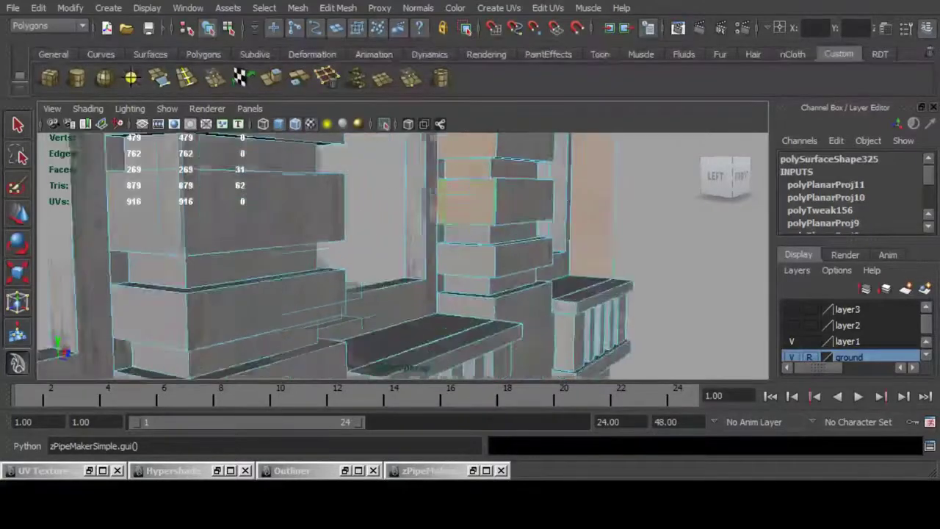
pyautogui.keyDown('shift'); pyautogui.click(468, 235); pyautogui.keyUp('shift')
pyautogui.keyDown('shift'); pyautogui.click(467, 261); pyautogui.keyUp('shift')
pyautogui.keyDown('shift'); pyautogui.click(466, 306); pyautogui.keyUp('shift')
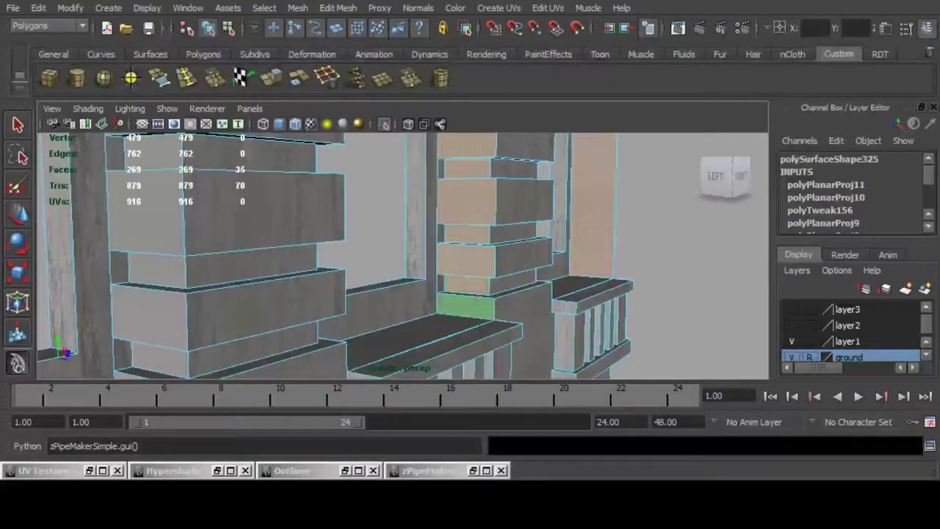
# Add the right-facing block and strip faces of the middle-left pillar, working from its base upward.
pyautogui.keyDown('alt'); pyautogui.moveTo(466, 305); pyautogui.dragTo(408, 317); pyautogui.keyUp('alt')
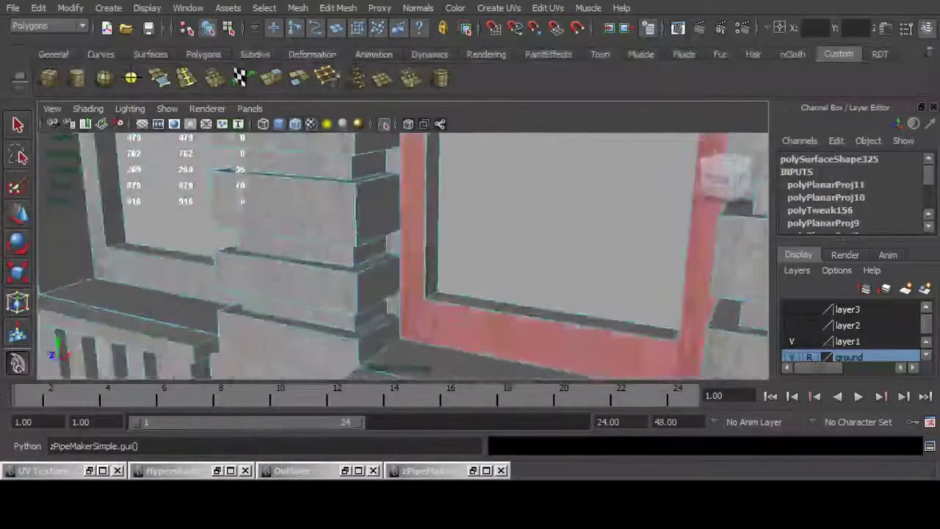
pyautogui.keyDown('shift'); pyautogui.click(378, 213); pyautogui.keyUp('shift')
pyautogui.scroll(-3, 379, 213)
pyautogui.keyDown('alt'); pyautogui.moveTo(379, 213); pyautogui.dragTo(404, 266, button='middle'); pyautogui.keyUp('alt')
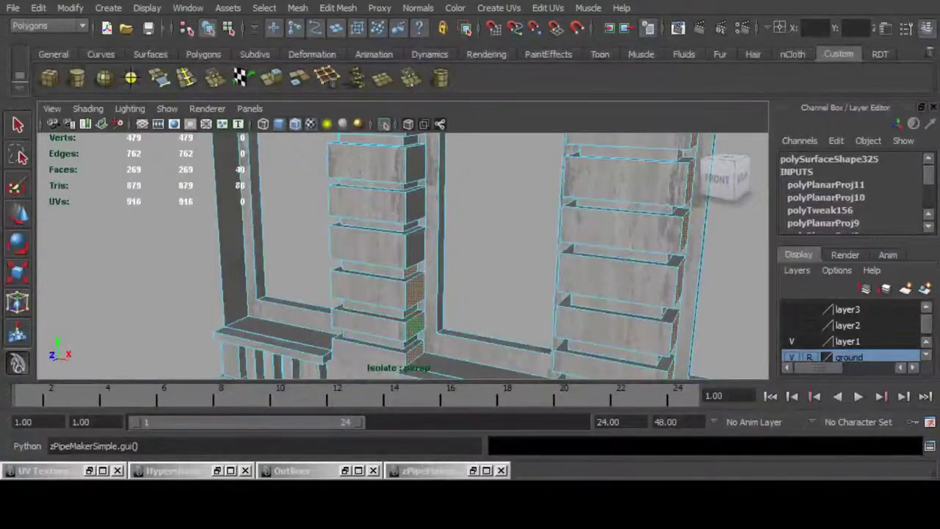
pyautogui.keyDown('shift'); pyautogui.click(415, 249); pyautogui.keyUp('shift')
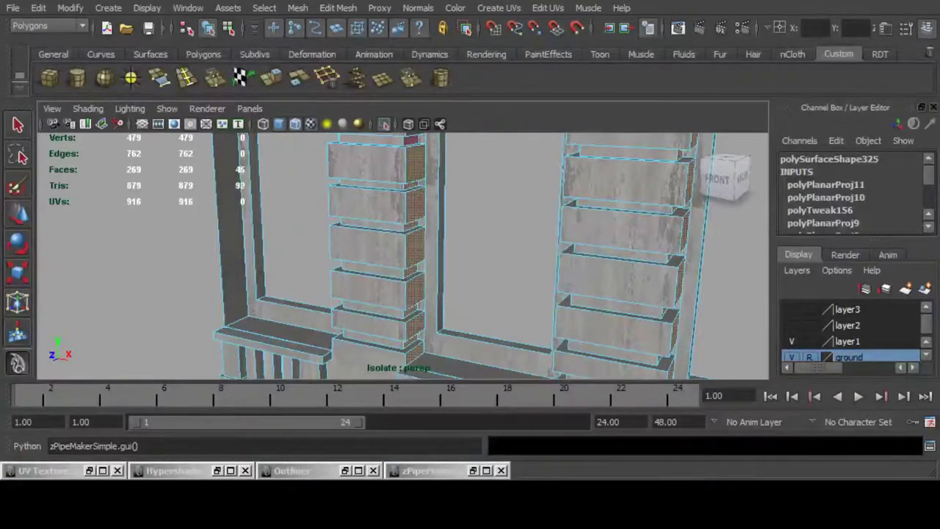
pyautogui.keyDown('shift'); pyautogui.click(412, 140); pyautogui.keyUp('shift')
pyautogui.scroll(3, 432, 151)
pyautogui.keyDown('alt'); pyautogui.moveTo(432, 150); pyautogui.dragTo(467, 327, button='middle'); pyautogui.keyUp('alt')
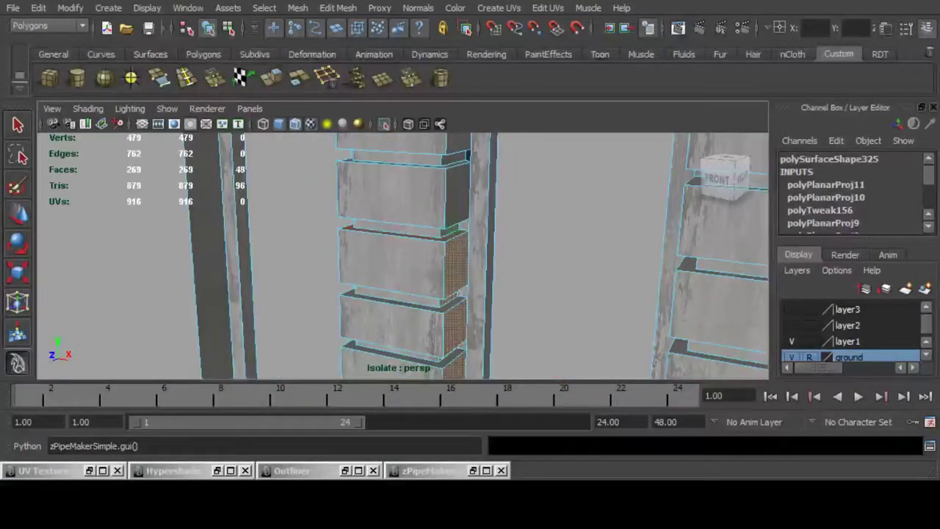
pyautogui.keyDown('shift'); pyautogui.click(456, 158); pyautogui.keyUp('shift')
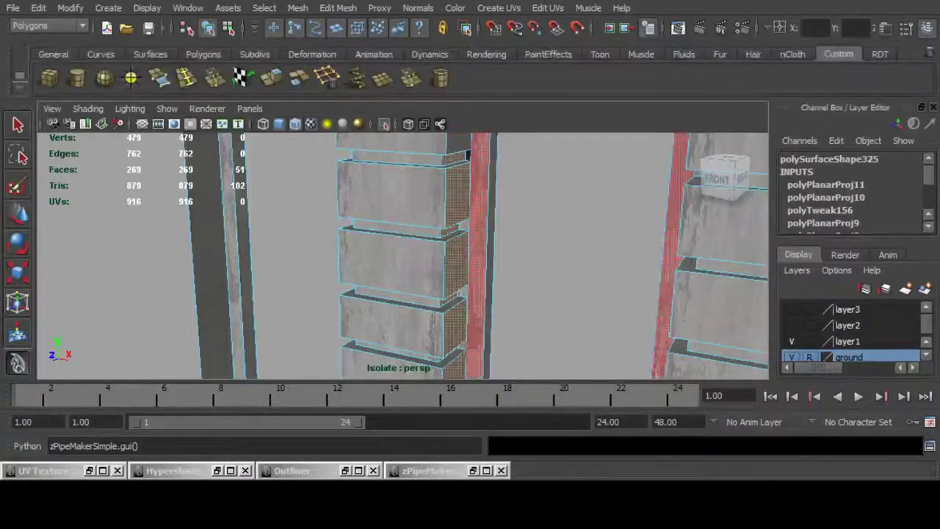
# Add the left-facing block and strip faces on the upper part of the middle-left pillar.
pyautogui.keyDown('alt'); pyautogui.moveTo(482, 250); pyautogui.dragTo(617, 242); pyautogui.keyUp('alt')
pyautogui.keyDown('alt'); pyautogui.moveTo(432, 235); pyautogui.dragTo(404, 241); pyautogui.keyUp('alt')
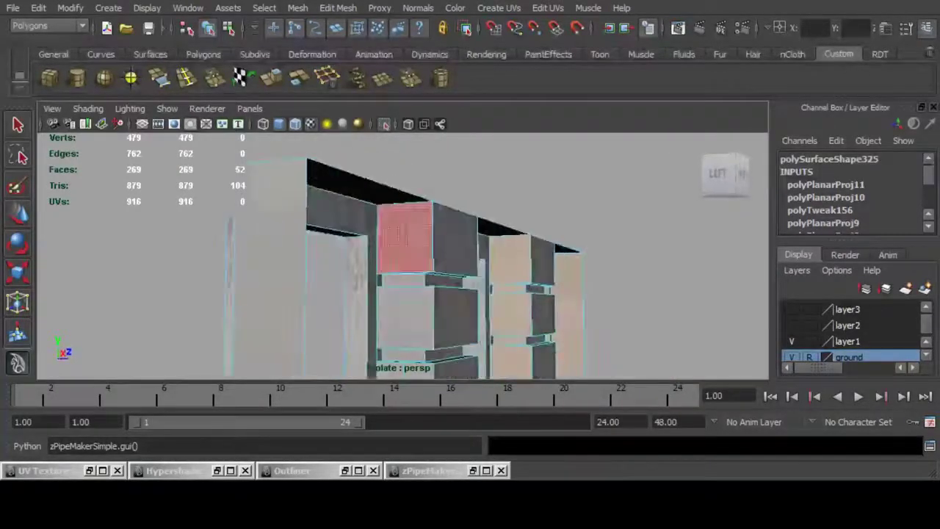
pyautogui.keyDown('shift'); pyautogui.click(404, 239); pyautogui.keyUp('shift')
pyautogui.keyDown('shift'); pyautogui.click(404, 280); pyautogui.keyUp('shift')
pyautogui.keyDown('shift'); pyautogui.click(405, 316); pyautogui.keyUp('shift')
pyautogui.keyDown('shift'); pyautogui.click(405, 355); pyautogui.keyUp('shift')
pyautogui.keyDown('alt'); pyautogui.moveTo(455, 320); pyautogui.dragTo(466, 180, button='middle'); pyautogui.keyUp('alt')
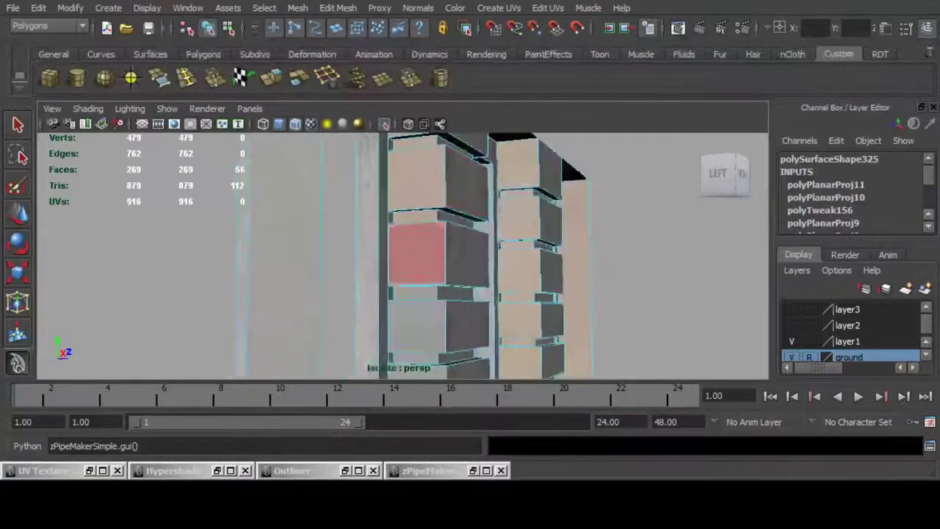
pyautogui.keyDown('shift'); pyautogui.click(416, 253); pyautogui.keyUp('shift')
pyautogui.keyDown('shift'); pyautogui.click(416, 292); pyautogui.keyUp('shift')
pyautogui.keyDown('shift'); pyautogui.click(418, 326); pyautogui.keyUp('shift')
# Extend the selection with the left-facing block and strip faces on the lower part of the middle-left pillar.
pyautogui.keyDown('alt'); pyautogui.moveTo(459, 359); pyautogui.dragTo(450, 226, button='middle'); pyautogui.keyUp('alt')
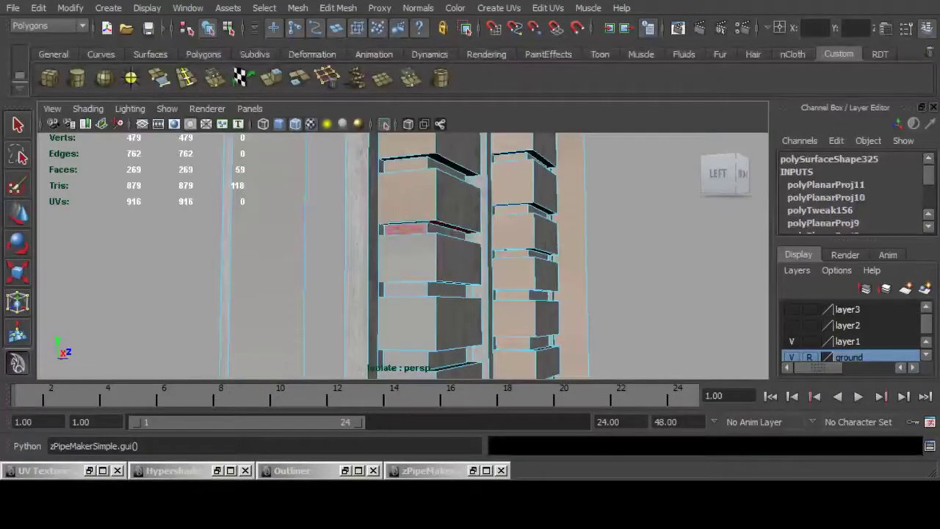
pyautogui.keyDown('shift'); pyautogui.click(404, 228); pyautogui.keyUp('shift')
pyautogui.keyDown('shift'); pyautogui.click(406, 259); pyautogui.keyUp('shift')
pyautogui.keyDown('shift'); pyautogui.click(404, 290); pyautogui.keyUp('shift')
pyautogui.keyDown('shift'); pyautogui.click(404, 324); pyautogui.keyUp('shift')
pyautogui.keyDown('alt'); pyautogui.moveTo(519, 342); pyautogui.dragTo(525, 242, button='middle'); pyautogui.keyUp('alt')
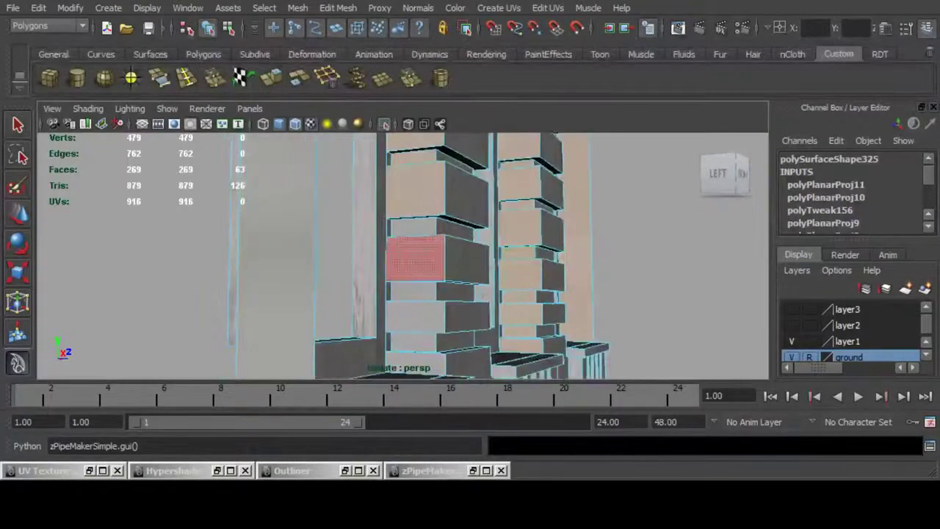
pyautogui.keyDown('shift'); pyautogui.click(414, 228); pyautogui.keyUp('shift')
pyautogui.keyDown('shift'); pyautogui.click(413, 292); pyautogui.keyUp('shift')
pyautogui.keyDown('shift'); pyautogui.click(414, 317); pyautogui.keyUp('shift')
pyautogui.keyDown('shift'); pyautogui.click(414, 342); pyautogui.keyUp('shift')
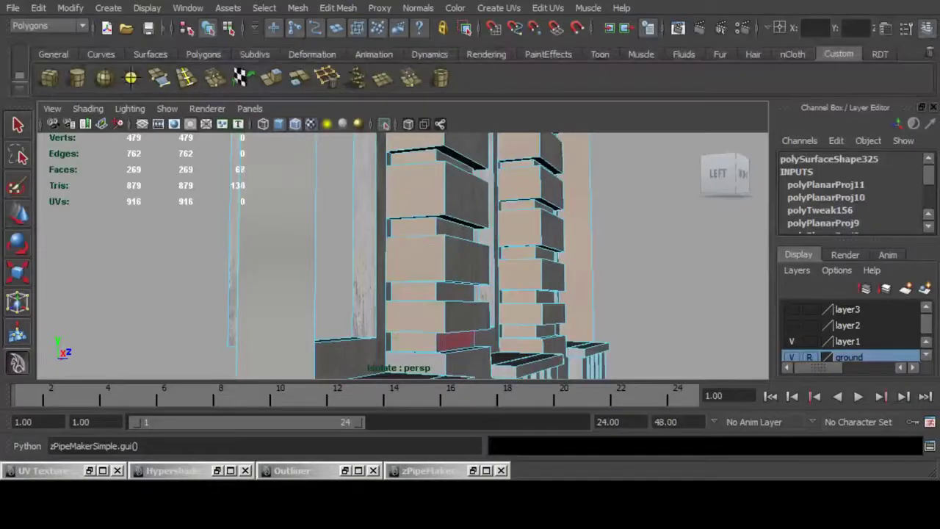
# Add the side face of the facade's left end wall and apply planar mapping to all selected side faces.
pyautogui.keyDown('alt'); pyautogui.moveTo(462, 339); pyautogui.dragTo(470, 276, button='middle'); pyautogui.keyUp('alt')
pyautogui.keyDown('alt'); pyautogui.moveTo(584, 242); pyautogui.dragTo(433, 290); pyautogui.keyUp('alt')
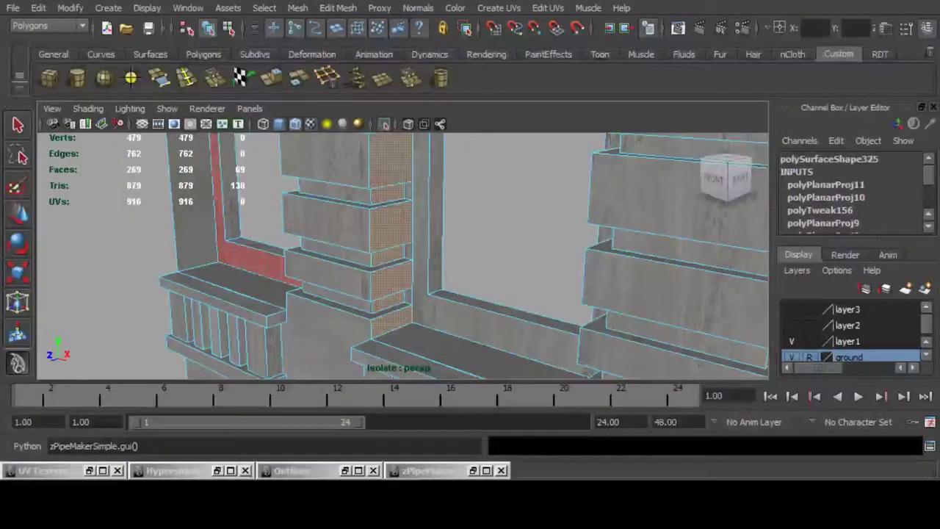
pyautogui.keyDown('shift'); pyautogui.click(197, 220); pyautogui.keyUp('shift')
pyautogui.click(499, 8)
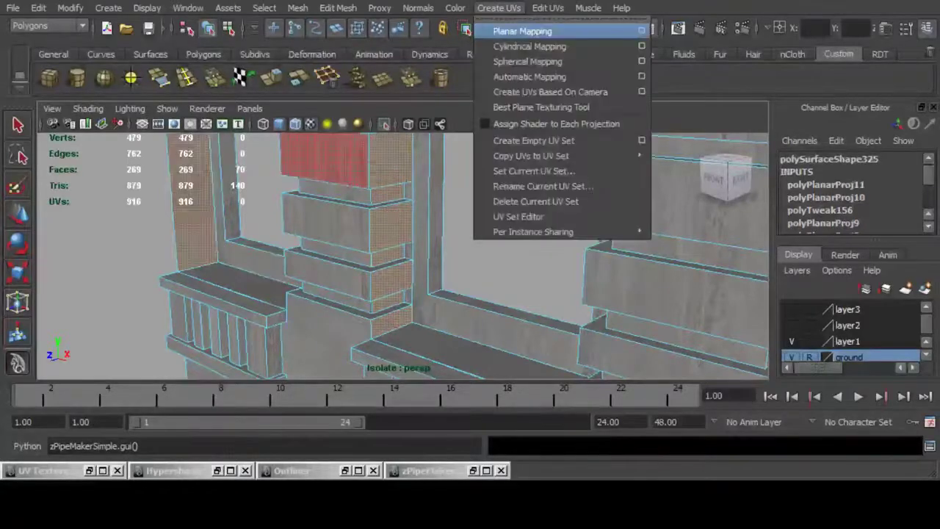
pyautogui.click(642, 31)
pyautogui.click(207, 363)
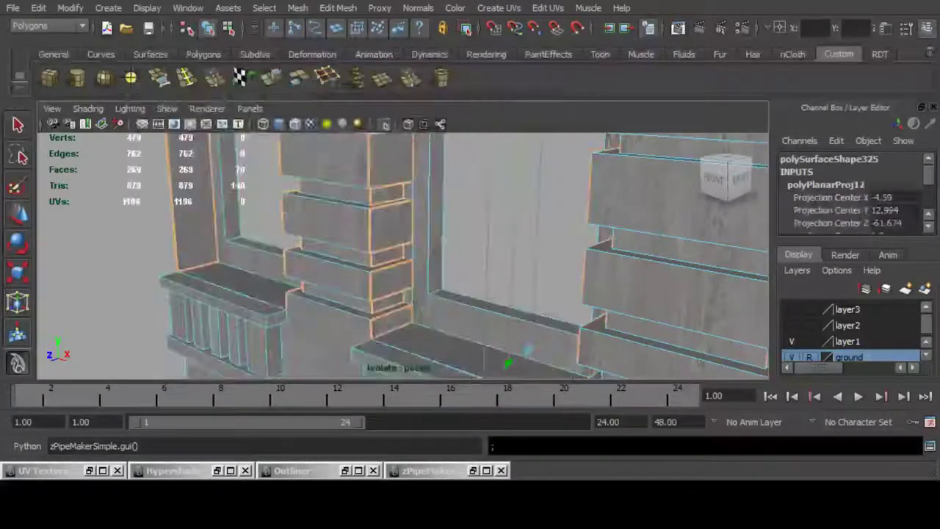
# Start a new selection with the lintel's underside faces above the three window openings.
pyautogui.scroll(-8, 402, 256)
pyautogui.keyDown('alt'); pyautogui.moveTo(403, 256); pyautogui.dragTo(474, 251); pyautogui.keyUp('alt')
pyautogui.keyDown('alt'); pyautogui.moveTo(473, 220); pyautogui.dragTo(480, 364, button='middle'); pyautogui.keyUp('alt')
pyautogui.scroll(5, 480, 294)
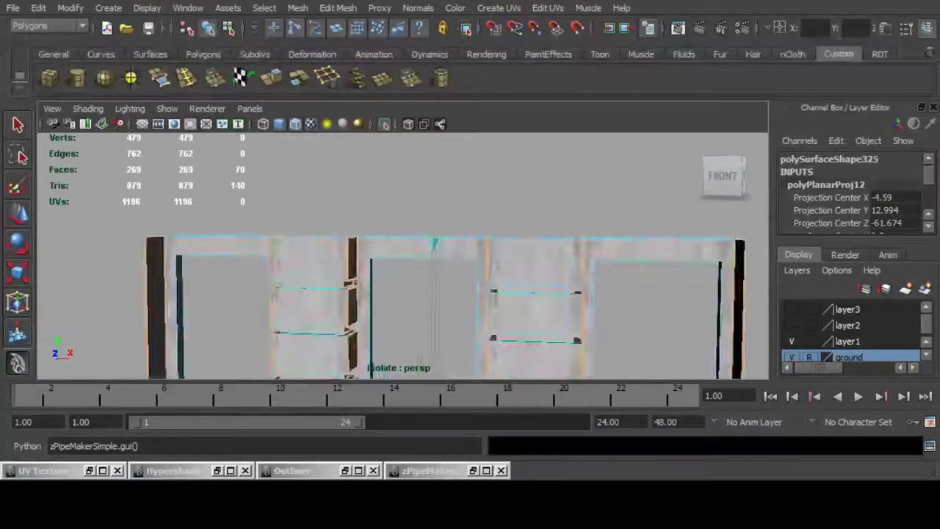
pyautogui.keyDown('alt'); pyautogui.moveTo(485, 221); pyautogui.dragTo(500, 298); pyautogui.keyUp('alt')
pyautogui.click(441, 165)
pyautogui.keyDown('shift'); pyautogui.click(239, 168); pyautogui.keyUp('shift')
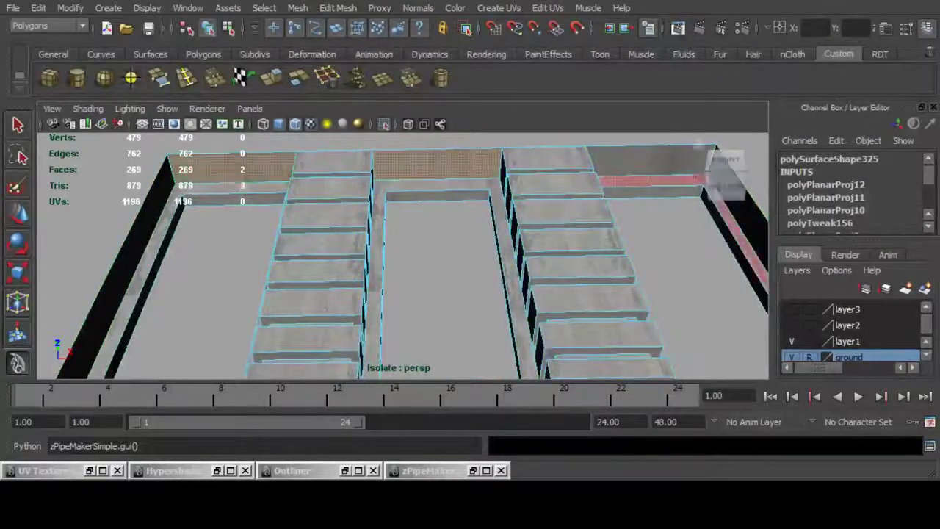
pyautogui.keyDown('shift'); pyautogui.click(654, 161); pyautogui.keyUp('shift')
# Add the underside faces of the top two blocks on the middle-right pillar.
pyautogui.keyDown('alt'); pyautogui.moveTo(651, 181); pyautogui.dragTo(499, 214, button='middle'); pyautogui.keyUp('alt')
pyautogui.scroll(6, 367, 239)
pyautogui.keyDown('alt'); pyautogui.moveTo(356, 228); pyautogui.dragTo(507, 316, button='middle'); pyautogui.keyUp('alt')
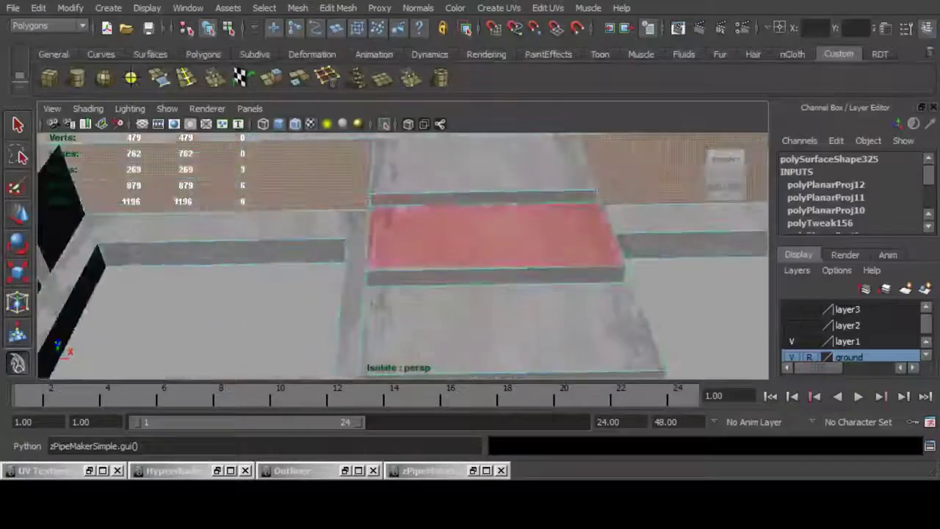
pyautogui.keyDown('shift'); pyautogui.click(482, 197); pyautogui.keyUp('shift')
pyautogui.keyDown('shift'); pyautogui.click(496, 277); pyautogui.keyUp('shift')
pyautogui.scroll(-6, 485, 272)
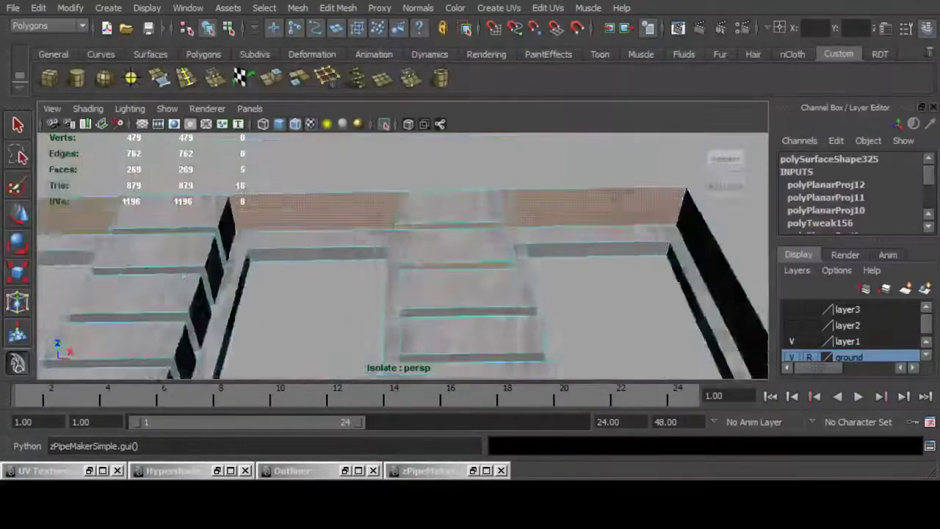
pyautogui.keyDown('alt'); pyautogui.moveTo(323, 224); pyautogui.dragTo(462, 213, button='middle'); pyautogui.keyUp('alt')
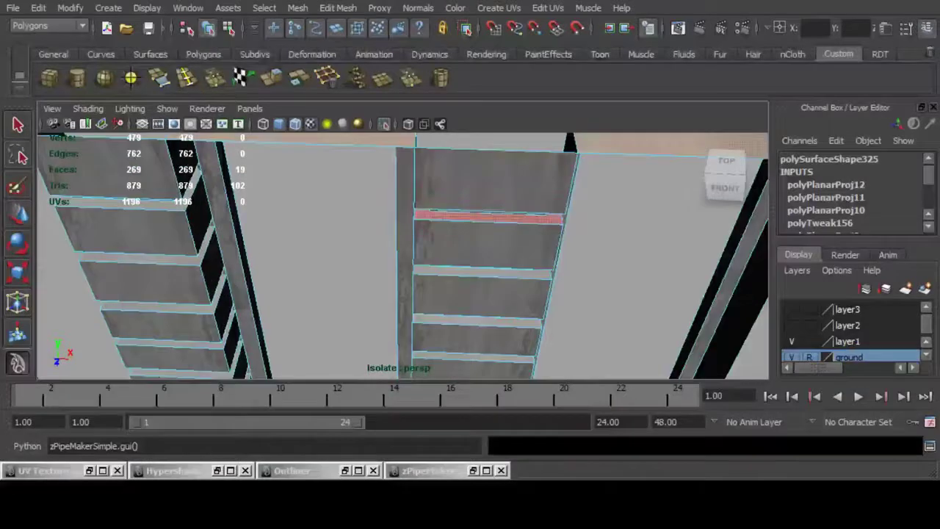
# Extend the selection with the horizontal ledge faces between the blocks on the upper and middle parts of both middle pillars.
pyautogui.keyDown('shift'); pyautogui.click(140, 204); pyautogui.keyUp('shift')
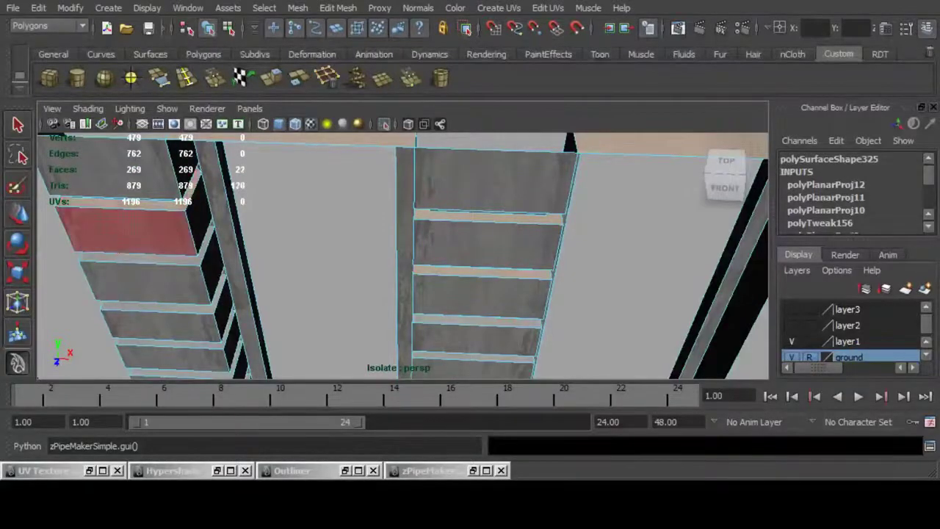
pyautogui.keyDown('shift'); pyautogui.click(142, 259); pyautogui.keyUp('shift')
pyautogui.keyDown('shift'); pyautogui.click(487, 322); pyautogui.keyUp('shift')
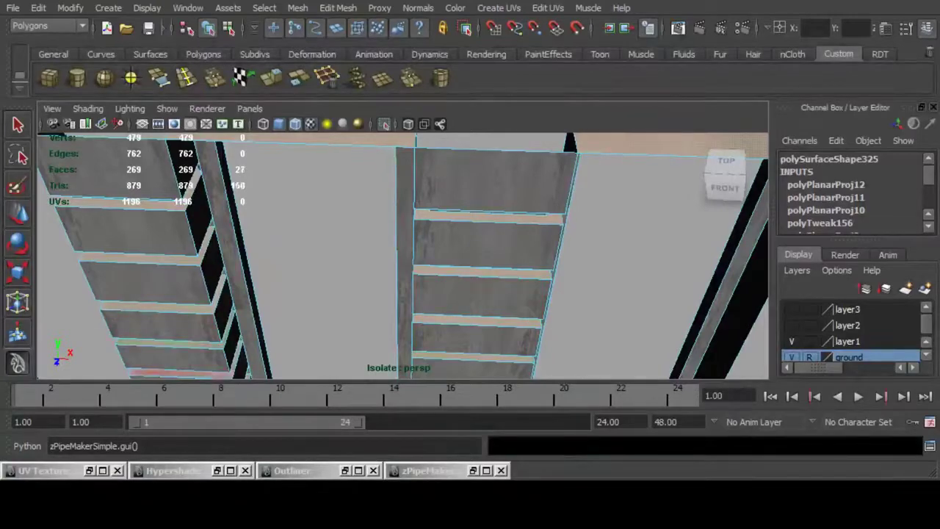
pyautogui.keyDown('alt'); pyautogui.moveTo(176, 371); pyautogui.dragTo(216, 257, button='middle'); pyautogui.keyUp('alt')
pyautogui.scroll(3, 216, 257)
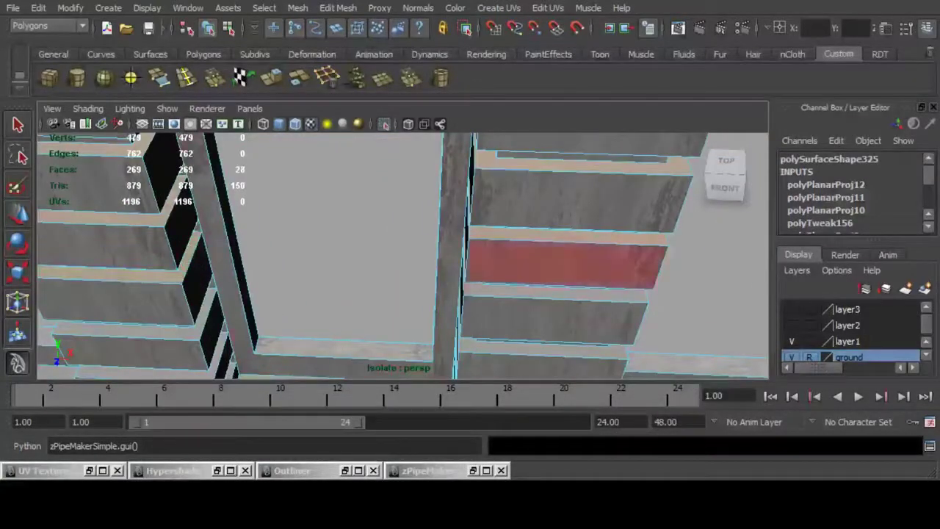
pyautogui.keyDown('shift'); pyautogui.click(556, 292); pyautogui.keyUp('shift')
pyautogui.keyDown('shift'); pyautogui.click(193, 330); pyautogui.keyUp('shift')
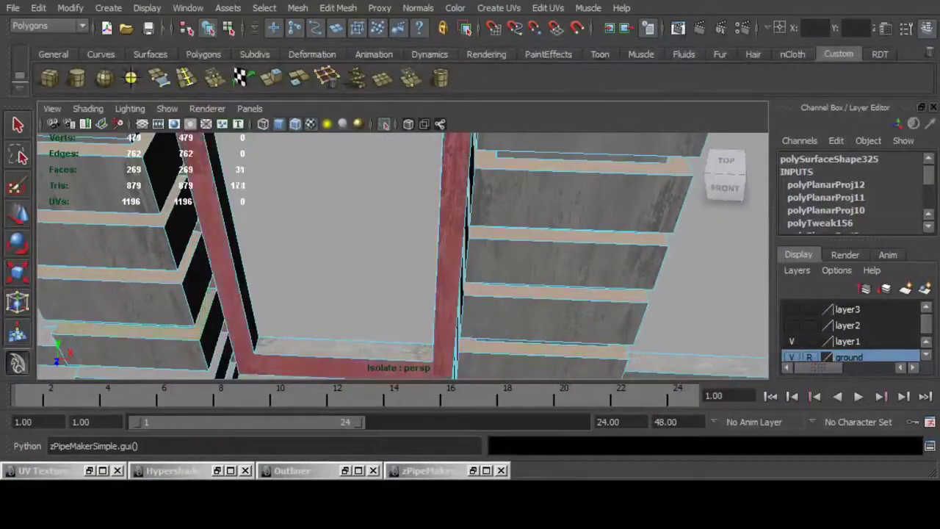
# Add the horizontal ledge faces of the lowest blocks on the middle-left pillar.
pyautogui.keyDown('alt'); pyautogui.moveTo(236, 356); pyautogui.dragTo(260, 260, button='middle'); pyautogui.keyUp('alt')
pyautogui.keyDown('shift'); pyautogui.click(176, 275); pyautogui.keyUp('shift')
pyautogui.keyDown('shift'); pyautogui.click(183, 311); pyautogui.keyUp('shift')
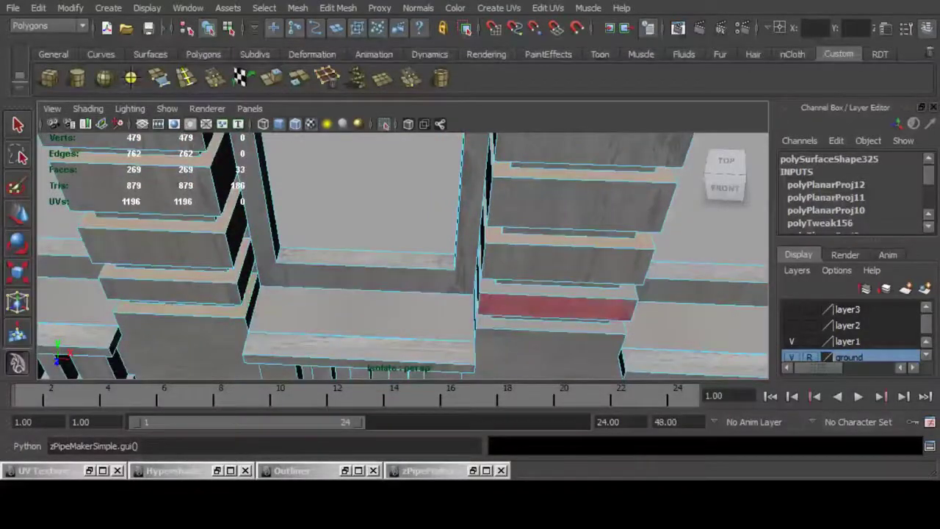
# Add the top faces of the three window sills to the selection and undo the extra face selection on the left sill.
pyautogui.scroll(-3, 557, 323)
pyautogui.keyDown('shift'); pyautogui.click(624, 304); pyautogui.keyUp('shift')
pyautogui.keyDown('shift'); pyautogui.click(368, 297); pyautogui.keyUp('shift')
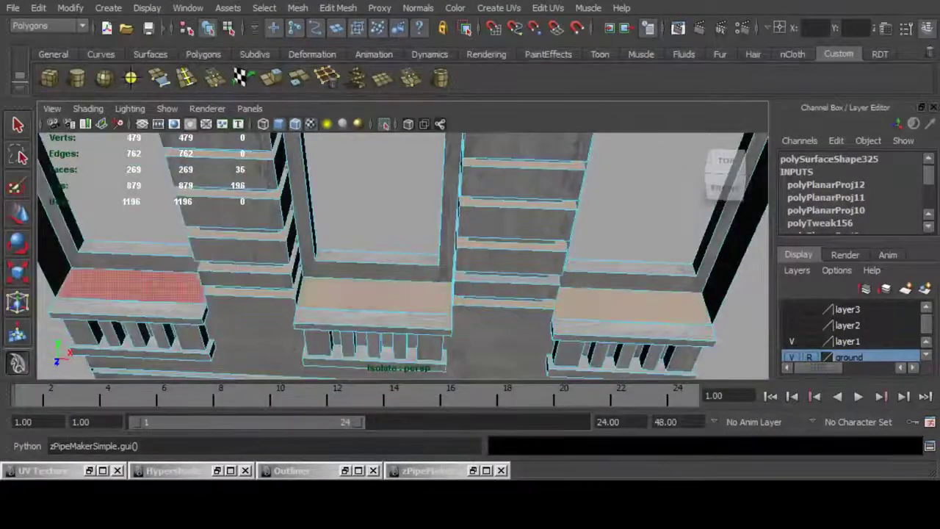
pyautogui.keyDown('shift'); pyautogui.click(147, 286); pyautogui.keyUp('shift')
pyautogui.keyDown('shift'); pyautogui.click(174, 307); pyautogui.keyUp('shift')
pyautogui.hotkey('ctrl', 'z')
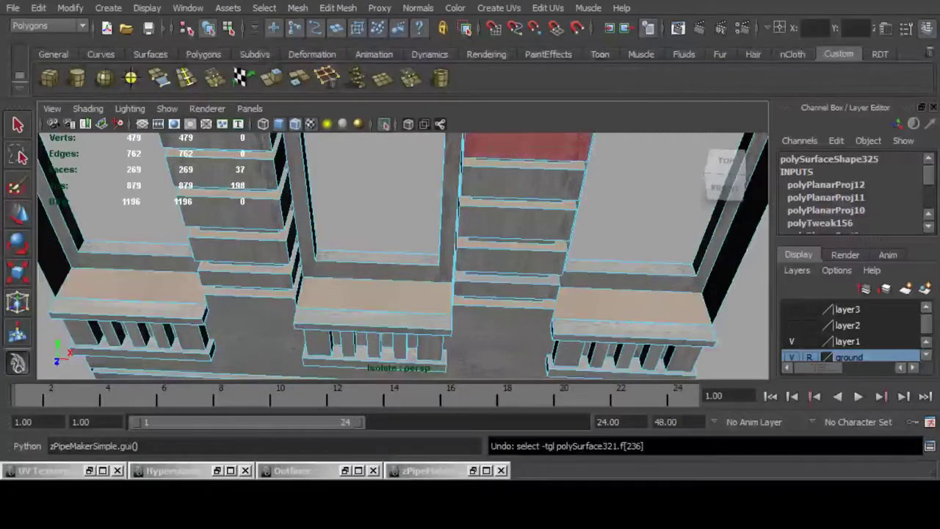
# Apply planar mapping from the Y axis to all selected horizontal faces, then clear the selection.
pyautogui.click(499, 8)
pyautogui.click(641, 31)
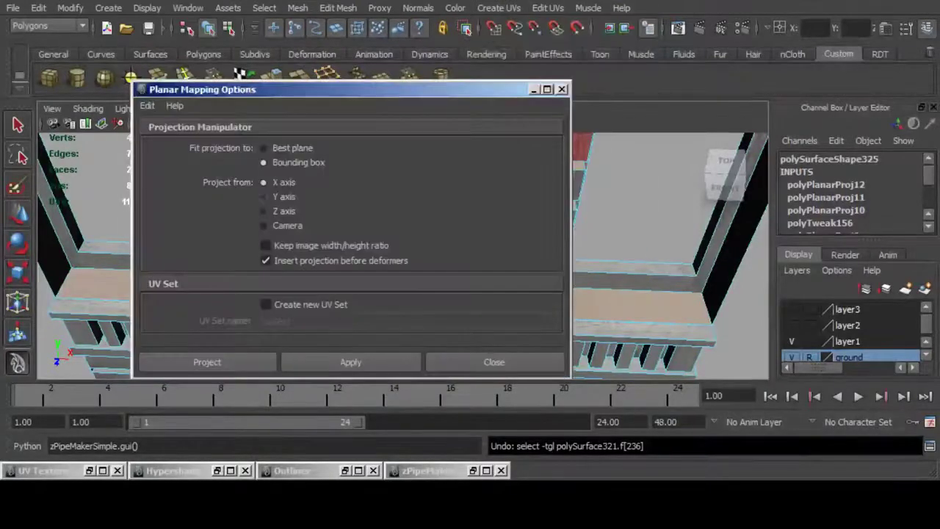
pyautogui.click(208, 362)
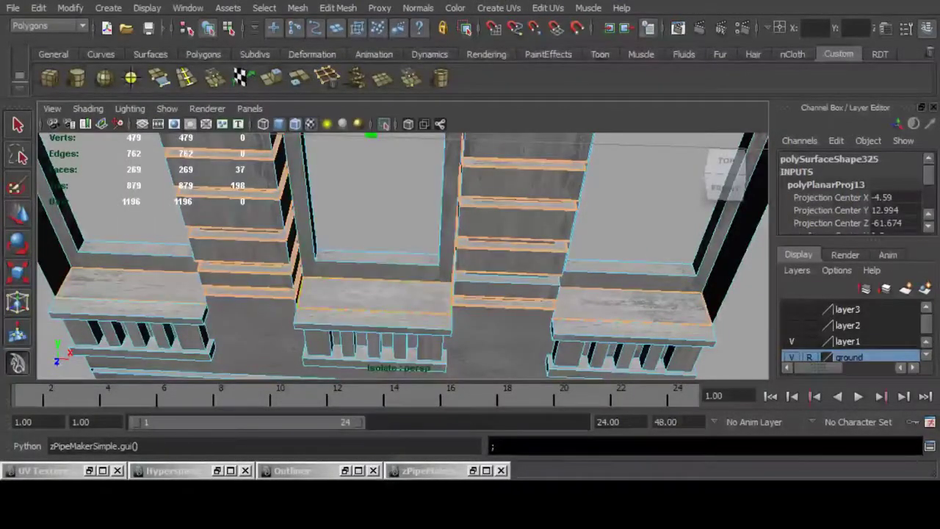
pyautogui.click(638, 209)
# Select the upward-facing ledge face along the bottom of the middle window opening.
pyautogui.keyDown('alt'); pyautogui.moveTo(638, 210); pyautogui.dragTo(529, 221, button='right'); pyautogui.keyUp('alt')
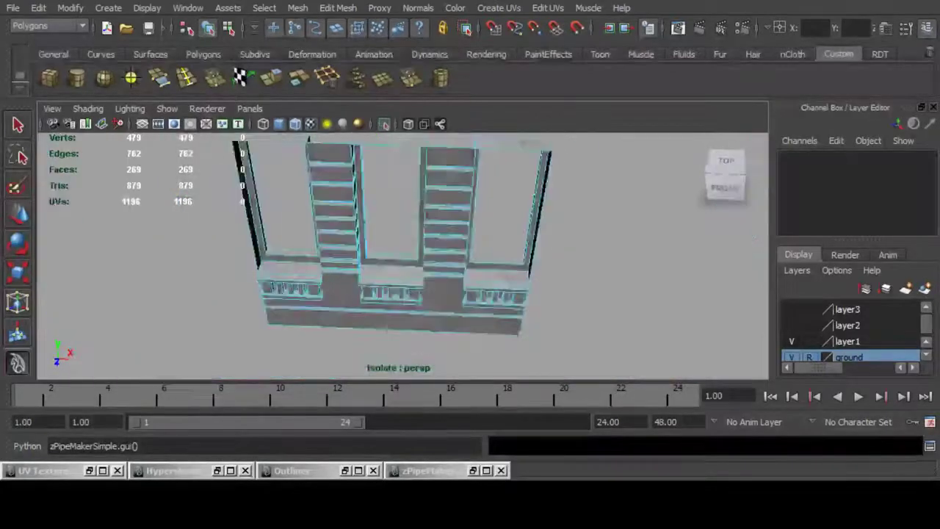
pyautogui.keyDown('alt'); pyautogui.moveTo(529, 221); pyautogui.dragTo(525, 155); pyautogui.keyUp('alt')
pyautogui.keyDown('alt'); pyautogui.moveTo(470, 243); pyautogui.dragTo(479, 223, button='middle'); pyautogui.keyUp('alt')
pyautogui.keyDown('alt'); pyautogui.moveTo(440, 220); pyautogui.dragTo(448, 258); pyautogui.keyUp('alt')
pyautogui.keyDown('alt'); pyautogui.moveTo(448, 257); pyautogui.dragTo(466, 202, button='middle'); pyautogui.keyUp('alt')
pyautogui.keyDown('alt'); pyautogui.moveTo(467, 202); pyautogui.dragTo(587, 213, button='right'); pyautogui.keyUp('alt')
pyautogui.keyDown('alt'); pyautogui.moveTo(536, 202); pyautogui.dragTo(518, 287, button='middle'); pyautogui.keyUp('alt')
pyautogui.keyDown('alt'); pyautogui.moveTo(518, 286); pyautogui.dragTo(422, 257); pyautogui.keyUp('alt')
pyautogui.click(491, 263)
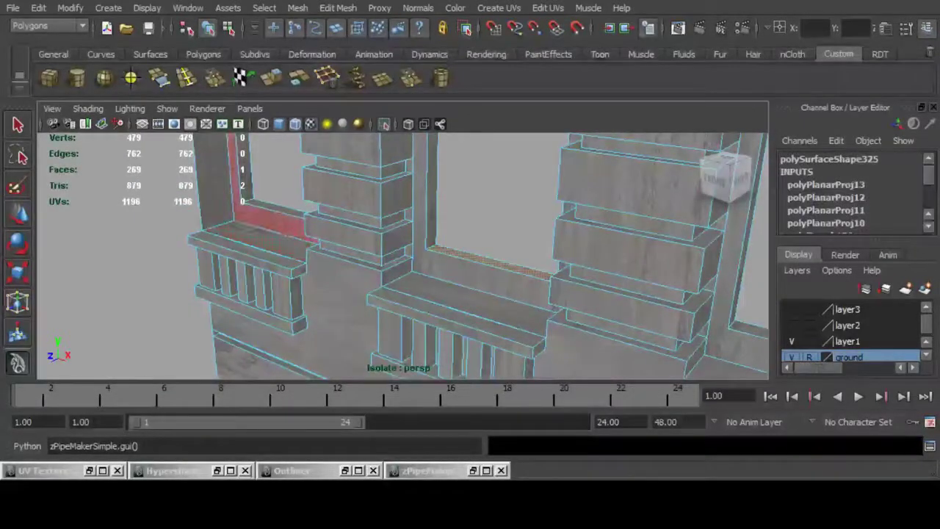
pyautogui.keyDown('alt'); pyautogui.moveTo(301, 235); pyautogui.dragTo(383, 158); pyautogui.keyUp('alt')
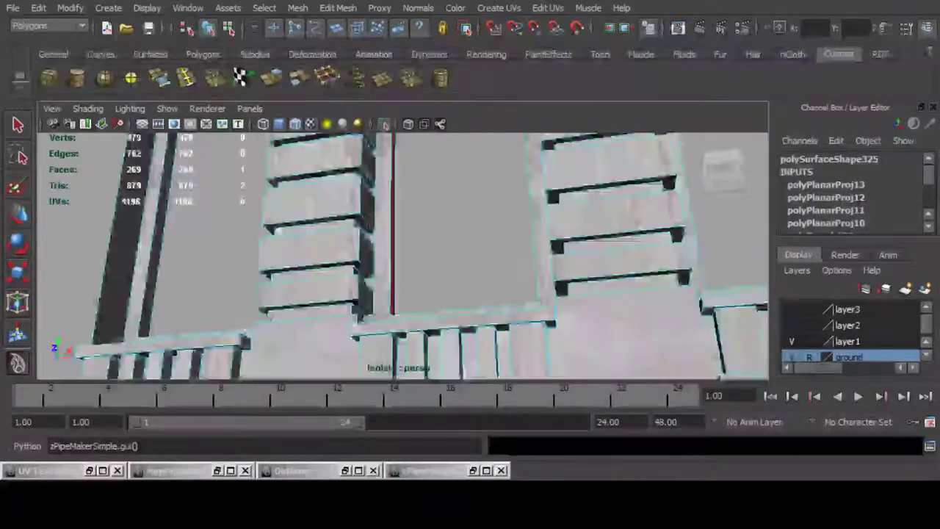
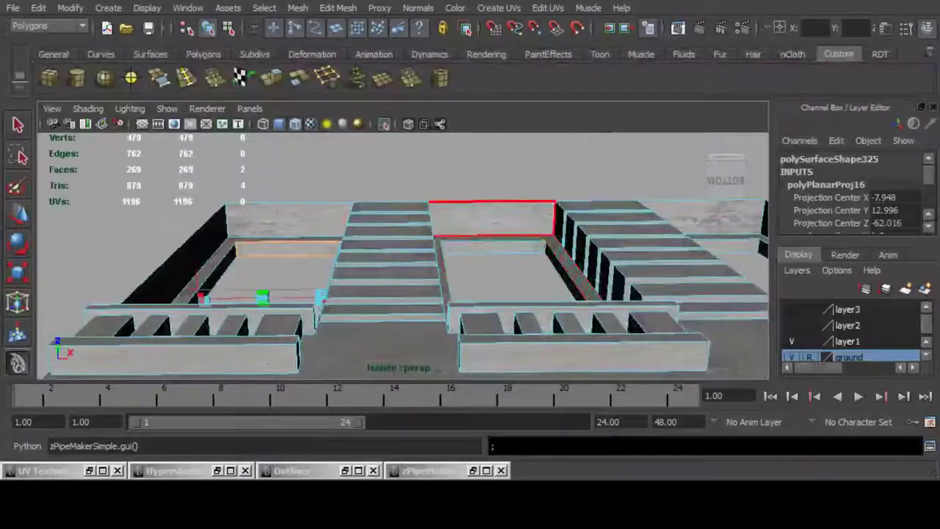
# Start a new selection with the narrow handrail top faces of the middle and left balconies and the left base rail's top face.
pyautogui.keyDown('alt'); pyautogui.moveTo(492, 219); pyautogui.dragTo(492, 294); pyautogui.keyUp('alt')
pyautogui.scroll(6, 503, 320)
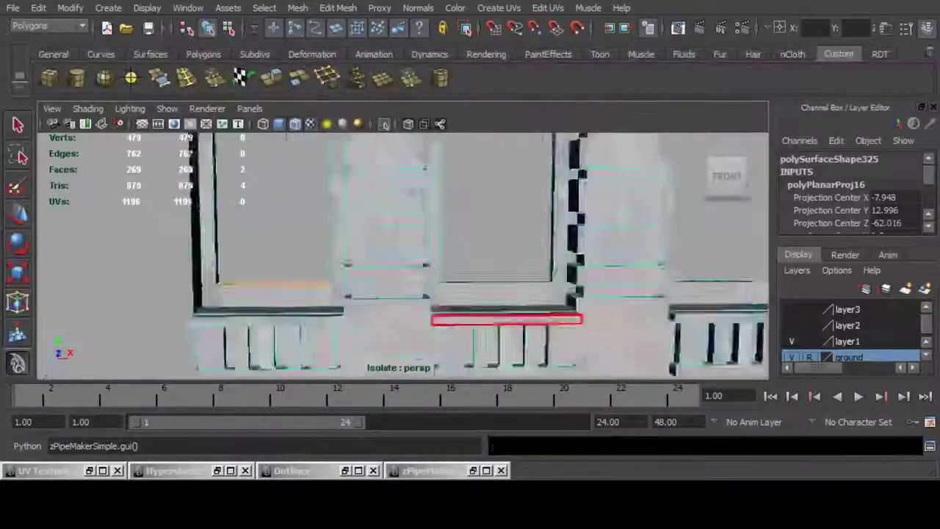
pyautogui.keyDown('alt'); pyautogui.moveTo(470, 213); pyautogui.dragTo(466, 265); pyautogui.keyUp('alt')
pyautogui.click(474, 218)
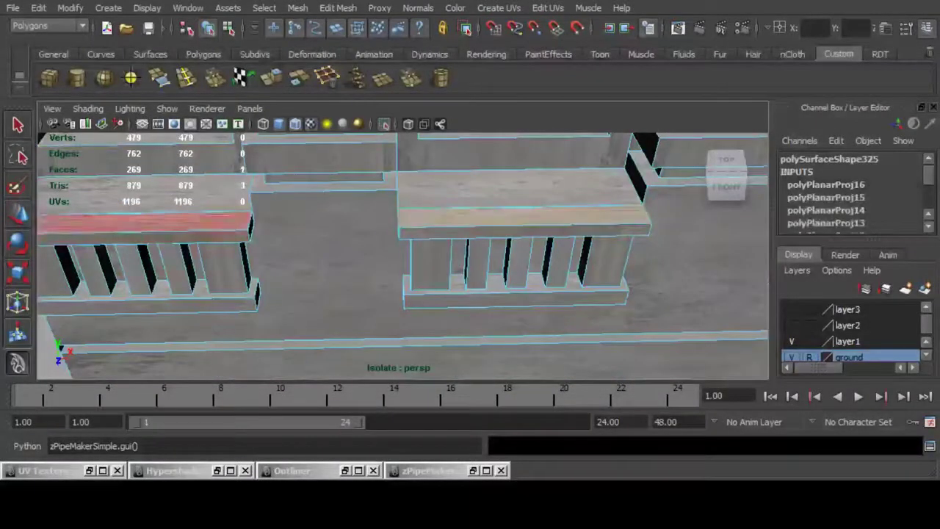
pyautogui.keyDown('shift'); pyautogui.click(221, 223); pyautogui.keyUp('shift')
pyautogui.keyDown('shift'); pyautogui.click(201, 290); pyautogui.keyUp('shift')
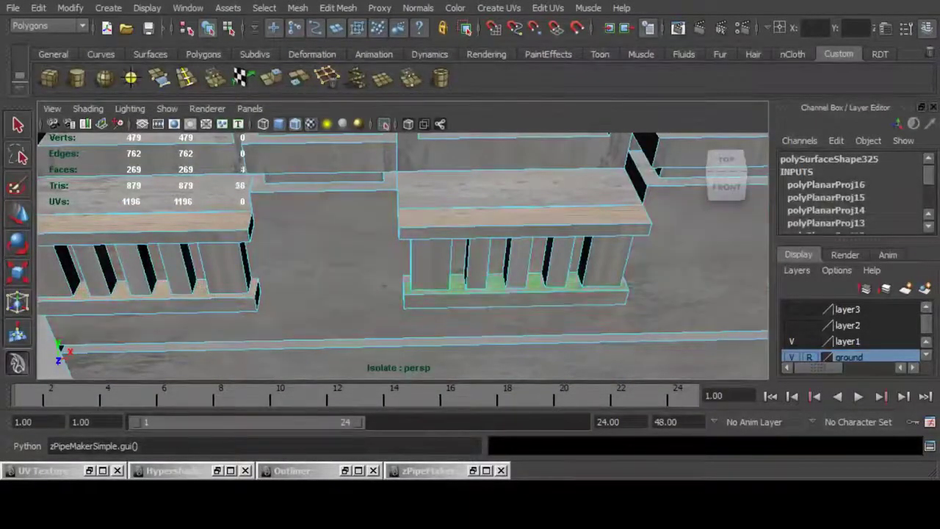
# Add the underside faces of the middle and left balconies' base rails.
pyautogui.keyDown('alt'); pyautogui.moveTo(481, 313); pyautogui.dragTo(477, 228); pyautogui.keyUp('alt')
pyautogui.scroll(-4, 471, 279)
pyautogui.keyDown('shift'); pyautogui.click(477, 327); pyautogui.keyUp('shift')
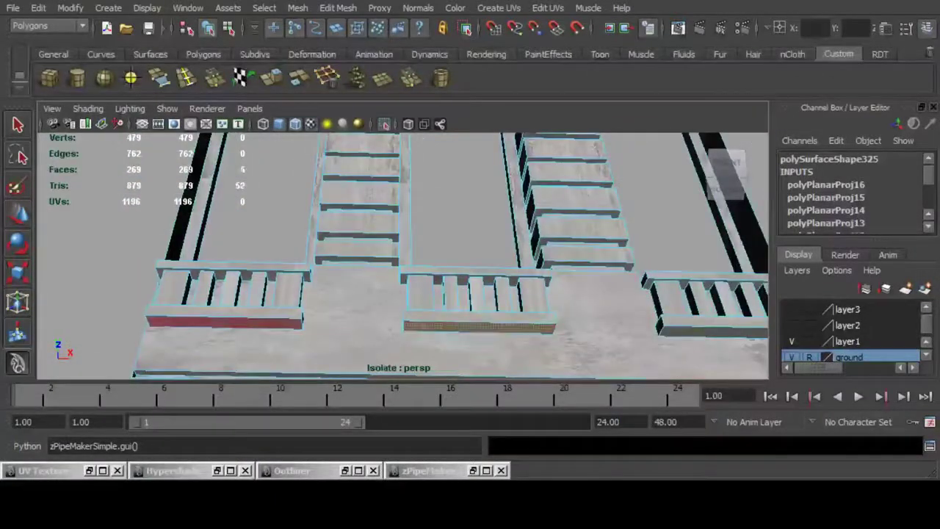
pyautogui.keyDown('shift'); pyautogui.click(228, 322); pyautogui.keyUp('shift')
# Add the right balcony's base rail underside and handrail top face, then repeat the planar mapping on the selection.
pyautogui.keyDown('alt'); pyautogui.moveTo(477, 316); pyautogui.dragTo(162, 262, button='middle'); pyautogui.keyUp('alt')
pyautogui.keyDown('shift'); pyautogui.click(423, 276); pyautogui.keyUp('shift')
pyautogui.keyDown('alt'); pyautogui.moveTo(424, 246); pyautogui.dragTo(430, 327); pyautogui.keyUp('alt')
pyautogui.keyDown('shift'); pyautogui.click(423, 214); pyautogui.keyUp('shift')
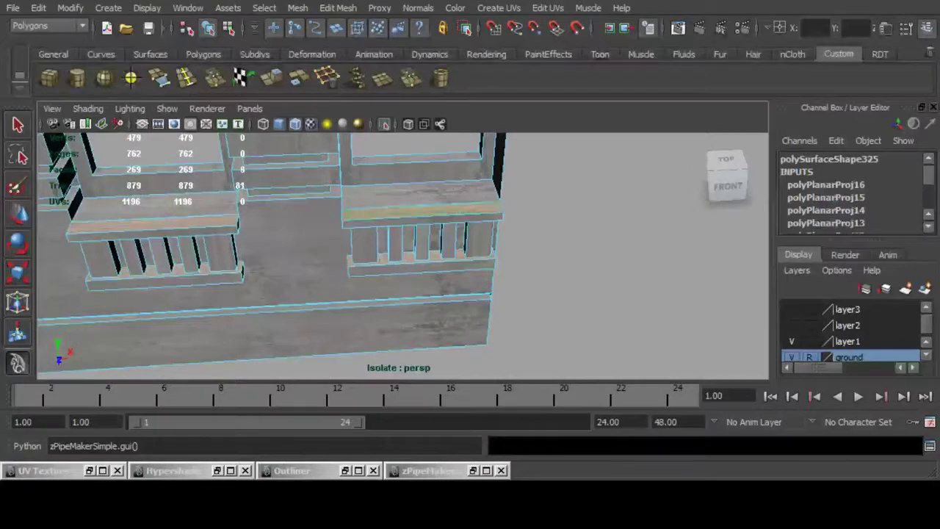
pyautogui.press('g')
# Start a new selection with the front faces of the left balcony's handrail and balusters.
pyautogui.keyDown('alt'); pyautogui.moveTo(301, 253); pyautogui.dragTo(625, 249, button='middle'); pyautogui.keyUp('alt')
pyautogui.keyDown('alt'); pyautogui.moveTo(257, 294); pyautogui.dragTo(470, 271, button='middle'); pyautogui.keyUp('alt')
pyautogui.keyDown('alt'); pyautogui.moveTo(470, 270); pyautogui.dragTo(507, 272, button='right'); pyautogui.keyUp('alt')
pyautogui.keyDown('alt'); pyautogui.moveTo(485, 272); pyautogui.dragTo(474, 206); pyautogui.keyUp('alt')
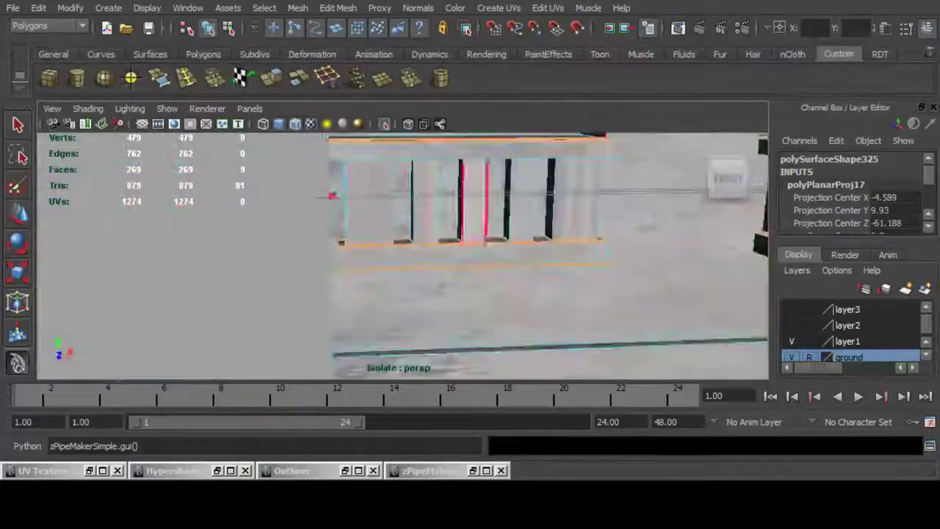
pyautogui.click(448, 149)
pyautogui.keyDown('shift'); pyautogui.click(370, 180); pyautogui.keyUp('shift')
pyautogui.keyDown('shift'); pyautogui.click(425, 189); pyautogui.keyUp('shift')
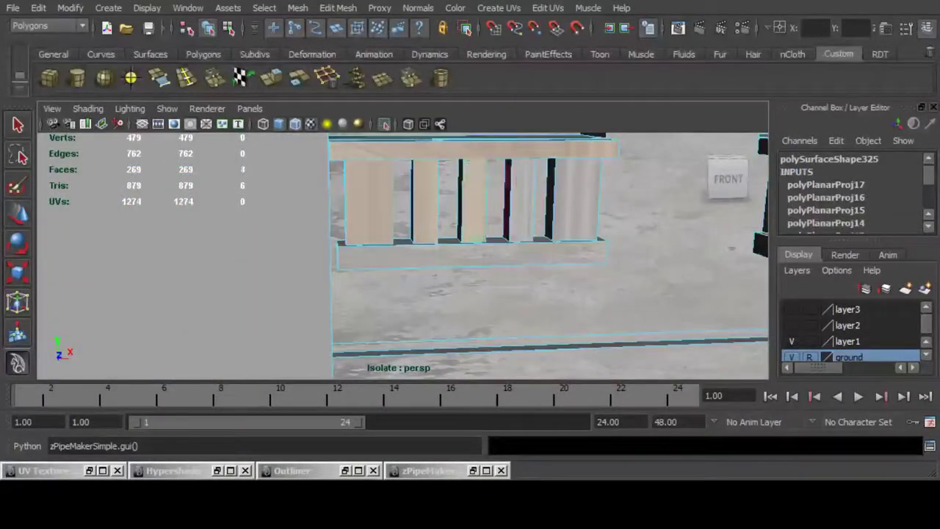
pyautogui.keyDown('shift'); pyautogui.click(523, 198); pyautogui.keyUp('shift')
pyautogui.keyDown('shift'); pyautogui.click(576, 199); pyautogui.keyUp('shift')
# Add the front faces of the middle balcony's handrail, base rail and balusters.
pyautogui.keyDown('alt'); pyautogui.moveTo(684, 239); pyautogui.dragTo(231, 256, button='middle'); pyautogui.keyUp('alt')
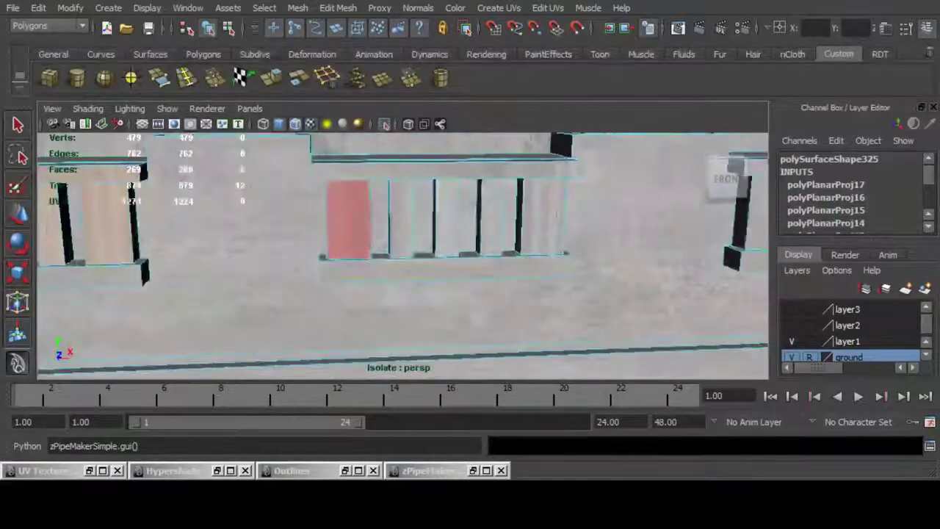
pyautogui.keyDown('shift'); pyautogui.click(349, 221); pyautogui.keyUp('shift')
pyautogui.keyDown('shift'); pyautogui.click(447, 170); pyautogui.keyUp('shift')
pyautogui.keyDown('shift'); pyautogui.click(440, 268); pyautogui.keyUp('shift')
pyautogui.keyDown('shift'); pyautogui.click(401, 221); pyautogui.keyUp('shift')
pyautogui.keyDown('shift'); pyautogui.click(447, 219); pyautogui.keyUp('shift')
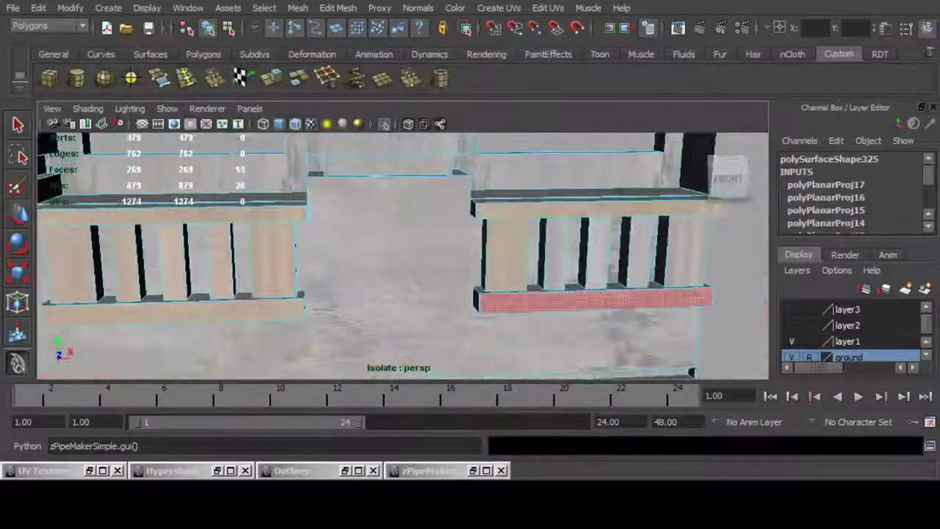
# Extend the selection with the front faces of the right balcony's base rail and remaining balusters.
pyautogui.keyDown('shift'); pyautogui.click(557, 253); pyautogui.keyUp('shift')
pyautogui.keyDown('shift'); pyautogui.click(598, 253); pyautogui.keyUp('shift')
pyautogui.keyDown('shift'); pyautogui.click(640, 252); pyautogui.keyUp('shift')
pyautogui.keyDown('shift'); pyautogui.click(687, 250); pyautogui.keyUp('shift')
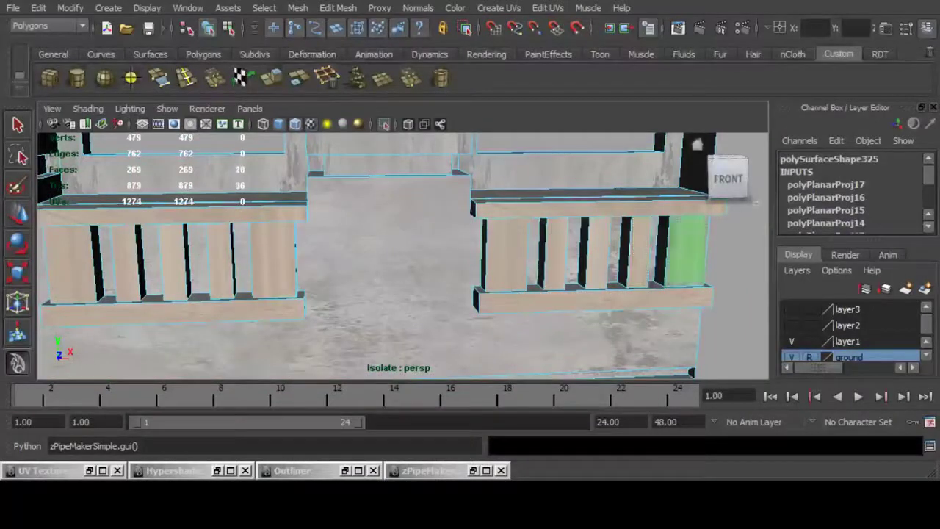
# Apply planar mapping from the Z axis to the selected balcony front faces.
pyautogui.click(499, 8)
pyautogui.click(642, 31)
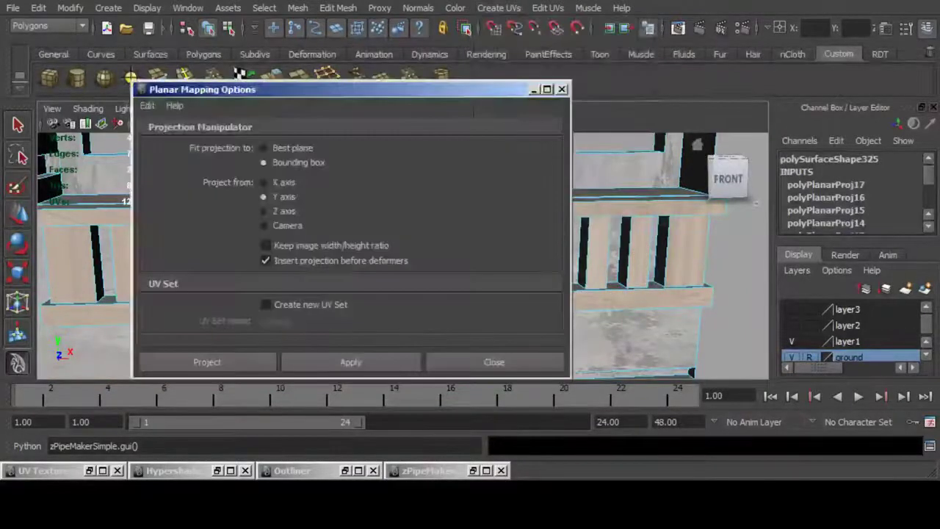
pyautogui.click(207, 363)
# Start a new selection with the left-facing faces of the left balcony's handrail, base rail and balusters.
pyautogui.scroll(-6, 403, 255)
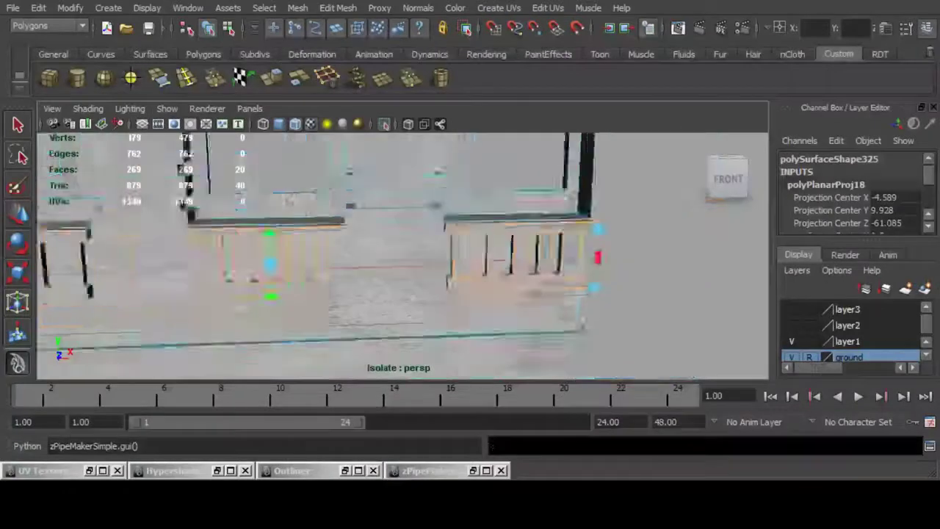
pyautogui.keyDown('alt'); pyautogui.moveTo(294, 264); pyautogui.dragTo(518, 238, button='middle'); pyautogui.keyUp('alt')
pyautogui.scroll(6, 402, 255)
pyautogui.keyDown('alt'); pyautogui.moveTo(316, 221); pyautogui.dragTo(378, 180); pyautogui.keyUp('alt')
pyautogui.keyDown('alt'); pyautogui.moveTo(378, 180); pyautogui.dragTo(406, 273, button='middle'); pyautogui.keyUp('alt')
pyautogui.click(399, 220)
pyautogui.keyDown('shift'); pyautogui.click(407, 272); pyautogui.keyUp('shift')
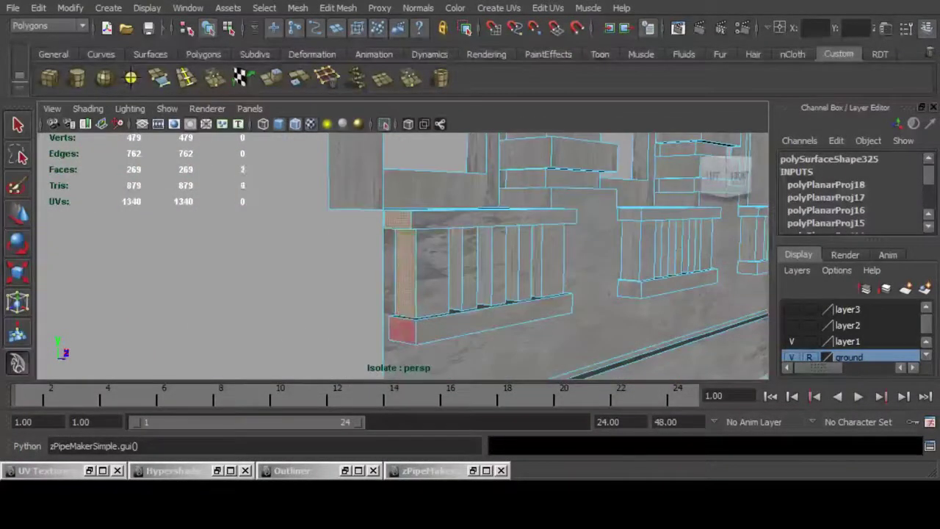
pyautogui.keyDown('shift'); pyautogui.click(456, 270); pyautogui.keyUp('shift')
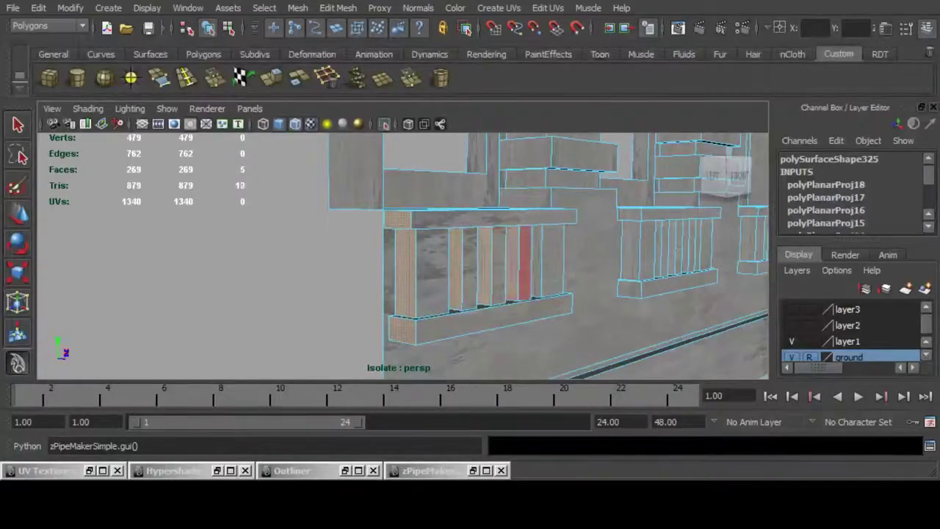
pyautogui.keyDown('shift'); pyautogui.click(537, 261); pyautogui.keyUp('shift')
# Add the right-facing end faces of the left balcony's handrail and corner baluster.
pyautogui.keyDown('alt'); pyautogui.moveTo(537, 261); pyautogui.dragTo(370, 273); pyautogui.keyUp('alt')
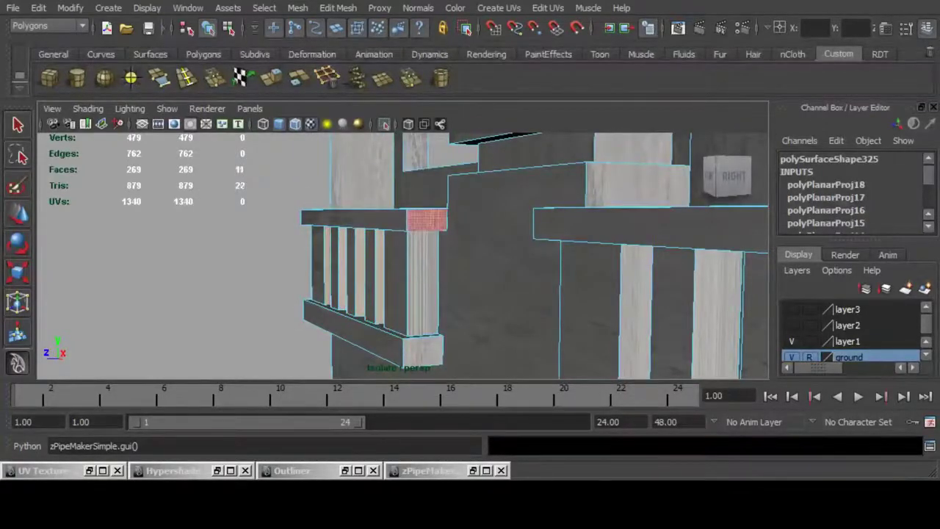
pyautogui.keyDown('shift'); pyautogui.click(427, 220); pyautogui.keyUp('shift')
pyautogui.keyDown('shift'); pyautogui.click(423, 284); pyautogui.keyUp('shift')
# Add the right-facing end faces of the middle balcony's corner baluster and base rail.
pyautogui.keyDown('alt'); pyautogui.moveTo(588, 309); pyautogui.dragTo(515, 302, button='right'); pyautogui.keyUp('alt')
pyautogui.keyDown('alt'); pyautogui.moveTo(514, 301); pyautogui.dragTo(426, 287, button='middle'); pyautogui.keyUp('alt')
pyautogui.keyDown('alt'); pyautogui.moveTo(427, 286); pyautogui.dragTo(459, 276, button='right'); pyautogui.keyUp('alt')
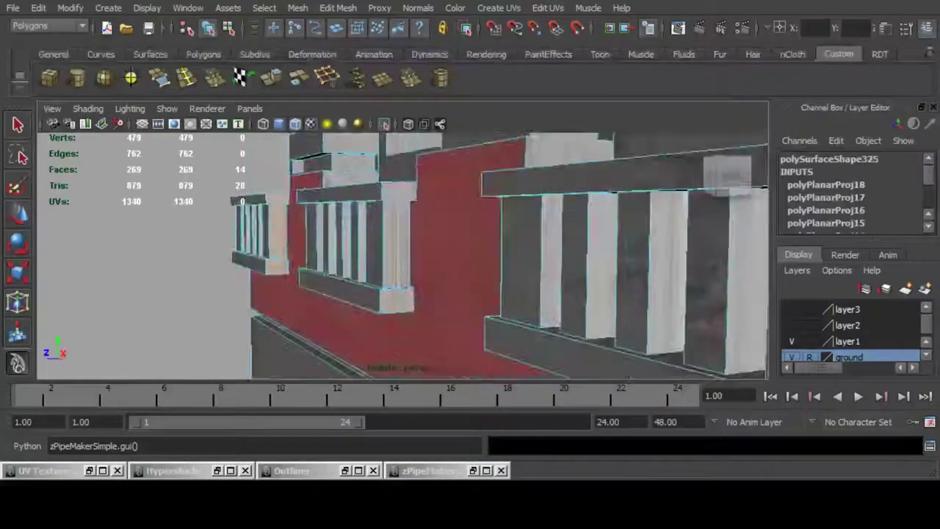
pyautogui.keyDown('shift'); pyautogui.click(398, 246); pyautogui.keyUp('shift')
pyautogui.keyDown('shift'); pyautogui.click(397, 298); pyautogui.keyUp('shift')
# Add the right-facing faces of the middle balcony's four other balusters.
pyautogui.keyDown('alt'); pyautogui.moveTo(398, 257); pyautogui.dragTo(507, 290, button='middle'); pyautogui.keyUp('alt')
pyautogui.keyDown('alt'); pyautogui.moveTo(507, 290); pyautogui.dragTo(532, 294, button='right'); pyautogui.keyUp('alt')
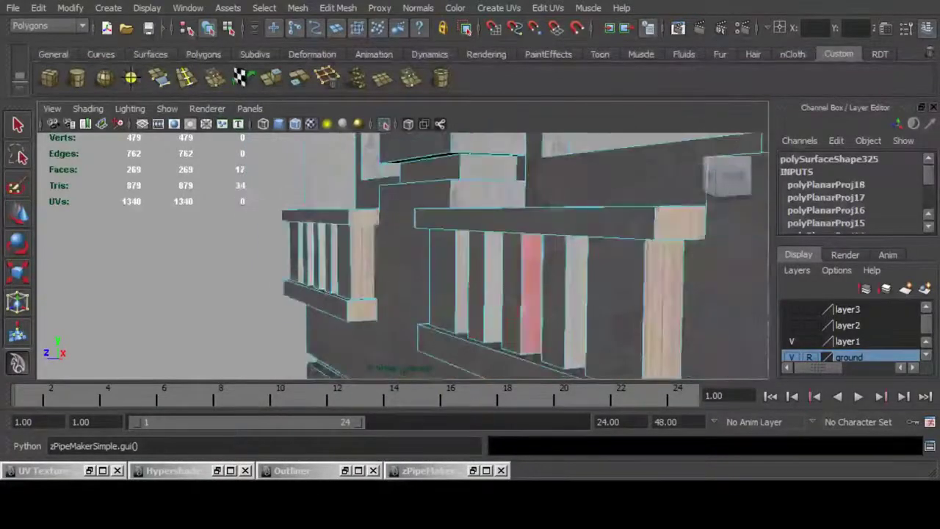
pyautogui.keyDown('shift'); pyautogui.click(576, 303); pyautogui.keyUp('shift')
pyautogui.keyDown('shift'); pyautogui.click(531, 296); pyautogui.keyUp('shift')
pyautogui.keyDown('shift'); pyautogui.click(493, 290); pyautogui.keyUp('shift')
pyautogui.keyDown('shift'); pyautogui.click(462, 285); pyautogui.keyUp('shift')
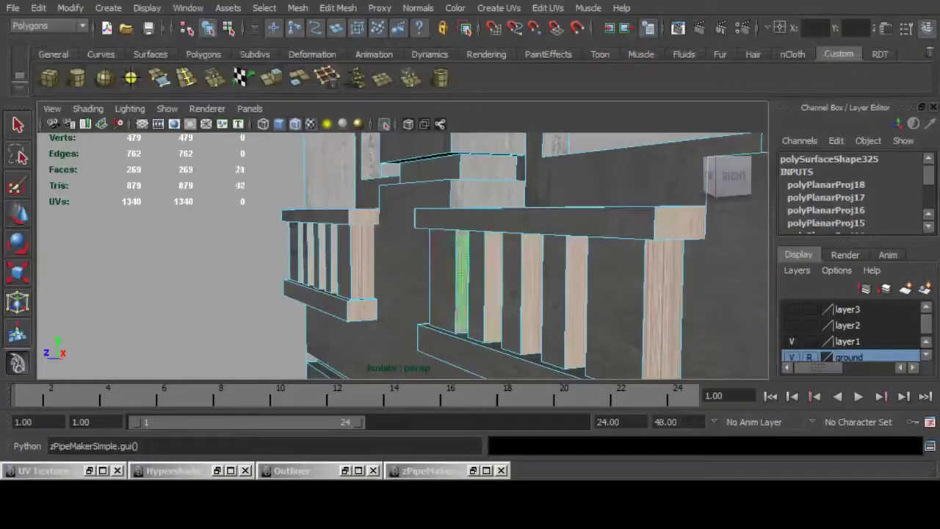
# Add the left-facing faces of the middle balcony's handrail, base rail, corner baluster and inner balusters.
pyautogui.keyDown('alt'); pyautogui.moveTo(462, 285); pyautogui.dragTo(573, 235); pyautogui.keyUp('alt')
pyautogui.keyDown('alt'); pyautogui.moveTo(411, 286); pyautogui.dragTo(455, 290, button='right'); pyautogui.keyUp('alt')
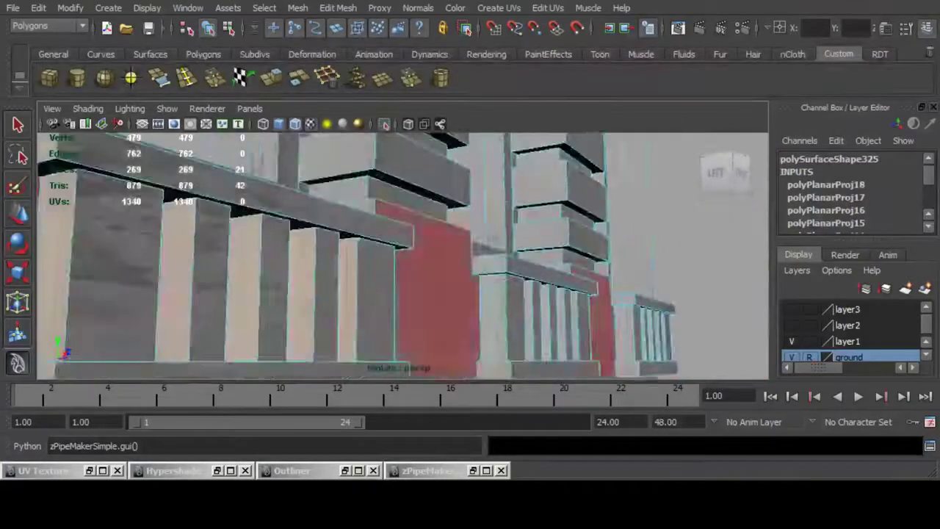
pyautogui.keyDown('shift'); pyautogui.click(490, 265); pyautogui.keyUp('shift')
pyautogui.keyDown('shift'); pyautogui.click(493, 316); pyautogui.keyUp('shift')
pyautogui.keyDown('shift'); pyautogui.click(493, 370); pyautogui.keyUp('shift')
pyautogui.keyDown('shift'); pyautogui.click(529, 320); pyautogui.keyUp('shift')
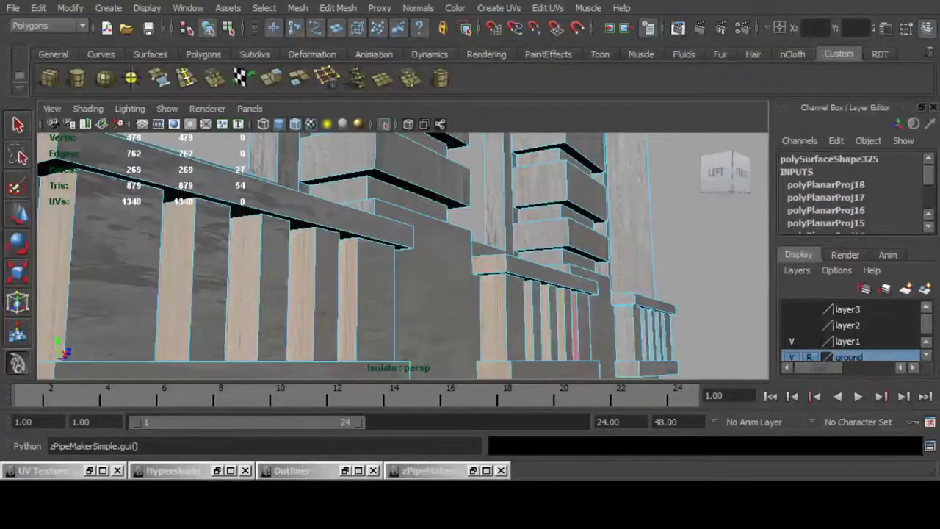
# Add the left-facing faces of the right balcony's handrail, corner baluster, base rail and inner balusters to the selection.
pyautogui.keyDown('alt'); pyautogui.moveTo(623, 332); pyautogui.dragTo(474, 325, button='middle'); pyautogui.keyUp('alt')
pyautogui.keyDown('alt'); pyautogui.moveTo(514, 308); pyautogui.dragTo(386, 309); pyautogui.keyUp('alt')
pyautogui.keyDown('alt'); pyautogui.moveTo(470, 294); pyautogui.dragTo(330, 280, button='middle'); pyautogui.keyUp('alt')
pyautogui.keyDown('alt'); pyautogui.moveTo(412, 294); pyautogui.dragTo(451, 294, button='right'); pyautogui.keyUp('alt')
pyautogui.keyDown('alt'); pyautogui.moveTo(396, 294); pyautogui.dragTo(515, 297); pyautogui.keyUp('alt')
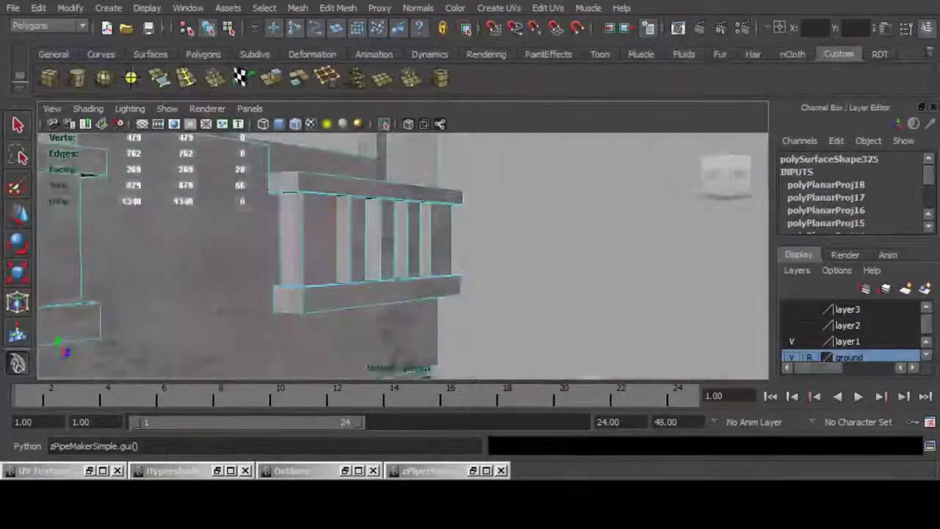
pyautogui.keyDown('shift'); pyautogui.click(284, 183); pyautogui.keyUp('shift')
pyautogui.keyDown('shift'); pyautogui.click(292, 246); pyautogui.keyUp('shift')
pyautogui.keyDown('shift'); pyautogui.click(289, 299); pyautogui.keyUp('shift')
pyautogui.keyDown('shift'); pyautogui.click(344, 250); pyautogui.keyUp('shift')
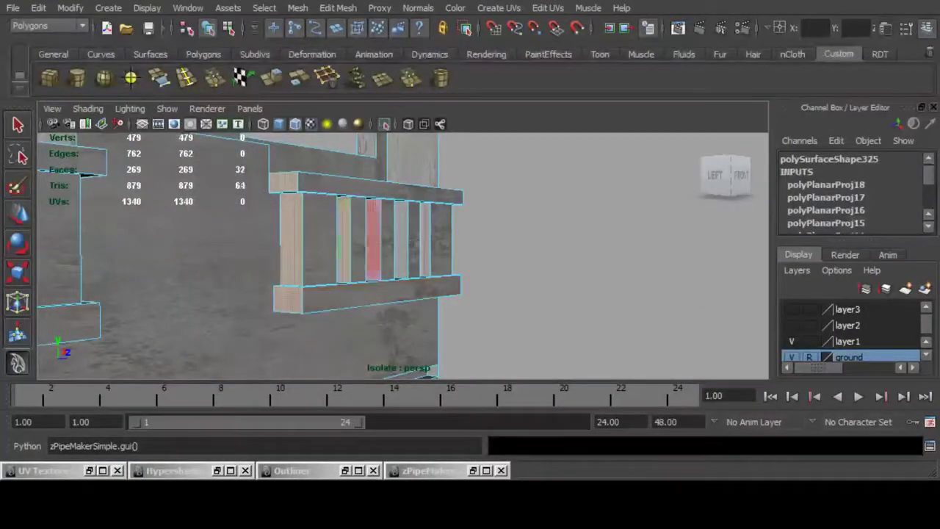
# Add the right-facing faces of the right balcony's handrail, corner baluster, base rail and inner balusters.
pyautogui.keyDown('alt'); pyautogui.moveTo(441, 243); pyautogui.dragTo(389, 242, button='right'); pyautogui.keyUp('alt')
pyautogui.keyDown('alt'); pyautogui.moveTo(441, 257); pyautogui.dragTo(279, 253); pyautogui.keyUp('alt')
pyautogui.keyDown('alt'); pyautogui.moveTo(411, 279); pyautogui.dragTo(352, 280, button='right'); pyautogui.keyUp('alt')
pyautogui.keyDown('alt'); pyautogui.moveTo(411, 279); pyautogui.dragTo(338, 279); pyautogui.keyUp('alt')
pyautogui.keyDown('alt'); pyautogui.moveTo(368, 279); pyautogui.dragTo(456, 279, button='right'); pyautogui.keyUp('alt')
pyautogui.keyDown('alt'); pyautogui.moveTo(456, 253); pyautogui.dragTo(464, 319, button='middle'); pyautogui.keyUp('alt')
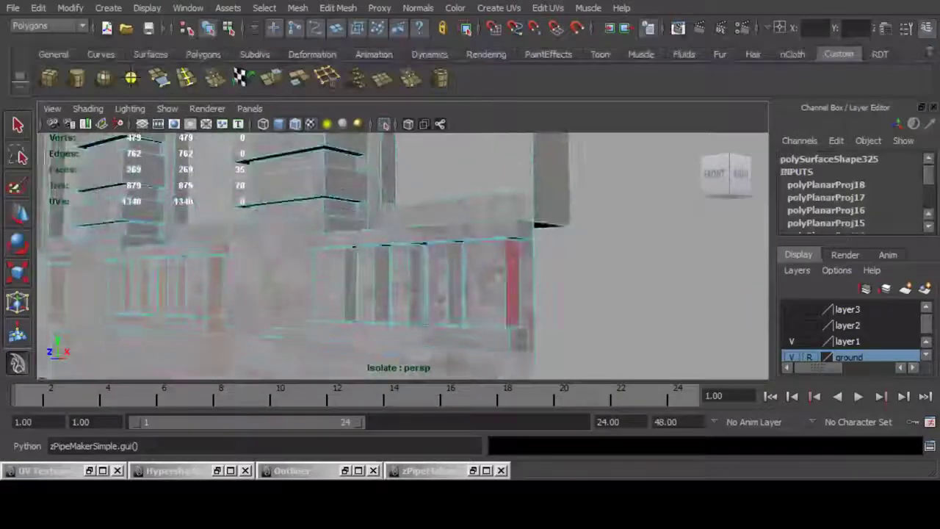
pyautogui.keyDown('shift'); pyautogui.click(512, 283); pyautogui.keyUp('shift')
pyautogui.keyDown('shift'); pyautogui.click(519, 339); pyautogui.keyUp('shift')
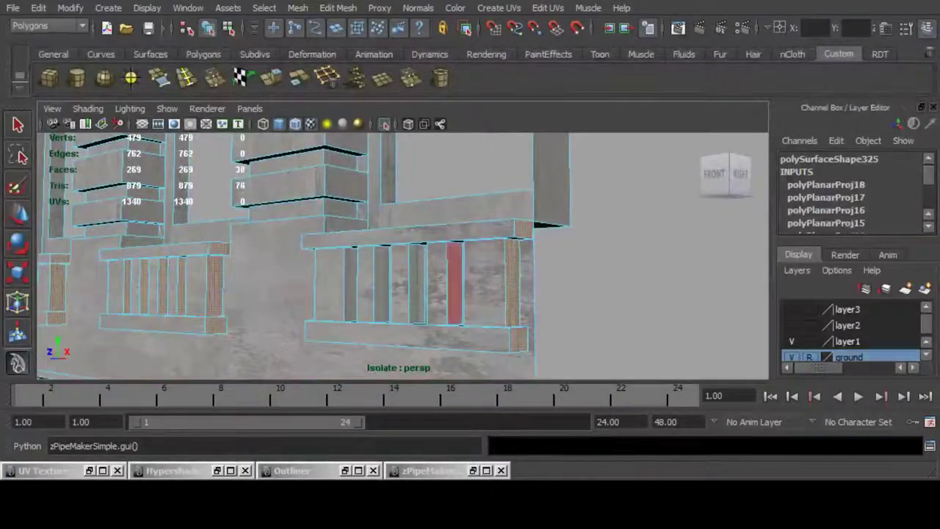
pyautogui.keyDown('shift'); pyautogui.click(456, 287); pyautogui.keyUp('shift')
pyautogui.keyDown('shift'); pyautogui.click(350, 285); pyautogui.keyUp('shift')
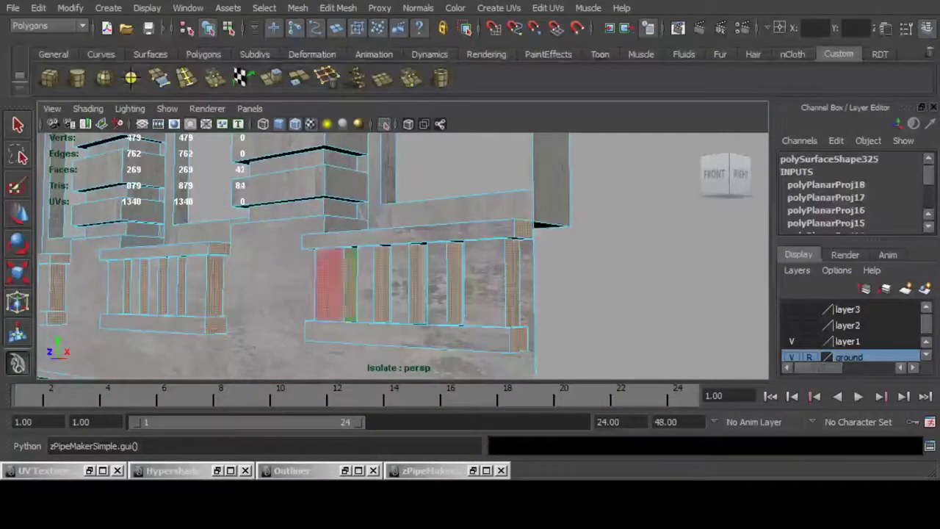
# Planar-map the selected side faces along the X axis, fitted to the bounding box, and clear the selection.
pyautogui.keyDown('alt'); pyautogui.moveTo(331, 285); pyautogui.dragTo(500, 275); pyautogui.keyUp('alt')
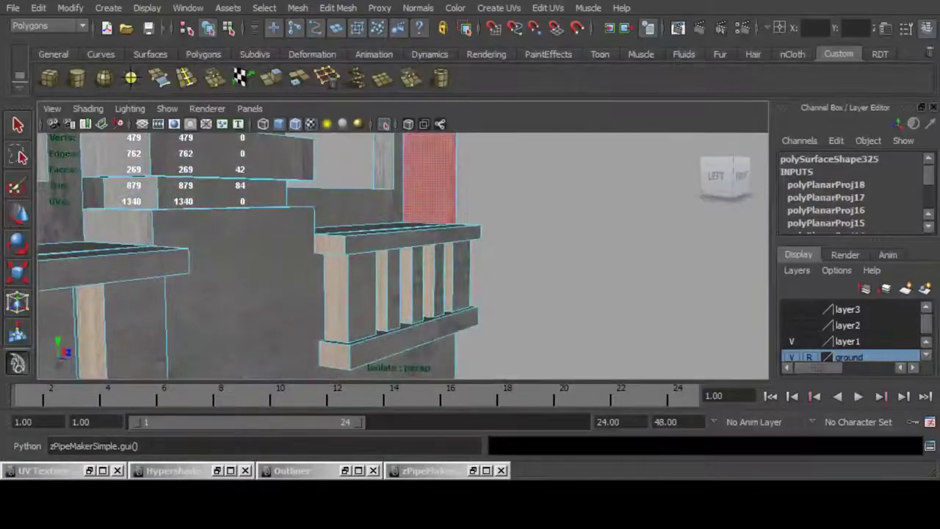
pyautogui.click(499, 8)
pyautogui.click(644, 31)
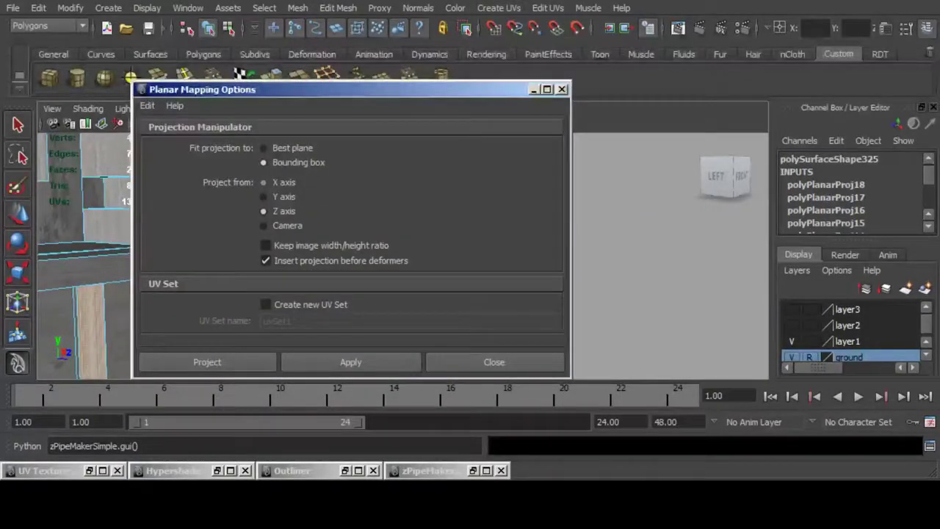
pyautogui.click(207, 362)
pyautogui.keyDown('alt'); pyautogui.moveTo(441, 294); pyautogui.dragTo(503, 261, button='middle'); pyautogui.keyUp('alt')
pyautogui.click(609, 279)
# Select the two narrow faces of the long ledge below the balconies and apply planar mapping to them.
pyautogui.keyDown('alt'); pyautogui.moveTo(558, 250); pyautogui.dragTo(316, 180); pyautogui.keyUp('alt')
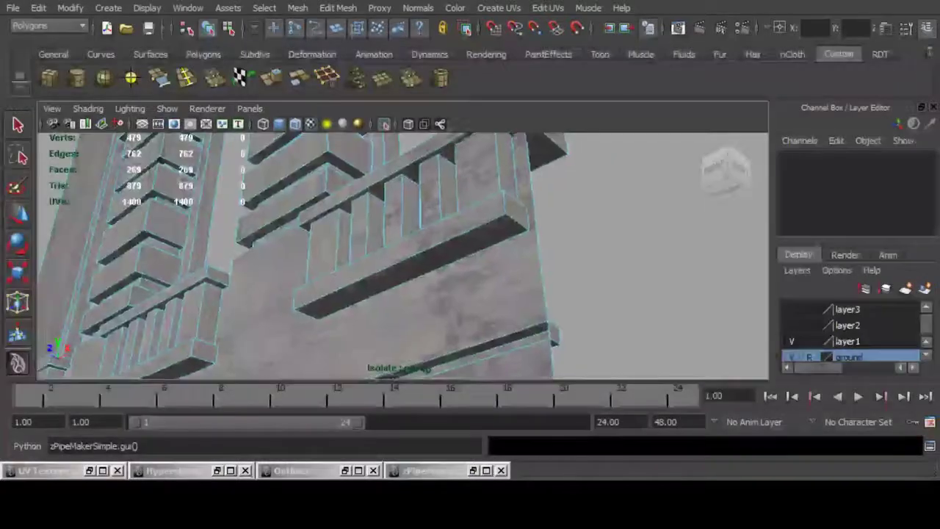
pyautogui.keyDown('alt'); pyautogui.moveTo(411, 220); pyautogui.dragTo(419, 287, button='middle'); pyautogui.keyUp('alt')
pyautogui.keyDown('alt'); pyautogui.moveTo(419, 287); pyautogui.dragTo(546, 324); pyautogui.keyUp('alt')
pyautogui.keyDown('alt'); pyautogui.moveTo(253, 257); pyautogui.dragTo(448, 232, button='middle'); pyautogui.keyUp('alt')
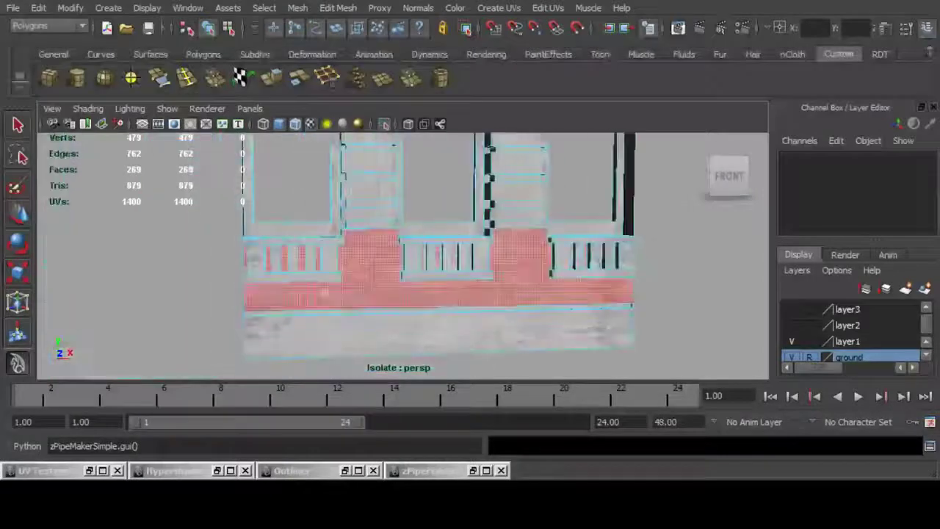
pyautogui.keyDown('alt'); pyautogui.moveTo(448, 231); pyautogui.dragTo(455, 287); pyautogui.keyUp('alt')
pyautogui.keyDown('alt'); pyautogui.moveTo(412, 272); pyautogui.dragTo(484, 276, button='right'); pyautogui.keyUp('alt')
pyautogui.click(441, 281)
pyautogui.keyDown('alt'); pyautogui.moveTo(440, 281); pyautogui.dragTo(463, 364); pyautogui.keyUp('alt')
pyautogui.keyDown('shift'); pyautogui.click(455, 175); pyautogui.keyUp('shift')
pyautogui.click(499, 8)
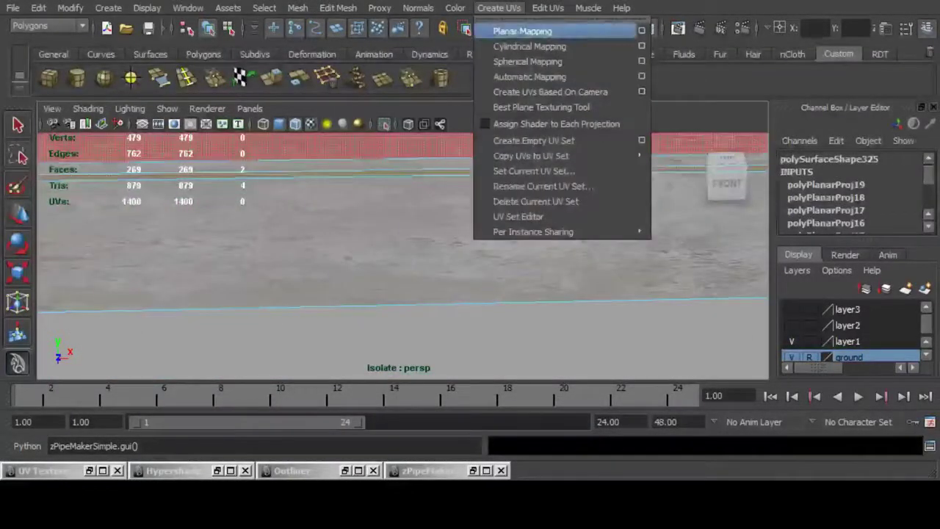
pyautogui.click(642, 31)
pyautogui.click(207, 363)
pyautogui.scroll(-4, 404, 256)
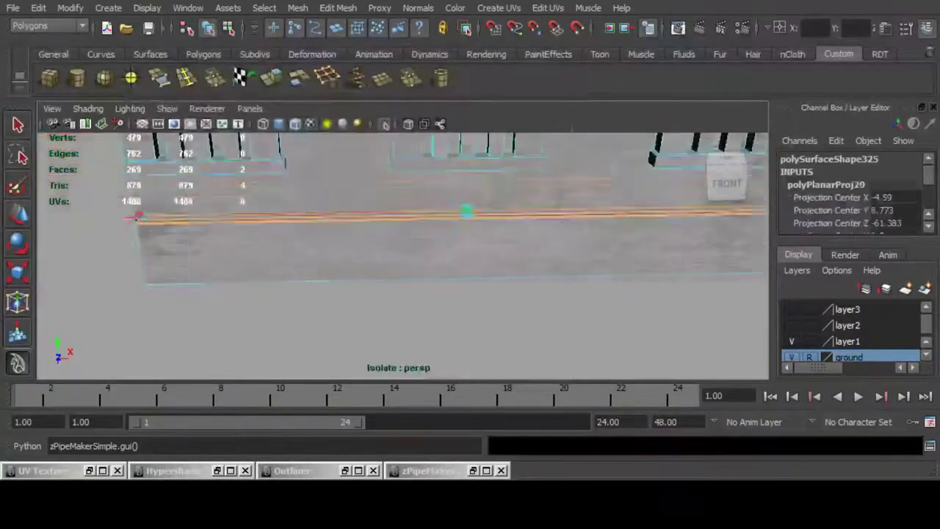
pyautogui.keyDown('alt'); pyautogui.moveTo(403, 220); pyautogui.dragTo(385, 336, button='middle'); pyautogui.keyUp('alt')
pyautogui.scroll(-5, 388, 292)
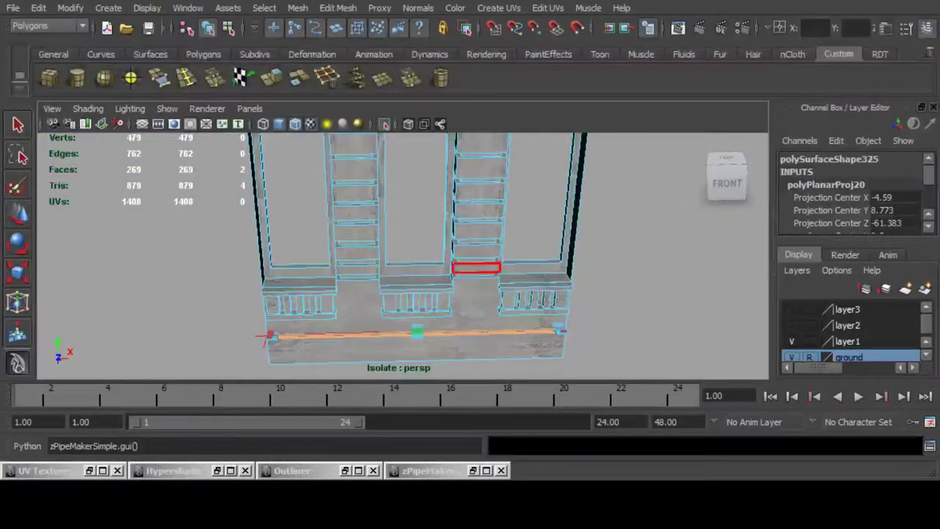
# Return to object mode, deselect the facade and turn off isolation to show the whole building scene.
pyautogui.press('F8')
pyautogui.press('F8')
pyautogui.click(661, 213)
pyautogui.scroll(-5, 404, 256)
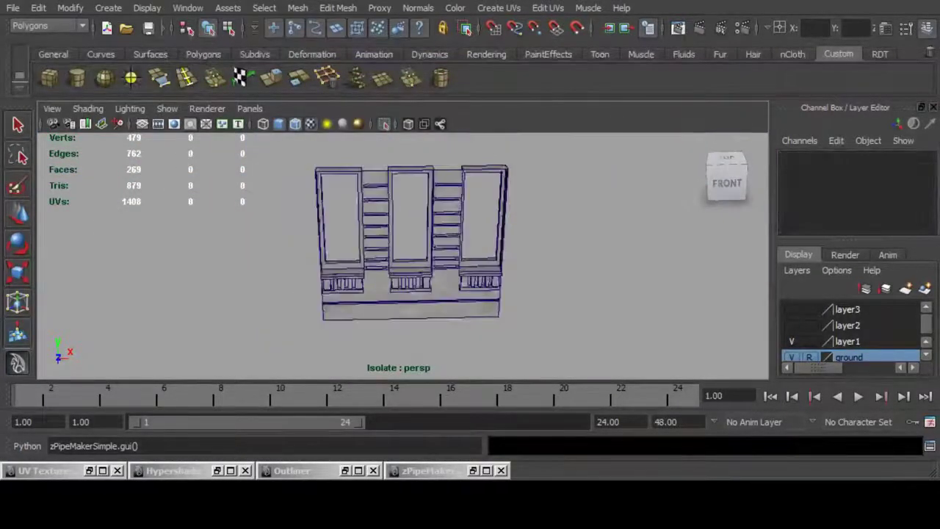
pyautogui.scroll(3, 403, 256)
pyautogui.moveTo(403, 256)
pyautogui.keyDown('alt'); pyautogui.mouseDown()
pyautogui.moveTo(404, 221)
pyautogui.moveTo(438, 219)
pyautogui.moveTo(386, 220)
pyautogui.moveTo(437, 233)
pyautogui.moveTo(489, 231)
pyautogui.moveTo(419, 259)
pyautogui.moveTo(449, 238)
pyautogui.mouseUp(); pyautogui.keyUp('alt')
pyautogui.click(384, 123)
pyautogui.click(296, 123)
pyautogui.click(295, 123)
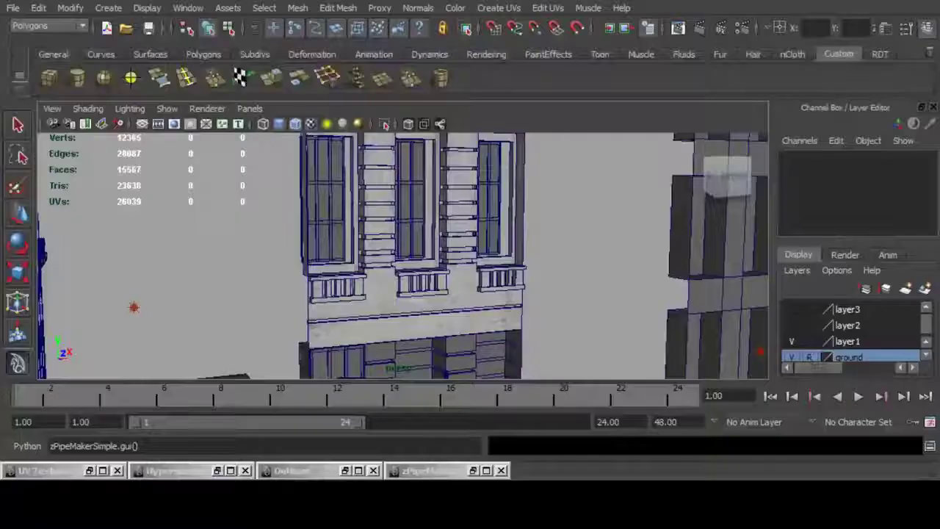
# Select the left window's grid object and isolate it in the view.
pyautogui.click(342, 213)
pyautogui.scroll(3, 404, 257)
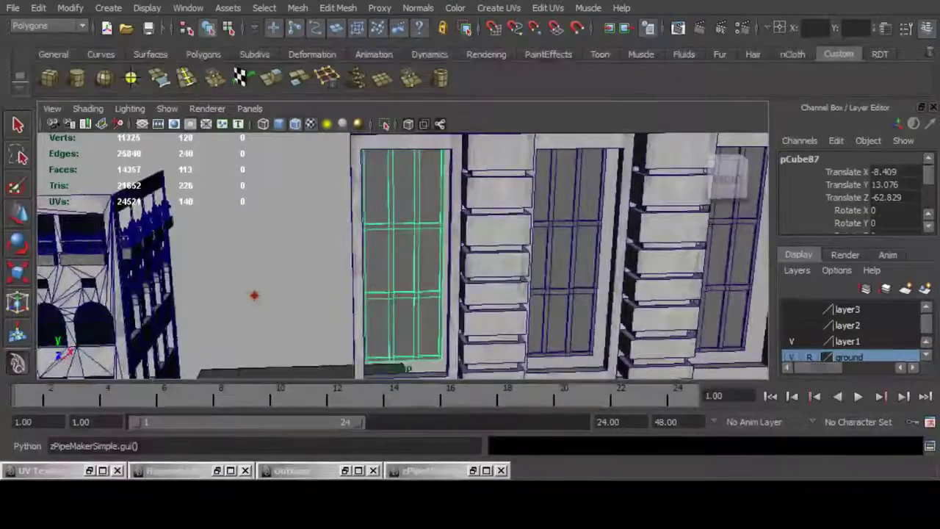
pyautogui.hotkey('ctrl', '1')
pyautogui.keyDown('alt'); pyautogui.moveTo(402, 191); pyautogui.dragTo(403, 285, button='middle'); pyautogui.keyUp('alt')
pyautogui.scroll(5, 402, 285)
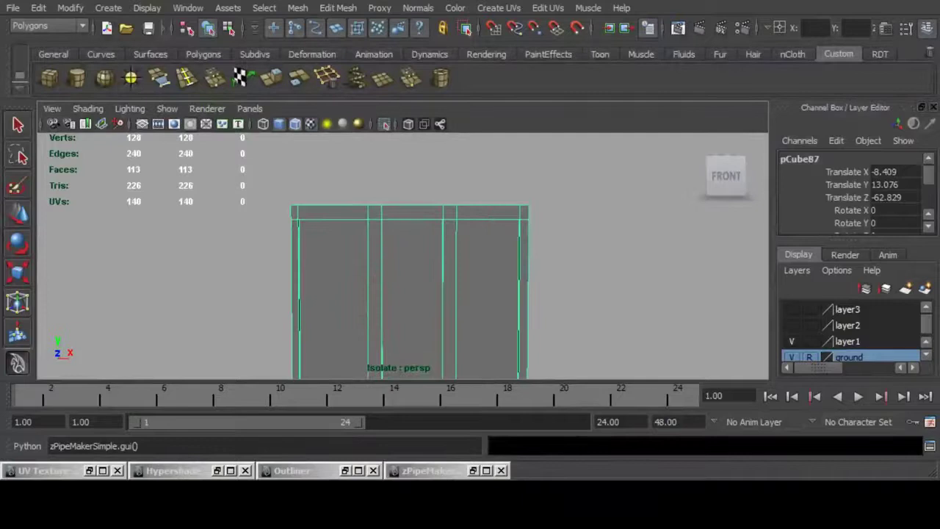
# Select the ring of short vertical edges across the window grid's top bar, excluding the outer corner edges, and delete them.
pyautogui.press('F10')
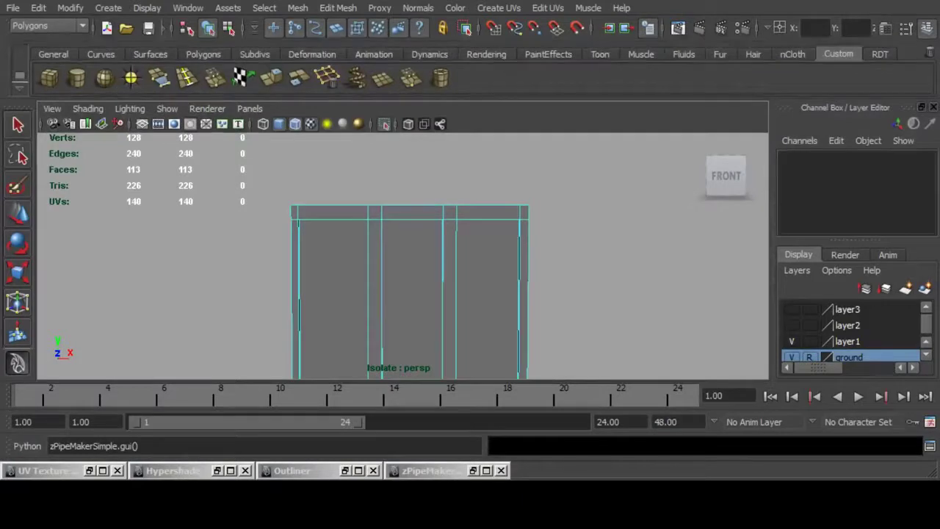
pyautogui.click(381, 212)
pyautogui.hotkey('ctrl', 'r')
pyautogui.keyDown('alt'); pyautogui.moveTo(403, 250); pyautogui.dragTo(346, 273); pyautogui.keyUp('alt')
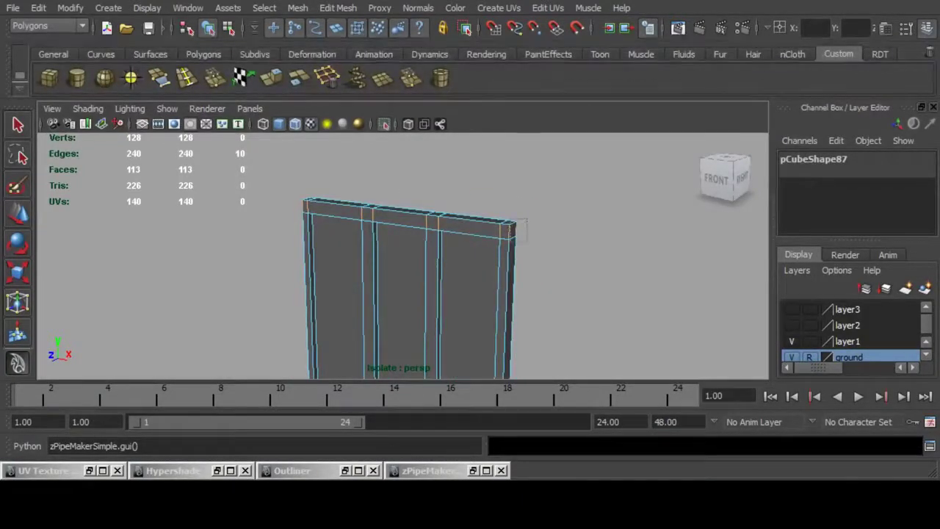
pyautogui.keyDown('ctrl'); pyautogui.moveTo(509, 249); pyautogui.dragTo(509, 249); pyautogui.keyUp('ctrl')
pyautogui.keyDown('alt'); pyautogui.moveTo(411, 257); pyautogui.dragTo(466, 239); pyautogui.keyUp('alt')
pyautogui.keyDown('alt'); pyautogui.moveTo(412, 249); pyautogui.dragTo(504, 265, button='middle'); pyautogui.keyUp('alt')
pyautogui.scroll(4, 470, 257)
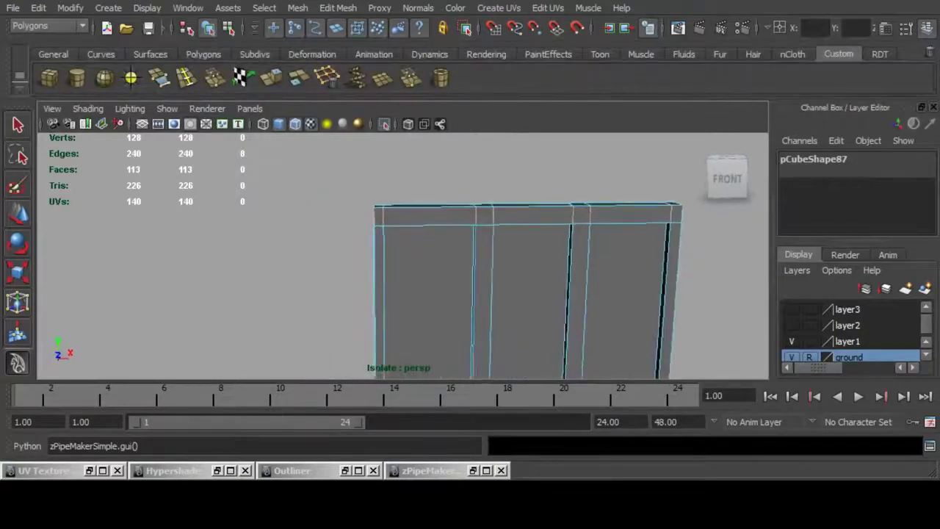
pyautogui.hotkey('ctrl', 'z')
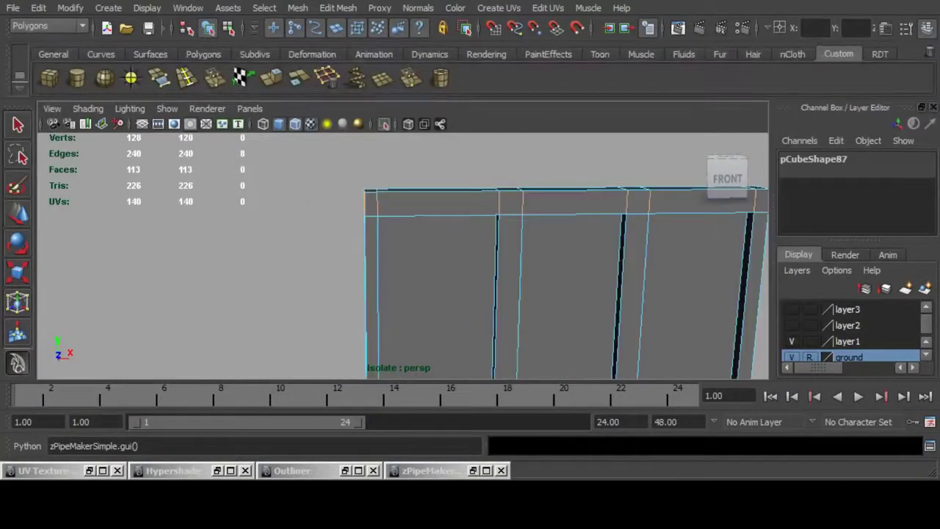
pyautogui.keyDown('ctrl'); pyautogui.click(371, 202); pyautogui.keyUp('ctrl')
pyautogui.moveTo(382, 221)
pyautogui.keyDown('alt'); pyautogui.mouseDown()
pyautogui.moveTo(426, 222)
pyautogui.moveTo(371, 227)
pyautogui.mouseUp(); pyautogui.keyUp('alt')
pyautogui.hotkey('ctrl', 'z')
pyautogui.keyDown('ctrl'); pyautogui.moveTo(327, 179); pyautogui.dragTo(373, 203); pyautogui.keyUp('ctrl')
pyautogui.hotkey('ctrl', 'z')
pyautogui.click(326, 77)
# Delete the short vertical edges across the window grid's upper crossbar, keeping the outer corner edges.
pyautogui.keyDown('alt'); pyautogui.moveTo(412, 253); pyautogui.dragTo(323, 239, button='right'); pyautogui.keyUp('alt')
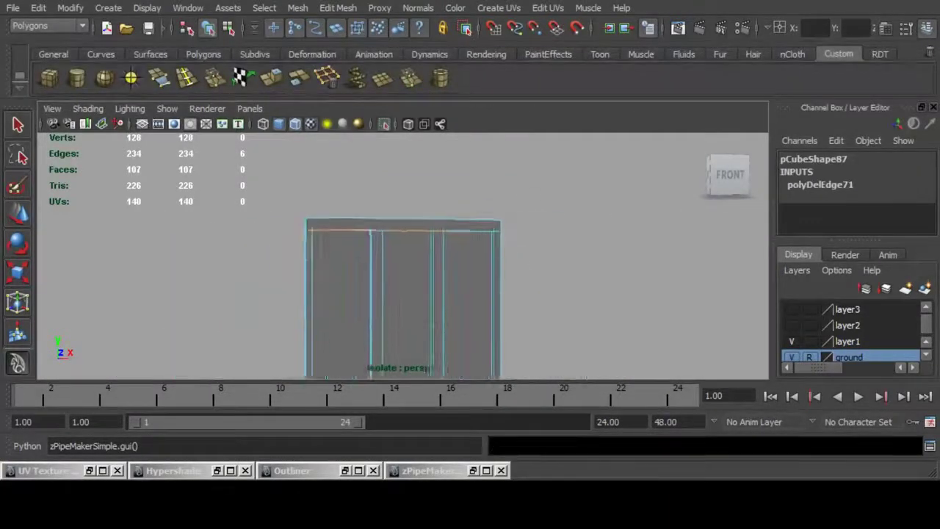
pyautogui.keyDown('alt'); pyautogui.moveTo(367, 313); pyautogui.dragTo(345, 176, button='middle'); pyautogui.keyUp('alt')
pyautogui.keyDown('alt'); pyautogui.moveTo(344, 220); pyautogui.dragTo(419, 228, button='right'); pyautogui.keyUp('alt')
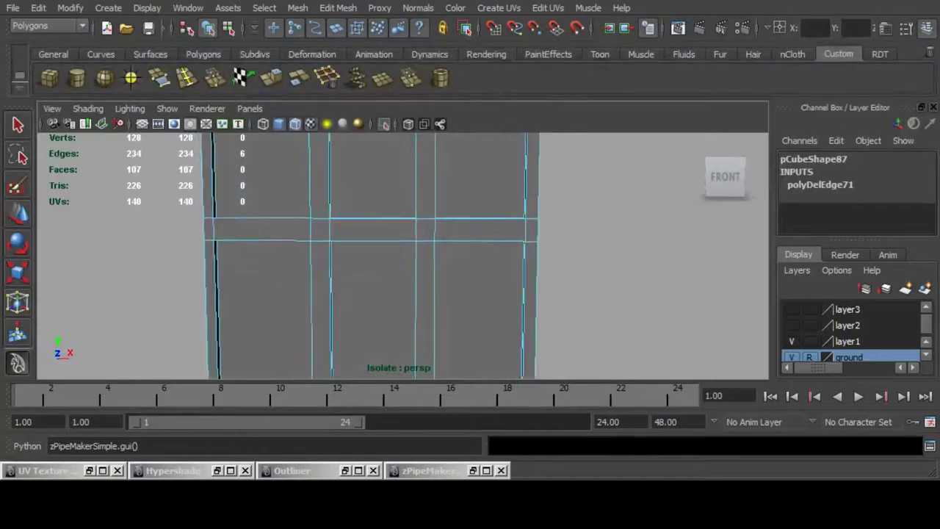
pyautogui.click(329, 232)
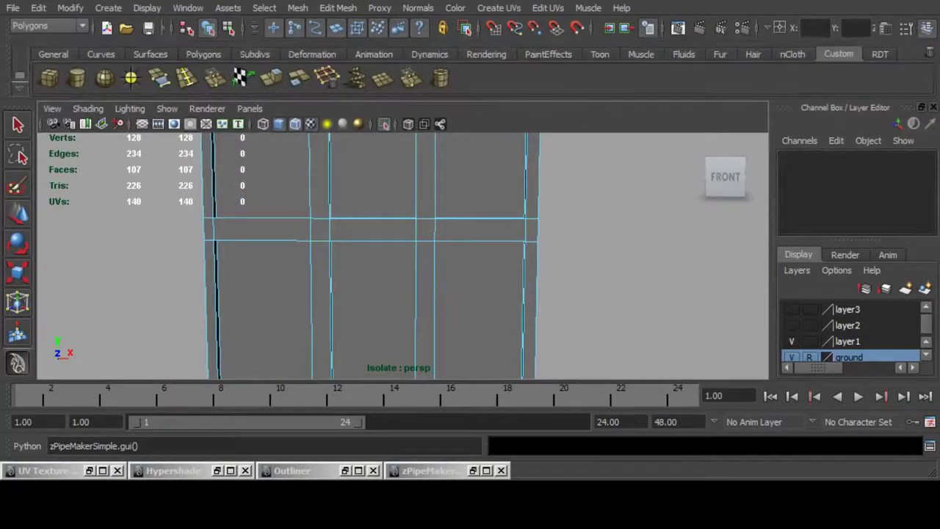
pyautogui.doubleClick(311, 230)
pyautogui.keyDown('alt'); pyautogui.moveTo(412, 235); pyautogui.dragTo(323, 237); pyautogui.keyUp('alt')
pyautogui.keyDown('alt'); pyautogui.moveTo(239, 153); pyautogui.dragTo(328, 156); pyautogui.keyUp('alt')
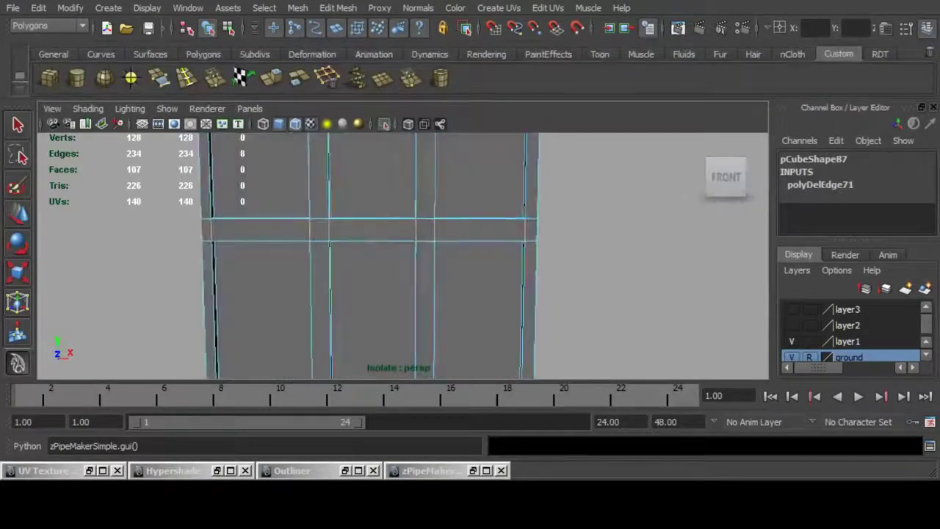
pyautogui.keyDown('alt'); pyautogui.moveTo(327, 155); pyautogui.dragTo(454, 166, button='middle'); pyautogui.keyUp('alt')
pyautogui.press('Delete')
# Delete the short vertical edges across the window grid's lower crossbar, keeping the outer corner edges.
pyautogui.keyDown('alt'); pyautogui.moveTo(441, 345); pyautogui.dragTo(410, 147, button='middle'); pyautogui.keyUp('alt')
pyautogui.keyDown('alt'); pyautogui.moveTo(410, 147); pyautogui.dragTo(455, 148, button='right'); pyautogui.keyUp('alt')
pyautogui.doubleClick(537, 250)
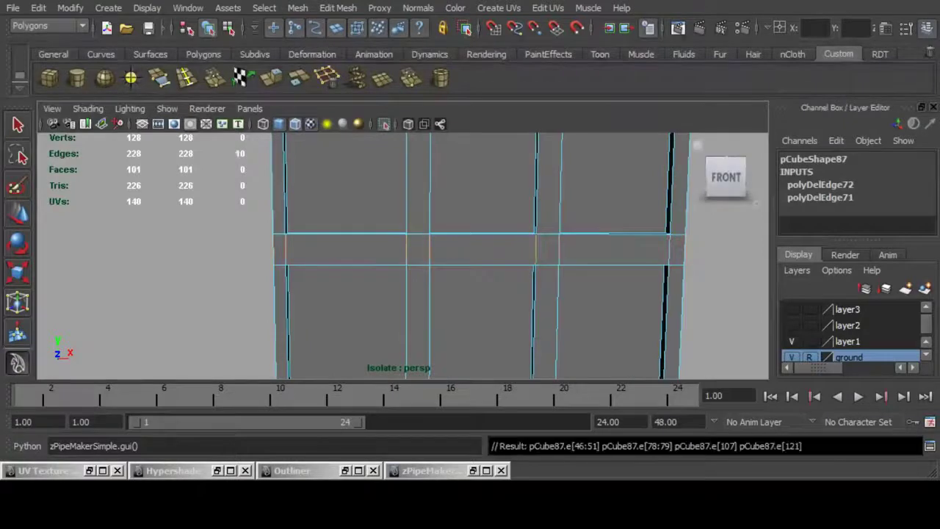
pyautogui.keyDown('alt'); pyautogui.moveTo(540, 252); pyautogui.dragTo(354, 245, button='middle'); pyautogui.keyUp('alt')
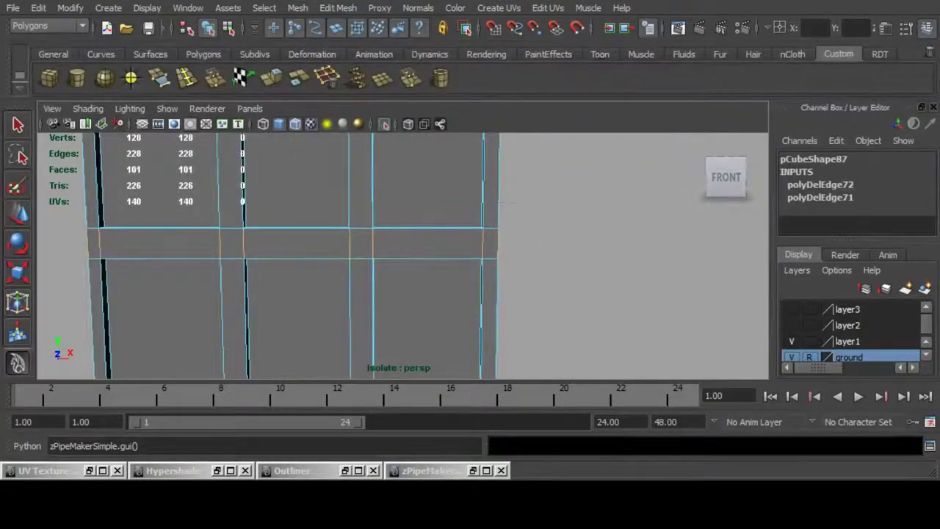
pyautogui.keyDown('alt'); pyautogui.moveTo(485, 266); pyautogui.dragTo(736, 266, button='middle'); pyautogui.keyUp('alt')
pyautogui.keyDown('ctrl'); pyautogui.moveTo(311, 207); pyautogui.dragTo(343, 273); pyautogui.keyUp('ctrl')
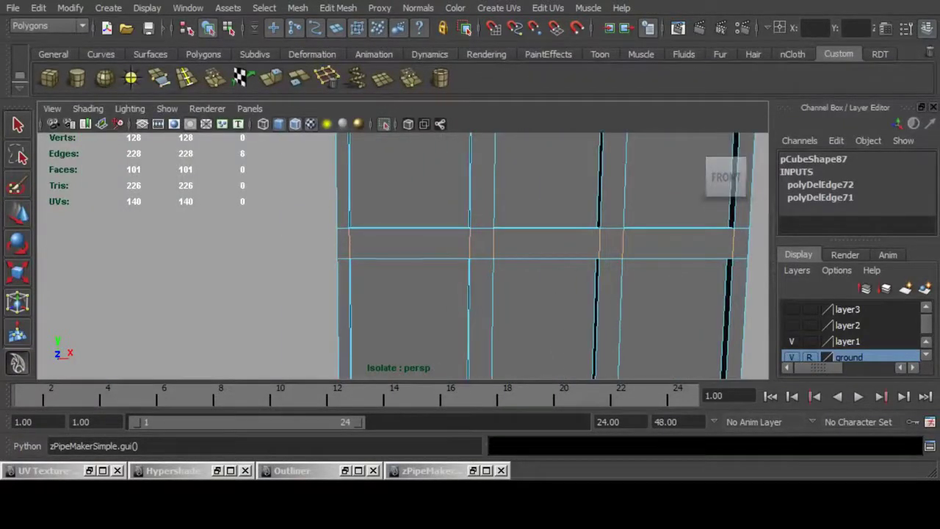
pyautogui.hotkey('ctrl', 'Delete')
# Delete the short vertical edges across the window grid's bottom bar, keeping the outer corner edges.
pyautogui.scroll(-5, 455, 294)
pyautogui.keyDown('alt'); pyautogui.moveTo(474, 371); pyautogui.dragTo(445, 243, button='middle'); pyautogui.keyUp('alt')
pyautogui.scroll(4, 444, 244)
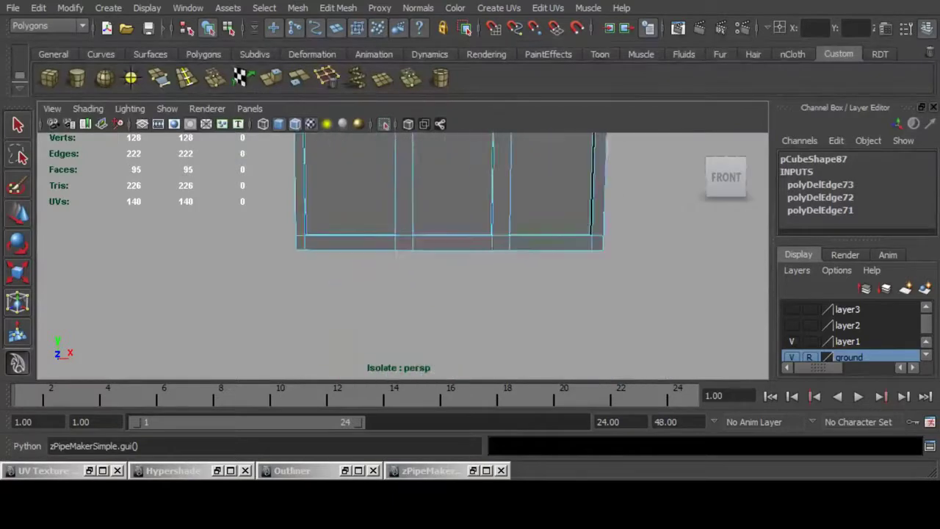
pyautogui.keyDown('ctrl'); pyautogui.moveTo(621, 210); pyautogui.dragTo(632, 208, button='right'); pyautogui.keyUp('ctrl')
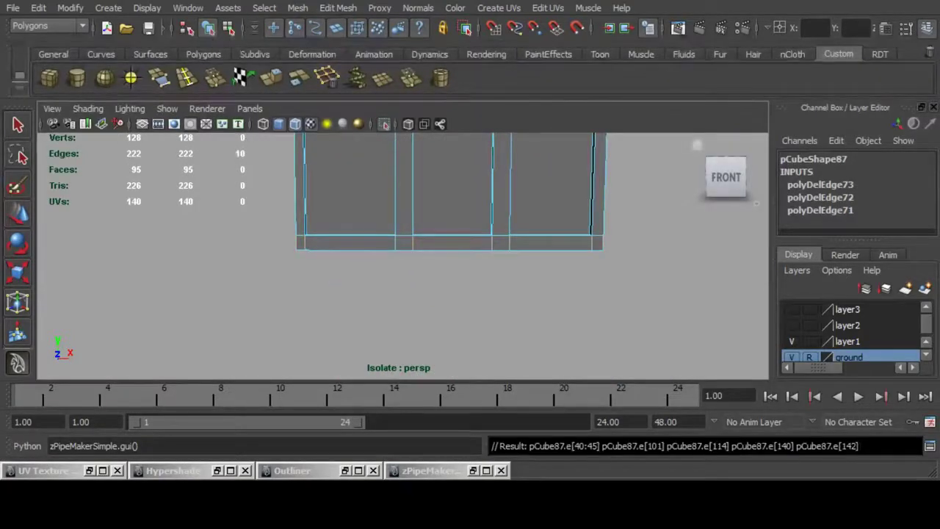
pyautogui.keyDown('alt'); pyautogui.moveTo(632, 208); pyautogui.dragTo(500, 220, button='middle'); pyautogui.keyUp('alt')
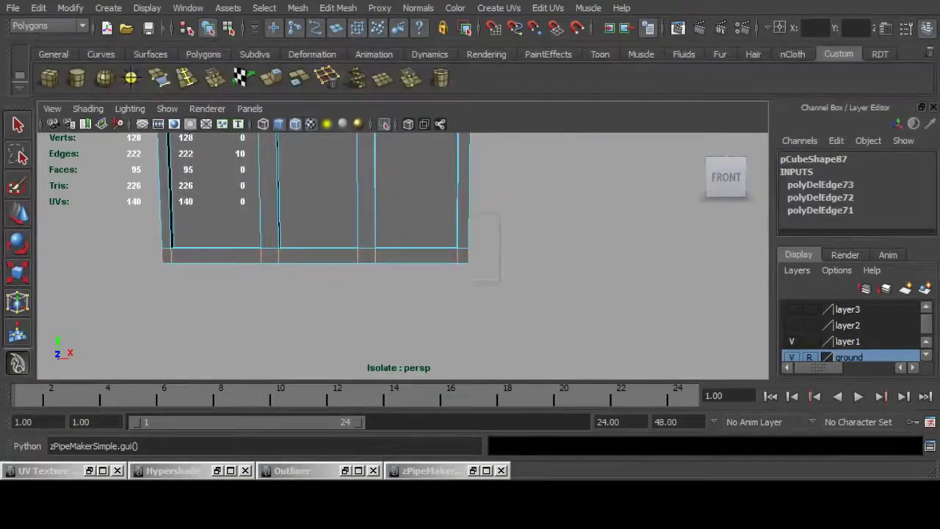
pyautogui.keyDown('ctrl'); pyautogui.moveTo(501, 213); pyautogui.dragTo(464, 282); pyautogui.keyUp('ctrl')
pyautogui.keyDown('alt'); pyautogui.moveTo(319, 252); pyautogui.dragTo(565, 245, button='middle'); pyautogui.keyUp('alt')
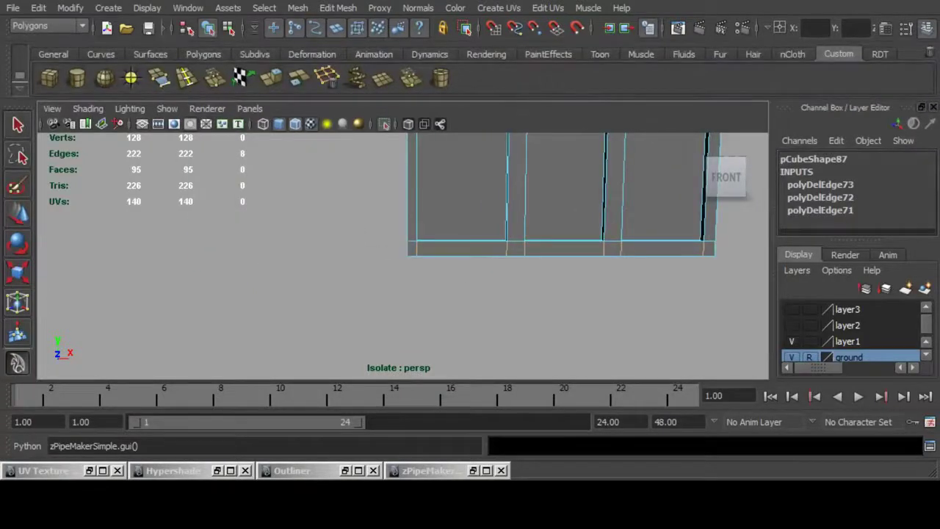
pyautogui.hotkey('ctrl', 'Delete')
# Delete the two short horizontal edges where the window grid's left frame bar meets the lower crossbar.
pyautogui.scroll(-4, 565, 221)
pyautogui.keyDown('alt'); pyautogui.moveTo(562, 158); pyautogui.dragTo(565, 328, button='middle'); pyautogui.keyUp('alt')
pyautogui.scroll(5, 564, 328)
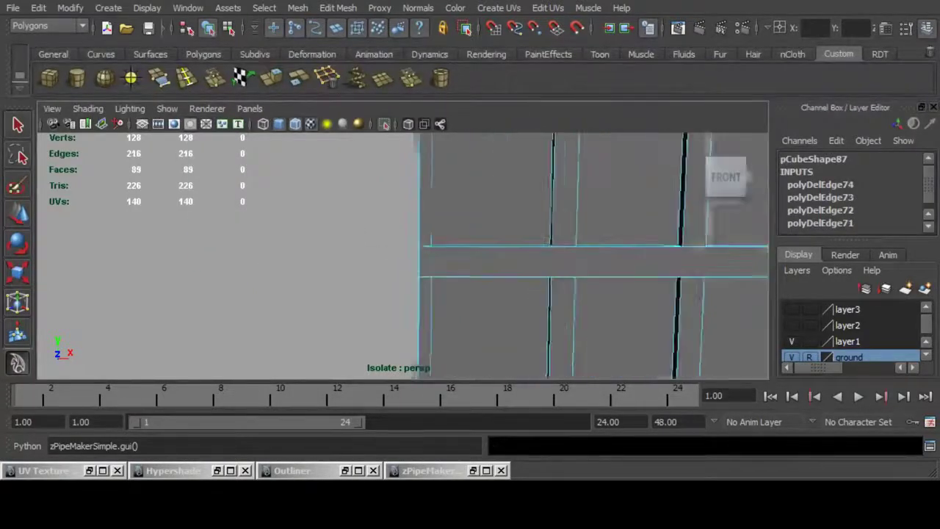
pyautogui.doubleClick(426, 246)
pyautogui.scroll(-3, 485, 250)
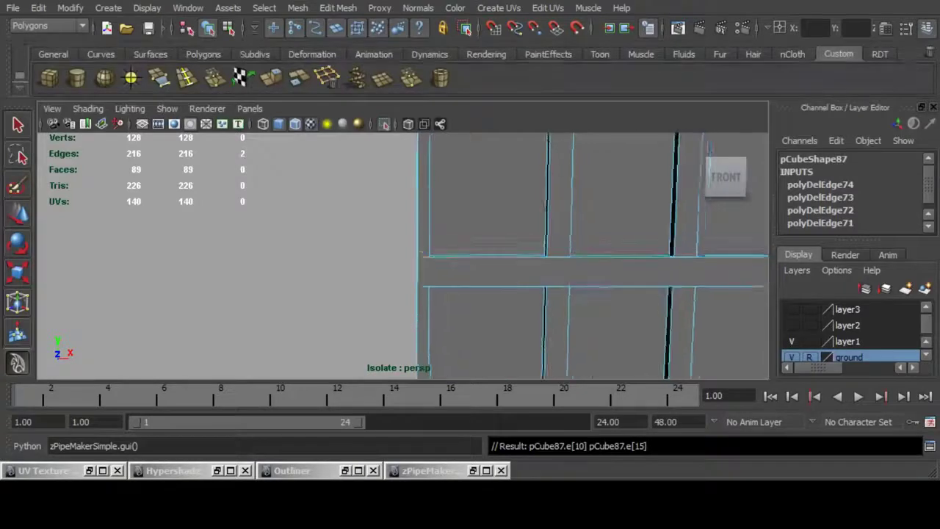
pyautogui.keyDown('alt'); pyautogui.moveTo(485, 206); pyautogui.dragTo(470, 324, button='middle'); pyautogui.keyUp('alt')
pyautogui.hotkey('ctrl', 'Delete')
# Delete the short horizontal edges at both ends of the window grid's remaining vertical bars between the two crossbars.
pyautogui.keyDown('alt'); pyautogui.moveTo(544, 198); pyautogui.dragTo(554, 297, button='middle'); pyautogui.keyUp('alt')
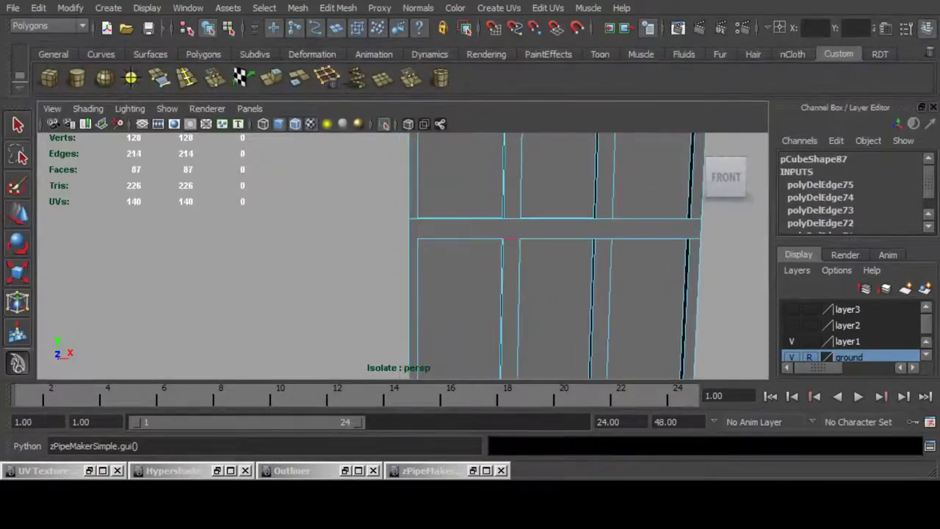
pyautogui.doubleClick(512, 238)
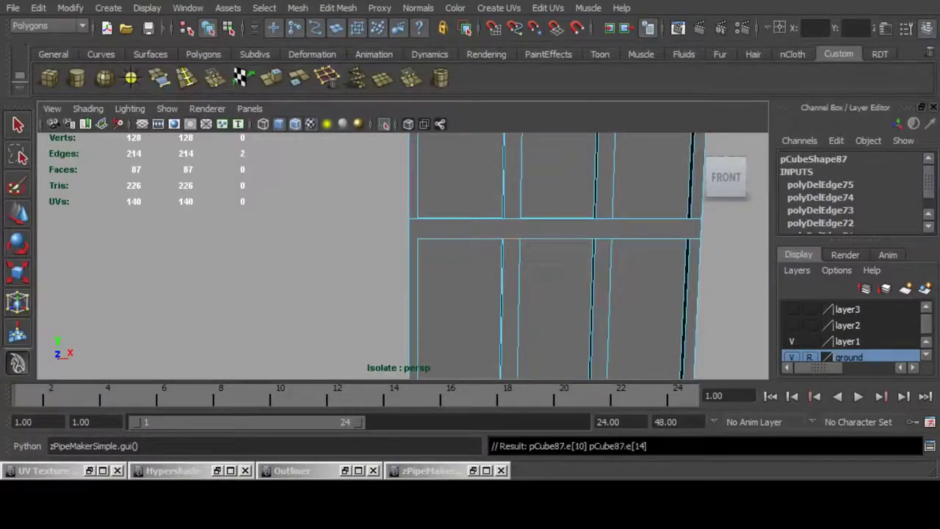
pyautogui.keyDown('alt'); pyautogui.moveTo(511, 238); pyautogui.dragTo(405, 137, button='middle'); pyautogui.keyUp('alt')
pyautogui.keyDown('alt'); pyautogui.moveTo(406, 309); pyautogui.dragTo(411, 222, button='middle'); pyautogui.keyUp('alt')
pyautogui.press('Delete')
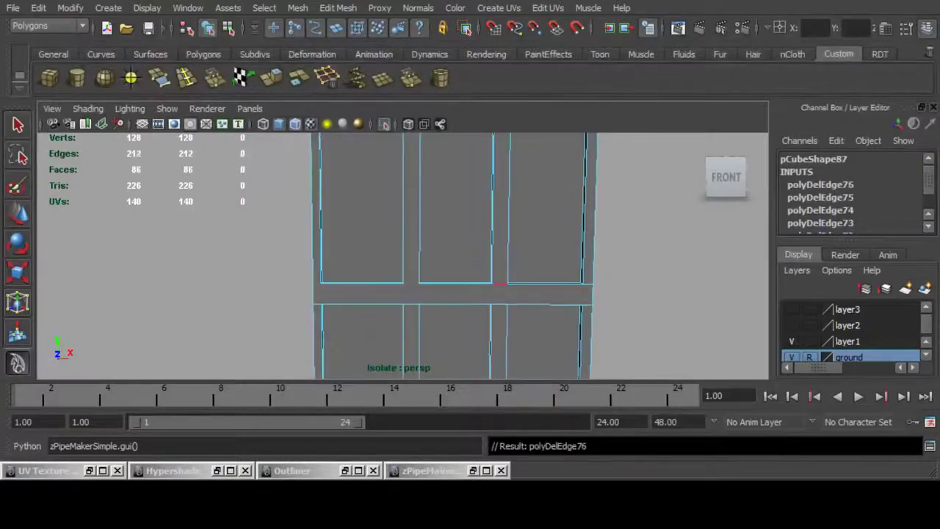
pyautogui.press('Delete')
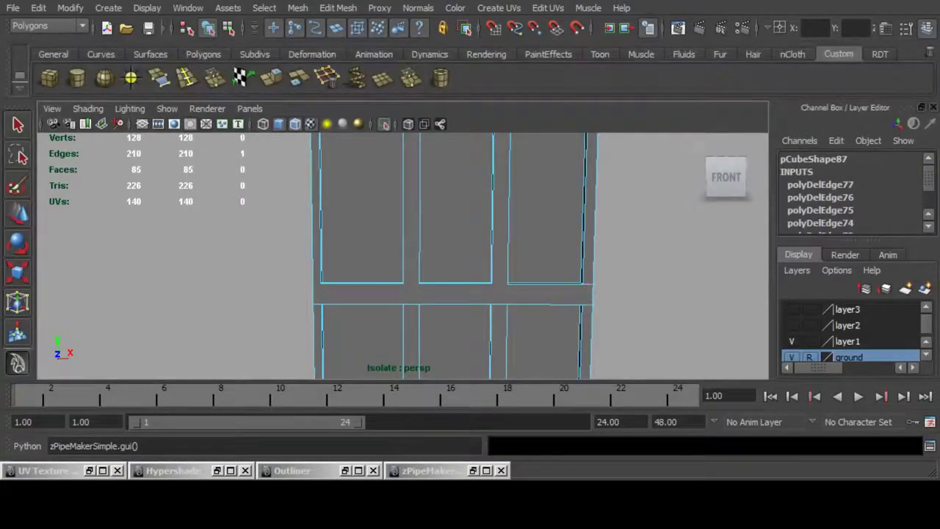
pyautogui.press('Delete')
# Delete the short horizontal edges at both ends of the two rightmost vertical bars in the window grid's bottom row.
pyautogui.keyDown('alt'); pyautogui.moveTo(544, 294); pyautogui.dragTo(532, 167, button='middle'); pyautogui.keyUp('alt')
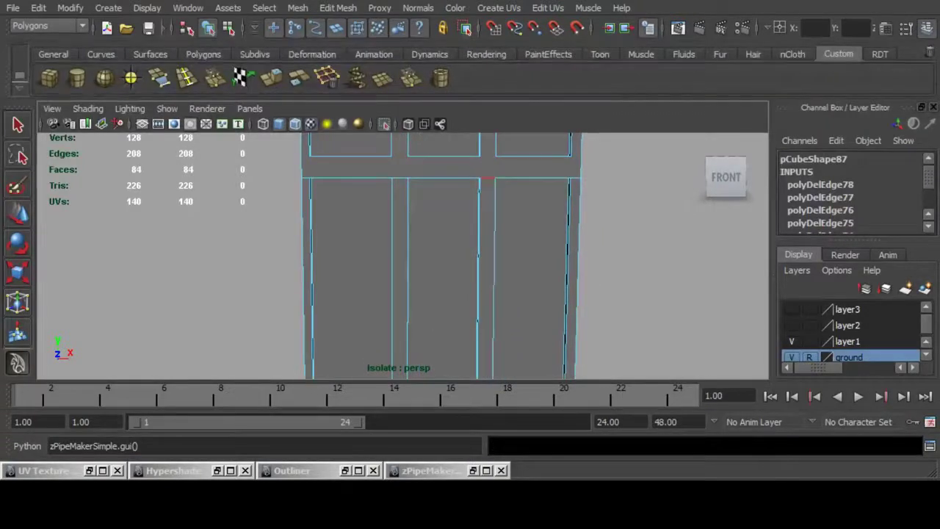
pyautogui.keyDown('shift'); pyautogui.click(399, 178); pyautogui.keyUp('shift')
pyautogui.keyDown('alt'); pyautogui.moveTo(588, 301); pyautogui.dragTo(515, 217, button='middle'); pyautogui.keyUp('alt')
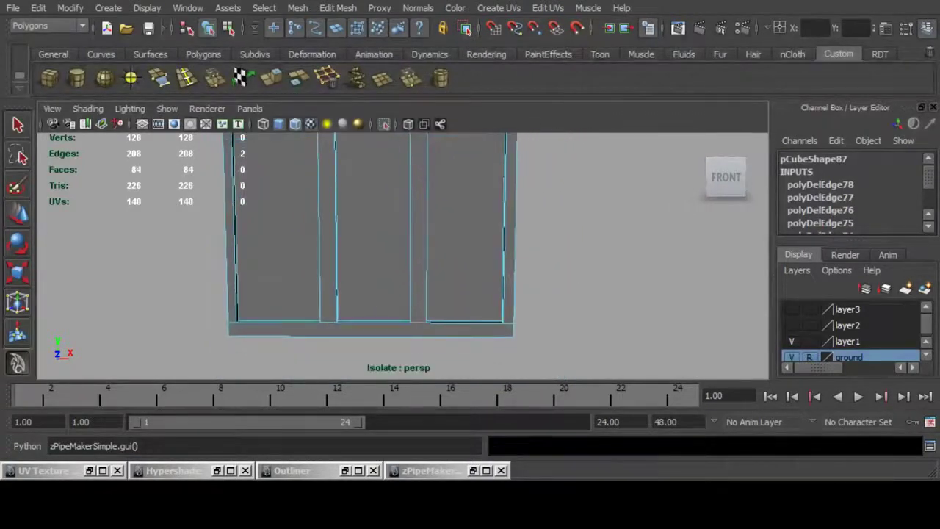
pyautogui.press('Delete')
pyautogui.click(509, 323)
pyautogui.press('Delete')
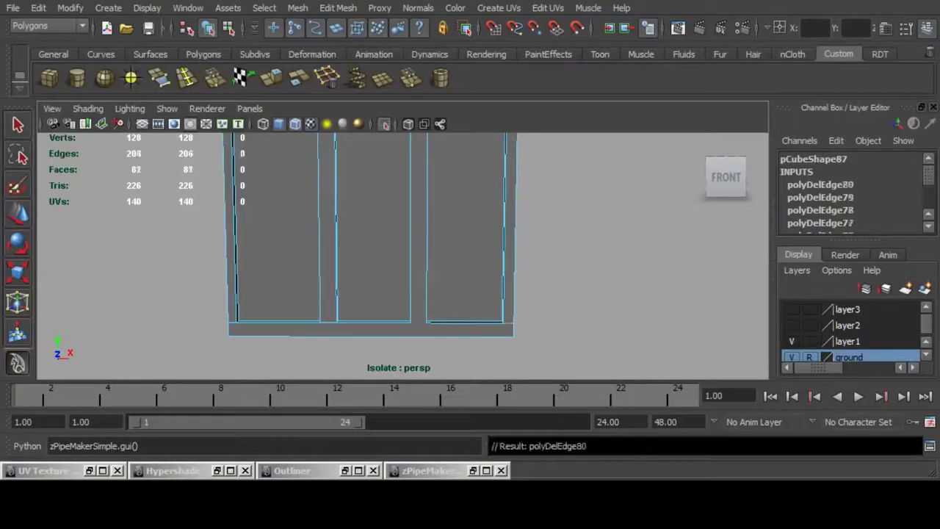
# Delete the short horizontal edges at both ends of the two leftmost vertical bars in the window grid's bottom row.
pyautogui.click(329, 322)
pyautogui.keyDown('alt'); pyautogui.moveTo(329, 322); pyautogui.dragTo(404, 368, button='middle'); pyautogui.keyUp('alt')
pyautogui.press('Delete')
pyautogui.click(307, 367)
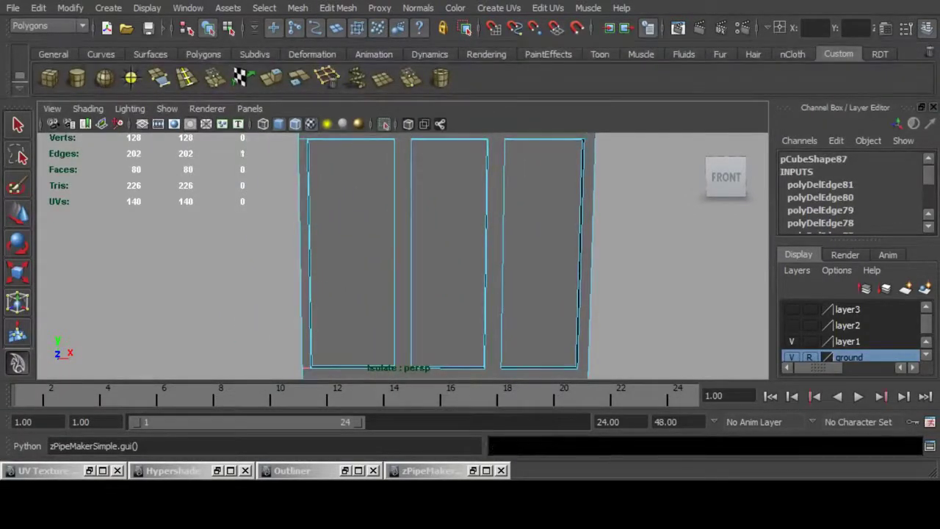
pyautogui.press('Delete')
# Delete the short horizontal edges at both ends of the two rightmost vertical bars in the window grid's top row.
pyautogui.scroll(-2, 402, 256)
pyautogui.keyDown('alt'); pyautogui.moveTo(403, 242); pyautogui.dragTo(394, 339, button='middle'); pyautogui.keyUp('alt')
pyautogui.scroll(2, 403, 255)
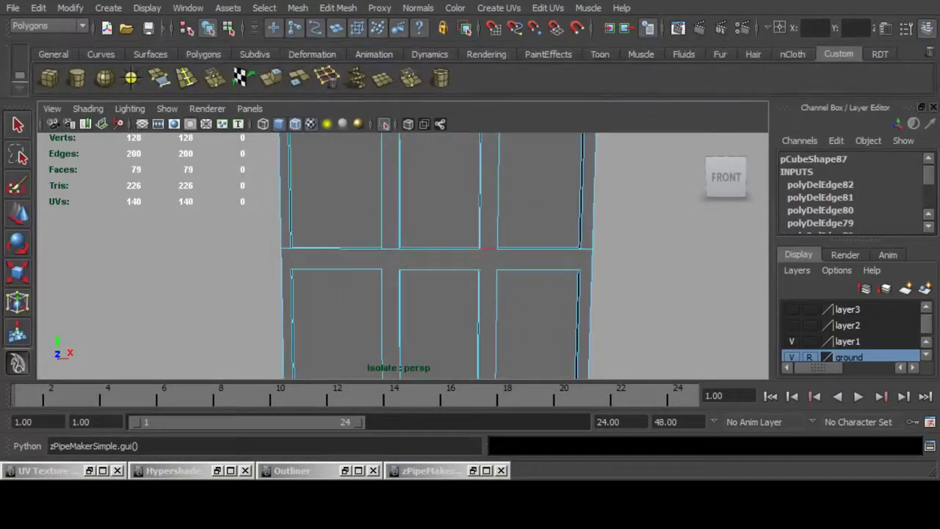
pyautogui.doubleClick(488, 249)
pyautogui.press('Delete')
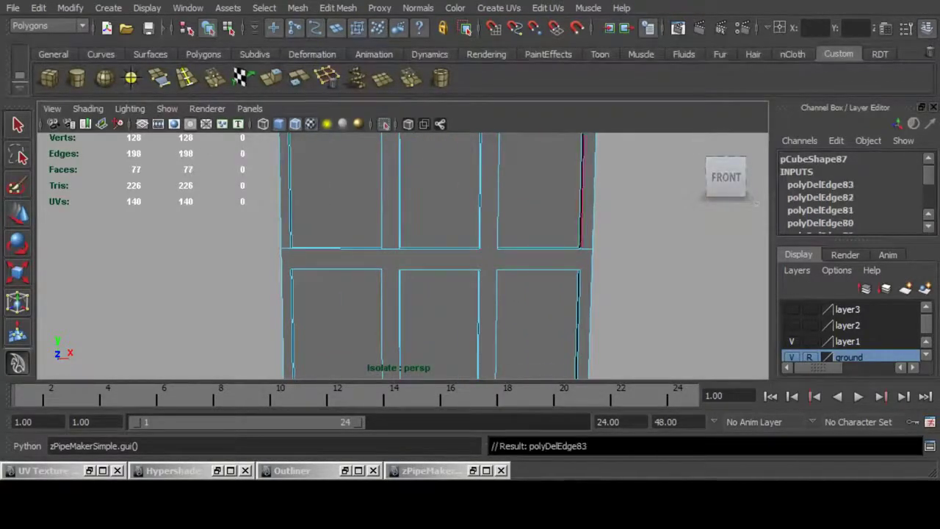
pyautogui.click(586, 249)
pyautogui.press('Delete')
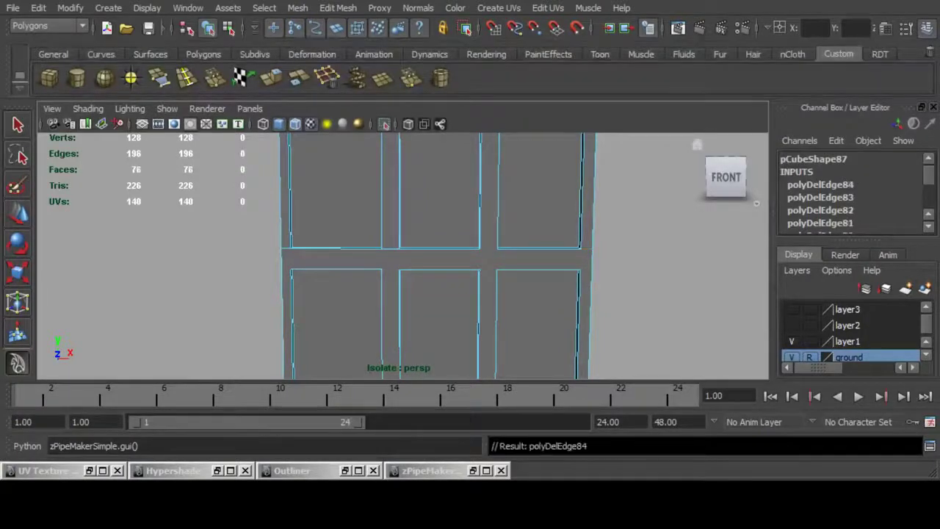
# Delete the short horizontal edges at both ends of the two leftmost vertical bars in the window grid's top row.
pyautogui.keyDown('alt'); pyautogui.moveTo(455, 253); pyautogui.dragTo(423, 254); pyautogui.keyUp('alt')
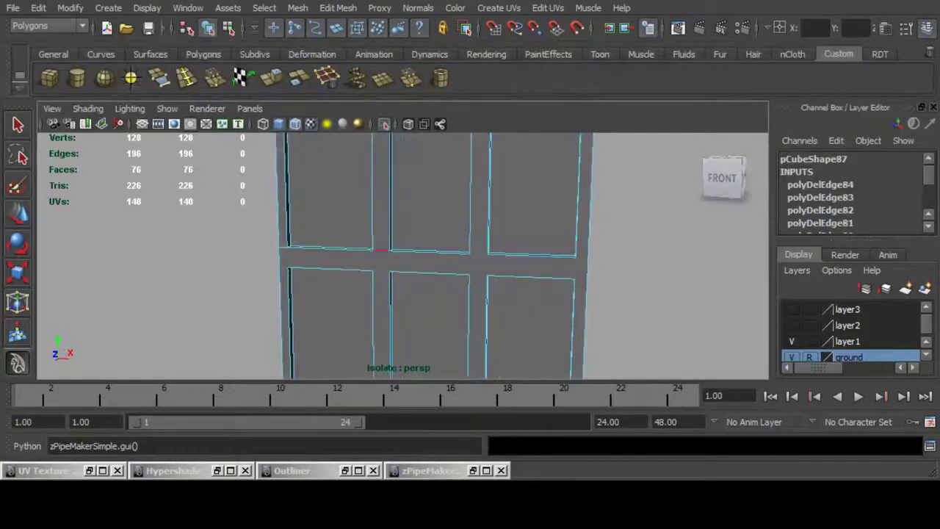
pyautogui.doubleClick(382, 250)
pyautogui.press('Delete')
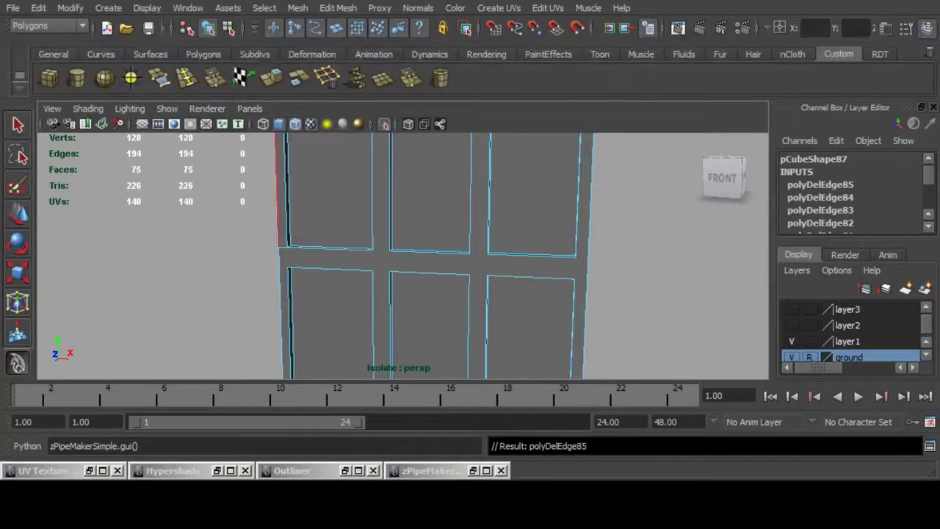
pyautogui.click(284, 247)
pyautogui.press('Delete')
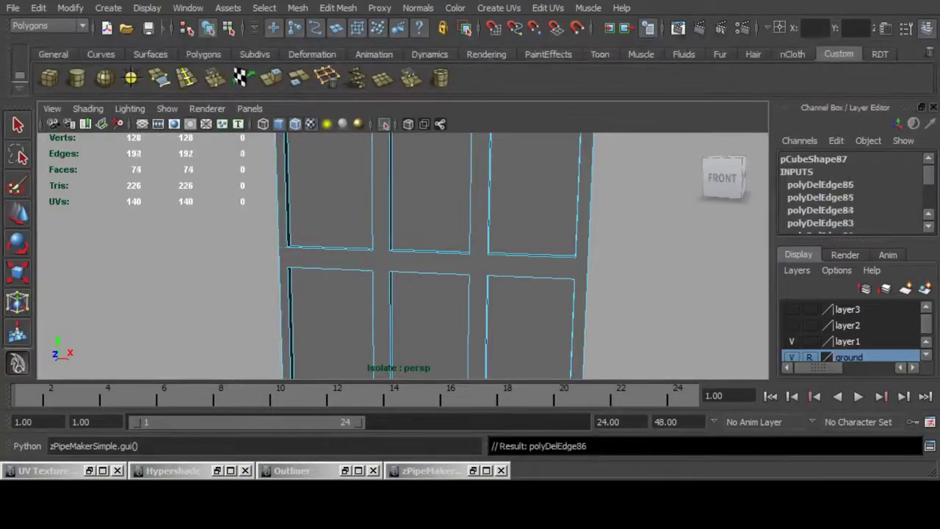
# Delete the leftover edge loops around the window grid's outer frame together with their vertices.
pyautogui.keyDown('alt'); pyautogui.moveTo(416, 147); pyautogui.dragTo(403, 323, button='middle'); pyautogui.keyUp('alt')
pyautogui.keyDown('alt'); pyautogui.moveTo(403, 324); pyautogui.dragTo(417, 371); pyautogui.keyUp('alt')
pyautogui.doubleClick(388, 269)
pyautogui.keyDown('alt'); pyautogui.moveTo(565, 297); pyautogui.dragTo(632, 269); pyautogui.keyUp('alt')
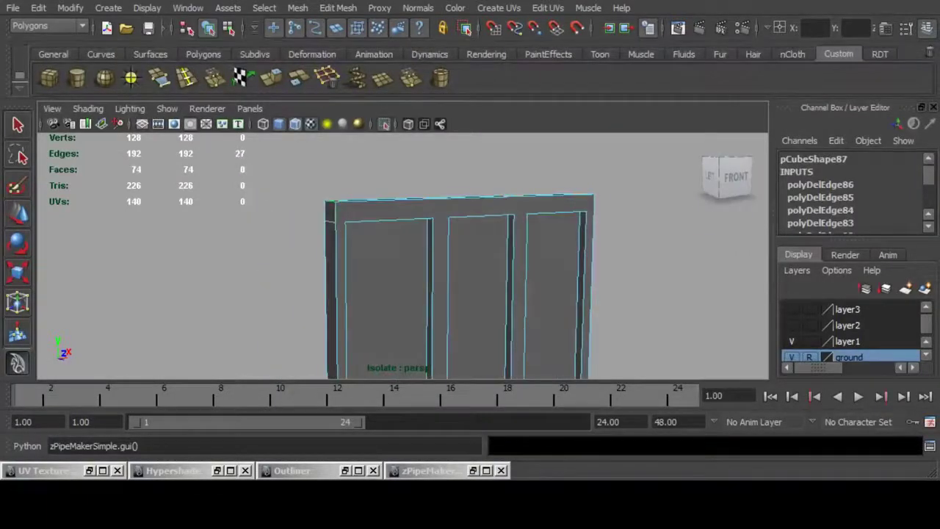
pyautogui.keyDown('alt'); pyautogui.moveTo(404, 236); pyautogui.dragTo(441, 191); pyautogui.keyUp('alt')
pyautogui.keyDown('alt'); pyautogui.moveTo(441, 191); pyautogui.dragTo(382, 220, button='right'); pyautogui.keyUp('alt')
pyautogui.keyDown('alt'); pyautogui.moveTo(427, 367); pyautogui.dragTo(440, 173, button='middle'); pyautogui.keyUp('alt')
pyautogui.keyDown('ctrl'); pyautogui.click(388, 266); pyautogui.keyUp('ctrl')
pyautogui.moveTo(411, 272)
pyautogui.keyDown('alt'); pyautogui.mouseDown()
pyautogui.moveTo(345, 283)
pyautogui.moveTo(276, 258)
pyautogui.moveTo(382, 261)
pyautogui.moveTo(418, 283)
pyautogui.mouseUp(); pyautogui.keyUp('alt')
pyautogui.hotkey('ctrl', 'Delete')
pyautogui.keyDown('alt'); pyautogui.moveTo(419, 213); pyautogui.dragTo(439, 275, button='middle'); pyautogui.keyUp('alt')
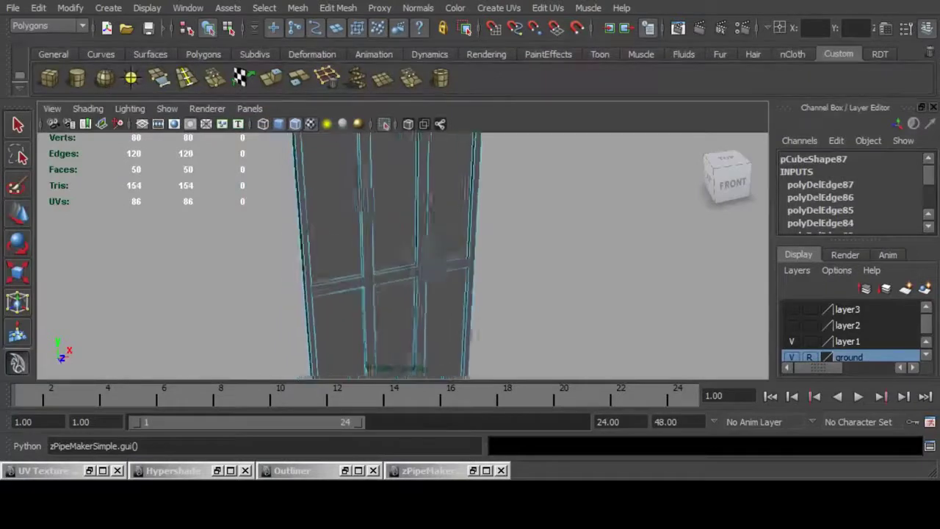
# Select all nine pane faces of the window grid and assign them the material with shading group white_buildingSG1.
pyautogui.click(397, 209)
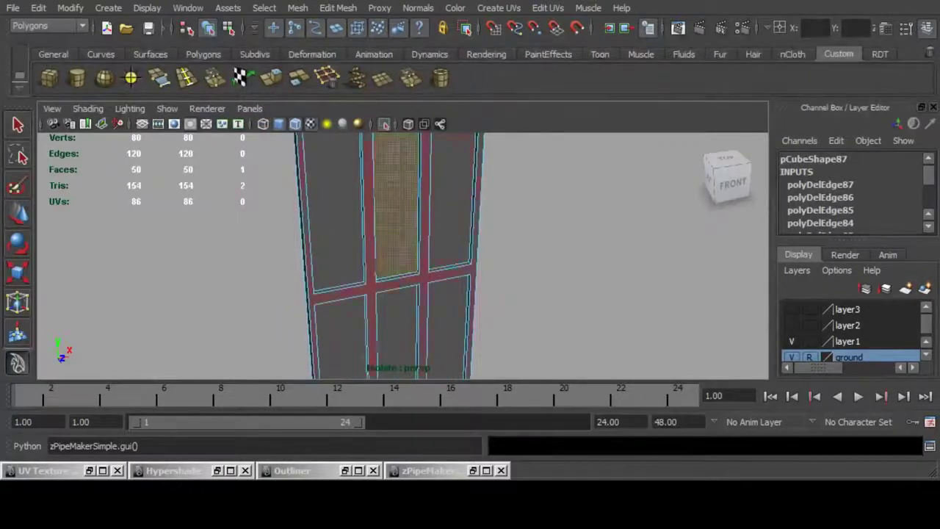
pyautogui.keyDown('shift'); pyautogui.click(451, 206); pyautogui.keyUp('shift')
pyautogui.keyDown('shift'); pyautogui.click(335, 214); pyautogui.keyUp('shift')
pyautogui.scroll(-6, 335, 214)
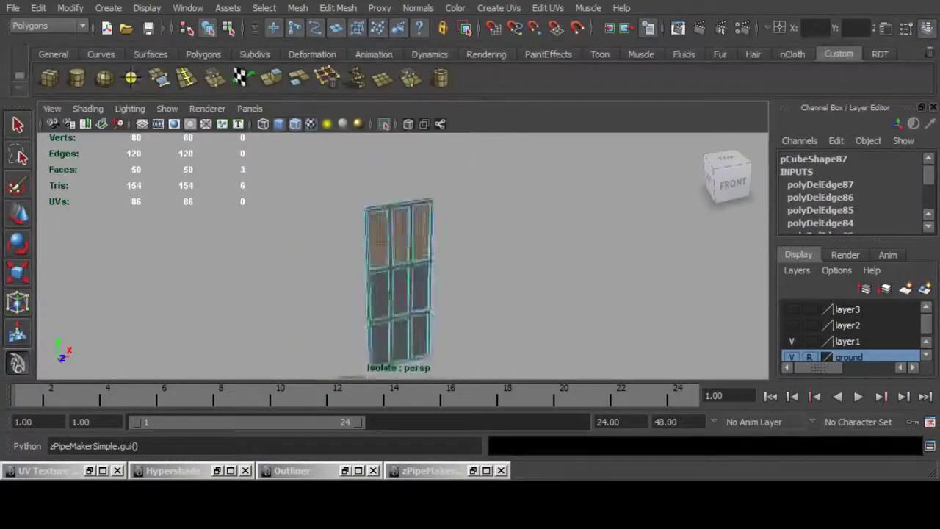
pyautogui.keyDown('alt'); pyautogui.moveTo(360, 235); pyautogui.dragTo(305, 210); pyautogui.keyUp('alt')
pyautogui.keyDown('alt'); pyautogui.moveTo(368, 243); pyautogui.dragTo(436, 204, button='middle'); pyautogui.keyUp('alt')
pyautogui.scroll(3, 441, 204)
pyautogui.keyDown('shift'); pyautogui.click(473, 200); pyautogui.keyUp('shift')
pyautogui.keyDown('shift'); pyautogui.click(444, 201); pyautogui.keyUp('shift')
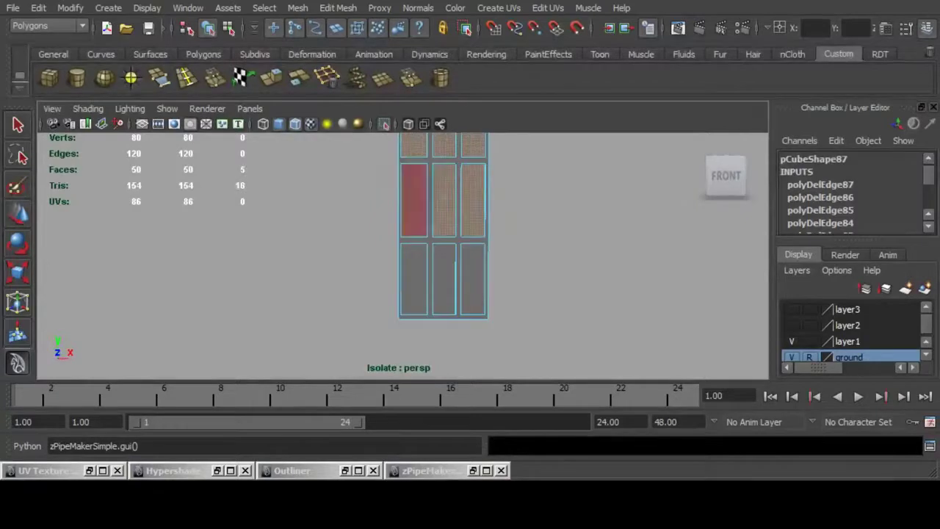
pyautogui.keyDown('shift'); pyautogui.click(414, 202); pyautogui.keyUp('shift')
pyautogui.keyDown('shift'); pyautogui.click(414, 279); pyautogui.keyUp('shift')
pyautogui.keyDown('shift'); pyautogui.click(445, 279); pyautogui.keyUp('shift')
pyautogui.keyDown('shift'); pyautogui.click(472, 279); pyautogui.keyUp('shift')
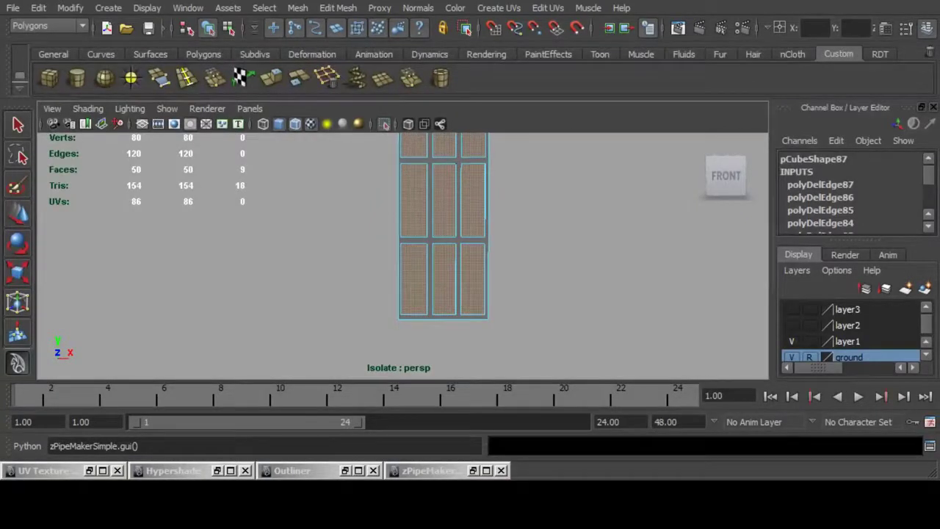
pyautogui.click(219, 471)
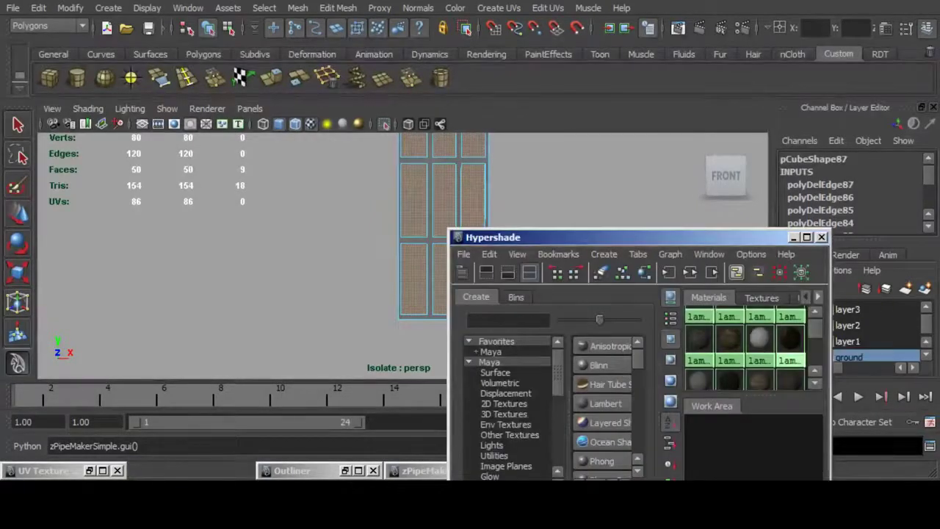
pyautogui.moveTo(790, 338); pyautogui.dragTo(790, 312, button='right')
pyautogui.click(794, 238)
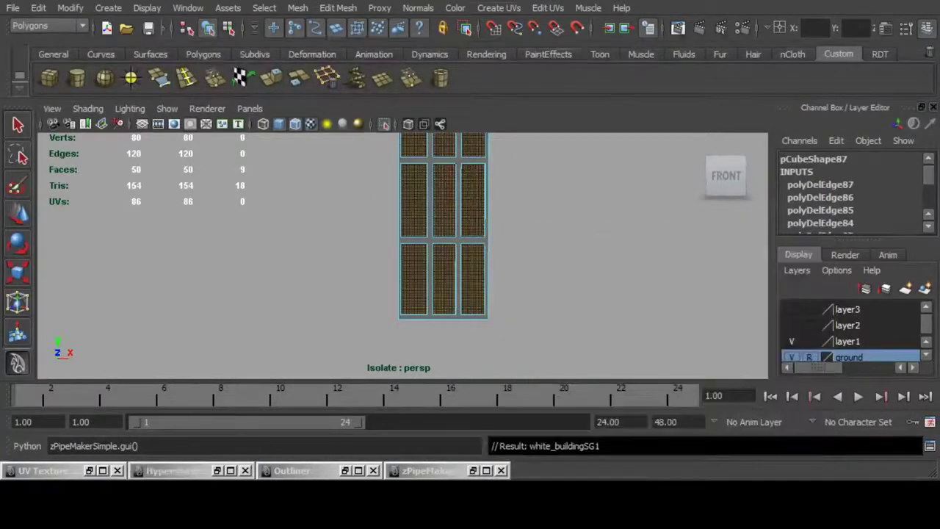
# Planar-map the nine pane faces, projecting from the Z axis and fitting to the bounding box.
pyautogui.click(499, 8)
pyautogui.click(644, 30)
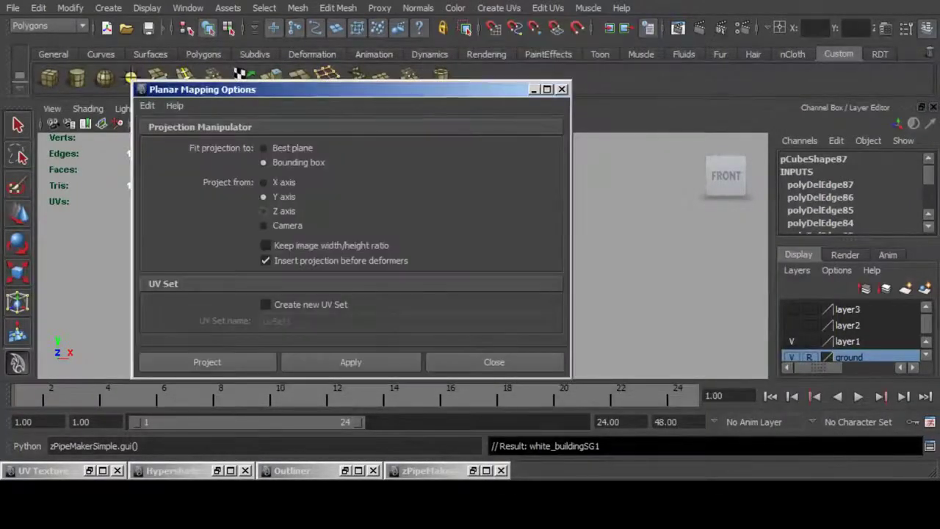
pyautogui.click(264, 212)
pyautogui.click(207, 363)
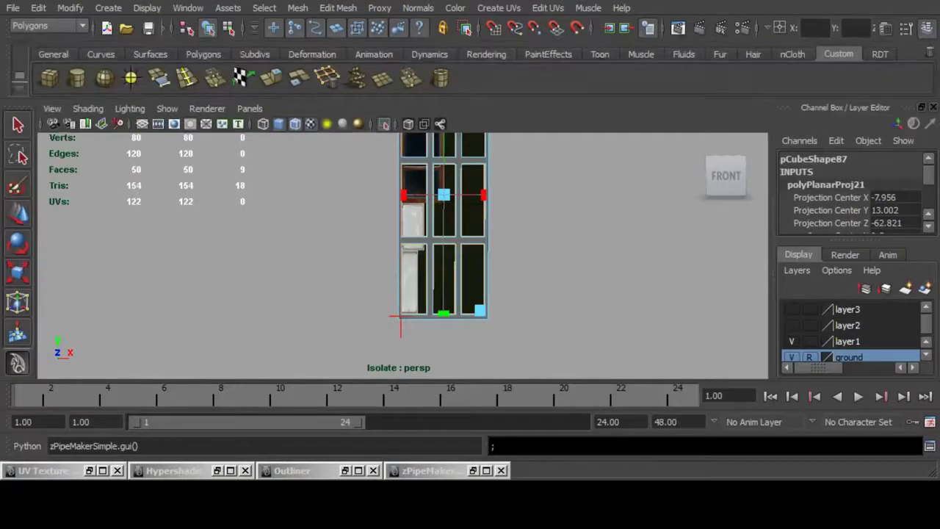
# Scale down the panes' UV projection in the UV Texture Editor and move it to empty space beside the texture.
pyautogui.click(89, 471)
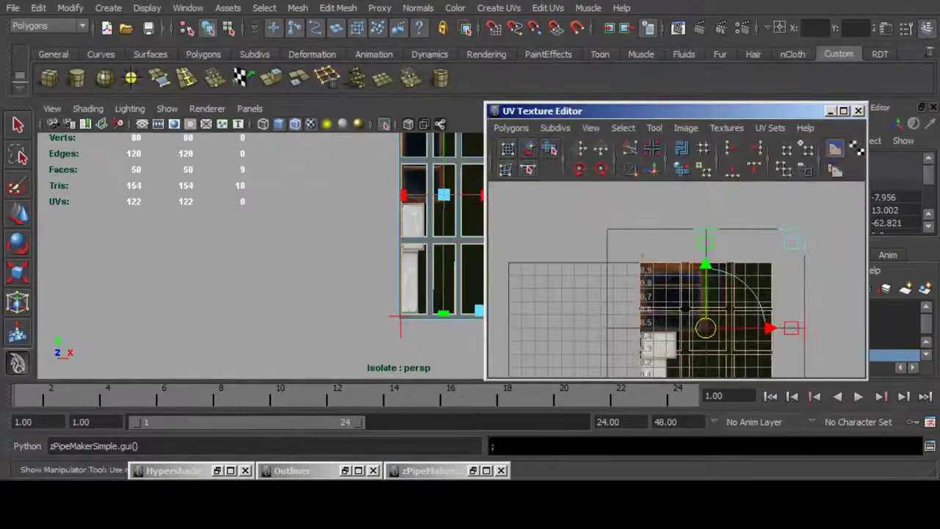
pyautogui.keyDown('alt'); pyautogui.moveTo(685, 308); pyautogui.dragTo(637, 275, button='middle'); pyautogui.keyUp('alt')
pyautogui.moveTo(742, 209); pyautogui.dragTo(676, 261)
pyautogui.moveTo(657, 294); pyautogui.dragTo(803, 255)
pyautogui.press('f')
pyautogui.keyDown('alt'); pyautogui.moveTo(688, 239); pyautogui.dragTo(663, 250, button='middle'); pyautogui.keyUp('alt')
# Move the UVs of the right pane column onto the middle column.
pyautogui.moveTo(662, 250); pyautogui.dragTo(692, 275, button='right')
pyautogui.moveTo(703, 206); pyautogui.dragTo(659, 376)
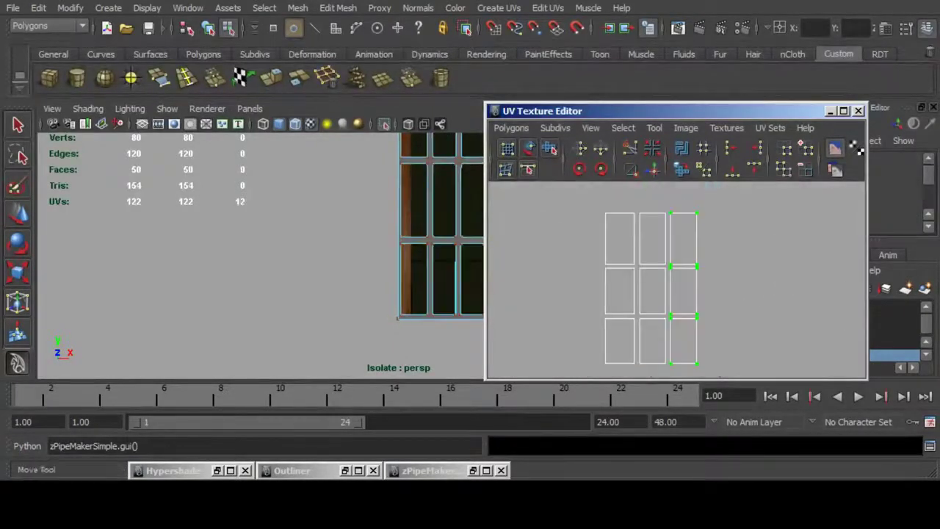
pyautogui.click(18, 214)
pyautogui.keyDown('alt'); pyautogui.moveTo(661, 279); pyautogui.dragTo(709, 279, button='right'); pyautogui.keyUp('alt')
pyautogui.keyDown('alt'); pyautogui.moveTo(709, 279); pyautogui.dragTo(710, 297, button='middle'); pyautogui.keyUp('alt')
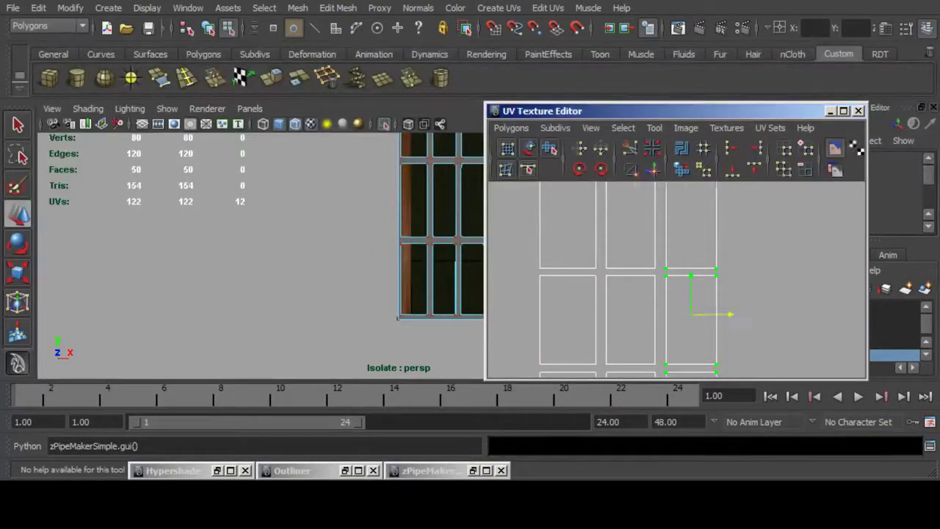
pyautogui.moveTo(730, 314); pyautogui.dragTo(669, 314)
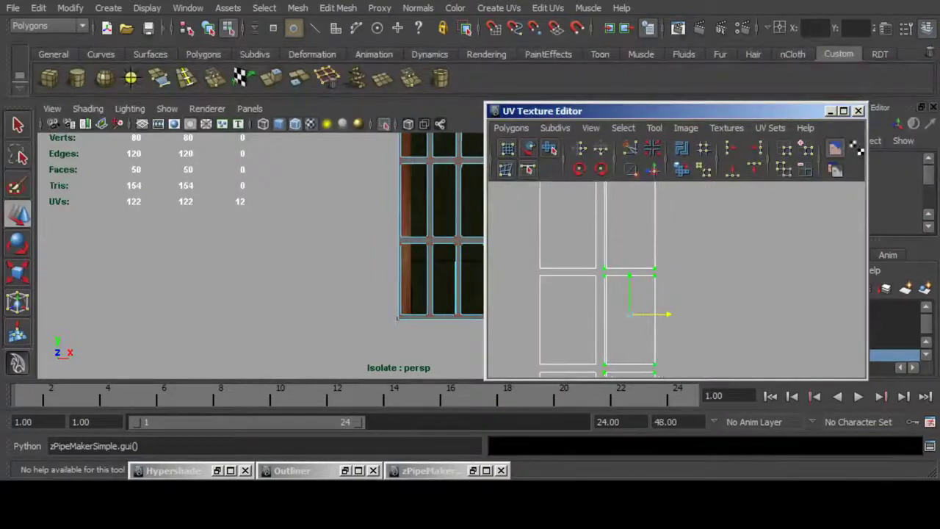
# Move the remaining separate pane column's UVs so that all three columns overlap.
pyautogui.scroll(-4, 668, 315)
pyautogui.moveTo(633, 375); pyautogui.dragTo(637, 376)
pyautogui.scroll(4, 637, 352)
pyautogui.moveTo(616, 312); pyautogui.dragTo(671, 312)
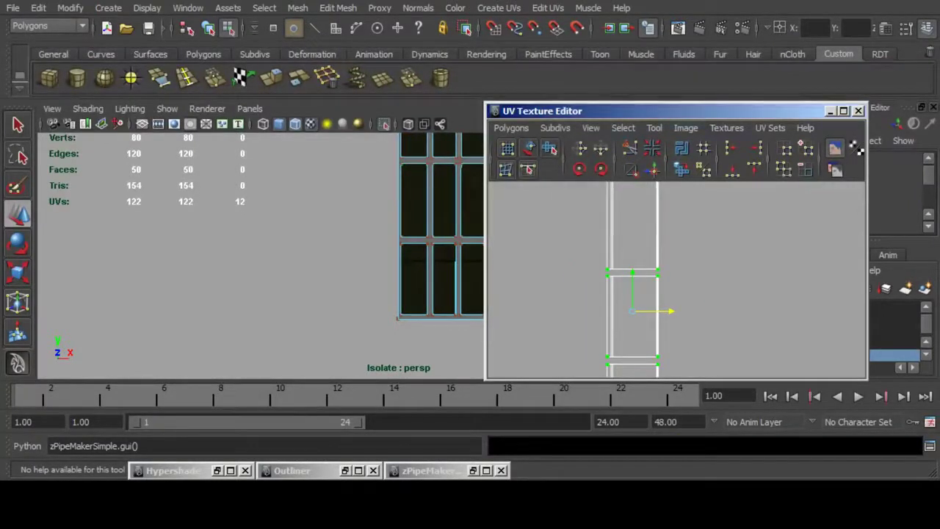
# Move the UVs of the middle and bottom pane rows up by one row, overlapping the middle row with the top row.
pyautogui.scroll(-3, 675, 280)
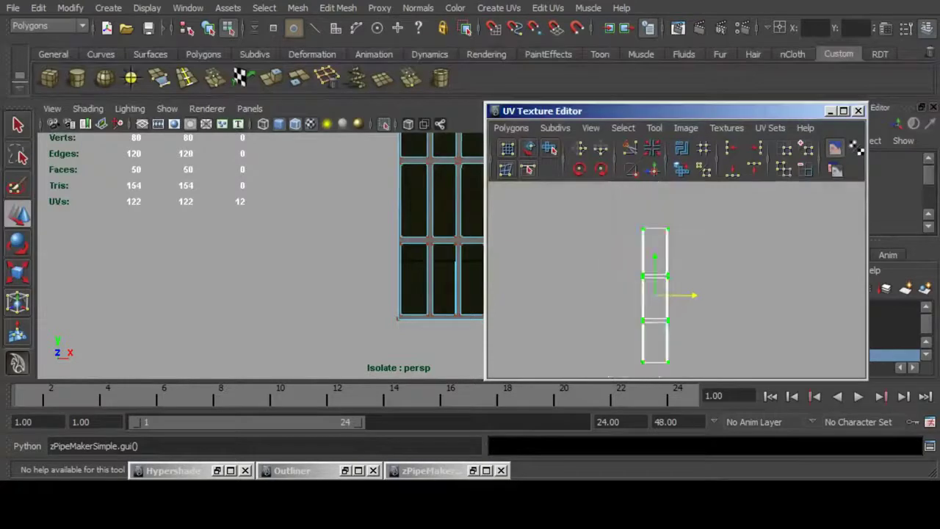
pyautogui.keyDown('ctrl'); pyautogui.moveTo(630, 219); pyautogui.dragTo(680, 276); pyautogui.keyUp('ctrl')
pyautogui.scroll(3, 677, 281)
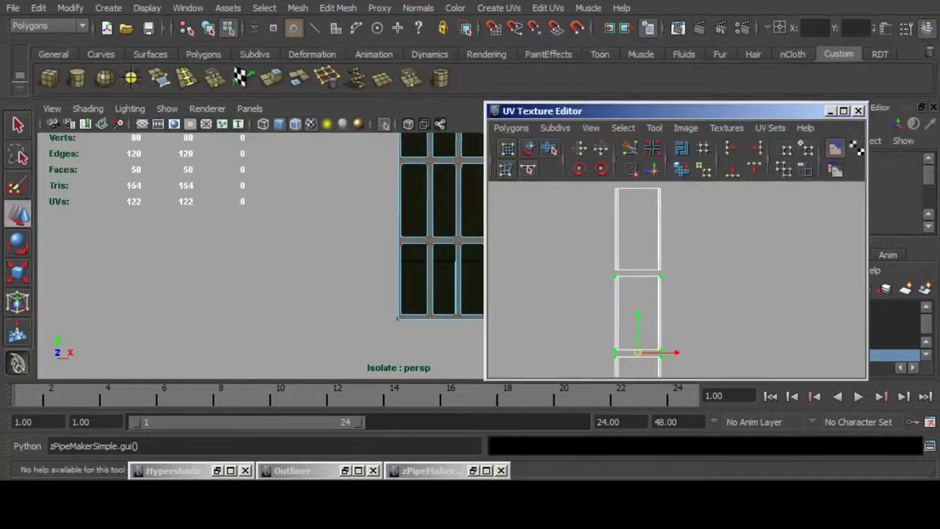
pyautogui.scroll(-1, 677, 281)
pyautogui.keyDown('ctrl'); pyautogui.moveTo(672, 291); pyautogui.dragTo(672, 323, button='right'); pyautogui.keyUp('ctrl')
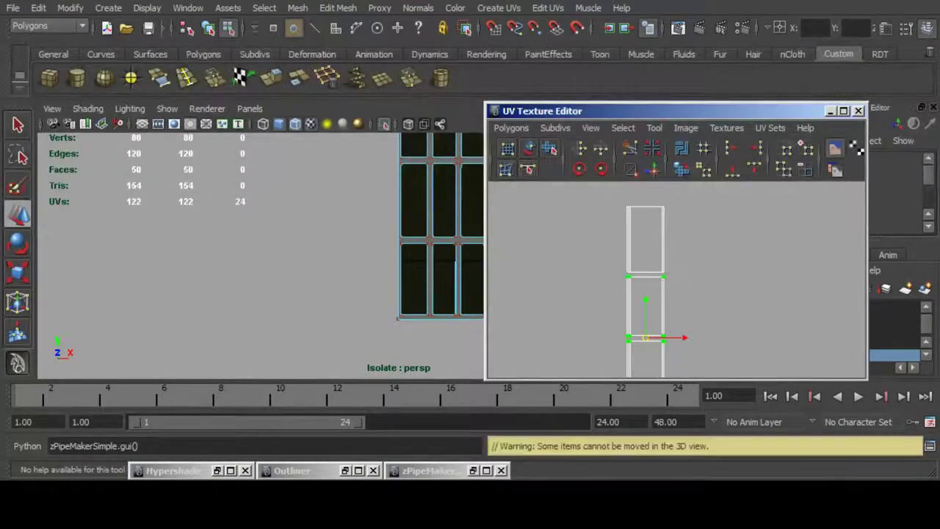
pyautogui.moveTo(646, 301); pyautogui.dragTo(645, 235)
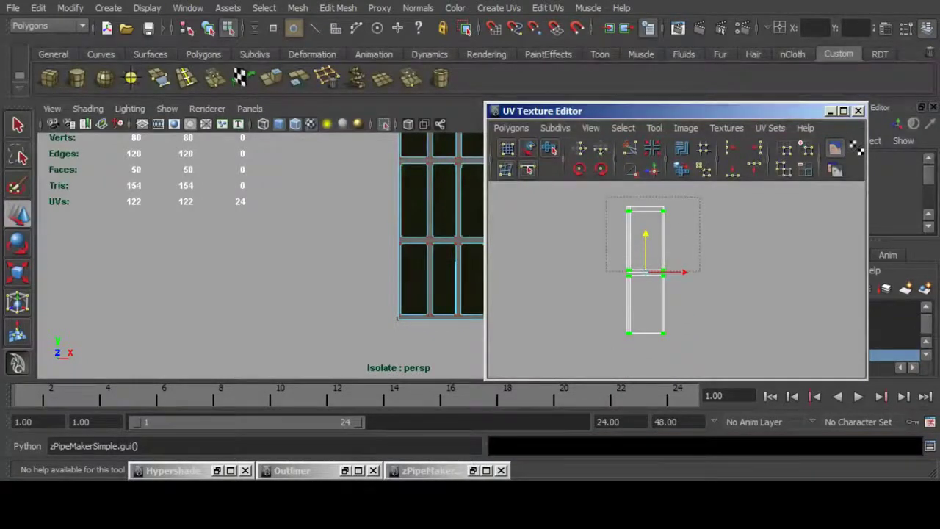
# Stack the last pane row's UVs onto the others and move the combined pane shell onto the texture.
pyautogui.keyDown('ctrl'); pyautogui.moveTo(700, 272); pyautogui.dragTo(684, 285); pyautogui.keyUp('ctrl')
pyautogui.scroll(-4, 676, 278)
pyautogui.keyDown('alt'); pyautogui.moveTo(669, 262); pyautogui.dragTo(722, 294, button='middle'); pyautogui.keyUp('alt')
pyautogui.moveTo(720, 294); pyautogui.dragTo(527, 315)
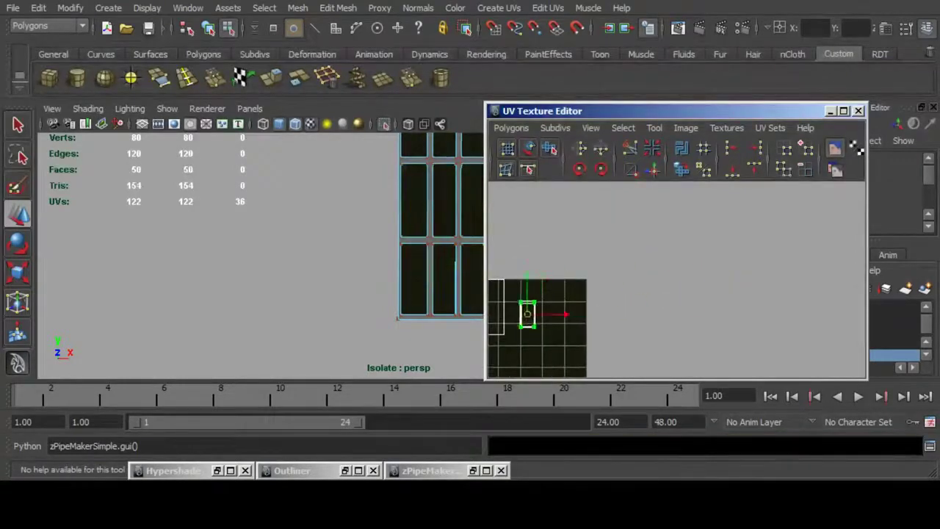
# Move the stacked pane UVs over the dark middle glass panel of the window texture and stretch them vertically to fill it.
pyautogui.scroll(4, 705, 308)
pyautogui.keyDown('alt'); pyautogui.moveTo(528, 314); pyautogui.dragTo(726, 262, button='middle'); pyautogui.keyUp('alt')
pyautogui.scroll(-3, 706, 310)
pyautogui.moveTo(726, 262); pyautogui.dragTo(836, 292)
pyautogui.click(18, 273)
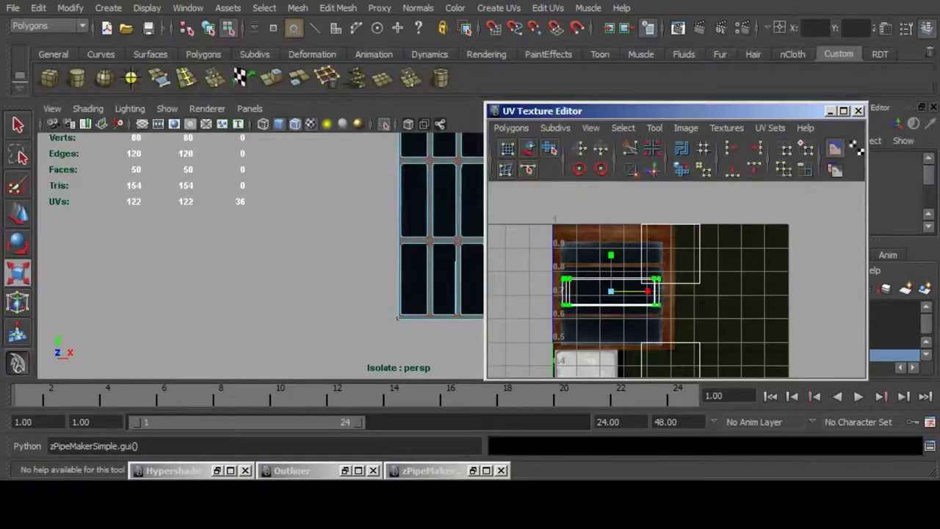
pyautogui.moveTo(611, 255); pyautogui.dragTo(611, 236)
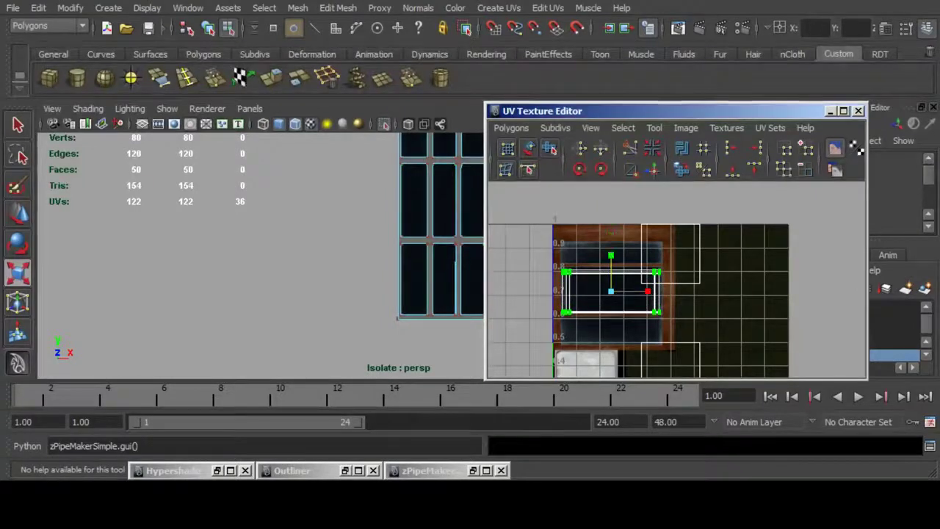
pyautogui.keyDown('alt'); pyautogui.moveTo(418, 221); pyautogui.dragTo(346, 318, button='middle'); pyautogui.keyUp('alt')
pyautogui.moveTo(345, 318)
pyautogui.keyDown('alt'); pyautogui.mouseDown()
pyautogui.moveTo(357, 257)
pyautogui.moveTo(374, 312)
pyautogui.moveTo(353, 327)
pyautogui.moveTo(364, 316)
pyautogui.mouseUp(); pyautogui.keyUp('alt')
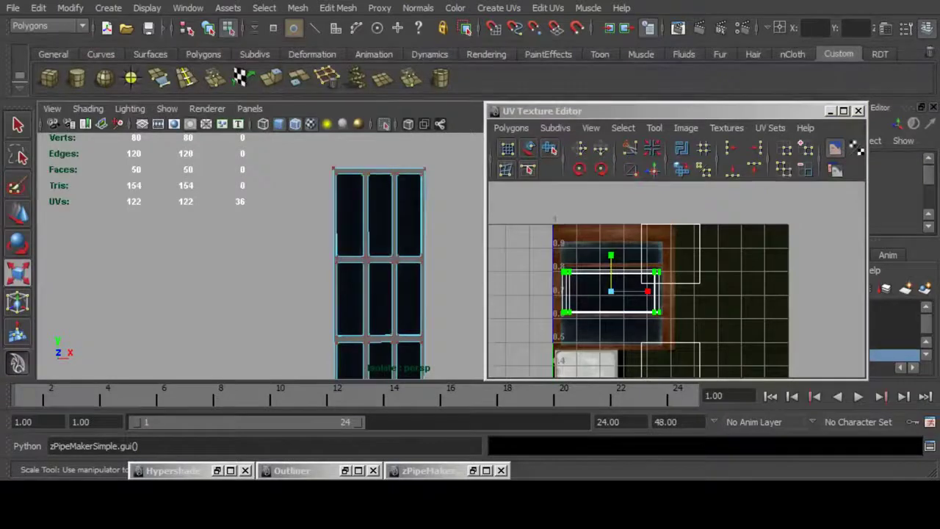
pyautogui.keyDown('alt'); pyautogui.moveTo(705, 294); pyautogui.dragTo(654, 316, button='right'); pyautogui.keyUp('alt')
pyautogui.keyDown('alt'); pyautogui.moveTo(653, 316); pyautogui.dragTo(657, 259, button='middle'); pyautogui.keyUp('alt')
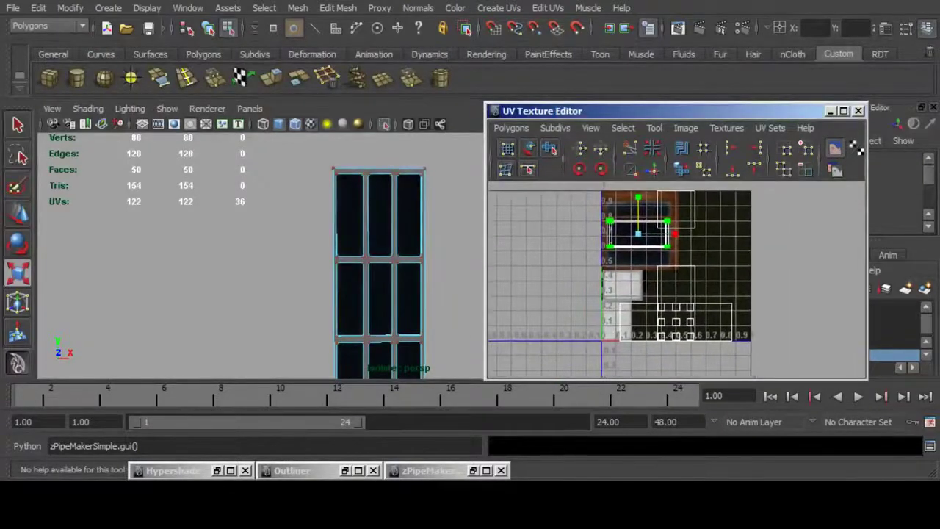
# Select all faces of the window grid except its nine glass panes.
pyautogui.keyDown('alt'); pyautogui.moveTo(412, 294); pyautogui.dragTo(418, 270, button='middle'); pyautogui.keyUp('alt')
pyautogui.moveTo(417, 269)
pyautogui.keyDown('alt'); pyautogui.mouseDown()
pyautogui.moveTo(410, 280)
pyautogui.moveTo(408, 267)
pyautogui.mouseUp(); pyautogui.keyUp('alt')
pyautogui.press('F11')
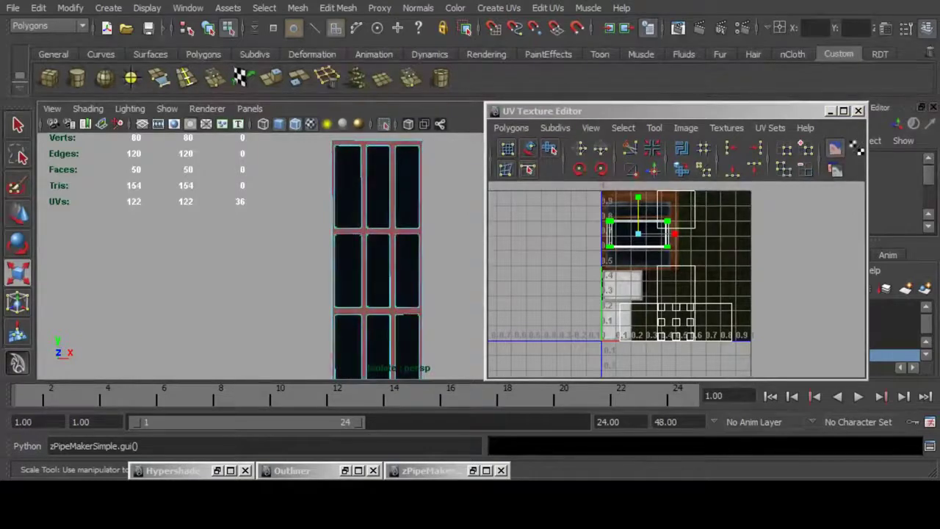
pyautogui.click(394, 269)
pyautogui.scroll(-3, 377, 259)
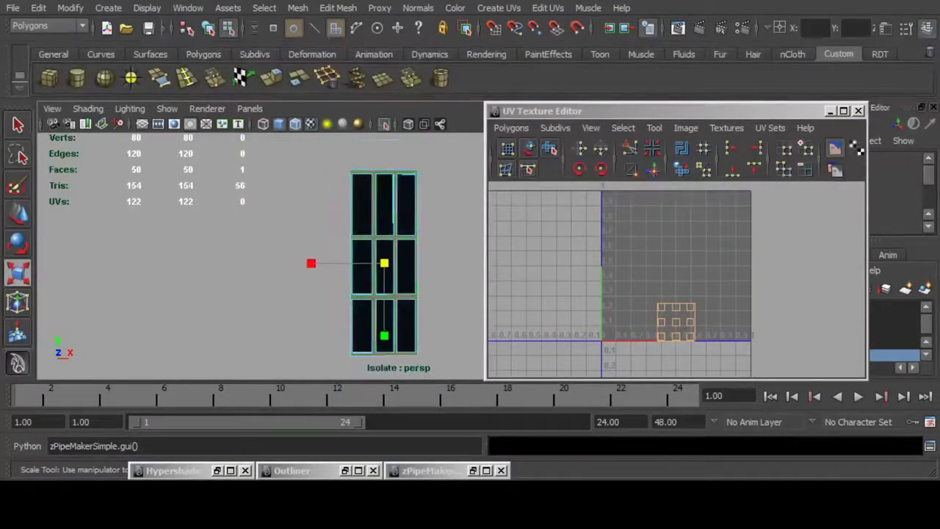
pyautogui.moveTo(303, 139); pyautogui.dragTo(457, 375)
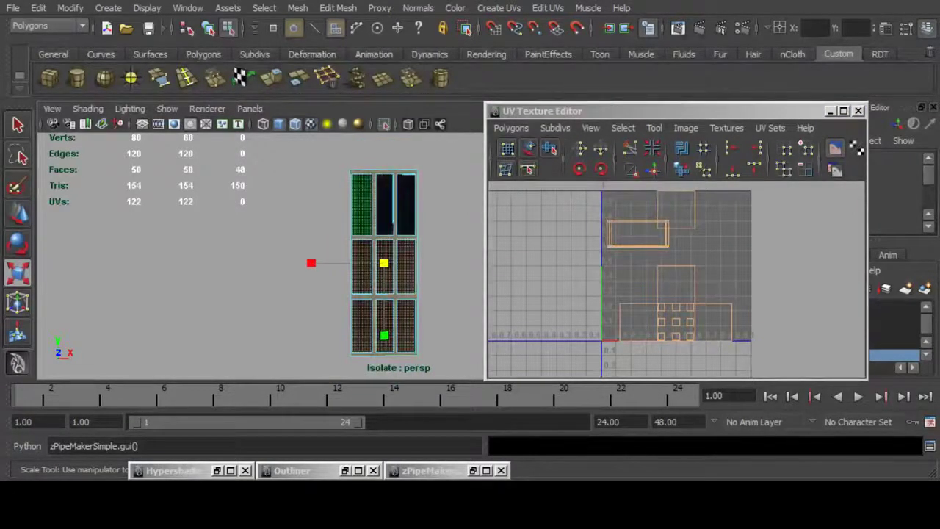
pyautogui.keyDown('ctrl'); pyautogui.click(363, 209); pyautogui.keyUp('ctrl')
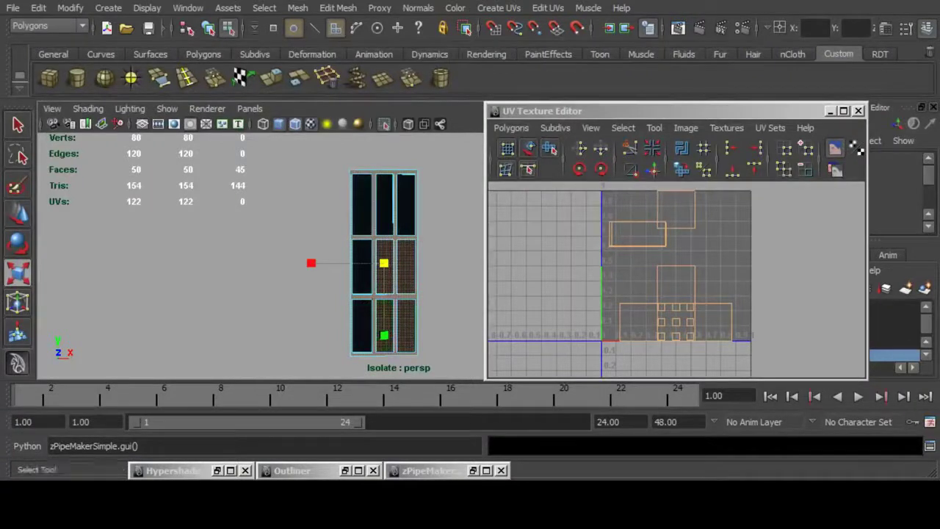
pyautogui.press('q')
pyautogui.keyDown('ctrl'); pyautogui.click(384, 266); pyautogui.keyUp('ctrl')
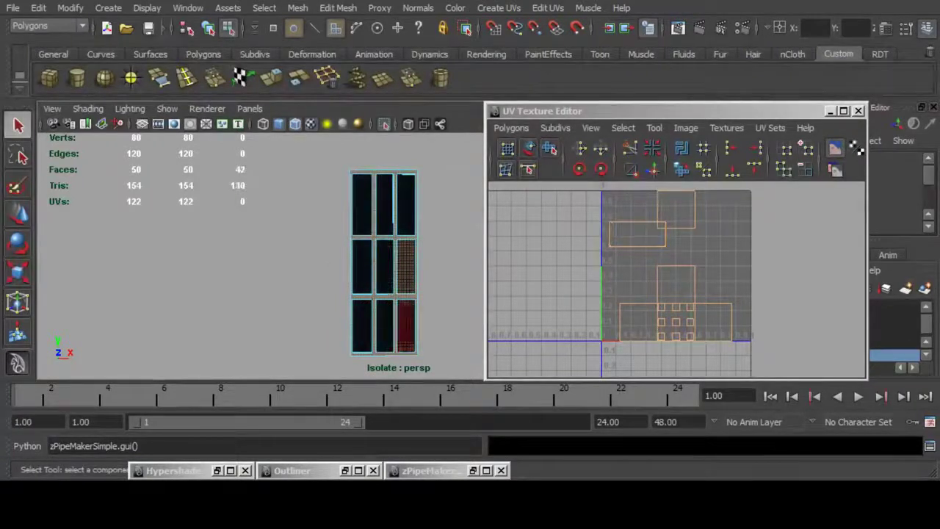
pyautogui.keyDown('ctrl'); pyautogui.click(407, 272); pyautogui.keyUp('ctrl')
# Open the Hypershade and try several light and mottled concrete materials on the selected window frame faces.
pyautogui.click(218, 471)
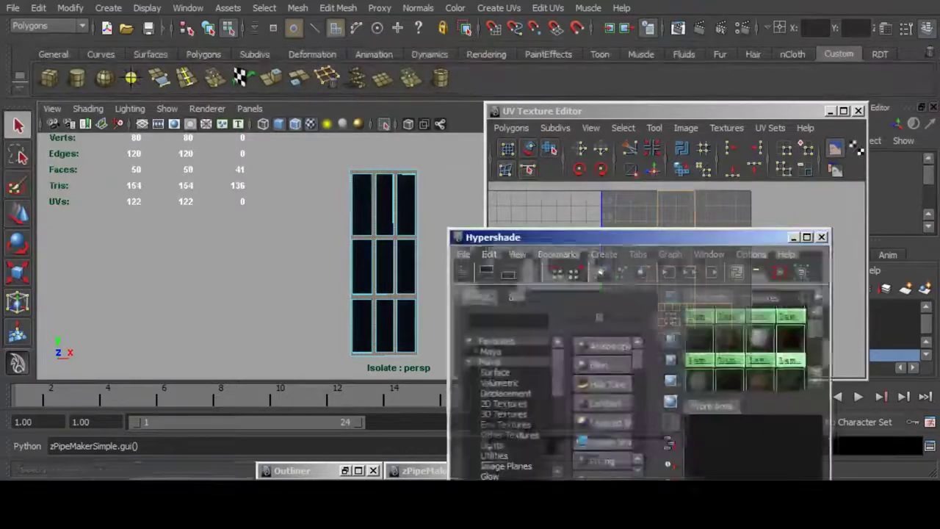
pyautogui.scroll(2, 761, 364)
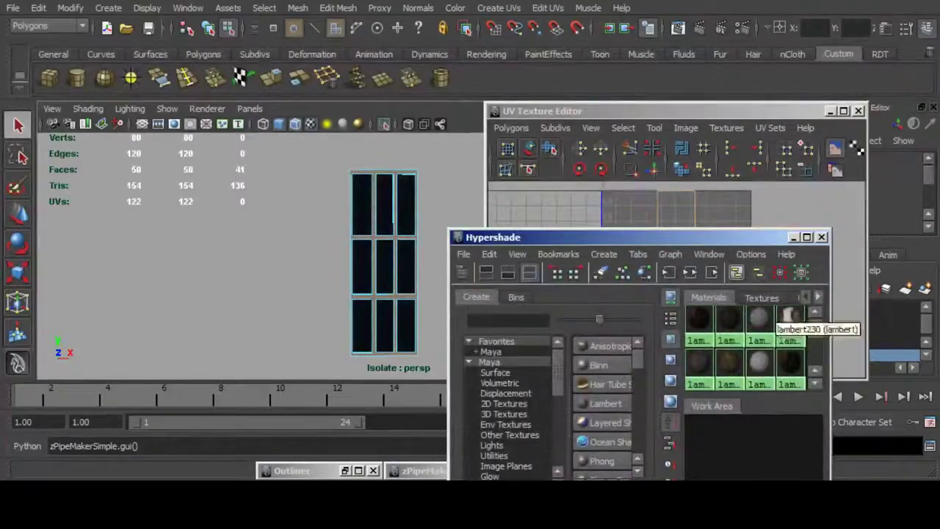
pyautogui.moveTo(760, 363); pyautogui.dragTo(738, 275, button='right')
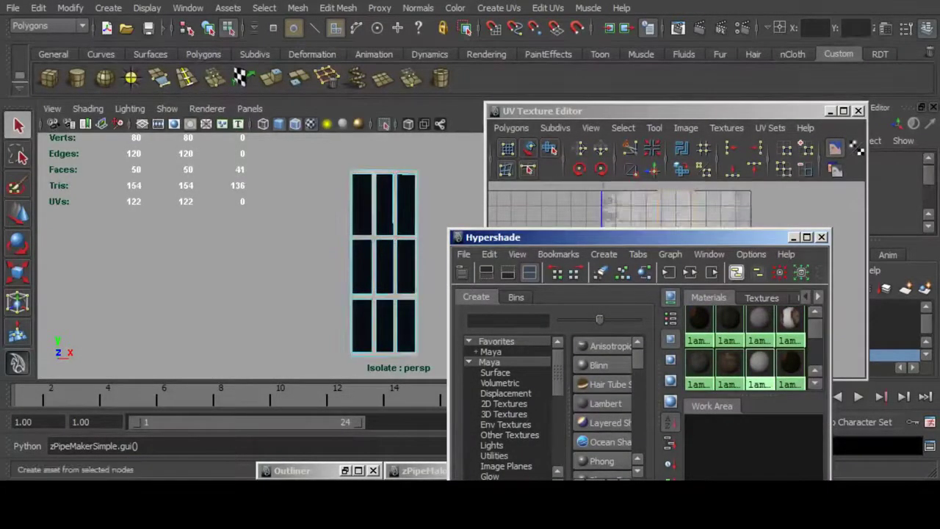
pyautogui.scroll(1, 761, 360)
pyautogui.scroll(-1, 749, 350)
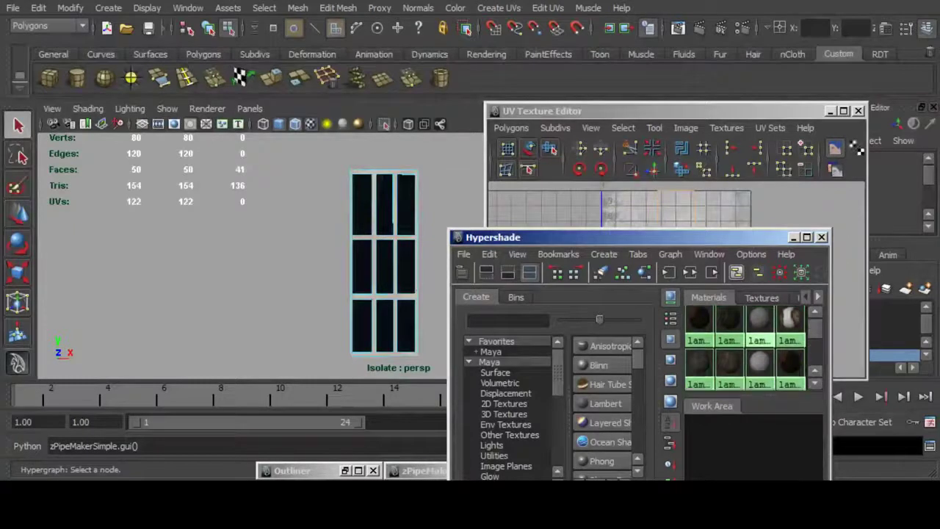
pyautogui.scroll(1, 749, 350)
pyautogui.moveTo(761, 345); pyautogui.dragTo(738, 273, button='right')
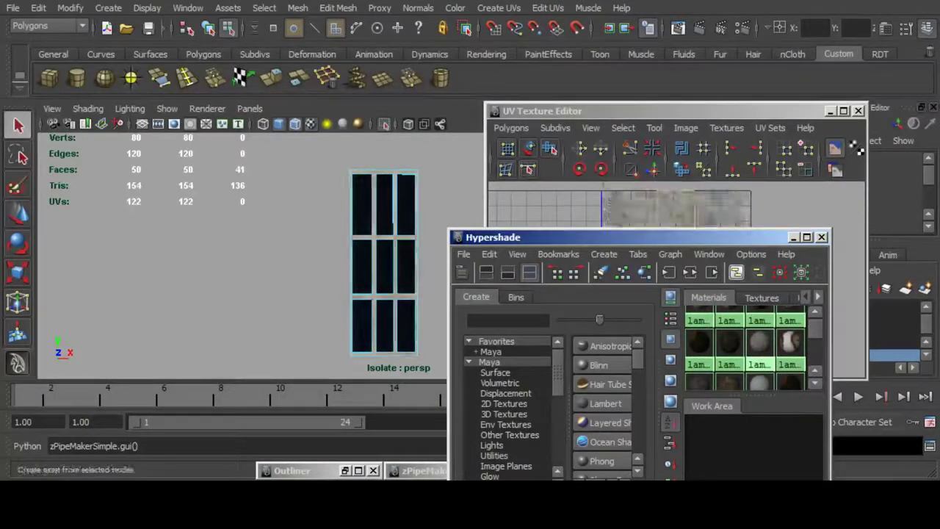
pyautogui.scroll(2, 761, 344)
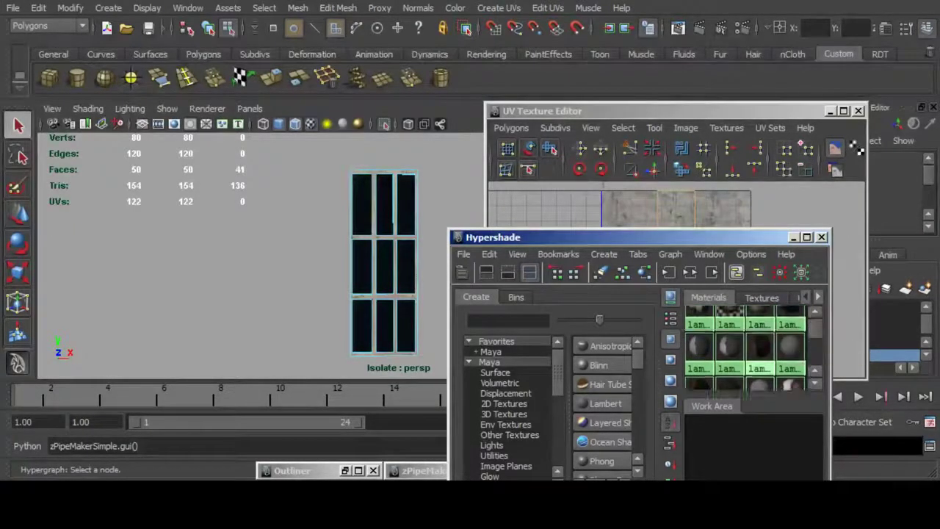
pyautogui.moveTo(761, 345); pyautogui.dragTo(741, 274, button='right')
# Look further through the existing materials and try another rpd_exterior_complete material on the window frame faces.
pyautogui.moveTo(683, 237); pyautogui.dragTo(648, 203)
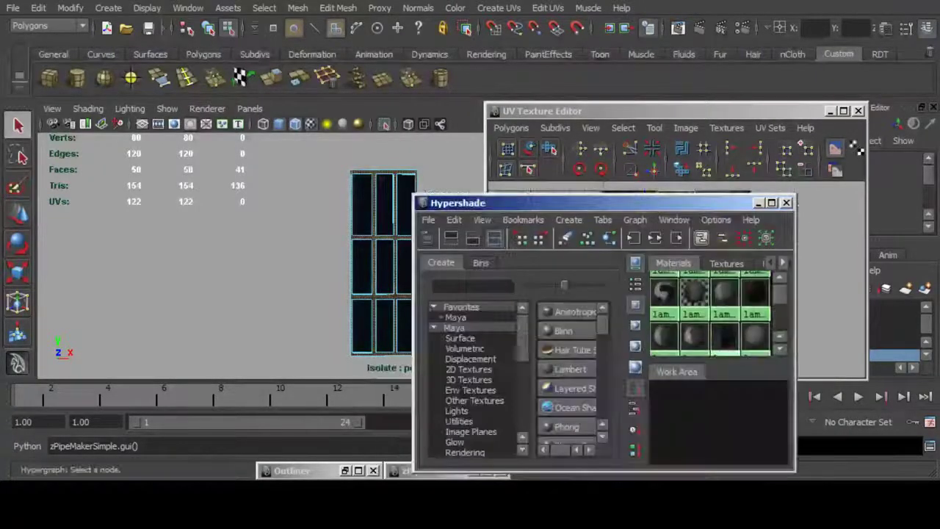
pyautogui.scroll(3, 726, 337)
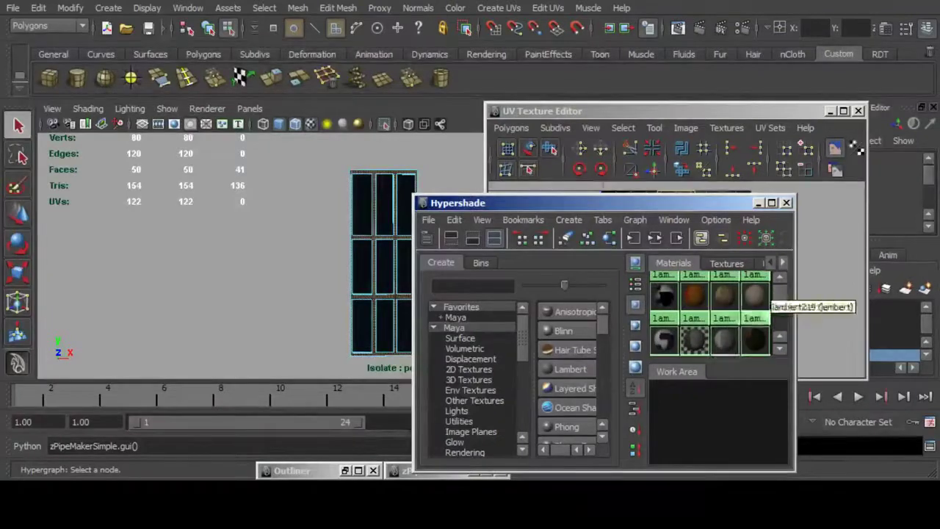
pyautogui.scroll(2, 734, 308)
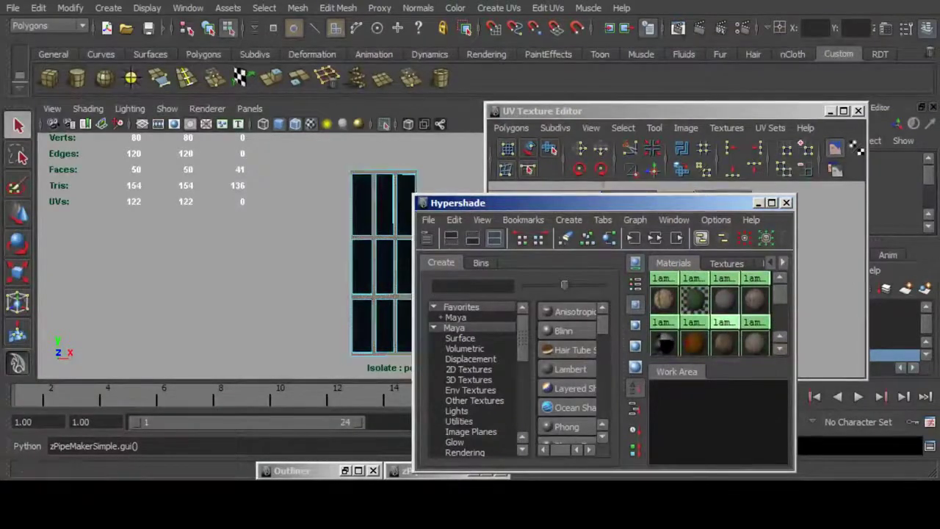
pyautogui.moveTo(478, 203); pyautogui.dragTo(470, 164)
pyautogui.scroll(2, 709, 279)
pyautogui.scroll(1, 719, 270)
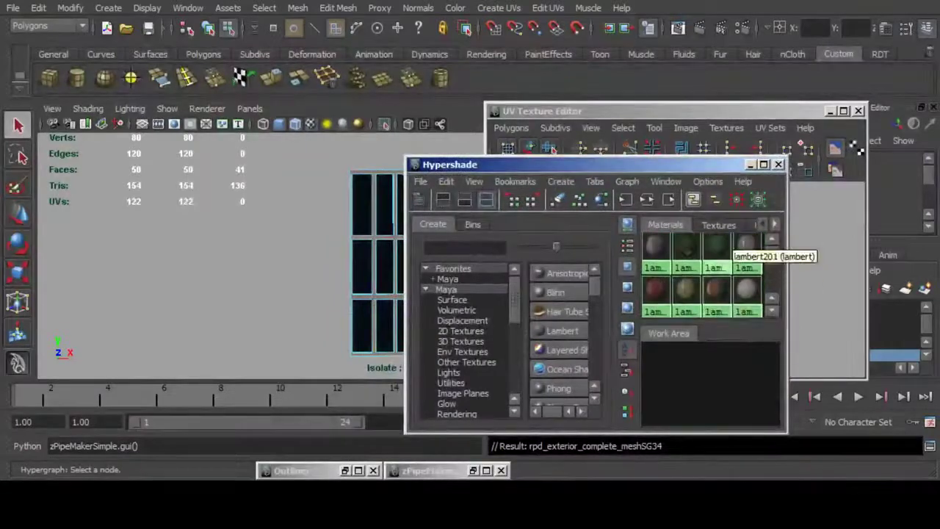
pyautogui.scroll(1, 716, 271)
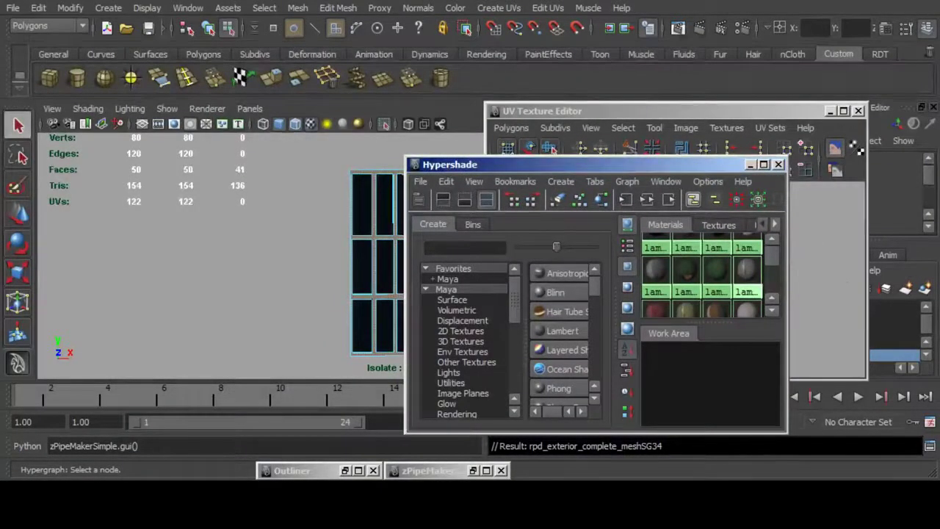
pyautogui.moveTo(748, 271); pyautogui.dragTo(747, 237, button='right')
# Try the patchy grey concrete material and the brown one with a white background on the window frame faces.
pyautogui.moveTo(470, 164); pyautogui.dragTo(492, 165)
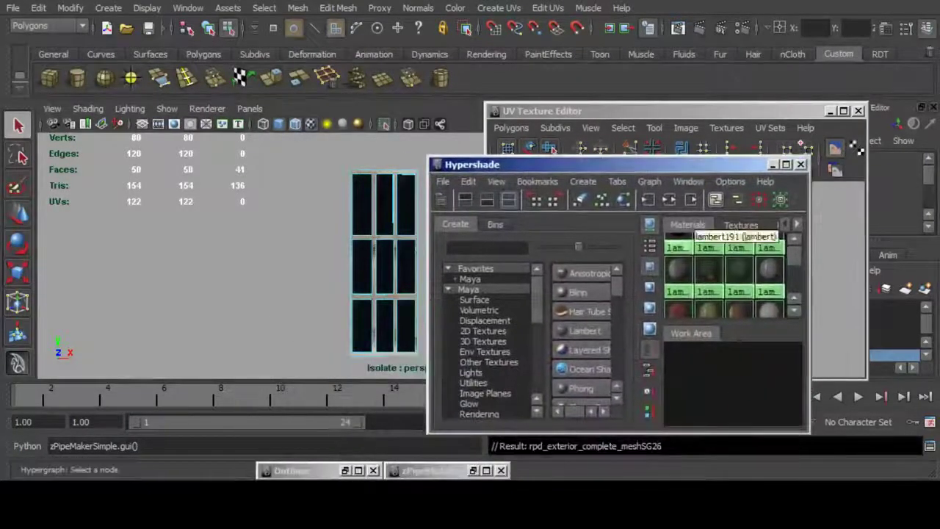
pyautogui.moveTo(708, 269); pyautogui.dragTo(708, 235, button='right')
pyautogui.moveTo(624, 164); pyautogui.dragTo(690, 149)
pyautogui.moveTo(779, 149); pyautogui.dragTo(602, 141)
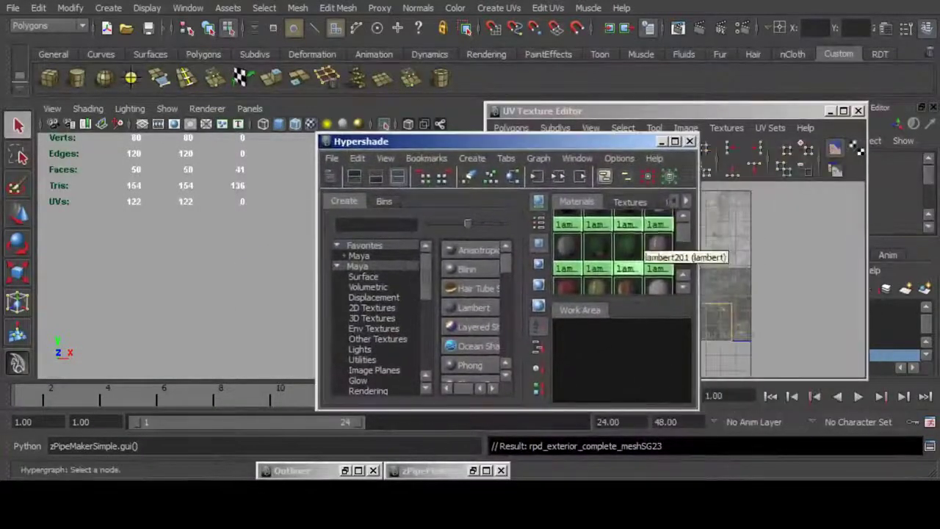
pyautogui.scroll(3, 634, 242)
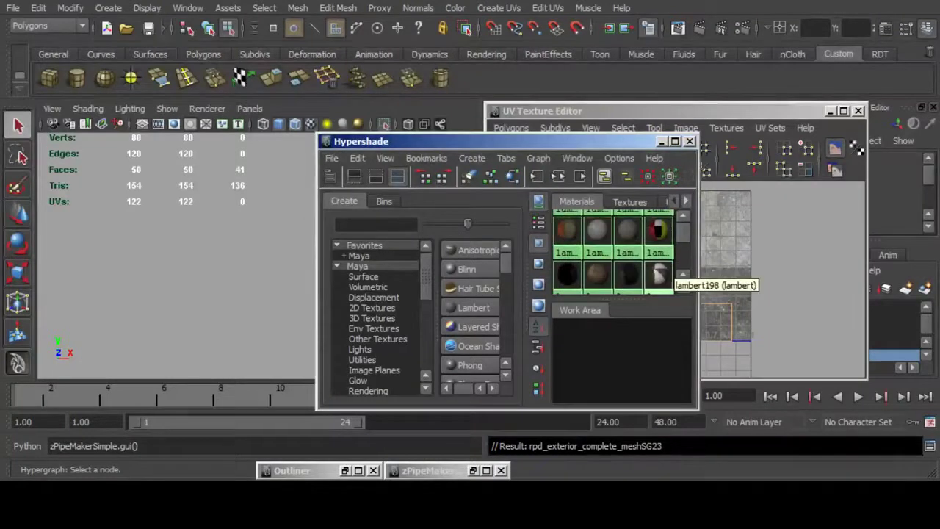
pyautogui.moveTo(659, 276); pyautogui.dragTo(660, 238, button='right')
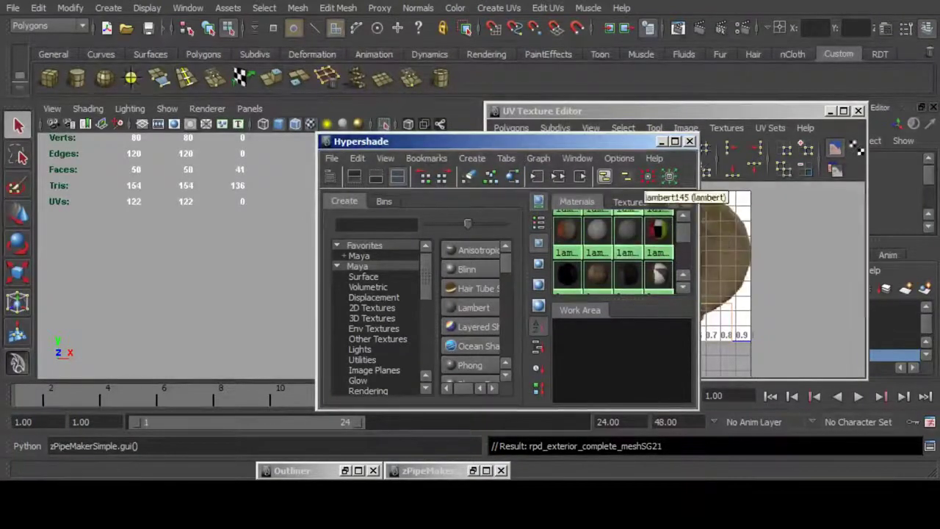
# Assign the pale, brown-stained burning_alley_bin material to the window frame faces and put the Hypershade away.
pyautogui.moveTo(609, 141); pyautogui.dragTo(731, 158)
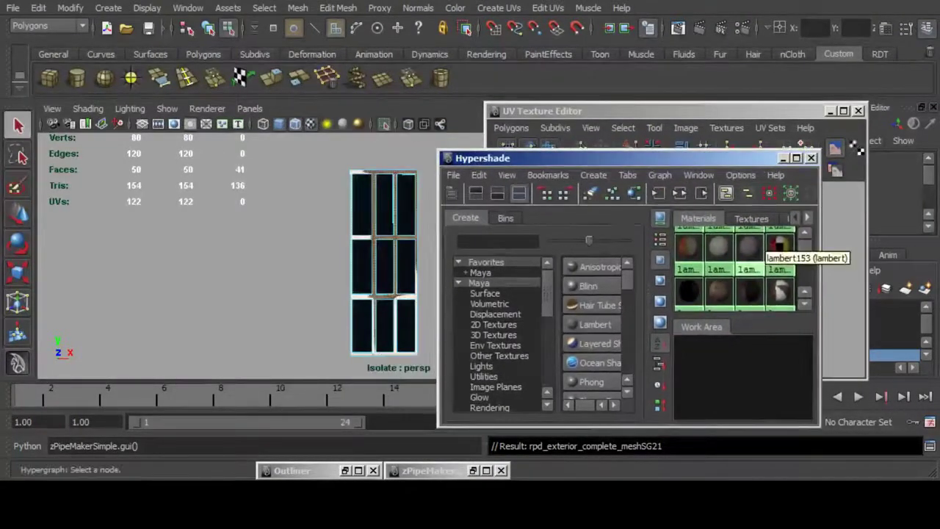
pyautogui.moveTo(720, 247); pyautogui.dragTo(720, 211, button='right')
pyautogui.moveTo(706, 158); pyautogui.dragTo(473, 193)
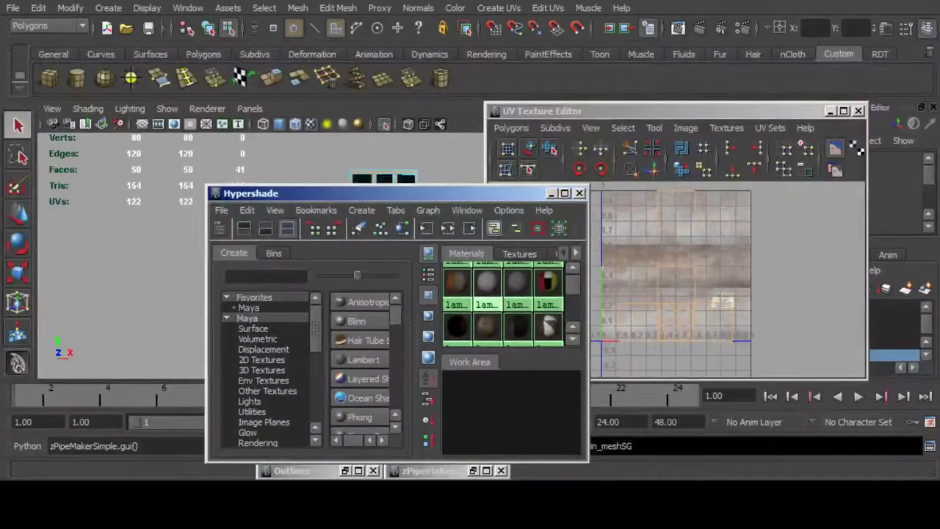
pyautogui.click(552, 194)
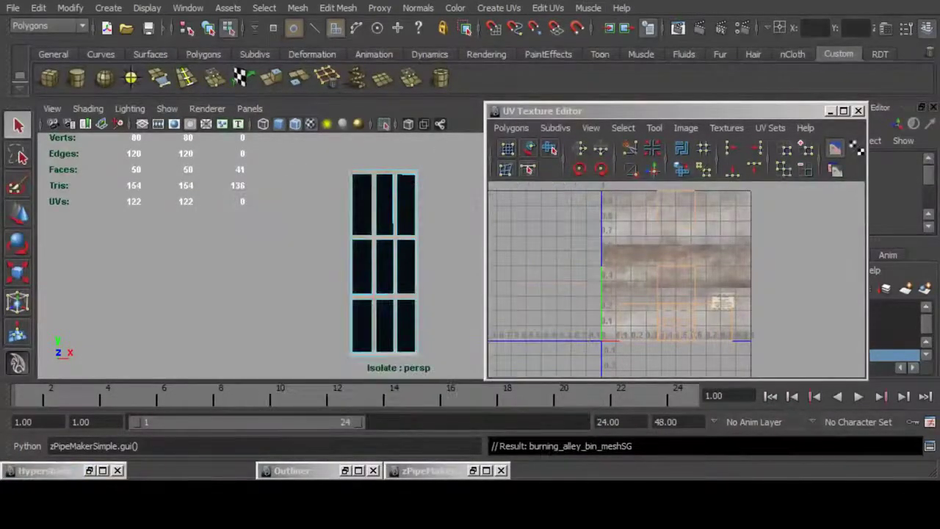
# Apply automatic mapping to the window frame faces and switch to UV selection in the UV Texture Editor.
pyautogui.click(498, 8)
pyautogui.click(526, 77)
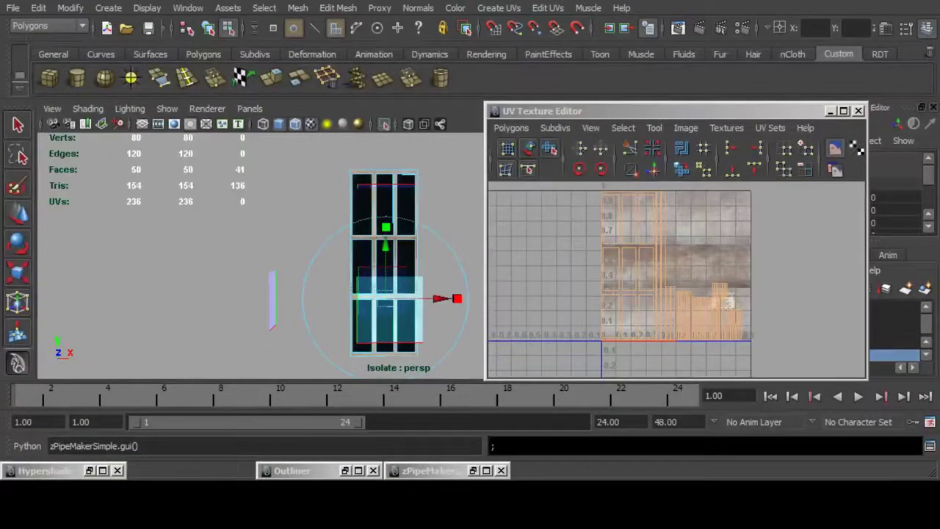
pyautogui.moveTo(680, 265); pyautogui.dragTo(724, 264, button='right')
# Scale down all the frame UVs and move them onto the pale upper-left area of the stained texture.
pyautogui.moveTo(583, 185); pyautogui.dragTo(772, 360)
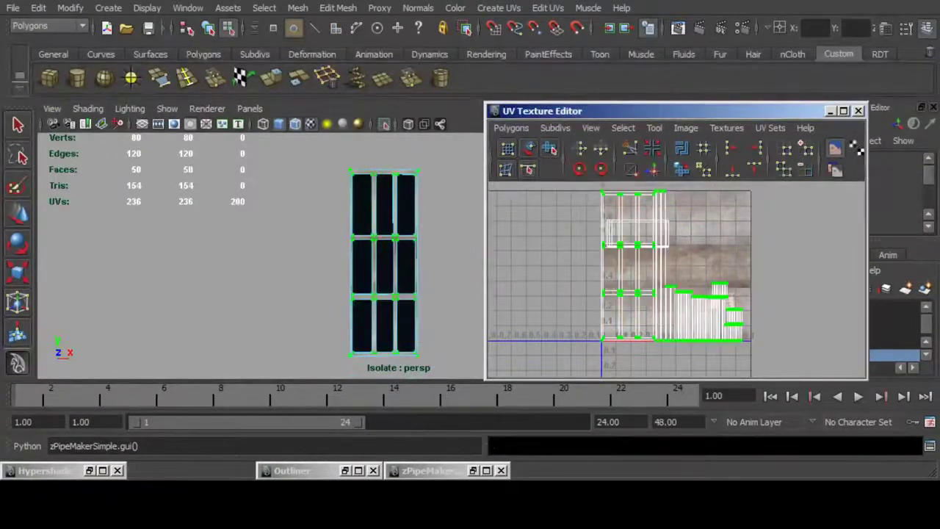
pyautogui.press('r')
pyautogui.scroll(5, 672, 265)
pyautogui.moveTo(665, 246); pyautogui.dragTo(615, 246)
pyautogui.keyDown('alt'); pyautogui.moveTo(646, 253); pyautogui.dragTo(665, 369, button='middle'); pyautogui.keyUp('alt')
pyautogui.keyDown('alt'); pyautogui.moveTo(665, 346); pyautogui.dragTo(617, 346, button='right'); pyautogui.keyUp('alt')
pyautogui.press('w')
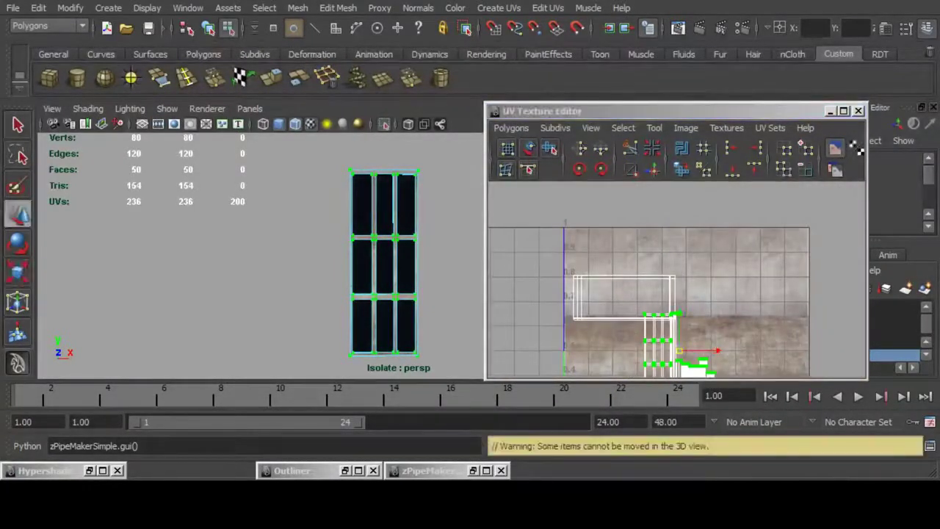
pyautogui.moveTo(680, 351); pyautogui.dragTo(604, 270)
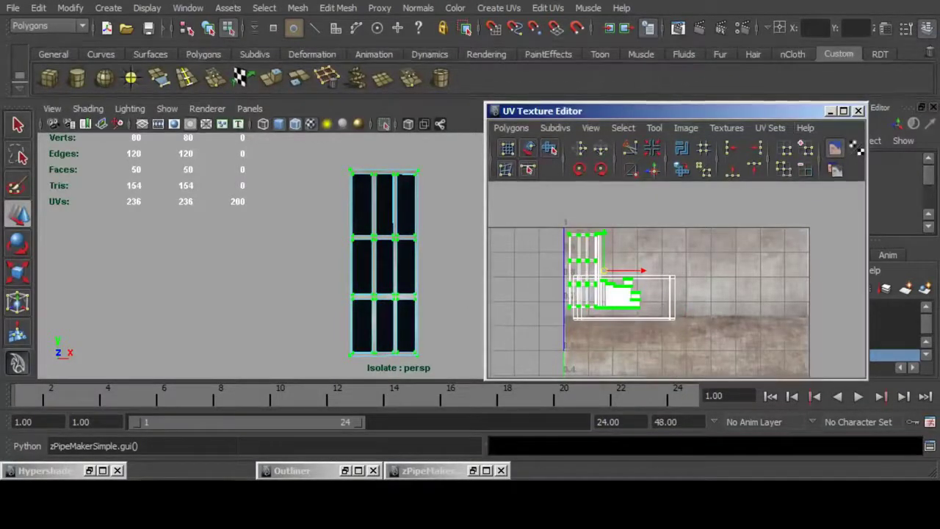
# Put the UV Texture Editor away, return to object mode and turn off the window grid's isolation.
pyautogui.click(831, 111)
pyautogui.keyDown('alt'); pyautogui.moveTo(396, 257); pyautogui.dragTo(426, 266); pyautogui.keyUp('alt')
pyautogui.scroll(5, 411, 257)
pyautogui.press('F8')
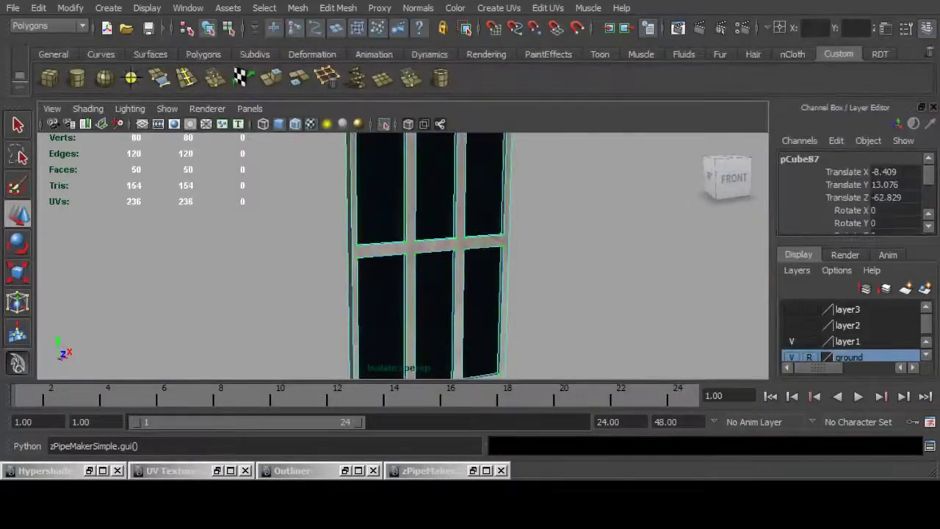
pyautogui.click(384, 123)
# Move the textured window grid forward within its opening to a Translate Z of -62.23.
pyautogui.scroll(-8, 412, 257)
pyautogui.keyDown('alt'); pyautogui.moveTo(440, 250); pyautogui.dragTo(371, 291); pyautogui.keyUp('alt')
pyautogui.scroll(5, 411, 258)
pyautogui.moveTo(412, 257)
pyautogui.keyDown('alt'); pyautogui.mouseDown()
pyautogui.moveTo(441, 316)
pyautogui.moveTo(507, 275)
pyautogui.moveTo(423, 250)
pyautogui.mouseUp(); pyautogui.keyUp('alt')
pyautogui.scroll(-5, 411, 257)
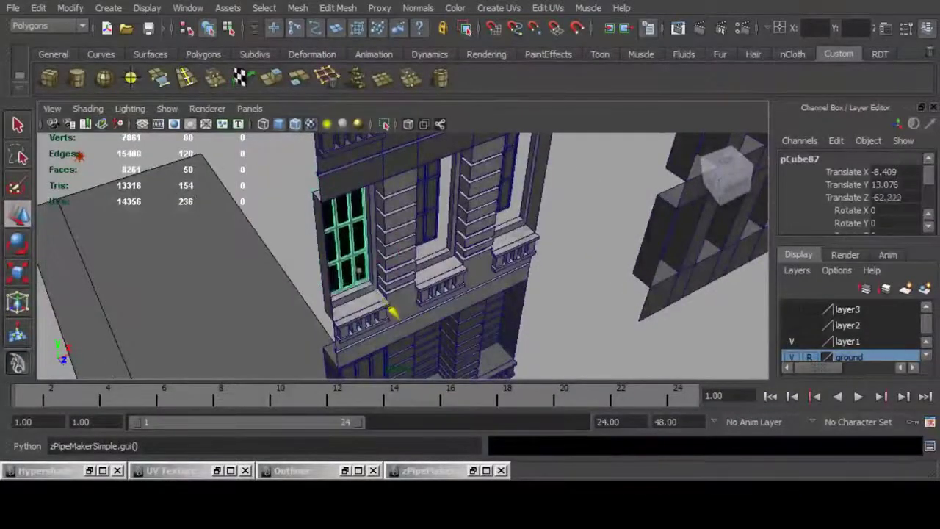
pyautogui.keyDown('alt'); pyautogui.moveTo(360, 273); pyautogui.dragTo(268, 247); pyautogui.keyUp('alt')
pyautogui.press('f')
pyautogui.keyDown('alt'); pyautogui.moveTo(271, 320); pyautogui.dragTo(352, 220); pyautogui.keyUp('alt')
pyautogui.scroll(-5, 402, 256)
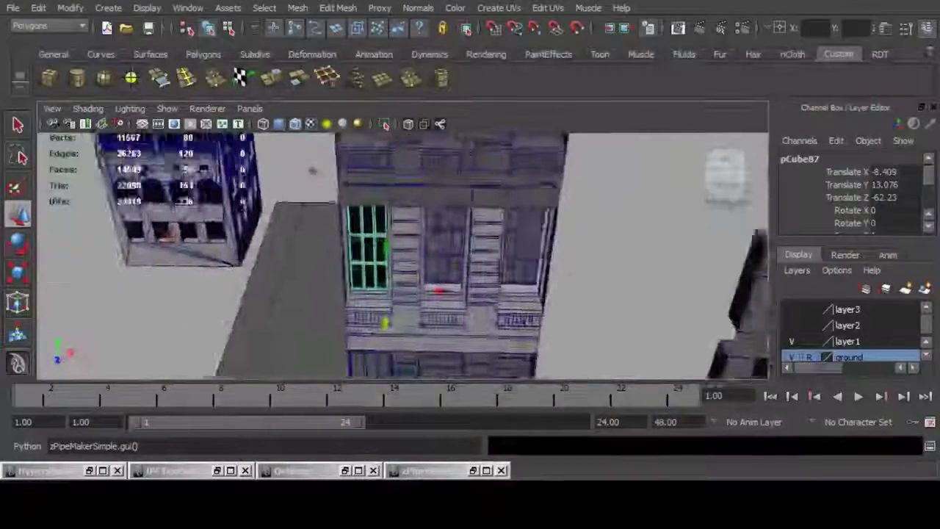
# Delete the two untextured window grids in the neighbouring openings on the same floor.
pyautogui.click(432, 255)
pyautogui.keyDown('shift'); pyautogui.click(515, 276); pyautogui.keyUp('shift')
pyautogui.press('Delete')
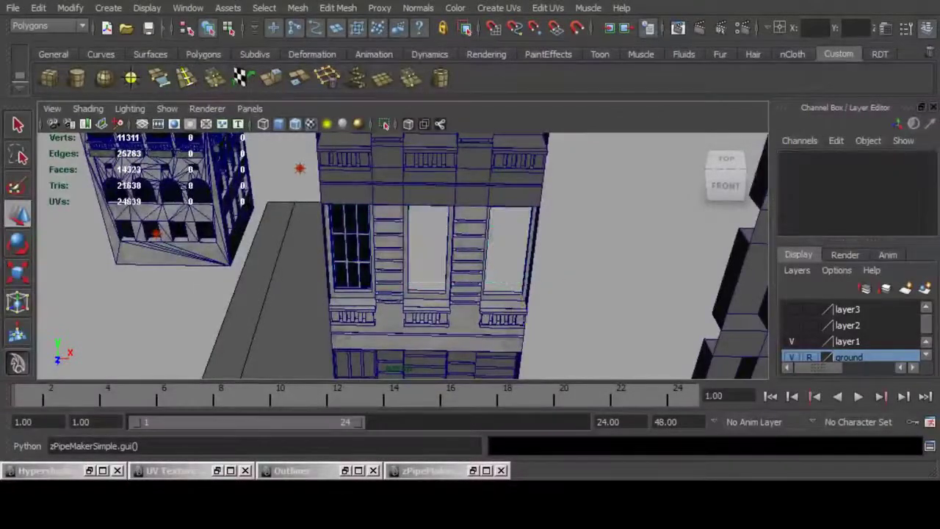
# Duplicate the textured window grid into the two neighbouring openings on the same floor, aligning each copy with its frame.
pyautogui.scroll(5, 440, 287)
pyautogui.click(344, 304)
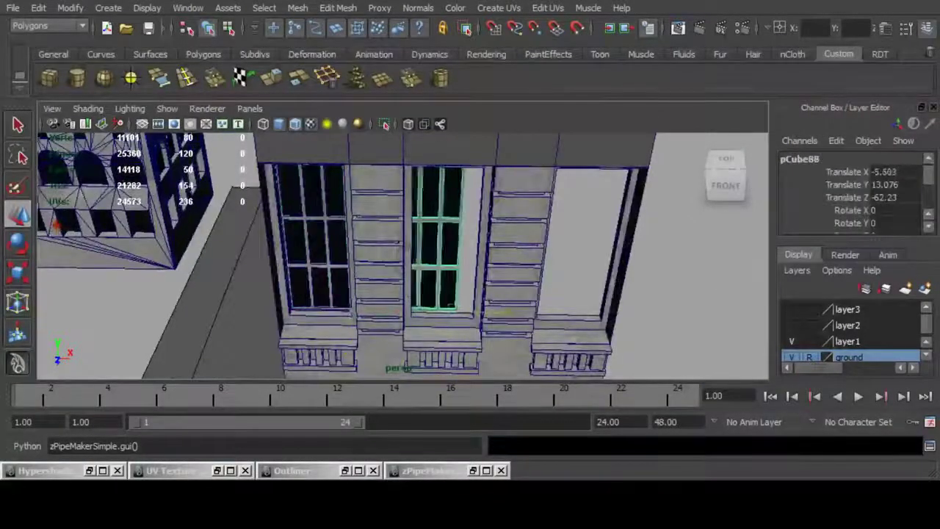
pyautogui.hotkey('ctrl', 'd')
pyautogui.keyDown('alt'); pyautogui.moveTo(522, 313); pyautogui.dragTo(436, 313, button='middle'); pyautogui.keyUp('alt')
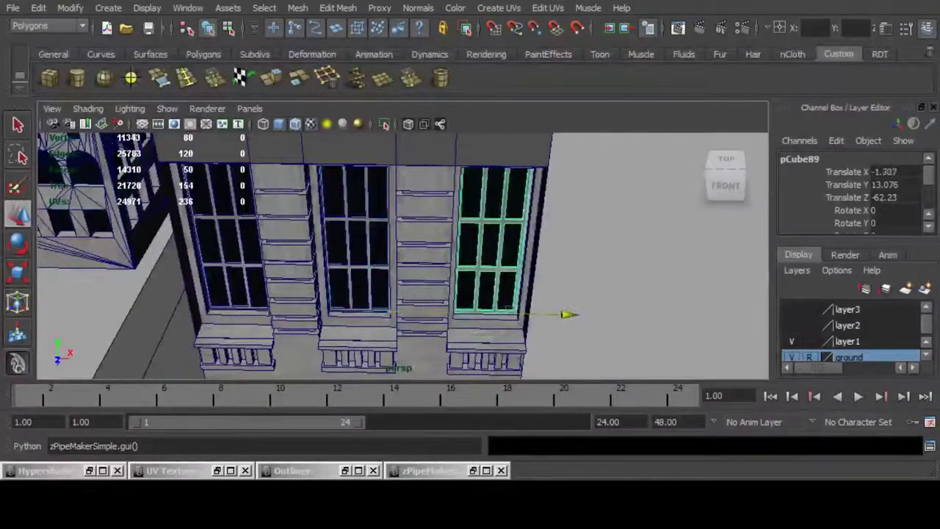
pyautogui.moveTo(568, 314); pyautogui.dragTo(570, 314)
# Combine the three window grids with the textured floor wall around them and center the combined mesh's pivot.
pyautogui.keyDown('alt'); pyautogui.moveTo(515, 309); pyautogui.dragTo(599, 275); pyautogui.keyUp('alt')
pyautogui.scroll(-5, 507, 250)
pyautogui.keyDown('shift'); pyautogui.click(380, 238); pyautogui.keyUp('shift')
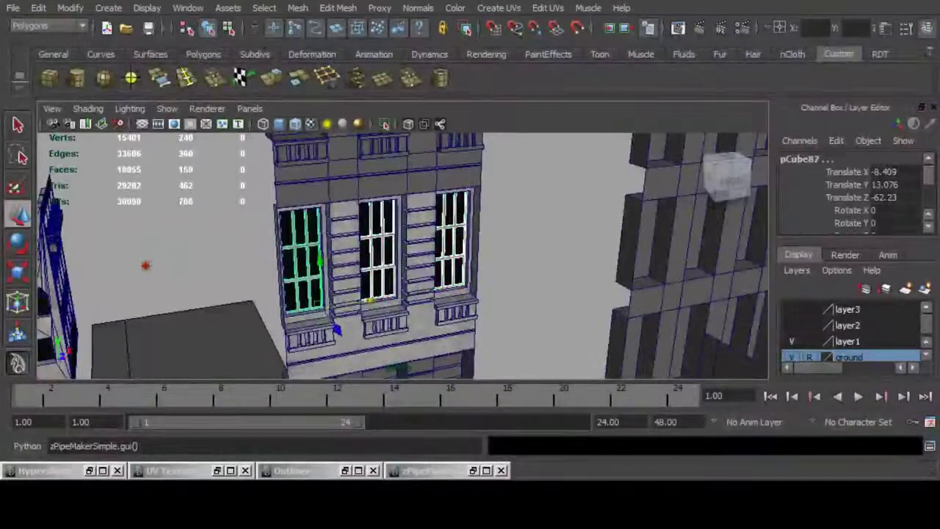
pyautogui.keyDown('shift'); pyautogui.click(345, 258); pyautogui.keyUp('shift')
pyautogui.click(298, 7)
pyautogui.click(315, 30)
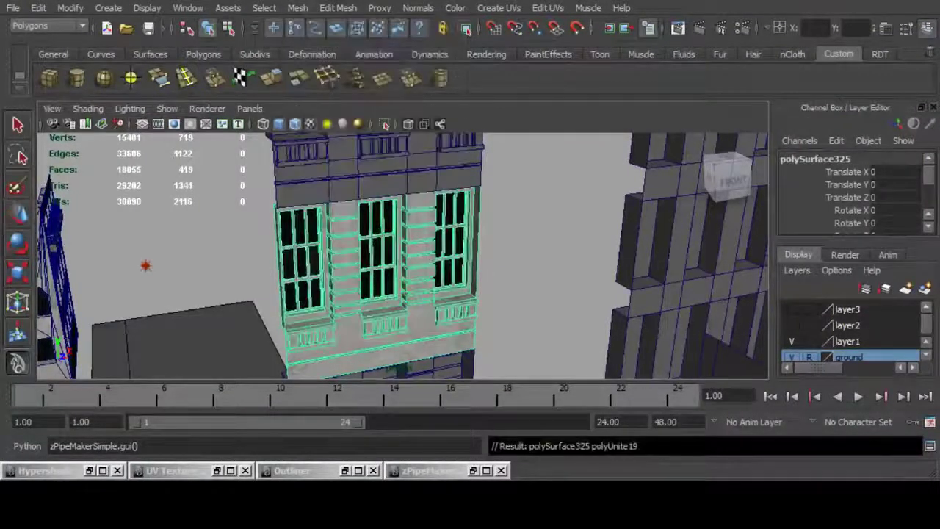
pyautogui.click(69, 8)
pyautogui.click(98, 158)
pyautogui.press('w')
# Duplicate the combined textured floor one storey up to a Translate Y of 7.79 and delete the untextured floor it replaces.
pyautogui.keyDown('alt'); pyautogui.moveTo(411, 257); pyautogui.dragTo(353, 253, button='right'); pyautogui.keyUp('alt')
pyautogui.keyDown('alt'); pyautogui.moveTo(352, 254); pyautogui.dragTo(356, 305, button='middle'); pyautogui.keyUp('alt')
pyautogui.keyDown('alt'); pyautogui.moveTo(200, 289); pyautogui.dragTo(243, 305); pyautogui.keyUp('alt')
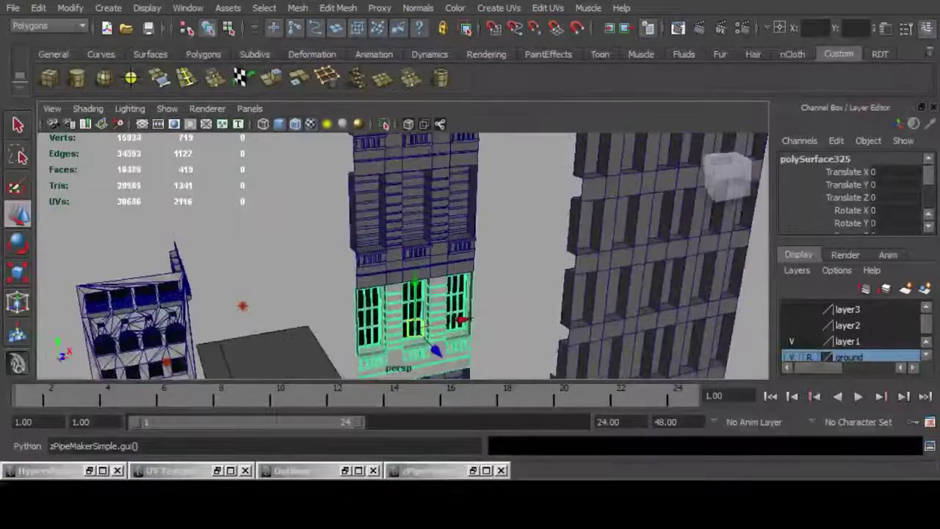
pyautogui.hotkey('ctrl', 'd')
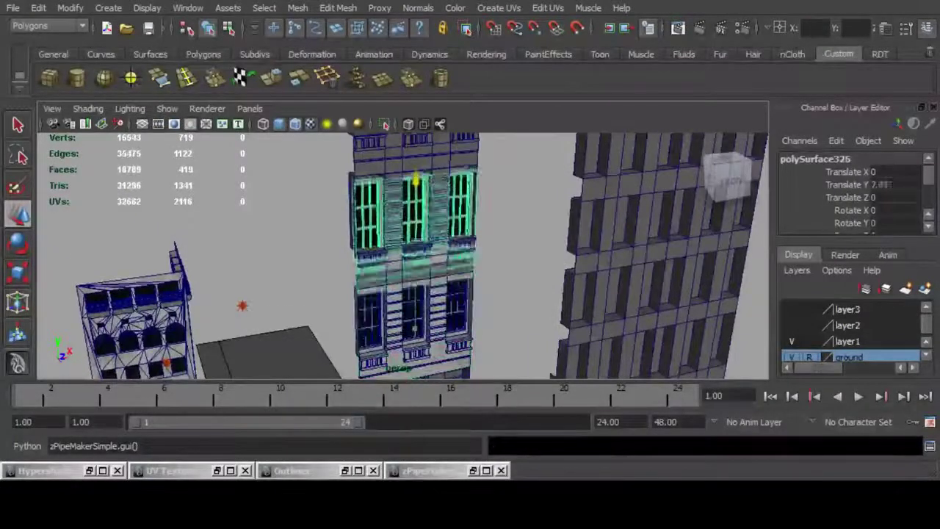
pyautogui.moveTo(416, 179); pyautogui.dragTo(416, 176)
pyautogui.scroll(6, 416, 177)
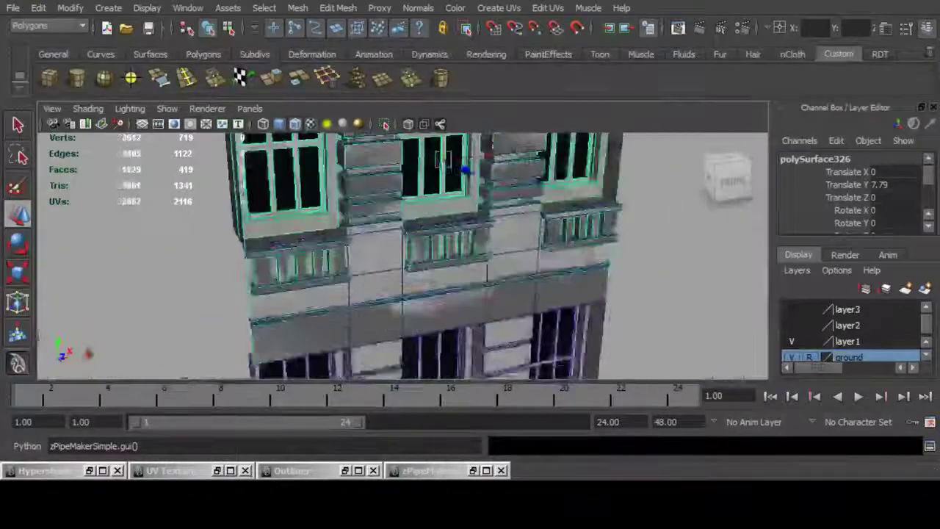
pyautogui.click(419, 288)
pyautogui.click(676, 286)
pyautogui.scroll(-3, 441, 279)
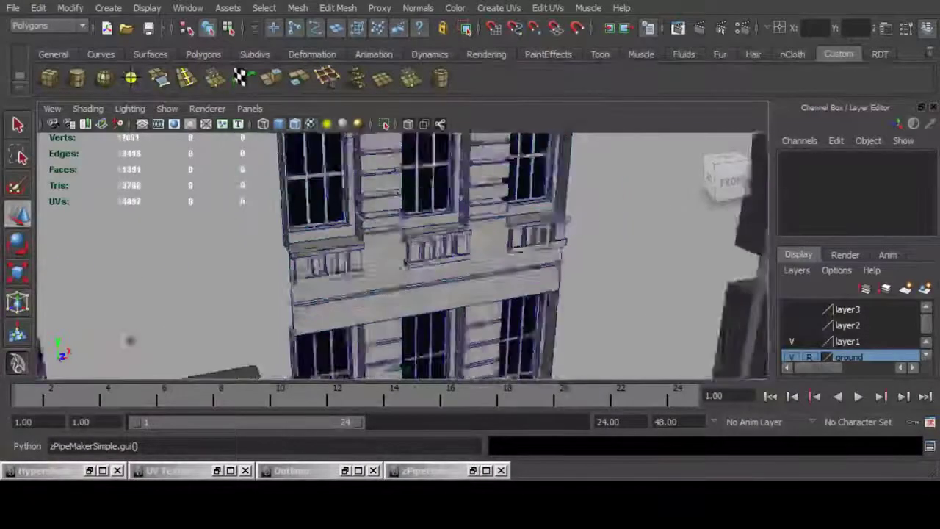
# Duplicate the second textured floor up to a Translate Y of about 15.65 and delete the untextured floor there.
pyautogui.moveTo(441, 279)
pyautogui.keyDown('alt'); pyautogui.mouseDown()
pyautogui.moveTo(426, 184)
pyautogui.moveTo(445, 280)
pyautogui.mouseUp(); pyautogui.keyUp('alt')
pyautogui.scroll(-5, 434, 250)
pyautogui.keyDown('alt'); pyautogui.moveTo(445, 279); pyautogui.dragTo(451, 327, button='middle'); pyautogui.keyUp('alt')
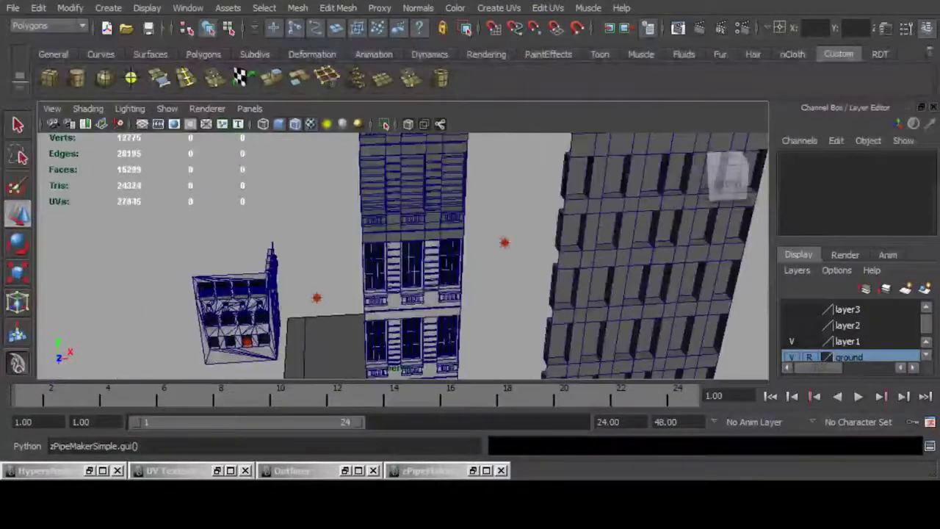
pyautogui.click(416, 275)
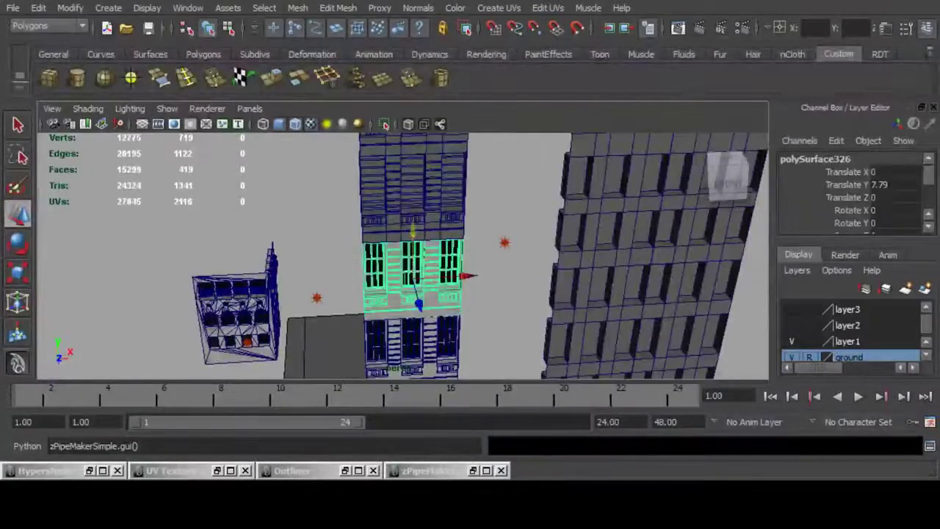
pyautogui.hotkey('ctrl', 'd')
pyautogui.keyDown('alt'); pyautogui.moveTo(415, 265); pyautogui.dragTo(459, 220); pyautogui.keyUp('alt')
pyautogui.scroll(5, 448, 235)
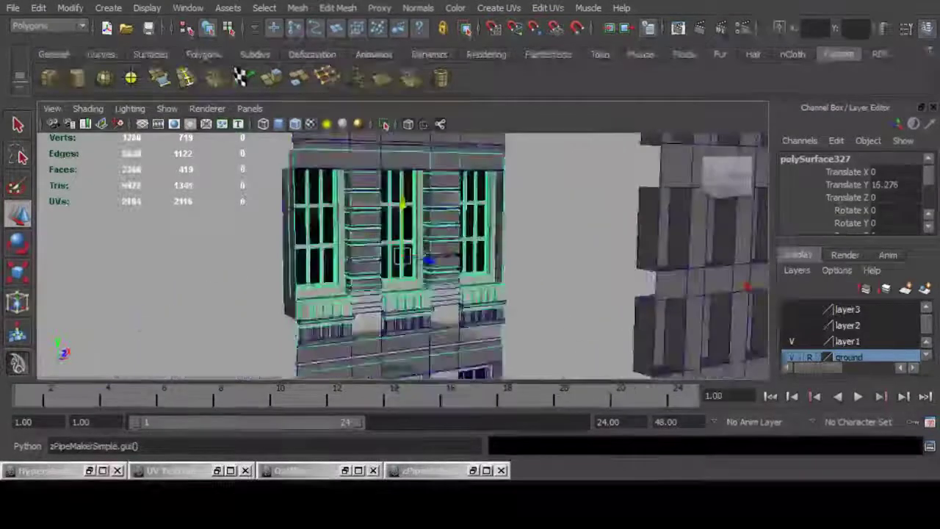
pyautogui.keyDown('alt'); pyautogui.moveTo(448, 257); pyautogui.dragTo(457, 199, button='middle'); pyautogui.keyUp('alt')
pyautogui.hotkey('ctrl', 'z')
pyautogui.moveTo(416, 149); pyautogui.dragTo(413, 151)
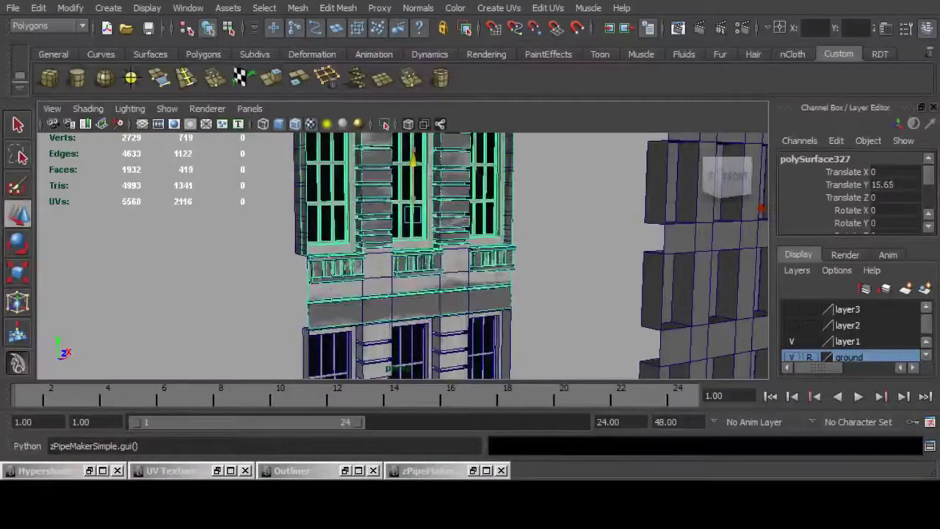
pyautogui.moveTo(413, 160); pyautogui.dragTo(413, 161)
pyautogui.click(566, 249)
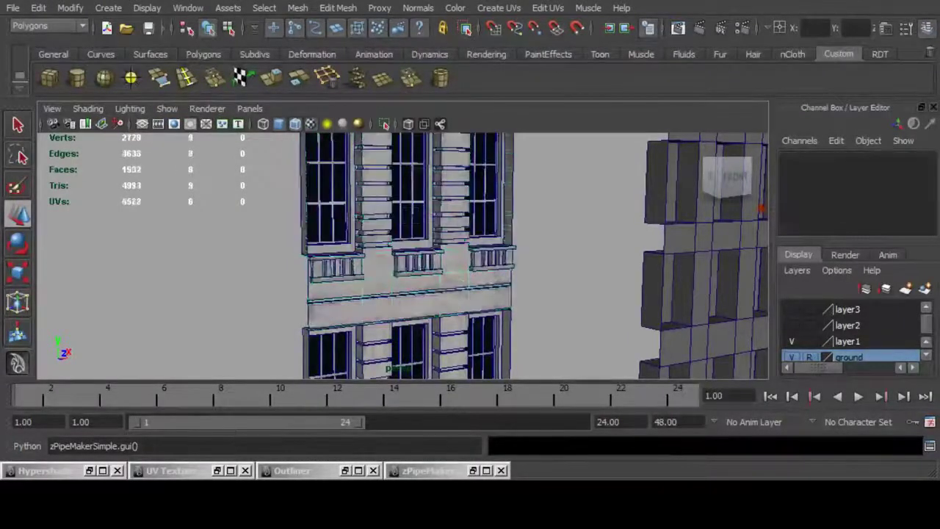
# Duplicate the third textured floor up to a Translate Y of 23.462 and delete the untextured top floor it replaces.
pyautogui.keyDown('alt'); pyautogui.moveTo(761, 209); pyautogui.dragTo(524, 216); pyautogui.keyUp('alt')
pyautogui.keyDown('alt'); pyautogui.moveTo(524, 216); pyautogui.dragTo(413, 246, button='right'); pyautogui.keyUp('alt')
pyautogui.keyDown('alt'); pyautogui.moveTo(413, 246); pyautogui.dragTo(600, 281); pyautogui.keyUp('alt')
pyautogui.hotkey('ctrl', 'z')
pyautogui.hotkey('ctrl', 'z')
pyautogui.keyDown('alt'); pyautogui.moveTo(600, 281); pyautogui.dragTo(584, 368, button='middle'); pyautogui.keyUp('alt')
pyautogui.keyDown('alt'); pyautogui.moveTo(585, 367); pyautogui.dragTo(690, 331, button='right'); pyautogui.keyUp('alt')
pyautogui.keyDown('alt'); pyautogui.moveTo(690, 331); pyautogui.dragTo(684, 316); pyautogui.keyUp('alt')
pyautogui.keyDown('alt'); pyautogui.moveTo(684, 316); pyautogui.dragTo(688, 362, button='middle'); pyautogui.keyUp('alt')
pyautogui.keyDown('alt'); pyautogui.moveTo(688, 361); pyautogui.dragTo(639, 353, button='right'); pyautogui.keyUp('alt')
pyautogui.keyDown('alt'); pyautogui.moveTo(639, 353); pyautogui.dragTo(658, 342); pyautogui.keyUp('alt')
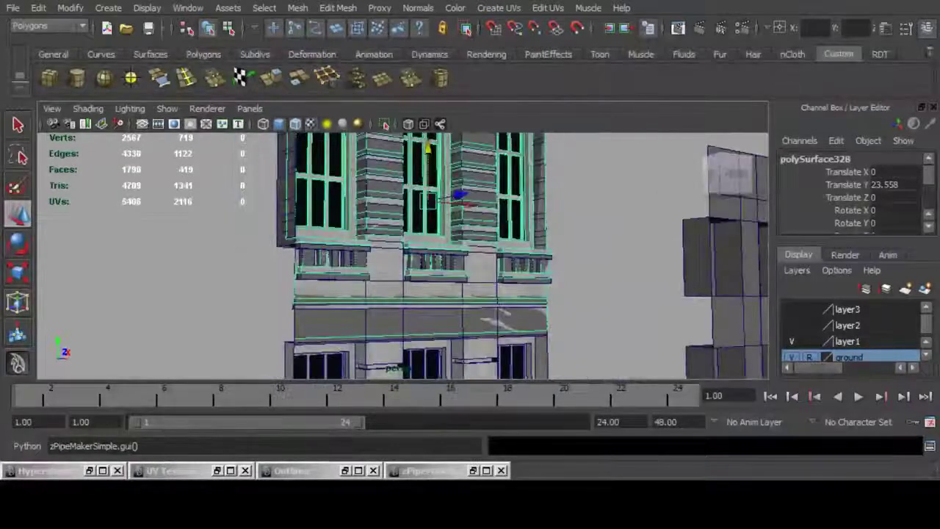
pyautogui.moveTo(429, 148); pyautogui.dragTo(428, 153)
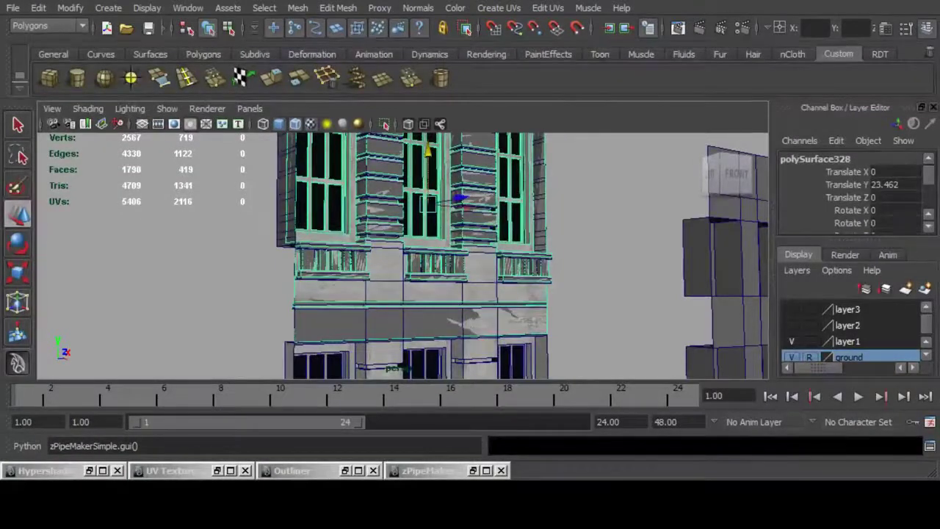
pyautogui.click(541, 193)
pyautogui.press('Delete')
# Examine the joints between the stacked textured floors and the building's overall front from several angles.
pyautogui.keyDown('alt'); pyautogui.moveTo(541, 221); pyautogui.dragTo(500, 228, button='right'); pyautogui.keyUp('alt')
pyautogui.keyDown('alt'); pyautogui.moveTo(499, 228); pyautogui.dragTo(529, 213); pyautogui.keyUp('alt')
pyautogui.keyDown('alt'); pyautogui.moveTo(529, 213); pyautogui.dragTo(610, 213, button='right'); pyautogui.keyUp('alt')
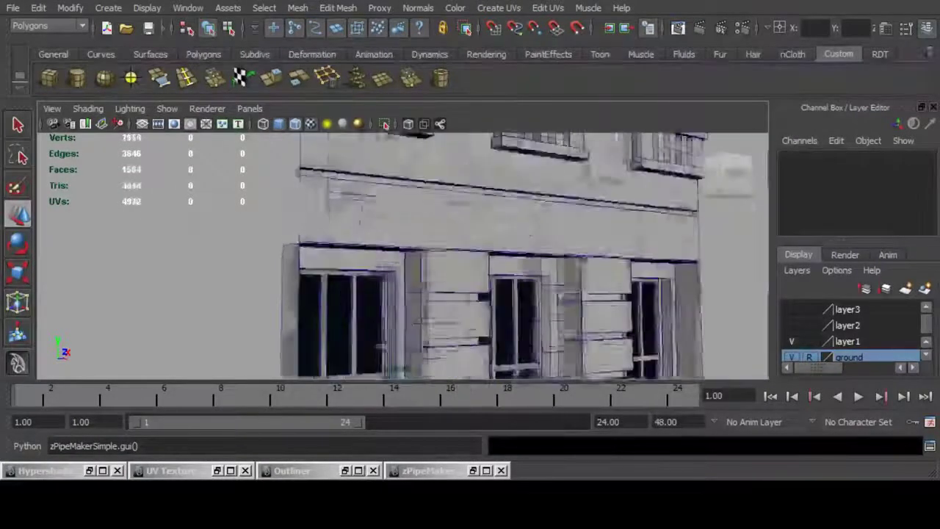
pyautogui.keyDown('alt'); pyautogui.moveTo(529, 235); pyautogui.dragTo(588, 220); pyautogui.keyUp('alt')
pyautogui.keyDown('alt'); pyautogui.moveTo(588, 220); pyautogui.dragTo(478, 228, button='right'); pyautogui.keyUp('alt')
pyautogui.keyDown('alt'); pyautogui.moveTo(478, 227); pyautogui.dragTo(441, 349); pyautogui.keyUp('alt')
pyautogui.keyDown('alt'); pyautogui.moveTo(441, 294); pyautogui.dragTo(529, 294, button='right'); pyautogui.keyUp('alt')
pyautogui.keyDown('alt'); pyautogui.moveTo(529, 294); pyautogui.dragTo(521, 313, button='middle'); pyautogui.keyUp('alt')
pyautogui.keyDown('alt'); pyautogui.moveTo(521, 312); pyautogui.dragTo(525, 243); pyautogui.keyUp('alt')
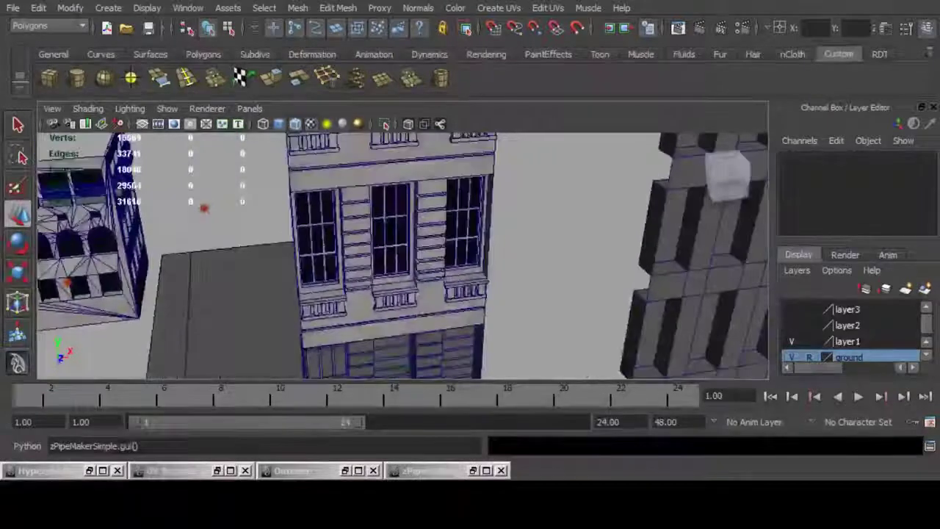
pyautogui.keyDown('alt'); pyautogui.moveTo(515, 279); pyautogui.dragTo(525, 235, button='middle'); pyautogui.keyUp('alt')
pyautogui.keyDown('alt'); pyautogui.moveTo(525, 235); pyautogui.dragTo(470, 239, button='right'); pyautogui.keyUp('alt')
pyautogui.keyDown('alt'); pyautogui.moveTo(470, 238); pyautogui.dragTo(518, 224); pyautogui.keyUp('alt')
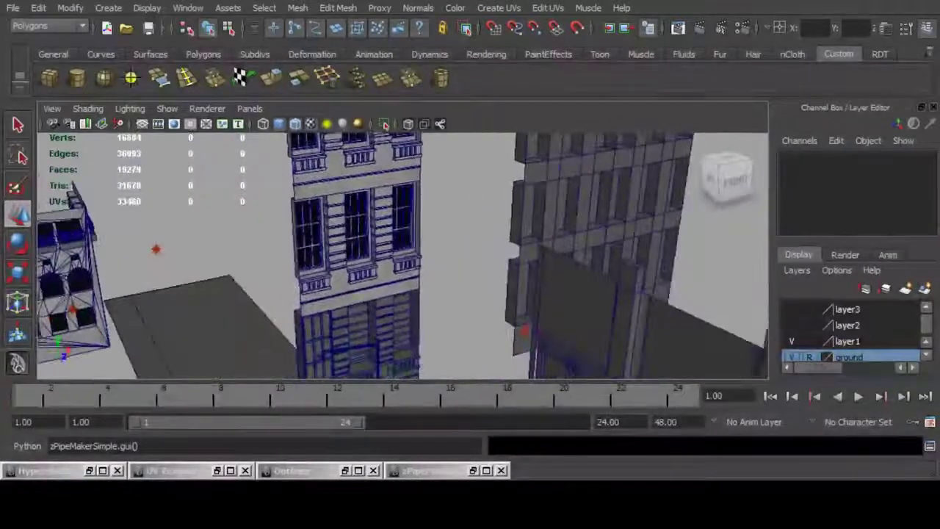
pyautogui.keyDown('alt'); pyautogui.moveTo(518, 224); pyautogui.dragTo(463, 227, button='right'); pyautogui.keyUp('alt')
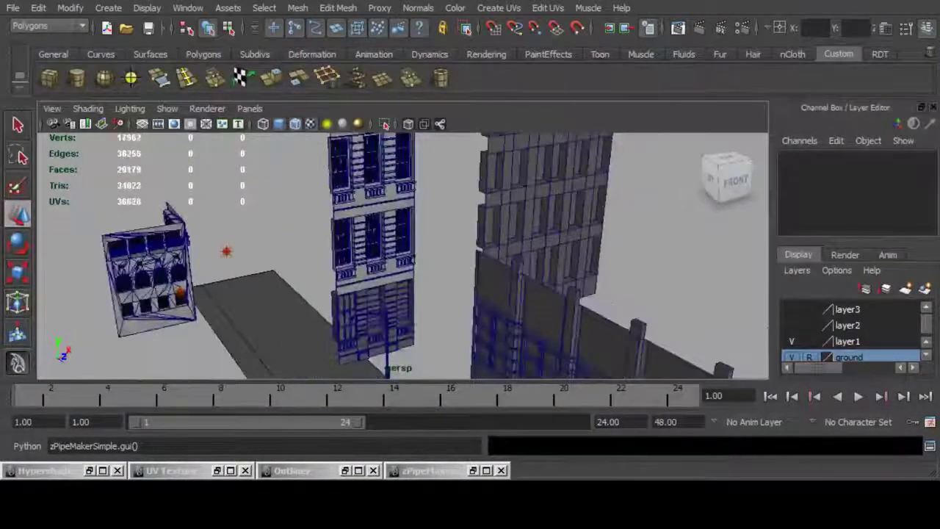
pyautogui.keyDown('alt'); pyautogui.moveTo(463, 227); pyautogui.dragTo(400, 254); pyautogui.keyUp('alt')
pyautogui.keyDown('alt'); pyautogui.moveTo(401, 254); pyautogui.dragTo(309, 349, button='middle'); pyautogui.keyUp('alt')
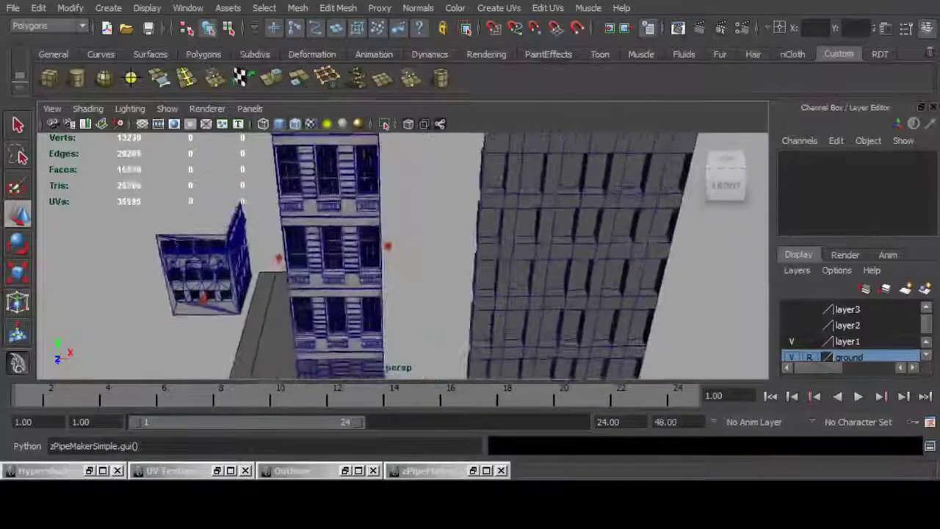
pyautogui.keyDown('alt'); pyautogui.moveTo(308, 349); pyautogui.dragTo(253, 347, button='right'); pyautogui.keyUp('alt')
pyautogui.keyDown('alt'); pyautogui.moveTo(254, 347); pyautogui.dragTo(257, 363); pyautogui.keyUp('alt')
pyautogui.keyDown('alt'); pyautogui.moveTo(257, 364); pyautogui.dragTo(269, 419, button='middle'); pyautogui.keyUp('alt')
# Duplicate all four textured floors and move the copies beside the originals to a Translate X of about 9.046.
pyautogui.click(366, 228)
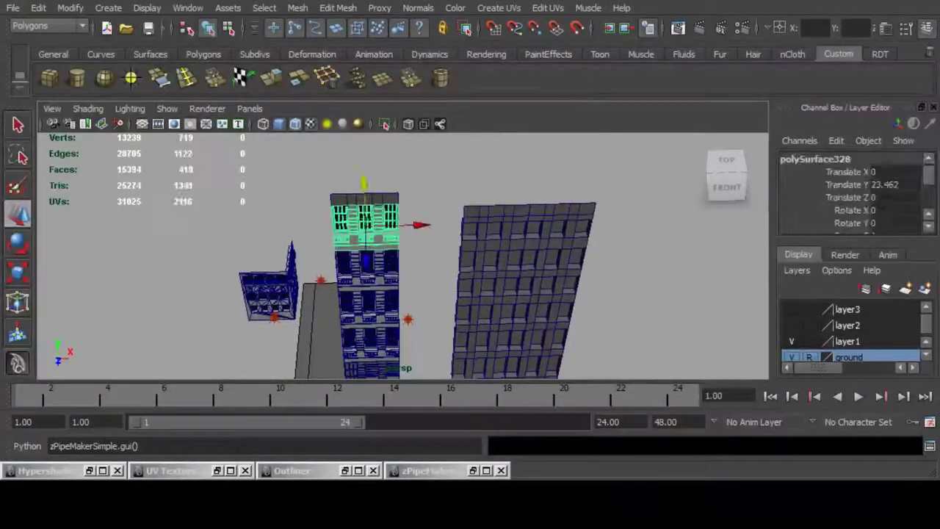
pyautogui.keyDown('shift'); pyautogui.click(371, 343); pyautogui.keyUp('shift')
pyautogui.keyDown('alt'); pyautogui.moveTo(371, 343); pyautogui.dragTo(366, 306, button='middle'); pyautogui.keyUp('alt')
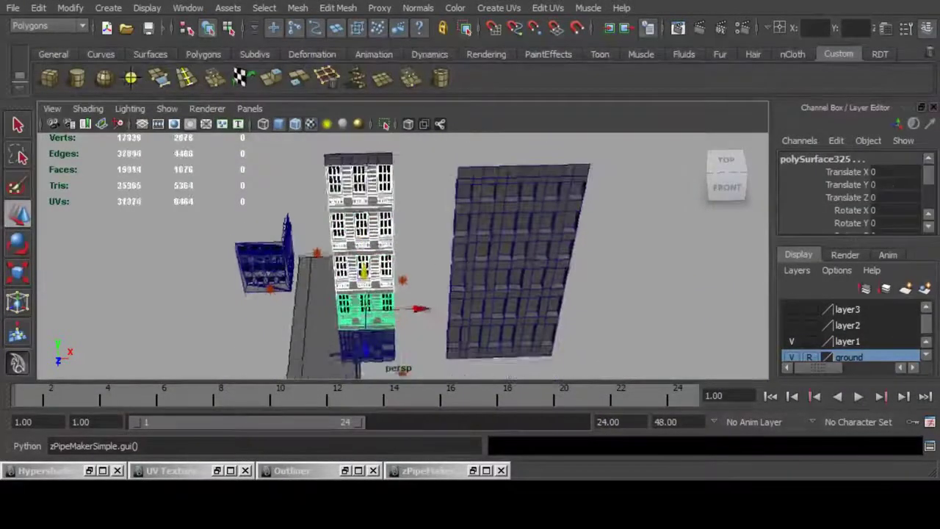
pyautogui.keyDown('alt'); pyautogui.moveTo(366, 306); pyautogui.dragTo(415, 307); pyautogui.keyUp('alt')
pyautogui.hotkey('ctrl', 'd')
pyautogui.keyDown('alt'); pyautogui.moveTo(415, 307); pyautogui.dragTo(459, 371, button='middle'); pyautogui.keyUp('alt')
pyautogui.keyDown('alt'); pyautogui.moveTo(459, 371); pyautogui.dragTo(548, 368, button='right'); pyautogui.keyUp('alt')
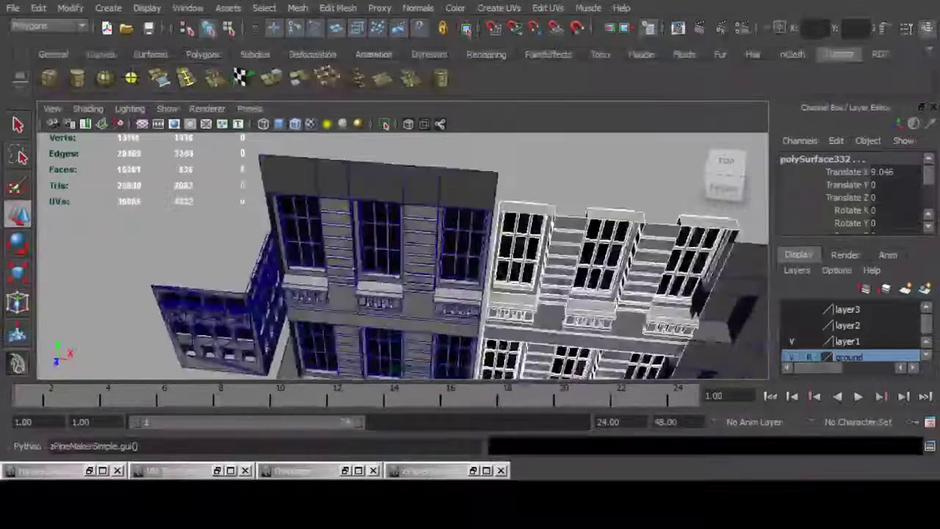
pyautogui.keyDown('alt'); pyautogui.moveTo(548, 368); pyautogui.dragTo(492, 349, button='middle'); pyautogui.keyUp('alt')
pyautogui.keyDown('alt'); pyautogui.moveTo(493, 349); pyautogui.dragTo(411, 345, button='right'); pyautogui.keyUp('alt')
pyautogui.keyDown('alt'); pyautogui.moveTo(412, 346); pyautogui.dragTo(442, 339); pyautogui.keyUp('alt')
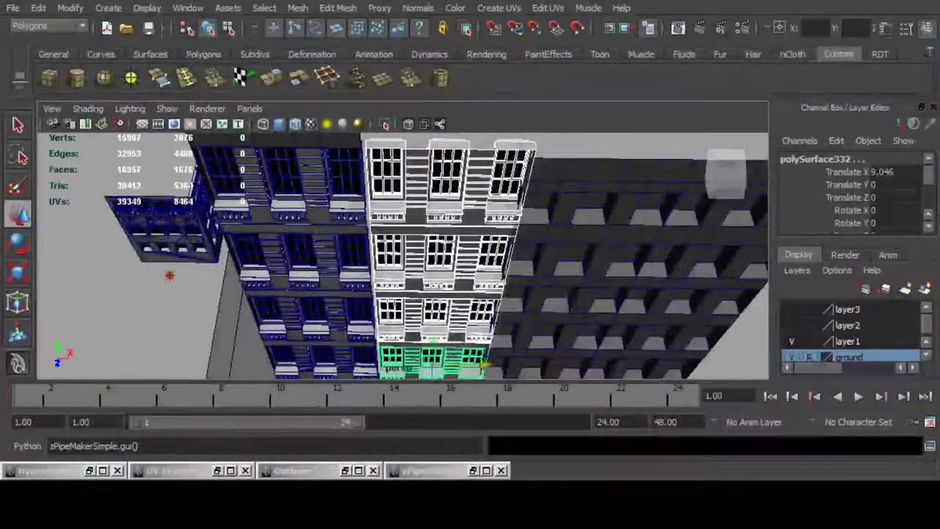
pyautogui.moveTo(481, 365); pyautogui.dragTo(483, 364)
# Delete the narrow side face of the copied top floor where it meets the original block.
pyautogui.keyDown('alt'); pyautogui.moveTo(471, 323); pyautogui.dragTo(540, 271); pyautogui.keyUp('alt')
pyautogui.keyDown('alt'); pyautogui.moveTo(540, 271); pyautogui.dragTo(632, 275, button='right'); pyautogui.keyUp('alt')
pyautogui.keyDown('alt'); pyautogui.moveTo(631, 275); pyautogui.dragTo(518, 334, button='middle'); pyautogui.keyUp('alt')
pyautogui.click(507, 254)
pyautogui.moveTo(400, 227); pyautogui.dragTo(397, 272, button='right')
pyautogui.click(395, 272)
pyautogui.press('Delete')
# Delete the matching seam-side face on the copied floor directly below the top one.
pyautogui.keyDown('alt'); pyautogui.moveTo(441, 214); pyautogui.dragTo(360, 221, button='right'); pyautogui.keyUp('alt')
pyautogui.keyDown('alt'); pyautogui.moveTo(382, 272); pyautogui.dragTo(389, 180, button='middle'); pyautogui.keyUp('alt')
pyautogui.keyDown('alt'); pyautogui.moveTo(390, 213); pyautogui.dragTo(470, 217, button='right'); pyautogui.keyUp('alt')
pyautogui.keyDown('alt'); pyautogui.moveTo(470, 294); pyautogui.dragTo(461, 178, button='middle'); pyautogui.keyUp('alt')
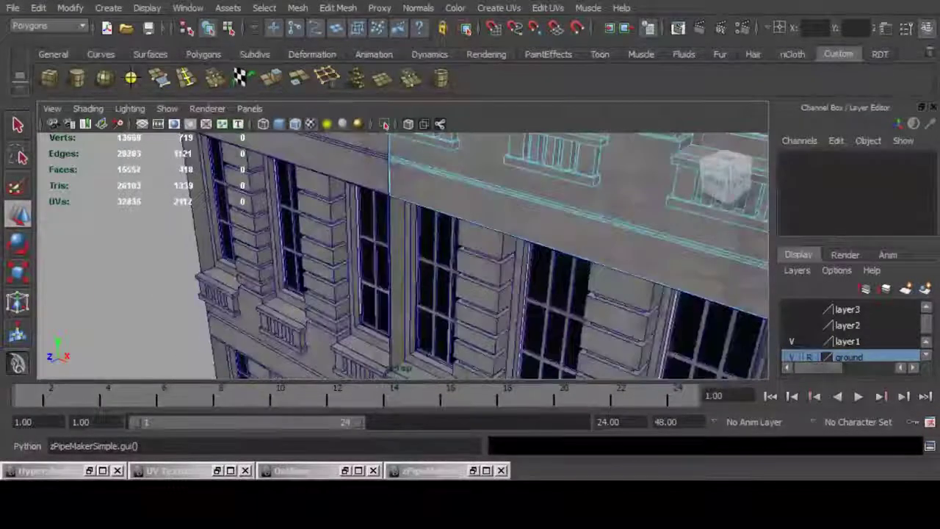
pyautogui.click(472, 253)
pyautogui.moveTo(411, 249); pyautogui.dragTo(360, 291, button='right')
pyautogui.click(398, 291)
pyautogui.press('Delete')
# Delete the narrow seam-side face on the second-lowest copied floor.
pyautogui.keyDown('alt'); pyautogui.moveTo(389, 294); pyautogui.dragTo(390, 215, button='middle'); pyautogui.keyUp('alt')
pyautogui.keyDown('alt'); pyautogui.moveTo(390, 236); pyautogui.dragTo(470, 239, button='right'); pyautogui.keyUp('alt')
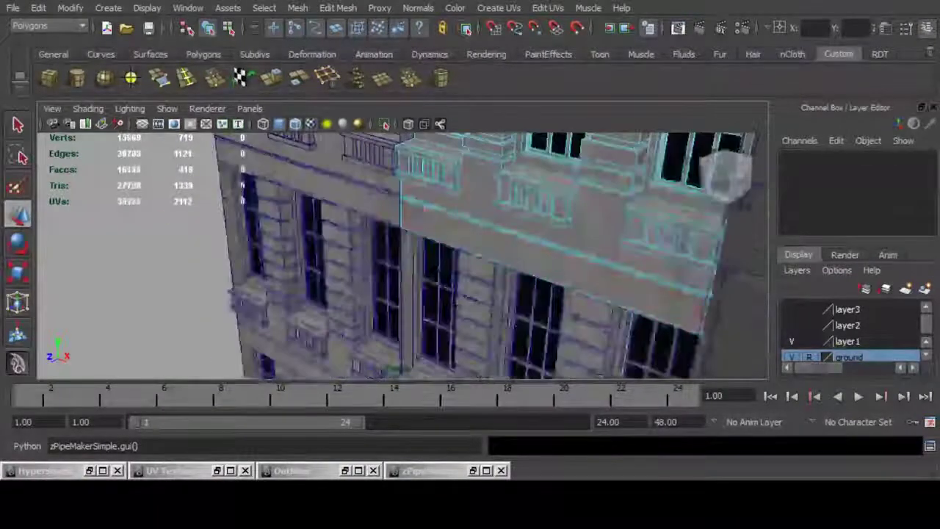
pyautogui.click(476, 287)
pyautogui.moveTo(441, 287); pyautogui.dragTo(440, 327, button='right')
pyautogui.keyDown('alt'); pyautogui.moveTo(413, 327); pyautogui.dragTo(403, 209, button='middle'); pyautogui.keyUp('alt')
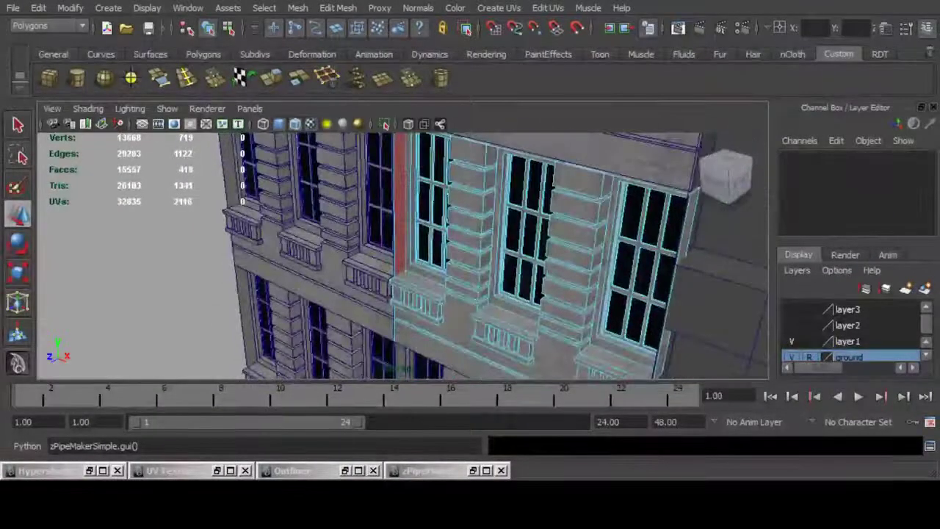
pyautogui.click(402, 209)
pyautogui.press('Delete')
# Switch the lowest copied floor to face selection for its side face at the seam with the original block.
pyautogui.keyDown('alt'); pyautogui.moveTo(455, 323); pyautogui.dragTo(449, 182, button='middle'); pyautogui.keyUp('alt')
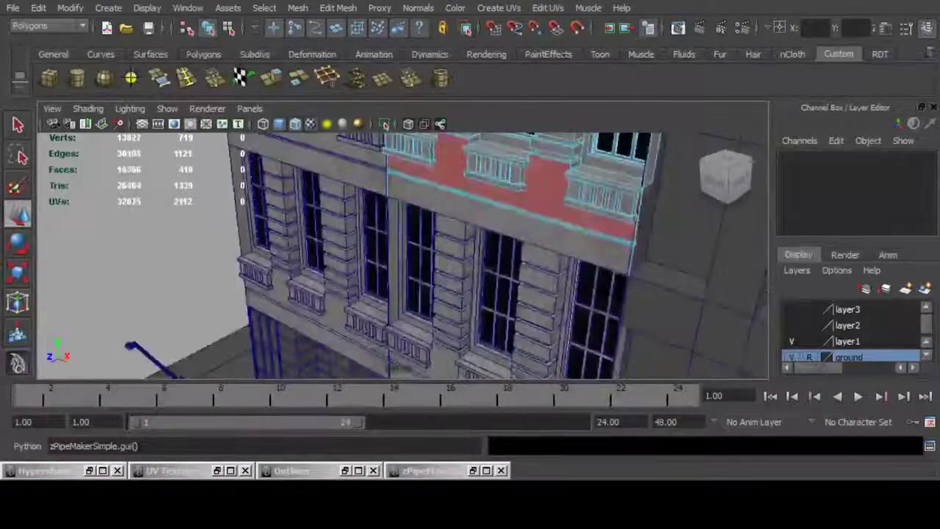
pyautogui.click(459, 283)
pyautogui.moveTo(459, 283); pyautogui.dragTo(458, 323, button='right')
pyautogui.scroll(4, 441, 294)
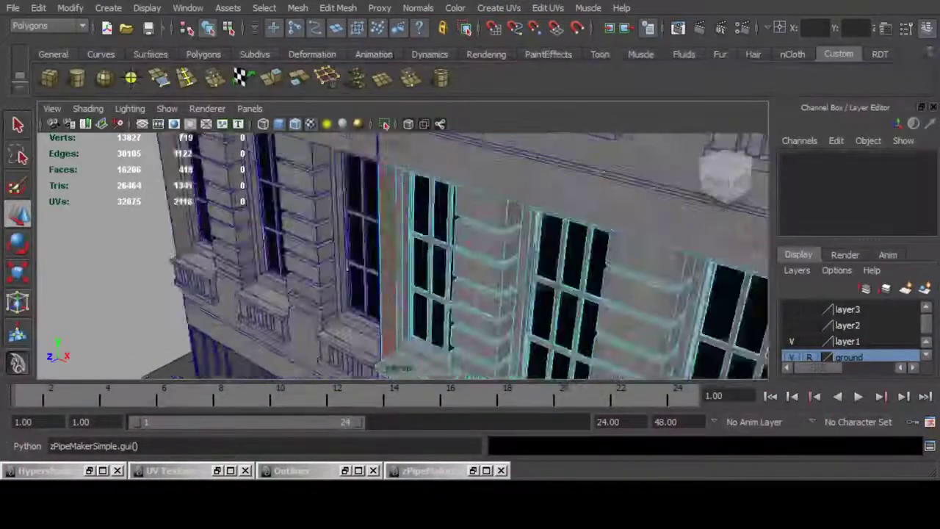
# Delete the side face at the seam on the bottom window section of the second facade column.
pyautogui.click(389, 258)
pyautogui.press('Delete')
pyautogui.scroll(-6, 441, 264)
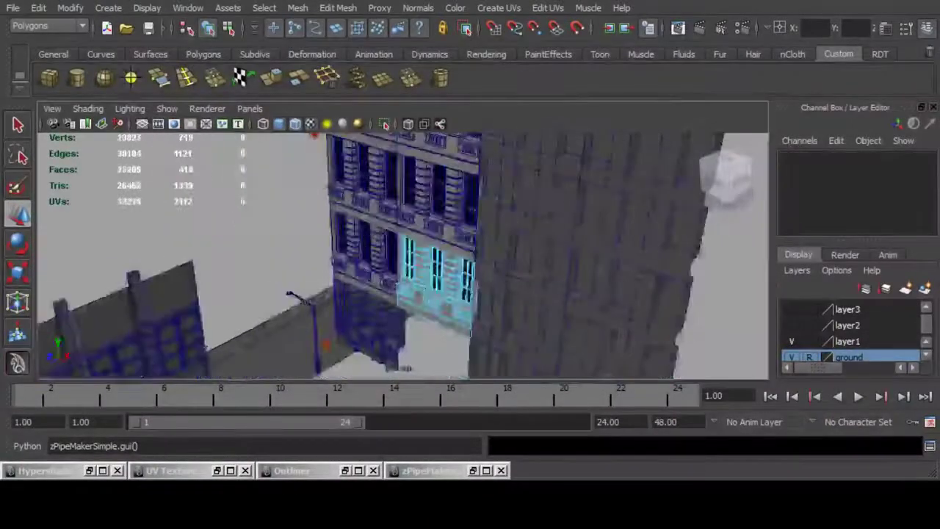
pyautogui.keyDown('alt'); pyautogui.moveTo(437, 249); pyautogui.dragTo(440, 279); pyautogui.keyUp('alt')
pyautogui.moveTo(439, 250); pyautogui.dragTo(474, 220, button='right')
pyautogui.scroll(-5, 440, 257)
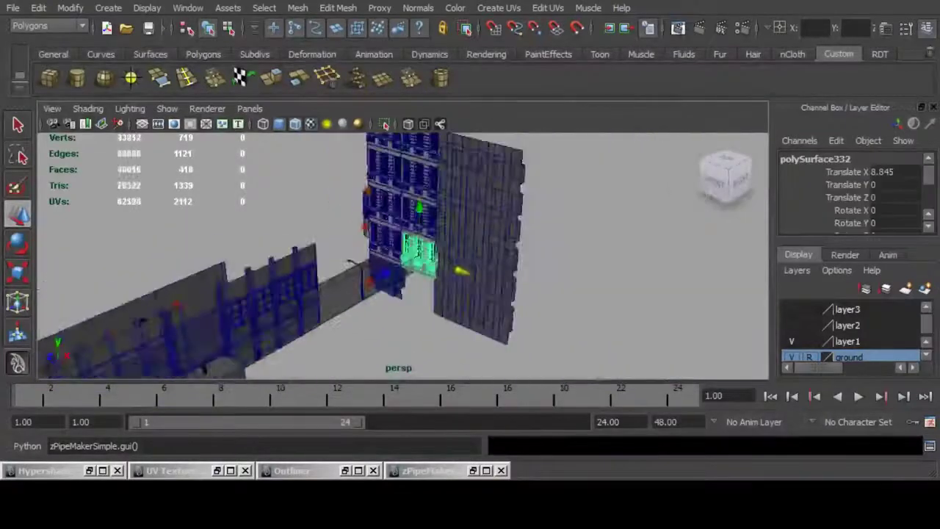
# Try to duplicate the second column's four window sections and move the copies along X to about 17.59.
pyautogui.keyDown('alt'); pyautogui.moveTo(411, 257); pyautogui.dragTo(482, 270); pyautogui.keyUp('alt')
pyautogui.scroll(4, 455, 270)
pyautogui.scroll(-3, 489, 268)
pyautogui.scroll(-2, 481, 270)
pyautogui.keyDown('alt'); pyautogui.moveTo(481, 270); pyautogui.dragTo(441, 253, button='middle'); pyautogui.keyUp('alt')
pyautogui.keyDown('alt'); pyautogui.moveTo(441, 253); pyautogui.dragTo(440, 286); pyautogui.keyUp('alt')
pyautogui.scroll(3, 440, 287)
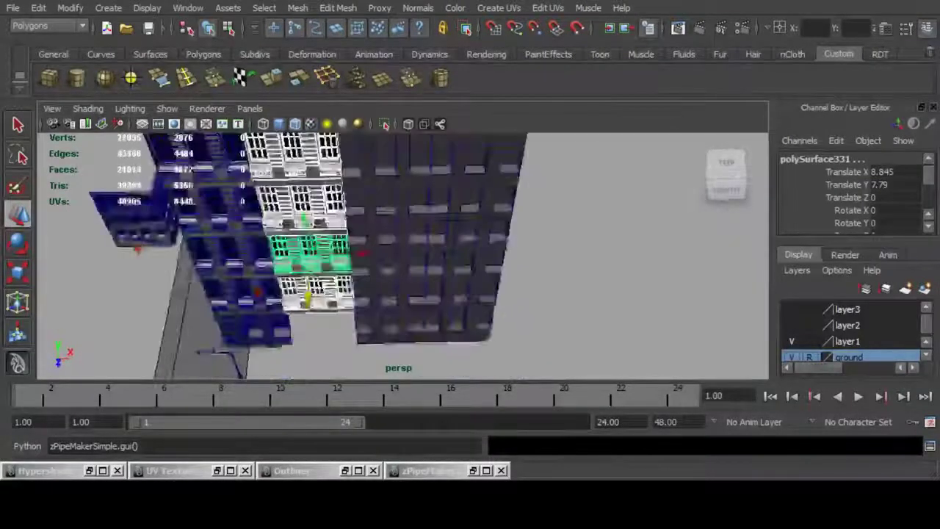
pyautogui.hotkey('ctrl', 'd')
pyautogui.moveTo(361, 256); pyautogui.dragTo(441, 252)
pyautogui.keyDown('alt'); pyautogui.moveTo(441, 252); pyautogui.dragTo(452, 337, button='middle'); pyautogui.keyUp('alt')
pyautogui.keyDown('alt'); pyautogui.moveTo(452, 336); pyautogui.dragTo(447, 305); pyautogui.keyUp('alt')
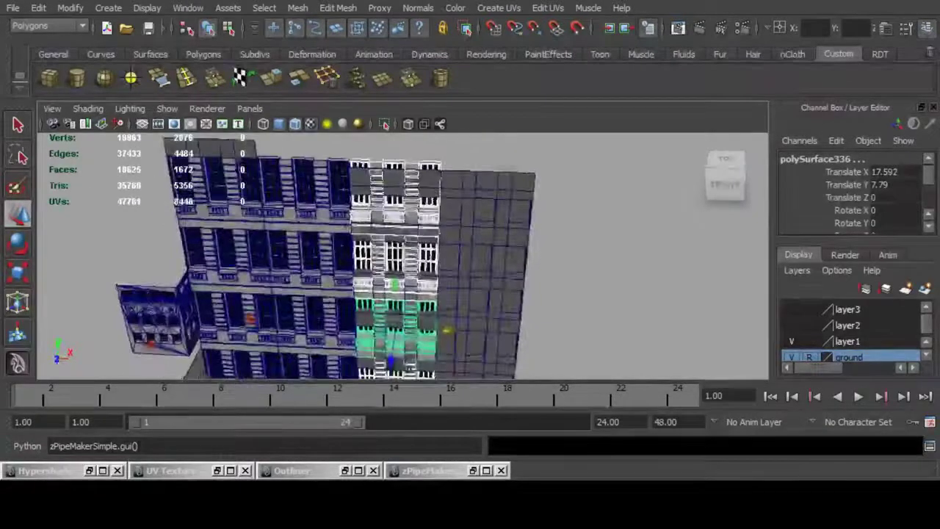
pyautogui.hotkey('ctrl', 'z')
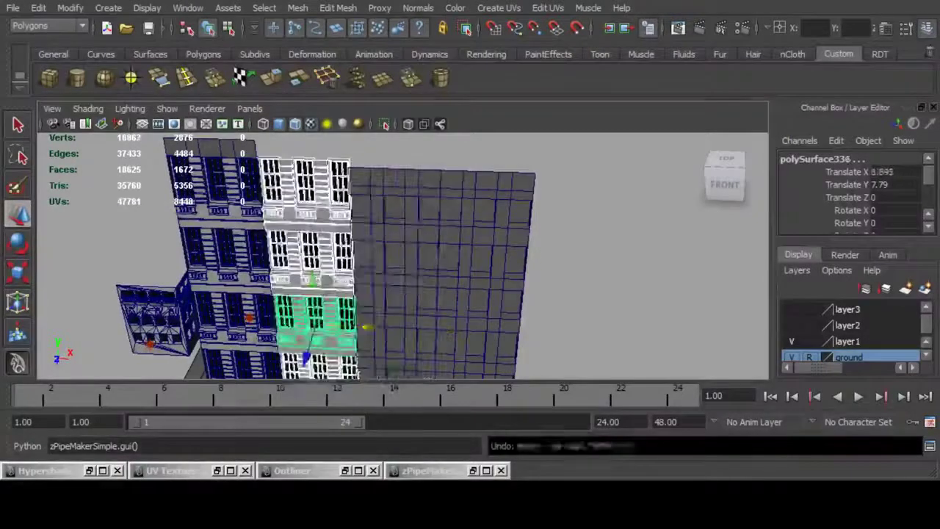
# Duplicate the first column's four window sections, move the copies to X 17.787, and delete the plain placeholder column they overlap.
pyautogui.keyDown('alt'); pyautogui.moveTo(367, 308); pyautogui.dragTo(476, 302, button='middle'); pyautogui.keyUp('alt')
pyautogui.click(332, 176)
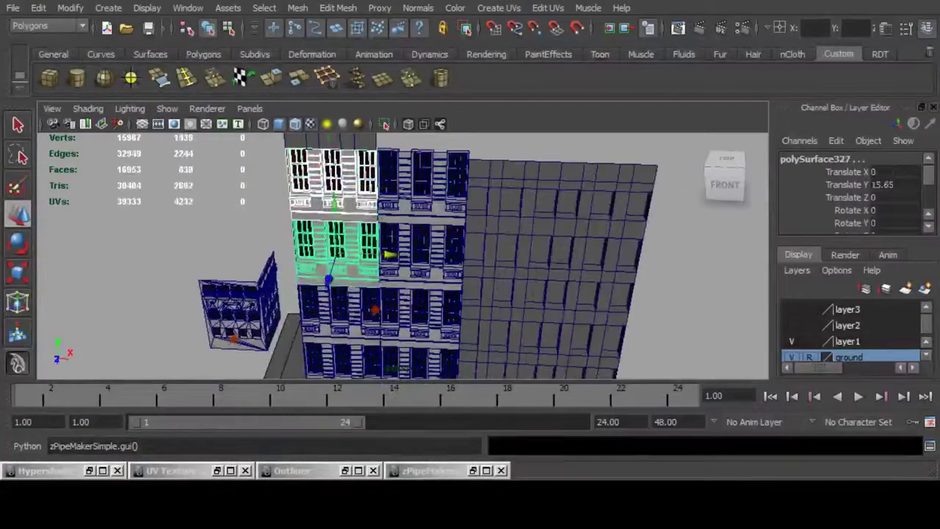
pyautogui.hotkey('ctrl', 'd')
pyautogui.moveTo(395, 372); pyautogui.dragTo(549, 379)
pyautogui.keyDown('alt'); pyautogui.moveTo(470, 309); pyautogui.dragTo(419, 260, button='middle'); pyautogui.keyUp('alt')
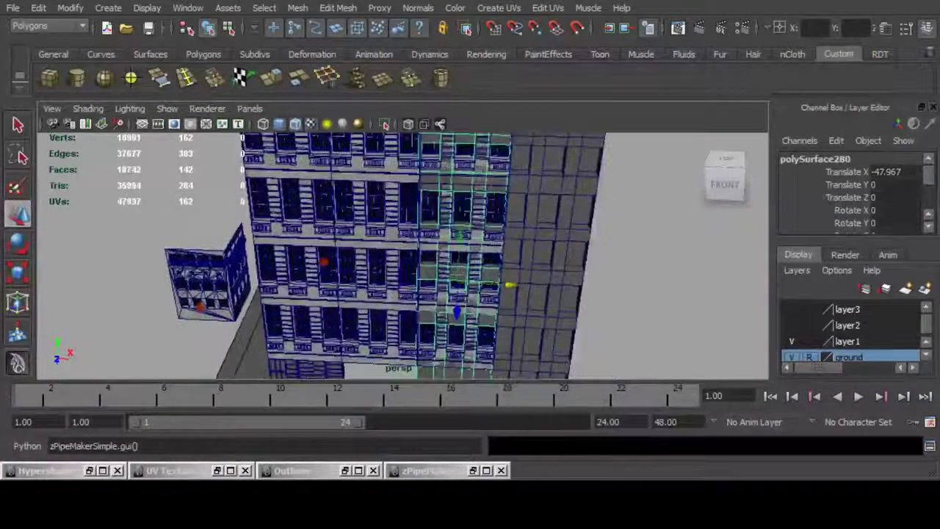
pyautogui.press('Delete')
# Shift the third column's four window sections along X to about 17.7 so they sit against the second column.
pyautogui.keyDown('alt'); pyautogui.moveTo(404, 220); pyautogui.dragTo(403, 324, button='middle'); pyautogui.keyUp('alt')
pyautogui.keyDown('alt'); pyautogui.moveTo(367, 294); pyautogui.dragTo(529, 294, button='right'); pyautogui.keyUp('alt')
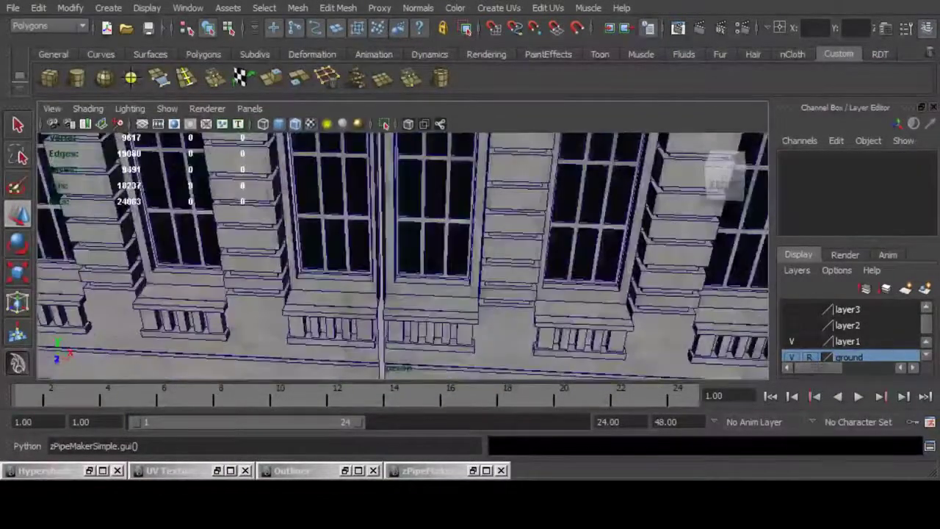
pyautogui.keyDown('alt'); pyautogui.moveTo(412, 279); pyautogui.dragTo(470, 287); pyautogui.keyUp('alt')
pyautogui.keyDown('alt'); pyautogui.moveTo(470, 287); pyautogui.dragTo(383, 286, button='right'); pyautogui.keyUp('alt')
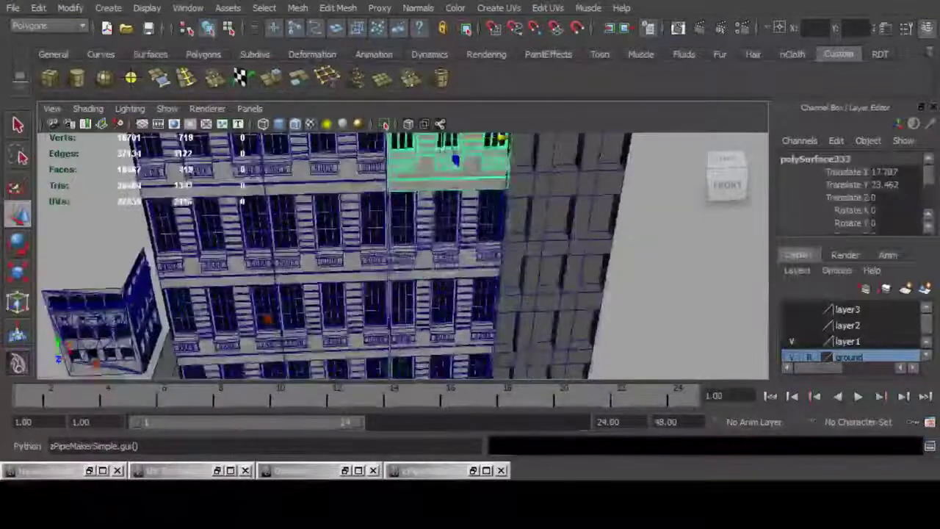
pyautogui.scroll(-10, 403, 256)
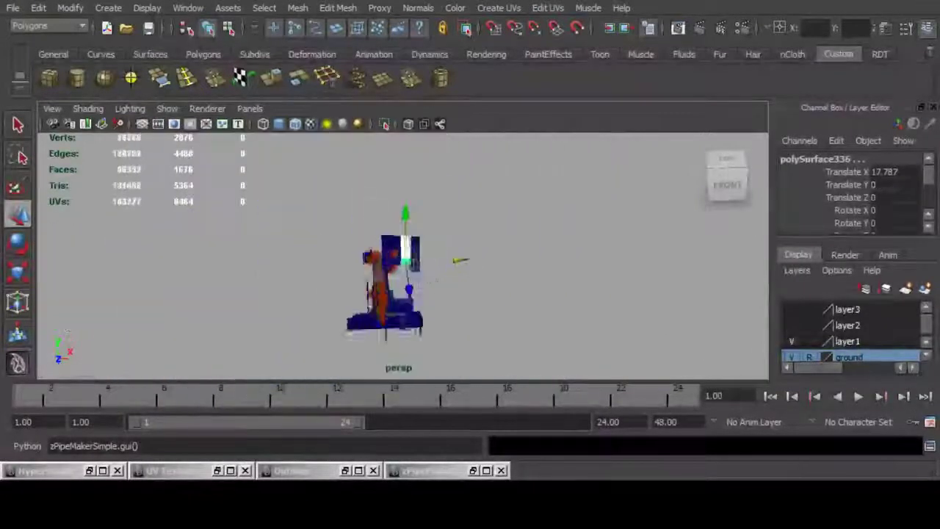
pyautogui.scroll(6, 411, 279)
pyautogui.keyDown('alt'); pyautogui.moveTo(411, 257); pyautogui.dragTo(413, 302); pyautogui.keyUp('alt')
pyautogui.keyDown('alt'); pyautogui.moveTo(413, 301); pyautogui.dragTo(438, 272, button='middle'); pyautogui.keyUp('alt')
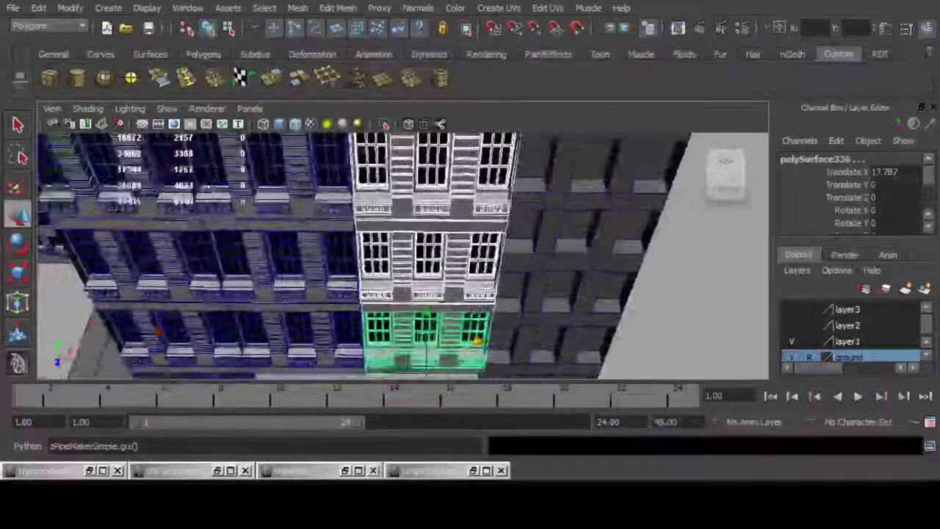
pyautogui.moveTo(478, 341); pyautogui.dragTo(476, 340)
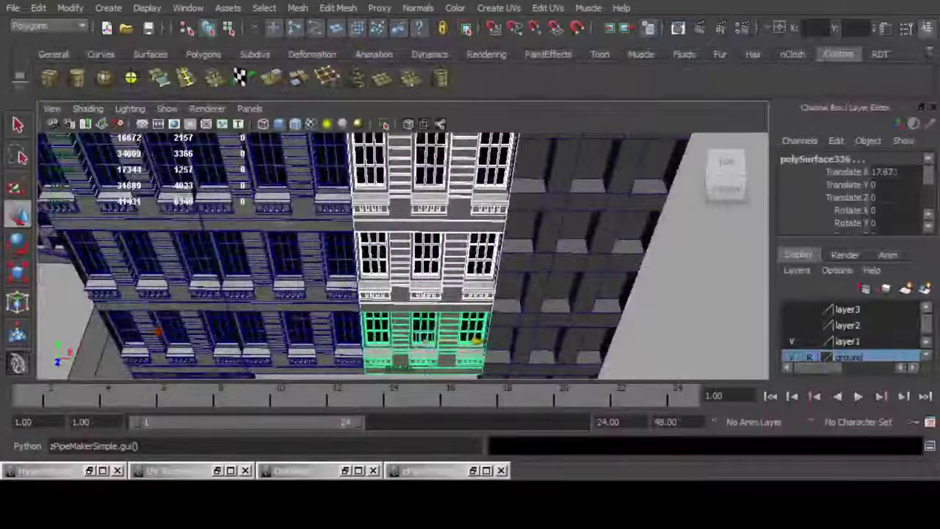
# Delete the side face at the seam on the third column's window section second from the top.
pyautogui.keyDown('alt'); pyautogui.moveTo(470, 279); pyautogui.dragTo(486, 350, button='middle'); pyautogui.keyUp('alt')
pyautogui.scroll(5, 403, 256)
pyautogui.keyDown('alt'); pyautogui.moveTo(441, 287); pyautogui.dragTo(338, 232); pyautogui.keyUp('alt')
pyautogui.keyDown('alt'); pyautogui.moveTo(338, 231); pyautogui.dragTo(423, 308, button='middle'); pyautogui.keyUp('alt')
pyautogui.click(394, 294)
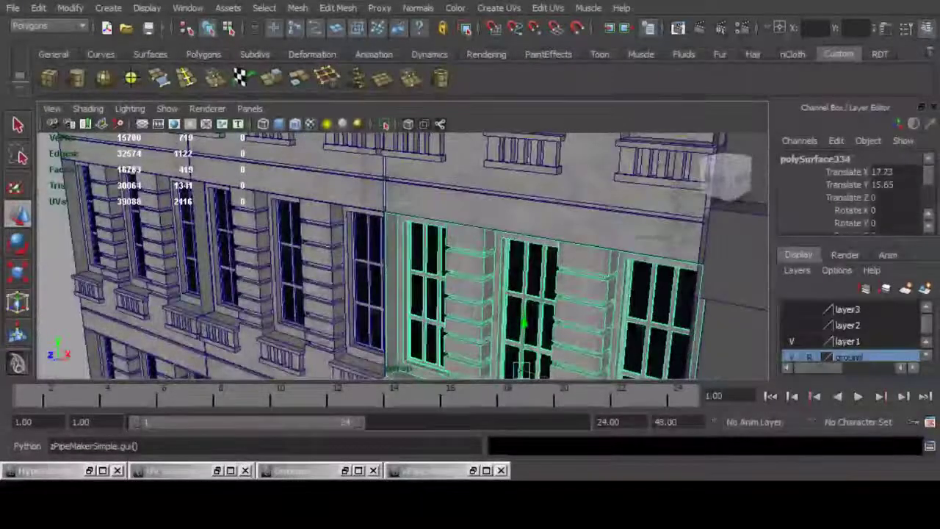
pyautogui.press('F11')
pyautogui.click(393, 293)
pyautogui.press('Delete')
# Delete the side face at the seam on the third column's top window section.
pyautogui.click(514, 198)
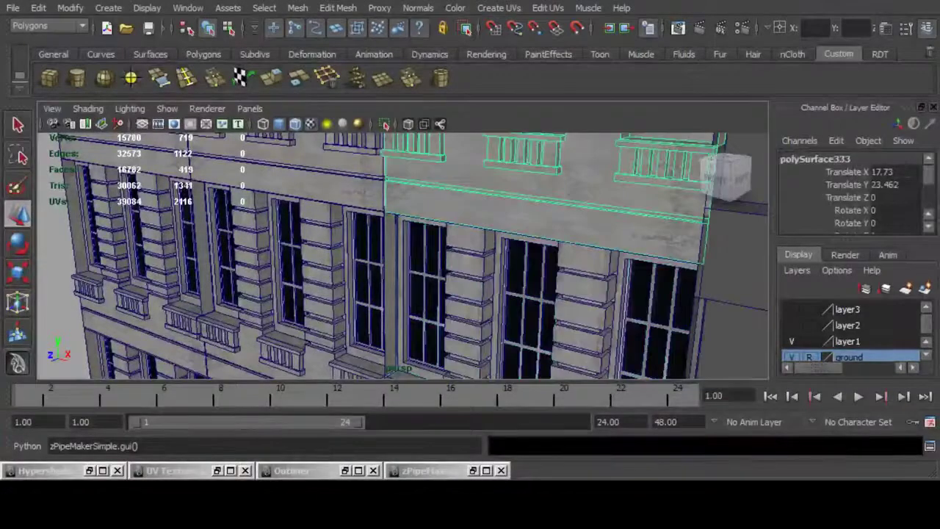
pyautogui.keyDown('alt'); pyautogui.moveTo(514, 198); pyautogui.dragTo(535, 369, button='middle'); pyautogui.keyUp('alt')
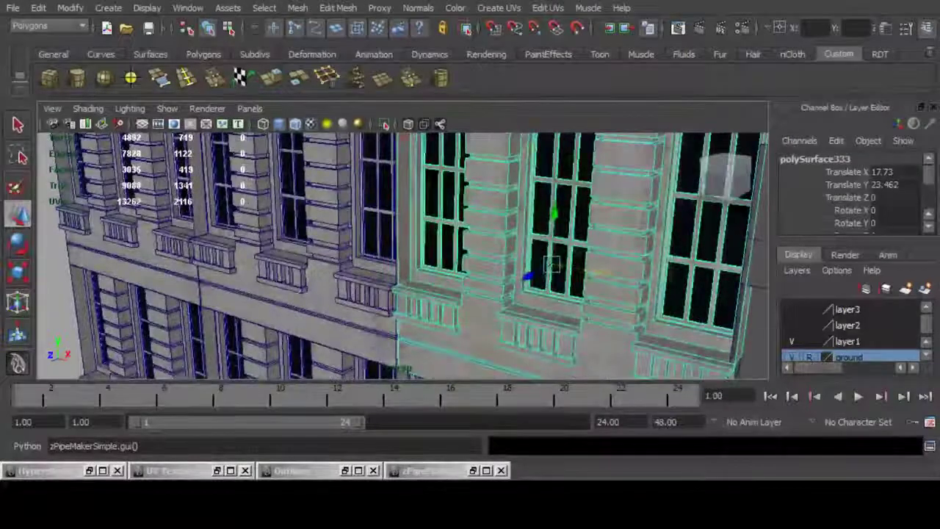
pyautogui.press('F11')
pyautogui.click(405, 220)
pyautogui.press('Delete')
pyautogui.scroll(-5, 471, 257)
# Delete the side face at the seam on the third column's window section second from the bottom.
pyautogui.keyDown('alt'); pyautogui.moveTo(470, 331); pyautogui.dragTo(470, 199, button='middle'); pyautogui.keyUp('alt')
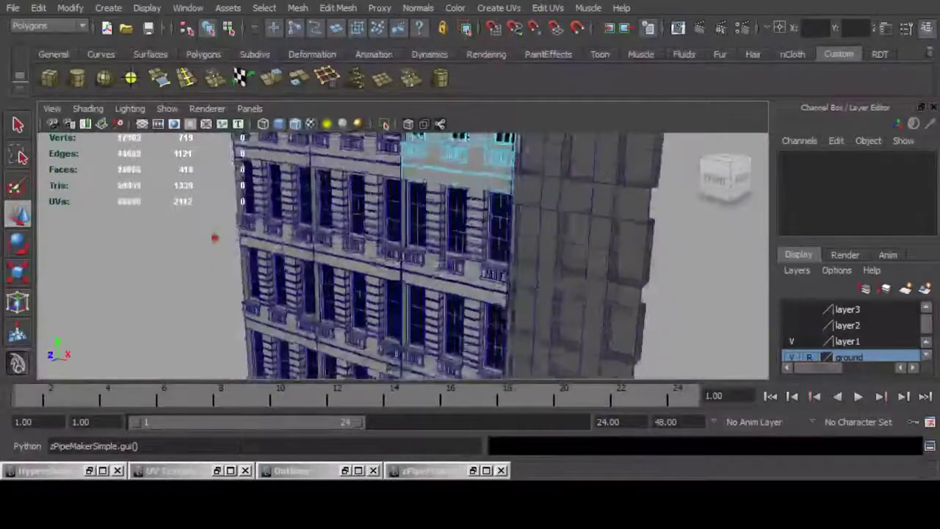
pyautogui.scroll(4, 470, 257)
pyautogui.click(507, 257)
pyautogui.scroll(2, 470, 257)
pyautogui.press('F11')
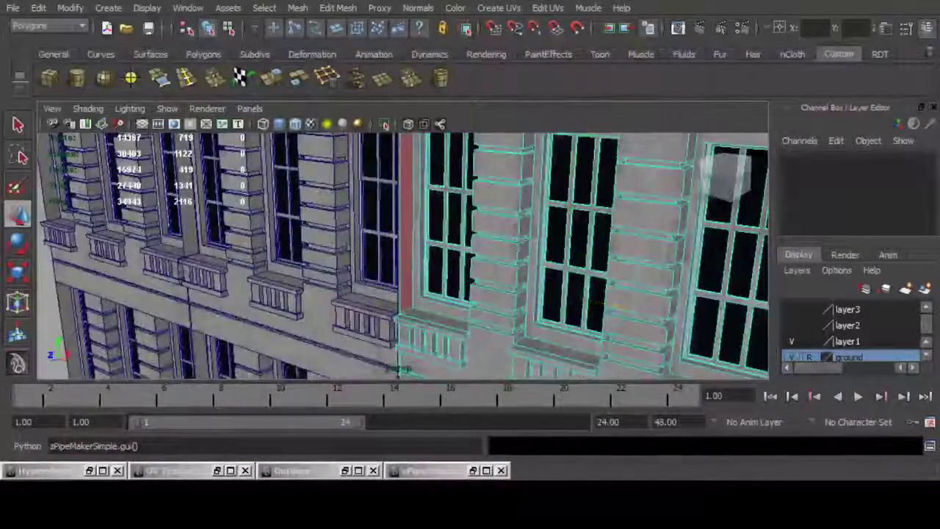
pyautogui.click(405, 221)
pyautogui.press('Delete')
# Delete the side face at the seam on the third column's bottom window section and return to object selection.
pyautogui.scroll(-5, 471, 258)
pyautogui.keyDown('alt'); pyautogui.moveTo(470, 330); pyautogui.dragTo(470, 250, button='middle'); pyautogui.keyUp('alt')
pyautogui.scroll(3, 470, 257)
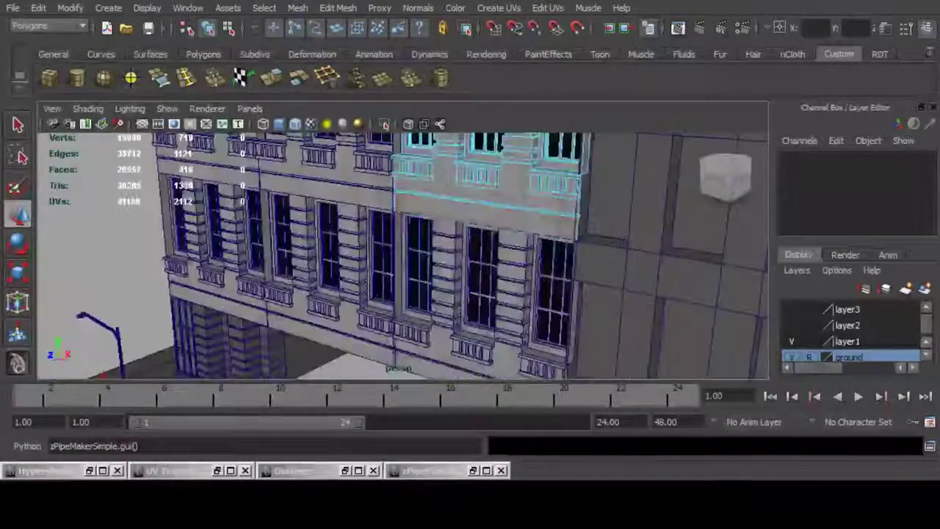
pyautogui.click(507, 272)
pyautogui.press('F11')
pyautogui.click(400, 266)
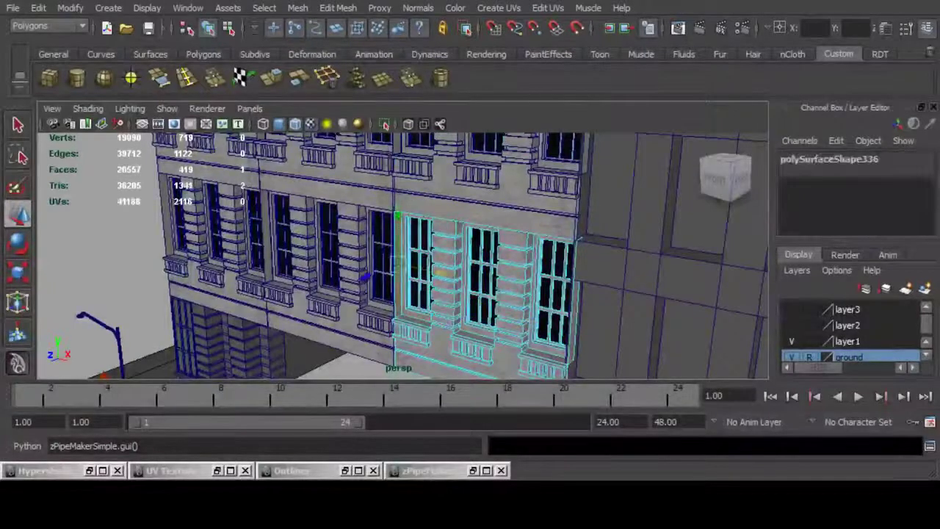
pyautogui.press('Delete')
pyautogui.press('F8')
pyautogui.press('F8')
pyautogui.scroll(-5, 470, 257)
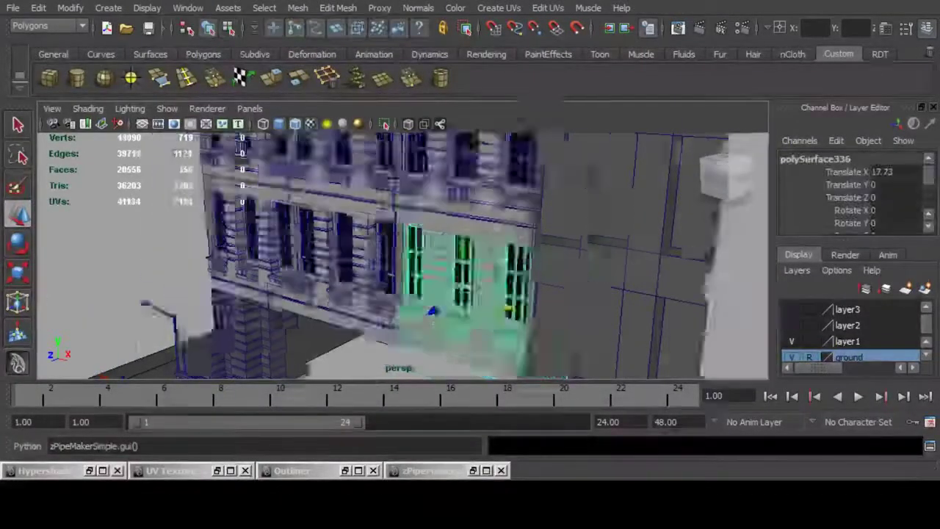
pyautogui.click(602, 257)
# Duplicate the first column's four window sections and move the copies to X 26.541 as a fourth column.
pyautogui.keyDown('alt'); pyautogui.moveTo(470, 257); pyautogui.dragTo(500, 272); pyautogui.keyUp('alt')
pyautogui.scroll(-5, 402, 257)
pyautogui.scroll(3, 402, 254)
pyautogui.click(336, 157)
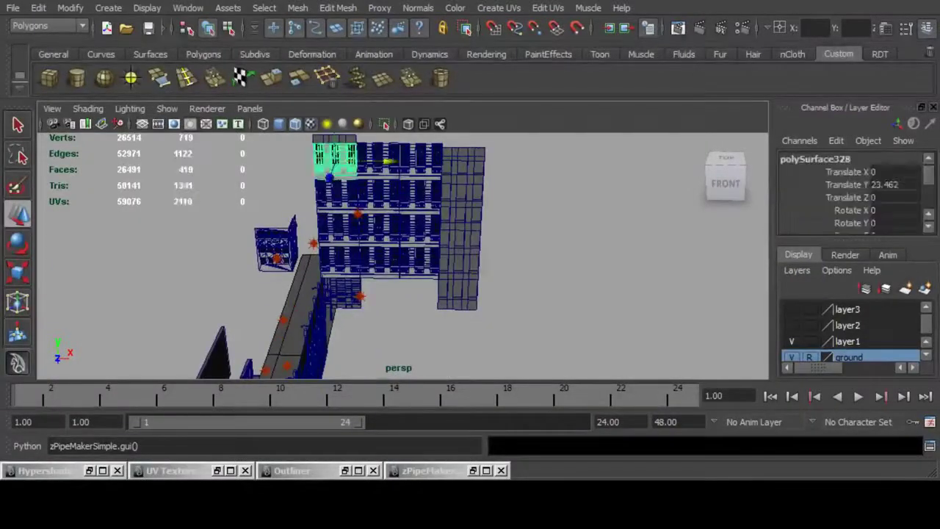
pyautogui.keyDown('shift'); pyautogui.click(337, 193); pyautogui.keyUp('shift')
pyautogui.keyDown('shift'); pyautogui.click(338, 229); pyautogui.keyUp('shift')
pyautogui.keyDown('shift'); pyautogui.click(339, 261); pyautogui.keyUp('shift')
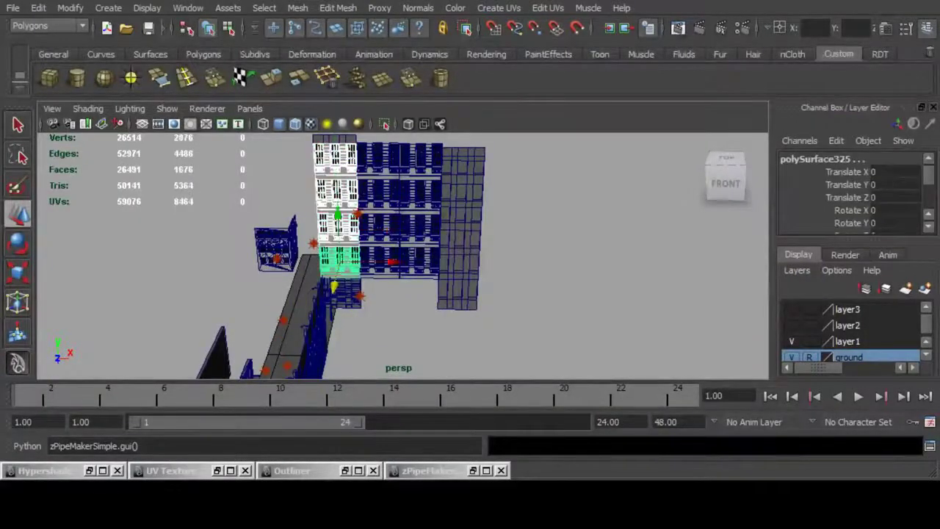
pyautogui.hotkey('ctrl', 'd')
pyautogui.moveTo(394, 263); pyautogui.dragTo(492, 260)
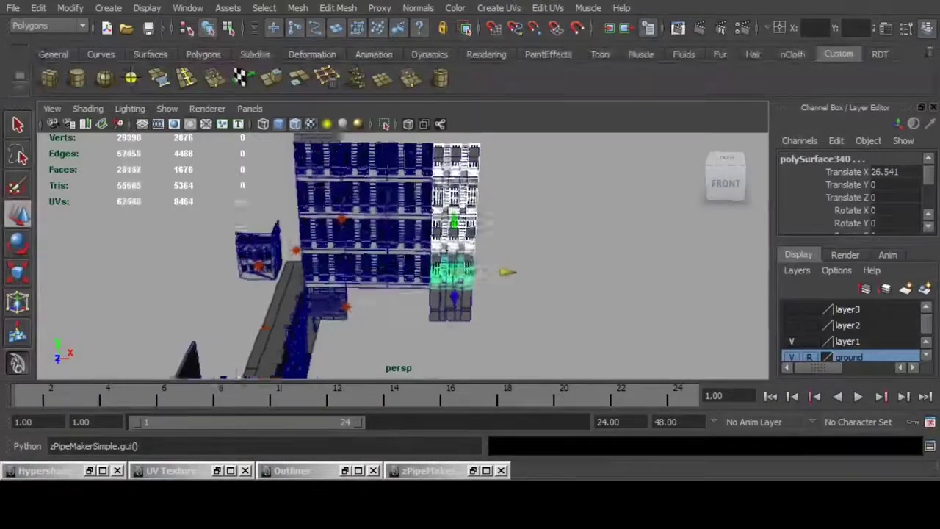
# Delete the plain placeholder column overlapping the new fourth column of window sections.
pyautogui.scroll(4, 455, 257)
pyautogui.click(401, 372)
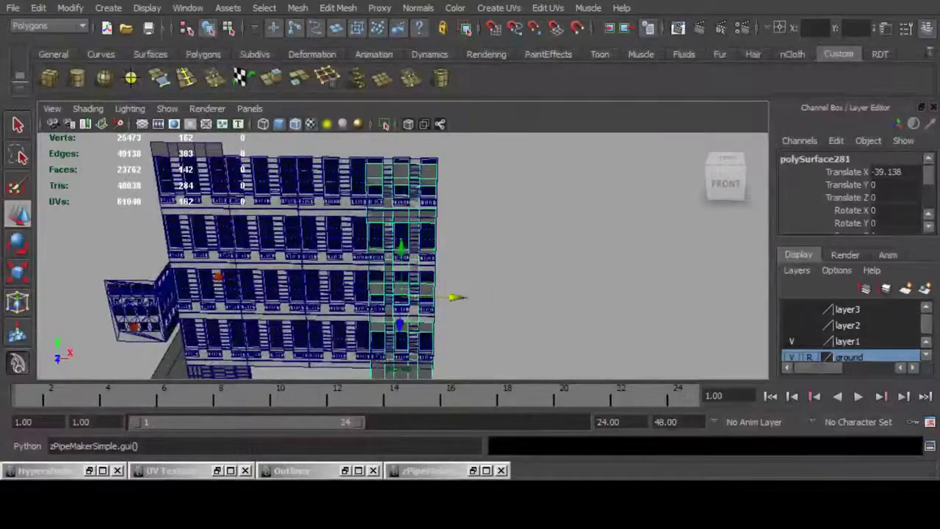
pyautogui.press('Delete')
# Delete the side face at the seam on the fourth column's top window section.
pyautogui.scroll(5, 403, 256)
pyautogui.keyDown('alt'); pyautogui.moveTo(411, 243); pyautogui.dragTo(457, 322, button='middle'); pyautogui.keyUp('alt')
pyautogui.scroll(4, 457, 294)
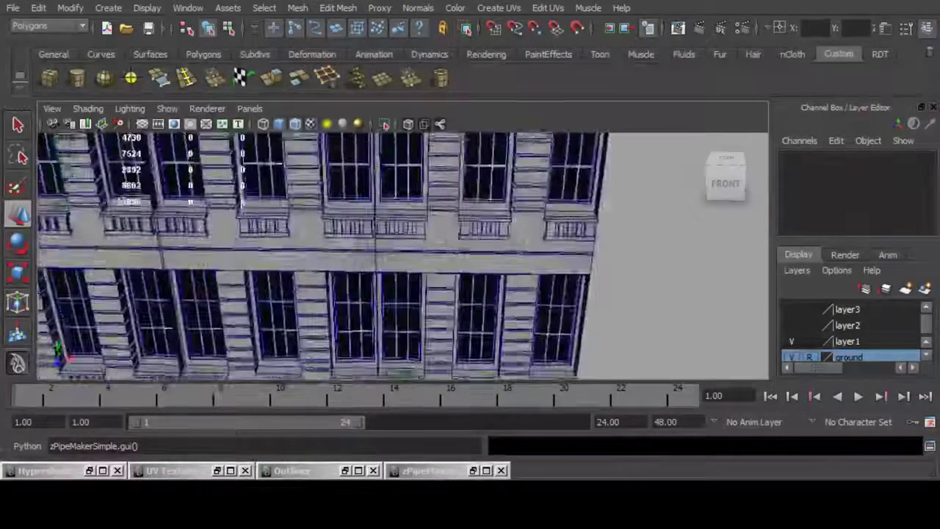
pyautogui.keyDown('alt'); pyautogui.moveTo(485, 213); pyautogui.dragTo(494, 287, button='middle'); pyautogui.keyUp('alt')
pyautogui.click(533, 275)
pyautogui.keyDown('alt'); pyautogui.moveTo(532, 276); pyautogui.dragTo(452, 294); pyautogui.keyUp('alt')
pyautogui.press('F11')
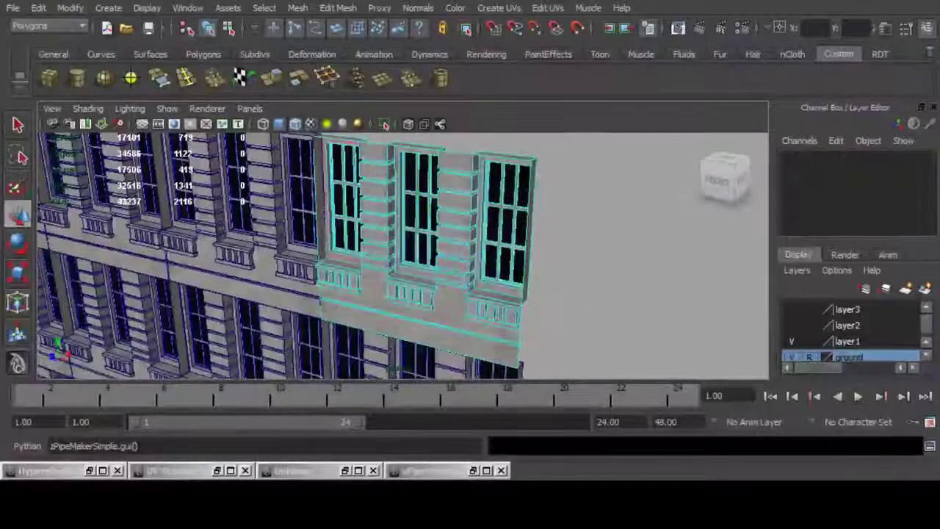
pyautogui.click(320, 195)
pyautogui.press('Delete')
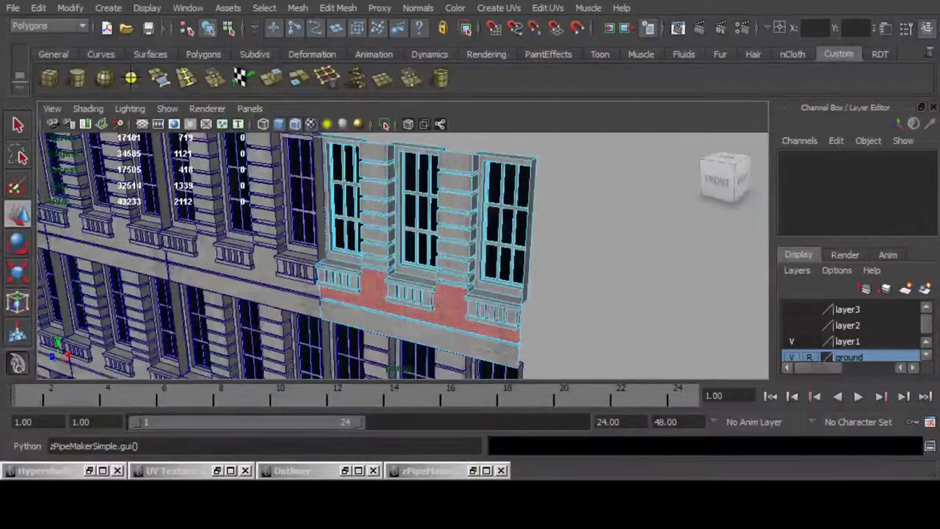
# Delete the side face at the seam on the fourth column's window section second from the top.
pyautogui.keyDown('alt'); pyautogui.moveTo(420, 250); pyautogui.dragTo(438, 92, button='middle'); pyautogui.keyUp('alt')
pyautogui.click(397, 239)
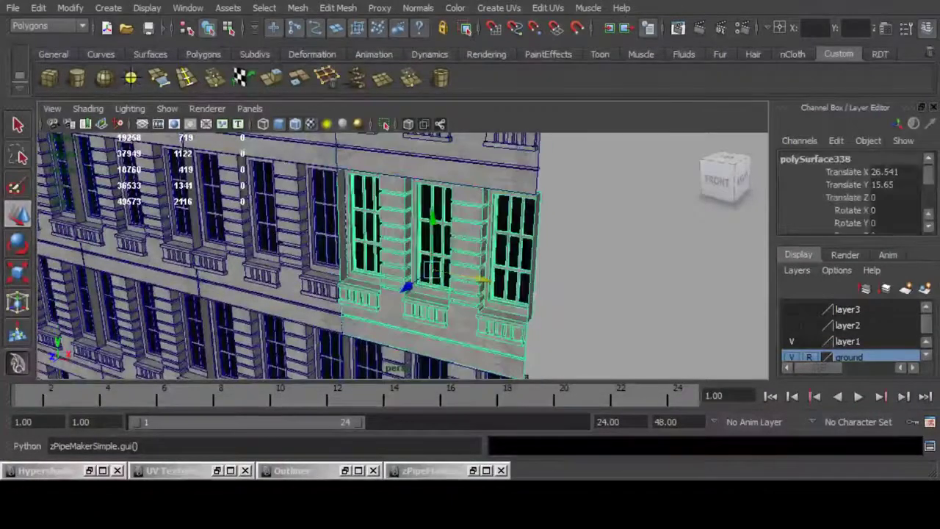
pyautogui.press('F11')
pyautogui.click(342, 228)
pyautogui.press('Delete')
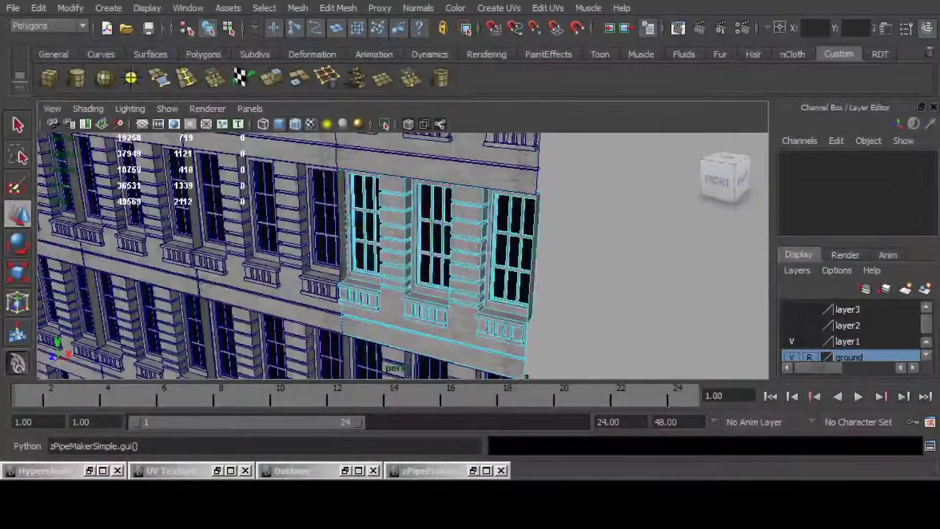
# Delete the side face at the seam on the fourth column's window section second from the bottom.
pyautogui.scroll(-3, 441, 294)
pyautogui.keyDown('alt'); pyautogui.moveTo(446, 296); pyautogui.dragTo(444, 204, button='middle'); pyautogui.keyUp('alt')
pyautogui.click(426, 317)
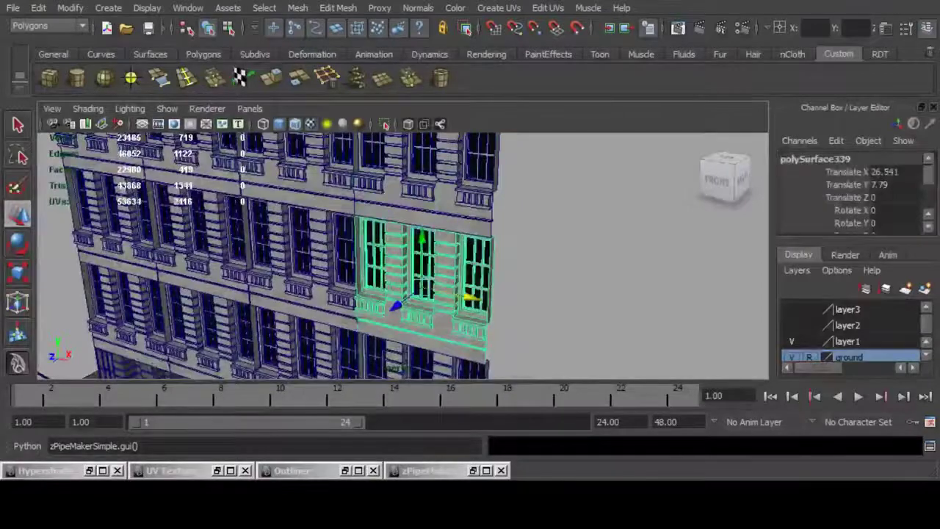
pyautogui.press('F11')
pyautogui.scroll(3, 412, 272)
pyautogui.click(335, 254)
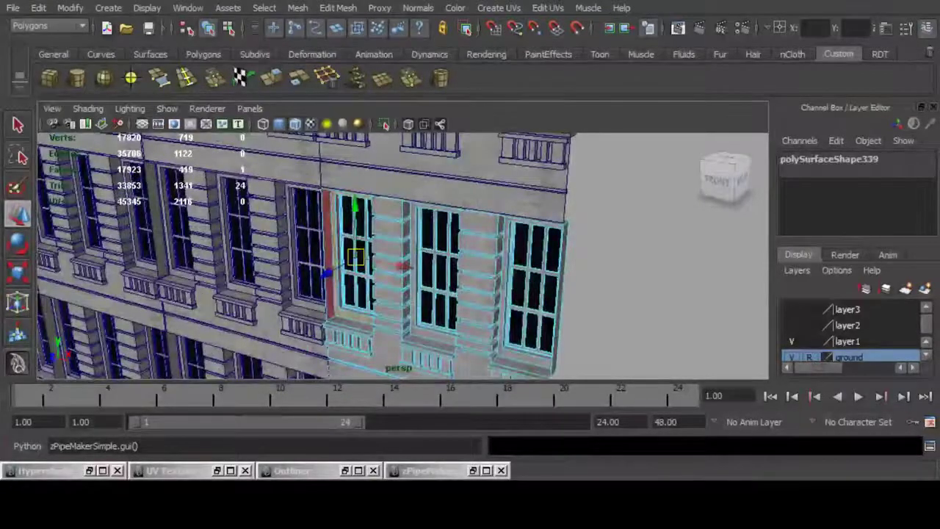
pyautogui.click(330, 250)
pyautogui.press('Delete')
# Delete the side face at the seam on the fourth column's bottom window section, return to object mode and clear the selection.
pyautogui.scroll(-3, 412, 272)
pyautogui.keyDown('alt'); pyautogui.moveTo(426, 302); pyautogui.dragTo(425, 195, button='middle'); pyautogui.keyUp('alt')
pyautogui.scroll(4, 425, 220)
pyautogui.click(411, 294)
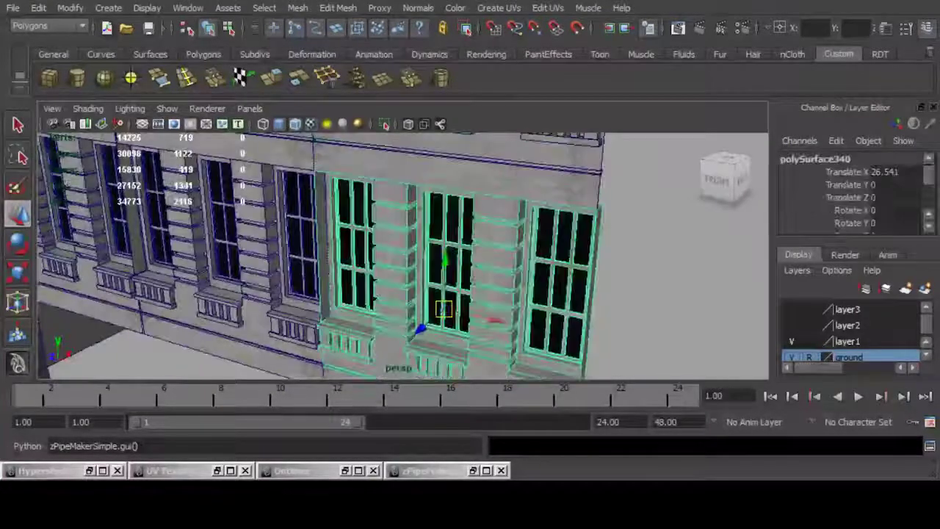
pyautogui.press('F11')
pyautogui.click(323, 247)
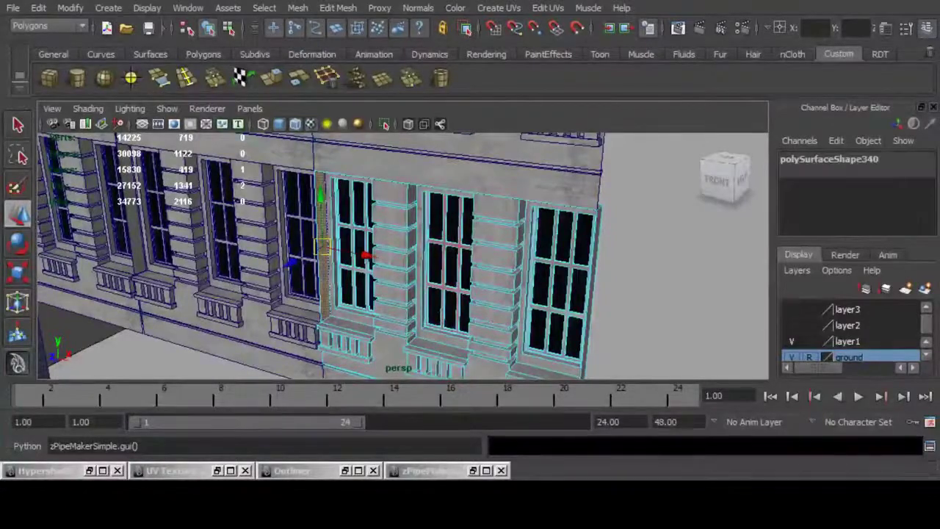
pyautogui.press('Delete')
pyautogui.scroll(-4, 412, 272)
pyautogui.keyDown('alt'); pyautogui.moveTo(434, 250); pyautogui.dragTo(360, 272); pyautogui.keyUp('alt')
pyautogui.press('F8')
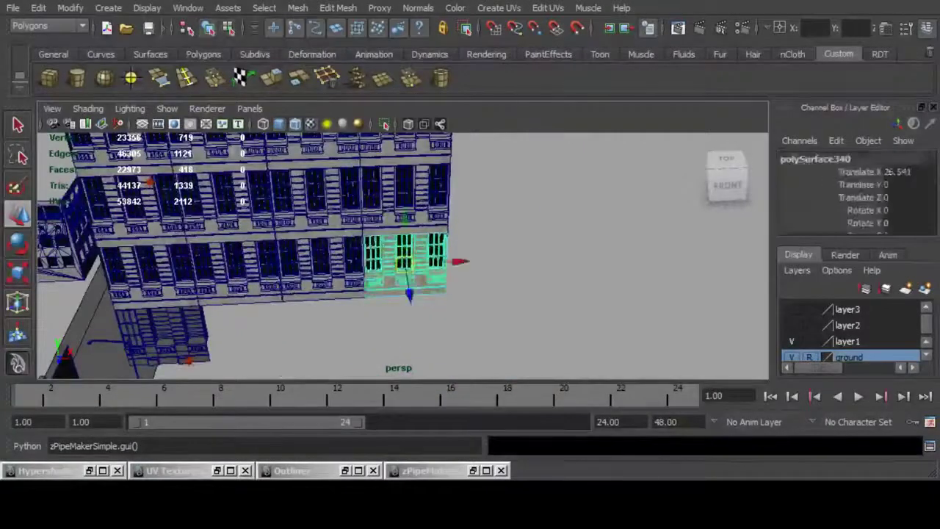
pyautogui.click(507, 309)
# Switch to the Select tool and save the scene Post_office_road.mb.
pyautogui.scroll(-3, 412, 272)
pyautogui.keyDown('alt'); pyautogui.moveTo(316, 272); pyautogui.dragTo(478, 283, button='middle'); pyautogui.keyUp('alt')
pyautogui.moveTo(477, 284)
pyautogui.keyDown('alt'); pyautogui.mouseDown()
pyautogui.moveTo(573, 228)
pyautogui.moveTo(481, 283)
pyautogui.mouseUp(); pyautogui.keyUp('alt')
pyautogui.press('q')
pyautogui.hotkey('ctrl', 's')
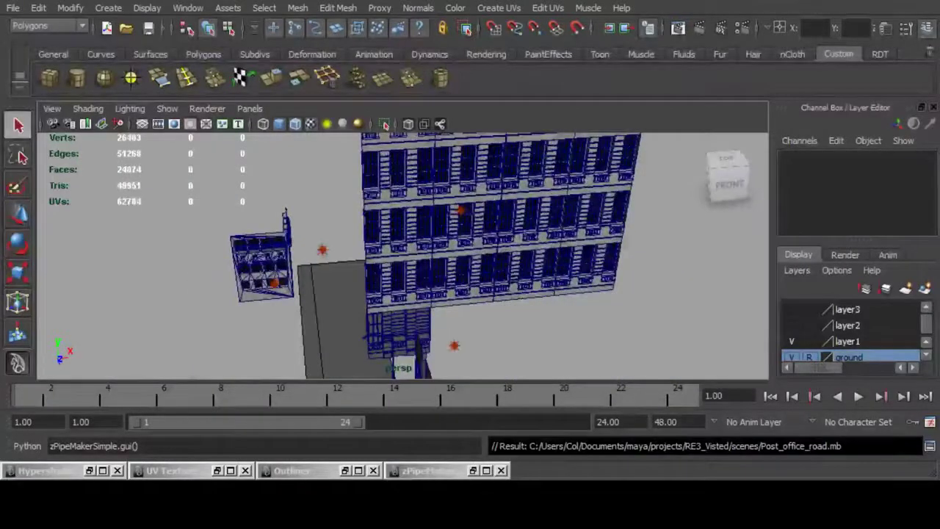
# Render the street scene again from CAM_02_OBJ to check the extended facade.
pyautogui.click(678, 28)
pyautogui.click(75, 8)
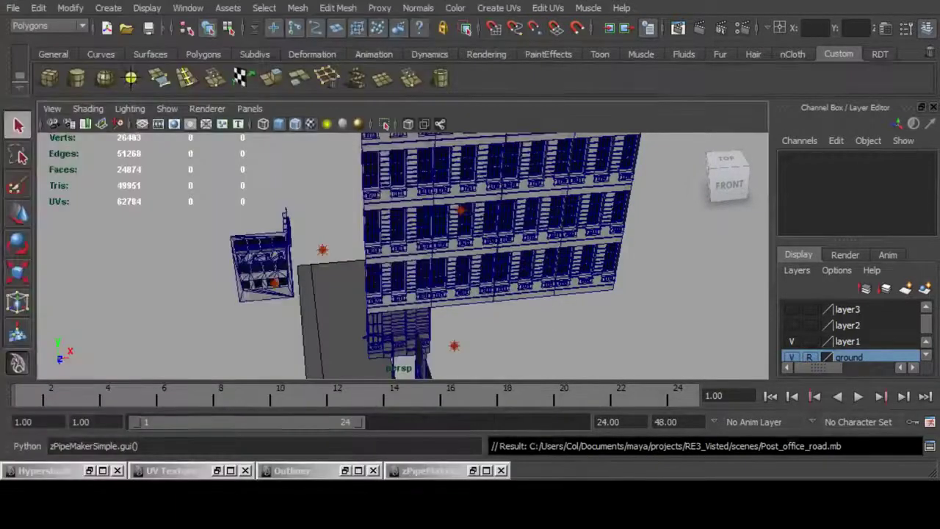
# Select the two point lights in front of the tall facade and move them along Z to -56.959.
pyautogui.keyDown('alt'); pyautogui.moveTo(404, 257); pyautogui.dragTo(478, 191); pyautogui.keyUp('alt')
pyautogui.click(493, 292)
pyautogui.keyDown('shift'); pyautogui.click(510, 222); pyautogui.keyUp('shift')
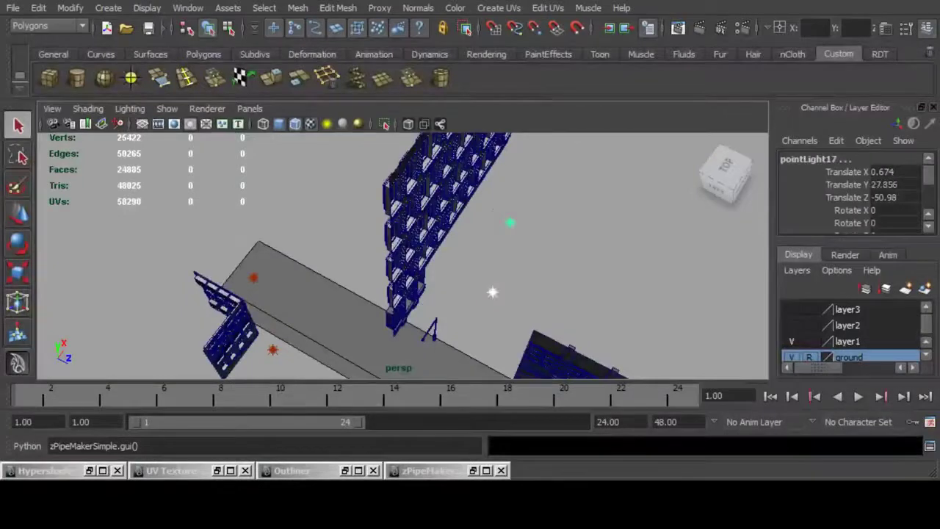
pyautogui.press('w')
pyautogui.keyDown('alt'); pyautogui.moveTo(511, 227); pyautogui.dragTo(390, 198); pyautogui.keyUp('alt')
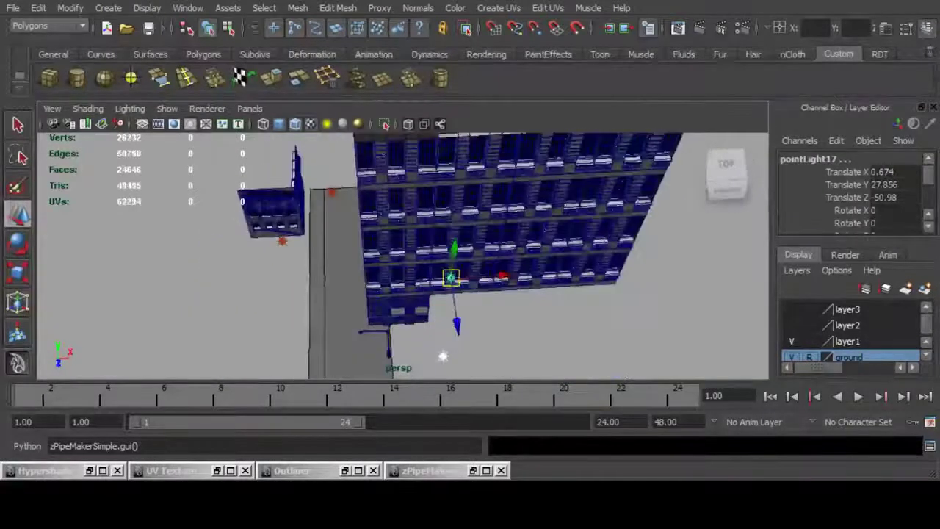
pyautogui.click(457, 325)
pyautogui.moveTo(457, 326); pyautogui.dragTo(441, 235)
# Duplicate the pair of point lights along the facade so three pairs are spread across it, with the last upper light at X 19.997.
pyautogui.moveTo(494, 208); pyautogui.dragTo(664, 209)
pyautogui.hotkey('ctrl', 'd')
pyautogui.hotkey('ctrl', 'd')
pyautogui.keyDown('alt'); pyautogui.moveTo(664, 209); pyautogui.dragTo(668, 230, button='middle'); pyautogui.keyUp('alt')
# Redo the previous render from CAM_02_OBJ to check the new facade lighting.
pyautogui.click(678, 28)
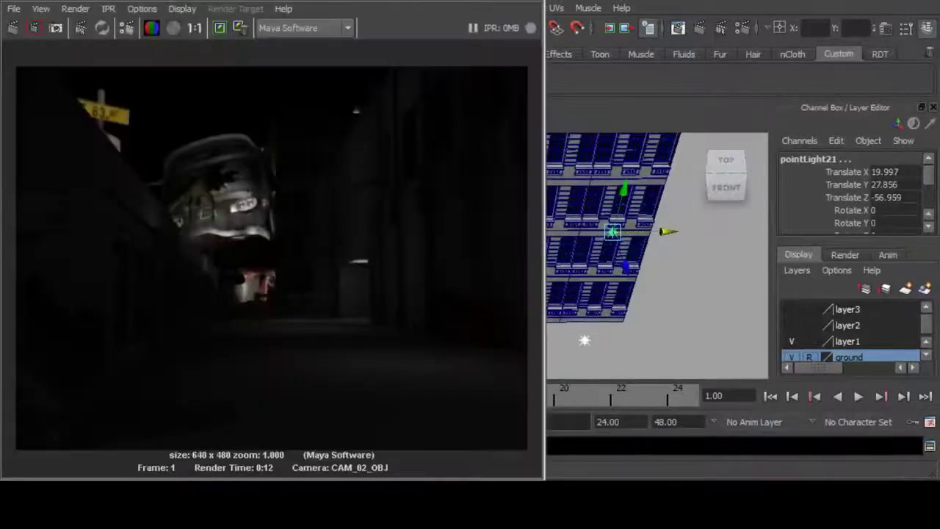
pyautogui.click(76, 9)
pyautogui.click(120, 32)
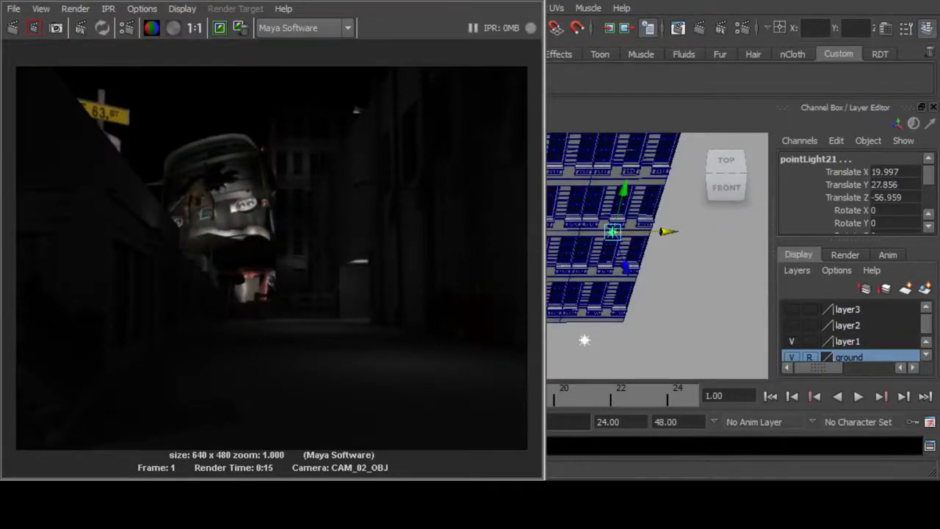
# Render the scene from CAM_03_OBJ and from CAM_05_OBJ to check the lighting from other angles.
pyautogui.click(76, 8)
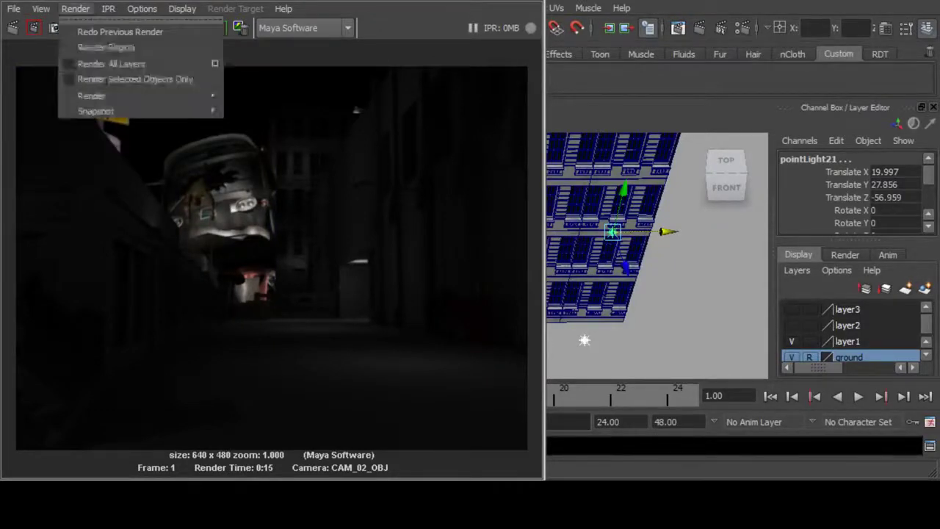
pyautogui.moveTo(91, 95)
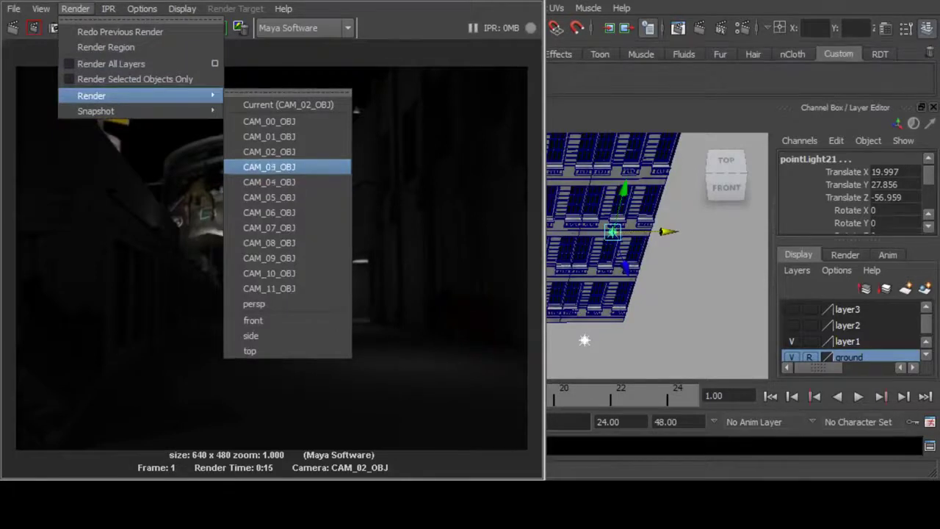
pyautogui.click(269, 168)
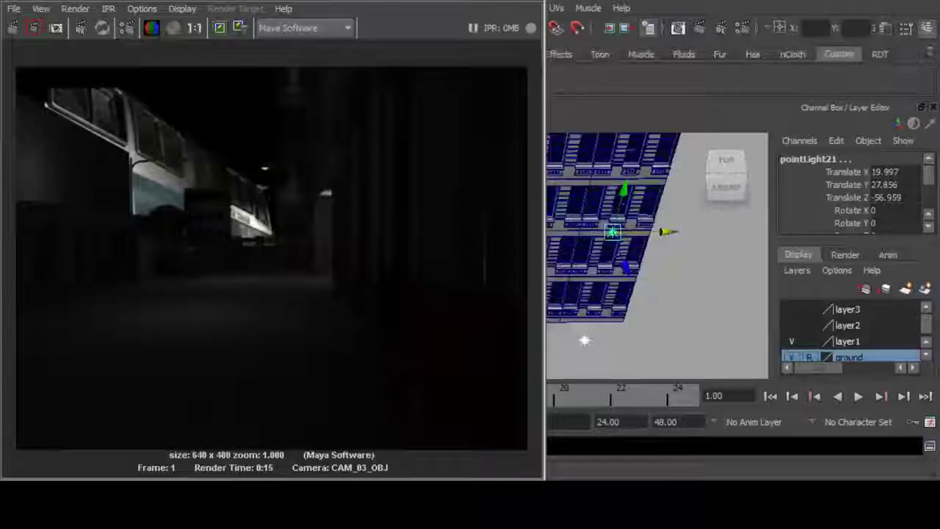
pyautogui.click(74, 9)
pyautogui.moveTo(103, 95)
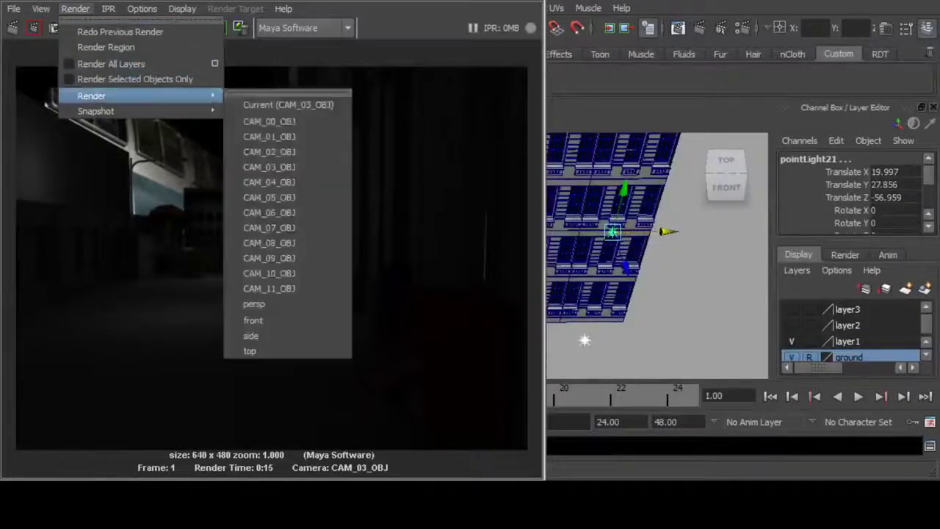
pyautogui.click(269, 196)
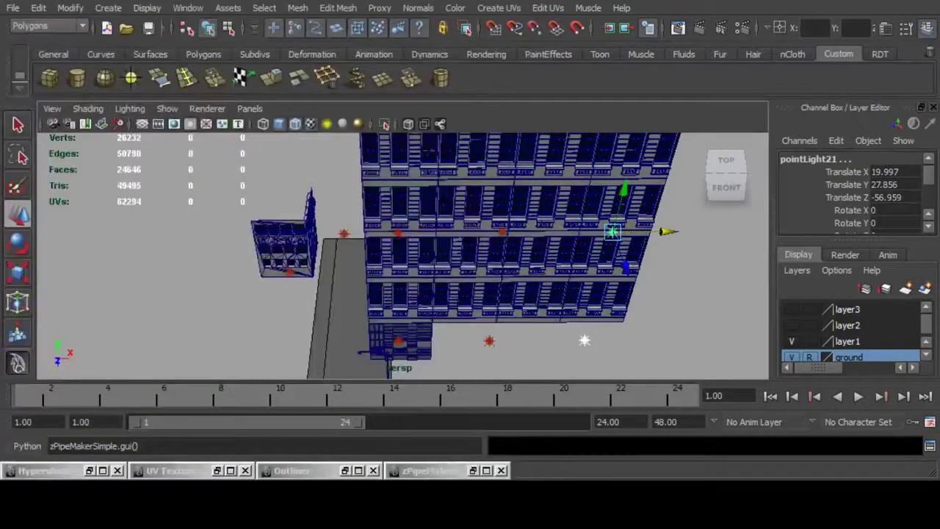
# Examine the overall street layout and the positions of the lights around the buildings.
pyautogui.keyDown('alt'); pyautogui.moveTo(396, 294); pyautogui.dragTo(470, 224); pyautogui.keyUp('alt')
pyautogui.keyDown('alt'); pyautogui.moveTo(397, 242); pyautogui.dragTo(507, 290); pyautogui.keyUp('alt')
pyautogui.scroll(-5, 403, 256)
pyautogui.keyDown('alt'); pyautogui.moveTo(470, 253); pyautogui.dragTo(412, 283); pyautogui.keyUp('alt')
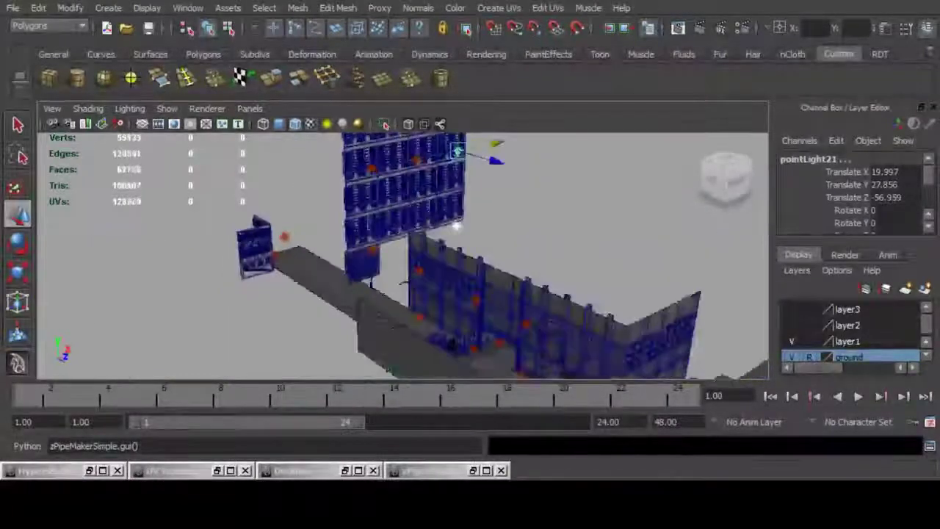
pyautogui.scroll(-12, 403, 256)
pyautogui.scroll(12, 403, 255)
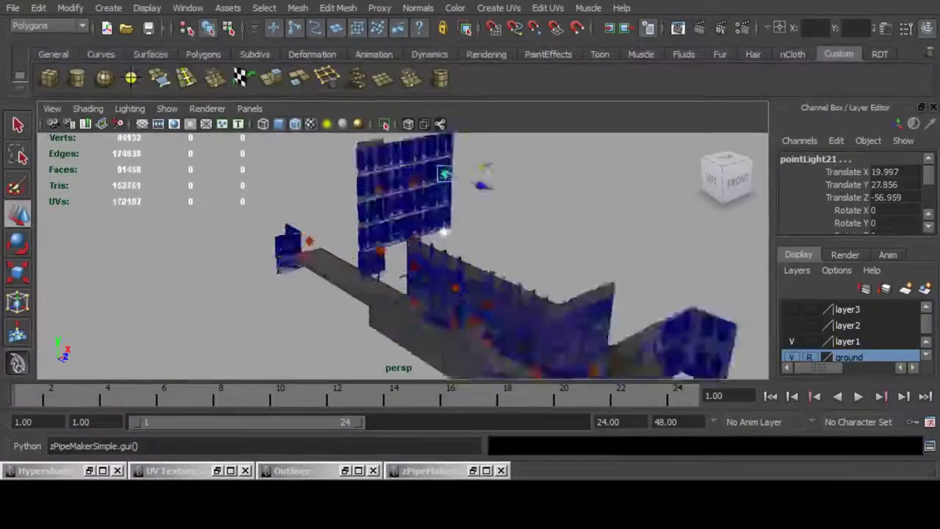
pyautogui.keyDown('alt'); pyautogui.moveTo(543, 308); pyautogui.dragTo(589, 359); pyautogui.keyUp('alt')
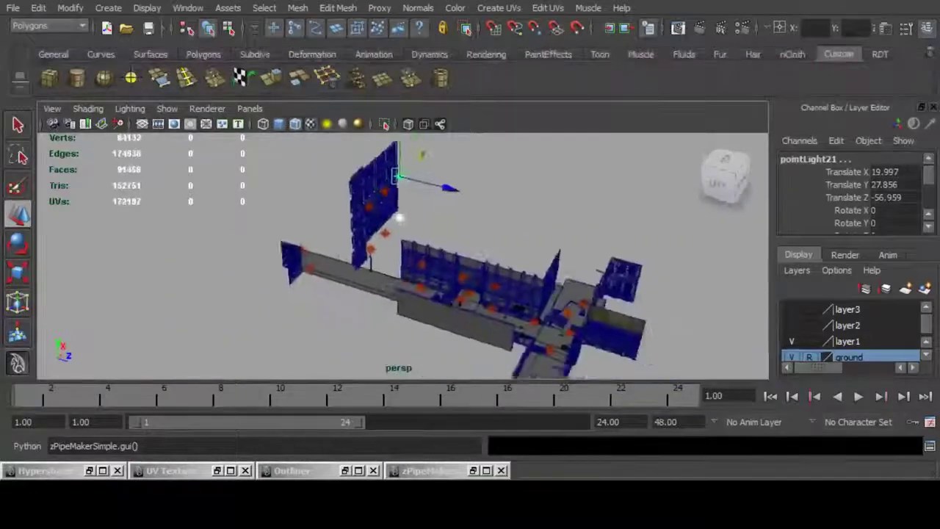
pyautogui.scroll(4, 403, 255)
pyautogui.keyDown('alt'); pyautogui.moveTo(403, 256); pyautogui.dragTo(507, 283, button='middle'); pyautogui.keyUp('alt')
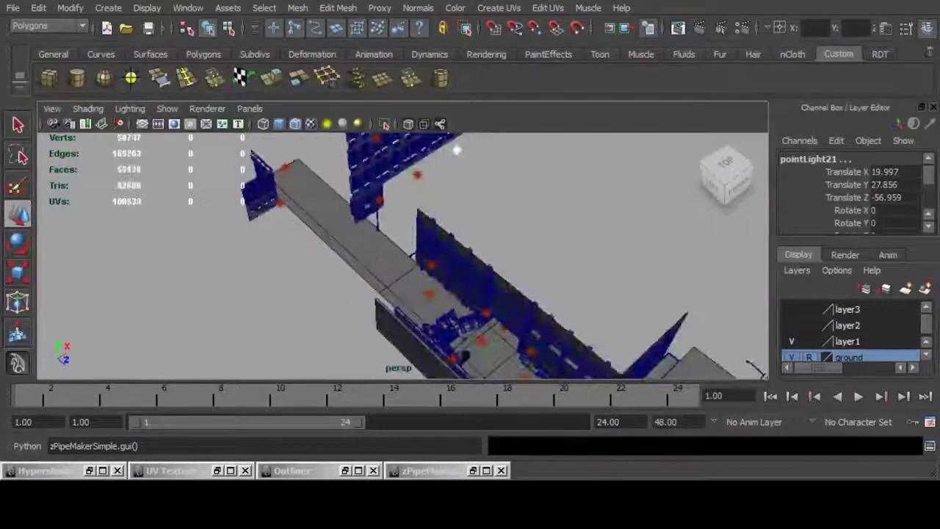
# Select the lowest section under the tall facade, inspect it up close against the street, and clear the selection.
pyautogui.click(370, 204)
pyautogui.press('f')
pyautogui.keyDown('alt'); pyautogui.moveTo(470, 309); pyautogui.dragTo(324, 243); pyautogui.keyUp('alt')
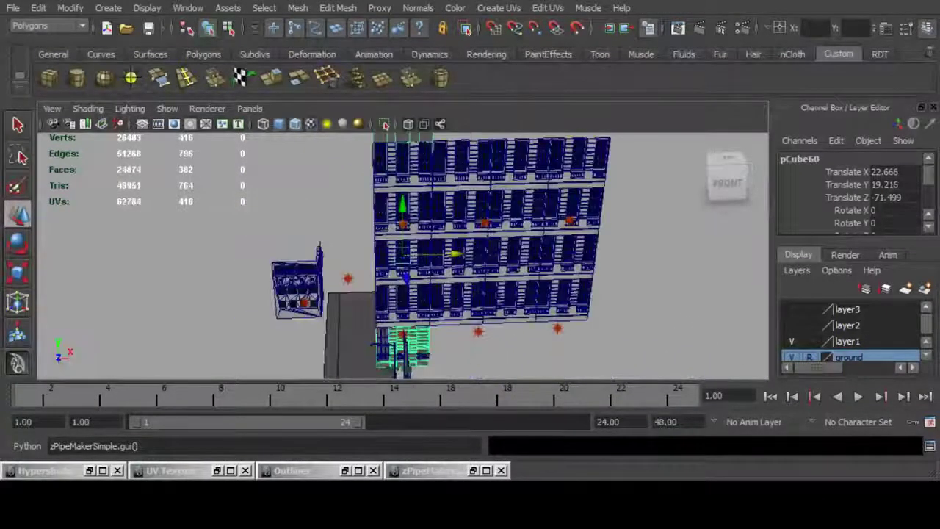
pyautogui.keyDown('alt'); pyautogui.moveTo(441, 316); pyautogui.dragTo(439, 242, button='middle'); pyautogui.keyUp('alt')
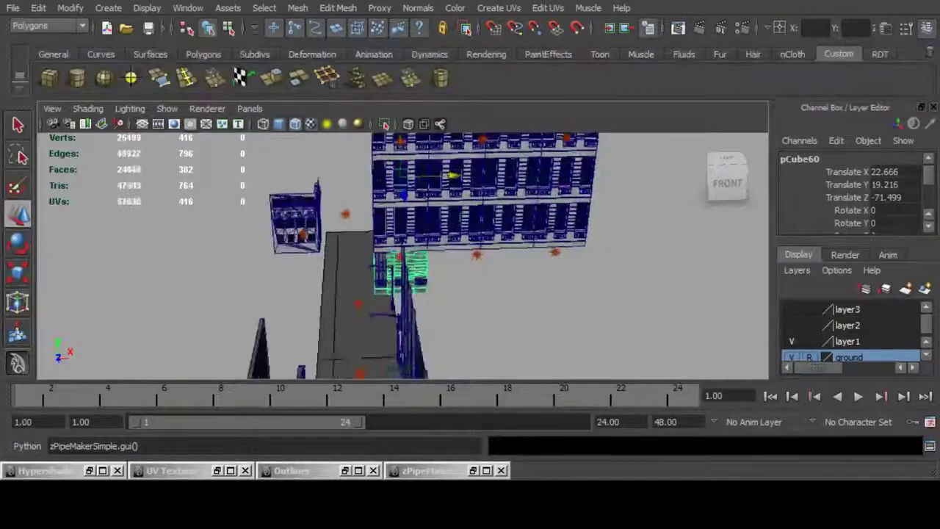
pyautogui.scroll(5, 403, 255)
pyautogui.keyDown('alt'); pyautogui.moveTo(440, 287); pyautogui.dragTo(353, 242); pyautogui.keyUp('alt')
pyautogui.keyDown('alt'); pyautogui.moveTo(412, 258); pyautogui.dragTo(440, 294); pyautogui.keyUp('alt')
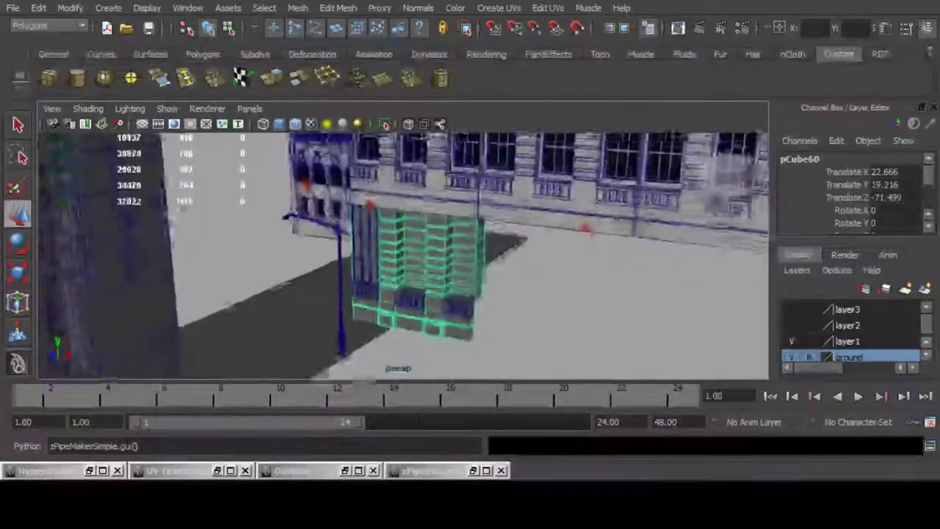
pyautogui.scroll(5, 402, 256)
pyautogui.keyDown('alt'); pyautogui.moveTo(426, 258); pyautogui.dragTo(492, 247); pyautogui.keyUp('alt')
pyautogui.scroll(-6, 403, 255)
pyautogui.click(543, 308)
pyautogui.scroll(-5, 402, 256)
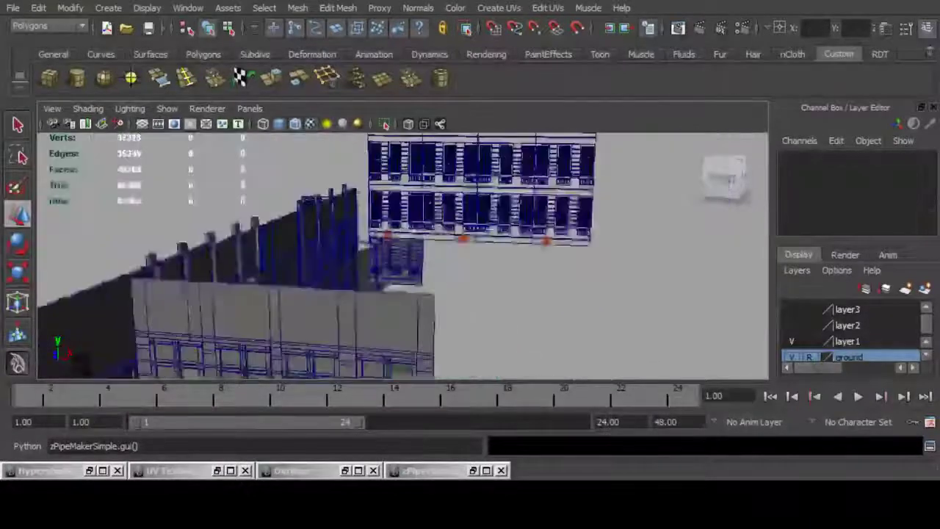
# Duplicate the long pillared building beside the street, move the copy to X 75.405 and hide it in a new layer.
pyautogui.keyDown('alt'); pyautogui.moveTo(397, 257); pyautogui.dragTo(470, 283); pyautogui.keyUp('alt')
pyautogui.press('q')
pyautogui.keyDown('alt'); pyautogui.moveTo(411, 272); pyautogui.dragTo(324, 290); pyautogui.keyUp('alt')
pyautogui.keyDown('alt'); pyautogui.moveTo(220, 272); pyautogui.dragTo(327, 180); pyautogui.keyUp('alt')
pyautogui.keyDown('alt'); pyautogui.moveTo(372, 274); pyautogui.dragTo(399, 280, button='middle'); pyautogui.keyUp('alt')
pyautogui.click(399, 280)
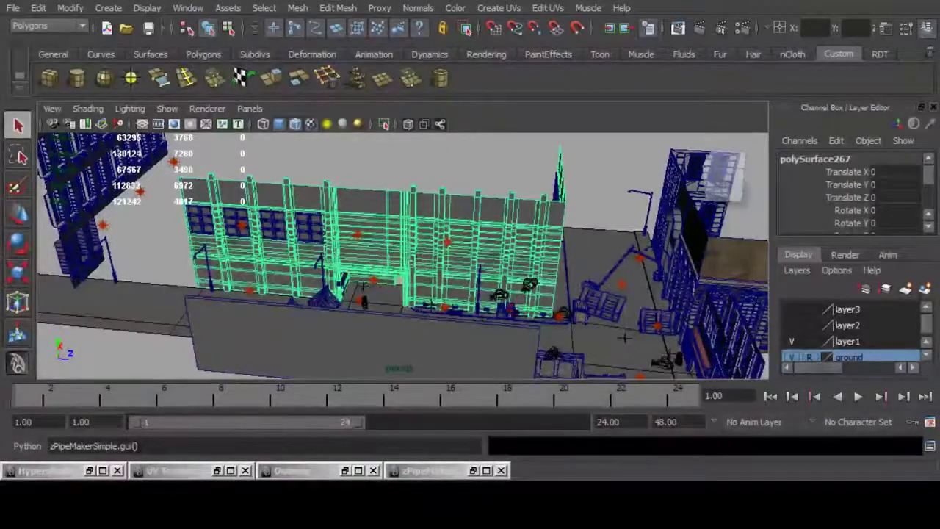
pyautogui.scroll(-8, 390, 191)
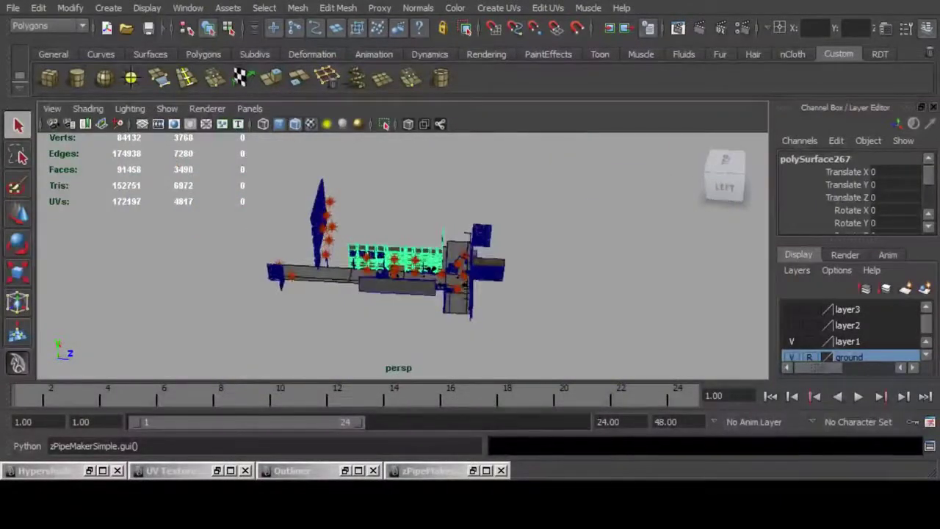
pyautogui.press('w')
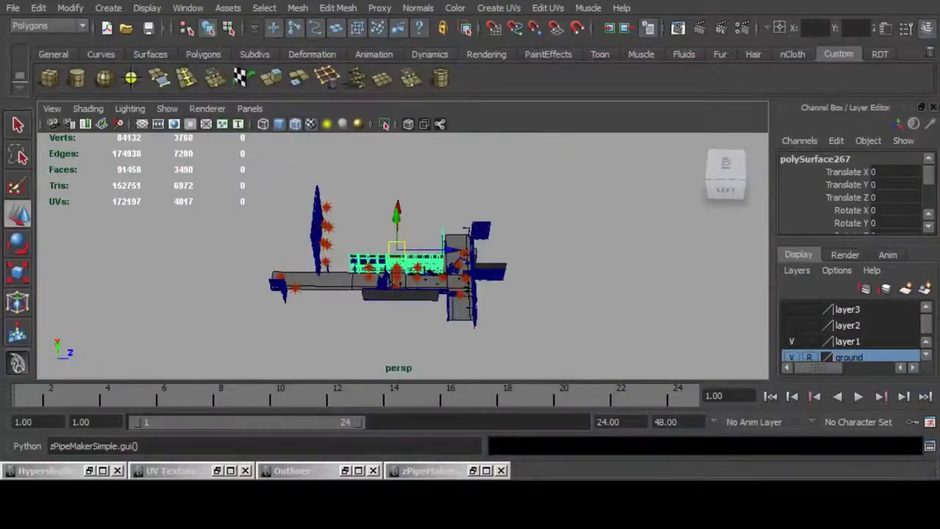
pyautogui.hotkey('ctrl', 'd')
pyautogui.keyDown('alt'); pyautogui.moveTo(441, 257); pyautogui.dragTo(352, 239); pyautogui.keyUp('alt')
pyautogui.moveTo(429, 213); pyautogui.dragTo(506, 143)
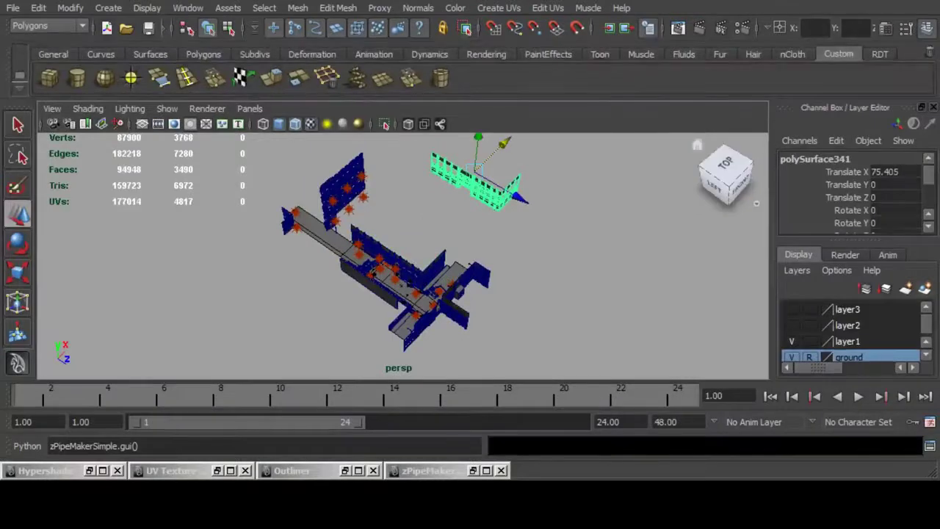
pyautogui.click(925, 289)
pyautogui.click(792, 309)
# Isolate the original long pillared building in the perspective view.
pyautogui.click(431, 270)
pyautogui.scroll(5, 431, 269)
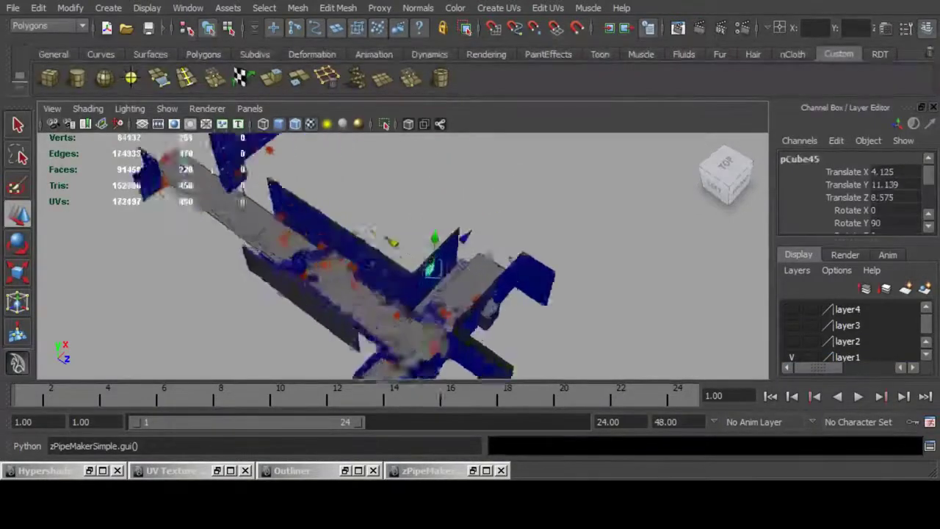
pyautogui.press('f')
pyautogui.click(457, 250)
pyautogui.click(384, 123)
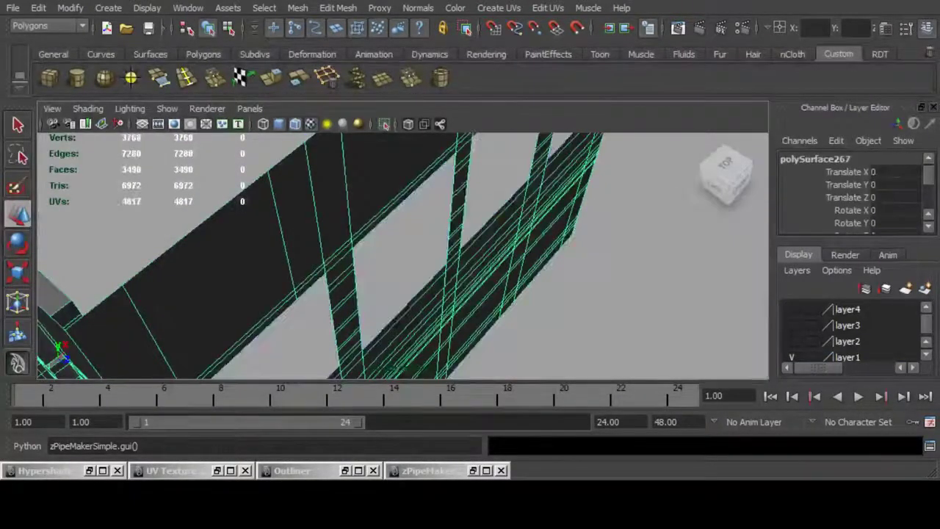
# Delete the dense edges crossing the large wall panel above the pillared building's entrance.
pyautogui.scroll(-5, 403, 255)
pyautogui.keyDown('alt'); pyautogui.moveTo(402, 255); pyautogui.dragTo(493, 198); pyautogui.keyUp('alt')
pyautogui.scroll(-4, 403, 256)
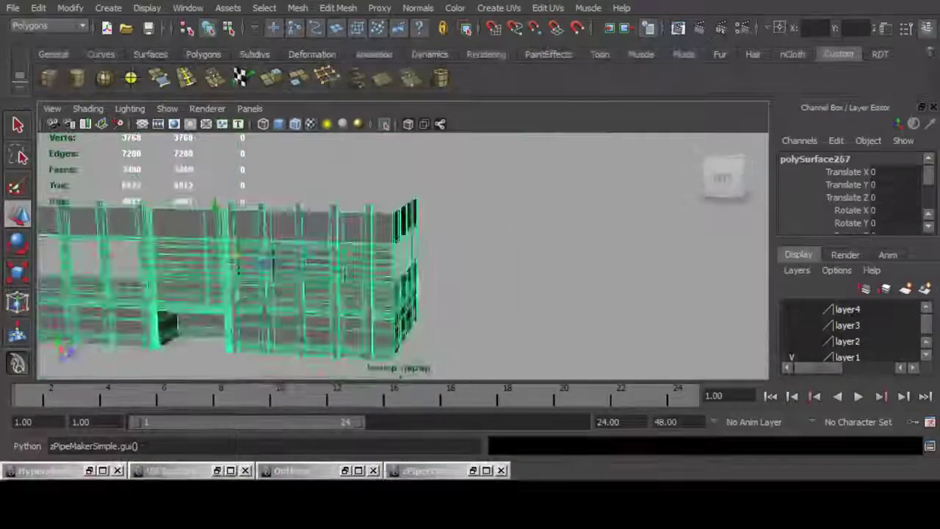
pyautogui.keyDown('alt'); pyautogui.moveTo(367, 257); pyautogui.dragTo(493, 246, button='middle'); pyautogui.keyUp('alt')
pyautogui.keyDown('alt'); pyautogui.moveTo(494, 246); pyautogui.dragTo(518, 244); pyautogui.keyUp('alt')
pyautogui.scroll(3, 403, 256)
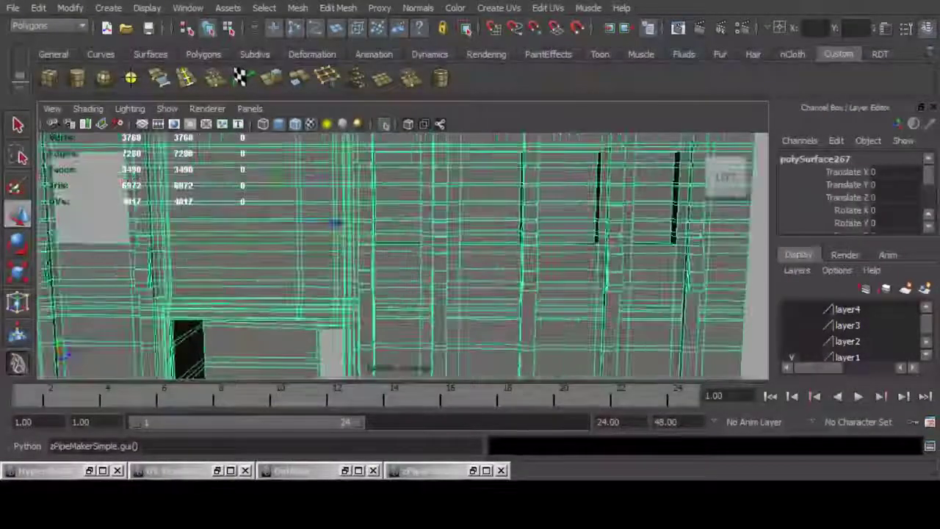
pyautogui.keyDown('alt'); pyautogui.moveTo(402, 256); pyautogui.dragTo(378, 225); pyautogui.keyUp('alt')
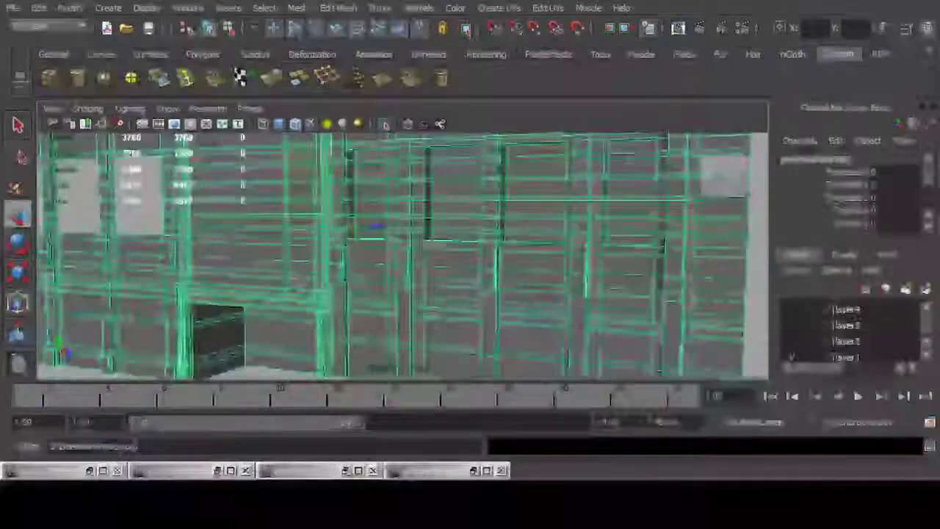
pyautogui.keyDown('alt'); pyautogui.moveTo(377, 224); pyautogui.dragTo(455, 261, button='middle'); pyautogui.keyUp('alt')
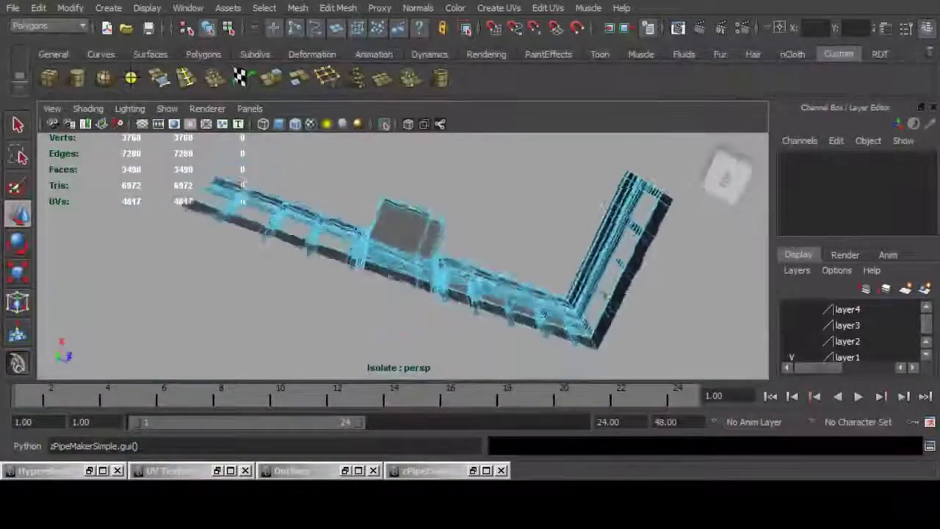
pyautogui.keyDown('alt'); pyautogui.moveTo(412, 258); pyautogui.dragTo(441, 235); pyautogui.keyUp('alt')
pyautogui.keyDown('alt'); pyautogui.moveTo(411, 280); pyautogui.dragTo(419, 228); pyautogui.keyUp('alt')
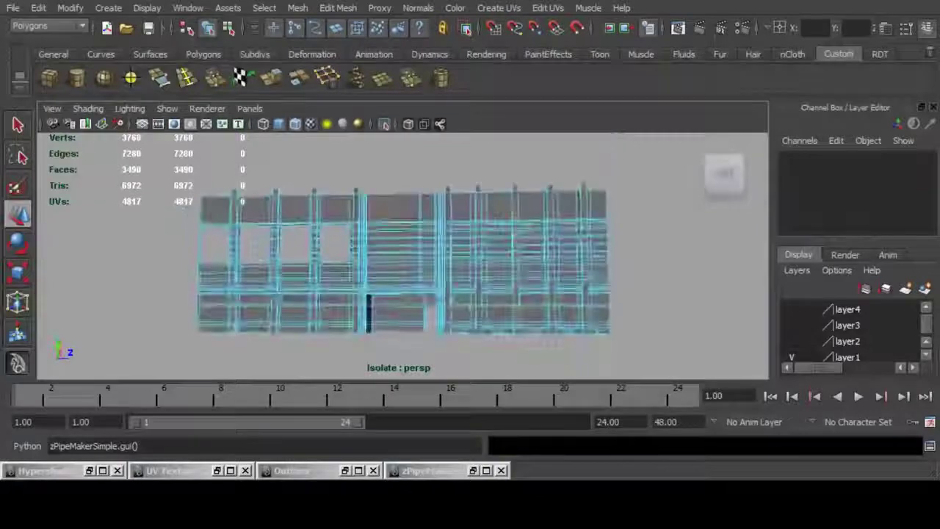
pyautogui.keyDown('alt'); pyautogui.moveTo(418, 227); pyautogui.dragTo(485, 242, button='right'); pyautogui.keyUp('alt')
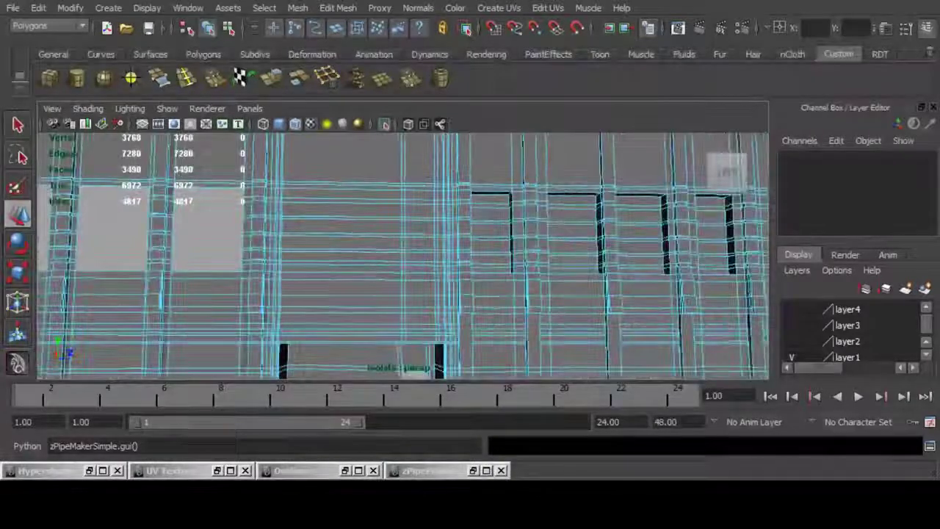
pyautogui.moveTo(367, 161); pyautogui.dragTo(420, 327)
pyautogui.keyDown('alt'); pyautogui.moveTo(412, 271); pyautogui.dragTo(654, 294); pyautogui.keyUp('alt')
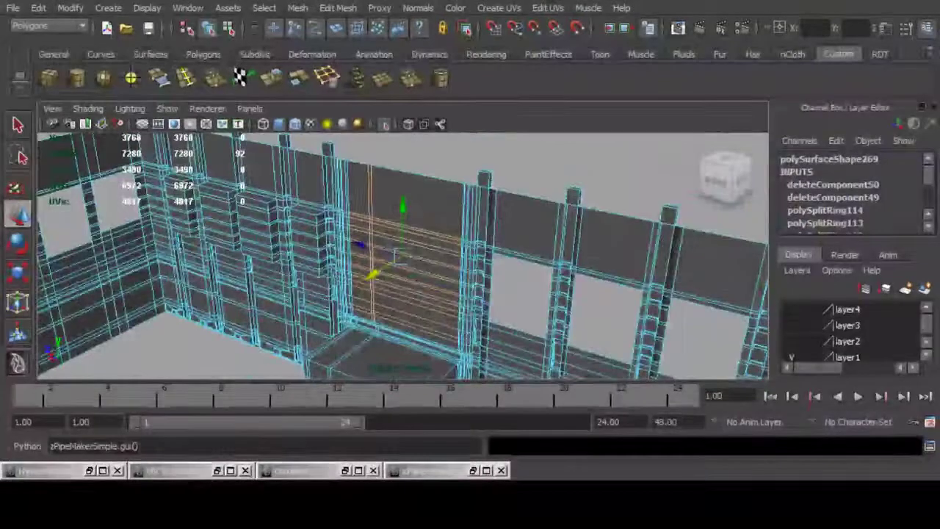
pyautogui.hotkey('ctrl', 'Delete')
# Examine the entrance recess and the cleared wall panel above it from several angles.
pyautogui.keyDown('alt'); pyautogui.moveTo(529, 271); pyautogui.dragTo(352, 265); pyautogui.keyUp('alt')
pyautogui.keyDown('alt'); pyautogui.moveTo(404, 316); pyautogui.dragTo(405, 219, button='middle'); pyautogui.keyUp('alt')
pyautogui.keyDown('alt'); pyautogui.moveTo(367, 250); pyautogui.dragTo(515, 257, button='right'); pyautogui.keyUp('alt')
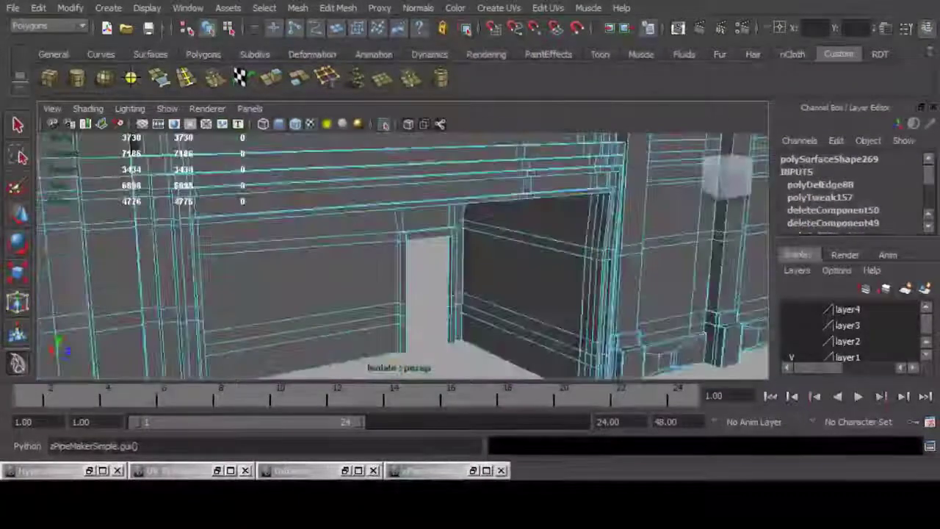
pyautogui.keyDown('alt'); pyautogui.moveTo(485, 257); pyautogui.dragTo(368, 253); pyautogui.keyUp('alt')
pyautogui.keyDown('alt'); pyautogui.moveTo(411, 236); pyautogui.dragTo(522, 327, button='middle'); pyautogui.keyUp('alt')
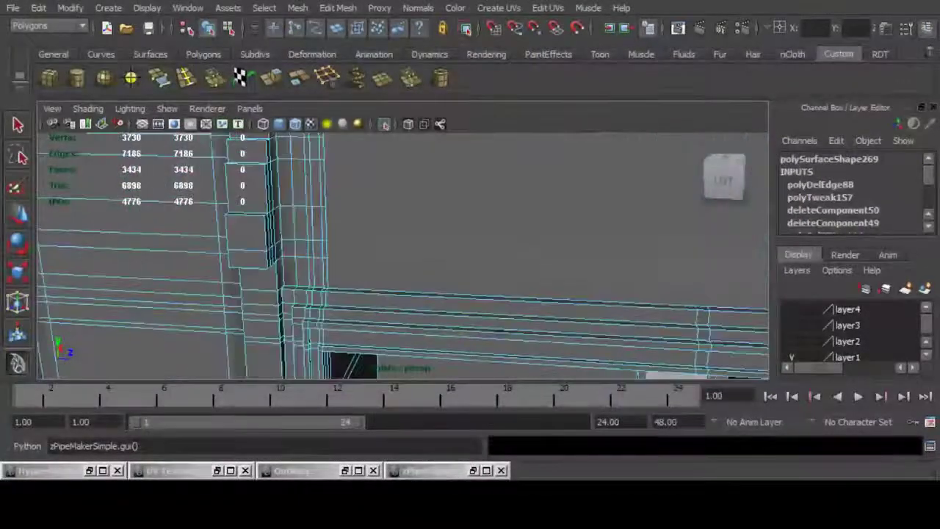
pyautogui.keyDown('alt'); pyautogui.moveTo(514, 280); pyautogui.dragTo(353, 264, button='right'); pyautogui.keyUp('alt')
pyautogui.keyDown('alt'); pyautogui.moveTo(412, 279); pyautogui.dragTo(419, 242); pyautogui.keyUp('alt')
pyautogui.keyDown('alt'); pyautogui.moveTo(404, 250); pyautogui.dragTo(403, 313, button='middle'); pyautogui.keyUp('alt')
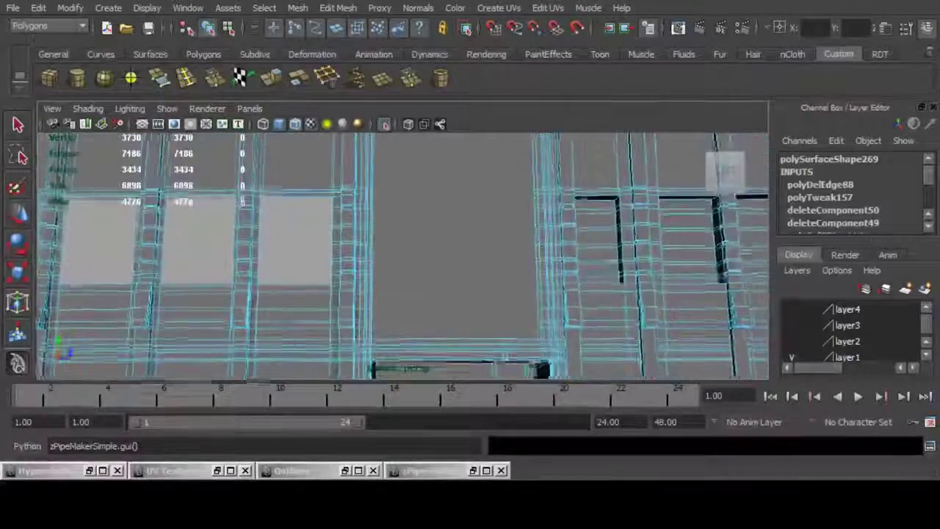
pyautogui.keyDown('alt'); pyautogui.moveTo(404, 294); pyautogui.dragTo(401, 305); pyautogui.keyUp('alt')
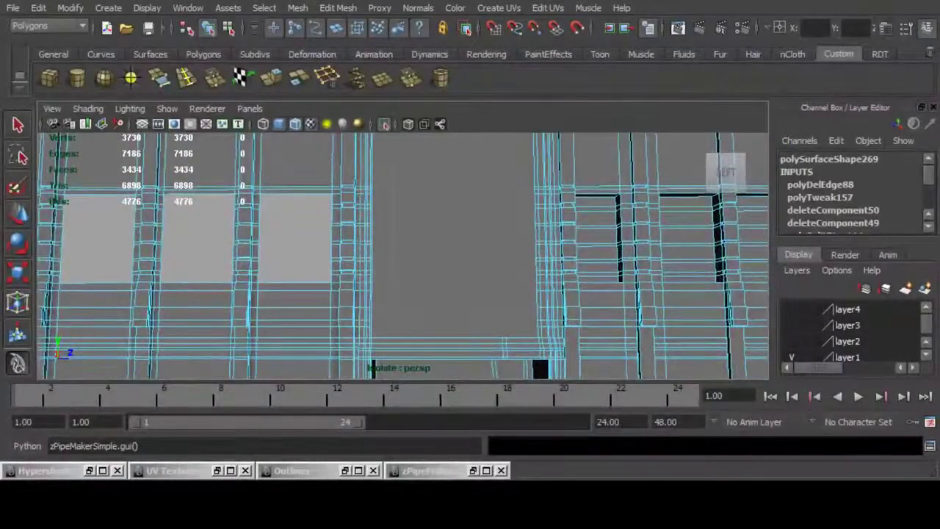
# Select the dense strip of edges between the cleared wall panel and its adjoining pillar, leaving out a stray pillar edge.
pyautogui.moveTo(359, 150); pyautogui.dragTo(390, 330)
pyautogui.keyDown('alt'); pyautogui.moveTo(389, 294); pyautogui.dragTo(395, 298); pyautogui.keyUp('alt')
pyautogui.keyDown('alt'); pyautogui.moveTo(441, 250); pyautogui.dragTo(345, 283); pyautogui.keyUp('alt')
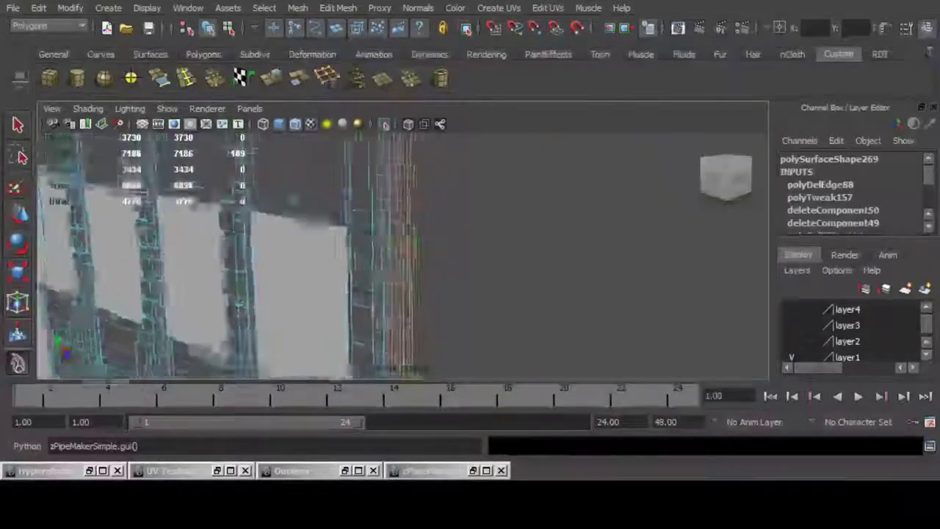
pyautogui.keyDown('alt'); pyautogui.moveTo(367, 271); pyautogui.dragTo(433, 275, button='right'); pyautogui.keyUp('alt')
pyautogui.keyDown('ctrl'); pyautogui.click(367, 259); pyautogui.keyUp('ctrl')
pyautogui.keyDown('alt'); pyautogui.moveTo(368, 259); pyautogui.dragTo(448, 237); pyautogui.keyUp('alt')
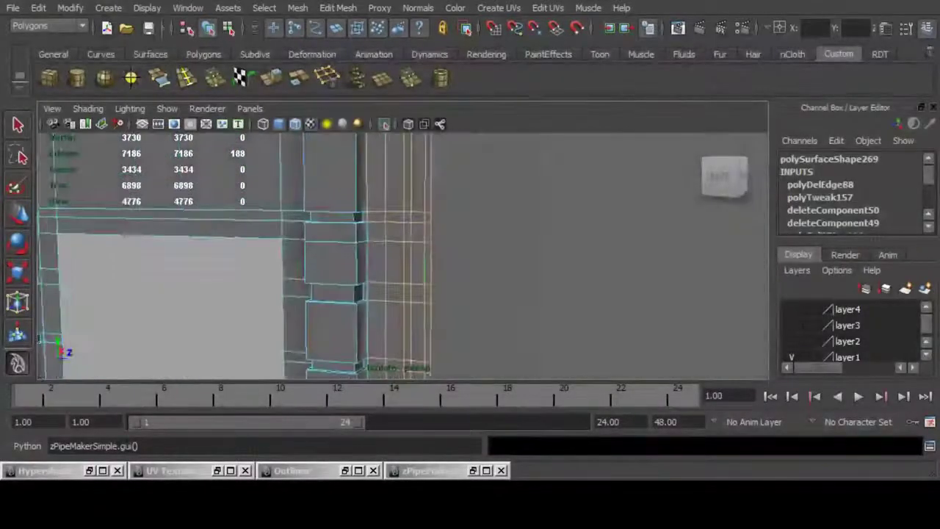
pyautogui.keyDown('alt'); pyautogui.moveTo(441, 242); pyautogui.dragTo(375, 242, button='right'); pyautogui.keyUp('alt')
pyautogui.keyDown('alt'); pyautogui.moveTo(390, 265); pyautogui.dragTo(389, 213, button='middle'); pyautogui.keyUp('alt')
pyautogui.keyDown('alt'); pyautogui.moveTo(390, 213); pyautogui.dragTo(448, 213, button='right'); pyautogui.keyUp('alt')
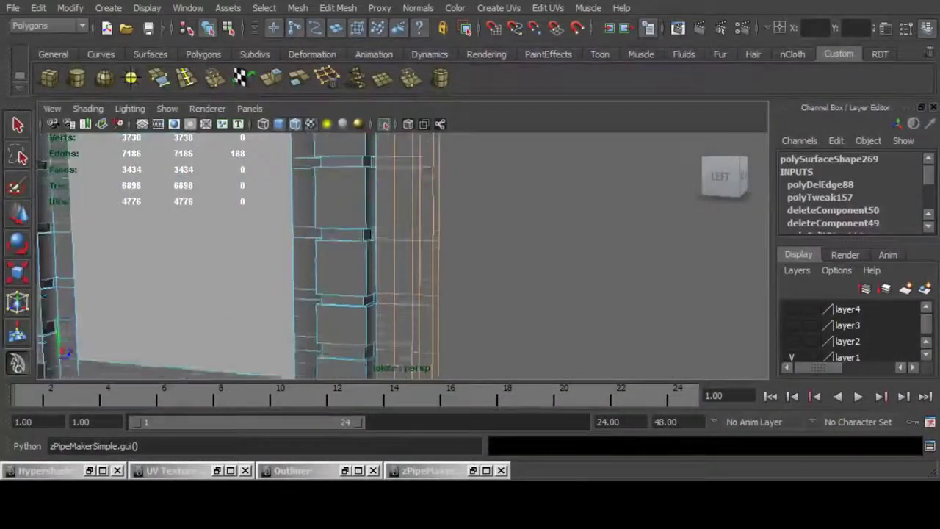
pyautogui.keyDown('alt'); pyautogui.moveTo(404, 368); pyautogui.dragTo(402, 140, button='middle'); pyautogui.keyUp('alt')
pyautogui.keyDown('alt'); pyautogui.moveTo(402, 184); pyautogui.dragTo(367, 184, button='right'); pyautogui.keyUp('alt')
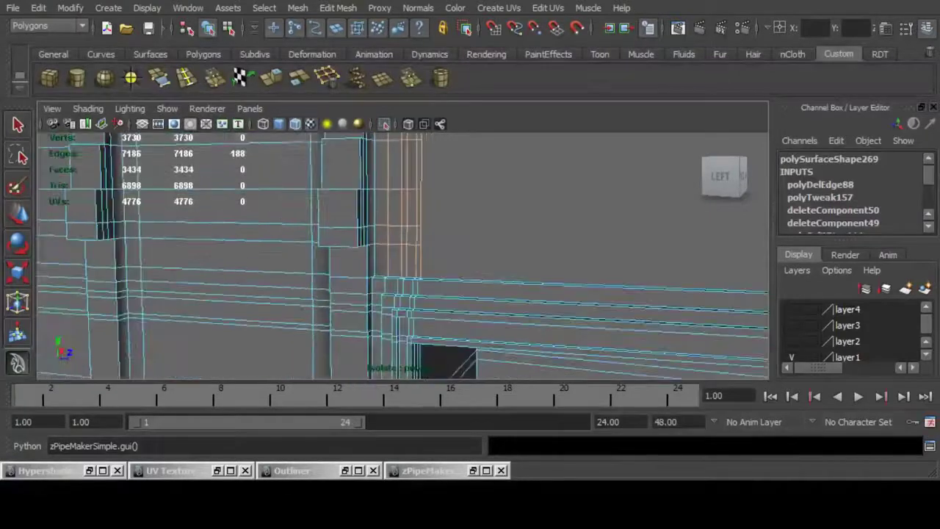
# Try to delete the selected edges beside the wall panel, and undo the deletion.
pyautogui.hotkey('ctrl', 'Delete')
pyautogui.keyDown('alt'); pyautogui.moveTo(441, 242); pyautogui.dragTo(345, 243, button='right'); pyautogui.keyUp('alt')
pyautogui.keyDown('alt'); pyautogui.moveTo(397, 206); pyautogui.dragTo(397, 287, button='middle'); pyautogui.keyUp('alt')
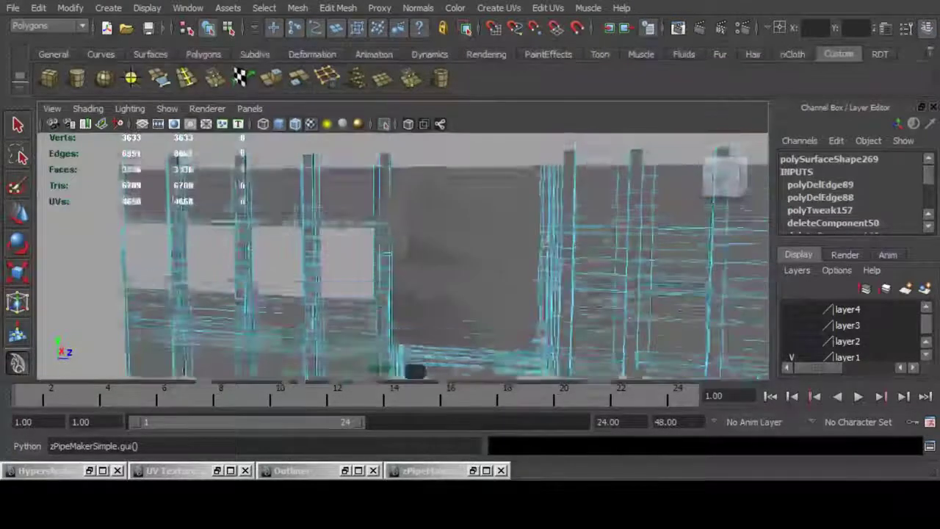
pyautogui.keyDown('alt'); pyautogui.moveTo(382, 257); pyautogui.dragTo(456, 258, button='right'); pyautogui.keyUp('alt')
pyautogui.hotkey('ctrl', 'z')
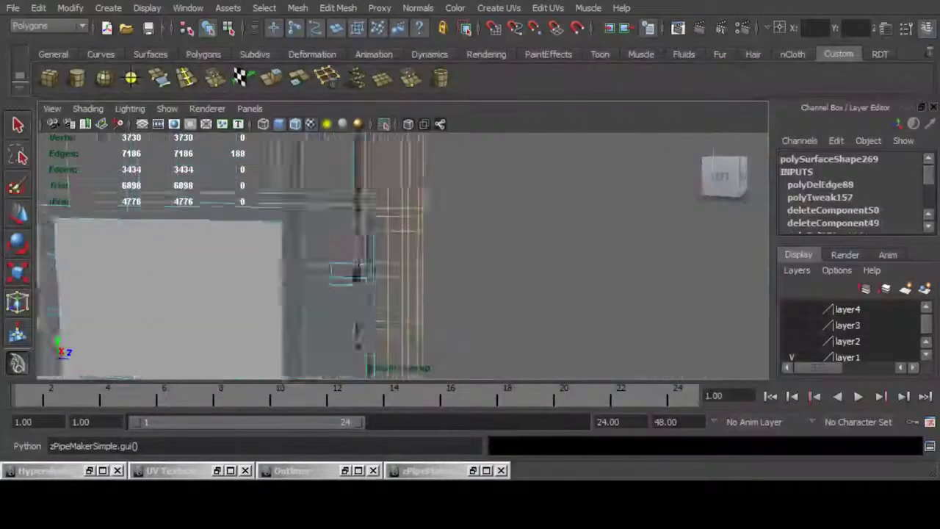
# Drop stray edges near the pillar corner from the strip selection, testing the deletion and undoing it.
pyautogui.keyDown('alt'); pyautogui.moveTo(382, 257); pyautogui.dragTo(456, 257, button='right'); pyautogui.keyUp('alt')
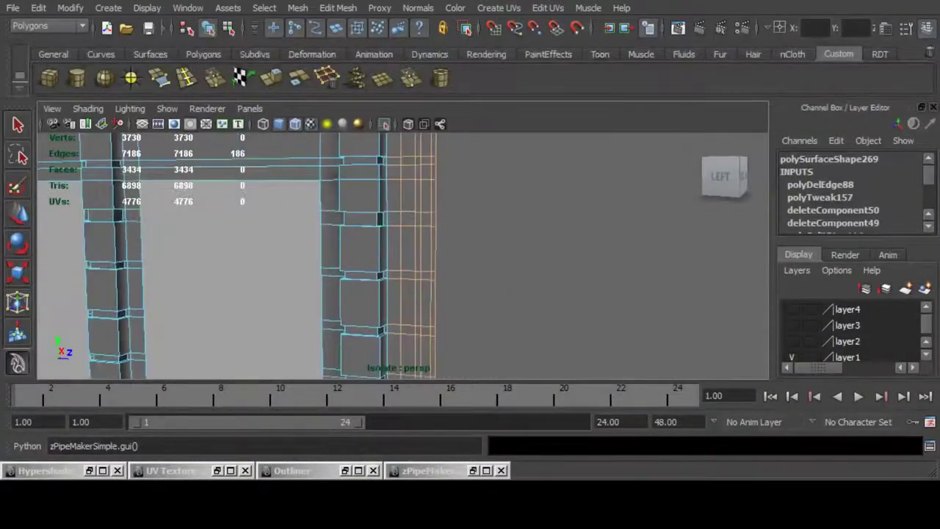
pyautogui.hotkey('ctrl', 'Delete')
pyautogui.hotkey('ctrl', 'z')
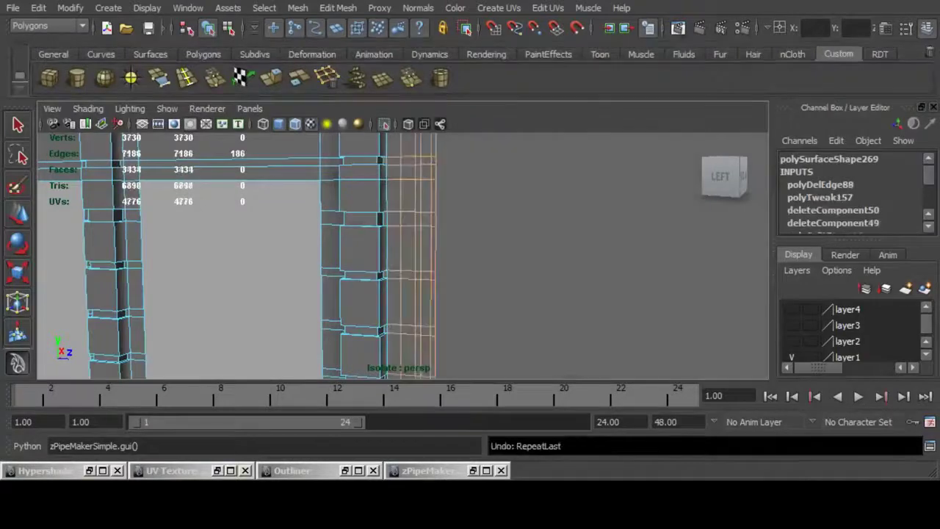
pyautogui.keyDown('alt'); pyautogui.moveTo(382, 257); pyautogui.dragTo(470, 257, button='right'); pyautogui.keyUp('alt')
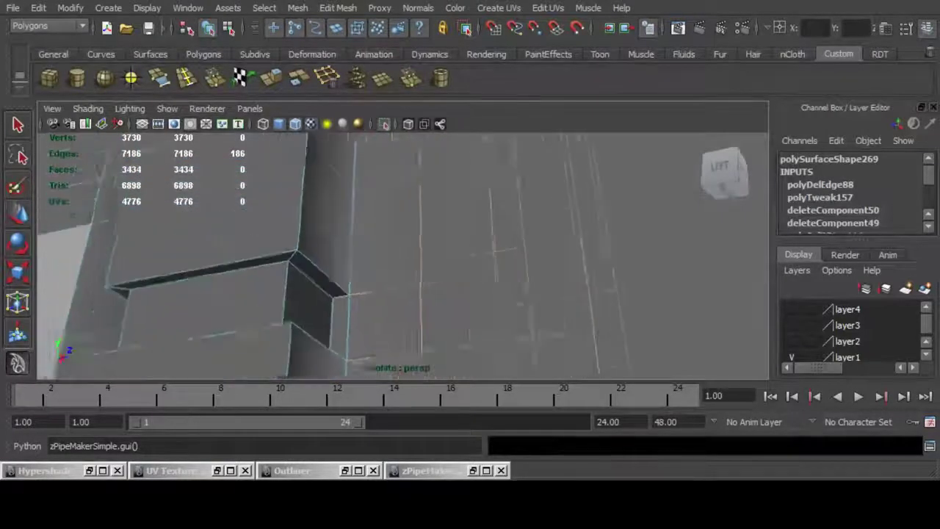
pyautogui.keyDown('alt'); pyautogui.moveTo(412, 272); pyautogui.dragTo(396, 238); pyautogui.keyUp('alt')
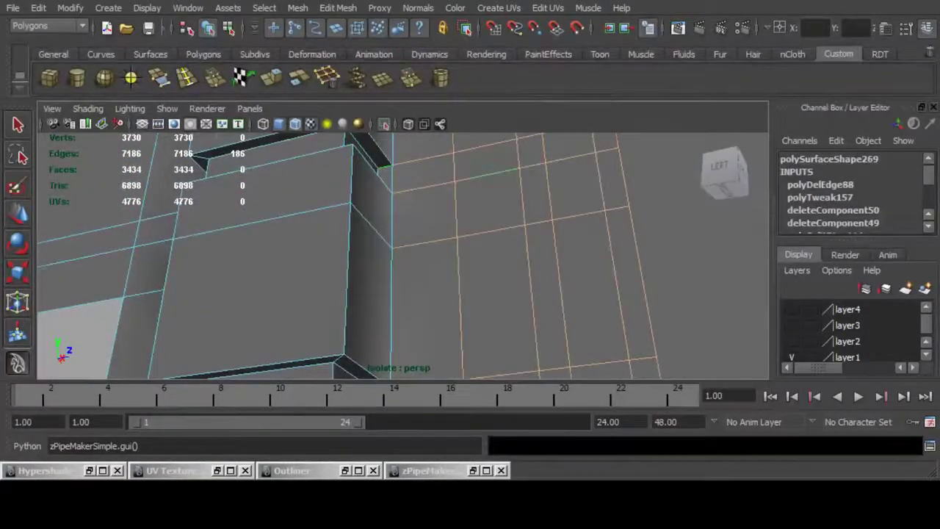
pyautogui.keyDown('alt'); pyautogui.moveTo(470, 257); pyautogui.dragTo(440, 257, button='right'); pyautogui.keyUp('alt')
pyautogui.hotkey('ctrl', 'Delete')
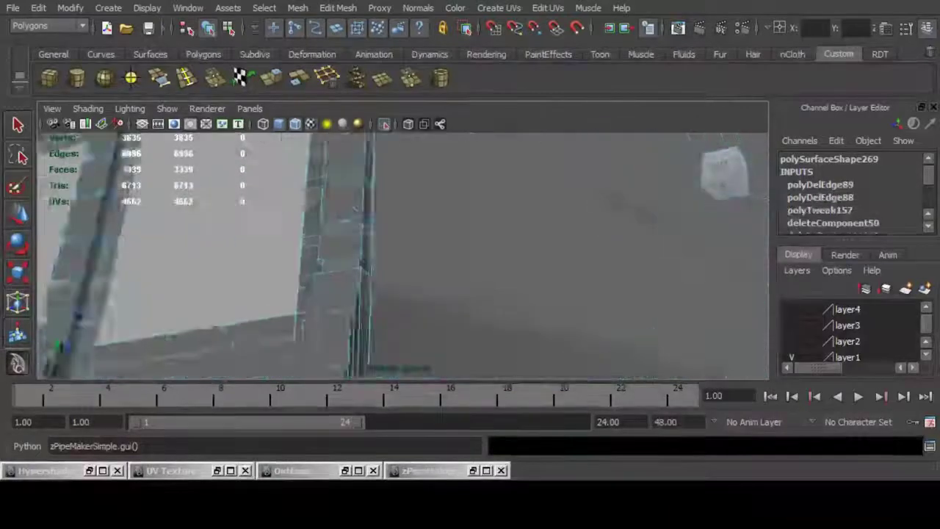
pyautogui.hotkey('ctrl', 'z')
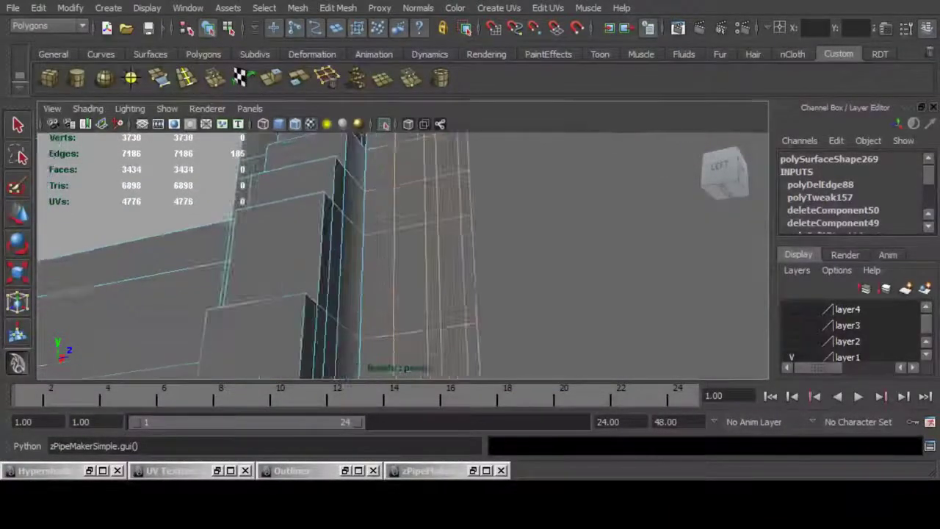
# Try to delete the trimmed edge selection, inspect the wall around the panel, and undo the deletion.
pyautogui.keyDown('alt'); pyautogui.moveTo(397, 235); pyautogui.dragTo(400, 291); pyautogui.keyUp('alt')
pyautogui.hotkey('ctrl', 'Delete')
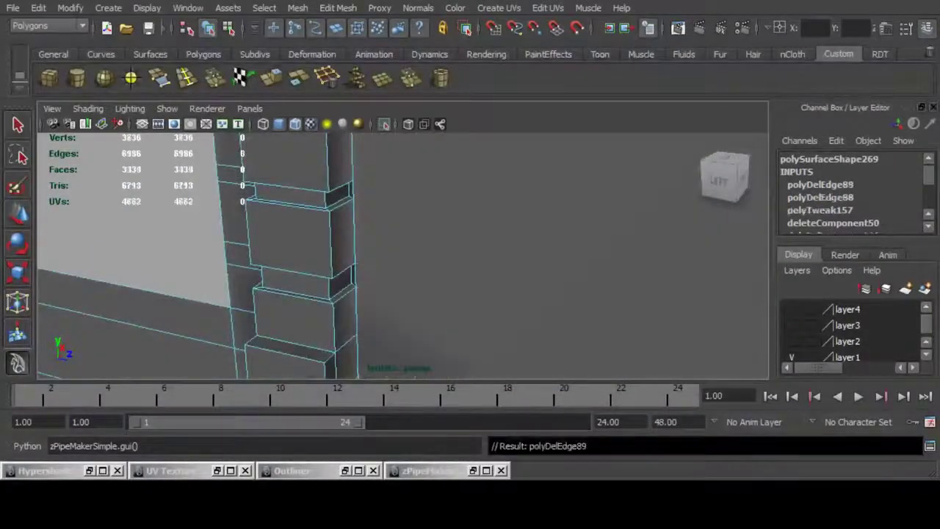
pyautogui.keyDown('alt'); pyautogui.moveTo(400, 272); pyautogui.dragTo(345, 272, button='right'); pyautogui.keyUp('alt')
pyautogui.keyDown('alt'); pyautogui.moveTo(367, 264); pyautogui.dragTo(441, 268); pyautogui.keyUp('alt')
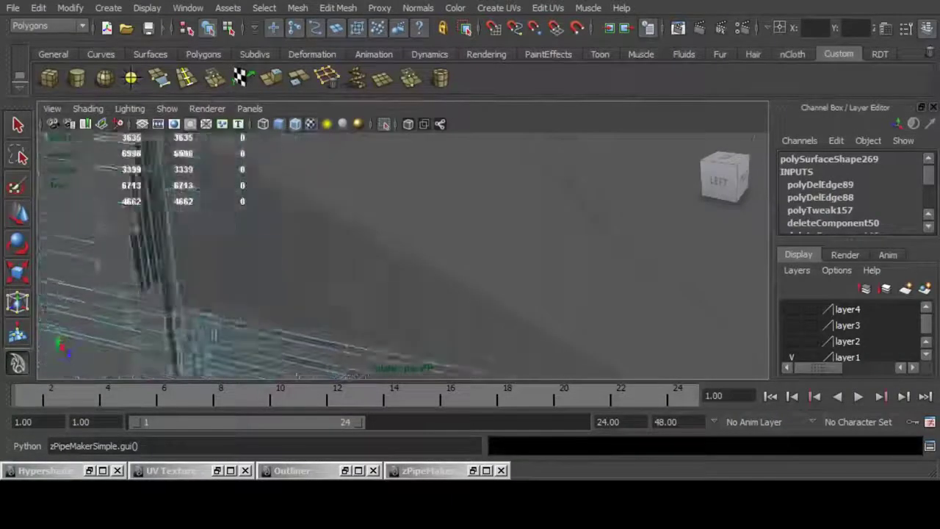
pyautogui.keyDown('alt'); pyautogui.moveTo(441, 268); pyautogui.dragTo(367, 268, button='right'); pyautogui.keyUp('alt')
pyautogui.hotkey('ctrl', 'z')
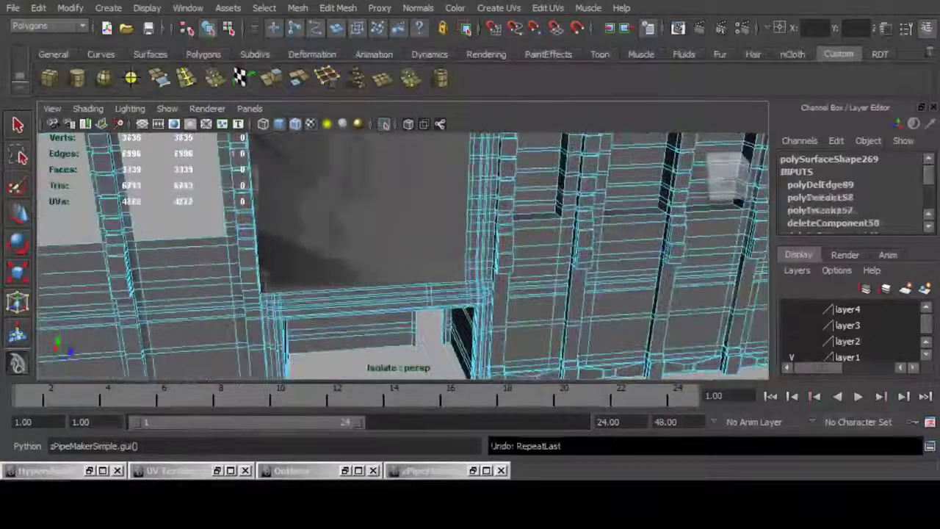
# Check the strip's lower and upper ends and delete its selected edges between the pillar and the wall panel.
pyautogui.keyDown('alt'); pyautogui.moveTo(474, 241); pyautogui.dragTo(573, 224, button='middle'); pyautogui.keyUp('alt')
pyautogui.keyDown('alt'); pyautogui.moveTo(412, 249); pyautogui.dragTo(514, 254, button='right'); pyautogui.keyUp('alt')
pyautogui.keyDown('alt'); pyautogui.moveTo(441, 254); pyautogui.dragTo(397, 268); pyautogui.keyUp('alt')
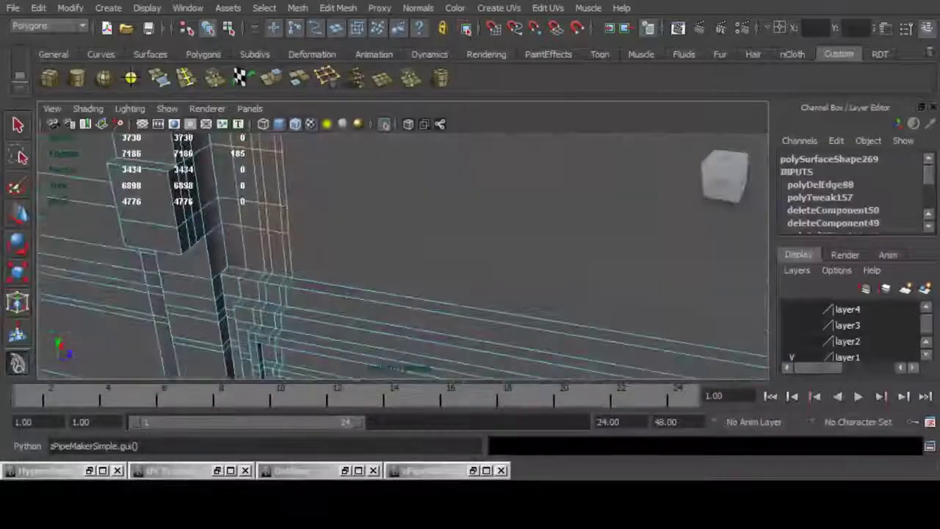
pyautogui.keyDown('alt'); pyautogui.moveTo(397, 253); pyautogui.dragTo(455, 272, button='middle'); pyautogui.keyUp('alt')
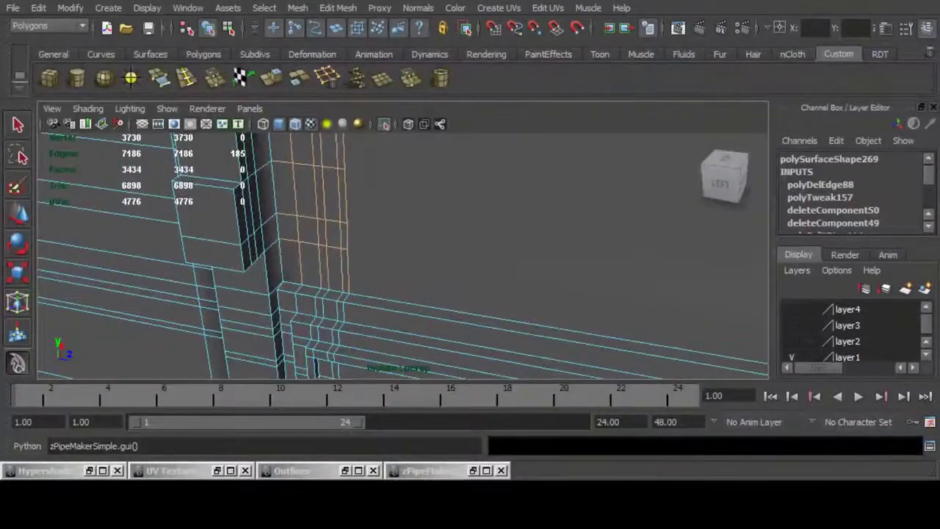
pyautogui.keyDown('alt'); pyautogui.moveTo(411, 272); pyautogui.dragTo(411, 221); pyautogui.keyUp('alt')
pyautogui.keyDown('alt'); pyautogui.moveTo(412, 220); pyautogui.dragTo(422, 309, button='middle'); pyautogui.keyUp('alt')
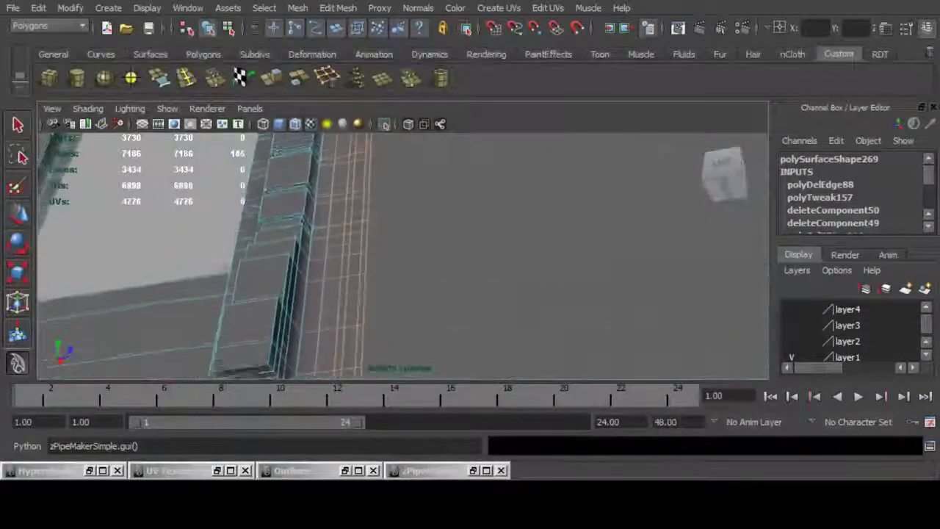
pyautogui.keyDown('alt'); pyautogui.moveTo(411, 287); pyautogui.dragTo(429, 237); pyautogui.keyUp('alt')
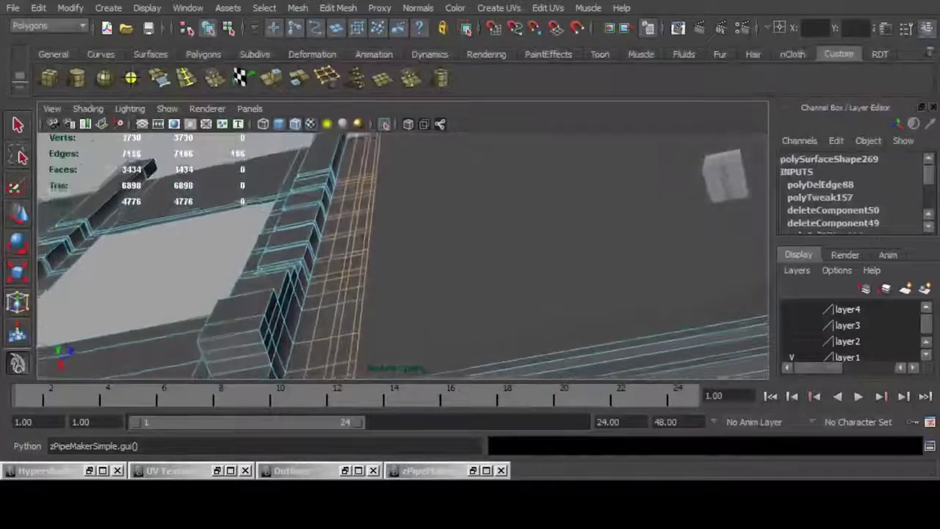
pyautogui.press('Delete')
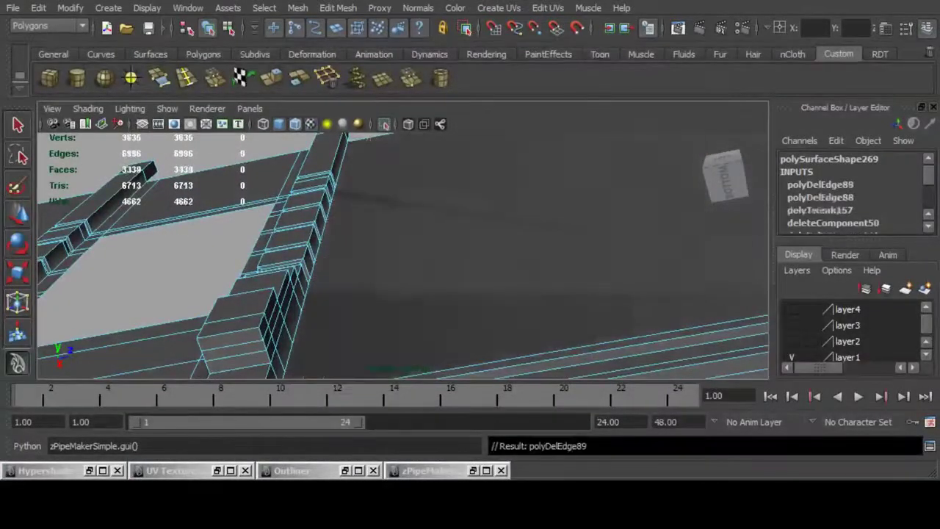
# Select the matching strip of dense edges on the opposite side of the cleared wall panel.
pyautogui.keyDown('alt'); pyautogui.moveTo(441, 258); pyautogui.dragTo(389, 257, button='right'); pyautogui.keyUp('alt')
pyautogui.keyDown('alt'); pyautogui.moveTo(440, 264); pyautogui.dragTo(316, 257, button='middle'); pyautogui.keyUp('alt')
pyautogui.keyDown('alt'); pyautogui.moveTo(367, 257); pyautogui.dragTo(434, 287); pyautogui.keyUp('alt')
pyautogui.keyDown('alt'); pyautogui.moveTo(440, 264); pyautogui.dragTo(335, 254, button='middle'); pyautogui.keyUp('alt')
pyautogui.keyDown('alt'); pyautogui.moveTo(412, 258); pyautogui.dragTo(345, 257, button='right'); pyautogui.keyUp('alt')
pyautogui.keyDown('alt'); pyautogui.moveTo(367, 257); pyautogui.dragTo(403, 254, button='middle'); pyautogui.keyUp('alt')
pyautogui.keyDown('alt'); pyautogui.moveTo(386, 309); pyautogui.dragTo(385, 207); pyautogui.keyUp('alt')
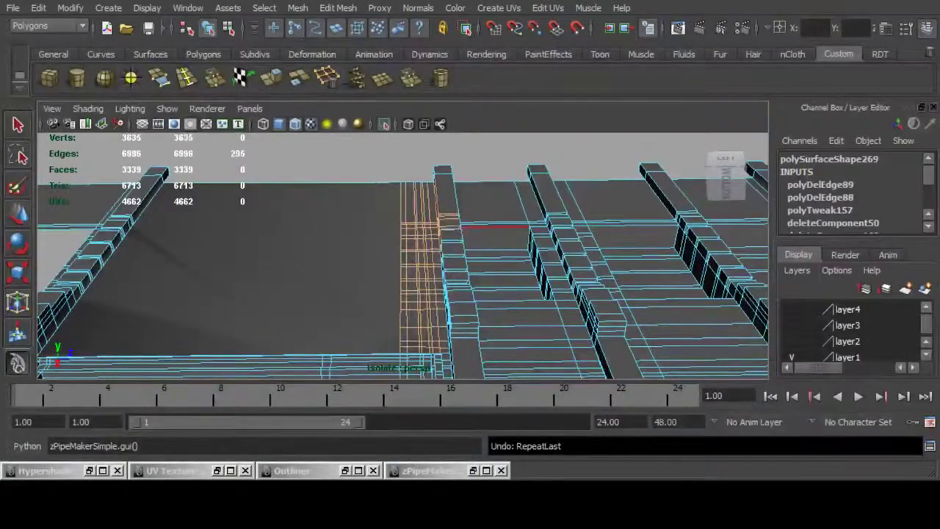
pyautogui.keyDown('alt'); pyautogui.moveTo(440, 220); pyautogui.dragTo(441, 294); pyautogui.keyUp('alt')
pyautogui.keyDown('alt'); pyautogui.moveTo(471, 191); pyautogui.dragTo(604, 177, button='right'); pyautogui.keyUp('alt')
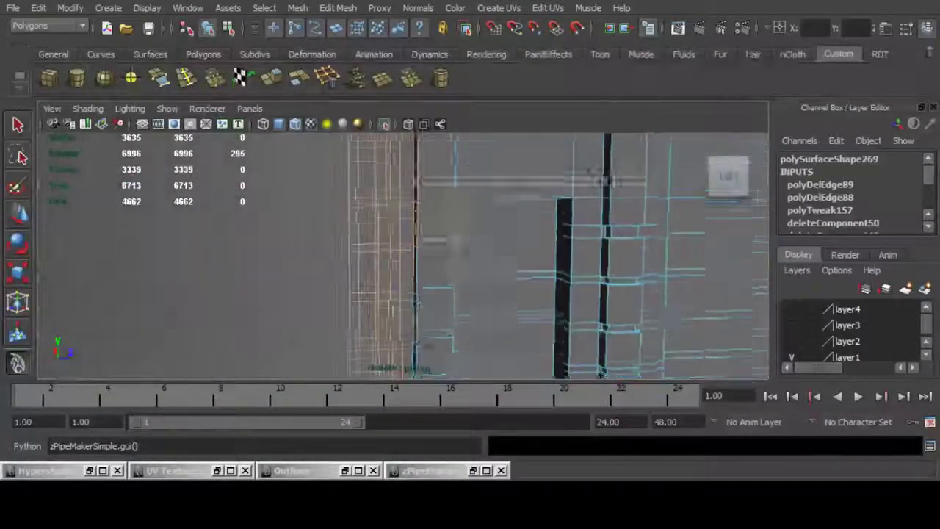
pyautogui.keyDown('alt'); pyautogui.moveTo(450, 272); pyautogui.dragTo(532, 283); pyautogui.keyUp('alt')
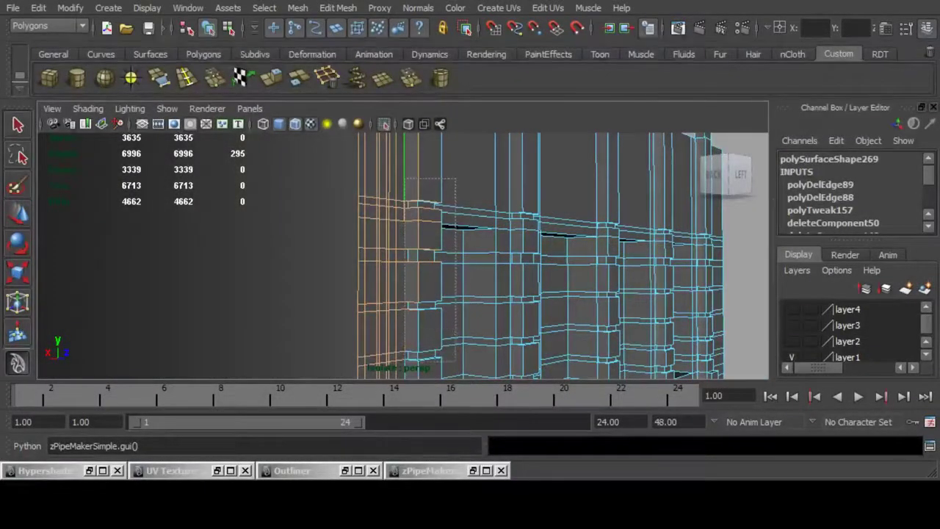
# Exclude the pillar's edges from the selection, add the missed strip edges, and delete the dense strip beside the panel.
pyautogui.keyDown('alt'); pyautogui.moveTo(456, 272); pyautogui.dragTo(456, 254, button='middle'); pyautogui.keyUp('alt')
pyautogui.keyDown('alt'); pyautogui.moveTo(456, 254); pyautogui.dragTo(543, 255, button='right'); pyautogui.keyUp('alt')
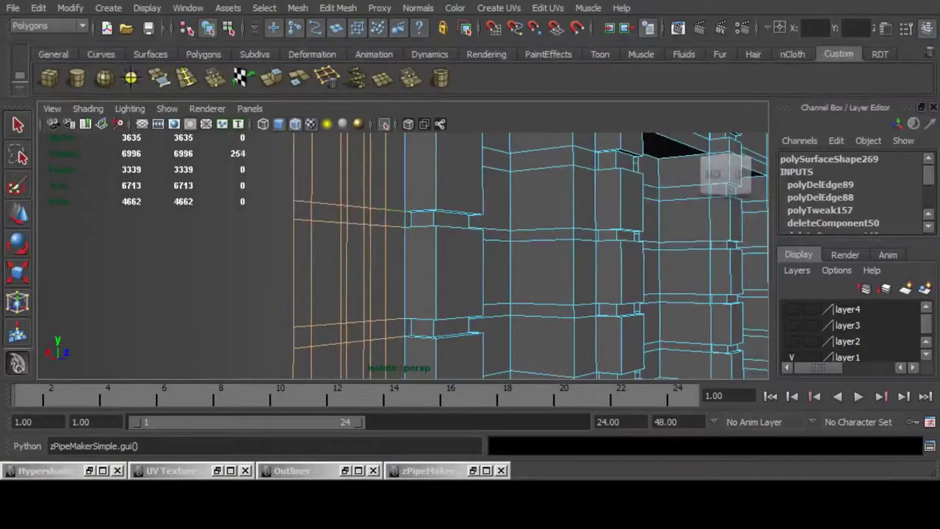
pyautogui.keyDown('alt'); pyautogui.moveTo(470, 257); pyautogui.dragTo(412, 257, button='right'); pyautogui.keyUp('alt')
pyautogui.keyDown('alt'); pyautogui.moveTo(412, 257); pyautogui.dragTo(441, 287); pyautogui.keyUp('alt')
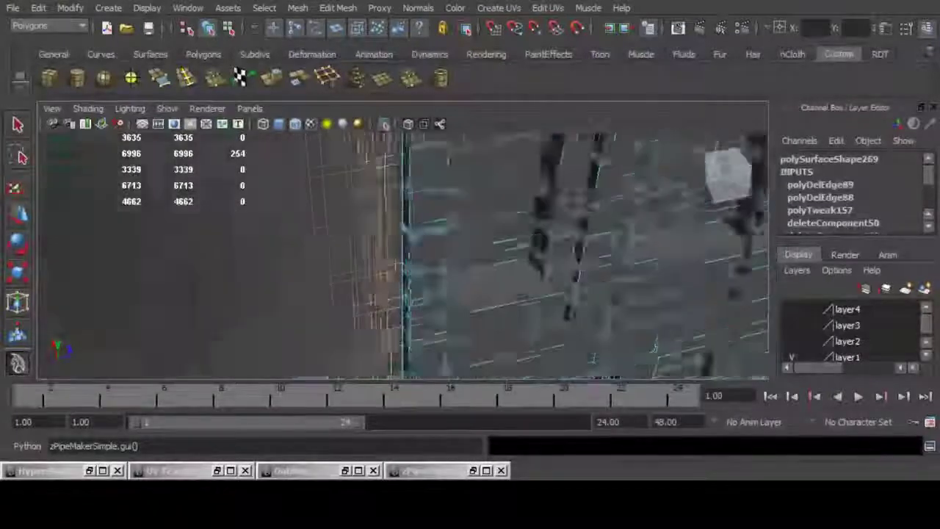
pyautogui.keyDown('alt'); pyautogui.moveTo(441, 287); pyautogui.dragTo(485, 286, button='right'); pyautogui.keyUp('alt')
pyautogui.keyDown('alt'); pyautogui.moveTo(441, 316); pyautogui.dragTo(431, 261, button='middle'); pyautogui.keyUp('alt')
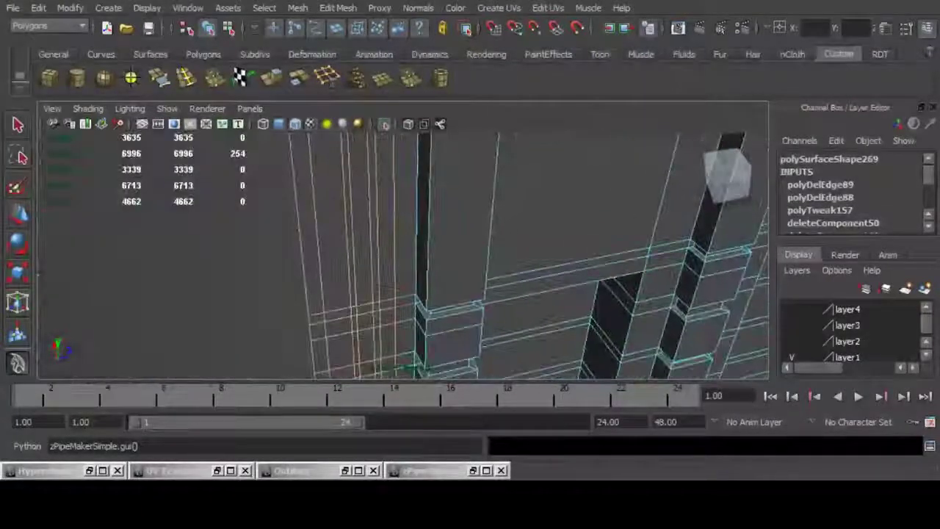
pyautogui.keyDown('shift'); pyautogui.click(404, 305); pyautogui.keyUp('shift')
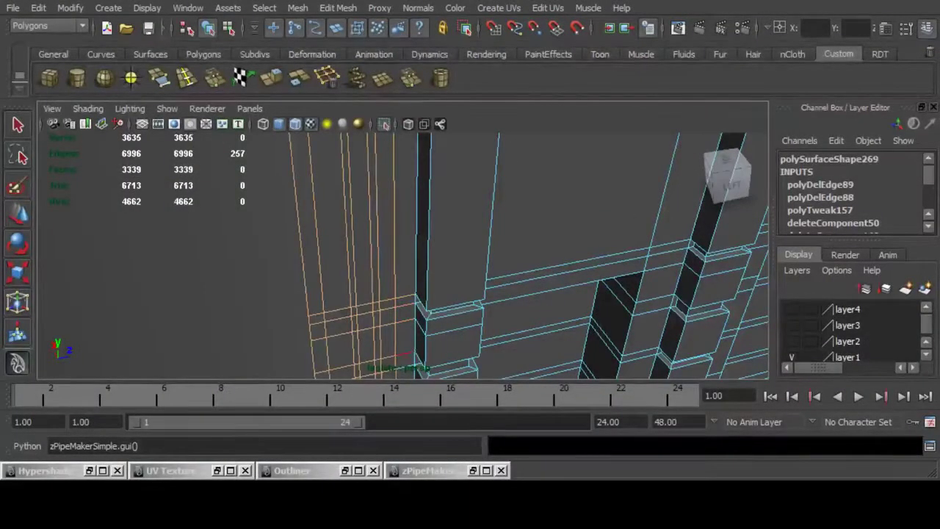
pyautogui.keyDown('alt'); pyautogui.moveTo(401, 356); pyautogui.dragTo(403, 272, button='middle'); pyautogui.keyUp('alt')
pyautogui.hotkey('ctrl', 'Delete')
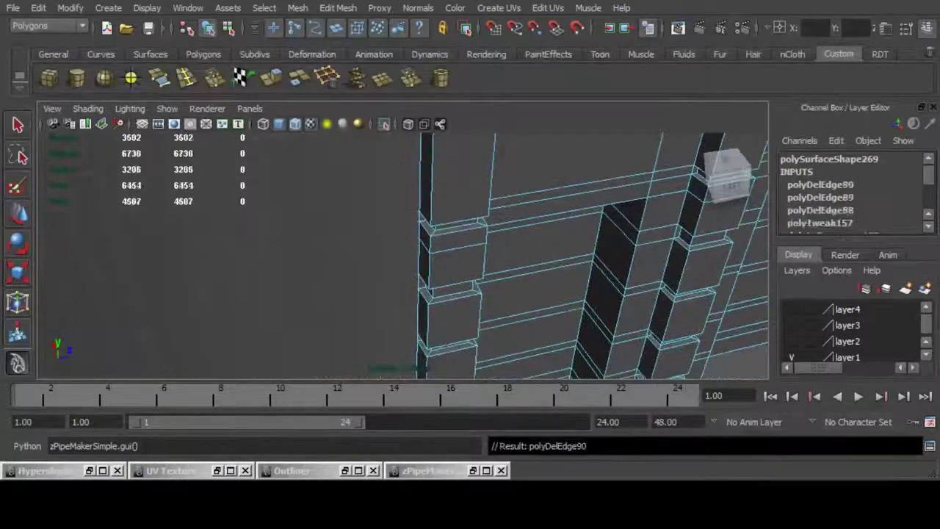
# Delete two redundant vertical edge loops above the small doorway in the entrance recess, one at each side of the opening.
pyautogui.keyDown('alt'); pyautogui.moveTo(441, 287); pyautogui.dragTo(338, 287, button='right'); pyautogui.keyUp('alt')
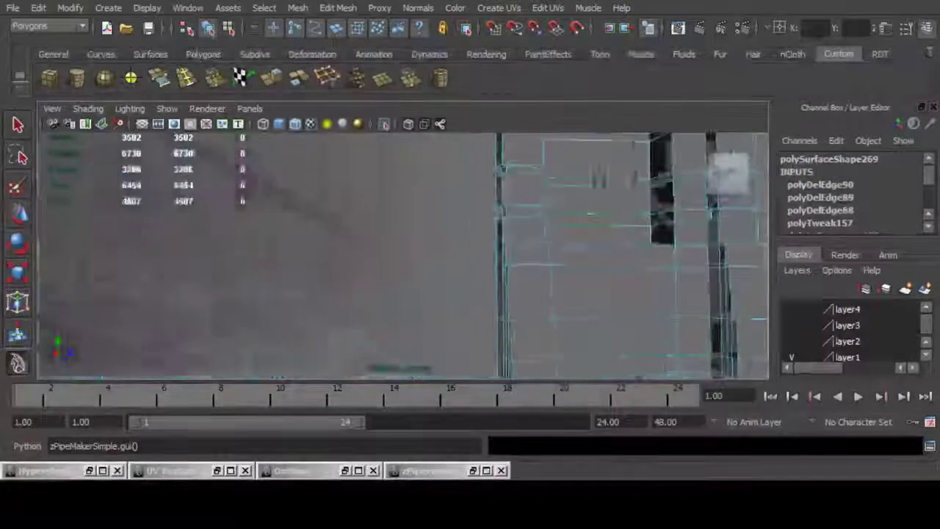
pyautogui.moveTo(412, 294)
pyautogui.keyDown('alt'); pyautogui.mouseDown()
pyautogui.moveTo(426, 250)
pyautogui.moveTo(412, 293)
pyautogui.mouseUp(); pyautogui.keyUp('alt')
pyautogui.keyDown('alt'); pyautogui.moveTo(441, 287); pyautogui.dragTo(338, 287, button='right'); pyautogui.keyUp('alt')
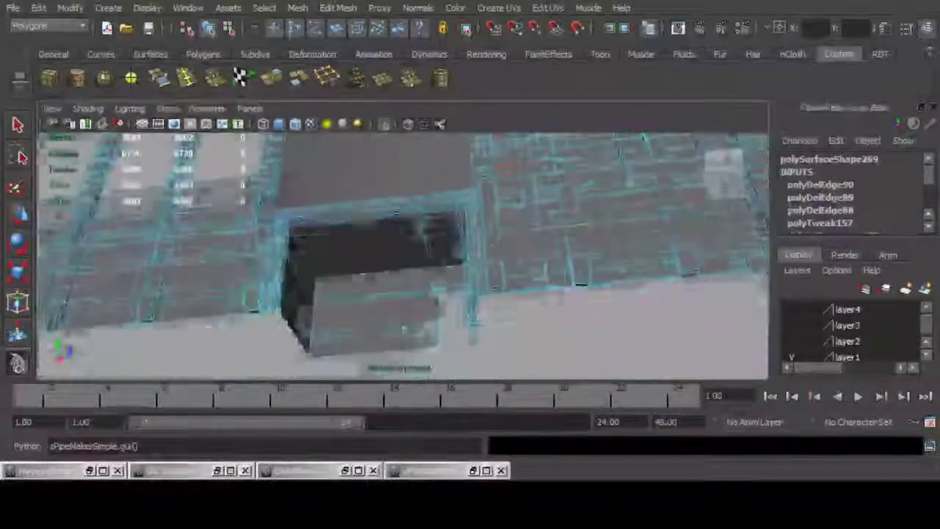
pyautogui.keyDown('alt'); pyautogui.moveTo(367, 287); pyautogui.dragTo(412, 264); pyautogui.keyUp('alt')
pyautogui.keyDown('alt'); pyautogui.moveTo(367, 287); pyautogui.dragTo(470, 287, button='right'); pyautogui.keyUp('alt')
pyautogui.keyDown('alt'); pyautogui.moveTo(470, 286); pyautogui.dragTo(386, 280, button='middle'); pyautogui.keyUp('alt')
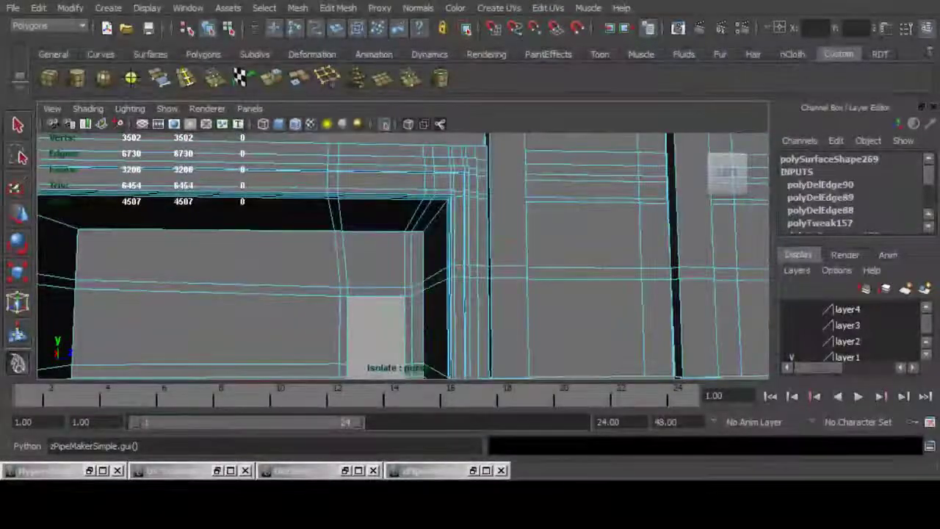
pyautogui.doubleClick(345, 260)
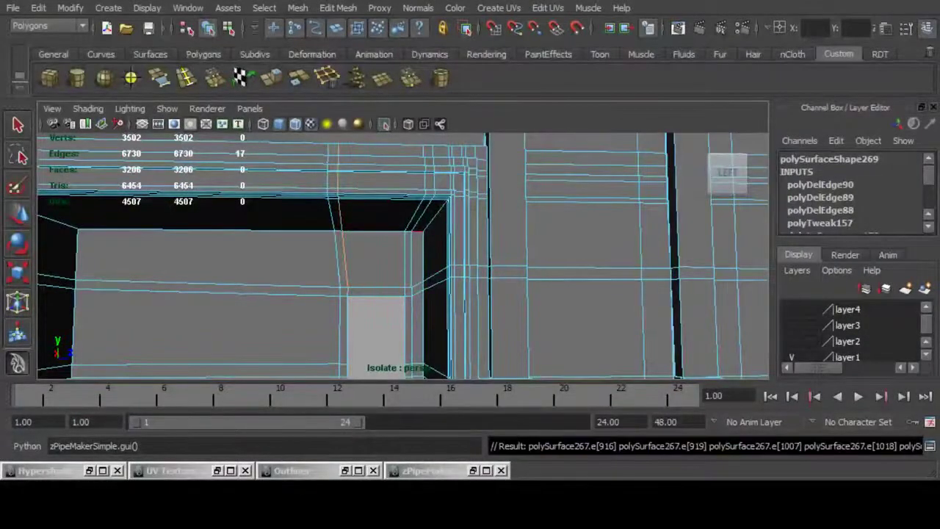
pyautogui.press('Delete')
pyautogui.doubleClick(405, 259)
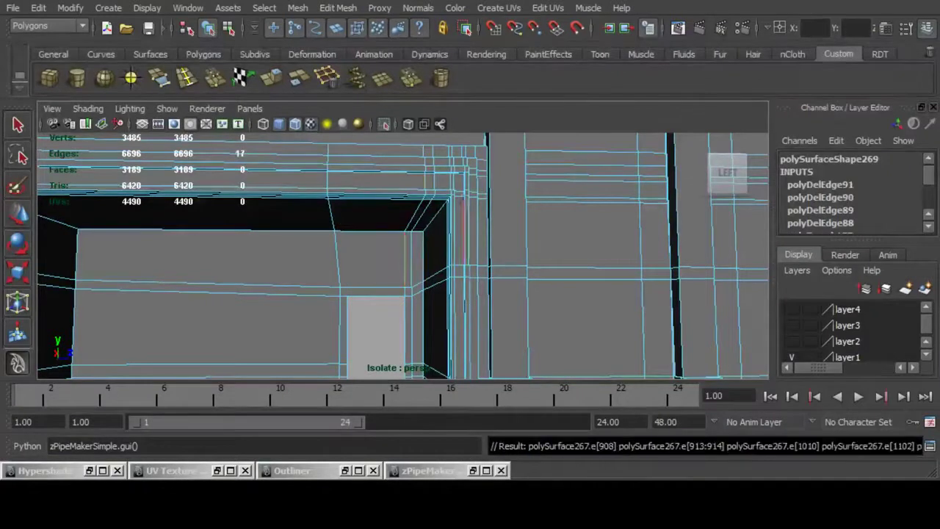
pyautogui.press('Delete')
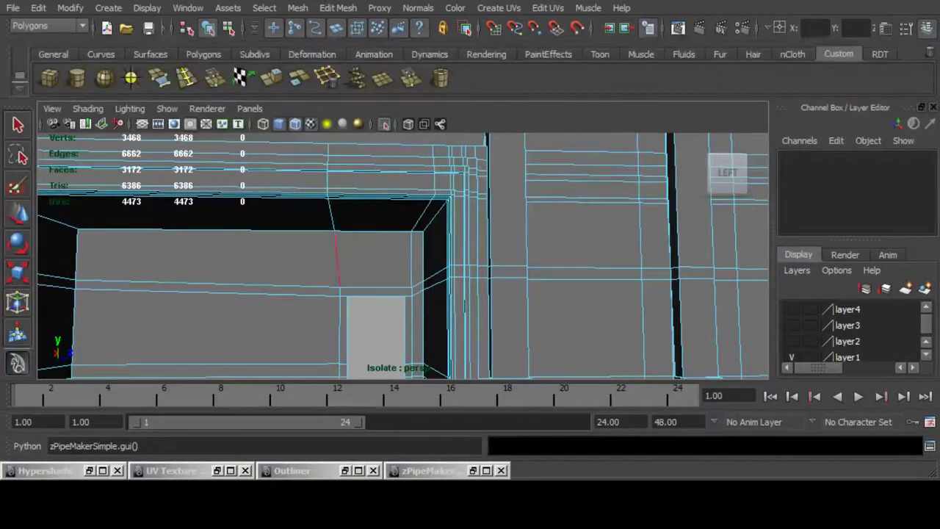
# Delete the two remaining vertical edge loops running up from the small doorway to the recess ceiling, including the one beside the corner.
pyautogui.click(337, 259)
pyautogui.doubleClick(337, 260)
pyautogui.keyDown('alt'); pyautogui.moveTo(337, 259); pyautogui.dragTo(375, 274, button='right'); pyautogui.keyUp('alt')
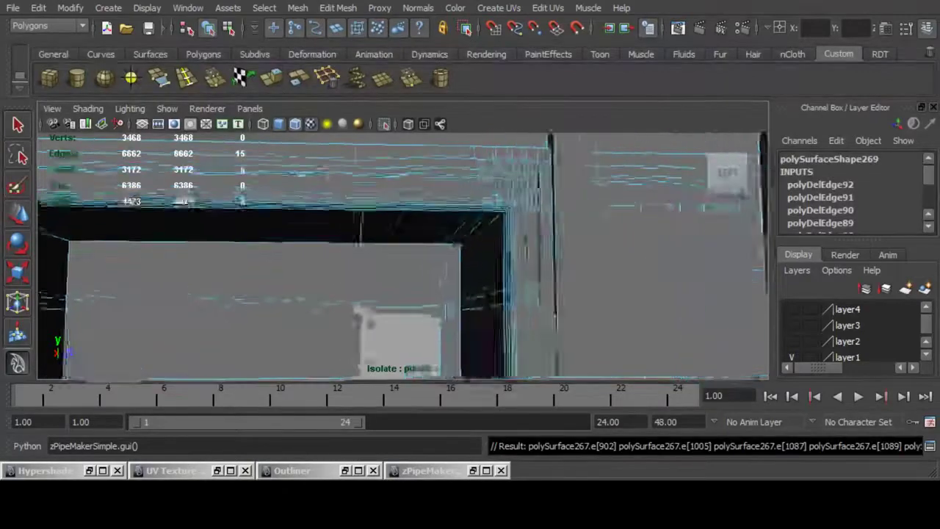
pyautogui.keyDown('alt'); pyautogui.moveTo(375, 274); pyautogui.dragTo(412, 291, button='middle'); pyautogui.keyUp('alt')
pyautogui.press('Delete')
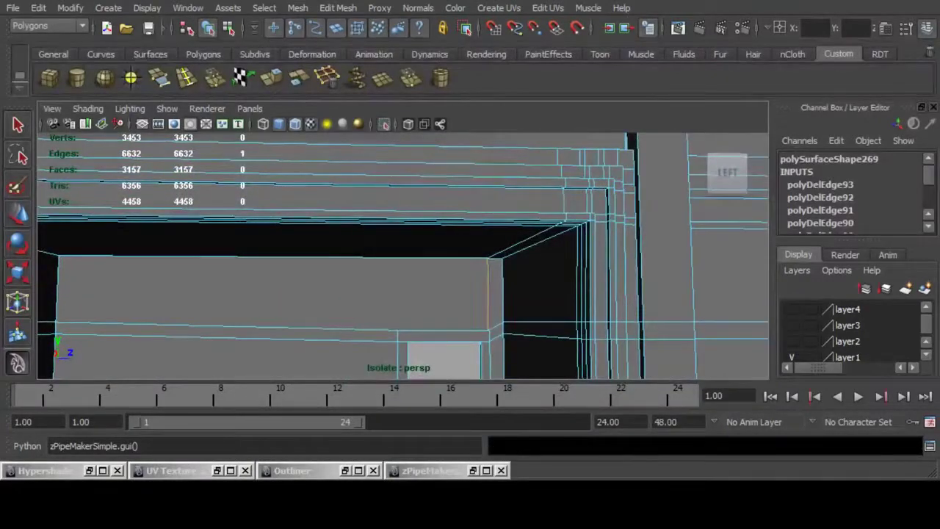
pyautogui.doubleClick(488, 294)
pyautogui.keyDown('alt'); pyautogui.moveTo(487, 294); pyautogui.dragTo(408, 244, button='middle'); pyautogui.keyUp('alt')
pyautogui.press('Delete')
pyautogui.keyDown('alt'); pyautogui.moveTo(432, 242); pyautogui.dragTo(461, 250, button='right'); pyautogui.keyUp('alt')
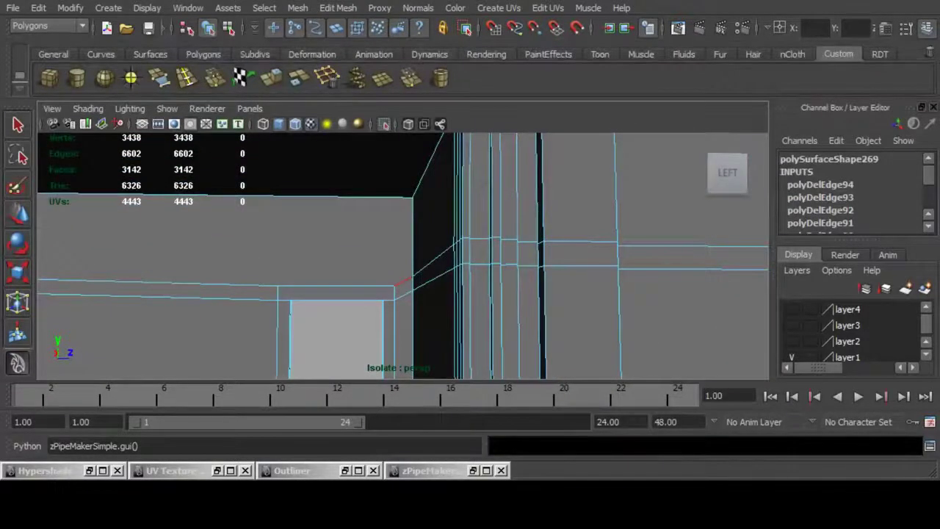
# Delete the horizontal edge loop crossing the upper wall bays level with the pillars' lowest protruding blocks.
pyautogui.keyDown('alt'); pyautogui.moveTo(402, 281); pyautogui.dragTo(316, 281, button='right'); pyautogui.keyUp('alt')
pyautogui.keyDown('alt'); pyautogui.moveTo(402, 257); pyautogui.dragTo(354, 317, button='middle'); pyautogui.keyUp('alt')
pyautogui.keyDown('alt'); pyautogui.moveTo(403, 272); pyautogui.dragTo(411, 305); pyautogui.keyUp('alt')
pyautogui.keyDown('alt'); pyautogui.moveTo(397, 279); pyautogui.dragTo(702, 297, button='middle'); pyautogui.keyUp('alt')
pyautogui.keyDown('alt'); pyautogui.moveTo(470, 287); pyautogui.dragTo(457, 233); pyautogui.keyUp('alt')
pyautogui.scroll(5, 397, 274)
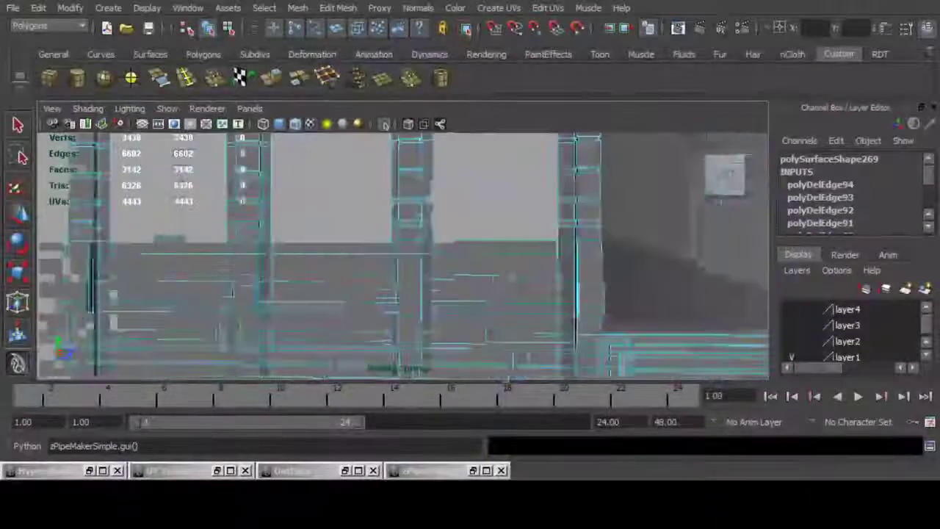
pyautogui.doubleClick(332, 282)
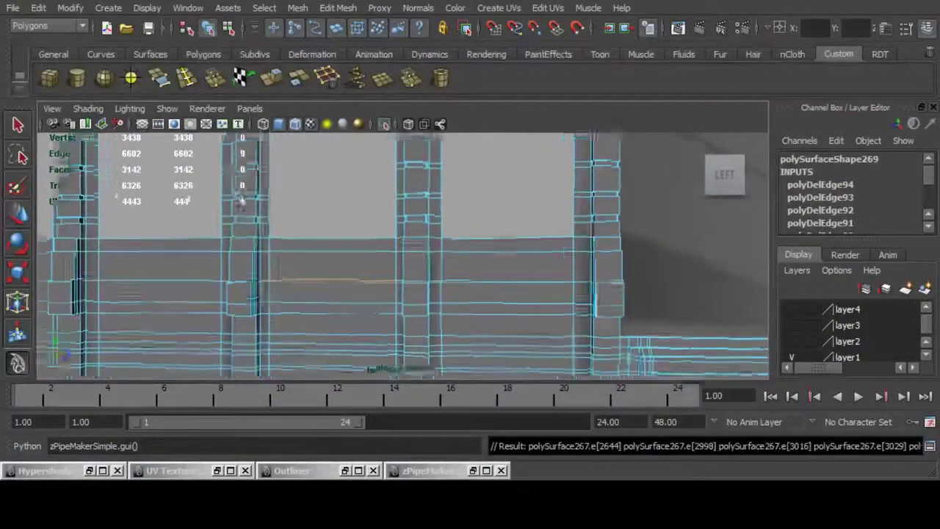
pyautogui.press('f')
pyautogui.scroll(-2, 397, 264)
pyautogui.keyDown('alt'); pyautogui.moveTo(411, 257); pyautogui.dragTo(302, 294); pyautogui.keyUp('alt')
pyautogui.press('Delete')
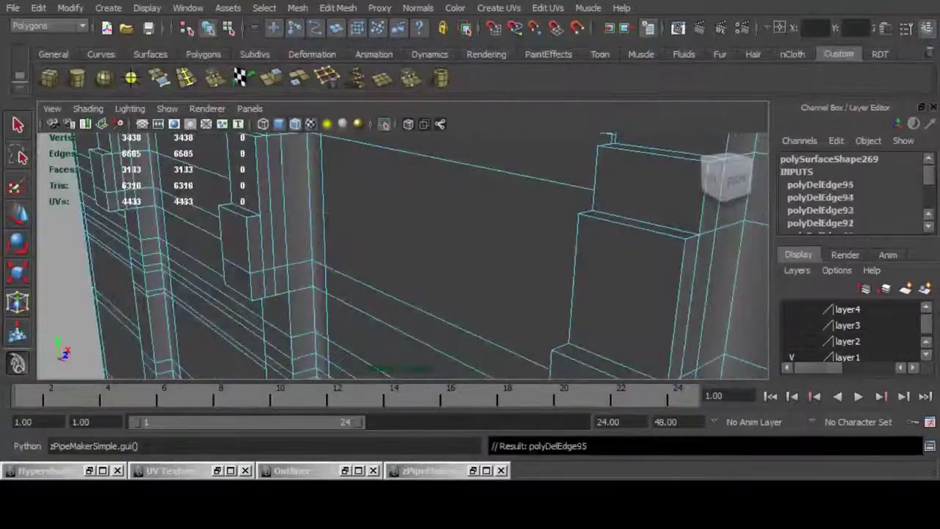
# Delete two more horizontal edge loops crossing the upper wall between the pillars.
pyautogui.doubleClick(435, 317)
pyautogui.scroll(-4, 435, 312)
pyautogui.keyDown('alt'); pyautogui.moveTo(435, 312); pyautogui.dragTo(433, 272); pyautogui.keyUp('alt')
pyautogui.press('Delete')
pyautogui.scroll(-3, 557, 226)
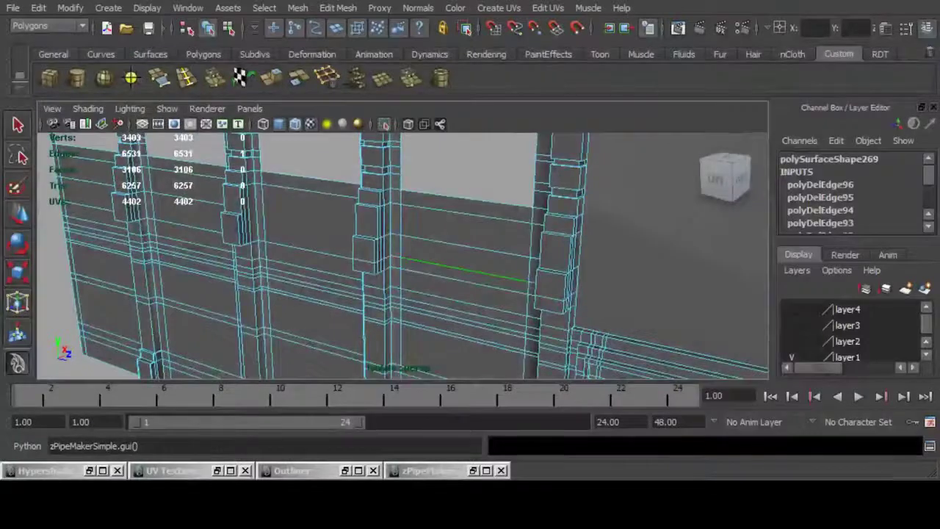
pyautogui.doubleClick(471, 269)
pyautogui.press('Delete')
# Delete the leftover horizontal edges near the base of the pillar blocks in two neighbouring upper wall bays.
pyautogui.keyDown('alt'); pyautogui.moveTo(323, 261); pyautogui.dragTo(360, 254); pyautogui.keyUp('alt')
pyautogui.click(309, 256)
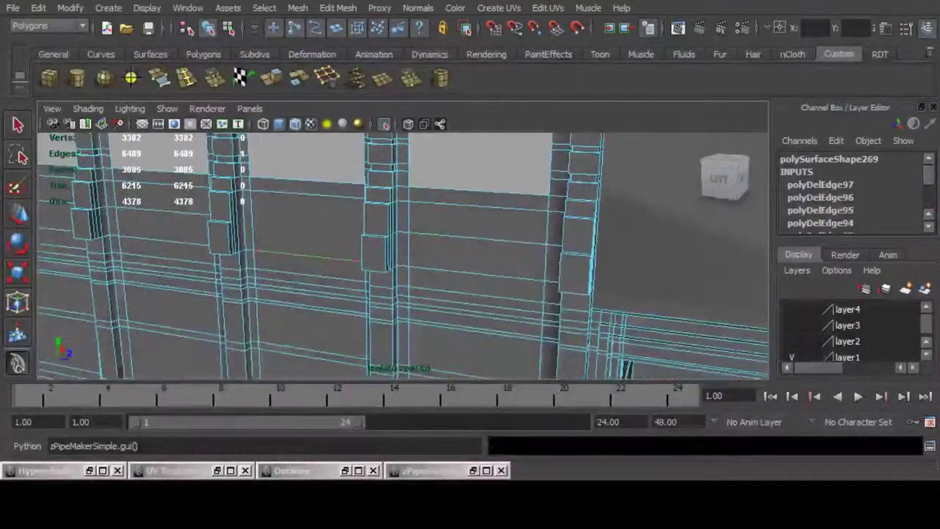
pyautogui.doubleClick(308, 256)
pyautogui.press('f')
pyautogui.scroll(-4, 403, 256)
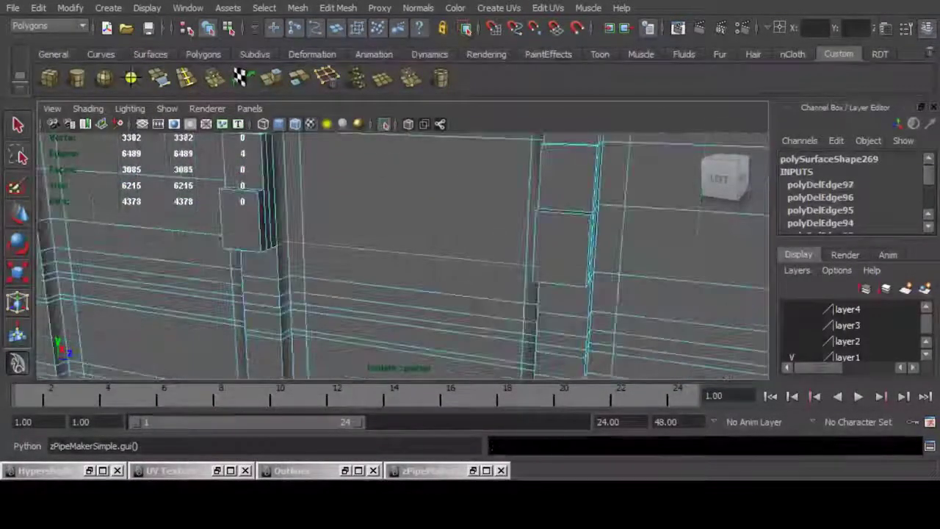
pyautogui.press('Delete')
pyautogui.scroll(-2, 403, 256)
pyautogui.keyDown('alt'); pyautogui.moveTo(553, 336); pyautogui.dragTo(420, 313, button='middle'); pyautogui.keyUp('alt')
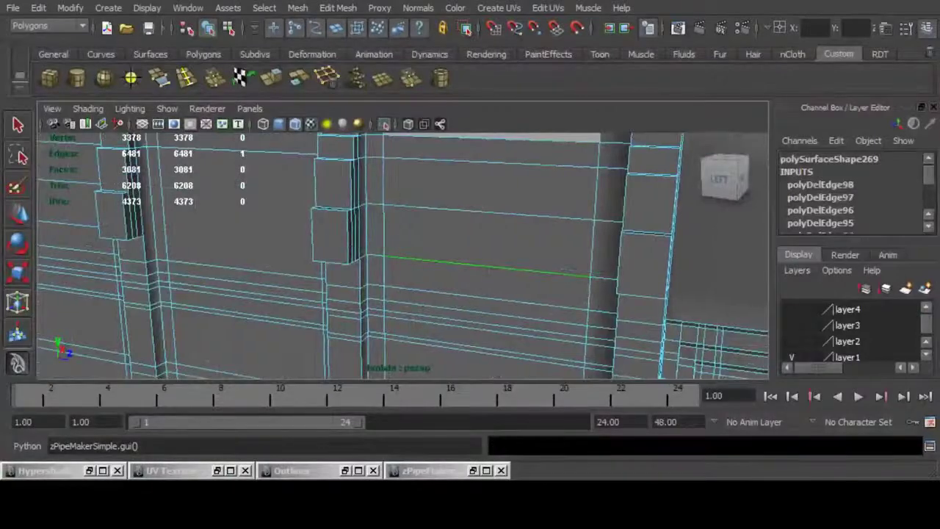
pyautogui.doubleClick(567, 274)
pyautogui.hotkey('ctrl', 'Delete')
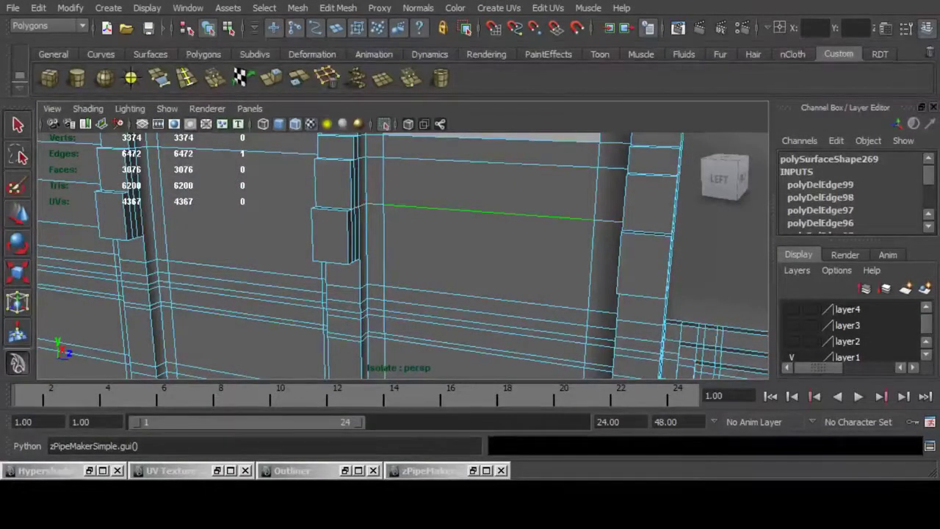
# Delete the two remaining horizontal edge runs higher up in the wall bay nearest the entrance.
pyautogui.doubleClick(507, 213)
pyautogui.hotkey('ctrl', 'Delete')
pyautogui.press('Delete')
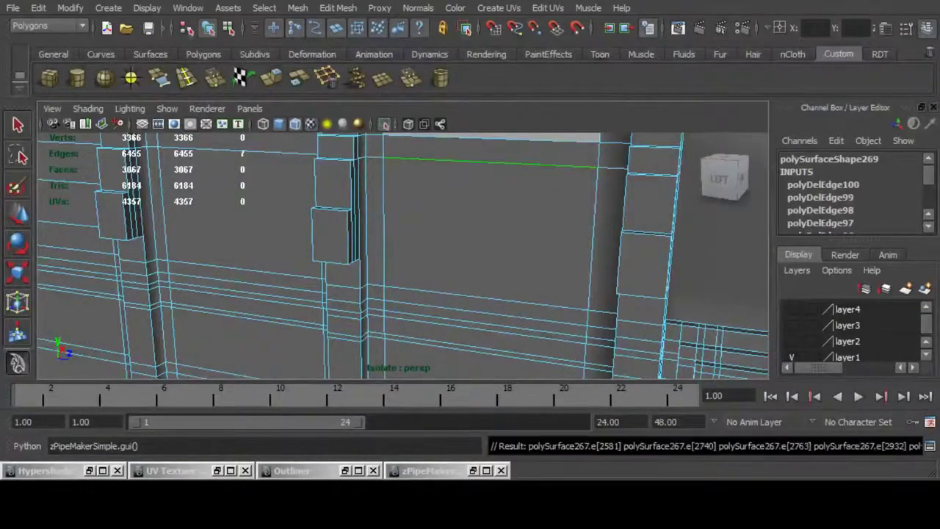
pyautogui.scroll(-1, 485, 220)
pyautogui.keyDown('alt'); pyautogui.moveTo(485, 221); pyautogui.dragTo(389, 248, button='middle'); pyautogui.keyUp('alt')
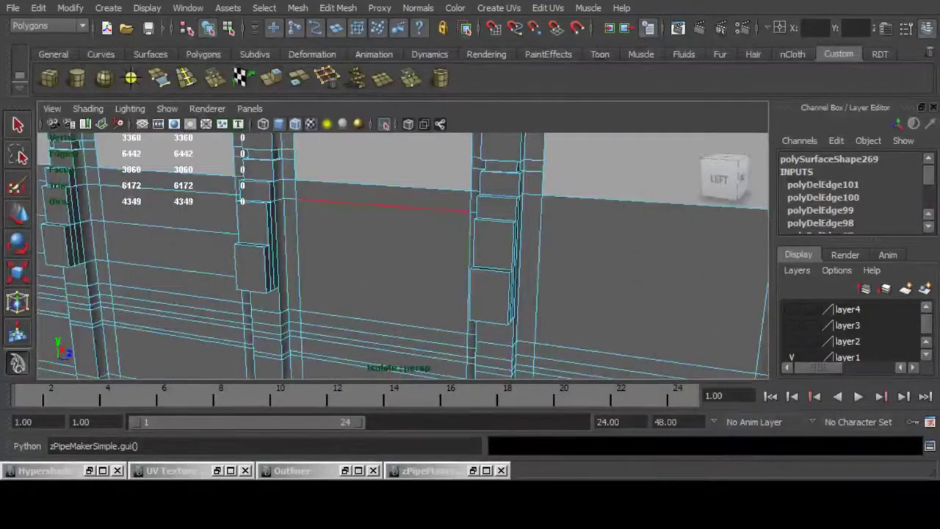
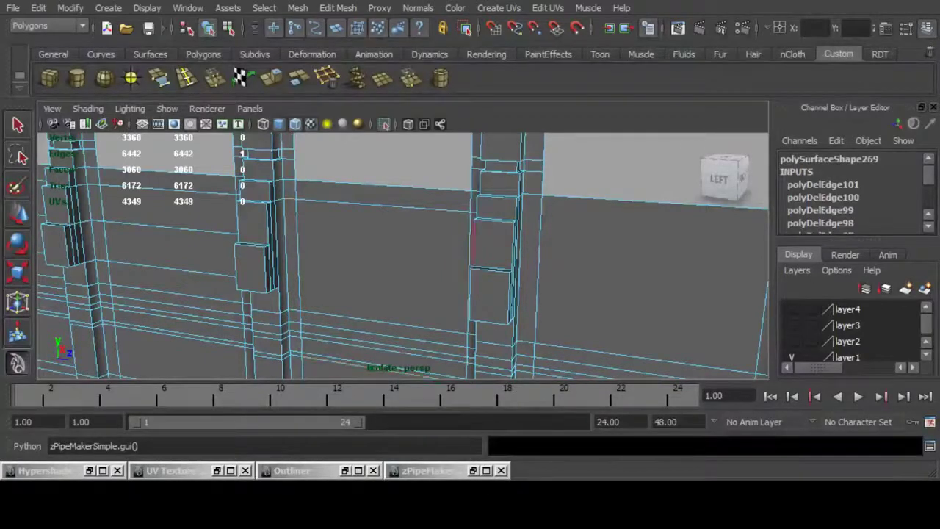
# Clear the remaining horizontal edge runs from the upper part of the inner wall bays, down to the long band below the pillar blocks.
pyautogui.doubleClick(412, 208)
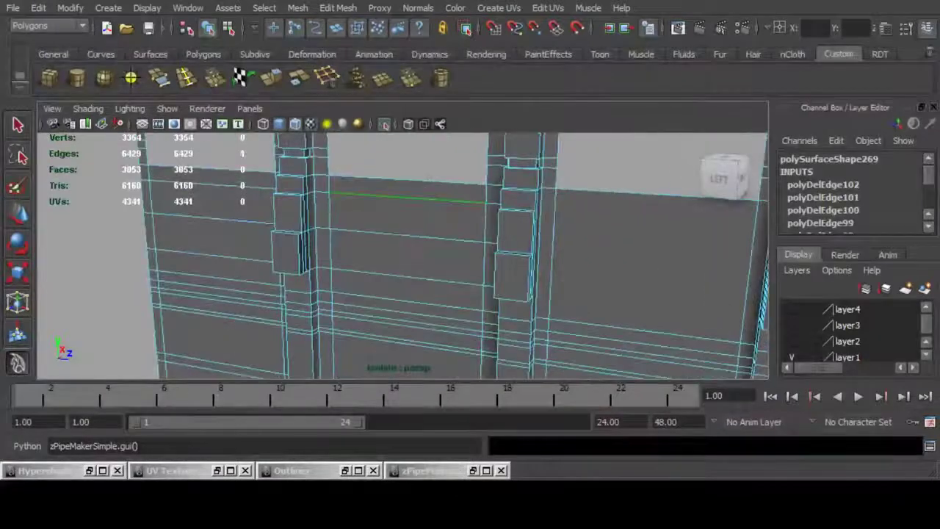
pyautogui.doubleClick(409, 197)
pyautogui.hotkey('ctrl', 'Delete')
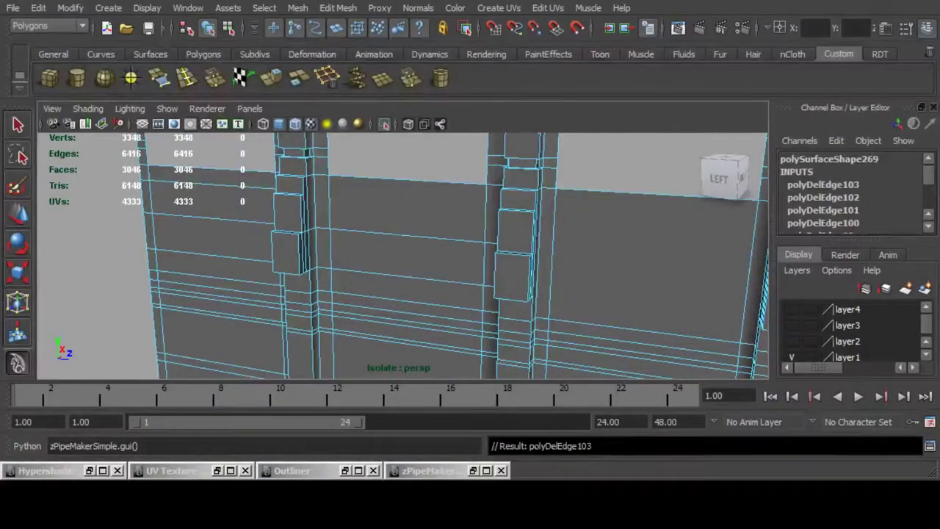
pyautogui.click(411, 236)
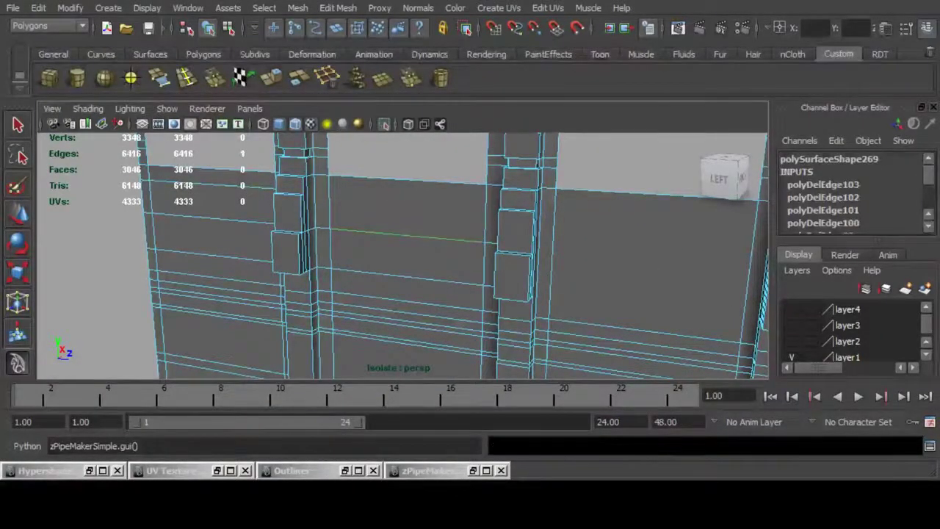
pyautogui.hotkey('ctrl', 'Delete')
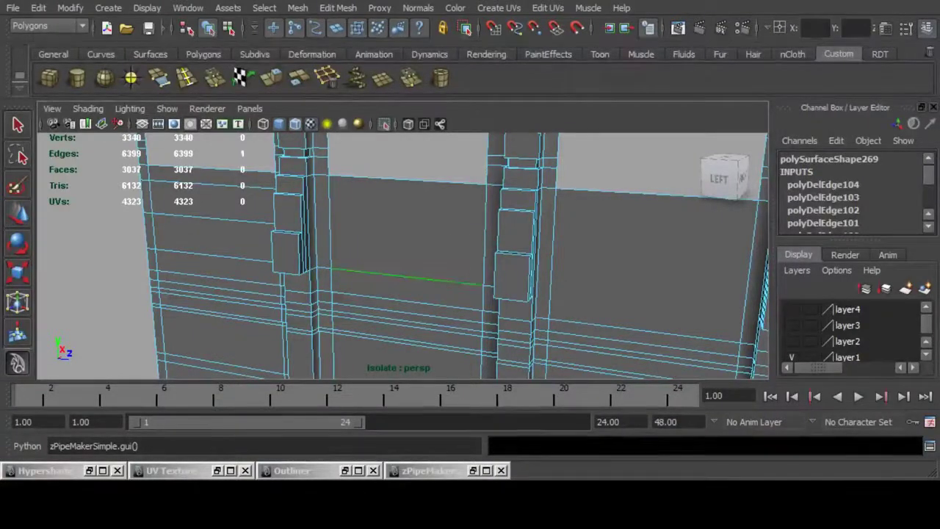
pyautogui.hotkey('ctrl', 'Delete')
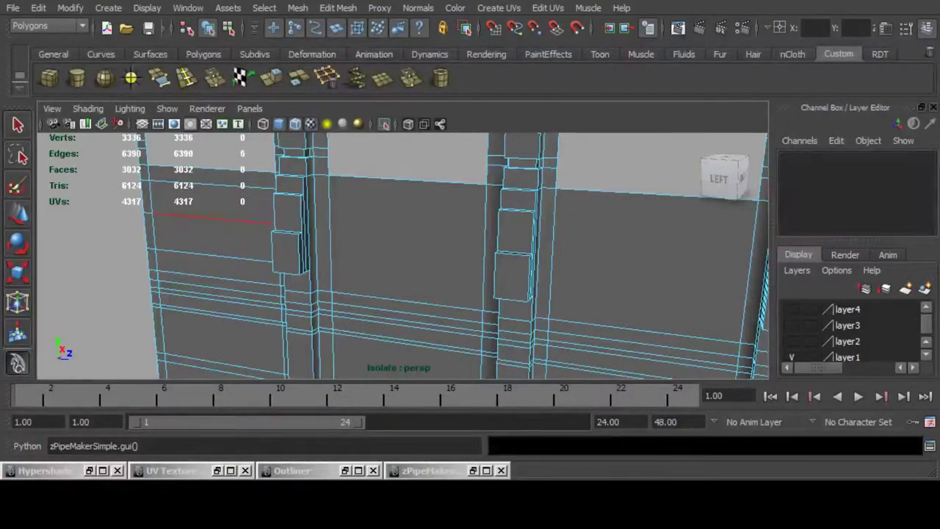
# Delete the three horizontal edge runs in the upper part of the outermost wall bay at the building's end.
pyautogui.doubleClick(213, 218)
pyautogui.hotkey('ctrl', 'Delete')
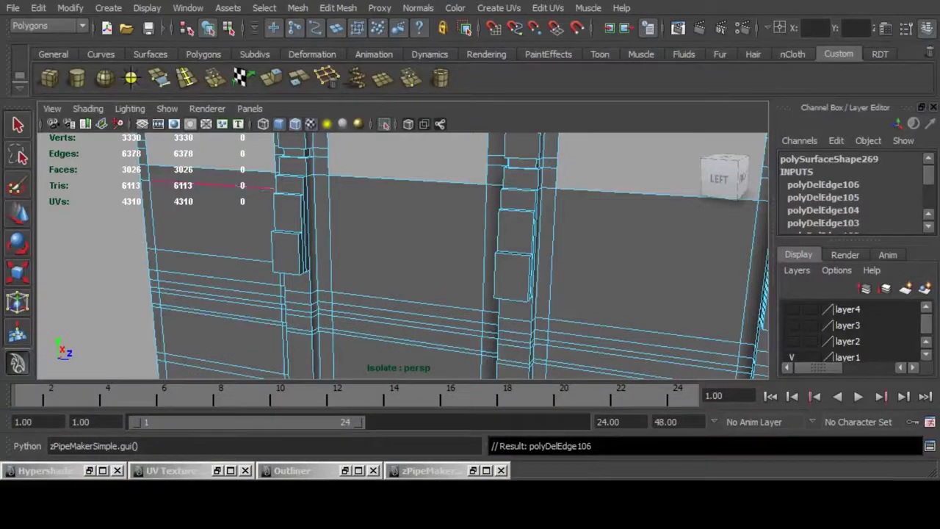
pyautogui.doubleClick(213, 184)
pyautogui.hotkey('ctrl', 'Delete')
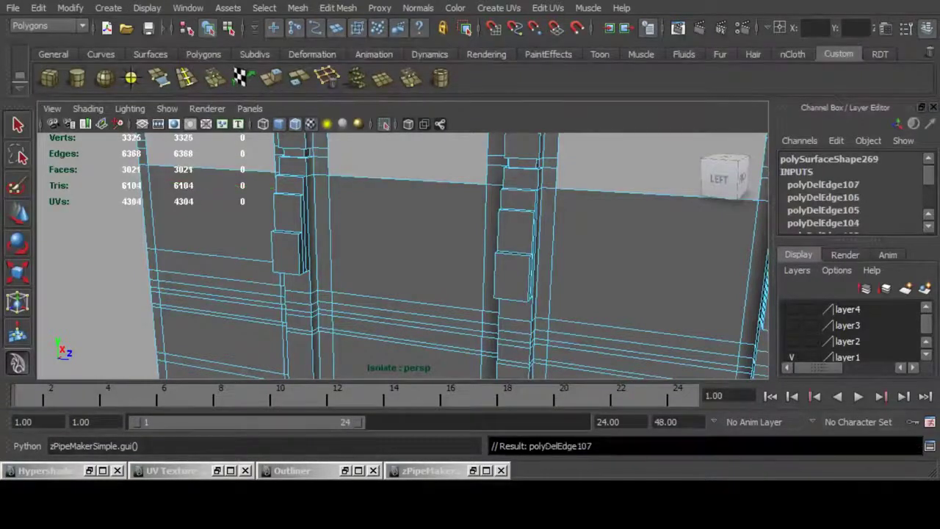
pyautogui.click(213, 255)
pyautogui.hotkey('ctrl', 'Delete')
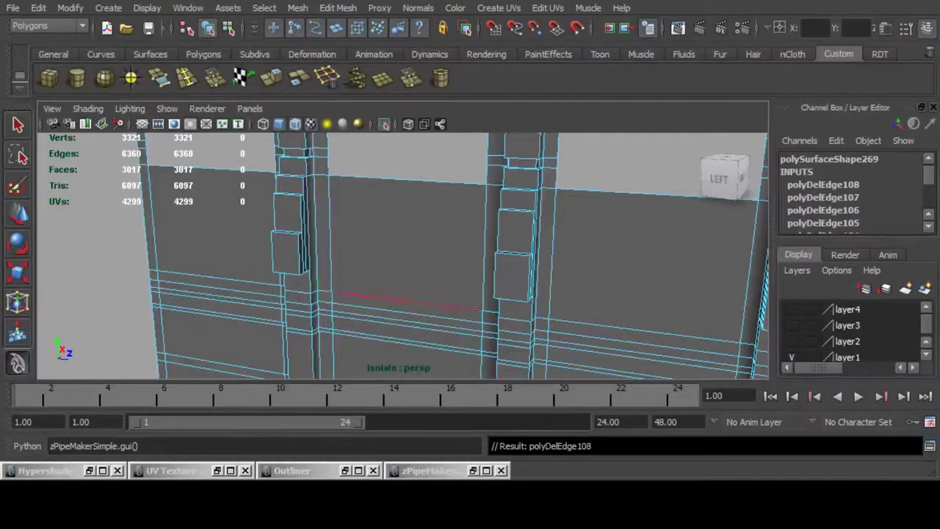
# Delete the two topmost long horizontal edge loops of the dense band running below the pillar blocks.
pyautogui.doubleClick(407, 302)
pyautogui.keyDown('alt'); pyautogui.moveTo(408, 302); pyautogui.dragTo(331, 260, button='middle'); pyautogui.keyUp('alt')
pyautogui.hotkey('ctrl', 'Delete')
pyautogui.doubleClick(411, 267)
pyautogui.scroll(-4, 412, 267)
pyautogui.keyDown('alt'); pyautogui.moveTo(466, 278); pyautogui.dragTo(287, 244, button='middle'); pyautogui.keyUp('alt')
pyautogui.keyDown('alt'); pyautogui.moveTo(286, 244); pyautogui.dragTo(199, 239); pyautogui.keyUp('alt')
pyautogui.keyDown('alt'); pyautogui.moveTo(470, 250); pyautogui.dragTo(405, 254, button='middle'); pyautogui.keyUp('alt')
pyautogui.scroll(4, 404, 253)
pyautogui.keyDown('alt'); pyautogui.moveTo(404, 254); pyautogui.dragTo(400, 290); pyautogui.keyUp('alt')
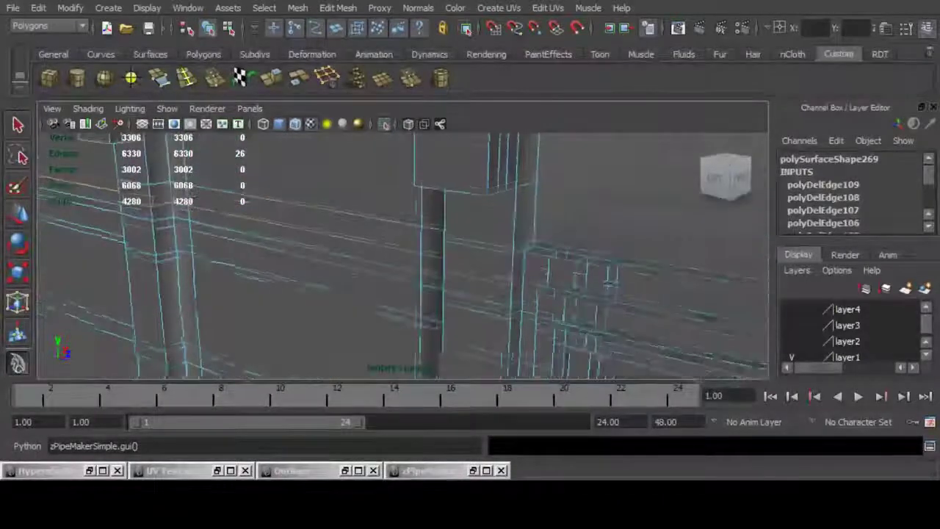
pyautogui.hotkey('ctrl', 'Delete')
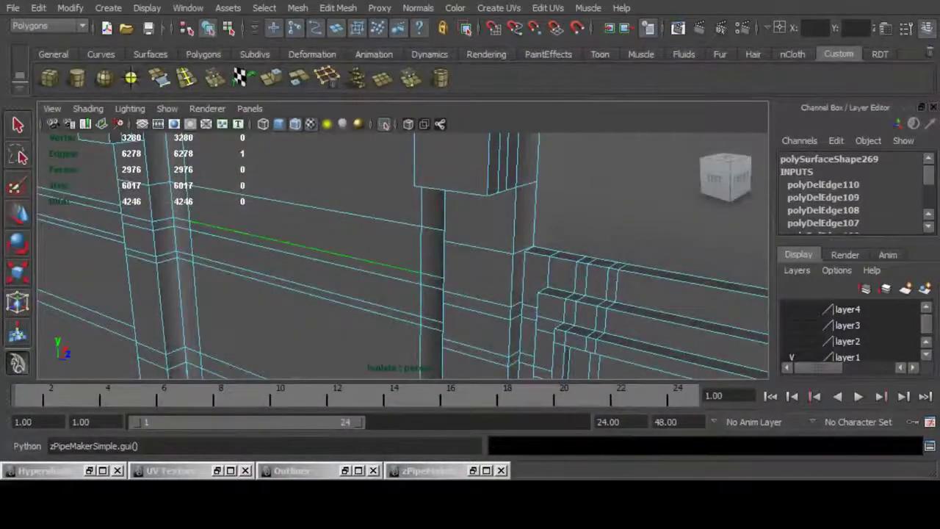
# Delete the next two horizontal edge loops crossing the pillars and wall beside the entrance frame.
pyautogui.doubleClick(308, 248)
pyautogui.hotkey('ctrl', 'Delete')
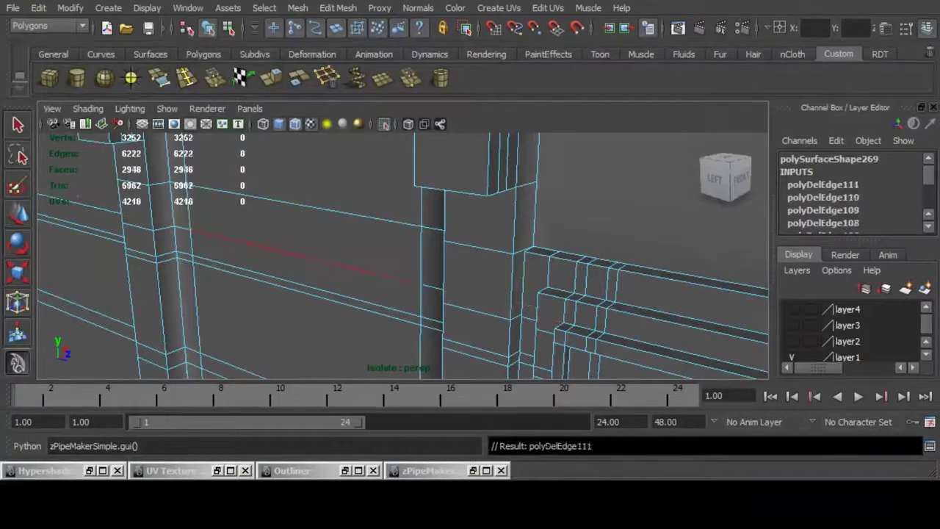
pyautogui.doubleClick(309, 258)
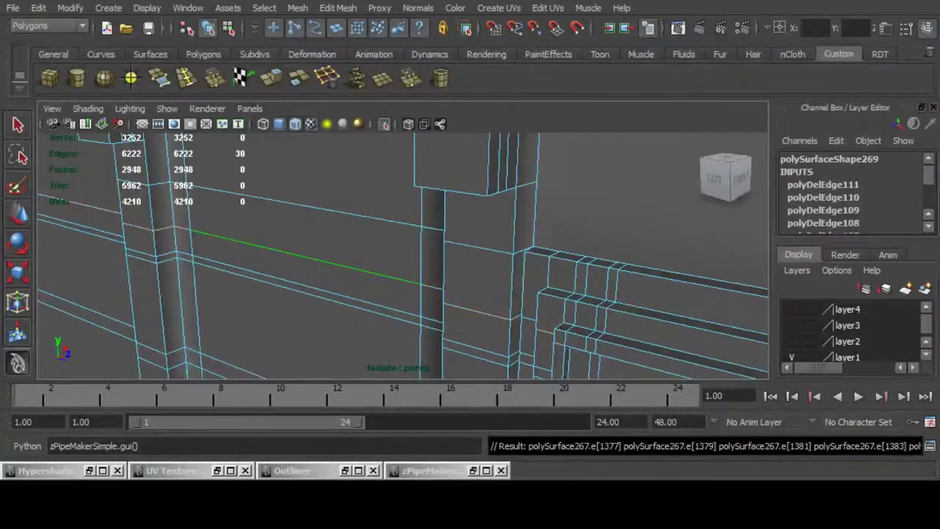
pyautogui.hotkey('ctrl', 'Delete')
# Delete the closely spaced pair of long horizontal edge loops crossing the facade just above doorway height.
pyautogui.doubleClick(309, 285)
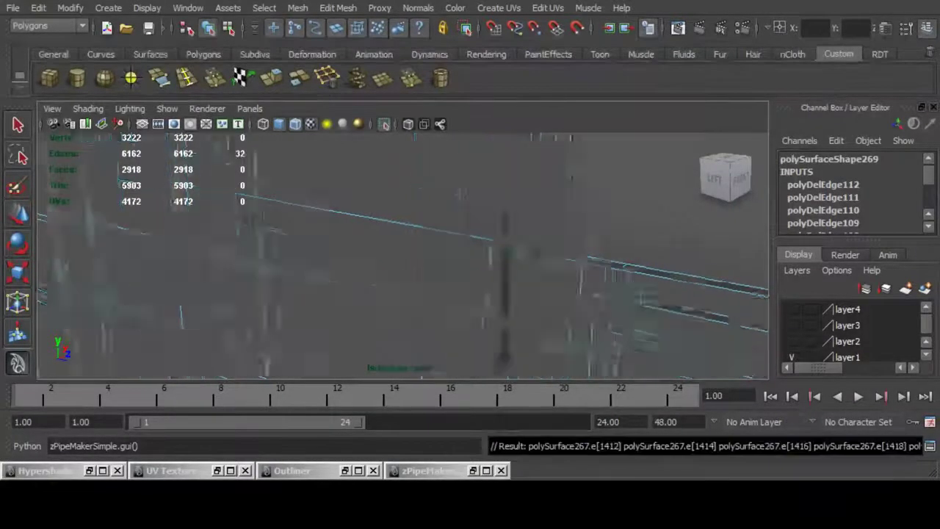
pyautogui.keyDown('alt'); pyautogui.moveTo(382, 264); pyautogui.dragTo(294, 265, button='right'); pyautogui.keyUp('alt')
pyautogui.keyDown('alt'); pyautogui.moveTo(382, 257); pyautogui.dragTo(227, 242, button='middle'); pyautogui.keyUp('alt')
pyautogui.keyDown('alt'); pyautogui.moveTo(309, 257); pyautogui.dragTo(367, 258, button='right'); pyautogui.keyUp('alt')
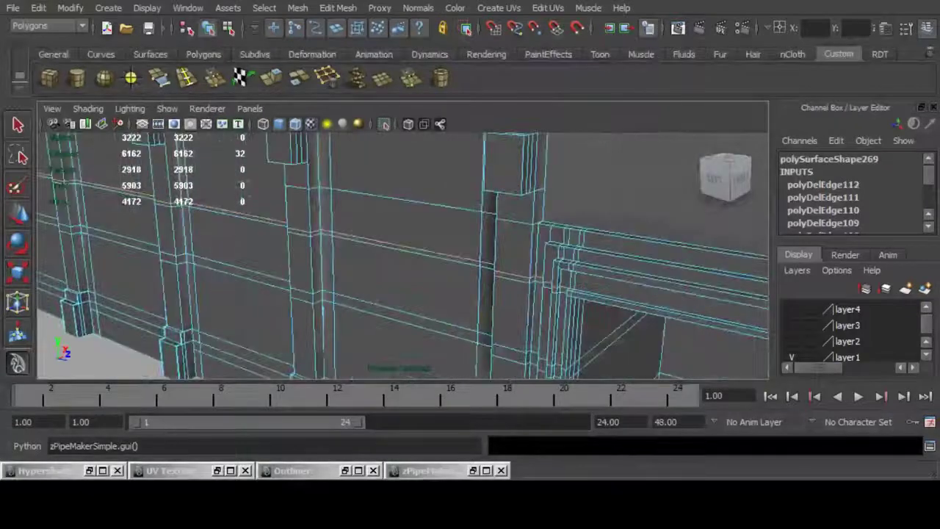
pyautogui.hotkey('ctrl', 'Delete')
pyautogui.doubleClick(412, 253)
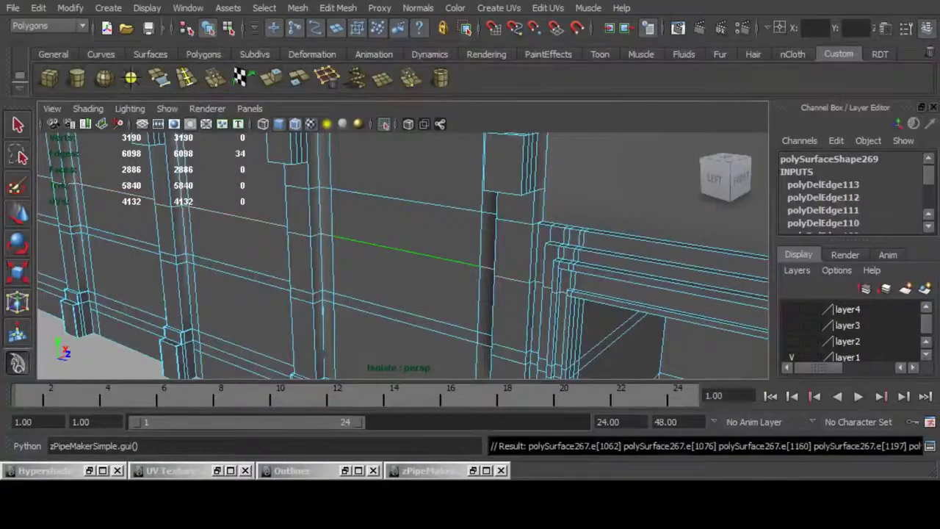
pyautogui.keyDown('alt'); pyautogui.moveTo(412, 254); pyautogui.dragTo(376, 265, button='middle'); pyautogui.keyUp('alt')
pyautogui.keyDown('alt'); pyautogui.moveTo(376, 264); pyautogui.dragTo(379, 187); pyautogui.keyUp('alt')
pyautogui.keyDown('alt'); pyautogui.moveTo(379, 187); pyautogui.dragTo(456, 266, button='middle'); pyautogui.keyUp('alt')
pyautogui.hotkey('ctrl', 'Delete')
# Select the upper horizontal edge loop level with the small doorway's head, and undo its deletion to keep it selected.
pyautogui.keyDown('alt'); pyautogui.moveTo(456, 266); pyautogui.dragTo(349, 247, button='right'); pyautogui.keyUp('alt')
pyautogui.keyDown('alt'); pyautogui.moveTo(349, 246); pyautogui.dragTo(338, 310); pyautogui.keyUp('alt')
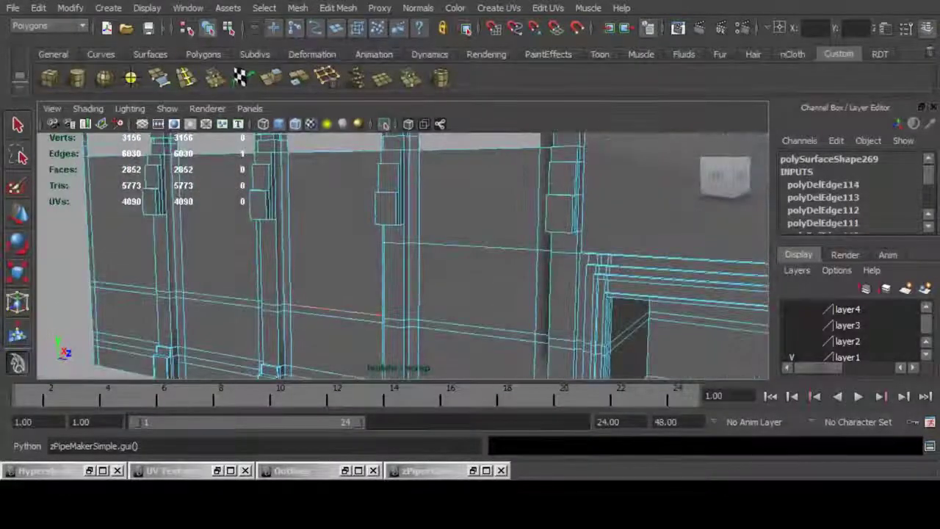
pyautogui.doubleClick(338, 310)
pyautogui.keyDown('alt'); pyautogui.moveTo(411, 257); pyautogui.dragTo(456, 254); pyautogui.keyUp('alt')
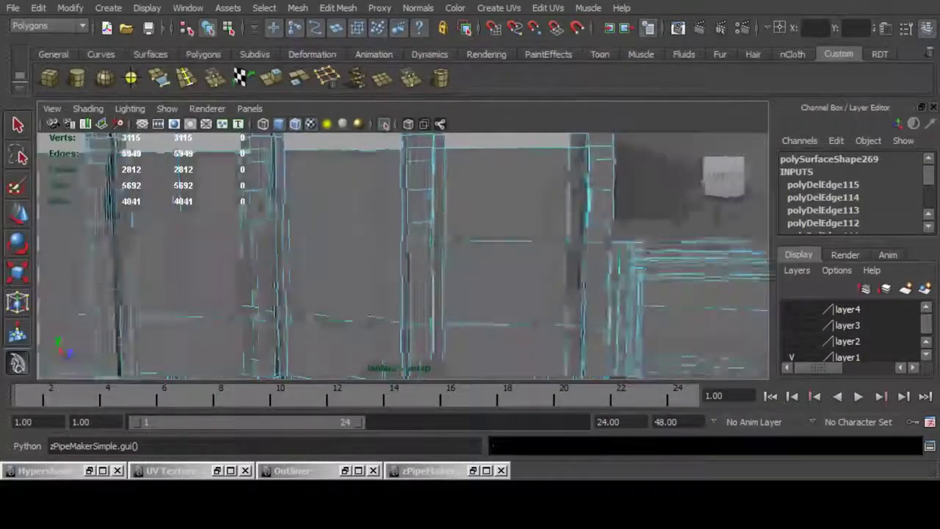
pyautogui.keyDown('alt'); pyautogui.moveTo(559, 257); pyautogui.dragTo(323, 246, button='middle'); pyautogui.keyUp('alt')
pyautogui.hotkey('ctrl', 'z')
# Exclude the edge over the small doorway from the selection, and delete the rest of the horizontal loop.
pyautogui.keyDown('alt'); pyautogui.moveTo(485, 265); pyautogui.dragTo(287, 250, button='middle'); pyautogui.keyUp('alt')
pyautogui.keyDown('alt'); pyautogui.moveTo(353, 257); pyautogui.dragTo(499, 257, button='right'); pyautogui.keyUp('alt')
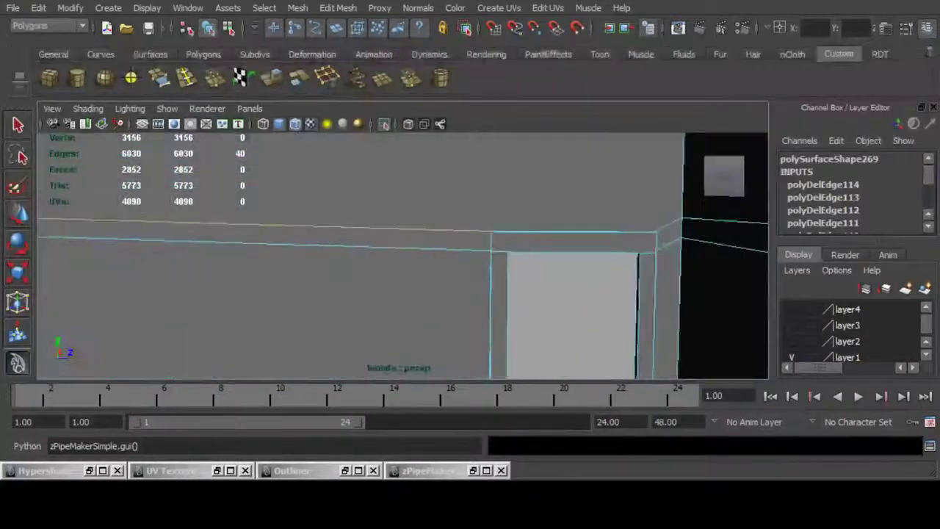
pyautogui.keyDown('alt'); pyautogui.moveTo(382, 265); pyautogui.dragTo(463, 246); pyautogui.keyUp('alt')
pyautogui.keyDown('ctrl'); pyautogui.click(378, 277); pyautogui.keyUp('ctrl')
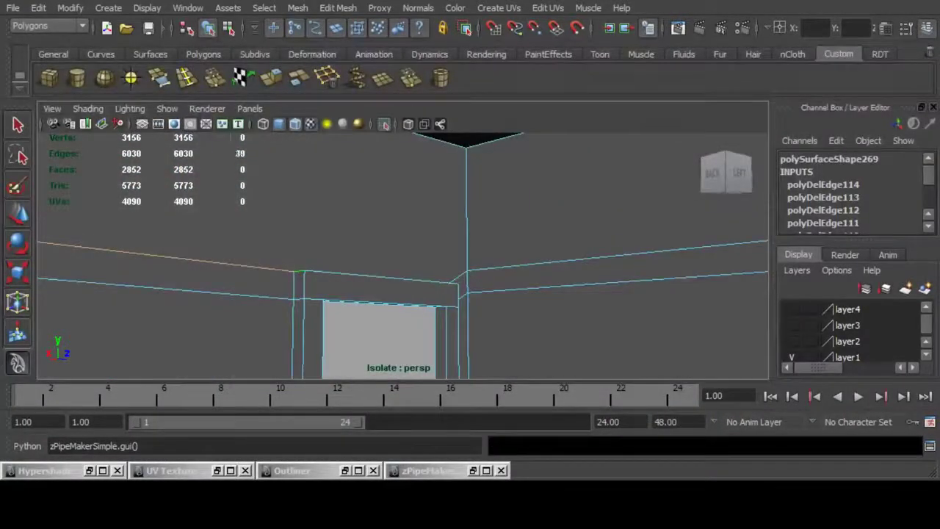
pyautogui.keyDown('alt'); pyautogui.moveTo(470, 258); pyautogui.dragTo(315, 258, button='right'); pyautogui.keyUp('alt')
pyautogui.keyDown('alt'); pyautogui.moveTo(368, 257); pyautogui.dragTo(455, 250); pyautogui.keyUp('alt')
pyautogui.hotkey('ctrl', 'Delete')
# Delete the mid-height horizontal edges crossing the two wall panels nearest the large entrance on the plain side of the facade.
pyautogui.keyDown('alt'); pyautogui.moveTo(279, 257); pyautogui.dragTo(455, 257, button='middle'); pyautogui.keyUp('alt')
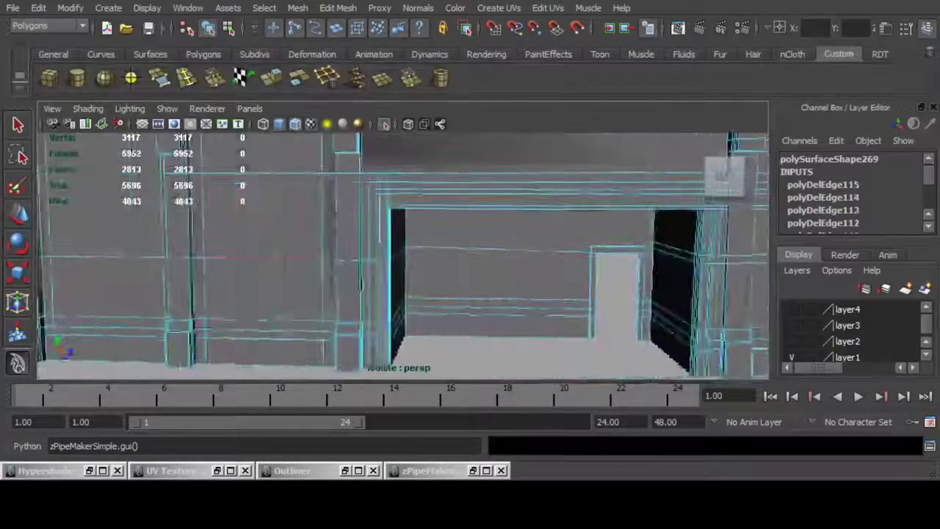
pyautogui.click(246, 257)
pyautogui.doubleClick(253, 258)
pyautogui.press('f')
pyautogui.keyDown('alt'); pyautogui.moveTo(412, 257); pyautogui.dragTo(316, 257, button='right'); pyautogui.keyUp('alt')
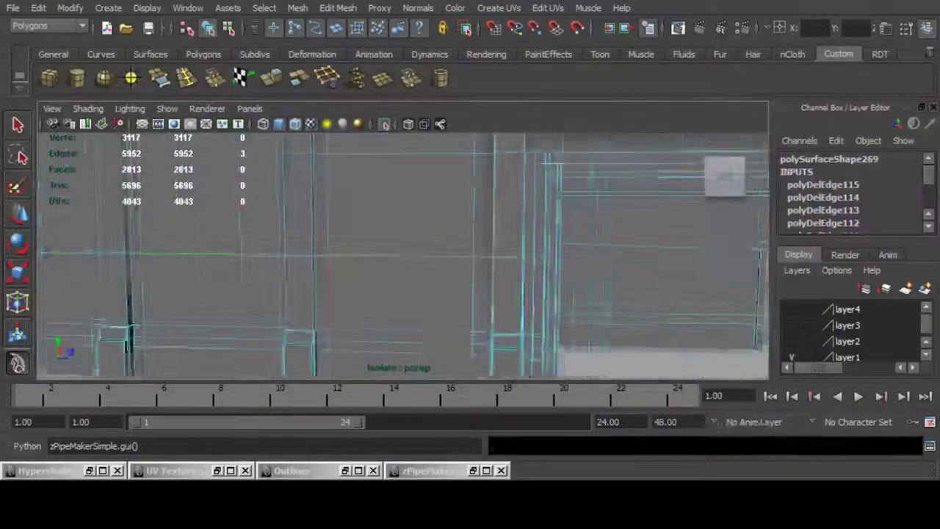
pyautogui.keyDown('alt'); pyautogui.moveTo(426, 253); pyautogui.dragTo(360, 264); pyautogui.keyUp('alt')
pyautogui.doubleClick(257, 245)
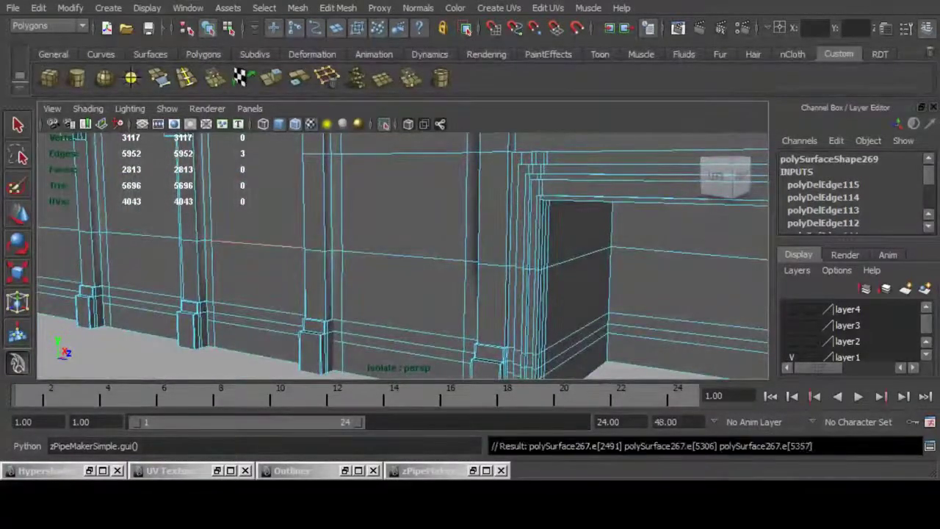
pyautogui.press('Delete')
pyautogui.doubleClick(405, 256)
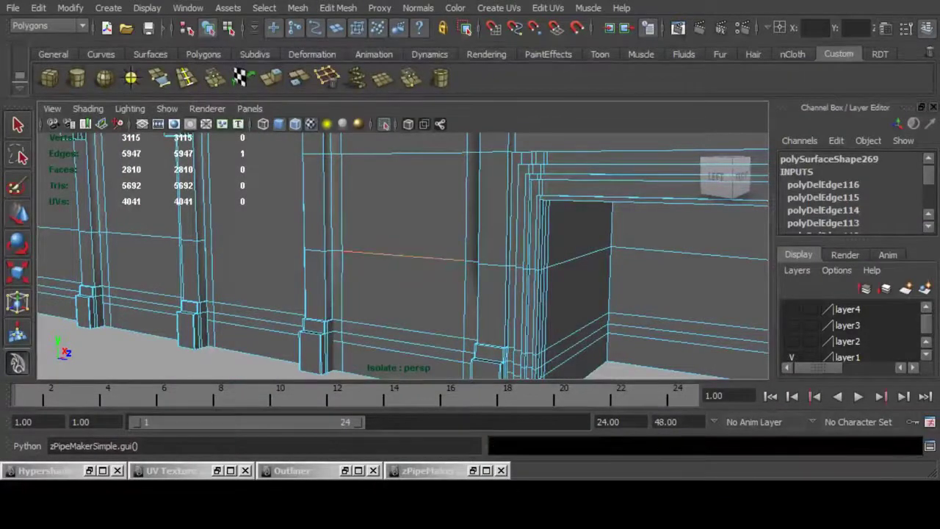
pyautogui.press('f')
pyautogui.hotkey('ctrl', 'Delete')
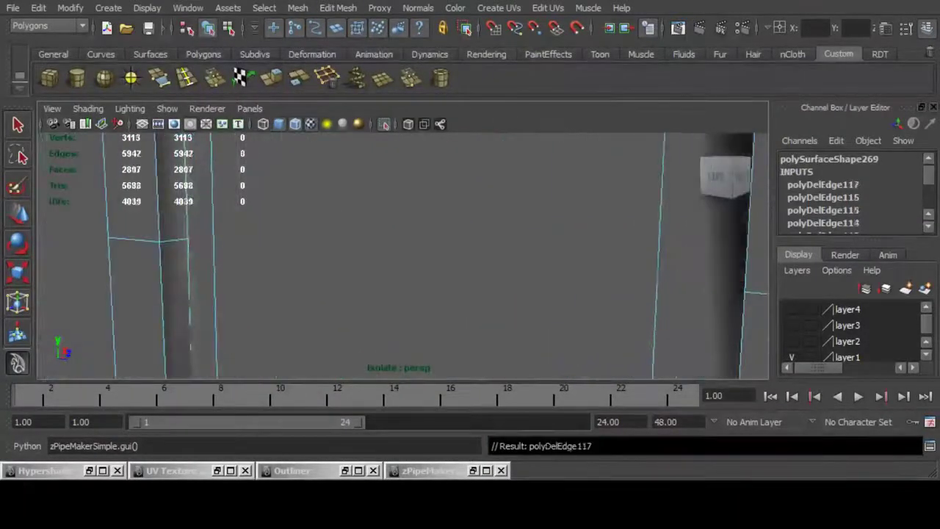
# Delete the mid-height horizontal edges from the remaining two wall panels toward the building's outer end.
pyautogui.scroll(-5, 403, 256)
pyautogui.keyDown('alt'); pyautogui.moveTo(220, 242); pyautogui.dragTo(537, 250, button='middle'); pyautogui.keyUp('alt')
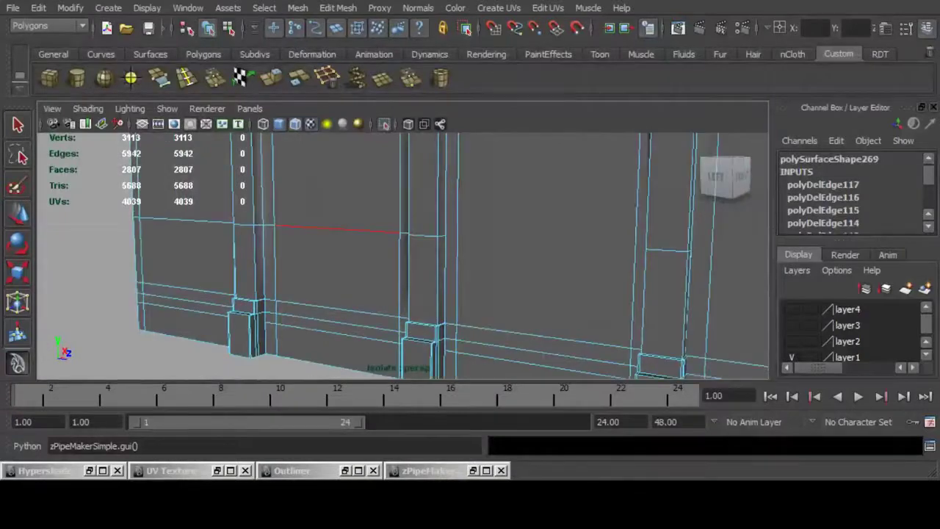
pyautogui.doubleClick(338, 229)
pyautogui.hotkey('ctrl', 'Delete')
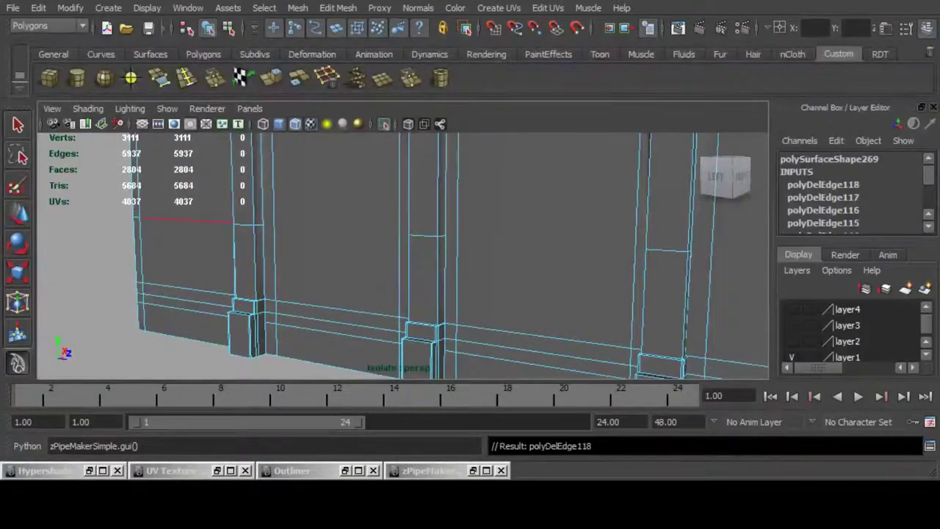
pyautogui.doubleClick(188, 221)
pyautogui.keyDown('alt'); pyautogui.moveTo(187, 221); pyautogui.dragTo(390, 254, button='middle'); pyautogui.keyUp('alt')
pyautogui.scroll(5, 389, 254)
pyautogui.scroll(-3, 403, 255)
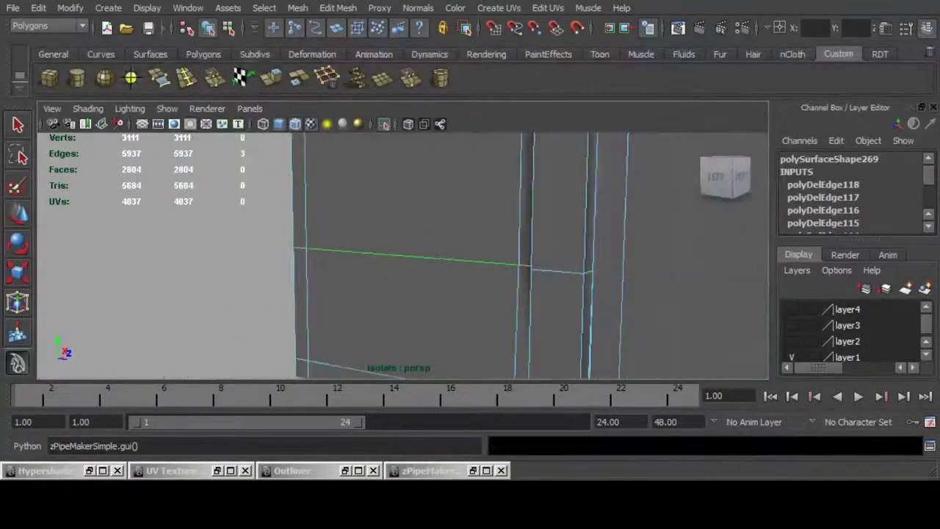
pyautogui.hotkey('ctrl', 'Delete')
pyautogui.scroll(-6, 403, 255)
pyautogui.keyDown('alt'); pyautogui.moveTo(403, 256); pyautogui.dragTo(473, 276); pyautogui.keyUp('alt')
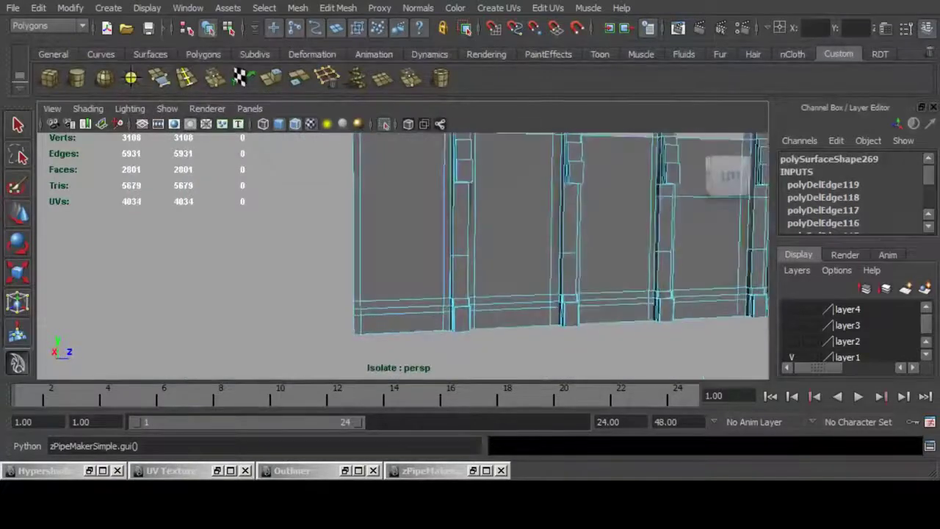
# Try deleting the vertical wall edge beside the pillar nearest the building's outer end, and undo it.
pyautogui.keyDown('alt'); pyautogui.moveTo(474, 276); pyautogui.dragTo(367, 352, button='middle'); pyautogui.keyUp('alt')
pyautogui.scroll(4, 402, 255)
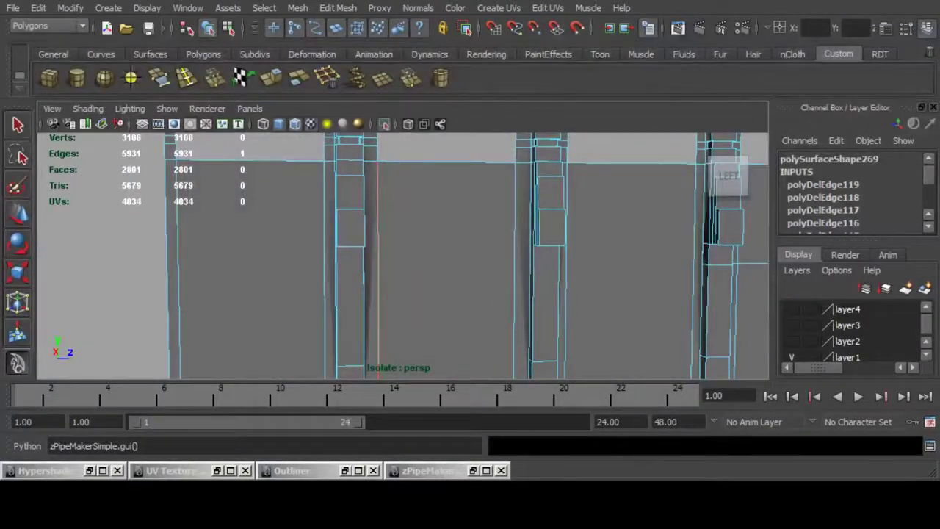
pyautogui.press('Delete')
pyautogui.hotkey('ctrl', 'z')
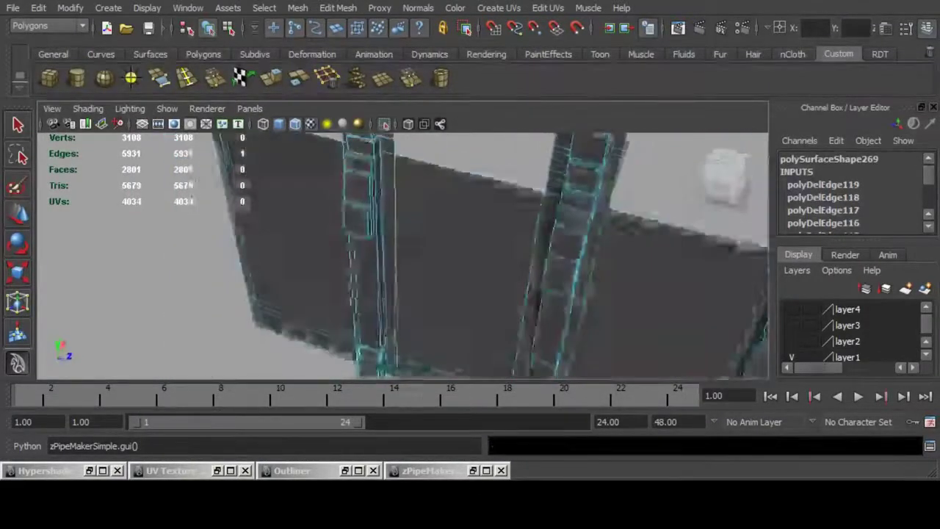
# Try deleting the horizontal edge loop crossing the entrance recess level with the small doorway's head, excluding its door-frame edge from the selection.
pyautogui.keyDown('alt'); pyautogui.moveTo(463, 316); pyautogui.dragTo(478, 199, button='middle'); pyautogui.keyUp('alt')
pyautogui.keyDown('alt'); pyautogui.moveTo(477, 213); pyautogui.dragTo(492, 234); pyautogui.keyUp('alt')
pyautogui.scroll(-5, 500, 235)
pyautogui.keyDown('alt'); pyautogui.moveTo(690, 210); pyautogui.dragTo(391, 290, button='middle'); pyautogui.keyUp('alt')
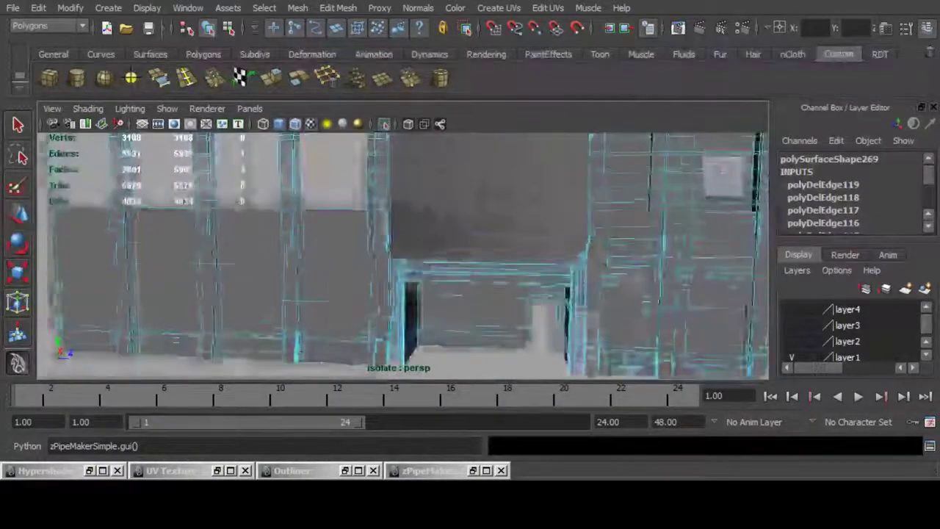
pyautogui.scroll(5, 471, 283)
pyautogui.keyDown('alt'); pyautogui.moveTo(504, 287); pyautogui.dragTo(459, 283); pyautogui.keyUp('alt')
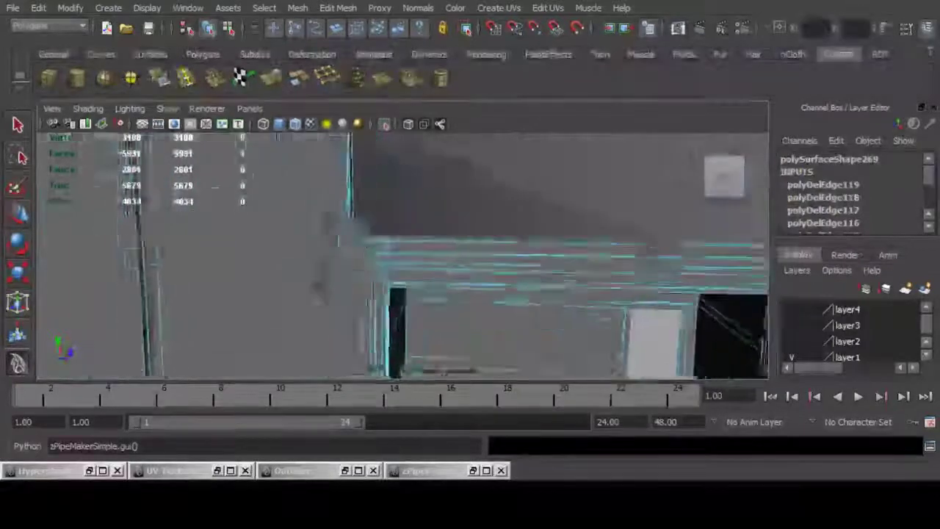
pyautogui.keyDown('alt'); pyautogui.moveTo(459, 294); pyautogui.dragTo(379, 187, button='middle'); pyautogui.keyUp('alt')
pyautogui.keyDown('alt'); pyautogui.moveTo(378, 187); pyautogui.dragTo(345, 183); pyautogui.keyUp('alt')
pyautogui.click(478, 226)
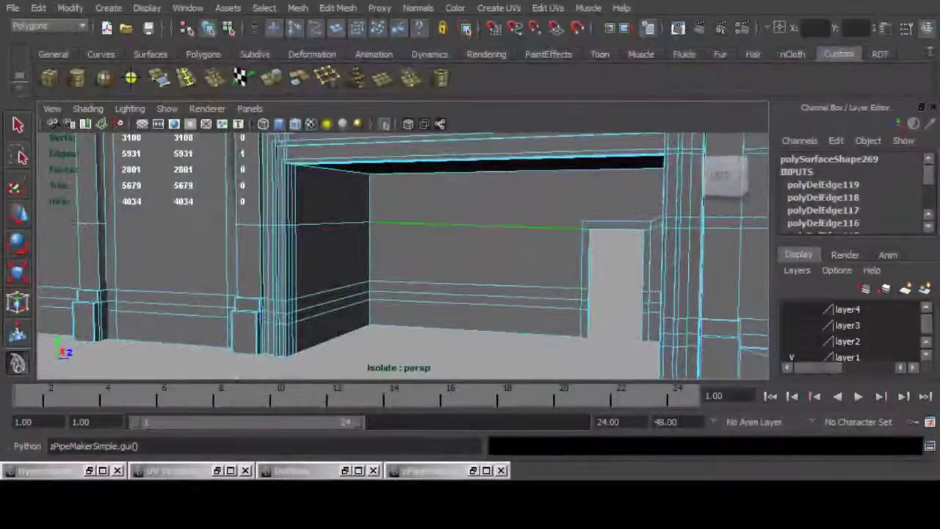
pyautogui.doubleClick(477, 225)
pyautogui.scroll(4, 478, 226)
pyautogui.keyDown('alt'); pyautogui.moveTo(477, 231); pyautogui.dragTo(351, 189, button='middle'); pyautogui.keyUp('alt')
pyautogui.keyDown('alt'); pyautogui.moveTo(396, 243); pyautogui.dragTo(338, 173); pyautogui.keyUp('alt')
pyautogui.scroll(2, 403, 256)
pyautogui.keyDown('ctrl'); pyautogui.click(590, 198); pyautogui.keyUp('ctrl')
pyautogui.scroll(-7, 477, 235)
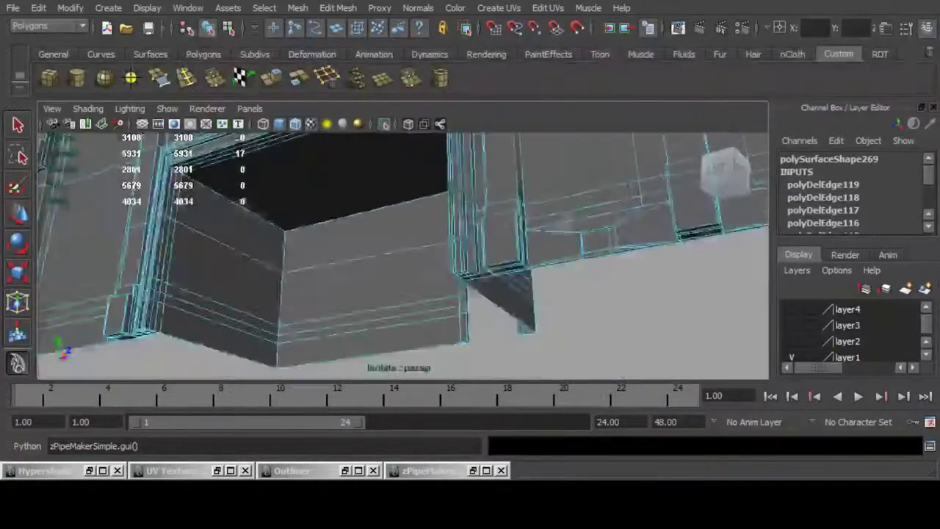
pyautogui.keyDown('alt'); pyautogui.moveTo(382, 199); pyautogui.dragTo(445, 264); pyautogui.keyUp('alt')
pyautogui.hotkey('ctrl', 'Delete')
# Undo the selection of the recess wall's lower edges and the deletion of the doorway-height edge loop.
pyautogui.keyDown('alt'); pyautogui.moveTo(331, 272); pyautogui.dragTo(452, 258, button='middle'); pyautogui.keyUp('alt')
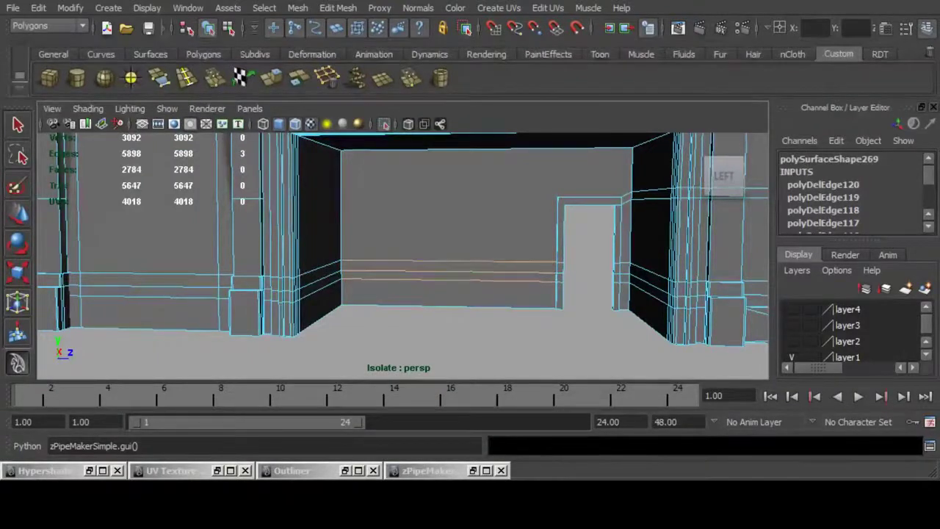
pyautogui.keyDown('alt'); pyautogui.moveTo(471, 265); pyautogui.dragTo(388, 274, button='middle'); pyautogui.keyUp('alt')
pyautogui.keyDown('alt'); pyautogui.moveTo(388, 273); pyautogui.dragTo(389, 253); pyautogui.keyUp('alt')
pyautogui.hotkey('ctrl', 'z')
pyautogui.hotkey('ctrl', 'z')
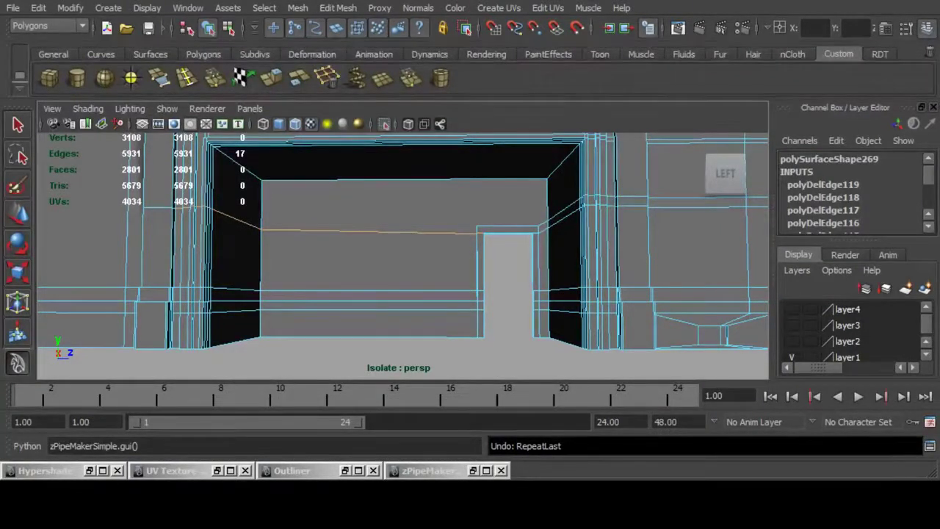
# Split the recess's back wall with a vertical edge from the small door frame's upper corner to the ceiling edge.
pyautogui.keyDown('alt'); pyautogui.moveTo(470, 257); pyautogui.dragTo(393, 279, button='middle'); pyautogui.keyUp('alt')
pyautogui.keyDown('alt'); pyautogui.moveTo(394, 278); pyautogui.dragTo(514, 278, button='right'); pyautogui.keyUp('alt')
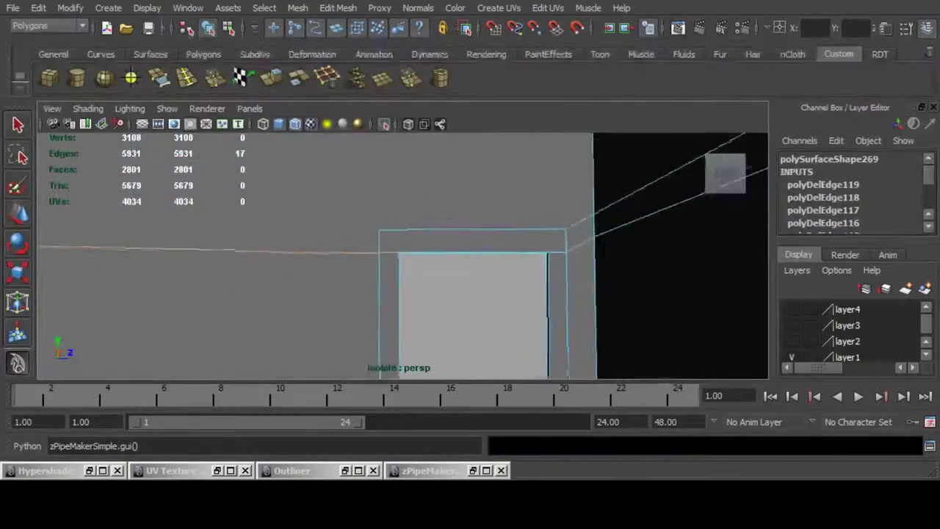
pyautogui.keyDown('alt'); pyautogui.moveTo(514, 278); pyautogui.dragTo(485, 284, button='middle'); pyautogui.keyUp('alt')
pyautogui.press('y')
pyautogui.press('F8')
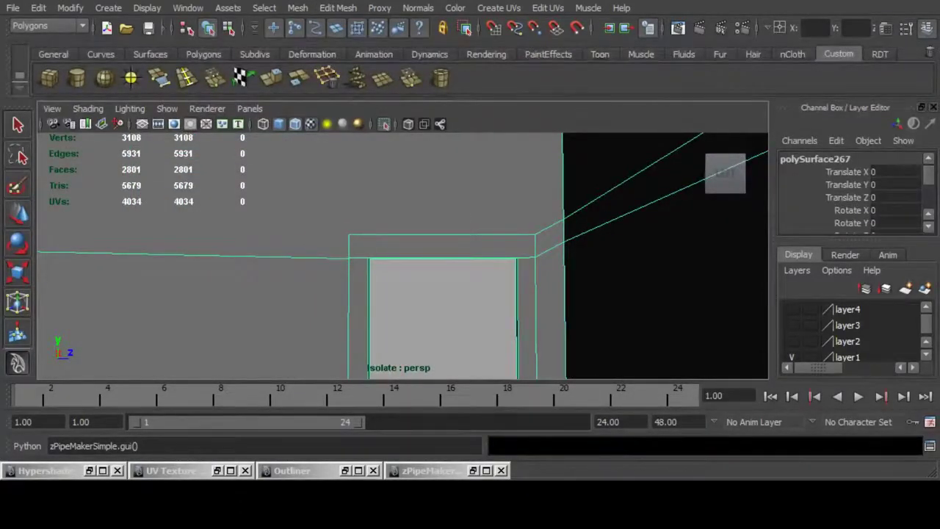
pyautogui.press('y')
pyautogui.moveTo(456, 257)
pyautogui.keyDown('alt'); pyautogui.mouseDown()
pyautogui.moveTo(514, 290)
pyautogui.moveTo(441, 250)
pyautogui.mouseUp(); pyautogui.keyUp('alt')
pyautogui.keyDown('alt'); pyautogui.moveTo(441, 250); pyautogui.dragTo(470, 249, button='right'); pyautogui.keyUp('alt')
pyautogui.click(325, 235)
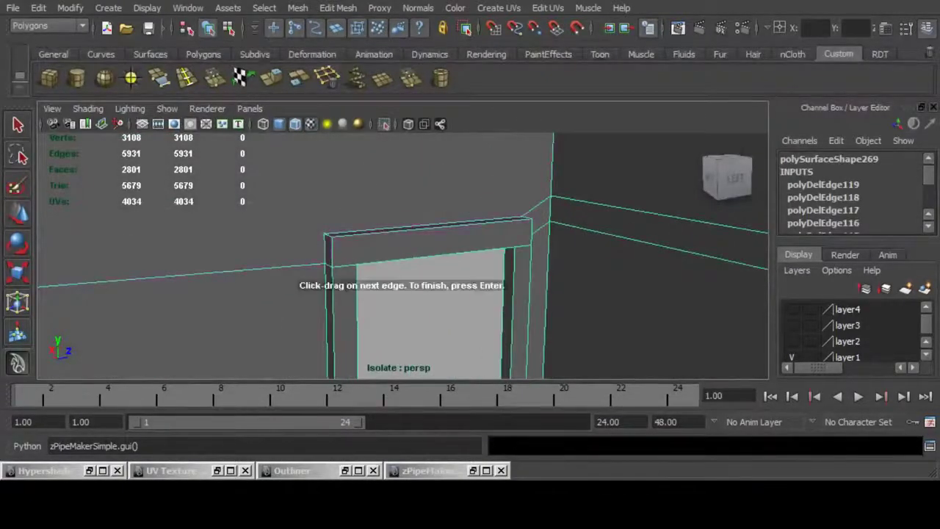
pyautogui.keyDown('alt'); pyautogui.moveTo(325, 235); pyautogui.dragTo(283, 183); pyautogui.keyUp('alt')
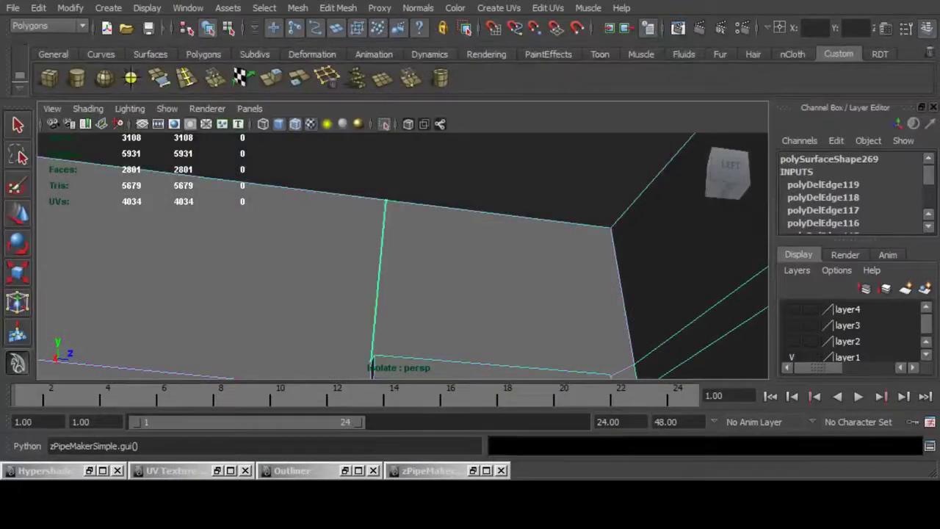
pyautogui.moveTo(386, 200); pyautogui.dragTo(374, 198)
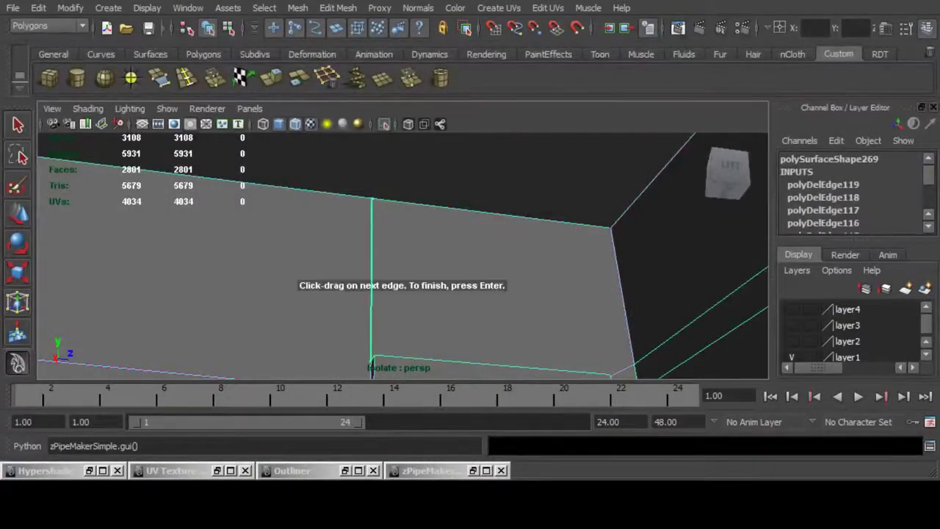
pyautogui.press('Return')
# Delete the four horizontal edges crossing the recess's back wall between its far corner and the small door frame.
pyautogui.scroll(-6, 402, 256)
pyautogui.keyDown('alt'); pyautogui.moveTo(402, 255); pyautogui.dragTo(342, 290); pyautogui.keyUp('alt')
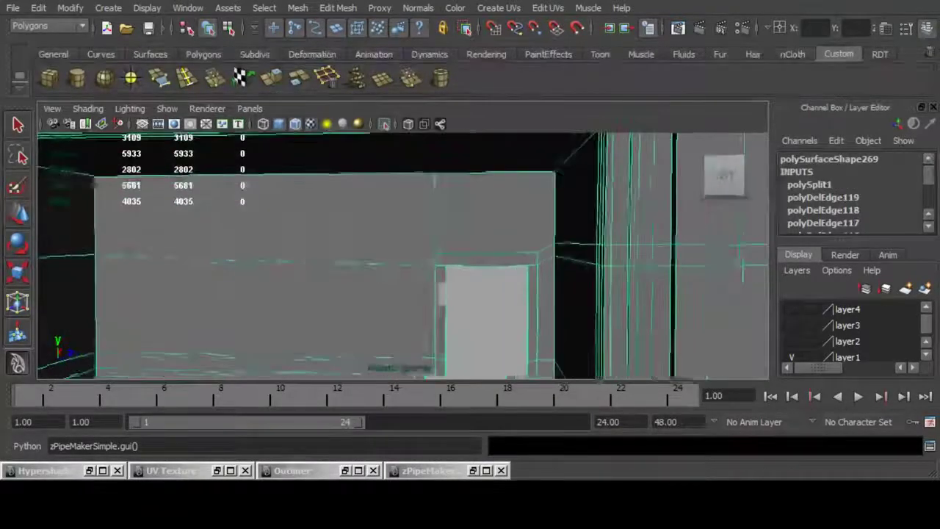
pyautogui.keyDown('alt'); pyautogui.moveTo(342, 290); pyautogui.dragTo(393, 244, button='middle'); pyautogui.keyUp('alt')
pyautogui.scroll(-3, 402, 255)
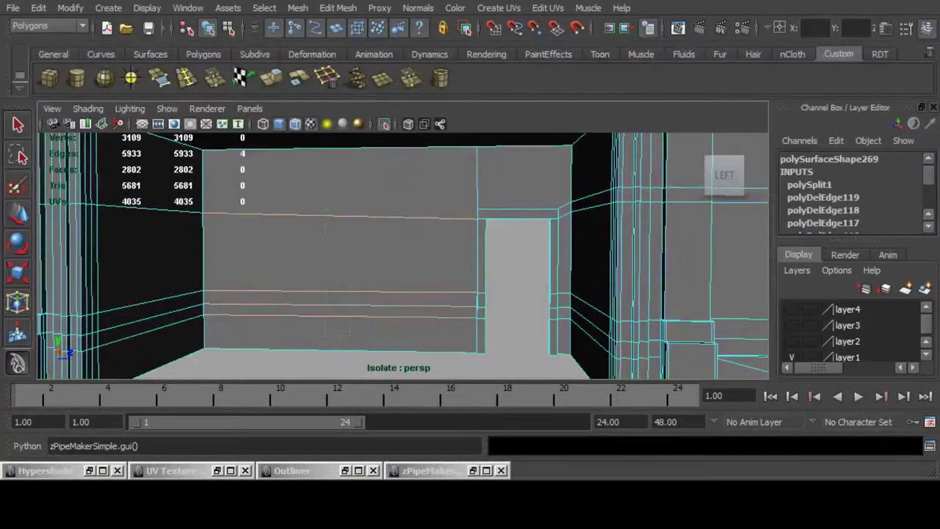
pyautogui.click(326, 77)
# Delete the short horizontal edge across the small door frame's upper corner on the back-wall side.
pyautogui.keyDown('alt'); pyautogui.moveTo(500, 250); pyautogui.dragTo(403, 257, button='middle'); pyautogui.keyUp('alt')
pyautogui.scroll(4, 403, 257)
pyautogui.keyDown('alt'); pyautogui.moveTo(403, 256); pyautogui.dragTo(352, 235); pyautogui.keyUp('alt')
pyautogui.click(412, 191)
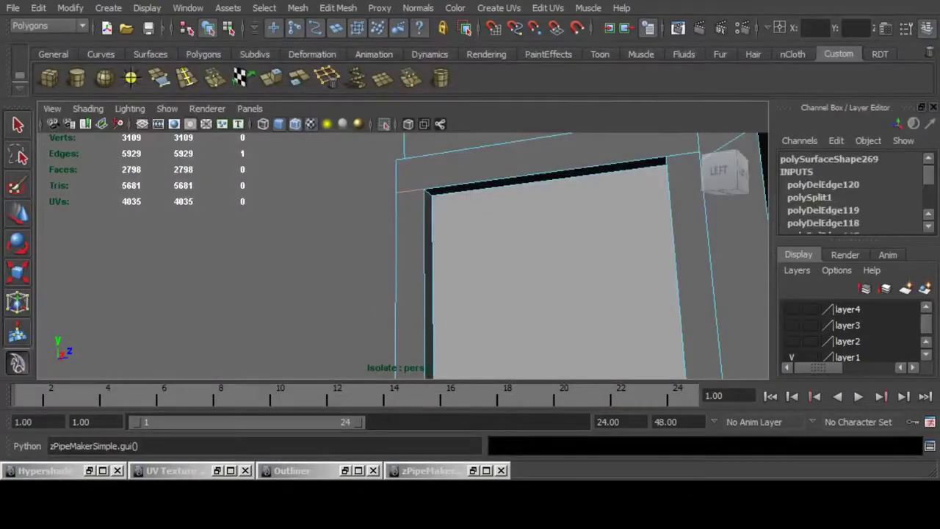
pyautogui.click(326, 77)
# Delete one of the three horizontal edge loops around the small doorway's jamb beside the cleared back wall.
pyautogui.scroll(-4, 404, 256)
pyautogui.keyDown('alt'); pyautogui.moveTo(403, 256); pyautogui.dragTo(403, 198, button='middle'); pyautogui.keyUp('alt')
pyautogui.keyDown('alt'); pyautogui.moveTo(403, 256); pyautogui.dragTo(455, 259); pyautogui.keyUp('alt')
pyautogui.scroll(3, 403, 256)
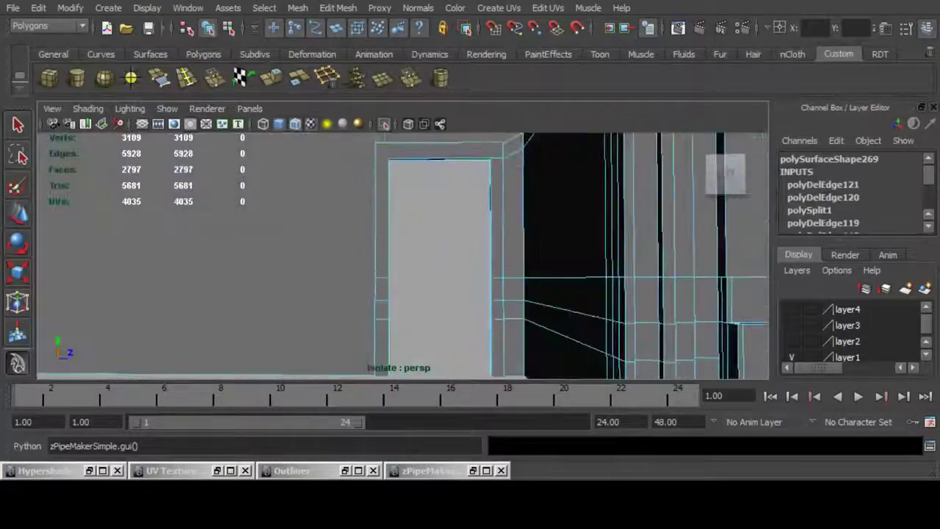
pyautogui.keyDown('alt'); pyautogui.moveTo(404, 257); pyautogui.dragTo(404, 217, button='middle'); pyautogui.keyUp('alt')
pyautogui.keyDown('alt'); pyautogui.moveTo(403, 217); pyautogui.dragTo(462, 266); pyautogui.keyUp('alt')
pyautogui.doubleClick(391, 237)
pyautogui.hotkey('ctrl', 'Delete')
# Delete the remaining two horizontal edge loops around that doorway jamb.
pyautogui.click(407, 285)
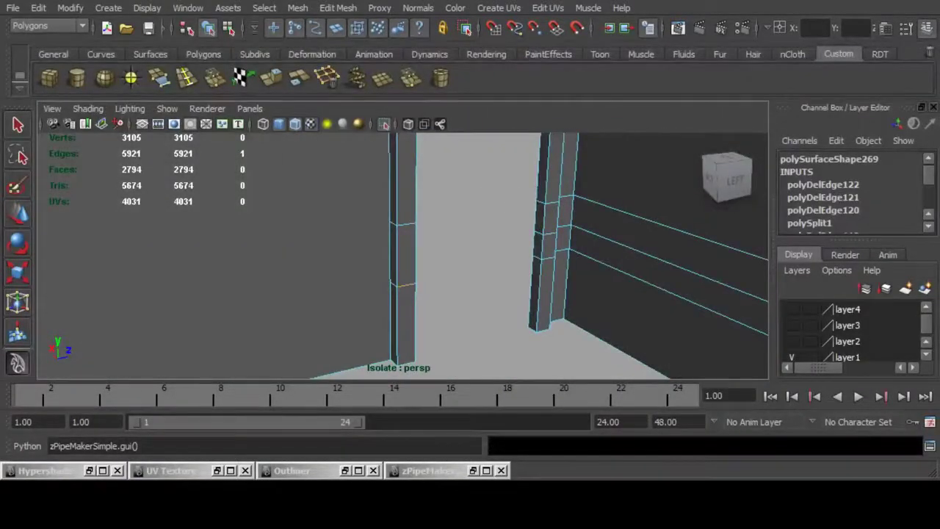
pyautogui.doubleClick(406, 285)
pyautogui.hotkey('ctrl', 'Delete')
pyautogui.click(406, 224)
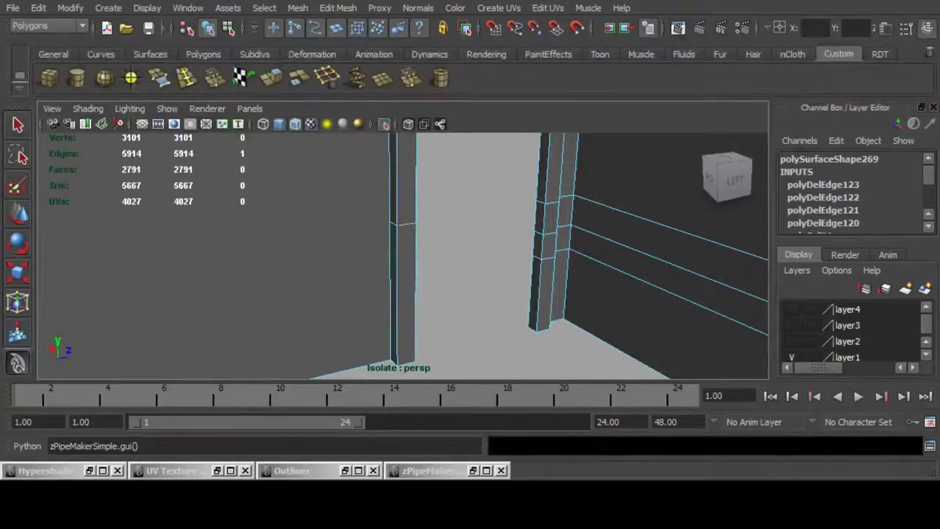
pyautogui.doubleClick(406, 224)
pyautogui.hotkey('ctrl', 'Delete')
# Delete the lower edge run of the uppermost closely spaced pair across the first recessed bay beyond the entrance, including its adjoining wall strip.
pyautogui.scroll(-5, 406, 224)
pyautogui.keyDown('alt'); pyautogui.moveTo(407, 224); pyautogui.dragTo(368, 191); pyautogui.keyUp('alt')
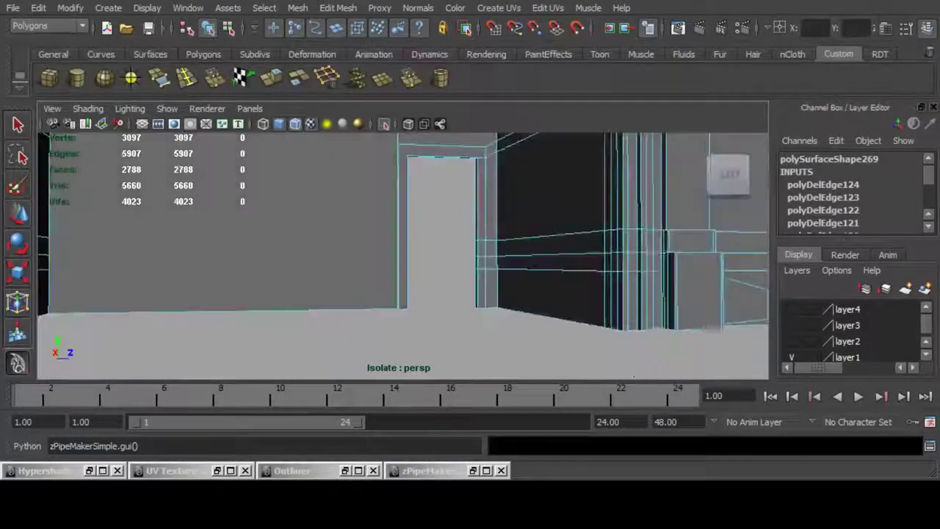
pyautogui.scroll(-5, 367, 191)
pyautogui.keyDown('alt'); pyautogui.moveTo(408, 221); pyautogui.dragTo(420, 219); pyautogui.keyUp('alt')
pyautogui.keyDown('alt'); pyautogui.moveTo(419, 219); pyautogui.dragTo(462, 275, button='middle'); pyautogui.keyUp('alt')
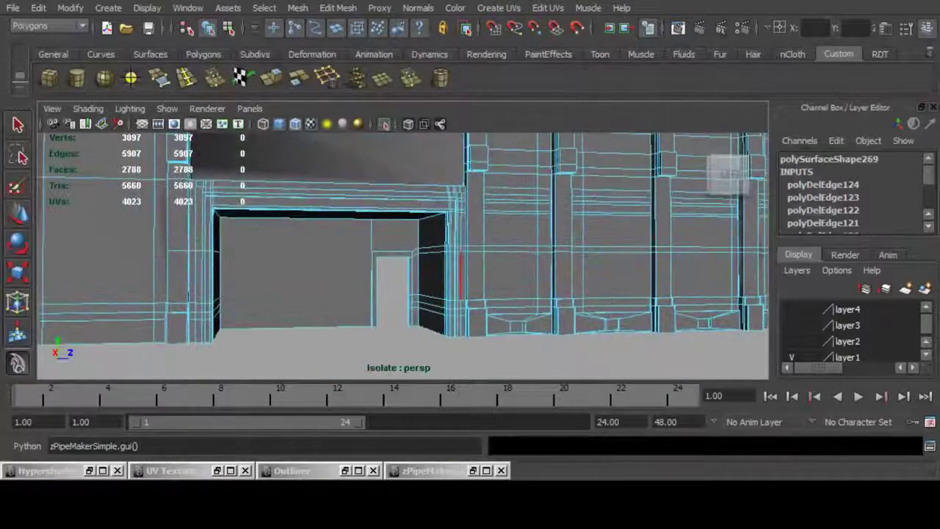
pyautogui.keyDown('alt'); pyautogui.moveTo(461, 275); pyautogui.dragTo(451, 322); pyautogui.keyUp('alt')
pyautogui.scroll(-5, 457, 312)
pyautogui.scroll(4, 451, 322)
pyautogui.keyDown('alt'); pyautogui.moveTo(451, 322); pyautogui.dragTo(360, 326, button='middle'); pyautogui.keyUp('alt')
pyautogui.scroll(4, 360, 327)
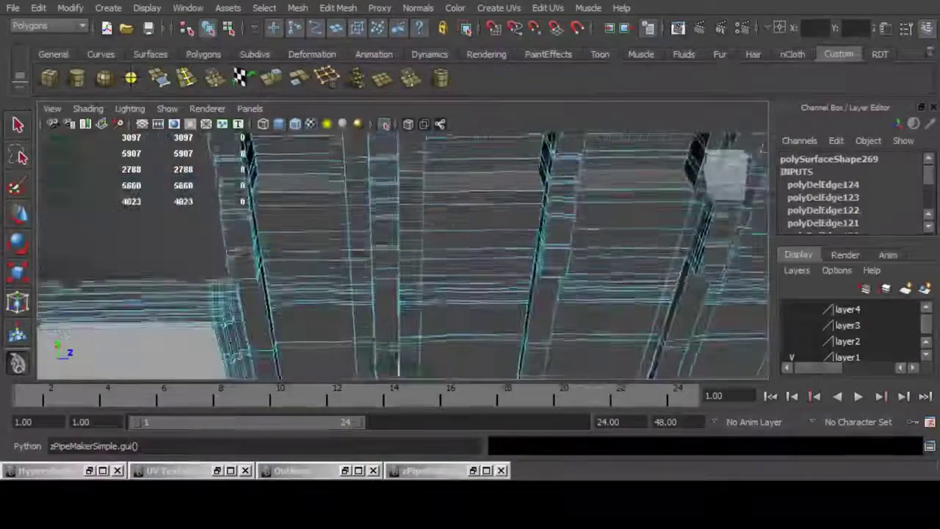
pyautogui.keyDown('alt'); pyautogui.moveTo(360, 326); pyautogui.dragTo(362, 257); pyautogui.keyUp('alt')
pyautogui.keyDown('alt'); pyautogui.moveTo(362, 257); pyautogui.dragTo(449, 360, button='middle'); pyautogui.keyUp('alt')
pyautogui.keyDown('alt'); pyautogui.moveTo(450, 360); pyautogui.dragTo(404, 368); pyautogui.keyUp('alt')
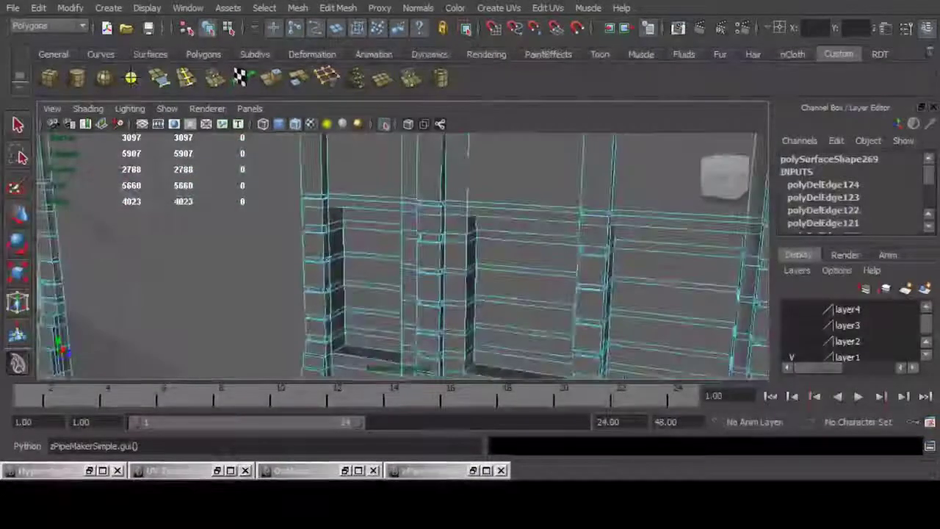
pyautogui.click(374, 230)
pyautogui.keyDown('shift'); pyautogui.doubleClick(527, 233); pyautogui.keyUp('shift')
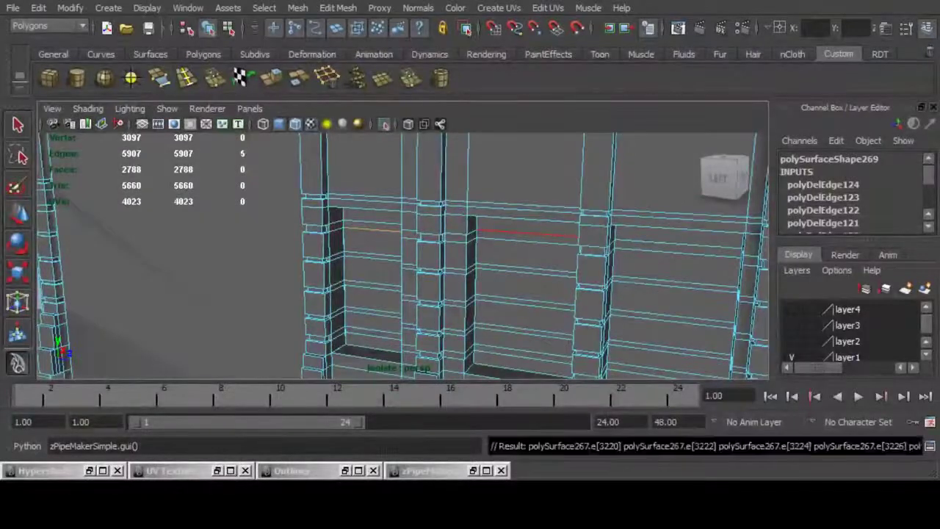
pyautogui.keyDown('alt'); pyautogui.moveTo(526, 234); pyautogui.dragTo(552, 256, button='middle'); pyautogui.keyUp('alt')
pyautogui.scroll(6, 553, 256)
pyautogui.scroll(-4, 552, 256)
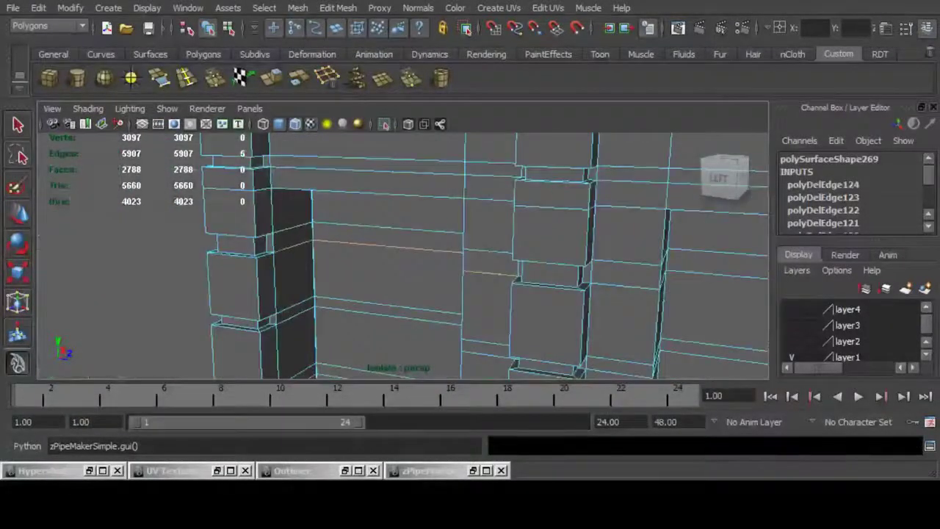
pyautogui.hotkey('ctrl', 'Delete')
# Delete the upper edge run of the same pair across the recessed bay and adjoining wall strip.
pyautogui.click(389, 228)
pyautogui.keyDown('shift'); pyautogui.doubleClick(489, 250); pyautogui.keyUp('shift')
pyautogui.hotkey('ctrl', 'Delete')
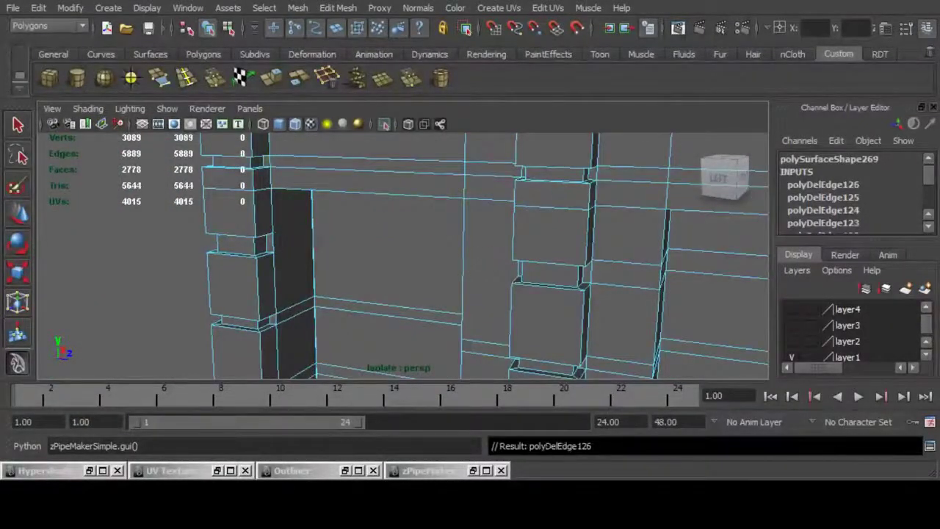
# Delete both edge runs of the second closely spaced pair from the top across the first recessed bay and its adjoining wall strip.
pyautogui.click(389, 306)
pyautogui.press('Delete')
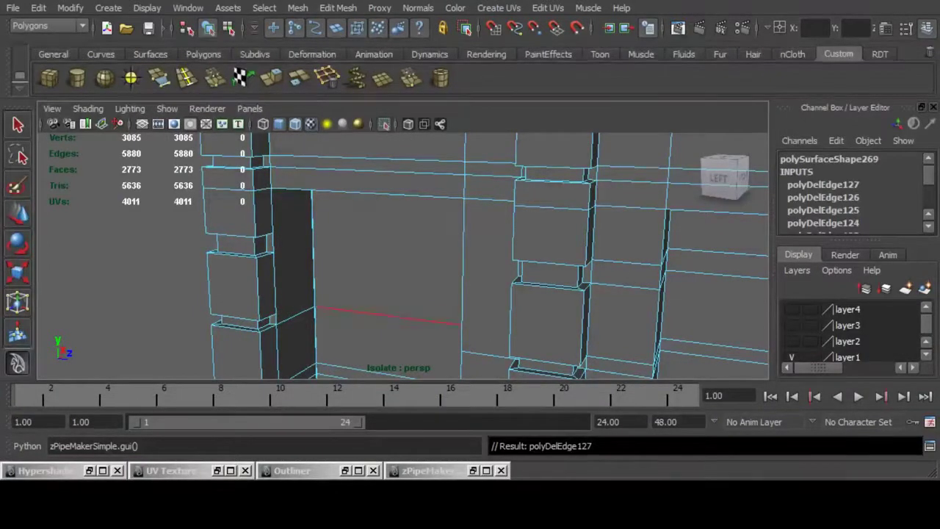
pyautogui.doubleClick(390, 316)
pyautogui.hotkey('ctrl', 'Delete')
# Delete both edge runs of the third closely spaced pair down the first recessed bay, including its jamb and adjoining wall strip.
pyautogui.keyDown('alt'); pyautogui.moveTo(389, 315); pyautogui.dragTo(400, 266); pyautogui.keyUp('alt')
pyautogui.doubleClick(389, 264)
pyautogui.hotkey('ctrl', 'Delete')
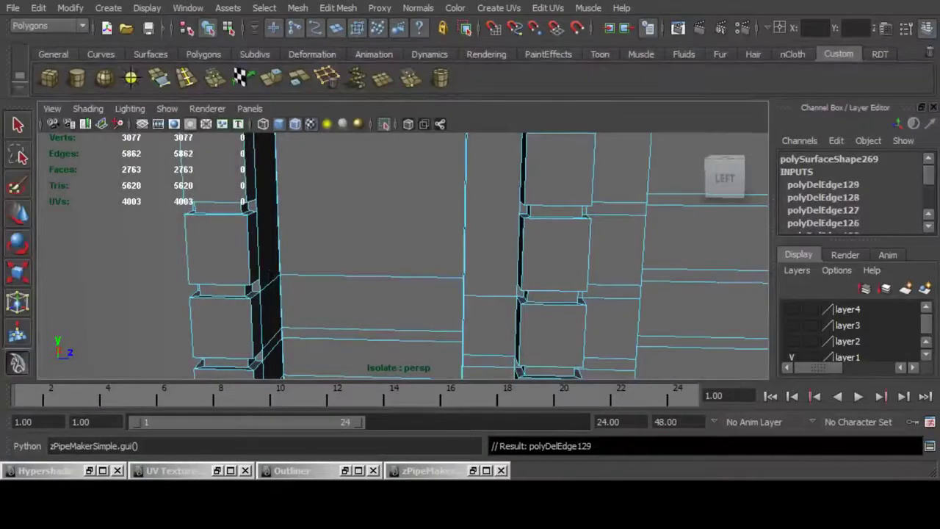
pyautogui.doubleClick(390, 277)
pyautogui.keyDown('alt'); pyautogui.moveTo(389, 277); pyautogui.dragTo(403, 249, button='middle'); pyautogui.keyUp('alt')
pyautogui.moveTo(403, 250)
pyautogui.keyDown('alt'); pyautogui.mouseDown(button='right')
pyautogui.moveTo(470, 250)
pyautogui.moveTo(404, 250)
pyautogui.mouseUp(button='right'); pyautogui.keyUp('alt')
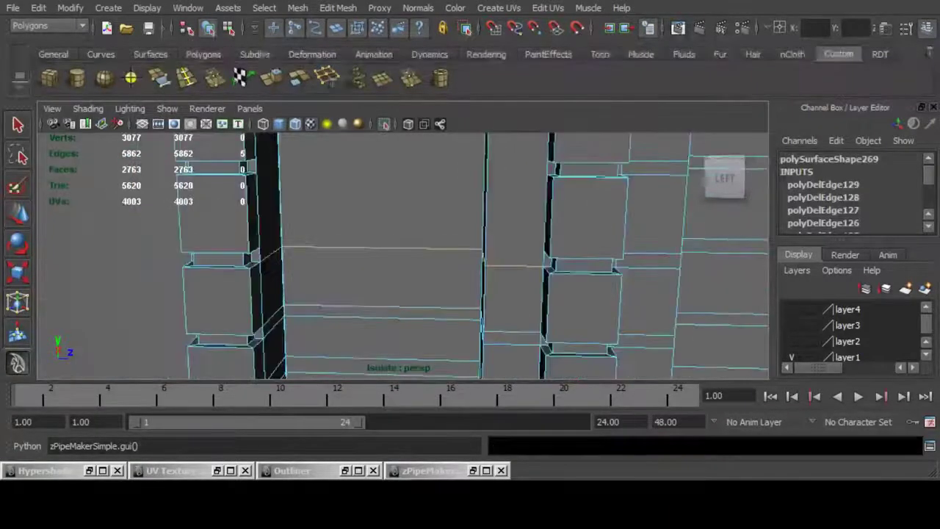
pyautogui.hotkey('ctrl', 'Delete')
# Delete both edge runs of the fourth closely spaced pair down the first recessed bay and its adjoining wall strip.
pyautogui.click(390, 306)
pyautogui.doubleClick(389, 306)
pyautogui.hotkey('ctrl', 'Delete')
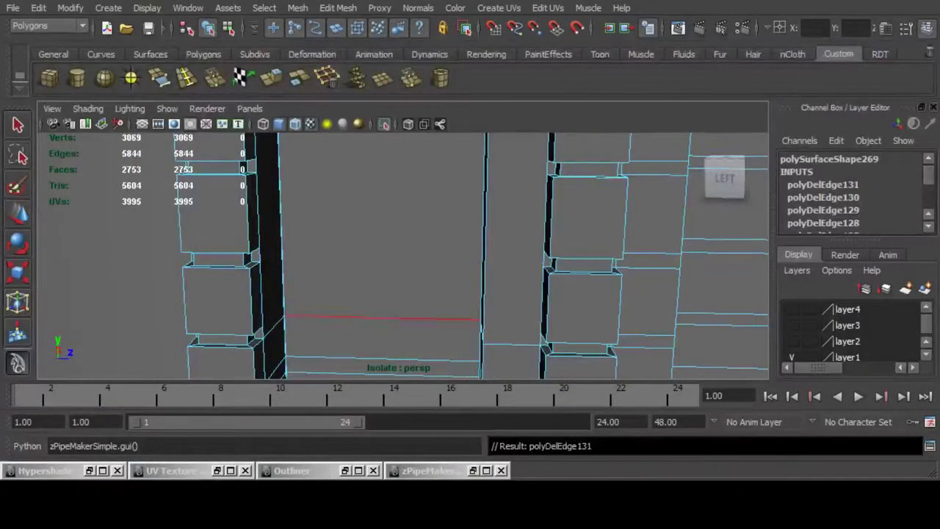
pyautogui.doubleClick(389, 318)
pyautogui.hotkey('ctrl', 'Delete')
# Delete the lowest pair of horizontal edge runs just above the sill of the first recessed bay.
pyautogui.keyDown('alt'); pyautogui.moveTo(389, 318); pyautogui.dragTo(386, 171, button='middle'); pyautogui.keyUp('alt')
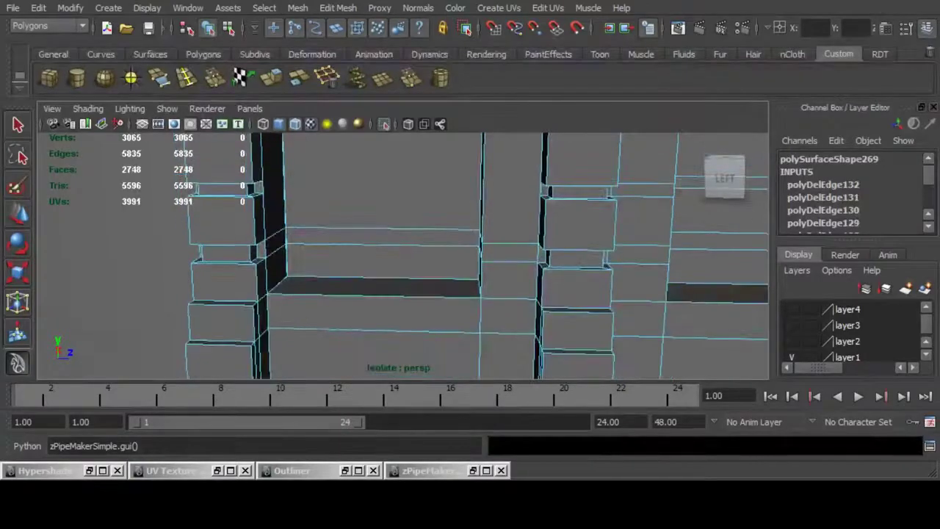
pyautogui.press('Delete')
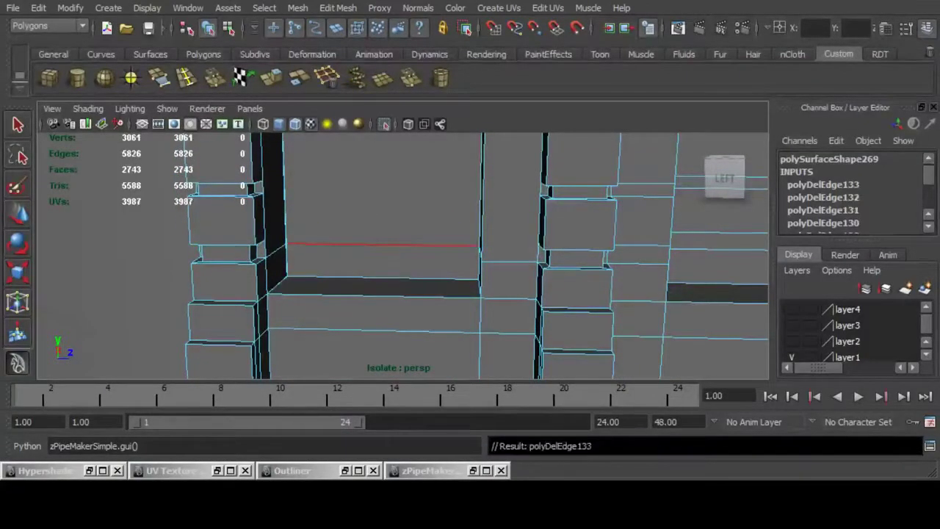
pyautogui.doubleClick(389, 245)
pyautogui.hotkey('ctrl', 'Delete')
# Delete the lowest pair of horizontal edge runs above the sill of the second recessed bay, including its jamb and wall strip.
pyautogui.keyDown('alt'); pyautogui.moveTo(389, 245); pyautogui.dragTo(117, 213, button='middle'); pyautogui.keyUp('alt')
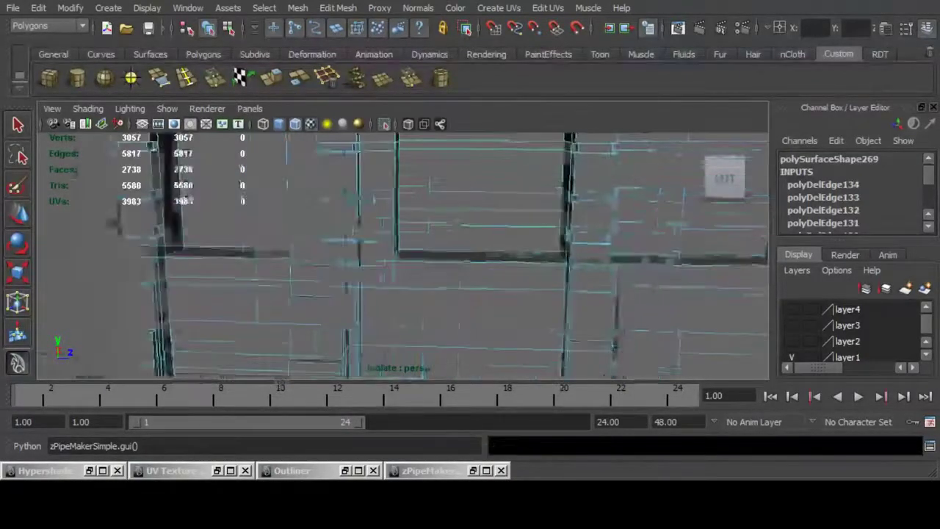
pyautogui.keyDown('alt'); pyautogui.moveTo(543, 228); pyautogui.dragTo(499, 228); pyautogui.keyUp('alt')
pyautogui.doubleClick(507, 228)
pyautogui.press('Delete')
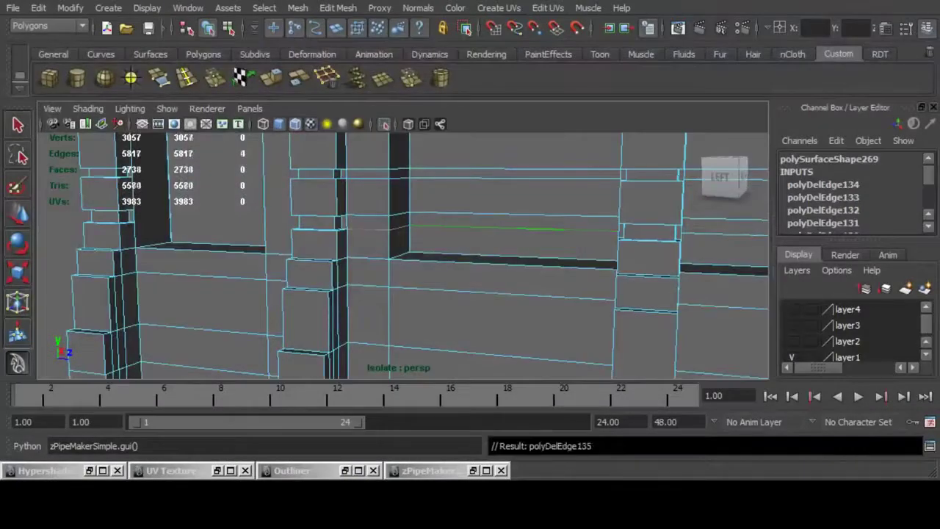
pyautogui.doubleClick(512, 215)
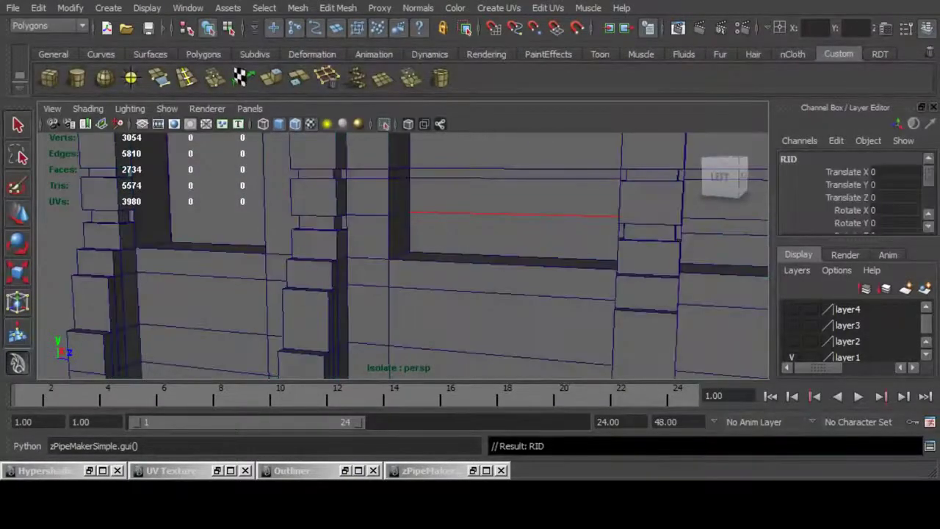
pyautogui.moveTo(507, 214); pyautogui.dragTo(507, 177, button='right')
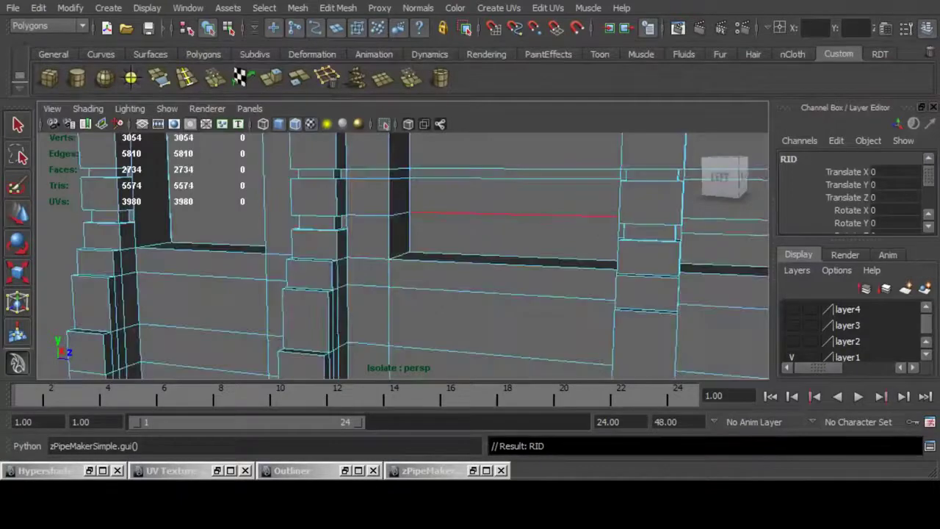
pyautogui.doubleClick(507, 214)
pyautogui.hotkey('ctrl', 'Delete')
# Delete the second-lowest pair of horizontal edge runs across the second recessed bay, its jamb and wall strip.
pyautogui.keyDown('alt'); pyautogui.moveTo(512, 184); pyautogui.dragTo(468, 279, button='middle'); pyautogui.keyUp('alt')
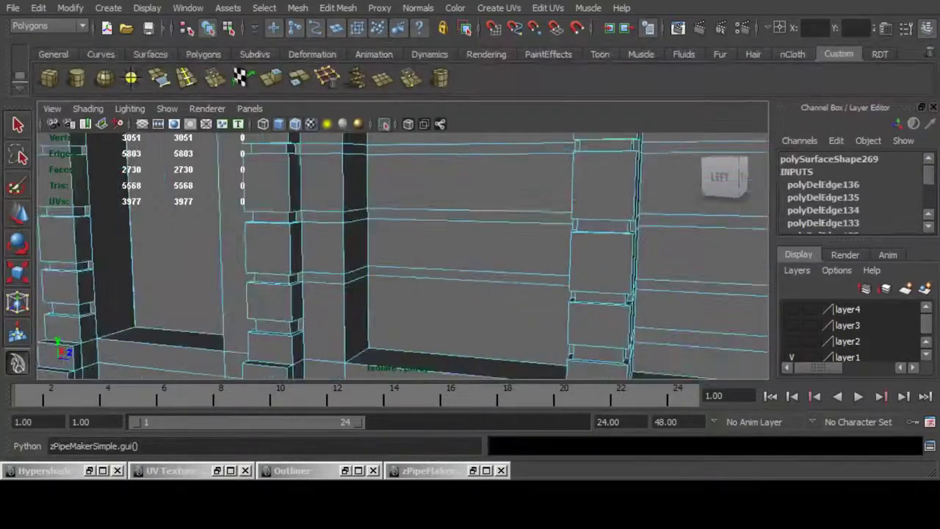
pyautogui.doubleClick(468, 280)
pyautogui.hotkey('ctrl', 'Delete')
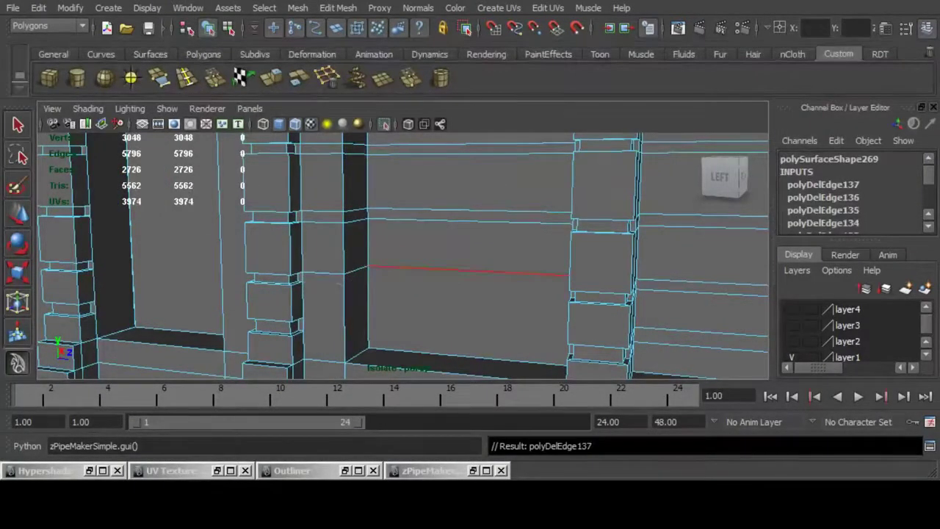
pyautogui.doubleClick(468, 270)
pyautogui.hotkey('ctrl', 'Delete')
# Delete the middle pair of horizontal edge runs across the second recessed bay, its jamb and wall strip.
pyautogui.doubleClick(468, 220)
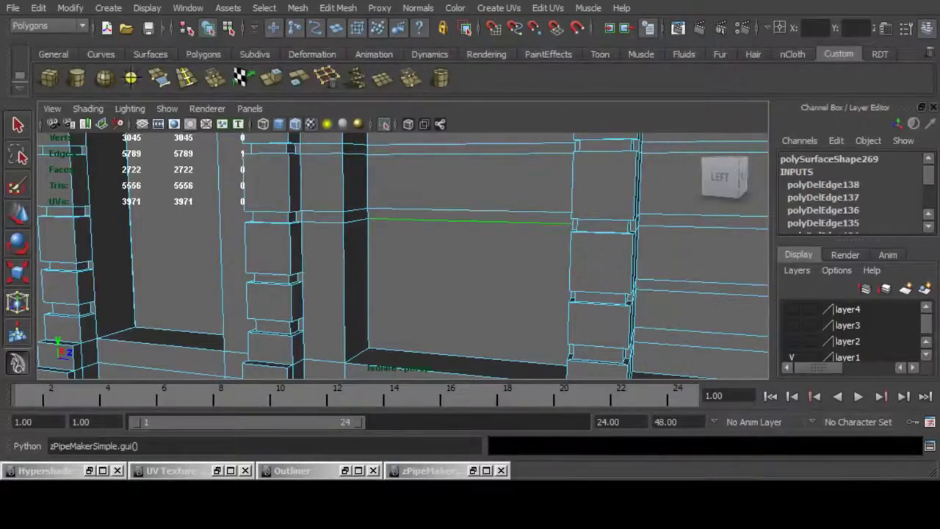
pyautogui.hotkey('ctrl', 'Delete')
pyautogui.click(468, 211)
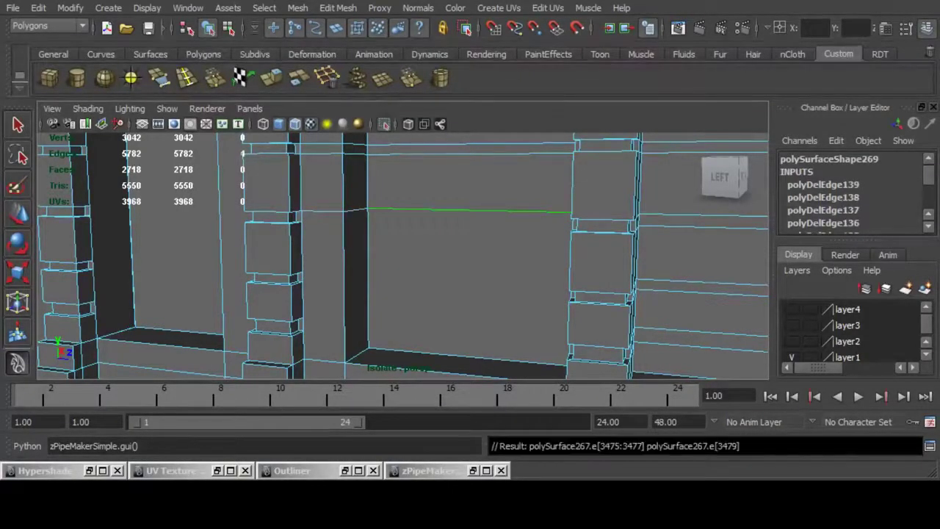
pyautogui.press('Delete')
# Delete the second-highest pair of horizontal edge runs across the second recessed bay, its jamb and wall strip.
pyautogui.doubleClick(468, 154)
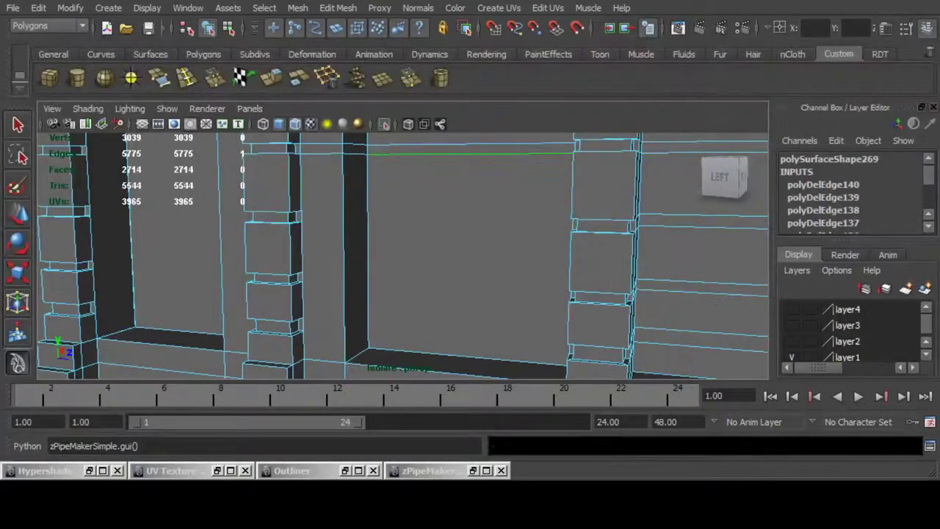
pyautogui.hotkey('ctrl', 'Delete')
pyautogui.keyDown('alt'); pyautogui.moveTo(468, 155); pyautogui.dragTo(452, 266, button='middle'); pyautogui.keyUp('alt')
pyautogui.click(455, 249)
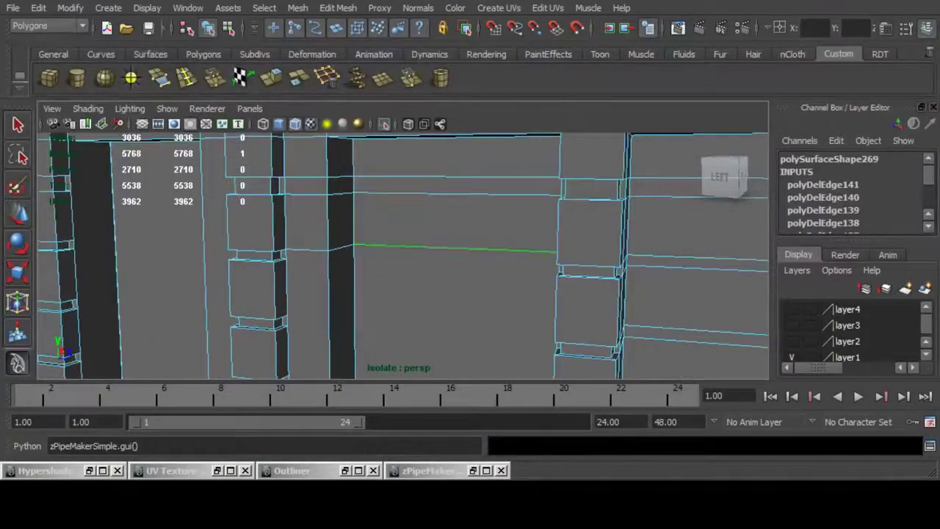
pyautogui.press('Delete')
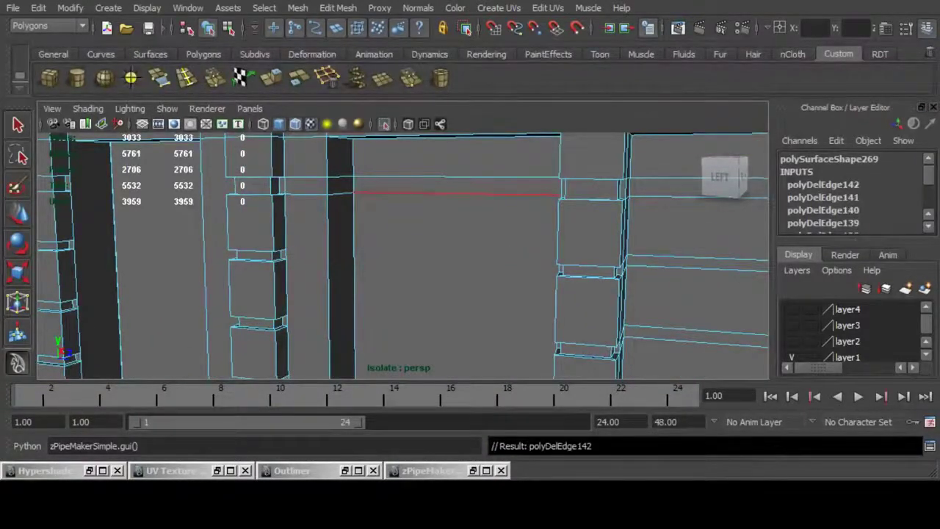
# Delete the uppermost pair of horizontal edge runs just below the head of the second recessed bay.
pyautogui.doubleClick(456, 194)
pyautogui.hotkey('ctrl', 'Delete')
pyautogui.click(455, 176)
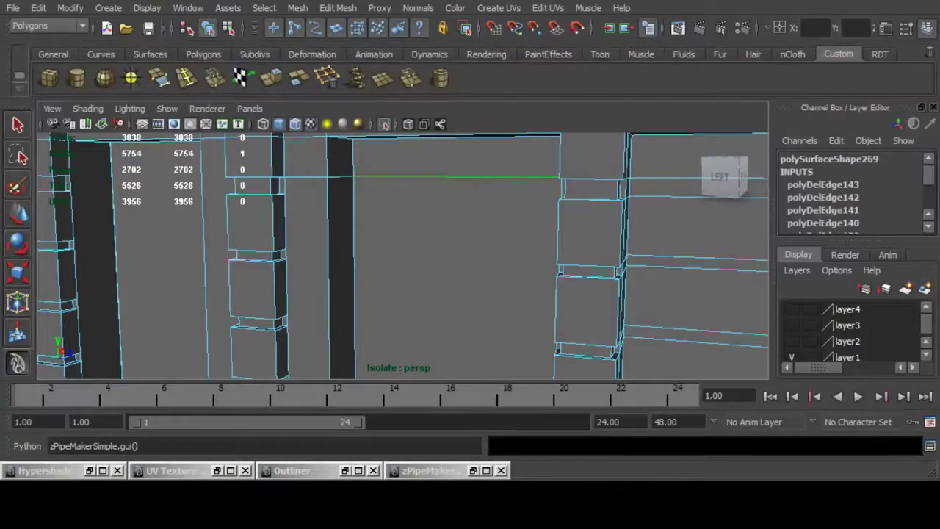
pyautogui.press('Delete')
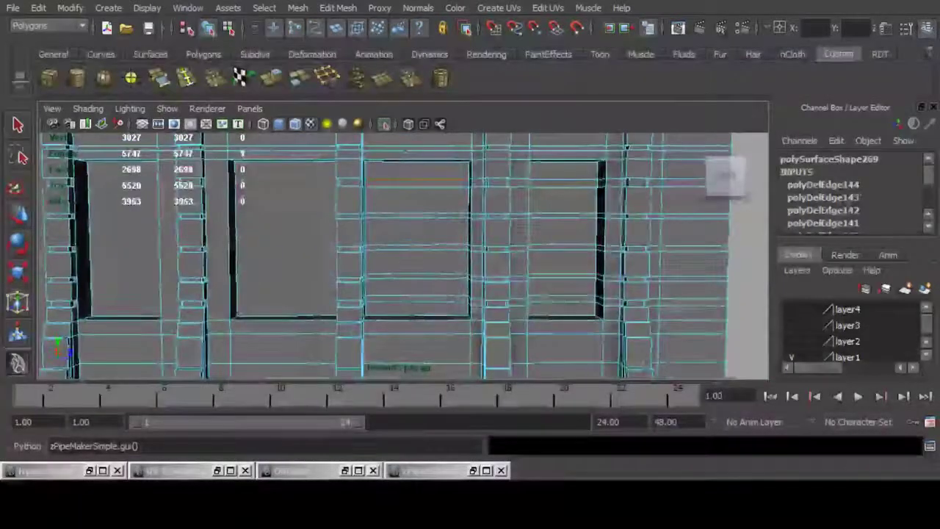
# Delete the uppermost pair of horizontal edge runs across the third recessed bay and its adjoining wall strip.
pyautogui.click(416, 179)
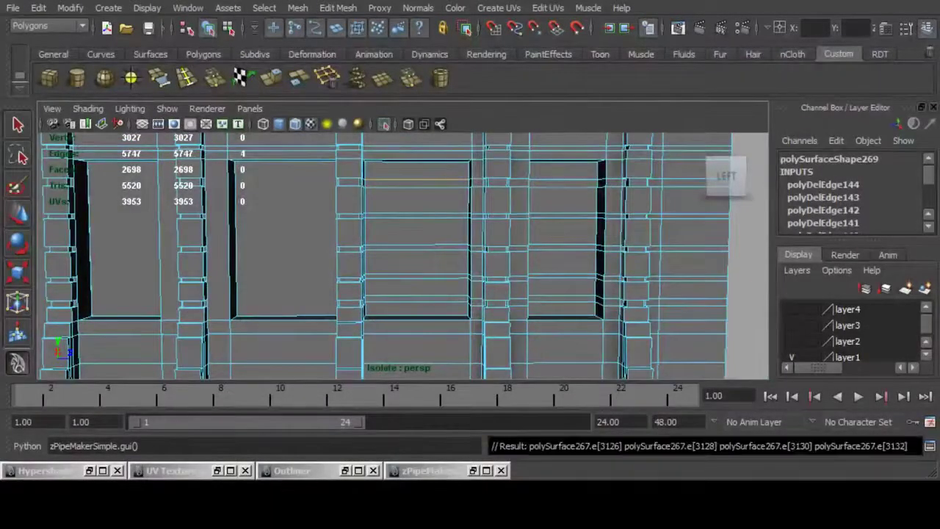
pyautogui.press('Delete')
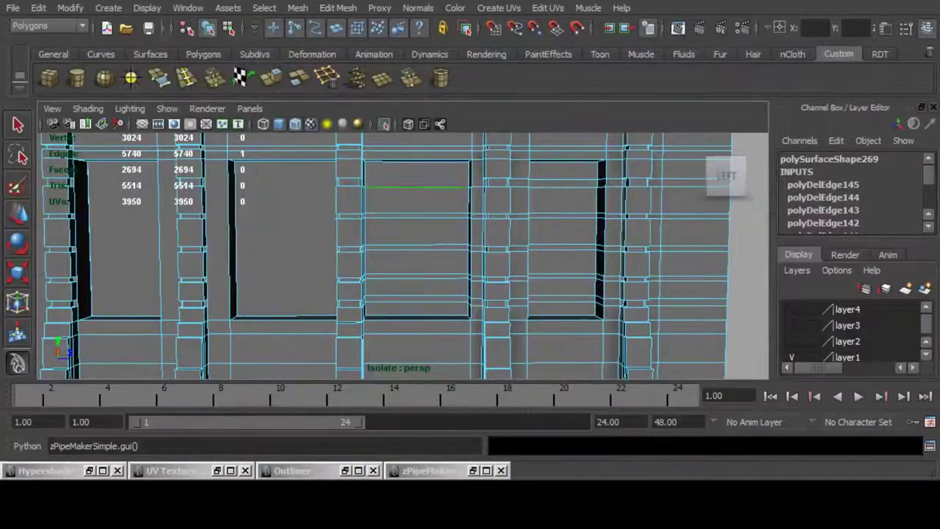
pyautogui.doubleClick(417, 186)
pyautogui.hotkey('ctrl', 'Delete')
# Delete the second pair of horizontal edge runs from the top across the third recessed bay and wall strip.
pyautogui.click(417, 214)
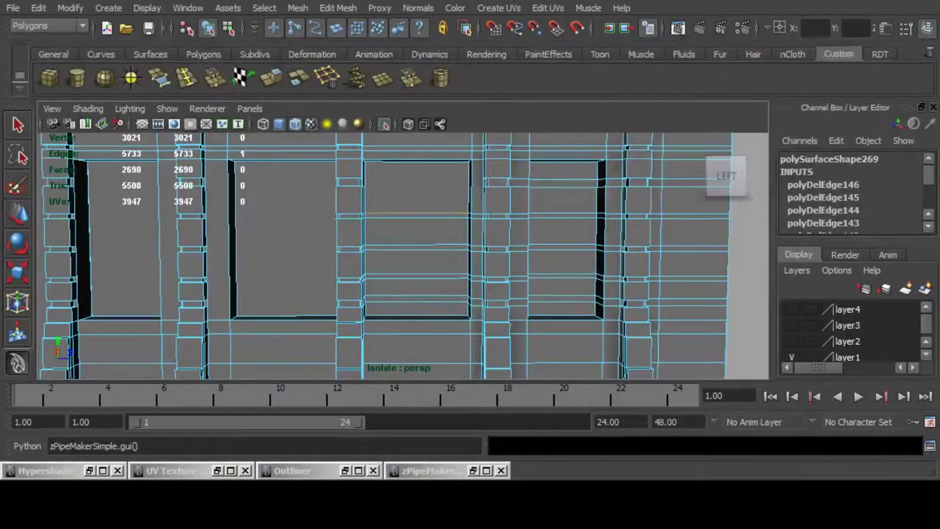
pyautogui.press('Delete')
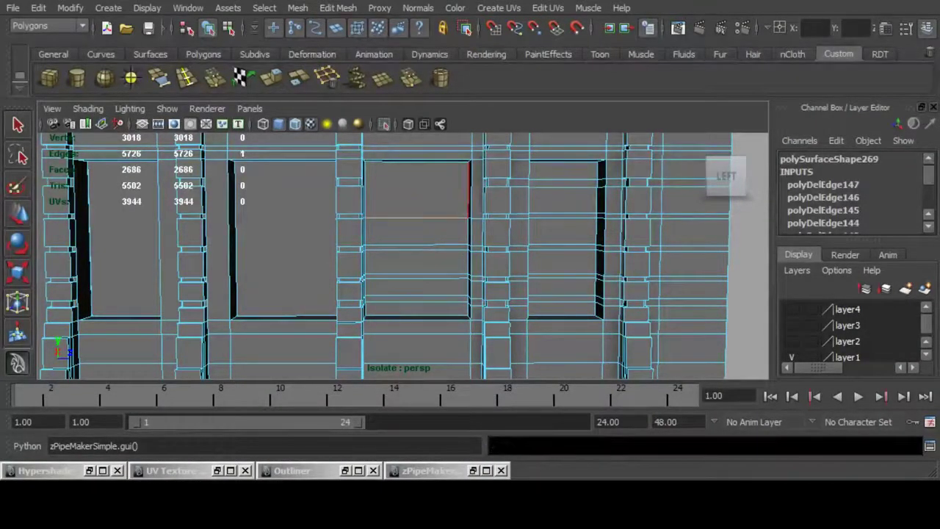
pyautogui.doubleClick(416, 217)
pyautogui.hotkey('ctrl', 'Delete')
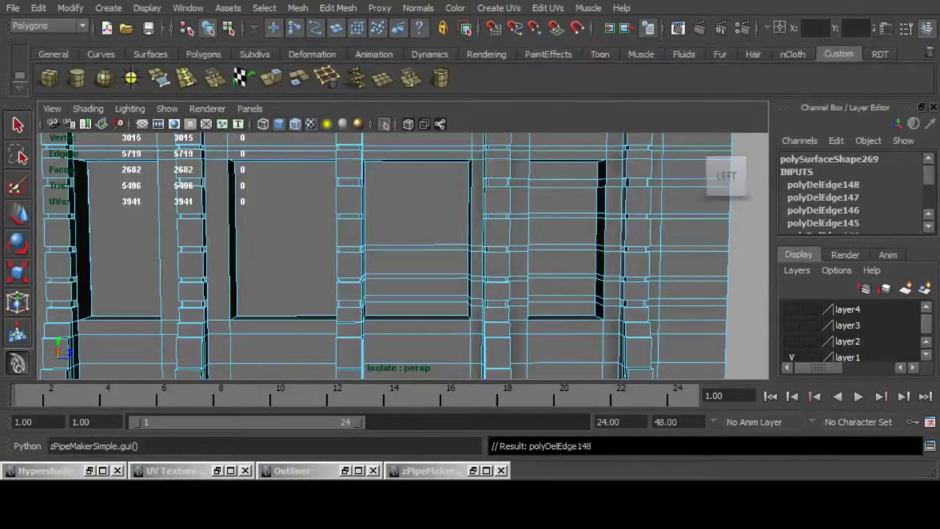
# Delete the middle pair of horizontal edge runs across the third recessed bay and its adjoining wall strip.
pyautogui.doubleClick(416, 244)
pyautogui.press('Delete')
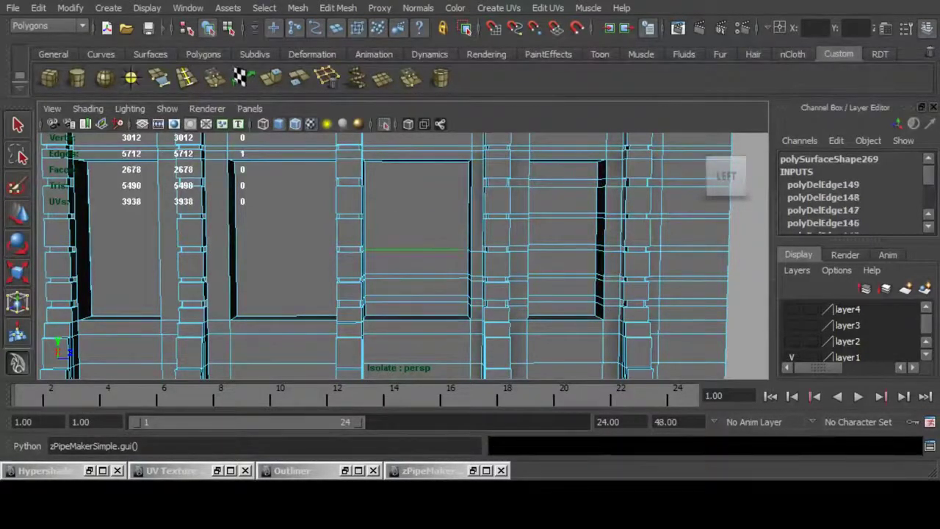
pyautogui.press('Delete')
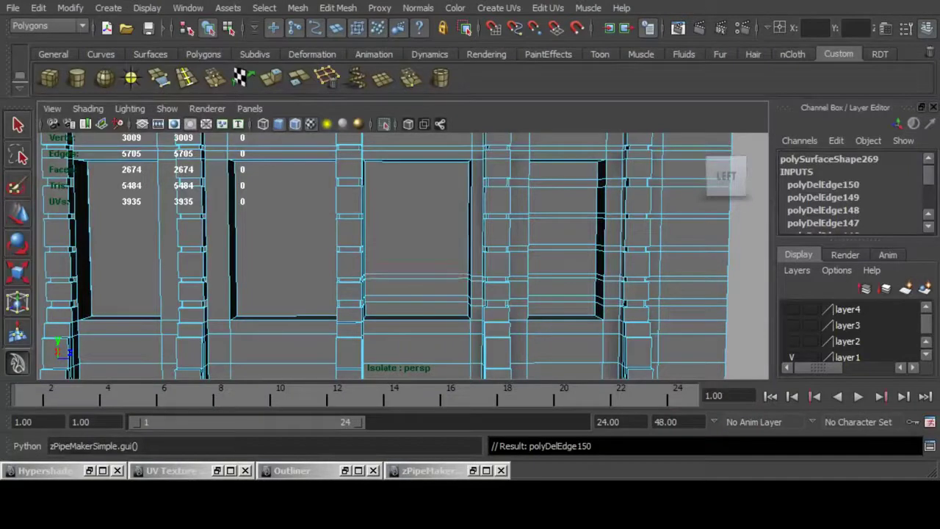
# Delete the second-lowest pair of horizontal edge runs across the third recessed bay and its adjoining wall strip.
pyautogui.click(417, 275)
pyautogui.doubleClick(416, 275)
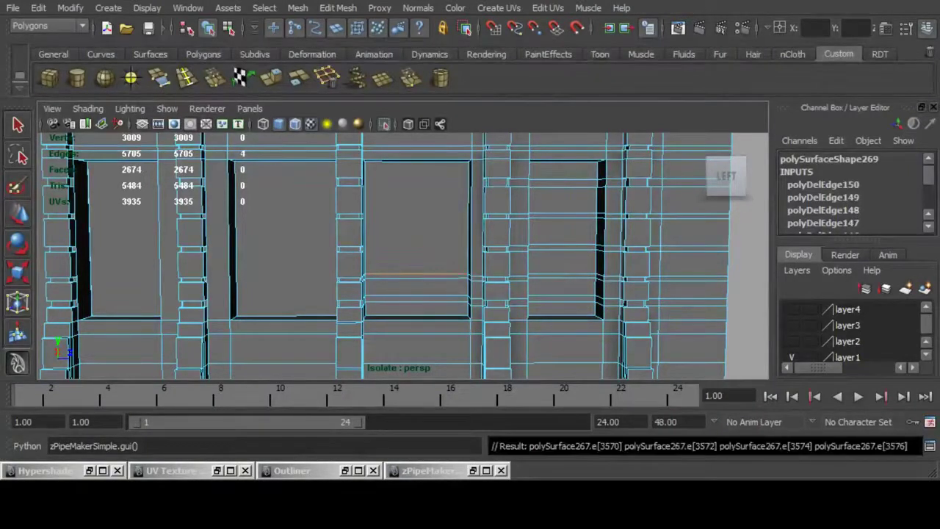
pyautogui.press('Delete')
pyautogui.click(417, 278)
pyautogui.doubleClick(417, 279)
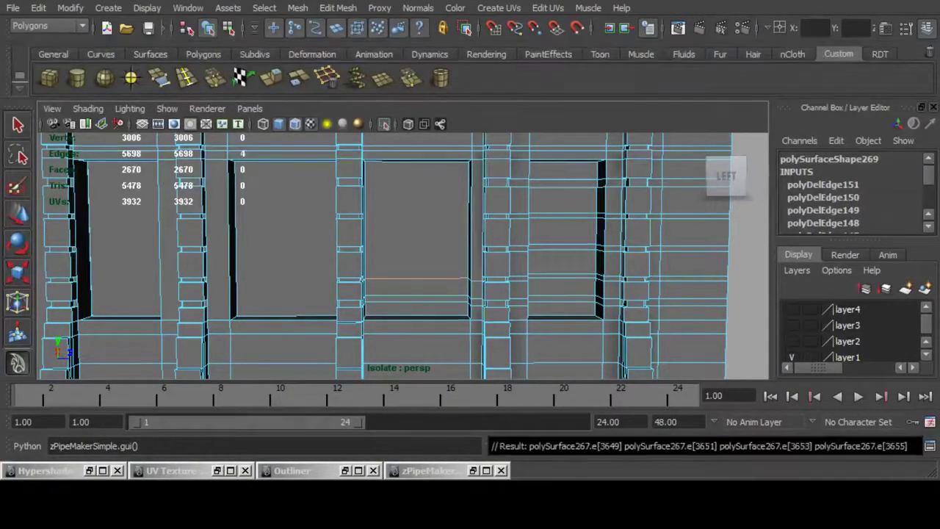
pyautogui.press('Delete')
# Delete the lowest pair of horizontal edge runs just above the sill of the third recessed bay.
pyautogui.click(416, 296)
pyautogui.doubleClick(416, 296)
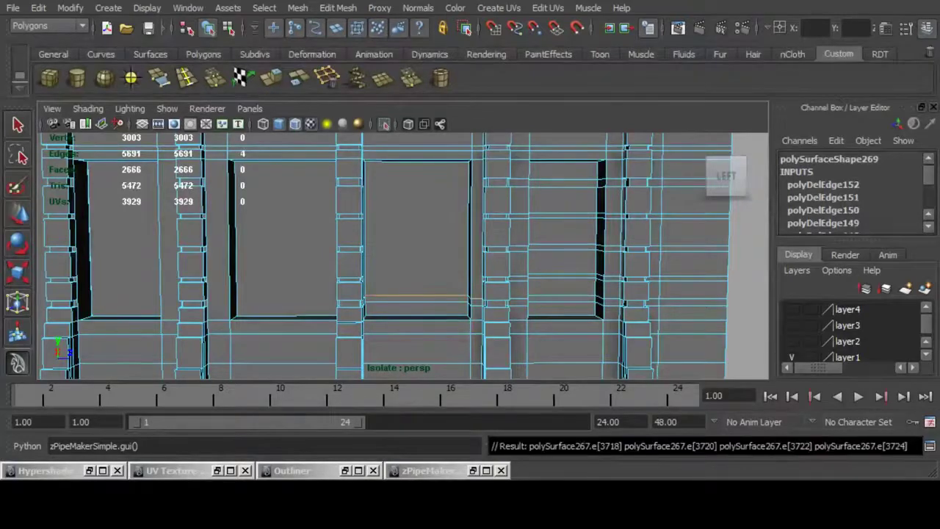
pyautogui.press('Delete')
pyautogui.doubleClick(417, 302)
pyautogui.press('Delete')
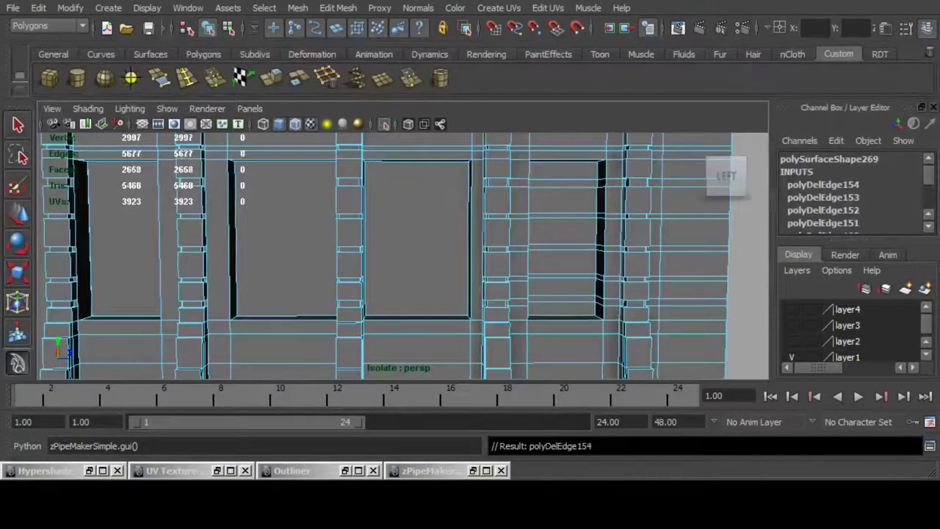
# Delete the uppermost pair of horizontal edge runs across the narrow last bay and its adjoining wall strips.
pyautogui.keyDown('alt'); pyautogui.moveTo(572, 186); pyautogui.dragTo(386, 197, button='middle'); pyautogui.keyUp('alt')
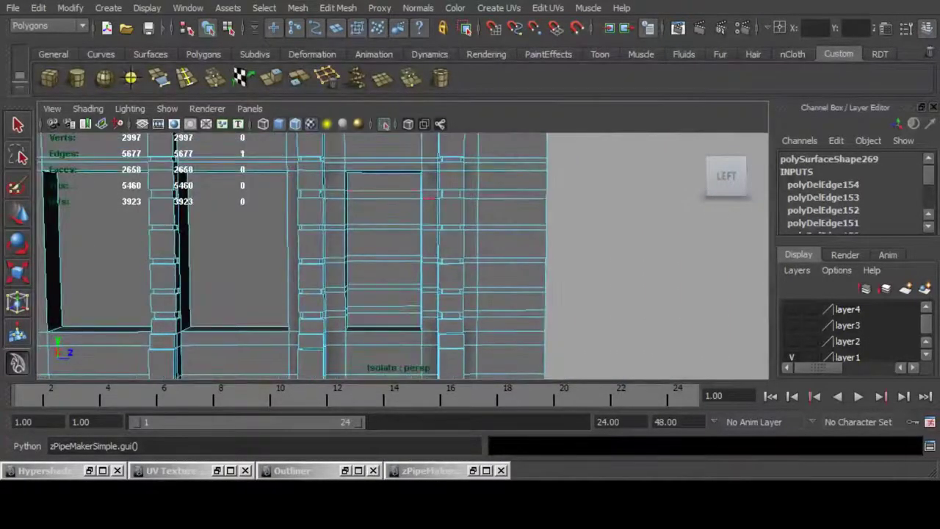
pyautogui.doubleClick(386, 191)
pyautogui.press('Delete')
pyautogui.click(386, 199)
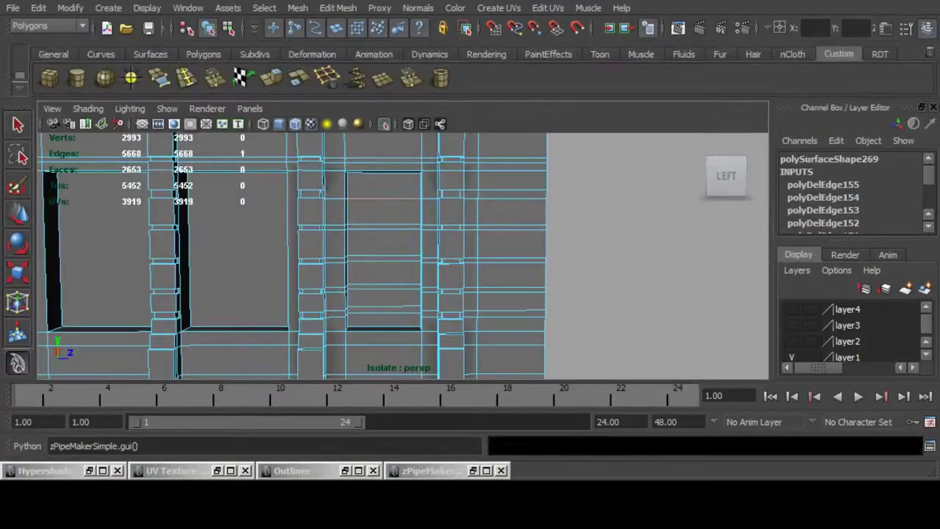
pyautogui.press('1')
pyautogui.press('Delete')
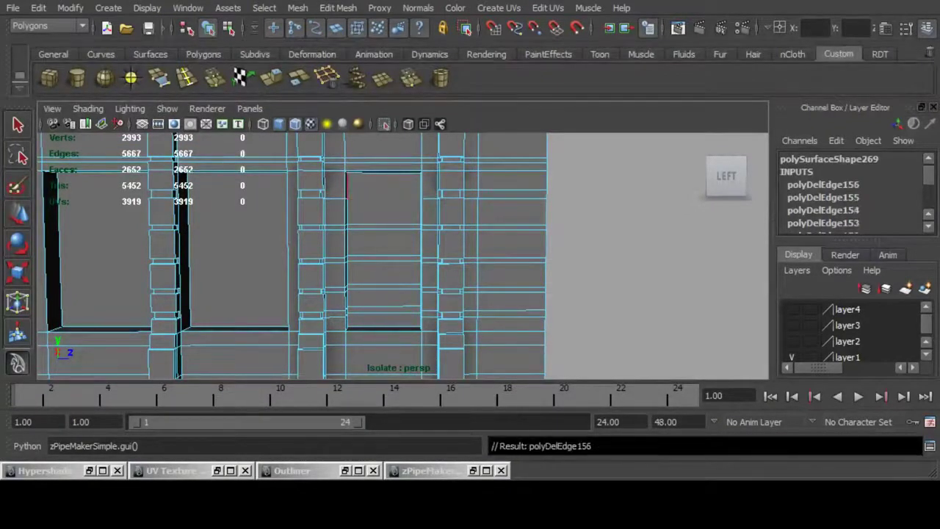
pyautogui.hotkey('ctrl', 'z')
pyautogui.press('Delete')
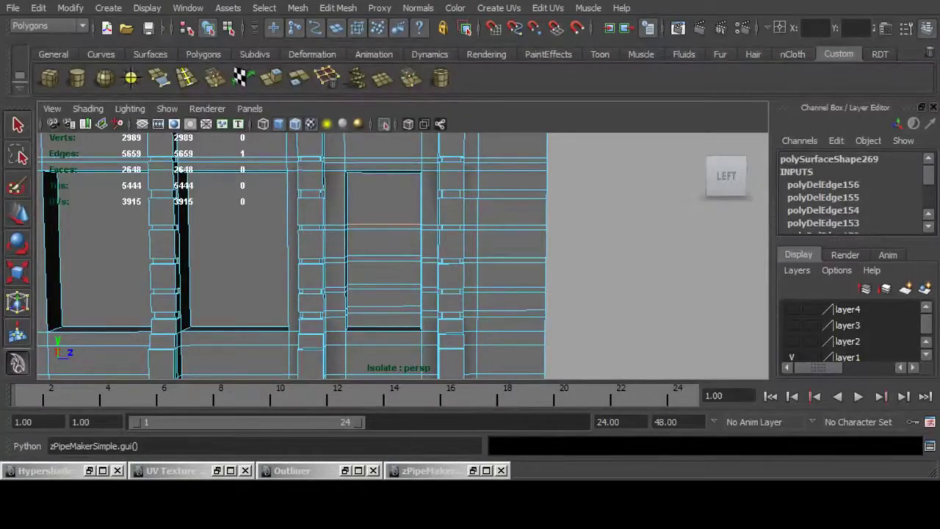
# Delete the upper edge run of the next closely spaced pair down the narrow last bay.
pyautogui.doubleClick(385, 225)
pyautogui.press('Delete')
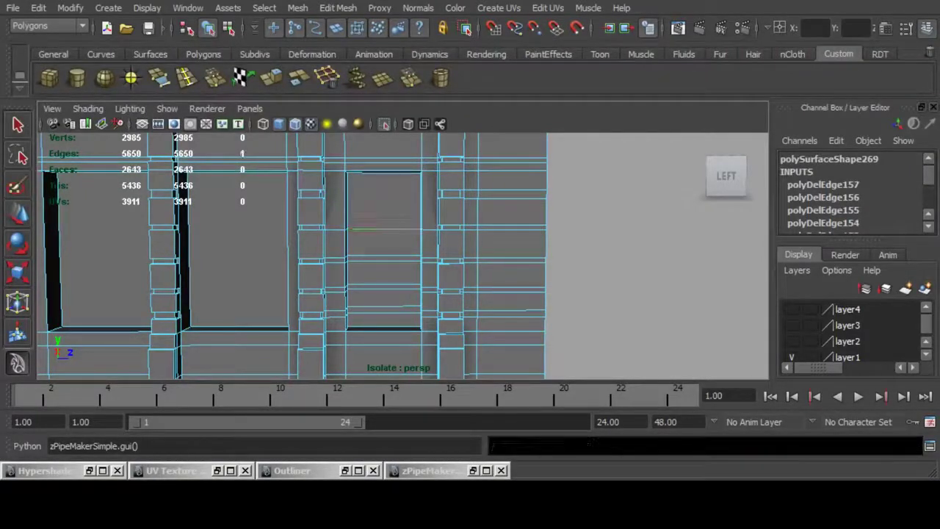
# Delete the remaining lower edge run of the current pair in the narrow last bay, plus both runs of the next pair down.
pyautogui.doubleClick(384, 229)
pyautogui.press('Delete')
pyautogui.click(384, 260)
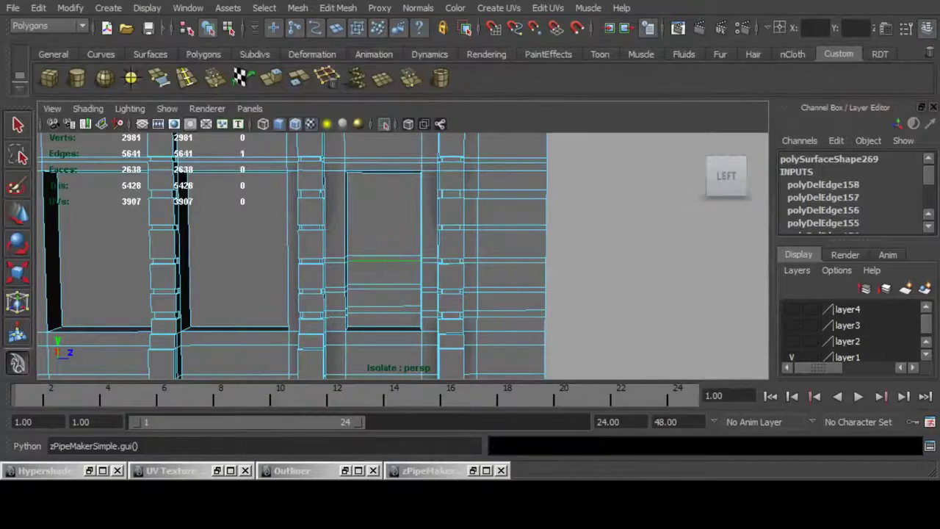
pyautogui.doubleClick(385, 256)
pyautogui.press('Delete')
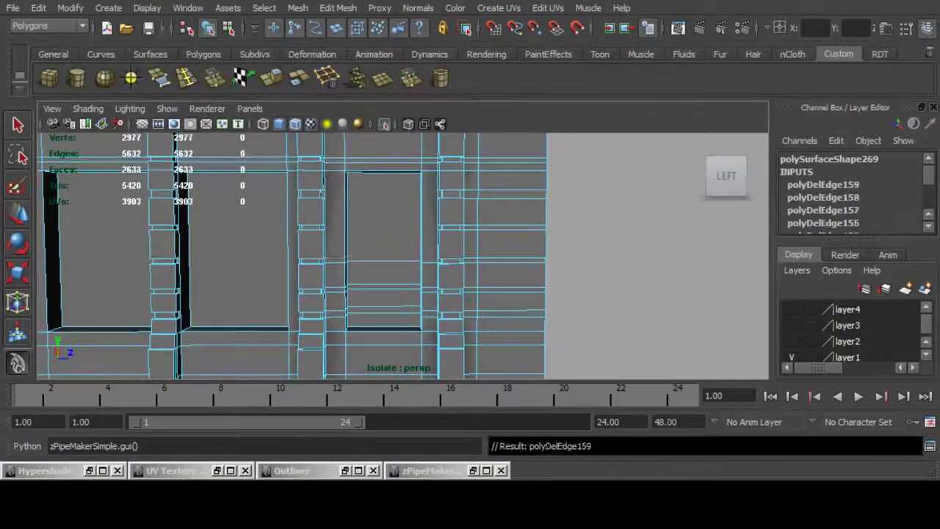
pyautogui.click(385, 261)
pyautogui.press('Delete')
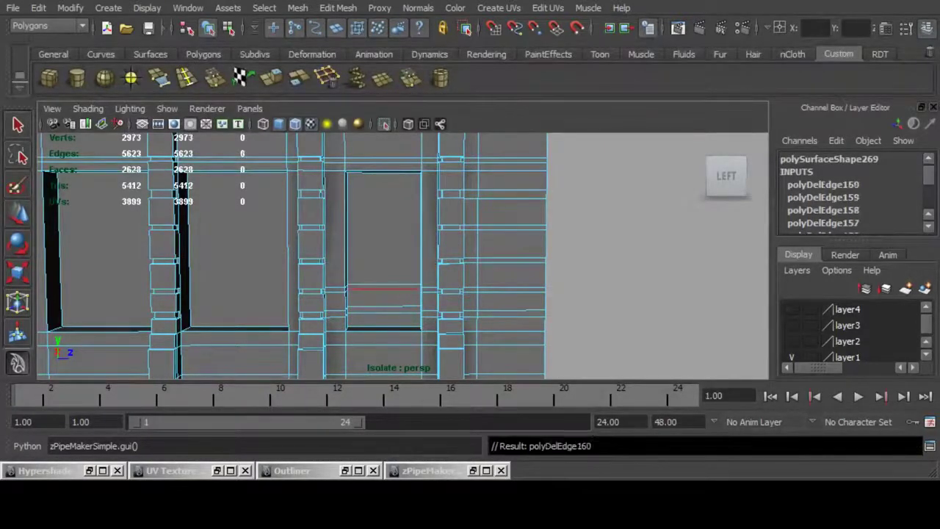
# Delete the remaining horizontal edge runs in the lower part of the narrow last bay, down to the one just above its sill.
pyautogui.press('Delete')
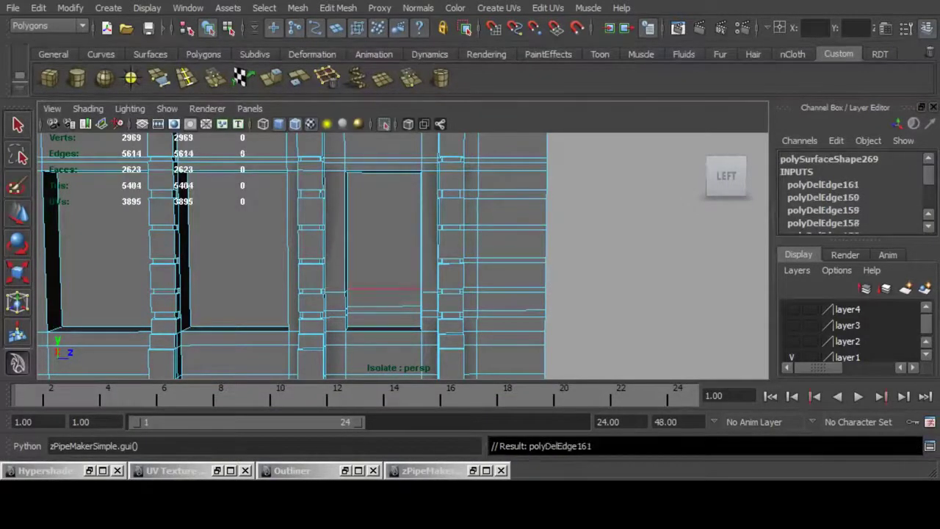
pyautogui.press('Delete')
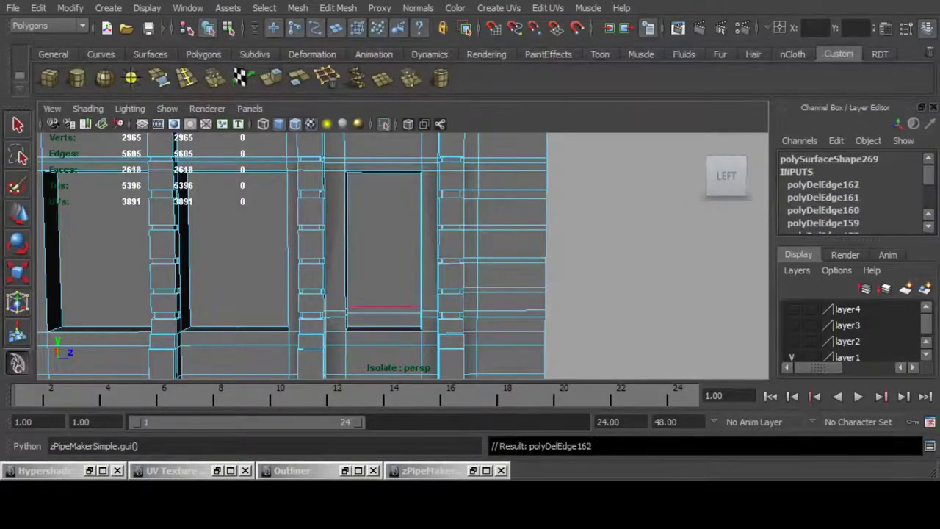
pyautogui.press('Delete')
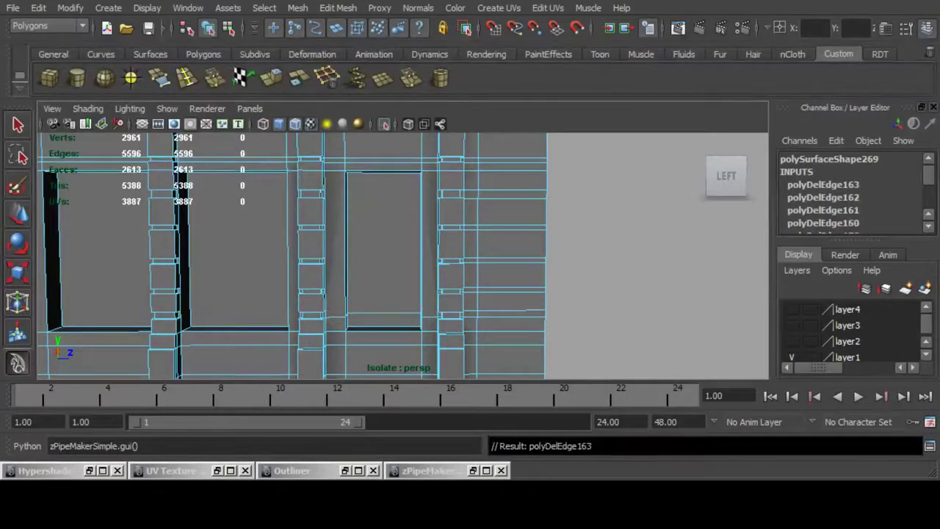
pyautogui.doubleClick(384, 313)
pyautogui.hotkey('ctrl', 'Delete')
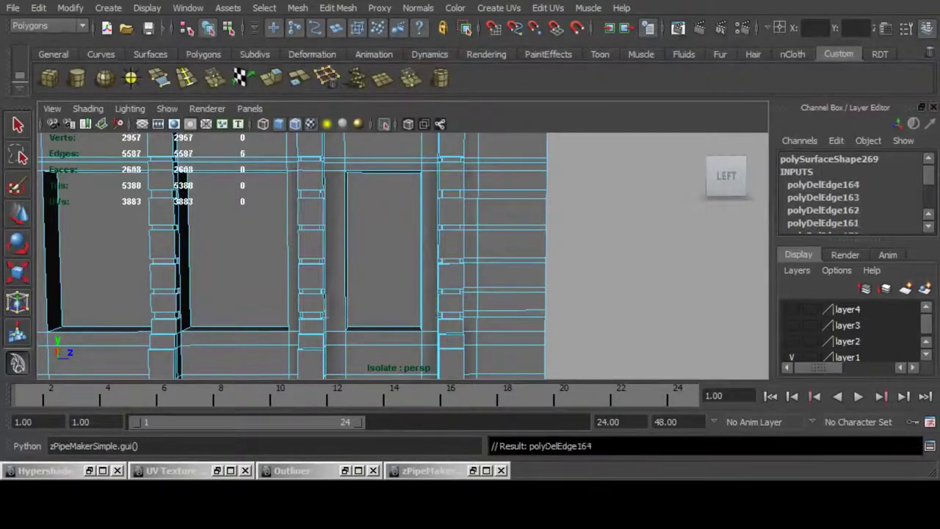
# Delete the middle horizontal edge run in the wall band below the sills across the third and fourth bays.
pyautogui.keyDown('alt'); pyautogui.moveTo(384, 313); pyautogui.dragTo(416, 250); pyautogui.keyUp('alt')
pyautogui.scroll(-5, 416, 251)
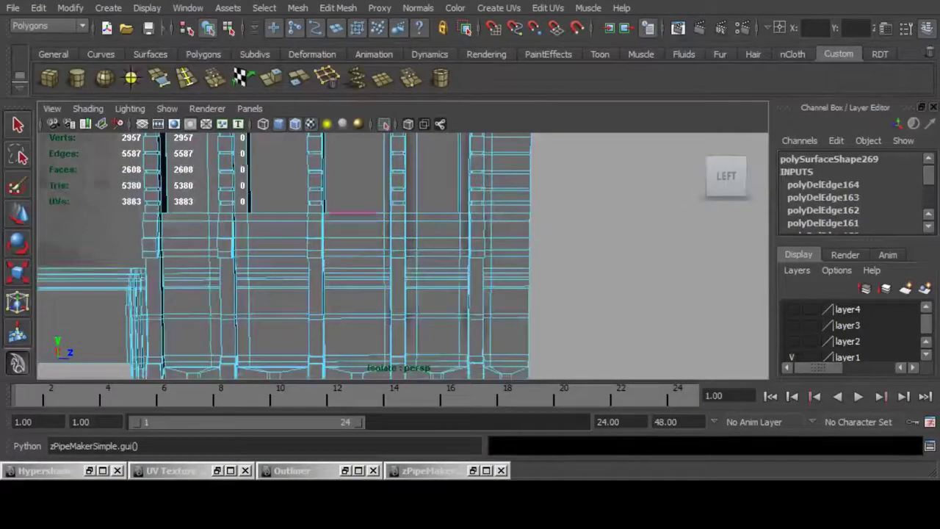
pyautogui.keyDown('alt'); pyautogui.moveTo(352, 213); pyautogui.dragTo(413, 258, button='middle'); pyautogui.keyUp('alt')
pyautogui.scroll(5, 413, 259)
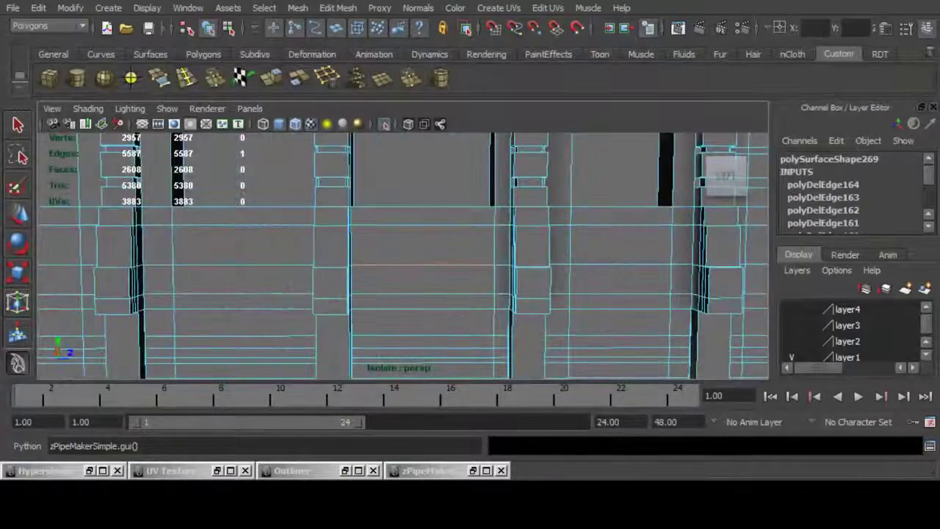
pyautogui.doubleClick(414, 264)
pyautogui.click(625, 264)
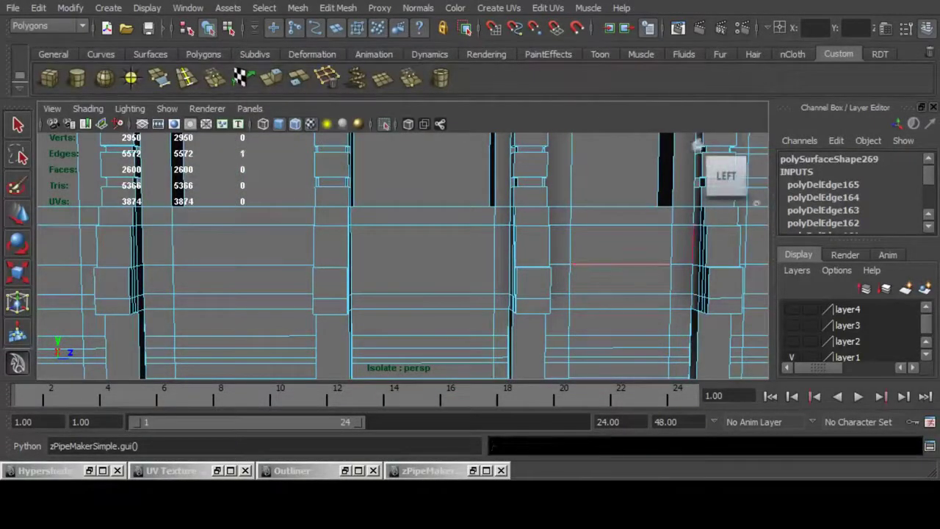
pyautogui.doubleClick(625, 264)
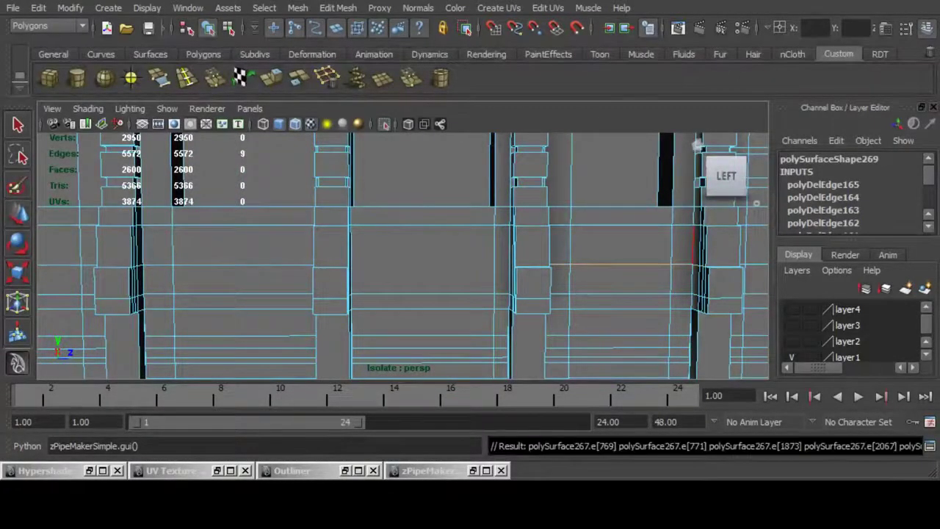
pyautogui.hotkey('ctrl', 'Delete')
# Delete the wall band's middle edge run across the first two bays, and the upper run of the closely spaced pair beneath it.
pyautogui.keyDown('alt'); pyautogui.moveTo(624, 263); pyautogui.dragTo(529, 264, button='right'); pyautogui.keyUp('alt')
pyautogui.keyDown('alt'); pyautogui.moveTo(529, 264); pyautogui.dragTo(609, 250, button='middle'); pyautogui.keyUp('alt')
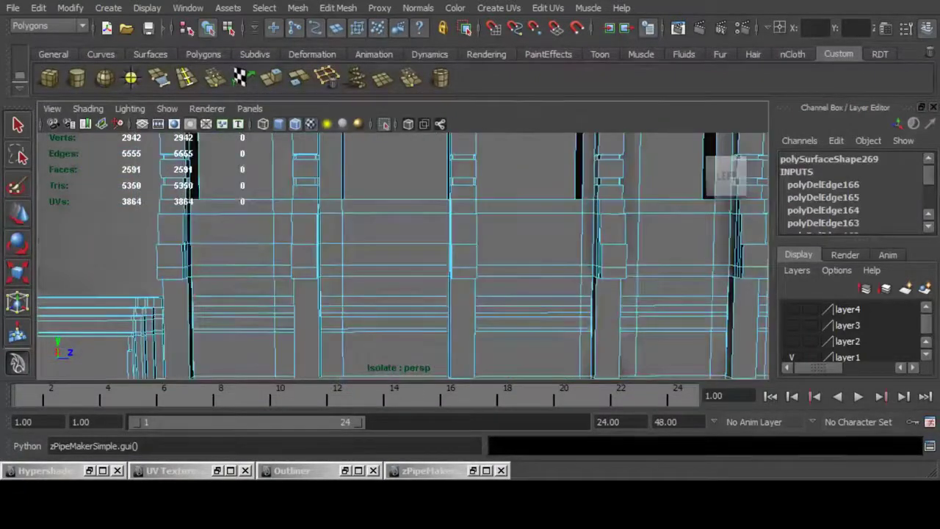
pyautogui.click(394, 243)
pyautogui.doubleClick(395, 243)
pyautogui.hotkey('ctrl', 'Delete')
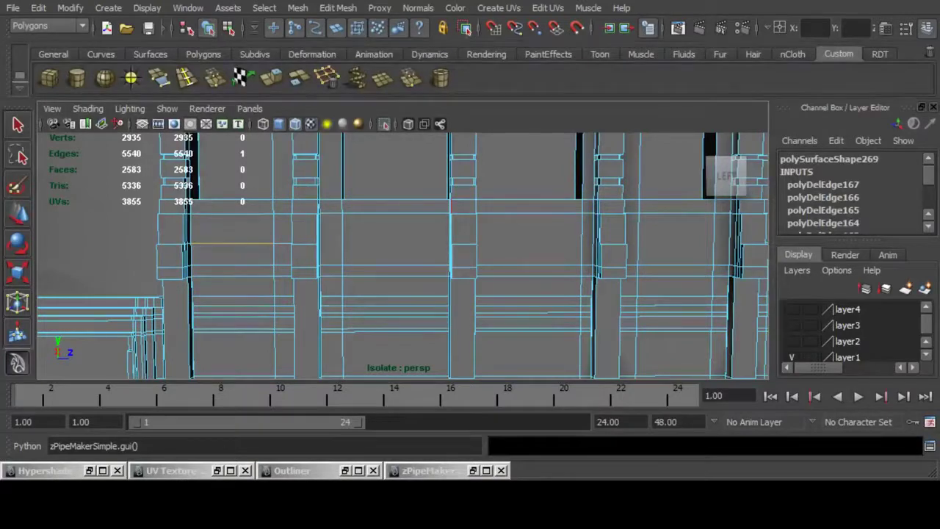
pyautogui.hotkey('ctrl', 'Delete')
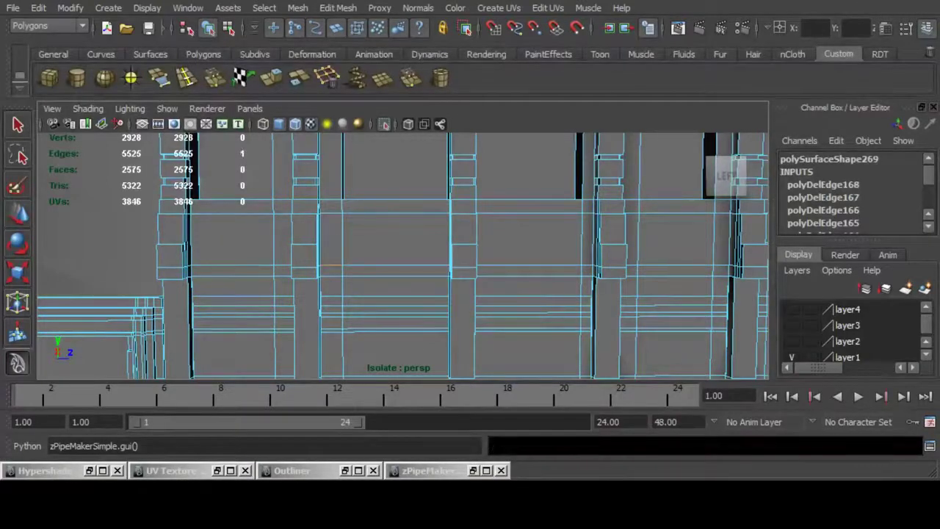
pyautogui.doubleClick(330, 265)
pyautogui.hotkey('ctrl', 'Delete')
# Delete the horizontal edge run just below the sill line across the first, second and third bays of the wall band.
pyautogui.keyDown('alt'); pyautogui.moveTo(331, 265); pyautogui.dragTo(411, 268); pyautogui.keyUp('alt')
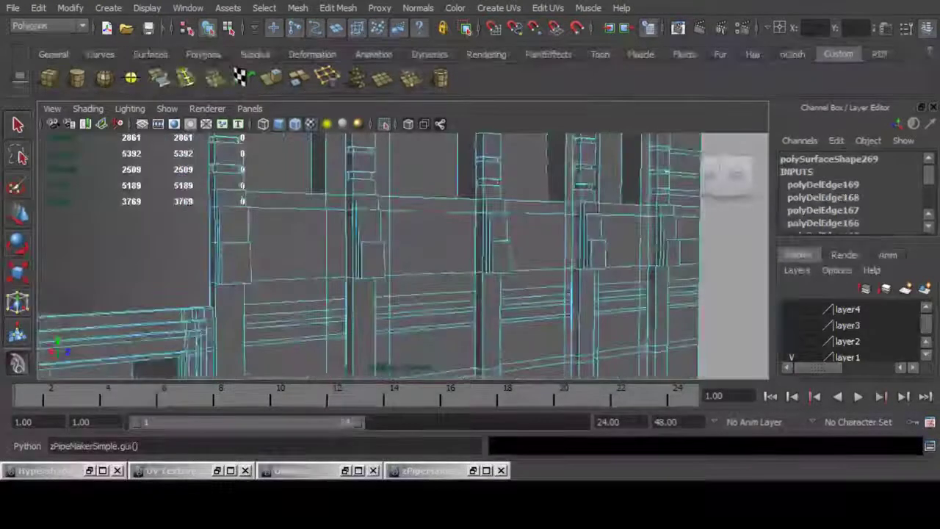
pyautogui.doubleClick(432, 212)
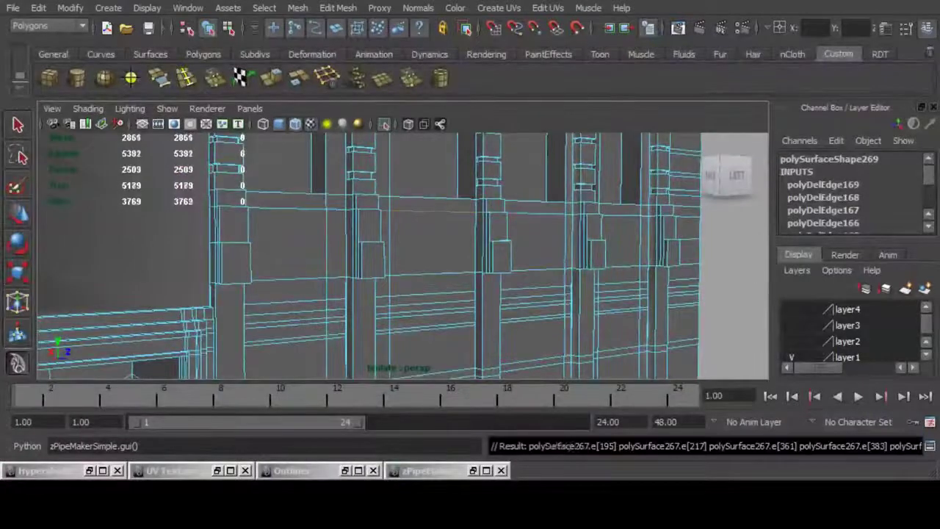
pyautogui.hotkey('ctrl', 'Delete')
pyautogui.doubleClick(536, 213)
pyautogui.hotkey('ctrl', 'Delete')
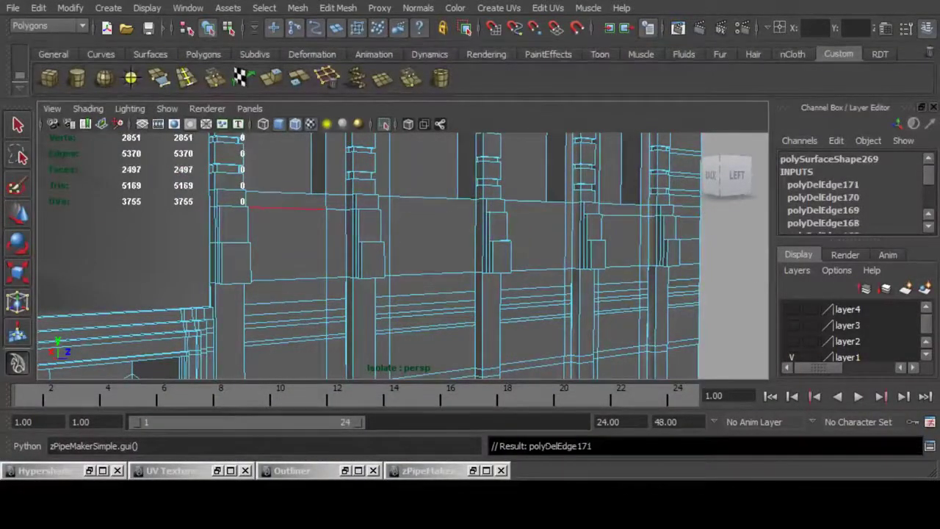
pyautogui.click(294, 209)
pyautogui.doubleClick(294, 208)
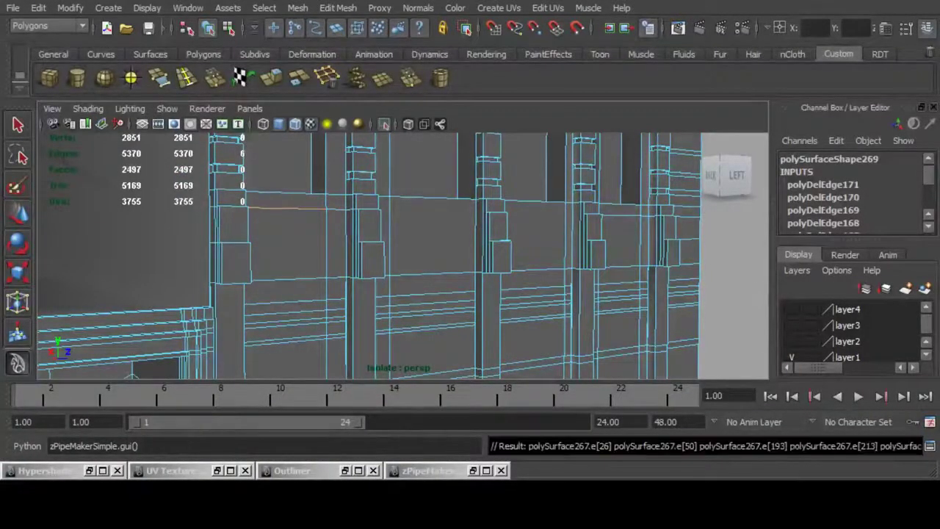
pyautogui.hotkey('ctrl', 'Delete')
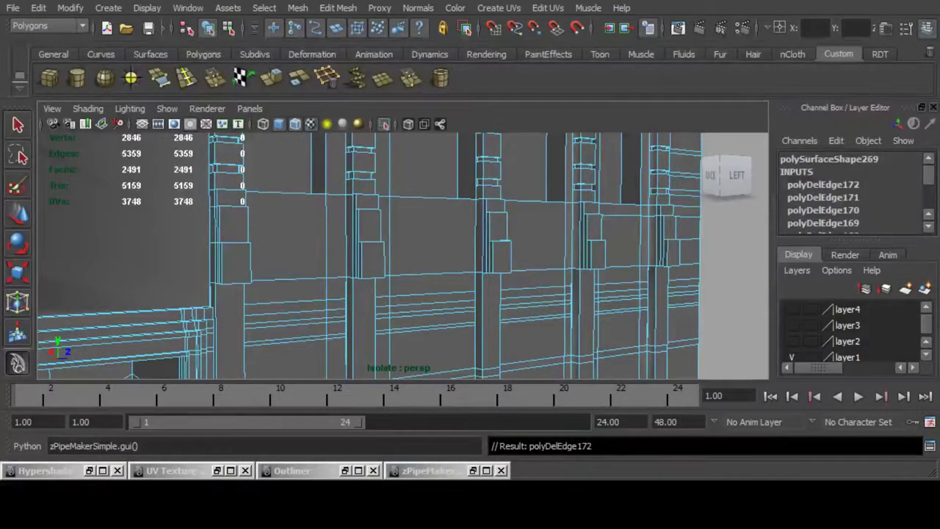
# Delete the middle horizontal edge run on the wall strip beyond the last pillar.
pyautogui.click(689, 239)
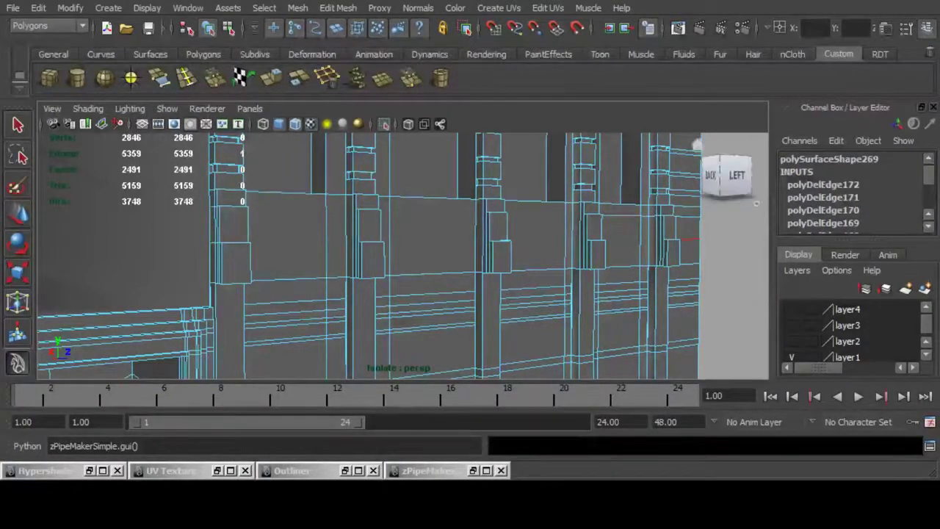
pyautogui.doubleClick(690, 238)
pyautogui.hotkey('ctrl', 'Delete')
# Delete the upper four closely stacked horizontal edge runs below the wall band in the second bay from the entrance.
pyautogui.keyDown('alt'); pyautogui.moveTo(689, 238); pyautogui.dragTo(621, 217); pyautogui.keyUp('alt')
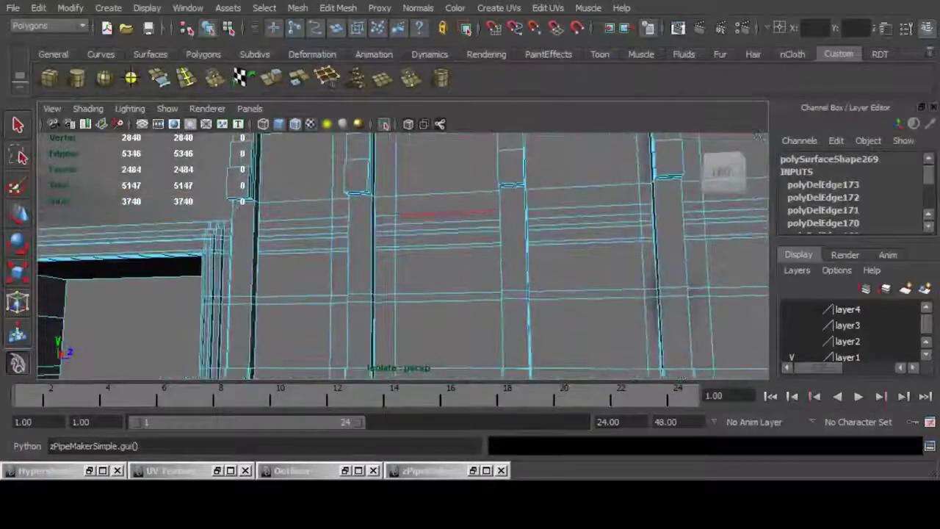
pyautogui.doubleClick(448, 213)
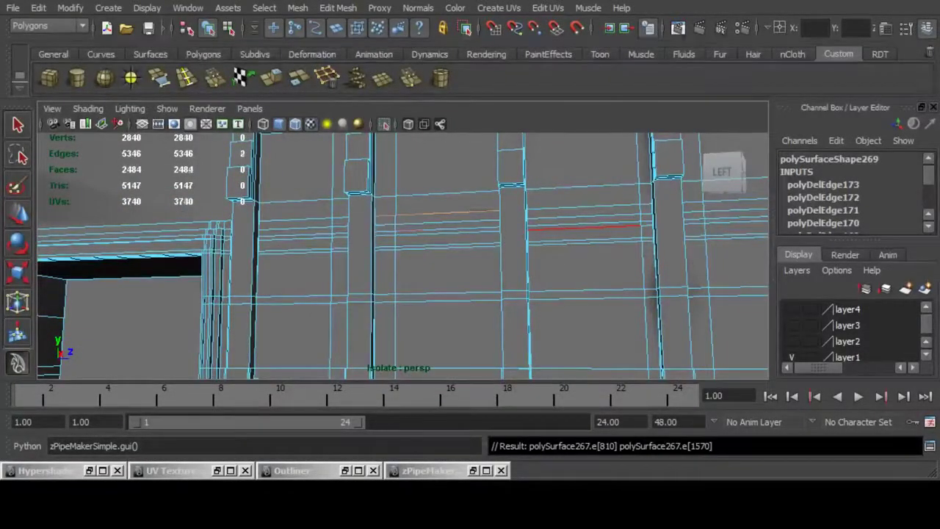
pyautogui.hotkey('ctrl', 'Delete')
pyautogui.click(448, 222)
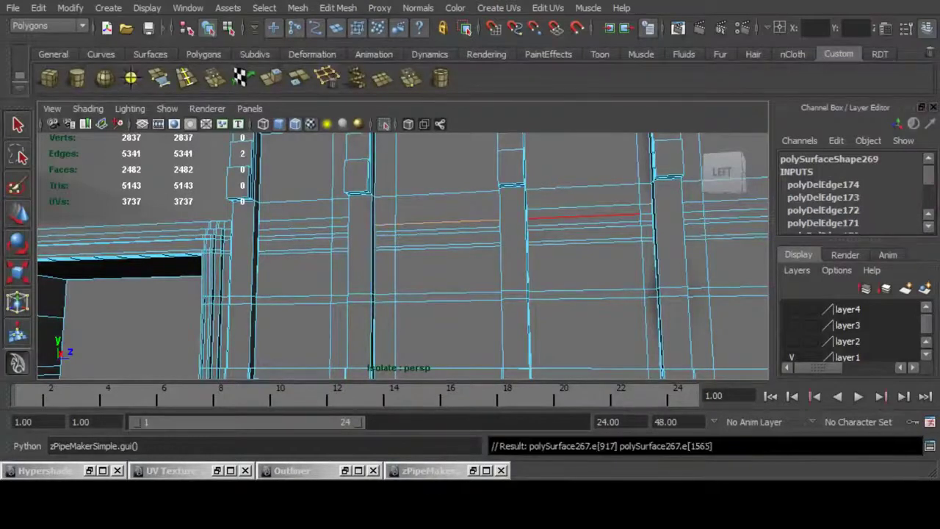
pyautogui.hotkey('ctrl', 'Delete')
pyautogui.doubleClick(449, 229)
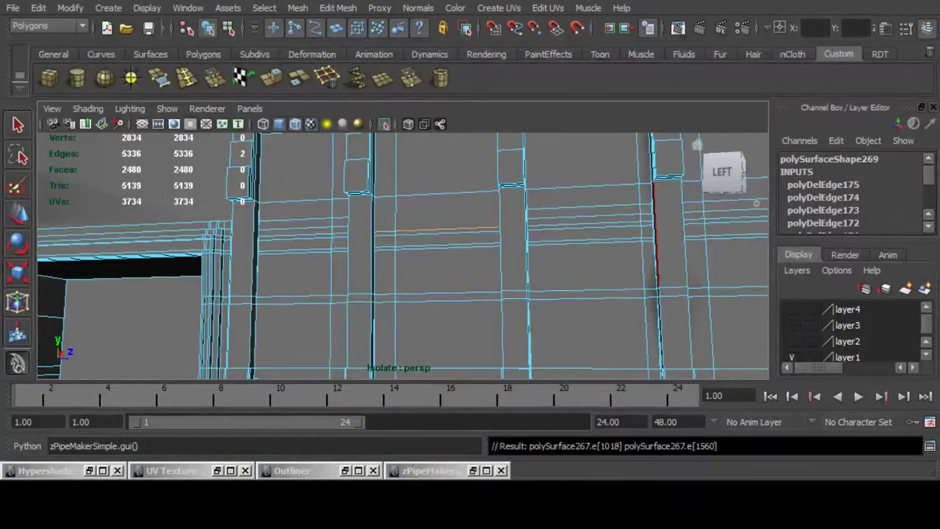
pyautogui.hotkey('ctrl', 'Delete')
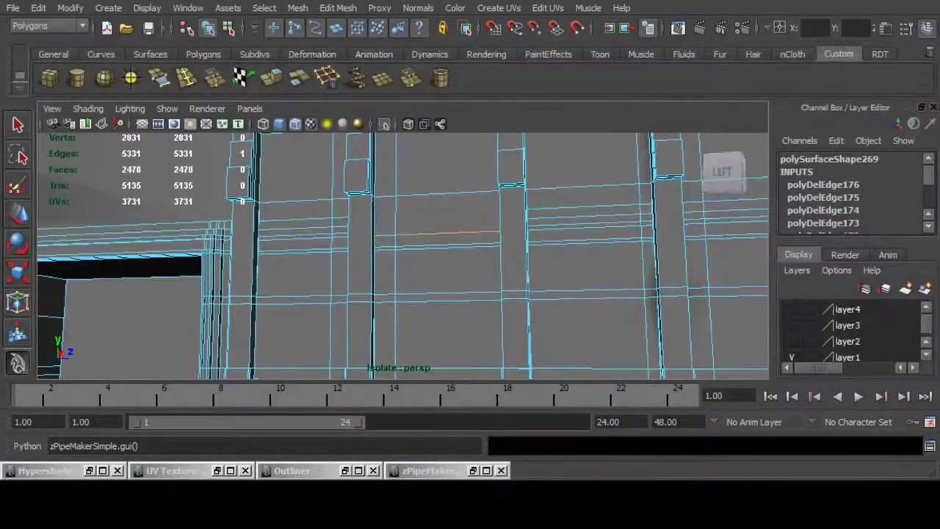
pyautogui.hotkey('ctrl', 'Delete')
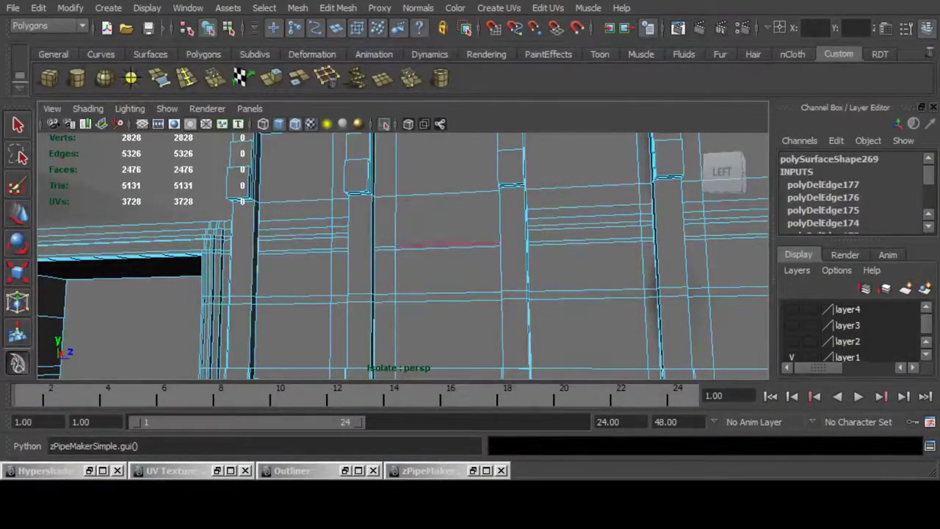
# Delete the lowest two runs of the horizontal edge stack in the second bay from the entrance.
pyautogui.doubleClick(450, 246)
pyautogui.hotkey('ctrl', 'Delete')
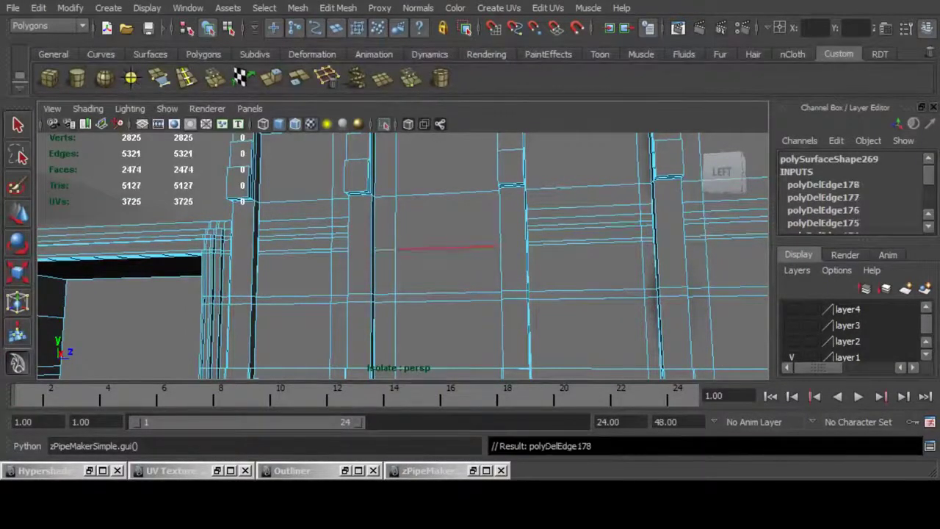
pyautogui.doubleClick(441, 247)
pyautogui.hotkey('ctrl', 'Delete')
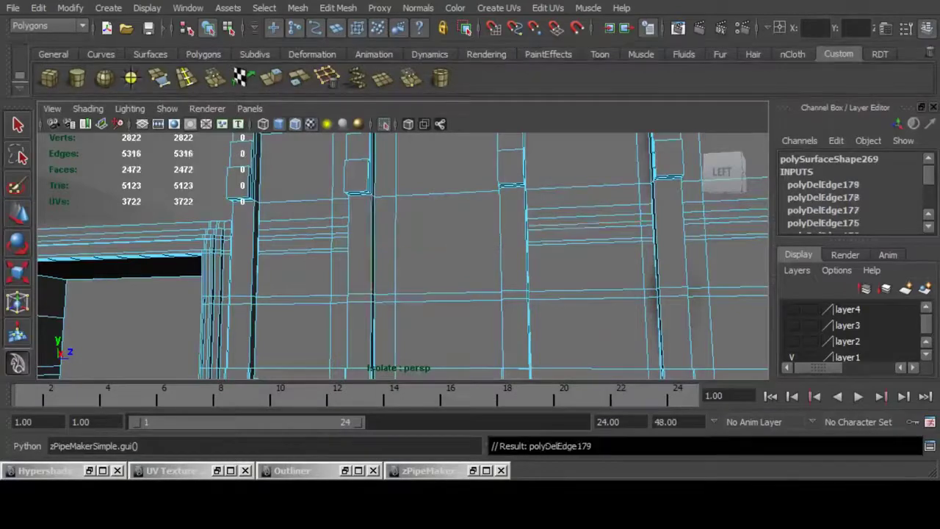
# Delete the vertical edge loop running through the bay next to the entrance, just before the second pillar.
pyautogui.moveTo(441, 250)
pyautogui.keyDown('alt'); pyautogui.mouseDown()
pyautogui.moveTo(455, 287)
pyautogui.moveTo(514, 294)
pyautogui.moveTo(434, 250)
pyautogui.mouseUp(); pyautogui.keyUp('alt')
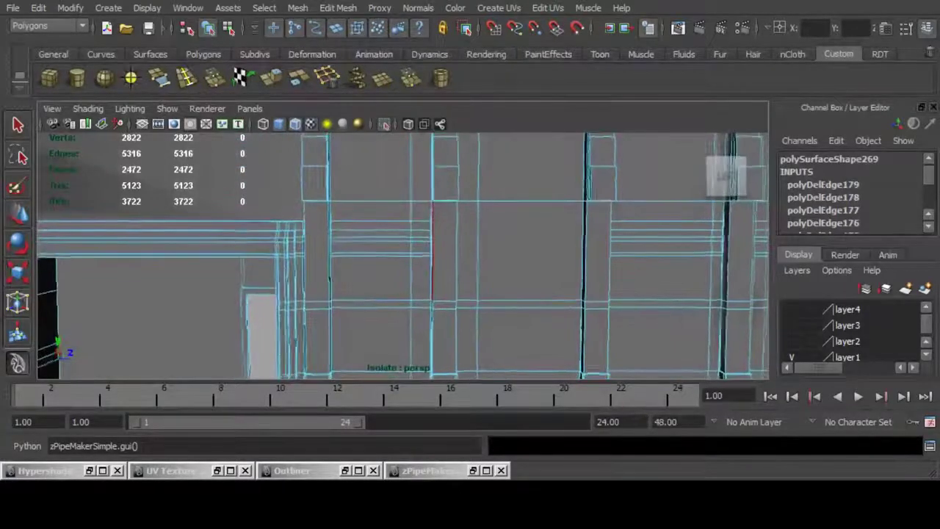
pyautogui.doubleClick(411, 219)
pyautogui.scroll(-2, 441, 235)
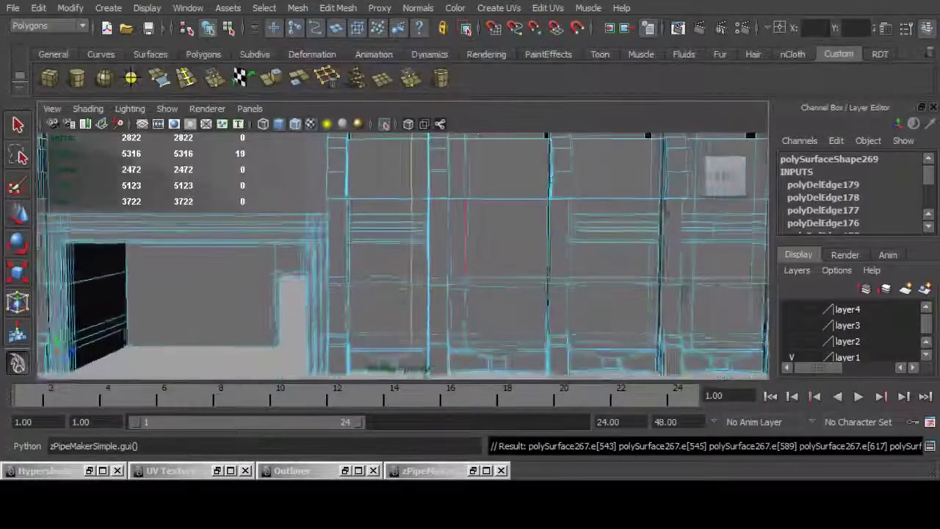
pyautogui.keyDown('alt'); pyautogui.moveTo(465, 239); pyautogui.dragTo(466, 268, button='middle'); pyautogui.keyUp('alt')
pyautogui.moveTo(466, 268)
pyautogui.keyDown('alt'); pyautogui.mouseDown()
pyautogui.moveTo(518, 313)
pyautogui.moveTo(466, 268)
pyautogui.mouseUp(); pyautogui.keyUp('alt')
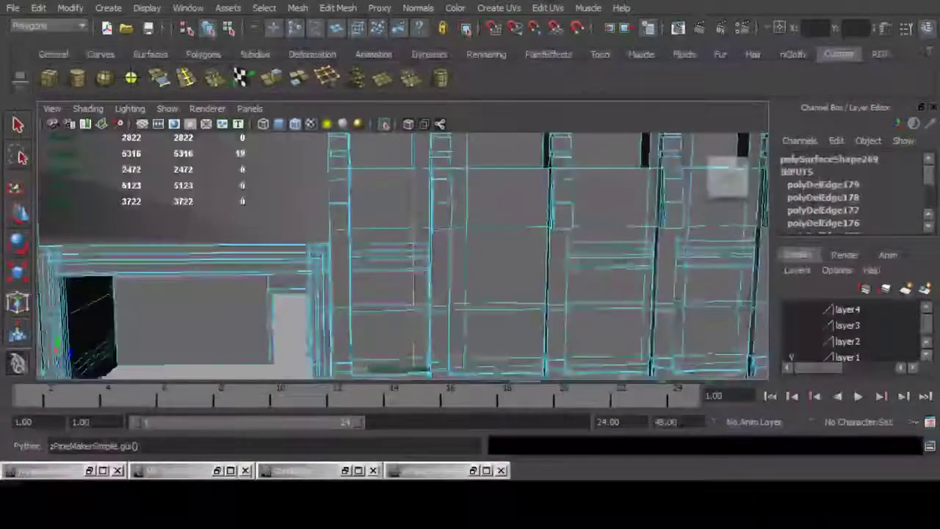
pyautogui.keyDown('alt'); pyautogui.moveTo(465, 268); pyautogui.dragTo(474, 191, button='middle'); pyautogui.keyUp('alt')
pyautogui.scroll(2, 474, 191)
pyautogui.hotkey('ctrl', 'Delete')
pyautogui.keyDown('alt'); pyautogui.moveTo(411, 173); pyautogui.dragTo(408, 239, button='middle'); pyautogui.keyUp('alt')
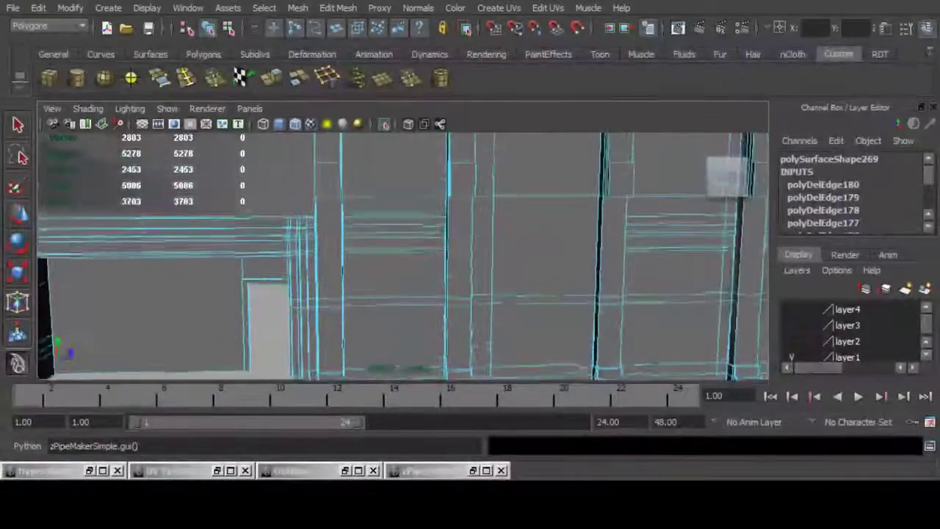
pyautogui.keyDown('alt'); pyautogui.moveTo(407, 239); pyautogui.dragTo(411, 180); pyautogui.keyUp('alt')
# Delete the stacked horizontal edge runs across the remaining lower bays, and the lower horizontal edge run around a pillar.
pyautogui.hotkey('ctrl', 'Delete')
pyautogui.click(395, 206)
pyautogui.doubleClick(395, 206)
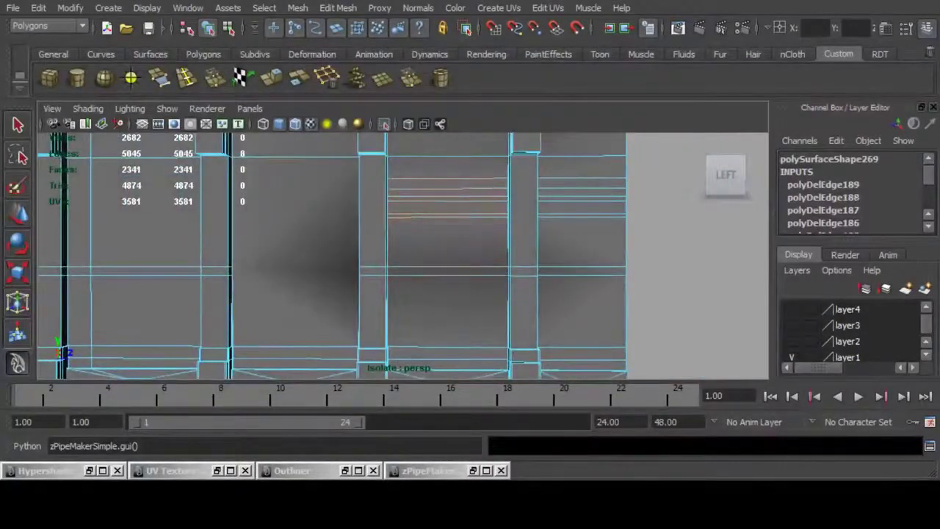
pyautogui.hotkey('ctrl', 'Delete')
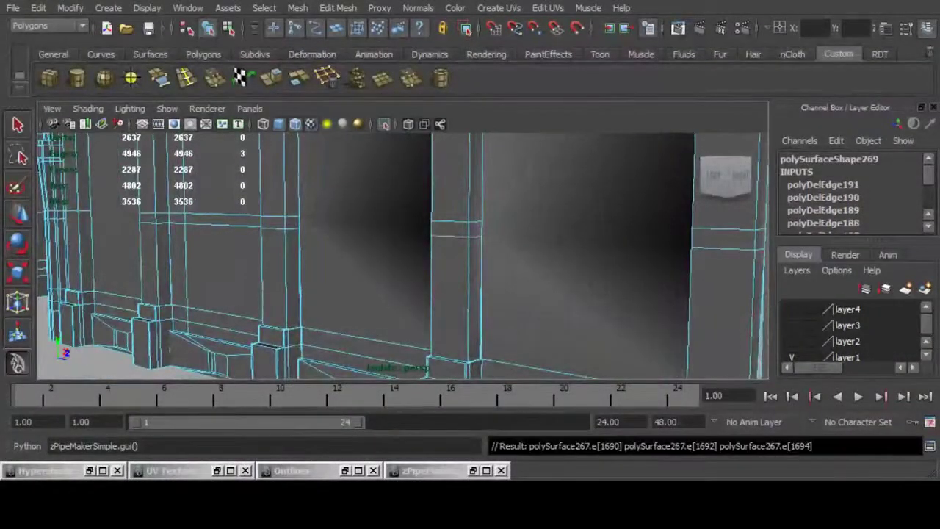
pyautogui.press('Delete')
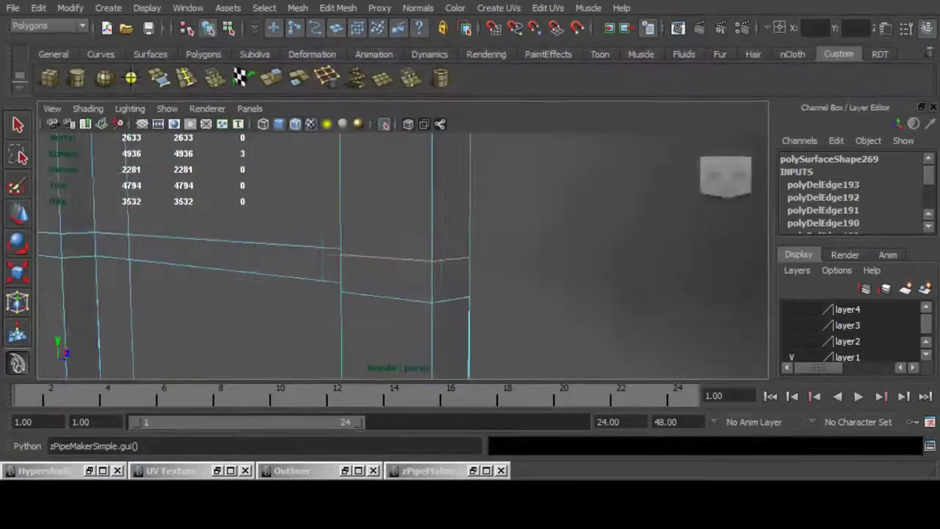
# Delete the two horizontal edge runs around the pillar at the far side of the second bay from the entrance.
pyautogui.press('Delete')
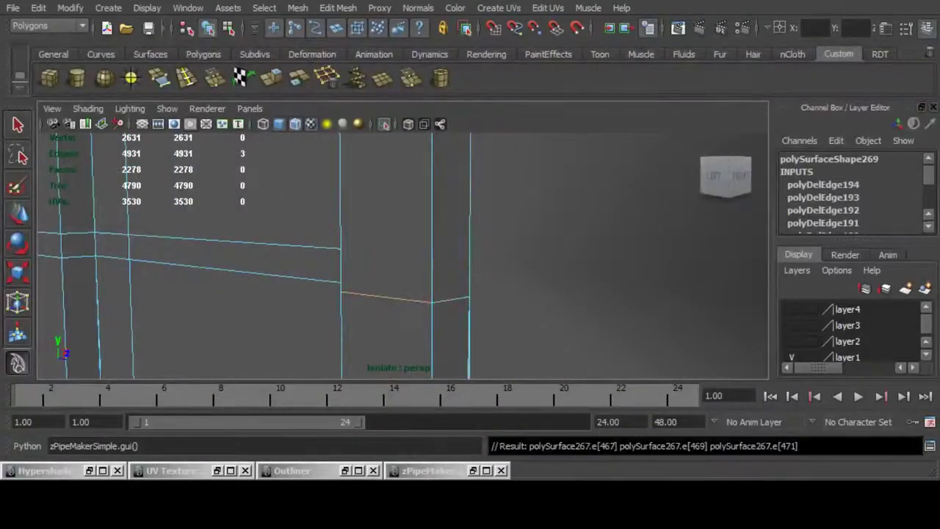
pyautogui.press('Delete')
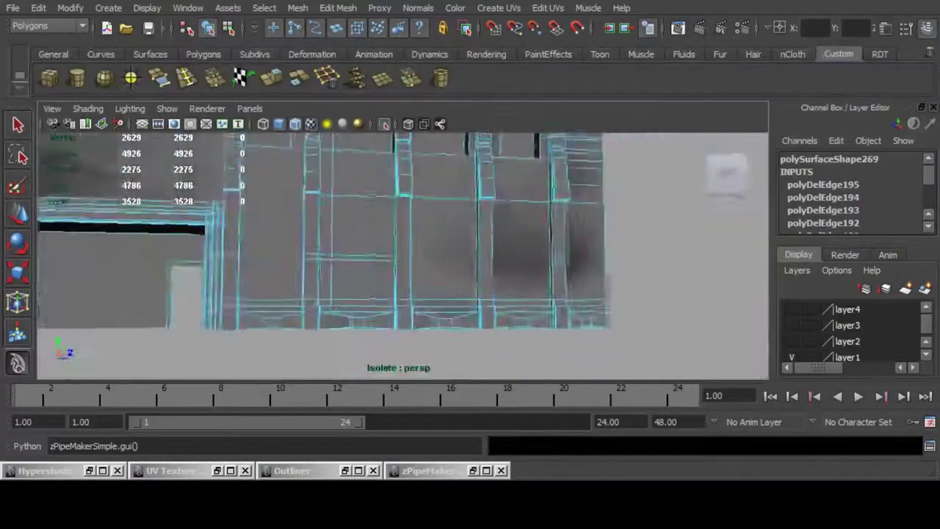
# Delete the remaining pair of closely spaced horizontal edge runs across the second bay from the entrance.
pyautogui.keyDown('alt'); pyautogui.moveTo(470, 242); pyautogui.dragTo(441, 239); pyautogui.keyUp('alt')
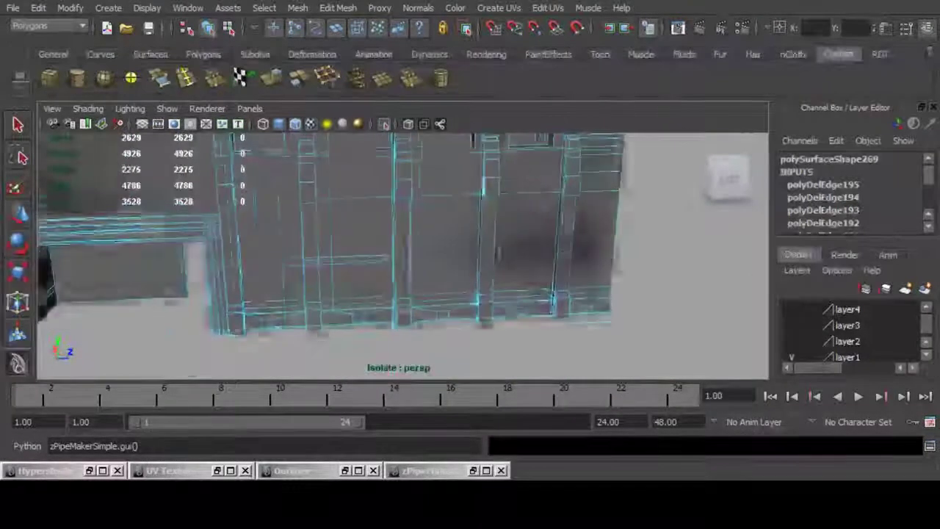
pyautogui.keyDown('alt'); pyautogui.moveTo(440, 239); pyautogui.dragTo(514, 242, button='right'); pyautogui.keyUp('alt')
pyautogui.keyDown('alt'); pyautogui.moveTo(515, 243); pyautogui.dragTo(558, 239); pyautogui.keyUp('alt')
pyautogui.click(623, 228)
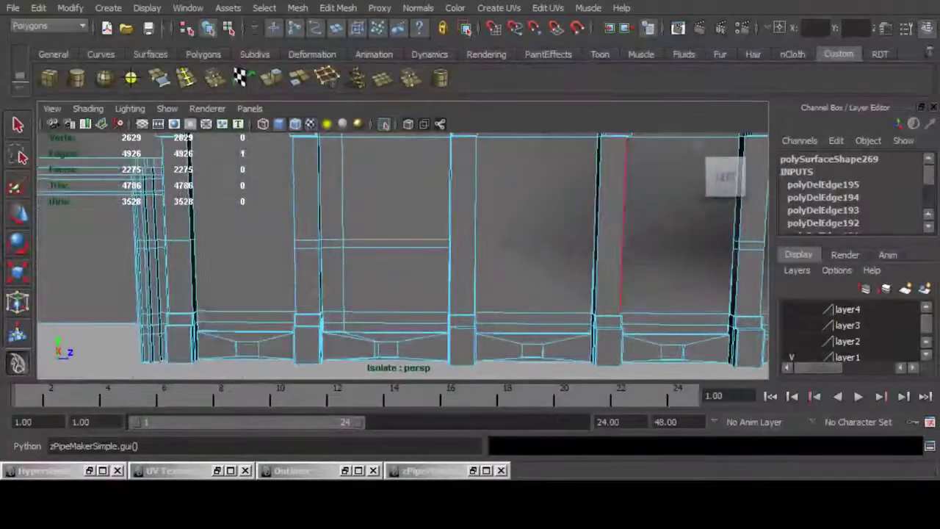
pyautogui.keyDown('alt'); pyautogui.moveTo(390, 246); pyautogui.dragTo(514, 250, button='right'); pyautogui.keyUp('alt')
pyautogui.keyDown('shift'); pyautogui.click(214, 250); pyautogui.keyUp('shift')
pyautogui.keyDown('alt'); pyautogui.moveTo(441, 253); pyautogui.dragTo(353, 253, button='right'); pyautogui.keyUp('alt')
pyautogui.keyDown('alt'); pyautogui.moveTo(470, 250); pyautogui.dragTo(448, 259); pyautogui.keyUp('alt')
pyautogui.press('Delete')
pyautogui.press('Delete')
# Delete the vertical edge loop running through the second bay from the entrance.
pyautogui.doubleClick(345, 220)
pyautogui.keyDown('alt'); pyautogui.moveTo(346, 220); pyautogui.dragTo(261, 229, button='right'); pyautogui.keyUp('alt')
pyautogui.press('Delete')
# Delete the lower and upper horizontal edge runs around the second pillar from the entrance.
pyautogui.keyDown('alt'); pyautogui.moveTo(389, 330); pyautogui.dragTo(406, 309, button='middle'); pyautogui.keyUp('alt')
pyautogui.keyDown('alt'); pyautogui.moveTo(405, 313); pyautogui.dragTo(471, 294, button='right'); pyautogui.keyUp('alt')
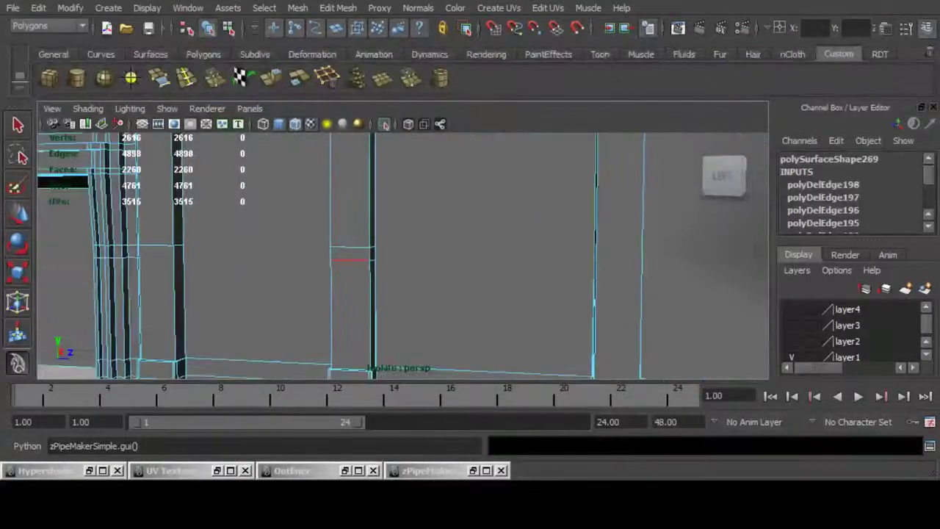
pyautogui.doubleClick(353, 260)
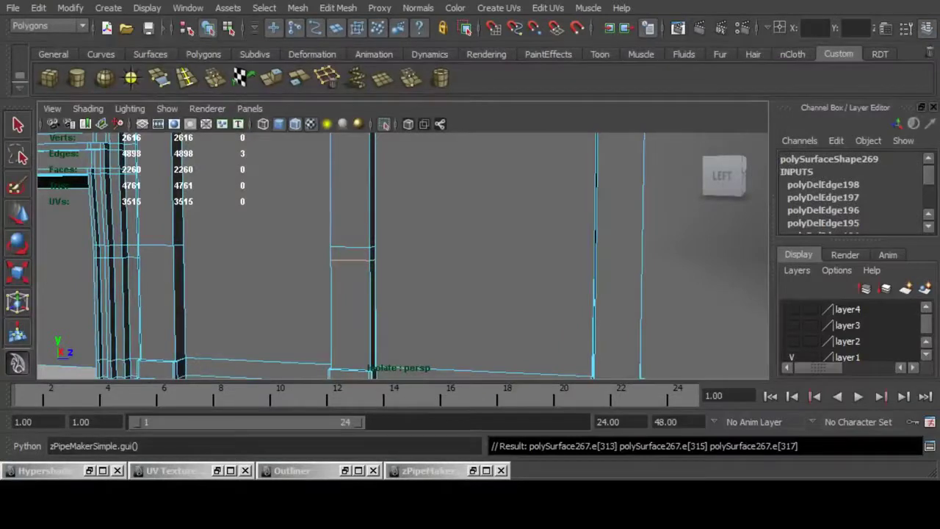
pyautogui.press('Delete')
pyautogui.doubleClick(350, 247)
pyautogui.press('Delete')
# Examine the edges where the pillar base meets the lower wall ledge from above.
pyautogui.keyDown('alt'); pyautogui.moveTo(350, 248); pyautogui.dragTo(257, 254, button='right'); pyautogui.keyUp('alt')
pyautogui.keyDown('alt'); pyautogui.moveTo(397, 294); pyautogui.dragTo(309, 257, button='middle'); pyautogui.keyUp('alt')
pyautogui.keyDown('alt'); pyautogui.moveTo(308, 257); pyautogui.dragTo(375, 254, button='right'); pyautogui.keyUp('alt')
pyautogui.keyDown('alt'); pyautogui.moveTo(374, 254); pyautogui.dragTo(404, 158); pyautogui.keyUp('alt')
pyautogui.keyDown('alt'); pyautogui.moveTo(404, 242); pyautogui.dragTo(389, 184, button='middle'); pyautogui.keyUp('alt')
pyautogui.keyDown('alt'); pyautogui.moveTo(389, 250); pyautogui.dragTo(551, 286, button='right'); pyautogui.keyUp('alt')
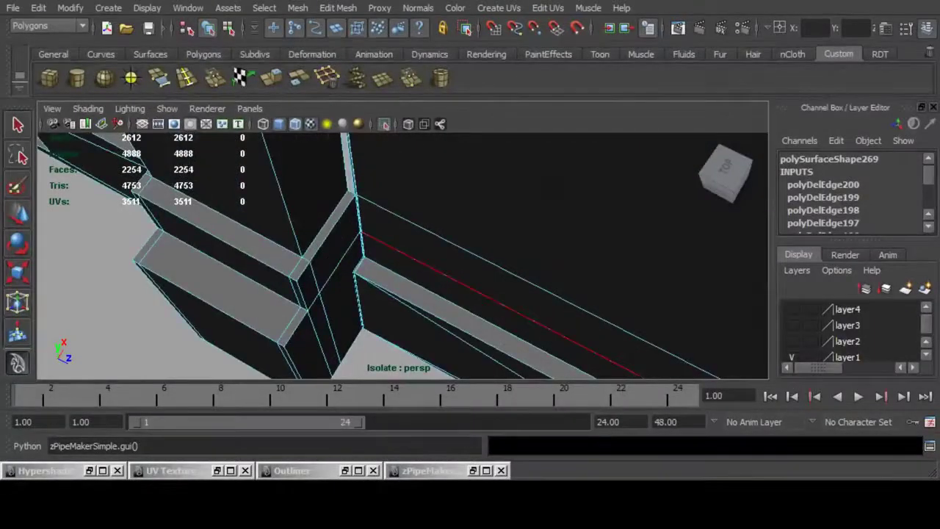
pyautogui.keyDown('alt'); pyautogui.moveTo(478, 287); pyautogui.dragTo(360, 279, button='right'); pyautogui.keyUp('alt')
pyautogui.keyDown('alt'); pyautogui.moveTo(360, 279); pyautogui.dragTo(404, 305); pyautogui.keyUp('alt')
pyautogui.keyDown('alt'); pyautogui.moveTo(405, 294); pyautogui.dragTo(500, 301, button='right'); pyautogui.keyUp('alt')
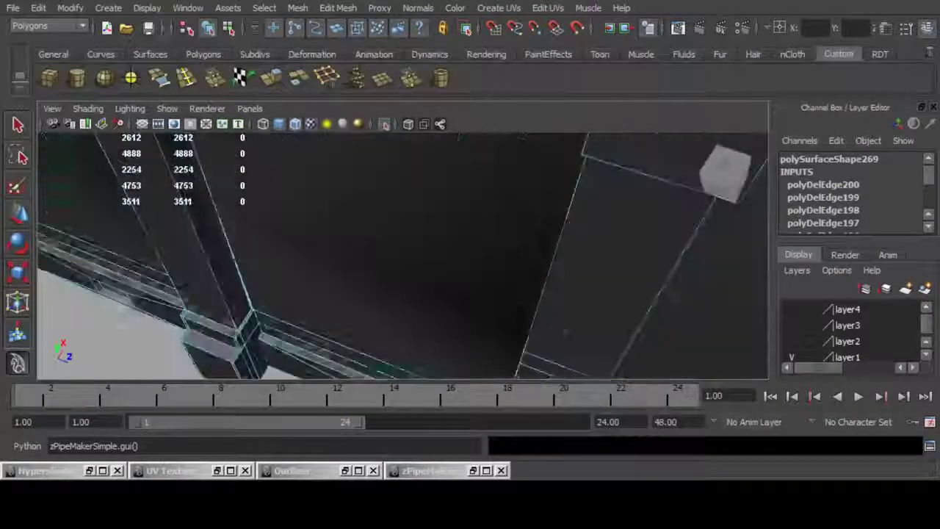
# Delete the two horizontal edge runs around the last pillar before the building's corner.
pyautogui.keyDown('alt'); pyautogui.moveTo(500, 301); pyautogui.dragTo(471, 271); pyautogui.keyUp('alt')
pyautogui.keyDown('alt'); pyautogui.moveTo(470, 272); pyautogui.dragTo(367, 264, button='right'); pyautogui.keyUp('alt')
pyautogui.keyDown('alt'); pyautogui.moveTo(367, 265); pyautogui.dragTo(319, 268); pyautogui.keyUp('alt')
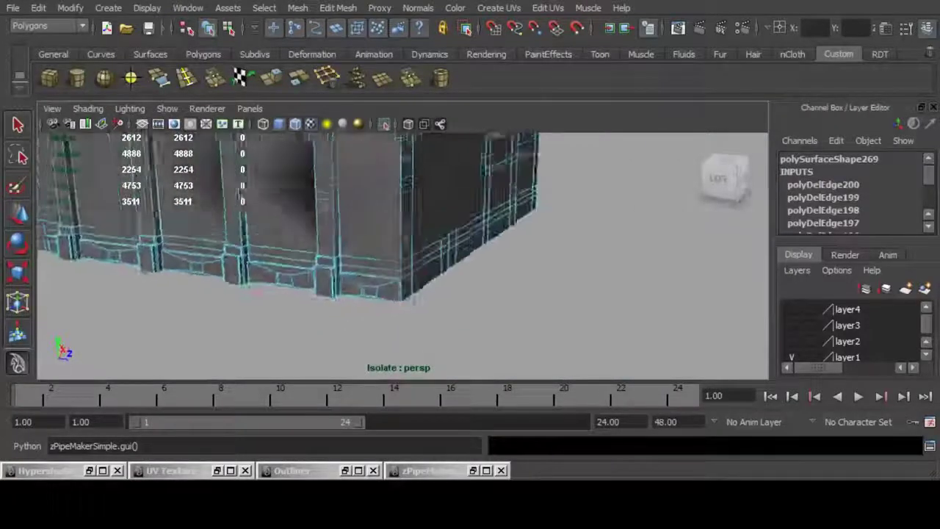
pyautogui.keyDown('alt'); pyautogui.moveTo(320, 268); pyautogui.dragTo(397, 272, button='right'); pyautogui.keyUp('alt')
pyautogui.doubleClick(283, 238)
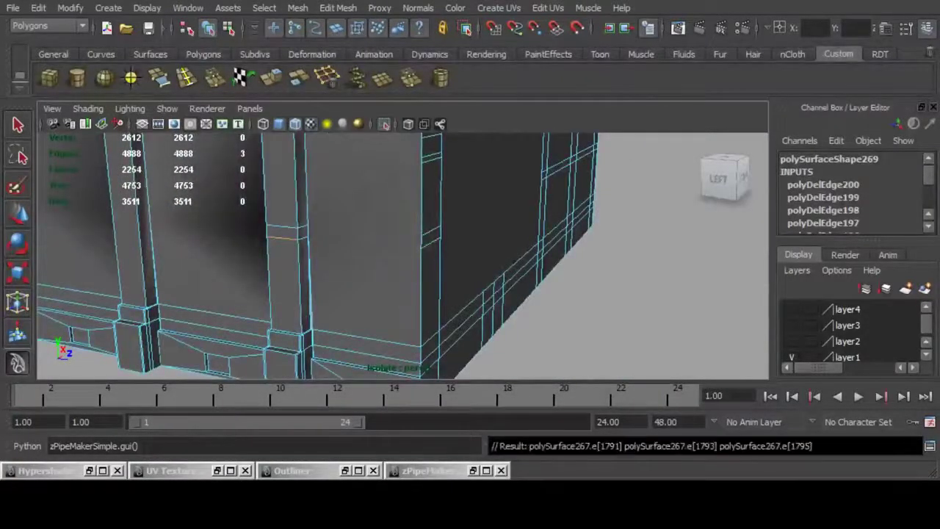
pyautogui.hotkey('ctrl', 'Delete')
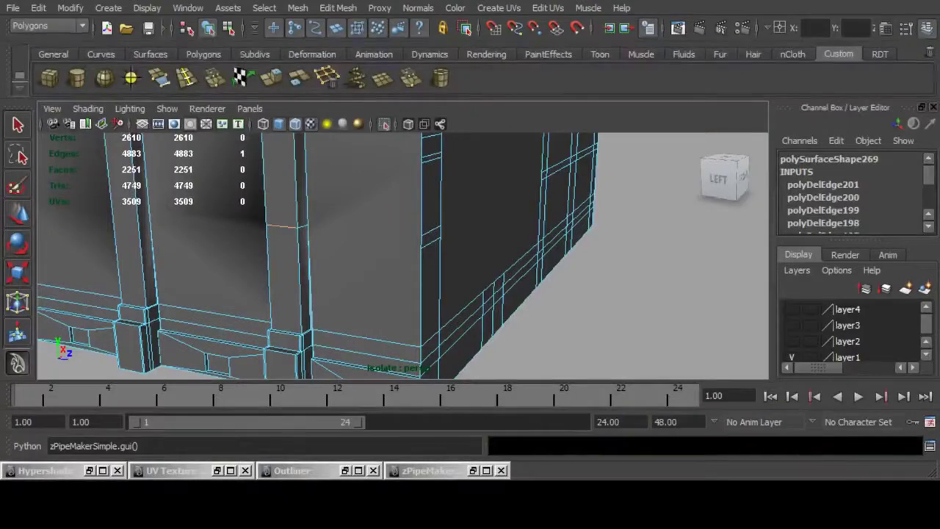
pyautogui.doubleClick(283, 227)
pyautogui.hotkey('ctrl', 'Delete')
# Delete the horizontal wall edges just below the pillar blocks in three neighbouring bays.
pyautogui.keyDown('alt'); pyautogui.moveTo(283, 227); pyautogui.dragTo(249, 239, button='right'); pyautogui.keyUp('alt')
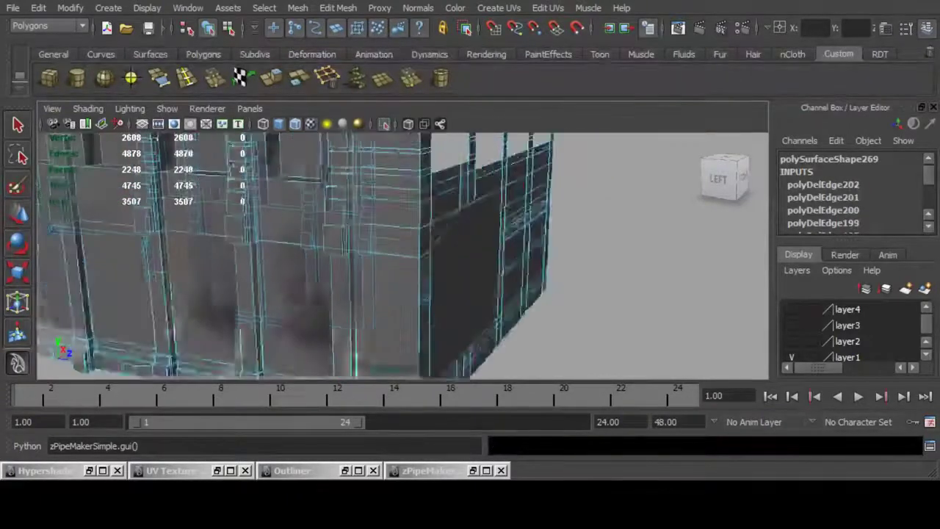
pyautogui.keyDown('alt'); pyautogui.moveTo(249, 239); pyautogui.dragTo(308, 202); pyautogui.keyUp('alt')
pyautogui.keyDown('alt'); pyautogui.moveTo(309, 203); pyautogui.dragTo(375, 209, button='right'); pyautogui.keyUp('alt')
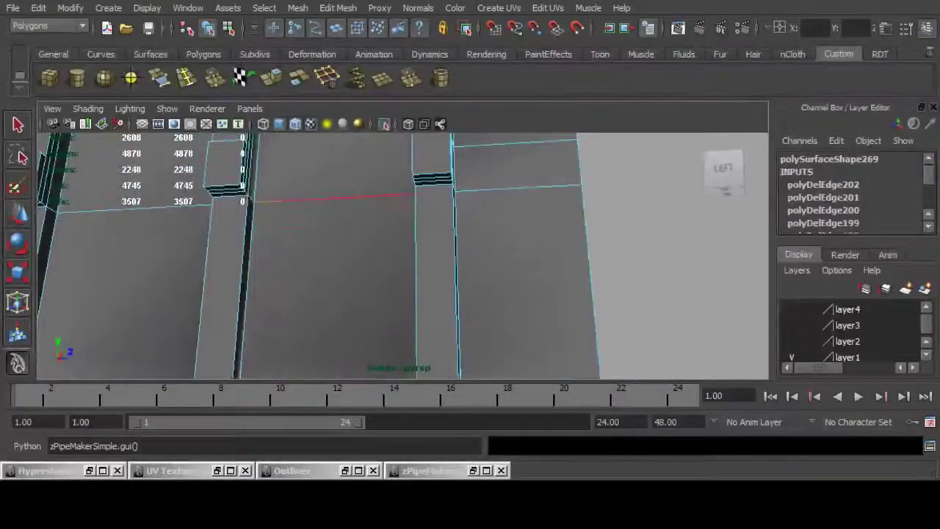
pyautogui.keyDown('alt'); pyautogui.moveTo(139, 206); pyautogui.dragTo(277, 237, button='middle'); pyautogui.keyUp('alt')
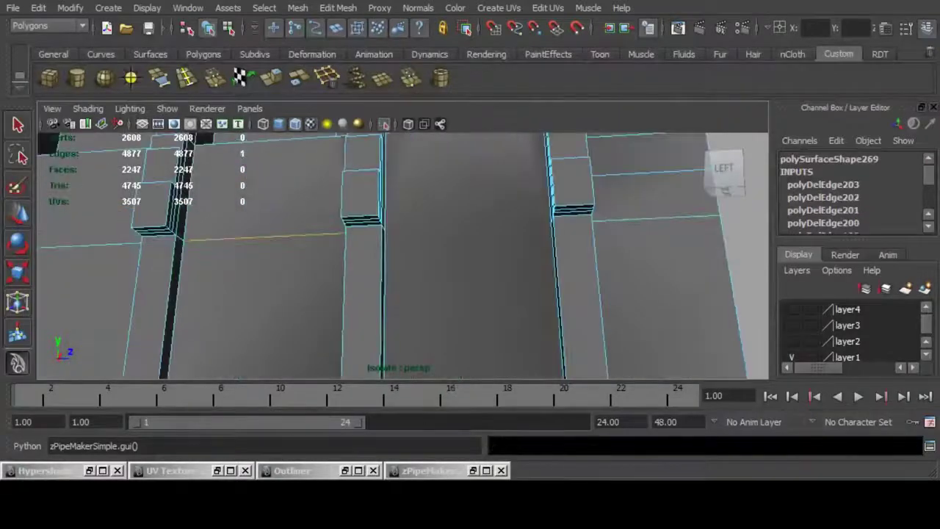
pyautogui.hotkey('ctrl', 'Delete')
pyautogui.keyDown('alt'); pyautogui.moveTo(272, 237); pyautogui.dragTo(246, 220); pyautogui.keyUp('alt')
pyautogui.hotkey('ctrl', 'Delete')
# Examine the edge layout of the building's end wall around and below its window openings.
pyautogui.keyDown('alt'); pyautogui.moveTo(246, 220); pyautogui.dragTo(187, 216, button='right'); pyautogui.keyUp('alt')
pyautogui.keyDown('alt'); pyautogui.moveTo(188, 217); pyautogui.dragTo(250, 228); pyautogui.keyUp('alt')
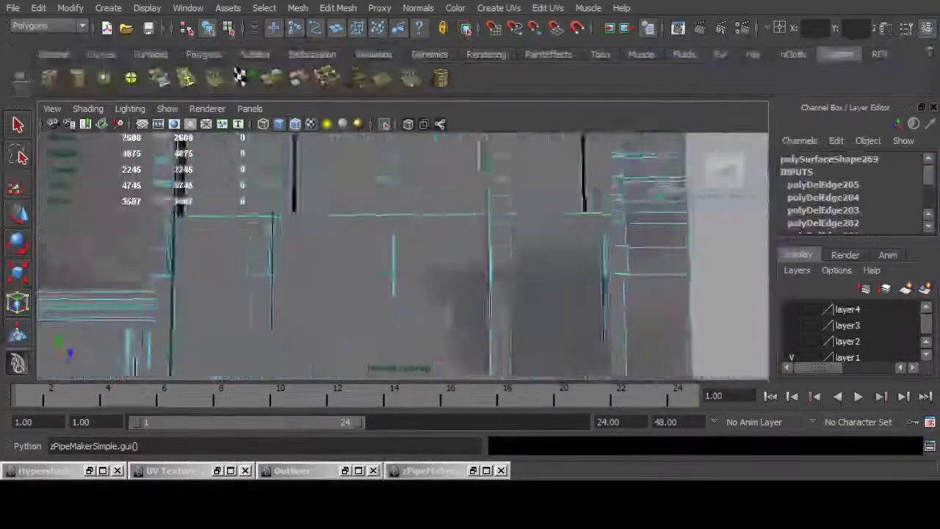
pyautogui.keyDown('alt'); pyautogui.moveTo(382, 236); pyautogui.dragTo(264, 235, button='middle'); pyautogui.keyUp('alt')
pyautogui.keyDown('alt'); pyautogui.moveTo(265, 235); pyautogui.dragTo(184, 227); pyautogui.keyUp('alt')
pyautogui.keyDown('alt'); pyautogui.moveTo(309, 235); pyautogui.dragTo(265, 236, button='right'); pyautogui.keyUp('alt')
pyautogui.keyDown('alt'); pyautogui.moveTo(264, 235); pyautogui.dragTo(235, 246); pyautogui.keyUp('alt')
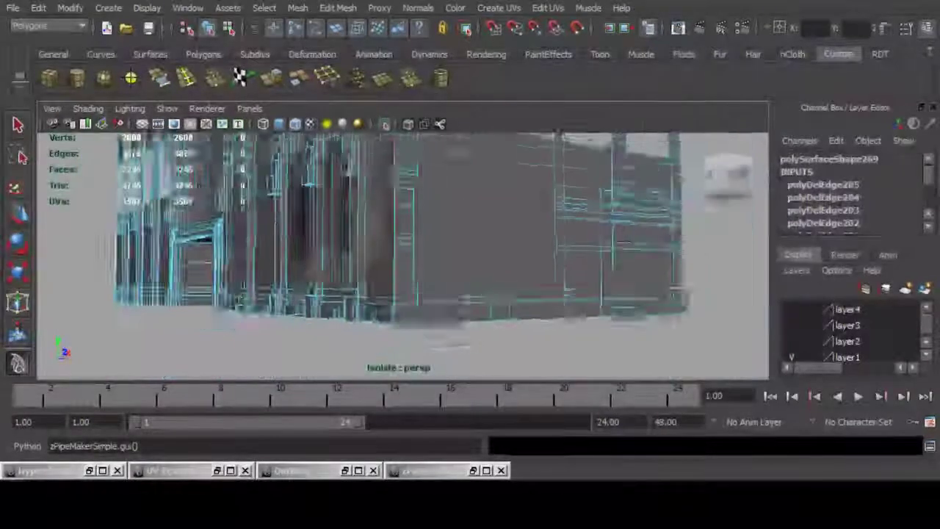
pyautogui.keyDown('alt'); pyautogui.moveTo(353, 242); pyautogui.dragTo(309, 238); pyautogui.keyUp('alt')
pyautogui.keyDown('alt'); pyautogui.moveTo(309, 239); pyautogui.dragTo(213, 236, button='right'); pyautogui.keyUp('alt')
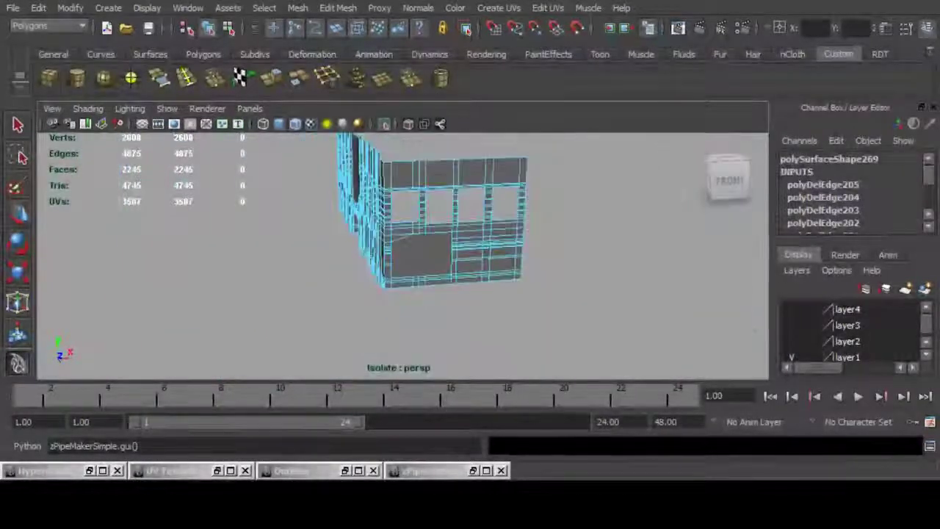
pyautogui.keyDown('alt'); pyautogui.moveTo(309, 239); pyautogui.dragTo(397, 241, button='right'); pyautogui.keyUp('alt')
pyautogui.moveTo(352, 242)
pyautogui.keyDown('alt'); pyautogui.mouseDown()
pyautogui.moveTo(478, 236)
pyautogui.moveTo(390, 238)
pyautogui.moveTo(363, 250)
pyautogui.mouseUp(); pyautogui.keyUp('alt')
pyautogui.keyDown('alt'); pyautogui.moveTo(364, 249); pyautogui.dragTo(309, 248, button='right'); pyautogui.keyUp('alt')
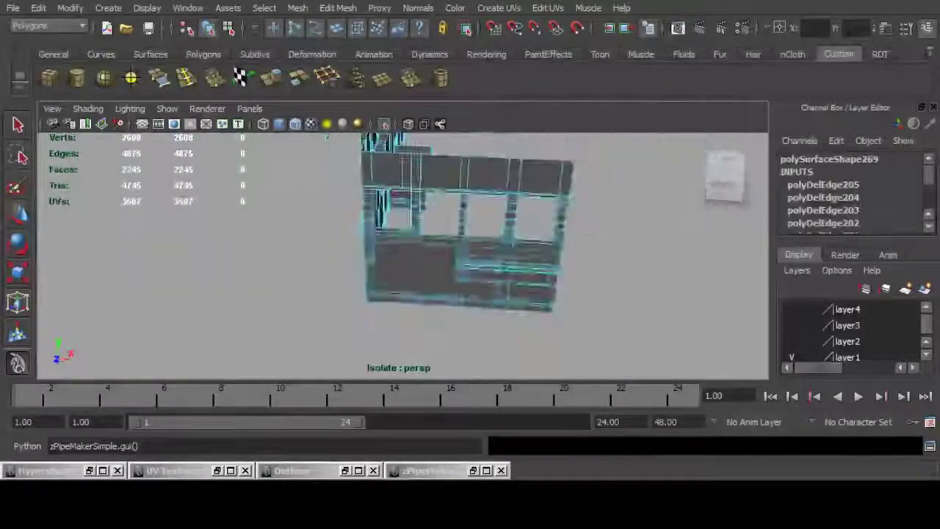
pyautogui.keyDown('alt'); pyautogui.moveTo(309, 248); pyautogui.dragTo(390, 251); pyautogui.keyUp('alt')
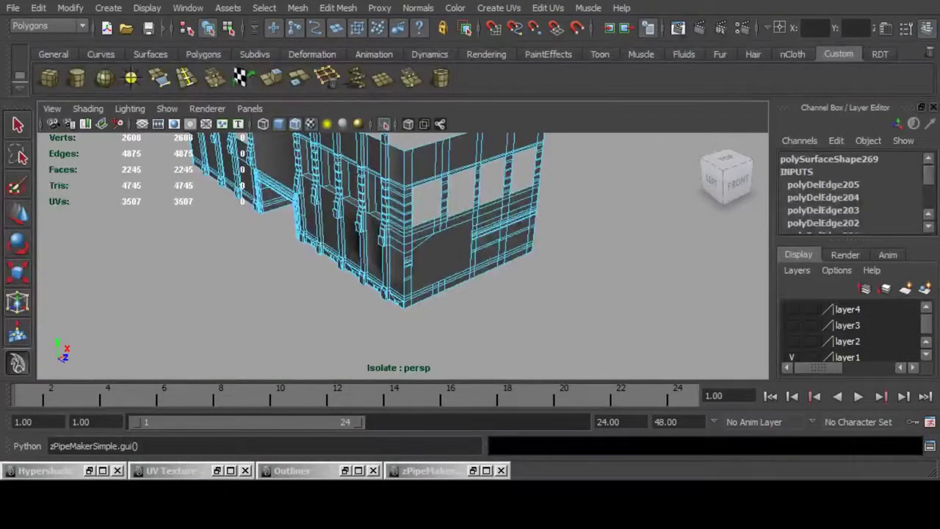
# Select all the edges within the end wall's lower section beneath the windows and delete them.
pyautogui.keyDown('alt'); pyautogui.moveTo(390, 252); pyautogui.dragTo(470, 251, button='right'); pyautogui.keyUp('alt')
pyautogui.keyDown('alt'); pyautogui.moveTo(470, 251); pyautogui.dragTo(312, 263, button='middle'); pyautogui.keyUp('alt')
pyautogui.keyDown('alt'); pyautogui.moveTo(312, 263); pyautogui.dragTo(430, 253); pyautogui.keyUp('alt')
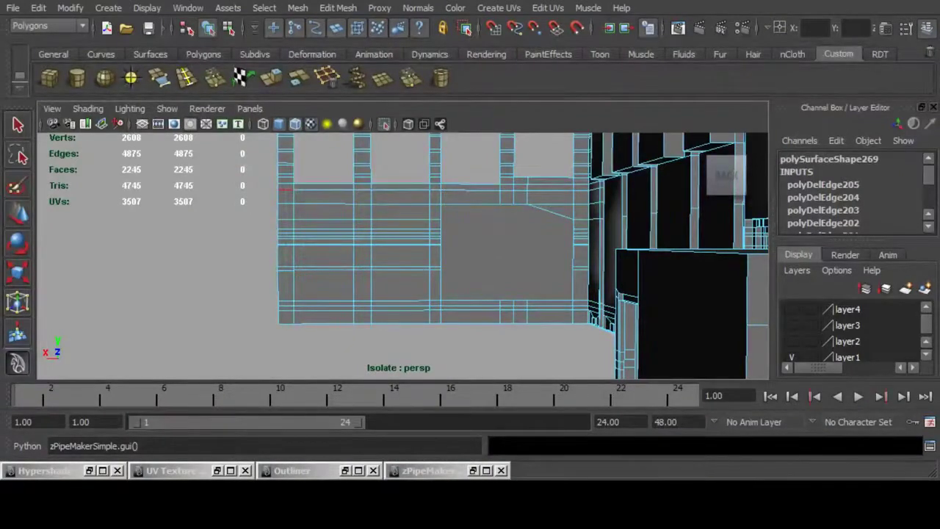
pyautogui.keyDown('alt'); pyautogui.moveTo(430, 253); pyautogui.dragTo(431, 297, button='middle'); pyautogui.keyUp('alt')
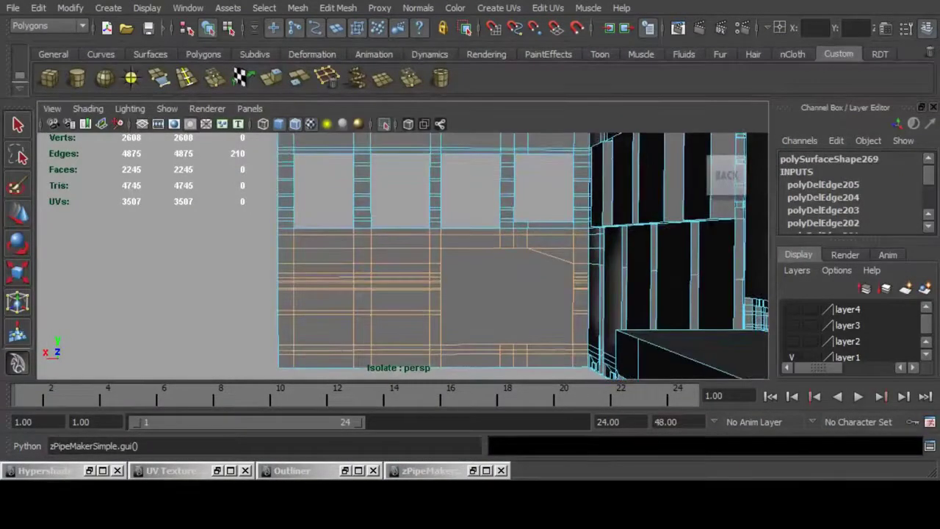
pyautogui.click(327, 77)
# Delete the four horizontal edges below window level on the wall strip between the last pillar and the corner.
pyautogui.keyDown('alt'); pyautogui.moveTo(330, 250); pyautogui.dragTo(573, 251); pyautogui.keyUp('alt')
pyautogui.keyDown('alt'); pyautogui.moveTo(397, 257); pyautogui.dragTo(473, 239, button='middle'); pyautogui.keyUp('alt')
pyautogui.keyDown('alt'); pyautogui.moveTo(397, 253); pyautogui.dragTo(484, 254, button='right'); pyautogui.keyUp('alt')
pyautogui.keyDown('alt'); pyautogui.moveTo(367, 254); pyautogui.dragTo(419, 253); pyautogui.keyUp('alt')
pyautogui.keyDown('alt'); pyautogui.moveTo(411, 308); pyautogui.dragTo(412, 261, button='middle'); pyautogui.keyUp('alt')
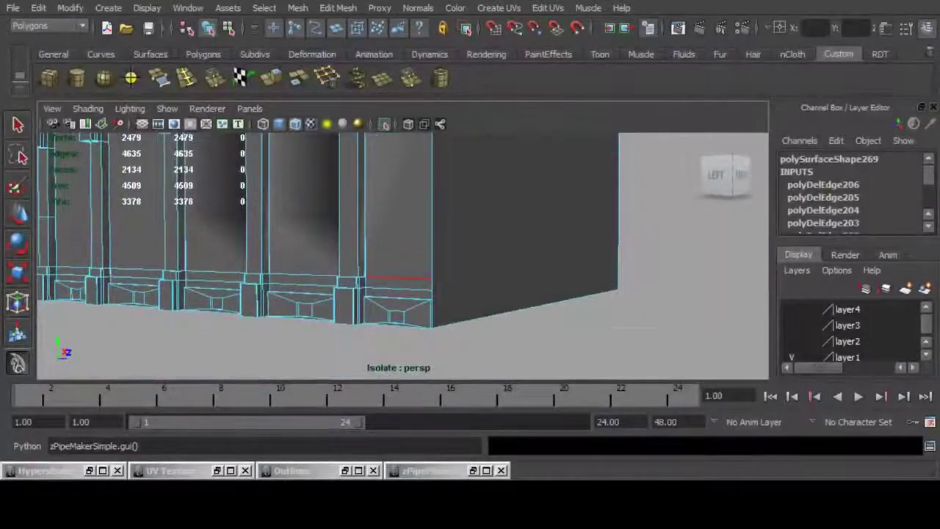
pyautogui.keyDown('alt'); pyautogui.moveTo(396, 158); pyautogui.dragTo(413, 309, button='middle'); pyautogui.keyUp('alt')
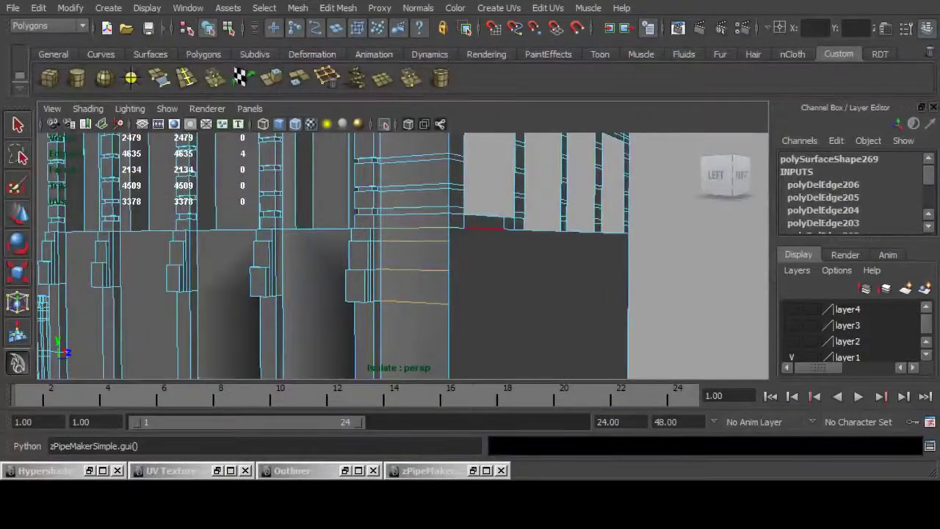
pyautogui.hotkey('ctrl', 'Delete')
# Delete the stacked horizontal edges at window height on the wall strip between the last pillar and the corner.
pyautogui.keyDown('alt'); pyautogui.moveTo(440, 235); pyautogui.dragTo(439, 267, button='middle'); pyautogui.keyUp('alt')
pyautogui.keyDown('alt'); pyautogui.moveTo(439, 268); pyautogui.dragTo(507, 257); pyautogui.keyUp('alt')
pyautogui.keyDown('alt'); pyautogui.moveTo(500, 250); pyautogui.dragTo(446, 356, button='middle'); pyautogui.keyUp('alt')
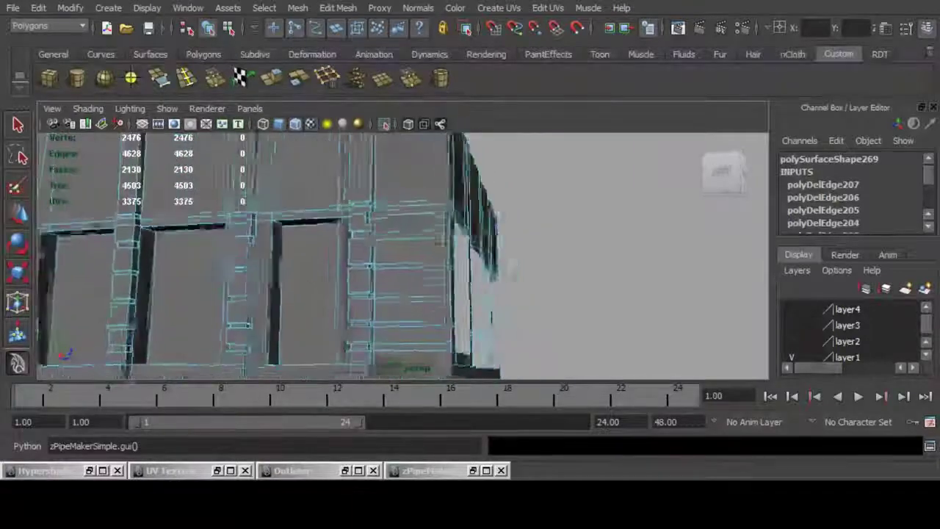
pyautogui.keyDown('alt'); pyautogui.moveTo(512, 269); pyautogui.dragTo(534, 255); pyautogui.keyUp('alt')
pyautogui.hotkey('ctrl', 'Delete')
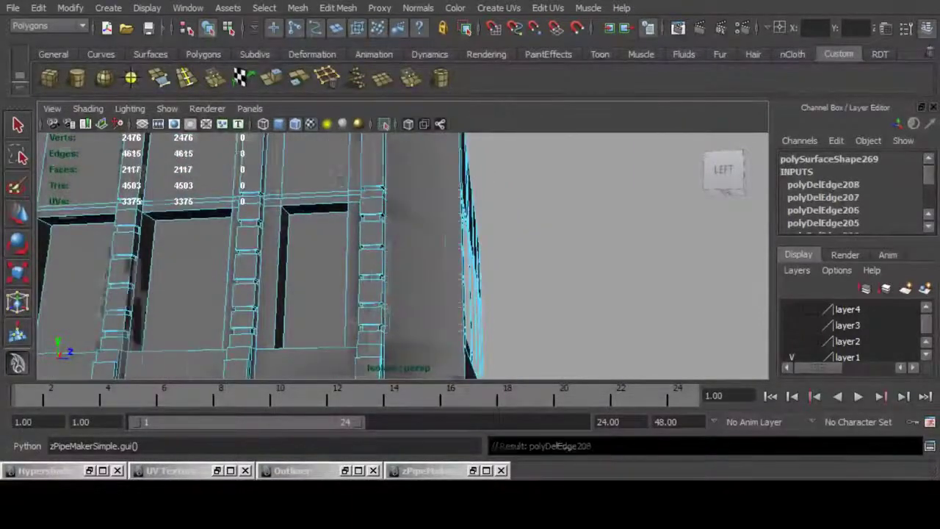
# Examine the pillared facade from the upper windows down to the base for remaining redundant edges.
pyautogui.keyDown('alt'); pyautogui.moveTo(441, 264); pyautogui.dragTo(345, 253, button='right'); pyautogui.keyUp('alt')
pyautogui.keyDown('alt'); pyautogui.moveTo(389, 243); pyautogui.dragTo(434, 294); pyautogui.keyUp('alt')
pyautogui.keyDown('alt'); pyautogui.moveTo(411, 316); pyautogui.dragTo(454, 205, button='middle'); pyautogui.keyUp('alt')
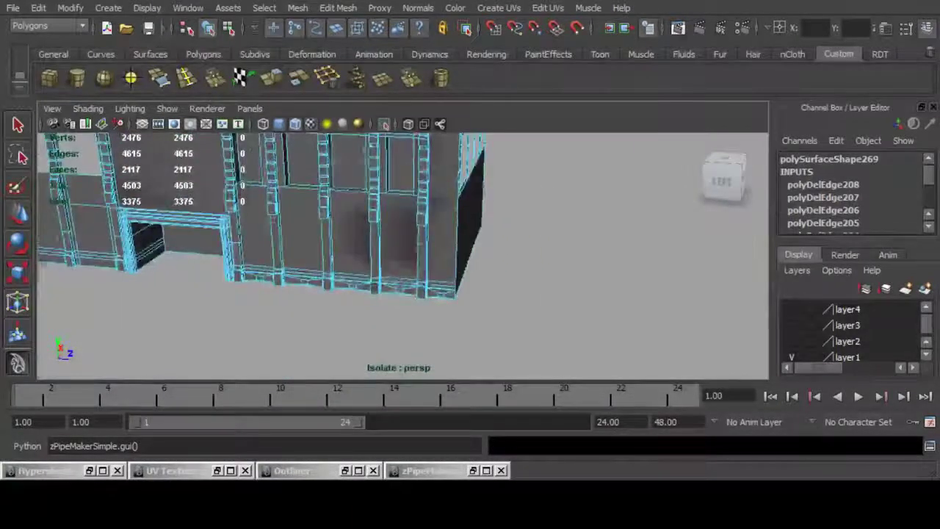
pyautogui.keyDown('alt'); pyautogui.moveTo(382, 249); pyautogui.dragTo(470, 254, button='right'); pyautogui.keyUp('alt')
pyautogui.keyDown('alt'); pyautogui.moveTo(441, 191); pyautogui.dragTo(433, 316, button='middle'); pyautogui.keyUp('alt')
pyautogui.keyDown('alt'); pyautogui.moveTo(441, 280); pyautogui.dragTo(485, 257); pyautogui.keyUp('alt')
pyautogui.keyDown('alt'); pyautogui.moveTo(477, 308); pyautogui.dragTo(443, 169, button='middle'); pyautogui.keyUp('alt')
pyautogui.keyDown('alt'); pyautogui.moveTo(443, 294); pyautogui.dragTo(442, 173, button='middle'); pyautogui.keyUp('alt')
pyautogui.keyDown('alt'); pyautogui.moveTo(411, 228); pyautogui.dragTo(349, 272); pyautogui.keyUp('alt')
# Move the vertex where the pillar's side meets the lower wall edge along Z and merge it with its neighbour.
pyautogui.keyDown('alt'); pyautogui.moveTo(349, 272); pyautogui.dragTo(439, 291, button='middle'); pyautogui.keyUp('alt')
pyautogui.keyDown('alt'); pyautogui.moveTo(438, 292); pyautogui.dragTo(397, 308); pyautogui.keyUp('alt')
pyautogui.keyDown('alt'); pyautogui.moveTo(396, 294); pyautogui.dragTo(499, 294, button='right'); pyautogui.keyUp('alt')
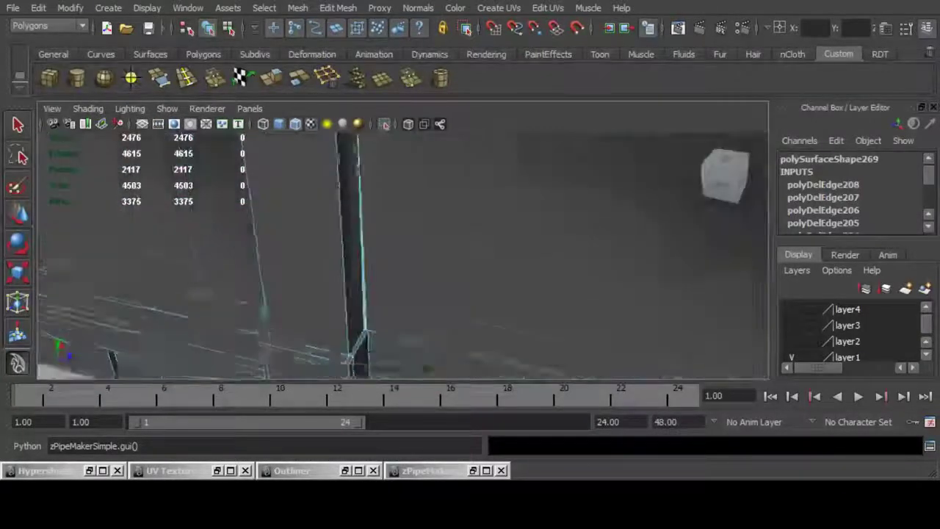
pyautogui.keyDown('alt'); pyautogui.moveTo(441, 294); pyautogui.dragTo(507, 294, button='right'); pyautogui.keyUp('alt')
pyautogui.keyDown('alt'); pyautogui.moveTo(441, 279); pyautogui.dragTo(433, 302); pyautogui.keyUp('alt')
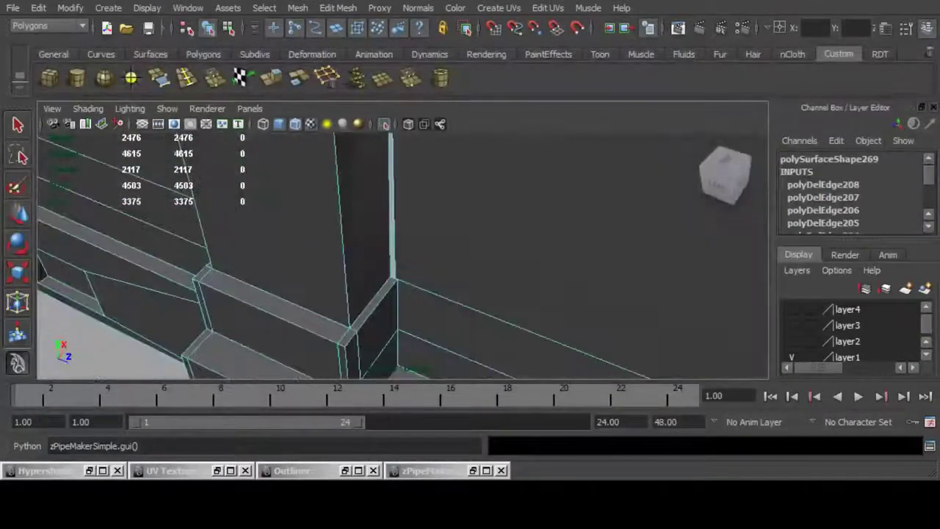
pyautogui.click(393, 278)
pyautogui.press('f')
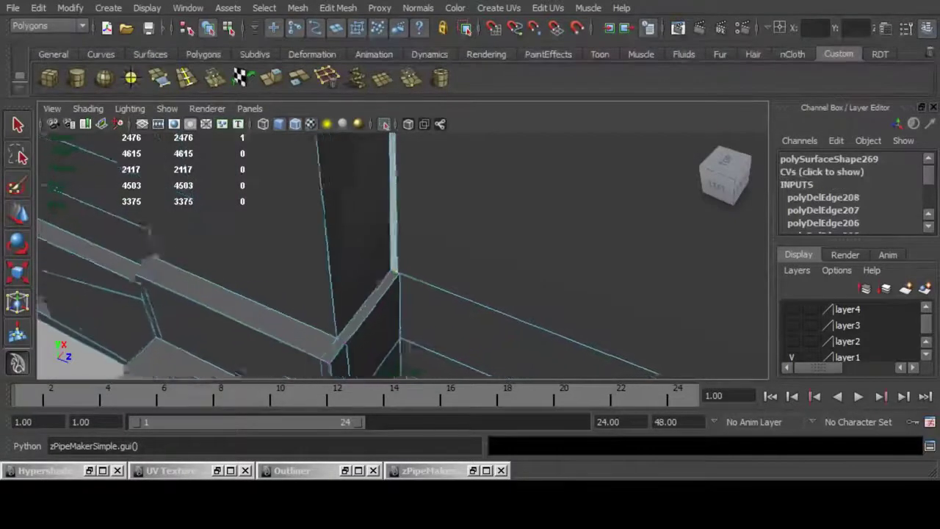
pyautogui.keyDown('alt'); pyautogui.moveTo(433, 287); pyautogui.dragTo(210, 272); pyautogui.keyUp('alt')
pyautogui.press('w')
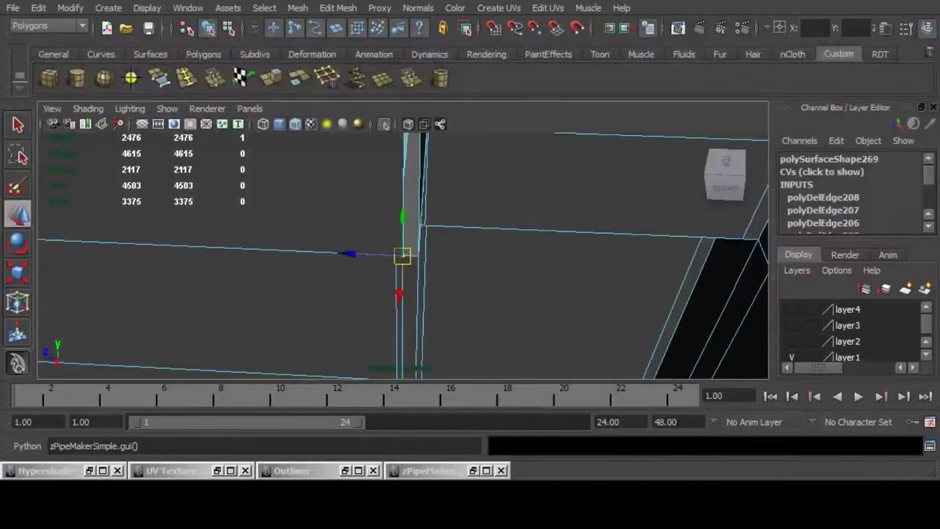
pyautogui.moveTo(348, 254); pyautogui.dragTo(363, 254)
pyautogui.keyDown('alt'); pyautogui.moveTo(364, 255); pyautogui.dragTo(297, 232); pyautogui.keyUp('alt')
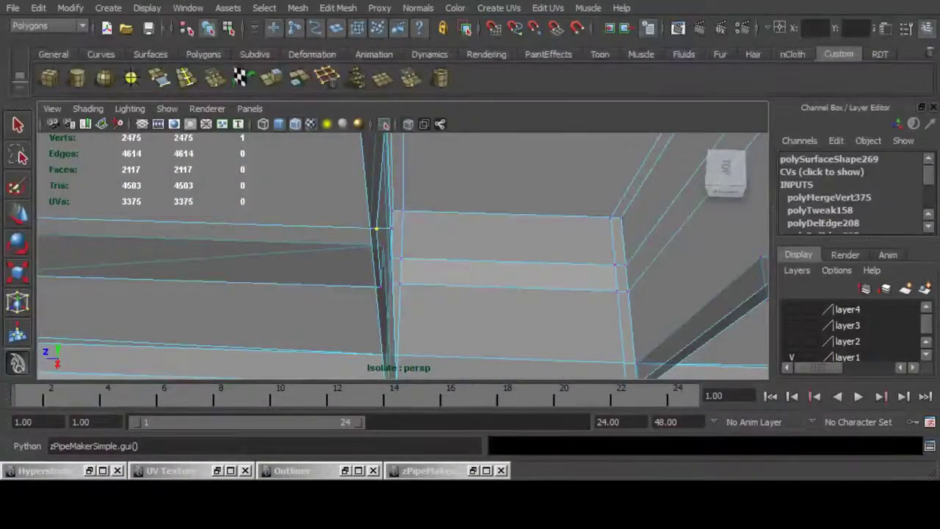
pyautogui.keyDown('alt'); pyautogui.moveTo(376, 229); pyautogui.dragTo(433, 162); pyautogui.keyUp('alt')
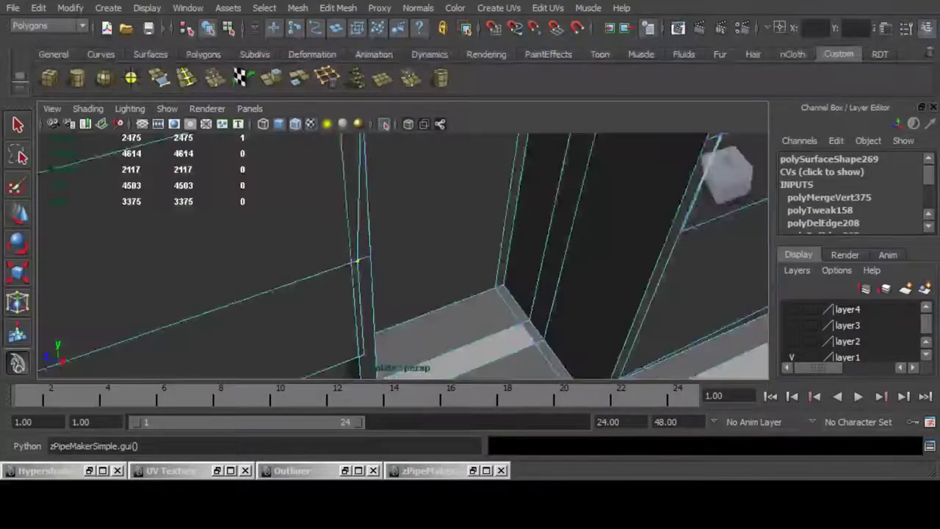
pyautogui.keyDown('alt'); pyautogui.moveTo(433, 242); pyautogui.dragTo(385, 309); pyautogui.keyUp('alt')
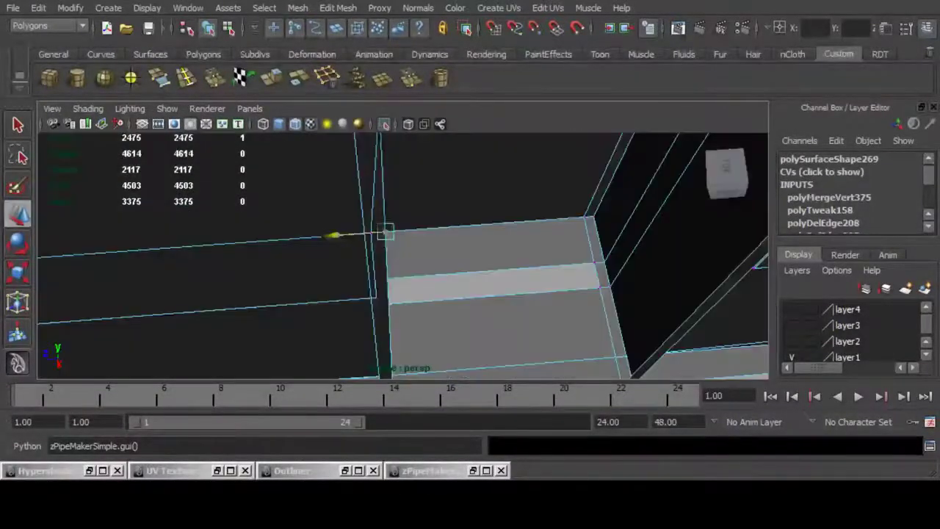
pyautogui.hotkey('ctrl', 'z')
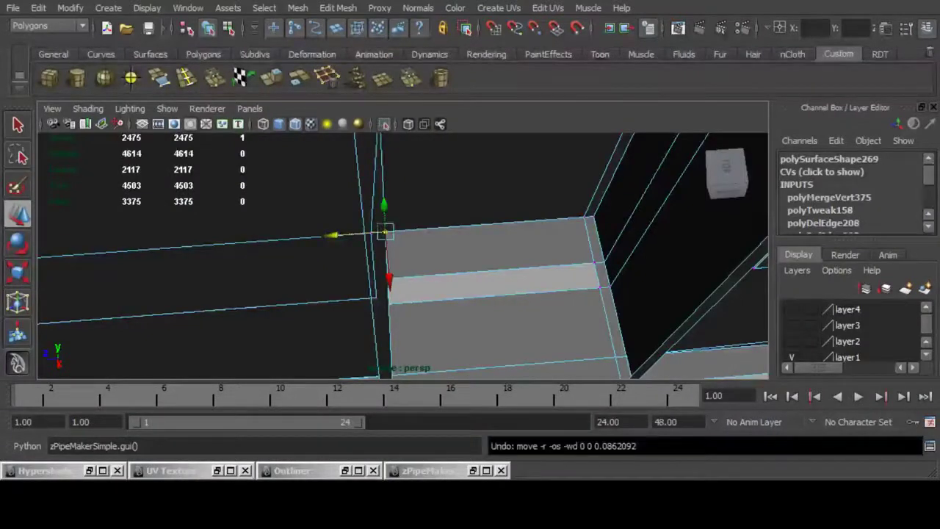
pyautogui.click(369, 233)
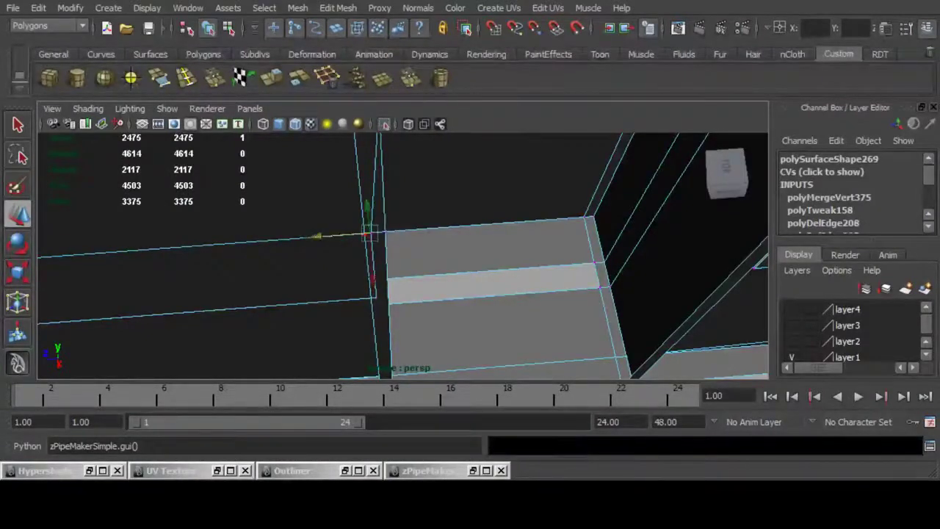
pyautogui.press('q')
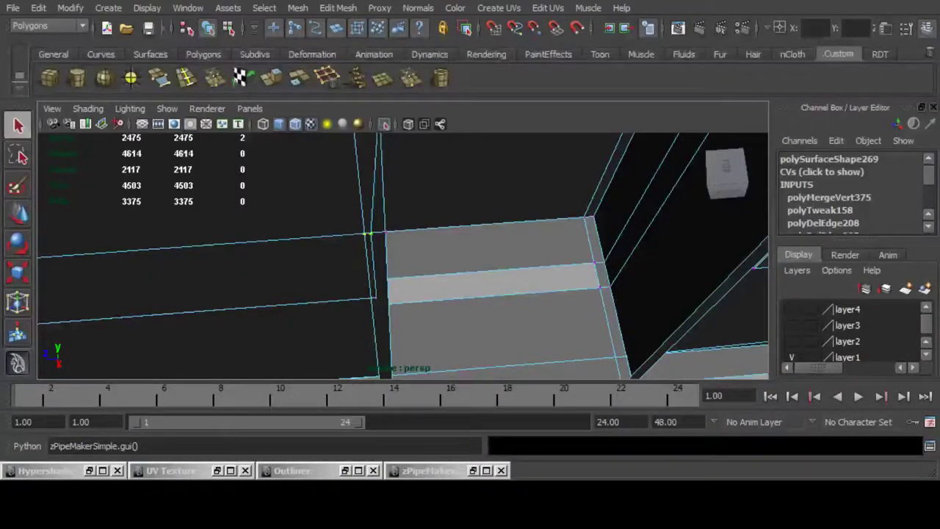
pyautogui.press('g')
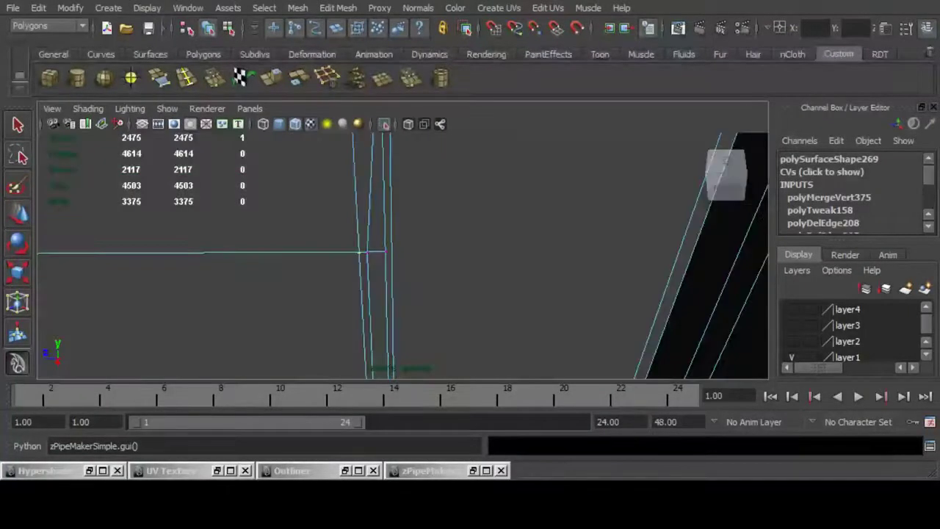
# Slide the outer vertex on the pillar's side along Z to the adjacent edge and merge it with the neighbouring vertex.
pyautogui.press('w')
pyautogui.moveTo(310, 252); pyautogui.dragTo(329, 252)
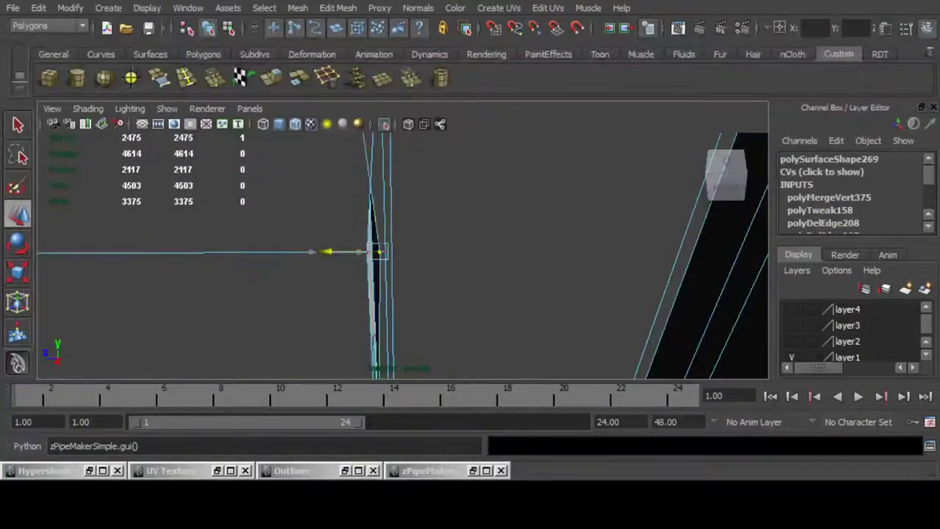
pyautogui.hotkey('ctrl', 'z')
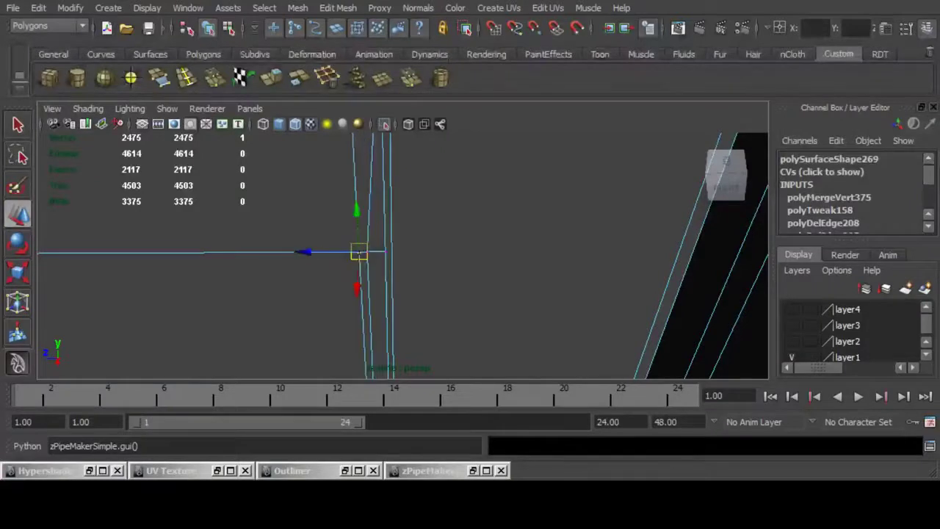
pyautogui.moveTo(307, 252); pyautogui.dragTo(332, 252)
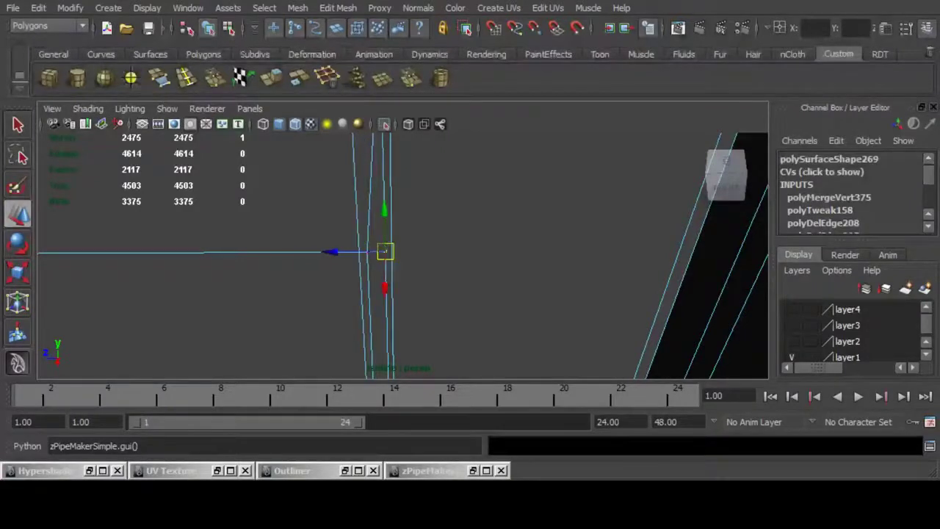
pyautogui.press('g')
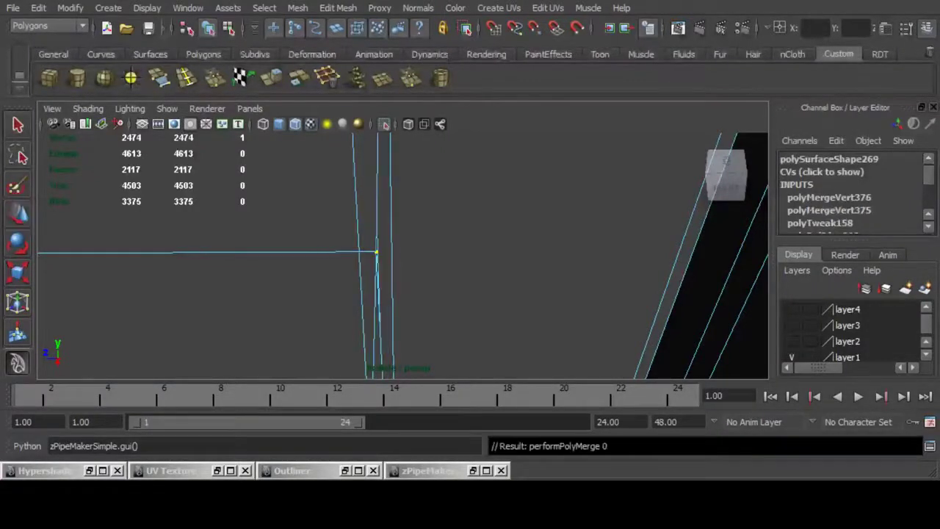
# Shift the vertex at the pillar's wall edge along Z to line it up, and delete the stray vertex on the pillar's vertical edge.
pyautogui.keyDown('alt'); pyautogui.moveTo(386, 177); pyautogui.dragTo(415, 353, button='middle'); pyautogui.keyUp('alt')
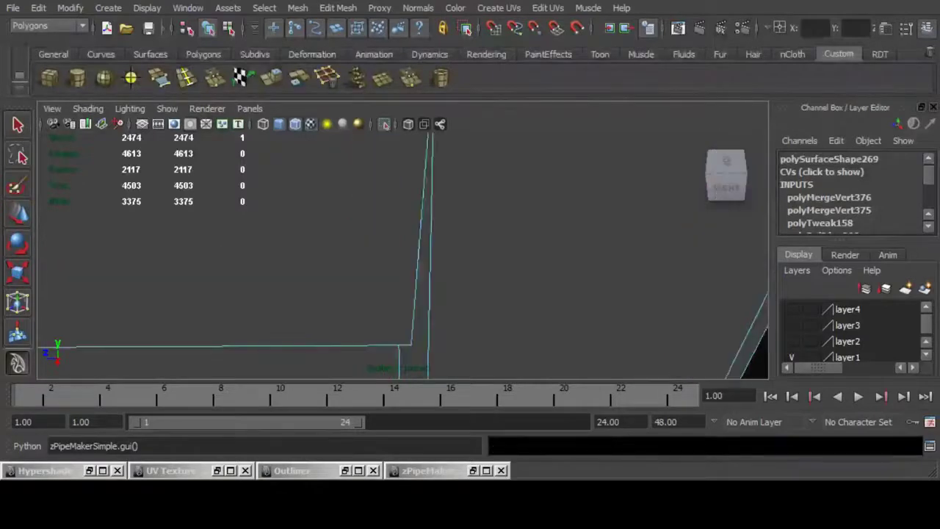
pyautogui.keyDown('alt'); pyautogui.moveTo(411, 294); pyautogui.dragTo(308, 308); pyautogui.keyUp('alt')
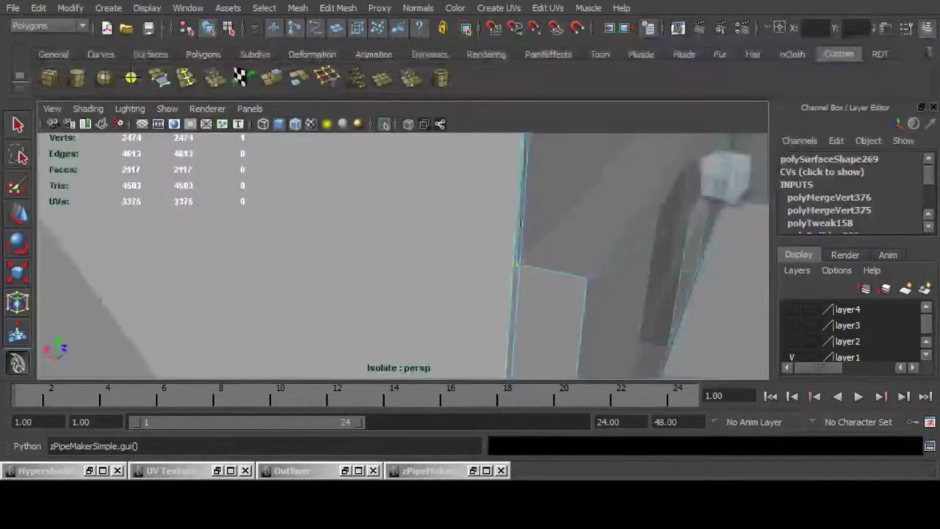
pyautogui.keyDown('alt'); pyautogui.moveTo(514, 264); pyautogui.dragTo(294, 276); pyautogui.keyUp('alt')
pyautogui.press('w')
pyautogui.moveTo(419, 291); pyautogui.dragTo(409, 289)
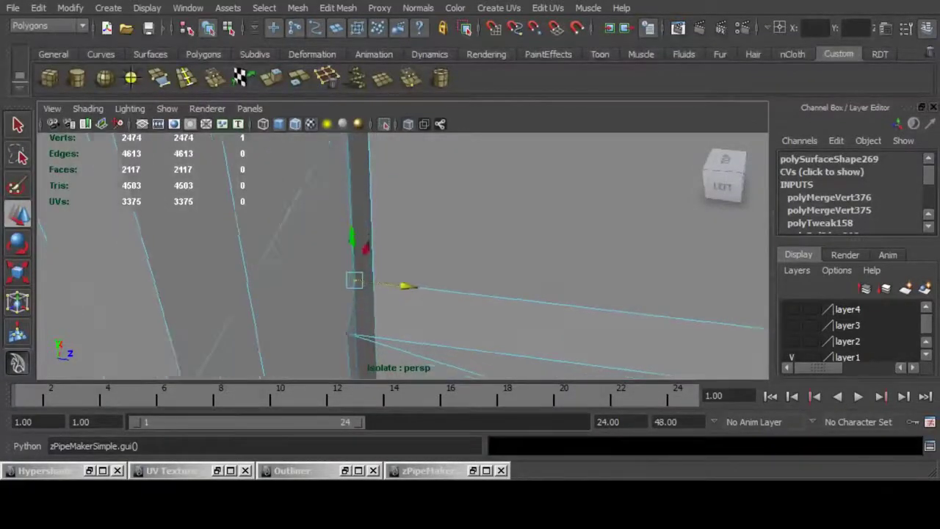
pyautogui.moveTo(411, 279)
pyautogui.keyDown('alt'); pyautogui.mouseDown()
pyautogui.moveTo(338, 272)
pyautogui.moveTo(404, 276)
pyautogui.mouseUp(); pyautogui.keyUp('alt')
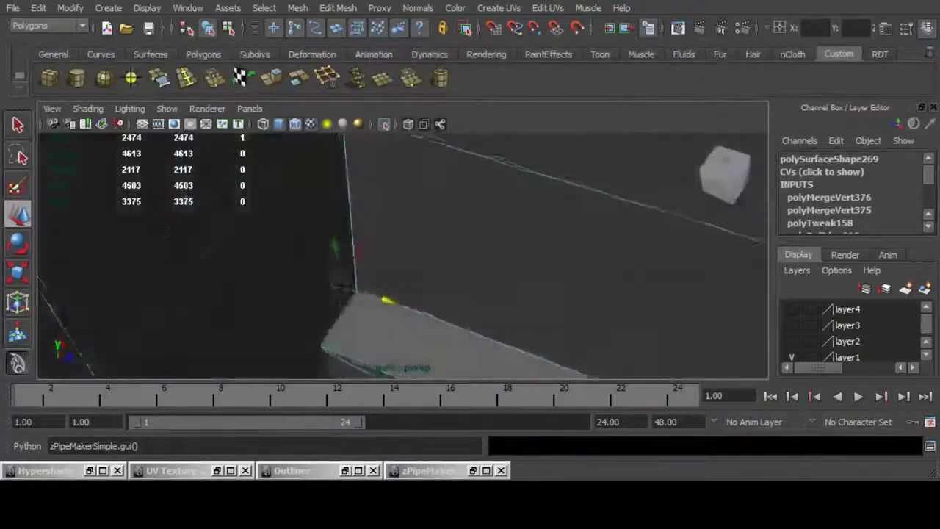
pyautogui.moveTo(419, 312)
pyautogui.mouseDown()
pyautogui.moveTo(435, 316)
pyautogui.moveTo(413, 308)
pyautogui.mouseUp()
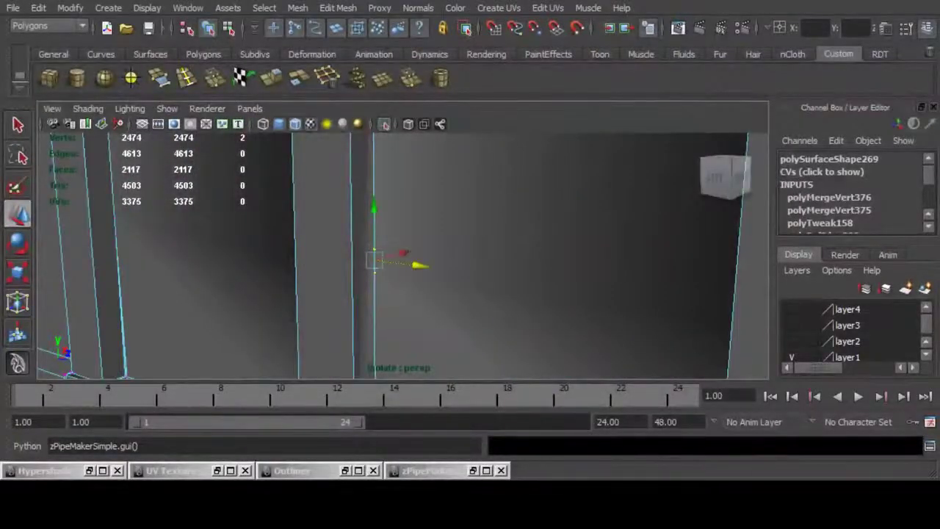
pyautogui.press('Delete')
# Merge the stray vertices on the next pillar's vertical edge and join the remaining one to the corner vertex on the wall edge.
pyautogui.click(413, 252)
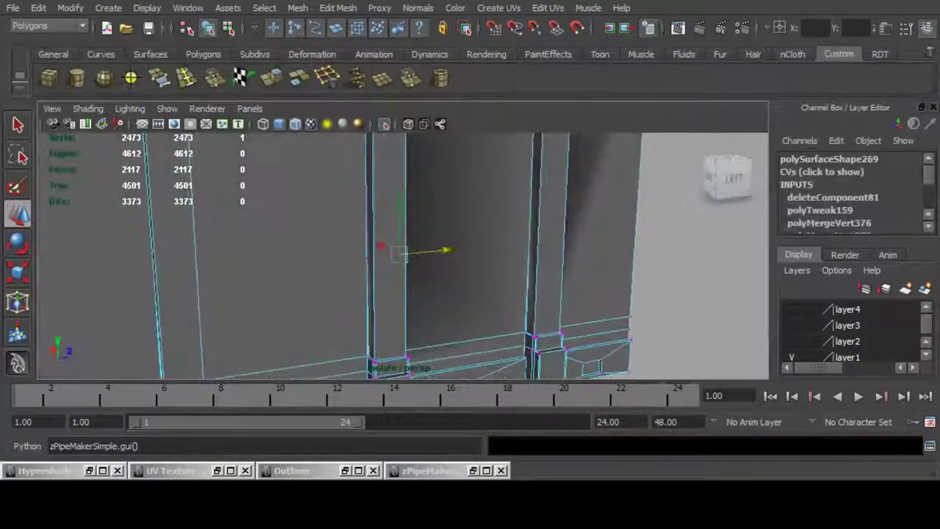
pyautogui.keyDown('shift'); pyautogui.click(529, 244); pyautogui.keyUp('shift')
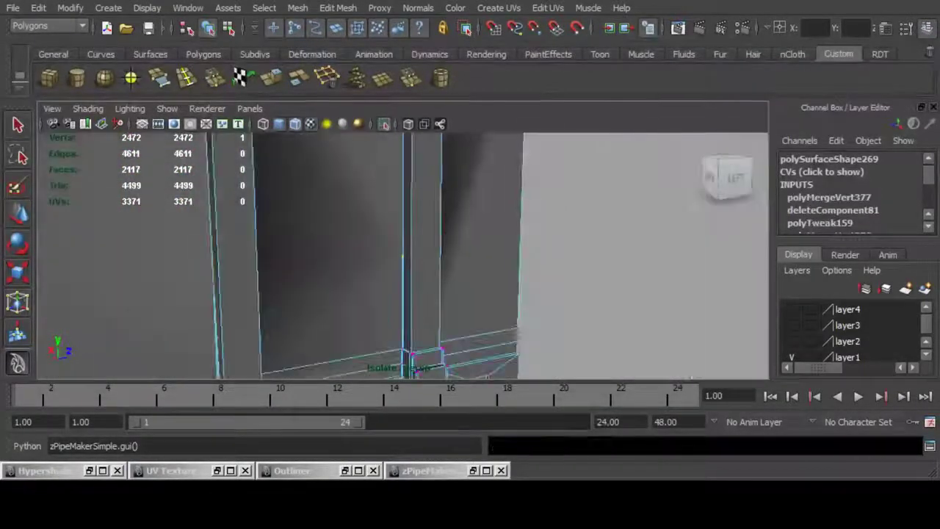
pyautogui.press('w')
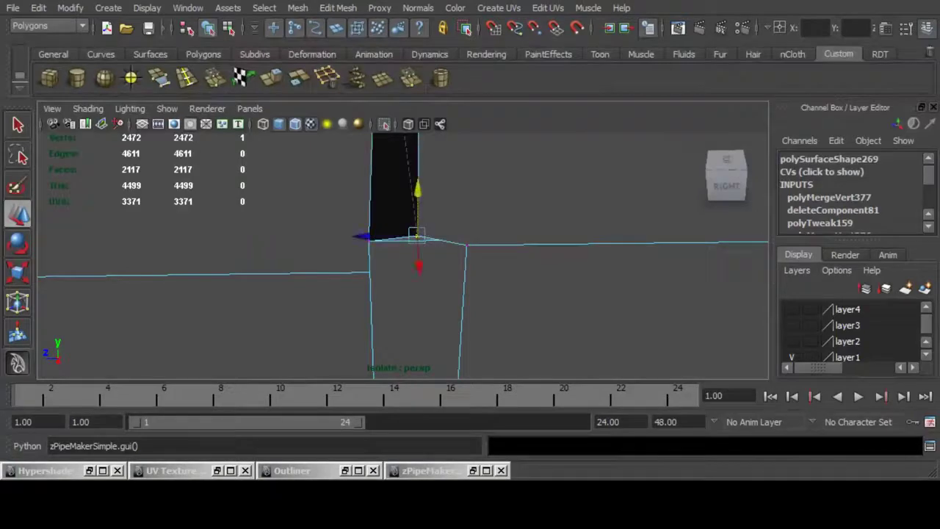
pyautogui.keyDown('shift'); pyautogui.click(466, 245); pyautogui.keyUp('shift')
pyautogui.hotkey('ctrl', 'm')
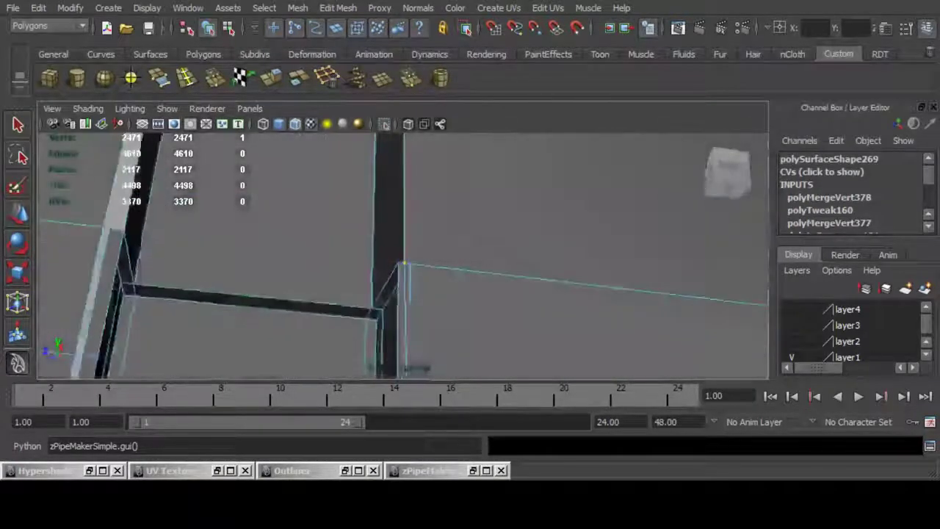
# Move the stray vertex on the pillar's rear vertical edge along Y to just above the wall ledge corner.
pyautogui.keyDown('alt'); pyautogui.moveTo(514, 257); pyautogui.dragTo(279, 257); pyautogui.keyUp('alt')
pyautogui.keyDown('alt'); pyautogui.moveTo(411, 257); pyautogui.dragTo(352, 260); pyautogui.keyUp('alt')
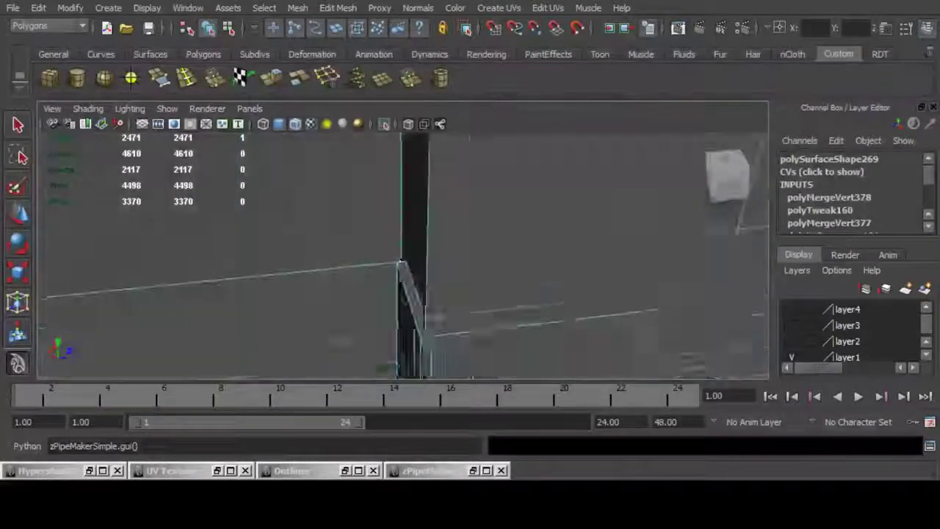
pyautogui.scroll(-6, 404, 258)
pyautogui.keyDown('alt'); pyautogui.moveTo(404, 257); pyautogui.dragTo(453, 316, button='middle'); pyautogui.keyUp('alt')
pyautogui.keyDown('alt'); pyautogui.moveTo(456, 294); pyautogui.dragTo(316, 275); pyautogui.keyUp('alt')
pyautogui.keyDown('alt'); pyautogui.moveTo(316, 275); pyautogui.dragTo(411, 276, button='right'); pyautogui.keyUp('alt')
pyautogui.keyDown('alt'); pyautogui.moveTo(411, 261); pyautogui.dragTo(349, 319, button='middle'); pyautogui.keyUp('alt')
pyautogui.keyDown('alt'); pyautogui.moveTo(349, 294); pyautogui.dragTo(456, 294, button='right'); pyautogui.keyUp('alt')
pyautogui.keyDown('alt'); pyautogui.moveTo(397, 272); pyautogui.dragTo(411, 316, button='middle'); pyautogui.keyUp('alt')
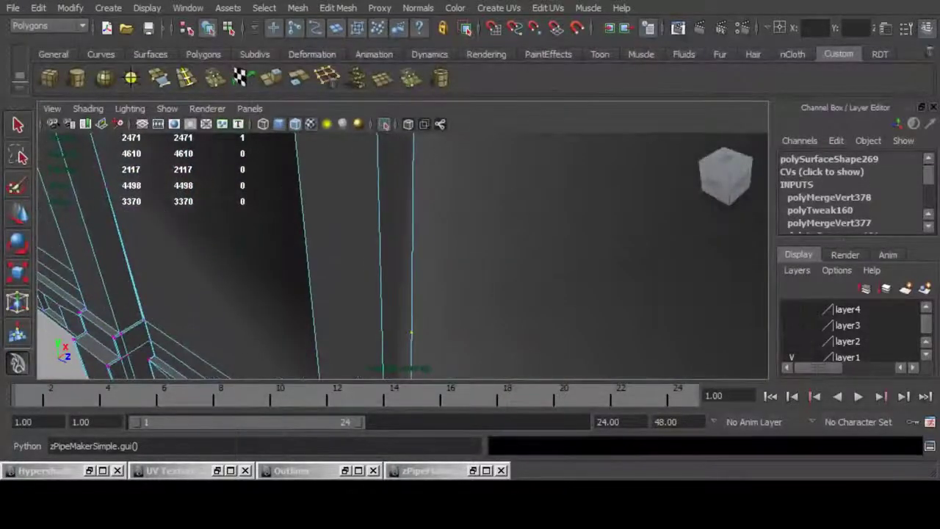
pyautogui.press('w')
pyautogui.keyDown('alt'); pyautogui.moveTo(426, 294); pyautogui.dragTo(360, 293, button='right'); pyautogui.keyUp('alt')
pyautogui.keyDown('alt'); pyautogui.moveTo(360, 294); pyautogui.dragTo(409, 341); pyautogui.keyUp('alt')
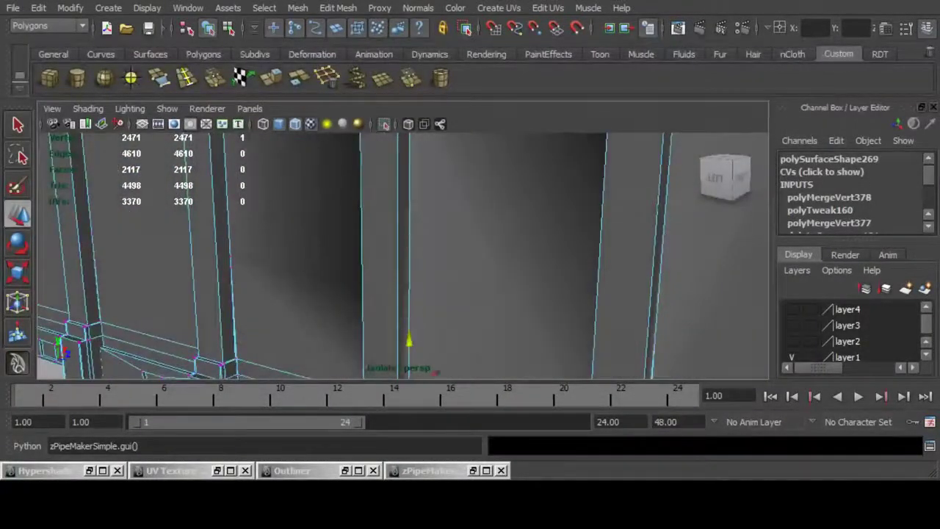
pyautogui.keyDown('alt'); pyautogui.moveTo(409, 341); pyautogui.dragTo(405, 242, button='middle'); pyautogui.keyUp('alt')
pyautogui.moveTo(404, 237); pyautogui.dragTo(446, 263)
pyautogui.press('f')
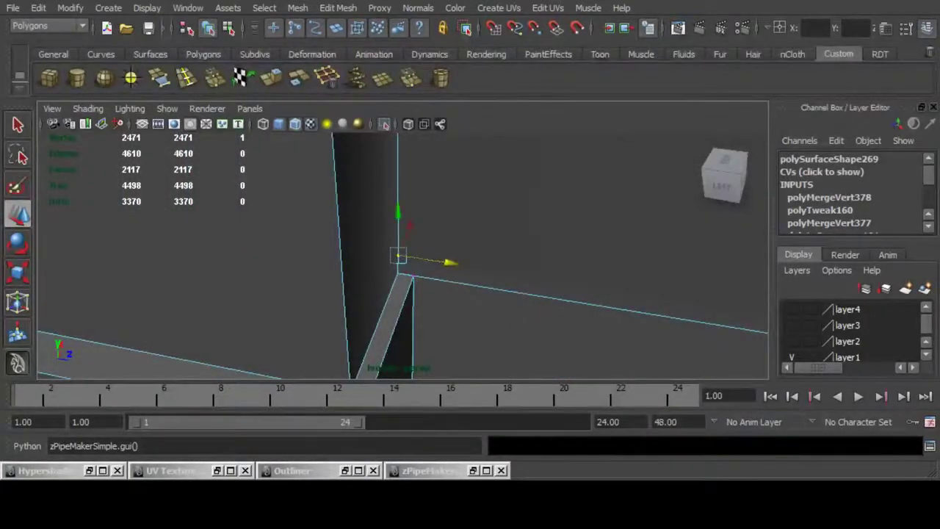
# Bring the vertex onto the ledge corner at the pillar and merge the two overlapping vertices.
pyautogui.keyDown('alt'); pyautogui.moveTo(446, 262); pyautogui.dragTo(125, 231); pyautogui.keyUp('alt')
pyautogui.moveTo(403, 206); pyautogui.dragTo(417, 184)
pyautogui.moveTo(402, 260); pyautogui.dragTo(384, 285)
pyautogui.hotkey('ctrl', 'z')
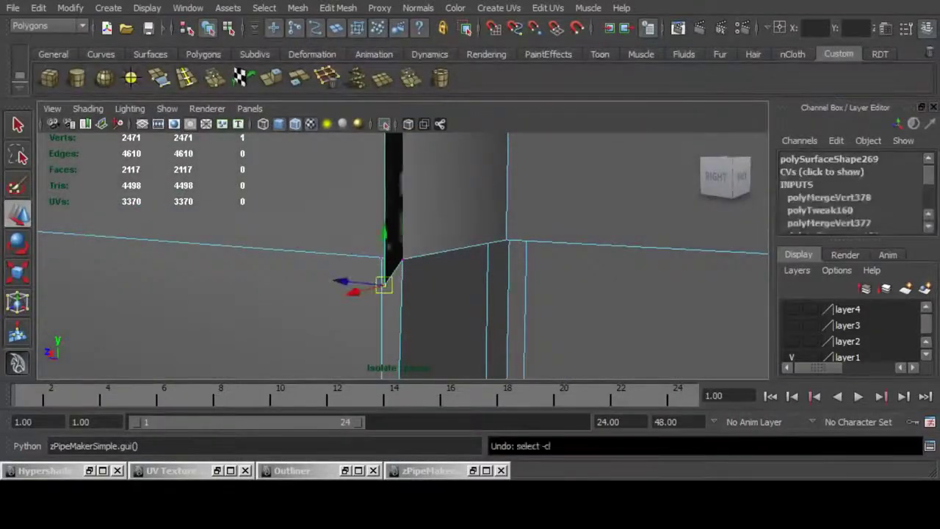
pyautogui.hotkey('ctrl', 'z')
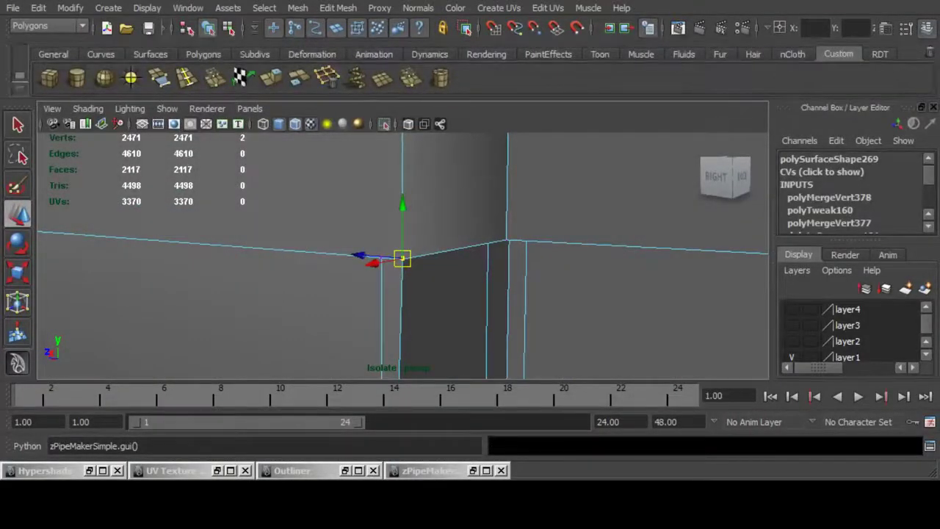
pyautogui.keyDown('alt'); pyautogui.moveTo(403, 258); pyautogui.dragTo(477, 316); pyautogui.keyUp('alt')
pyautogui.click(410, 78)
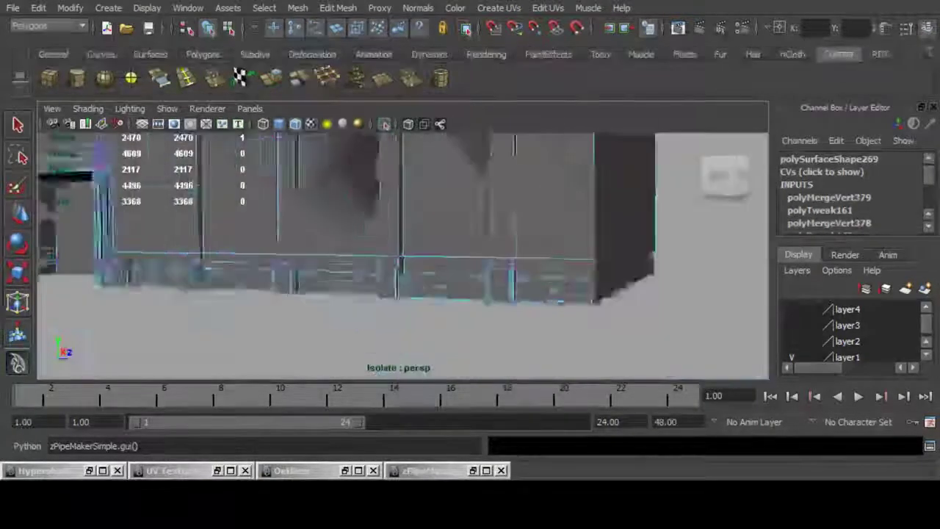
# Merge the two stray vertices partway up the neighbouring pillar's rear vertical edge.
pyautogui.keyDown('alt'); pyautogui.moveTo(441, 257); pyautogui.dragTo(500, 272, button='right'); pyautogui.keyUp('alt')
pyautogui.keyDown('alt'); pyautogui.moveTo(441, 249); pyautogui.dragTo(419, 286); pyautogui.keyUp('alt')
pyautogui.keyDown('alt'); pyautogui.moveTo(418, 258); pyautogui.dragTo(484, 271, button='right'); pyautogui.keyUp('alt')
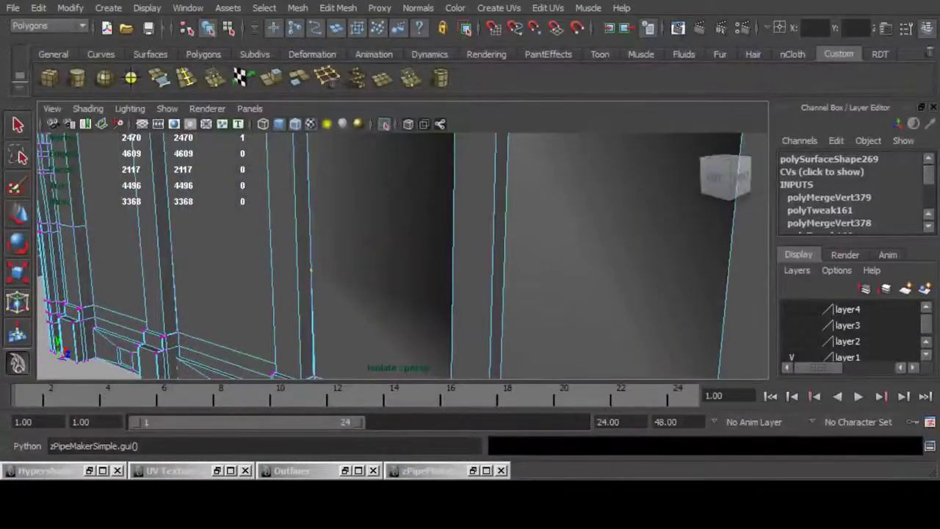
pyautogui.keyDown('shift'); pyautogui.click(312, 284); pyautogui.keyUp('shift')
pyautogui.press('g')
# Raise the merged vertex along Y up the pillar's rear edge to the horizontal wall edge below the upper windows.
pyautogui.press('w')
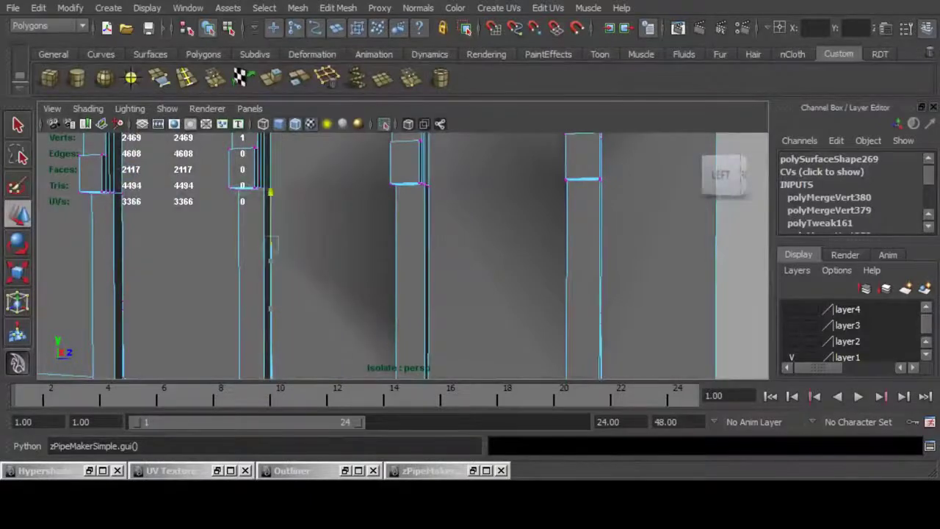
pyautogui.moveTo(271, 193); pyautogui.dragTo(271, 123)
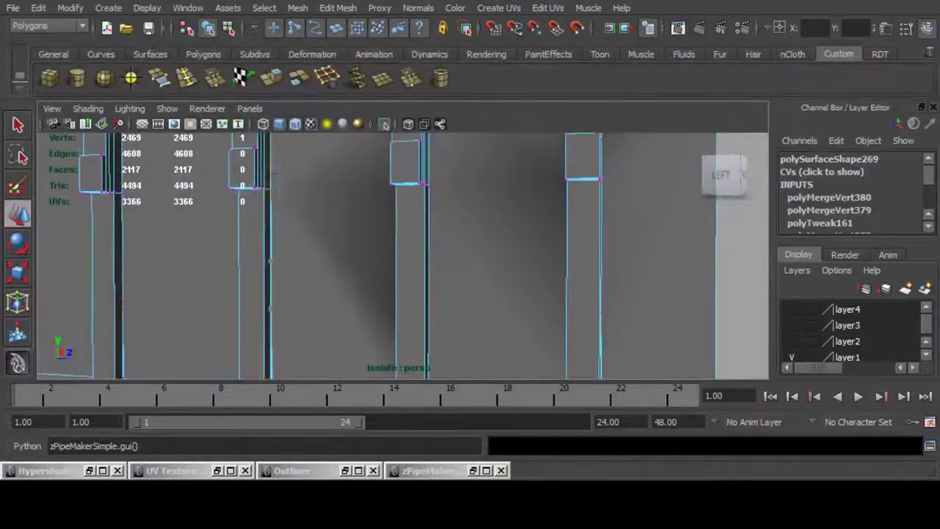
pyautogui.keyDown('alt'); pyautogui.moveTo(294, 176); pyautogui.dragTo(339, 304, button='middle'); pyautogui.keyUp('alt')
pyautogui.keyDown('alt'); pyautogui.moveTo(339, 303); pyautogui.dragTo(441, 308, button='right'); pyautogui.keyUp('alt')
pyautogui.keyDown('alt'); pyautogui.moveTo(440, 309); pyautogui.dragTo(447, 283); pyautogui.keyUp('alt')
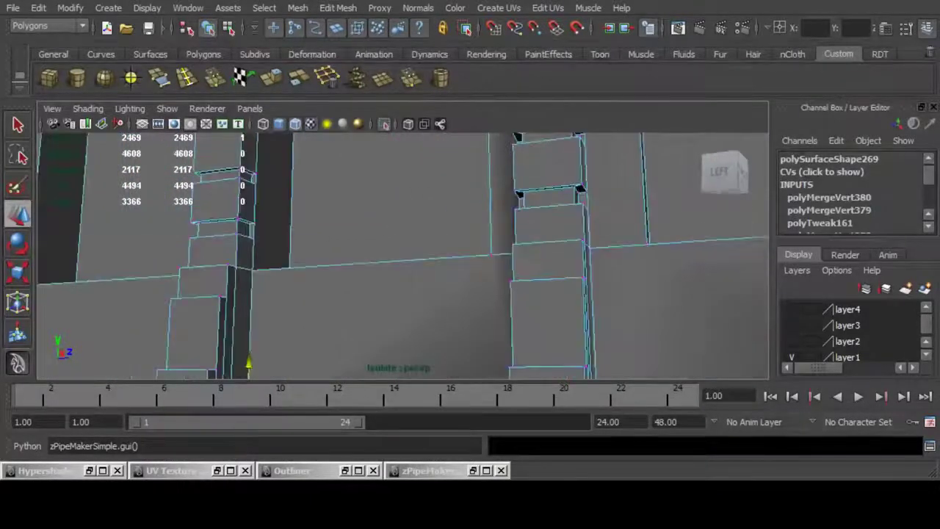
pyautogui.moveTo(249, 363); pyautogui.dragTo(254, 220)
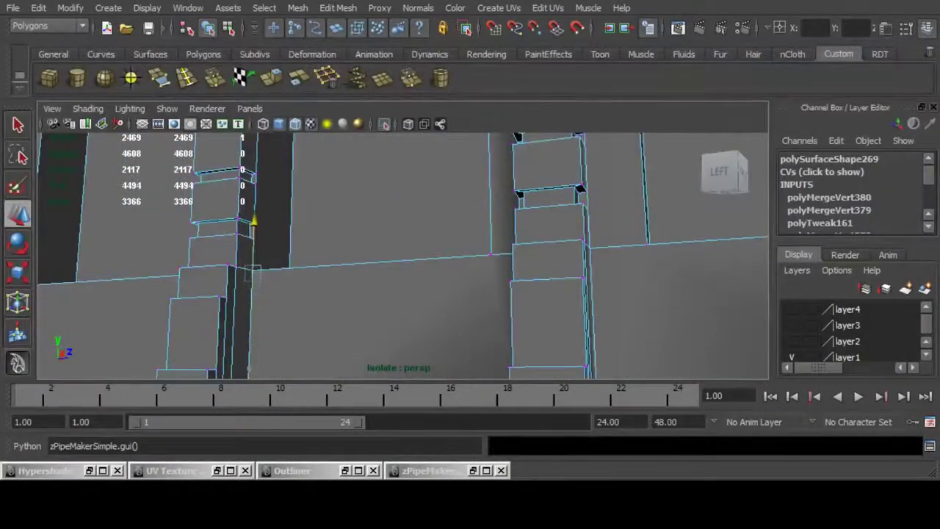
# Fit the raised vertex to the corner below the window recess along Y and merge it with the corner vertex.
pyautogui.keyDown('alt'); pyautogui.moveTo(254, 220); pyautogui.dragTo(384, 206, button='middle'); pyautogui.keyUp('alt')
pyautogui.keyDown('alt'); pyautogui.moveTo(384, 205); pyautogui.dragTo(470, 209, button='right'); pyautogui.keyUp('alt')
pyautogui.keyDown('alt'); pyautogui.moveTo(470, 209); pyautogui.dragTo(391, 243); pyautogui.keyUp('alt')
pyautogui.moveTo(403, 203); pyautogui.dragTo(386, 266)
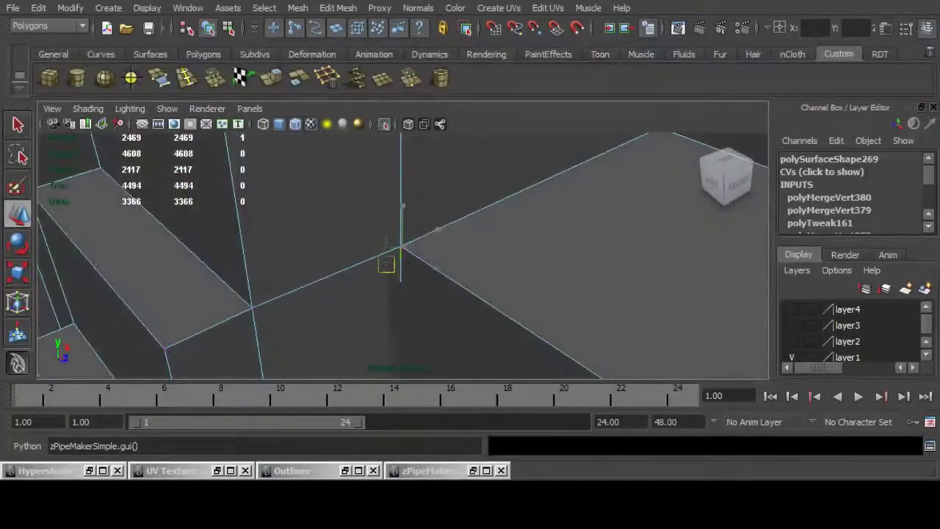
pyautogui.hotkey('ctrl', 'z')
pyautogui.hotkey('ctrl', 'z')
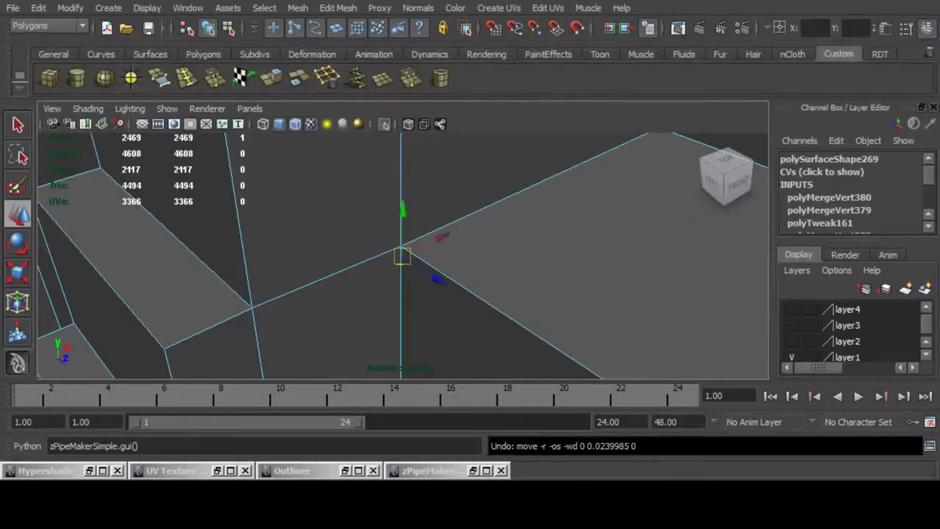
pyautogui.moveTo(402, 210)
pyautogui.mouseDown()
pyautogui.moveTo(403, 194)
pyautogui.moveTo(382, 257)
pyautogui.moveTo(400, 252)
pyautogui.moveTo(419, 265)
pyautogui.mouseUp()
pyautogui.click(409, 124)
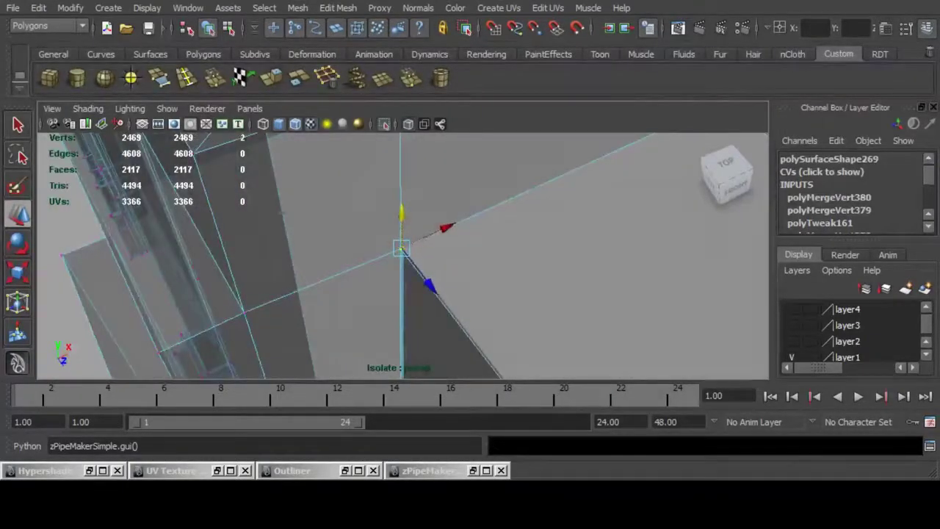
pyautogui.click(382, 78)
pyautogui.click(408, 123)
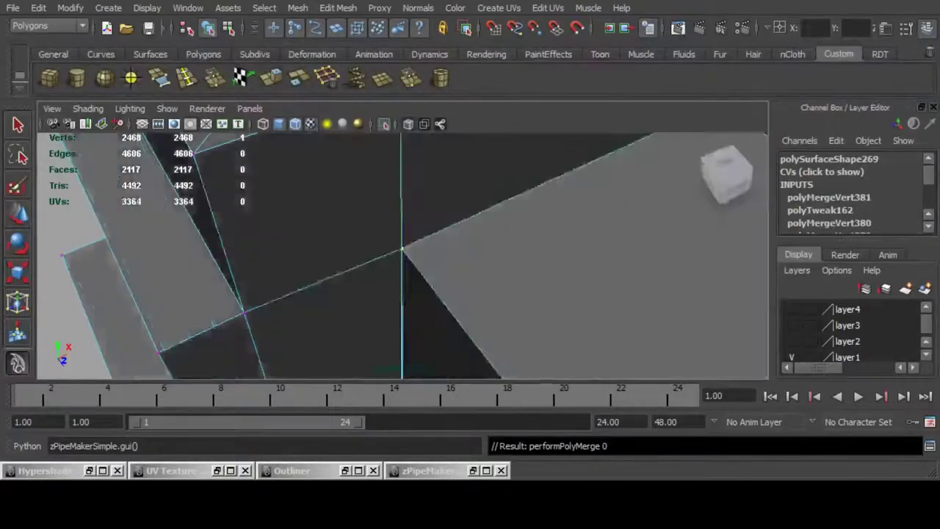
# Merge the two stray vertices partway up the next pillar's rear vertical edge.
pyautogui.scroll(-8, 403, 251)
pyautogui.keyDown('alt'); pyautogui.moveTo(402, 251); pyautogui.dragTo(496, 242); pyautogui.keyUp('alt')
pyautogui.keyDown('alt'); pyautogui.moveTo(496, 243); pyautogui.dragTo(474, 176, button='middle'); pyautogui.keyUp('alt')
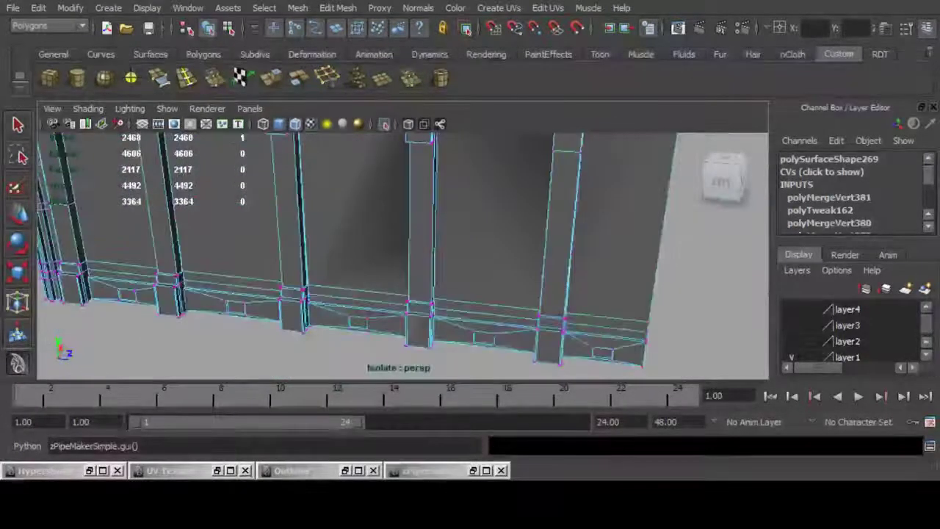
pyautogui.keyDown('alt'); pyautogui.moveTo(441, 235); pyautogui.dragTo(517, 239); pyautogui.keyUp('alt')
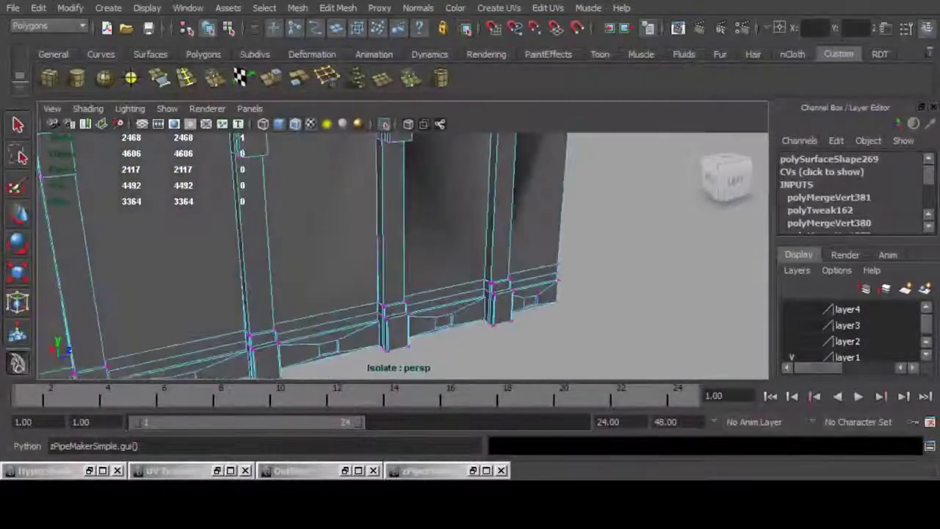
pyautogui.press('g')
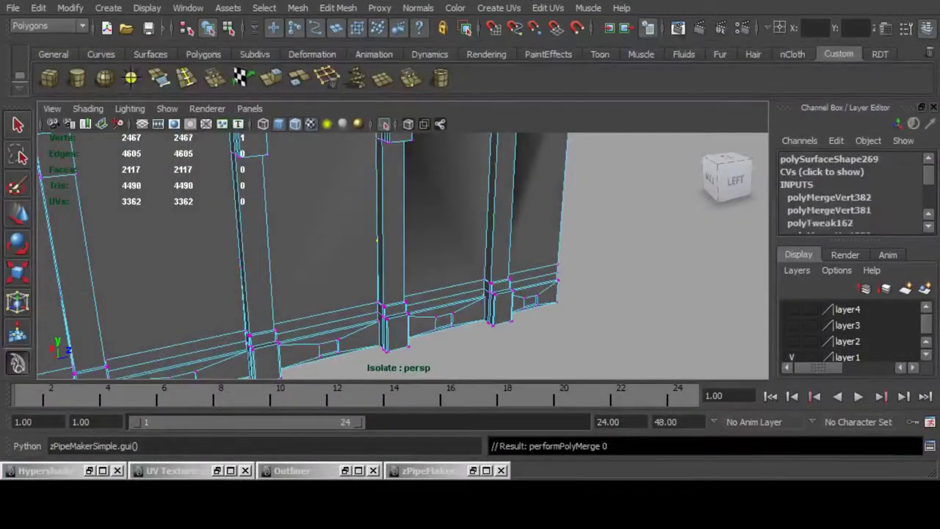
# Lower the merged vertex along Y down the pillar's rear edge to the ledge corner at its base.
pyautogui.press('w')
pyautogui.keyDown('alt'); pyautogui.moveTo(378, 240); pyautogui.dragTo(386, 324, button='middle'); pyautogui.keyUp('alt')
pyautogui.keyDown('alt'); pyautogui.moveTo(387, 324); pyautogui.dragTo(393, 298); pyautogui.keyUp('alt')
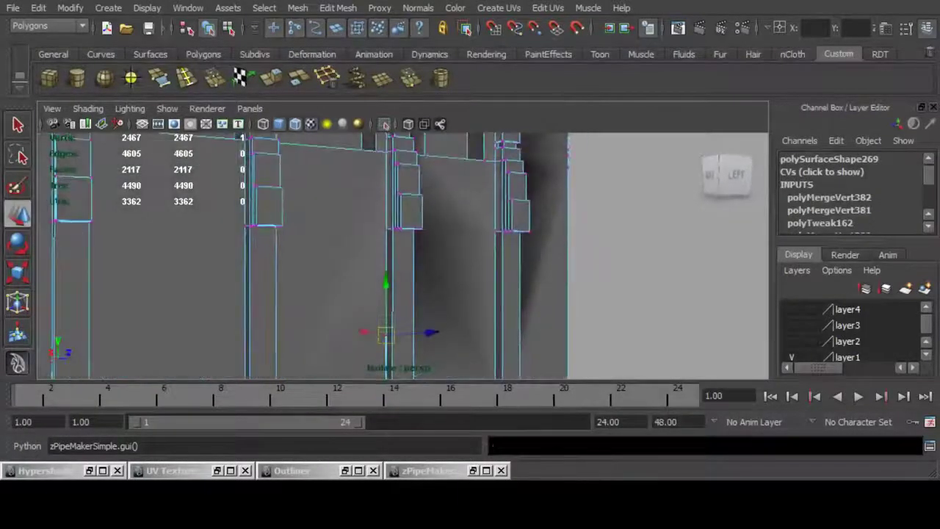
pyautogui.keyDown('alt'); pyautogui.moveTo(393, 298); pyautogui.dragTo(390, 209, button='middle'); pyautogui.keyUp('alt')
pyautogui.keyDown('alt'); pyautogui.moveTo(389, 209); pyautogui.dragTo(393, 239); pyautogui.keyUp('alt')
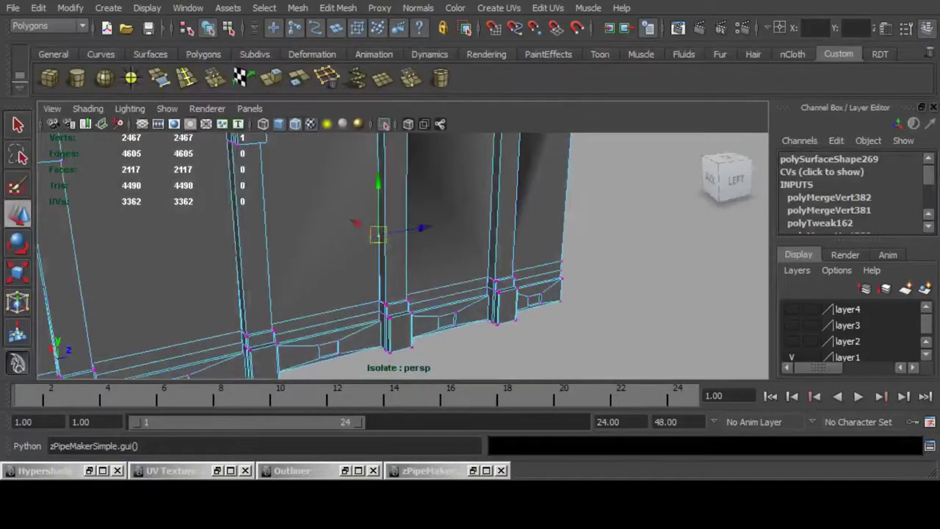
pyautogui.moveTo(378, 185)
pyautogui.mouseDown()
pyautogui.moveTo(378, 226)
pyautogui.moveTo(331, 254)
pyautogui.moveTo(389, 275)
pyautogui.moveTo(595, 272)
pyautogui.moveTo(636, 281)
pyautogui.moveTo(672, 308)
pyautogui.moveTo(674, 341)
pyautogui.mouseUp()
pyautogui.press('f')
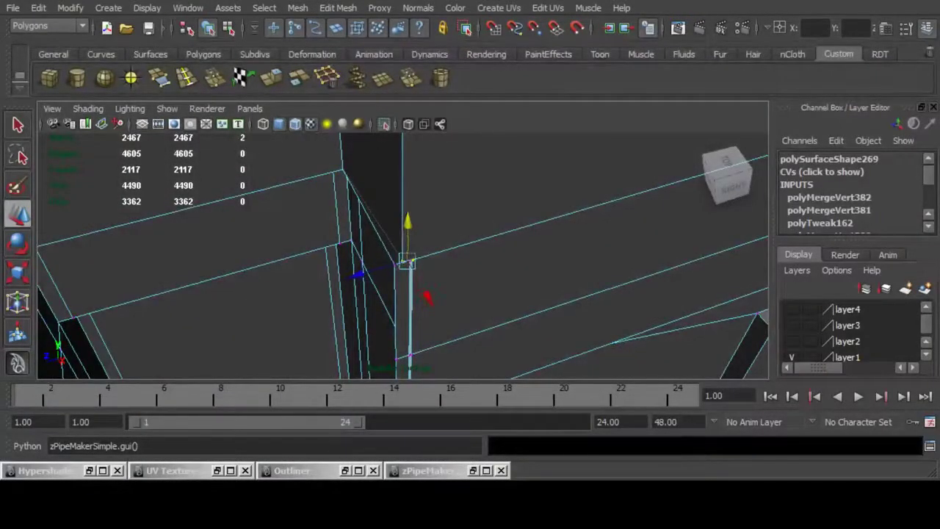
# Try merging the two selected vertices at the ledge corner behind the pillar.
pyautogui.press('g')
pyautogui.keyDown('alt'); pyautogui.moveTo(411, 308); pyautogui.dragTo(684, 254); pyautogui.keyUp('alt')
pyautogui.keyDown('alt'); pyautogui.moveTo(411, 279); pyautogui.dragTo(507, 349); pyautogui.keyUp('alt')
pyautogui.scroll(-3, 441, 312)
pyautogui.scroll(4, 507, 349)
pyautogui.keyDown('alt'); pyautogui.moveTo(470, 323); pyautogui.dragTo(390, 330); pyautogui.keyUp('alt')
pyautogui.hotkey('ctrl', 'z')
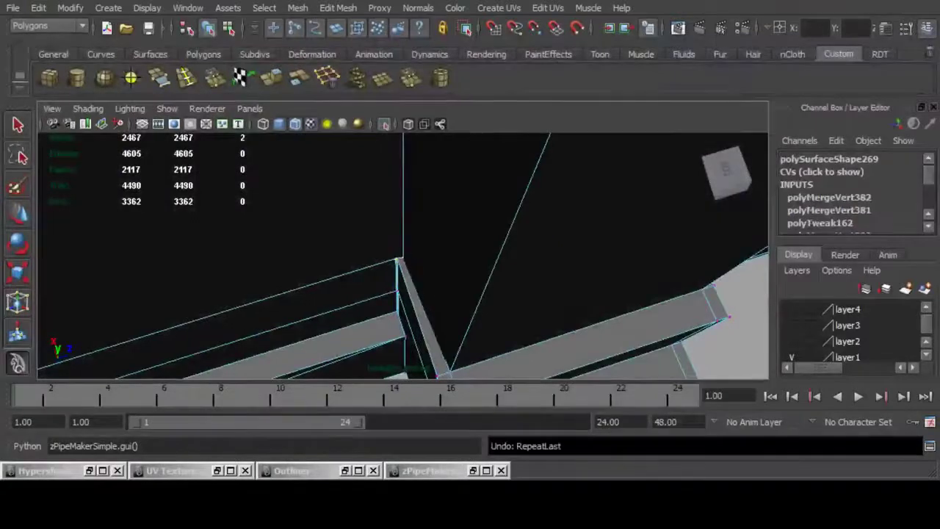
# Reselect only the vertices at the pillar's rear ledge corner and merge them.
pyautogui.keyDown('alt'); pyautogui.moveTo(404, 294); pyautogui.dragTo(456, 290); pyautogui.keyUp('alt')
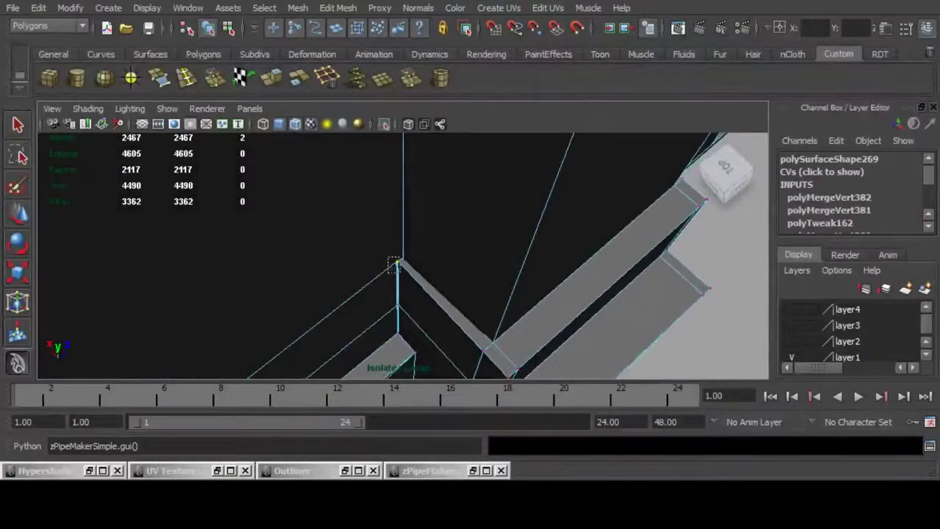
pyautogui.moveTo(388, 257); pyautogui.dragTo(401, 273)
pyautogui.keyDown('alt'); pyautogui.moveTo(400, 272); pyautogui.dragTo(544, 180); pyautogui.keyUp('alt')
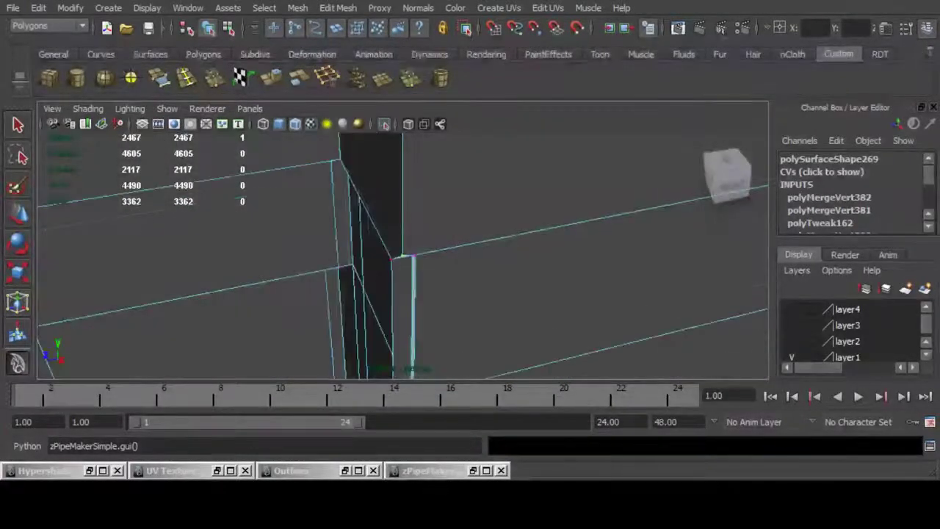
pyautogui.keyDown('shift'); pyautogui.click(392, 259); pyautogui.keyUp('shift')
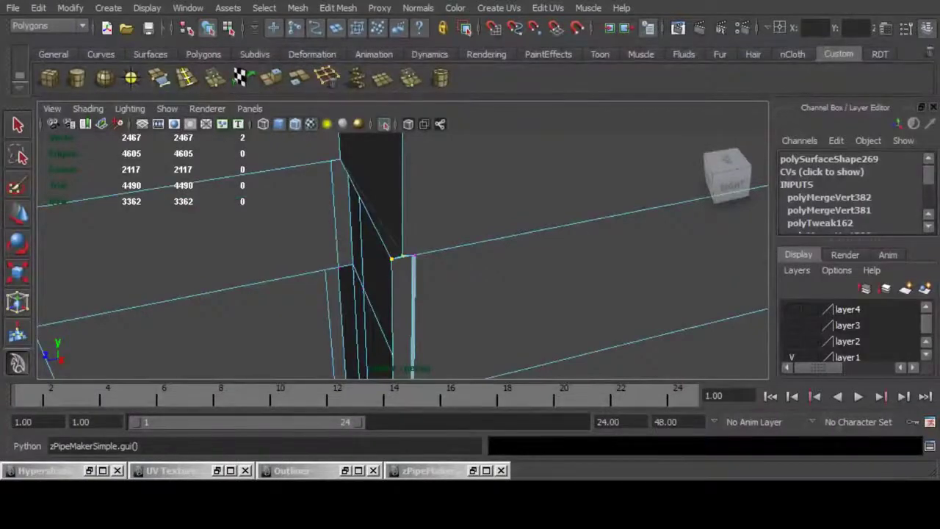
pyautogui.press('g')
pyautogui.keyDown('alt'); pyautogui.moveTo(400, 261); pyautogui.dragTo(490, 271); pyautogui.keyUp('alt')
pyautogui.scroll(-8, 403, 255)
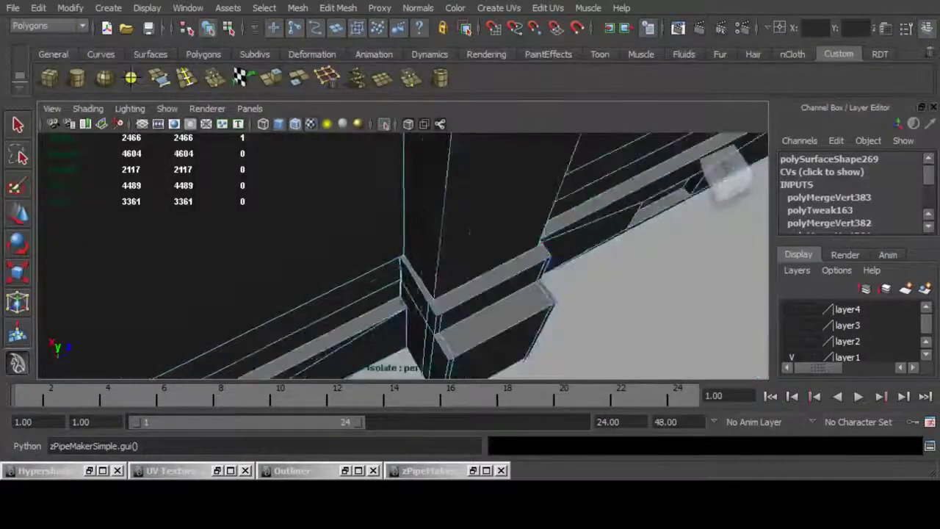
# Merge the remaining overlapping vertices where the ledge lines meet the pillar's rear corner.
pyautogui.keyDown('alt'); pyautogui.moveTo(403, 255); pyautogui.dragTo(433, 265); pyautogui.keyUp('alt')
pyautogui.scroll(8, 403, 256)
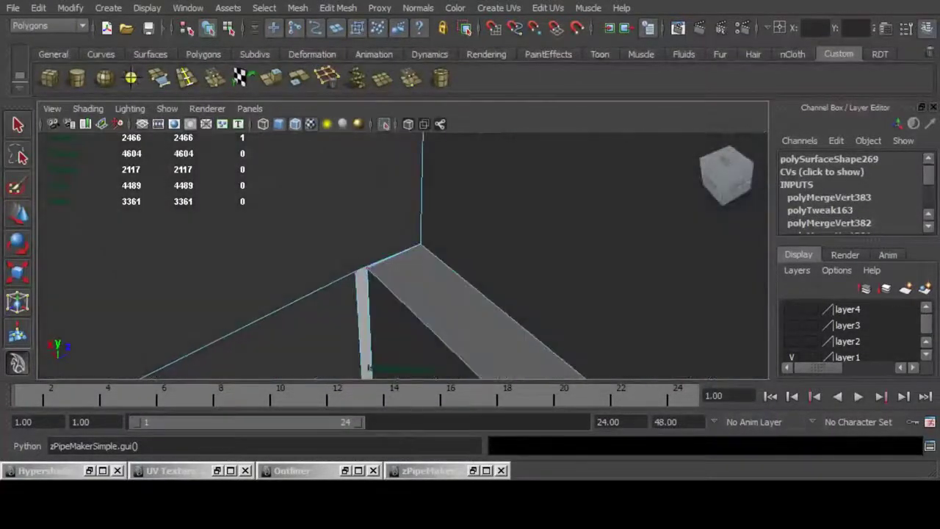
pyautogui.press('g')
pyautogui.scroll(-10, 402, 255)
pyautogui.scroll(5, 403, 255)
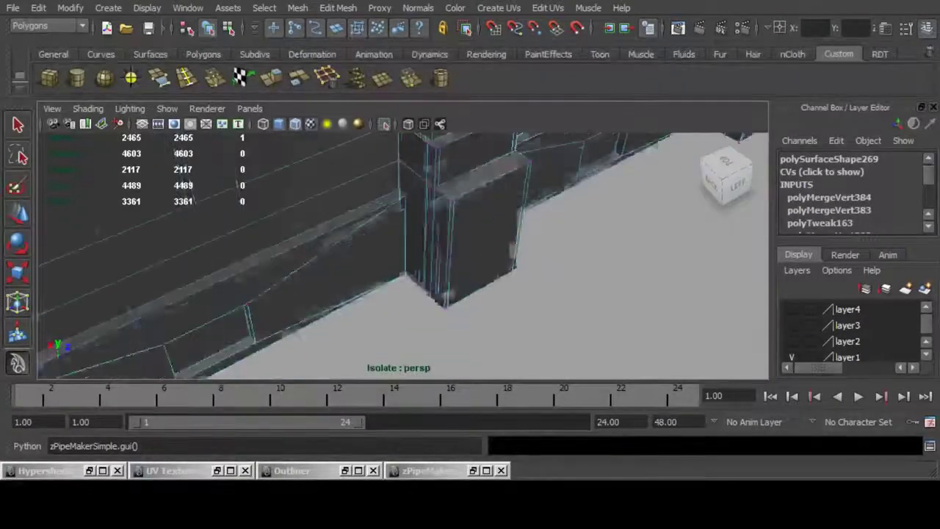
pyautogui.keyDown('alt'); pyautogui.moveTo(402, 256); pyautogui.dragTo(446, 241); pyautogui.keyUp('alt')
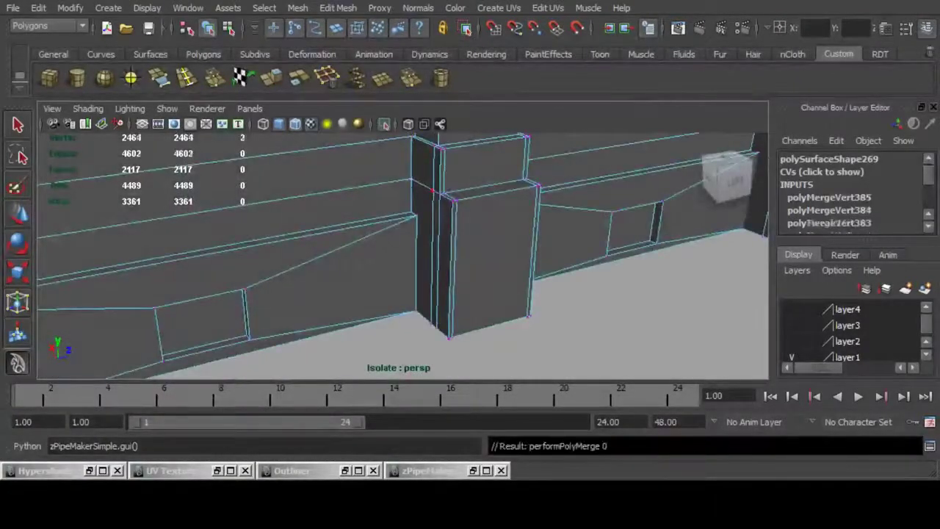
# Merge the overlapping vertices at the rear ledge corner of the neighbouring pillar.
pyautogui.scroll(-8, 403, 256)
pyautogui.keyDown('alt'); pyautogui.moveTo(403, 256); pyautogui.dragTo(402, 301, button='middle'); pyautogui.keyUp('alt')
pyautogui.scroll(-5, 403, 256)
pyautogui.keyDown('alt'); pyautogui.moveTo(403, 256); pyautogui.dragTo(421, 269); pyautogui.keyUp('alt')
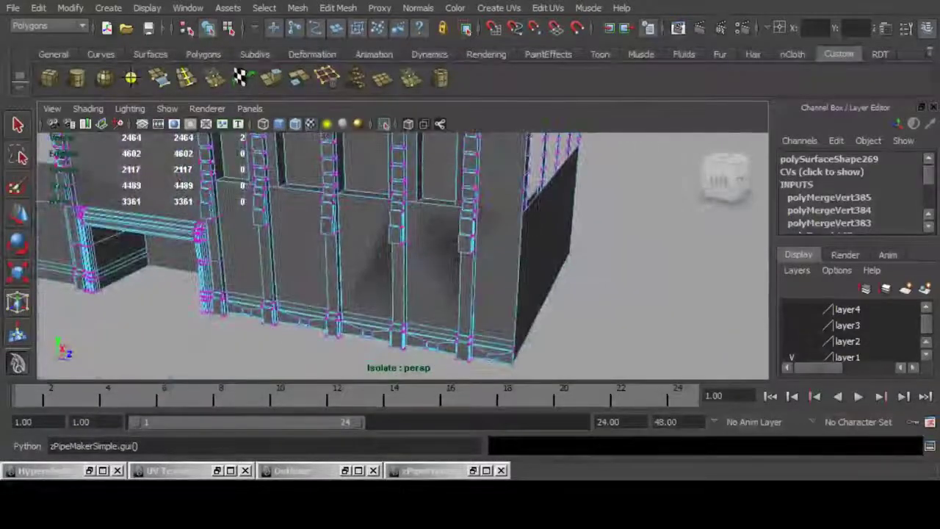
pyautogui.keyDown('alt'); pyautogui.moveTo(403, 256); pyautogui.dragTo(443, 202, button='middle'); pyautogui.keyUp('alt')
pyautogui.scroll(8, 403, 256)
pyautogui.moveTo(419, 250)
pyautogui.keyDown('alt'); pyautogui.mouseDown()
pyautogui.moveTo(360, 264)
pyautogui.moveTo(426, 253)
pyautogui.mouseUp(); pyautogui.keyUp('alt')
pyautogui.scroll(5, 402, 256)
pyautogui.keyDown('alt'); pyautogui.moveTo(403, 256); pyautogui.dragTo(573, 283, button='middle'); pyautogui.keyUp('alt')
pyautogui.scroll(5, 403, 255)
pyautogui.keyDown('alt'); pyautogui.moveTo(412, 256); pyautogui.dragTo(400, 257); pyautogui.keyUp('alt')
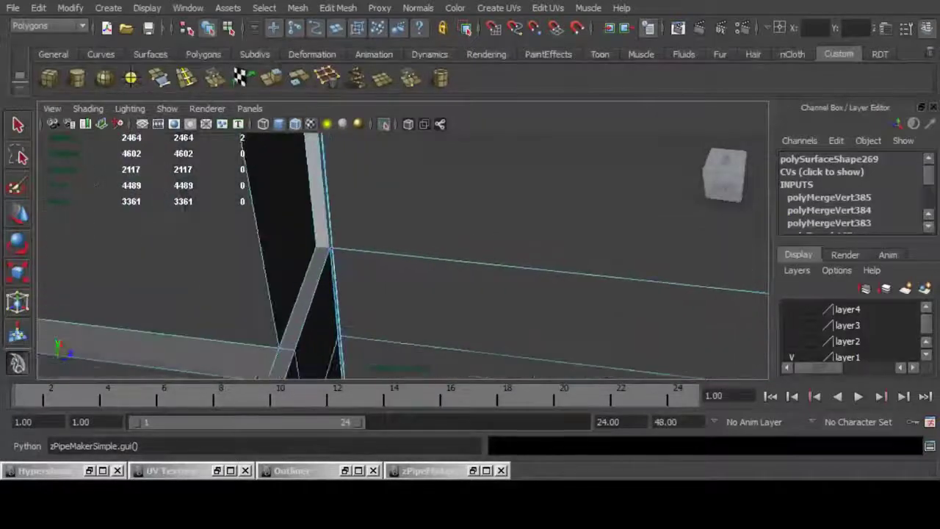
pyautogui.scroll(10, 403, 255)
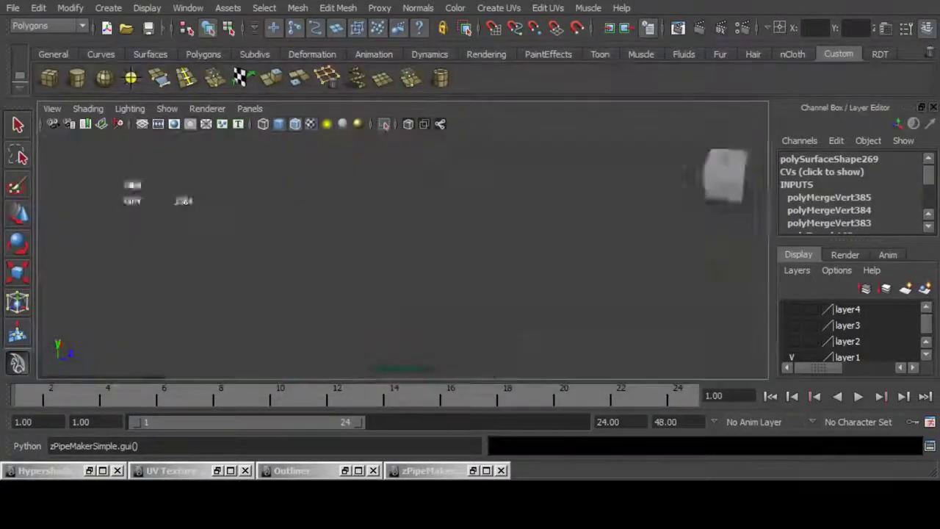
pyautogui.scroll(-8, 403, 256)
pyautogui.keyDown('alt'); pyautogui.moveTo(402, 256); pyautogui.dragTo(426, 268); pyautogui.keyUp('alt')
pyautogui.click(352, 275)
pyautogui.press('f')
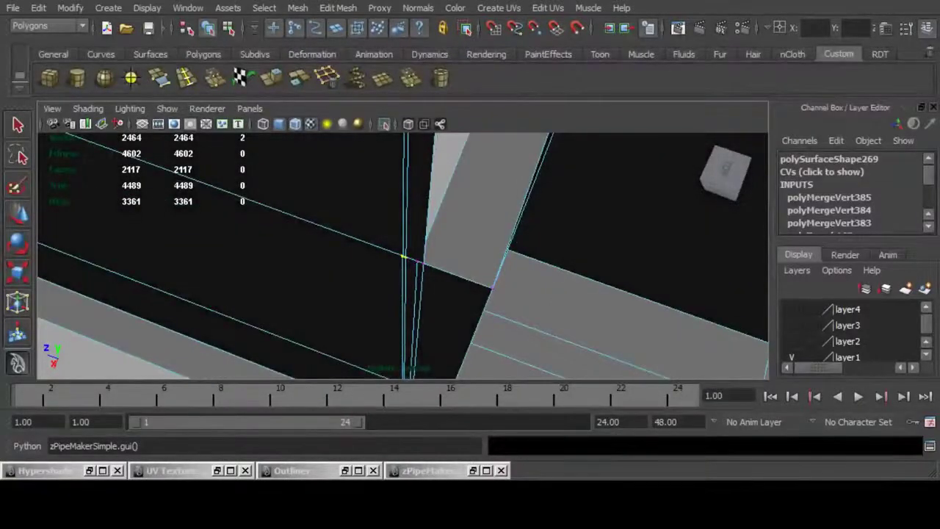
pyautogui.press('g')
pyautogui.press('g')
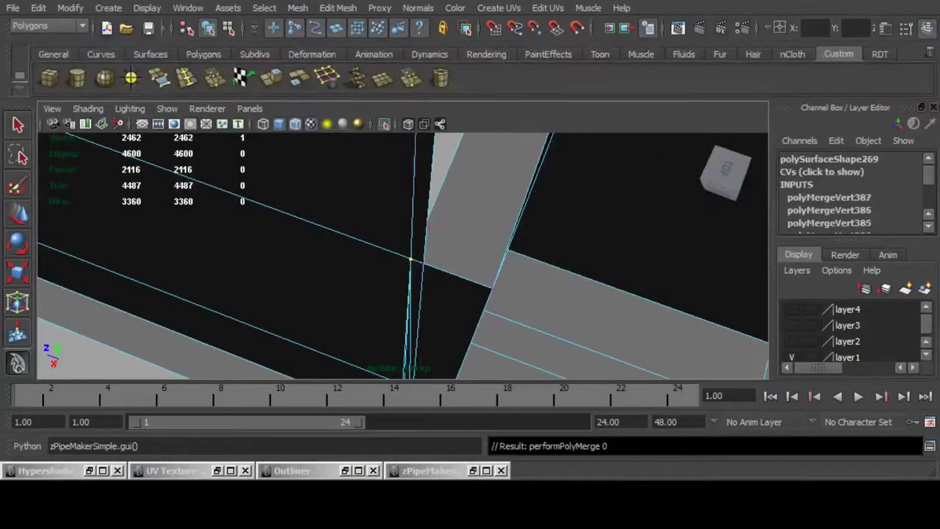
# Undo the last merge and merge the ledge vertex with the vertex at the pillar's rear corner instead.
pyautogui.hotkey('ctrl', 'z')
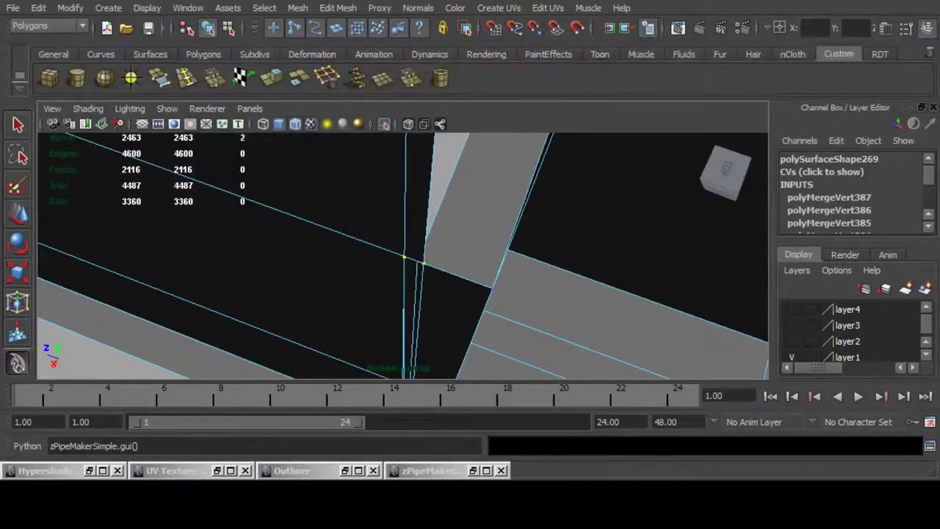
pyautogui.press('g')
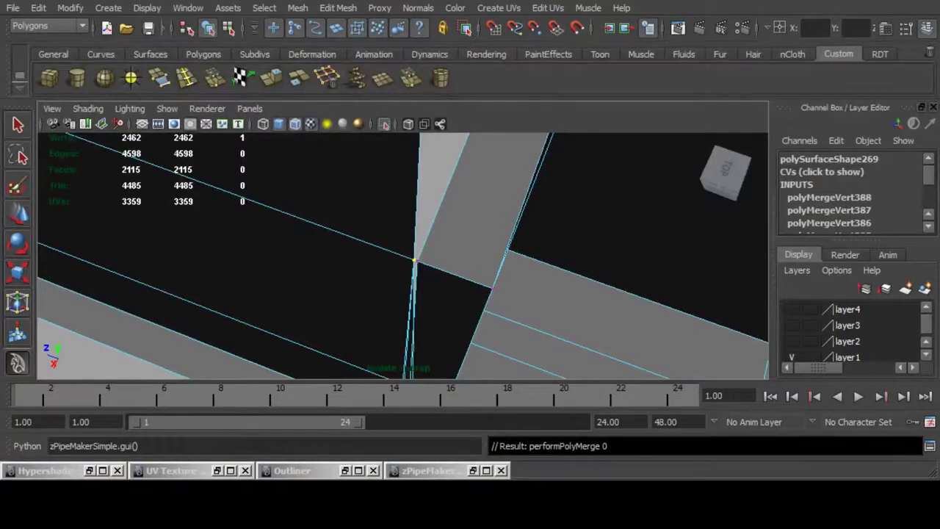
# Shift the merged corner vertex along Z on the ledge line and merge the stray vertex beside it.
pyautogui.scroll(-4, 403, 257)
pyautogui.keyDown('alt'); pyautogui.moveTo(403, 256); pyautogui.dragTo(423, 256); pyautogui.keyUp('alt')
pyautogui.moveTo(356, 242); pyautogui.dragTo(380, 250)
pyautogui.keyDown('alt'); pyautogui.moveTo(380, 250); pyautogui.dragTo(336, 192); pyautogui.keyUp('alt')
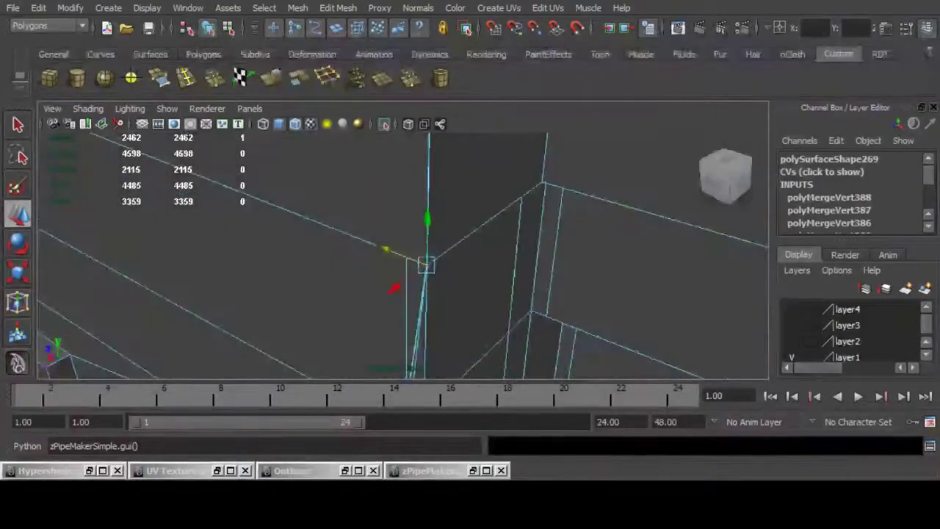
pyautogui.moveTo(426, 264); pyautogui.dragTo(412, 290)
pyautogui.hotkey('ctrl', 'z')
pyautogui.moveTo(410, 247); pyautogui.dragTo(294, 269)
pyautogui.press('g')
# Merge the two overlapping vertices on the horizontal wall line behind the pillar, followed by the three neighbouring ones.
pyautogui.keyDown('alt'); pyautogui.moveTo(403, 269); pyautogui.dragTo(610, 271); pyautogui.keyUp('alt')
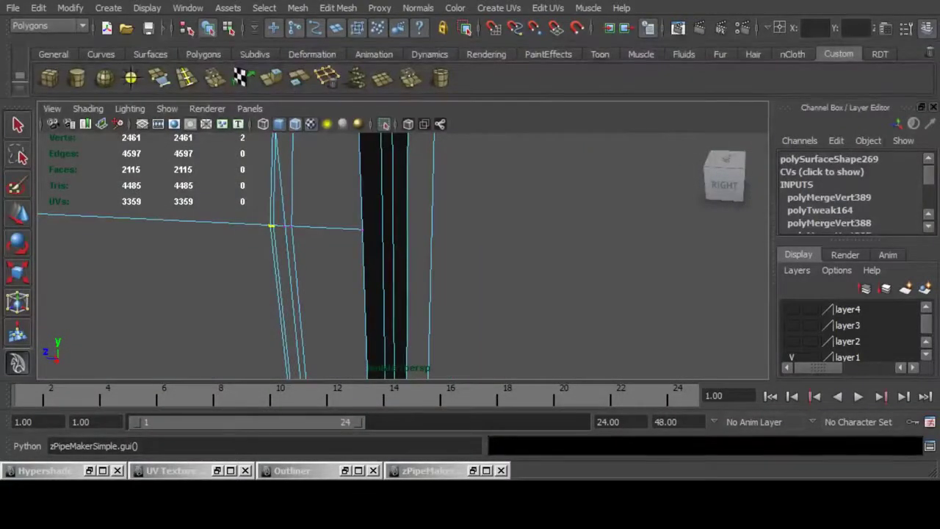
pyautogui.press('g')
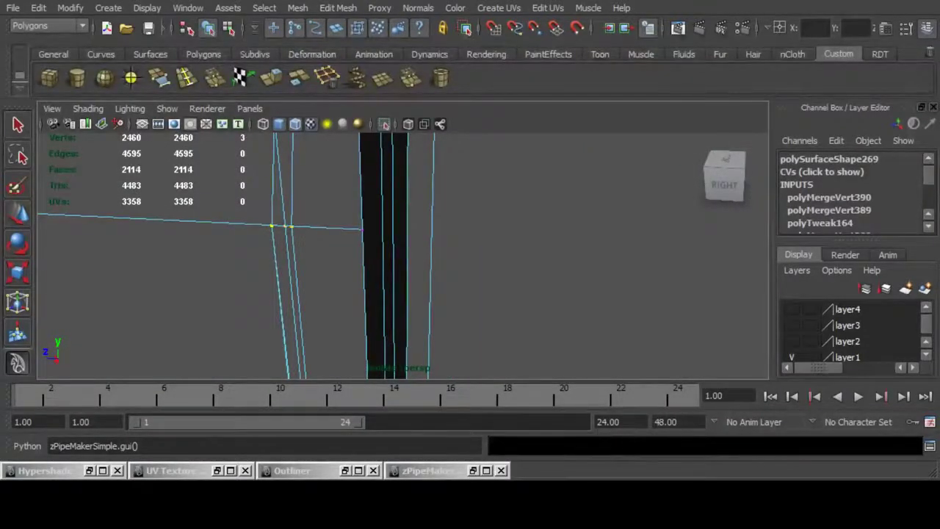
pyautogui.press('g')
# Try merging the two adjacent vertices at the top ledge corner behind the pillar.
pyautogui.keyDown('alt'); pyautogui.moveTo(353, 242); pyautogui.dragTo(455, 253); pyautogui.keyUp('alt')
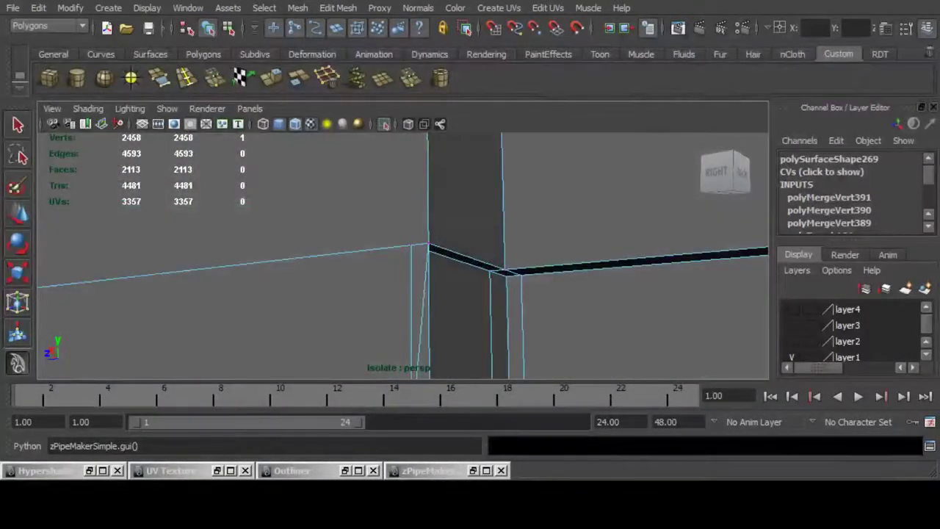
pyautogui.hotkey('ctrl', 'm')
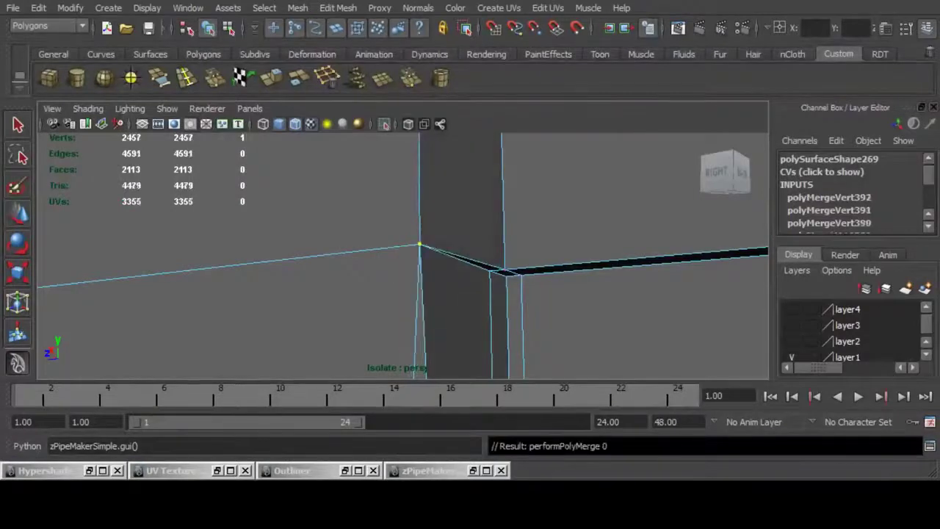
pyautogui.hotkey('ctrl', 'z')
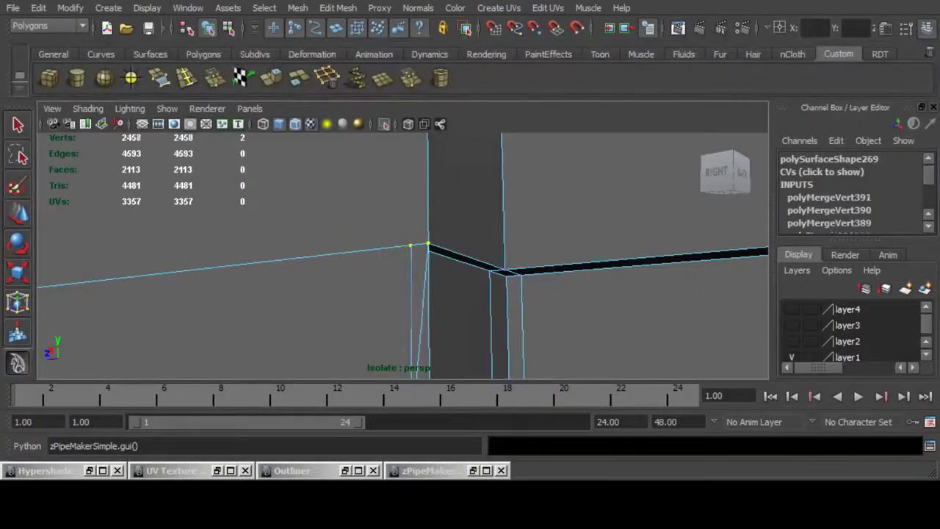
pyautogui.hotkey('ctrl', 'z')
# Merge the three closely spaced vertices at the lower ledge's upper edge beside the pillar.
pyautogui.scroll(-5, 403, 256)
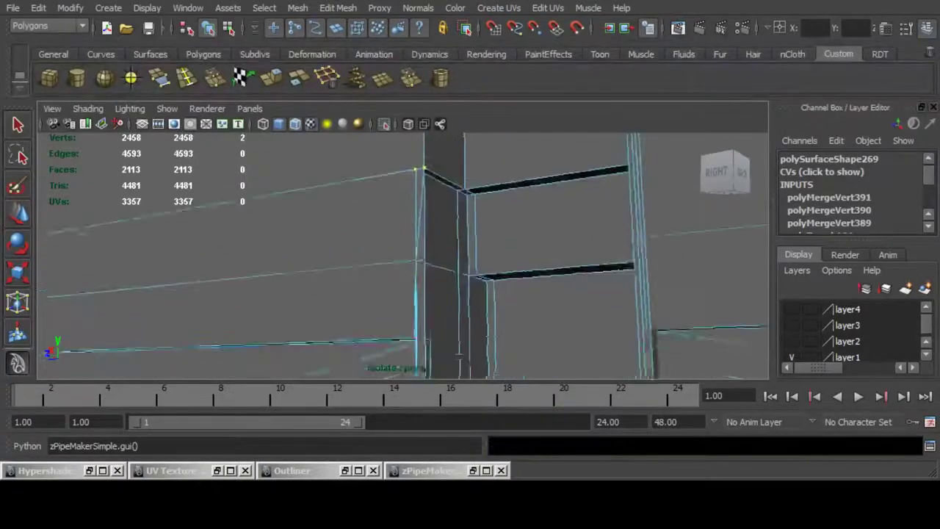
pyautogui.keyDown('alt'); pyautogui.moveTo(420, 334); pyautogui.dragTo(419, 229, button='middle'); pyautogui.keyUp('alt')
pyautogui.keyDown('alt'); pyautogui.moveTo(418, 228); pyautogui.dragTo(467, 195); pyautogui.keyUp('alt')
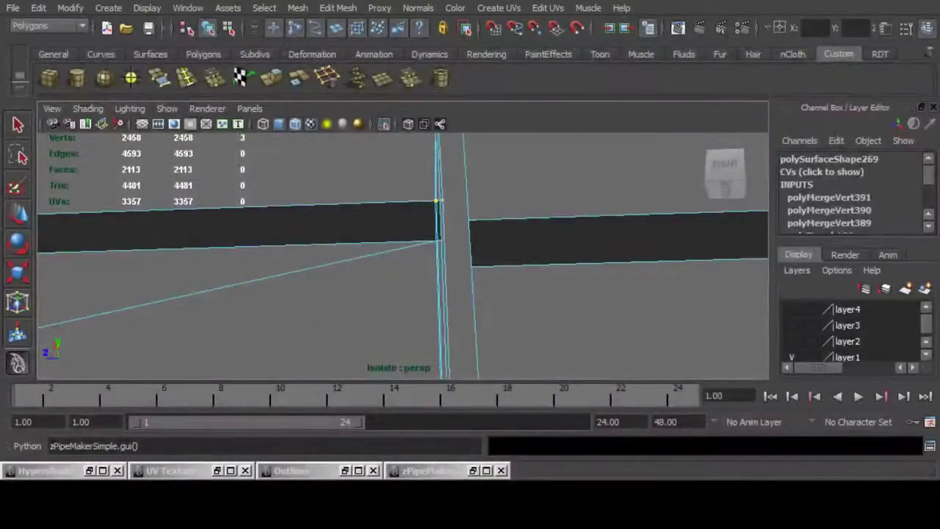
pyautogui.keyDown('alt'); pyautogui.moveTo(438, 202); pyautogui.dragTo(426, 224); pyautogui.keyUp('alt')
pyautogui.scroll(-5, 441, 272)
pyautogui.keyDown('alt'); pyautogui.moveTo(426, 224); pyautogui.dragTo(478, 244, button='middle'); pyautogui.keyUp('alt')
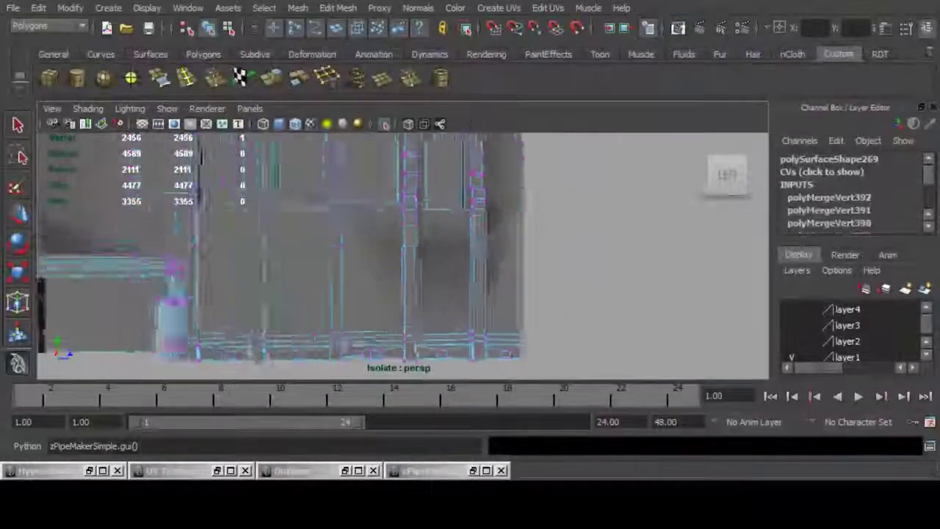
# Examine the lower facade on both sides of the entrance for remaining stray vertices.
pyautogui.scroll(3, 441, 272)
pyautogui.keyDown('alt'); pyautogui.moveTo(441, 294); pyautogui.dragTo(528, 235, button='middle'); pyautogui.keyUp('alt')
pyautogui.keyDown('alt'); pyautogui.moveTo(441, 235); pyautogui.dragTo(562, 298, button='middle'); pyautogui.keyUp('alt')
pyautogui.keyDown('alt'); pyautogui.moveTo(478, 257); pyautogui.dragTo(500, 261); pyautogui.keyUp('alt')
pyautogui.moveTo(411, 253)
pyautogui.keyDown('alt'); pyautogui.mouseDown()
pyautogui.moveTo(496, 257)
pyautogui.moveTo(397, 250)
pyautogui.mouseUp(); pyautogui.keyUp('alt')
pyautogui.keyDown('alt'); pyautogui.moveTo(411, 236); pyautogui.dragTo(349, 291, button='middle'); pyautogui.keyUp('alt')
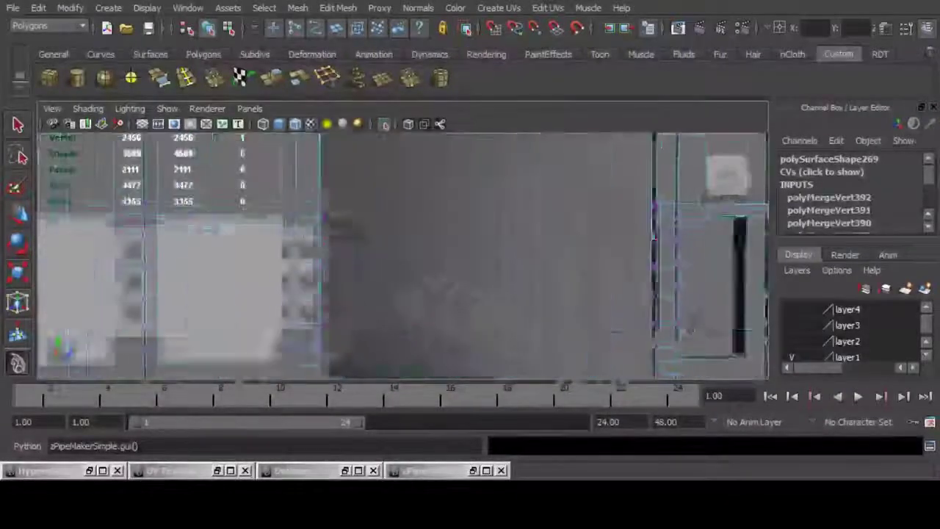
pyautogui.scroll(-5, 403, 255)
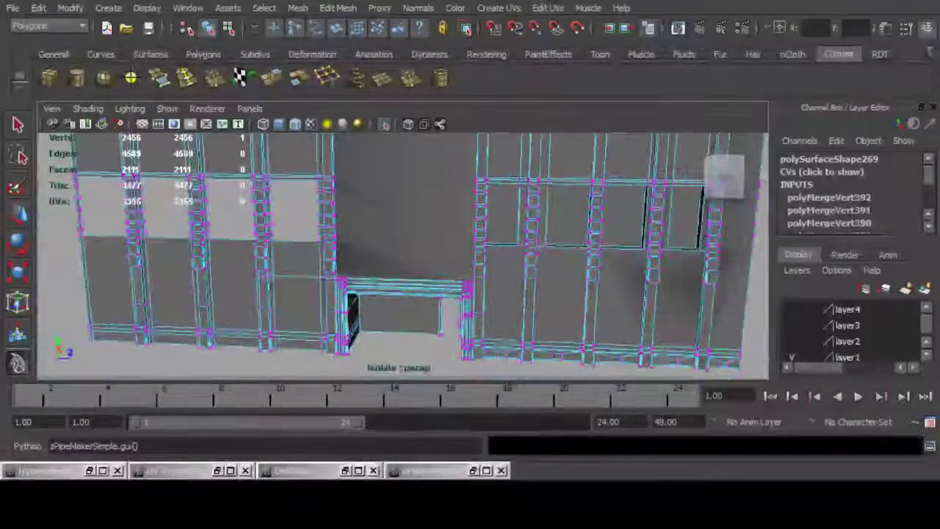
# Check the live stream page and its comments in the browser and return to Maya.
pyautogui.hotkey('alt', 'Tab')
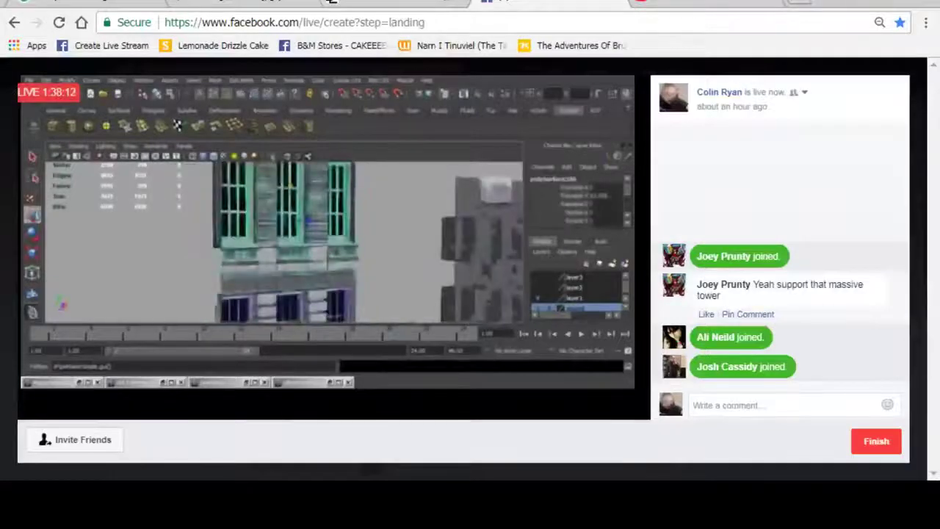
pyautogui.hotkey('alt', 'Tab')
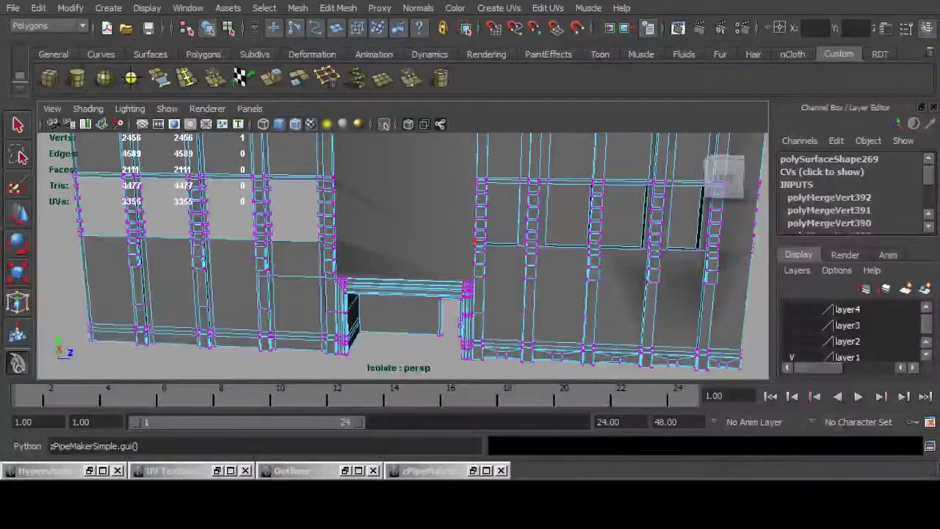
# Merge the two closely spaced vertices on the wall edge beside the first pillar past the entrance.
pyautogui.keyDown('alt'); pyautogui.moveTo(474, 278); pyautogui.dragTo(324, 316, button='middle'); pyautogui.keyUp('alt')
pyautogui.keyDown('alt'); pyautogui.moveTo(352, 287); pyautogui.dragTo(290, 254); pyautogui.keyUp('alt')
pyautogui.keyDown('alt'); pyautogui.moveTo(367, 294); pyautogui.dragTo(360, 213, button='middle'); pyautogui.keyUp('alt')
pyautogui.keyDown('alt'); pyautogui.moveTo(360, 257); pyautogui.dragTo(426, 265, button='right'); pyautogui.keyUp('alt')
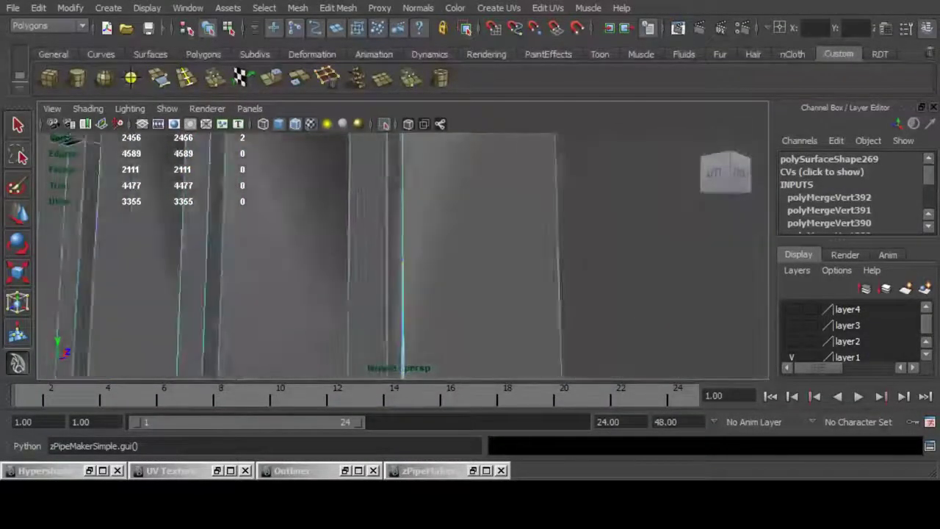
pyautogui.press('g')
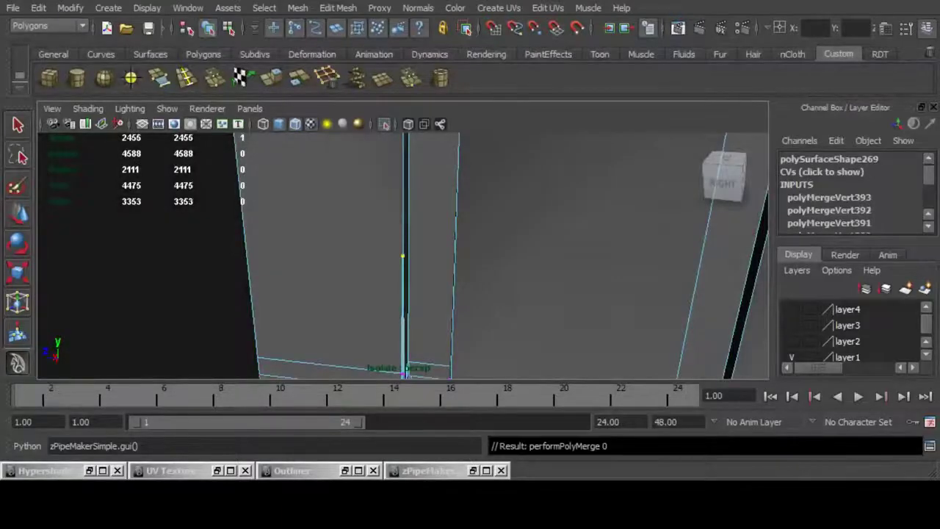
# Merge the stray vertices at the upper end of the thin sliver beside the pillar into one.
pyautogui.scroll(-5, 402, 256)
pyautogui.keyDown('alt'); pyautogui.moveTo(456, 286); pyautogui.dragTo(437, 288); pyautogui.keyUp('alt')
pyautogui.scroll(5, 403, 256)
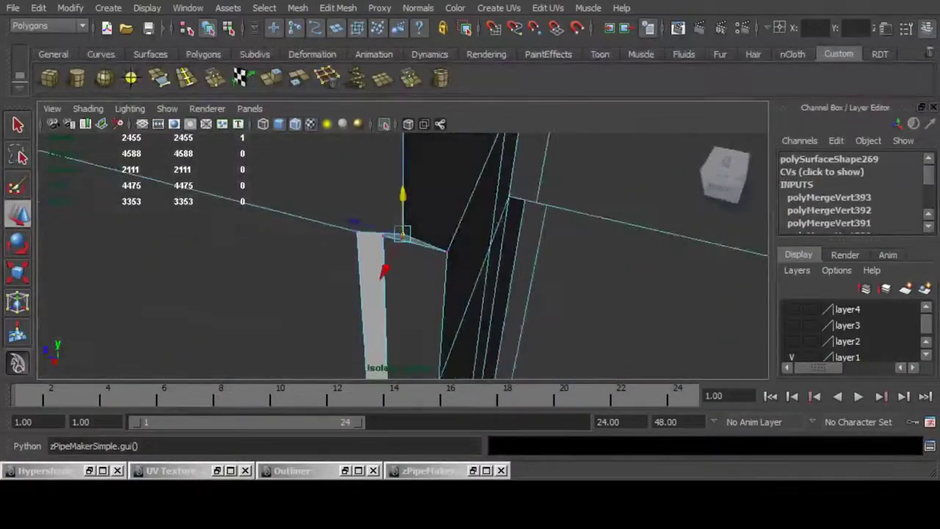
pyautogui.keyDown('shift'); pyautogui.click(358, 232); pyautogui.keyUp('shift')
pyautogui.press('g')
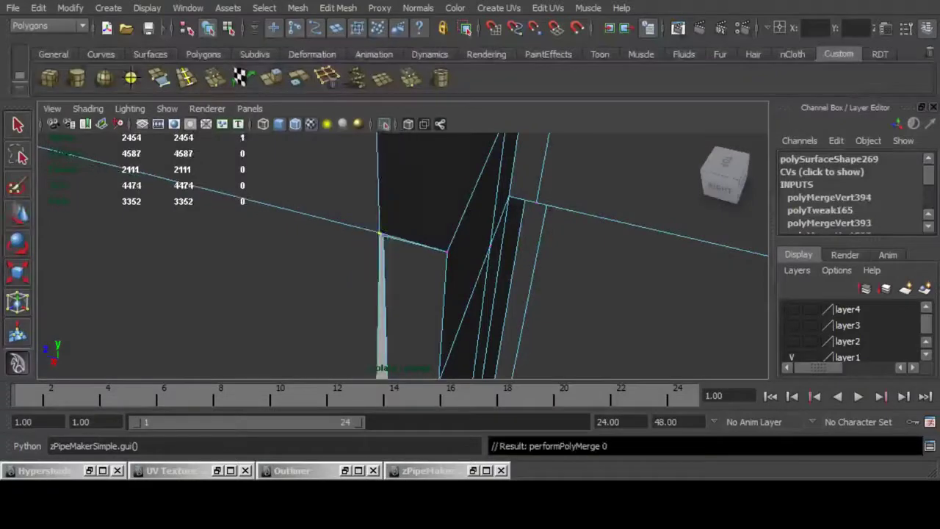
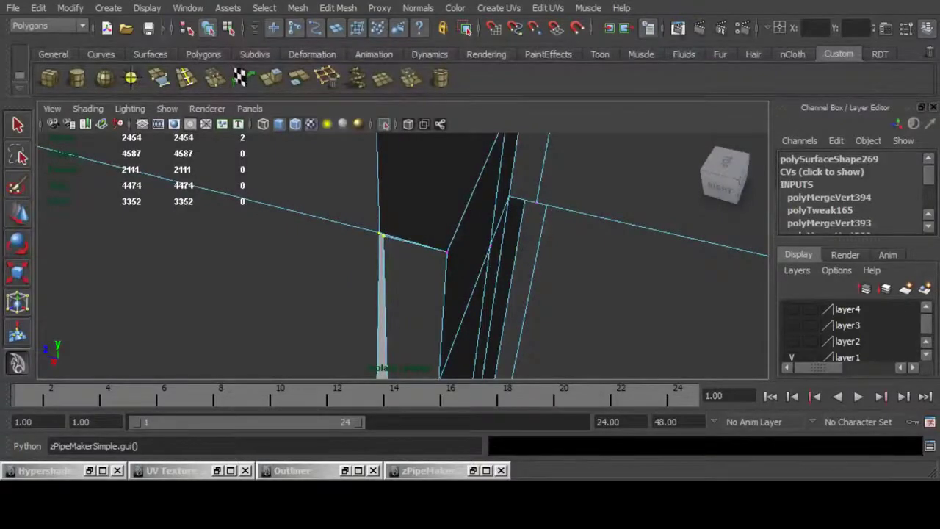
pyautogui.press('g')
# Merge the next vertex pair where the horizontal edge crosses the thin sliver beside the pillar.
pyautogui.scroll(-5, 403, 256)
pyautogui.click(405, 302)
pyautogui.press('f')
pyautogui.keyDown('shift'); pyautogui.click(415, 256); pyautogui.keyUp('shift')
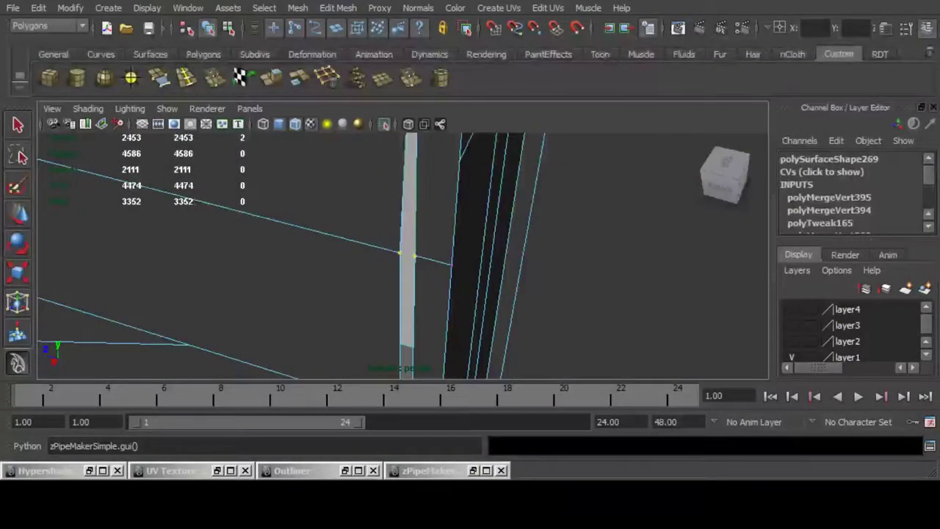
pyautogui.press('g')
# Delete the stray vertex on the bottom edge of the building's plain end wall.
pyautogui.scroll(-5, 403, 256)
pyautogui.scroll(3, 402, 256)
pyautogui.keyDown('alt'); pyautogui.moveTo(426, 271); pyautogui.dragTo(544, 257); pyautogui.keyUp('alt')
pyautogui.scroll(3, 402, 256)
pyautogui.keyDown('alt'); pyautogui.moveTo(411, 257); pyautogui.dragTo(544, 265); pyautogui.keyUp('alt')
pyautogui.scroll(-4, 403, 256)
pyautogui.scroll(3, 403, 256)
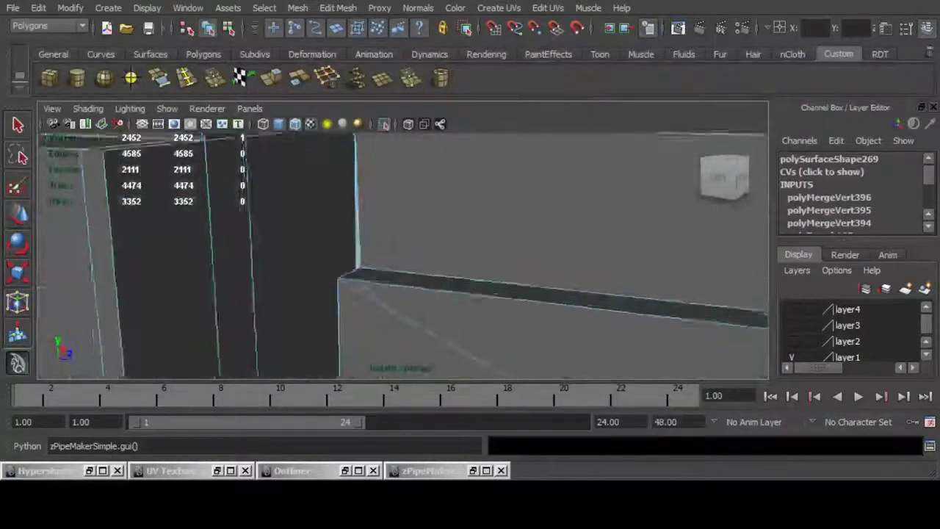
pyautogui.keyDown('alt'); pyautogui.moveTo(403, 255); pyautogui.dragTo(477, 162); pyautogui.keyUp('alt')
pyautogui.scroll(-5, 403, 256)
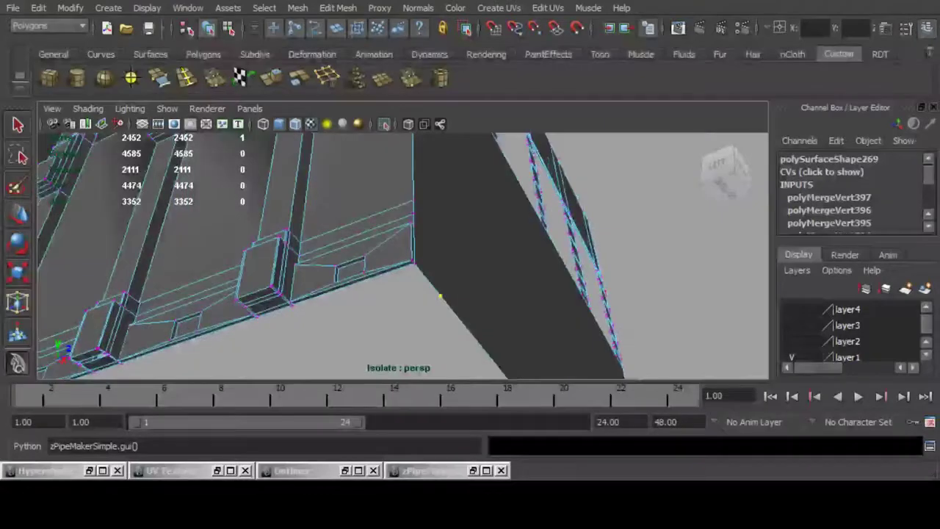
pyautogui.press('Delete')
# Delete the two horizontal edge loops just above the window row on the end wall, including their vertices.
pyautogui.keyDown('alt'); pyautogui.moveTo(441, 294); pyautogui.dragTo(448, 315); pyautogui.keyUp('alt')
pyautogui.scroll(-4, 440, 257)
pyautogui.keyDown('alt'); pyautogui.moveTo(441, 220); pyautogui.dragTo(439, 312, button='middle'); pyautogui.keyUp('alt')
pyautogui.keyDown('alt'); pyautogui.moveTo(439, 294); pyautogui.dragTo(316, 293); pyautogui.keyUp('alt')
pyautogui.scroll(4, 404, 256)
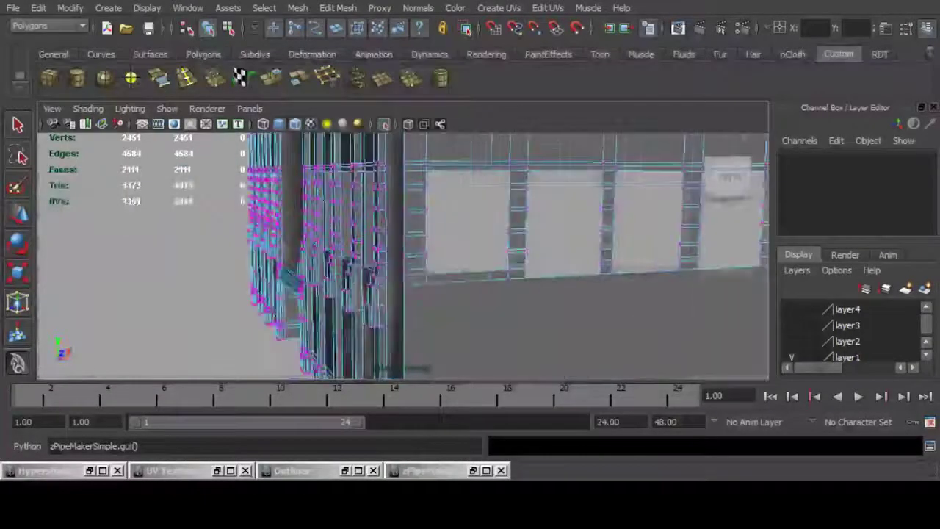
pyautogui.keyDown('alt'); pyautogui.moveTo(412, 249); pyautogui.dragTo(384, 294, button='middle'); pyautogui.keyUp('alt')
pyautogui.keyDown('alt'); pyautogui.moveTo(397, 235); pyautogui.dragTo(397, 307, button='middle'); pyautogui.keyUp('alt')
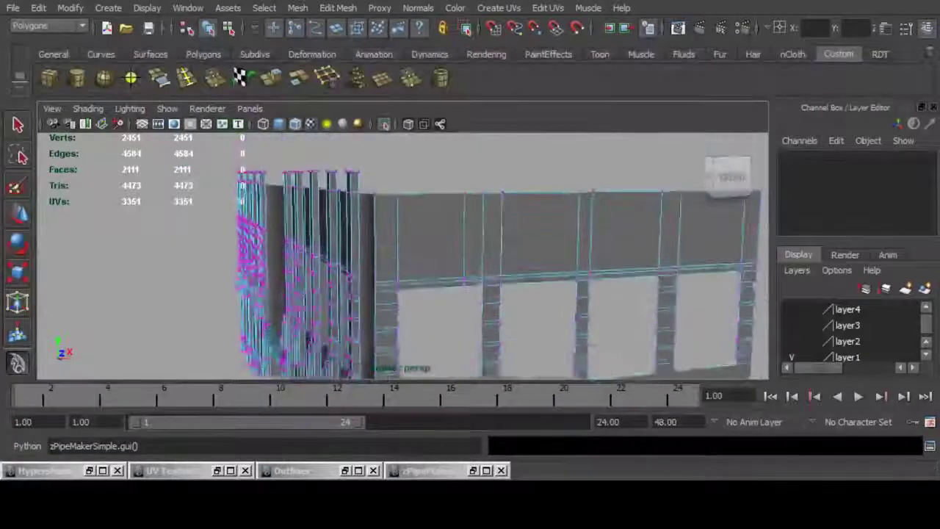
pyautogui.keyDown('alt'); pyautogui.moveTo(396, 294); pyautogui.dragTo(470, 294); pyautogui.keyUp('alt')
pyautogui.press('F10')
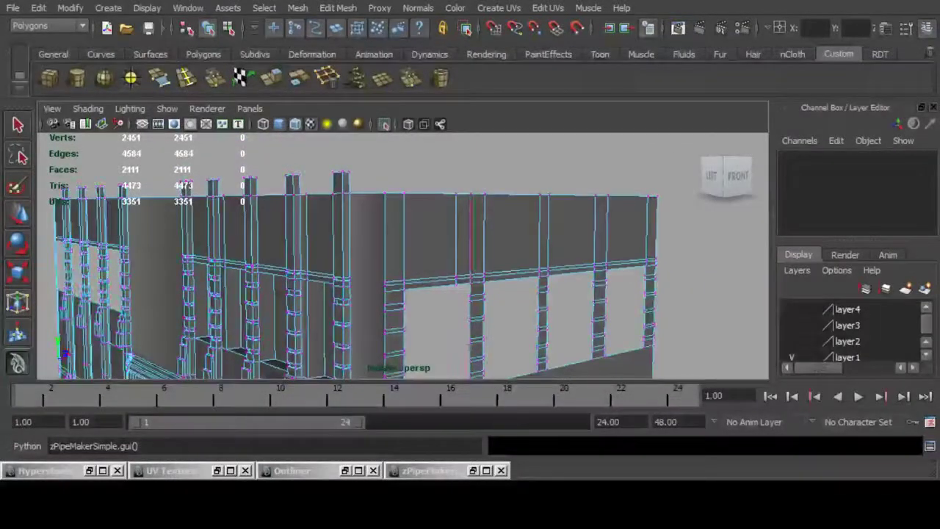
pyautogui.keyDown('alt'); pyautogui.moveTo(470, 250); pyautogui.dragTo(470, 213); pyautogui.keyUp('alt')
pyautogui.scroll(2, 470, 235)
pyautogui.doubleClick(514, 229)
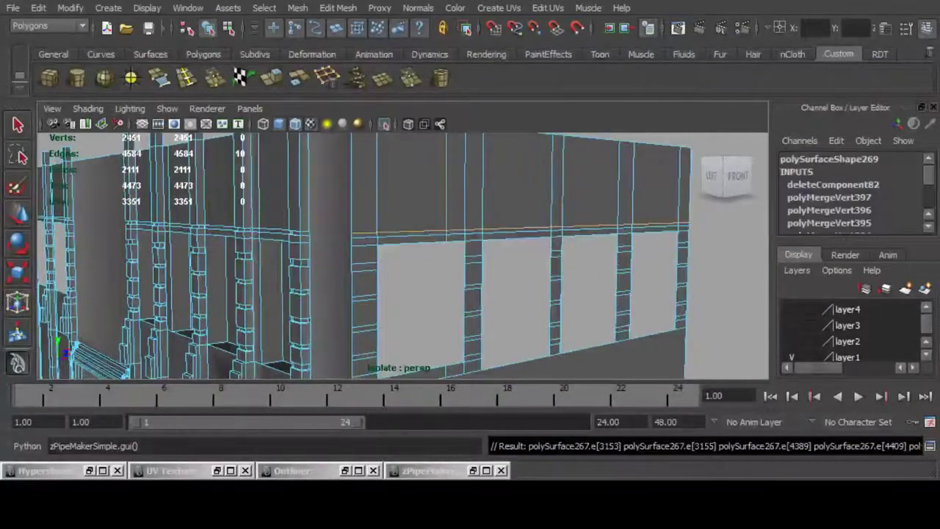
pyautogui.hotkey('ctrl', 'Delete')
pyautogui.doubleClick(514, 233)
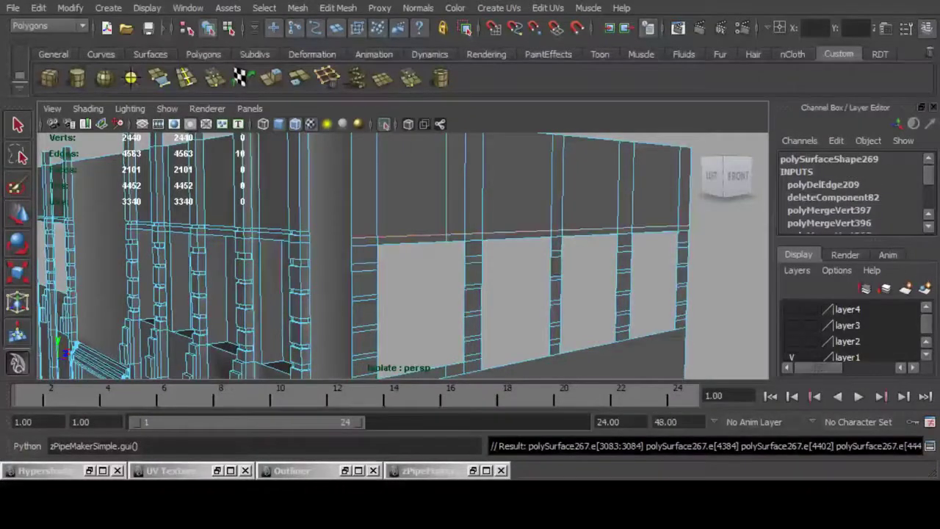
pyautogui.hotkey('ctrl', 'Delete')
# Delete the vertical edges across the upper band above the end wall's windows.
pyautogui.scroll(-4, 471, 235)
pyautogui.keyDown('alt'); pyautogui.moveTo(470, 235); pyautogui.dragTo(514, 286); pyautogui.keyUp('alt')
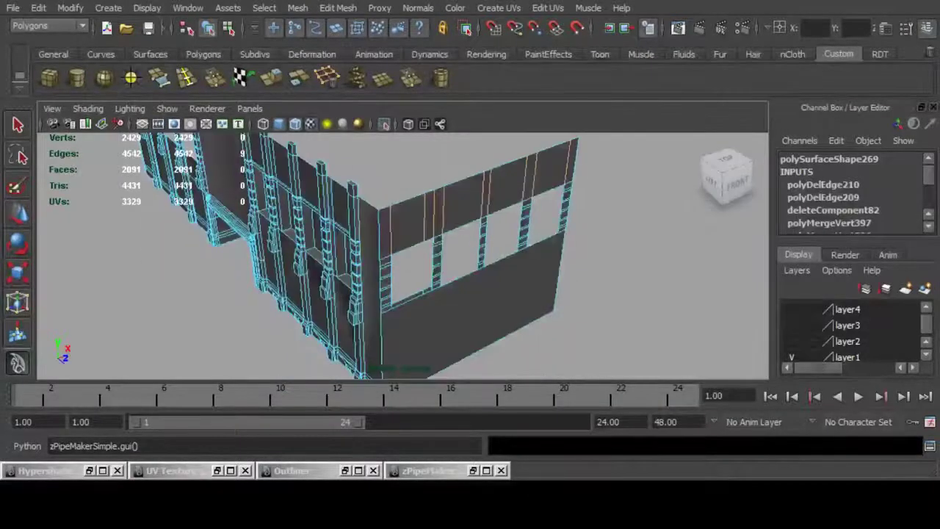
pyautogui.hotkey('ctrl', 'Delete')
# Examine the strip beneath the end wall's first window opening, compare it with the full scene, and isolate the building again.
pyautogui.keyDown('alt'); pyautogui.moveTo(471, 235); pyautogui.dragTo(382, 198); pyautogui.keyUp('alt')
pyautogui.scroll(3, 470, 235)
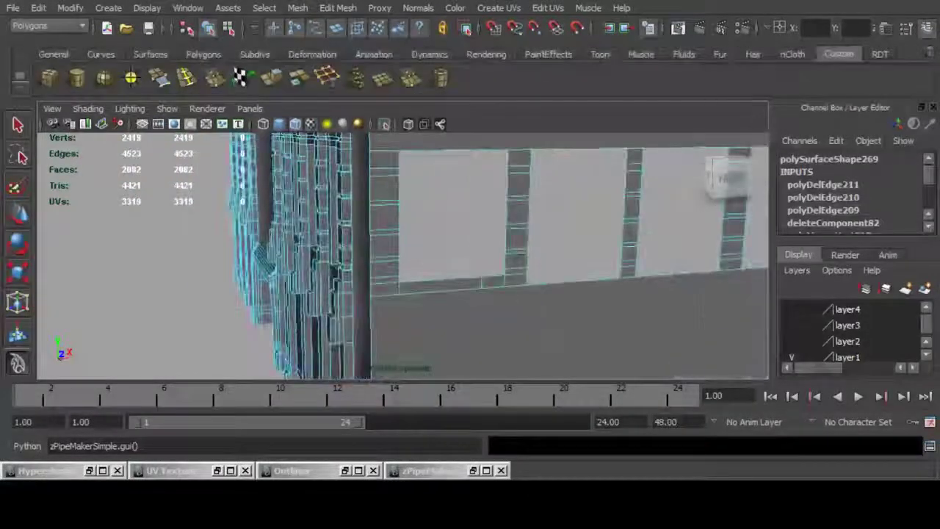
pyautogui.keyDown('alt'); pyautogui.moveTo(411, 250); pyautogui.dragTo(504, 216); pyautogui.keyUp('alt')
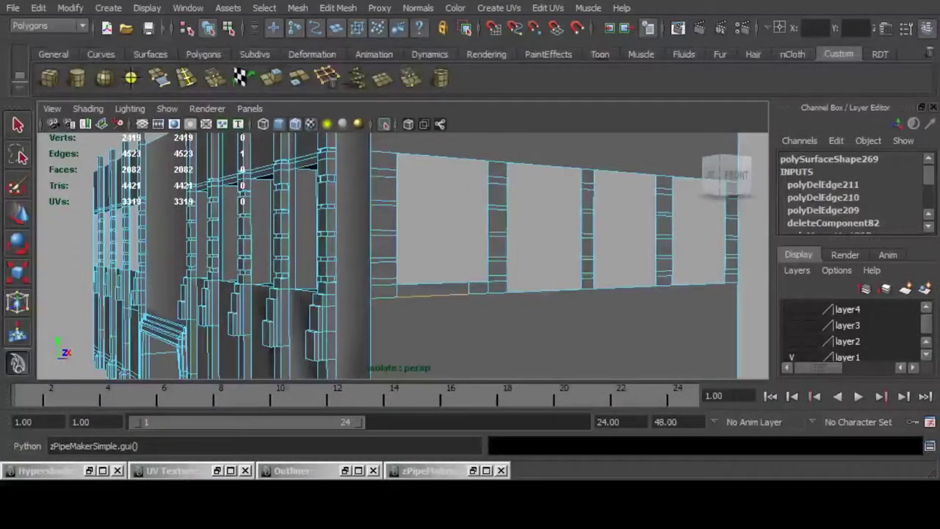
pyautogui.keyDown('alt'); pyautogui.moveTo(470, 249); pyautogui.dragTo(518, 244); pyautogui.keyUp('alt')
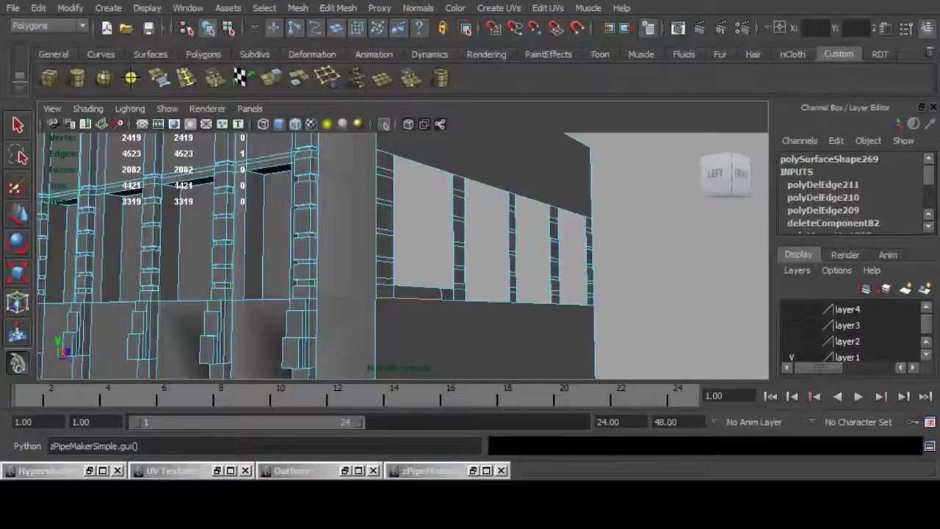
pyautogui.keyDown('alt'); pyautogui.moveTo(514, 246); pyautogui.dragTo(378, 276); pyautogui.keyUp('alt')
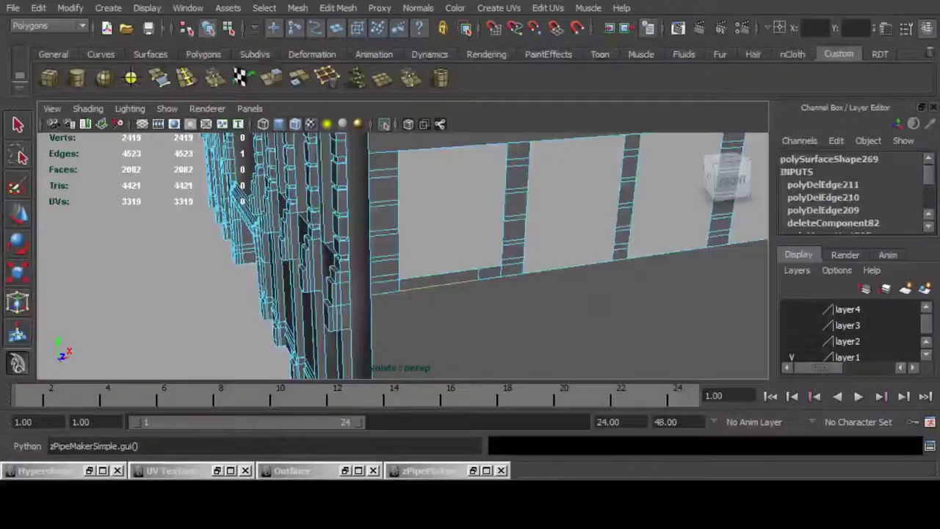
pyautogui.hotkey('ctrl', '1')
pyautogui.hotkey('ctrl', '1')
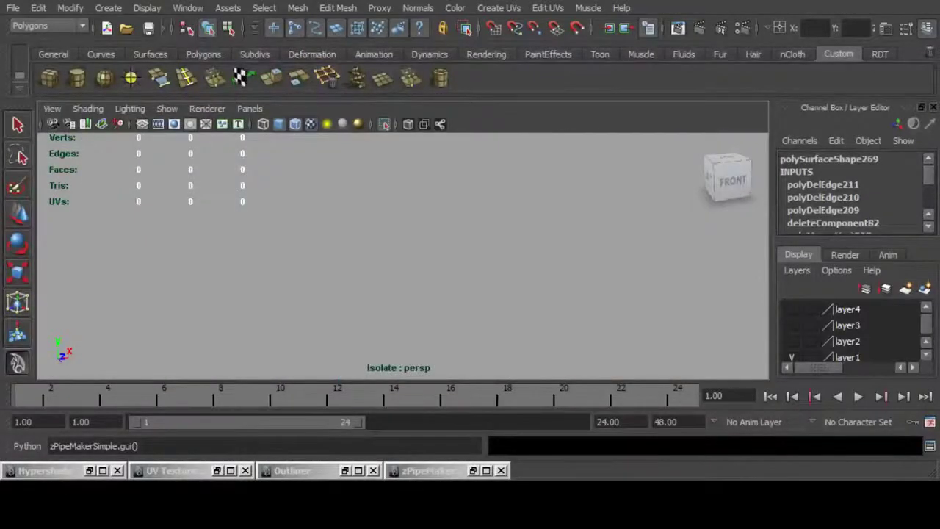
pyautogui.hotkey('ctrl', '1')
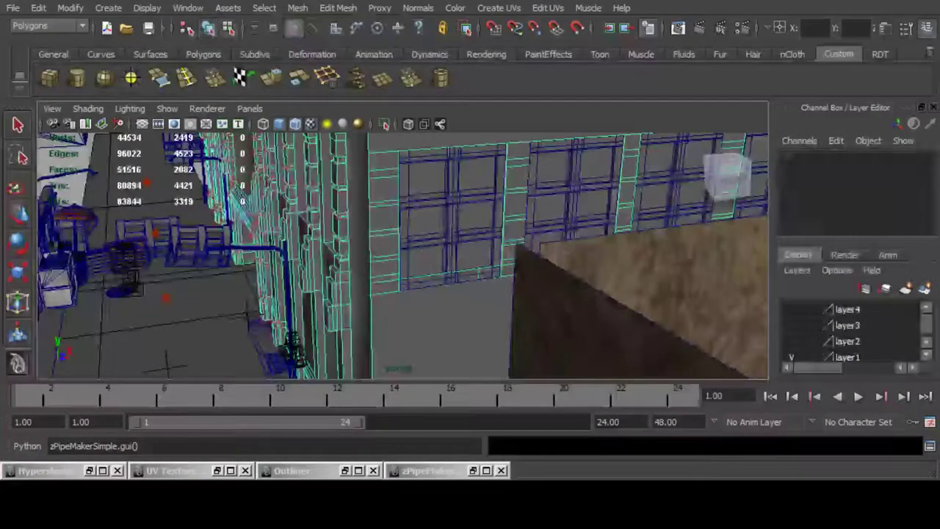
pyautogui.hotkey('ctrl', '1')
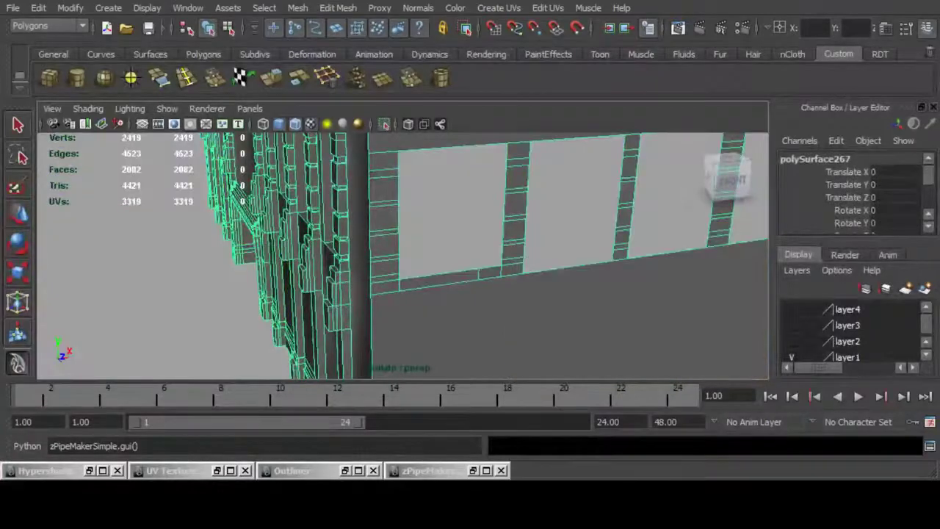
# Delete the two leftover faces beneath the end wall's first window opening.
pyautogui.press('F11')
pyautogui.click(490, 274)
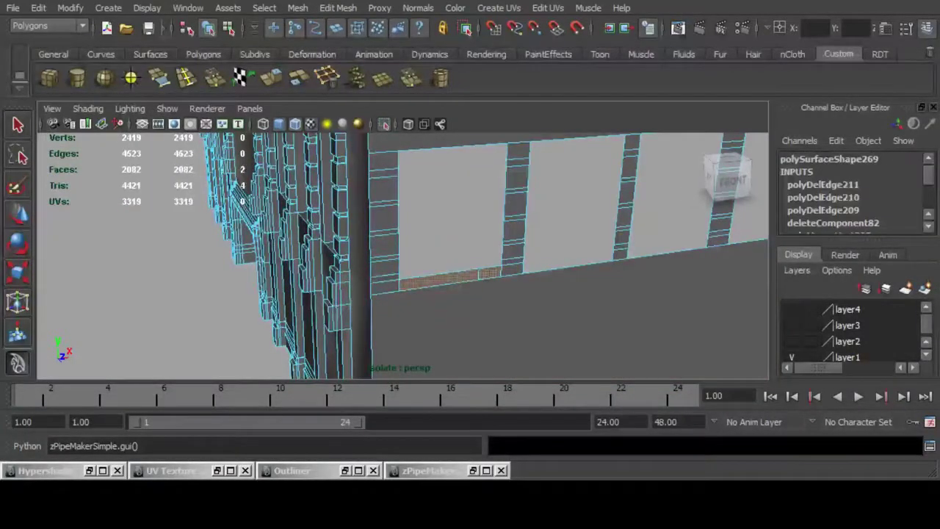
pyautogui.press('Delete')
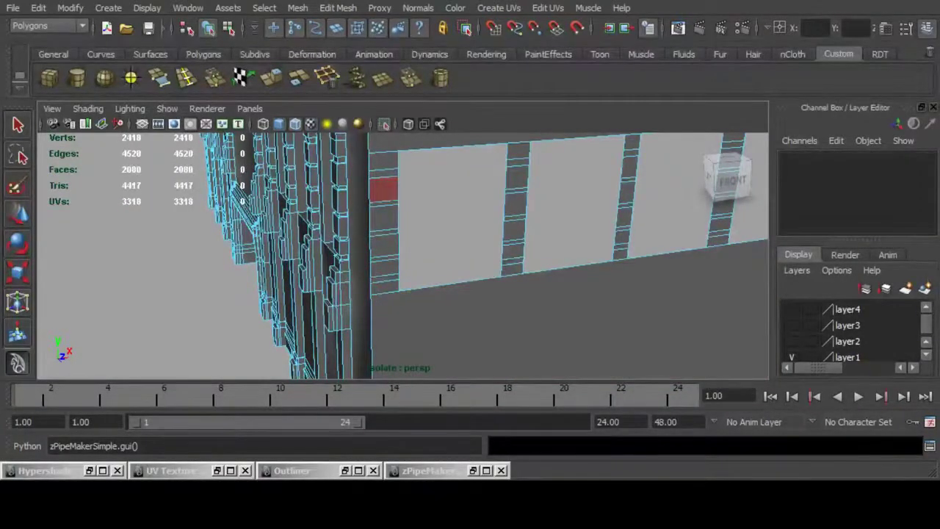
# Delete the horizontal edges across the corner strip beside the end wall's first window opening, including their vertices.
pyautogui.scroll(-4, 384, 188)
pyautogui.keyDown('alt'); pyautogui.moveTo(383, 188); pyautogui.dragTo(390, 297); pyautogui.keyUp('alt')
pyautogui.scroll(2, 336, 236)
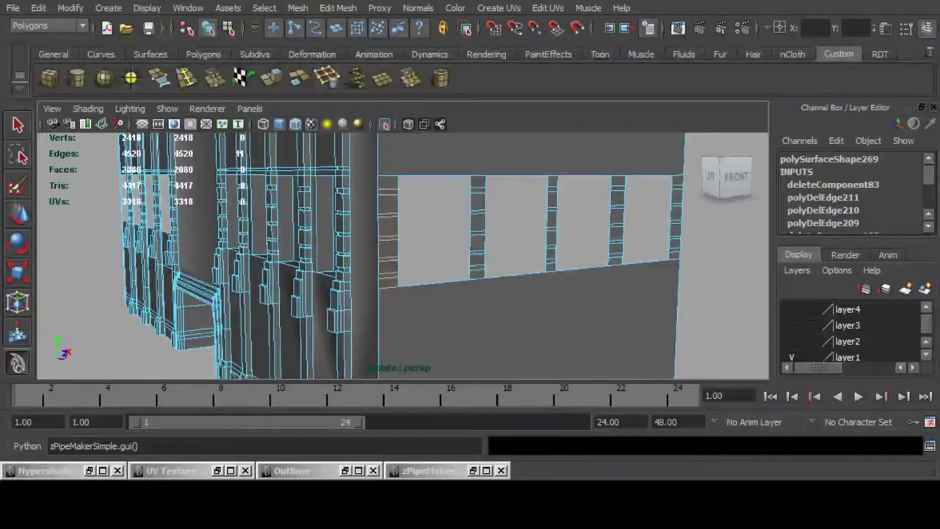
pyautogui.press('Delete')
pyautogui.hotkey('ctrl', 'z')
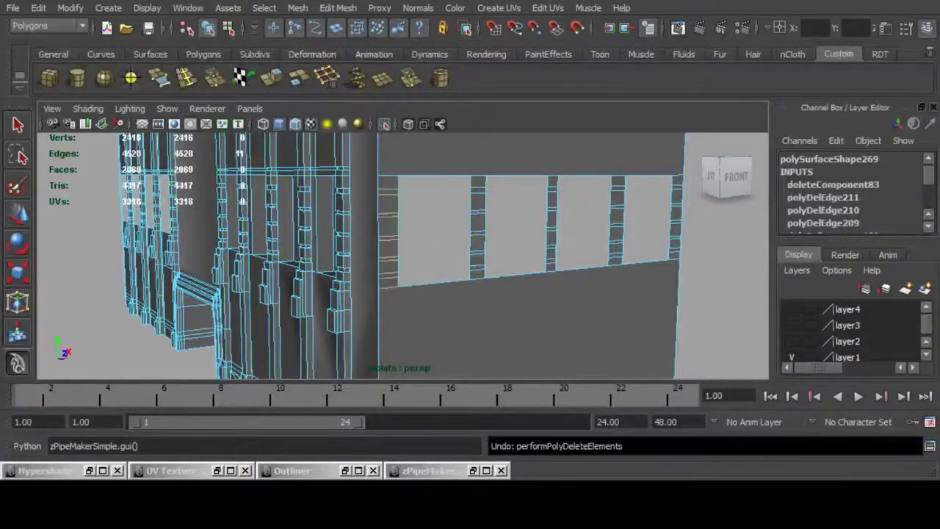
pyautogui.press('Delete')
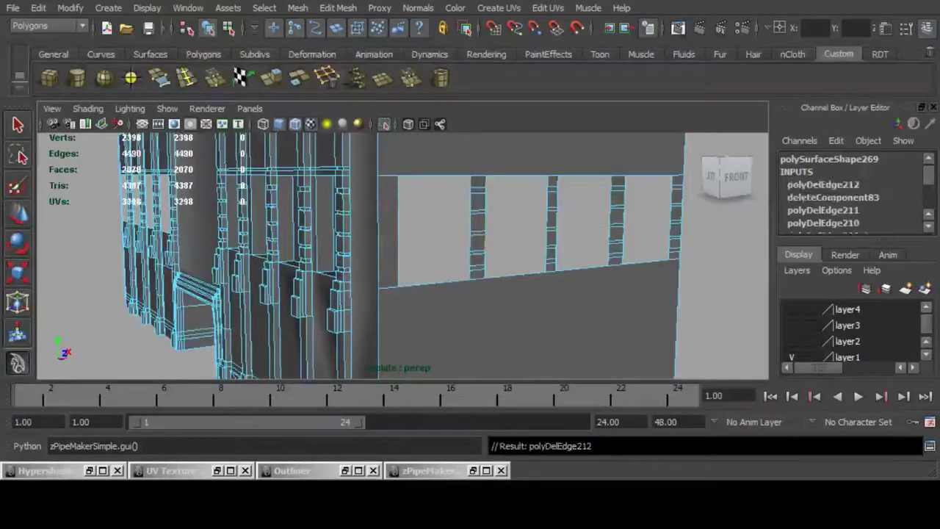
# Delete the horizontal edges and their vertices across the remaining four vertical strips of the end wall's window row.
pyautogui.keyDown('alt'); pyautogui.moveTo(481, 242); pyautogui.dragTo(430, 253); pyautogui.keyUp('alt')
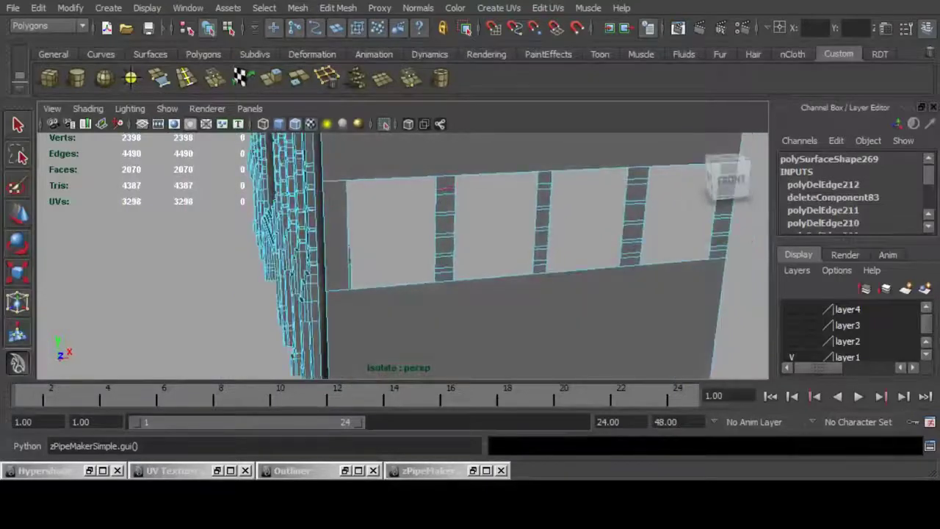
pyautogui.press('Delete')
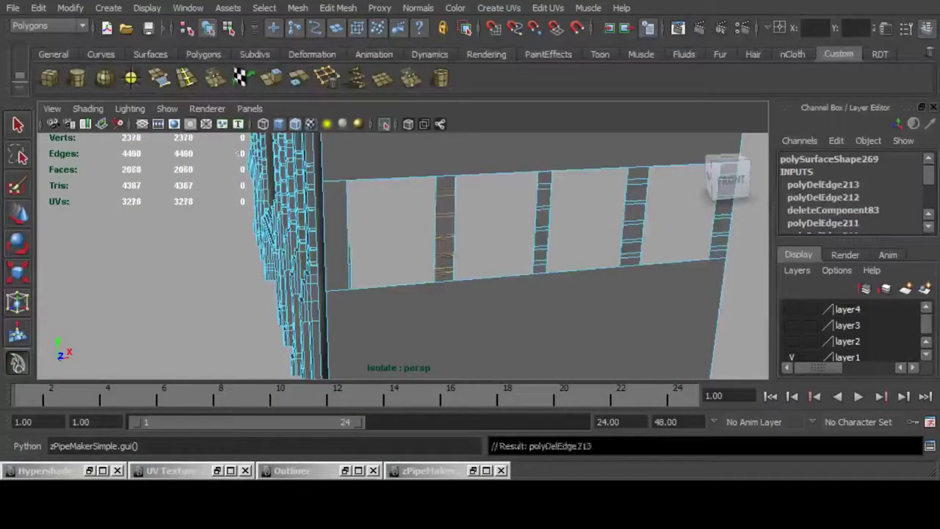
pyautogui.keyDown('alt'); pyautogui.moveTo(455, 242); pyautogui.dragTo(393, 254); pyautogui.keyUp('alt')
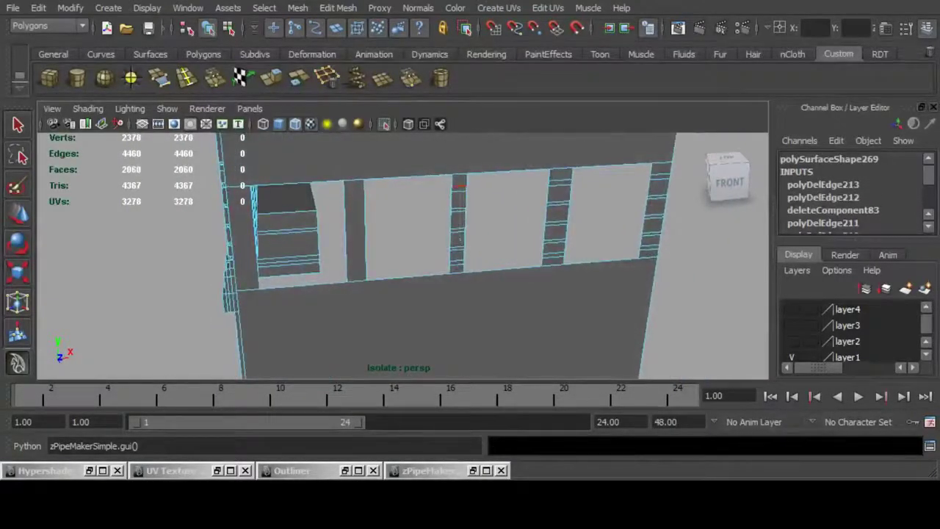
pyautogui.click(328, 75)
pyautogui.keyDown('alt'); pyautogui.moveTo(462, 220); pyautogui.dragTo(412, 212); pyautogui.keyUp('alt')
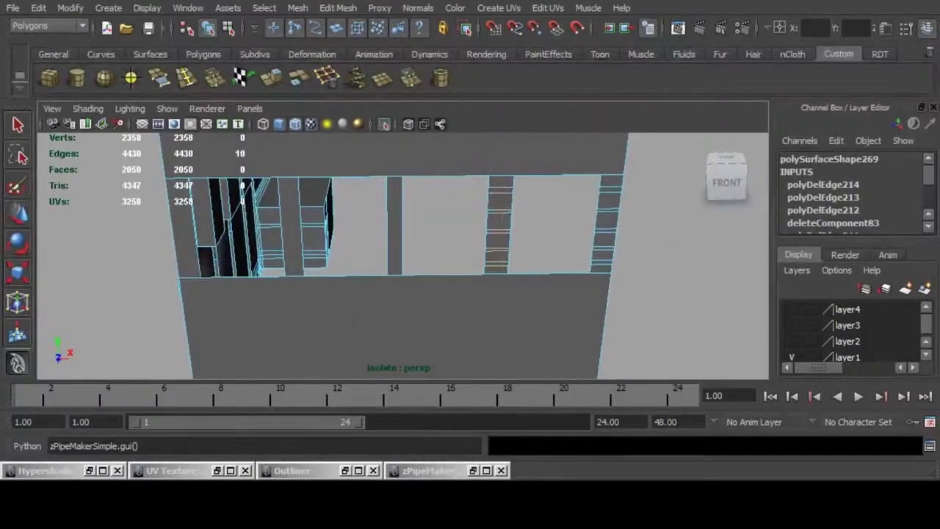
pyautogui.click(328, 75)
pyautogui.keyDown('alt'); pyautogui.moveTo(471, 220); pyautogui.dragTo(404, 216); pyautogui.keyUp('alt')
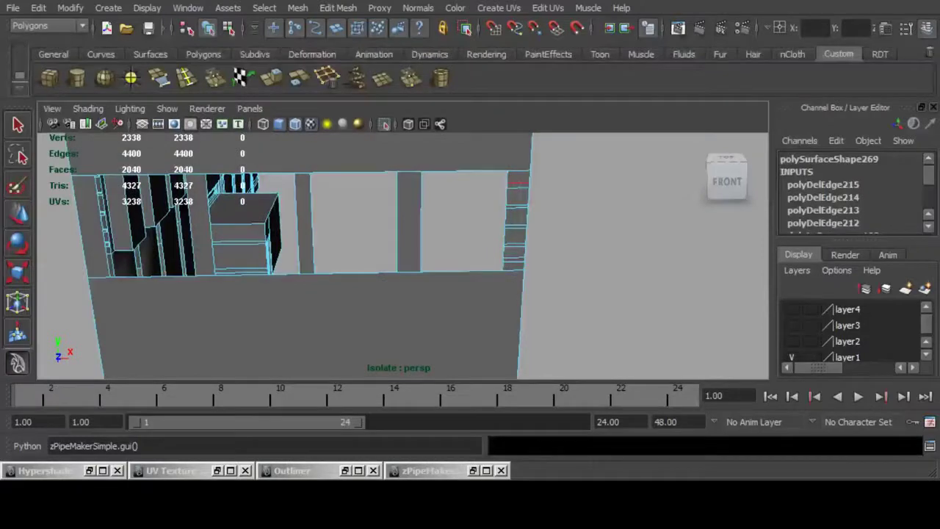
pyautogui.scroll(-7, 402, 256)
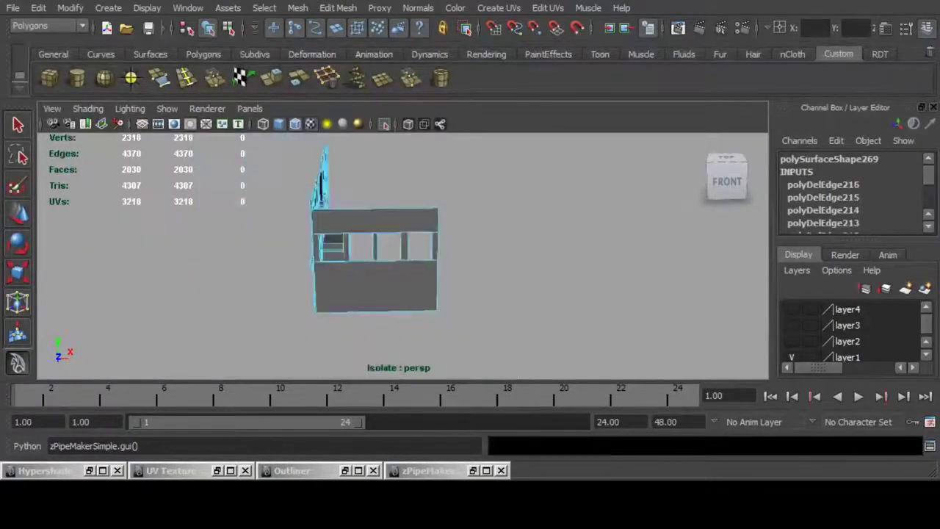
# Delete the horizontal edge line crossing the wall and pillars beside the long side's entrance, at the height of the door frame's top, including its vertices.
pyautogui.keyDown('alt'); pyautogui.moveTo(330, 250); pyautogui.dragTo(485, 263); pyautogui.keyUp('alt')
pyautogui.scroll(4, 403, 255)
pyautogui.keyDown('alt'); pyautogui.moveTo(154, 253); pyautogui.dragTo(206, 232); pyautogui.keyUp('alt')
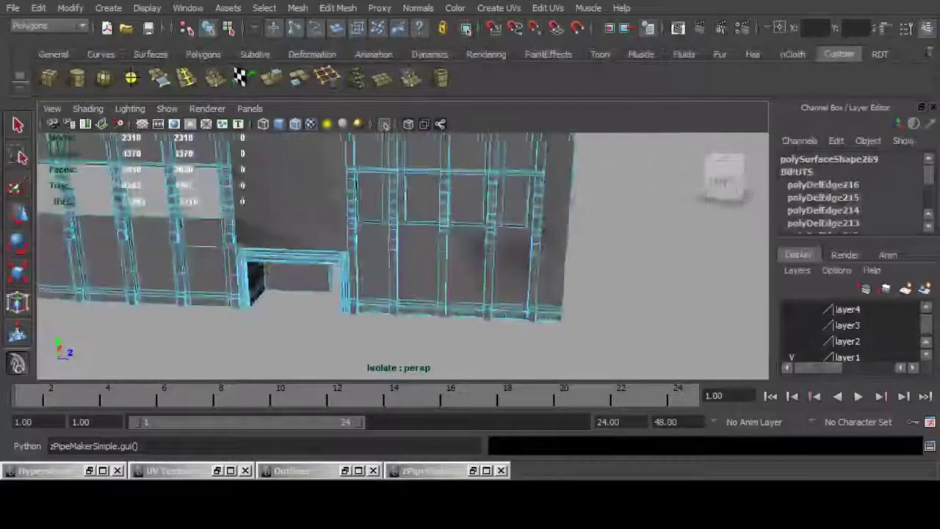
pyautogui.keyDown('alt'); pyautogui.moveTo(205, 231); pyautogui.dragTo(425, 276, button='middle'); pyautogui.keyUp('alt')
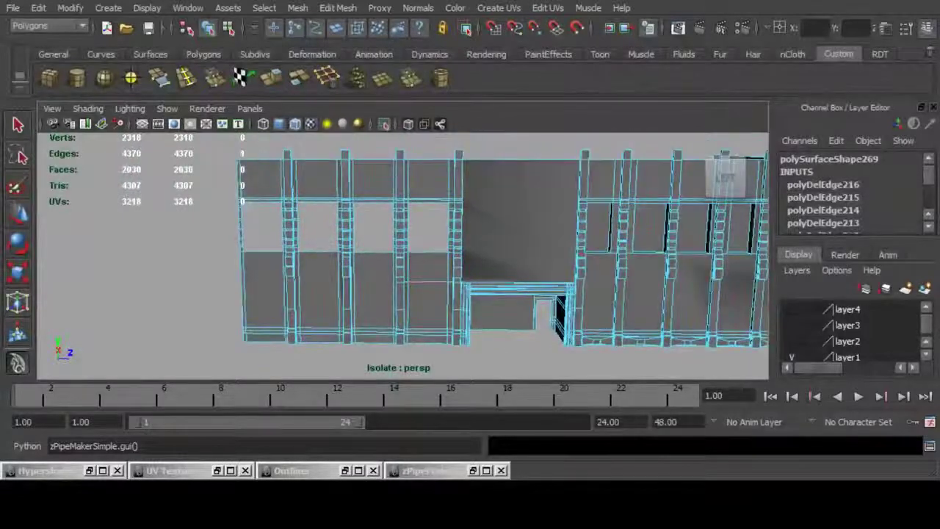
pyautogui.doubleClick(429, 282)
pyautogui.press('f')
pyautogui.scroll(-4, 430, 282)
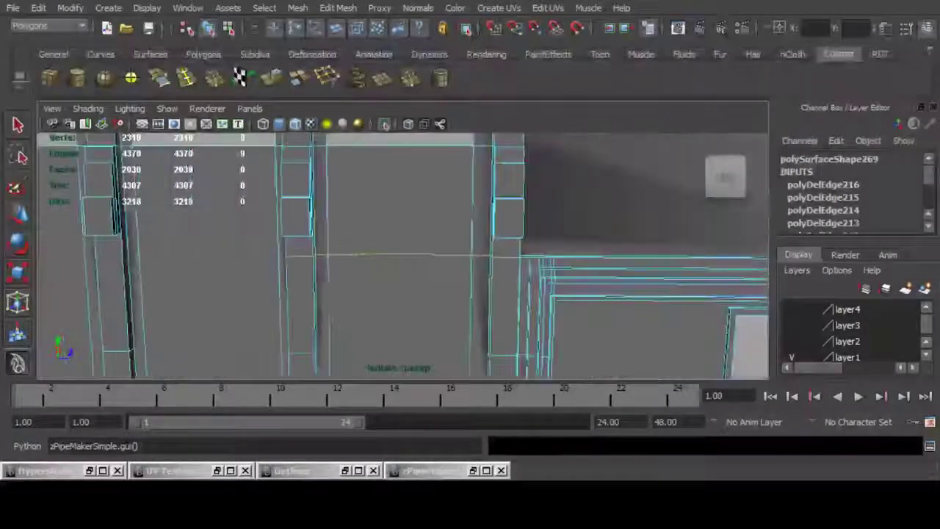
pyautogui.moveTo(430, 281)
pyautogui.keyDown('alt'); pyautogui.mouseDown()
pyautogui.moveTo(353, 297)
pyautogui.moveTo(434, 294)
pyautogui.mouseUp(); pyautogui.keyUp('alt')
pyautogui.hotkey('ctrl', 'Delete')
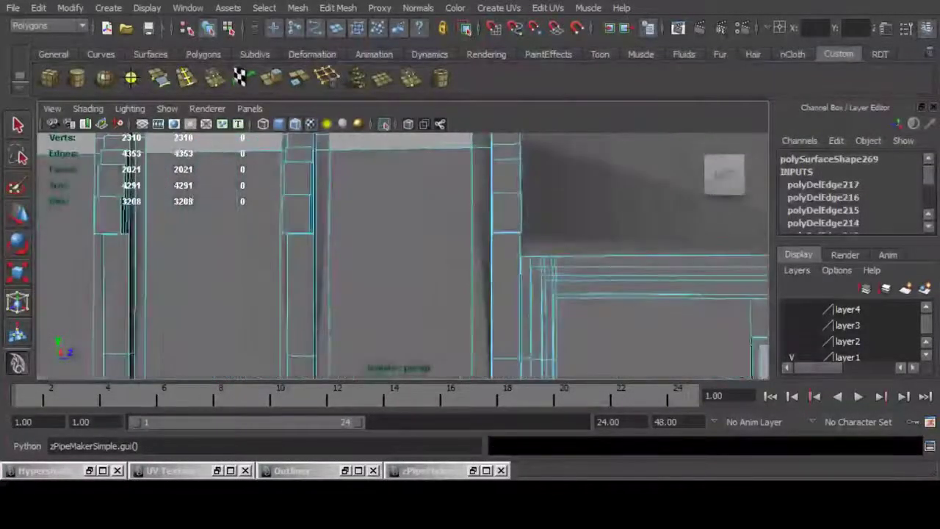
# Delete the three connected horizontal edges and their vertices across the lower part of the pillar next to the entrance.
pyautogui.keyDown('alt'); pyautogui.moveTo(433, 294); pyautogui.dragTo(428, 234, button='middle'); pyautogui.keyUp('alt')
pyautogui.keyDown('alt'); pyautogui.moveTo(428, 233); pyautogui.dragTo(477, 187); pyautogui.keyUp('alt')
pyautogui.moveTo(461, 311)
pyautogui.keyDown('alt'); pyautogui.mouseDown()
pyautogui.moveTo(476, 307)
pyautogui.moveTo(459, 327)
pyautogui.mouseUp(); pyautogui.keyUp('alt')
pyautogui.doubleClick(474, 307)
pyautogui.press('f')
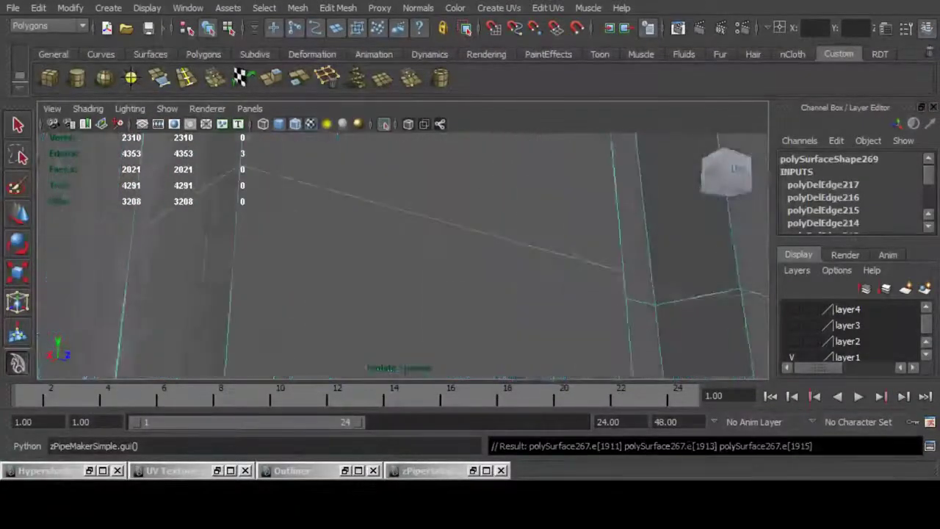
pyautogui.scroll(-3, 459, 327)
pyautogui.hotkey('ctrl', 'Delete')
# Delete the three connected horizontal edges and their vertices across the lower part of the second pillar from the entrance.
pyautogui.scroll(-5, 475, 261)
pyautogui.keyDown('alt'); pyautogui.moveTo(475, 260); pyautogui.dragTo(644, 325); pyautogui.keyUp('alt')
pyautogui.scroll(-3, 645, 325)
pyautogui.keyDown('alt'); pyautogui.moveTo(644, 325); pyautogui.dragTo(679, 378, button='middle'); pyautogui.keyUp('alt')
pyautogui.keyDown('alt'); pyautogui.moveTo(679, 379); pyautogui.dragTo(515, 382); pyautogui.keyUp('alt')
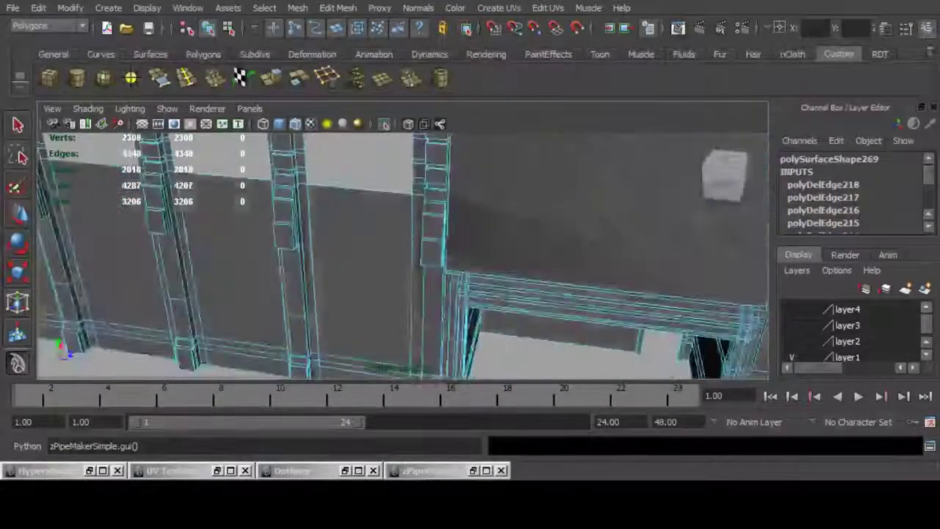
pyautogui.keyDown('alt'); pyautogui.moveTo(514, 382); pyautogui.dragTo(591, 310, button='middle'); pyautogui.keyUp('alt')
pyautogui.keyDown('alt'); pyautogui.moveTo(592, 310); pyautogui.dragTo(573, 252); pyautogui.keyUp('alt')
pyautogui.click(374, 242)
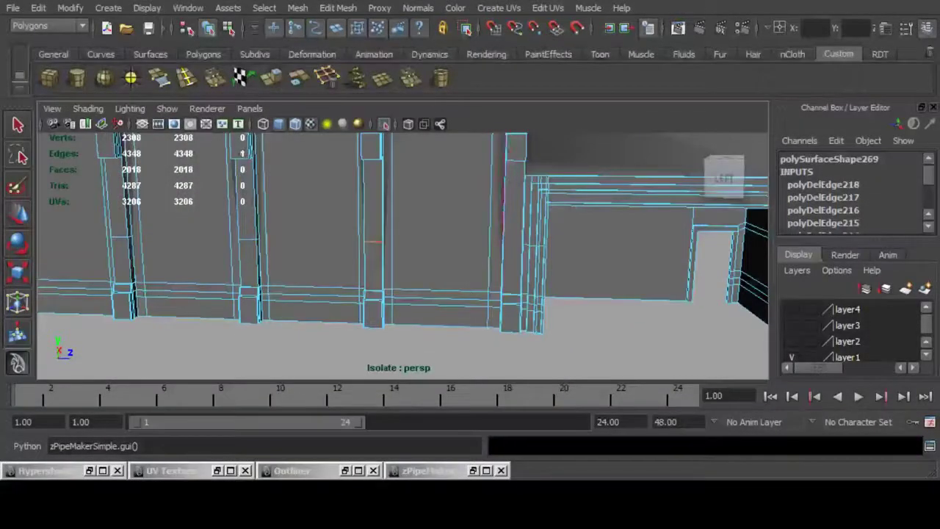
pyautogui.doubleClick(374, 242)
pyautogui.press('f')
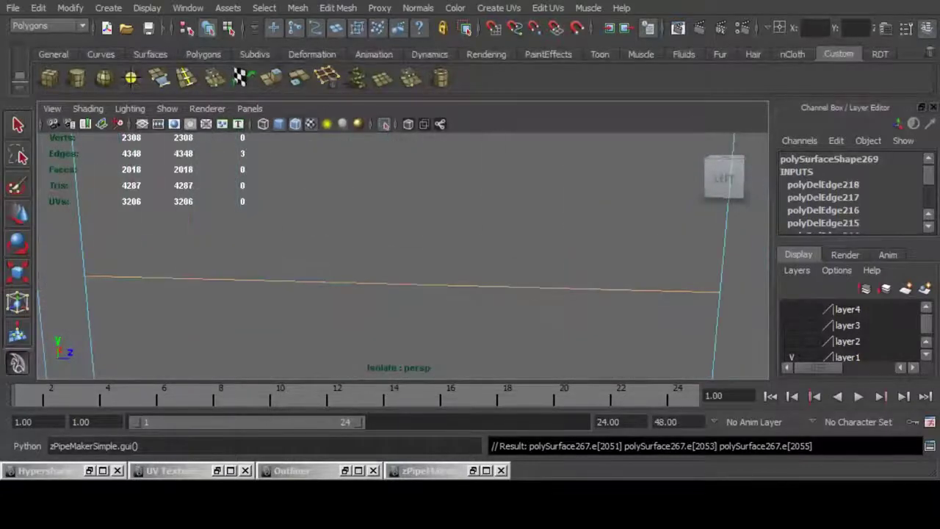
pyautogui.hotkey('ctrl', 'Delete')
# Lower the stray vertex on the second pillar's side edge to the base trim and merge it with the adjacent corner vertex.
pyautogui.scroll(-8, 403, 257)
pyautogui.scroll(4, 470, 246)
pyautogui.keyDown('alt'); pyautogui.moveTo(403, 257); pyautogui.dragTo(275, 268); pyautogui.keyUp('alt')
pyautogui.scroll(3, 411, 257)
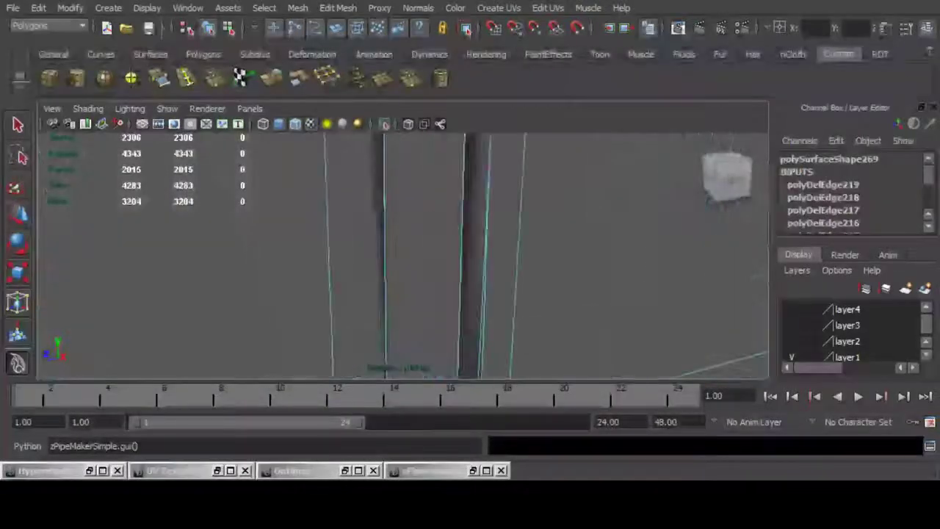
pyautogui.click(384, 179)
pyautogui.press('w')
pyautogui.scroll(-4, 384, 220)
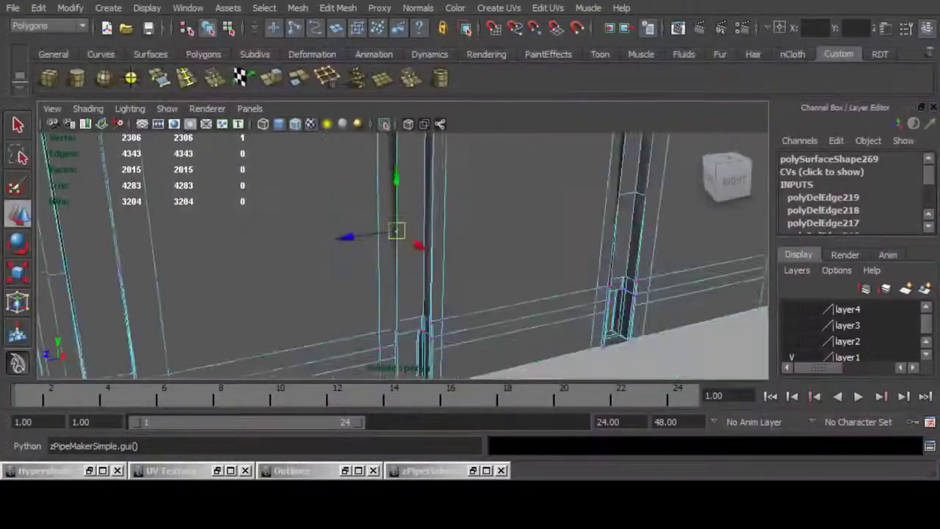
pyautogui.keyDown('alt'); pyautogui.moveTo(397, 235); pyautogui.dragTo(367, 217); pyautogui.keyUp('alt')
pyautogui.moveTo(394, 175); pyautogui.dragTo(394, 245)
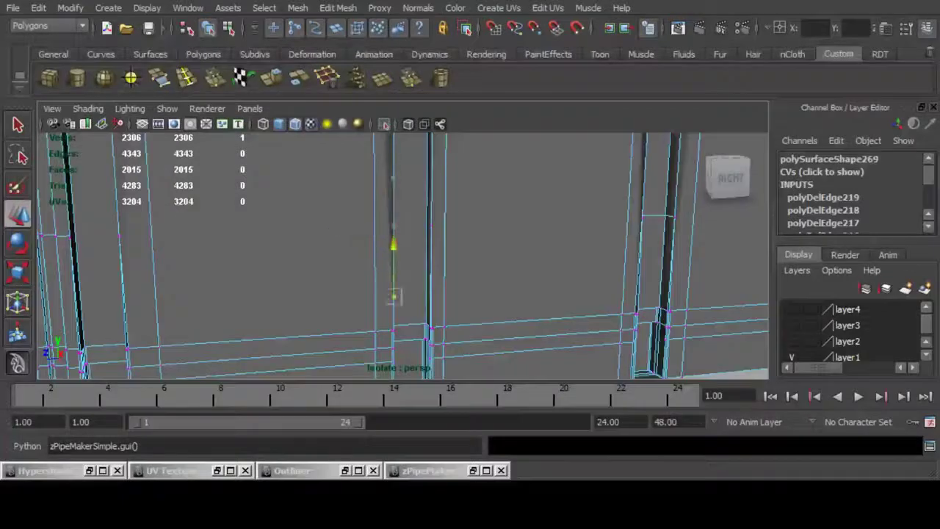
pyautogui.press('f')
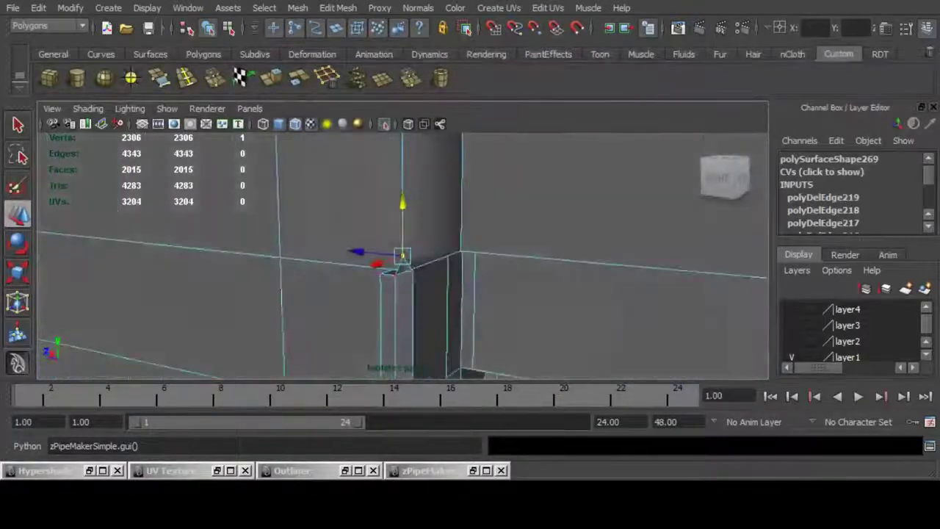
pyautogui.keyDown('alt'); pyautogui.moveTo(411, 220); pyautogui.dragTo(405, 290); pyautogui.keyUp('alt')
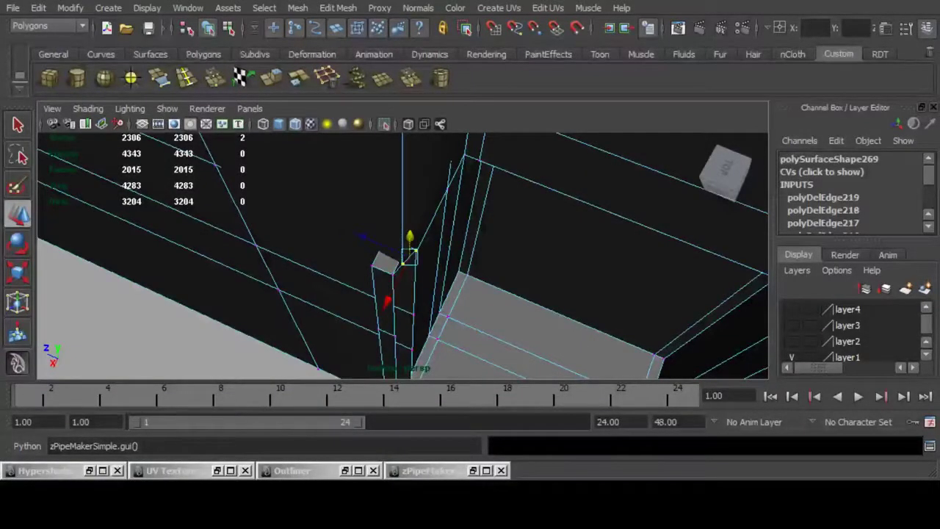
pyautogui.click(410, 77)
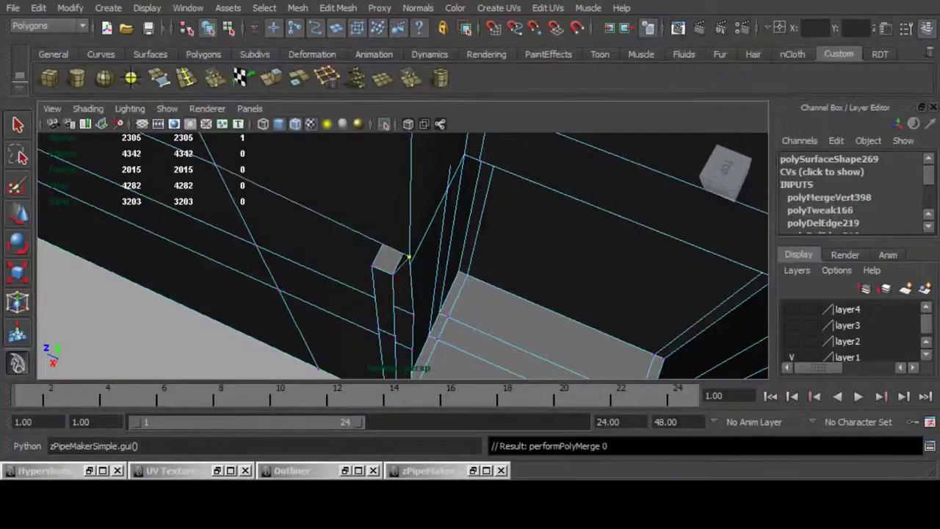
# Merge the joined vertex with the neighbouring corner vertex at the top of the pillar's base block.
pyautogui.scroll(-2, 410, 256)
pyautogui.keyDown('alt'); pyautogui.moveTo(410, 256); pyautogui.dragTo(294, 250); pyautogui.keyUp('alt')
pyautogui.scroll(2, 396, 274)
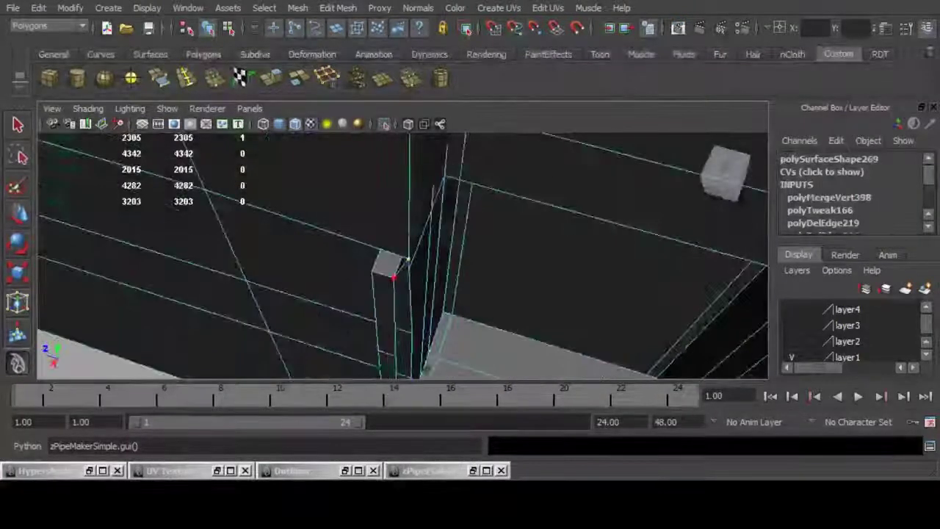
pyautogui.keyDown('shift'); pyautogui.click(394, 277); pyautogui.keyUp('shift')
pyautogui.press('g')
# Move the stray vertex on the side edge of the pillar next to the entrance down towards its base block.
pyautogui.keyDown('alt'); pyautogui.moveTo(397, 273); pyautogui.dragTo(419, 217); pyautogui.keyUp('alt')
pyautogui.scroll(-5, 396, 257)
pyautogui.keyDown('alt'); pyautogui.moveTo(397, 257); pyautogui.dragTo(412, 280); pyautogui.keyUp('alt')
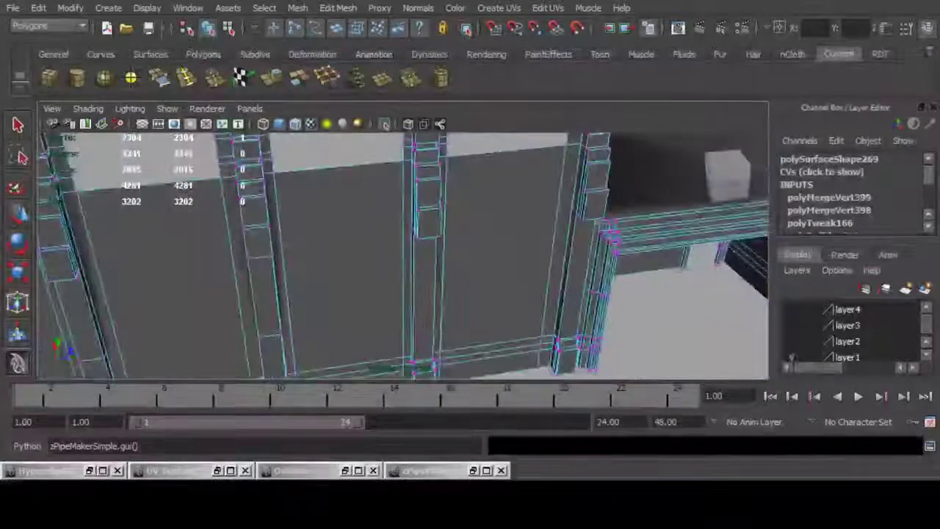
pyautogui.click(552, 292)
pyautogui.click(560, 291)
pyautogui.press('w')
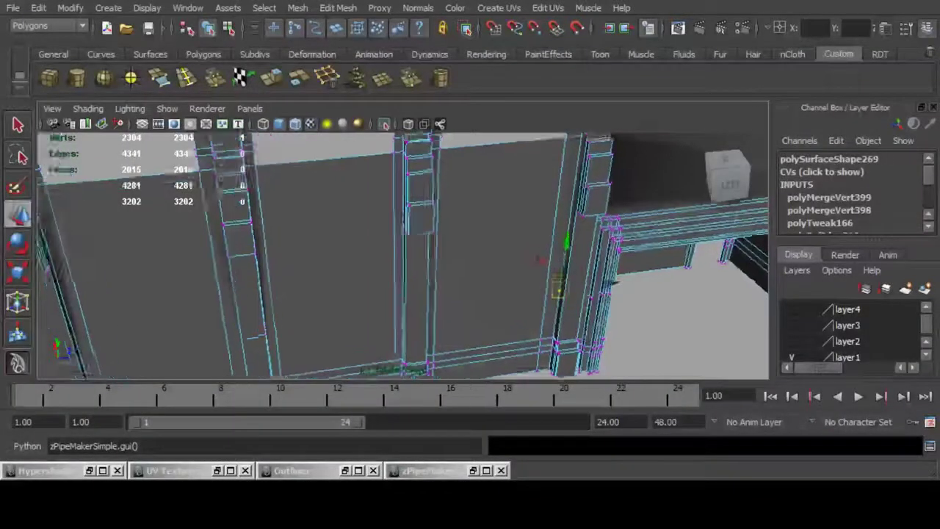
pyautogui.press('f')
pyautogui.scroll(-5, 403, 257)
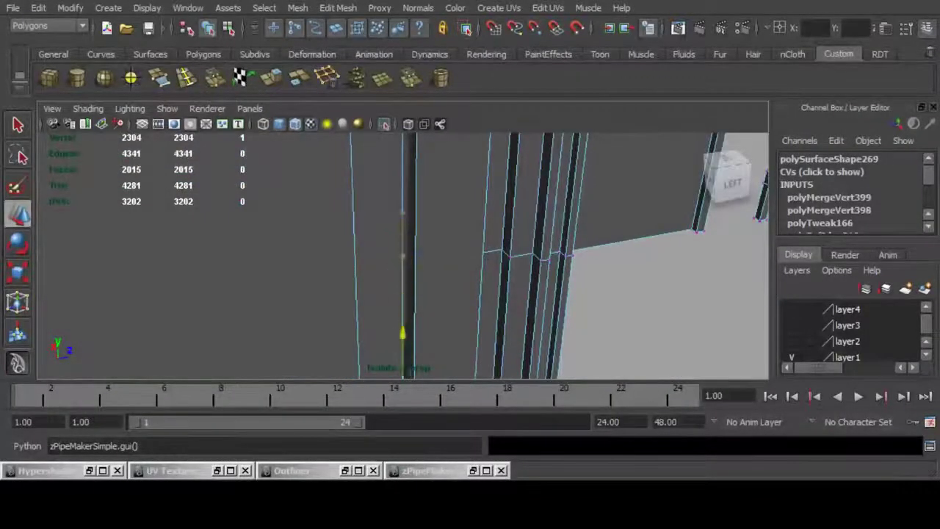
pyautogui.keyDown('alt'); pyautogui.moveTo(403, 257); pyautogui.dragTo(507, 294); pyautogui.keyUp('alt')
pyautogui.keyDown('alt'); pyautogui.moveTo(413, 294); pyautogui.dragTo(437, 176, button='middle'); pyautogui.keyUp('alt')
pyautogui.keyDown('alt'); pyautogui.moveTo(436, 176); pyautogui.dragTo(353, 220); pyautogui.keyUp('alt')
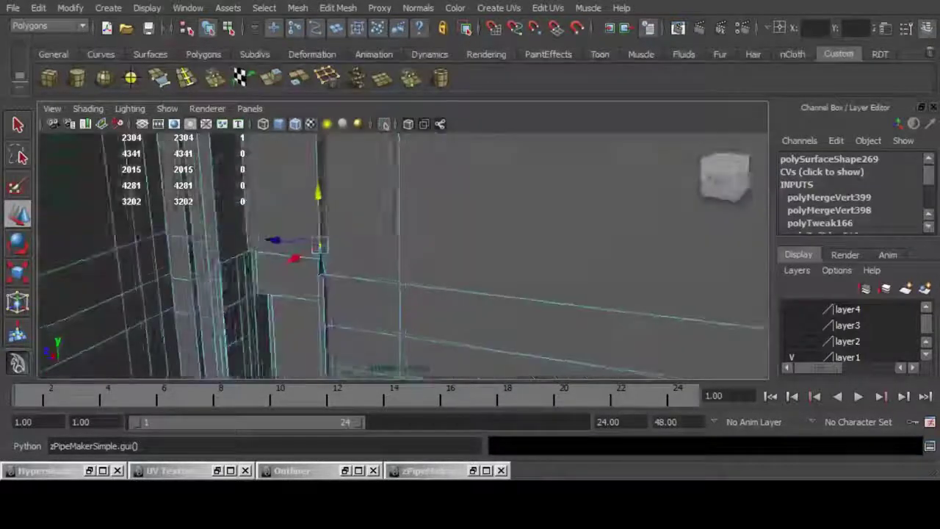
pyautogui.keyDown('alt'); pyautogui.moveTo(353, 221); pyautogui.dragTo(439, 219, button='middle'); pyautogui.keyUp('alt')
pyautogui.scroll(5, 439, 219)
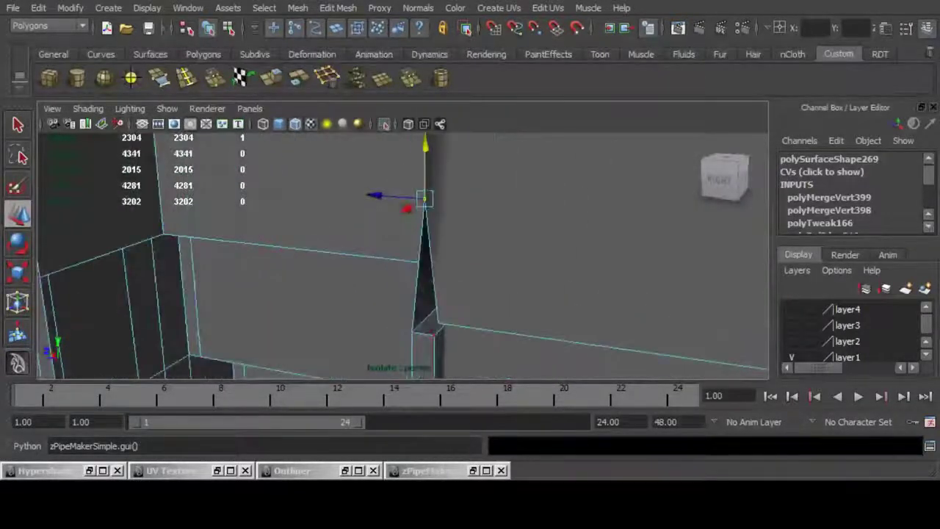
# Try to merge the vertex at the foot of the vertical corner edge with the ledge's nearest front vertex.
pyautogui.keyDown('alt'); pyautogui.moveTo(424, 320); pyautogui.dragTo(428, 231, button='middle'); pyautogui.keyUp('alt')
pyautogui.keyDown('alt'); pyautogui.moveTo(428, 231); pyautogui.dragTo(403, 191); pyautogui.keyUp('alt')
pyautogui.scroll(4, 402, 256)
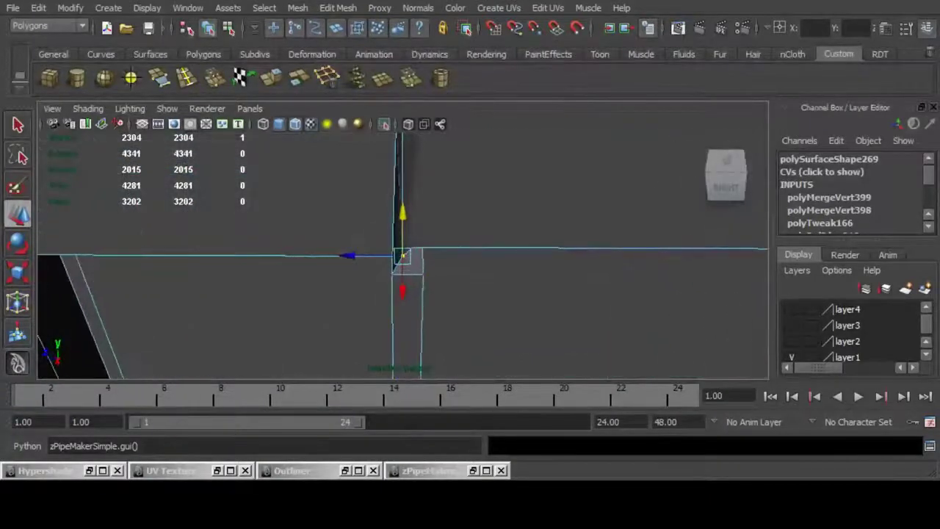
pyautogui.keyDown('alt'); pyautogui.moveTo(403, 256); pyautogui.dragTo(441, 213); pyautogui.keyUp('alt')
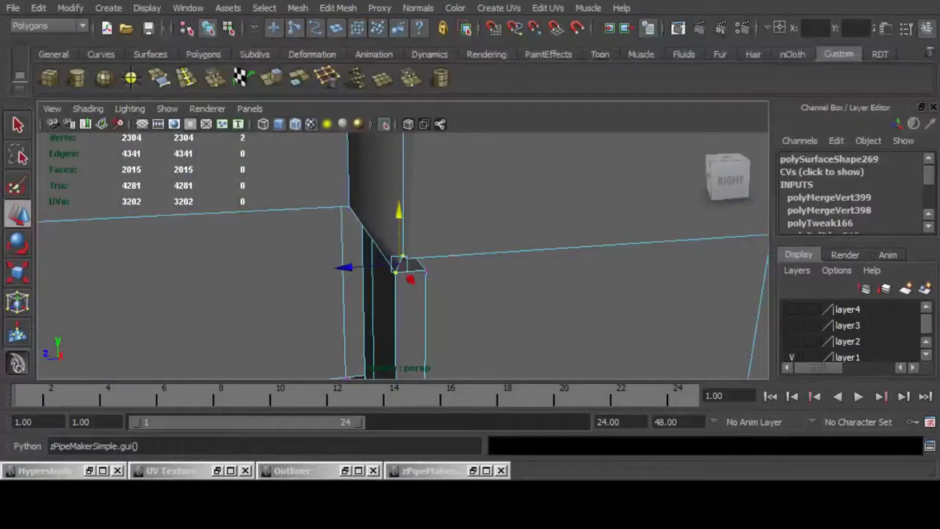
pyautogui.press('g')
pyautogui.keyDown('alt'); pyautogui.moveTo(441, 293); pyautogui.dragTo(515, 235); pyautogui.keyUp('alt')
pyautogui.hotkey('ctrl', 'z')
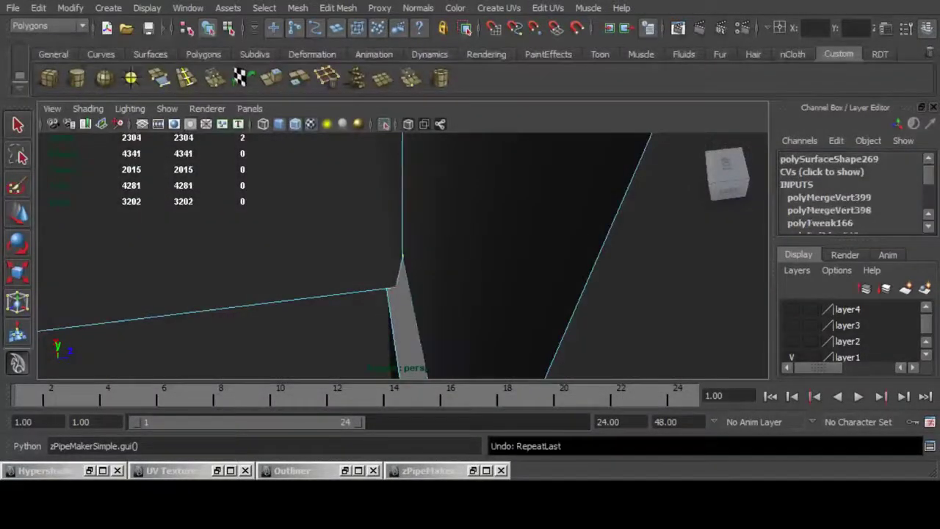
# Try to merge the ledge's corner vertices in successive pairs, and undo those merges.
pyautogui.keyDown('alt'); pyautogui.moveTo(441, 258); pyautogui.dragTo(294, 294); pyautogui.keyUp('alt')
pyautogui.click(402, 256)
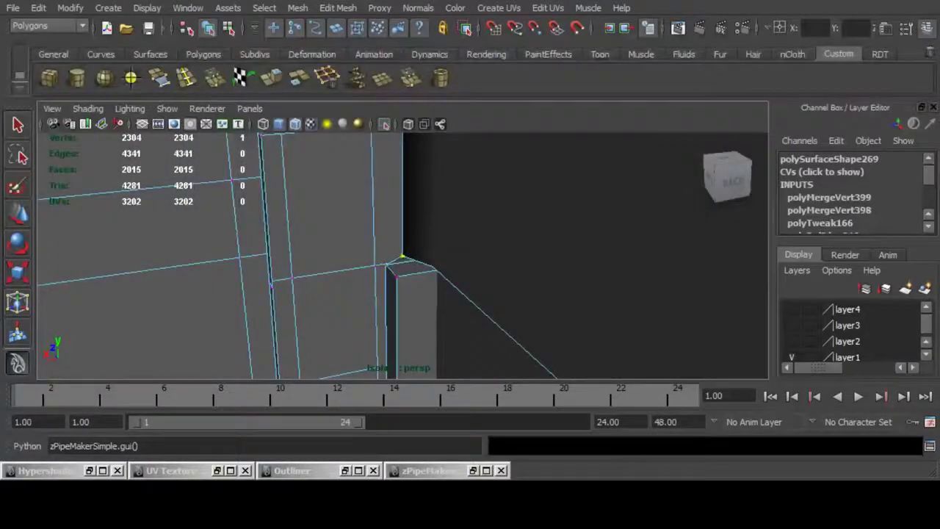
pyautogui.keyDown('alt'); pyautogui.moveTo(402, 256); pyautogui.dragTo(507, 268); pyautogui.keyUp('alt')
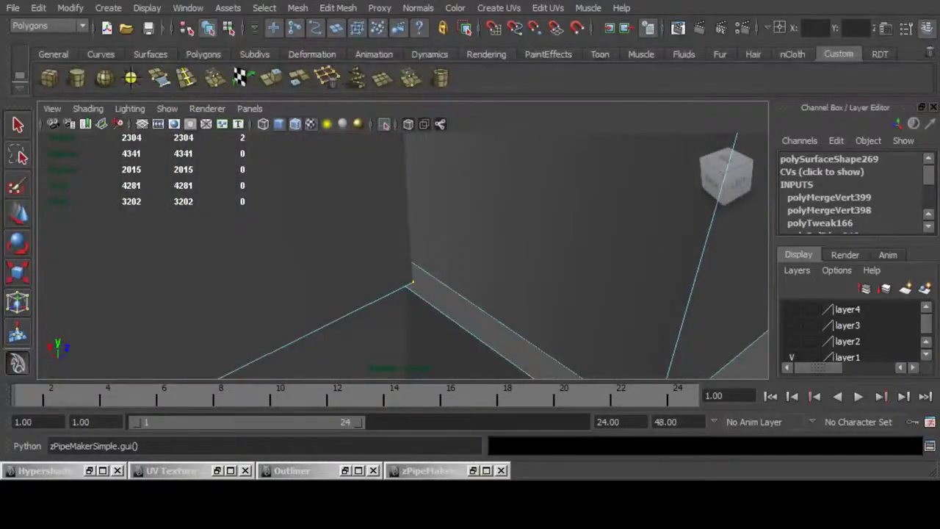
pyautogui.press('g')
pyautogui.keyDown('alt'); pyautogui.moveTo(412, 282); pyautogui.dragTo(684, 283); pyautogui.keyUp('alt')
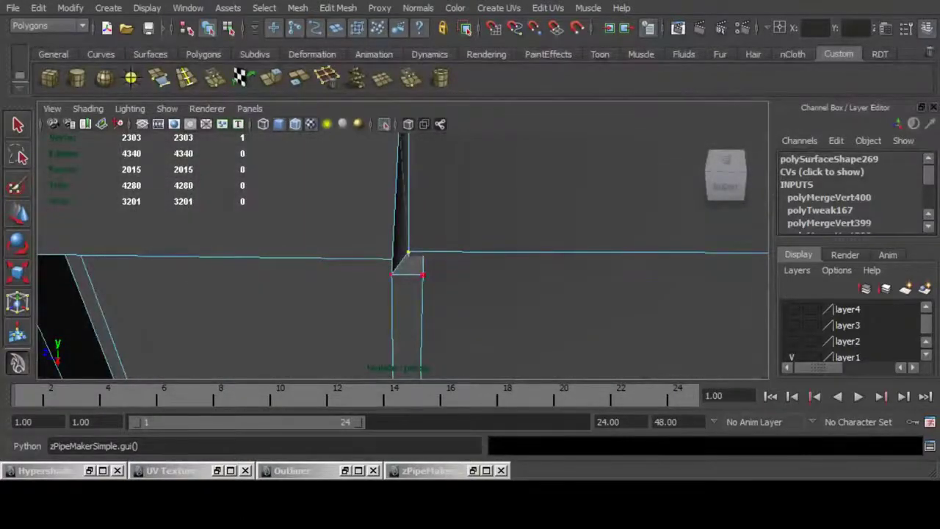
pyautogui.press('g')
pyautogui.scroll(-3, 411, 263)
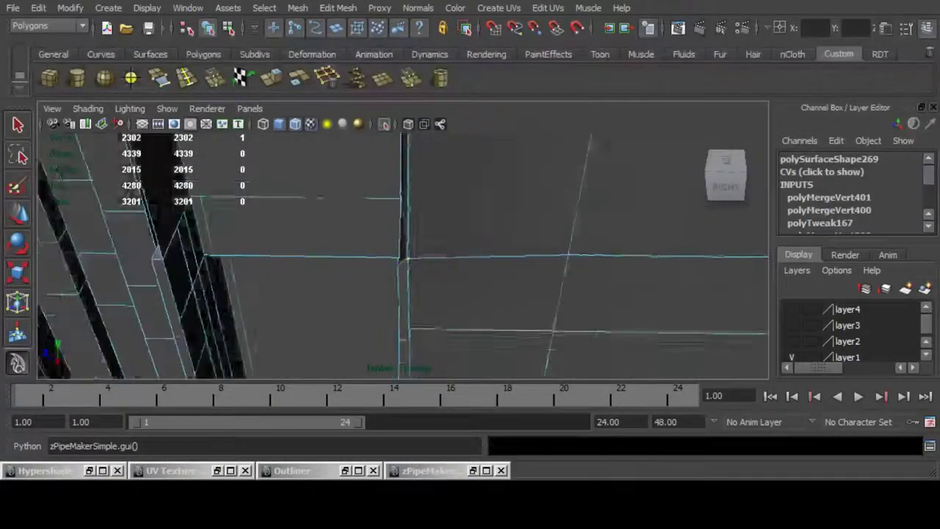
pyautogui.keyDown('alt'); pyautogui.moveTo(411, 262); pyautogui.dragTo(228, 276); pyautogui.keyUp('alt')
pyautogui.hotkey('ctrl', 'z')
pyautogui.hotkey('ctrl', 'z')
pyautogui.hotkey('ctrl', 'z')
pyautogui.hotkey('ctrl', 'z')
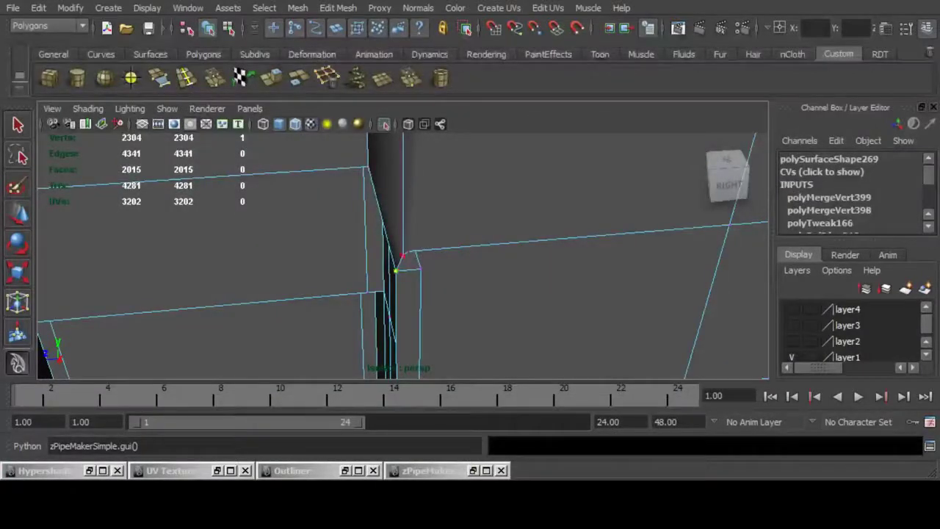
# Try once more to merge the ledge's front vertex into the corner vertex, and undo it.
pyautogui.press('g')
pyautogui.keyDown('alt'); pyautogui.moveTo(515, 258); pyautogui.dragTo(485, 276); pyautogui.keyUp('alt')
pyautogui.hotkey('ctrl', 'z')
# Merge the vertex at the foot of the vertical corner edge with the adjacent rear vertex of the ledge.
pyautogui.click(429, 262)
pyautogui.keyDown('alt'); pyautogui.moveTo(429, 261); pyautogui.dragTo(309, 246); pyautogui.keyUp('alt')
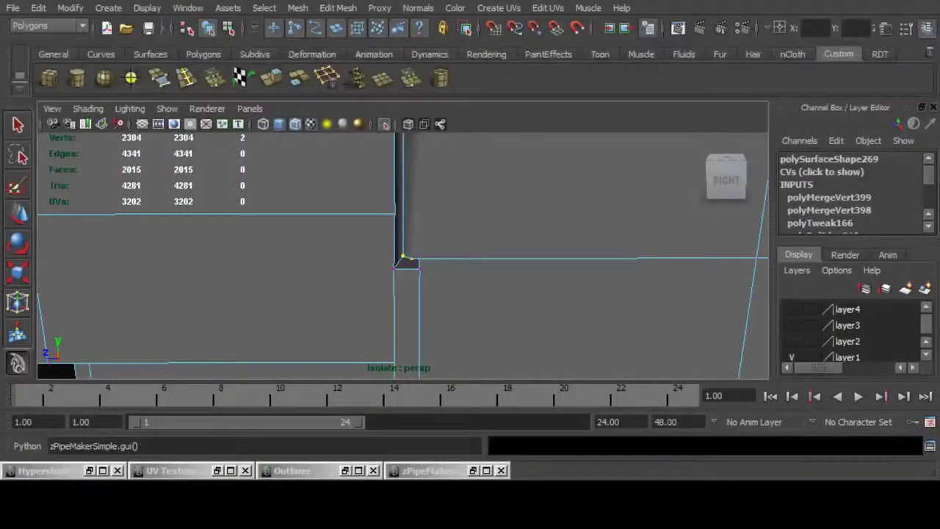
pyautogui.press('g')
# Merge the combined corner vertex with the ledge's neighbouring front vertex to close part of the small gap.
pyautogui.keyDown('alt'); pyautogui.moveTo(411, 259); pyautogui.dragTo(690, 269); pyautogui.keyUp('alt')
pyautogui.keyDown('alt'); pyautogui.moveTo(440, 257); pyautogui.dragTo(617, 272); pyautogui.keyUp('alt')
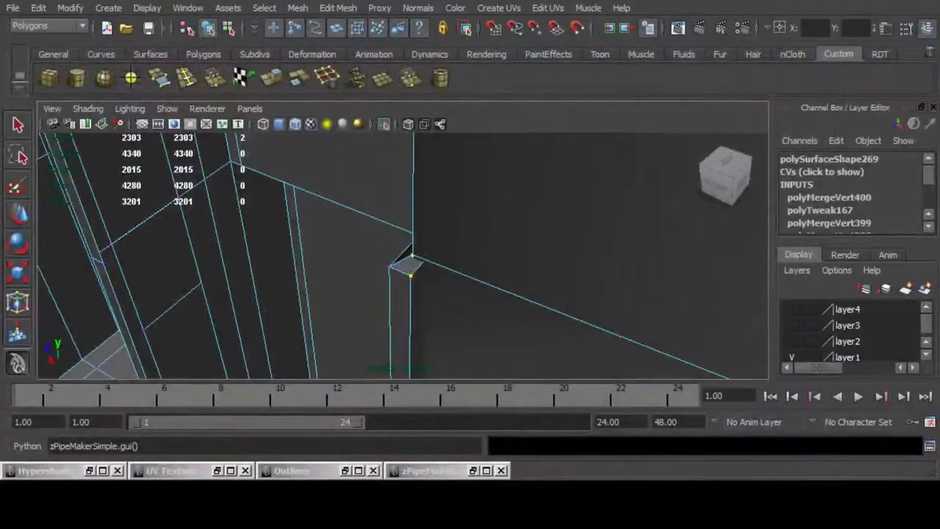
pyautogui.press('g')
pyautogui.keyDown('alt'); pyautogui.moveTo(412, 273); pyautogui.dragTo(470, 268); pyautogui.keyUp('alt')
pyautogui.hotkey('ctrl', 'z')
pyautogui.press('g')
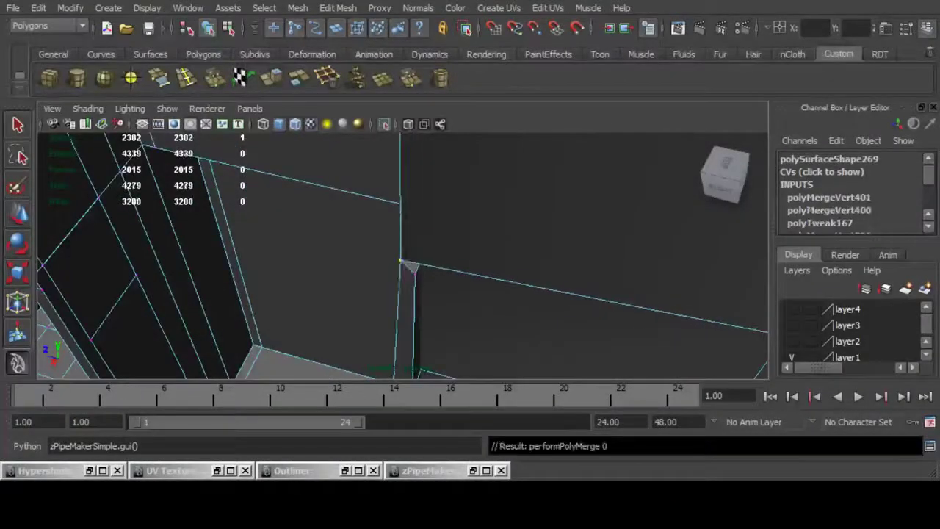
# Examine the outer wall and its row of block-patterned columns for leftover edges.
pyautogui.keyDown('alt'); pyautogui.moveTo(412, 268); pyautogui.dragTo(213, 265); pyautogui.keyUp('alt')
pyautogui.scroll(-5, 257, 276)
pyautogui.scroll(-5, 213, 264)
pyautogui.scroll(4, 158, 264)
pyautogui.keyDown('alt'); pyautogui.moveTo(101, 262); pyautogui.dragTo(280, 267); pyautogui.keyUp('alt')
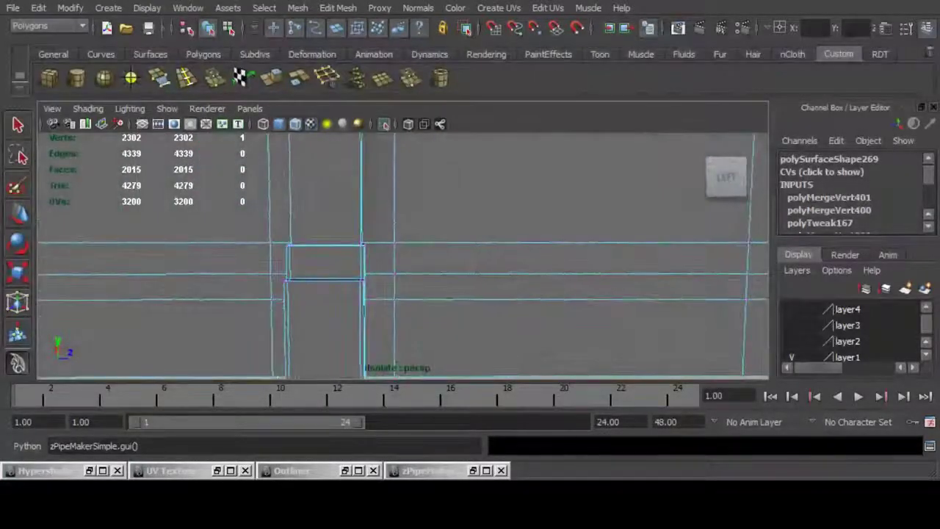
pyautogui.scroll(-5, 324, 257)
pyautogui.keyDown('alt'); pyautogui.moveTo(323, 250); pyautogui.dragTo(507, 321, button='middle'); pyautogui.keyUp('alt')
pyautogui.scroll(-5, 507, 296)
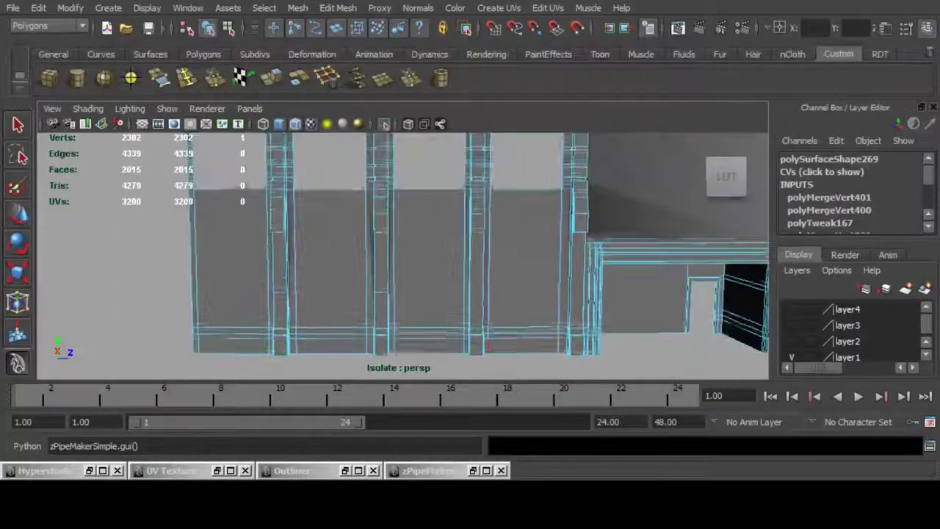
pyautogui.scroll(-5, 507, 316)
pyautogui.keyDown('alt'); pyautogui.moveTo(507, 264); pyautogui.dragTo(385, 313, button='middle'); pyautogui.keyUp('alt')
pyautogui.scroll(6, 385, 313)
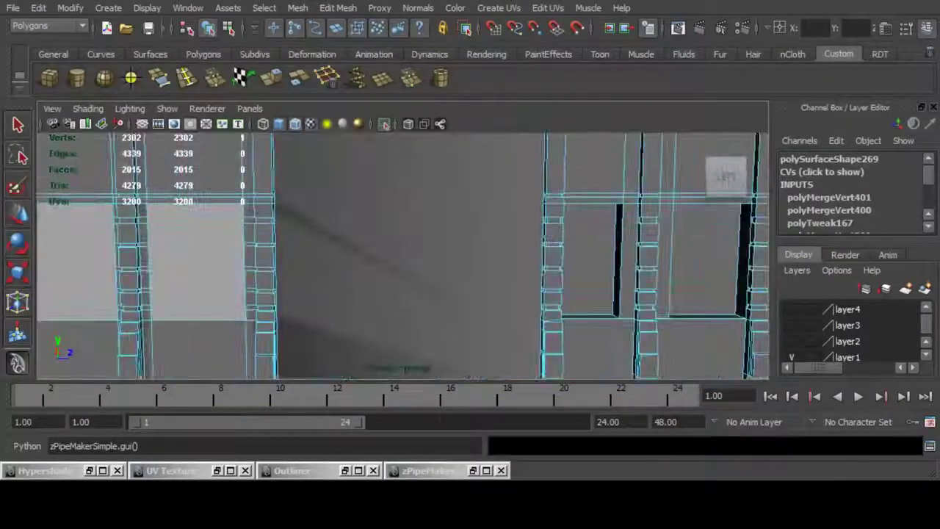
# Delete the horizontal edge loop around the end column just below its upper groove.
pyautogui.hotkey('shift', 'z')
pyautogui.hotkey('shift', 'z')
pyautogui.hotkey('shift', 'z')
pyautogui.hotkey('shift', 'z')
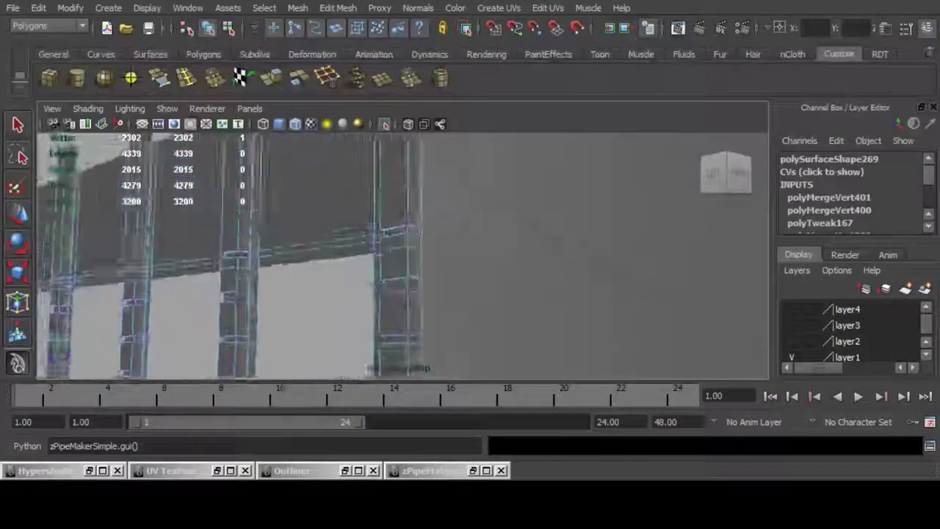
pyautogui.hotkey('shift', 'z')
pyautogui.keyDown('alt'); pyautogui.moveTo(420, 220); pyautogui.dragTo(403, 264); pyautogui.keyUp('alt')
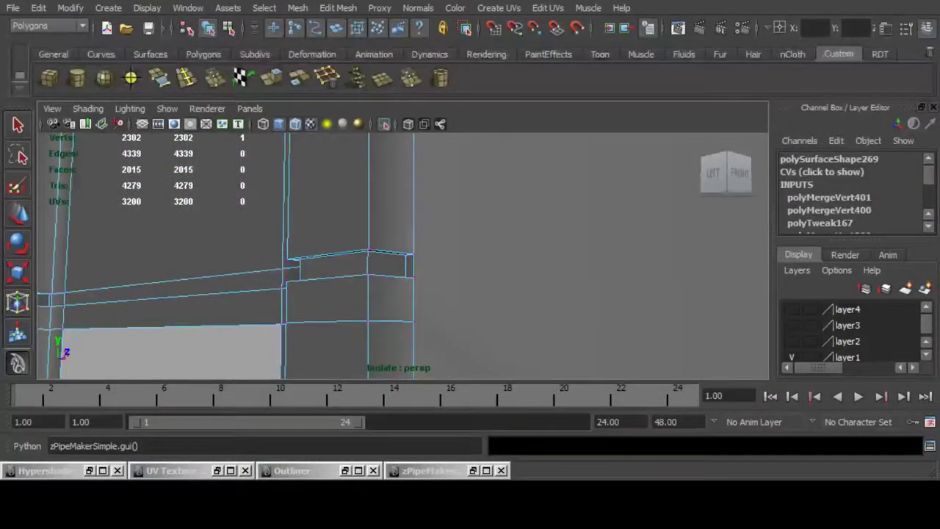
pyautogui.doubleClick(327, 322)
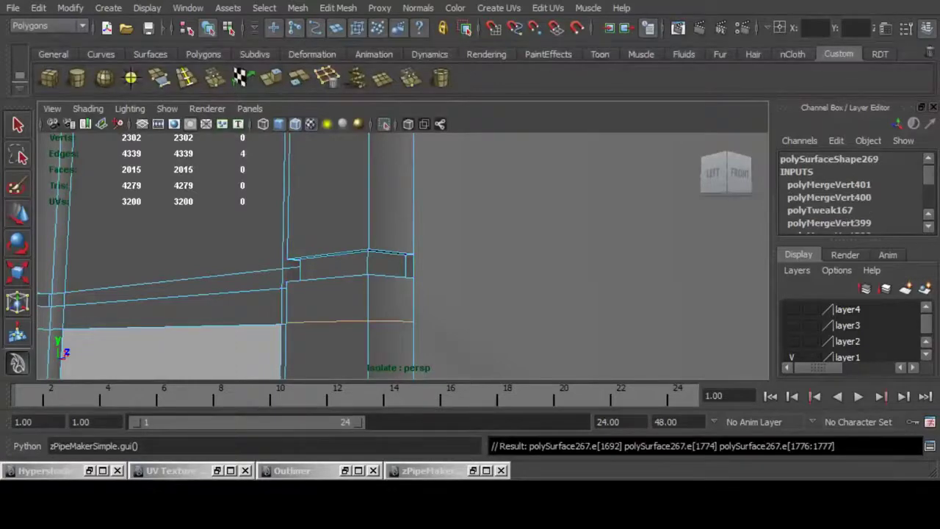
pyautogui.hotkey('ctrl', 'Delete')
# Delete the two horizontal edges on the end column's side strip beside the first groove below the deleted loop.
pyautogui.scroll(-5, 403, 256)
pyautogui.keyDown('alt'); pyautogui.moveTo(403, 256); pyautogui.dragTo(404, 199, button='middle'); pyautogui.keyUp('alt')
pyautogui.scroll(5, 404, 220)
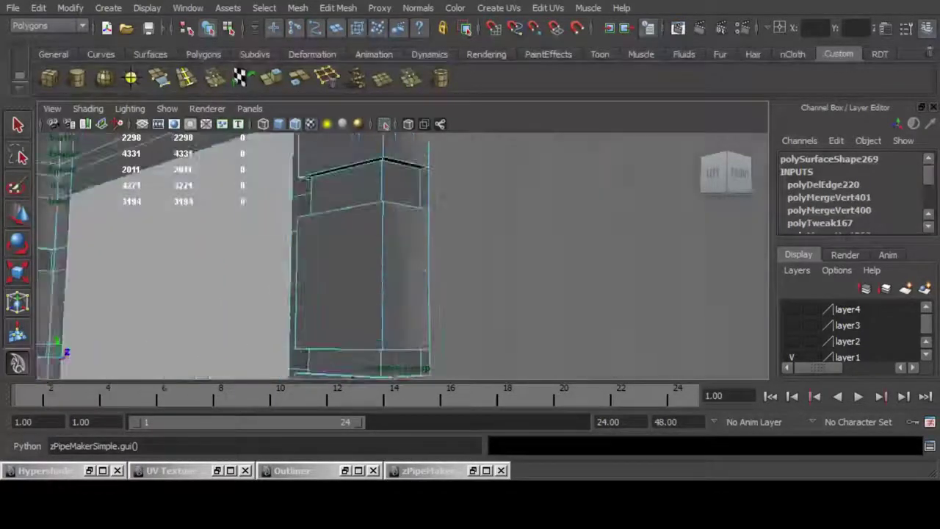
pyautogui.keyDown('alt'); pyautogui.moveTo(375, 250); pyautogui.dragTo(537, 252); pyautogui.keyUp('alt')
pyautogui.click(603, 254)
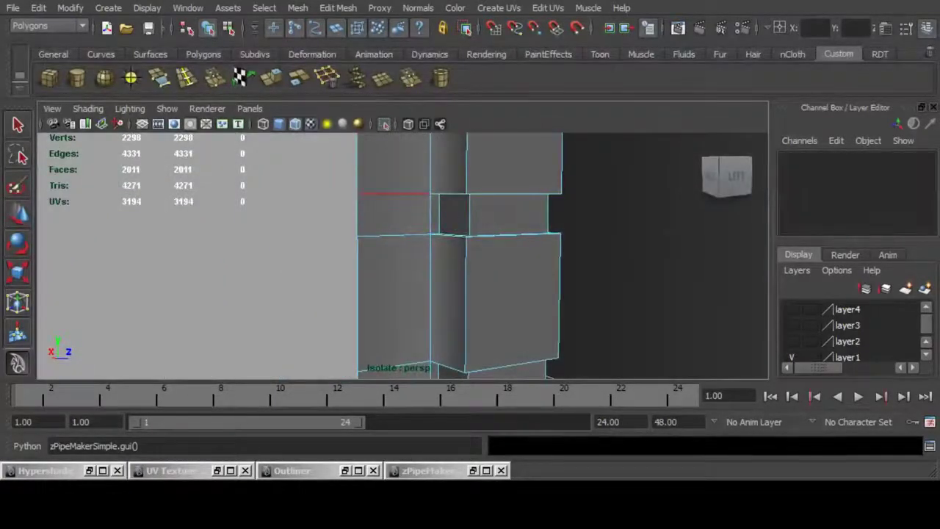
pyautogui.click(395, 194)
pyautogui.hotkey('ctrl', 'Delete')
pyautogui.scroll(-4, 431, 287)
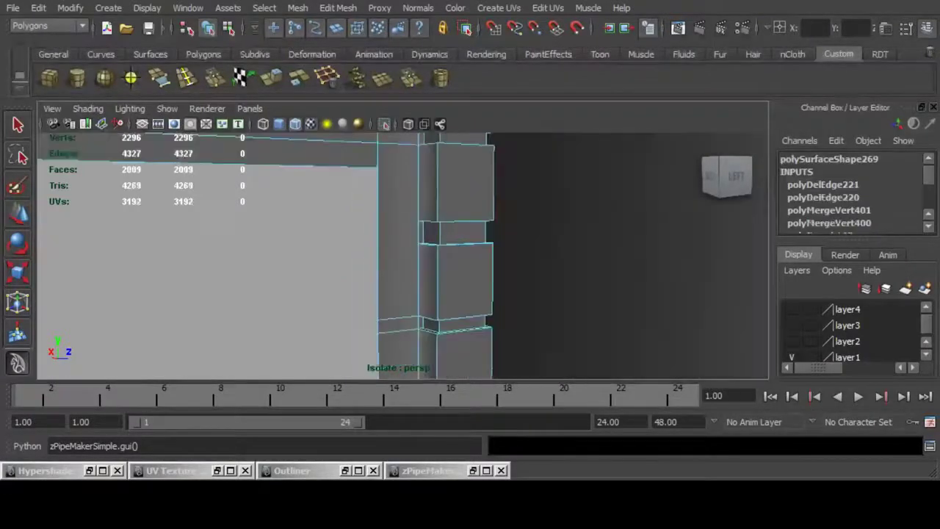
# Delete the pair of horizontal side-strip edges beside the next groove down the end column.
pyautogui.keyDown('alt'); pyautogui.moveTo(430, 294); pyautogui.dragTo(423, 249, button='middle'); pyautogui.keyUp('alt')
pyautogui.scroll(4, 422, 264)
pyautogui.keyDown('alt'); pyautogui.moveTo(423, 265); pyautogui.dragTo(368, 275); pyautogui.keyUp('alt')
pyautogui.scroll(3, 367, 301)
pyautogui.scroll(-3, 412, 290)
pyautogui.keyDown('alt'); pyautogui.moveTo(411, 290); pyautogui.dragTo(452, 261, button='middle'); pyautogui.keyUp('alt')
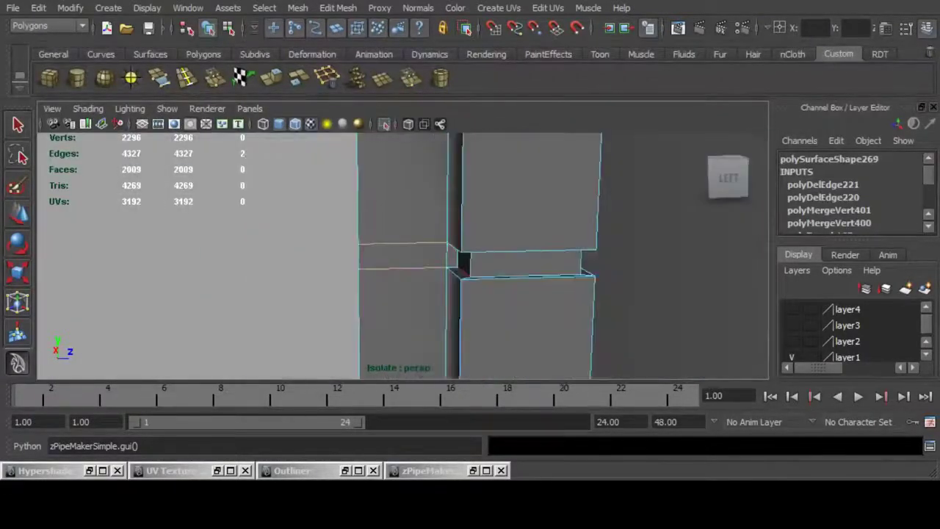
pyautogui.keyDown('alt'); pyautogui.moveTo(452, 261); pyautogui.dragTo(462, 257); pyautogui.keyUp('alt')
pyautogui.hotkey('ctrl', 'Delete')
# Delete both horizontal side-strip edges beside the third groove of the end column.
pyautogui.scroll(-4, 460, 257)
pyautogui.keyDown('alt'); pyautogui.moveTo(460, 257); pyautogui.dragTo(454, 176, button='middle'); pyautogui.keyUp('alt')
pyautogui.scroll(3, 455, 220)
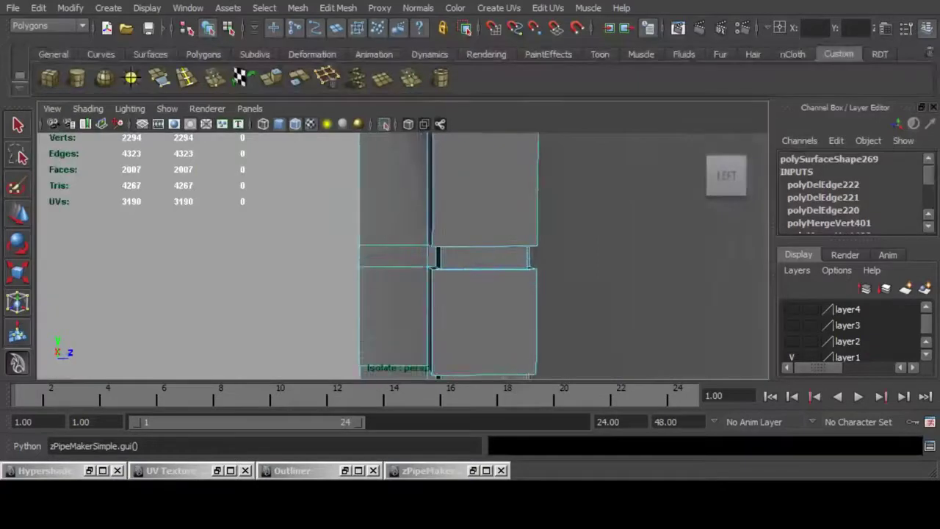
pyautogui.press('Delete')
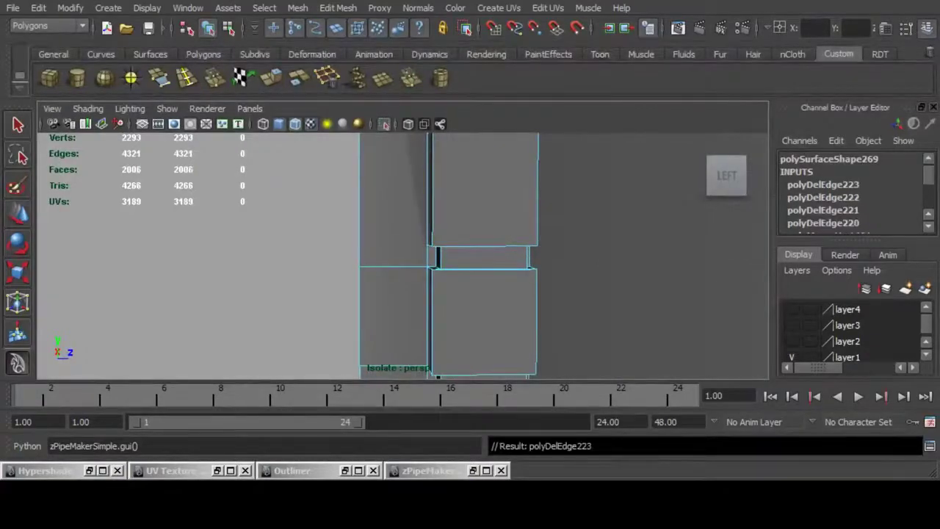
pyautogui.hotkey('ctrl', 'z')
pyautogui.press('Delete')
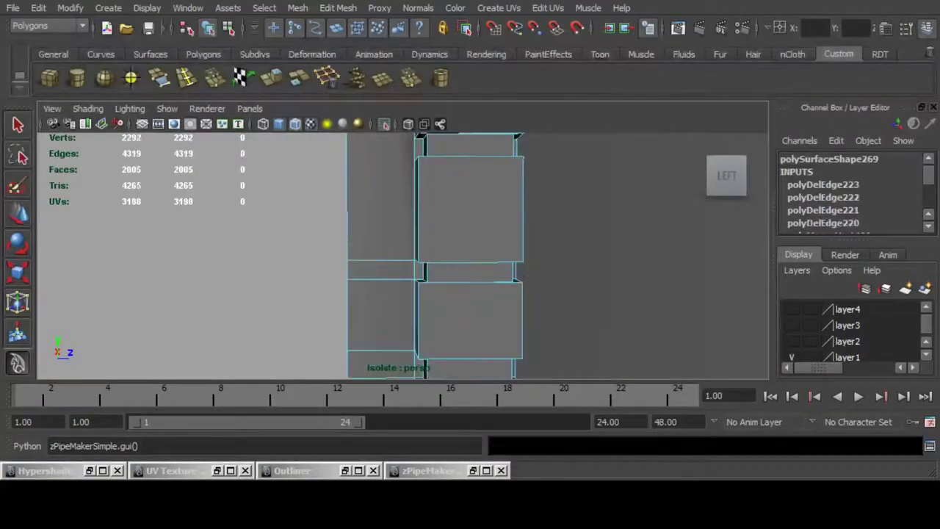
# Delete the remaining pairs of horizontal side-strip edges beside the two lowest grooves of the end column.
pyautogui.press('Delete')
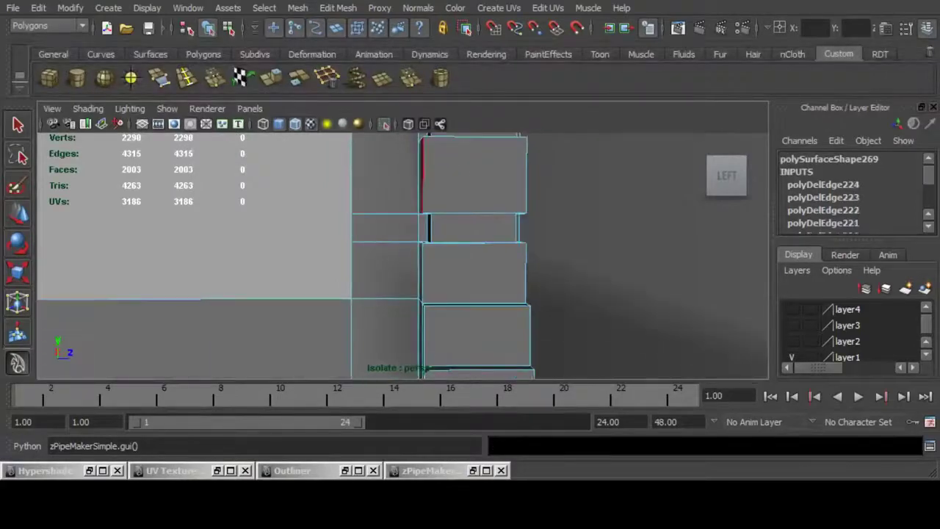
pyautogui.press('g')
pyautogui.keyDown('alt'); pyautogui.moveTo(411, 243); pyautogui.dragTo(405, 127, button='middle'); pyautogui.keyUp('alt')
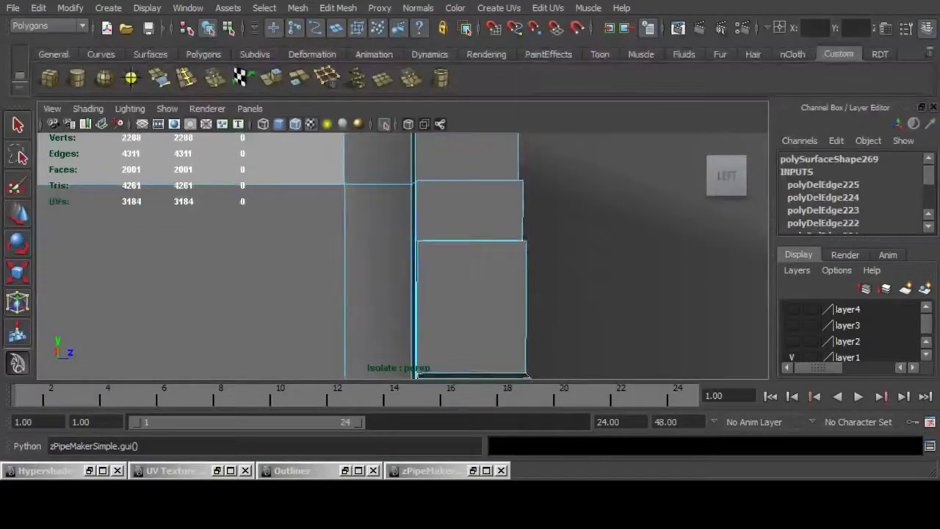
# Delete the short vertical edges beside the grooves along the end column's outer side.
pyautogui.scroll(-10, 403, 255)
pyautogui.keyDown('alt'); pyautogui.moveTo(412, 220); pyautogui.dragTo(391, 302, button='middle'); pyautogui.keyUp('alt')
pyautogui.keyDown('alt'); pyautogui.moveTo(402, 265); pyautogui.dragTo(371, 260); pyautogui.keyUp('alt')
pyautogui.scroll(8, 403, 256)
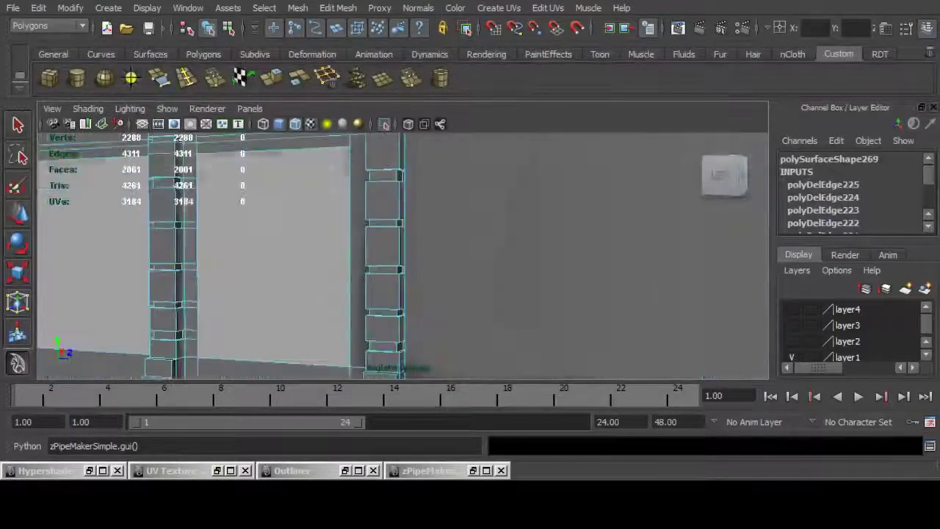
pyautogui.keyDown('alt'); pyautogui.moveTo(404, 147); pyautogui.dragTo(385, 293, button='middle'); pyautogui.keyUp('alt')
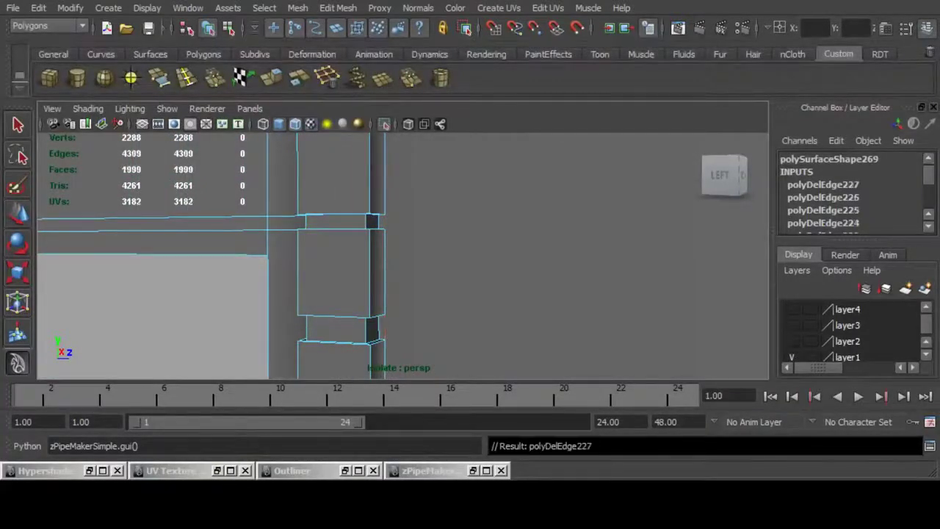
pyautogui.keyDown('alt'); pyautogui.moveTo(385, 334); pyautogui.dragTo(394, 185, button='middle'); pyautogui.keyUp('alt')
pyautogui.keyDown('alt'); pyautogui.moveTo(394, 285); pyautogui.dragTo(409, 142, button='middle'); pyautogui.keyUp('alt')
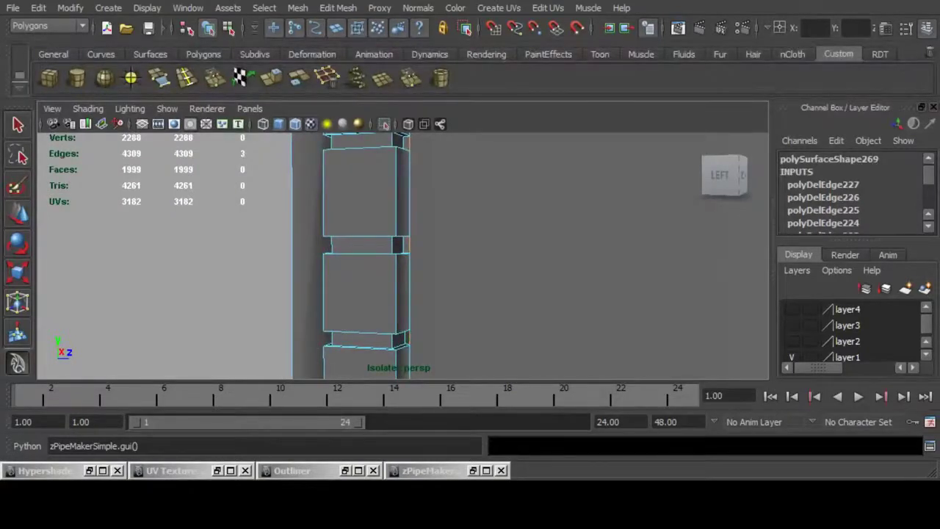
pyautogui.keyDown('alt'); pyautogui.moveTo(394, 345); pyautogui.dragTo(403, 139, button='middle'); pyautogui.keyUp('alt')
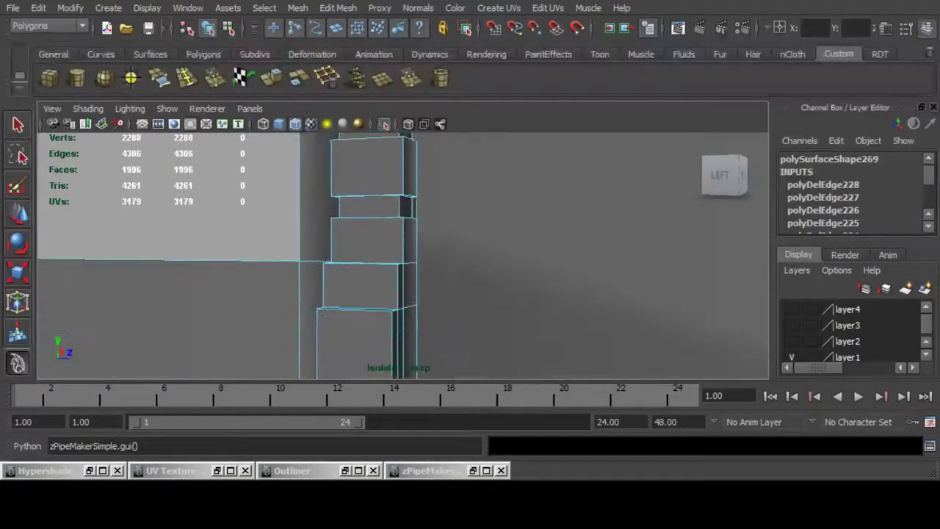
# Delete the redundant vertical edges on the end column's front side beside the stepped lower blocks.
pyautogui.keyDown('alt'); pyautogui.moveTo(423, 273); pyautogui.dragTo(349, 291); pyautogui.keyUp('alt')
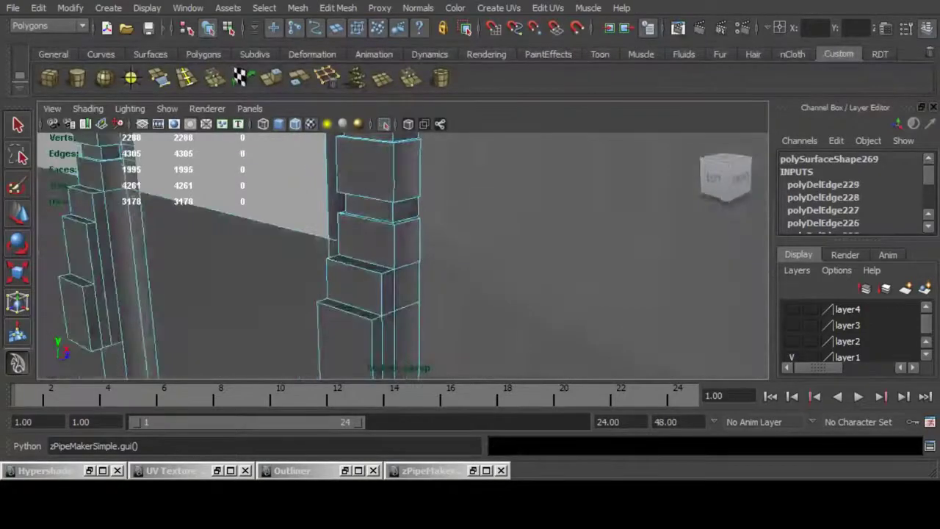
pyautogui.press('Delete')
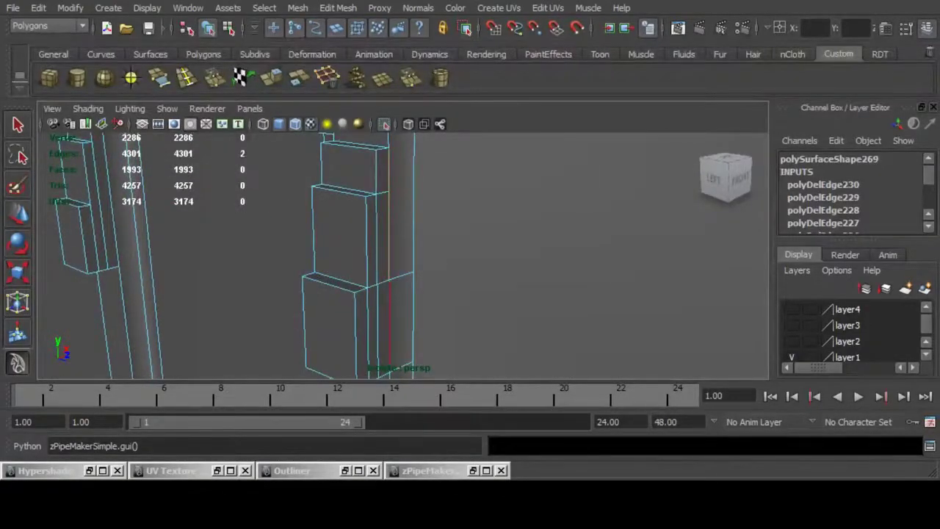
pyautogui.keyDown('alt'); pyautogui.moveTo(389, 193); pyautogui.dragTo(423, 266, button='middle'); pyautogui.keyUp('alt')
pyautogui.keyDown('alt'); pyautogui.moveTo(422, 266); pyautogui.dragTo(500, 268, button='right'); pyautogui.keyUp('alt')
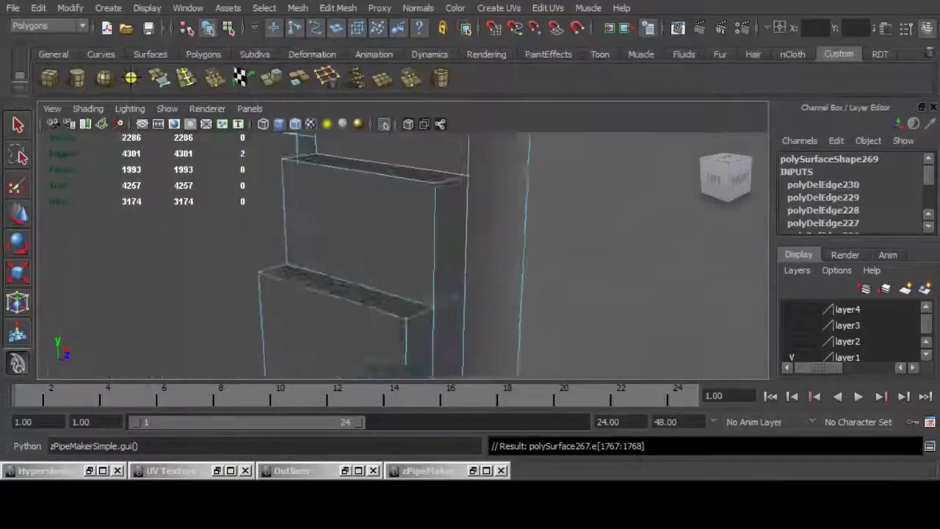
pyautogui.keyDown('alt'); pyautogui.moveTo(471, 257); pyautogui.dragTo(488, 283); pyautogui.keyUp('alt')
pyautogui.keyDown('alt'); pyautogui.moveTo(488, 283); pyautogui.dragTo(419, 257, button='right'); pyautogui.keyUp('alt')
pyautogui.keyDown('shift'); pyautogui.click(422, 238); pyautogui.keyUp('shift')
pyautogui.keyDown('alt'); pyautogui.moveTo(422, 243); pyautogui.dragTo(368, 247); pyautogui.keyUp('alt')
pyautogui.press('Delete')
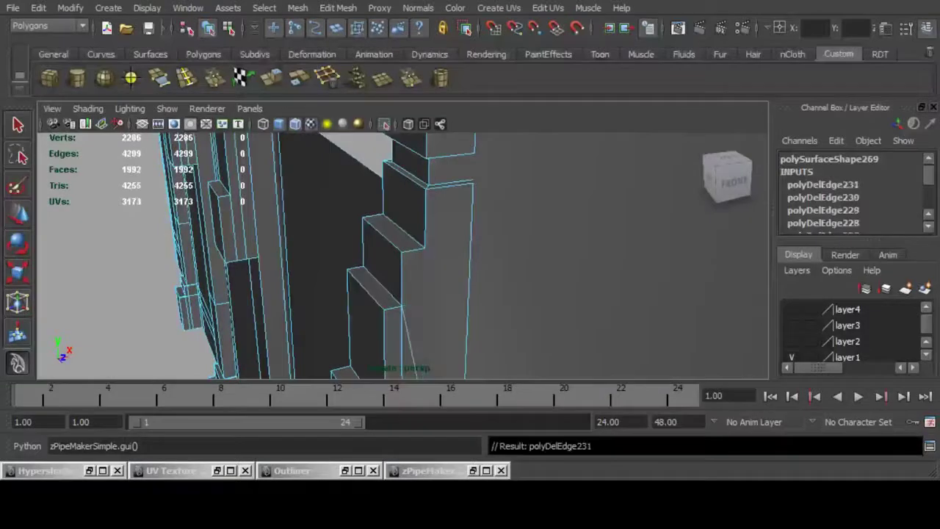
# Delete the stray diagonal edge on the end column's front side above the lowest stepped block.
pyautogui.keyDown('alt'); pyautogui.moveTo(433, 337); pyautogui.dragTo(452, 217, button='middle'); pyautogui.keyUp('alt')
pyautogui.click(461, 284)
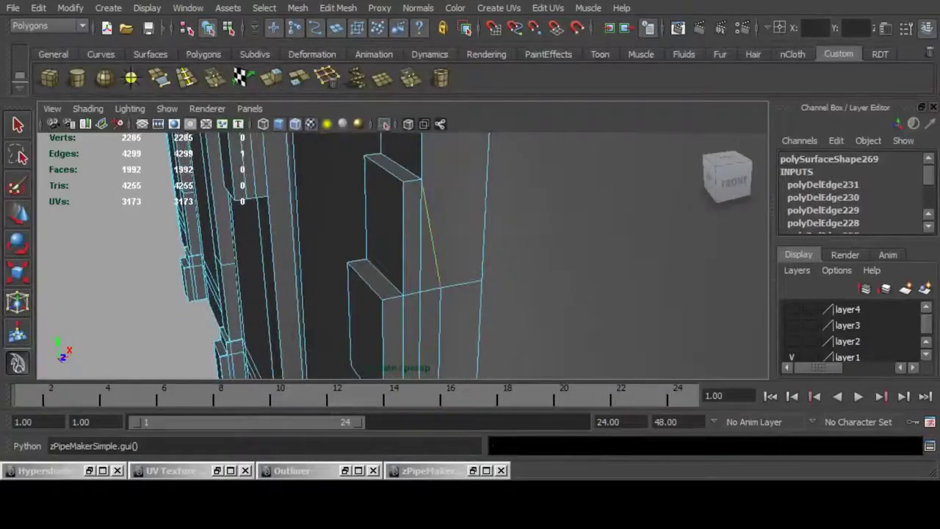
pyautogui.press('Delete')
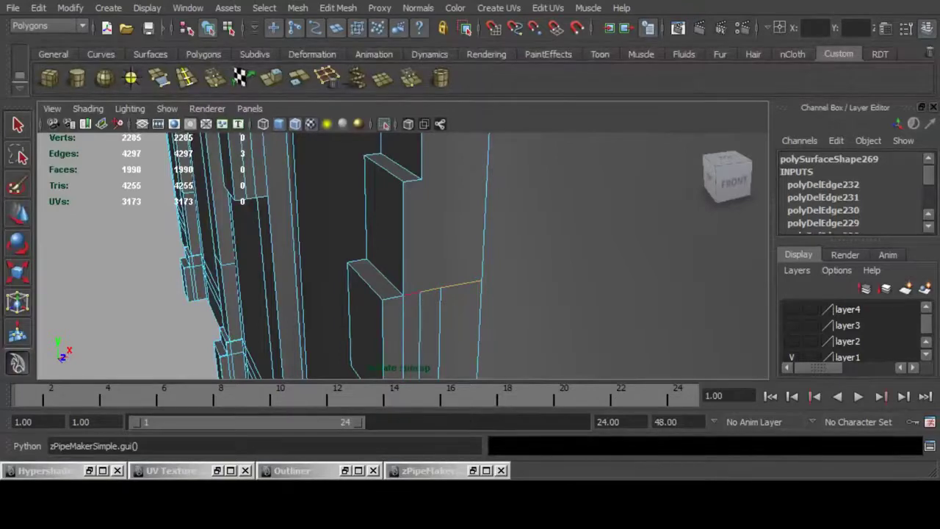
# Delete the horizontal edges running across the end column's front side level with the top of the lowest block.
pyautogui.press('Delete')
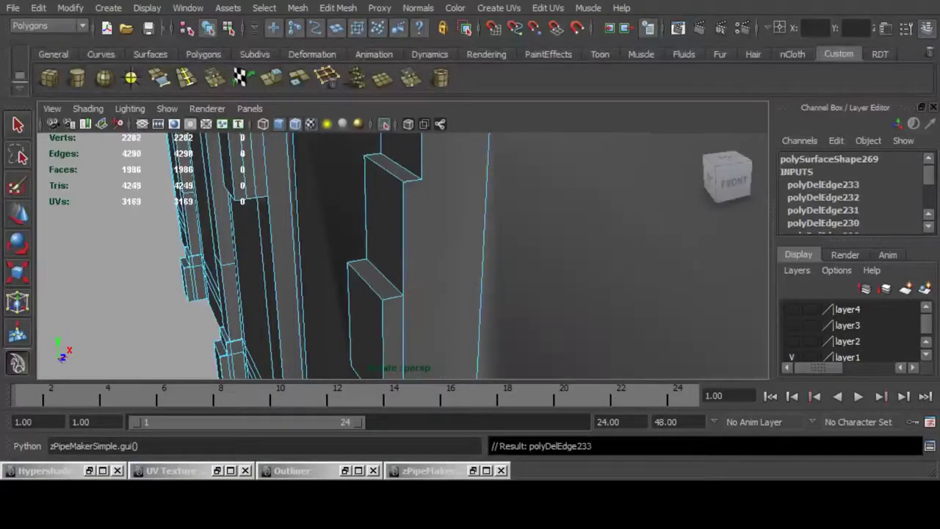
pyautogui.hotkey('ctrl', 'z')
pyautogui.keyDown('alt'); pyautogui.moveTo(367, 271); pyautogui.dragTo(514, 242); pyautogui.keyUp('alt')
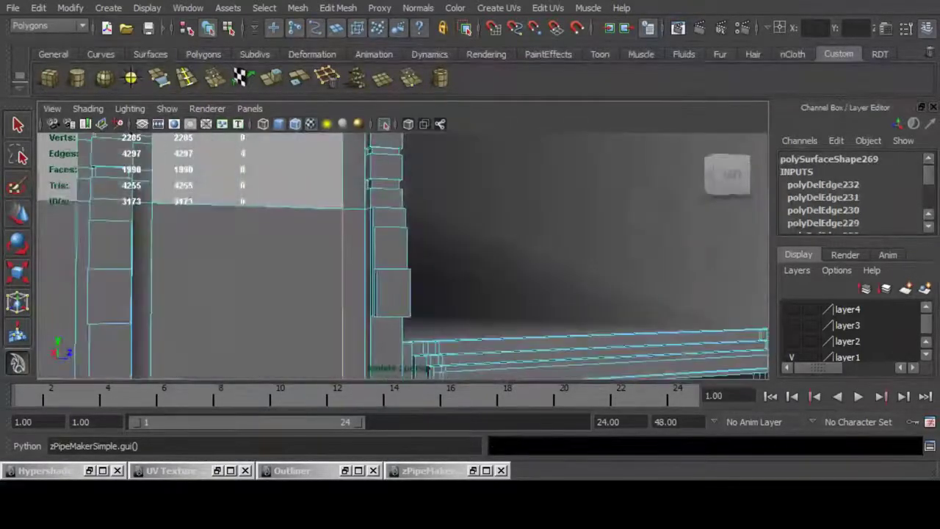
pyautogui.press('f')
pyautogui.keyDown('alt'); pyautogui.moveTo(456, 257); pyautogui.dragTo(404, 224); pyautogui.keyUp('alt')
pyautogui.scroll(-5, 402, 257)
pyautogui.press('Delete')
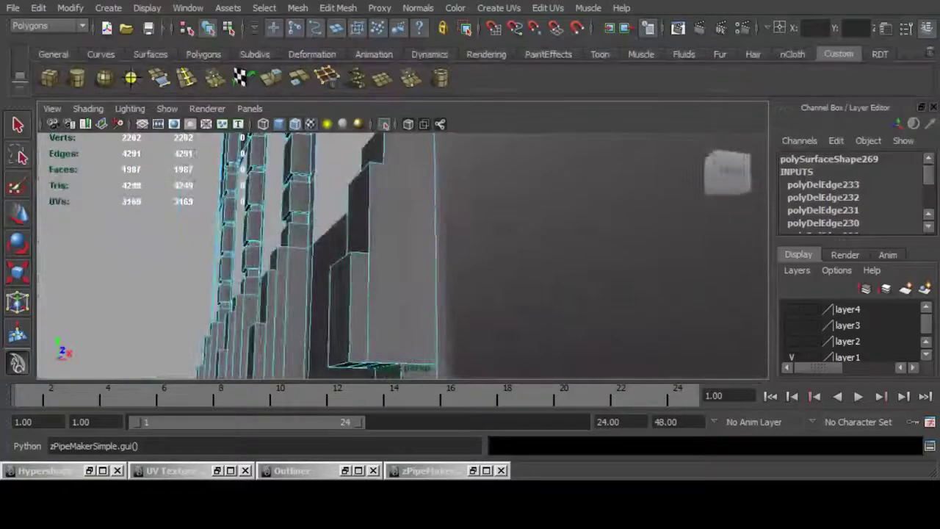
# Delete the redundant vertical edge beside the end column's lowest block and the extra edge lines crossing the block's underside.
pyautogui.click(369, 308)
pyautogui.keyDown('alt'); pyautogui.moveTo(369, 294); pyautogui.dragTo(433, 257); pyautogui.keyUp('alt')
pyautogui.keyDown('shift'); pyautogui.click(394, 291); pyautogui.keyUp('shift')
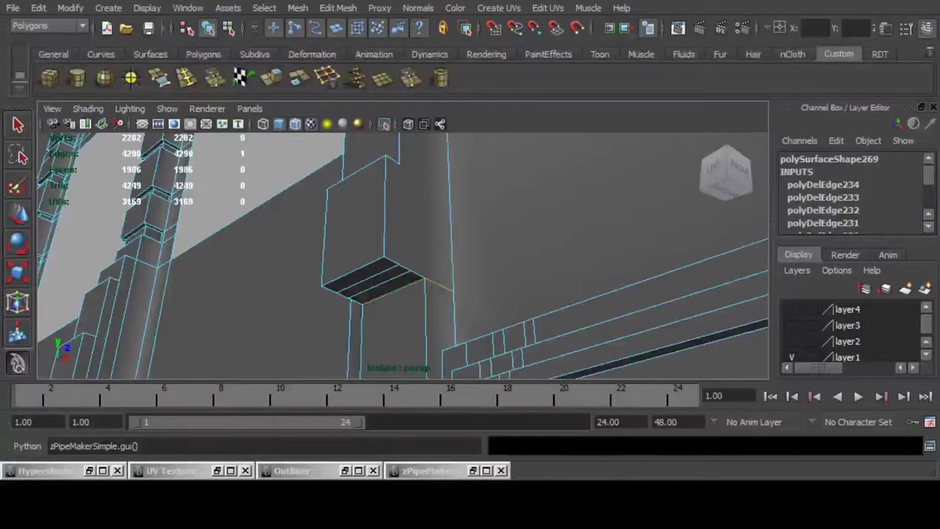
pyautogui.hotkey('ctrl', 'Delete')
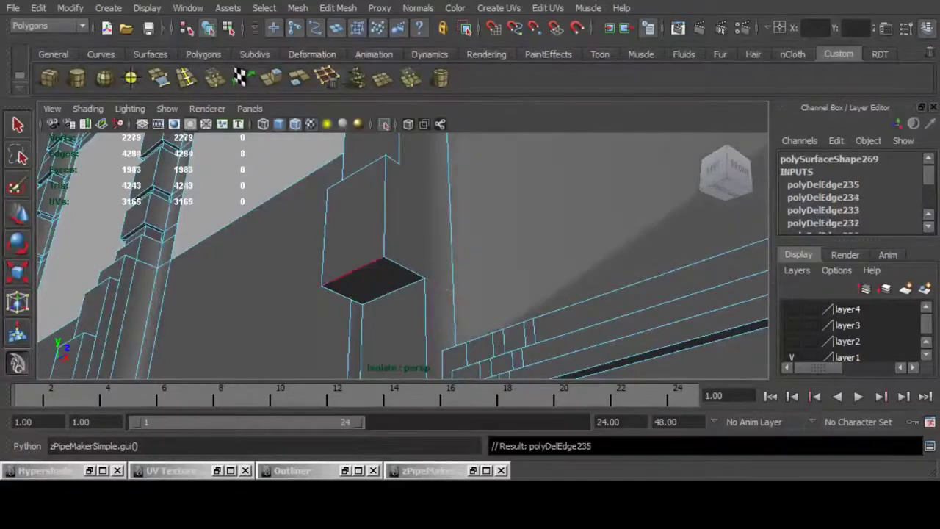
pyautogui.keyDown('alt'); pyautogui.moveTo(360, 271); pyautogui.dragTo(470, 279); pyautogui.keyUp('alt')
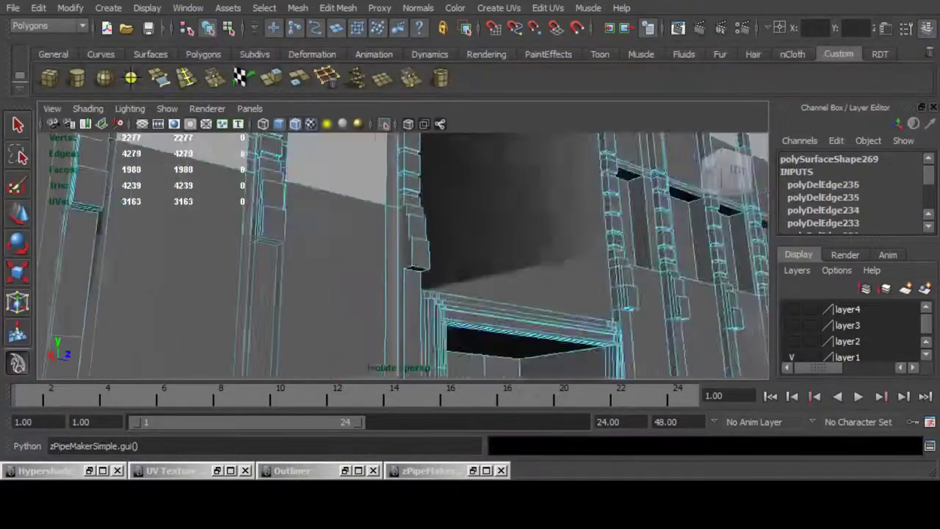
# Delete the horizontal edge loop running around the doorway jamb above the three base lines.
pyautogui.keyDown('alt'); pyautogui.moveTo(411, 250); pyautogui.dragTo(389, 301); pyautogui.keyUp('alt')
pyautogui.scroll(4, 411, 258)
pyautogui.click(508, 252)
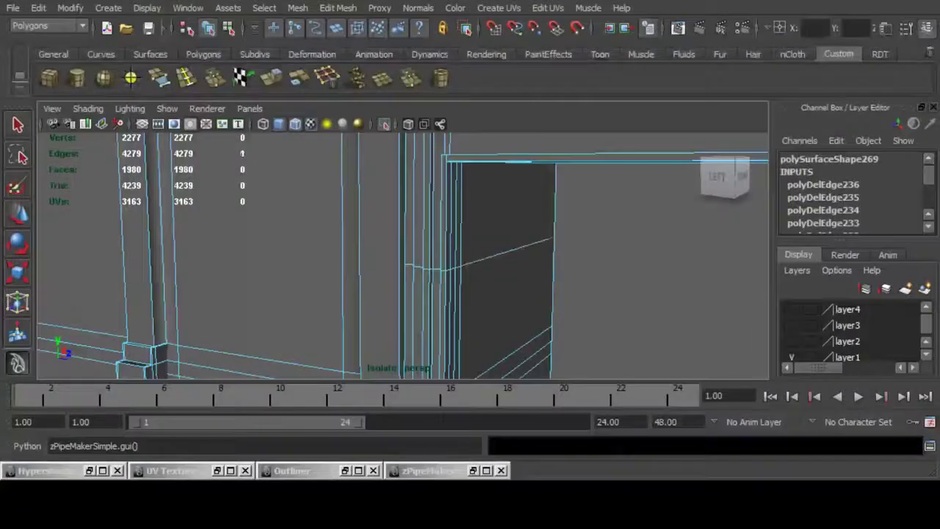
pyautogui.doubleClick(509, 252)
pyautogui.scroll(4, 508, 252)
pyautogui.scroll(-10, 508, 252)
pyautogui.keyDown('alt'); pyautogui.moveTo(441, 258); pyautogui.dragTo(522, 258); pyautogui.keyUp('alt')
pyautogui.hotkey('ctrl', 'Delete')
# Delete the uppermost of the three horizontal edge loops near the base of the doorway jamb.
pyautogui.keyDown('alt'); pyautogui.moveTo(441, 280); pyautogui.dragTo(441, 248, button='middle'); pyautogui.keyUp('alt')
pyautogui.scroll(6, 441, 257)
pyautogui.keyDown('alt'); pyautogui.moveTo(441, 257); pyautogui.dragTo(375, 268); pyautogui.keyUp('alt')
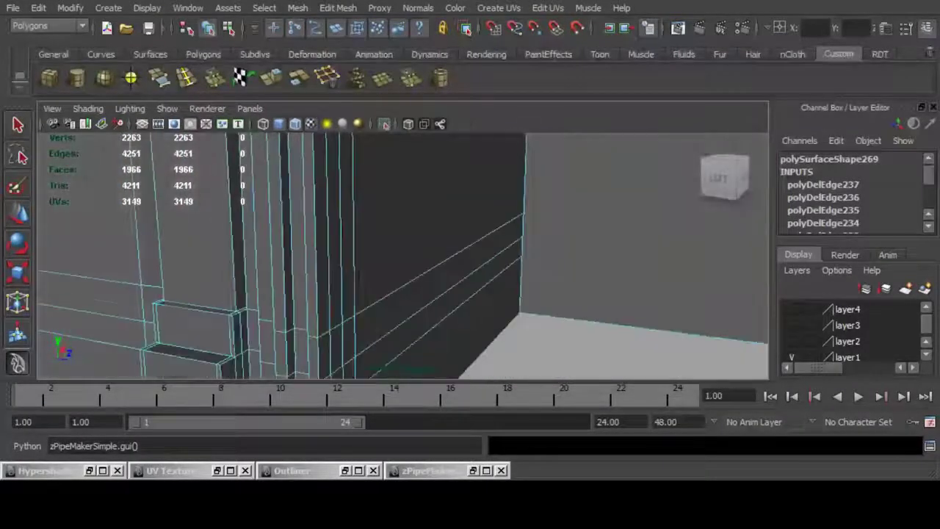
pyautogui.click(442, 262)
pyautogui.doubleClick(442, 262)
pyautogui.scroll(2, 443, 262)
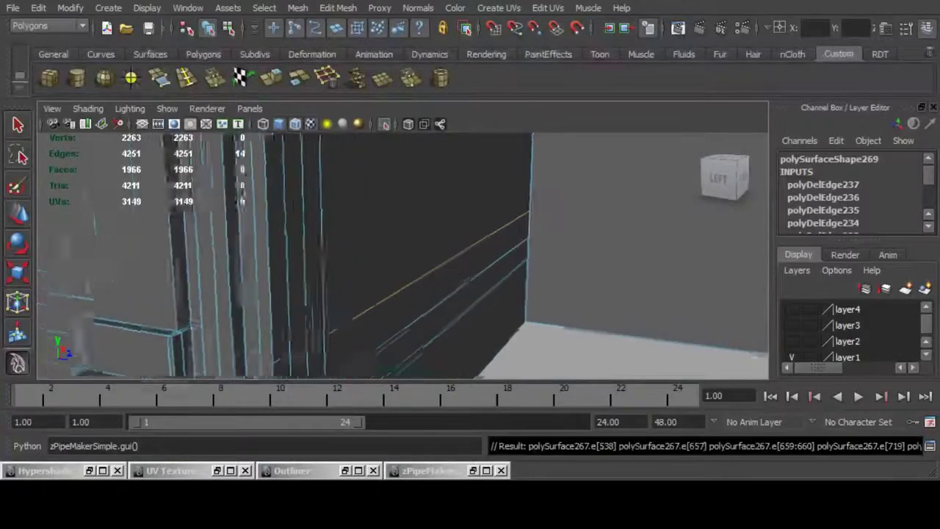
pyautogui.scroll(-7, 442, 262)
pyautogui.keyDown('alt'); pyautogui.moveTo(441, 275); pyautogui.dragTo(449, 239, button='middle'); pyautogui.keyUp('alt')
pyautogui.scroll(2, 448, 239)
pyautogui.press('Delete')
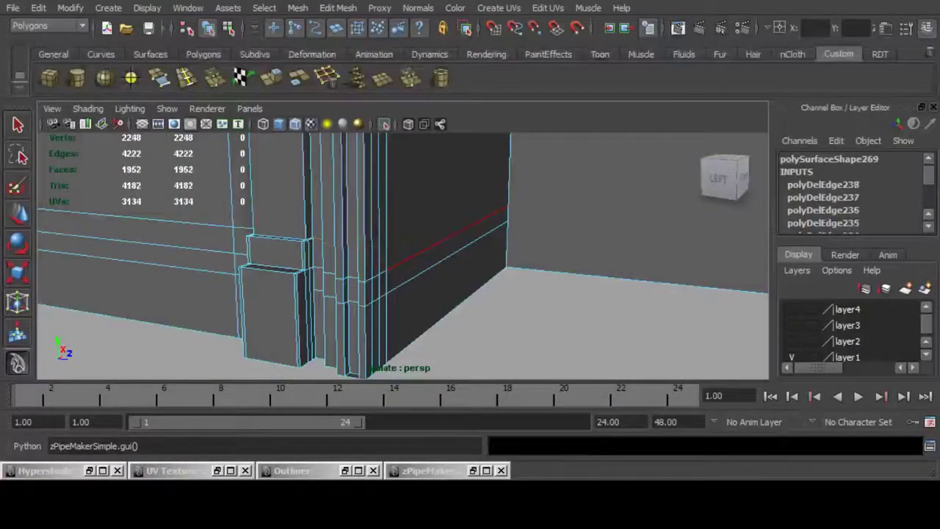
# Delete the two remaining horizontal edge loops near the base of the doorway jamb.
pyautogui.doubleClick(445, 239)
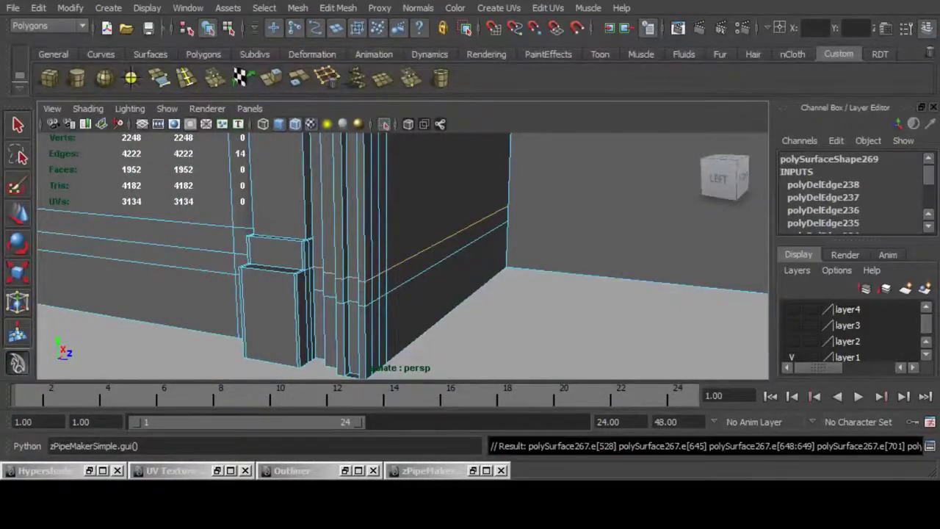
pyautogui.press('Delete')
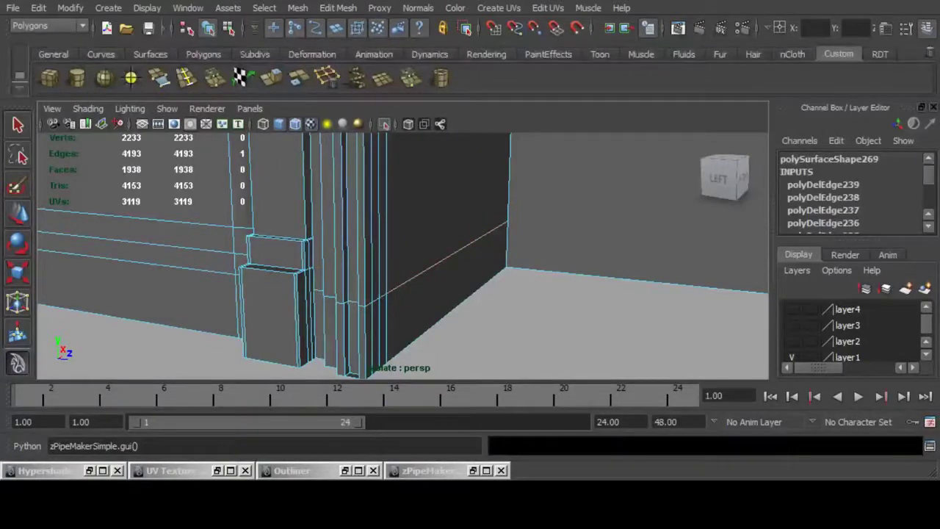
pyautogui.doubleClick(445, 258)
pyautogui.press('Delete')
# Delete the short vertical edges beside the grooves along the block-patterned column's other side.
pyautogui.scroll(-8, 445, 258)
pyautogui.keyDown('alt'); pyautogui.moveTo(445, 258); pyautogui.dragTo(460, 352, button='middle'); pyautogui.keyUp('alt')
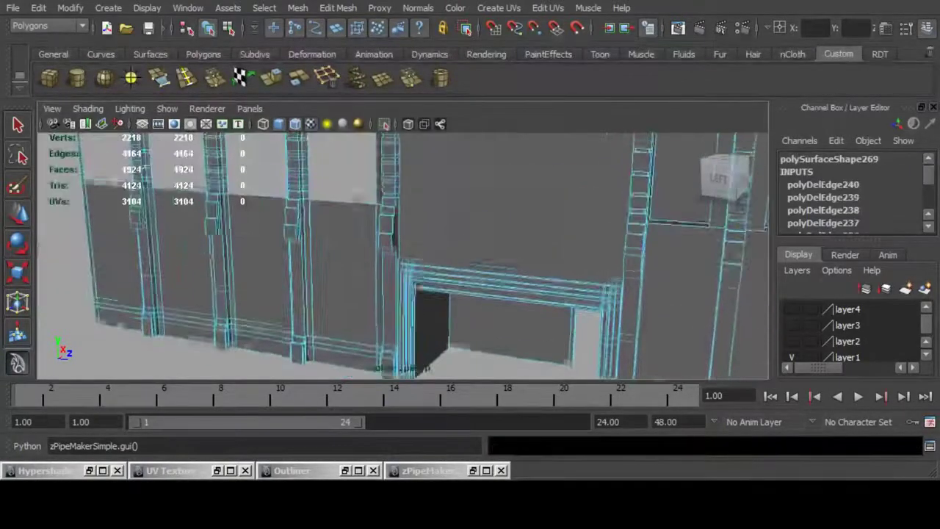
pyautogui.keyDown('alt'); pyautogui.moveTo(460, 353); pyautogui.dragTo(558, 294); pyautogui.keyUp('alt')
pyautogui.keyDown('alt'); pyautogui.moveTo(470, 265); pyautogui.dragTo(397, 316); pyautogui.keyUp('alt')
pyautogui.scroll(5, 403, 256)
pyautogui.keyDown('alt'); pyautogui.moveTo(402, 255); pyautogui.dragTo(507, 253); pyautogui.keyUp('alt')
pyautogui.keyDown('alt'); pyautogui.moveTo(621, 254); pyautogui.dragTo(432, 435, button='middle'); pyautogui.keyUp('alt')
pyautogui.scroll(4, 485, 272)
pyautogui.keyDown('shift'); pyautogui.click(429, 327); pyautogui.keyUp('shift')
pyautogui.keyDown('alt'); pyautogui.moveTo(456, 220); pyautogui.dragTo(458, 241, button='middle'); pyautogui.keyUp('alt')
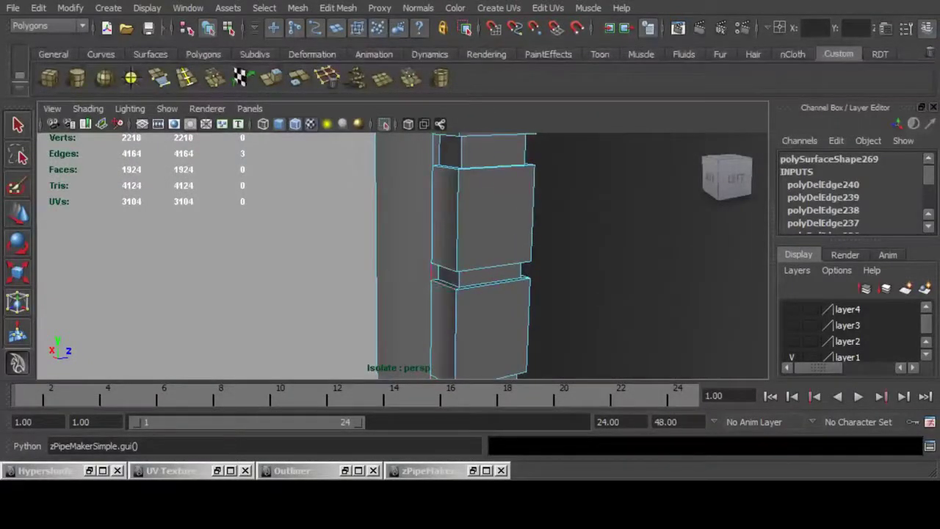
pyautogui.keyDown('alt'); pyautogui.moveTo(432, 271); pyautogui.dragTo(433, 374, button='middle'); pyautogui.keyUp('alt')
pyautogui.keyDown('alt'); pyautogui.moveTo(433, 255); pyautogui.dragTo(443, 361, button='middle'); pyautogui.keyUp('alt')
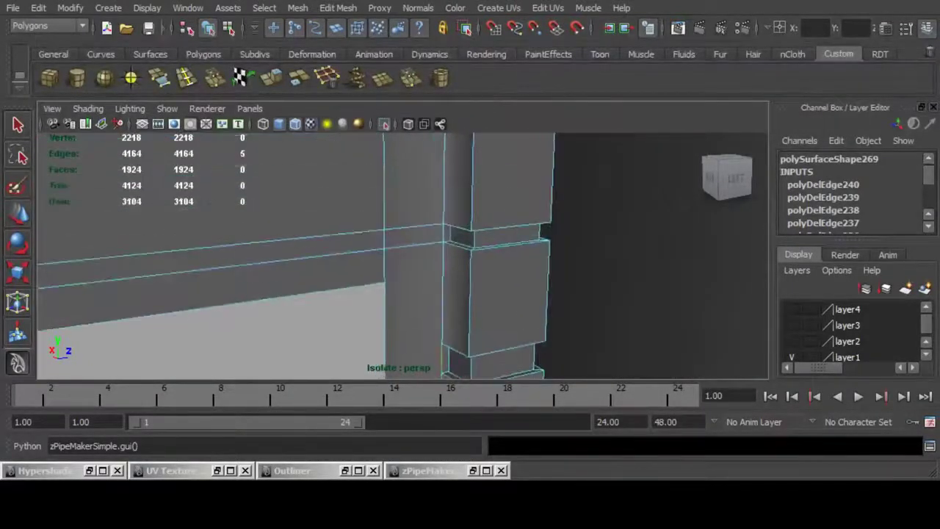
pyautogui.hotkey('ctrl', 'Delete')
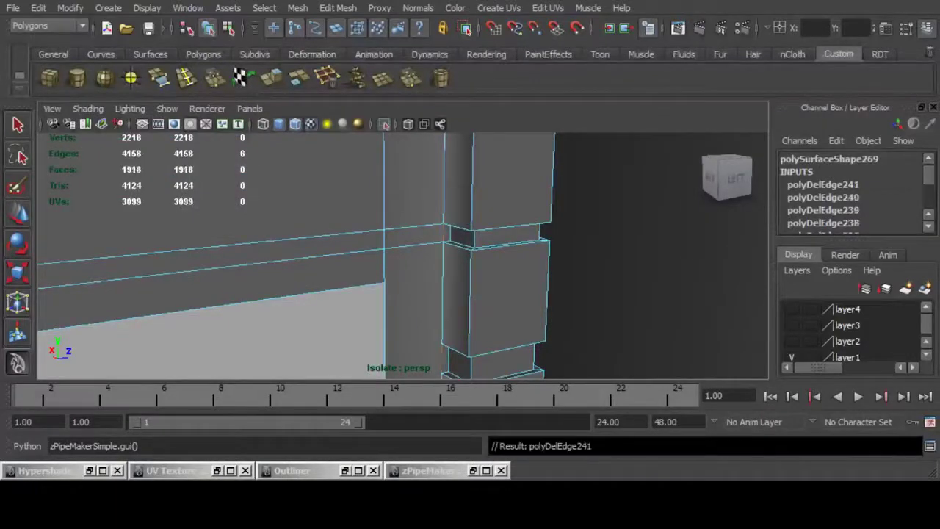
# Delete the first pair of cross edges on the door frame's outermost step beside the column.
pyautogui.scroll(-4, 441, 243)
pyautogui.keyDown('alt'); pyautogui.moveTo(434, 246); pyautogui.dragTo(438, 360, button='middle'); pyautogui.keyUp('alt')
pyautogui.scroll(-8, 437, 360)
pyautogui.keyDown('alt'); pyautogui.moveTo(441, 294); pyautogui.dragTo(360, 309); pyautogui.keyUp('alt')
pyautogui.scroll(8, 411, 272)
pyautogui.scroll(4, 360, 294)
pyautogui.keyDown('alt'); pyautogui.moveTo(404, 272); pyautogui.dragTo(360, 286); pyautogui.keyUp('alt')
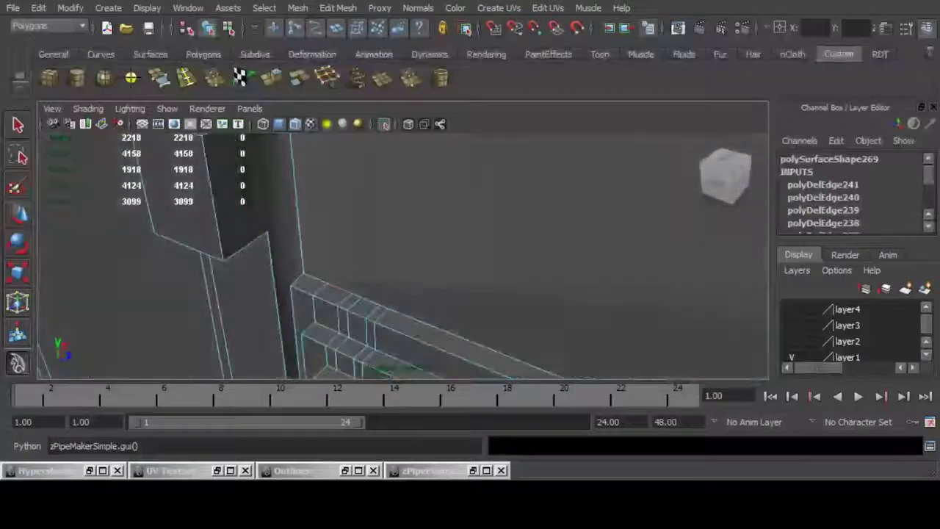
pyautogui.click(322, 288)
pyautogui.keyDown('shift'); pyautogui.click(315, 308); pyautogui.keyUp('shift')
pyautogui.keyDown('alt'); pyautogui.moveTo(314, 309); pyautogui.dragTo(285, 312); pyautogui.keyUp('alt')
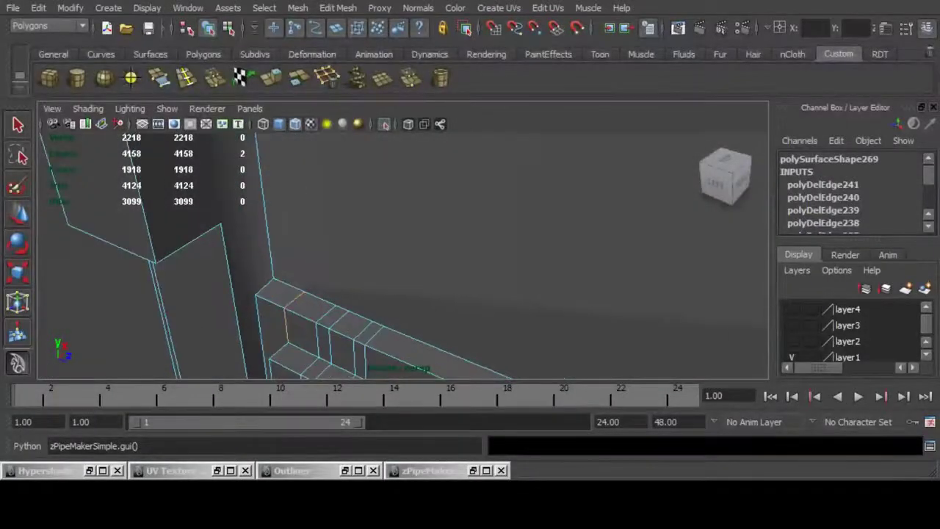
pyautogui.press('Delete')
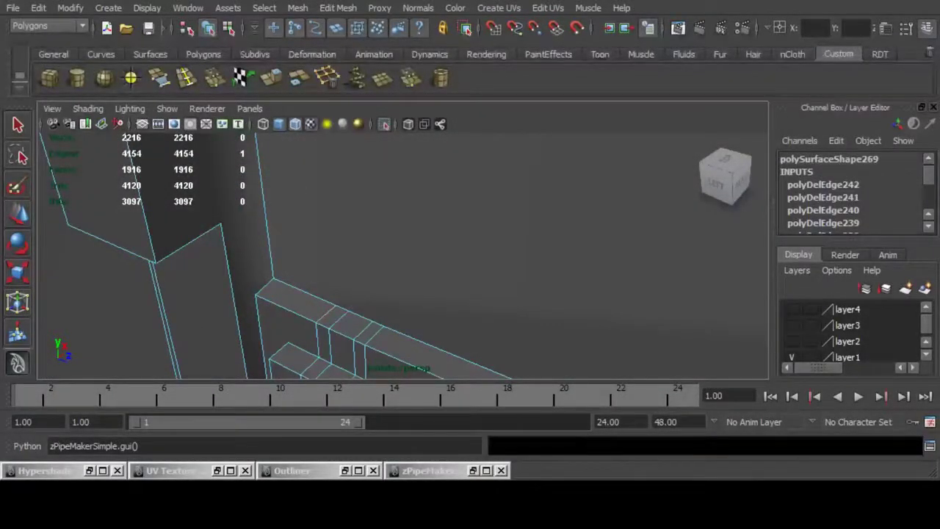
# Delete the next two vertical edge loops crossing the stepped door frame at the same upper corner.
pyautogui.doubleClick(326, 314)
pyautogui.keyDown('alt'); pyautogui.moveTo(327, 314); pyautogui.dragTo(444, 283); pyautogui.keyUp('alt')
pyautogui.press('Delete')
pyautogui.click(500, 247)
pyautogui.doubleClick(414, 243)
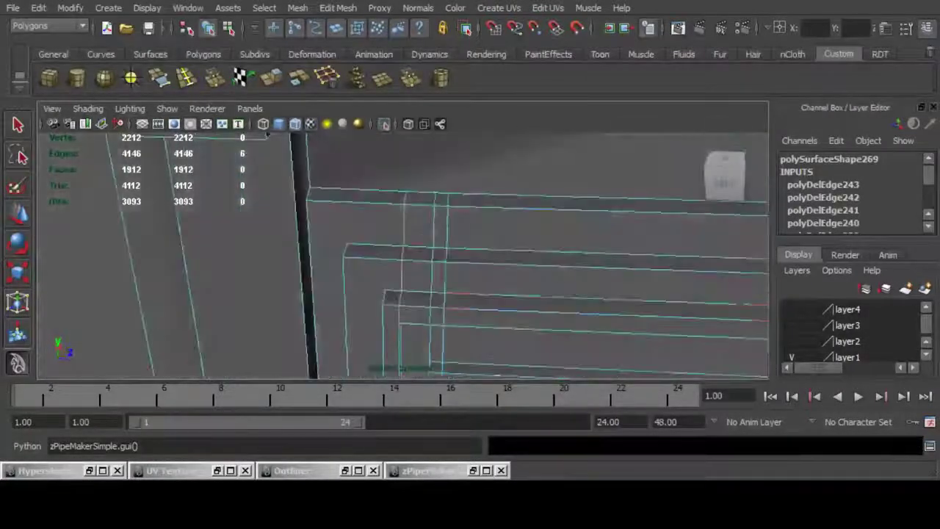
pyautogui.hotkey('ctrl', 'Delete')
# Delete the next vertical edge loop crossing the door frame's lintel, leaving the inner frame step's side edges out of the selection.
pyautogui.doubleClick(432, 276)
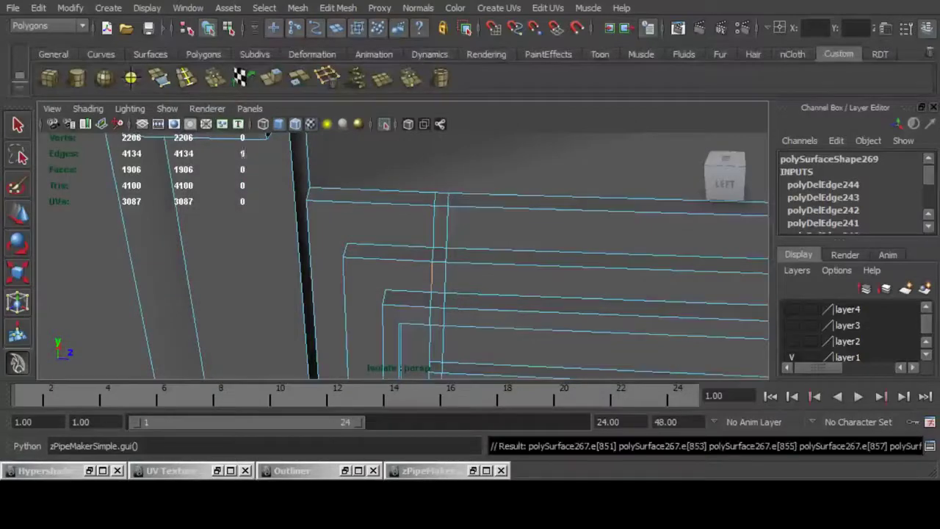
pyautogui.keyDown('alt'); pyautogui.moveTo(432, 275); pyautogui.dragTo(459, 275, button='right'); pyautogui.keyUp('alt')
pyautogui.keyDown('alt'); pyautogui.moveTo(459, 276); pyautogui.dragTo(408, 144, button='middle'); pyautogui.keyUp('alt')
pyautogui.keyDown('alt'); pyautogui.moveTo(408, 220); pyautogui.dragTo(433, 258); pyautogui.keyUp('alt')
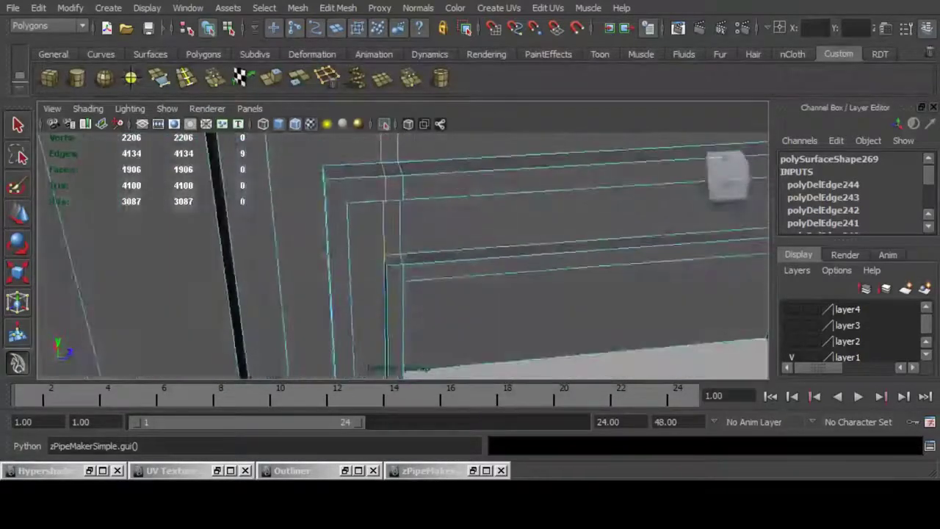
pyautogui.keyDown('ctrl'); pyautogui.click(485, 274); pyautogui.keyUp('ctrl')
pyautogui.keyDown('alt'); pyautogui.moveTo(485, 274); pyautogui.dragTo(463, 191); pyautogui.keyUp('alt')
pyautogui.press('Delete')
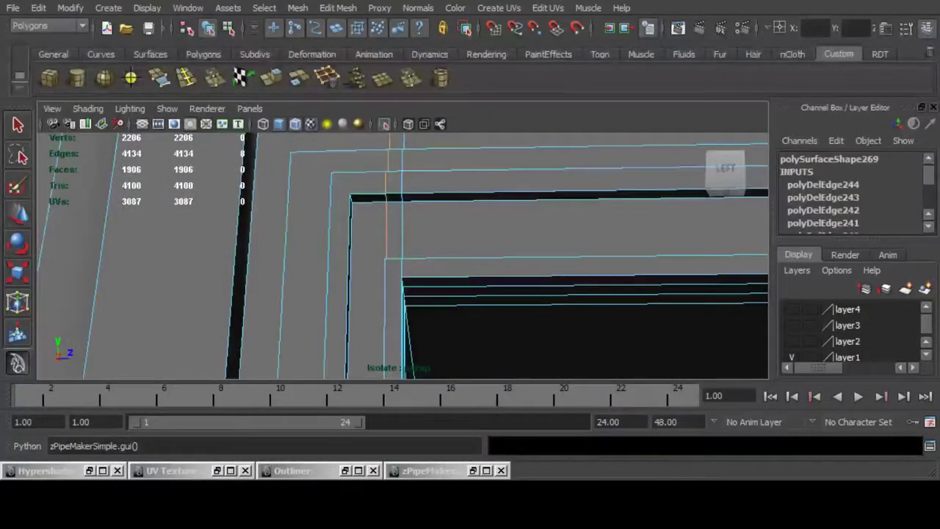
# Delete the last vertical edge line crossing the lintel steps at this corner, keeping the doorway opening's own edges.
pyautogui.doubleClick(403, 229)
pyautogui.keyDown('alt'); pyautogui.moveTo(402, 230); pyautogui.dragTo(360, 229, button='right'); pyautogui.keyUp('alt')
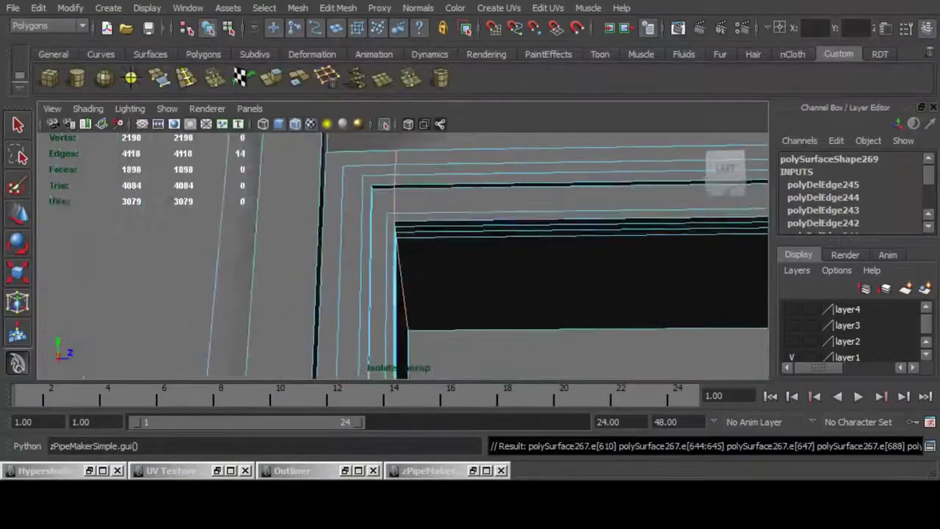
pyautogui.keyDown('alt'); pyautogui.moveTo(360, 229); pyautogui.dragTo(287, 172); pyautogui.keyUp('alt')
pyautogui.keyDown('ctrl'); pyautogui.moveTo(385, 271); pyautogui.dragTo(421, 302); pyautogui.keyUp('ctrl')
pyautogui.keyDown('alt'); pyautogui.moveTo(421, 298); pyautogui.dragTo(498, 331); pyautogui.keyUp('alt')
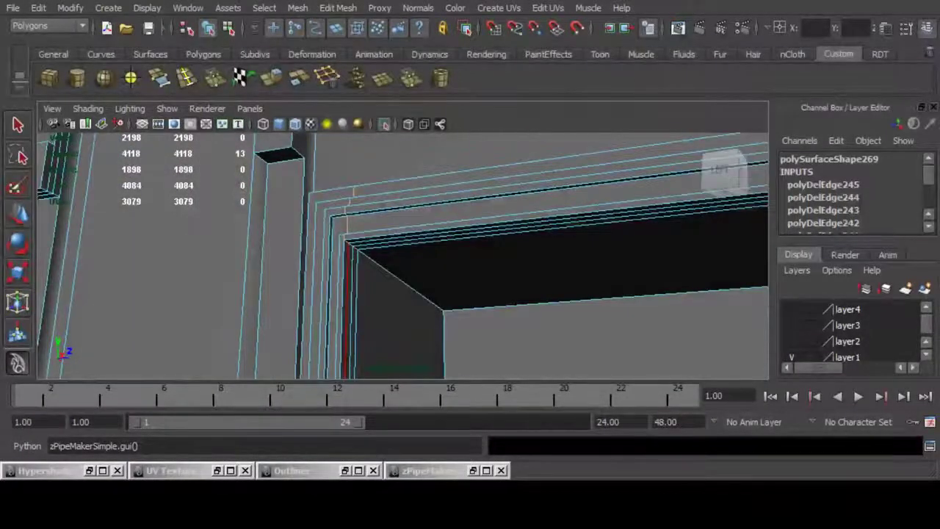
pyautogui.keyDown('ctrl'); pyautogui.moveTo(348, 240); pyautogui.dragTo(368, 257); pyautogui.keyUp('ctrl')
pyautogui.keyDown('alt'); pyautogui.moveTo(368, 257); pyautogui.dragTo(441, 276, button='right'); pyautogui.keyUp('alt')
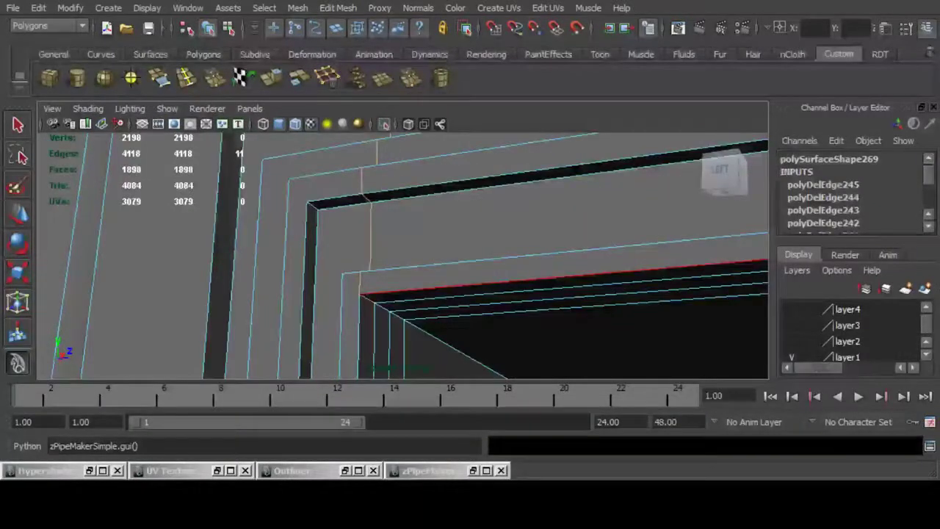
pyautogui.keyDown('ctrl'); pyautogui.moveTo(353, 279); pyautogui.dragTo(371, 291); pyautogui.keyUp('ctrl')
pyautogui.keyDown('alt'); pyautogui.moveTo(371, 291); pyautogui.dragTo(389, 368); pyautogui.keyUp('alt')
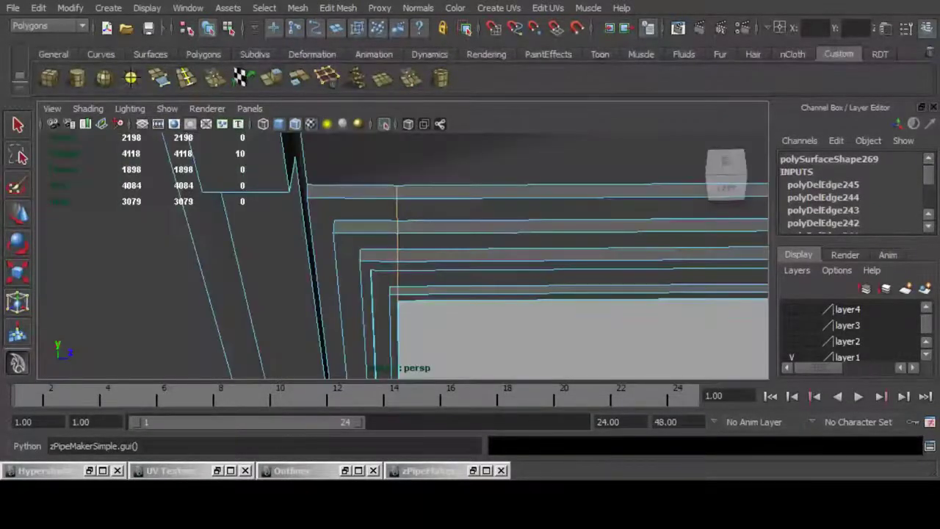
pyautogui.hotkey('ctrl', 'Delete')
# Delete the redundant vertical edge lines crossing the lintel steps at the door frame's opposite upper corner.
pyautogui.keyDown('alt'); pyautogui.moveTo(396, 286); pyautogui.dragTo(415, 305); pyautogui.keyUp('alt')
pyautogui.keyDown('alt'); pyautogui.moveTo(415, 305); pyautogui.dragTo(279, 276, button='right'); pyautogui.keyUp('alt')
pyautogui.keyDown('alt'); pyautogui.moveTo(382, 287); pyautogui.dragTo(408, 324); pyautogui.keyUp('alt')
pyautogui.keyDown('alt'); pyautogui.moveTo(408, 323); pyautogui.dragTo(294, 279, button='right'); pyautogui.keyUp('alt')
pyautogui.keyDown('alt'); pyautogui.moveTo(367, 279); pyautogui.dragTo(397, 257); pyautogui.keyUp('alt')
pyautogui.keyDown('alt'); pyautogui.moveTo(396, 257); pyautogui.dragTo(610, 279, button='right'); pyautogui.keyUp('alt')
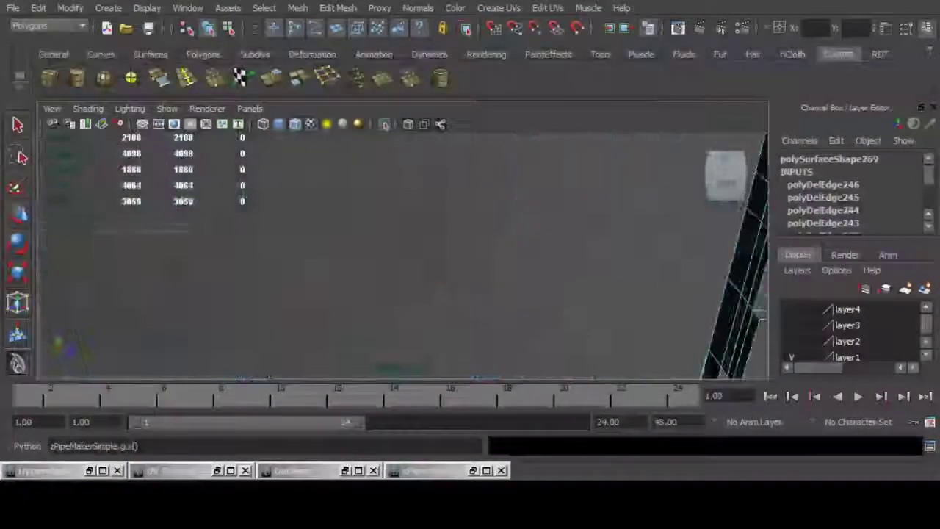
pyautogui.keyDown('alt'); pyautogui.moveTo(470, 323); pyautogui.dragTo(352, 136, button='middle'); pyautogui.keyUp('alt')
pyautogui.keyDown('alt'); pyautogui.moveTo(470, 220); pyautogui.dragTo(386, 264, button='middle'); pyautogui.keyUp('alt')
pyautogui.keyDown('alt'); pyautogui.moveTo(386, 265); pyautogui.dragTo(426, 334); pyautogui.keyUp('alt')
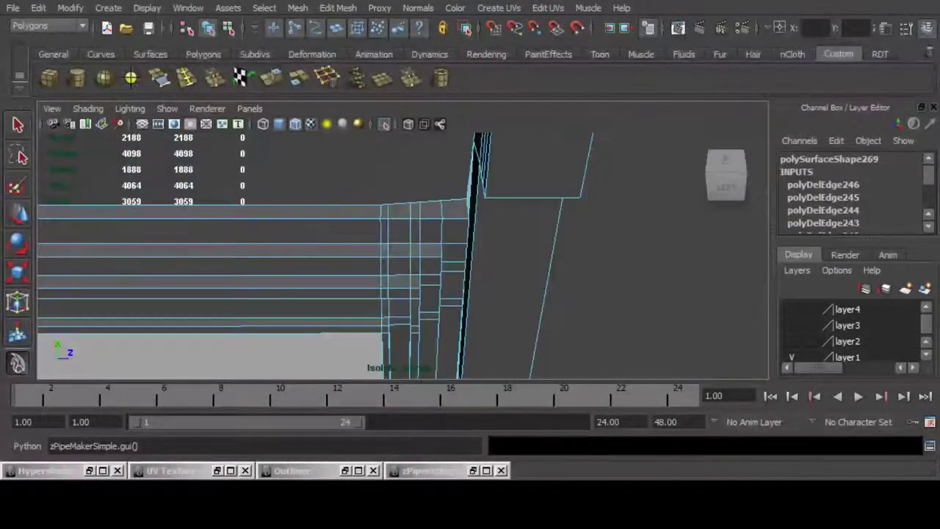
pyautogui.scroll(1, 382, 268)
pyautogui.doubleClick(381, 268)
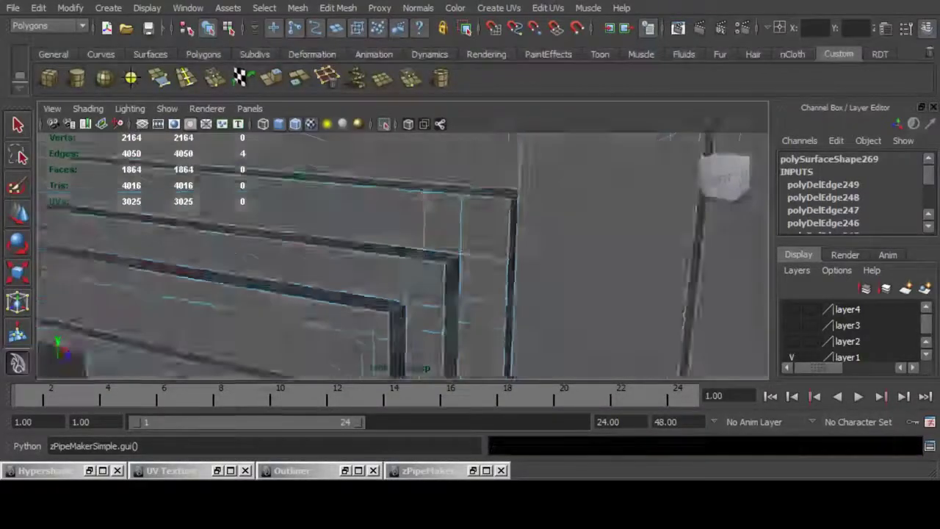
pyautogui.hotkey('ctrl', 'Delete')
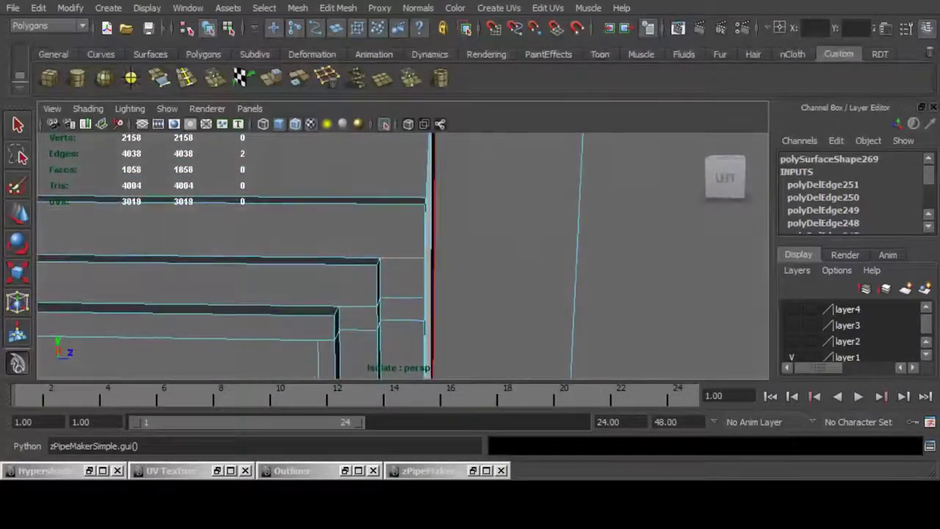
# Delete the leftover vertical edges at the lintel corner and the uppermost horizontal edge line crossing the door frame's side steps.
pyautogui.hotkey('ctrl', 'Delete')
pyautogui.keyDown('alt'); pyautogui.moveTo(402, 271); pyautogui.dragTo(404, 210, button='middle'); pyautogui.keyUp('alt')
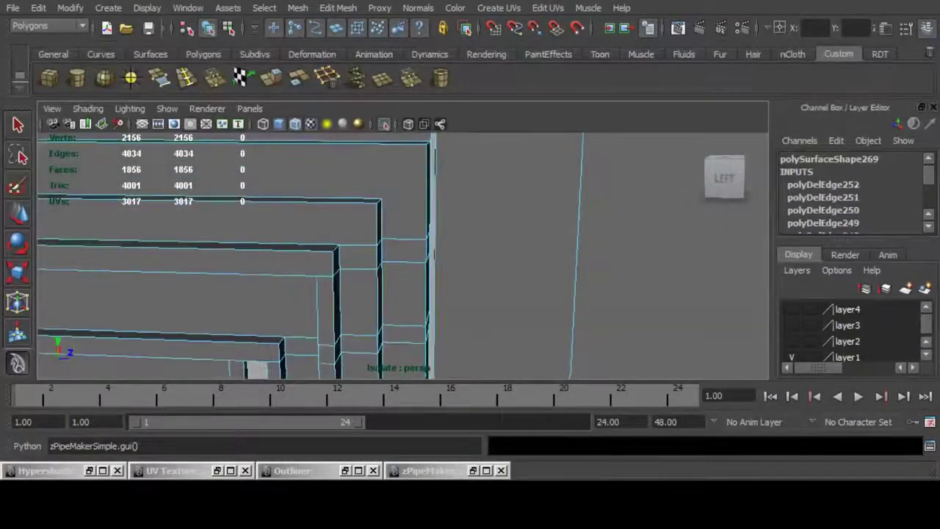
pyautogui.doubleClick(404, 239)
pyautogui.keyDown('alt'); pyautogui.moveTo(404, 239); pyautogui.dragTo(433, 246, button='right'); pyautogui.keyUp('alt')
pyautogui.keyDown('alt'); pyautogui.moveTo(433, 246); pyautogui.dragTo(367, 264); pyautogui.keyUp('alt')
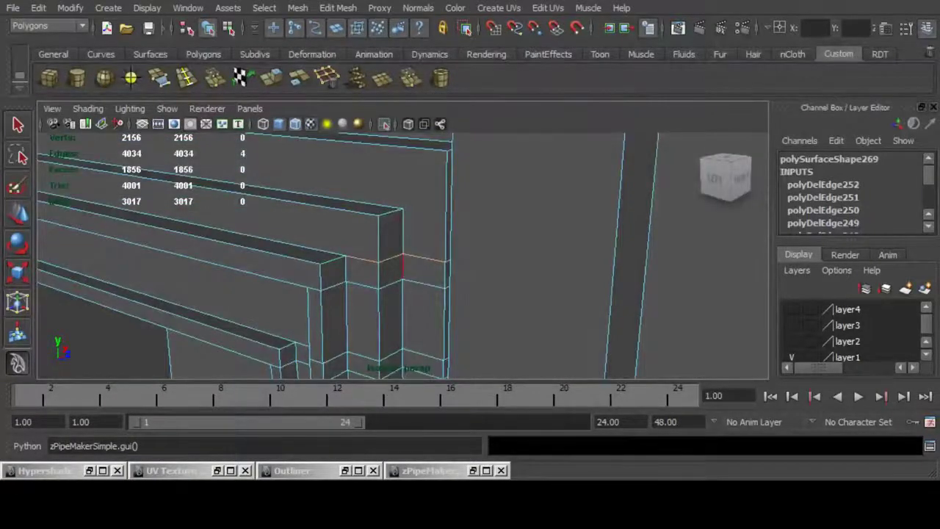
pyautogui.press('Delete')
# Delete the next horizontal edge line down that crosses the door frame's side steps.
pyautogui.doubleClick(363, 285)
pyautogui.moveTo(362, 285)
pyautogui.keyDown('alt'); pyautogui.mouseDown(button='right')
pyautogui.moveTo(412, 285)
pyautogui.moveTo(368, 285)
pyautogui.mouseUp(button='right'); pyautogui.keyUp('alt')
pyautogui.keyDown('alt'); pyautogui.moveTo(367, 285); pyautogui.dragTo(309, 227); pyautogui.keyUp('alt')
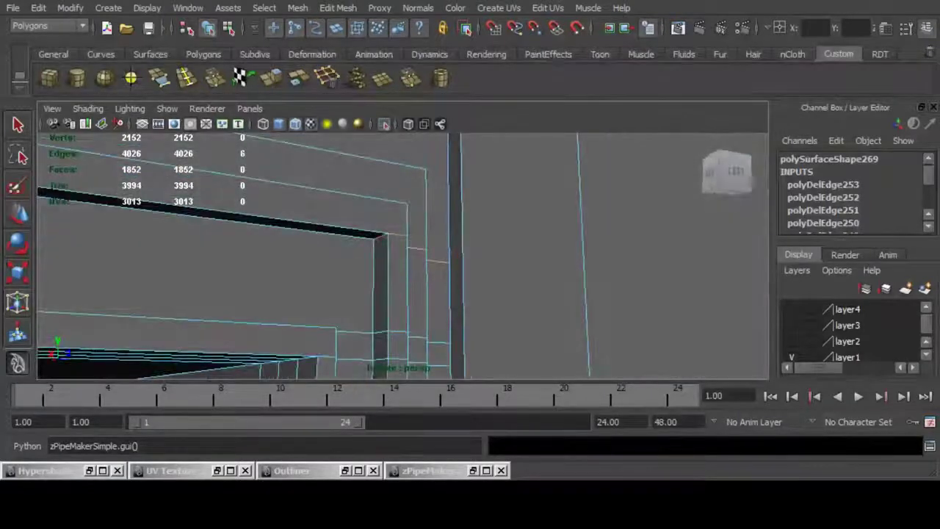
pyautogui.press('Delete')
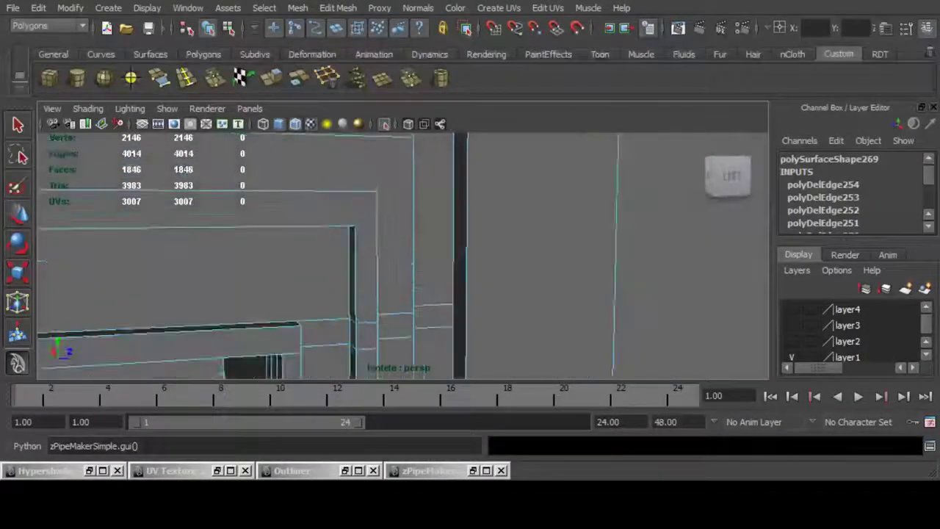
# Delete the horizontal edge loop crossing the frame's side steps level with the inner step's upper corner, leaving the corner edge out.
pyautogui.doubleClick(380, 247)
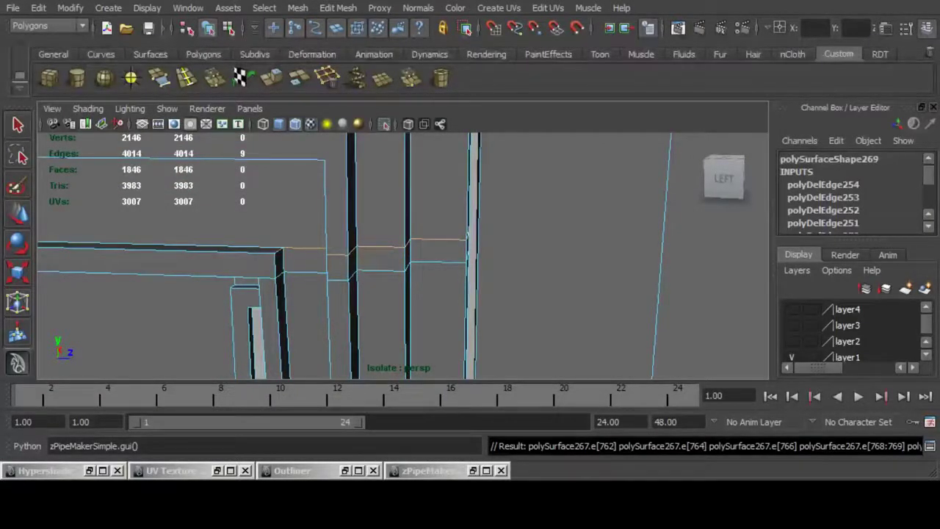
pyautogui.keyDown('shift'); pyautogui.click(279, 251); pyautogui.keyUp('shift')
pyautogui.keyDown('alt'); pyautogui.moveTo(294, 250); pyautogui.dragTo(264, 258); pyautogui.keyUp('alt')
pyautogui.hotkey('ctrl', 'Delete')
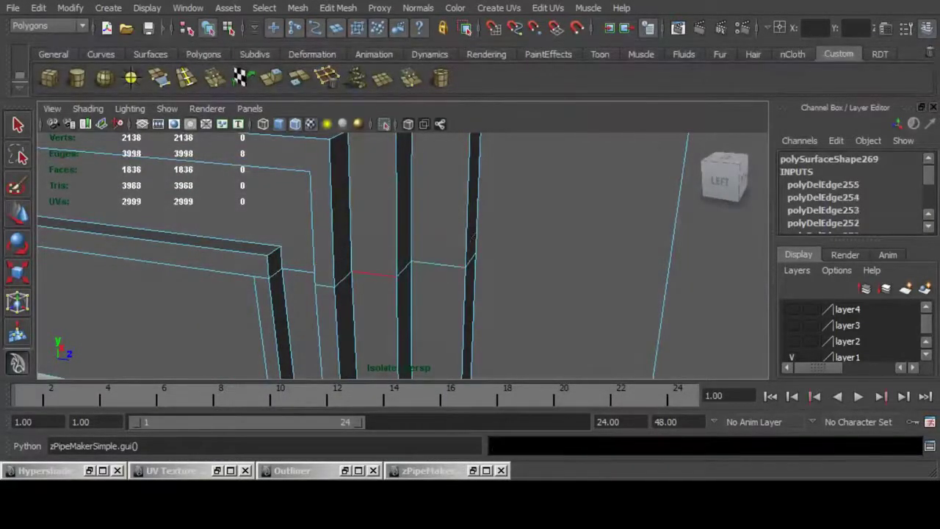
# Delete the horizontal edge loop just below it on the frame's side steps, leaving out the edges that belong to neighbouring geometry.
pyautogui.doubleClick(375, 275)
pyautogui.scroll(-5, 374, 275)
pyautogui.keyDown('alt'); pyautogui.moveTo(375, 274); pyautogui.dragTo(316, 243); pyautogui.keyUp('alt')
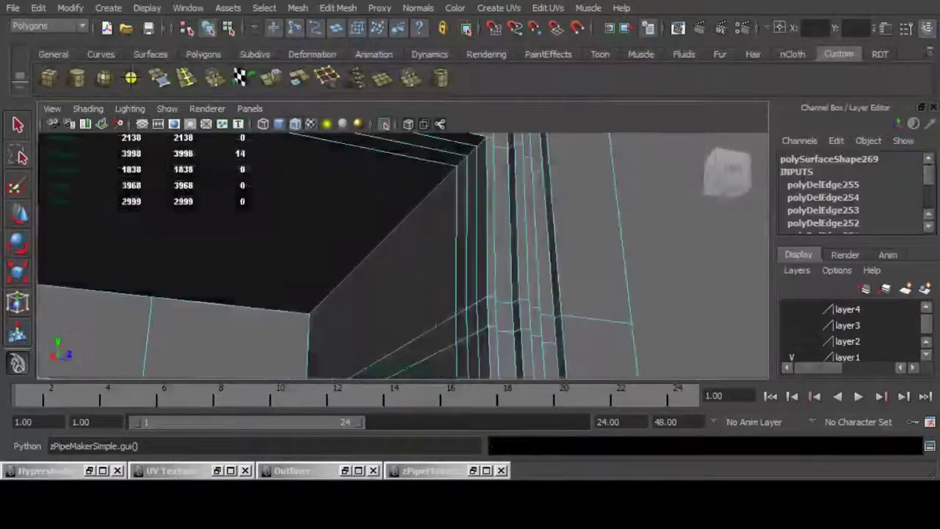
pyautogui.scroll(-1, 315, 242)
pyautogui.keyDown('alt'); pyautogui.moveTo(352, 166); pyautogui.dragTo(393, 290); pyautogui.keyUp('alt')
pyautogui.scroll(4, 392, 290)
pyautogui.keyDown('alt'); pyautogui.moveTo(393, 290); pyautogui.dragTo(221, 286, button='middle'); pyautogui.keyUp('alt')
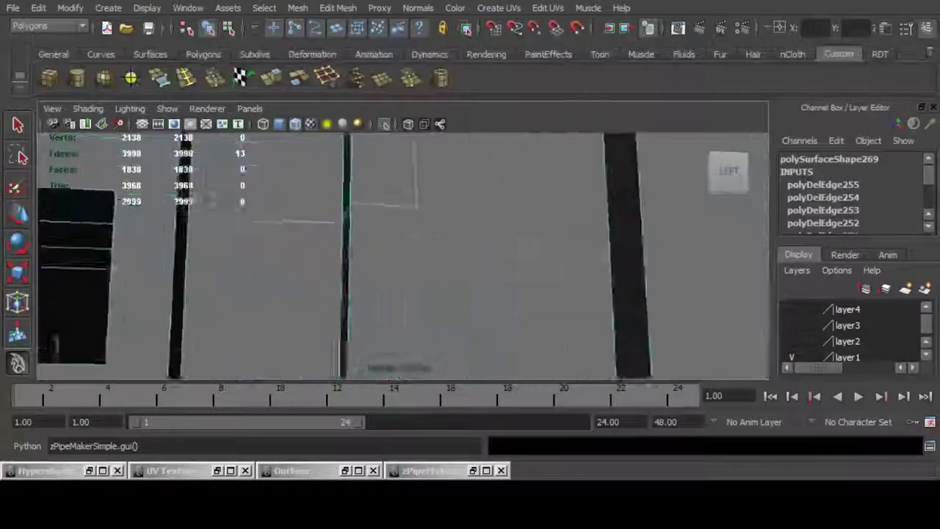
pyautogui.keyDown('alt'); pyautogui.moveTo(220, 287); pyautogui.dragTo(368, 283); pyautogui.keyUp('alt')
pyautogui.keyDown('ctrl'); pyautogui.click(502, 251); pyautogui.keyUp('ctrl')
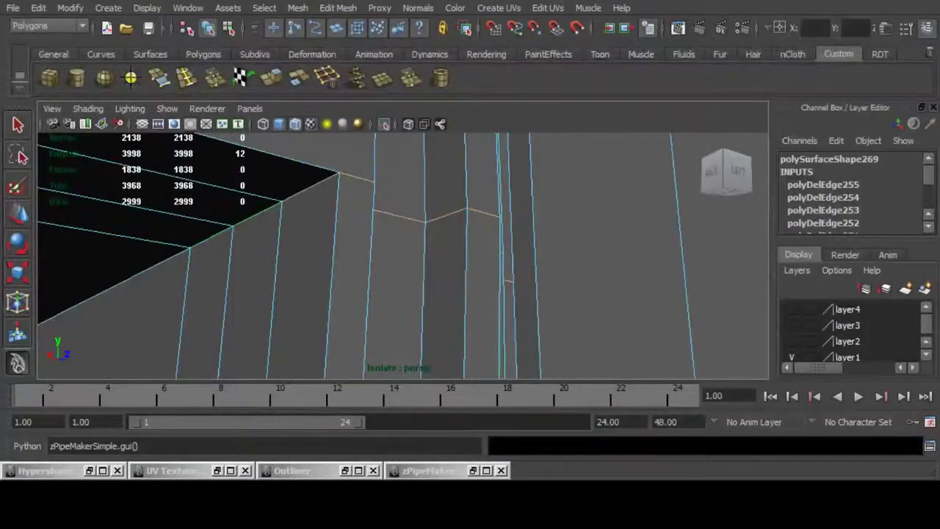
pyautogui.keyDown('alt'); pyautogui.moveTo(502, 251); pyautogui.dragTo(434, 246); pyautogui.keyUp('alt')
pyautogui.scroll(-4, 397, 257)
pyautogui.hotkey('ctrl', 'Delete')
pyautogui.scroll(-6, 402, 255)
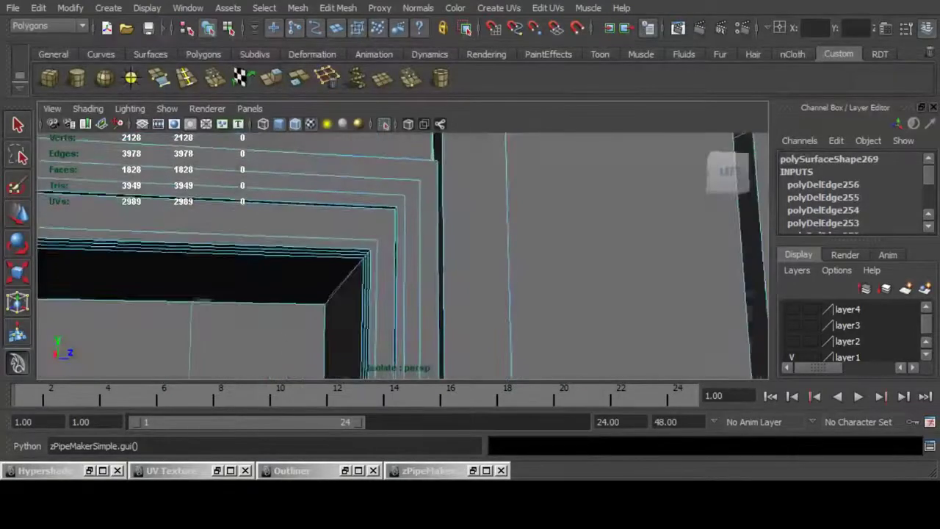
# Delete one of the paired horizontal edge loops running along the dark recess side wall and across the frame's side steps.
pyautogui.keyDown('alt'); pyautogui.moveTo(433, 246); pyautogui.dragTo(447, 190, button='middle'); pyautogui.keyUp('alt')
pyautogui.keyDown('alt'); pyautogui.moveTo(447, 190); pyautogui.dragTo(489, 237); pyautogui.keyUp('alt')
pyautogui.click(363, 246)
pyautogui.doubleClick(363, 246)
pyautogui.scroll(6, 363, 246)
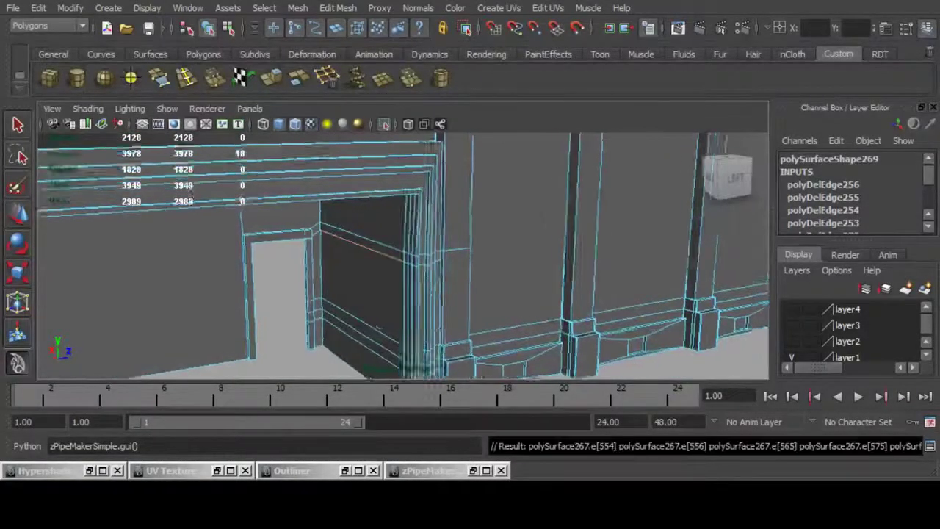
pyautogui.keyDown('alt'); pyautogui.moveTo(362, 246); pyautogui.dragTo(408, 220); pyautogui.keyUp('alt')
pyautogui.hotkey('ctrl', 'Delete')
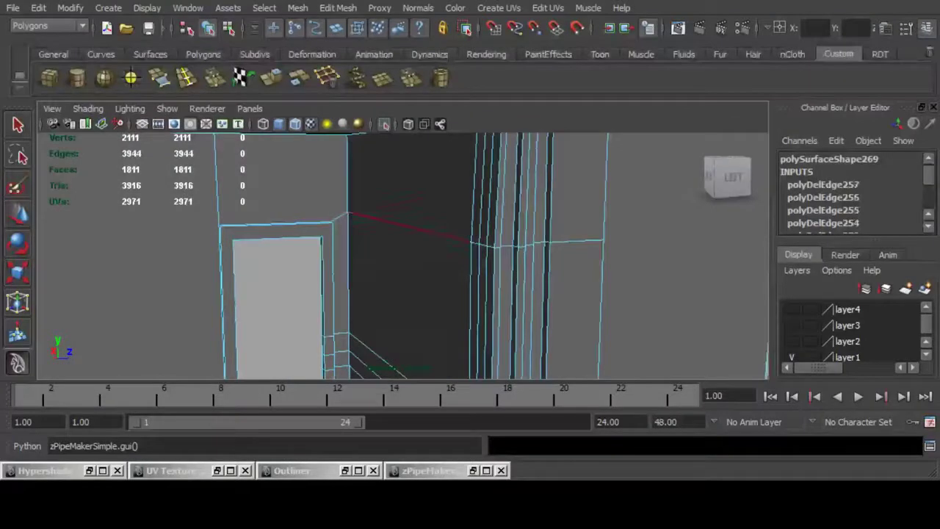
# Delete the remaining horizontal edge loop from the small doorway's upper corner along the recess wall and across the frame's steps.
pyautogui.doubleClick(410, 227)
pyautogui.scroll(4, 410, 227)
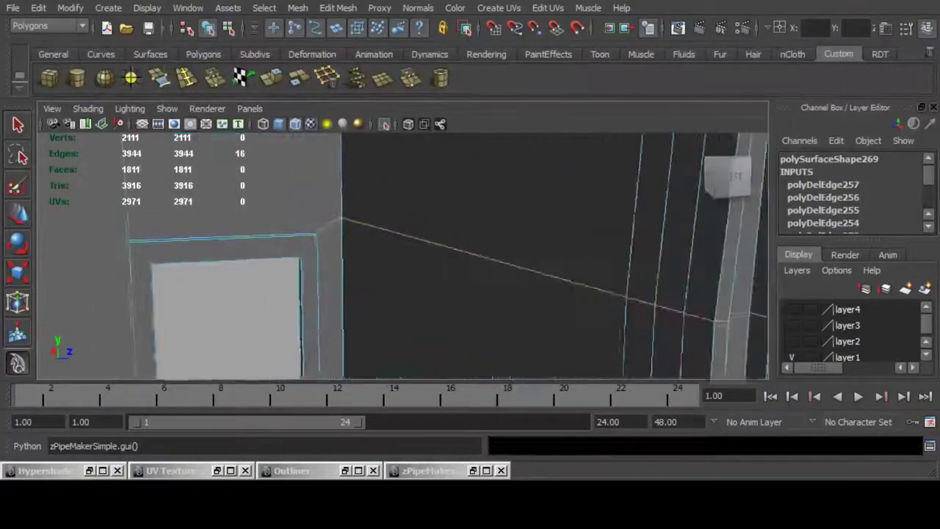
pyautogui.keyDown('alt'); pyautogui.moveTo(410, 227); pyautogui.dragTo(424, 243); pyautogui.keyUp('alt')
pyautogui.scroll(2, 397, 231)
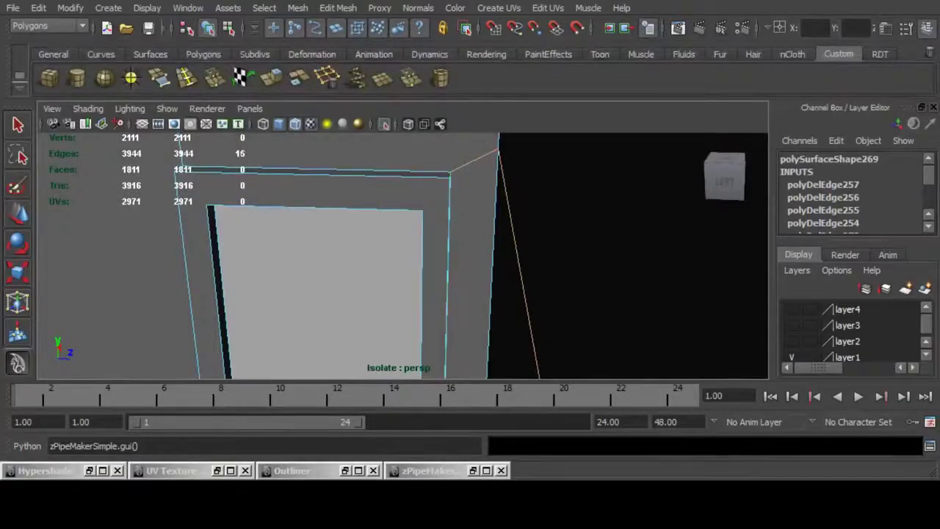
pyautogui.scroll(-5, 424, 242)
pyautogui.keyDown('alt'); pyautogui.moveTo(423, 243); pyautogui.dragTo(420, 291); pyautogui.keyUp('alt')
pyautogui.keyDown('alt'); pyautogui.moveTo(420, 291); pyautogui.dragTo(411, 264, button='middle'); pyautogui.keyUp('alt')
pyautogui.scroll(5, 411, 264)
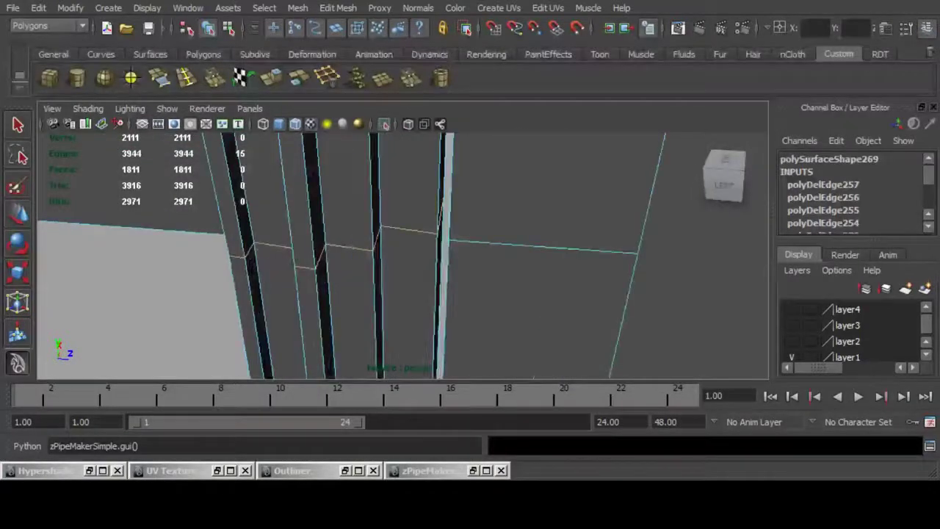
pyautogui.hotkey('ctrl', 'Delete')
pyautogui.scroll(-7, 412, 265)
pyautogui.keyDown('alt'); pyautogui.moveTo(411, 264); pyautogui.dragTo(463, 228); pyautogui.keyUp('alt')
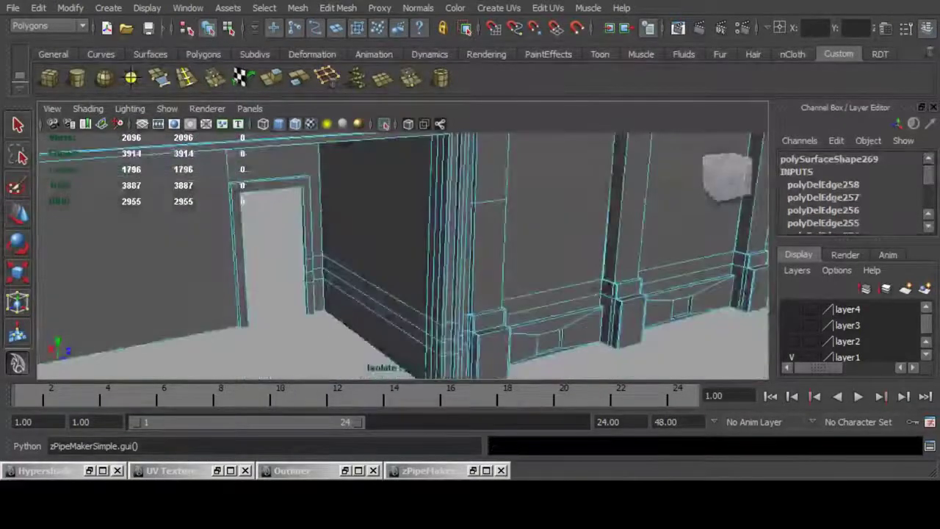
# Examine the whole wall, from the doorway recess to the block-patterned columns between the windows, for remaining redundant edges.
pyautogui.scroll(-4, 462, 235)
pyautogui.keyDown('alt'); pyautogui.moveTo(463, 235); pyautogui.dragTo(456, 202, button='middle'); pyautogui.keyUp('alt')
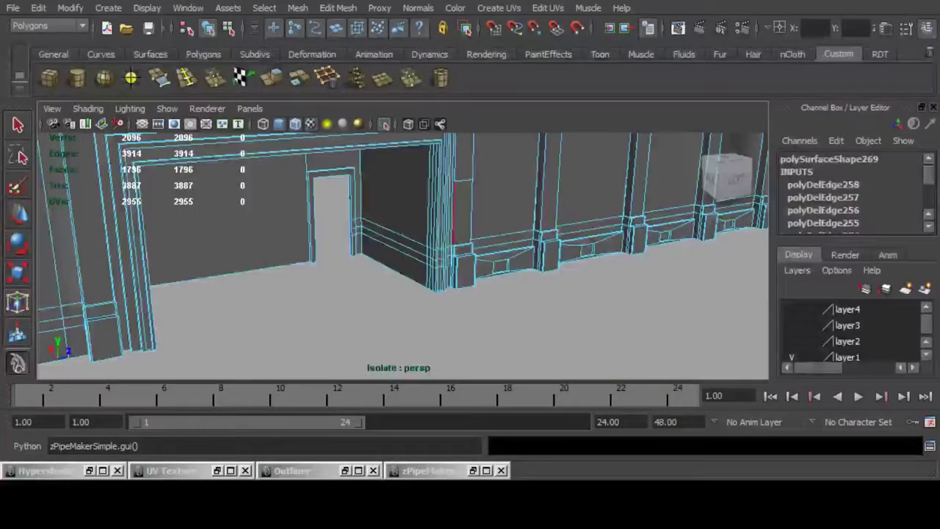
pyautogui.scroll(-7, 455, 213)
pyautogui.keyDown('alt'); pyautogui.moveTo(456, 213); pyautogui.dragTo(433, 238); pyautogui.keyUp('alt')
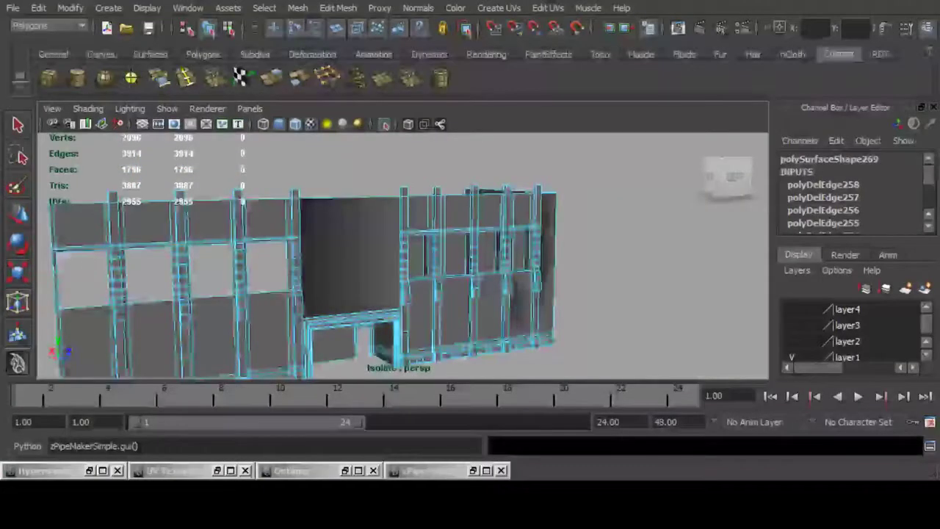
pyautogui.scroll(6, 353, 294)
pyautogui.keyDown('alt'); pyautogui.moveTo(353, 294); pyautogui.dragTo(323, 301); pyautogui.keyUp('alt')
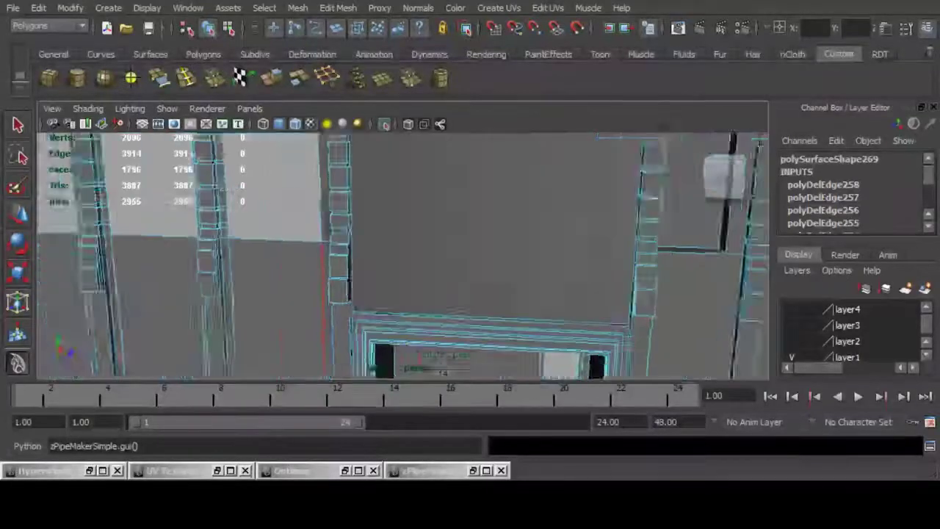
pyautogui.keyDown('alt'); pyautogui.moveTo(324, 301); pyautogui.dragTo(508, 379, button='middle'); pyautogui.keyUp('alt')
pyautogui.scroll(2, 424, 276)
pyautogui.keyDown('alt'); pyautogui.moveTo(440, 293); pyautogui.dragTo(433, 253); pyautogui.keyUp('alt')
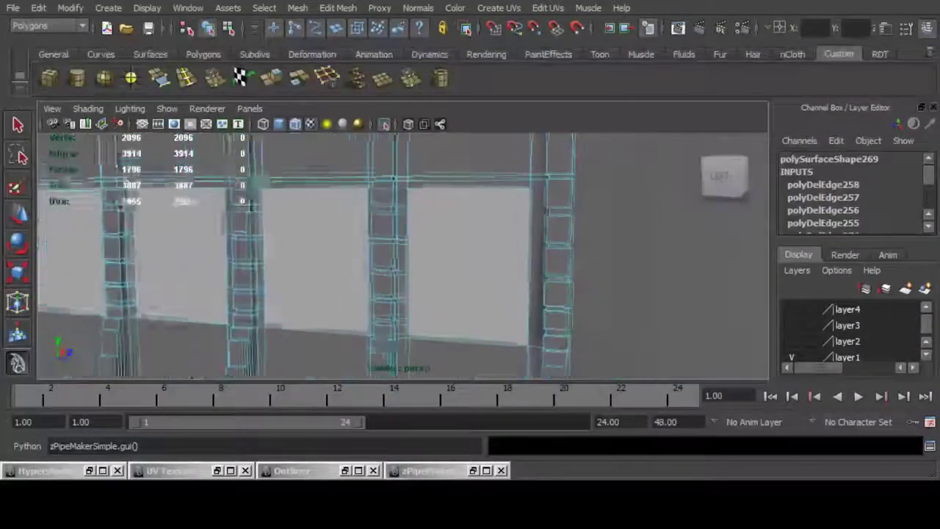
# Delete the short horizontal edges stacked along the side strip of the block-patterned column between two windows, leaving the upper ones out.
pyautogui.scroll(4, 406, 242)
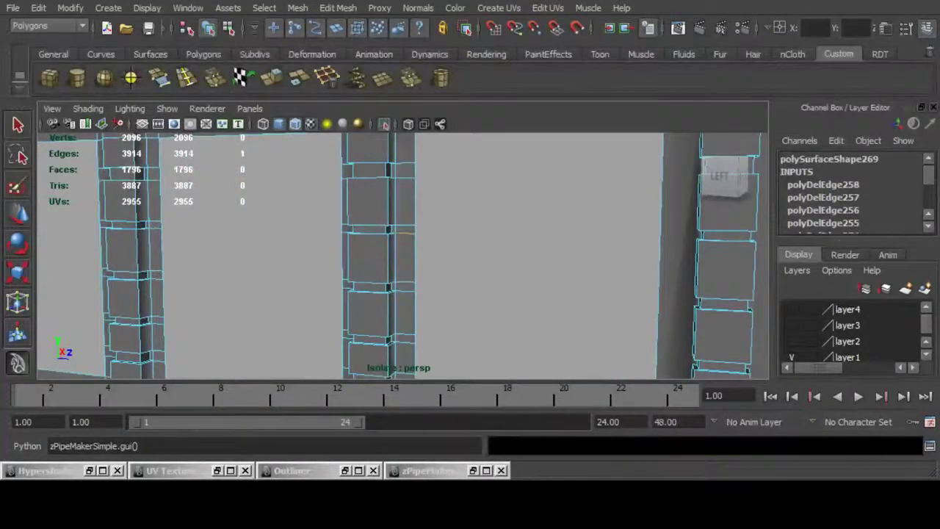
pyautogui.doubleClick(404, 234)
pyautogui.scroll(-6, 404, 235)
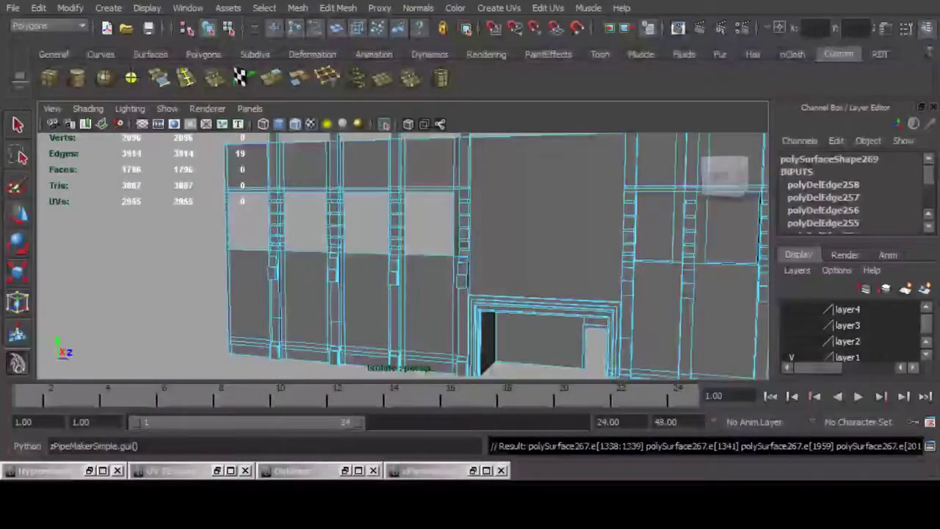
pyautogui.scroll(5, 405, 235)
pyautogui.keyDown('alt'); pyautogui.moveTo(405, 235); pyautogui.dragTo(411, 331, button='middle'); pyautogui.keyUp('alt')
pyautogui.keyDown('alt'); pyautogui.moveTo(412, 331); pyautogui.dragTo(400, 331); pyautogui.keyUp('alt')
pyautogui.keyDown('alt'); pyautogui.moveTo(408, 243); pyautogui.dragTo(414, 323, button='middle'); pyautogui.keyUp('alt')
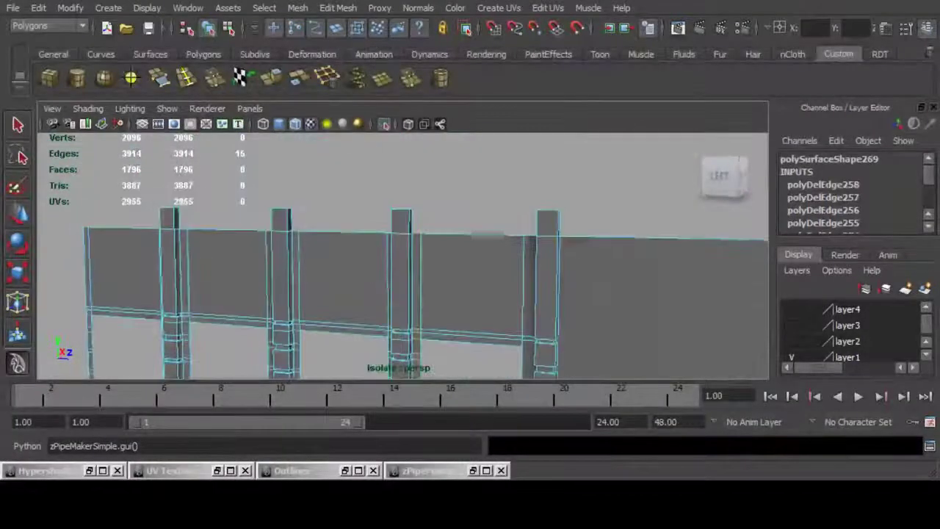
pyautogui.keyDown('ctrl'); pyautogui.click(420, 264); pyautogui.keyUp('ctrl')
pyautogui.keyDown('alt'); pyautogui.moveTo(420, 265); pyautogui.dragTo(420, 226, button='middle'); pyautogui.keyUp('alt')
pyautogui.scroll(4, 415, 280)
pyautogui.keyDown('alt'); pyautogui.moveTo(415, 294); pyautogui.dragTo(401, 165, button='middle'); pyautogui.keyUp('alt')
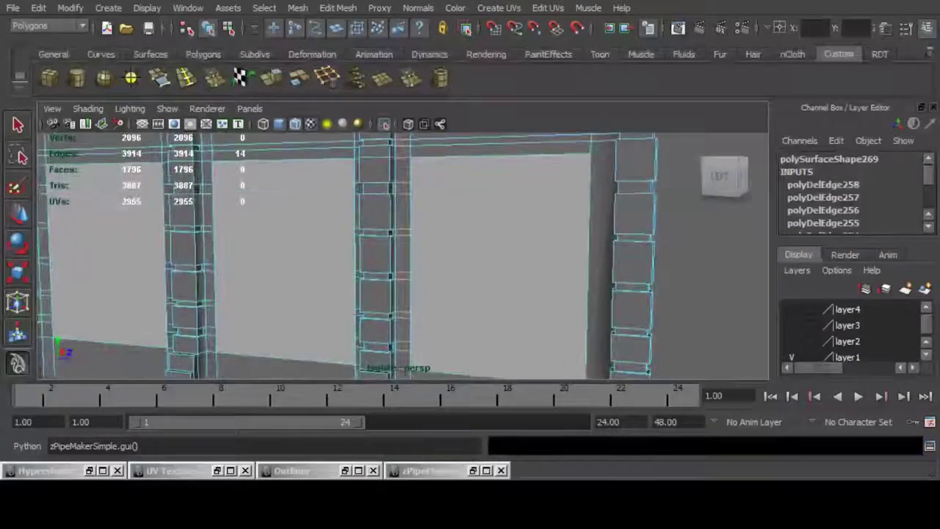
pyautogui.press('Delete')
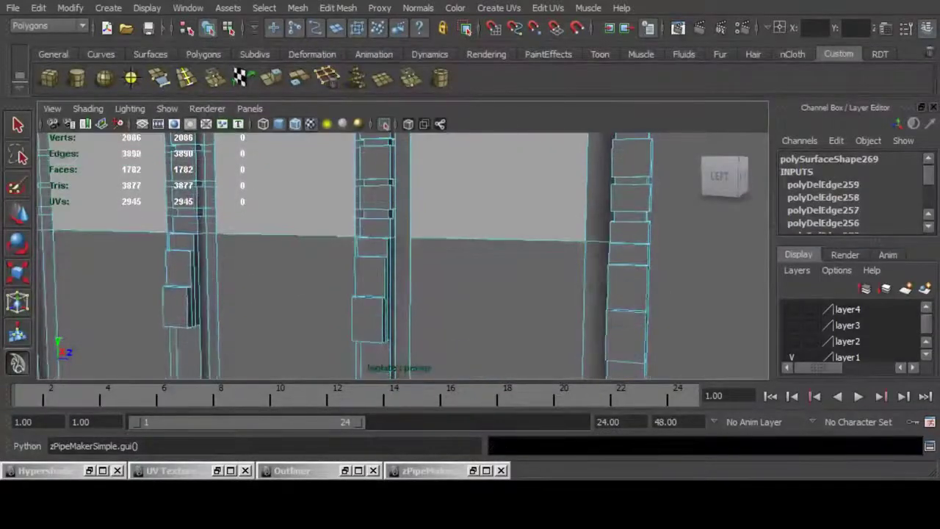
# Delete the short vertical edges at the recessed gaps between the blocks along the column's side, up to the window tops.
pyautogui.keyDown('alt'); pyautogui.moveTo(410, 294); pyautogui.dragTo(345, 324); pyautogui.keyUp('alt')
pyautogui.scroll(3, 410, 279)
pyautogui.keyDown('alt'); pyautogui.moveTo(662, 316); pyautogui.dragTo(419, 253, button='middle'); pyautogui.keyUp('alt')
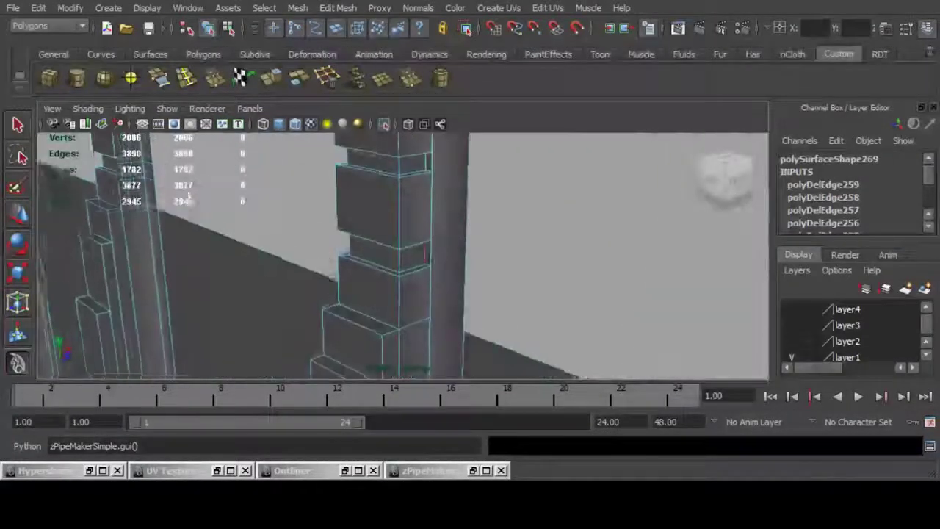
pyautogui.click(425, 254)
pyautogui.keyDown('alt'); pyautogui.moveTo(431, 254); pyautogui.dragTo(449, 194); pyautogui.keyUp('alt')
pyautogui.keyDown('alt'); pyautogui.moveTo(438, 241); pyautogui.dragTo(426, 406, button='middle'); pyautogui.keyUp('alt')
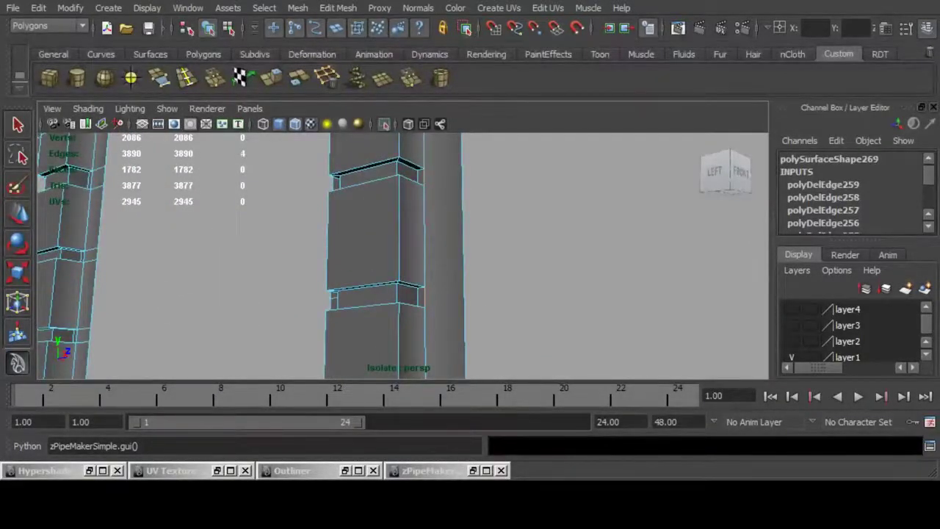
pyautogui.press('Delete')
pyautogui.keyDown('alt'); pyautogui.moveTo(425, 176); pyautogui.dragTo(420, 385, button='middle'); pyautogui.keyUp('alt')
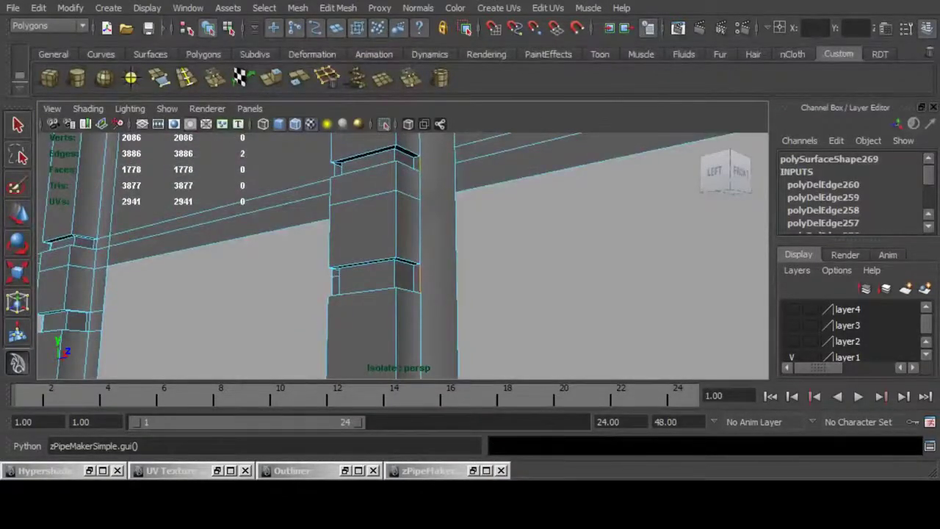
pyautogui.press('Delete')
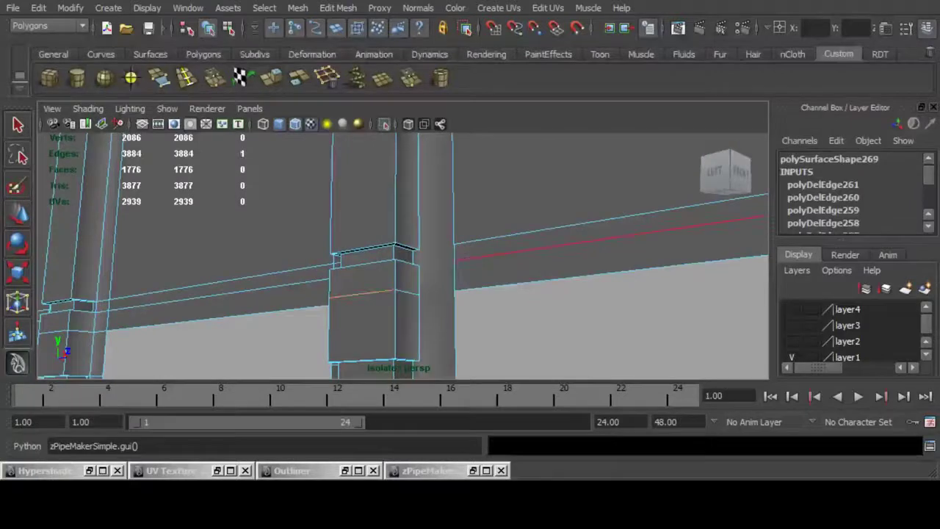
# Delete the horizontal edge line wrapping around the column's top block just below the ledge.
pyautogui.press('f')
pyautogui.scroll(-5, 474, 294)
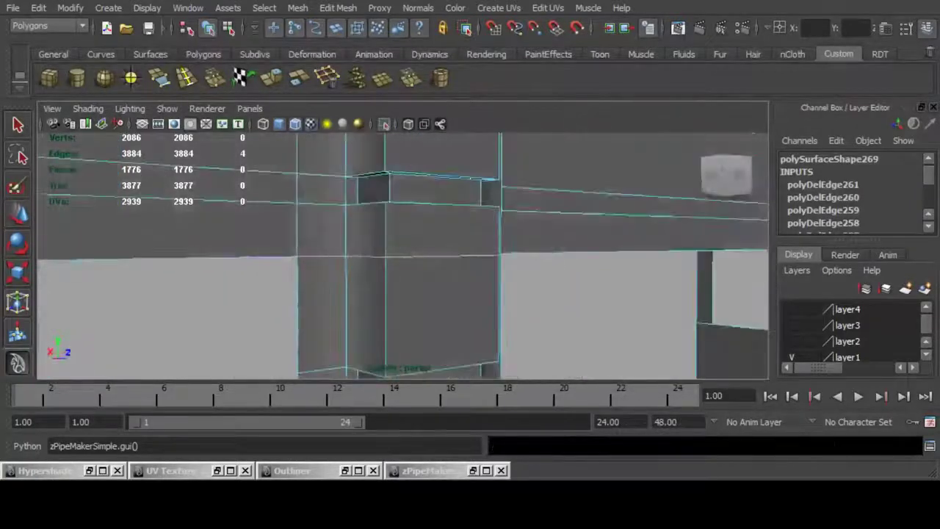
pyautogui.press('Delete')
# Delete the redundant vertical edges on the column's side beside its protruding lower blocks.
pyautogui.keyDown('alt'); pyautogui.moveTo(440, 360); pyautogui.dragTo(419, 140, button='middle'); pyautogui.keyUp('alt')
pyautogui.scroll(4, 402, 256)
pyautogui.scroll(-4, 402, 255)
pyautogui.keyDown('alt'); pyautogui.moveTo(440, 271); pyautogui.dragTo(397, 293); pyautogui.keyUp('alt')
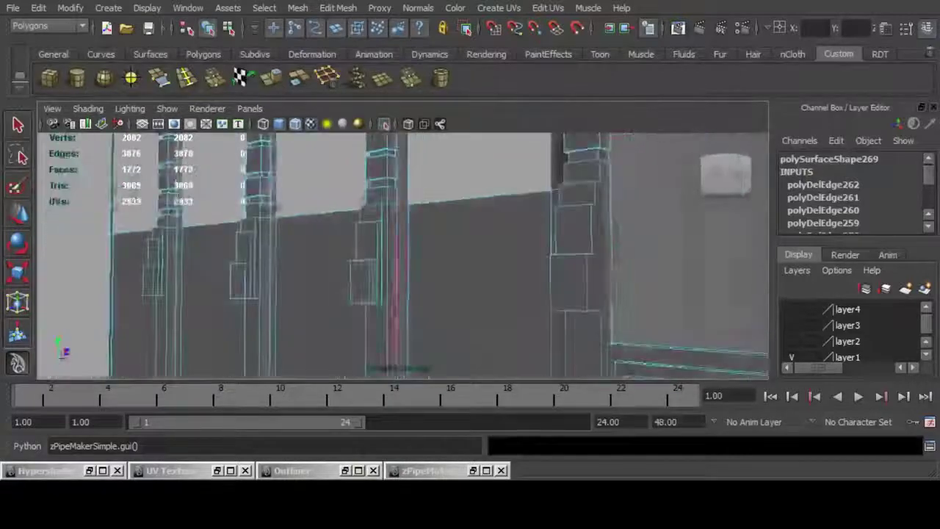
pyautogui.scroll(4, 382, 294)
pyautogui.keyDown('shift'); pyautogui.click(366, 213); pyautogui.keyUp('shift')
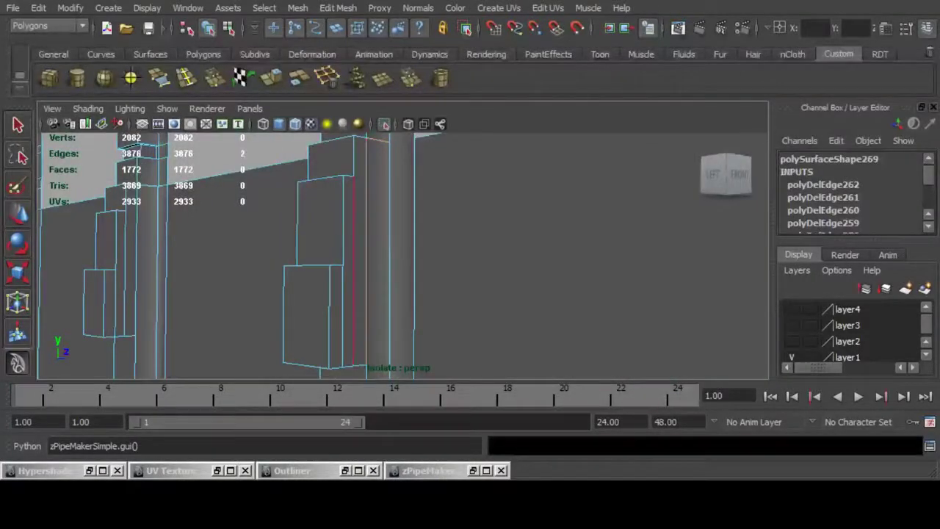
pyautogui.hotkey('ctrl', 'Delete')
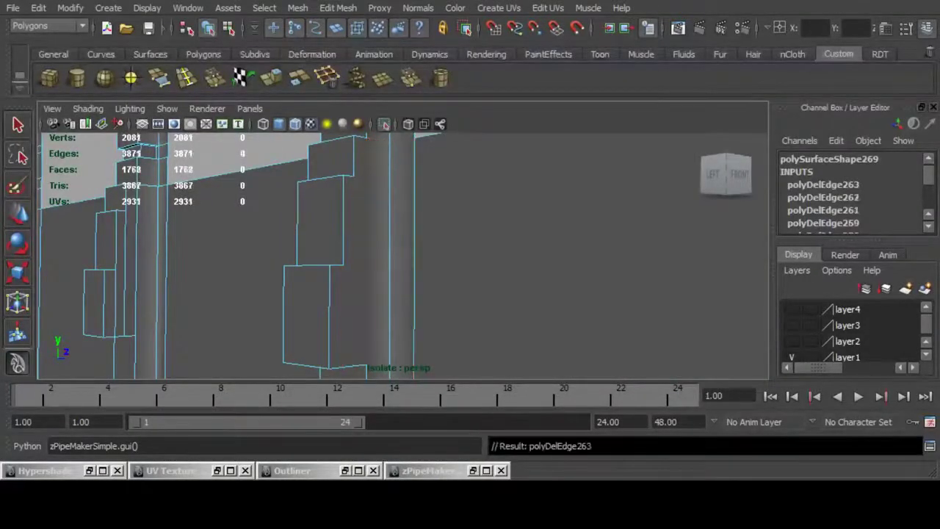
# Delete the matching vertical edges on the column's opposite side, together with the edges crossing the lowest block's underside.
pyautogui.keyDown('alt'); pyautogui.moveTo(396, 323); pyautogui.dragTo(425, 257); pyautogui.keyUp('alt')
pyautogui.keyDown('shift'); pyautogui.click(328, 249); pyautogui.keyUp('shift')
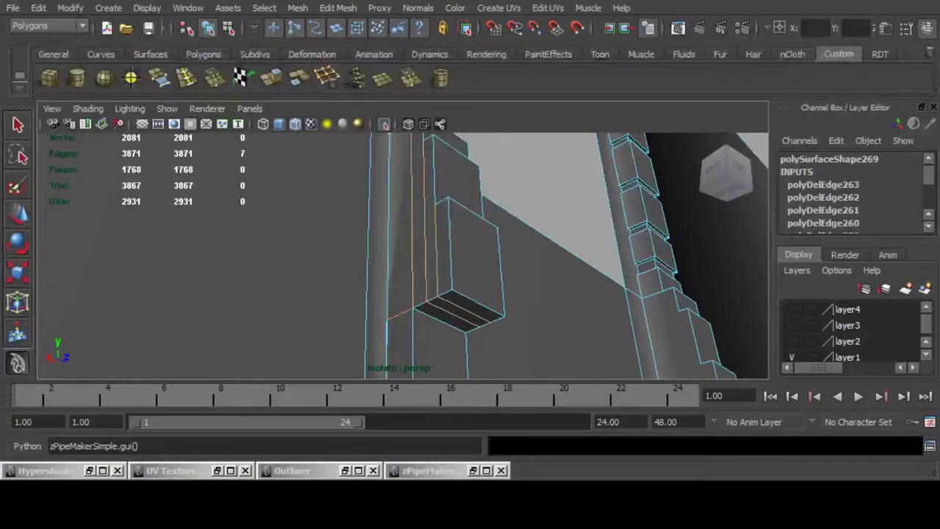
pyautogui.hotkey('ctrl', 'Delete')
pyautogui.keyDown('alt'); pyautogui.moveTo(425, 257); pyautogui.dragTo(375, 250); pyautogui.keyUp('alt')
pyautogui.keyDown('alt'); pyautogui.moveTo(375, 250); pyautogui.dragTo(308, 249, button='right'); pyautogui.keyUp('alt')
pyautogui.keyDown('alt'); pyautogui.moveTo(353, 250); pyautogui.dragTo(404, 316); pyautogui.keyUp('alt')
pyautogui.keyDown('alt'); pyautogui.moveTo(404, 316); pyautogui.dragTo(379, 173, button='middle'); pyautogui.keyUp('alt')
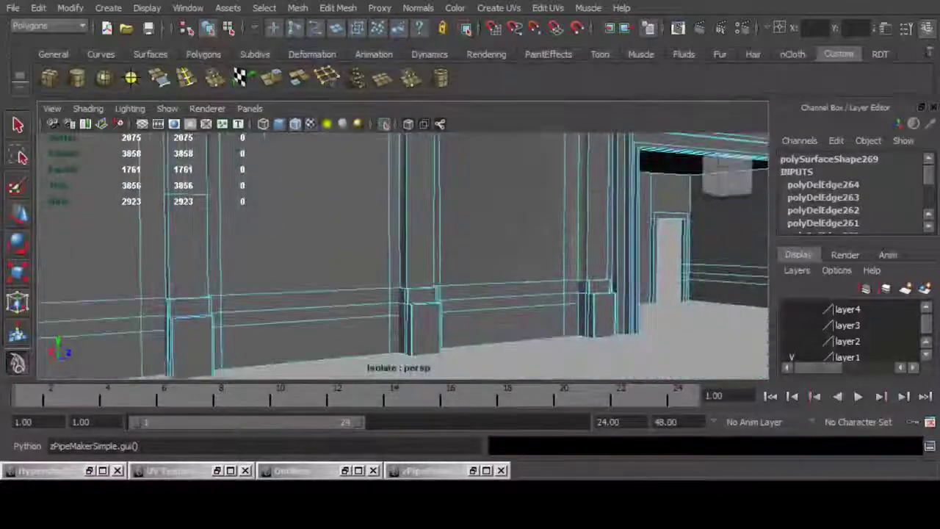
# Delete the short horizontal edges crossing the flat strip beside the next column's stacked blocks.
pyautogui.keyDown('alt'); pyautogui.moveTo(378, 172); pyautogui.dragTo(404, 228); pyautogui.keyUp('alt')
pyautogui.keyDown('alt'); pyautogui.moveTo(404, 228); pyautogui.dragTo(382, 235, button='right'); pyautogui.keyUp('alt')
pyautogui.keyDown('alt'); pyautogui.moveTo(382, 235); pyautogui.dragTo(386, 287, button='middle'); pyautogui.keyUp('alt')
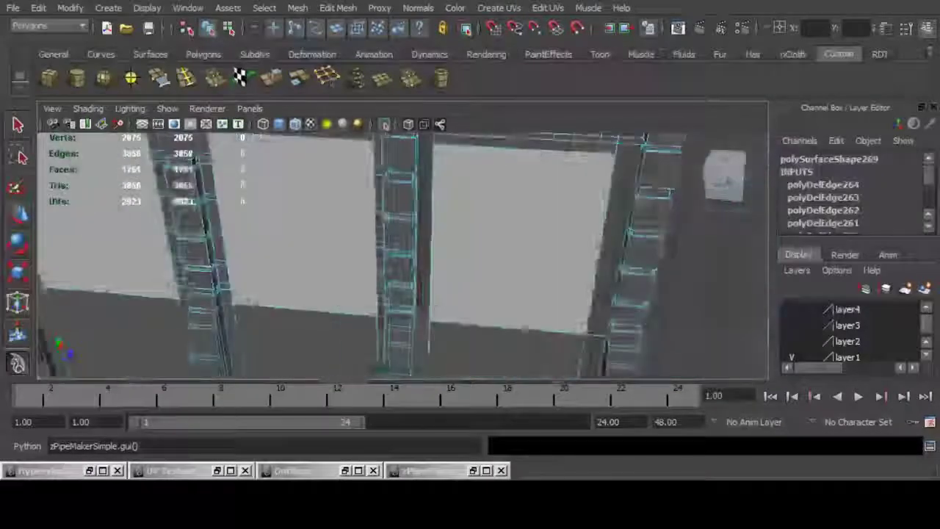
pyautogui.keyDown('alt'); pyautogui.moveTo(386, 286); pyautogui.dragTo(400, 254); pyautogui.keyUp('alt')
pyautogui.keyDown('alt'); pyautogui.moveTo(400, 253); pyautogui.dragTo(470, 254, button='right'); pyautogui.keyUp('alt')
pyautogui.keyDown('alt'); pyautogui.moveTo(470, 253); pyautogui.dragTo(464, 255); pyautogui.keyUp('alt')
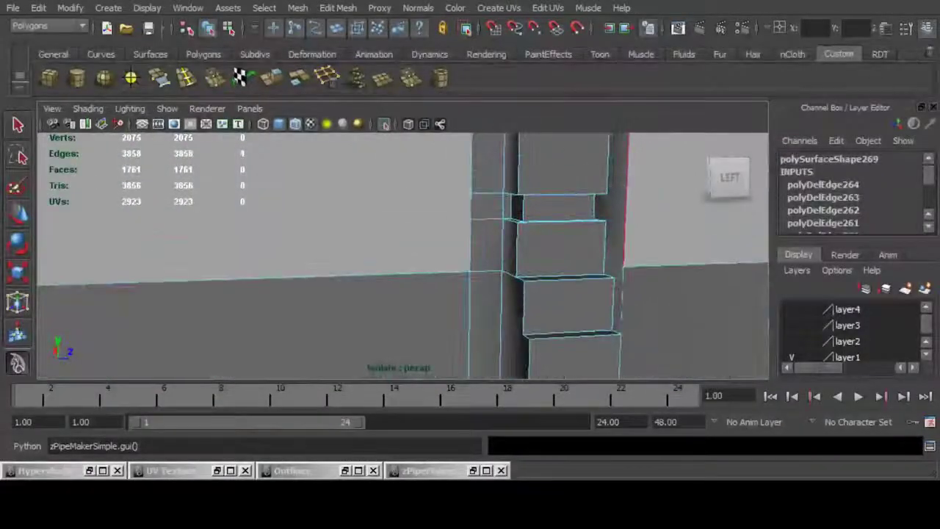
pyautogui.doubleClick(626, 202)
pyautogui.keyDown('alt'); pyautogui.moveTo(626, 202); pyautogui.dragTo(514, 210, button='right'); pyautogui.keyUp('alt')
pyautogui.keyDown('alt'); pyautogui.moveTo(514, 209); pyautogui.dragTo(507, 133, button='middle'); pyautogui.keyUp('alt')
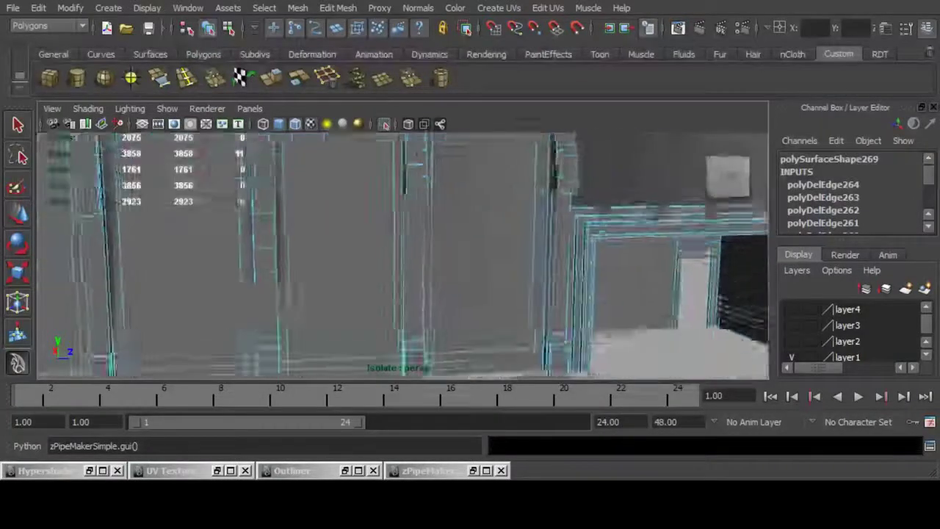
pyautogui.keyDown('alt'); pyautogui.moveTo(507, 133); pyautogui.dragTo(489, 144); pyautogui.keyUp('alt')
pyautogui.keyDown('alt'); pyautogui.moveTo(411, 235); pyautogui.dragTo(485, 235, button='right'); pyautogui.keyUp('alt')
pyautogui.keyDown('alt'); pyautogui.moveTo(484, 236); pyautogui.dragTo(525, 213); pyautogui.keyUp('alt')
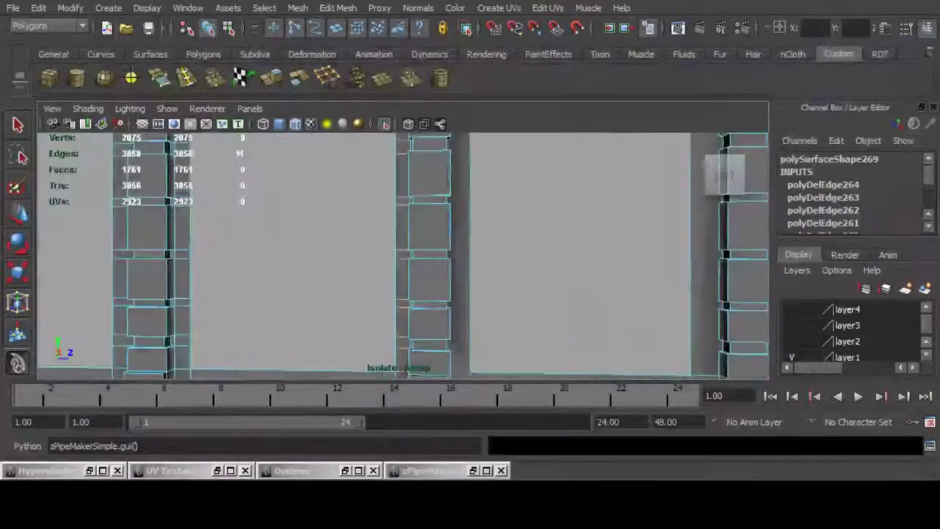
pyautogui.keyDown('alt'); pyautogui.moveTo(477, 169); pyautogui.dragTo(486, 295, button='middle'); pyautogui.keyUp('alt')
pyautogui.keyDown('alt'); pyautogui.moveTo(487, 295); pyautogui.dragTo(478, 253); pyautogui.keyUp('alt')
pyautogui.hotkey('ctrl', 'Delete')
# Delete the short vertical edges in the recessed gaps between the blocks along that same side of the column.
pyautogui.keyDown('alt'); pyautogui.moveTo(477, 253); pyautogui.dragTo(544, 257, button='right'); pyautogui.keyUp('alt')
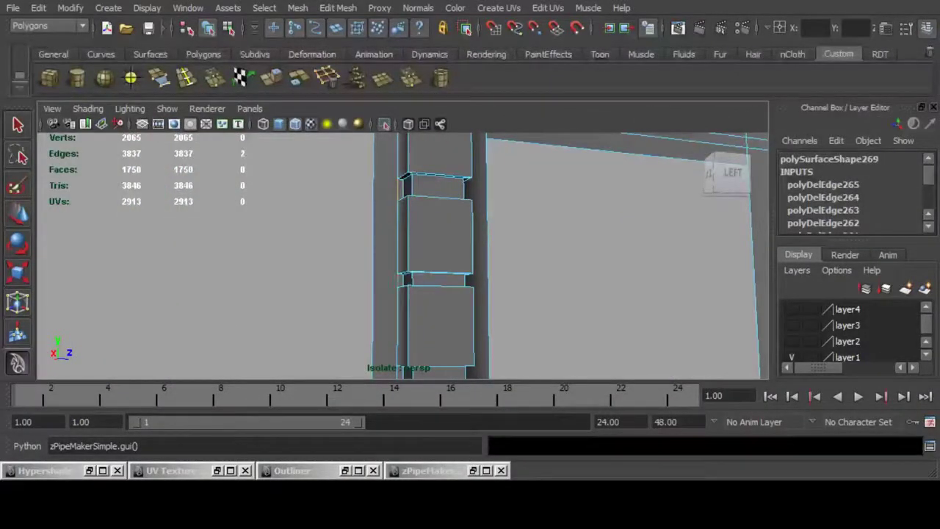
pyautogui.keyDown('alt'); pyautogui.moveTo(416, 242); pyautogui.dragTo(430, 173, button='middle'); pyautogui.keyUp('alt')
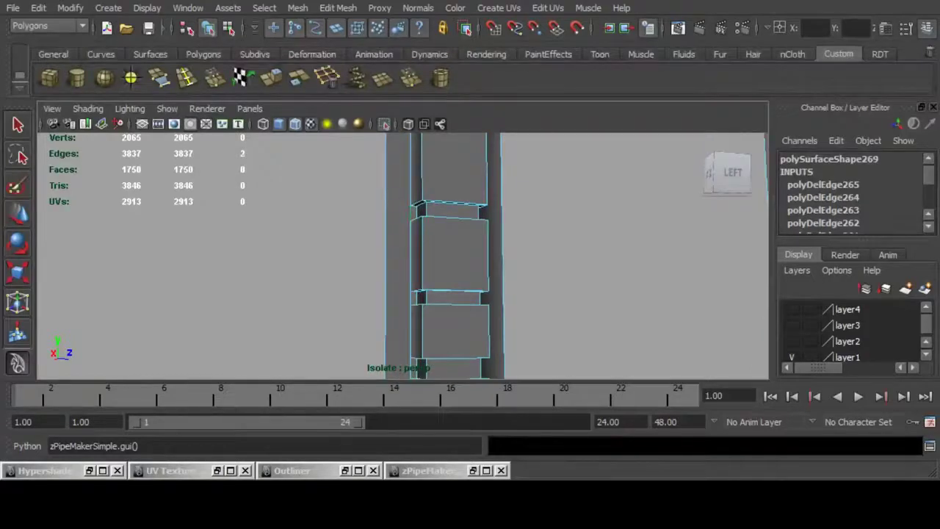
pyautogui.keyDown('alt'); pyautogui.moveTo(412, 371); pyautogui.dragTo(403, 248, button='middle'); pyautogui.keyUp('alt')
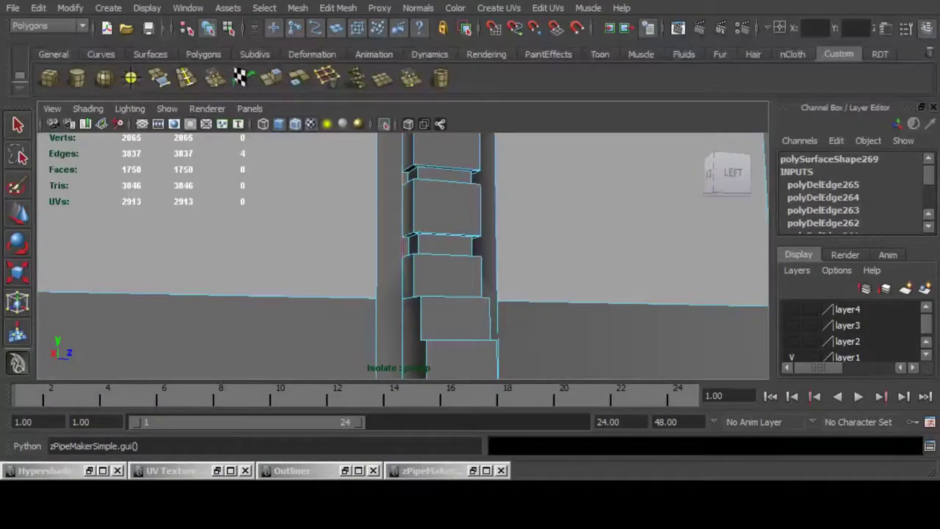
pyautogui.keyDown('alt'); pyautogui.moveTo(448, 316); pyautogui.dragTo(456, 200, button='middle'); pyautogui.keyUp('alt')
pyautogui.keyDown('alt'); pyautogui.moveTo(457, 201); pyautogui.dragTo(478, 265); pyautogui.keyUp('alt')
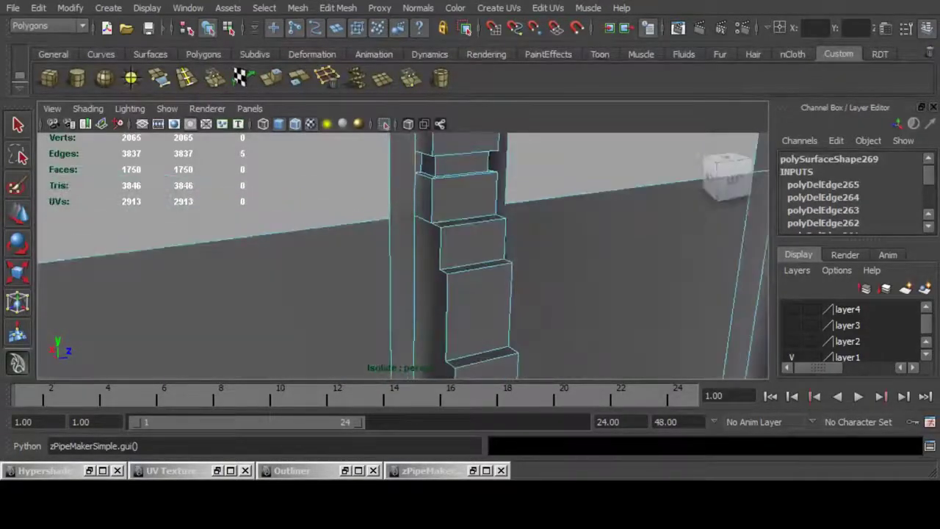
pyautogui.press('Delete')
pyautogui.press('Delete')
pyautogui.scroll(-5, 424, 221)
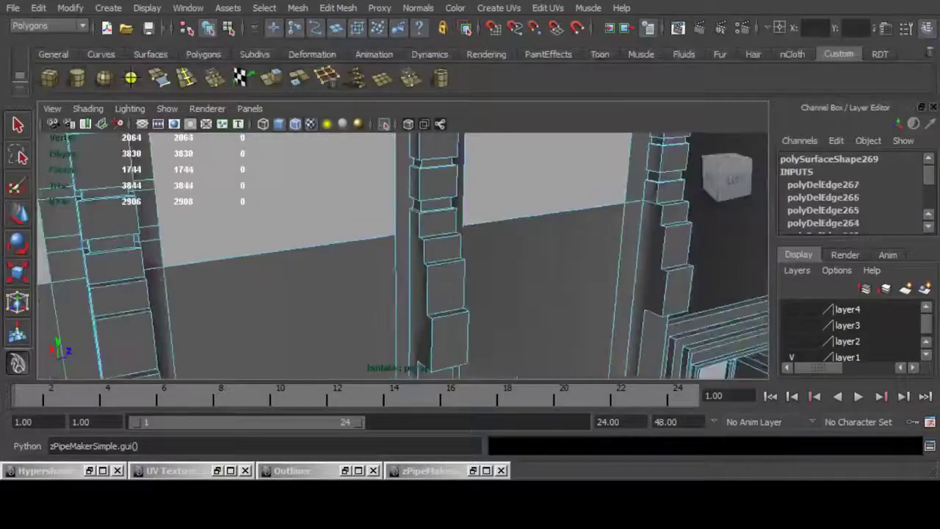
# Delete one of the two horizontal edge lines crossing the wall panel above the window between the neighbouring columns.
pyautogui.keyDown('alt'); pyautogui.moveTo(441, 313); pyautogui.dragTo(435, 242, button='middle'); pyautogui.keyUp('alt')
pyautogui.scroll(5, 435, 242)
pyautogui.scroll(-5, 435, 243)
pyautogui.keyDown('alt'); pyautogui.moveTo(434, 243); pyautogui.dragTo(382, 293); pyautogui.keyUp('alt')
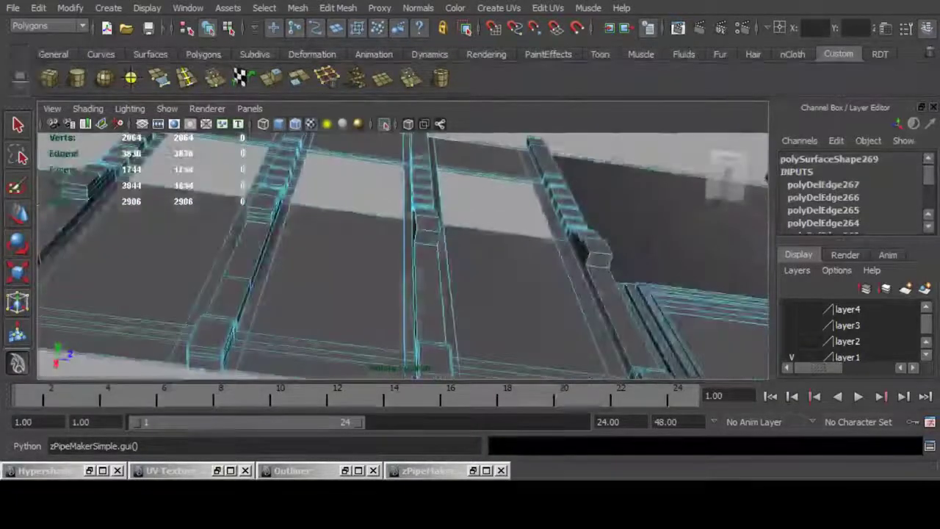
pyautogui.keyDown('alt'); pyautogui.moveTo(411, 220); pyautogui.dragTo(415, 323, button='middle'); pyautogui.keyUp('alt')
pyautogui.scroll(4, 415, 323)
pyautogui.scroll(1, 415, 294)
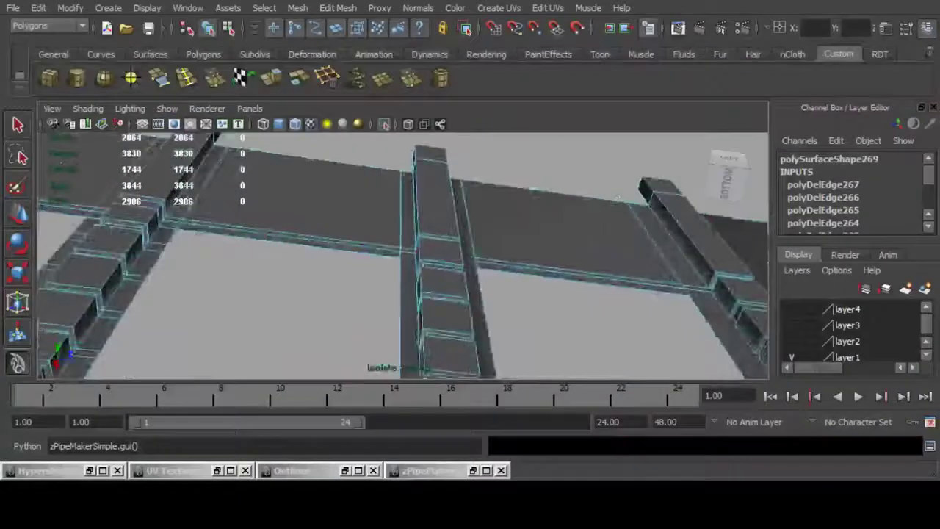
pyautogui.keyDown('alt'); pyautogui.moveTo(415, 294); pyautogui.dragTo(426, 243); pyautogui.keyUp('alt')
pyautogui.keyDown('alt'); pyautogui.moveTo(426, 243); pyautogui.dragTo(455, 302, button='middle'); pyautogui.keyUp('alt')
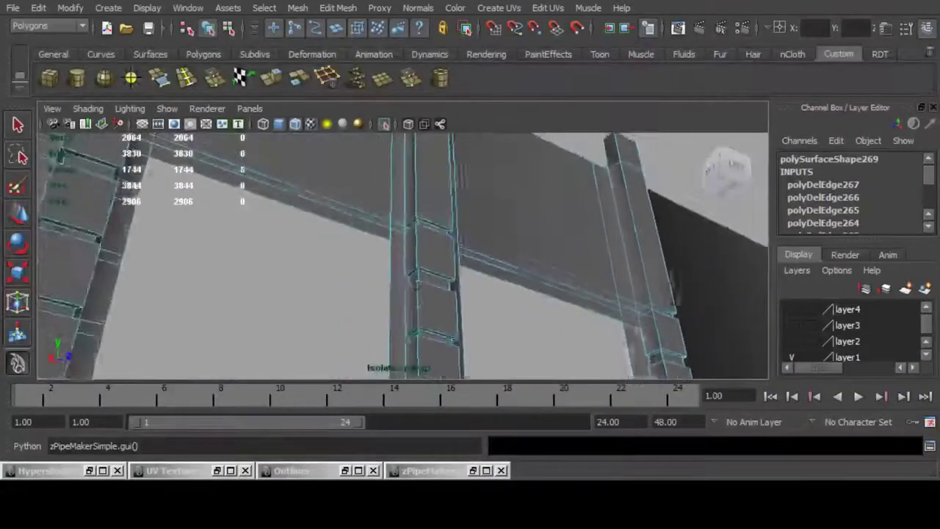
pyautogui.scroll(3, 456, 303)
pyautogui.click(301, 172)
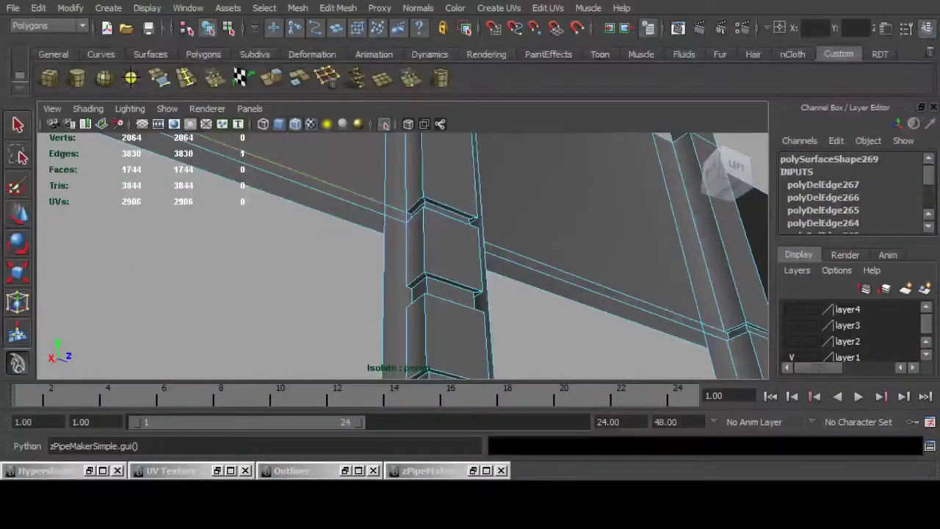
pyautogui.keyDown('shift'); pyautogui.click(588, 281); pyautogui.keyUp('shift')
pyautogui.keyDown('alt'); pyautogui.moveTo(588, 280); pyautogui.dragTo(631, 308); pyautogui.keyUp('alt')
pyautogui.keyDown('shift'); pyautogui.click(709, 335); pyautogui.keyUp('shift')
pyautogui.scroll(-4, 412, 257)
pyautogui.keyDown('alt'); pyautogui.moveTo(411, 257); pyautogui.dragTo(338, 272); pyautogui.keyUp('alt')
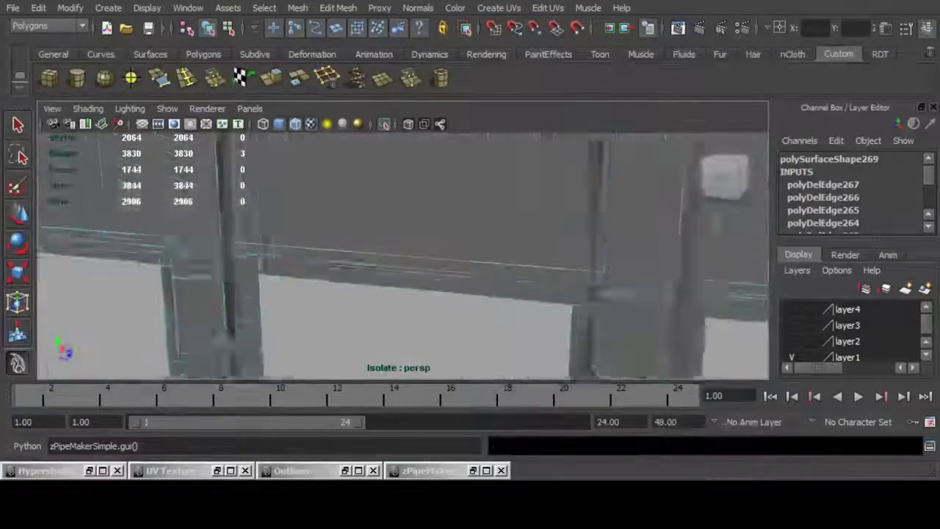
pyautogui.scroll(2, 338, 272)
pyautogui.hotkey('ctrl', 'Delete')
# Delete the remaining horizontal edge line across the wall panel above the window.
pyautogui.doubleClick(426, 273)
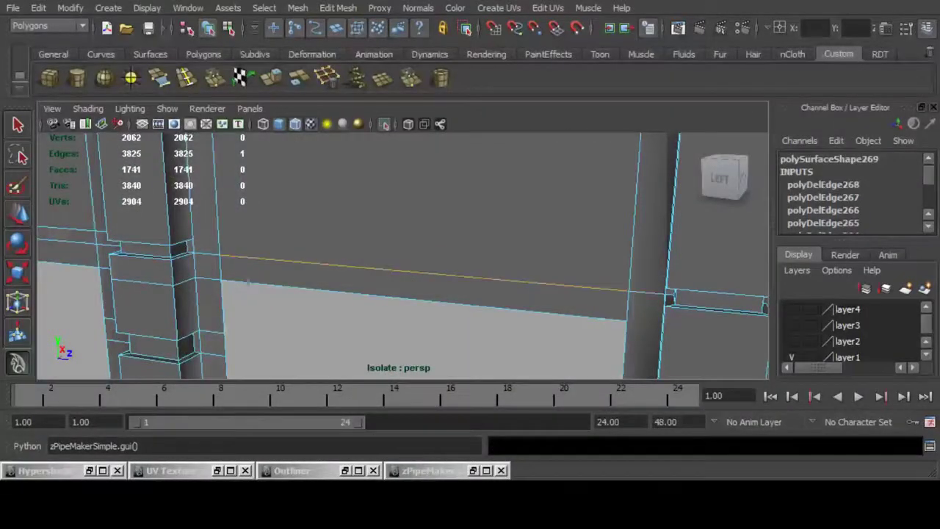
pyautogui.hotkey('ctrl', 'Delete')
pyautogui.keyDown('alt'); pyautogui.moveTo(426, 273); pyautogui.dragTo(507, 268); pyautogui.keyUp('alt')
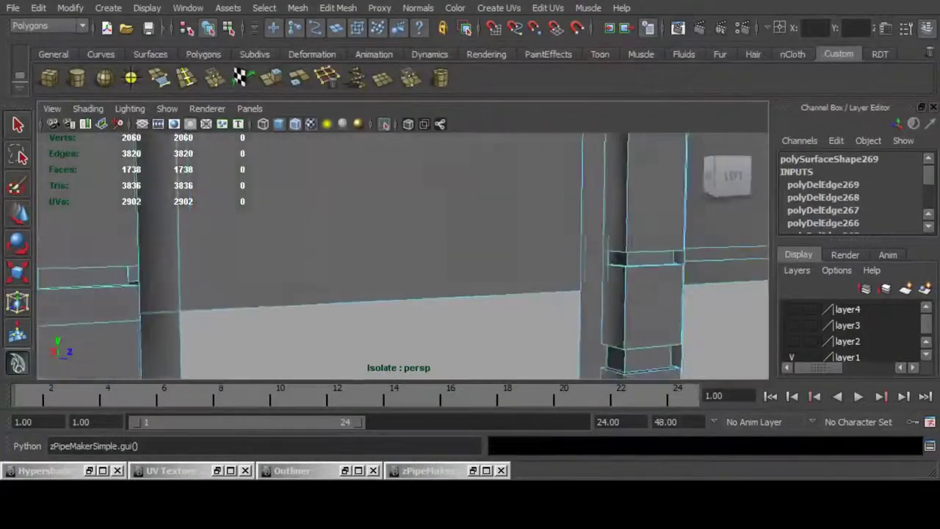
# Delete the short vertical edge in the column's recessed gap just above the window top.
pyautogui.keyDown('alt'); pyautogui.moveTo(624, 264); pyautogui.dragTo(455, 263, button='middle'); pyautogui.keyUp('alt')
pyautogui.scroll(3, 452, 262)
pyautogui.hotkey('ctrl', 'Delete')
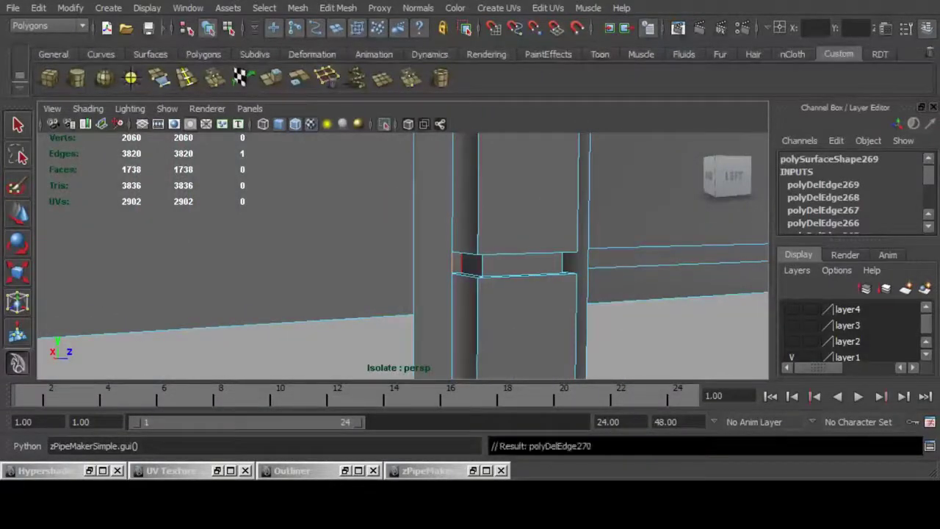
# Delete the horizontal edge loop wrapping around the neighbouring column's block at the height of the window tops.
pyautogui.keyDown('alt'); pyautogui.moveTo(454, 263); pyautogui.dragTo(514, 257); pyautogui.keyUp('alt')
pyautogui.scroll(-5, 441, 258)
pyautogui.scroll(4, 440, 257)
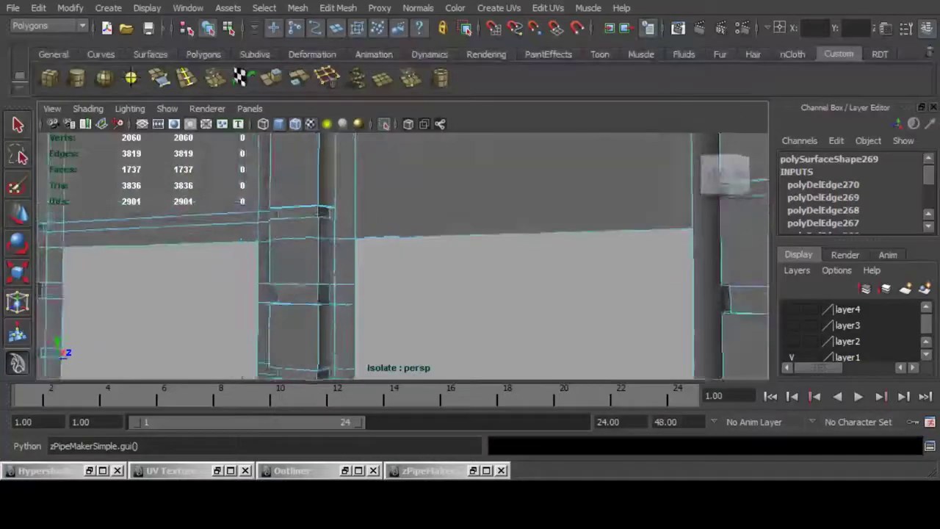
pyautogui.scroll(3, 402, 255)
pyautogui.doubleClick(254, 225)
pyautogui.scroll(3, 254, 225)
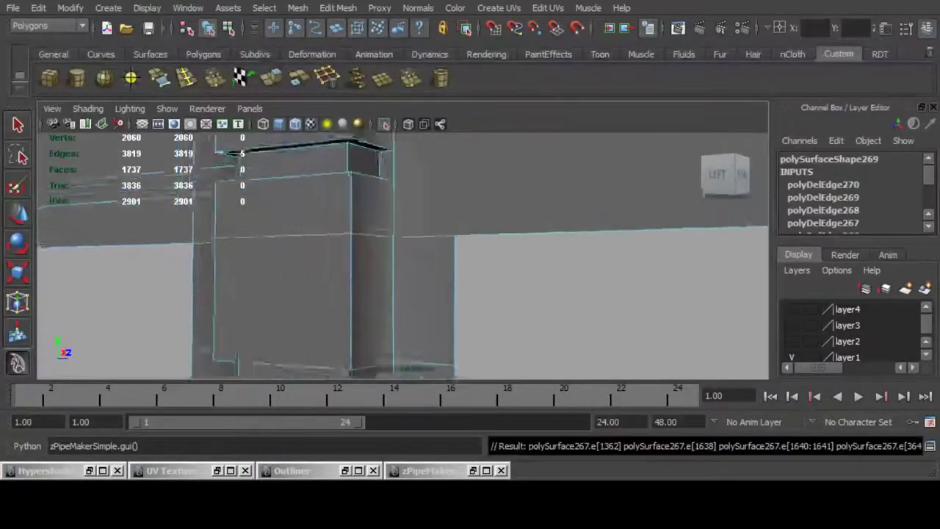
pyautogui.keyDown('alt'); pyautogui.moveTo(254, 225); pyautogui.dragTo(349, 257); pyautogui.keyUp('alt')
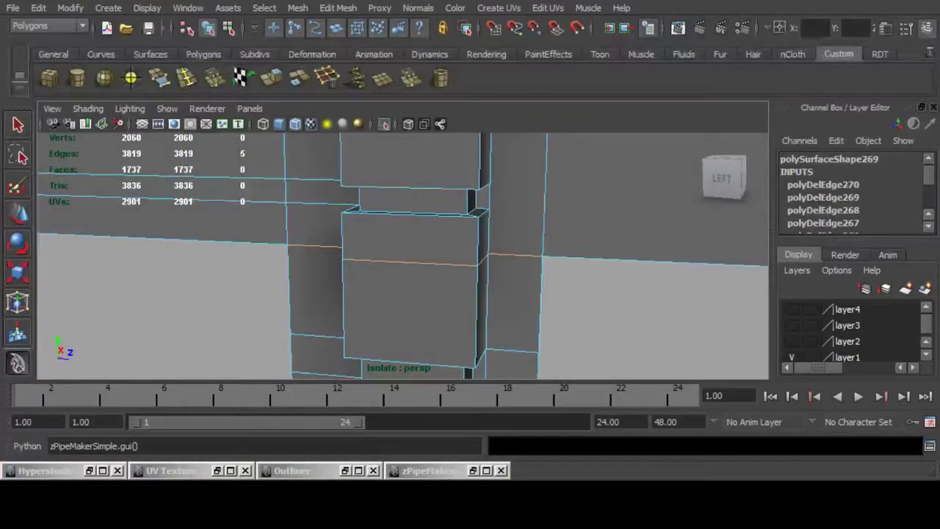
pyautogui.hotkey('ctrl', 'Delete')
# Delete the short horizontal edges crossing the flat strip on the neighbouring column's side facing the cleaned wall panel.
pyautogui.scroll(-3, 403, 256)
pyautogui.keyDown('alt'); pyautogui.moveTo(411, 309); pyautogui.dragTo(371, 210, button='middle'); pyautogui.keyUp('alt')
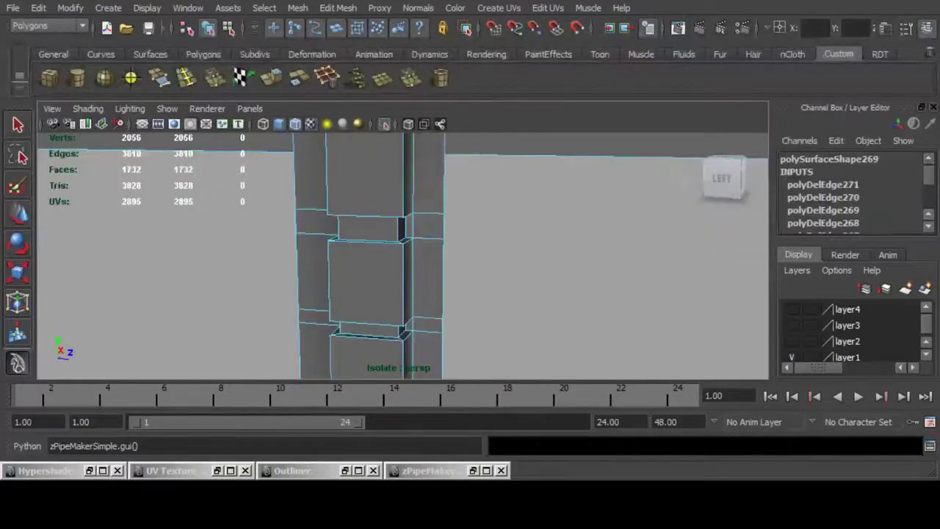
pyautogui.keyDown('alt'); pyautogui.moveTo(507, 235); pyautogui.dragTo(435, 228); pyautogui.keyUp('alt')
pyautogui.click(435, 215)
pyautogui.keyDown('shift'); pyautogui.click(434, 241); pyautogui.keyUp('shift')
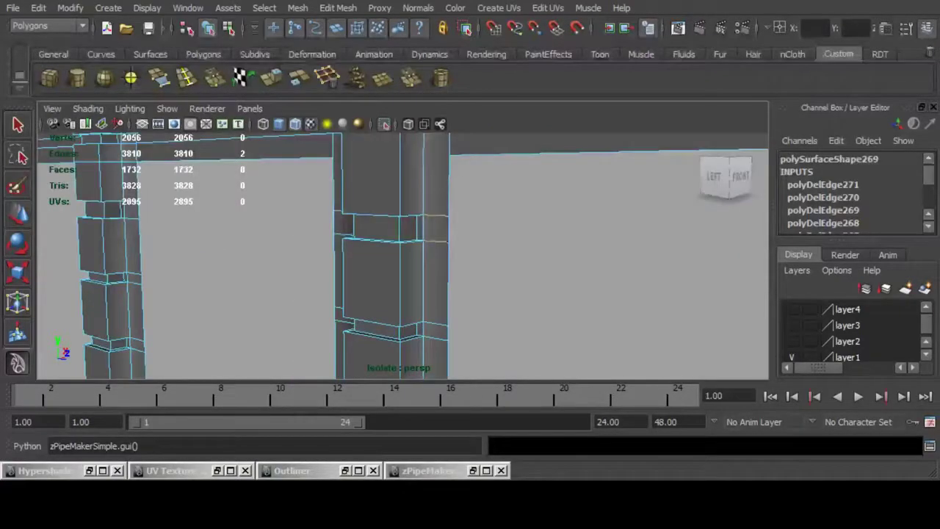
pyautogui.scroll(-4, 402, 256)
pyautogui.keyDown('alt'); pyautogui.moveTo(403, 256); pyautogui.dragTo(470, 243); pyautogui.keyUp('alt')
pyautogui.keyDown('shift'); pyautogui.click(393, 206); pyautogui.keyUp('shift')
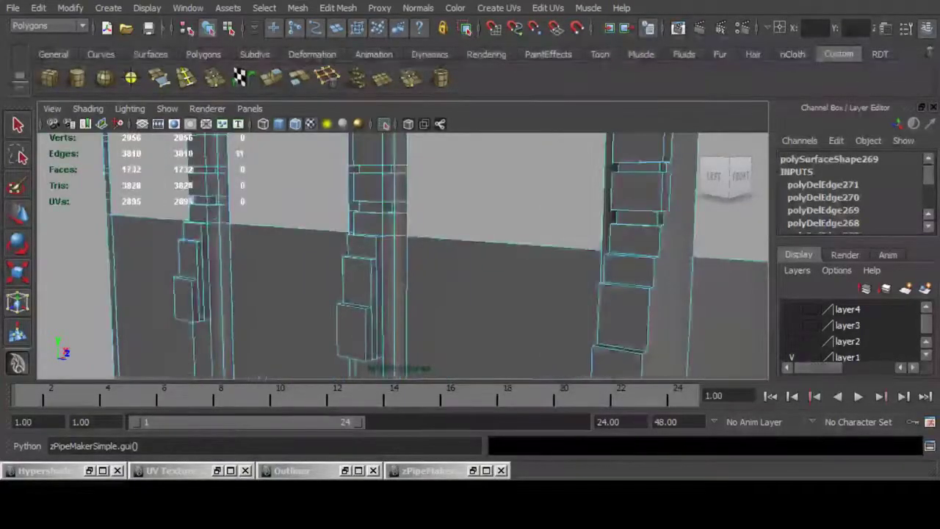
pyautogui.keyDown('alt'); pyautogui.moveTo(403, 256); pyautogui.dragTo(449, 253); pyautogui.keyUp('alt')
pyautogui.scroll(-5, 403, 256)
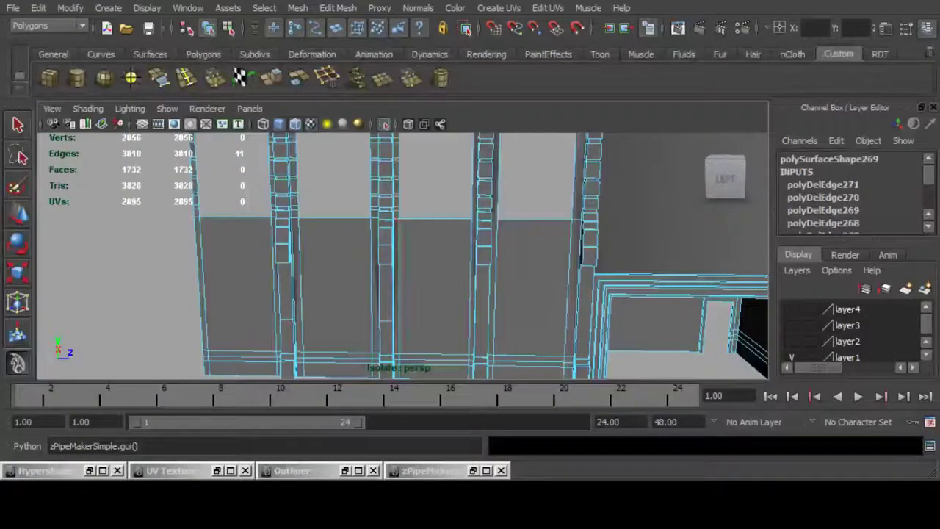
pyautogui.scroll(5, 403, 255)
pyautogui.keyDown('alt'); pyautogui.moveTo(402, 213); pyautogui.dragTo(411, 353, button='middle'); pyautogui.keyUp('alt')
pyautogui.keyDown('alt'); pyautogui.moveTo(411, 254); pyautogui.dragTo(389, 286); pyautogui.keyUp('alt')
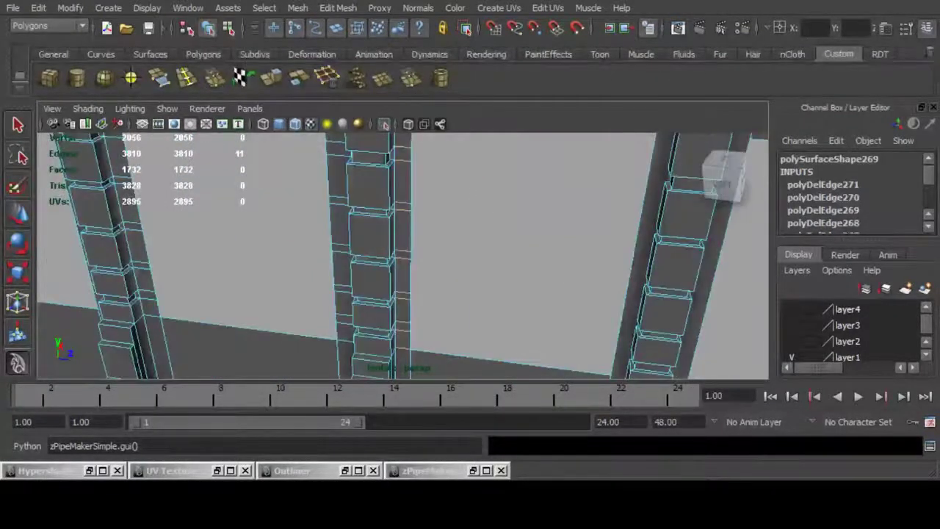
pyautogui.hotkey('ctrl', 'Delete')
# Delete the short vertical edges in the recessed gaps between the neighbouring column's blocks, from above the window tops down to the sill.
pyautogui.scroll(-5, 402, 255)
pyautogui.keyDown('alt'); pyautogui.moveTo(403, 221); pyautogui.dragTo(402, 323, button='middle'); pyautogui.keyUp('alt')
pyautogui.keyDown('alt'); pyautogui.moveTo(402, 256); pyautogui.dragTo(411, 294); pyautogui.keyUp('alt')
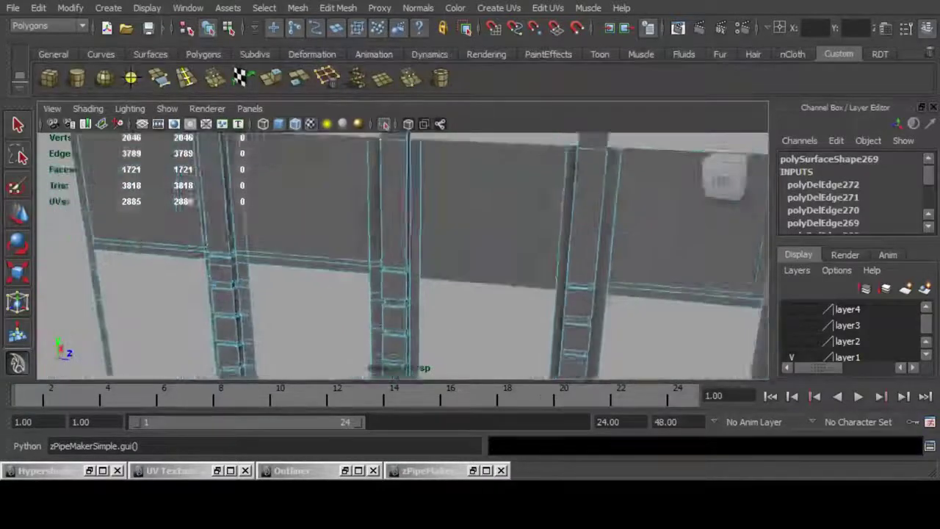
pyautogui.scroll(4, 403, 255)
pyautogui.keyDown('alt'); pyautogui.moveTo(402, 294); pyautogui.dragTo(433, 198, button='middle'); pyautogui.keyUp('alt')
pyautogui.keyDown('alt'); pyautogui.moveTo(418, 265); pyautogui.dragTo(393, 213); pyautogui.keyUp('alt')
pyautogui.scroll(5, 402, 255)
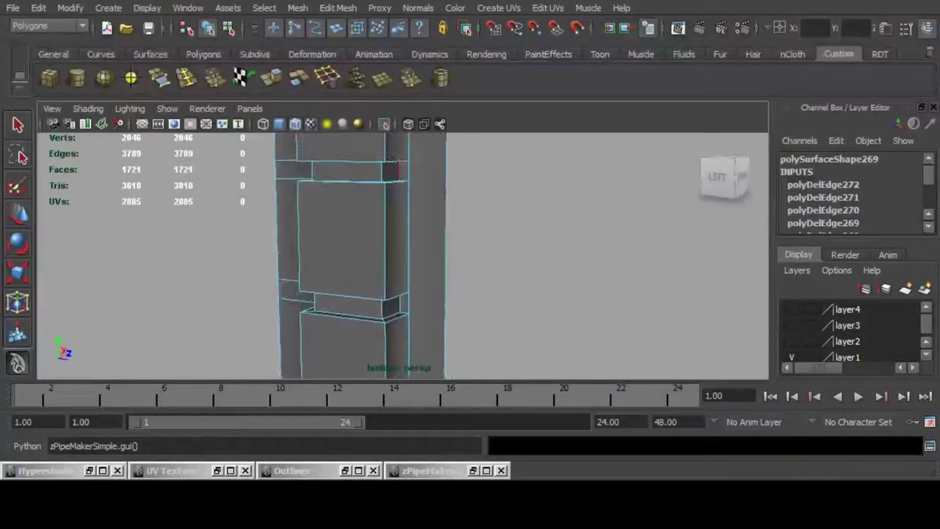
pyautogui.keyDown('shift'); pyautogui.click(408, 304); pyautogui.keyUp('shift')
pyautogui.keyDown('alt'); pyautogui.moveTo(409, 303); pyautogui.dragTo(401, 182, button='middle'); pyautogui.keyUp('alt')
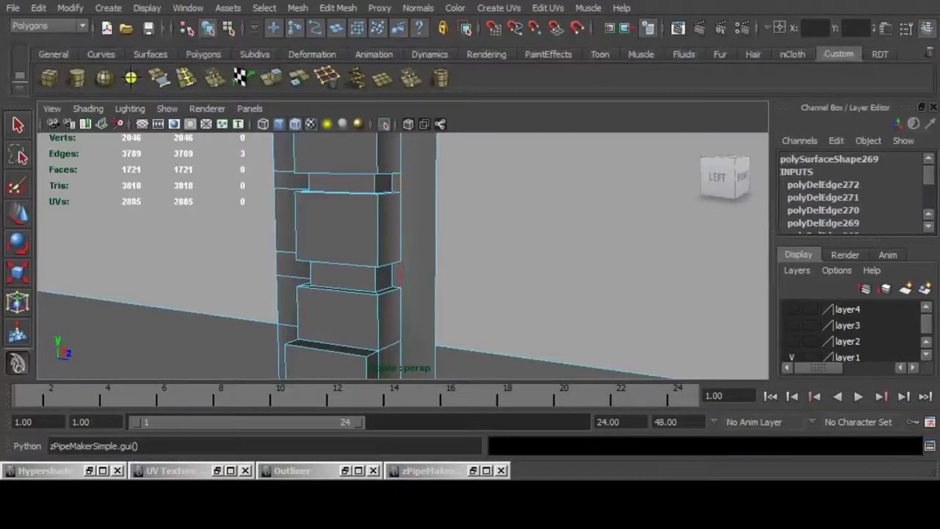
pyautogui.keyDown('shift'); pyautogui.click(400, 274); pyautogui.keyUp('shift')
pyautogui.keyDown('alt'); pyautogui.moveTo(400, 274); pyautogui.dragTo(416, 441, button='middle'); pyautogui.keyUp('alt')
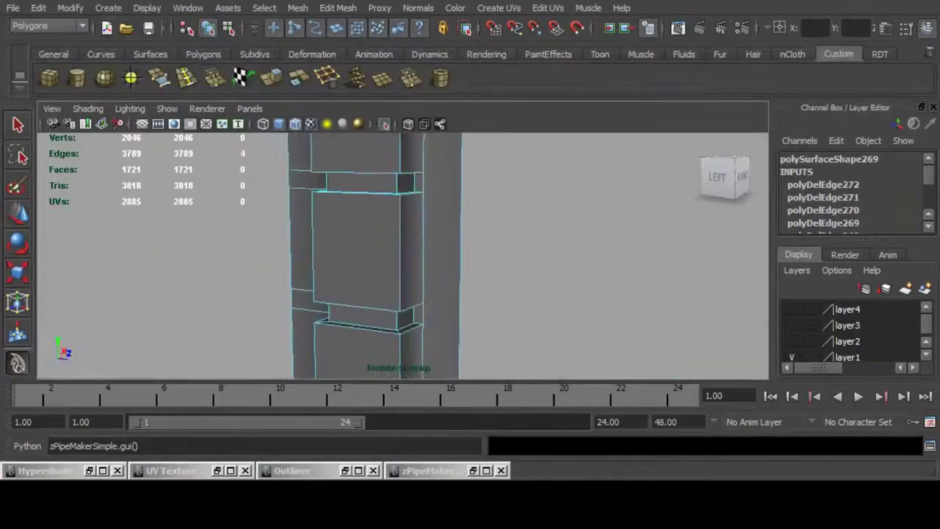
pyautogui.moveTo(418, 182)
pyautogui.keyDown('alt'); pyautogui.mouseDown(button='middle')
pyautogui.moveTo(419, 162)
pyautogui.moveTo(421, 189)
pyautogui.mouseUp(button='middle'); pyautogui.keyUp('alt')
pyautogui.keyDown('shift'); pyautogui.click(423, 188); pyautogui.keyUp('shift')
pyautogui.scroll(-6, 412, 220)
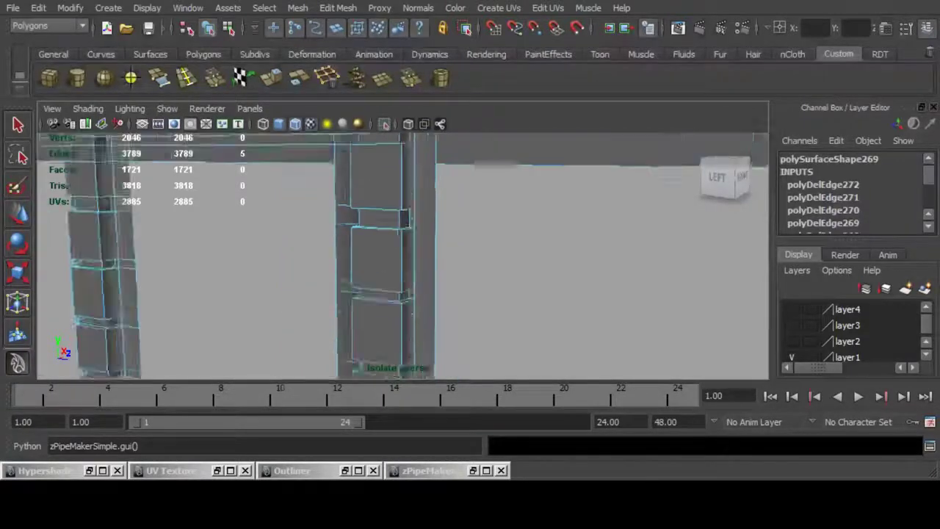
pyautogui.keyDown('alt'); pyautogui.moveTo(412, 221); pyautogui.dragTo(422, 301, button='middle'); pyautogui.keyUp('alt')
pyautogui.scroll(5, 426, 279)
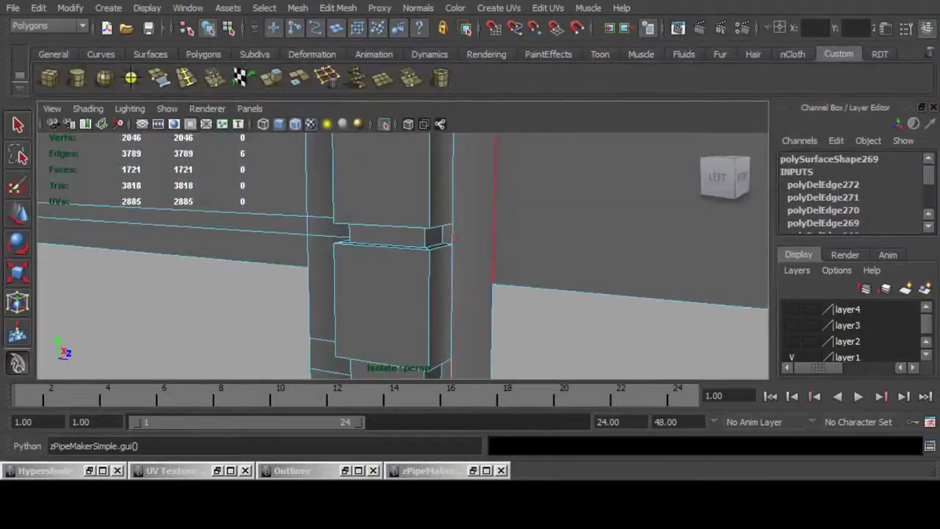
pyautogui.press('Delete')
# Try to delete the vertical edges running down the side face of the column's stepped blocks below the window sill.
pyautogui.scroll(-8, 485, 257)
pyautogui.keyDown('alt'); pyautogui.moveTo(488, 301); pyautogui.dragTo(476, 132, button='middle'); pyautogui.keyUp('alt')
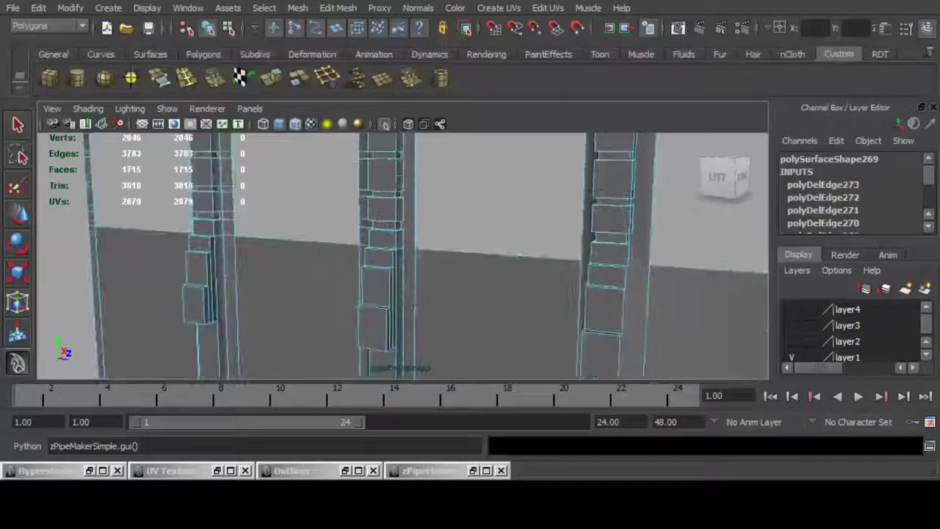
pyautogui.keyDown('alt'); pyautogui.moveTo(470, 316); pyautogui.dragTo(471, 220, button='middle'); pyautogui.keyUp('alt')
pyautogui.keyDown('alt'); pyautogui.moveTo(448, 309); pyautogui.dragTo(401, 235); pyautogui.keyUp('alt')
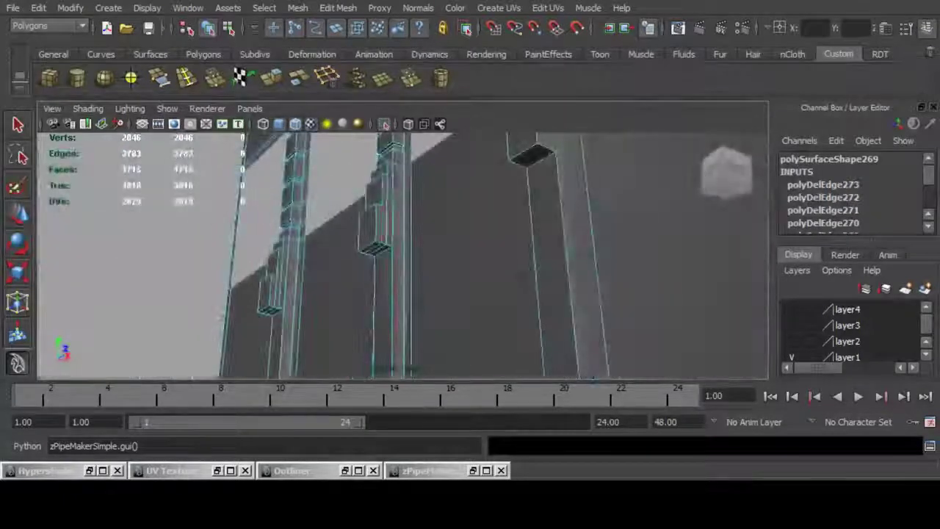
pyautogui.keyDown('alt'); pyautogui.moveTo(408, 243); pyautogui.dragTo(437, 273, button='middle'); pyautogui.keyUp('alt')
pyautogui.scroll(8, 439, 265)
pyautogui.click(421, 250)
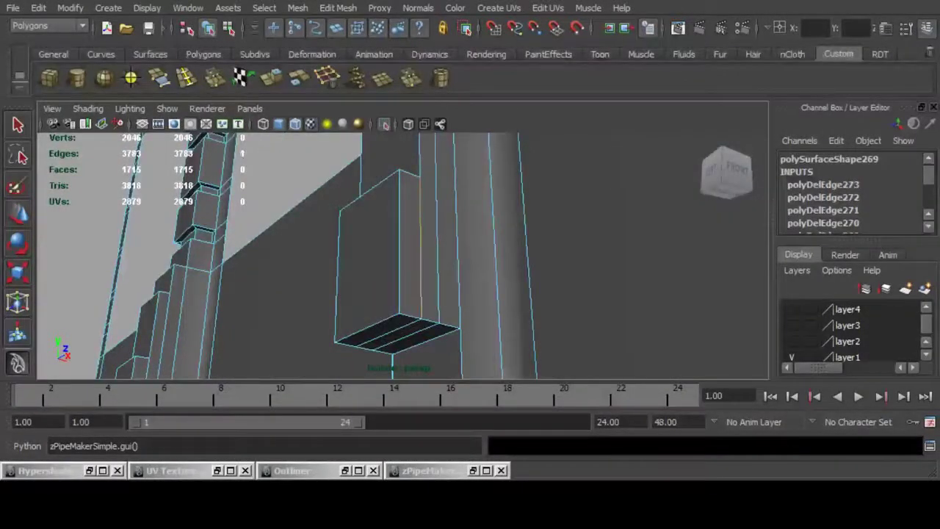
pyautogui.keyDown('shift'); pyautogui.click(495, 246); pyautogui.keyUp('shift')
pyautogui.scroll(-6, 495, 246)
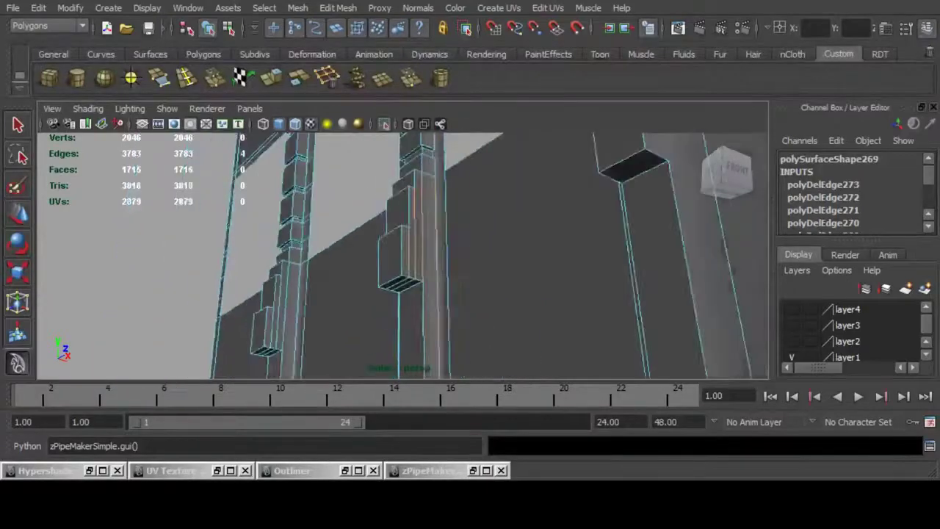
pyautogui.keyDown('alt'); pyautogui.moveTo(496, 247); pyautogui.dragTo(434, 316); pyautogui.keyUp('alt')
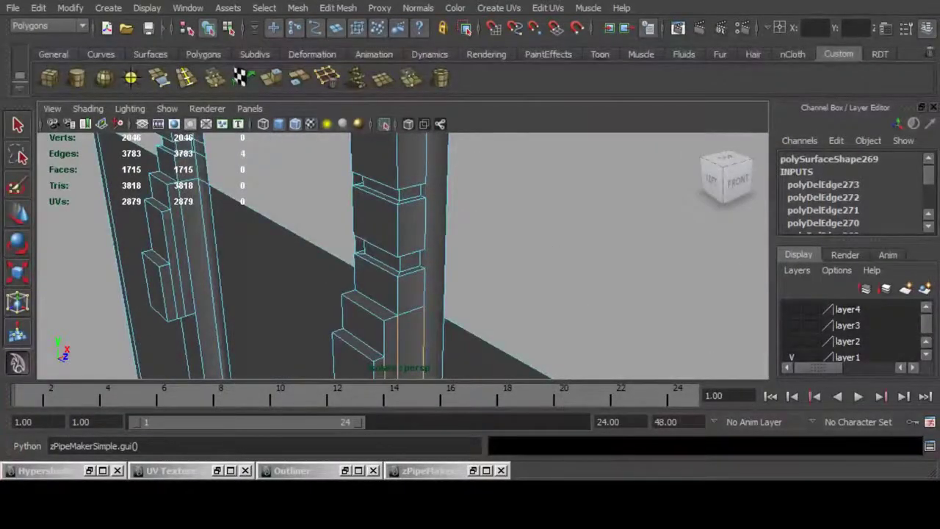
pyautogui.press('Delete')
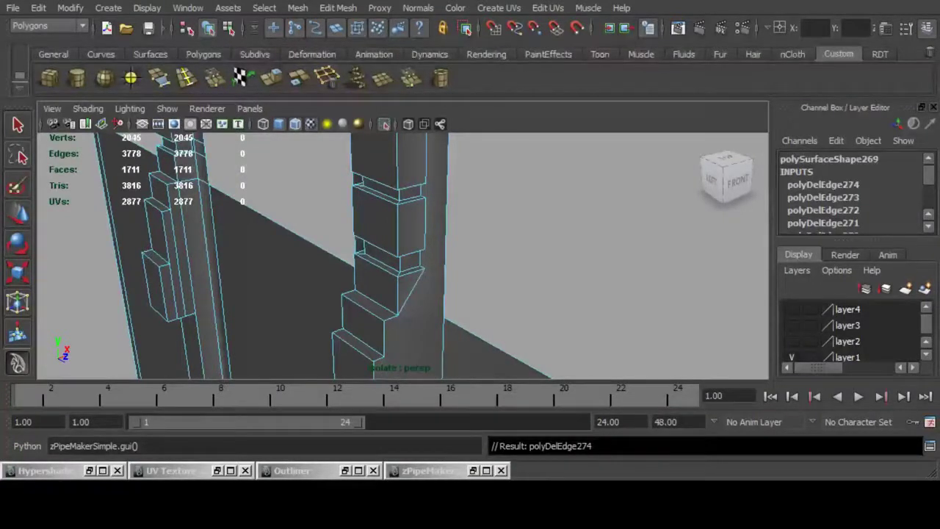
pyautogui.hotkey('ctrl', 'z')
# Try to delete the stepped blocks' side edges again with an extra edge added to the selection.
pyautogui.keyDown('alt'); pyautogui.moveTo(433, 316); pyautogui.dragTo(389, 213); pyautogui.keyUp('alt')
pyautogui.keyDown('shift'); pyautogui.click(404, 264); pyautogui.keyUp('shift')
pyautogui.press('Delete')
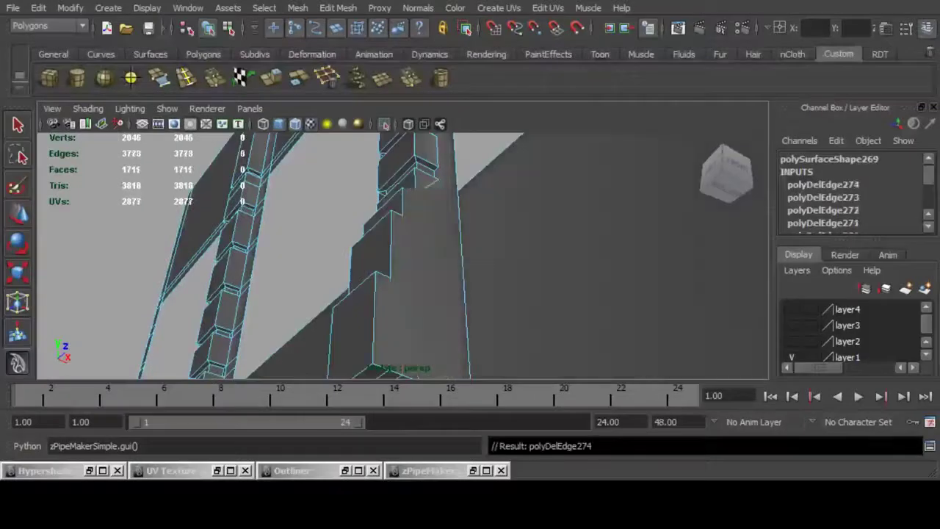
pyautogui.hotkey('ctrl', 'z')
pyautogui.hotkey('ctrl', 'z')
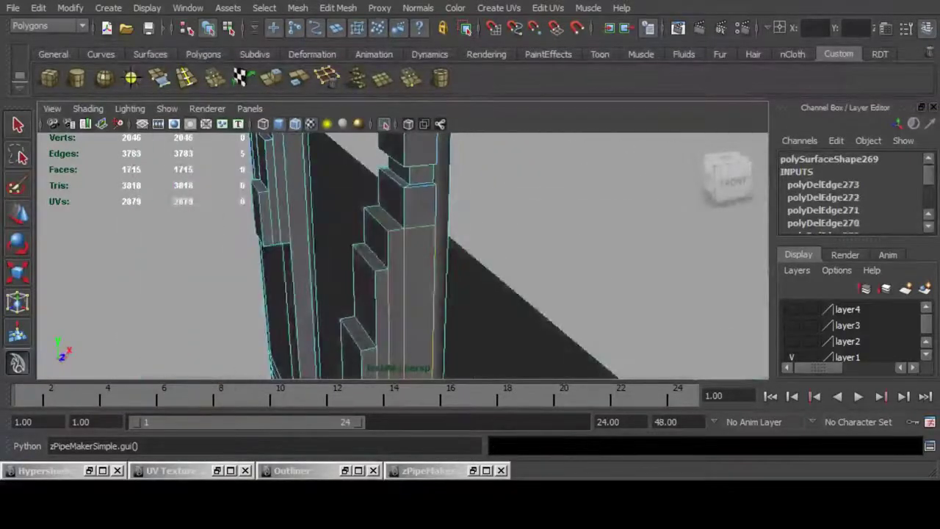
pyautogui.press('Delete')
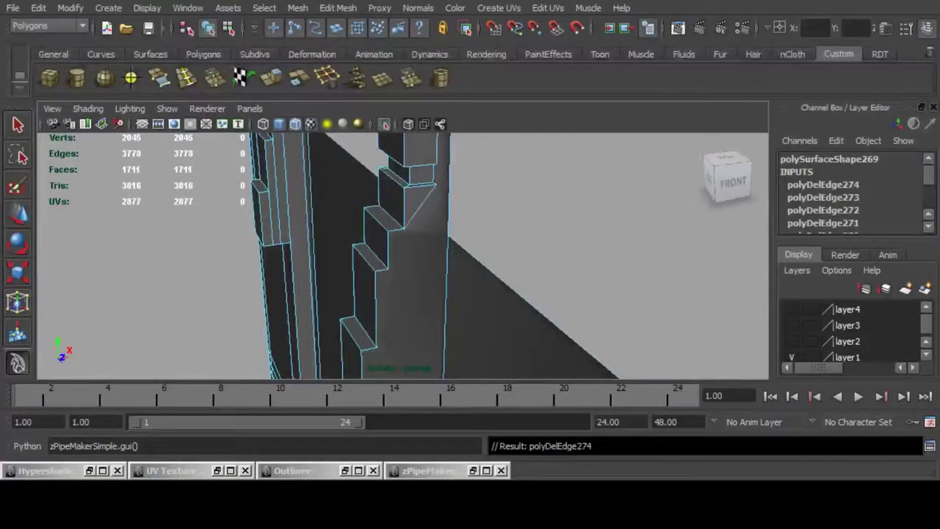
pyautogui.hotkey('ctrl', 'z')
# Delete the redundant vertical edges on both side faces of the column's stepped blocks below the window sill, including their continuation across the underside.
pyautogui.keyDown('shift'); pyautogui.click(433, 301); pyautogui.keyUp('shift')
pyautogui.keyDown('alt'); pyautogui.moveTo(434, 294); pyautogui.dragTo(481, 278); pyautogui.keyUp('alt')
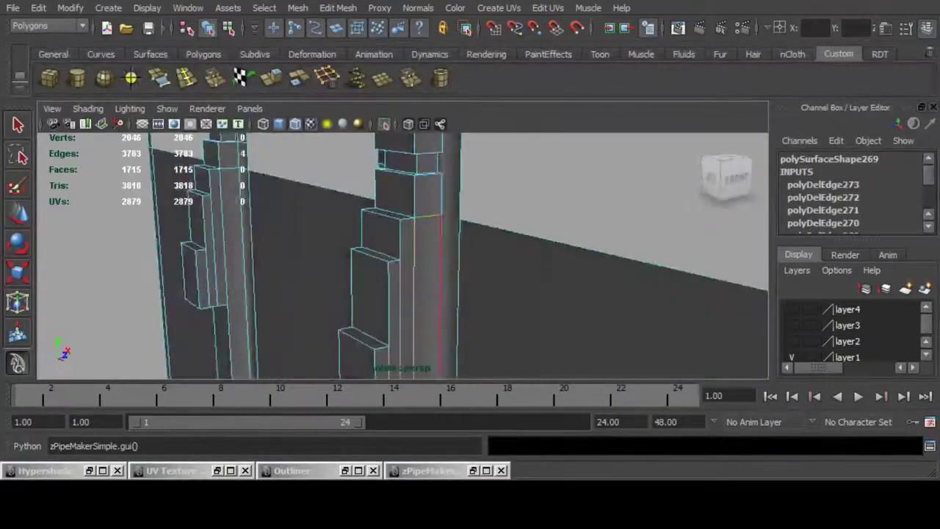
pyautogui.press('Delete')
pyautogui.keyDown('alt'); pyautogui.moveTo(411, 294); pyautogui.dragTo(426, 199, button='middle'); pyautogui.keyUp('alt')
pyautogui.keyDown('alt'); pyautogui.moveTo(412, 257); pyautogui.dragTo(617, 227); pyautogui.keyUp('alt')
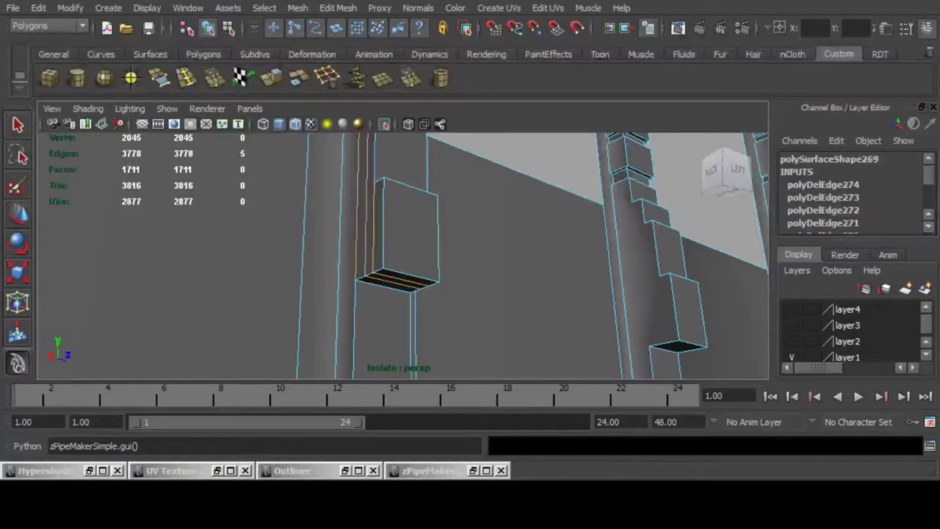
pyautogui.press('Delete')
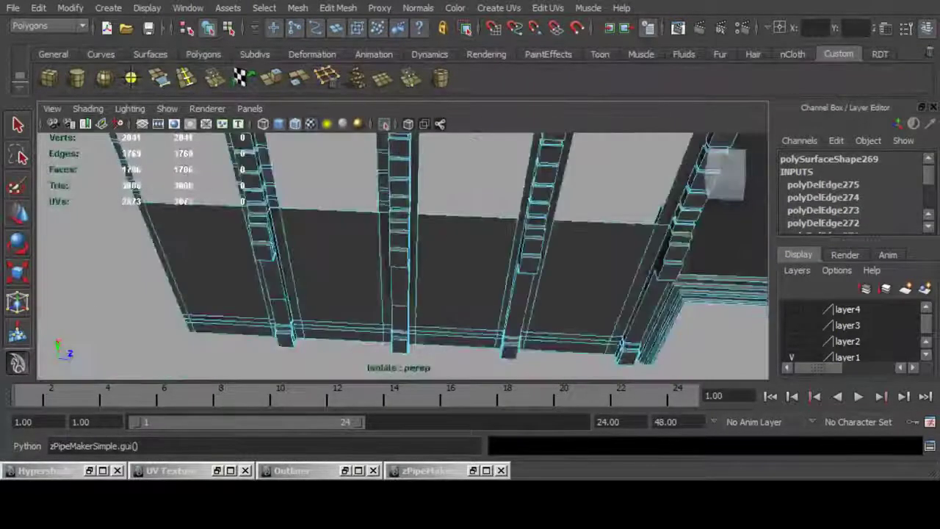
# Delete the horizontal edge loop wrapping around the same column's plain shaft below the stepped blocks.
pyautogui.keyDown('alt'); pyautogui.moveTo(476, 137); pyautogui.dragTo(434, 184); pyautogui.keyUp('alt')
pyautogui.keyDown('alt'); pyautogui.moveTo(434, 184); pyautogui.dragTo(514, 198, button='right'); pyautogui.keyUp('alt')
pyautogui.keyDown('alt'); pyautogui.moveTo(515, 198); pyautogui.dragTo(492, 183); pyautogui.keyUp('alt')
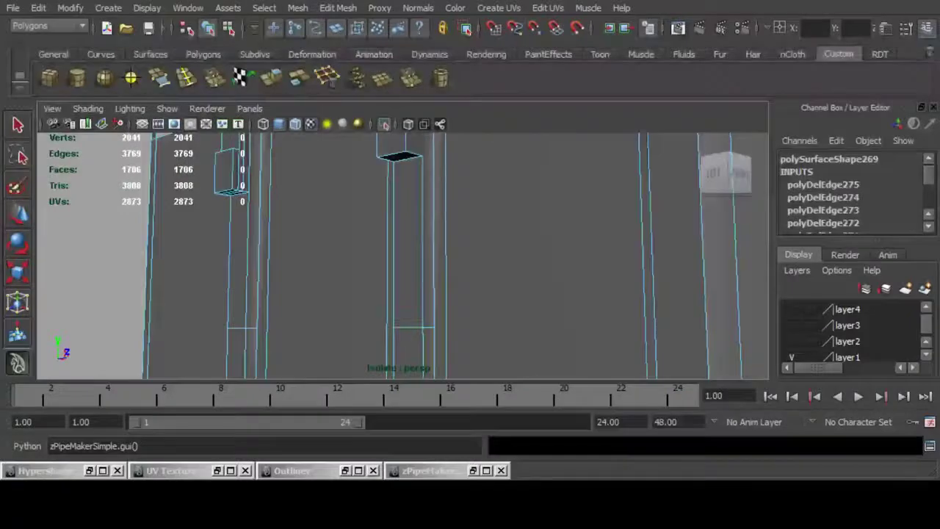
pyautogui.doubleClick(409, 328)
pyautogui.press('f')
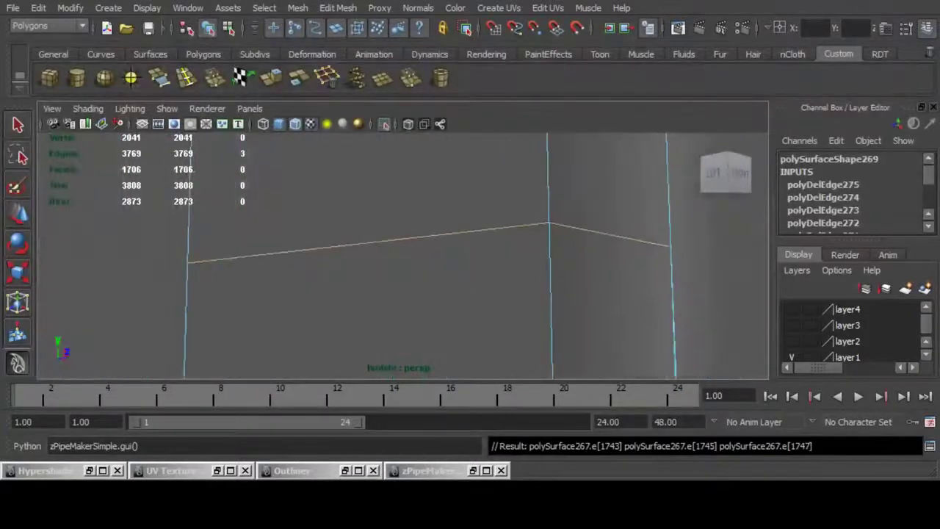
pyautogui.press('Delete')
# Delete the short horizontal edges crossing the flat strip beside the same column's blocks, together with their vertices.
pyautogui.keyDown('alt'); pyautogui.moveTo(408, 324); pyautogui.dragTo(323, 309, button='right'); pyautogui.keyUp('alt')
pyautogui.keyDown('alt'); pyautogui.moveTo(426, 286); pyautogui.dragTo(353, 287, button='right'); pyautogui.keyUp('alt')
pyautogui.keyDown('alt'); pyautogui.moveTo(353, 286); pyautogui.dragTo(345, 235, button='middle'); pyautogui.keyUp('alt')
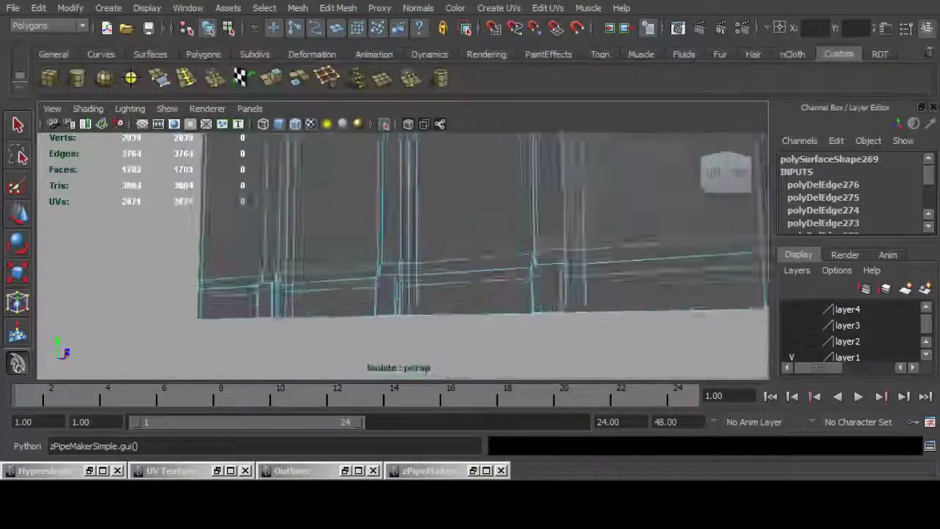
pyautogui.keyDown('alt'); pyautogui.moveTo(346, 235); pyautogui.dragTo(411, 257, button='right'); pyautogui.keyUp('alt')
pyautogui.keyDown('alt'); pyautogui.moveTo(411, 257); pyautogui.dragTo(448, 309); pyautogui.keyUp('alt')
pyautogui.keyDown('alt'); pyautogui.moveTo(445, 308); pyautogui.dragTo(352, 294, button='right'); pyautogui.keyUp('alt')
pyautogui.keyDown('alt'); pyautogui.moveTo(353, 294); pyautogui.dragTo(367, 353, button='middle'); pyautogui.keyUp('alt')
pyautogui.keyDown('alt'); pyautogui.moveTo(367, 353); pyautogui.dragTo(433, 323, button='right'); pyautogui.keyUp('alt')
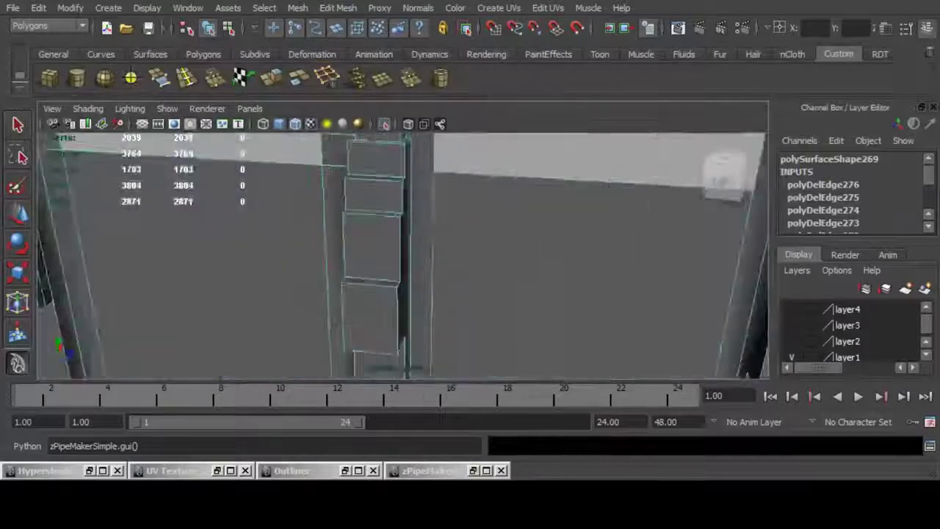
pyautogui.keyDown('alt'); pyautogui.moveTo(434, 323); pyautogui.dragTo(418, 268); pyautogui.keyUp('alt')
pyautogui.keyDown('alt'); pyautogui.moveTo(419, 269); pyautogui.dragTo(360, 261, button='right'); pyautogui.keyUp('alt')
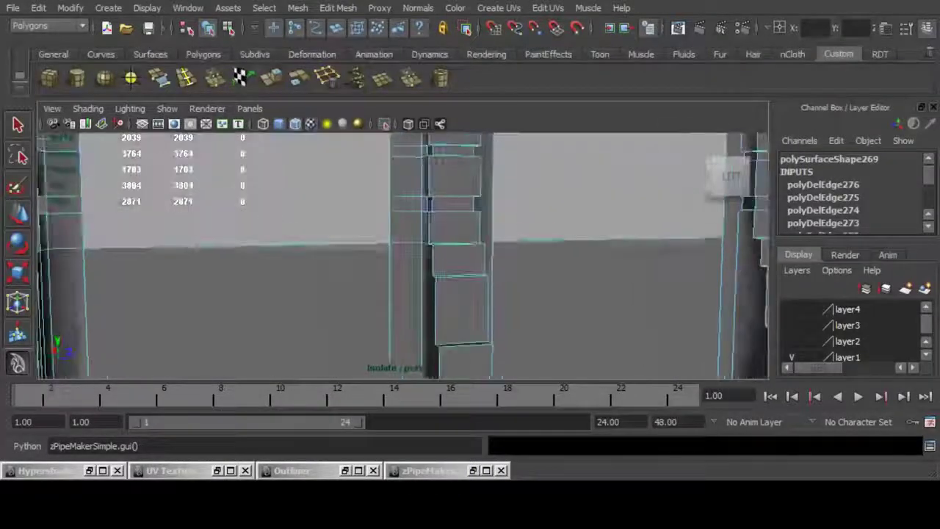
pyautogui.keyDown('alt'); pyautogui.moveTo(360, 261); pyautogui.dragTo(360, 345, button='middle'); pyautogui.keyUp('alt')
pyautogui.keyDown('alt'); pyautogui.moveTo(360, 346); pyautogui.dragTo(397, 331); pyautogui.keyUp('alt')
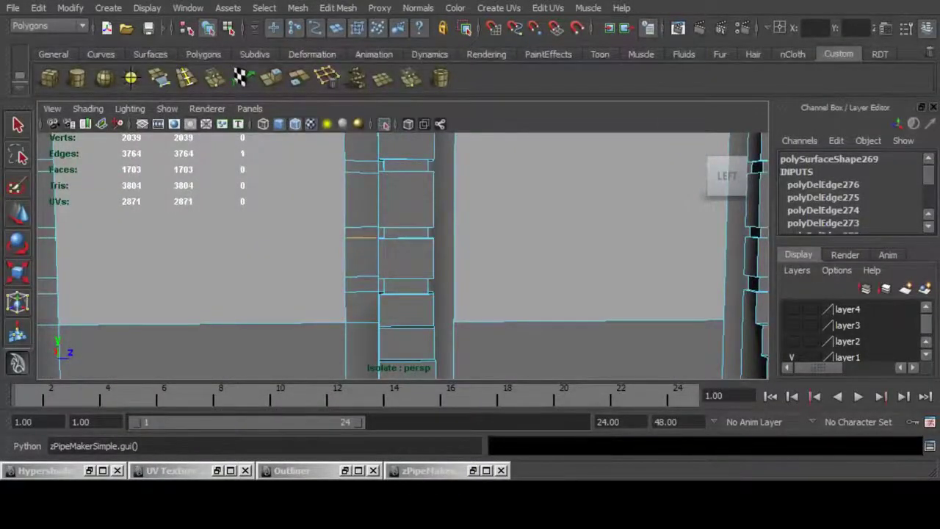
pyautogui.doubleClick(362, 237)
pyautogui.keyDown('alt'); pyautogui.moveTo(361, 238); pyautogui.dragTo(287, 237, button='right'); pyautogui.keyUp('alt')
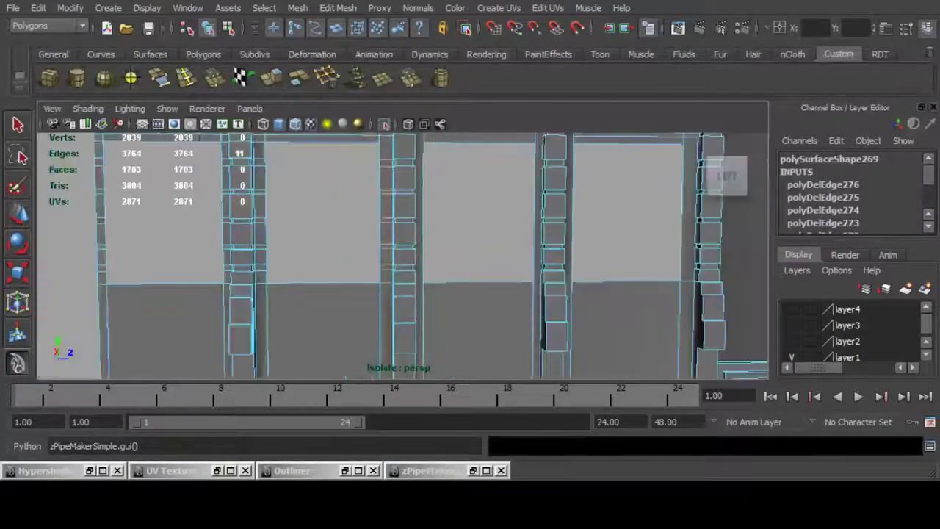
pyautogui.keyDown('alt'); pyautogui.moveTo(286, 238); pyautogui.dragTo(286, 172, button='middle'); pyautogui.keyUp('alt')
pyautogui.keyDown('alt'); pyautogui.moveTo(286, 172); pyautogui.dragTo(209, 172, button='right'); pyautogui.keyUp('alt')
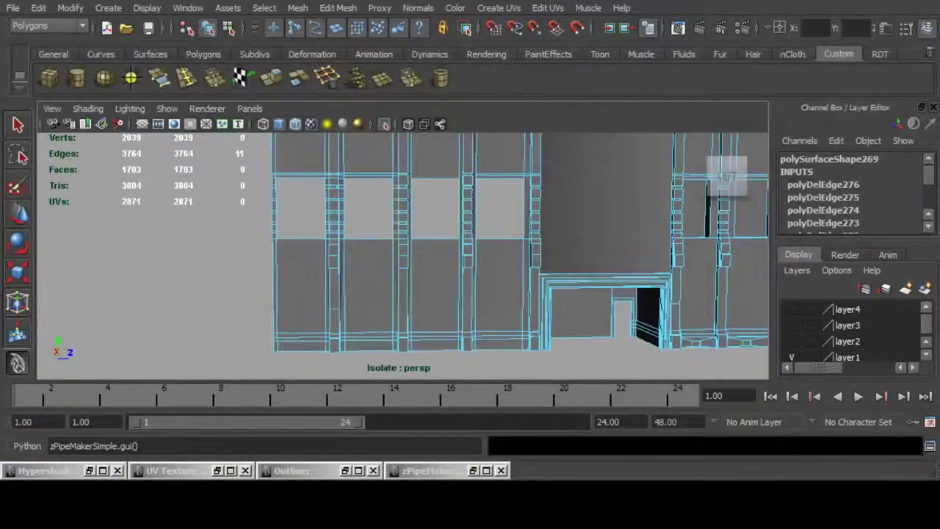
pyautogui.keyDown('alt'); pyautogui.moveTo(353, 220); pyautogui.dragTo(352, 279, button='middle'); pyautogui.keyUp('alt')
pyautogui.keyDown('alt'); pyautogui.moveTo(352, 280); pyautogui.dragTo(470, 279, button='right'); pyautogui.keyUp('alt')
pyautogui.keyDown('alt'); pyautogui.moveTo(471, 279); pyautogui.dragTo(507, 290); pyautogui.keyUp('alt')
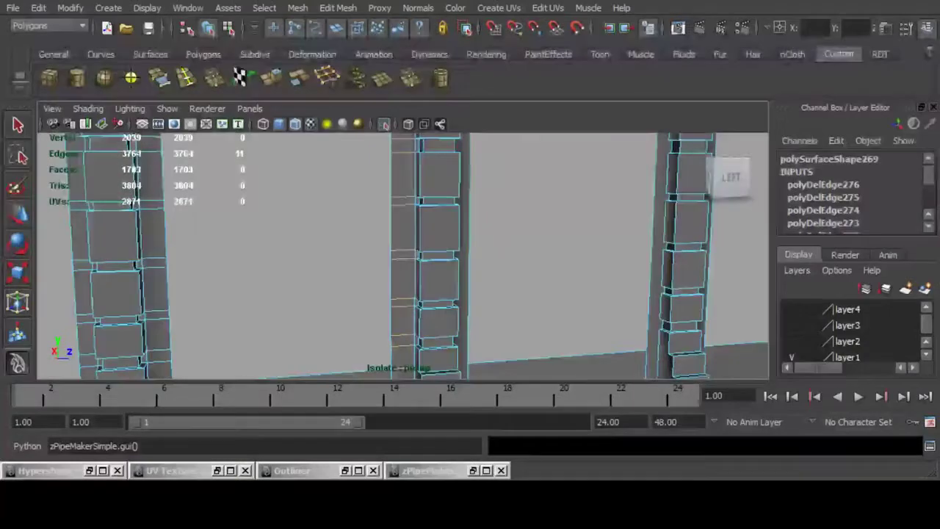
pyautogui.hotkey('ctrl', 'Delete')
# Delete the short vertical edges in the recessed gaps between the blocks along the cleaned strip, from the sill up to above the window tops.
pyautogui.keyDown('alt'); pyautogui.moveTo(367, 349); pyautogui.dragTo(367, 290, button='middle'); pyautogui.keyUp('alt')
pyautogui.keyDown('alt'); pyautogui.moveTo(367, 290); pyautogui.dragTo(445, 290, button='right'); pyautogui.keyUp('alt')
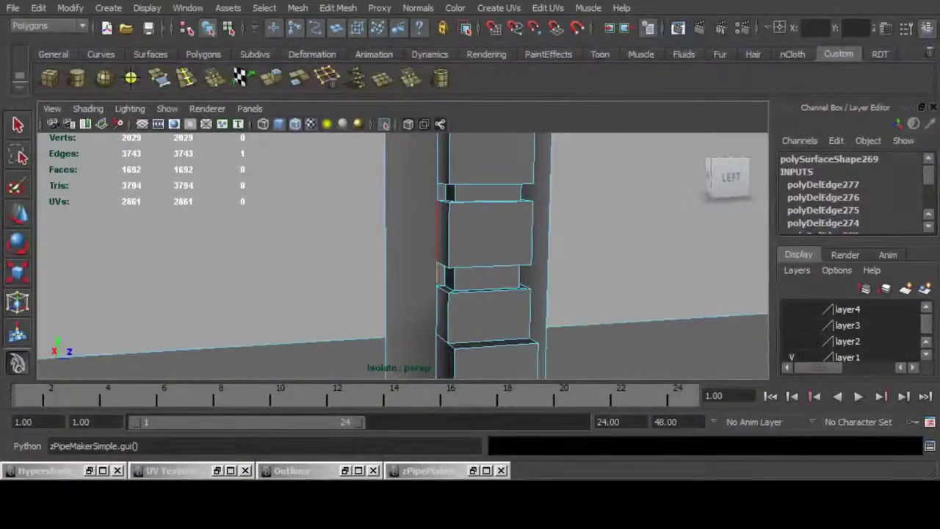
pyautogui.keyDown('alt'); pyautogui.moveTo(490, 183); pyautogui.dragTo(498, 360, button='middle'); pyautogui.keyUp('alt')
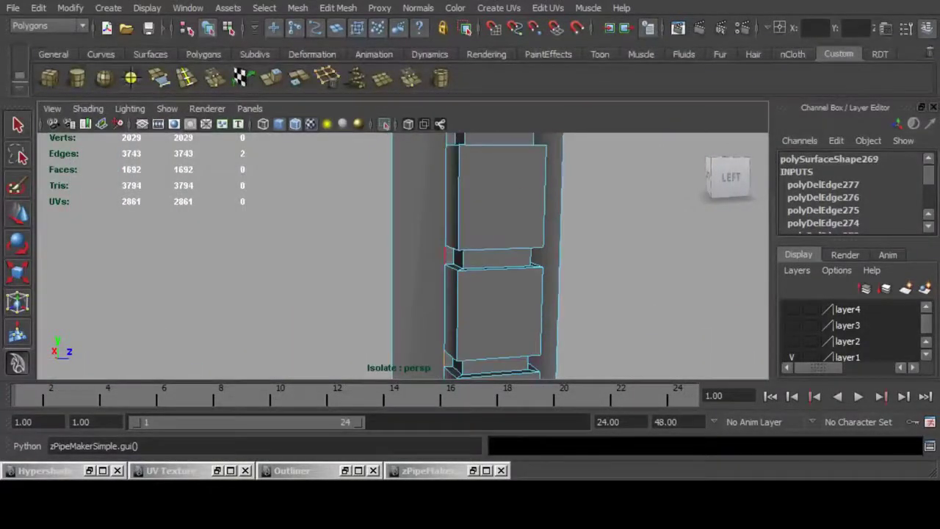
pyautogui.keyDown('alt'); pyautogui.moveTo(492, 242); pyautogui.dragTo(491, 324, button='middle'); pyautogui.keyUp('alt')
pyautogui.keyDown('shift'); pyautogui.click(445, 216); pyautogui.keyUp('shift')
pyautogui.keyDown('alt'); pyautogui.moveTo(466, 176); pyautogui.dragTo(470, 345, button='middle'); pyautogui.keyUp('alt')
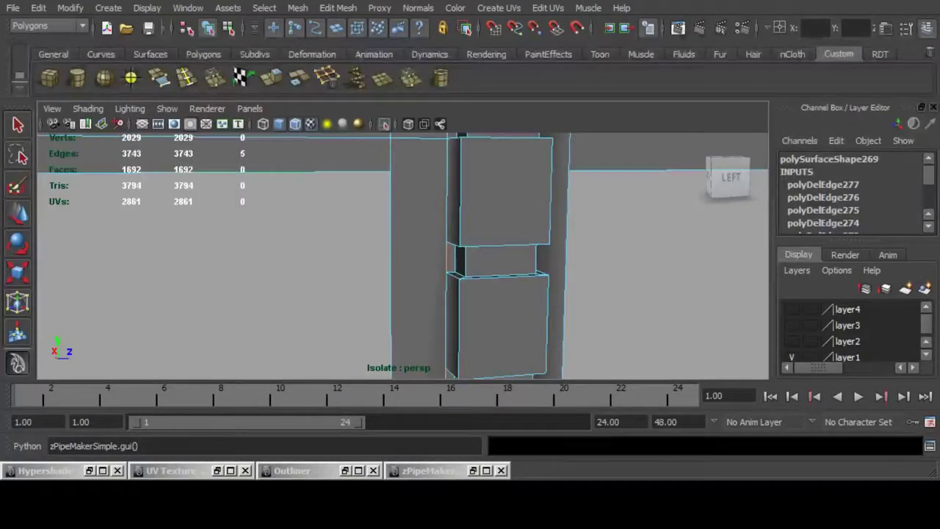
pyautogui.press('Delete')
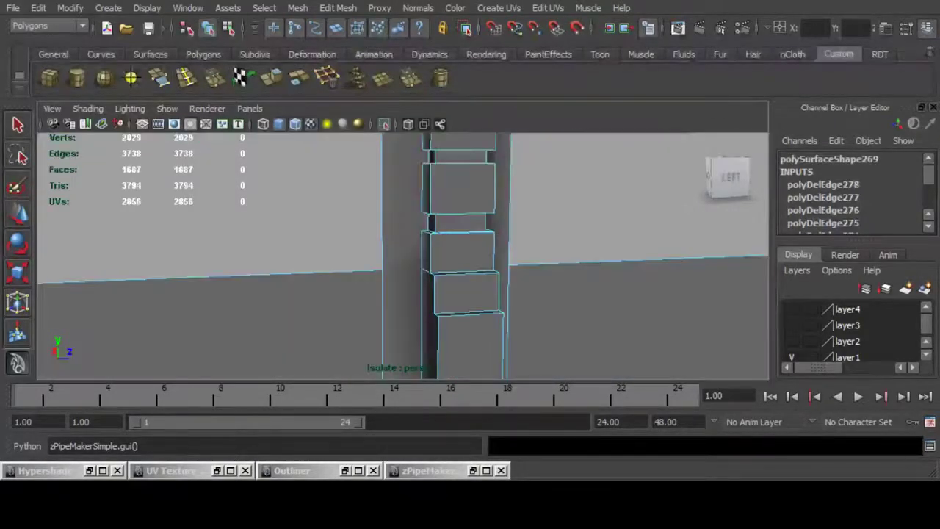
# Delete the short slanted edge on the block's side at sill height and the leftover short vertical edge in the gap above the window top.
pyautogui.keyDown('alt'); pyautogui.moveTo(441, 257); pyautogui.dragTo(471, 274); pyautogui.keyUp('alt')
pyautogui.scroll(3, 455, 272)
pyautogui.click(436, 276)
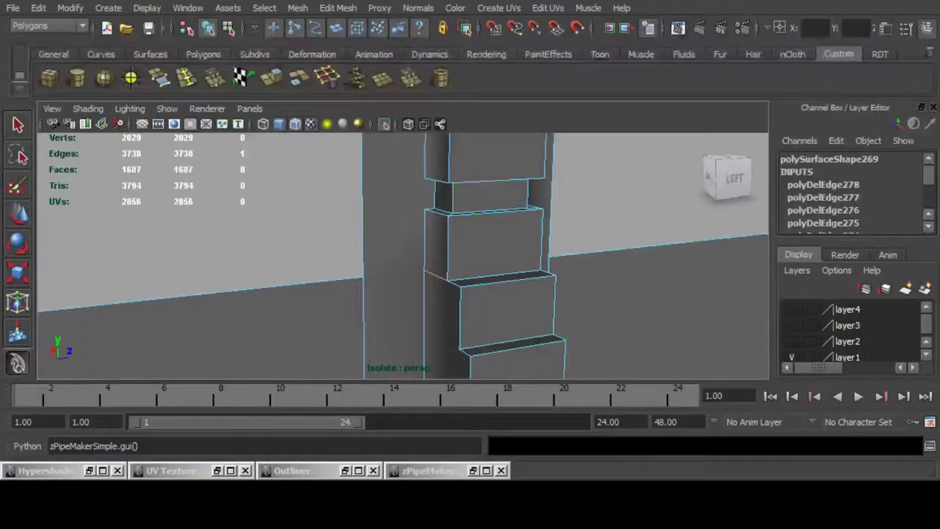
pyautogui.press('Delete')
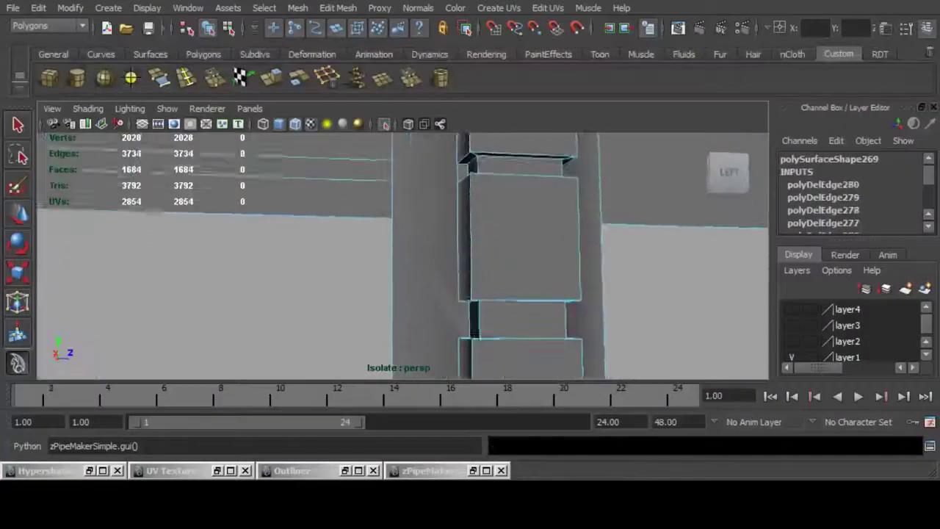
pyautogui.press('Delete')
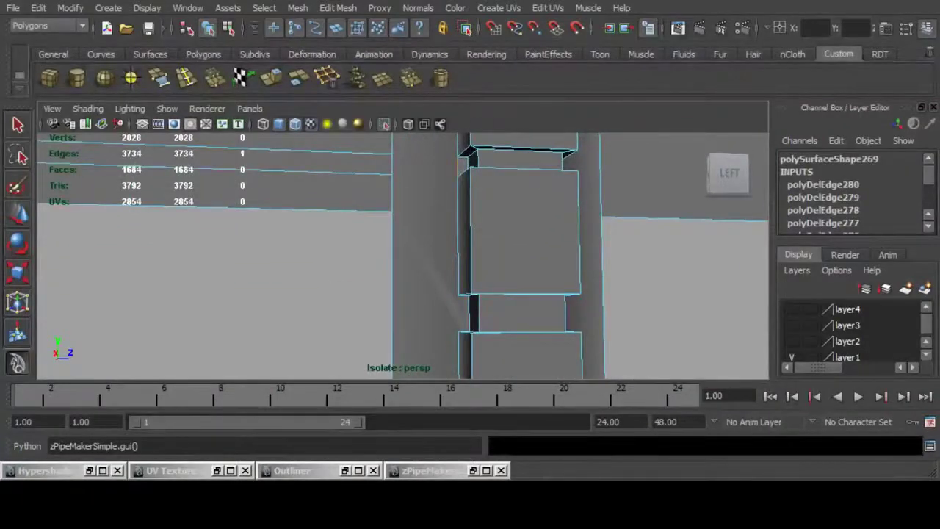
pyautogui.press('Delete')
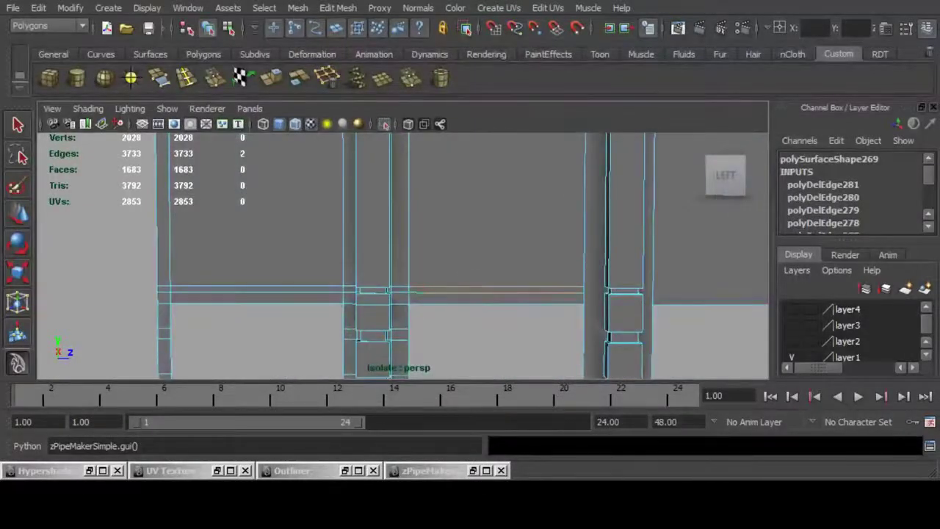
# Delete the pairs of horizontal edges crossing the two outer wall panels just above the window tops.
pyautogui.press('Delete')
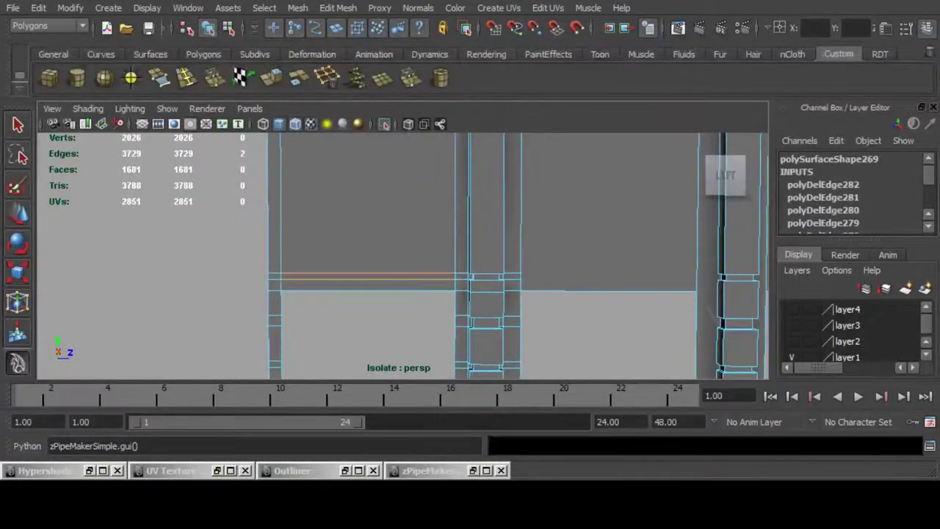
pyautogui.press('Delete')
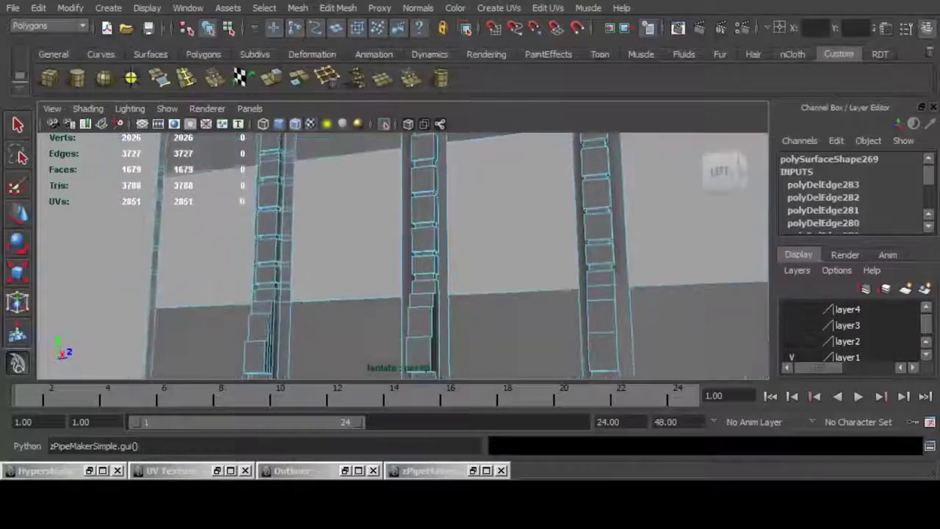
# Delete the horizontal edge loop around the plain shaft below the blocks on the next column toward the wall's outer end.
pyautogui.keyDown('alt'); pyautogui.moveTo(411, 293); pyautogui.dragTo(444, 202); pyautogui.keyUp('alt')
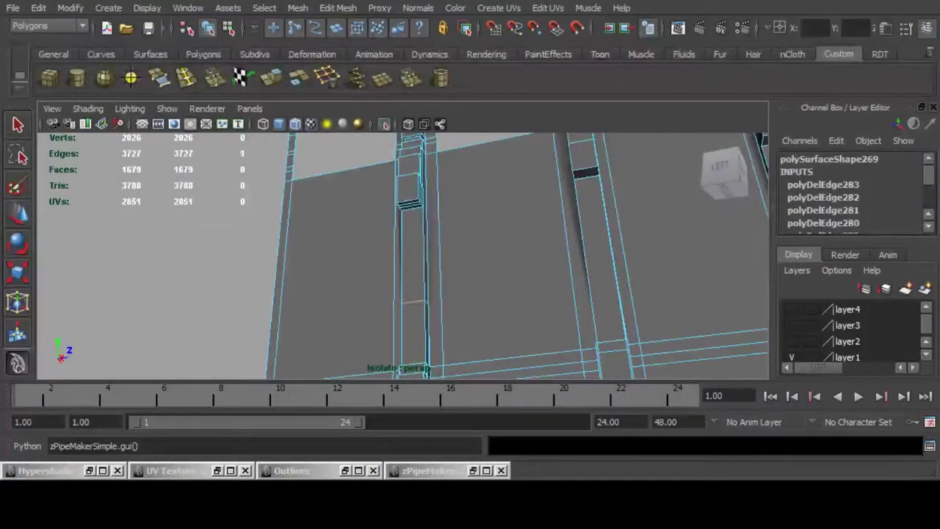
pyautogui.doubleClick(414, 302)
pyautogui.press('Delete')
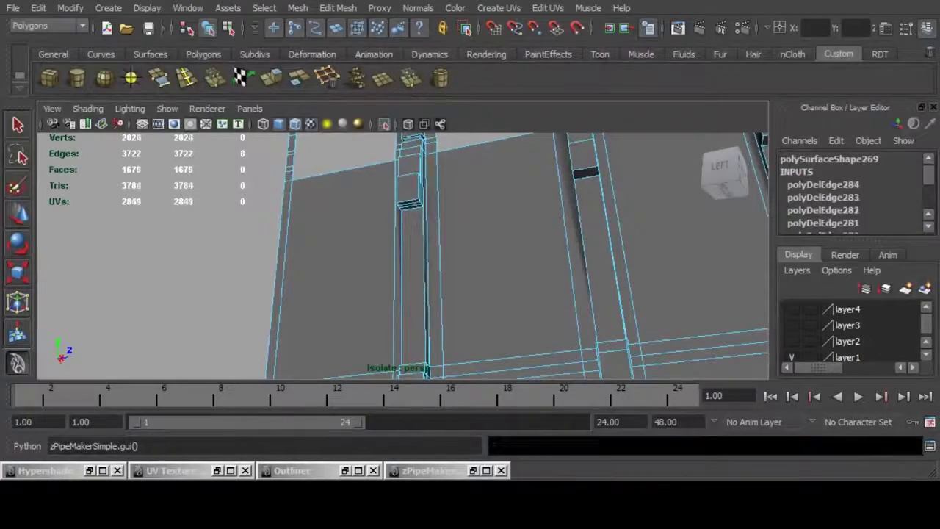
# Delete the horizontal edges crossing the column's narrow side strip at the block gaps beside the windows.
pyautogui.click(447, 234)
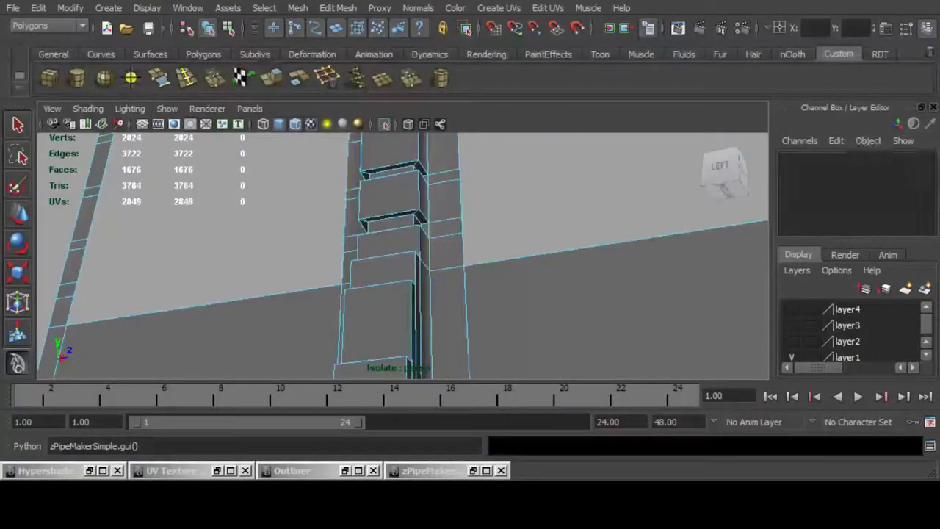
pyautogui.doubleClick(446, 235)
pyautogui.scroll(-5, 447, 235)
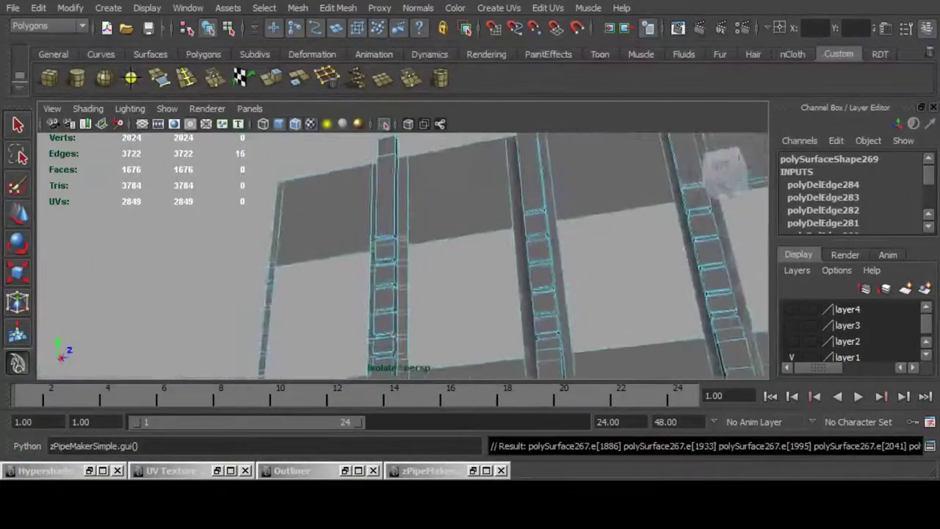
pyautogui.scroll(2, 446, 235)
pyautogui.scroll(-6, 447, 235)
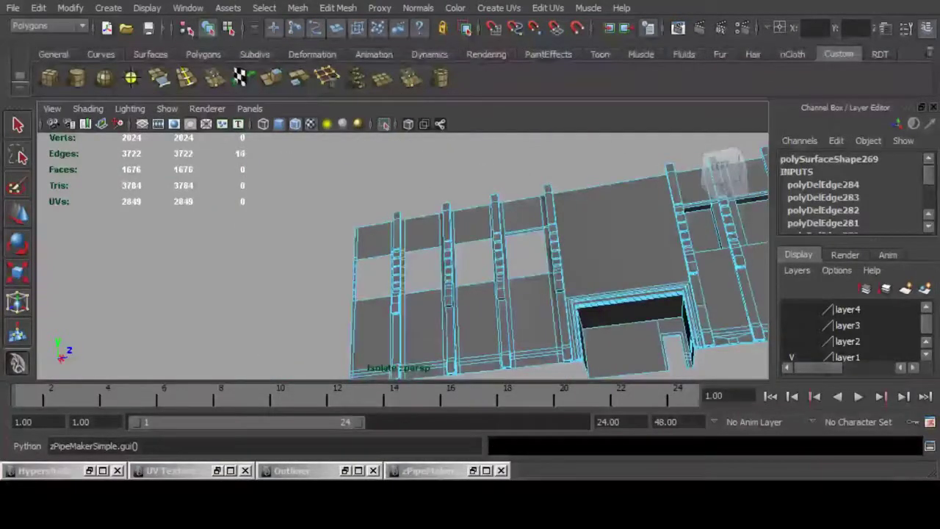
pyautogui.keyDown('alt'); pyautogui.moveTo(446, 235); pyautogui.dragTo(496, 257); pyautogui.keyUp('alt')
pyautogui.scroll(3, 441, 293)
pyautogui.keyDown('alt'); pyautogui.moveTo(430, 360); pyautogui.dragTo(446, 235, button='middle'); pyautogui.keyUp('alt')
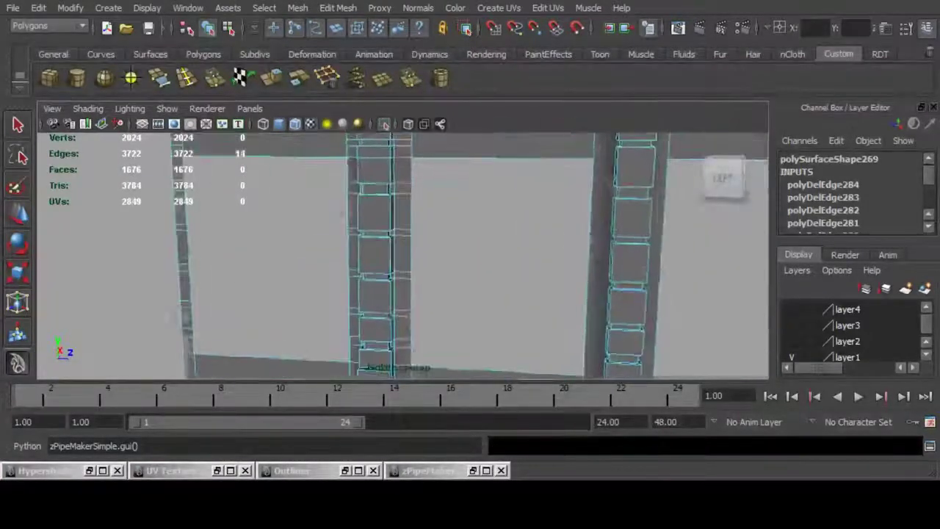
pyautogui.press('Delete')
# Delete the horizontal edge loop crossing the column's block at window-top height.
pyautogui.scroll(-4, 441, 250)
pyautogui.keyDown('alt'); pyautogui.moveTo(434, 353); pyautogui.dragTo(448, 324, button='middle'); pyautogui.keyUp('alt')
pyautogui.scroll(4, 443, 221)
pyautogui.keyDown('alt'); pyautogui.moveTo(445, 220); pyautogui.dragTo(444, 352, button='middle'); pyautogui.keyUp('alt')
pyautogui.scroll(-4, 445, 257)
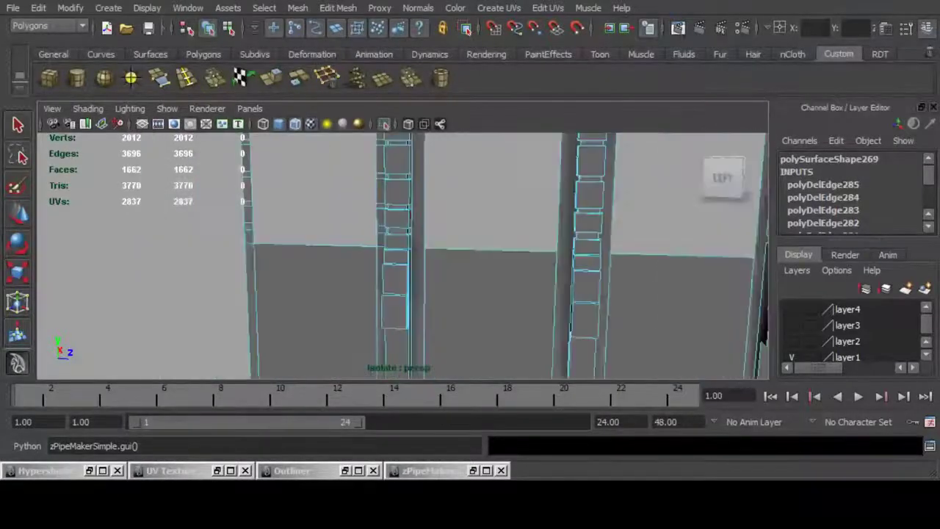
pyautogui.keyDown('alt'); pyautogui.moveTo(441, 221); pyautogui.dragTo(446, 342, button='middle'); pyautogui.keyUp('alt')
pyautogui.keyDown('alt'); pyautogui.moveTo(485, 272); pyautogui.dragTo(428, 247); pyautogui.keyUp('alt')
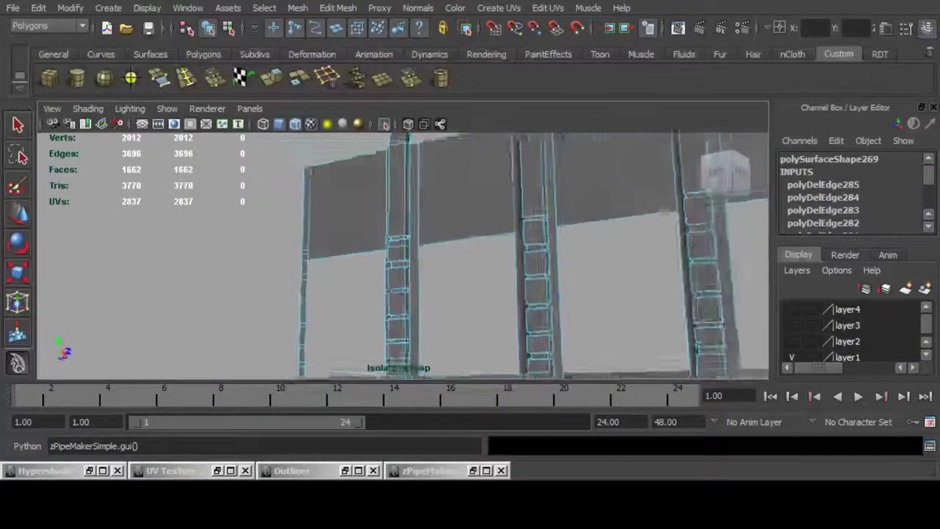
pyautogui.scroll(5, 428, 247)
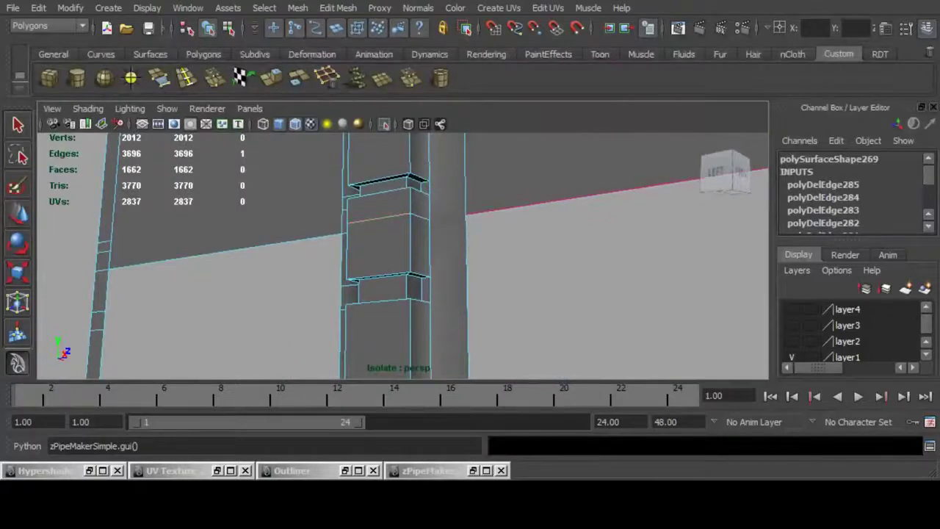
pyautogui.doubleClick(379, 218)
pyautogui.press('Delete')
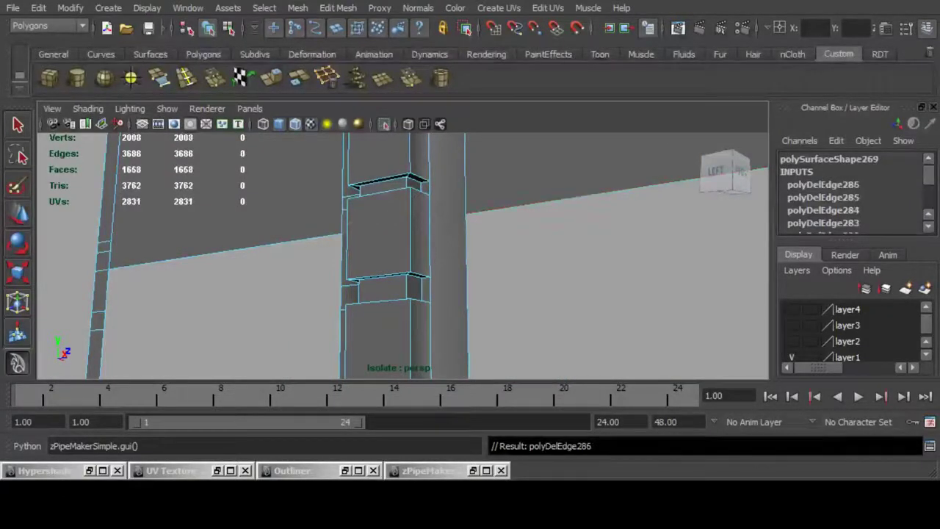
# Delete the short vertical edges in the recessed gaps between the blocks along the column's cleaned side, from above the window tops down to the sill.
pyautogui.click(429, 188)
pyautogui.scroll(-5, 415, 250)
pyautogui.keyDown('alt'); pyautogui.moveTo(416, 249); pyautogui.dragTo(415, 156, button='middle'); pyautogui.keyUp('alt')
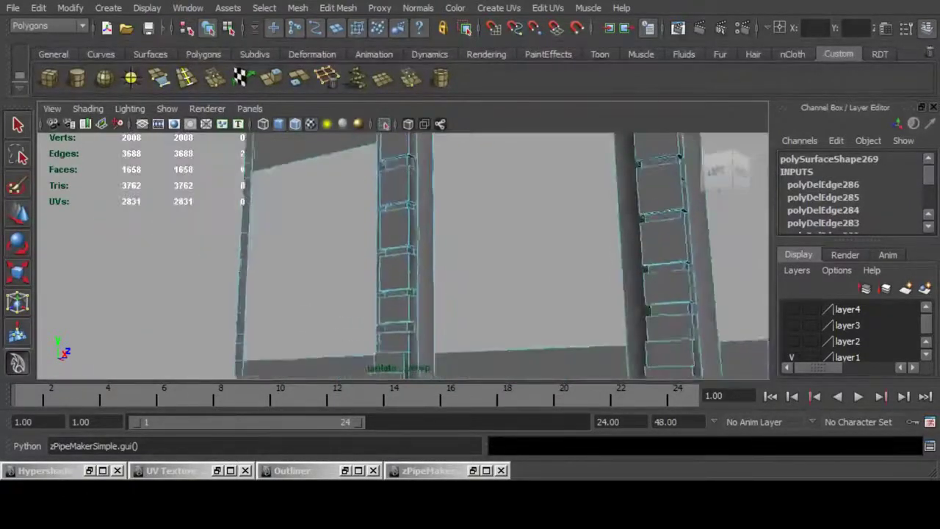
pyautogui.scroll(4, 415, 156)
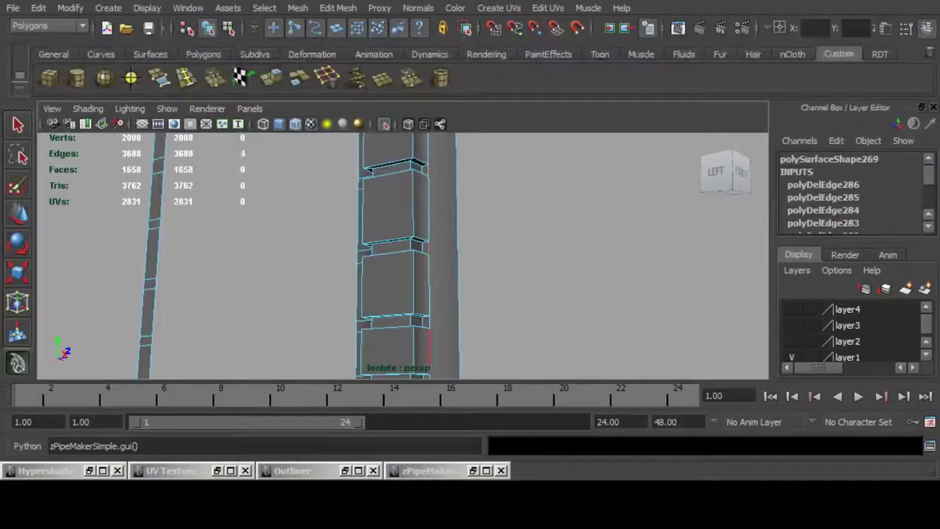
pyautogui.keyDown('alt'); pyautogui.moveTo(415, 316); pyautogui.dragTo(417, 148, button='middle'); pyautogui.keyUp('alt')
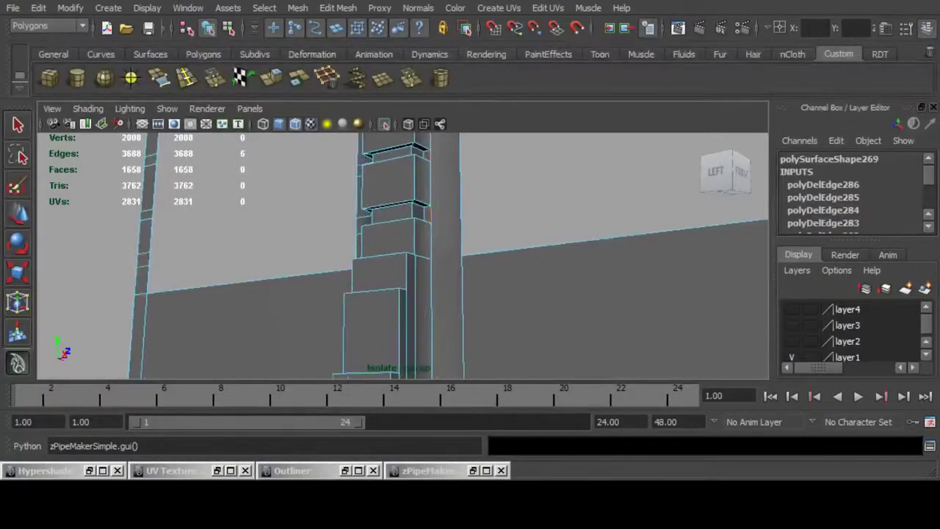
pyautogui.press('Delete')
# Delete the redundant vertical edges behind the stepped blocks on both column sides, plus the connecting edges under the lowest block.
pyautogui.keyDown('alt'); pyautogui.moveTo(430, 214); pyautogui.dragTo(330, 276); pyautogui.keyUp('alt')
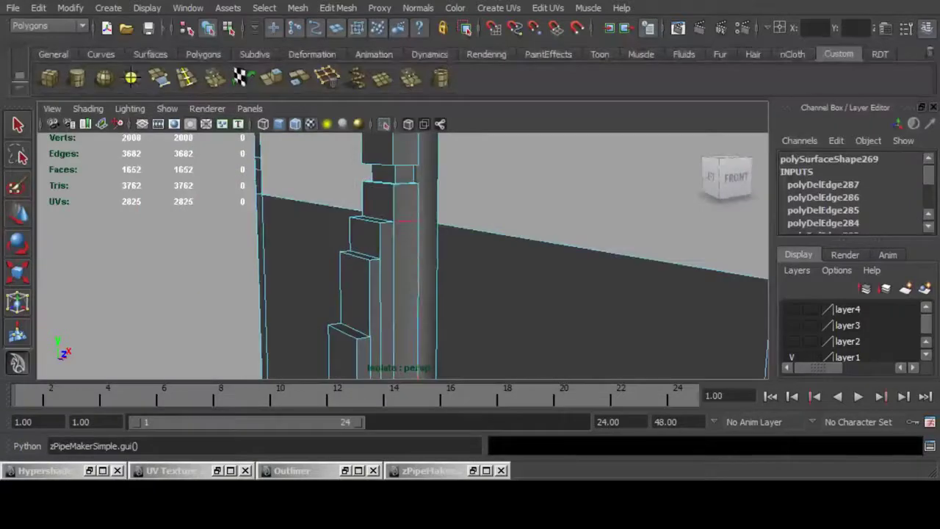
pyautogui.keyDown('shift'); pyautogui.click(394, 301); pyautogui.keyUp('shift')
pyautogui.keyDown('shift'); pyautogui.click(381, 308); pyautogui.keyUp('shift')
pyautogui.keyDown('alt'); pyautogui.moveTo(417, 316); pyautogui.dragTo(446, 183, button='middle'); pyautogui.keyUp('alt')
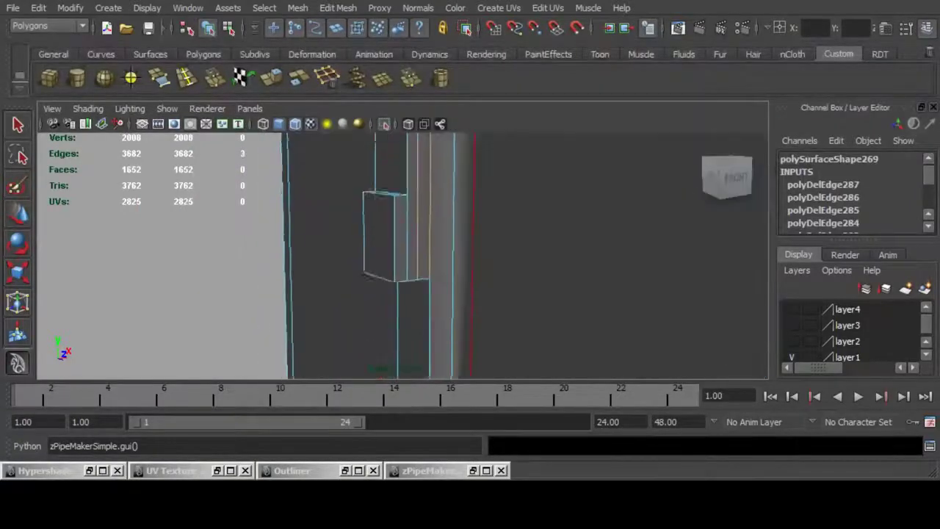
pyautogui.keyDown('alt'); pyautogui.moveTo(447, 184); pyautogui.dragTo(466, 110); pyautogui.keyUp('alt')
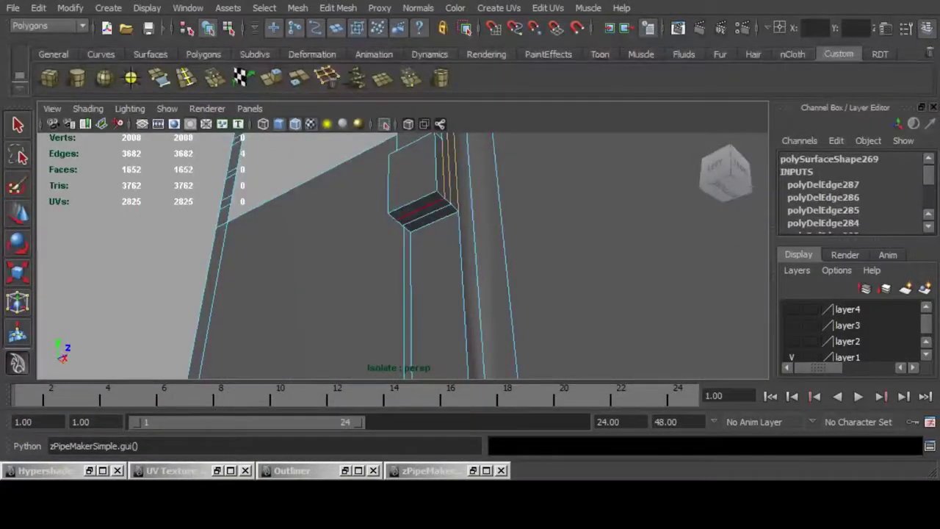
pyautogui.keyDown('alt'); pyautogui.moveTo(426, 212); pyautogui.dragTo(521, 253); pyautogui.keyUp('alt')
pyautogui.keyDown('shift'); pyautogui.click(452, 216); pyautogui.keyUp('shift')
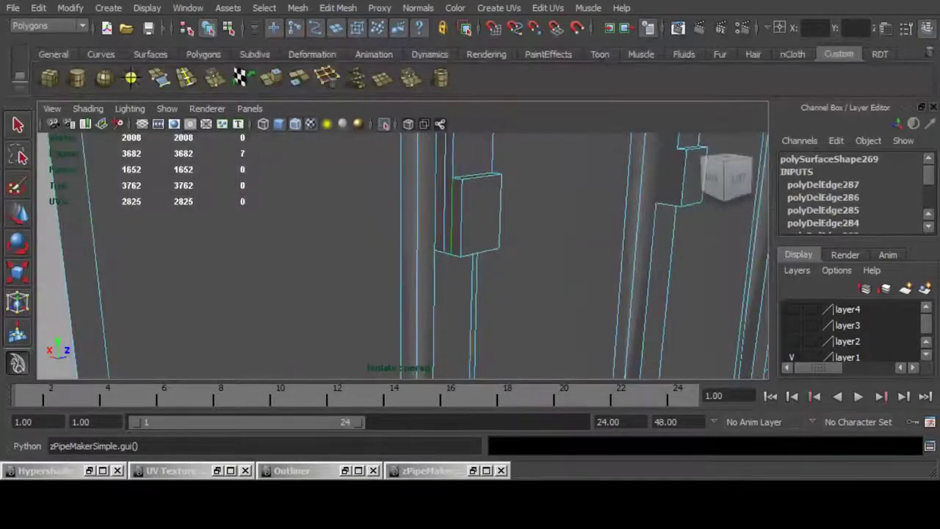
pyautogui.keyDown('shift'); pyautogui.click(446, 215); pyautogui.keyUp('shift')
pyautogui.keyDown('alt'); pyautogui.moveTo(447, 213); pyautogui.dragTo(443, 342, button='middle'); pyautogui.keyUp('alt')
pyautogui.keyDown('shift'); pyautogui.click(466, 239); pyautogui.keyUp('shift')
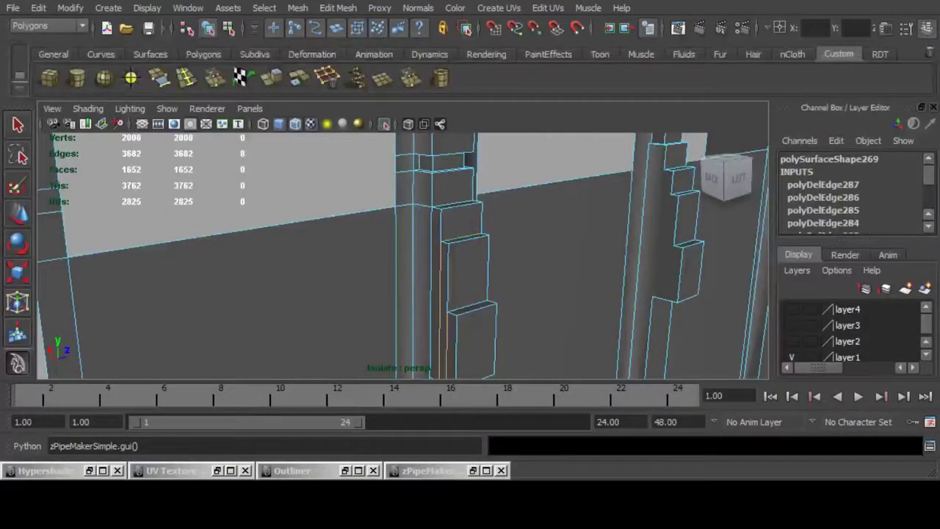
pyautogui.press('Delete')
# Delete the horizontal edges crossing the column's opposite side at sill height and the leftover vertical edge beside the stepped blocks.
pyautogui.doubleClick(405, 206)
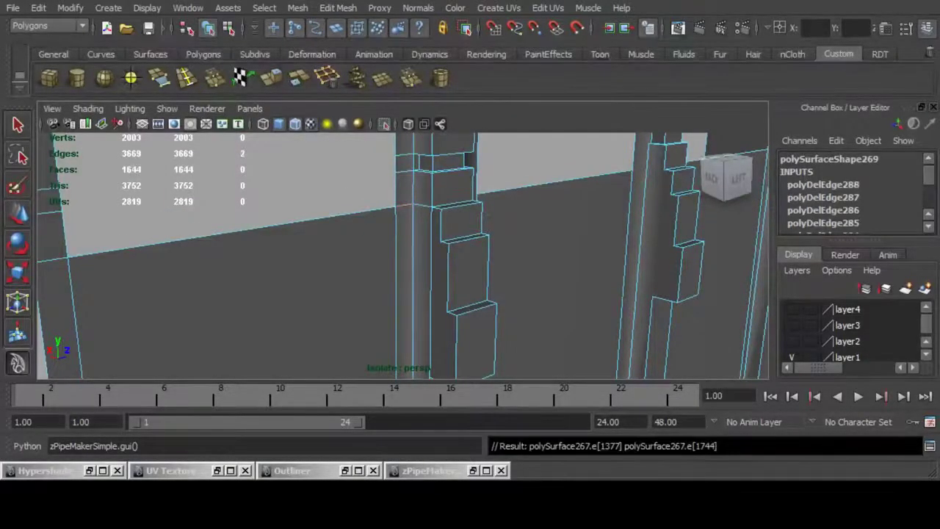
pyautogui.press('Delete')
pyautogui.keyDown('alt'); pyautogui.moveTo(461, 238); pyautogui.dragTo(515, 187); pyautogui.keyUp('alt')
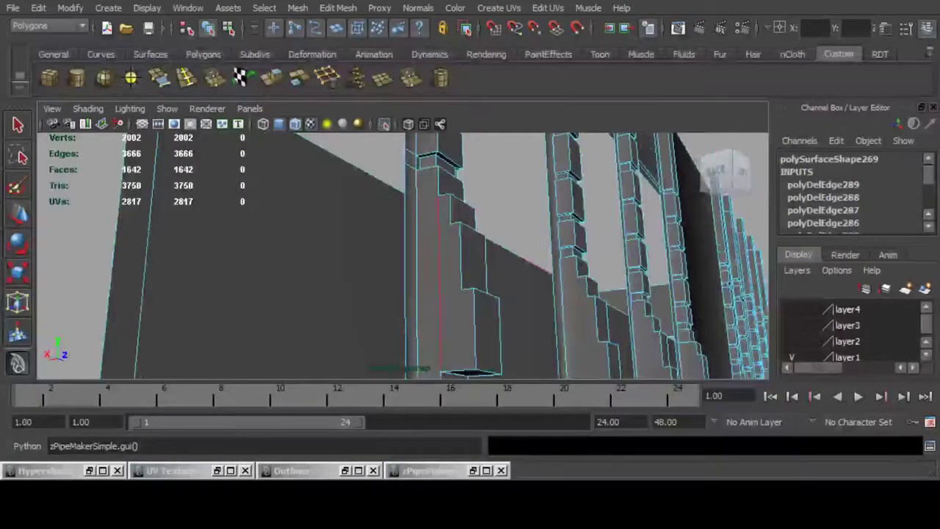
pyautogui.click(441, 283)
pyautogui.press('Delete')
pyautogui.keyDown('alt'); pyautogui.moveTo(470, 272); pyautogui.dragTo(279, 258); pyautogui.keyUp('alt')
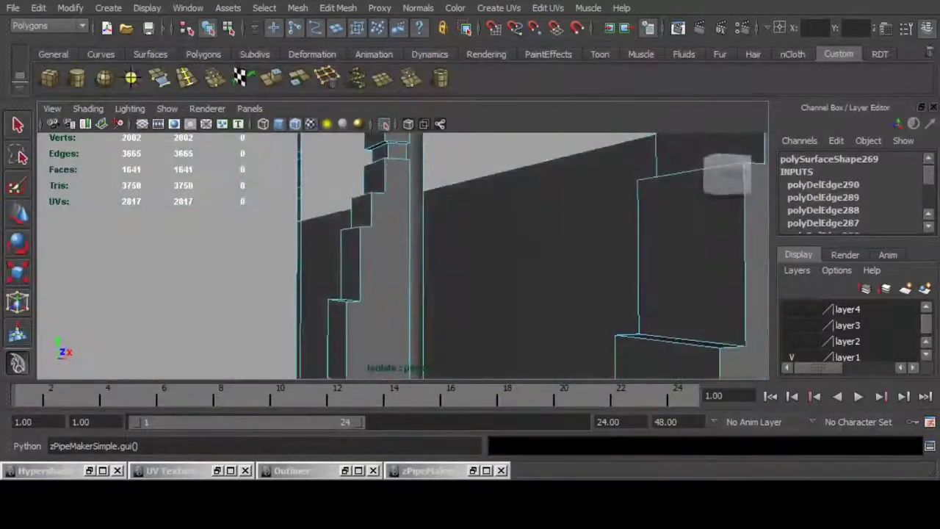
# Delete the horizontal edges crossing the column's opposite side strip at the block gaps between sill and window top.
pyautogui.keyDown('alt'); pyautogui.moveTo(412, 221); pyautogui.dragTo(430, 330, button='middle'); pyautogui.keyUp('alt')
pyautogui.keyDown('alt'); pyautogui.moveTo(312, 200); pyautogui.dragTo(481, 213); pyautogui.keyUp('alt')
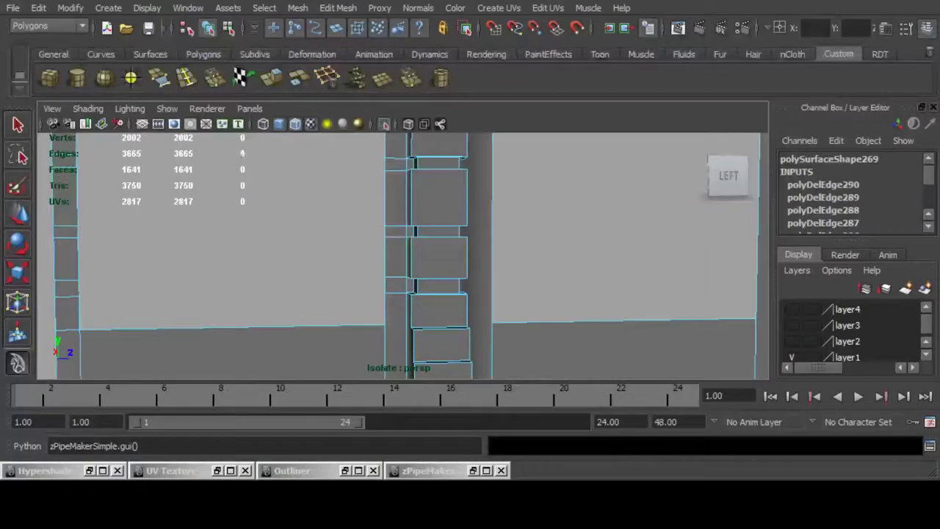
pyautogui.doubleClick(493, 243)
pyautogui.keyDown('alt'); pyautogui.moveTo(493, 243); pyautogui.dragTo(334, 247, button='right'); pyautogui.keyUp('alt')
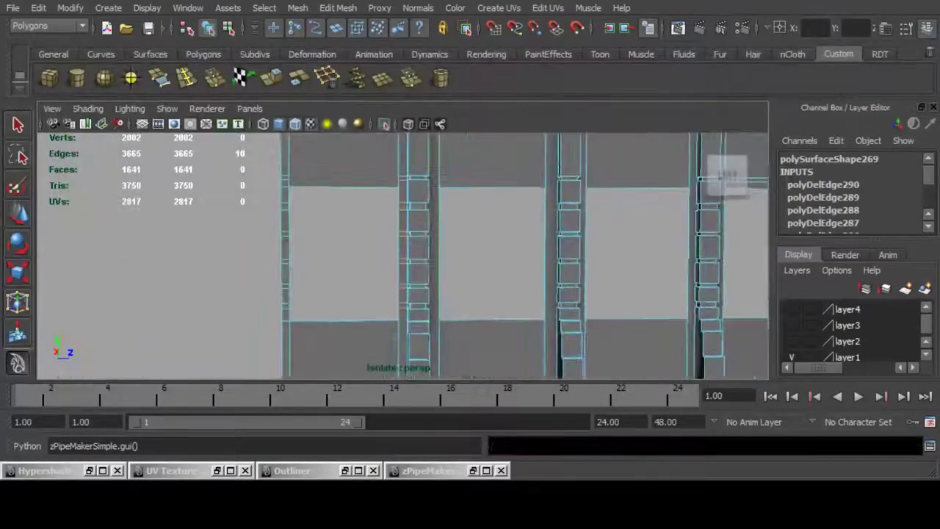
pyautogui.press('Delete')
# Delete the remaining pair of horizontal edges on that side strip at the gap just above the window top.
pyautogui.keyDown('alt'); pyautogui.moveTo(403, 250); pyautogui.dragTo(272, 251, button='right'); pyautogui.keyUp('alt')
pyautogui.press('[')
pyautogui.keyDown('alt'); pyautogui.moveTo(367, 206); pyautogui.dragTo(371, 305, button='middle'); pyautogui.keyUp('alt')
pyautogui.keyDown('alt'); pyautogui.moveTo(371, 304); pyautogui.dragTo(471, 308, button='right'); pyautogui.keyUp('alt')
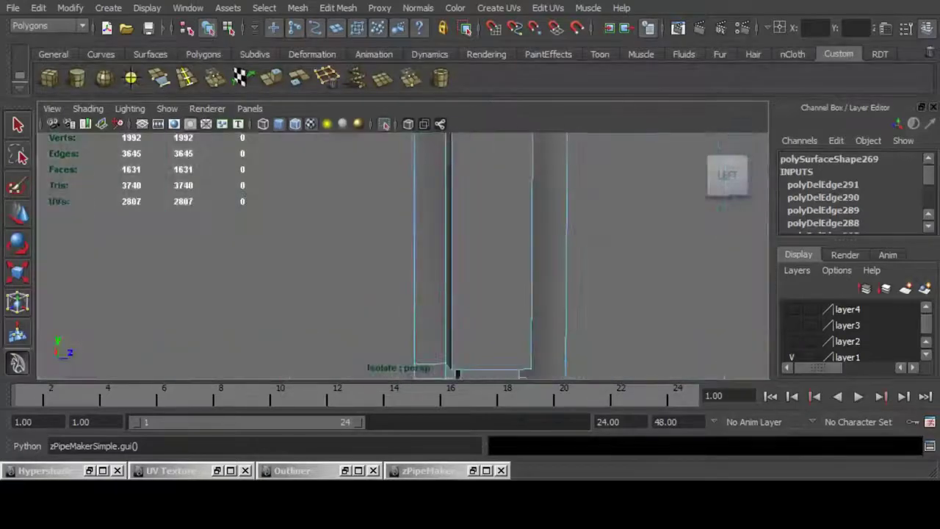
pyautogui.keyDown('alt'); pyautogui.moveTo(437, 367); pyautogui.dragTo(434, 265, button='middle'); pyautogui.keyUp('alt')
pyautogui.keyDown('shift'); pyautogui.click(427, 276); pyautogui.keyUp('shift')
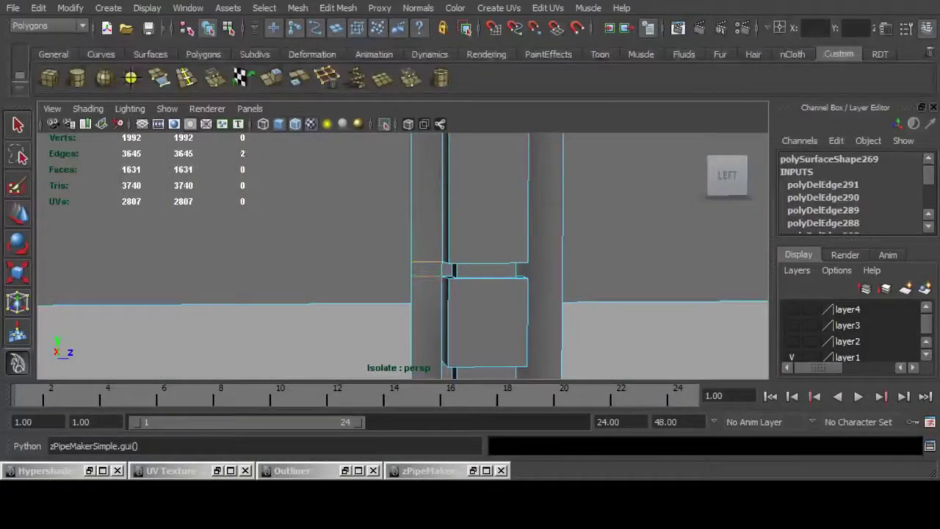
pyautogui.press('Delete')
# Delete the six short vertical edges in the recessed block gaps along the column's opposite side, from above the window top to the sill.
pyautogui.keyDown('alt'); pyautogui.moveTo(429, 273); pyautogui.dragTo(451, 294); pyautogui.keyUp('alt')
pyautogui.click(443, 267)
pyautogui.keyDown('alt'); pyautogui.moveTo(453, 375); pyautogui.dragTo(444, 258, button='middle'); pyautogui.keyUp('alt')
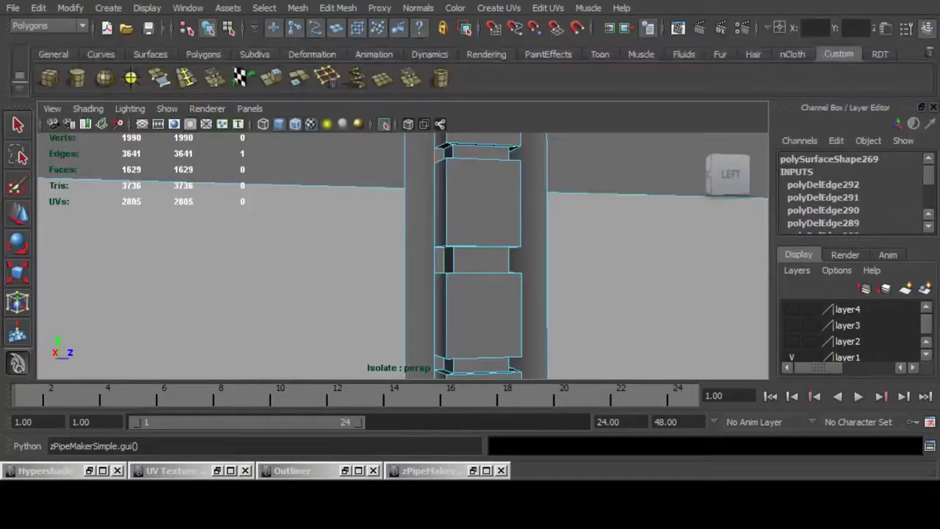
pyautogui.keyDown('shift'); pyautogui.click(436, 261); pyautogui.keyUp('shift')
pyautogui.keyDown('alt'); pyautogui.moveTo(436, 366); pyautogui.dragTo(450, 209, button='middle'); pyautogui.keyUp('alt')
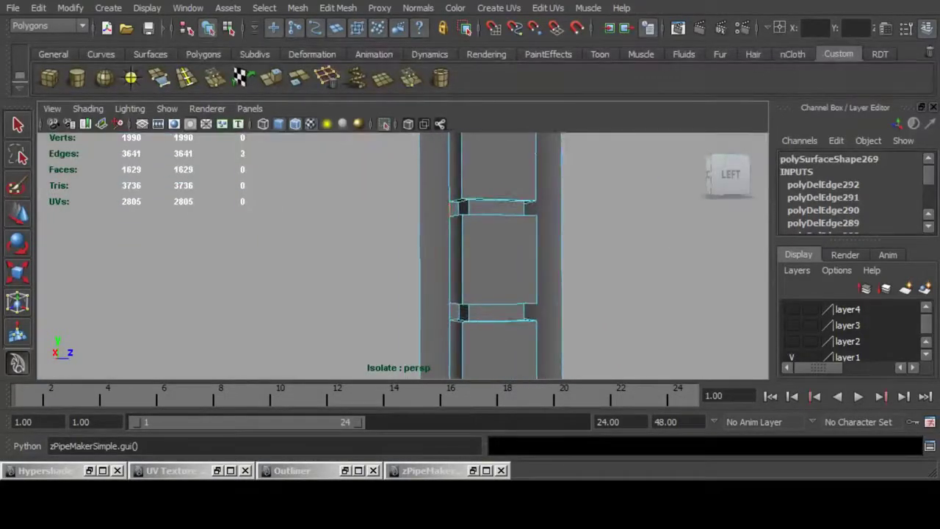
pyautogui.keyDown('shift'); pyautogui.click(445, 312); pyautogui.keyUp('shift')
pyautogui.scroll(-3, 445, 313)
pyautogui.keyDown('alt'); pyautogui.moveTo(445, 312); pyautogui.dragTo(461, 202, button='middle'); pyautogui.keyUp('alt')
pyautogui.scroll(5, 461, 202)
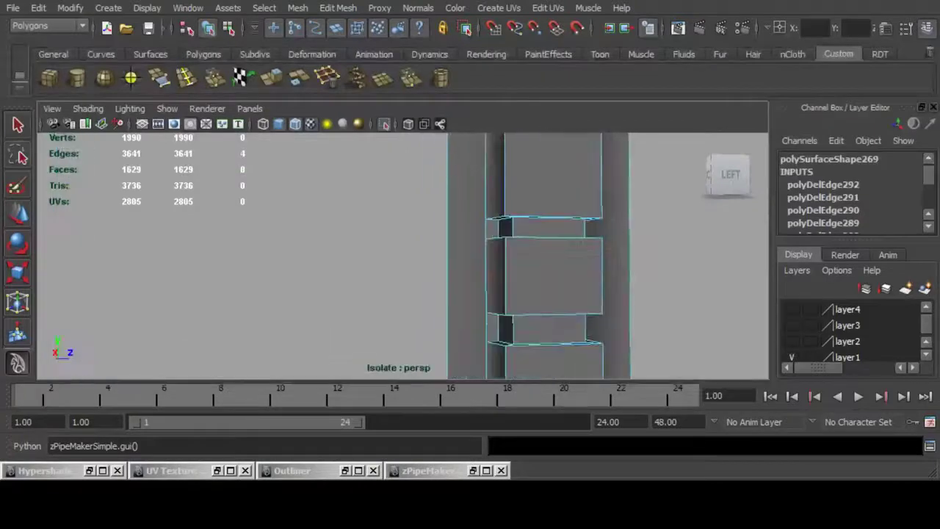
pyautogui.keyDown('shift'); pyautogui.click(485, 228); pyautogui.keyUp('shift')
pyautogui.keyDown('alt'); pyautogui.moveTo(487, 329); pyautogui.dragTo(500, 160, button='middle'); pyautogui.keyUp('alt')
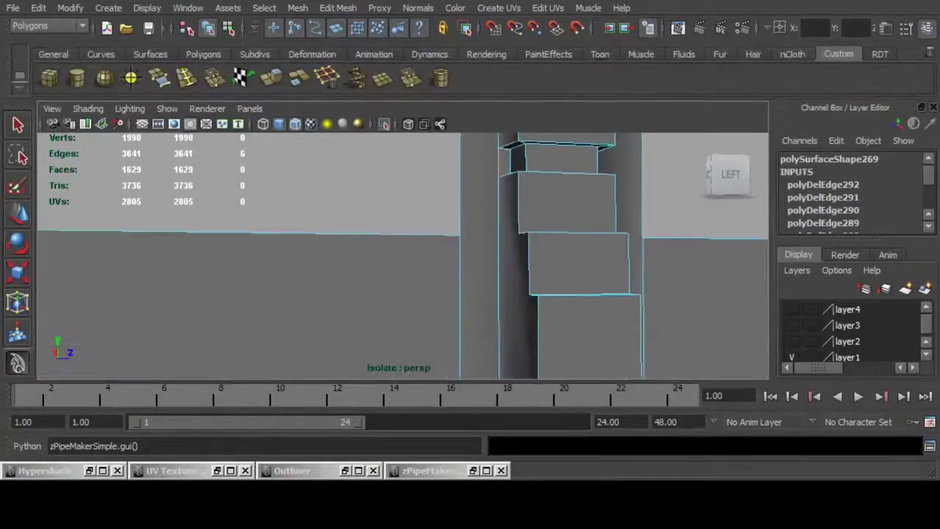
pyautogui.press('Delete')
# Delete the horizontal edges crossing the narrow strip at the wall's outer end beside the window opening.
pyautogui.scroll(-6, 500, 159)
pyautogui.keyDown('alt'); pyautogui.moveTo(423, 312); pyautogui.dragTo(436, 336, button='middle'); pyautogui.keyUp('alt')
pyautogui.scroll(-4, 437, 324)
pyautogui.keyDown('alt'); pyautogui.moveTo(437, 222); pyautogui.dragTo(443, 315, button='middle'); pyautogui.keyUp('alt')
pyautogui.keyDown('alt'); pyautogui.moveTo(443, 315); pyautogui.dragTo(397, 313); pyautogui.keyUp('alt')
pyautogui.scroll(-3, 397, 312)
pyautogui.keyDown('alt'); pyautogui.moveTo(396, 312); pyautogui.dragTo(258, 200, button='middle'); pyautogui.keyUp('alt')
pyautogui.scroll(-4, 258, 201)
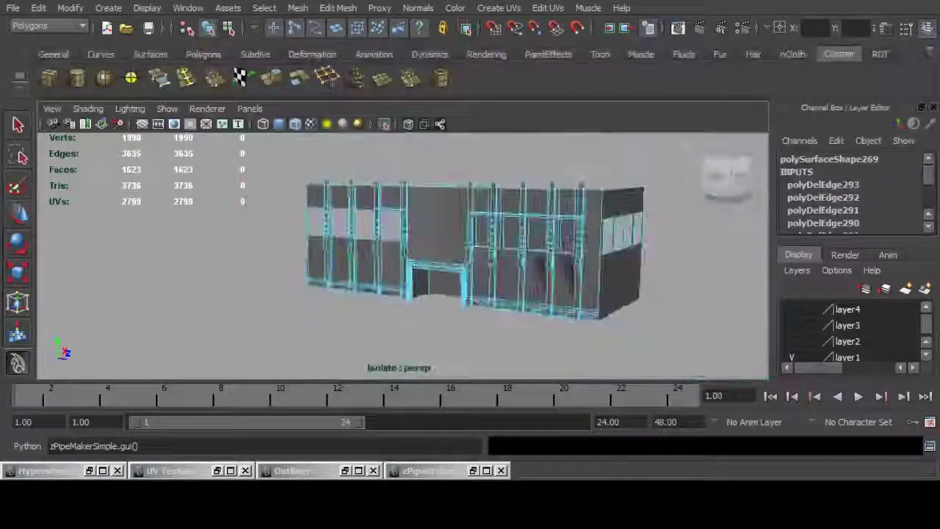
pyautogui.keyDown('alt'); pyautogui.moveTo(258, 201); pyautogui.dragTo(313, 203); pyautogui.keyUp('alt')
pyautogui.keyDown('alt'); pyautogui.moveTo(312, 202); pyautogui.dragTo(364, 285, button='middle'); pyautogui.keyUp('alt')
pyautogui.scroll(6, 432, 213)
pyautogui.scroll(5, 285, 267)
pyautogui.scroll(-5, 395, 197)
pyautogui.keyDown('alt'); pyautogui.moveTo(394, 197); pyautogui.dragTo(390, 177, button='middle'); pyautogui.keyUp('alt')
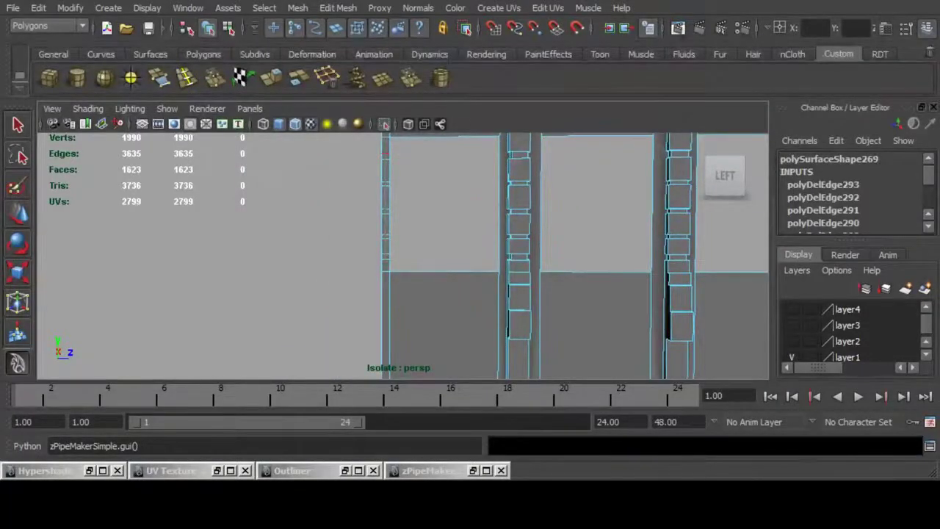
pyautogui.hotkey('ctrl', 'Delete')
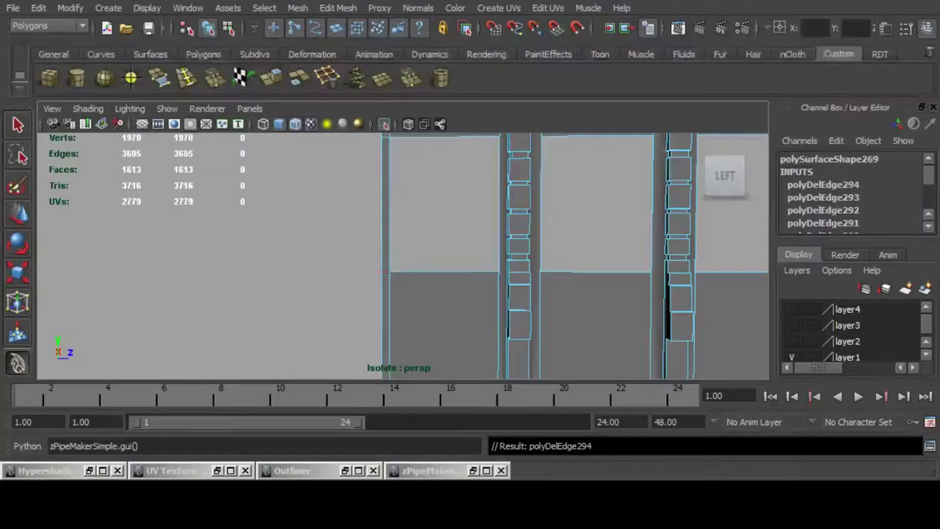
# Delete the outer end strip's horizontal edge at sill height and its three horizontal edges at and just above the window top.
pyautogui.click(386, 272)
pyautogui.hotkey('ctrl', 'Delete')
pyautogui.keyDown('alt'); pyautogui.moveTo(386, 272); pyautogui.dragTo(388, 165, button='middle'); pyautogui.keyUp('alt')
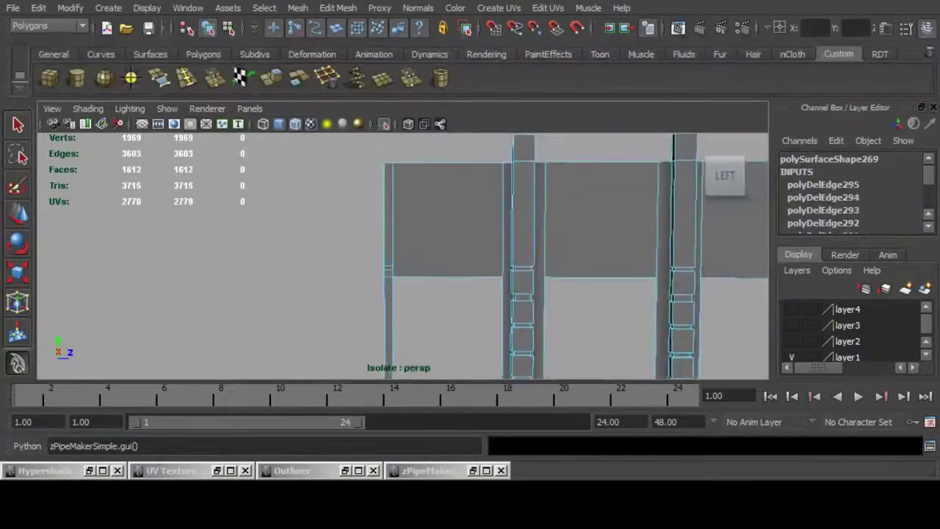
pyautogui.scroll(6, 386, 220)
pyautogui.moveTo(350, 282); pyautogui.dragTo(357, 340)
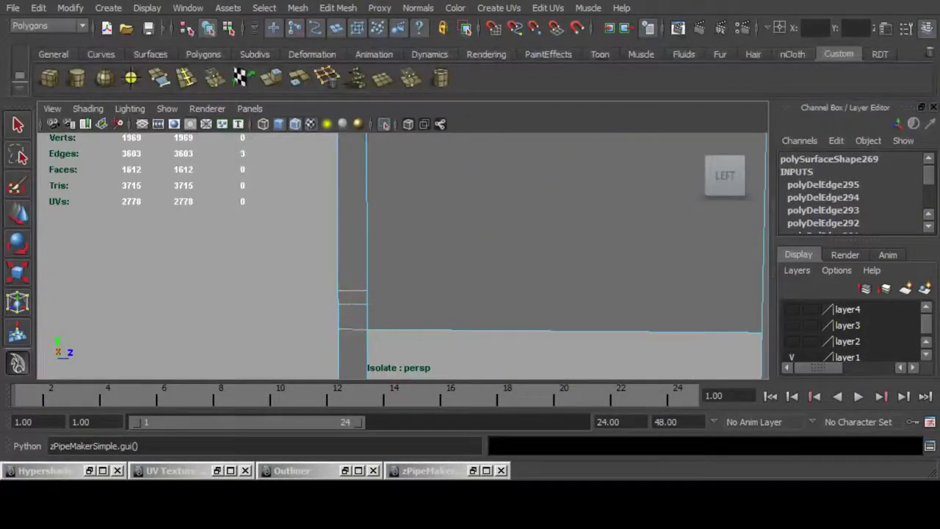
pyautogui.hotkey('ctrl', 'Delete')
# Delete the horizontal edges crossing the panel above the window next to the entrance section, including their ends at the column.
pyautogui.scroll(-5, 554, 257)
pyautogui.keyDown('alt'); pyautogui.moveTo(558, 279); pyautogui.dragTo(411, 246, button='middle'); pyautogui.keyUp('alt')
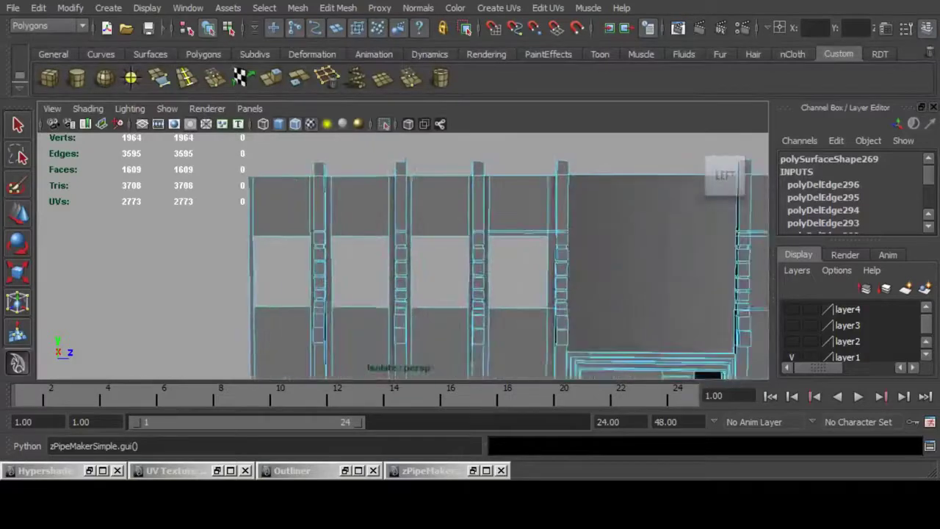
pyautogui.scroll(5, 470, 250)
pyautogui.keyDown('alt'); pyautogui.moveTo(514, 227); pyautogui.dragTo(351, 306, button='middle'); pyautogui.keyUp('alt')
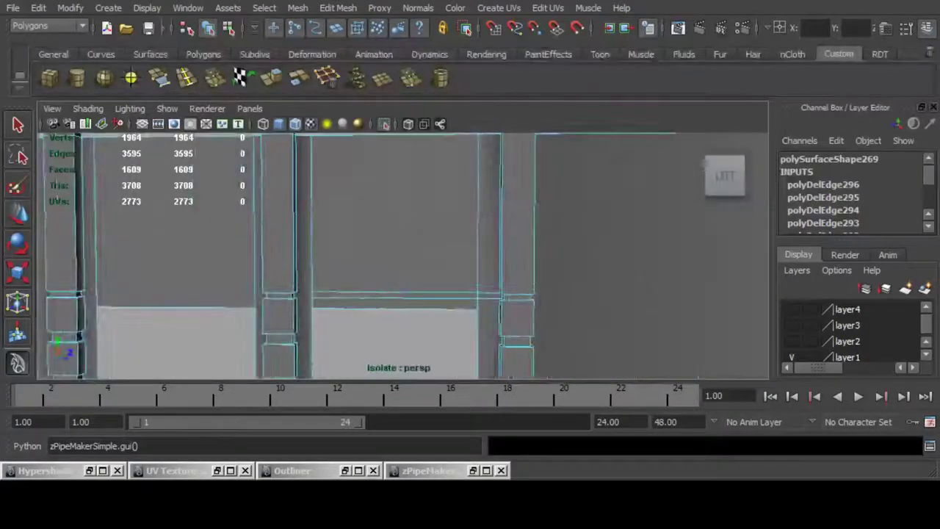
pyautogui.hotkey('ctrl', 'Delete')
pyautogui.keyDown('alt'); pyautogui.moveTo(514, 294); pyautogui.dragTo(524, 266, button='middle'); pyautogui.keyUp('alt')
pyautogui.scroll(5, 402, 256)
pyautogui.hotkey('ctrl', 'Delete')
pyautogui.scroll(-8, 441, 254)
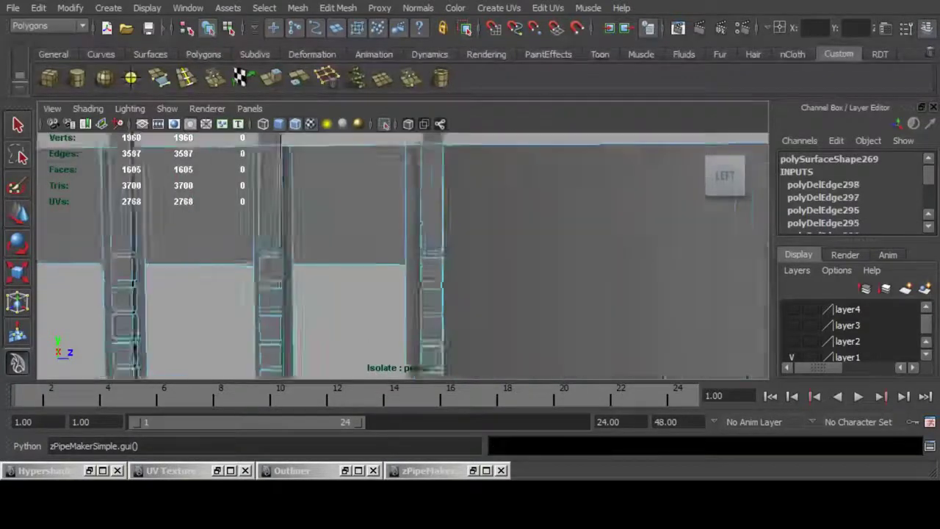
# Delete the leftover redundant edges around the block-patterned column next to the entrance section.
pyautogui.keyDown('alt'); pyautogui.moveTo(440, 309); pyautogui.dragTo(476, 187, button='middle'); pyautogui.keyUp('alt')
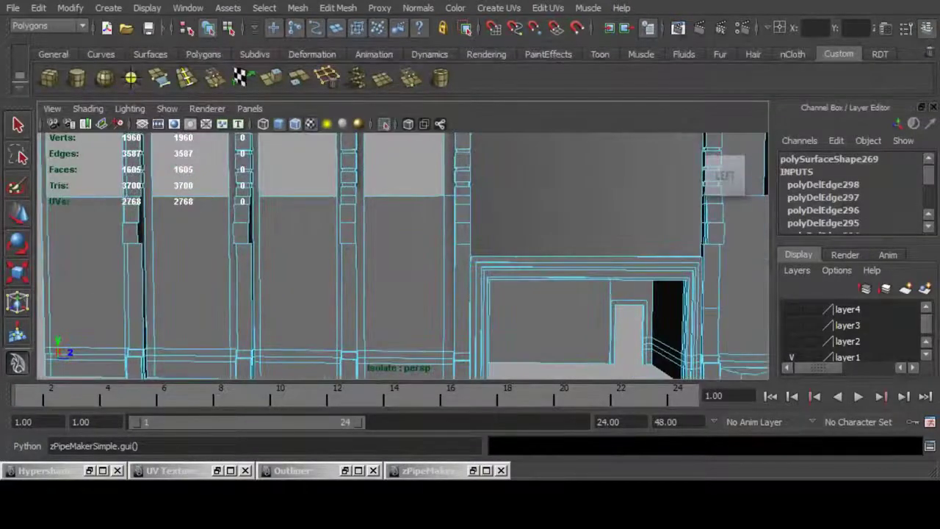
pyautogui.keyDown('alt'); pyautogui.moveTo(463, 221); pyautogui.dragTo(501, 263, button='middle'); pyautogui.keyUp('alt')
pyautogui.hotkey('ctrl', 'Delete')
pyautogui.scroll(5, 463, 250)
pyautogui.keyDown('alt'); pyautogui.moveTo(507, 250); pyautogui.dragTo(559, 266); pyautogui.keyUp('alt')
pyautogui.keyDown('alt'); pyautogui.moveTo(636, 221); pyautogui.dragTo(547, 217, button='middle'); pyautogui.keyUp('alt')
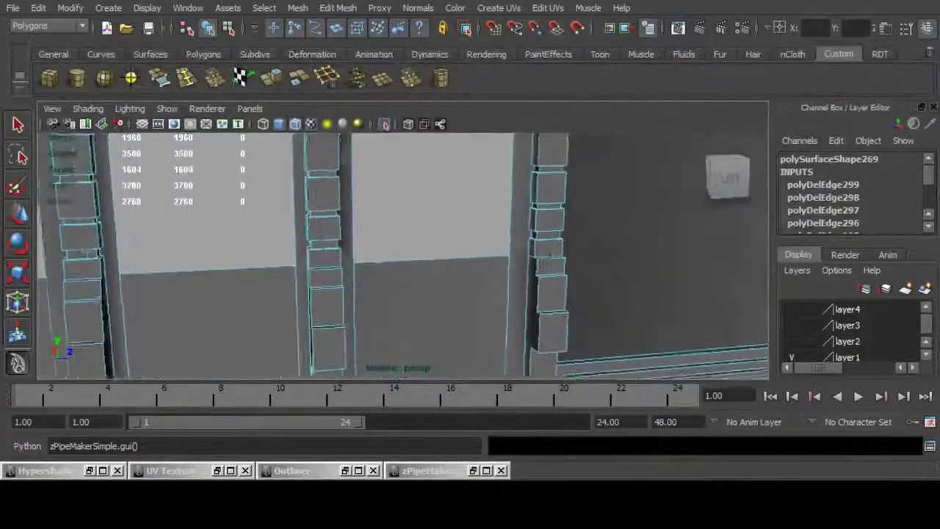
pyautogui.keyDown('alt'); pyautogui.moveTo(548, 217); pyautogui.dragTo(720, 180, button='right'); pyautogui.keyUp('alt')
pyautogui.keyDown('alt'); pyautogui.moveTo(720, 180); pyautogui.dragTo(595, 177, button='middle'); pyautogui.keyUp('alt')
pyautogui.click(455, 255)
pyautogui.keyDown('alt'); pyautogui.moveTo(455, 255); pyautogui.dragTo(287, 246); pyautogui.keyUp('alt')
pyautogui.hotkey('ctrl', 'Delete')
# Examine the wall's columns, window openings and entrance frame from several angles, out to the whole building.
pyautogui.keyDown('alt'); pyautogui.moveTo(433, 287); pyautogui.dragTo(386, 363); pyautogui.keyUp('alt')
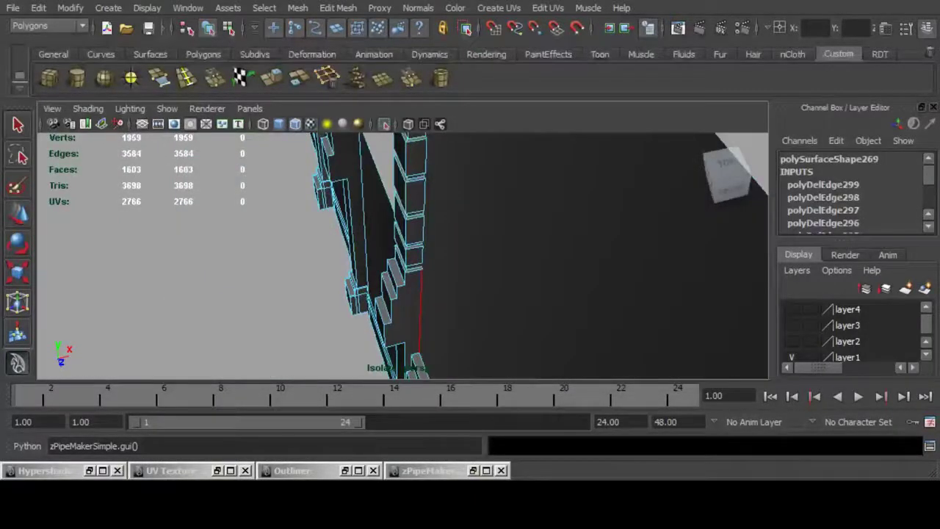
pyautogui.keyDown('alt'); pyautogui.moveTo(411, 320); pyautogui.dragTo(496, 257); pyautogui.keyUp('alt')
pyautogui.keyDown('alt'); pyautogui.moveTo(496, 257); pyautogui.dragTo(417, 265, button='right'); pyautogui.keyUp('alt')
pyautogui.keyDown('alt'); pyautogui.moveTo(418, 264); pyautogui.dragTo(525, 235, button='middle'); pyautogui.keyUp('alt')
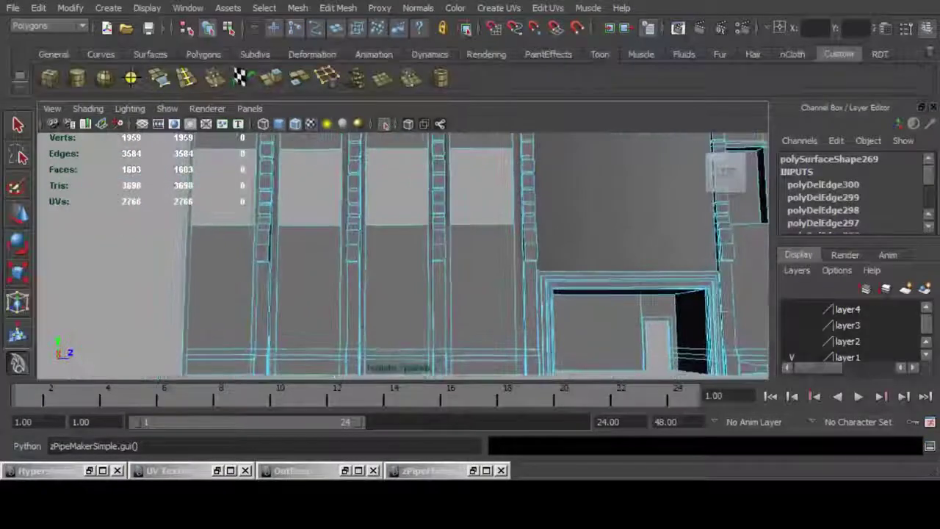
pyautogui.moveTo(524, 235)
pyautogui.keyDown('alt'); pyautogui.mouseDown()
pyautogui.moveTo(478, 209)
pyautogui.moveTo(517, 246)
pyautogui.mouseUp(); pyautogui.keyUp('alt')
pyautogui.keyDown('alt'); pyautogui.moveTo(518, 246); pyautogui.dragTo(396, 255, button='right'); pyautogui.keyUp('alt')
pyautogui.keyDown('alt'); pyautogui.moveTo(396, 255); pyautogui.dragTo(349, 253, button='middle'); pyautogui.keyUp('alt')
pyautogui.keyDown('alt'); pyautogui.moveTo(411, 250); pyautogui.dragTo(345, 271); pyautogui.keyUp('alt')
pyautogui.keyDown('alt'); pyautogui.moveTo(346, 271); pyautogui.dragTo(433, 257, button='right'); pyautogui.keyUp('alt')
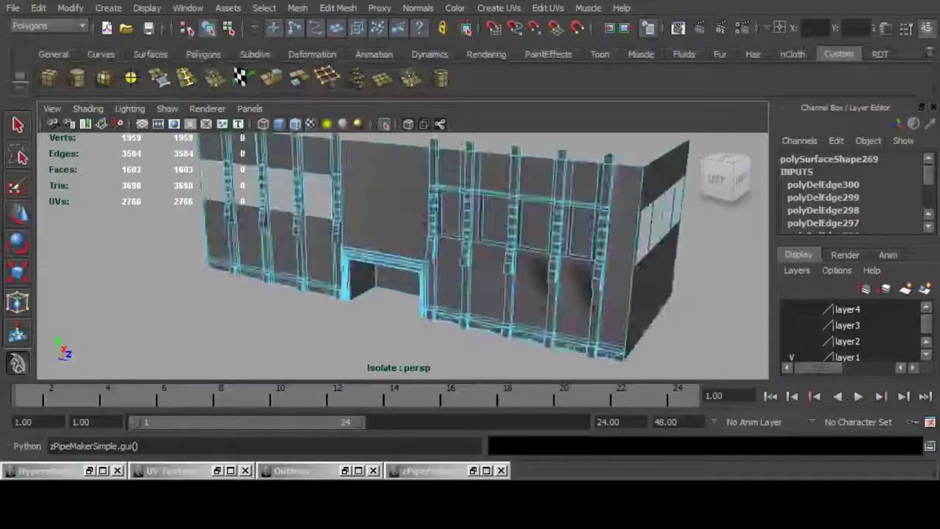
pyautogui.keyDown('alt'); pyautogui.moveTo(434, 257); pyautogui.dragTo(428, 268, button='middle'); pyautogui.keyUp('alt')
# Return the wall to object mode and turn off its isolation so the whole scene is displayed.
pyautogui.press('F12')
pyautogui.press('F8')
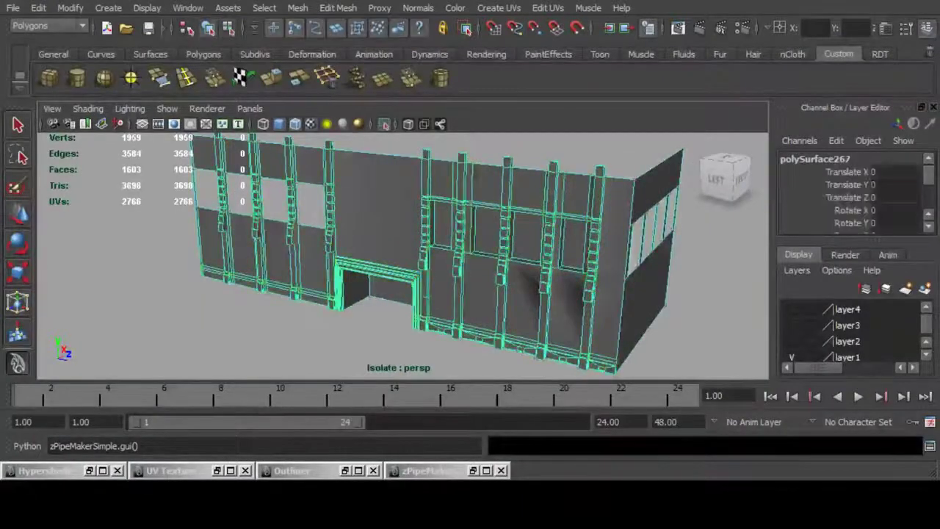
pyautogui.hotkey('shift', 'i')
pyautogui.keyDown('alt'); pyautogui.moveTo(428, 267); pyautogui.dragTo(360, 265, button='right'); pyautogui.keyUp('alt')
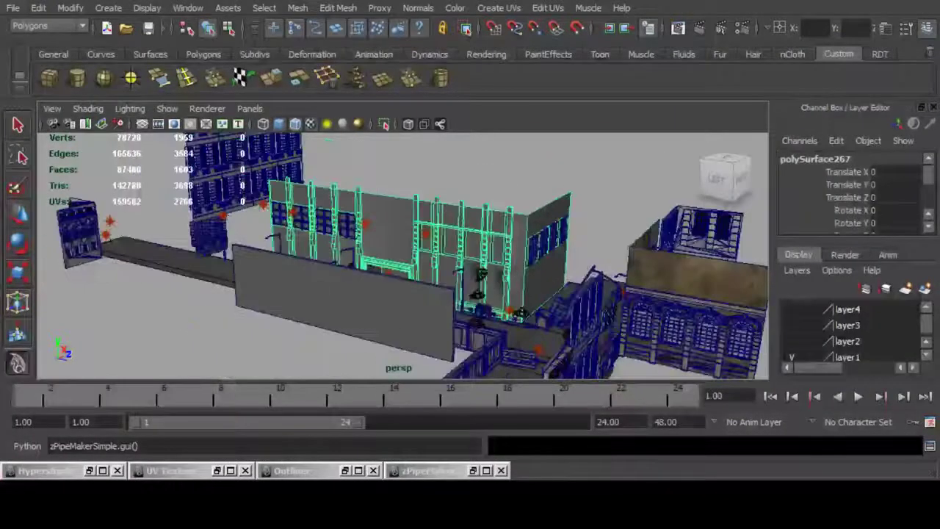
# Save the scene.
pyautogui.keyDown('alt'); pyautogui.moveTo(360, 264); pyautogui.dragTo(308, 254); pyautogui.keyUp('alt')
pyautogui.keyDown('alt'); pyautogui.moveTo(365, 290); pyautogui.dragTo(354, 289); pyautogui.keyUp('alt')
pyautogui.keyDown('alt'); pyautogui.moveTo(354, 289); pyautogui.dragTo(529, 297, button='right'); pyautogui.keyUp('alt')
pyautogui.keyDown('alt'); pyautogui.moveTo(529, 298); pyautogui.dragTo(726, 301); pyautogui.keyUp('alt')
pyautogui.keyDown('alt'); pyautogui.moveTo(726, 301); pyautogui.dragTo(625, 257, button='middle'); pyautogui.keyUp('alt')
pyautogui.keyDown('alt'); pyautogui.moveTo(624, 257); pyautogui.dragTo(662, 275); pyautogui.keyUp('alt')
pyautogui.hotkey('ctrl', 's')
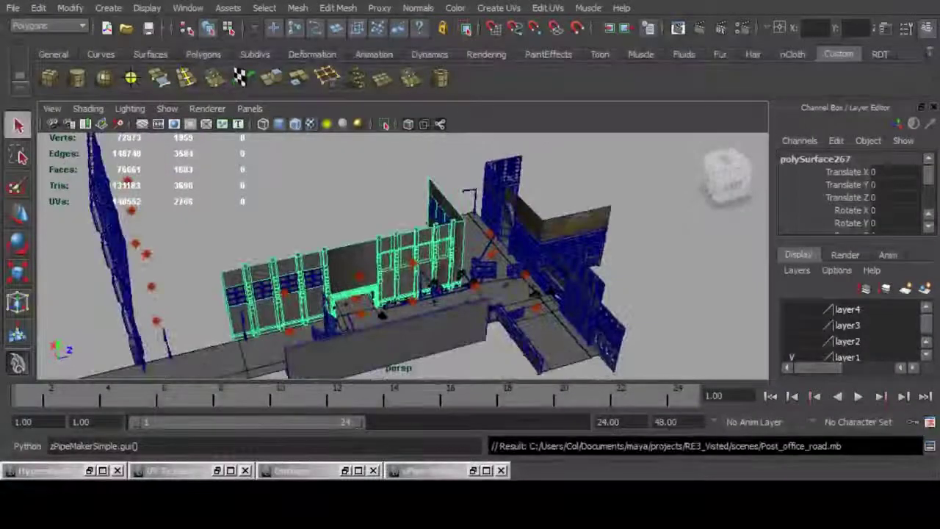
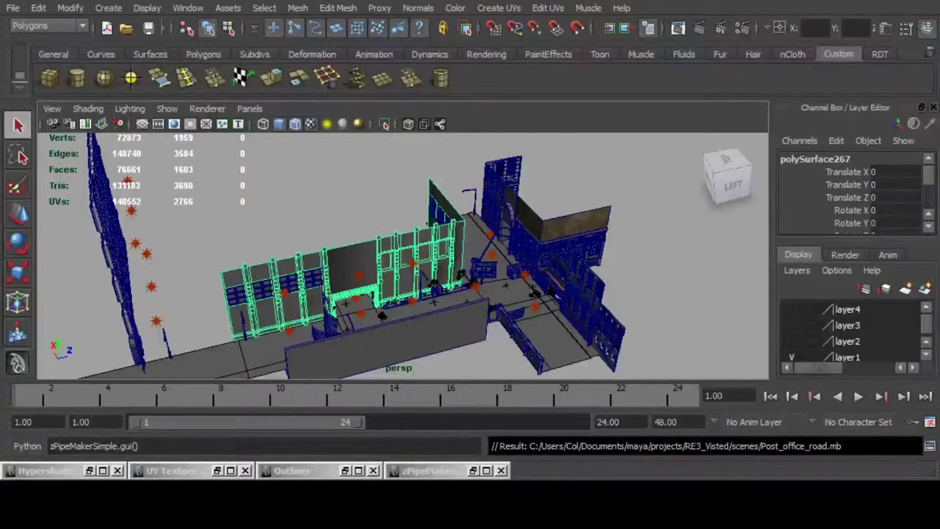
# Examine the wall within the full scene, from its columns and windows to the entrance opening.
pyautogui.scroll(5, 404, 257)
pyautogui.keyDown('alt'); pyautogui.moveTo(434, 268); pyautogui.dragTo(368, 254); pyautogui.keyUp('alt')
pyautogui.keyDown('alt'); pyautogui.moveTo(390, 253); pyautogui.dragTo(413, 258, button='middle'); pyautogui.keyUp('alt')
pyautogui.scroll(3, 404, 257)
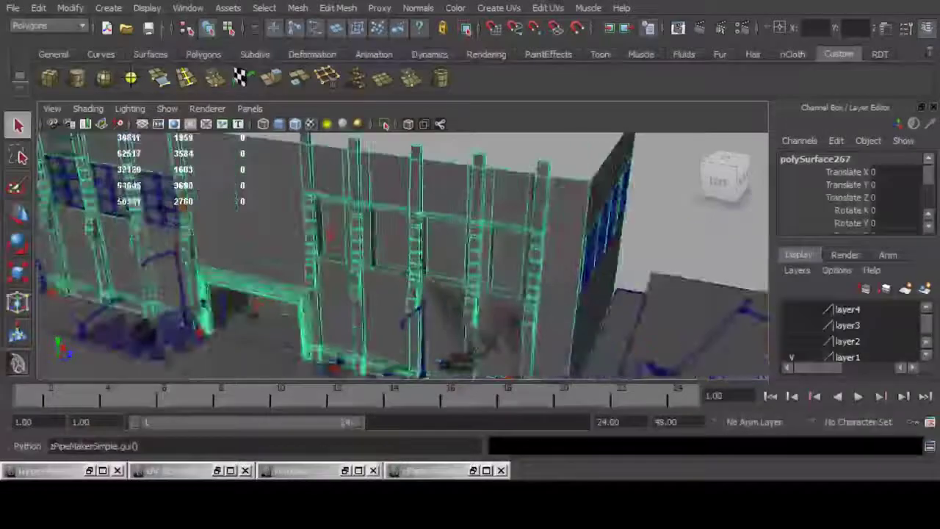
pyautogui.keyDown('alt'); pyautogui.moveTo(433, 257); pyautogui.dragTo(505, 284); pyautogui.keyUp('alt')
pyautogui.keyDown('alt'); pyautogui.moveTo(397, 279); pyautogui.dragTo(548, 225, button='middle'); pyautogui.keyUp('alt')
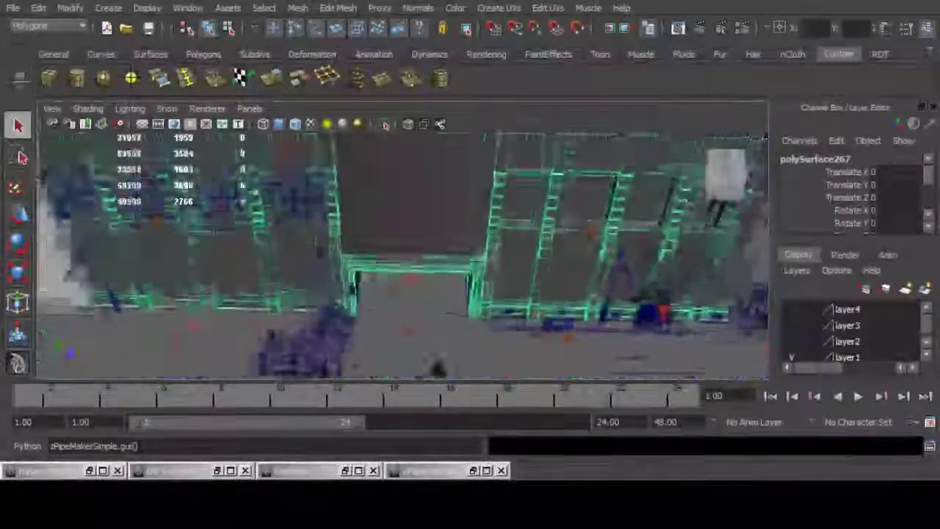
pyautogui.keyDown('alt'); pyautogui.moveTo(367, 294); pyautogui.dragTo(445, 299, button='right'); pyautogui.keyUp('alt')
pyautogui.keyDown('alt'); pyautogui.moveTo(445, 299); pyautogui.dragTo(542, 296); pyautogui.keyUp('alt')
pyautogui.keyDown('alt'); pyautogui.moveTo(470, 294); pyautogui.dragTo(433, 295, button='right'); pyautogui.keyUp('alt')
pyautogui.keyDown('alt'); pyautogui.moveTo(441, 294); pyautogui.dragTo(397, 288, button='middle'); pyautogui.keyUp('alt')
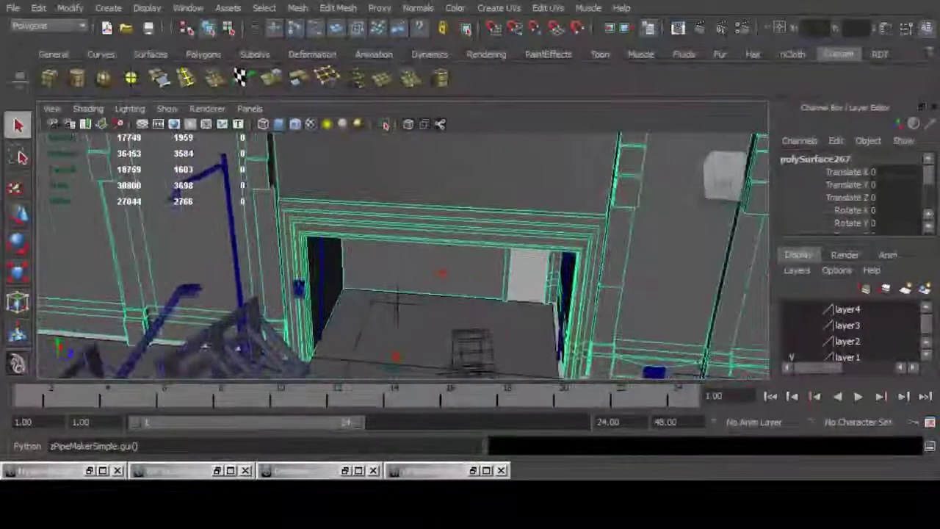
pyautogui.keyDown('alt'); pyautogui.moveTo(433, 290); pyautogui.dragTo(346, 290, button='right'); pyautogui.keyUp('alt')
pyautogui.keyDown('alt'); pyautogui.moveTo(419, 268); pyautogui.dragTo(341, 285, button='middle'); pyautogui.keyUp('alt')
pyautogui.moveTo(382, 282)
pyautogui.keyDown('alt'); pyautogui.mouseDown()
pyautogui.moveTo(294, 297)
pyautogui.moveTo(382, 285)
pyautogui.mouseUp(); pyautogui.keyUp('alt')
pyautogui.keyDown('alt'); pyautogui.moveTo(441, 287); pyautogui.dragTo(346, 279, button='middle'); pyautogui.keyUp('alt')
pyautogui.keyDown('alt'); pyautogui.moveTo(345, 279); pyautogui.dragTo(449, 283, button='right'); pyautogui.keyUp('alt')
pyautogui.keyDown('alt'); pyautogui.moveTo(397, 258); pyautogui.dragTo(459, 266); pyautogui.keyUp('alt')
# Isolate the wall object near the lower blocks of its window columns.
pyautogui.press('F11')
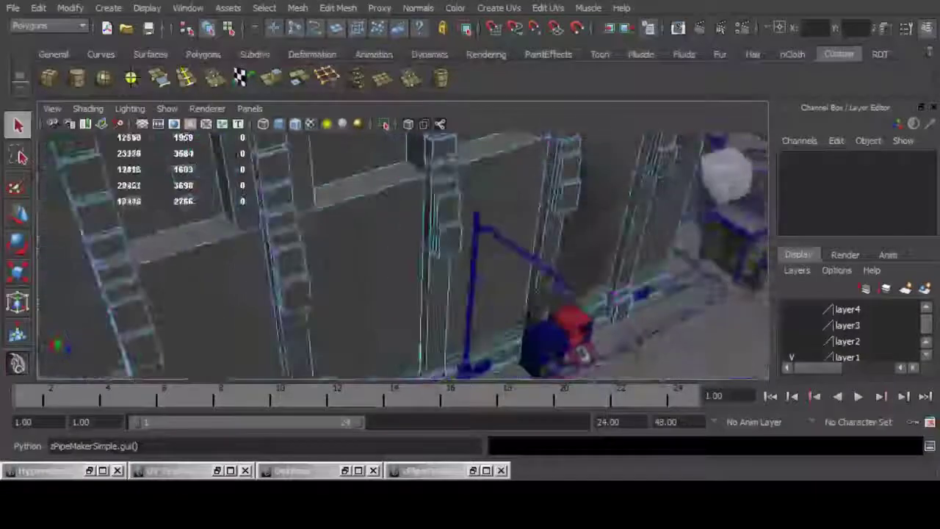
pyautogui.keyDown('alt'); pyautogui.moveTo(427, 242); pyautogui.dragTo(349, 308, button='middle'); pyautogui.keyUp('alt')
pyautogui.keyDown('alt'); pyautogui.moveTo(349, 279); pyautogui.dragTo(441, 283, button='right'); pyautogui.keyUp('alt')
pyautogui.keyDown('alt'); pyautogui.moveTo(411, 257); pyautogui.dragTo(370, 277, button='middle'); pyautogui.keyUp('alt')
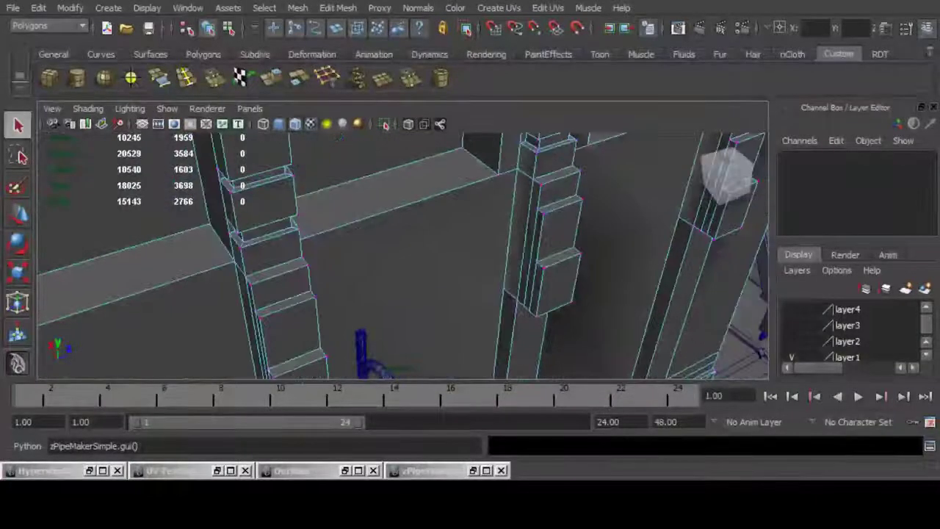
pyautogui.press('F8')
pyautogui.press('F8')
pyautogui.hotkey('ctrl', '1')
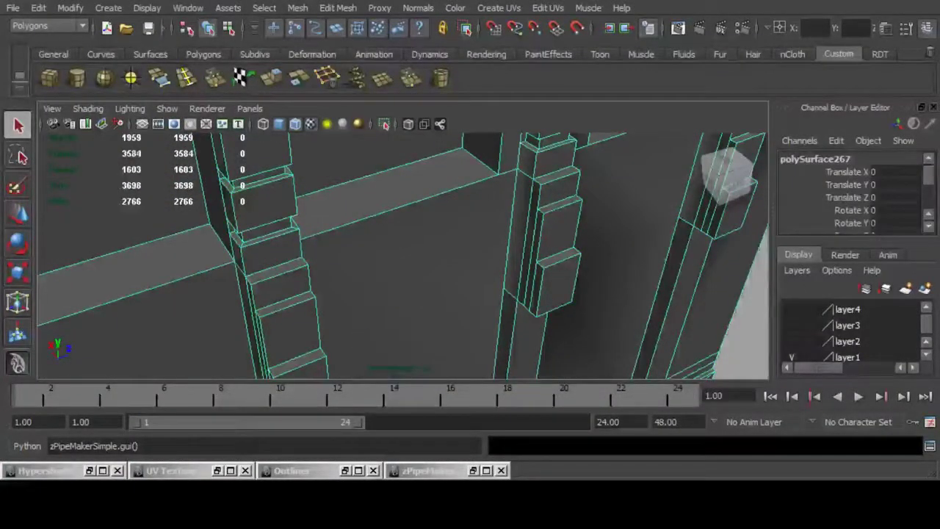
# Delete the short edge joining the window sill's corner to the column, and the horizontal and vertical edges on the column's side below it.
pyautogui.keyDown('alt'); pyautogui.moveTo(455, 257); pyautogui.dragTo(364, 266, button='middle'); pyautogui.keyUp('alt')
pyautogui.keyDown('alt'); pyautogui.moveTo(382, 265); pyautogui.dragTo(441, 266, button='right'); pyautogui.keyUp('alt')
pyautogui.press('F11')
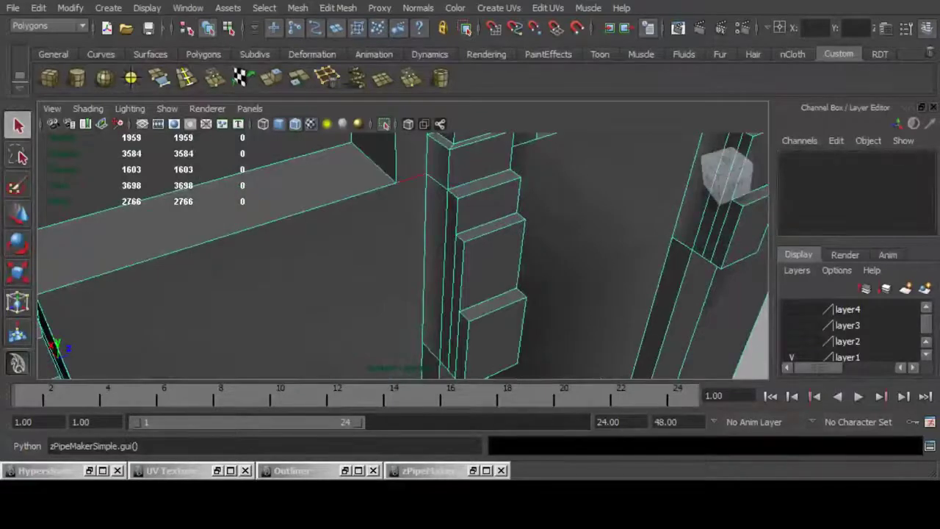
pyautogui.click(412, 178)
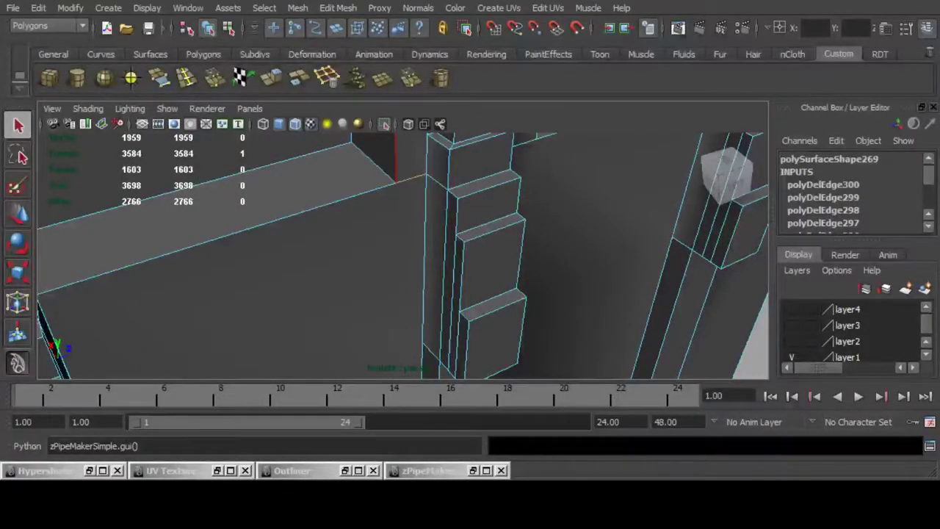
pyautogui.click(327, 77)
pyautogui.click(437, 182)
pyautogui.keyDown('shift'); pyautogui.click(446, 228); pyautogui.keyUp('shift')
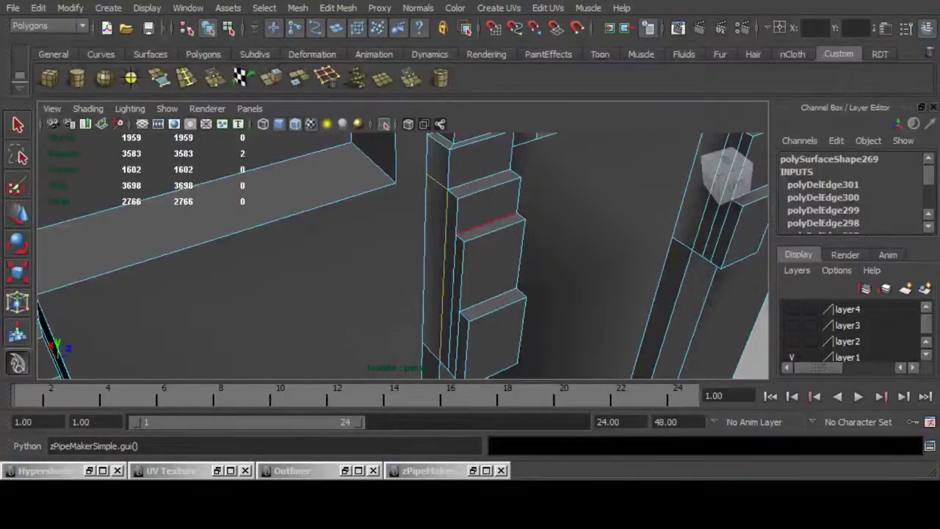
pyautogui.click(327, 77)
# Delete the short horizontal edge and the two vertical edges on the column's side at its lowest block.
pyautogui.keyDown('alt'); pyautogui.moveTo(411, 264); pyautogui.dragTo(441, 198); pyautogui.keyUp('alt')
pyautogui.keyDown('alt'); pyautogui.moveTo(441, 199); pyautogui.dragTo(385, 279, button='middle'); pyautogui.keyUp('alt')
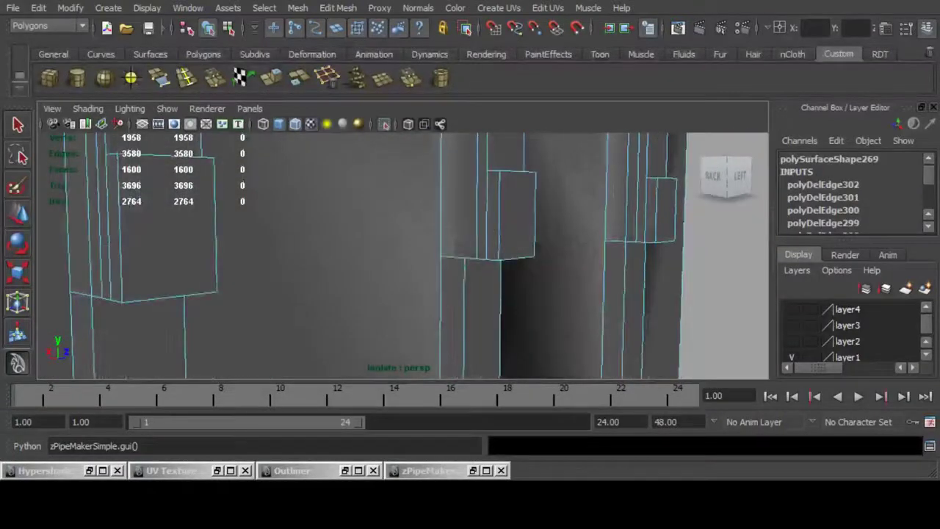
pyautogui.click(453, 257)
pyautogui.keyDown('shift'); pyautogui.click(487, 219); pyautogui.keyUp('shift')
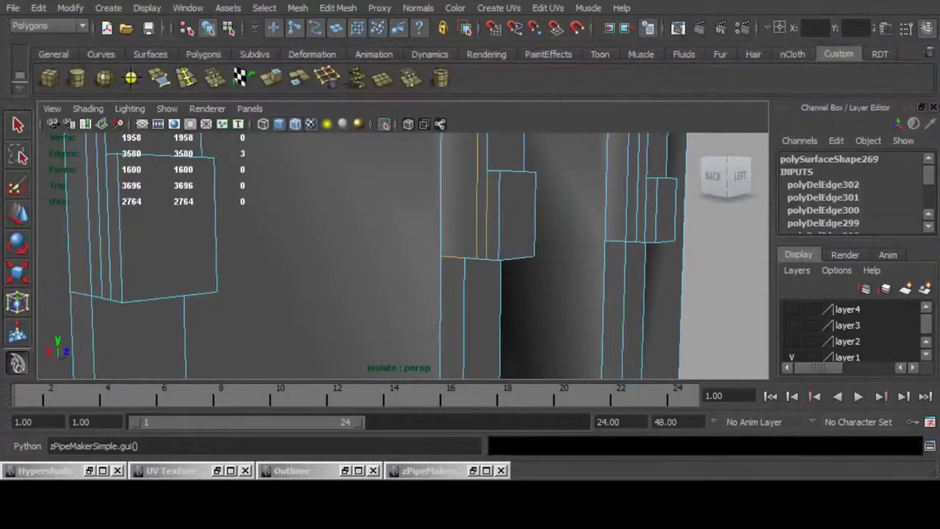
pyautogui.click(326, 77)
# Delete the redundant edges on the side and underside of the column's lower blocks, including the horizontal ones at sill height and block bottom.
pyautogui.keyDown('alt'); pyautogui.moveTo(412, 257); pyautogui.dragTo(587, 287); pyautogui.keyUp('alt')
pyautogui.keyDown('alt'); pyautogui.moveTo(418, 287); pyautogui.dragTo(353, 316); pyautogui.keyUp('alt')
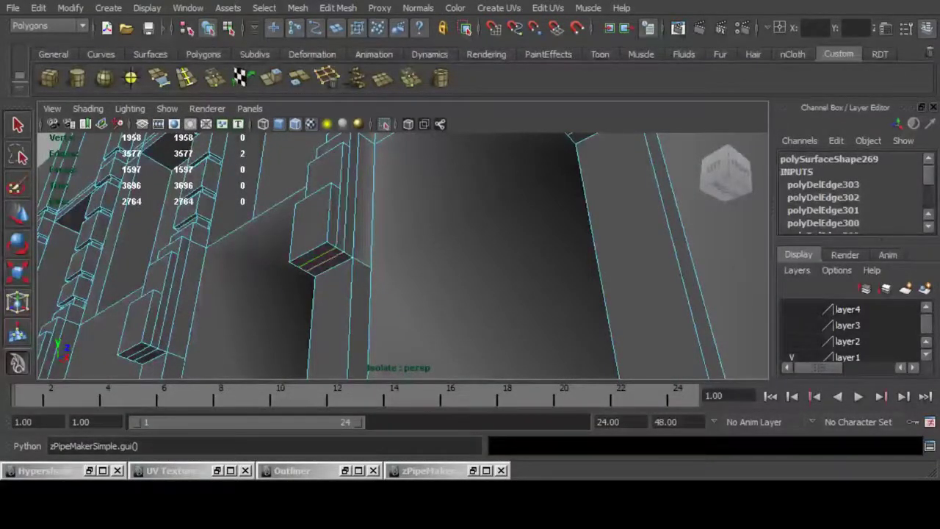
pyautogui.keyDown('shift'); pyautogui.click(338, 222); pyautogui.keyUp('shift')
pyautogui.keyDown('shift'); pyautogui.click(346, 219); pyautogui.keyUp('shift')
pyautogui.keyDown('alt'); pyautogui.moveTo(354, 221); pyautogui.dragTo(349, 316); pyautogui.keyUp('alt')
pyautogui.keyDown('shift'); pyautogui.click(329, 296); pyautogui.keyUp('shift')
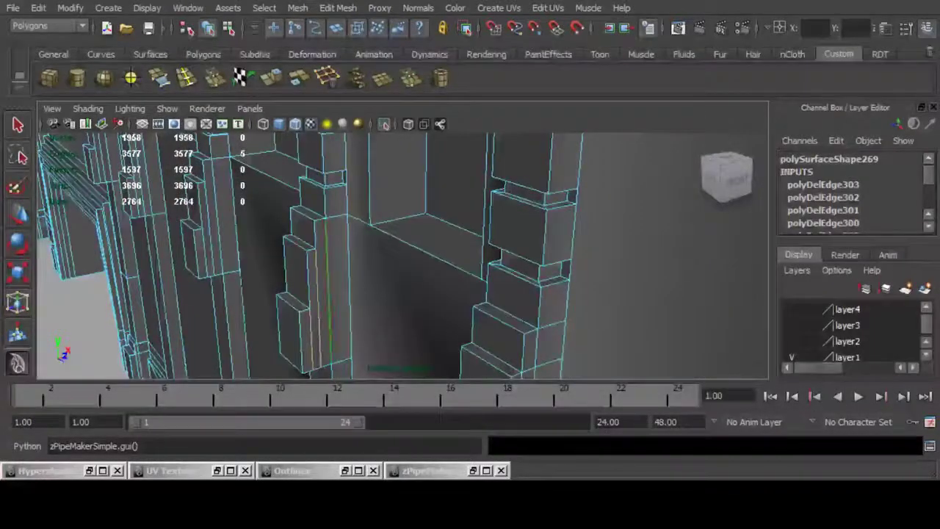
pyautogui.keyDown('shift'); pyautogui.click(338, 217); pyautogui.keyUp('shift')
pyautogui.hotkey('ctrl', 'Delete')
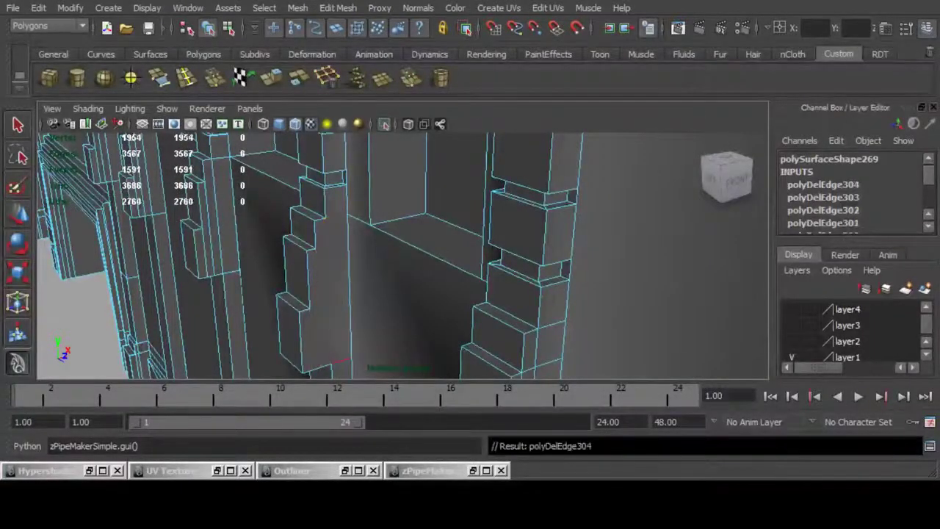
pyautogui.click(341, 361)
pyautogui.hotkey('ctrl', 'Delete')
# Delete the five short vertical edges along the column's side, from the sill up to the window top.
pyautogui.keyDown('alt'); pyautogui.moveTo(341, 361); pyautogui.dragTo(503, 309); pyautogui.keyUp('alt')
pyautogui.scroll(2, 403, 256)
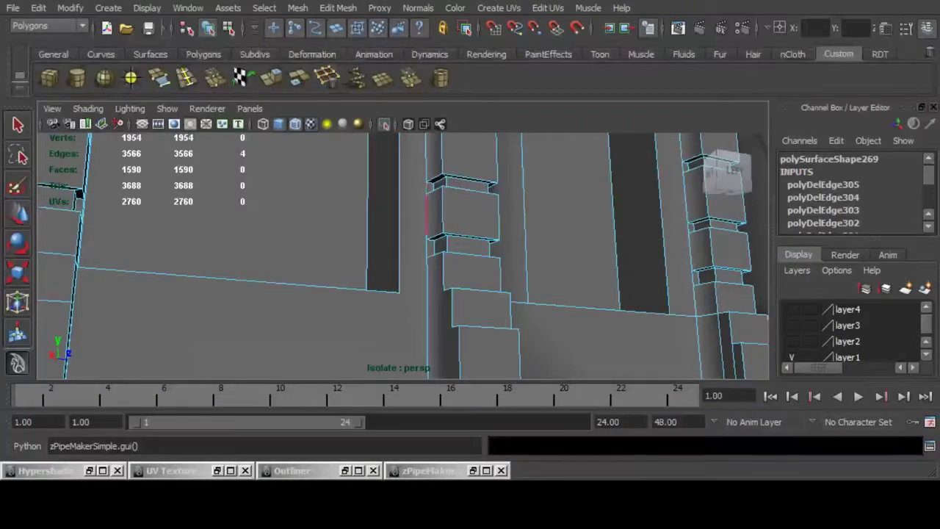
pyautogui.keyDown('alt'); pyautogui.moveTo(428, 191); pyautogui.dragTo(429, 371, button='middle'); pyautogui.keyUp('alt')
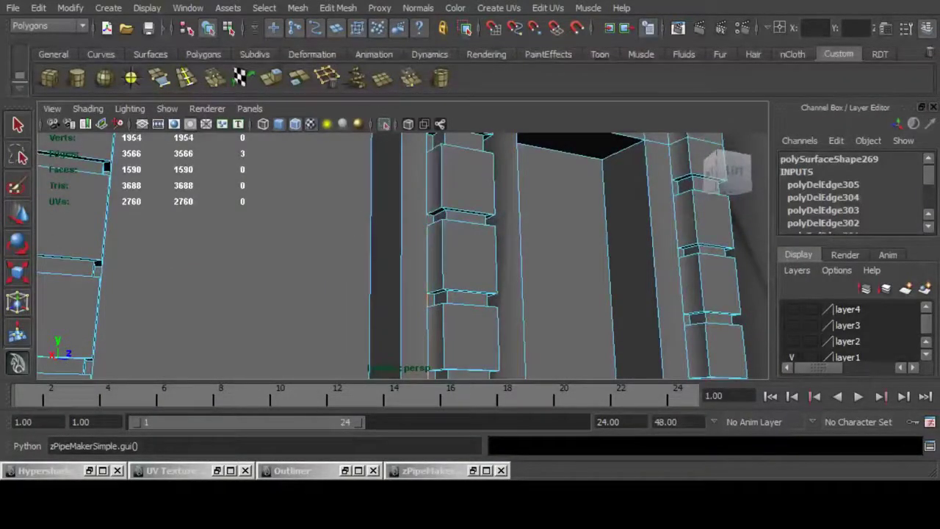
pyautogui.keyDown('alt'); pyautogui.moveTo(429, 297); pyautogui.dragTo(191, 359, button='middle'); pyautogui.keyUp('alt')
pyautogui.keyDown('alt'); pyautogui.moveTo(191, 358); pyautogui.dragTo(309, 353, button='right'); pyautogui.keyUp('alt')
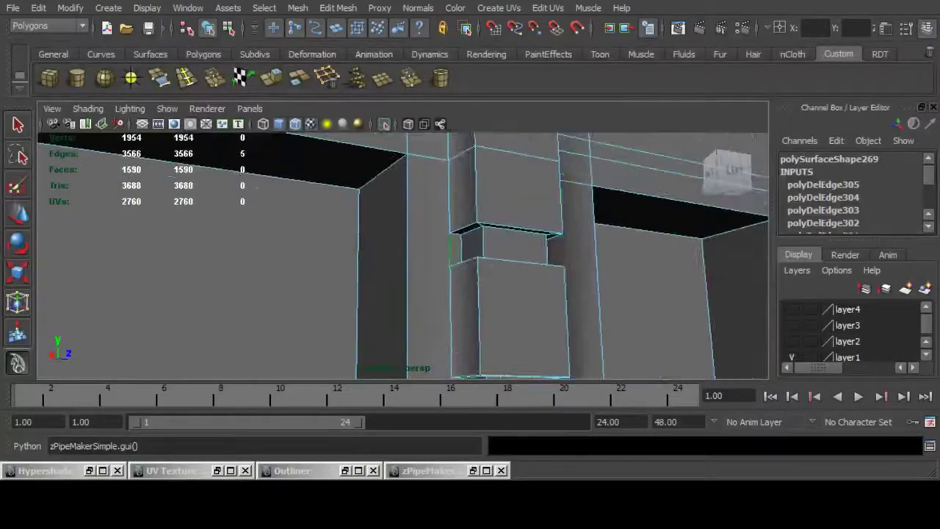
pyautogui.keyDown('alt'); pyautogui.moveTo(450, 251); pyautogui.dragTo(453, 368, button='middle'); pyautogui.keyUp('alt')
pyautogui.press('Delete')
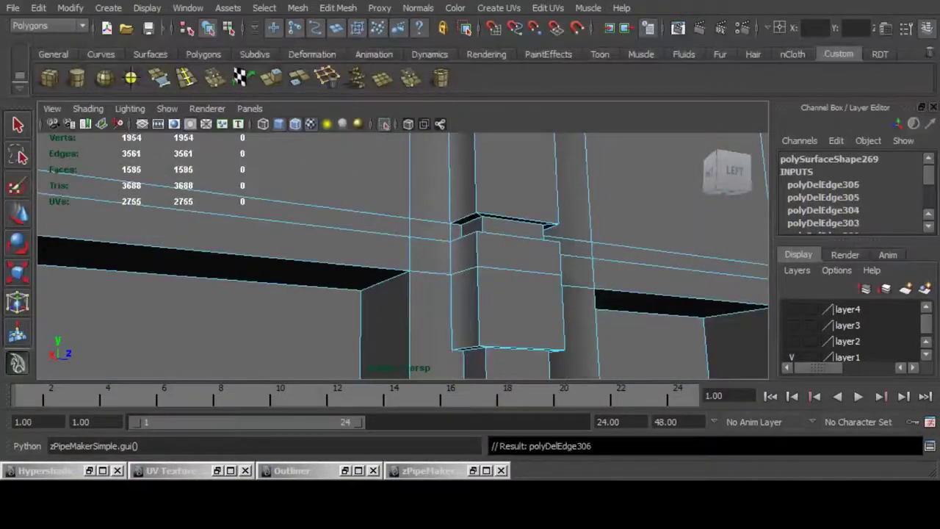
# Delete the two horizontal edges crossing the wall panel just above the window between two columns.
pyautogui.keyDown('alt'); pyautogui.moveTo(452, 293); pyautogui.dragTo(407, 312); pyautogui.keyUp('alt')
pyautogui.keyDown('alt'); pyautogui.moveTo(407, 312); pyautogui.dragTo(422, 355, button='middle'); pyautogui.keyUp('alt')
pyautogui.keyDown('alt'); pyautogui.moveTo(423, 354); pyautogui.dragTo(324, 345, button='right'); pyautogui.keyUp('alt')
pyautogui.keyDown('alt'); pyautogui.moveTo(334, 301); pyautogui.dragTo(316, 300); pyautogui.keyUp('alt')
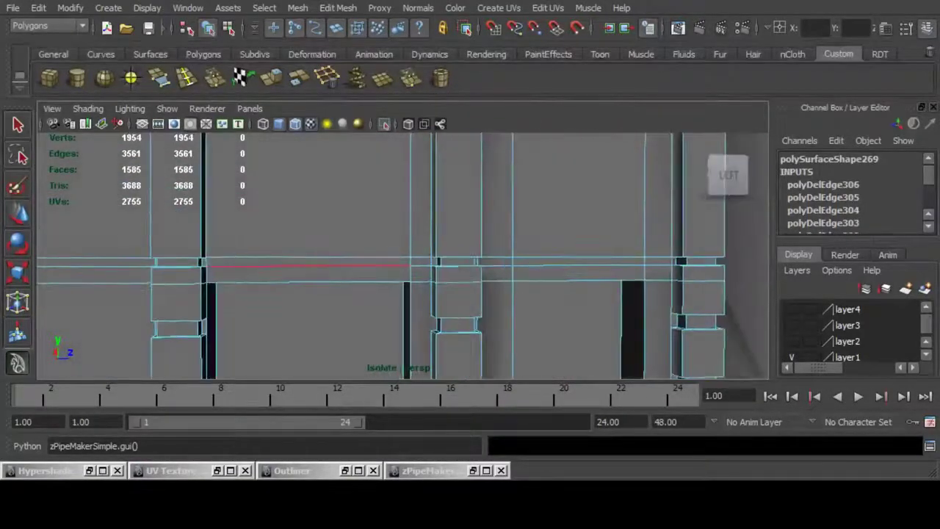
pyautogui.click(316, 266)
pyautogui.keyDown('shift'); pyautogui.click(316, 257); pyautogui.keyUp('shift')
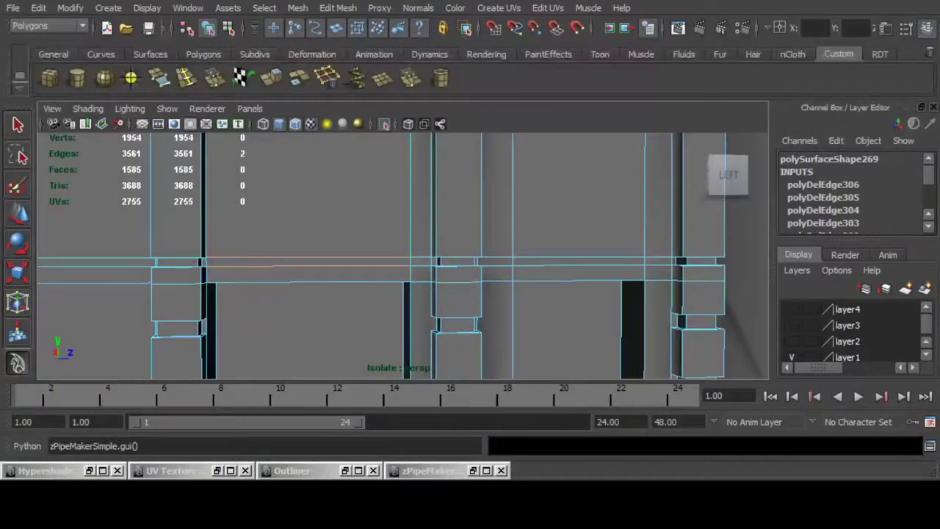
pyautogui.press('Delete')
# Delete the three horizontal edges across the narrow strip beside the column and the edge loop crossing the column's block at window-top height.
pyautogui.keyDown('alt'); pyautogui.moveTo(457, 266); pyautogui.dragTo(544, 269, button='right'); pyautogui.keyUp('alt')
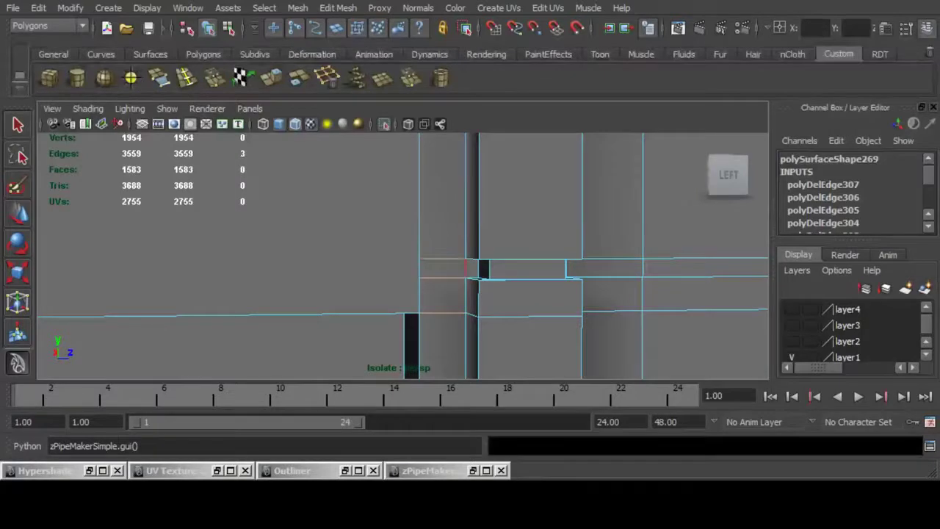
pyautogui.press('Delete')
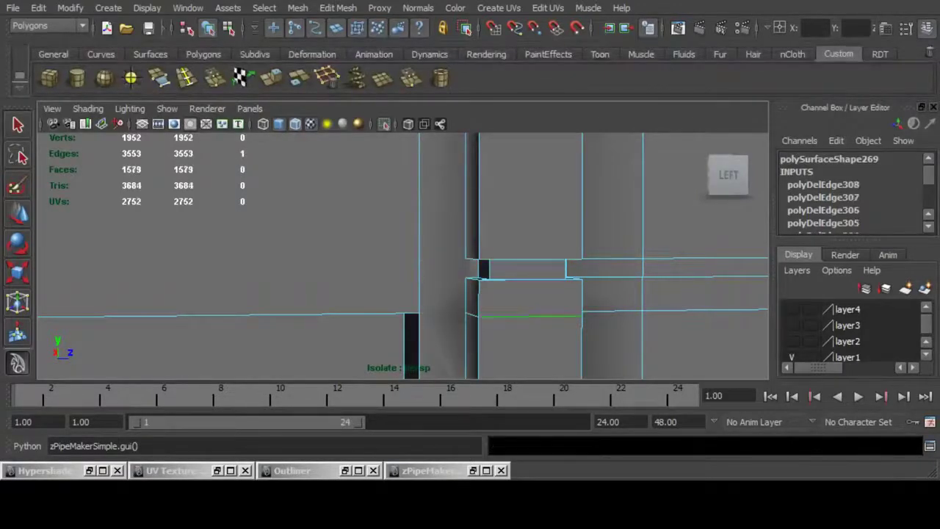
pyautogui.doubleClick(531, 317)
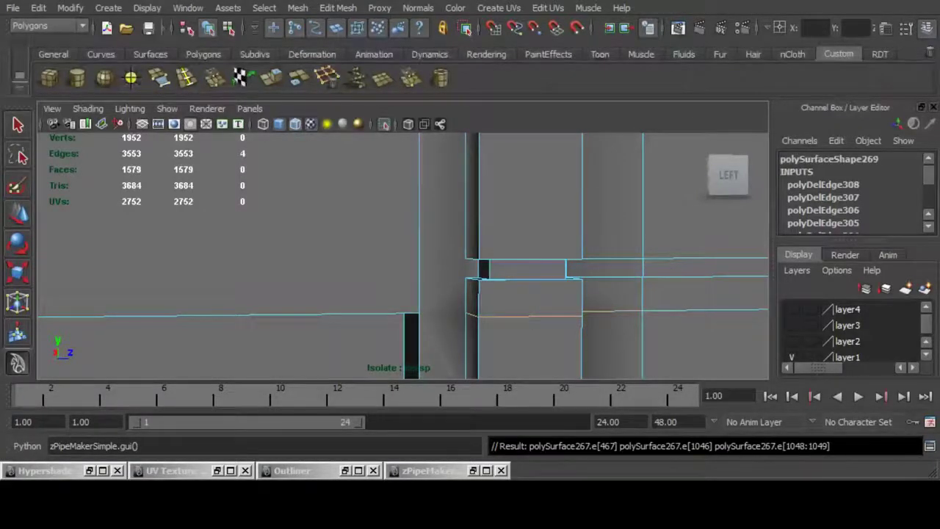
pyautogui.press('f')
# Delete the single redundant edge beside the neighbouring column at about window-top height.
pyautogui.scroll(-5, 403, 256)
pyautogui.moveTo(470, 265)
pyautogui.keyDown('alt'); pyautogui.mouseDown()
pyautogui.moveTo(411, 286)
pyautogui.moveTo(367, 206)
pyautogui.moveTo(463, 257)
pyautogui.mouseUp(); pyautogui.keyUp('alt')
pyautogui.keyDown('alt'); pyautogui.moveTo(375, 258); pyautogui.dragTo(474, 239, button='middle'); pyautogui.keyUp('alt')
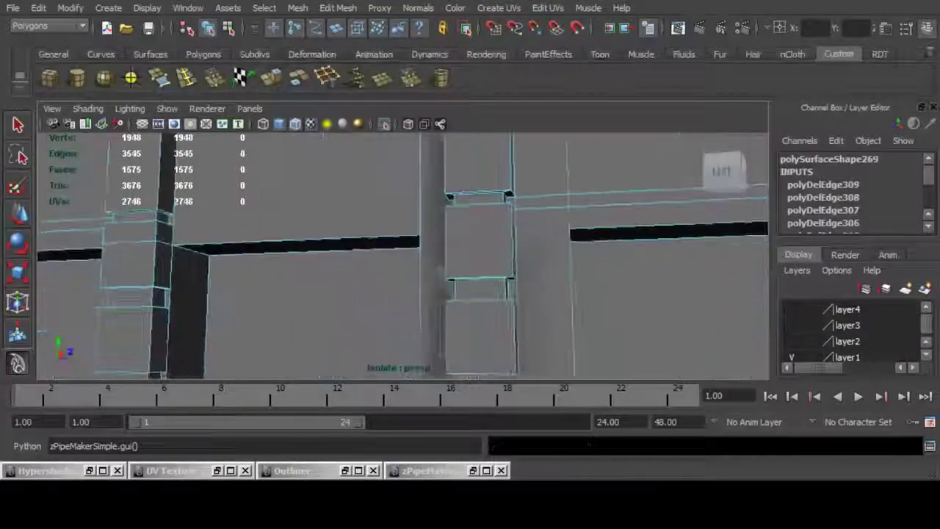
pyautogui.moveTo(440, 257)
pyautogui.keyDown('alt'); pyautogui.mouseDown()
pyautogui.moveTo(529, 254)
pyautogui.moveTo(543, 214)
pyautogui.moveTo(448, 258)
pyautogui.mouseUp(); pyautogui.keyUp('alt')
pyautogui.keyDown('alt'); pyautogui.moveTo(367, 250); pyautogui.dragTo(540, 272, button='middle'); pyautogui.keyUp('alt')
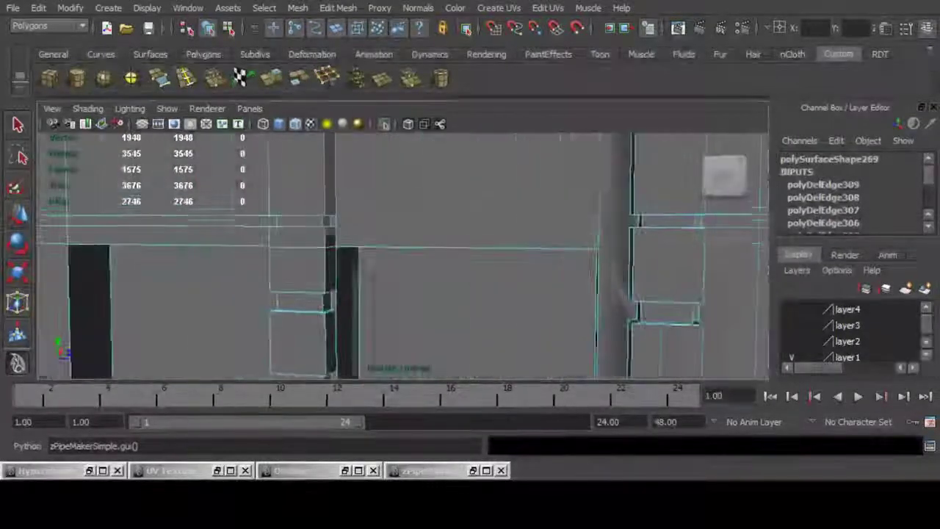
pyautogui.keyDown('alt'); pyautogui.moveTo(515, 272); pyautogui.dragTo(427, 246); pyautogui.keyUp('alt')
pyautogui.click(633, 273)
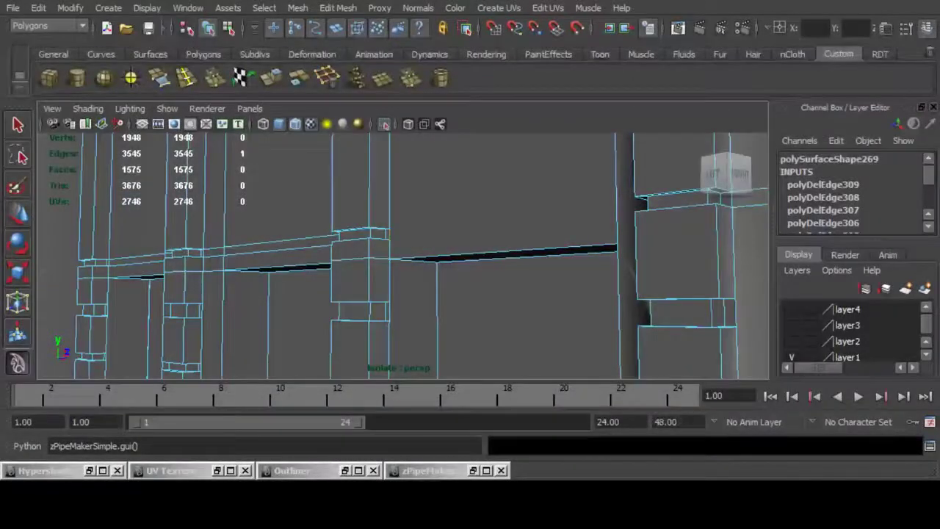
pyautogui.keyDown('alt'); pyautogui.moveTo(437, 309); pyautogui.dragTo(506, 316); pyautogui.keyUp('alt')
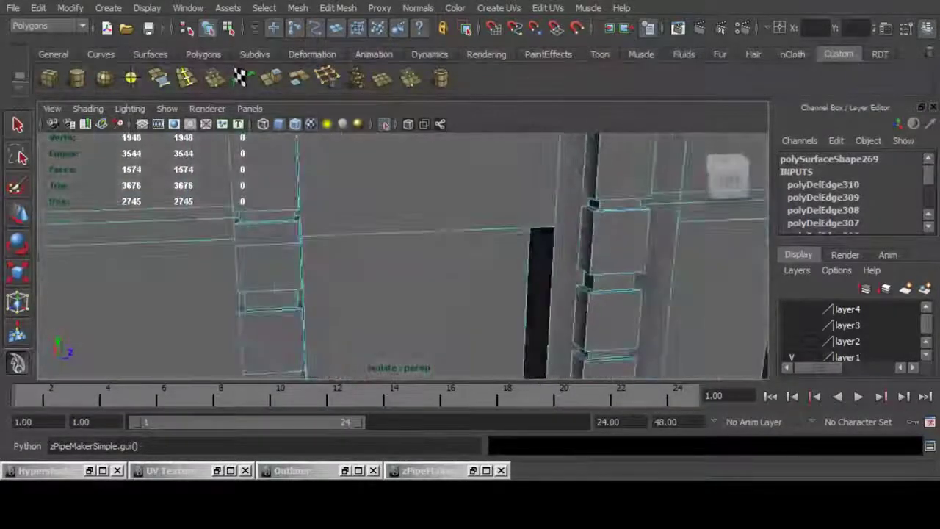
# Delete the vertical edge running up the wall from the window's top corner next to the column, including its leftover vertex.
pyautogui.keyDown('alt'); pyautogui.moveTo(507, 316); pyautogui.dragTo(404, 308, button='right'); pyautogui.keyUp('alt')
pyautogui.keyDown('alt'); pyautogui.moveTo(470, 294); pyautogui.dragTo(316, 286, button='right'); pyautogui.keyUp('alt')
pyautogui.keyDown('alt'); pyautogui.moveTo(367, 279); pyautogui.dragTo(397, 290); pyautogui.keyUp('alt')
pyautogui.keyDown('alt'); pyautogui.moveTo(397, 290); pyautogui.dragTo(536, 297, button='right'); pyautogui.keyUp('alt')
pyautogui.keyDown('alt'); pyautogui.moveTo(470, 294); pyautogui.dragTo(536, 298, button='right'); pyautogui.keyUp('alt')
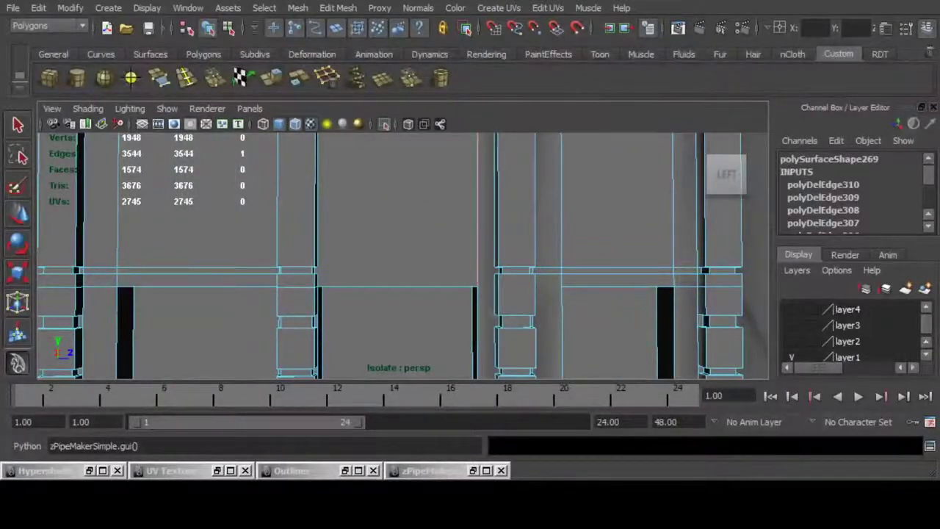
pyautogui.hotkey('ctrl', 'Delete')
# Delete the edge loop crossing the middle column's top block at window-top height.
pyautogui.keyDown('alt'); pyautogui.moveTo(478, 250); pyautogui.dragTo(382, 249, button='right'); pyautogui.keyUp('alt')
pyautogui.keyDown('alt'); pyautogui.moveTo(411, 293); pyautogui.dragTo(418, 276); pyautogui.keyUp('alt')
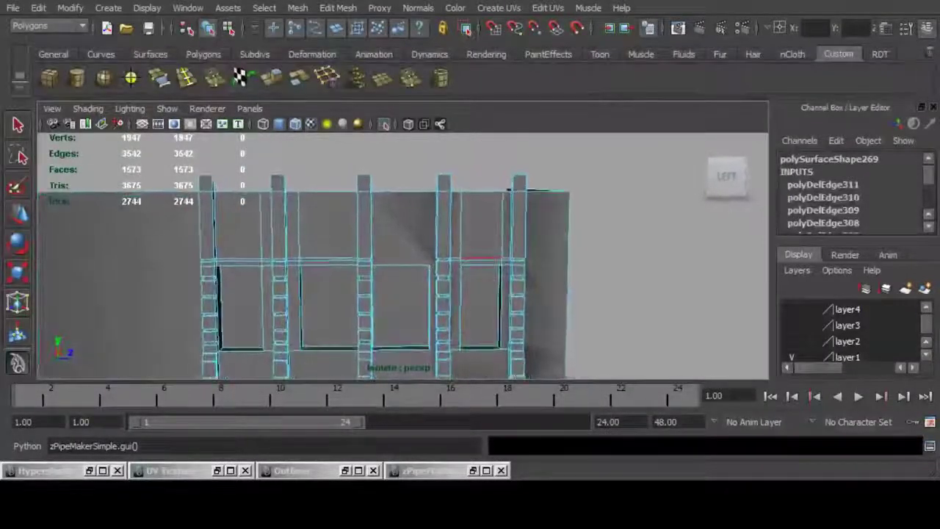
pyautogui.keyDown('alt'); pyautogui.moveTo(481, 259); pyautogui.dragTo(496, 257); pyautogui.keyUp('alt')
pyautogui.keyDown('alt'); pyautogui.moveTo(496, 258); pyautogui.dragTo(566, 264, button='right'); pyautogui.keyUp('alt')
pyautogui.keyDown('alt'); pyautogui.moveTo(566, 264); pyautogui.dragTo(540, 265); pyautogui.keyUp('alt')
pyautogui.doubleClick(366, 237)
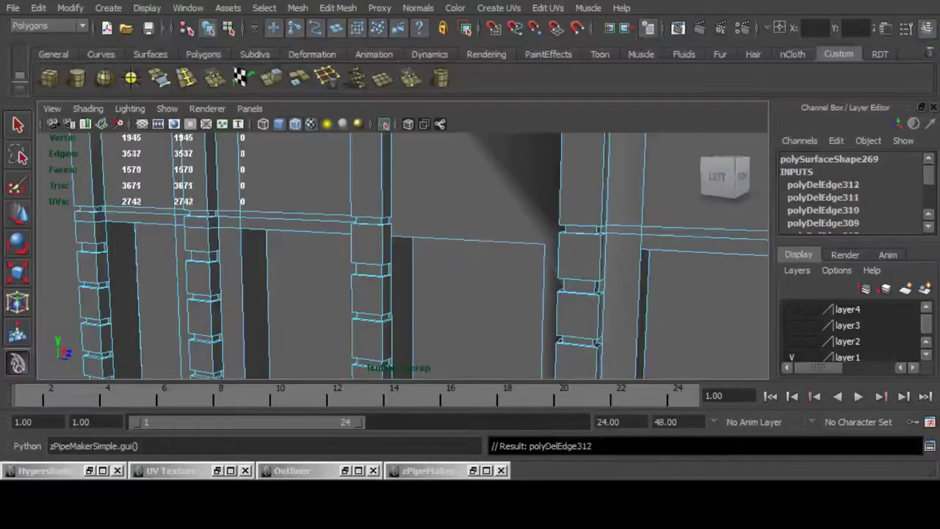
# Delete the short horizontal edge at sill height between the column and the window's lower corner.
pyautogui.moveTo(383, 246)
pyautogui.keyDown('alt'); pyautogui.mouseDown()
pyautogui.moveTo(489, 246)
pyautogui.moveTo(397, 246)
pyautogui.mouseUp(); pyautogui.keyUp('alt')
pyautogui.scroll(-4, 441, 254)
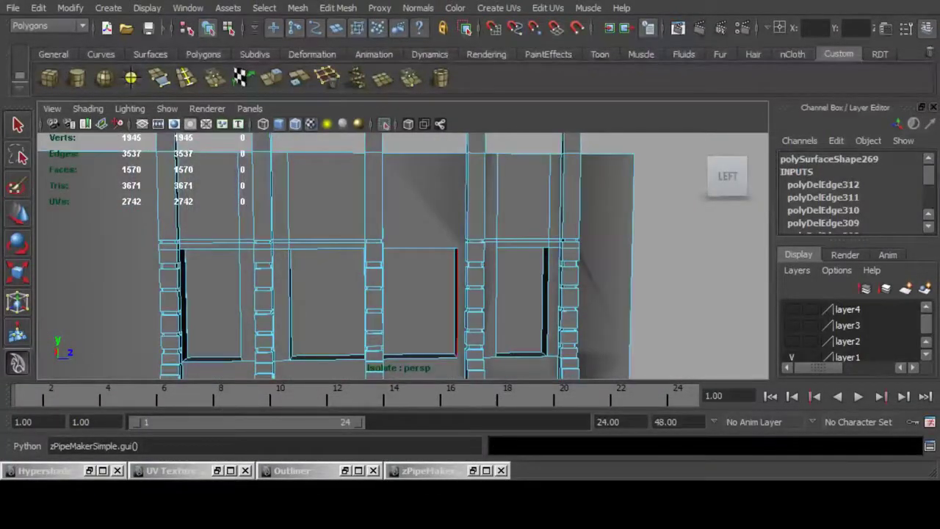
pyautogui.scroll(-5, 456, 278)
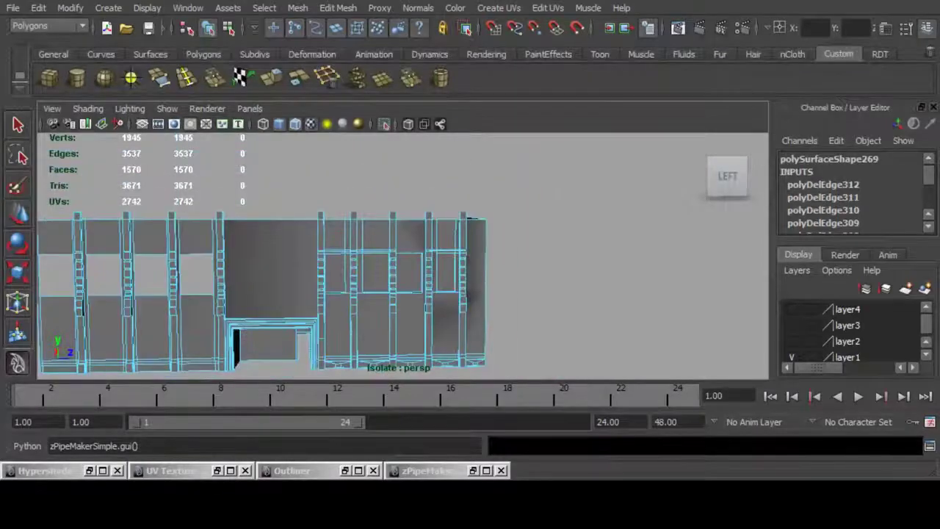
pyautogui.scroll(4, 441, 254)
pyautogui.keyDown('alt'); pyautogui.moveTo(455, 257); pyautogui.dragTo(426, 234); pyautogui.keyUp('alt')
pyautogui.scroll(5, 441, 254)
pyautogui.click(437, 227)
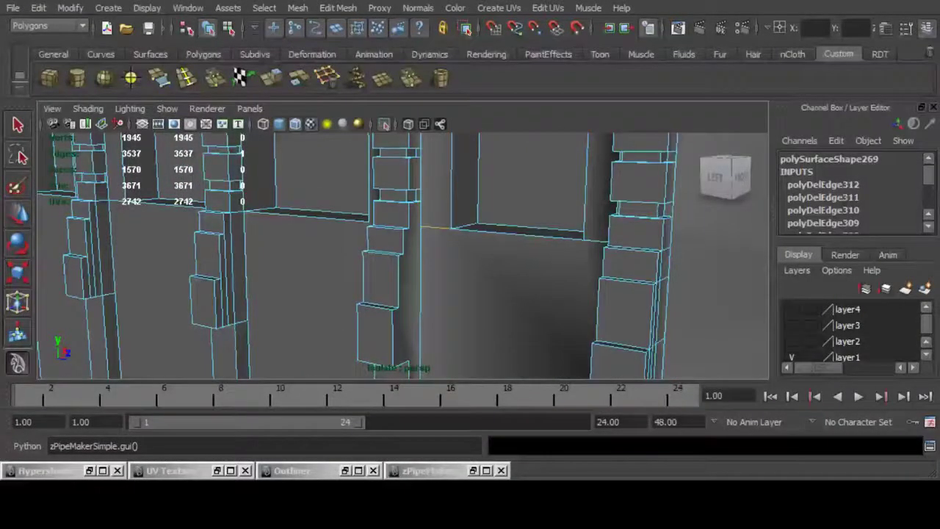
# Delete the remaining short redundant edges at sill height between the window and the end column.
pyautogui.scroll(-5, 441, 253)
pyautogui.scroll(5, 441, 253)
pyautogui.keyDown('alt'); pyautogui.moveTo(471, 250); pyautogui.dragTo(396, 246); pyautogui.keyUp('alt')
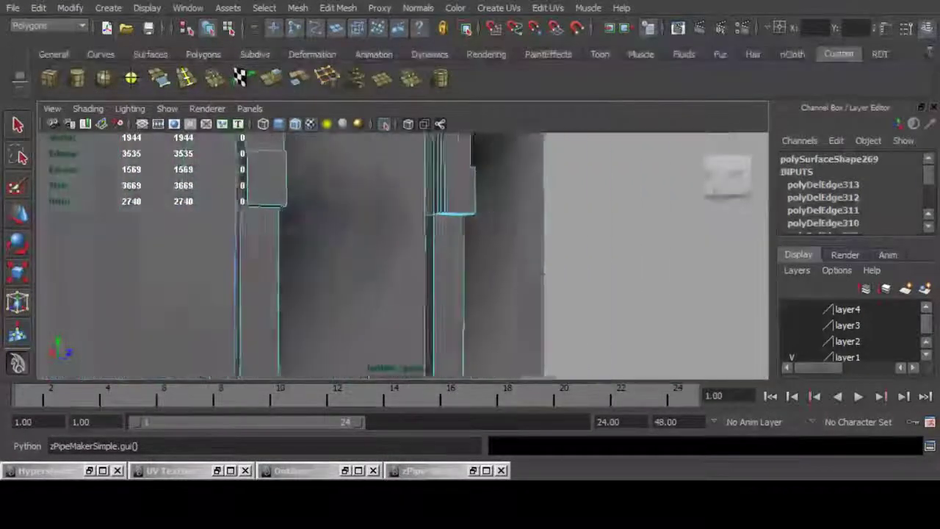
pyautogui.keyDown('alt'); pyautogui.moveTo(396, 247); pyautogui.dragTo(404, 323, button='middle'); pyautogui.keyUp('alt')
pyautogui.keyDown('alt'); pyautogui.moveTo(404, 264); pyautogui.dragTo(406, 327, button='middle'); pyautogui.keyUp('alt')
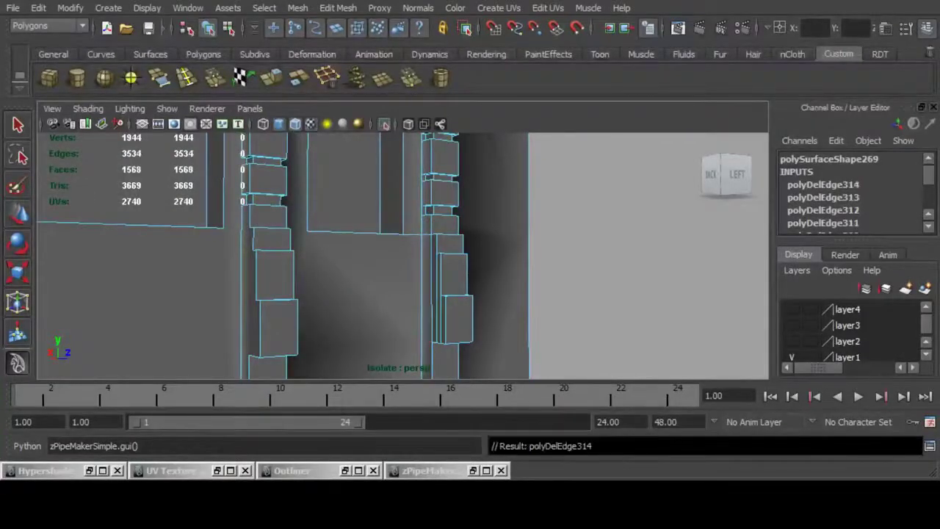
pyautogui.press('Delete')
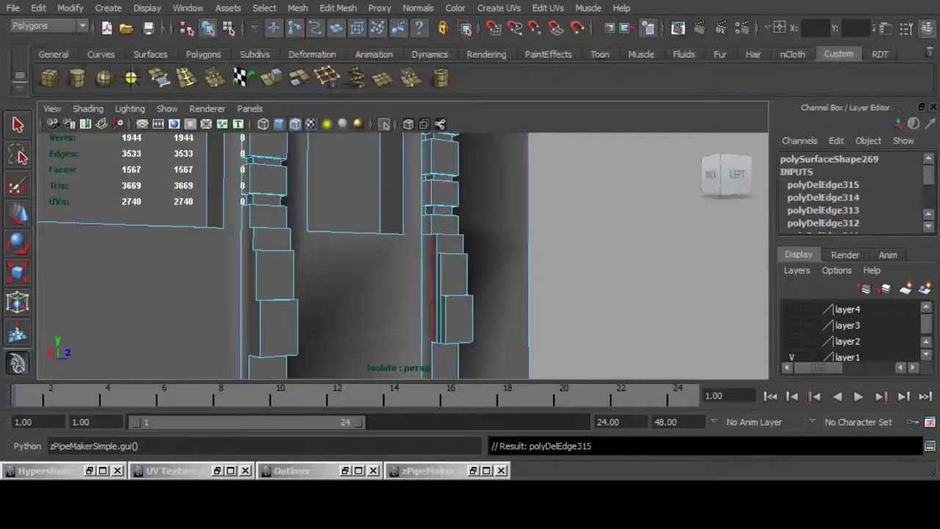
# Delete the horizontal edge crossing the end column's side at sill height, just above the stepped lower blocks.
pyautogui.keyDown('alt'); pyautogui.moveTo(432, 302); pyautogui.dragTo(492, 303, button='right'); pyautogui.keyUp('alt')
pyautogui.keyDown('alt'); pyautogui.moveTo(492, 303); pyautogui.dragTo(547, 297); pyautogui.keyUp('alt')
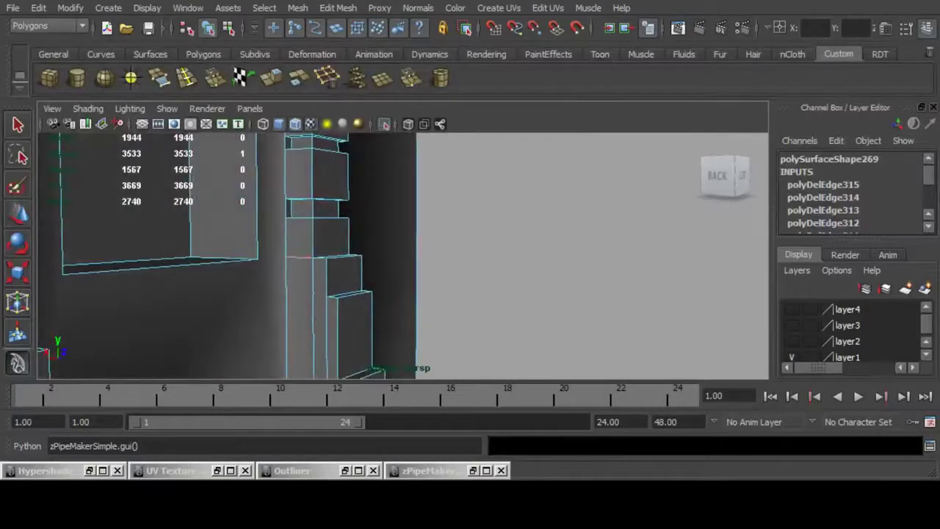
pyautogui.press('Delete')
# Delete the redundant vertical and horizontal edges on the side and underside of the end column's stepped lower blocks, including their vertices.
pyautogui.keyDown('alt'); pyautogui.moveTo(412, 294); pyautogui.dragTo(416, 147, button='middle'); pyautogui.keyUp('alt')
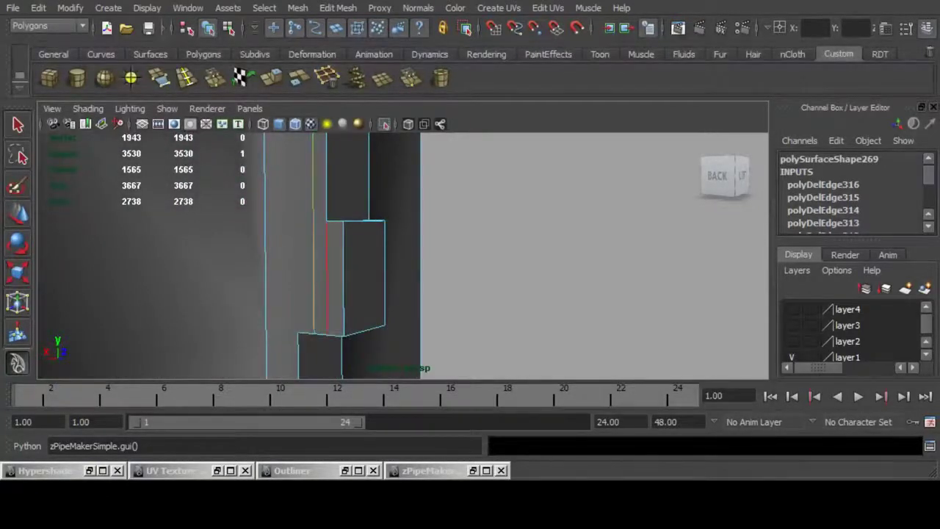
pyautogui.keyDown('alt'); pyautogui.moveTo(338, 250); pyautogui.dragTo(323, 323); pyautogui.keyUp('alt')
pyautogui.keyDown('shift'); pyautogui.click(457, 337); pyautogui.keyUp('shift')
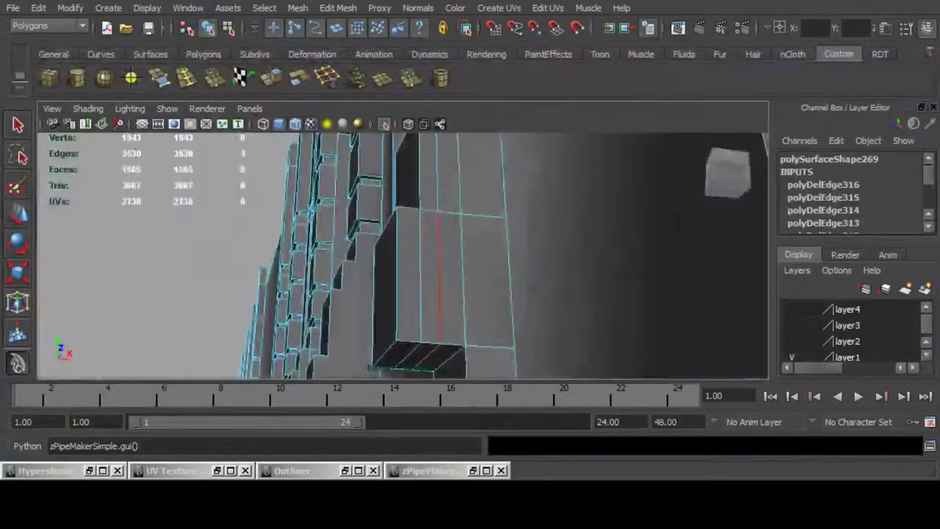
pyautogui.keyDown('shift'); pyautogui.click(463, 282); pyautogui.keyUp('shift')
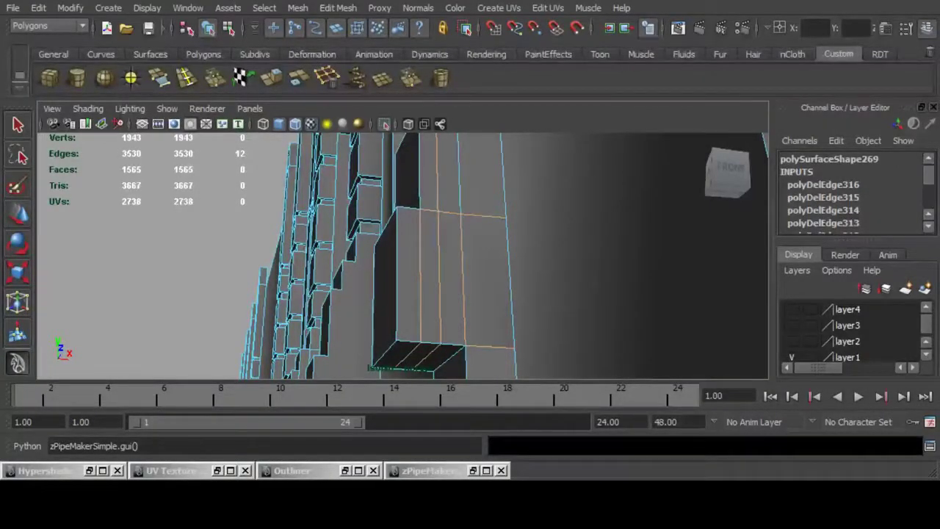
pyautogui.keyDown('shift'); pyautogui.click(459, 176); pyautogui.keyUp('shift')
pyautogui.keyDown('alt'); pyautogui.moveTo(460, 176); pyautogui.dragTo(543, 236); pyautogui.keyUp('alt')
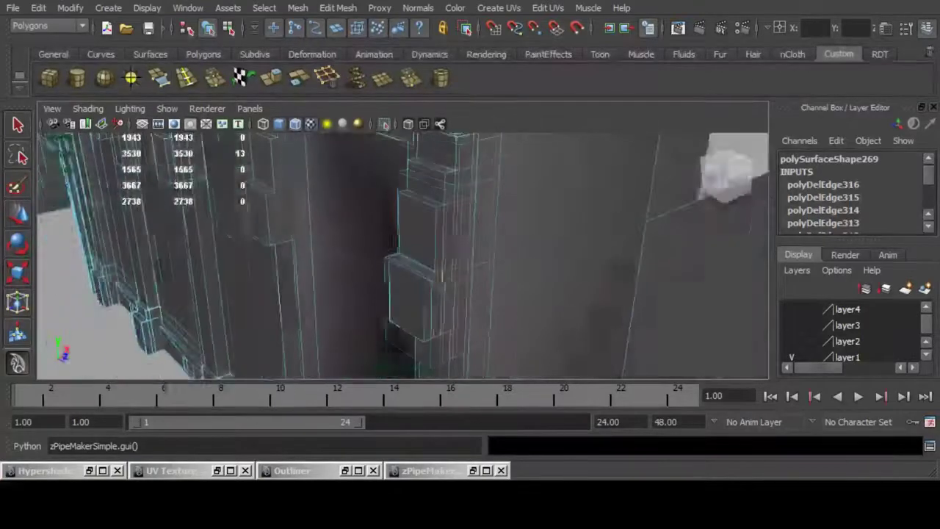
pyautogui.keyDown('alt'); pyautogui.moveTo(470, 239); pyautogui.dragTo(514, 242, button='right'); pyautogui.keyUp('alt')
pyautogui.keyDown('shift'); pyautogui.click(512, 237); pyautogui.keyUp('shift')
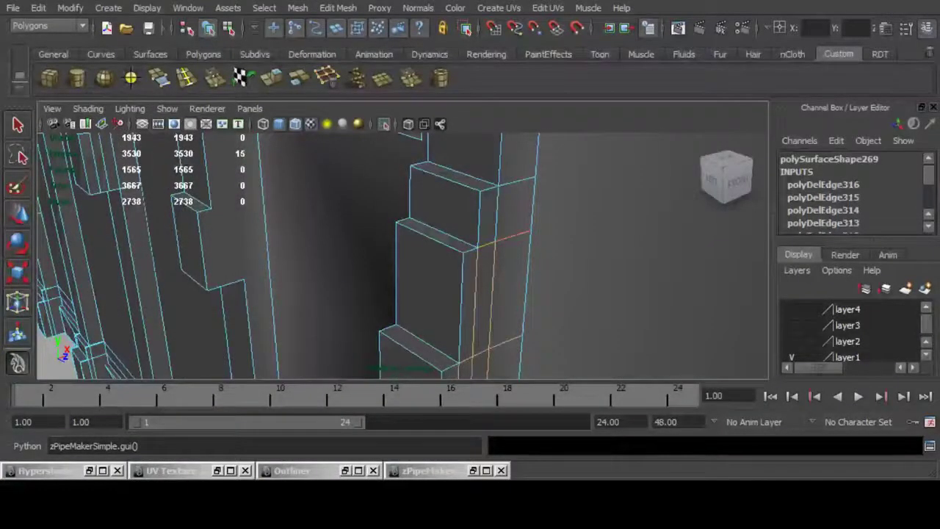
pyautogui.keyDown('shift'); pyautogui.click(517, 182); pyautogui.keyUp('shift')
pyautogui.scroll(-4, 517, 181)
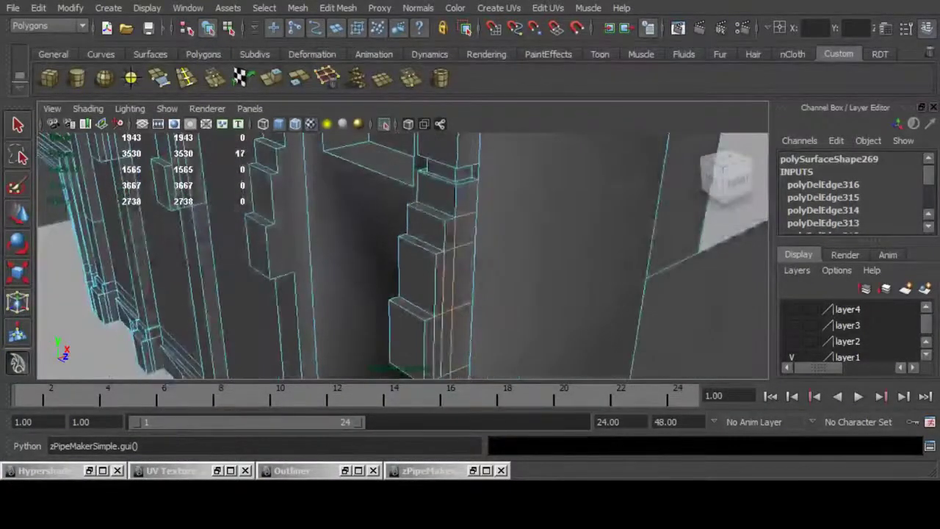
pyautogui.hotkey('ctrl', 'Delete')
# Examine the lower blocks of the columns and the wall panels below the windows for leftover edges and vertices.
pyautogui.keyDown('alt'); pyautogui.moveTo(419, 309); pyautogui.dragTo(422, 228, button='middle'); pyautogui.keyUp('alt')
pyautogui.keyDown('alt'); pyautogui.moveTo(423, 242); pyautogui.dragTo(536, 221); pyautogui.keyUp('alt')
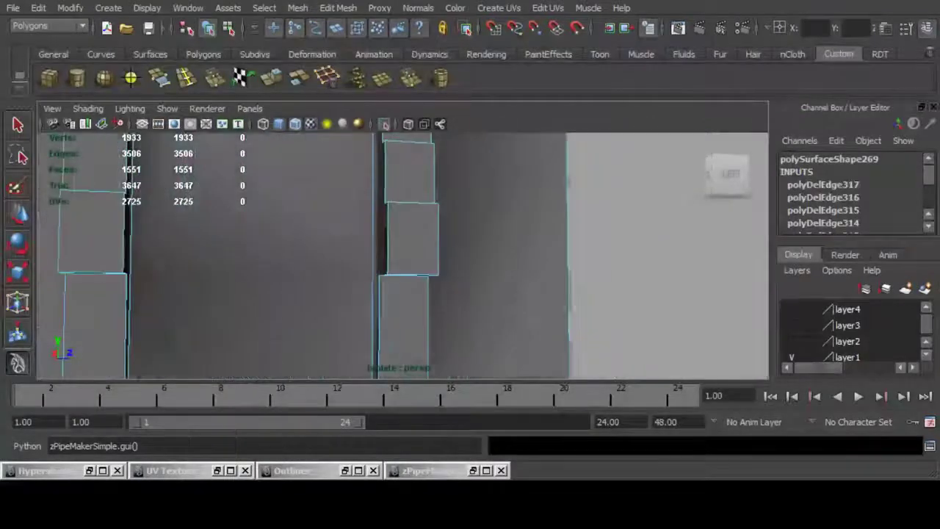
pyautogui.keyDown('alt'); pyautogui.moveTo(412, 294); pyautogui.dragTo(455, 239, button='middle'); pyautogui.keyUp('alt')
pyautogui.scroll(-5, 403, 256)
pyautogui.keyDown('alt'); pyautogui.moveTo(412, 250); pyautogui.dragTo(455, 206); pyautogui.keyUp('alt')
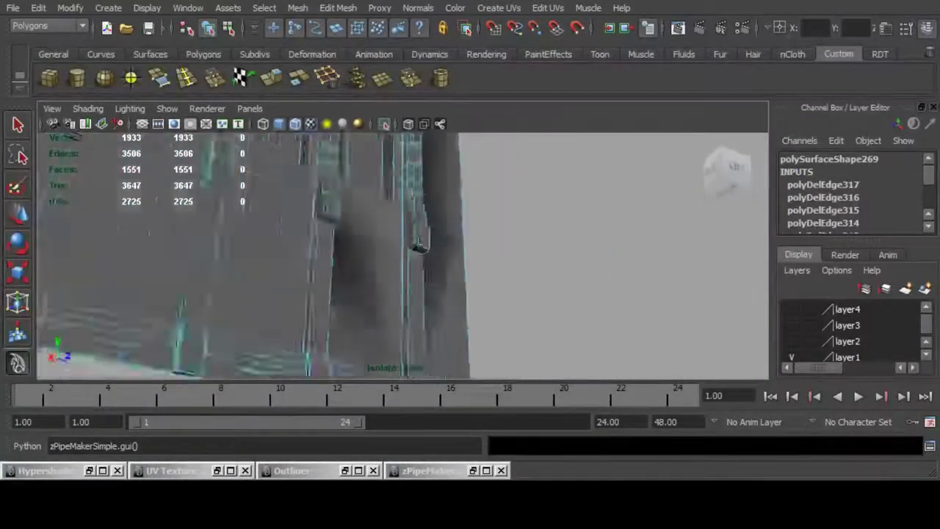
pyautogui.scroll(-4, 455, 205)
pyautogui.scroll(5, 402, 256)
pyautogui.keyDown('alt'); pyautogui.moveTo(434, 243); pyautogui.dragTo(368, 287); pyautogui.keyUp('alt')
pyautogui.scroll(-4, 403, 255)
pyautogui.keyDown('alt'); pyautogui.moveTo(403, 243); pyautogui.dragTo(411, 312, button='middle'); pyautogui.keyUp('alt')
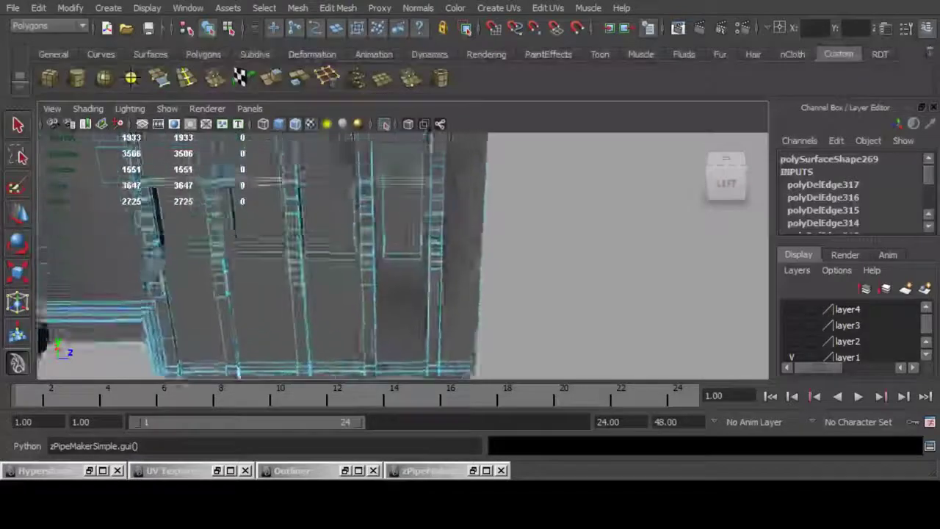
pyautogui.scroll(4, 402, 256)
pyautogui.keyDown('alt'); pyautogui.moveTo(440, 257); pyautogui.dragTo(382, 268); pyautogui.keyUp('alt')
pyautogui.keyDown('alt'); pyautogui.moveTo(382, 301); pyautogui.dragTo(455, 238, button='middle'); pyautogui.keyUp('alt')
pyautogui.scroll(4, 402, 255)
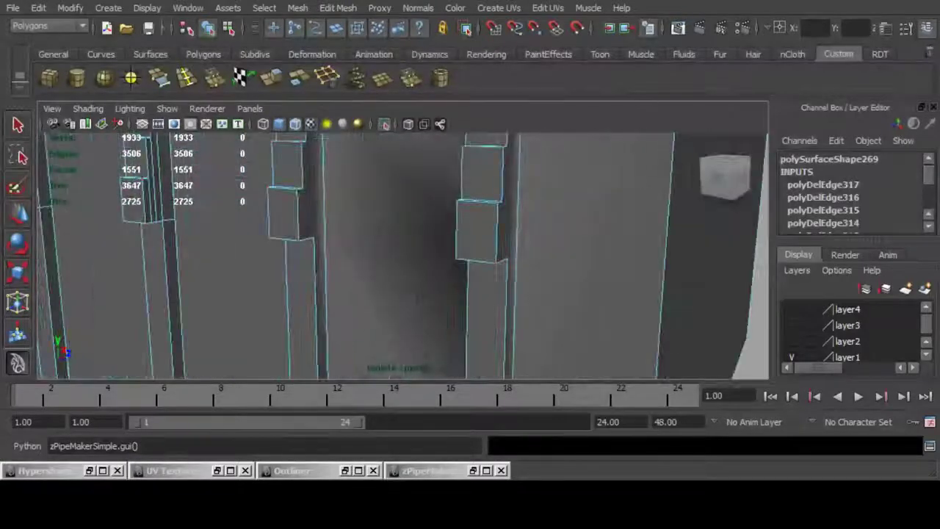
pyautogui.keyDown('alt'); pyautogui.moveTo(360, 228); pyautogui.dragTo(466, 301, button='middle'); pyautogui.keyUp('alt')
pyautogui.scroll(4, 403, 256)
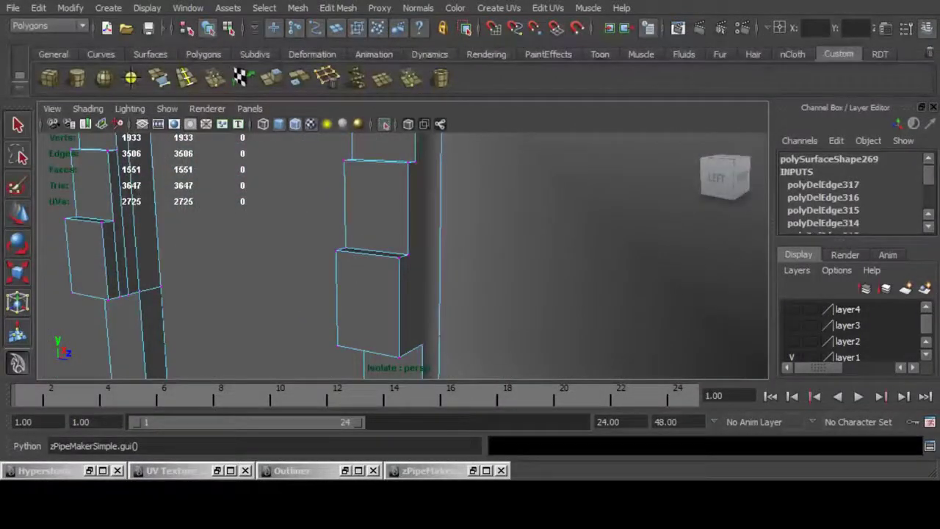
# Move the stray vertex beside the column's lowest block straight down along the column towards the wall's base.
pyautogui.press('w')
pyautogui.scroll(-5, 402, 256)
pyautogui.keyDown('alt'); pyautogui.moveTo(412, 257); pyautogui.dragTo(437, 276); pyautogui.keyUp('alt')
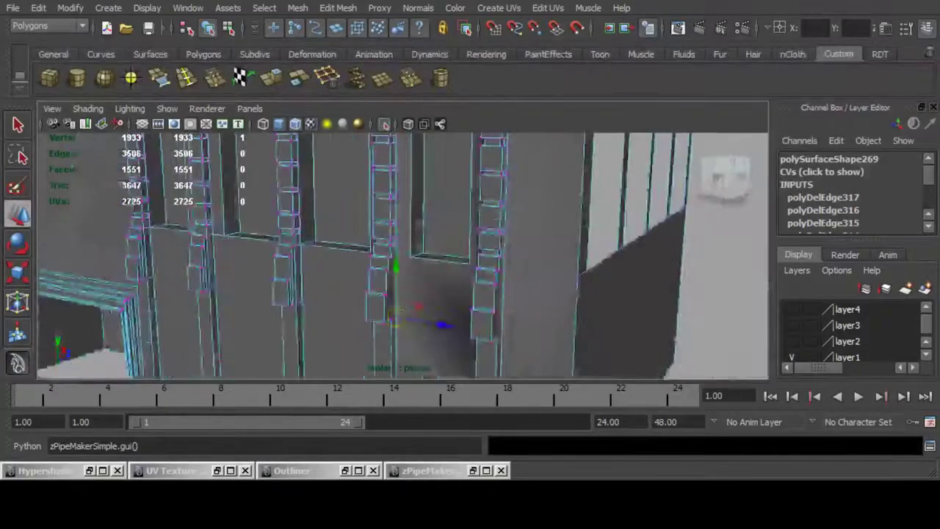
pyautogui.scroll(-5, 403, 256)
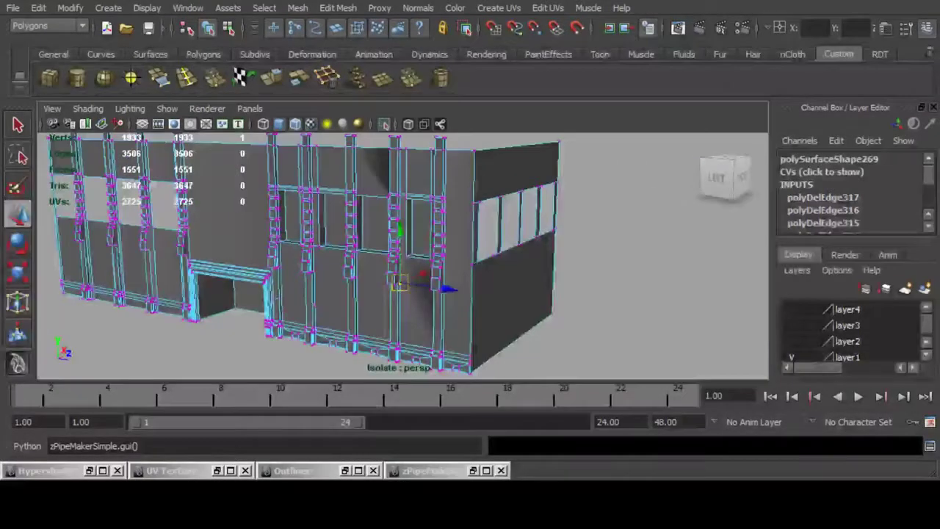
pyautogui.moveTo(401, 268); pyautogui.dragTo(401, 285)
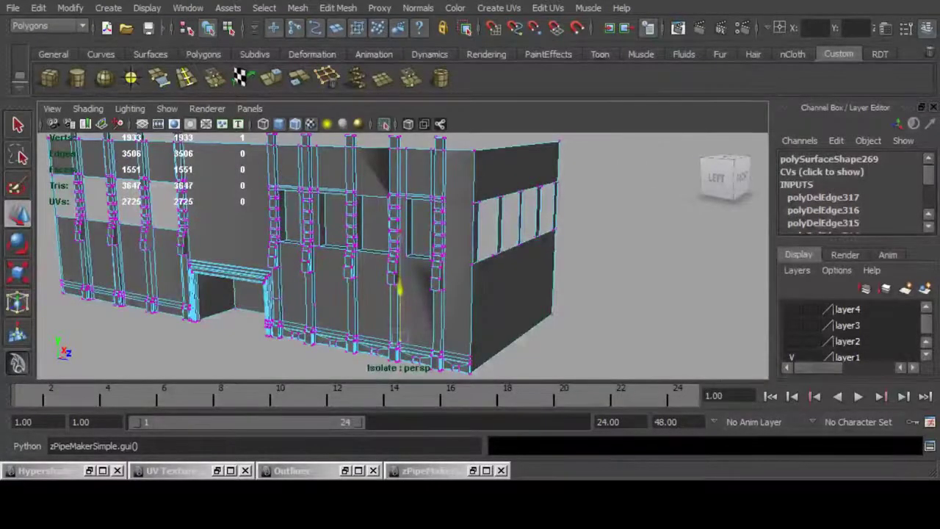
pyautogui.scroll(5, 403, 256)
pyautogui.press('f')
pyautogui.keyDown('alt'); pyautogui.moveTo(514, 279); pyautogui.dragTo(243, 279); pyautogui.keyUp('alt')
pyautogui.moveTo(403, 207); pyautogui.dragTo(402, 277)
# Switch to YouTube in the browser, play "The City Without Hope [Extended] Music" from the playlist, and return to Maya.
pyautogui.hotkey('alt', 'Tab')
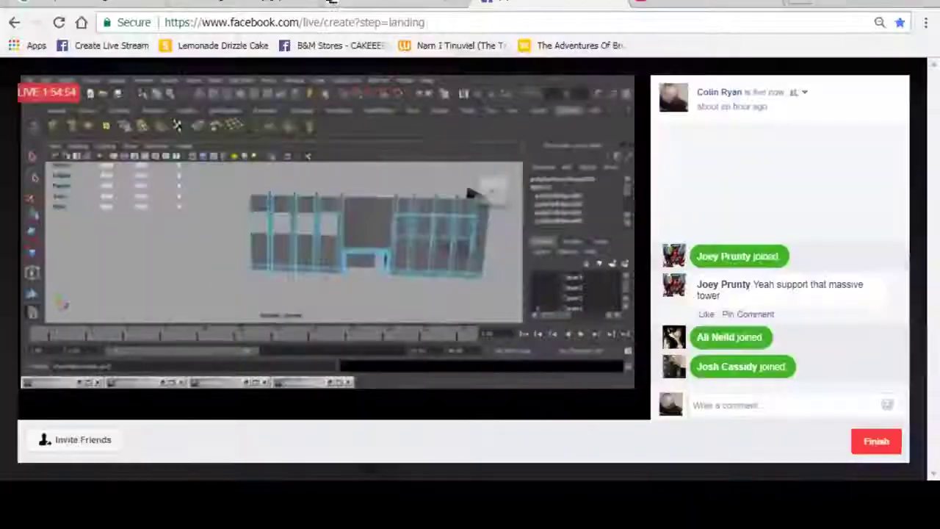
pyautogui.hotkey('ctrl', 'Tab')
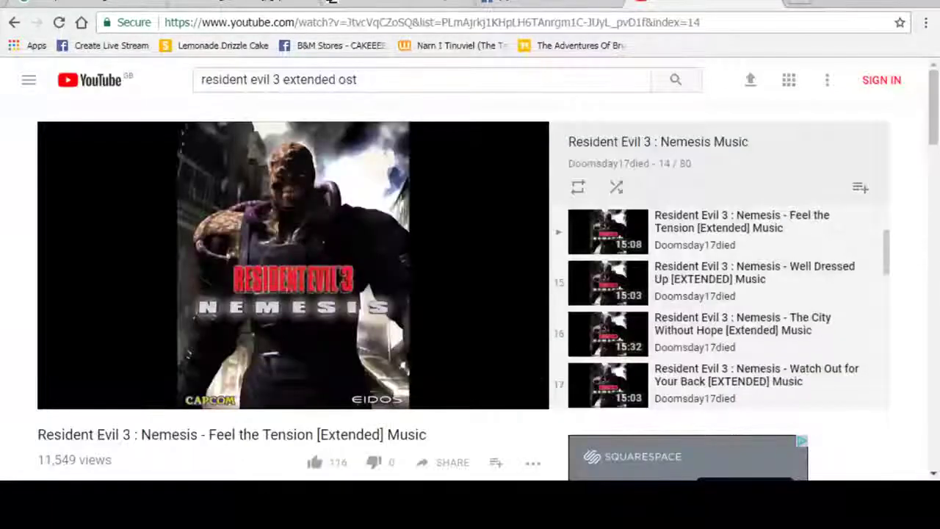
pyautogui.click(743, 324)
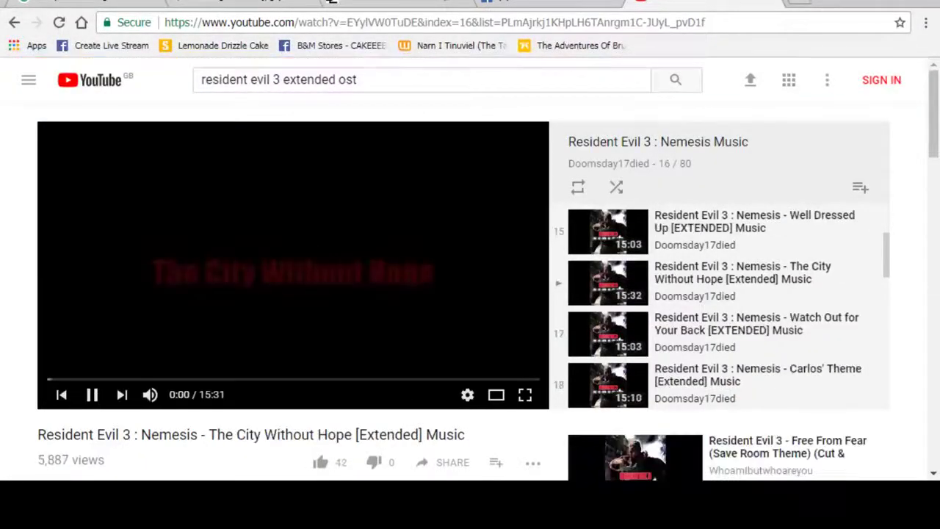
pyautogui.hotkey('alt', 'Tab')
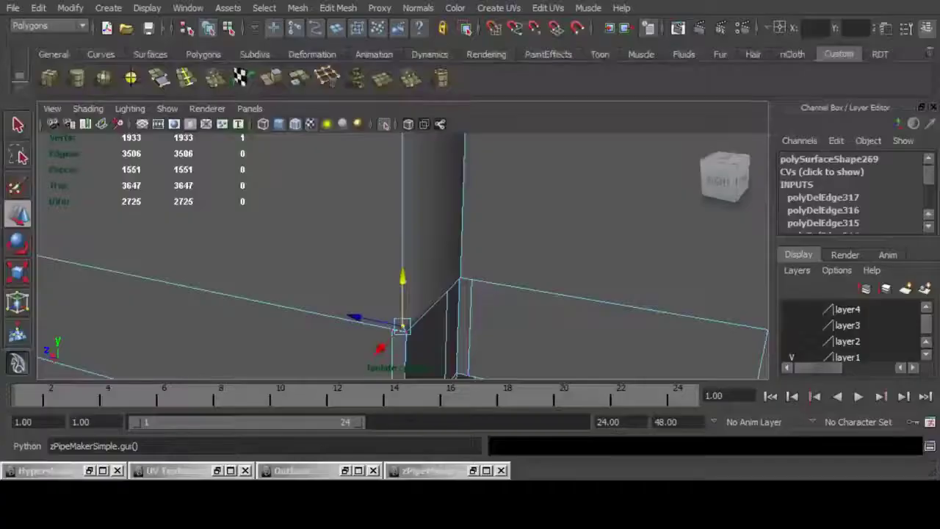
# Merge the relocated stray vertex with the adjacent corner vertex where the column meets the wall's base.
pyautogui.keyDown('alt'); pyautogui.moveTo(421, 309); pyautogui.dragTo(417, 278, button='middle'); pyautogui.keyUp('alt')
pyautogui.keyDown('alt'); pyautogui.moveTo(417, 277); pyautogui.dragTo(421, 239); pyautogui.keyUp('alt')
pyautogui.keyDown('alt'); pyautogui.moveTo(421, 239); pyautogui.dragTo(463, 254, button='right'); pyautogui.keyUp('alt')
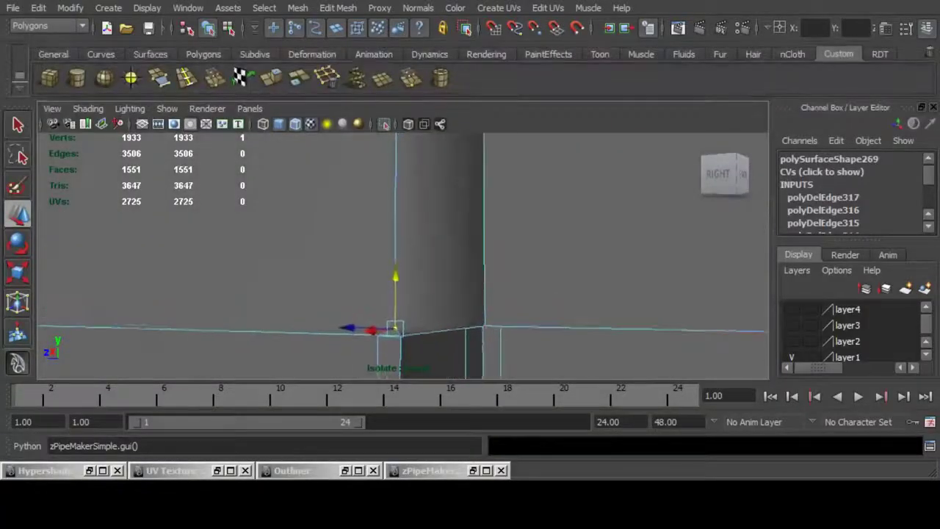
pyautogui.keyDown('alt'); pyautogui.moveTo(463, 316); pyautogui.dragTo(469, 293); pyautogui.keyUp('alt')
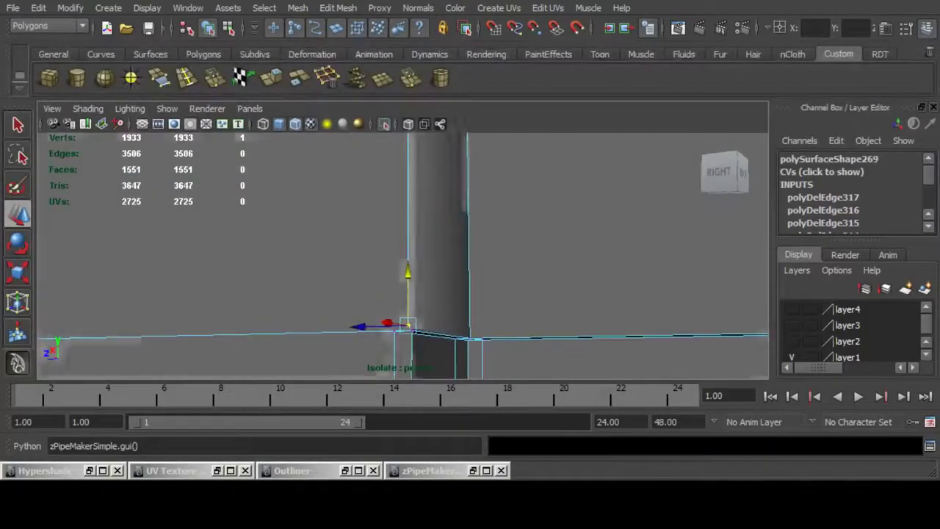
pyautogui.keyDown('alt'); pyautogui.moveTo(469, 293); pyautogui.dragTo(462, 230, button='middle'); pyautogui.keyUp('alt')
pyautogui.keyDown('alt'); pyautogui.moveTo(461, 229); pyautogui.dragTo(555, 236, button='right'); pyautogui.keyUp('alt')
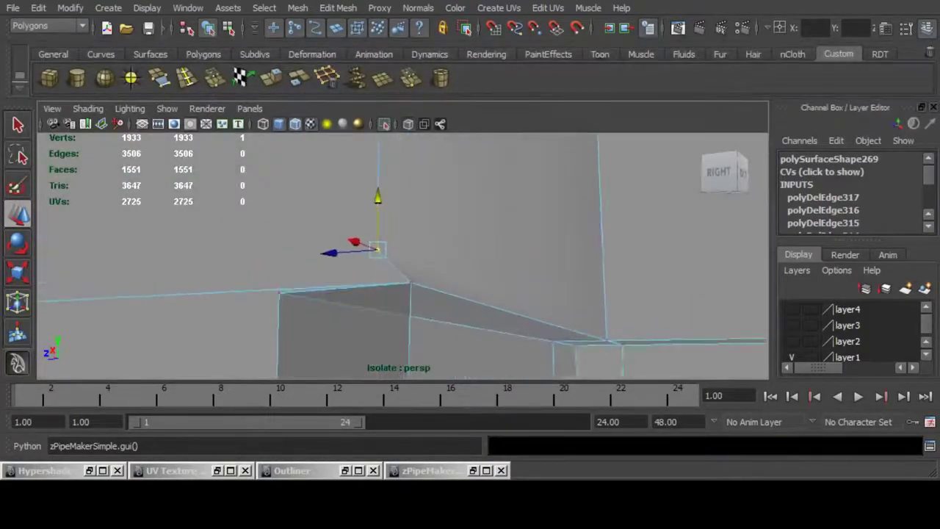
pyautogui.keyDown('alt'); pyautogui.moveTo(470, 243); pyautogui.dragTo(445, 285); pyautogui.keyUp('alt')
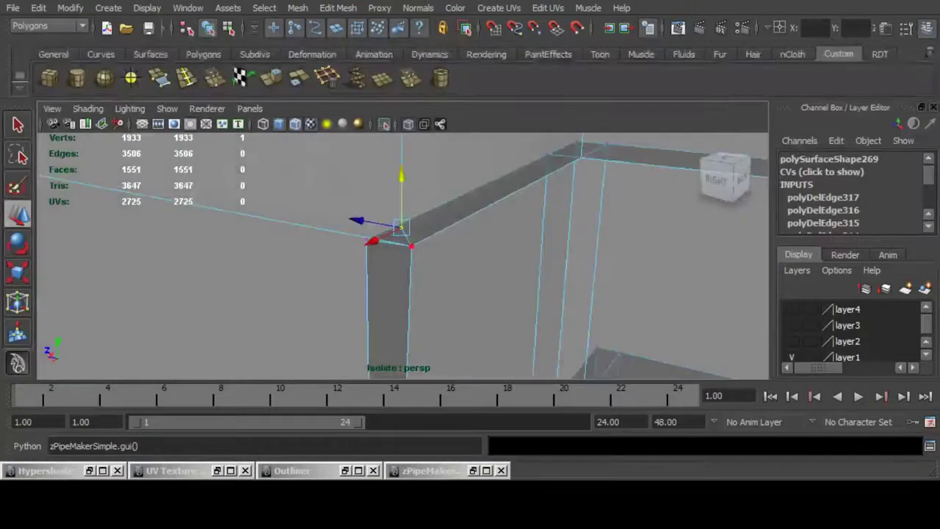
pyautogui.keyDown('shift'); pyautogui.click(411, 246); pyautogui.keyUp('shift')
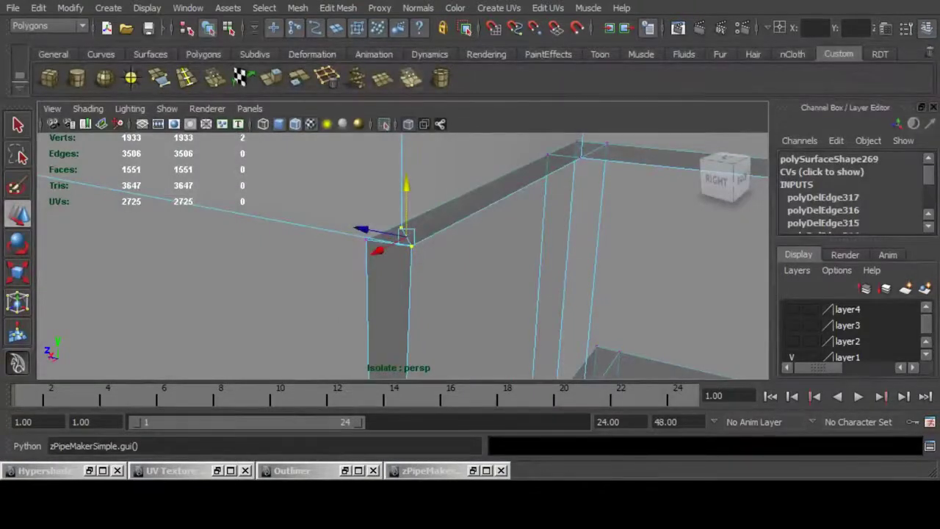
pyautogui.press('g')
# Move the stray vertex beside the end column's lowest block straight down towards the wall's base.
pyautogui.keyDown('alt'); pyautogui.moveTo(411, 246); pyautogui.dragTo(273, 300); pyautogui.keyUp('alt')
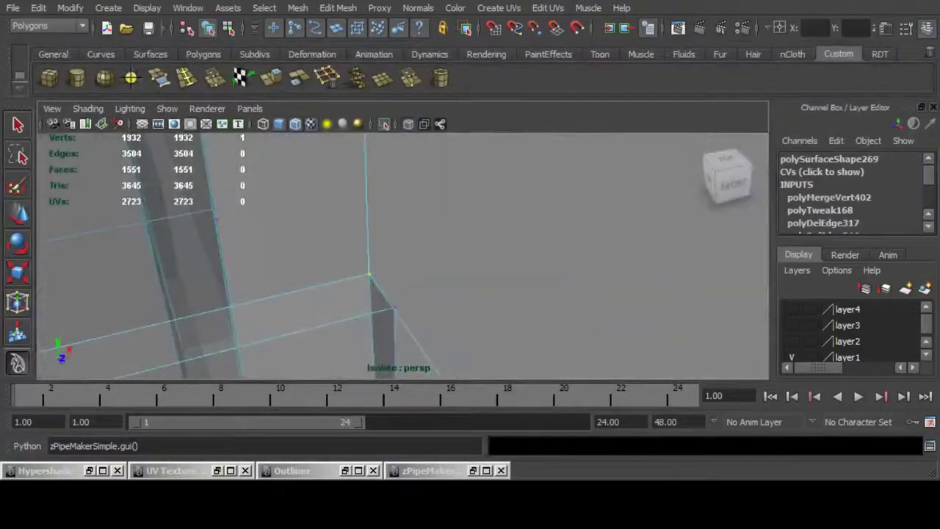
pyautogui.keyDown('alt'); pyautogui.moveTo(367, 279); pyautogui.dragTo(272, 279, button='right'); pyautogui.keyUp('alt')
pyautogui.keyDown('alt'); pyautogui.moveTo(272, 279); pyautogui.dragTo(411, 243); pyautogui.keyUp('alt')
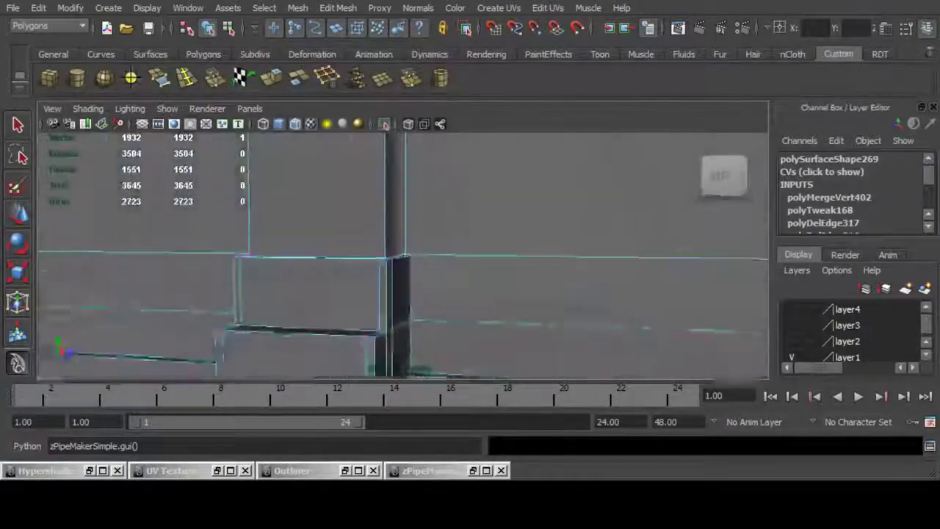
pyautogui.keyDown('alt'); pyautogui.moveTo(412, 242); pyautogui.dragTo(309, 243, button='right'); pyautogui.keyUp('alt')
pyautogui.keyDown('alt'); pyautogui.moveTo(411, 220); pyautogui.dragTo(334, 327, button='middle'); pyautogui.keyUp('alt')
pyautogui.keyDown('alt'); pyautogui.moveTo(334, 279); pyautogui.dragTo(441, 279, button='right'); pyautogui.keyUp('alt')
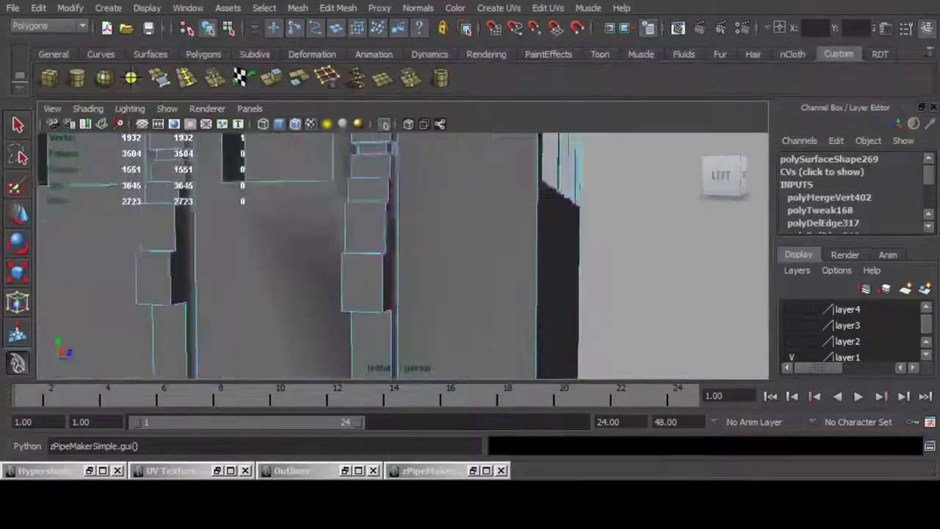
pyautogui.keyDown('alt'); pyautogui.moveTo(367, 272); pyautogui.dragTo(492, 272); pyautogui.keyUp('alt')
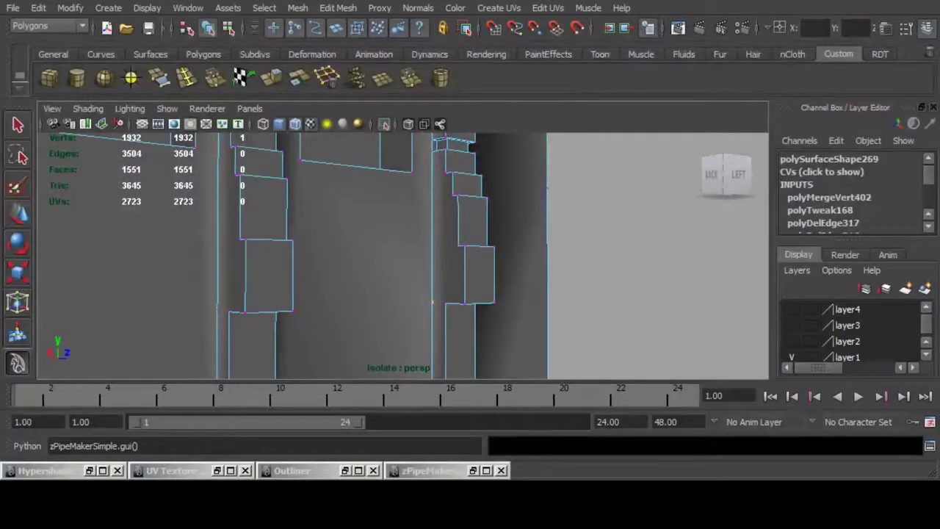
pyautogui.scroll(-5, 404, 256)
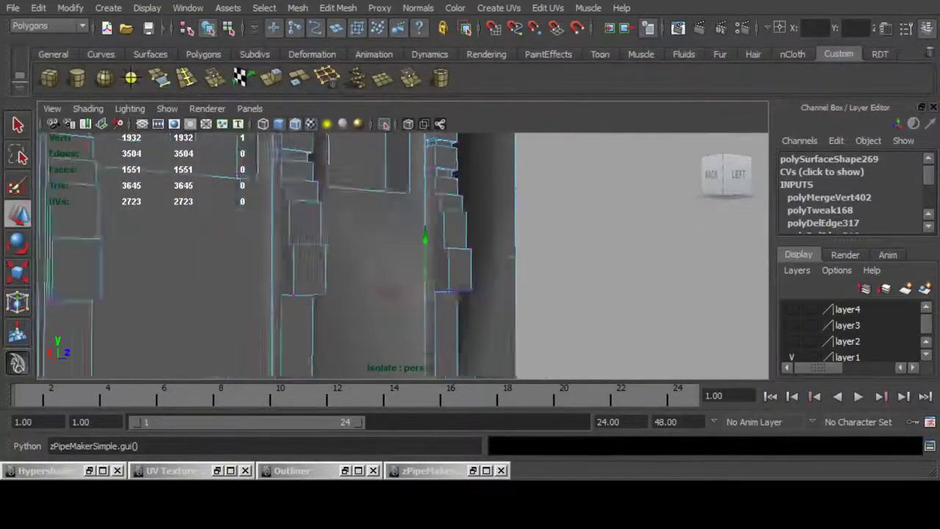
pyautogui.keyDown('alt'); pyautogui.moveTo(416, 323); pyautogui.dragTo(359, 167, button='middle'); pyautogui.keyUp('alt')
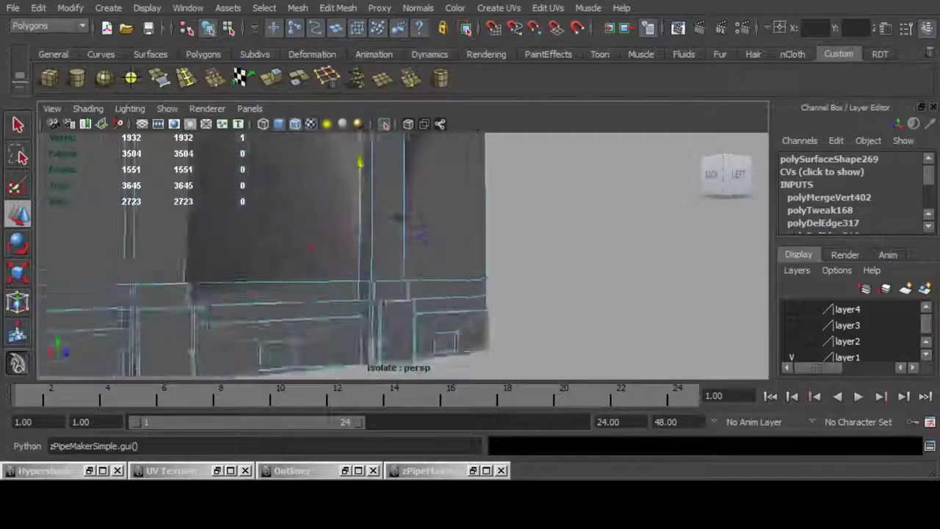
pyautogui.keyDown('alt'); pyautogui.moveTo(360, 214); pyautogui.dragTo(393, 268); pyautogui.keyUp('alt')
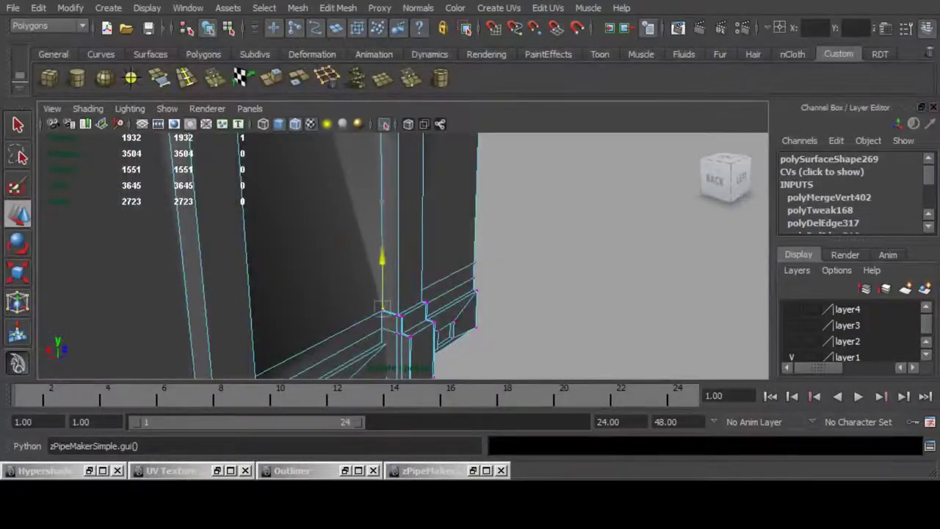
# Adjust the lowered vertex's height so it sits just above the column's corner at the wall's base.
pyautogui.scroll(-5, 404, 255)
pyautogui.keyDown('alt'); pyautogui.moveTo(393, 208); pyautogui.dragTo(395, 281, button='middle'); pyautogui.keyUp('alt')
pyautogui.keyDown('alt'); pyautogui.moveTo(394, 281); pyautogui.dragTo(380, 271); pyautogui.keyUp('alt')
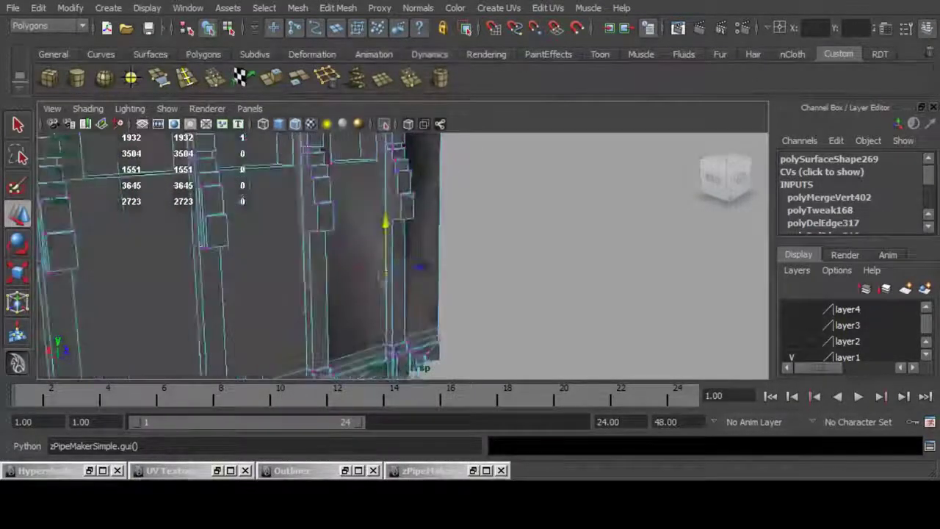
pyautogui.moveTo(386, 223); pyautogui.dragTo(387, 137)
pyautogui.keyDown('alt'); pyautogui.moveTo(393, 169); pyautogui.dragTo(401, 331, button='middle'); pyautogui.keyUp('alt')
pyautogui.scroll(5, 404, 256)
pyautogui.keyDown('alt'); pyautogui.moveTo(400, 213); pyautogui.dragTo(388, 243, button='middle'); pyautogui.keyUp('alt')
pyautogui.scroll(-3, 403, 256)
pyautogui.scroll(-5, 403, 256)
pyautogui.scroll(4, 404, 256)
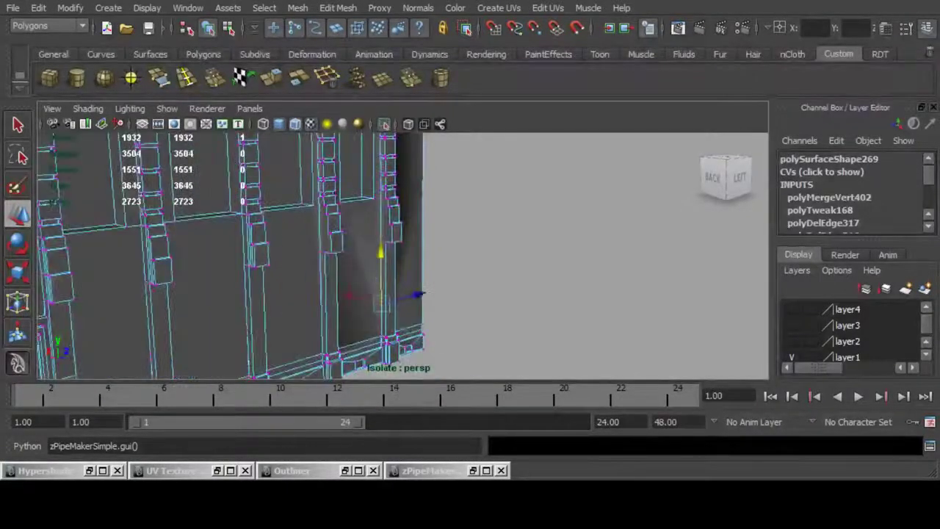
pyautogui.press('f')
pyautogui.keyDown('alt'); pyautogui.moveTo(324, 257); pyautogui.dragTo(573, 268); pyautogui.keyUp('alt')
pyautogui.moveTo(403, 204); pyautogui.dragTo(403, 161)
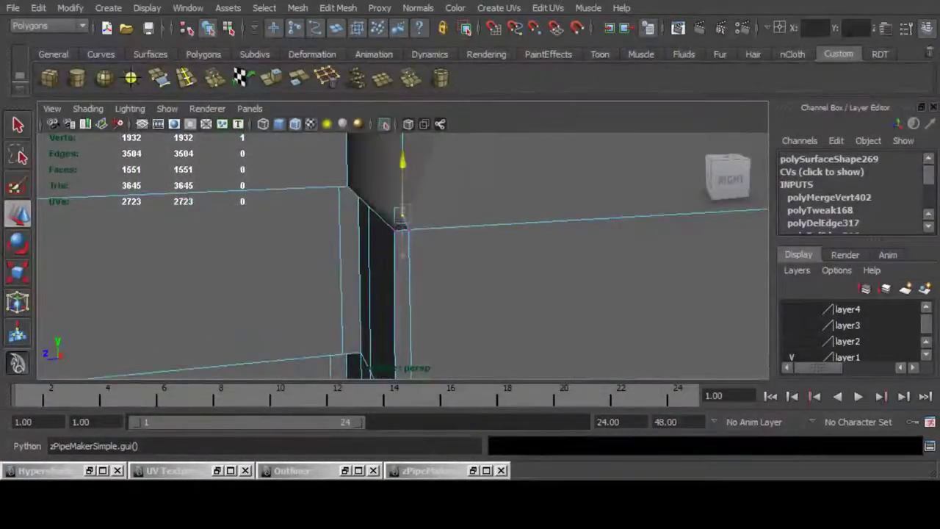
# Merge the lowered vertex with the neighbouring ledge vertex and the column's corner vertex at the wall's base.
pyautogui.keyDown('alt'); pyautogui.moveTo(400, 220); pyautogui.dragTo(446, 269); pyautogui.keyUp('alt')
pyautogui.scroll(4, 445, 261)
pyautogui.press('q')
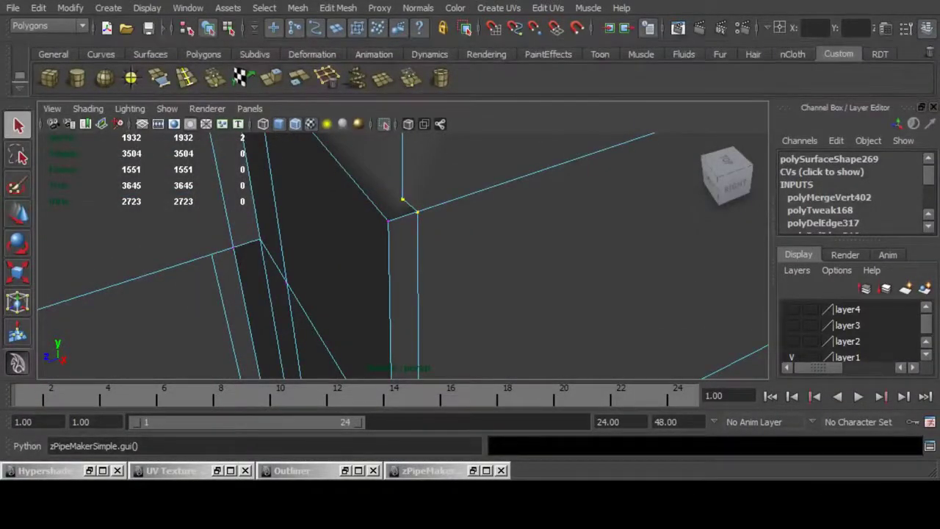
pyautogui.press('g')
pyautogui.scroll(-4, 410, 246)
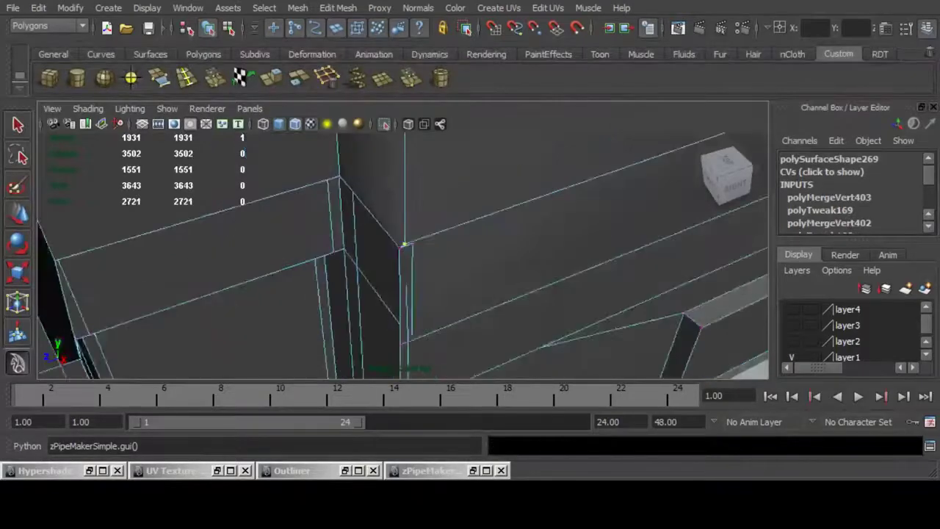
pyautogui.keyDown('alt'); pyautogui.moveTo(410, 246); pyautogui.dragTo(331, 235); pyautogui.keyUp('alt')
pyautogui.press('g')
pyautogui.hotkey('ctrl', 'z')
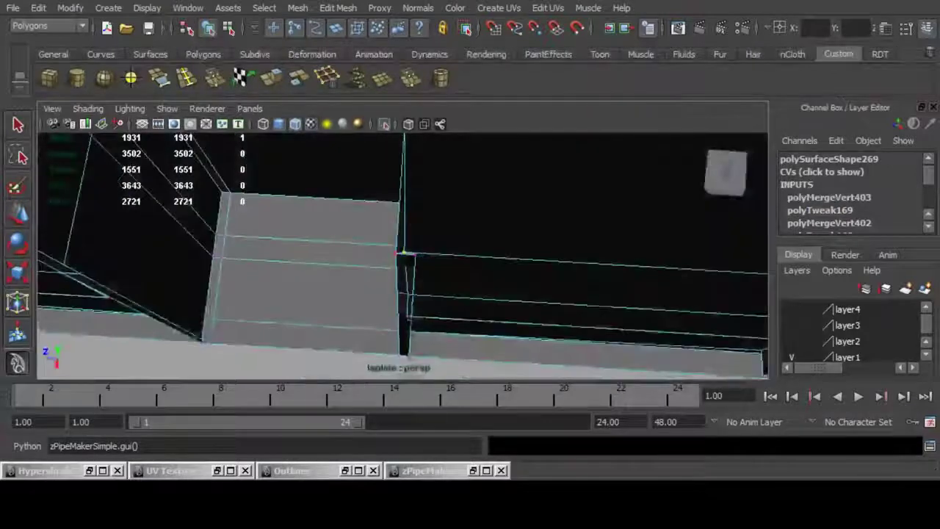
pyautogui.press('g')
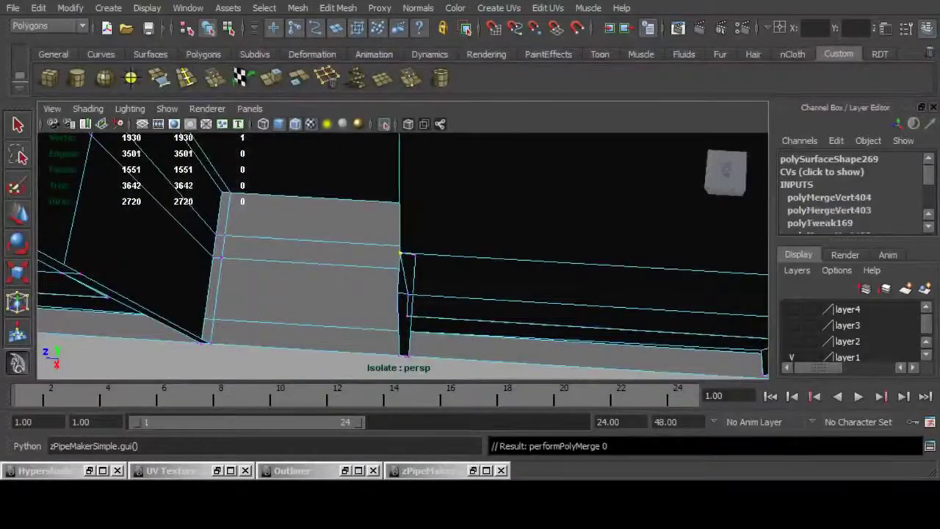
# Examine the upper wall panels, window heads and column tops for leftover edges and vertices.
pyautogui.keyDown('alt'); pyautogui.moveTo(405, 250); pyautogui.dragTo(367, 316); pyautogui.keyUp('alt')
pyautogui.scroll(-5, 404, 250)
pyautogui.scroll(-5, 403, 255)
pyautogui.keyDown('alt'); pyautogui.moveTo(389, 250); pyautogui.dragTo(415, 334, button='middle'); pyautogui.keyUp('alt')
pyautogui.keyDown('alt'); pyautogui.moveTo(404, 250); pyautogui.dragTo(330, 309); pyautogui.keyUp('alt')
pyautogui.scroll(5, 403, 255)
pyautogui.keyDown('alt'); pyautogui.moveTo(368, 249); pyautogui.dragTo(441, 265); pyautogui.keyUp('alt')
pyautogui.keyDown('alt'); pyautogui.moveTo(411, 220); pyautogui.dragTo(323, 294, button='middle'); pyautogui.keyUp('alt')
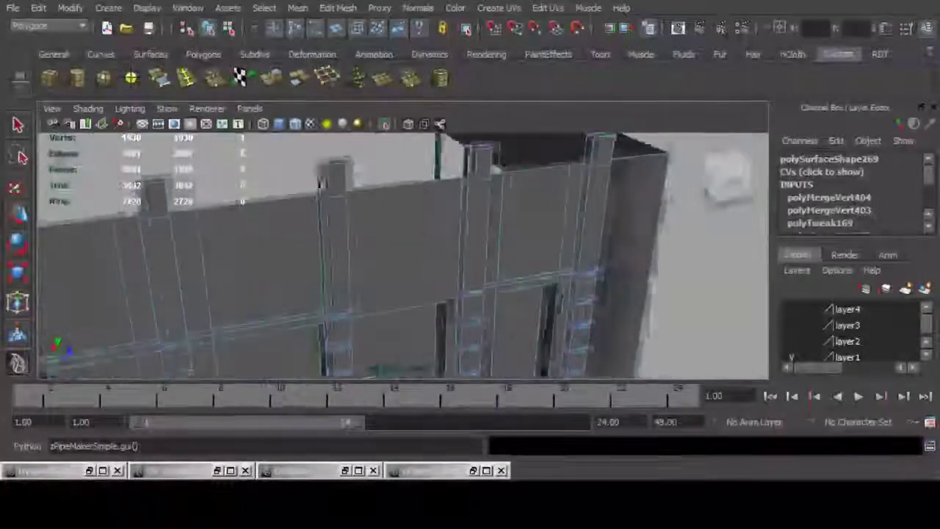
pyautogui.scroll(2, 403, 256)
pyautogui.scroll(5, 403, 256)
pyautogui.keyDown('alt'); pyautogui.moveTo(411, 294); pyautogui.dragTo(364, 199, button='middle'); pyautogui.keyUp('alt')
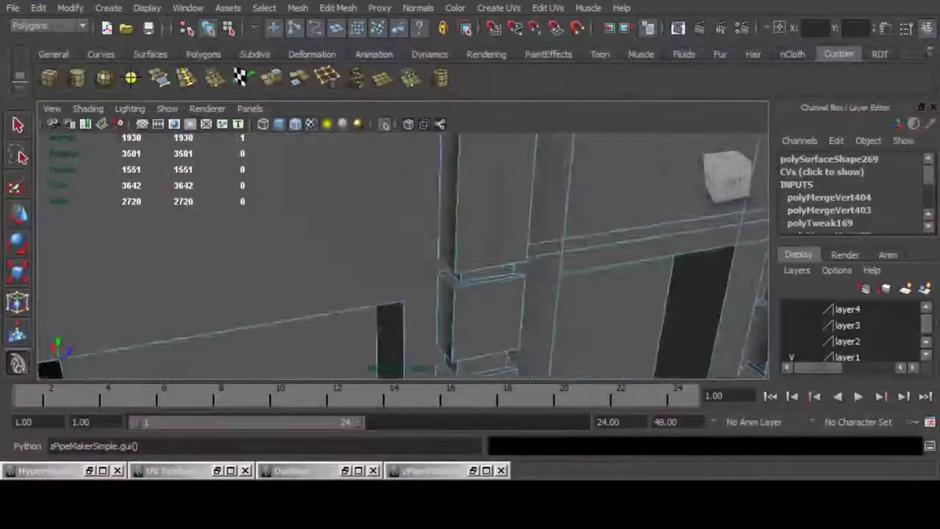
pyautogui.moveTo(397, 294)
pyautogui.keyDown('alt'); pyautogui.mouseDown()
pyautogui.moveTo(404, 199)
pyautogui.moveTo(422, 194)
pyautogui.moveTo(397, 301)
pyautogui.moveTo(390, 298)
pyautogui.mouseUp(); pyautogui.keyUp('alt')
pyautogui.keyDown('alt'); pyautogui.moveTo(389, 220); pyautogui.dragTo(426, 308, button='middle'); pyautogui.keyUp('alt')
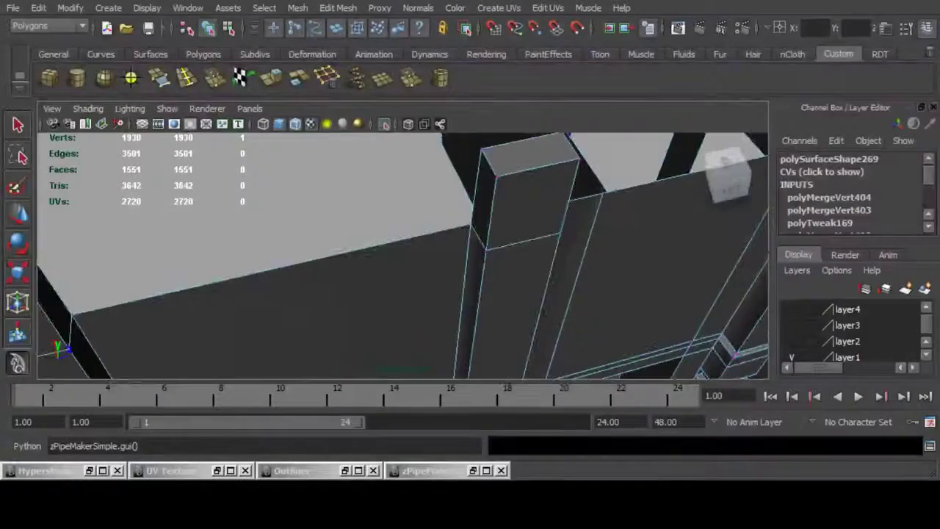
pyautogui.scroll(-8, 426, 308)
pyautogui.keyDown('alt'); pyautogui.moveTo(412, 301); pyautogui.dragTo(471, 243); pyautogui.keyUp('alt')
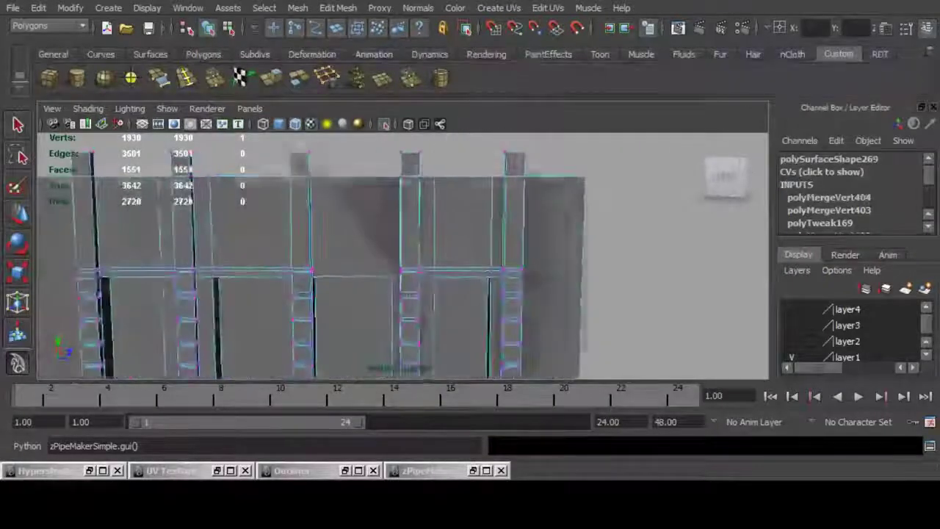
# Delete the horizontal edge loop around the column where it passes the wall's upper edge, including its vertices.
pyautogui.keyDown('alt'); pyautogui.moveTo(382, 235); pyautogui.dragTo(480, 290, button='middle'); pyautogui.keyUp('alt')
pyautogui.scroll(5, 480, 291)
pyautogui.keyDown('alt'); pyautogui.moveTo(470, 283); pyautogui.dragTo(404, 258); pyautogui.keyUp('alt')
pyautogui.scroll(5, 404, 257)
pyautogui.keyDown('alt'); pyautogui.moveTo(367, 213); pyautogui.dragTo(492, 330, button='middle'); pyautogui.keyUp('alt')
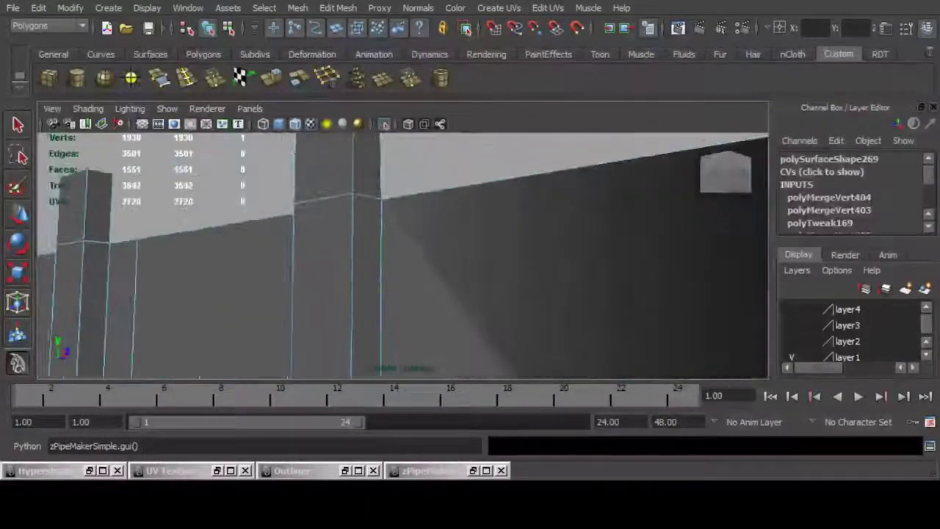
pyautogui.doubleClick(323, 199)
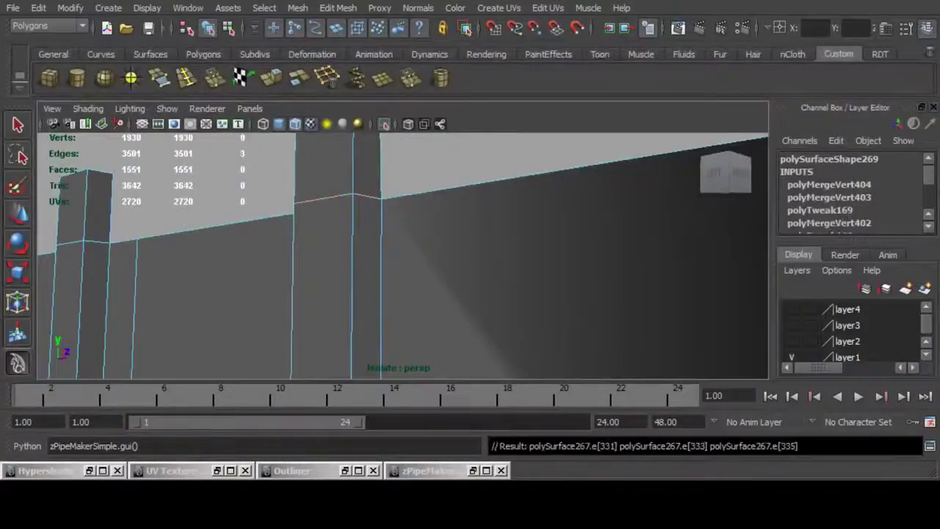
pyautogui.hotkey('ctrl', 'Delete')
# Delete the matching horizontal edge loop near the top of the neighbouring column, including its vertices.
pyautogui.scroll(-7, 402, 256)
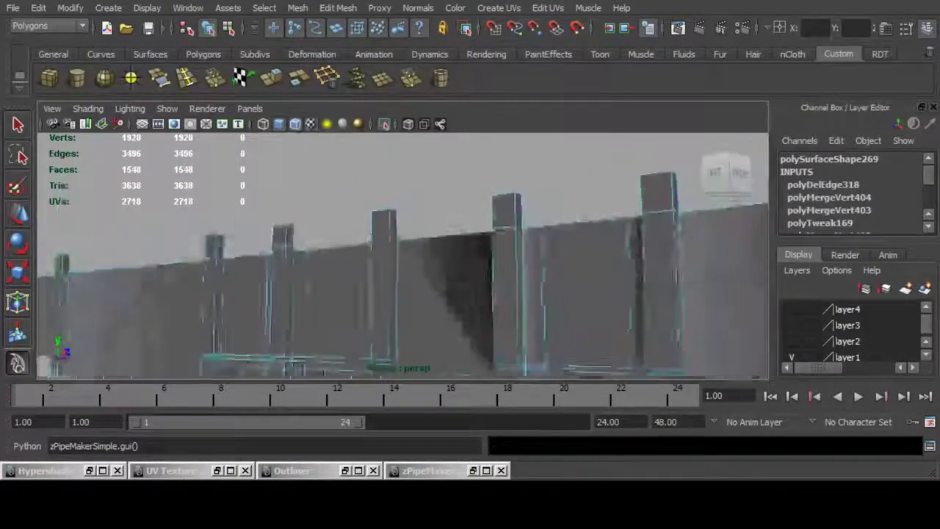
pyautogui.keyDown('alt'); pyautogui.moveTo(404, 257); pyautogui.dragTo(471, 279); pyautogui.keyUp('alt')
pyautogui.scroll(3, 470, 280)
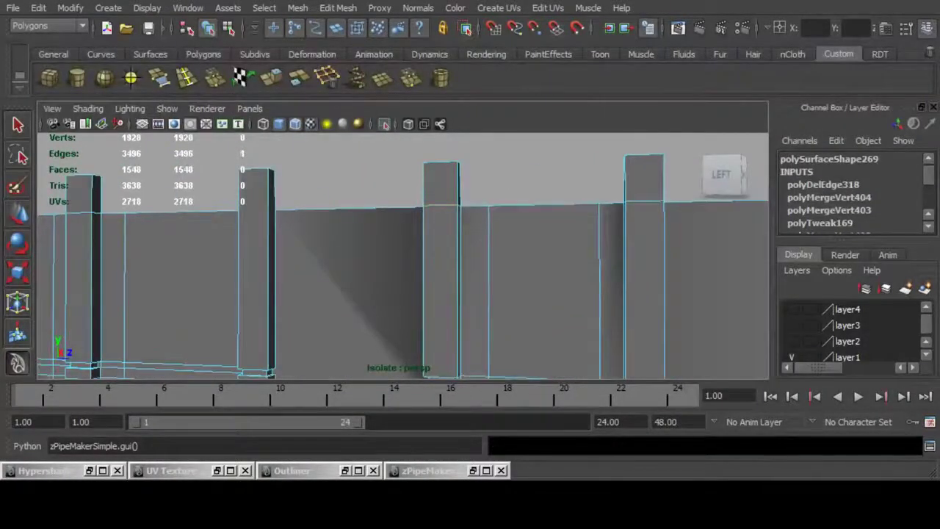
pyautogui.doubleClick(441, 205)
pyautogui.press('Delete')
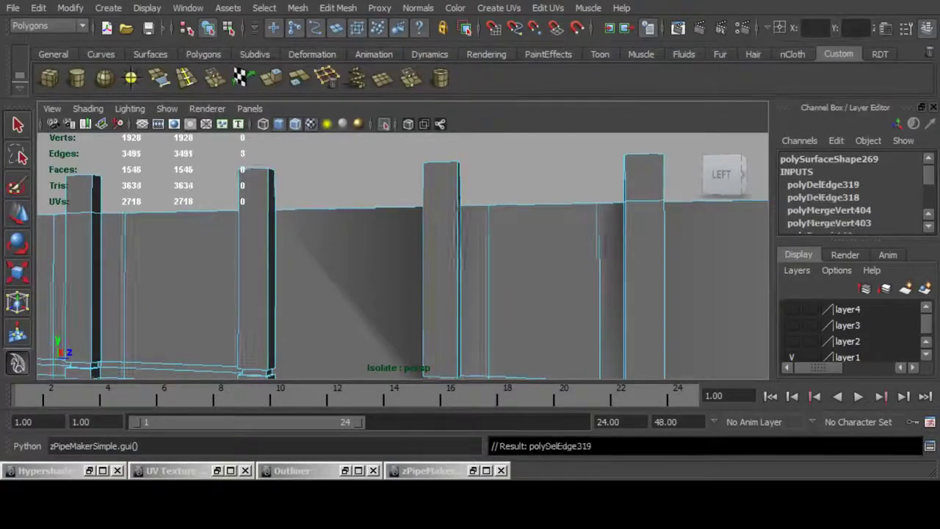
# Delete the vertical edge loop, the horizontal band edges and the short edge beside the window corner on the upper panel between two columns.
pyautogui.keyDown('alt'); pyautogui.moveTo(403, 249); pyautogui.dragTo(408, 305); pyautogui.keyUp('alt')
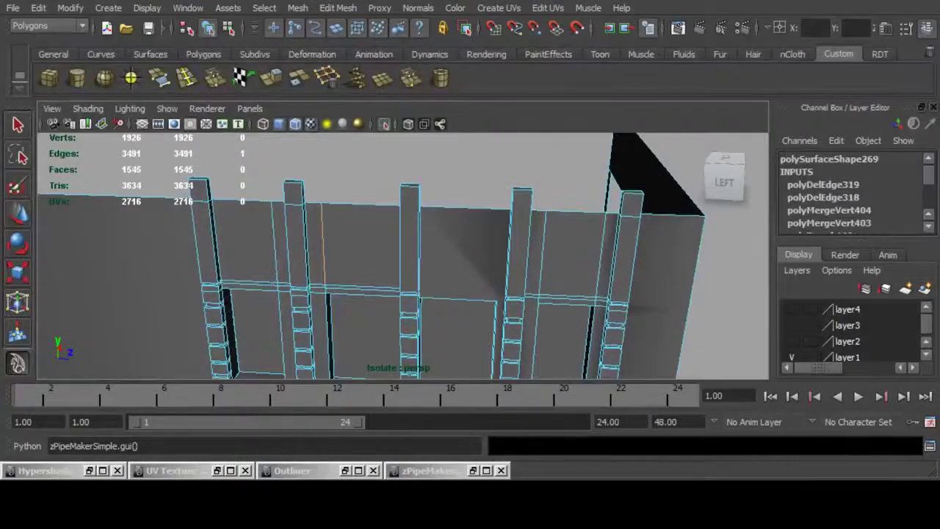
pyautogui.doubleClick(323, 244)
pyautogui.keyDown('alt'); pyautogui.moveTo(323, 244); pyautogui.dragTo(412, 250, button='right'); pyautogui.keyUp('alt')
pyautogui.keyDown('alt'); pyautogui.moveTo(368, 250); pyautogui.dragTo(507, 253, button='middle'); pyautogui.keyUp('alt')
pyautogui.keyDown('alt'); pyautogui.moveTo(404, 250); pyautogui.dragTo(488, 210); pyautogui.keyUp('alt')
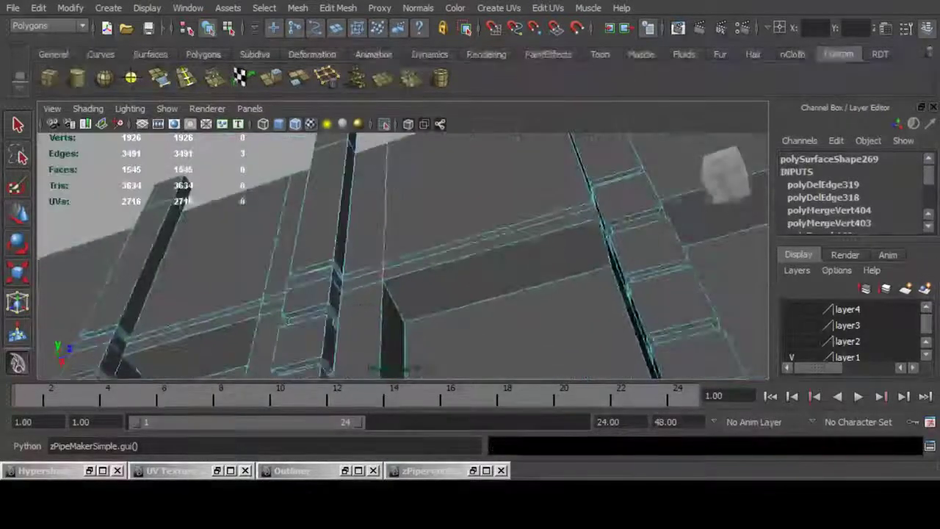
pyautogui.press('Delete')
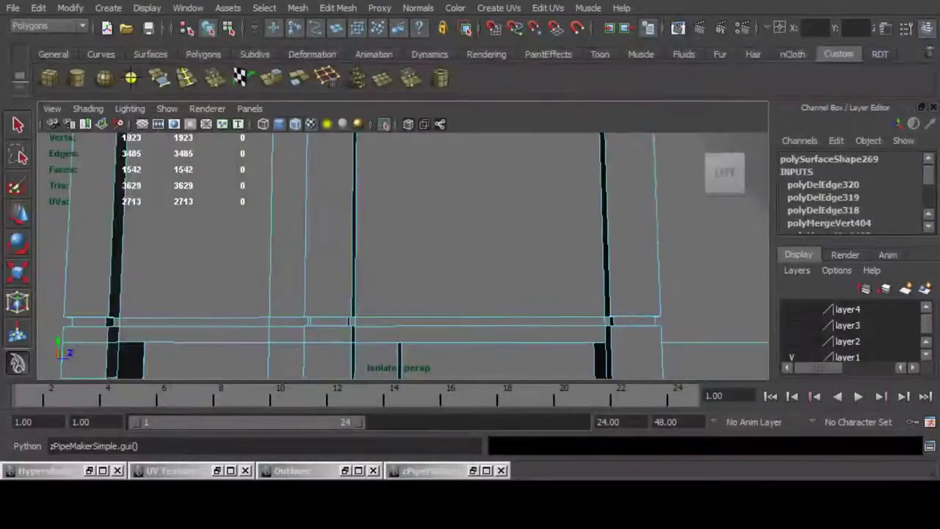
pyautogui.press('Delete')
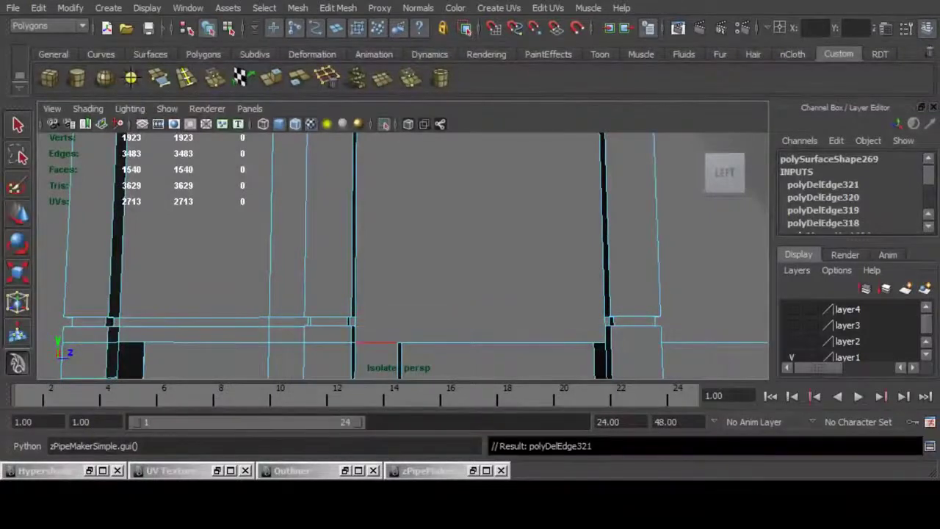
pyautogui.press('Delete')
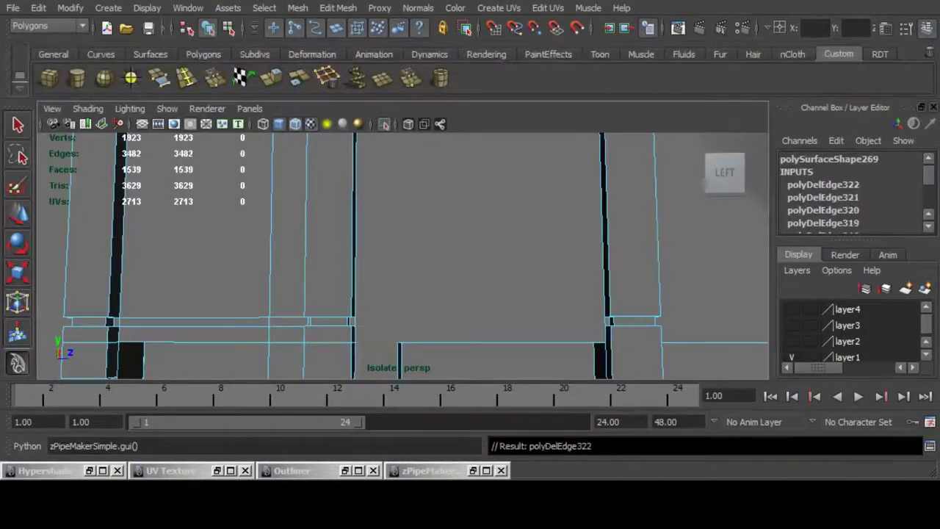
# Delete the two vertical edges on the upper panel above the narrow window between the last two columns, including their vertices.
pyautogui.scroll(-5, 403, 255)
pyautogui.keyDown('alt'); pyautogui.moveTo(470, 257); pyautogui.dragTo(324, 251, button='middle'); pyautogui.keyUp('alt')
pyautogui.moveTo(324, 251)
pyautogui.keyDown('alt'); pyautogui.mouseDown()
pyautogui.moveTo(375, 268)
pyautogui.moveTo(325, 249)
pyautogui.mouseUp(); pyautogui.keyUp('alt')
pyautogui.keyDown('alt'); pyautogui.moveTo(470, 242); pyautogui.dragTo(359, 246, button='middle'); pyautogui.keyUp('alt')
pyautogui.scroll(3, 393, 235)
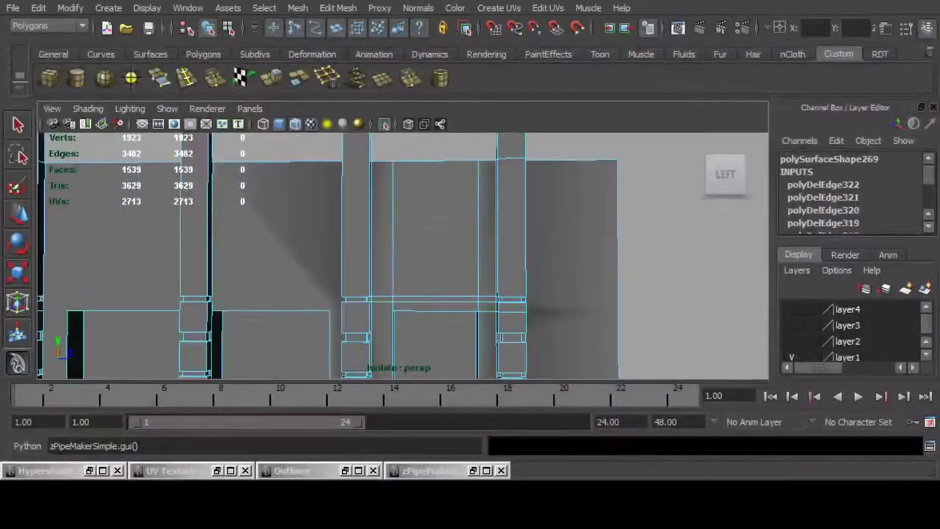
pyautogui.moveTo(381, 224); pyautogui.dragTo(489, 239)
pyautogui.keyDown('alt'); pyautogui.moveTo(470, 239); pyautogui.dragTo(455, 253); pyautogui.keyUp('alt')
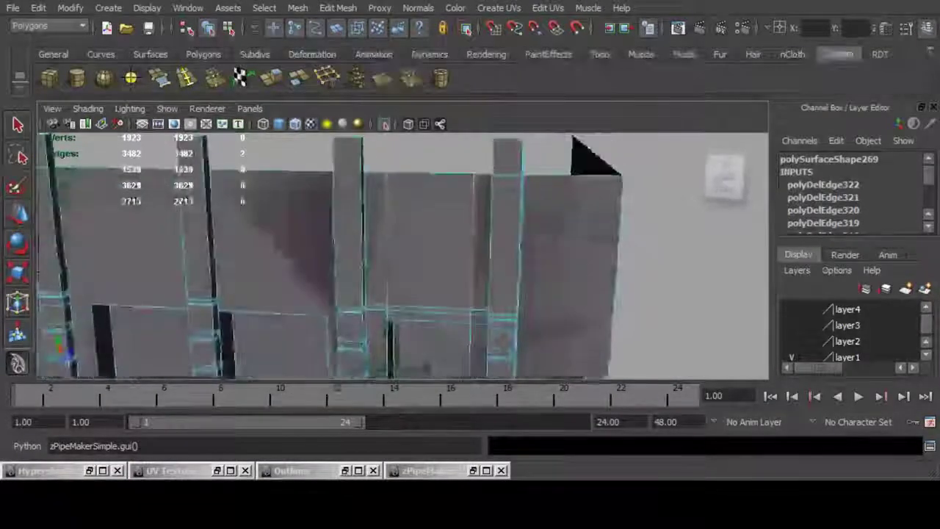
pyautogui.hotkey('ctrl', 'Delete')
# Delete the horizontal band edges and short vertical edges above the narrow window, keeping the neighbouring column's edges out of the selection.
pyautogui.keyDown('alt'); pyautogui.moveTo(455, 254); pyautogui.dragTo(456, 198, button='middle'); pyautogui.keyUp('alt')
pyautogui.scroll(2, 456, 198)
pyautogui.moveTo(448, 272)
pyautogui.keyDown('alt'); pyautogui.mouseDown()
pyautogui.moveTo(441, 239)
pyautogui.moveTo(436, 257)
pyautogui.moveTo(463, 260)
pyautogui.mouseUp(); pyautogui.keyUp('alt')
pyautogui.keyDown('ctrl'); pyautogui.click(441, 262); pyautogui.keyUp('ctrl')
pyautogui.scroll(3, 440, 262)
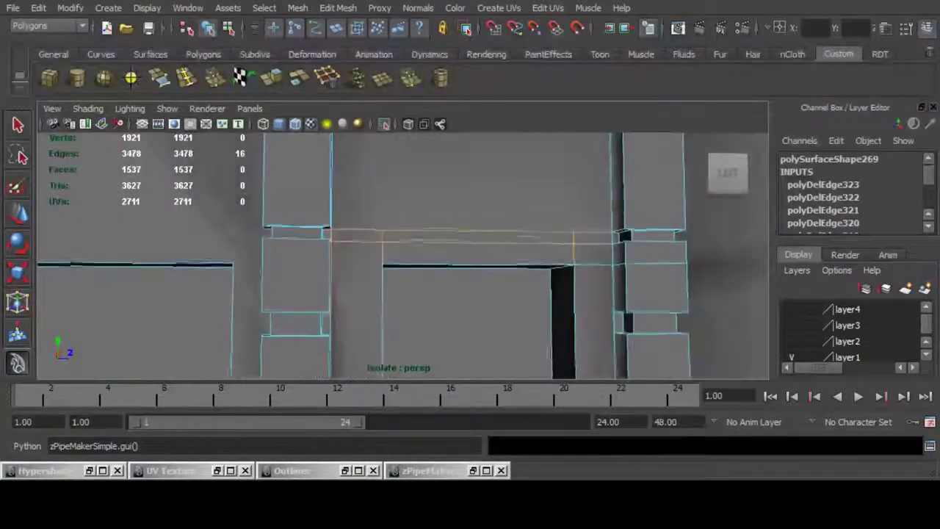
pyautogui.keyDown('ctrl'); pyautogui.click(573, 252); pyautogui.keyUp('ctrl')
pyautogui.scroll(-2, 573, 252)
pyautogui.keyDown('alt'); pyautogui.moveTo(573, 252); pyautogui.dragTo(482, 333, button='middle'); pyautogui.keyUp('alt')
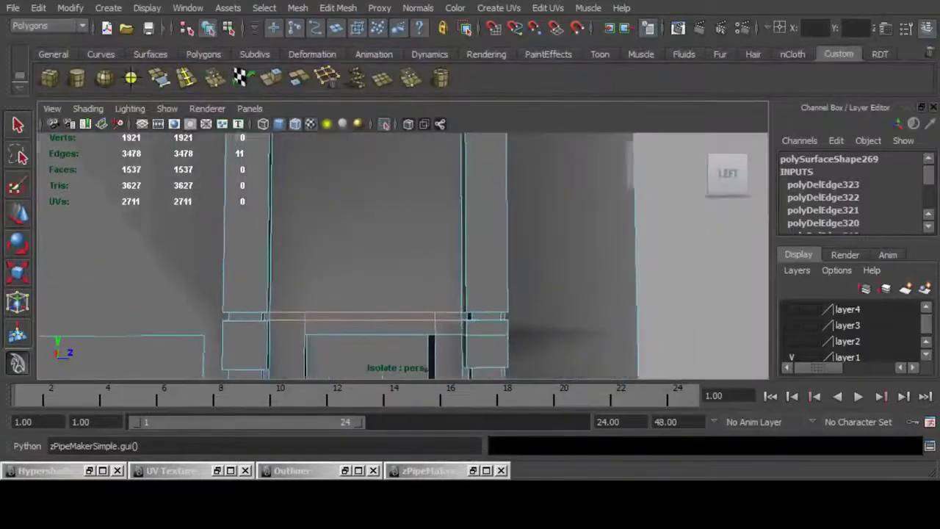
pyautogui.scroll(-4, 482, 333)
pyautogui.keyDown('alt'); pyautogui.moveTo(482, 333); pyautogui.dragTo(382, 324); pyautogui.keyUp('alt')
pyautogui.scroll(-4, 441, 279)
pyautogui.keyDown('ctrl'); pyautogui.click(491, 233); pyautogui.keyUp('ctrl')
pyautogui.scroll(5, 294, 272)
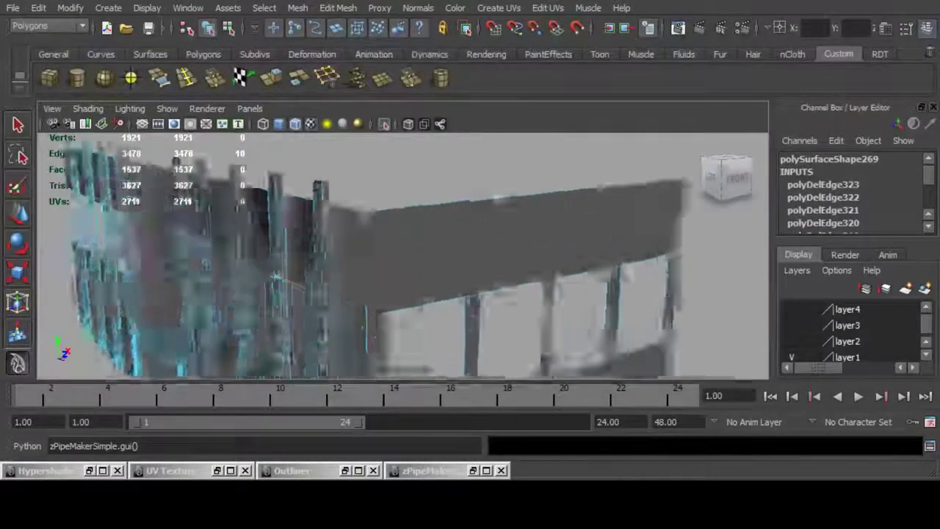
pyautogui.keyDown('alt'); pyautogui.moveTo(331, 272); pyautogui.dragTo(477, 261); pyautogui.keyUp('alt')
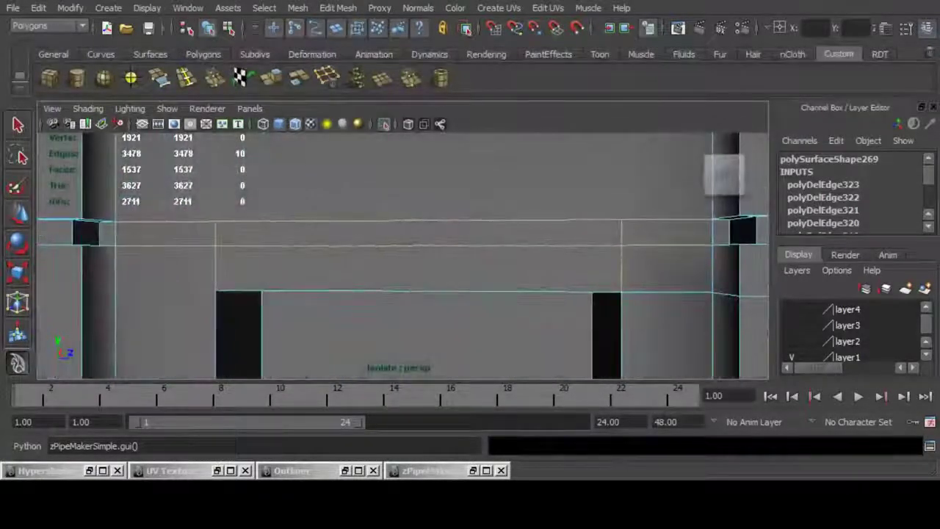
pyautogui.hotkey('ctrl', 'Delete')
# Delete the two leftover short edges at the column grooves on either side of the upper panel above the narrow window.
pyautogui.scroll(-5, 403, 256)
pyautogui.scroll(-8, 404, 256)
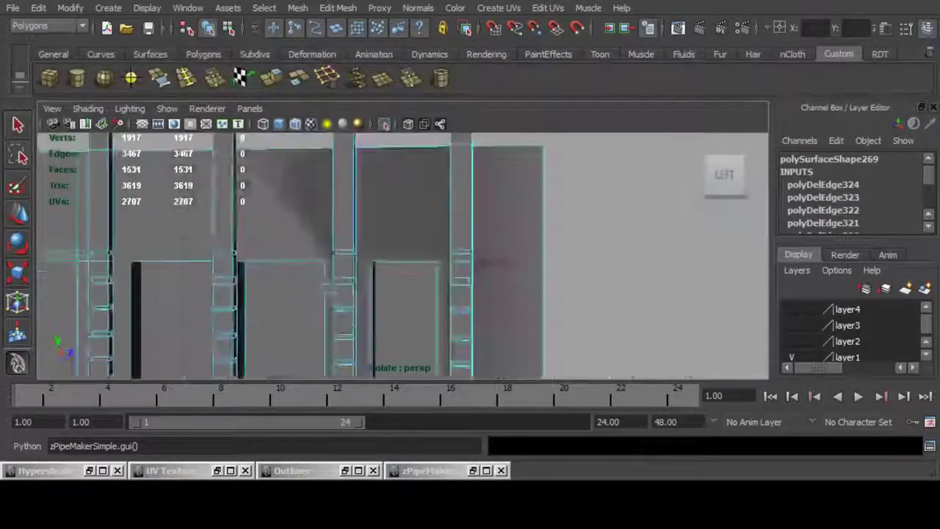
pyautogui.keyDown('alt'); pyautogui.moveTo(404, 272); pyautogui.dragTo(394, 250, button='middle'); pyautogui.keyUp('alt')
pyautogui.scroll(3, 412, 219)
pyautogui.scroll(5, 434, 335)
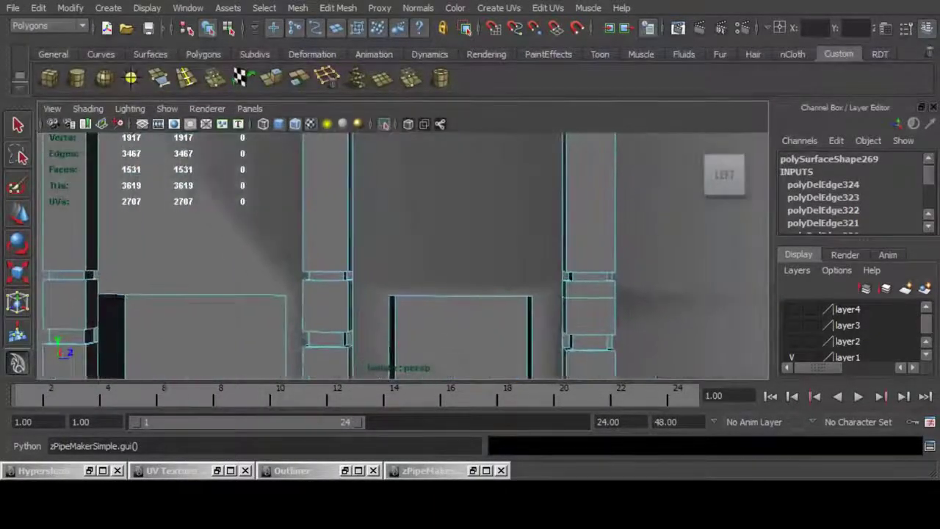
pyautogui.keyDown('alt'); pyautogui.moveTo(395, 251); pyautogui.dragTo(500, 250); pyautogui.keyUp('alt')
pyautogui.scroll(4, 404, 256)
pyautogui.keyDown('alt'); pyautogui.moveTo(433, 256); pyautogui.dragTo(397, 251); pyautogui.keyUp('alt')
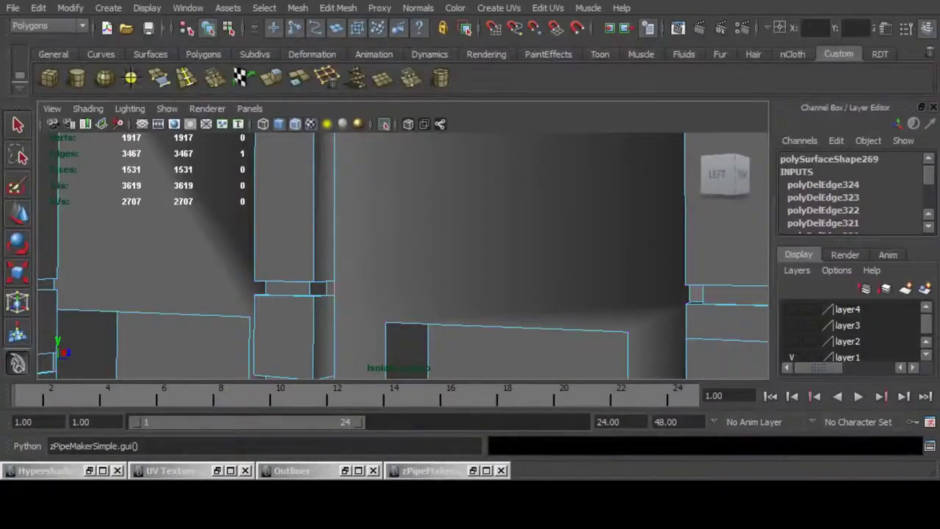
pyautogui.hotkey('ctrl', 'Delete')
pyautogui.keyDown('alt'); pyautogui.moveTo(397, 251); pyautogui.dragTo(449, 251); pyautogui.keyUp('alt')
pyautogui.keyDown('alt'); pyautogui.moveTo(448, 252); pyautogui.dragTo(364, 231, button='middle'); pyautogui.keyUp('alt')
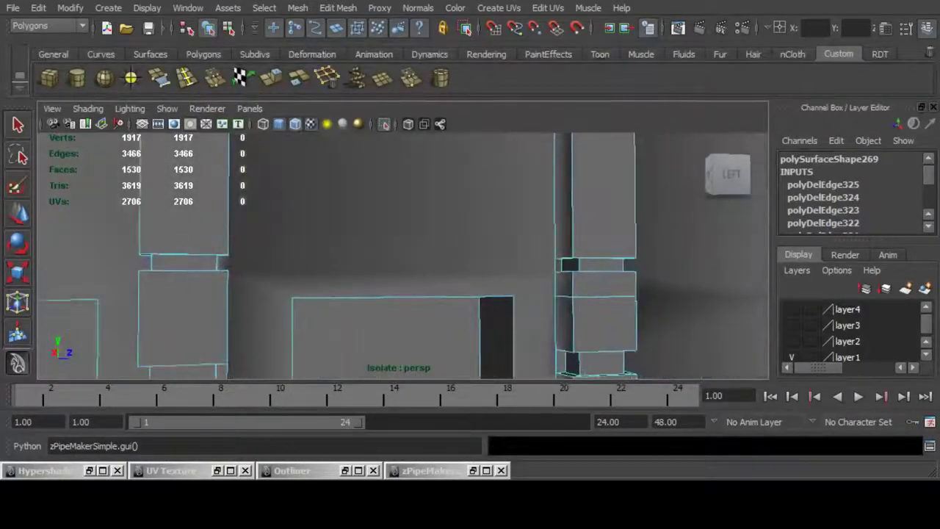
pyautogui.click(556, 264)
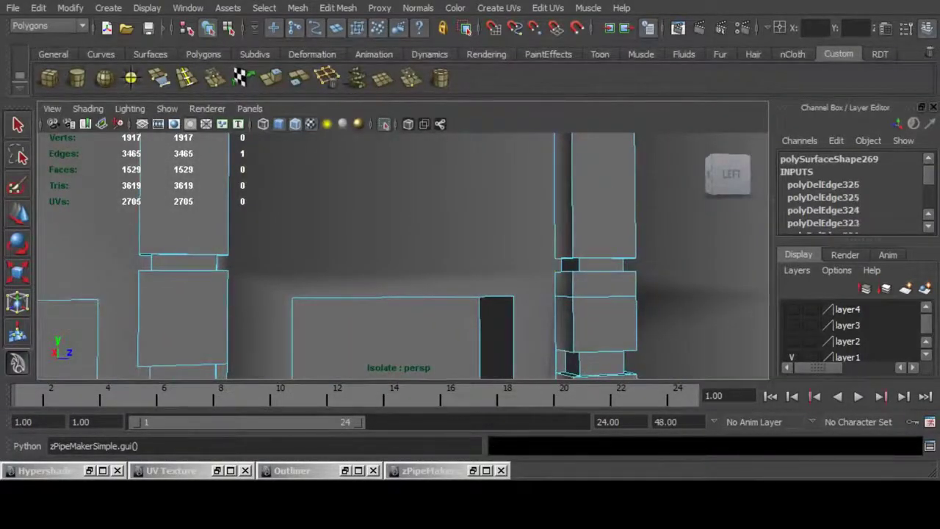
# Delete the horizontal edge loop around the end column's upper block, including its vertices.
pyautogui.doubleClick(604, 297)
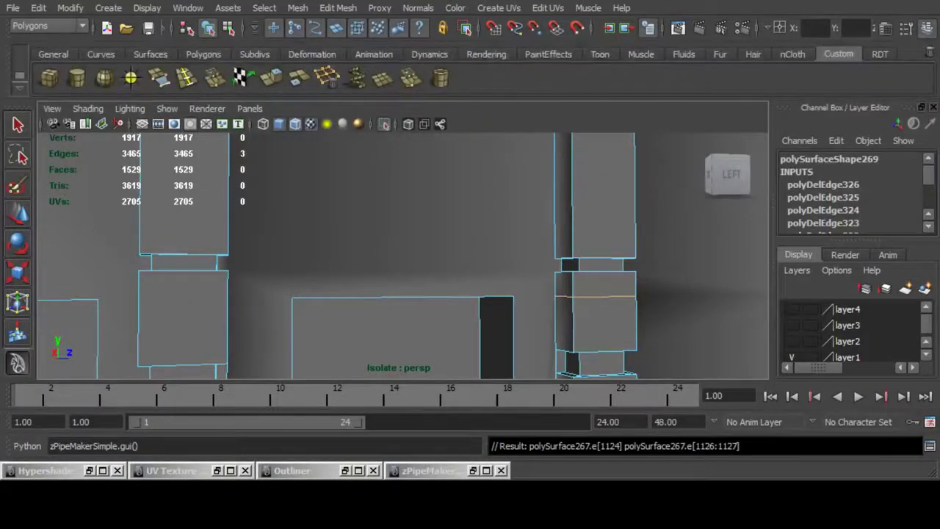
pyautogui.hotkey('ctrl', 'Delete')
pyautogui.scroll(-6, 403, 256)
pyautogui.keyDown('alt'); pyautogui.moveTo(402, 255); pyautogui.dragTo(406, 187, button='middle'); pyautogui.keyUp('alt')
pyautogui.keyDown('alt'); pyautogui.moveTo(407, 186); pyautogui.dragTo(422, 186); pyautogui.keyUp('alt')
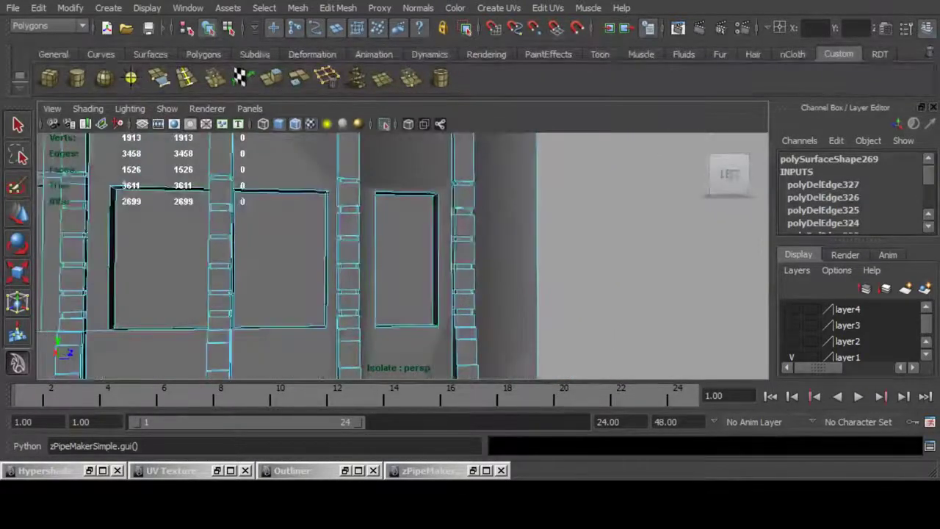
# Examine the window sills, stepped column blocks and wall base in vertex mode for stray vertices.
pyautogui.keyDown('alt'); pyautogui.moveTo(411, 243); pyautogui.dragTo(330, 293); pyautogui.keyUp('alt')
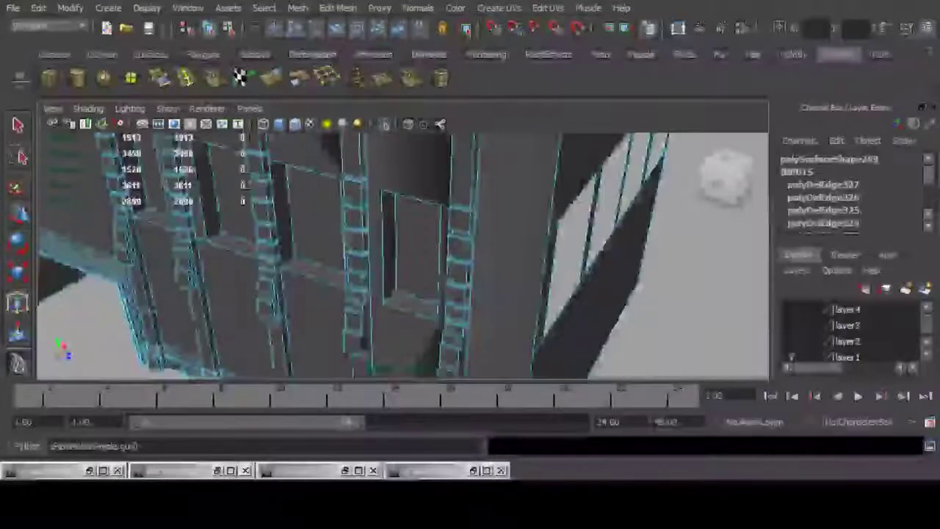
pyautogui.keyDown('alt'); pyautogui.moveTo(403, 272); pyautogui.dragTo(411, 235); pyautogui.keyUp('alt')
pyautogui.scroll(5, 403, 255)
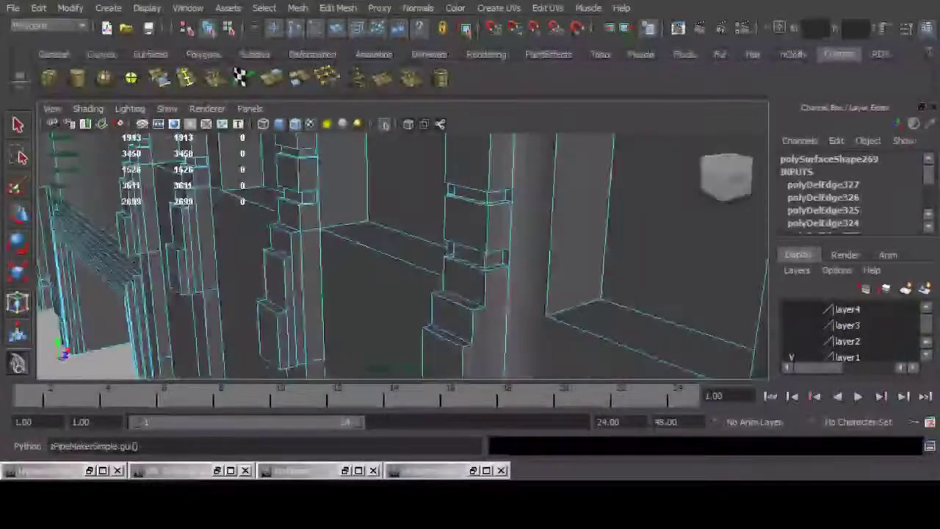
pyautogui.keyDown('alt'); pyautogui.moveTo(353, 253); pyautogui.dragTo(485, 261); pyautogui.keyUp('alt')
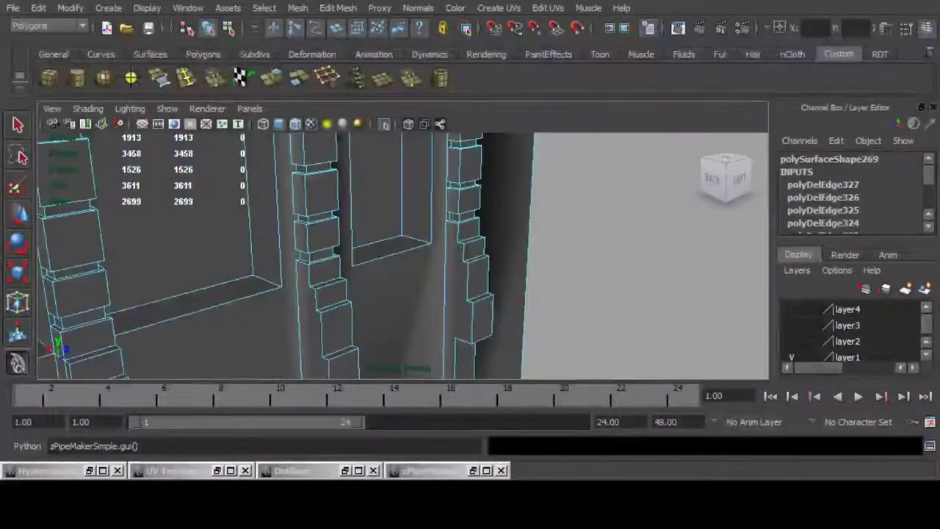
pyautogui.scroll(-3, 403, 255)
pyautogui.keyDown('alt'); pyautogui.moveTo(402, 265); pyautogui.dragTo(404, 247, button='middle'); pyautogui.keyUp('alt')
pyautogui.press('F9')
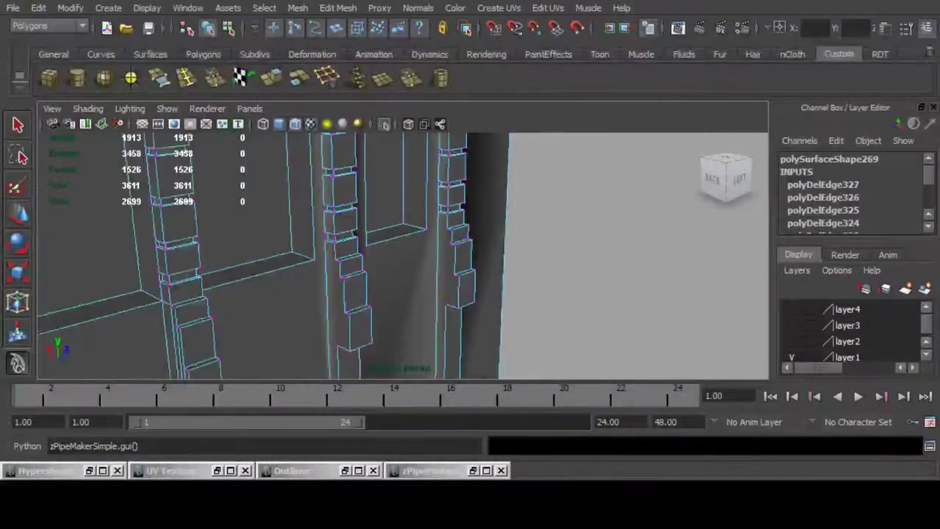
pyautogui.keyDown('alt'); pyautogui.moveTo(403, 220); pyautogui.dragTo(419, 316); pyautogui.keyUp('alt')
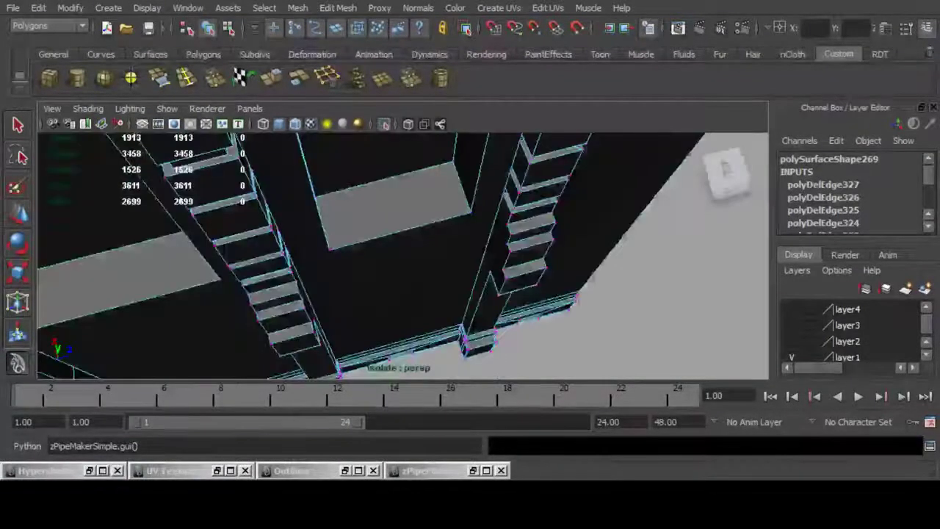
pyautogui.keyDown('alt'); pyautogui.moveTo(418, 271); pyautogui.dragTo(316, 243); pyautogui.keyUp('alt')
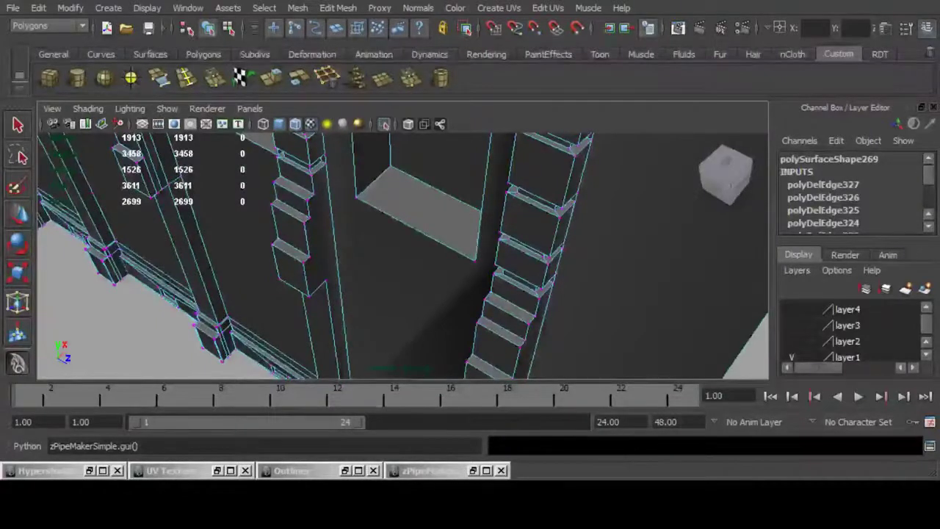
pyautogui.keyDown('alt'); pyautogui.moveTo(345, 264); pyautogui.dragTo(500, 228); pyautogui.keyUp('alt')
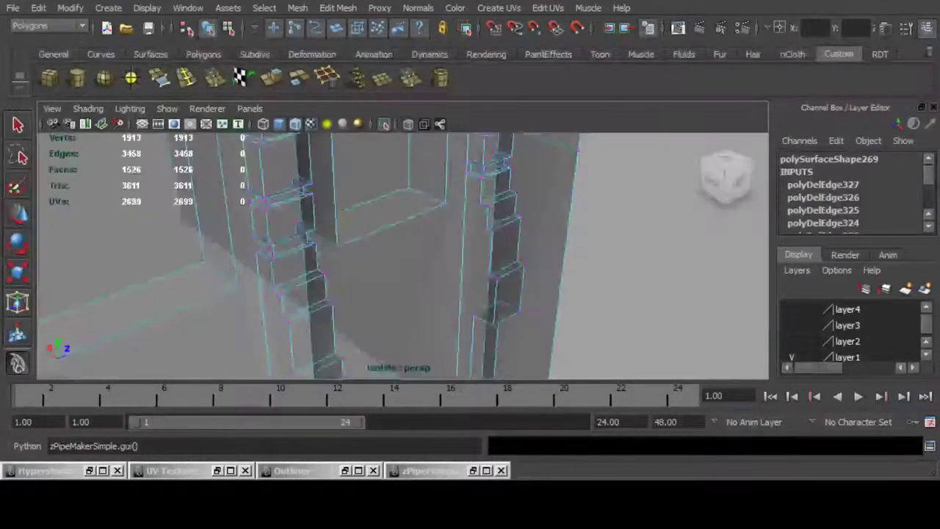
pyautogui.keyDown('alt'); pyautogui.moveTo(411, 235); pyautogui.dragTo(352, 279); pyautogui.keyUp('alt')
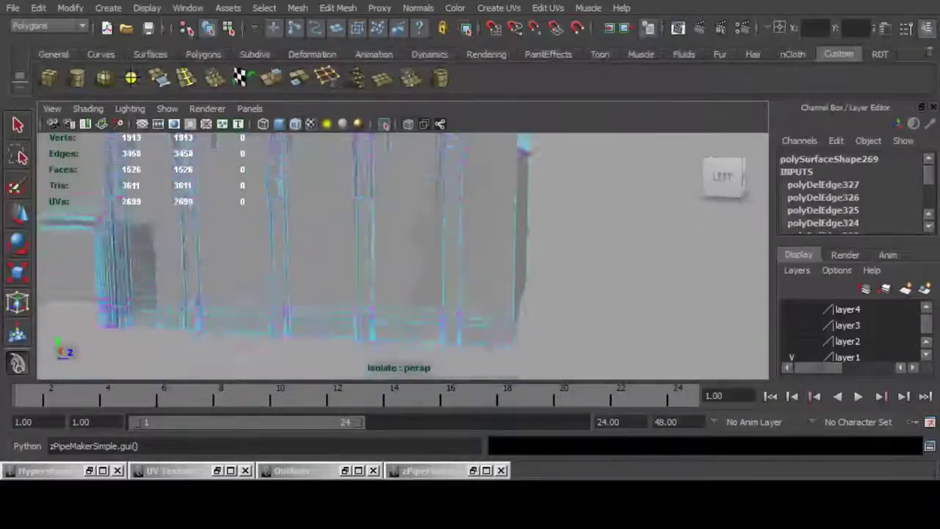
pyautogui.keyDown('alt'); pyautogui.moveTo(367, 279); pyautogui.dragTo(456, 279, button='right'); pyautogui.keyUp('alt')
pyautogui.keyDown('alt'); pyautogui.moveTo(426, 287); pyautogui.dragTo(448, 221); pyautogui.keyUp('alt')
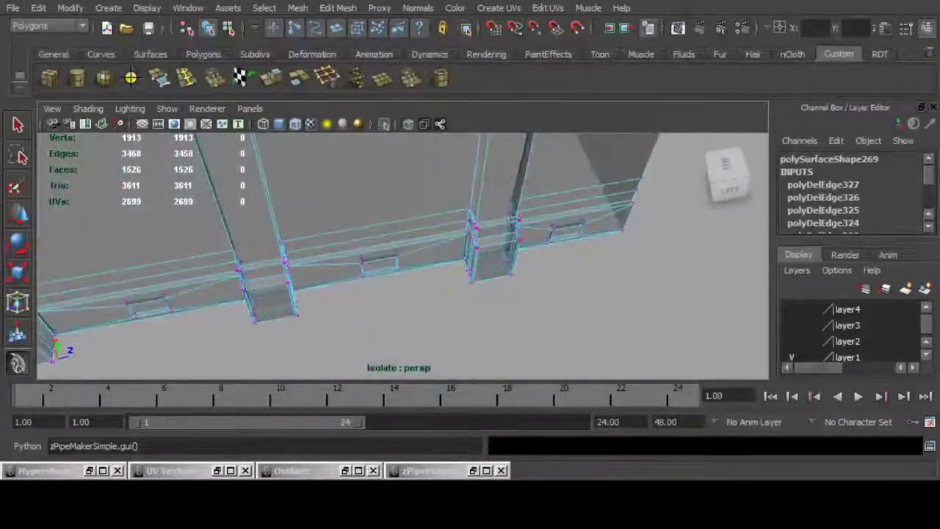
# Turn off X-ray shading and examine the base bands, small recesses and column feet up close.
pyautogui.hotkey('alt', 'x')
pyautogui.keyDown('alt'); pyautogui.moveTo(382, 257); pyautogui.dragTo(515, 257, button='right'); pyautogui.keyUp('alt')
pyautogui.keyDown('alt'); pyautogui.moveTo(514, 257); pyautogui.dragTo(400, 294, button='middle'); pyautogui.keyUp('alt')
pyautogui.keyDown('alt'); pyautogui.moveTo(400, 294); pyautogui.dragTo(471, 272); pyautogui.keyUp('alt')
pyautogui.keyDown('alt'); pyautogui.moveTo(411, 308); pyautogui.dragTo(433, 198, button='middle'); pyautogui.keyUp('alt')
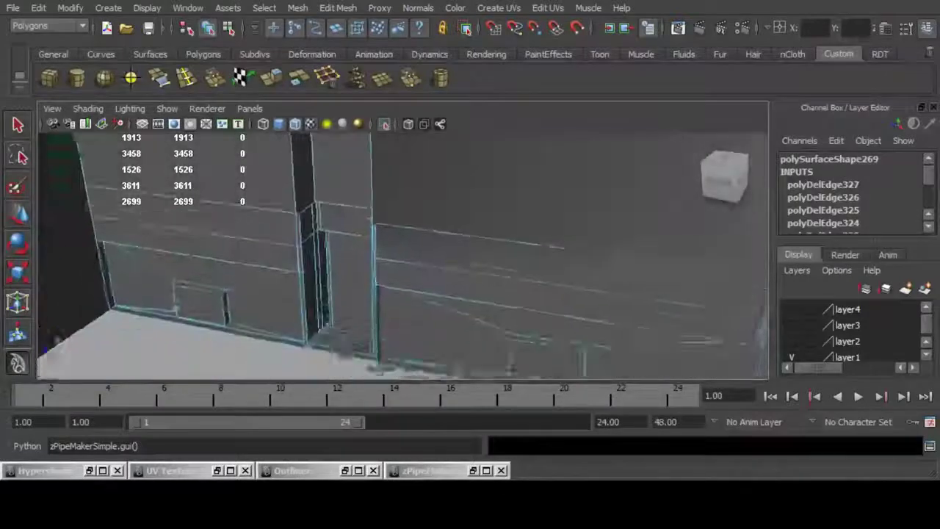
pyautogui.keyDown('alt'); pyautogui.moveTo(433, 199); pyautogui.dragTo(485, 206, button='right'); pyautogui.keyUp('alt')
pyautogui.keyDown('alt'); pyautogui.moveTo(485, 205); pyautogui.dragTo(368, 154); pyautogui.keyUp('alt')
pyautogui.keyDown('alt'); pyautogui.moveTo(367, 191); pyautogui.dragTo(507, 235); pyautogui.keyUp('alt')
pyautogui.keyDown('alt'); pyautogui.moveTo(411, 220); pyautogui.dragTo(449, 351, button='middle'); pyautogui.keyUp('alt')
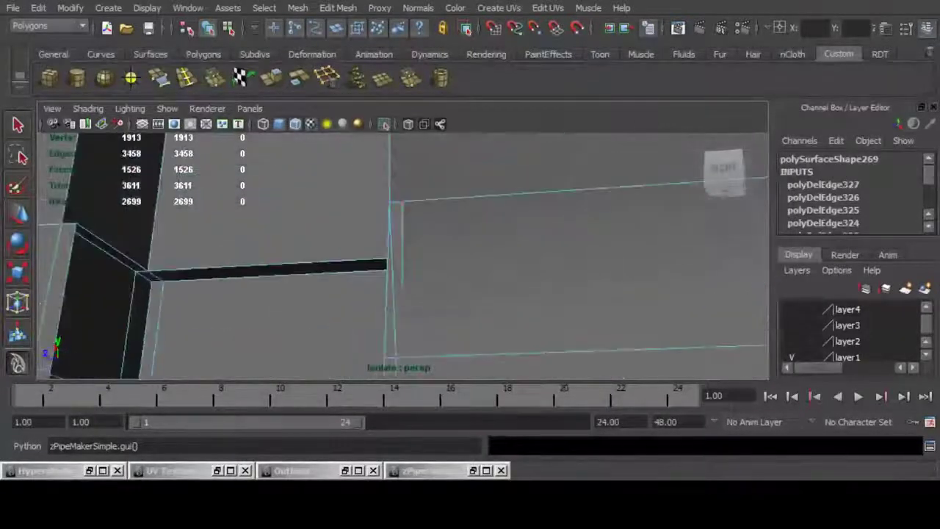
# Select the vertex where the top base band meets the column and inspect the band between the neighbouring columns.
pyautogui.click(394, 202)
pyautogui.keyDown('alt'); pyautogui.moveTo(394, 202); pyautogui.dragTo(394, 250, button='middle'); pyautogui.keyUp('alt')
pyautogui.keyDown('alt'); pyautogui.moveTo(394, 250); pyautogui.dragTo(529, 257); pyautogui.keyUp('alt')
pyautogui.keyDown('alt'); pyautogui.moveTo(529, 257); pyautogui.dragTo(478, 258, button='right'); pyautogui.keyUp('alt')
pyautogui.keyDown('alt'); pyautogui.moveTo(477, 258); pyautogui.dragTo(189, 268, button='middle'); pyautogui.keyUp('alt')
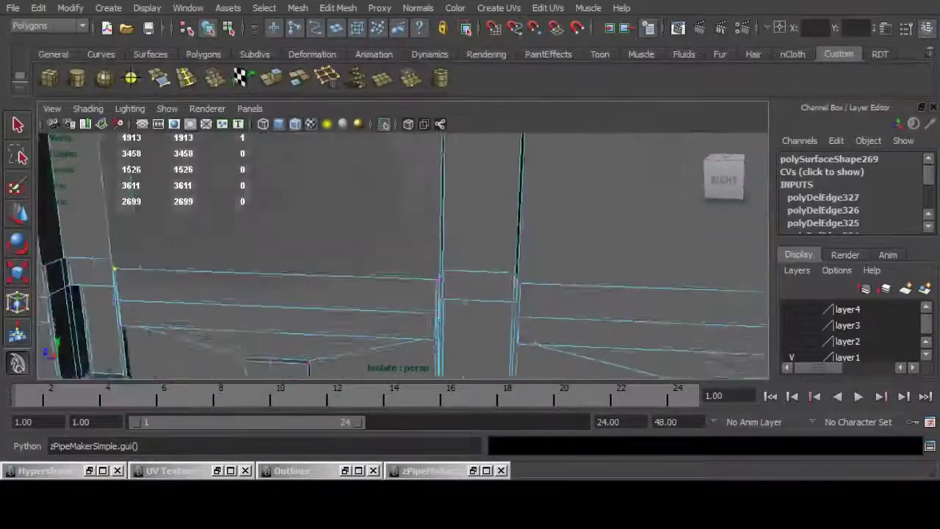
pyautogui.keyDown('alt'); pyautogui.moveTo(470, 264); pyautogui.dragTo(206, 268); pyautogui.keyUp('alt')
pyautogui.keyDown('alt'); pyautogui.moveTo(441, 265); pyautogui.dragTo(389, 264, button='right'); pyautogui.keyUp('alt')
pyautogui.keyDown('alt'); pyautogui.moveTo(389, 264); pyautogui.dragTo(412, 266, button='middle'); pyautogui.keyUp('alt')
pyautogui.keyDown('alt'); pyautogui.moveTo(470, 265); pyautogui.dragTo(323, 264, button='right'); pyautogui.keyUp('alt')
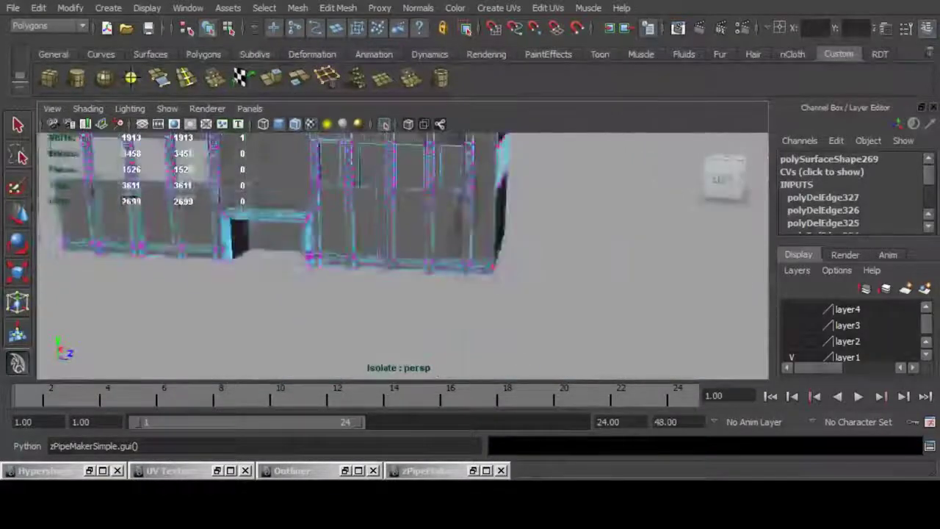
# Review the whole facade and return the wall mesh to object selection mode.
pyautogui.keyDown('alt'); pyautogui.moveTo(396, 235); pyautogui.dragTo(398, 293, button='middle'); pyautogui.keyUp('alt')
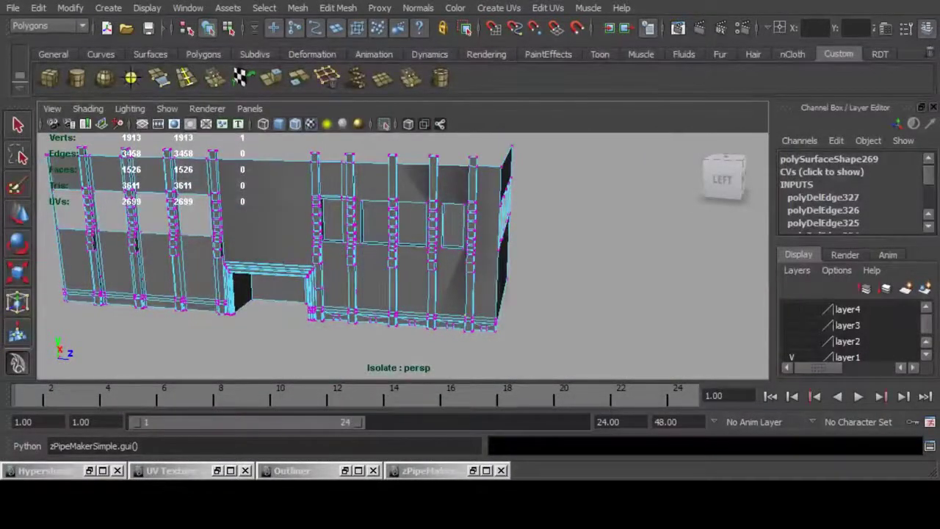
pyautogui.keyDown('alt'); pyautogui.moveTo(403, 257); pyautogui.dragTo(485, 257, button='right'); pyautogui.keyUp('alt')
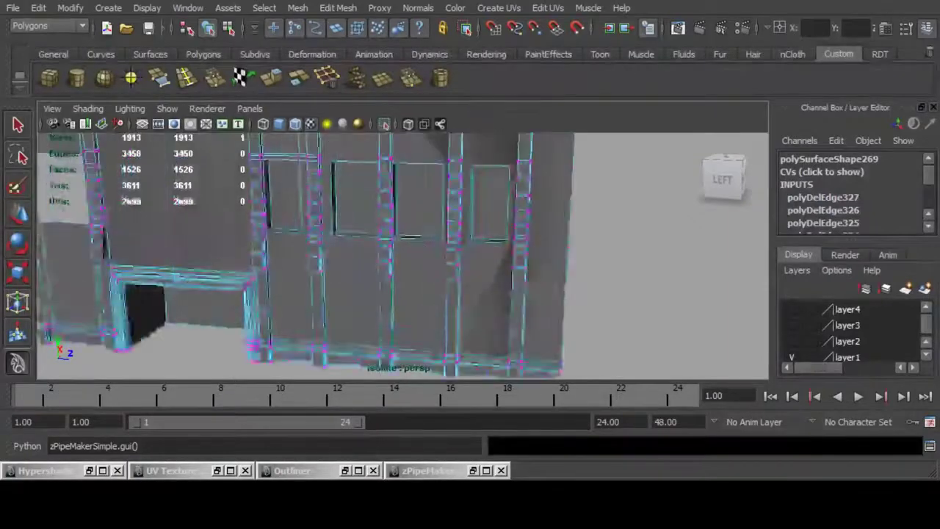
pyautogui.keyDown('alt'); pyautogui.moveTo(403, 235); pyautogui.dragTo(404, 275, button='middle'); pyautogui.keyUp('alt')
pyautogui.keyDown('alt'); pyautogui.moveTo(470, 264); pyautogui.dragTo(397, 265, button='right'); pyautogui.keyUp('alt')
pyautogui.keyDown('alt'); pyautogui.moveTo(441, 261); pyautogui.dragTo(345, 272); pyautogui.keyUp('alt')
pyautogui.press('F8')
pyautogui.press('F8')
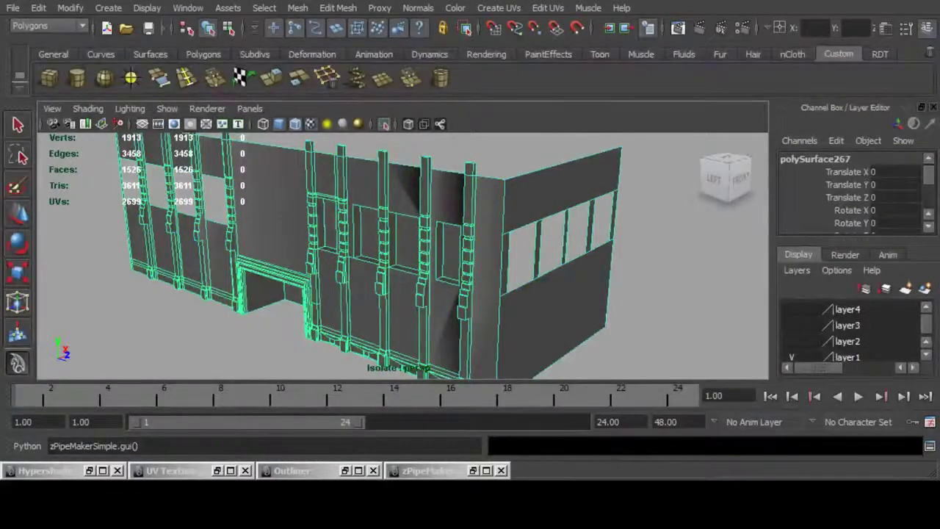
# Switch to the browser, check the Facebook live broadcast's preview and comments, and return to Maya.
pyautogui.hotkey('alt', 'Tab')
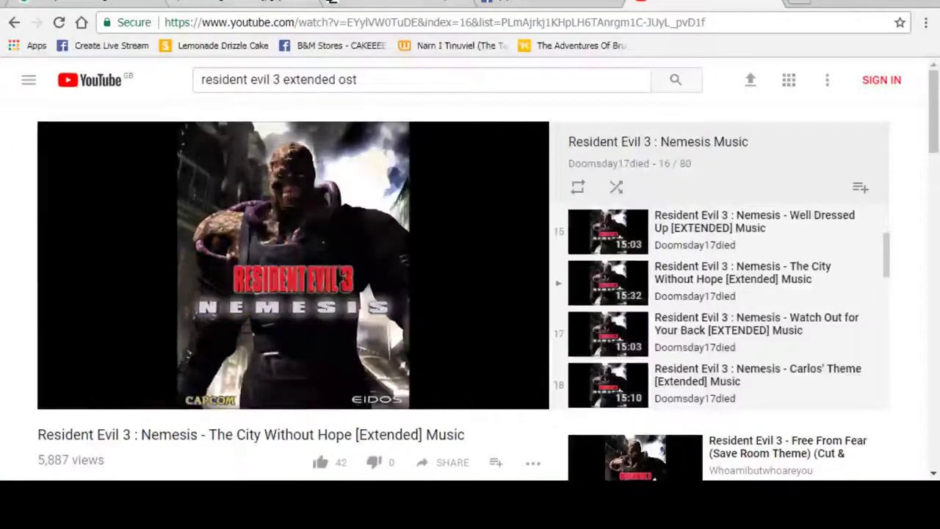
pyautogui.click(551, 3)
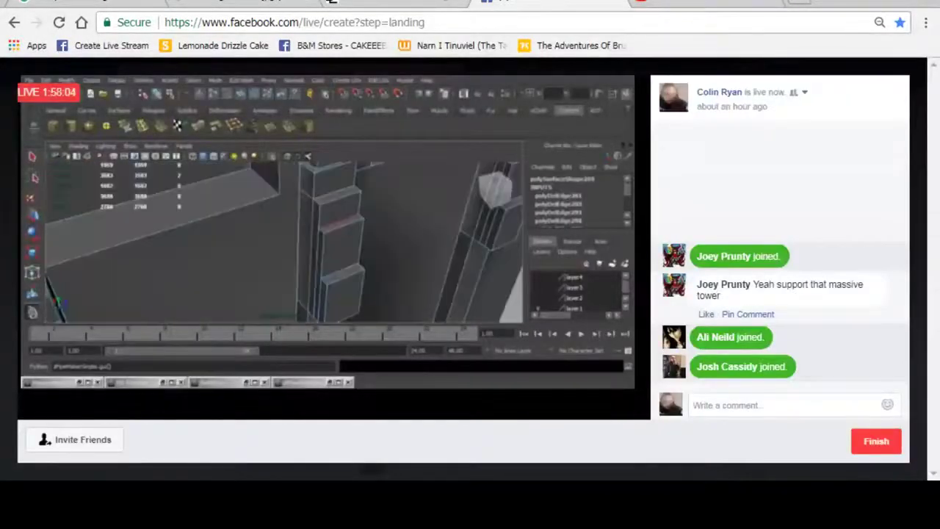
pyautogui.hotkey('alt', 'Tab')
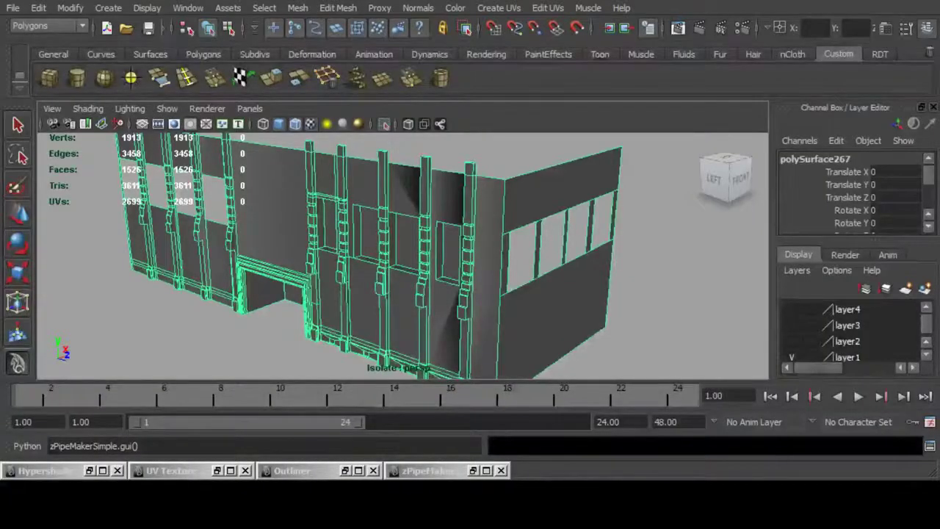
# Turn off the wall's isolation and review the building within the full street scene.
pyautogui.hotkey('ctrl', '1')
pyautogui.scroll(-3, 403, 256)
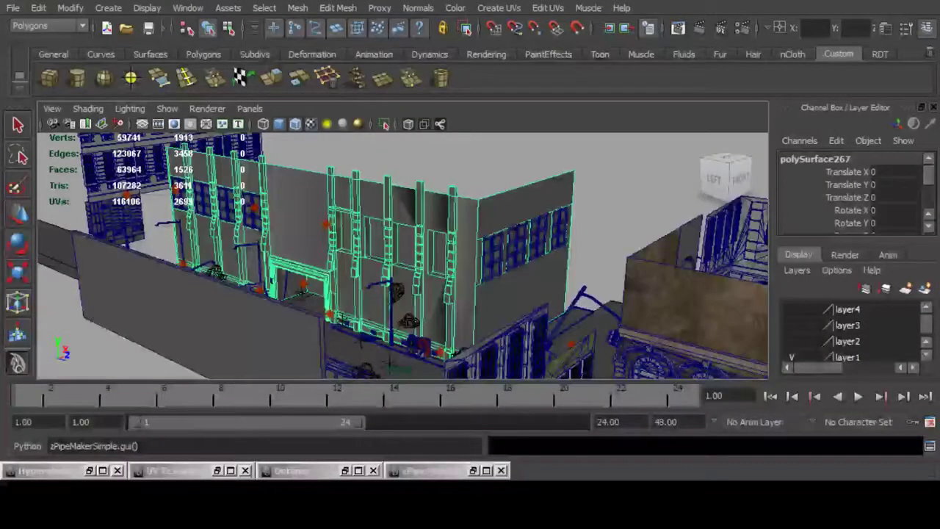
pyautogui.keyDown('alt'); pyautogui.moveTo(403, 256); pyautogui.dragTo(500, 282); pyautogui.keyUp('alt')
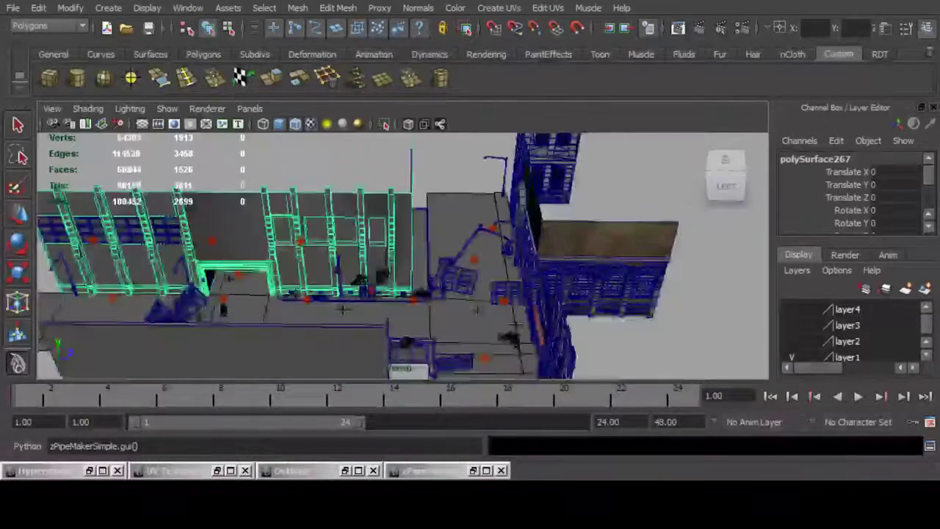
pyautogui.keyDown('alt'); pyautogui.moveTo(342, 309); pyautogui.dragTo(500, 272); pyautogui.keyUp('alt')
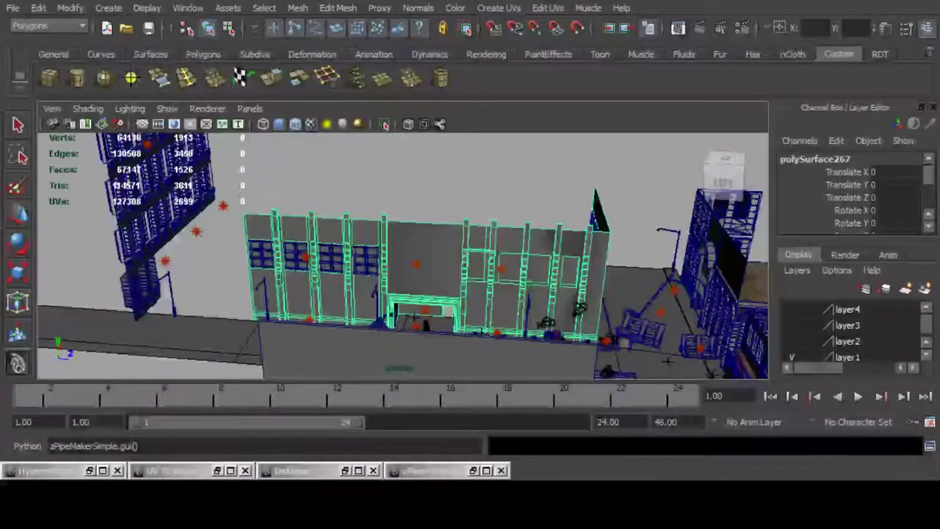
# Duplicate the three-window facade section and move the copy across the street onto the front of the building beside the arched gateway.
pyautogui.click(136, 244)
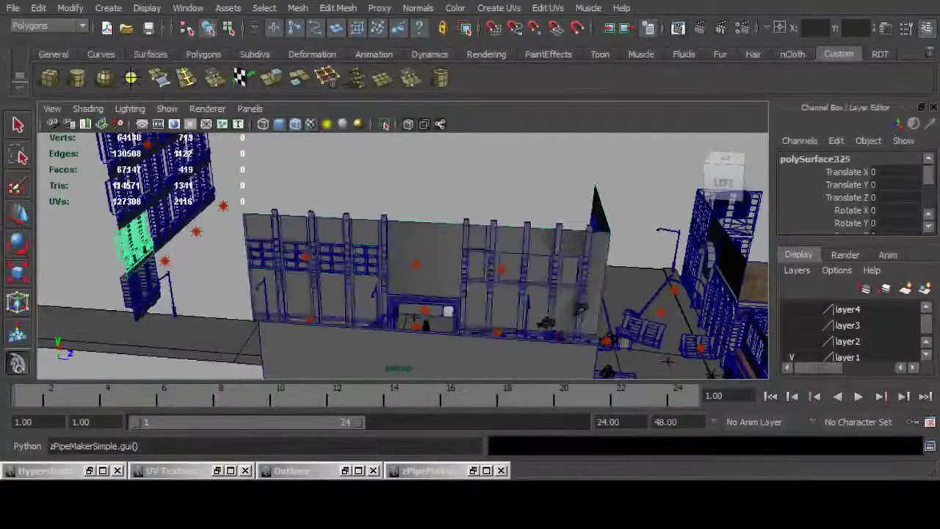
pyautogui.press('w')
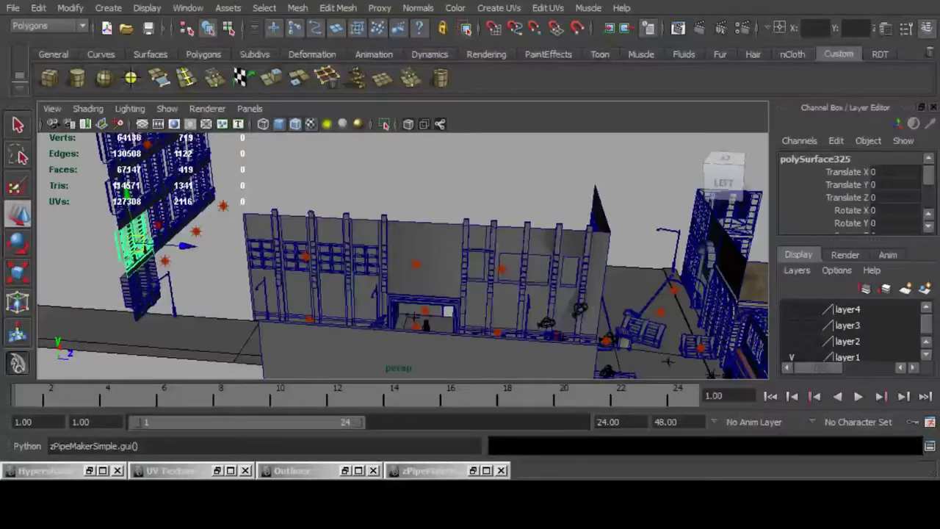
pyautogui.hotkey('ctrl', 'd')
pyautogui.moveTo(185, 246); pyautogui.dragTo(643, 273)
pyautogui.keyDown('alt'); pyautogui.moveTo(643, 273); pyautogui.dragTo(572, 272, button='middle'); pyautogui.keyUp('alt')
pyautogui.moveTo(566, 273); pyautogui.dragTo(852, 291)
pyautogui.press('f')
pyautogui.keyDown('alt'); pyautogui.moveTo(852, 290); pyautogui.dragTo(793, 290, button='right'); pyautogui.keyUp('alt')
pyautogui.moveTo(350, 252); pyautogui.dragTo(169, 238)
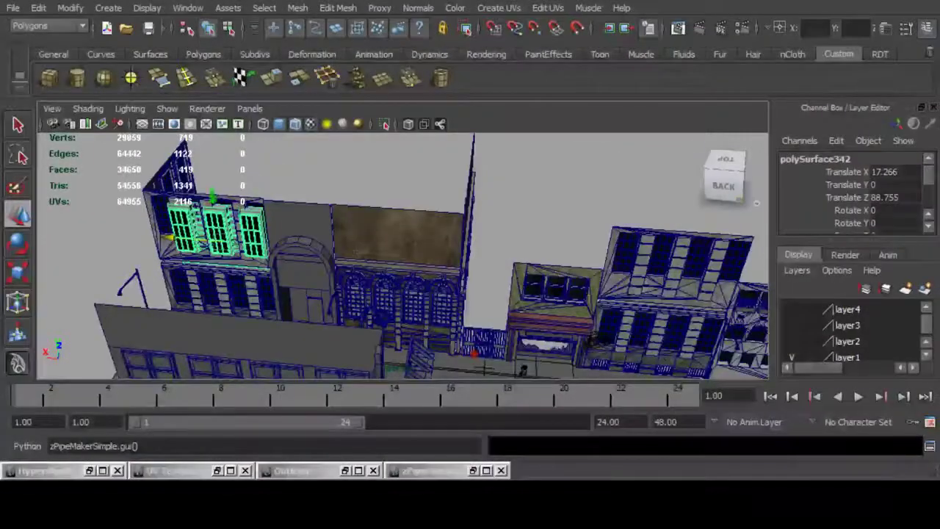
# Set the facade copy's Y rotation to 180 and fit it against the building's upper storey.
pyautogui.click(895, 223)
pyautogui.write('180')
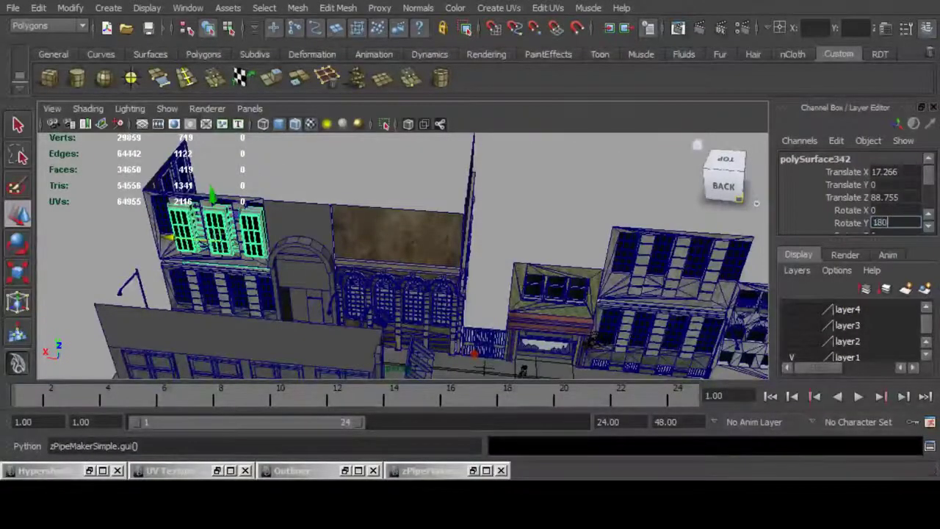
pyautogui.press('Return')
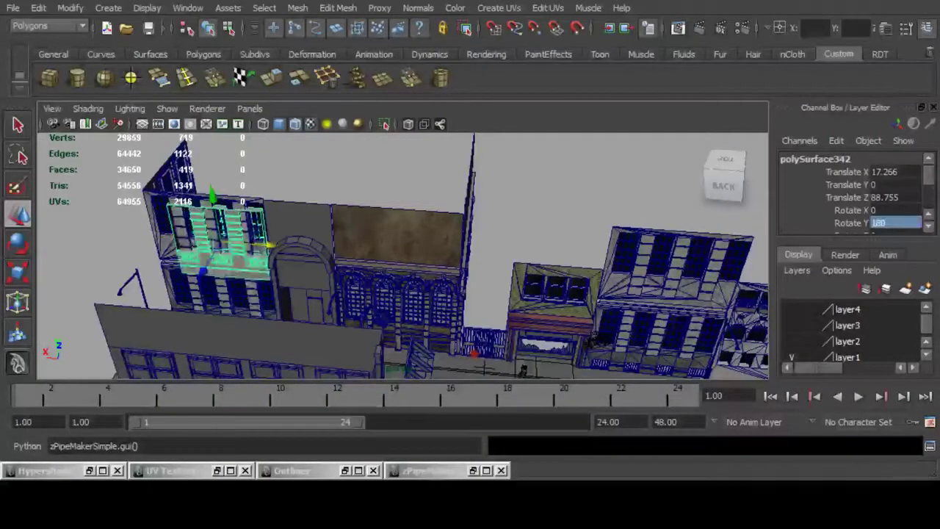
pyautogui.press('f')
pyautogui.moveTo(460, 257); pyautogui.dragTo(558, 210)
pyautogui.scroll(-3, 468, 257)
pyautogui.moveTo(406, 206); pyautogui.dragTo(300, 209)
# Delete the old building mesh behind the copied facade and stack two of the three-window sections as storeys beside the arch.
pyautogui.click(283, 313)
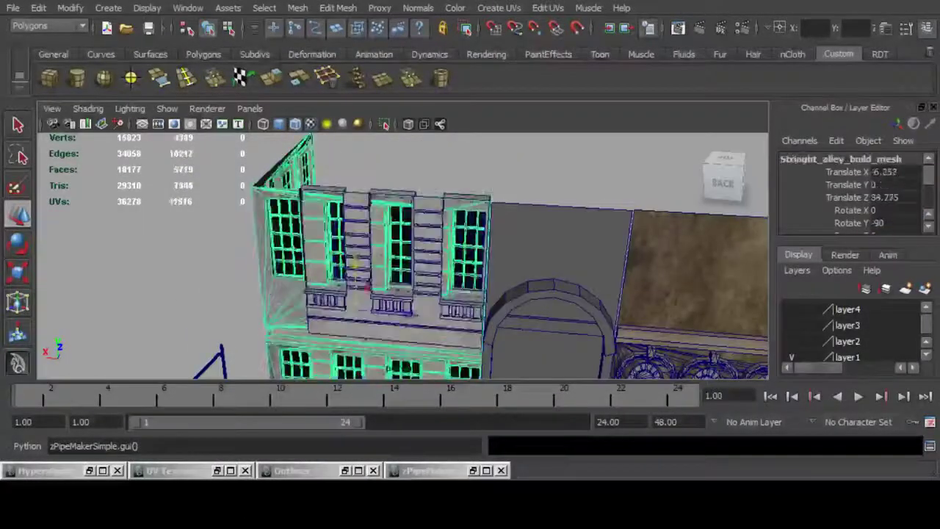
pyautogui.press('Delete')
pyautogui.click(327, 320)
pyautogui.keyDown('alt'); pyautogui.moveTo(327, 320); pyautogui.dragTo(389, 283); pyautogui.keyUp('alt')
pyautogui.moveTo(400, 215); pyautogui.dragTo(430, 290)
pyautogui.moveTo(421, 324); pyautogui.dragTo(471, 250)
pyautogui.scroll(-4, 418, 318)
pyautogui.moveTo(410, 143); pyautogui.dragTo(353, 158)
pyautogui.scroll(4, 410, 214)
pyautogui.keyDown('alt'); pyautogui.moveTo(390, 147); pyautogui.dragTo(411, 266, button='middle'); pyautogui.keyUp('alt')
pyautogui.click(420, 213)
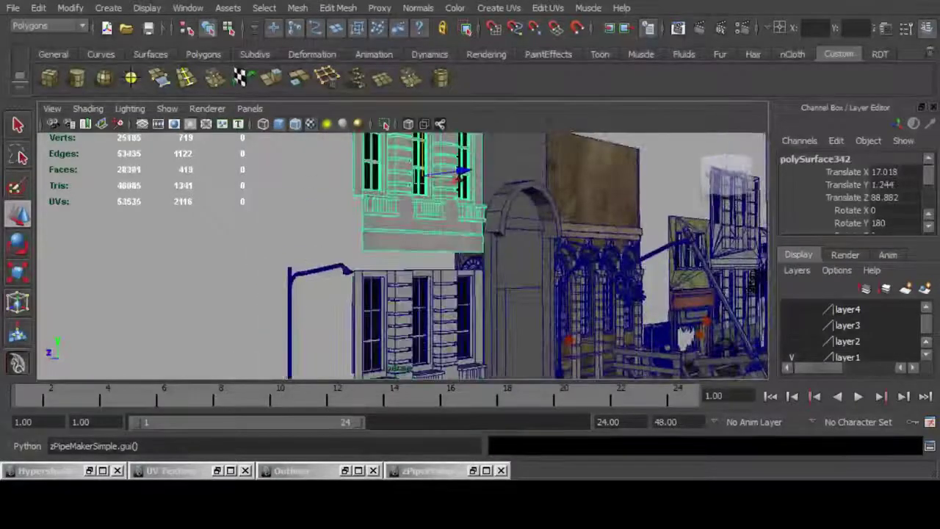
pyautogui.moveTo(423, 145); pyautogui.dragTo(450, 259)
pyautogui.scroll(-4, 423, 191)
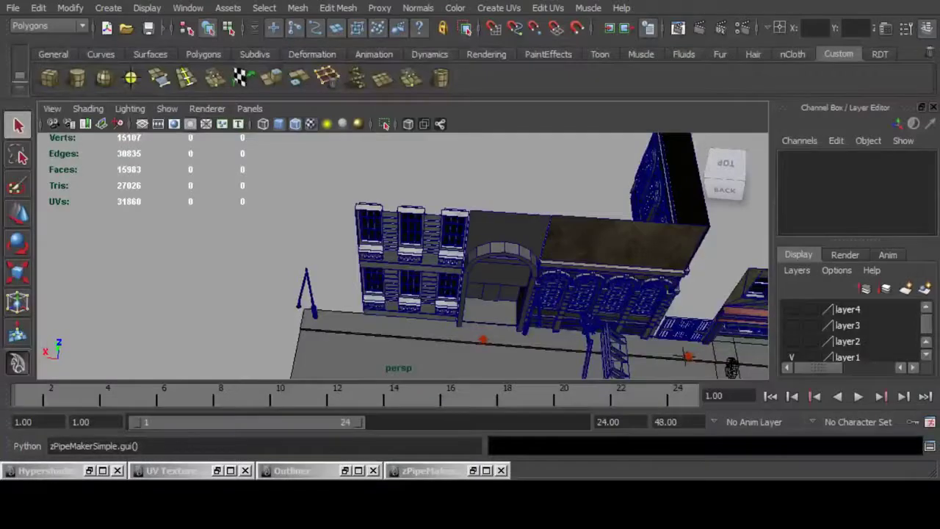
# Duplicate both stacked facade storeys together and move the copies along X to 25.964, flush with the outer side of the originals.
pyautogui.click(412, 229)
pyautogui.keyDown('alt'); pyautogui.moveTo(416, 235); pyautogui.dragTo(423, 236); pyautogui.keyUp('alt')
pyautogui.keyDown('shift'); pyautogui.click(412, 286); pyautogui.keyUp('shift')
pyautogui.keyDown('alt'); pyautogui.moveTo(419, 285); pyautogui.dragTo(470, 294); pyautogui.keyUp('alt')
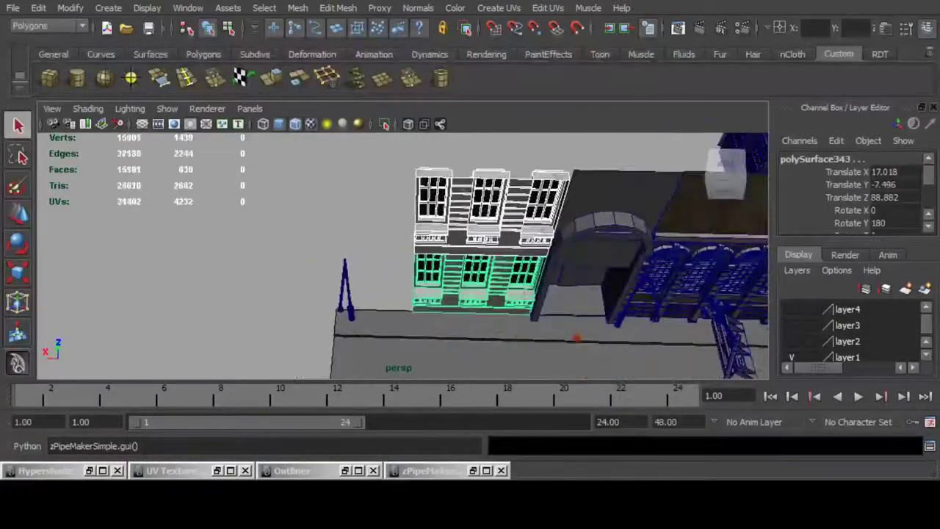
pyautogui.press('w')
pyautogui.keyDown('alt'); pyautogui.moveTo(471, 294); pyautogui.dragTo(421, 301, button='middle'); pyautogui.keyUp('alt')
pyautogui.keyDown('alt'); pyautogui.moveTo(421, 302); pyautogui.dragTo(478, 303, button='right'); pyautogui.keyUp('alt')
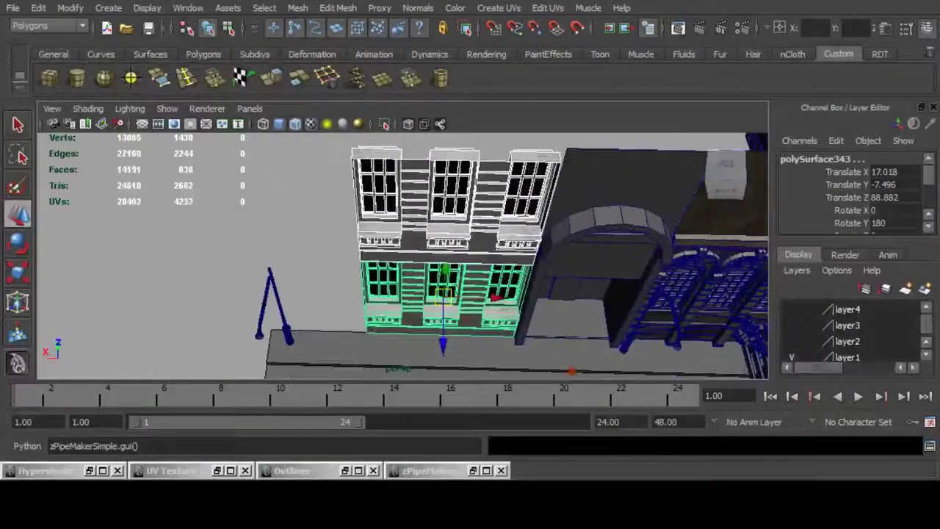
pyautogui.hotkey('ctrl', 'd')
pyautogui.moveTo(497, 298); pyautogui.dragTo(338, 295)
pyautogui.keyDown('alt'); pyautogui.moveTo(338, 294); pyautogui.dragTo(456, 300, button='middle'); pyautogui.keyUp('alt')
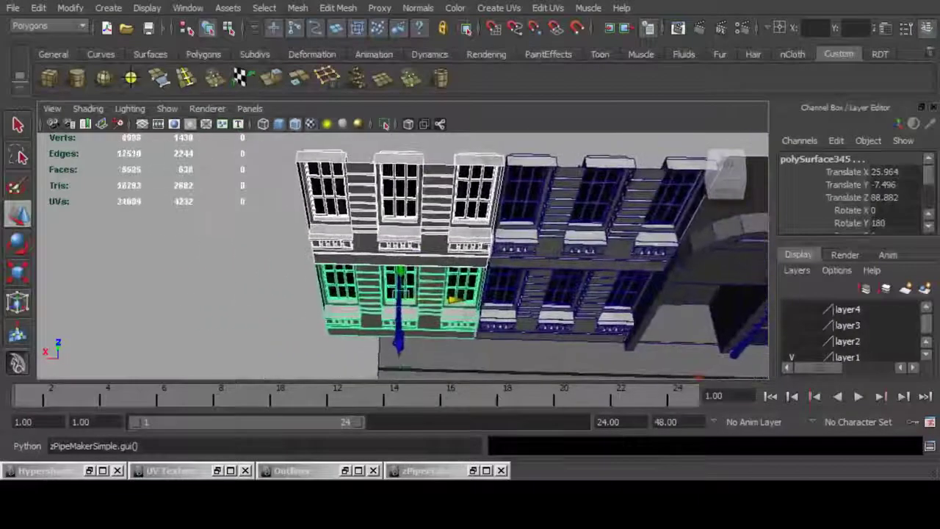
# Try to split the upper facade copy vertically along the strip between its outer and middle windows.
pyautogui.keyDown('alt'); pyautogui.moveTo(440, 257); pyautogui.dragTo(478, 316); pyautogui.keyUp('alt')
pyautogui.keyDown('alt'); pyautogui.moveTo(477, 316); pyautogui.dragTo(476, 400, button='middle'); pyautogui.keyUp('alt')
pyautogui.keyDown('alt'); pyautogui.moveTo(441, 294); pyautogui.dragTo(529, 301, button='right'); pyautogui.keyUp('alt')
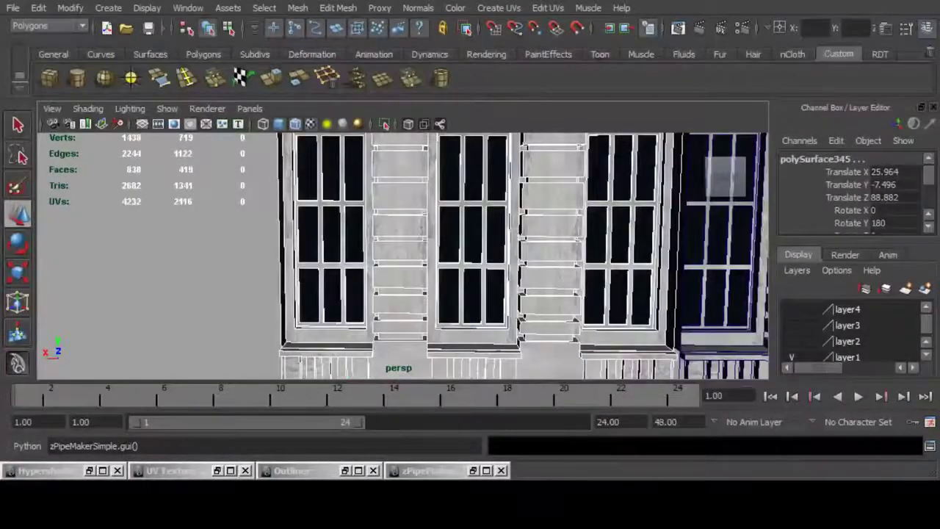
pyautogui.scroll(-3, 403, 256)
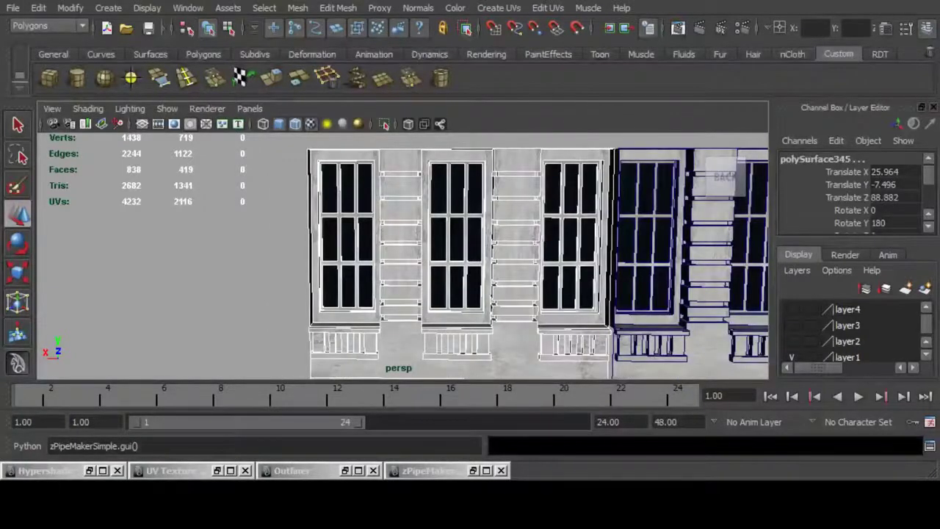
pyautogui.press('y')
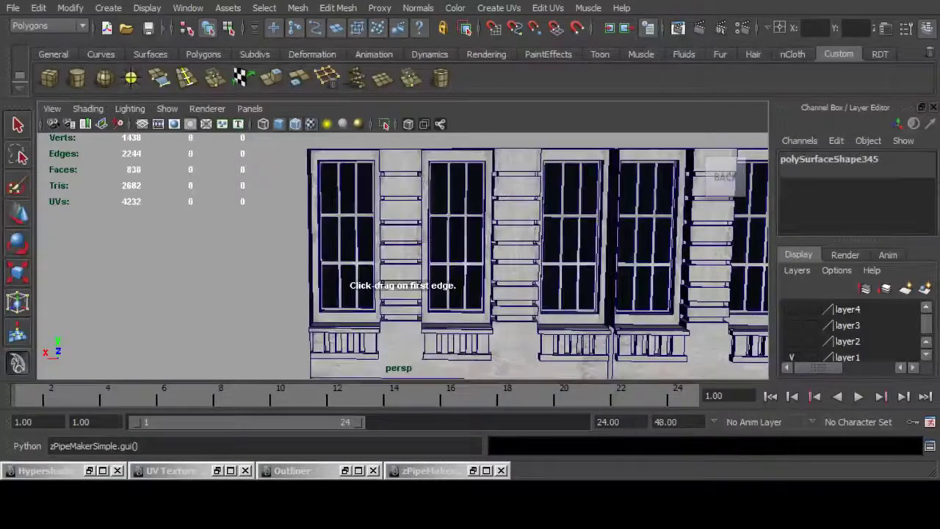
pyautogui.click(460, 263)
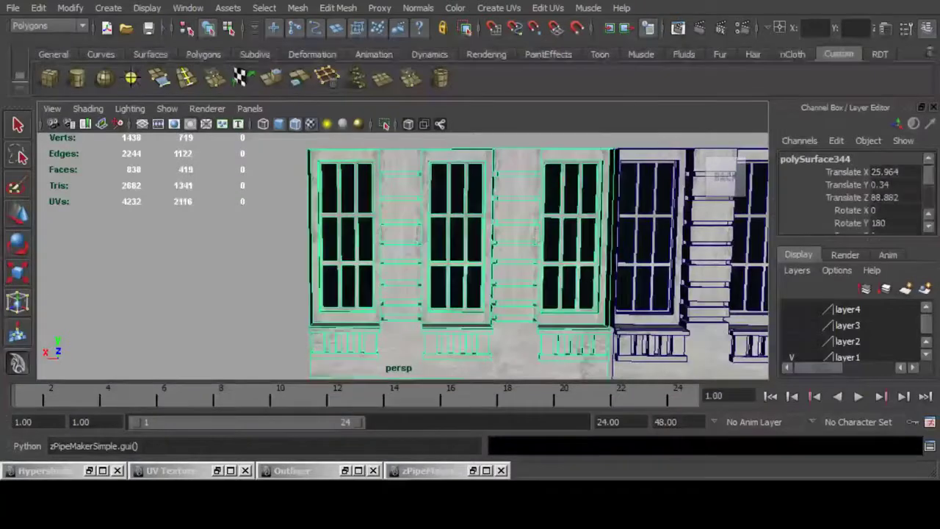
pyautogui.keyDown('alt'); pyautogui.moveTo(460, 263); pyautogui.dragTo(459, 180, button='middle'); pyautogui.keyUp('alt')
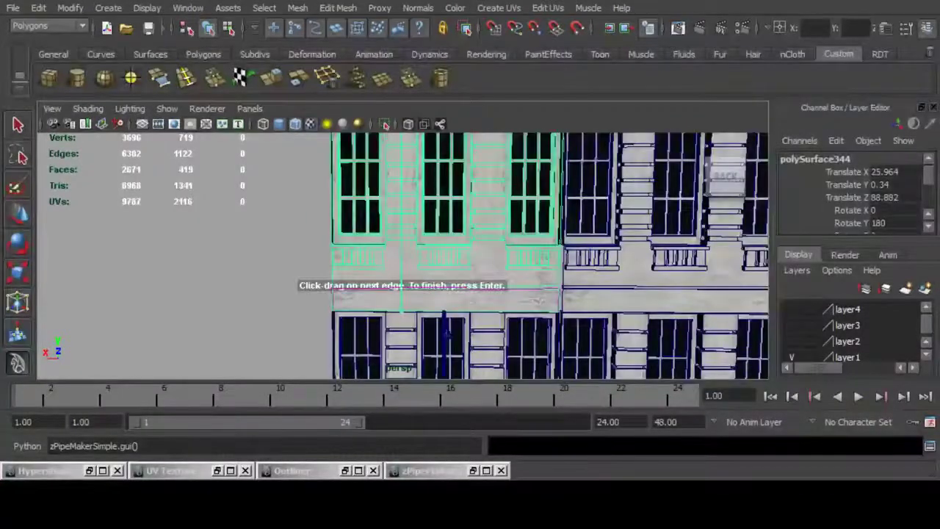
pyautogui.press('Return')
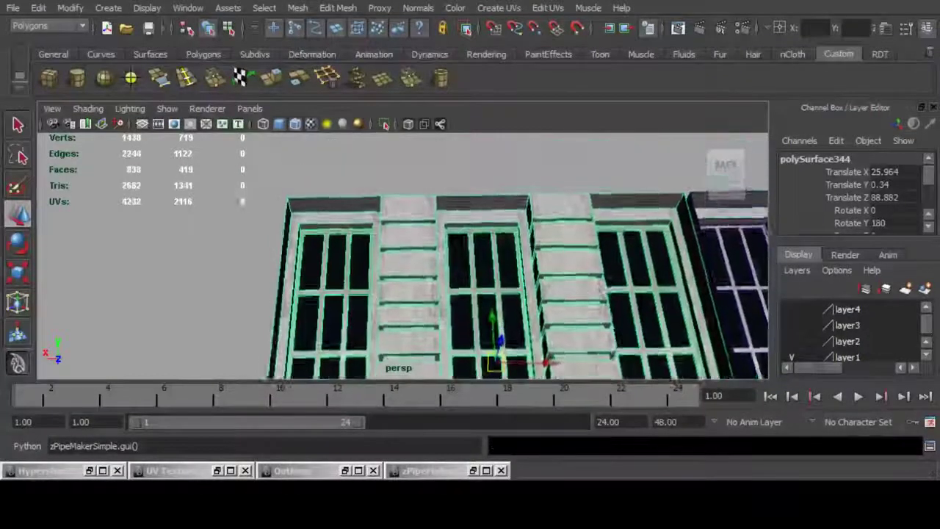
# Start a vertical Split Polygon cut down the middle of the top block between the outer and middle windows, continuing across its underside recess.
pyautogui.scroll(3, 403, 255)
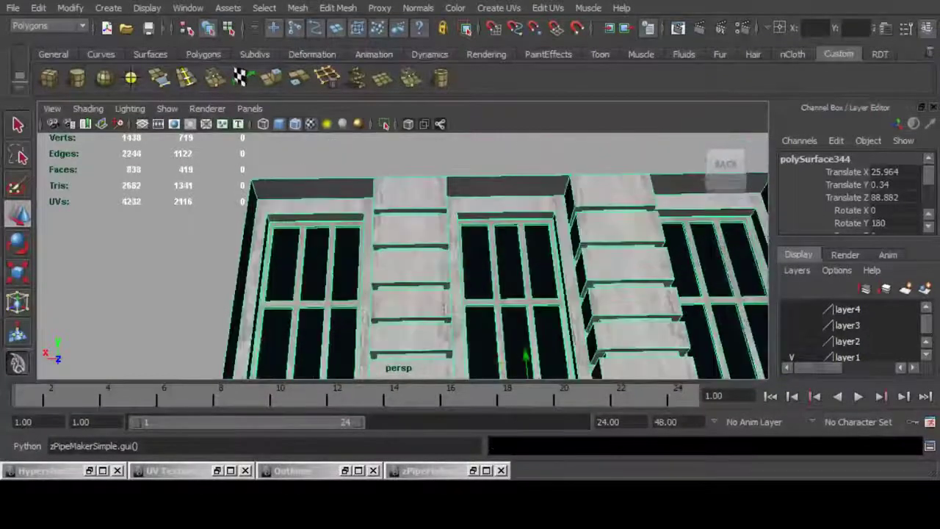
pyautogui.press('g')
pyautogui.keyDown('alt'); pyautogui.moveTo(423, 221); pyautogui.dragTo(424, 257, button='middle'); pyautogui.keyUp('alt')
pyautogui.scroll(7, 424, 255)
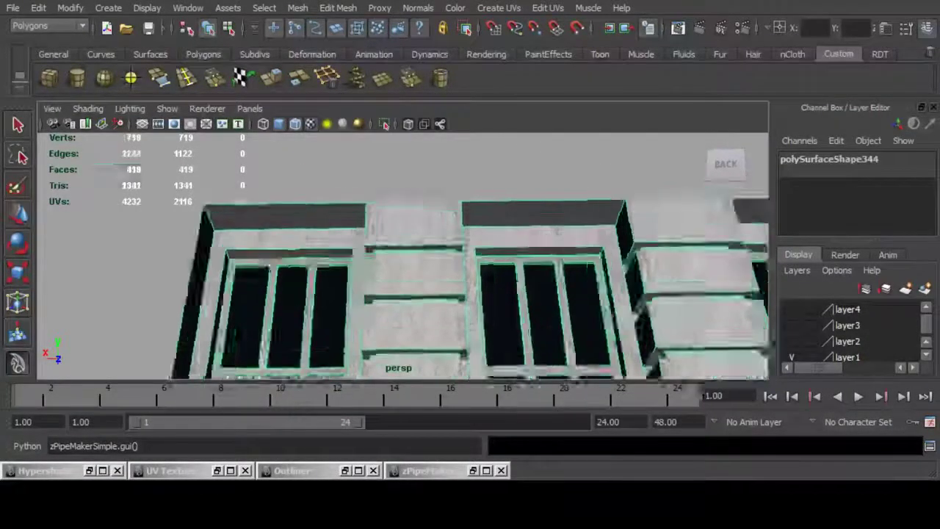
pyautogui.click(471, 235)
pyautogui.click(422, 160)
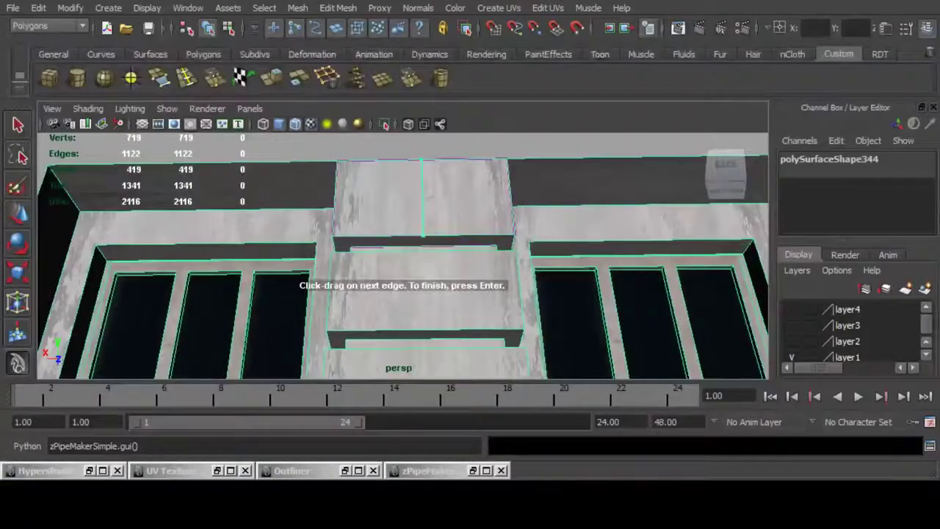
pyautogui.click(423, 245)
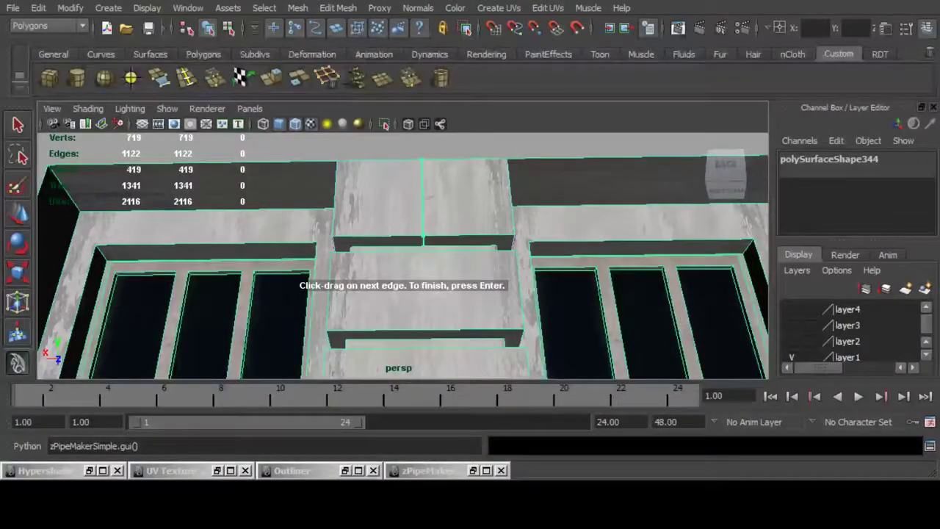
pyautogui.keyDown('alt'); pyautogui.moveTo(424, 246); pyautogui.dragTo(425, 316); pyautogui.keyUp('alt')
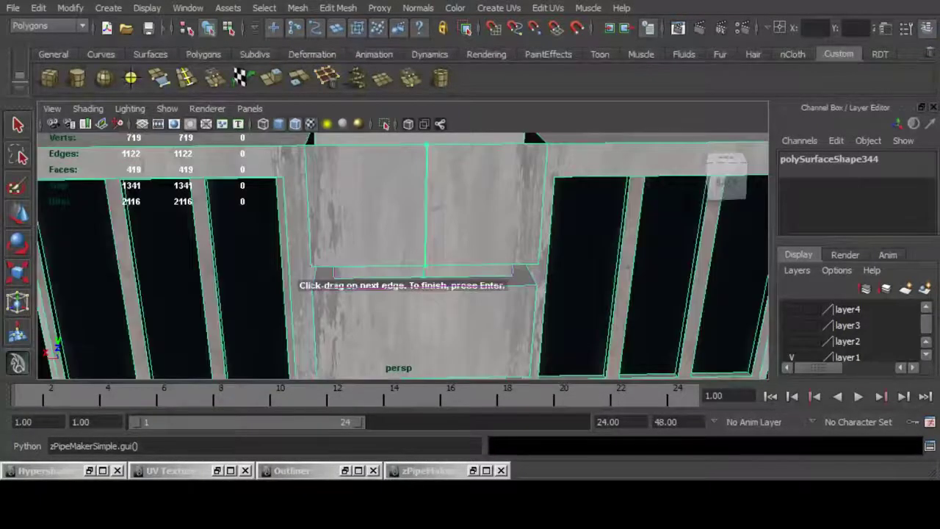
pyautogui.click(423, 285)
# Continue the centre cut down the second block, across the recess beneath it and onto the third block.
pyautogui.keyDown('alt'); pyautogui.moveTo(424, 285); pyautogui.dragTo(417, 147, button='middle'); pyautogui.keyUp('alt')
pyautogui.keyDown('alt'); pyautogui.moveTo(416, 146); pyautogui.dragTo(415, 135); pyautogui.keyUp('alt')
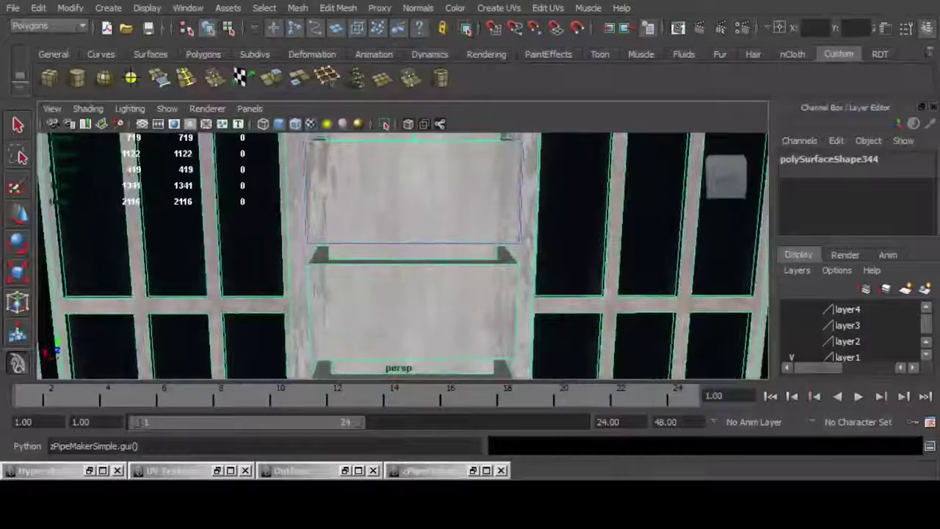
pyautogui.click(413, 243)
pyautogui.moveTo(414, 243)
pyautogui.keyDown('alt'); pyautogui.mouseDown()
pyautogui.moveTo(414, 305)
pyautogui.moveTo(414, 228)
pyautogui.mouseUp(); pyautogui.keyUp('alt')
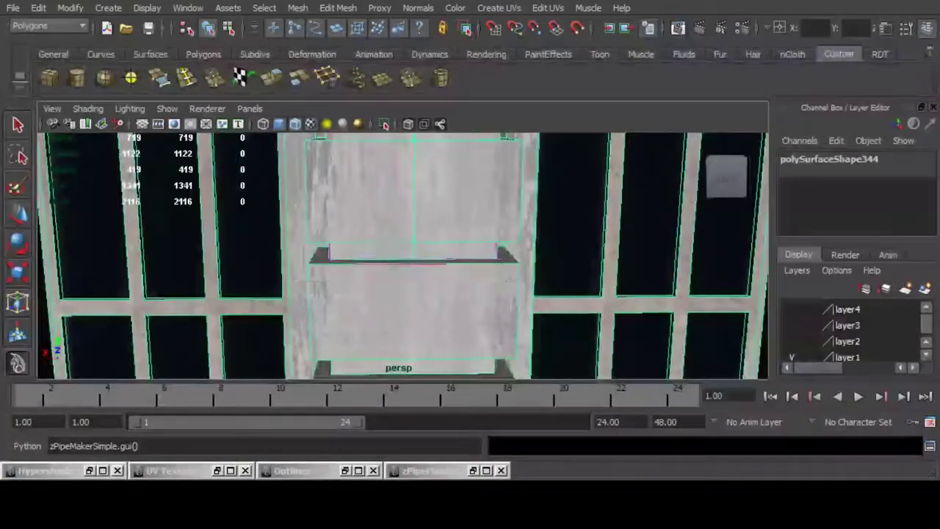
pyautogui.keyDown('alt'); pyautogui.moveTo(415, 253); pyautogui.dragTo(410, 203); pyautogui.keyUp('alt')
pyautogui.click(415, 281)
pyautogui.keyDown('alt'); pyautogui.moveTo(410, 268); pyautogui.dragTo(410, 316); pyautogui.keyUp('alt')
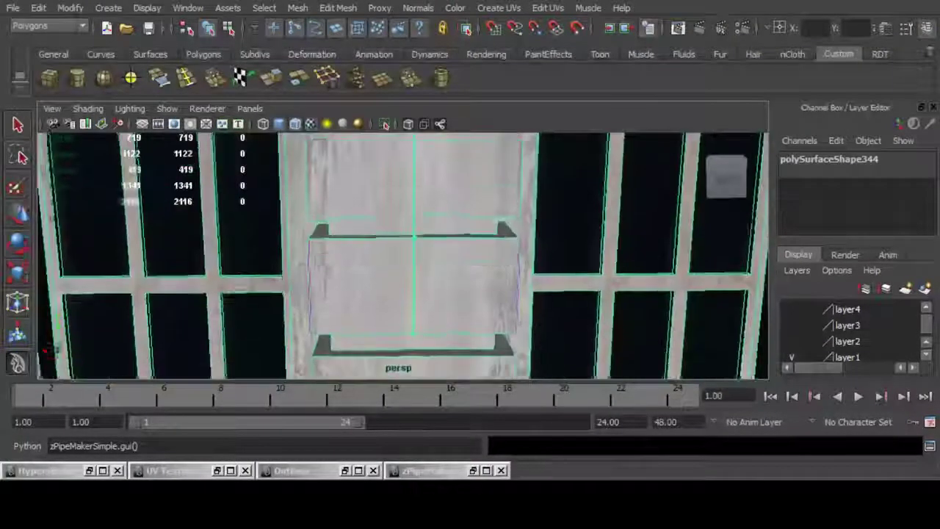
# Carry the centre cut from the third block's lower edge through the recess to the top of the fourth block.
pyautogui.keyDown('alt'); pyautogui.moveTo(410, 316); pyautogui.dragTo(410, 286, button='middle'); pyautogui.keyUp('alt')
pyautogui.keyDown('alt'); pyautogui.moveTo(410, 287); pyautogui.dragTo(408, 243); pyautogui.keyUp('alt')
pyautogui.keyDown('alt'); pyautogui.moveTo(409, 242); pyautogui.dragTo(406, 312, button='middle'); pyautogui.keyUp('alt')
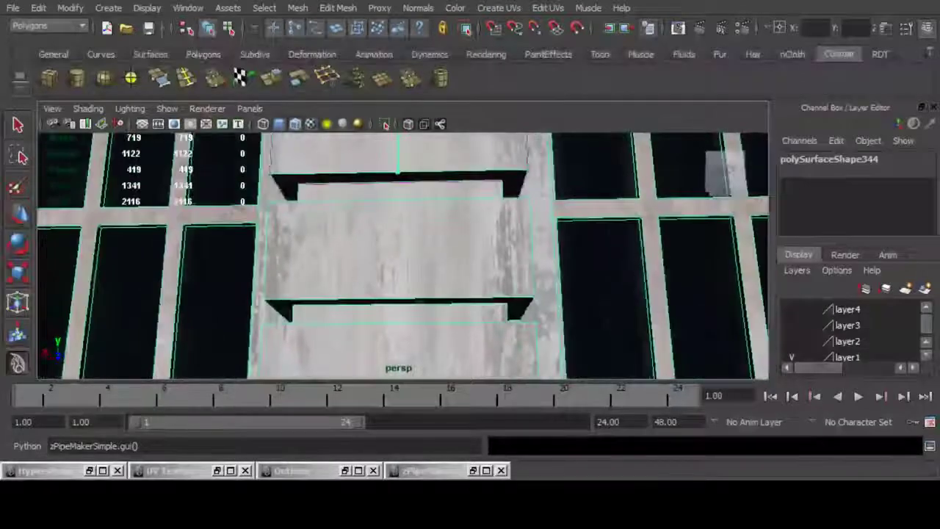
pyautogui.click(398, 180)
pyautogui.moveTo(399, 183)
pyautogui.keyDown('alt'); pyautogui.mouseDown()
pyautogui.moveTo(400, 246)
pyautogui.moveTo(401, 177)
pyautogui.mouseUp(); pyautogui.keyUp('alt')
pyautogui.click(399, 214)
pyautogui.click(401, 235)
# Extend the centre cut through the recess under the fourth block and down to the fifth block's lower edge.
pyautogui.keyDown('alt'); pyautogui.moveTo(399, 305); pyautogui.dragTo(404, 216, button='middle'); pyautogui.keyUp('alt')
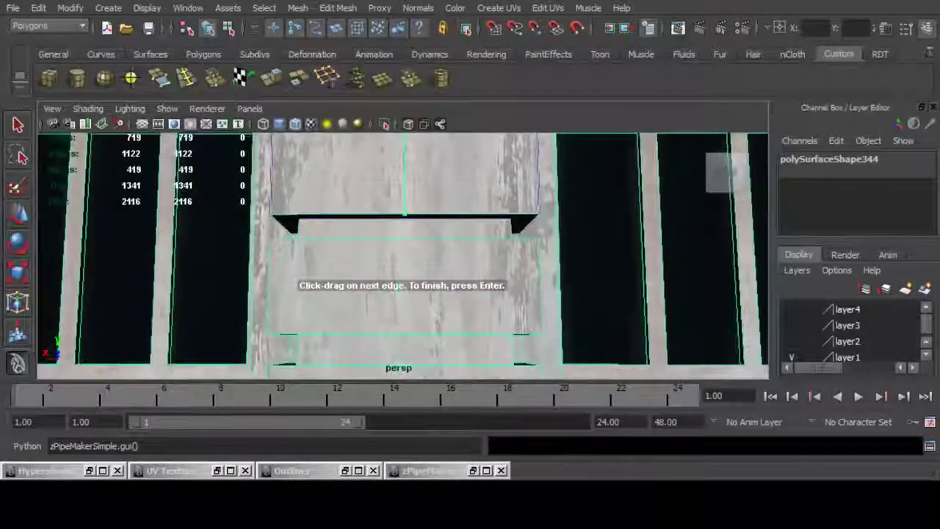
pyautogui.keyDown('alt'); pyautogui.moveTo(404, 216); pyautogui.dragTo(408, 159); pyautogui.keyUp('alt')
pyautogui.click(404, 214)
pyautogui.keyDown('alt'); pyautogui.moveTo(404, 215); pyautogui.dragTo(405, 238); pyautogui.keyUp('alt')
pyautogui.click(405, 264)
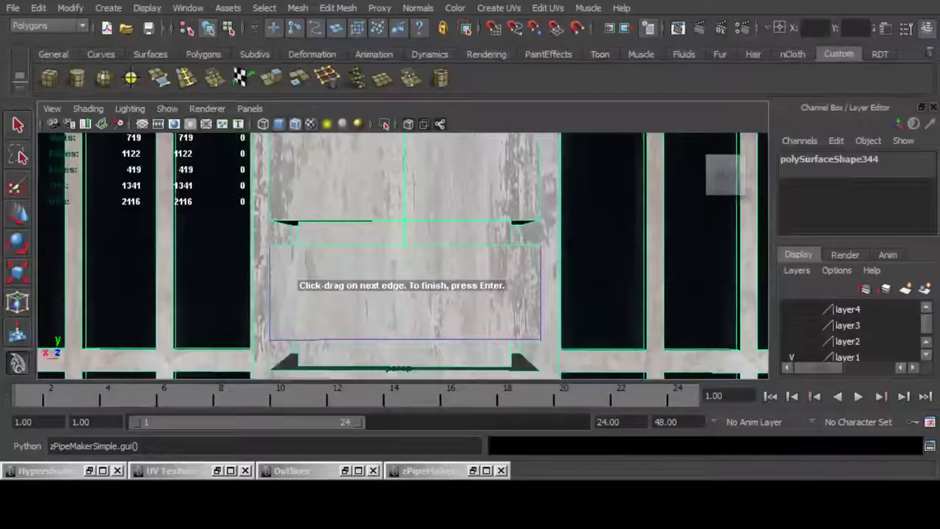
pyautogui.click(404, 339)
pyautogui.keyDown('alt'); pyautogui.moveTo(405, 339); pyautogui.dragTo(406, 293); pyautogui.keyUp('alt')
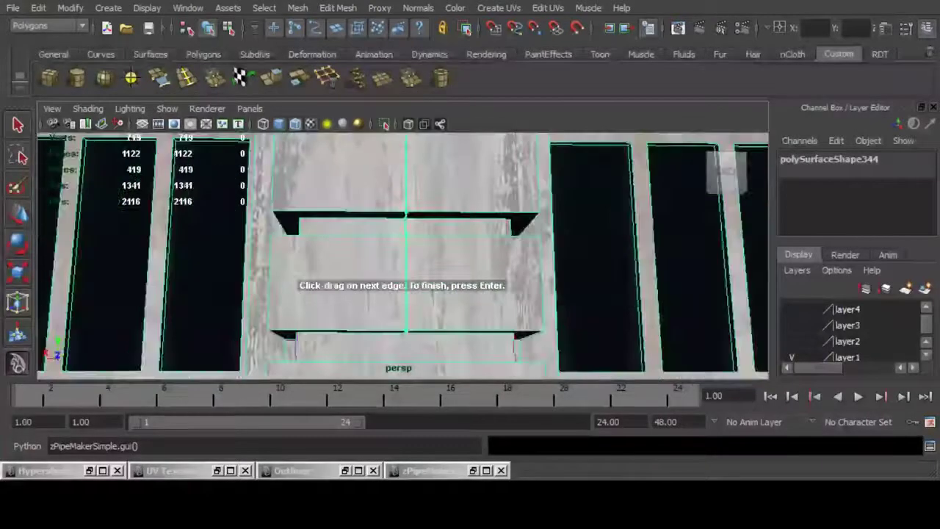
# Extend the centre cut through the recess under the fifth block and down the face of the sixth block.
pyautogui.keyDown('alt'); pyautogui.moveTo(406, 294); pyautogui.dragTo(448, 287, button='right'); pyautogui.keyUp('alt')
pyautogui.keyDown('alt'); pyautogui.moveTo(411, 279); pyautogui.dragTo(409, 323); pyautogui.keyUp('alt')
pyautogui.click(405, 335)
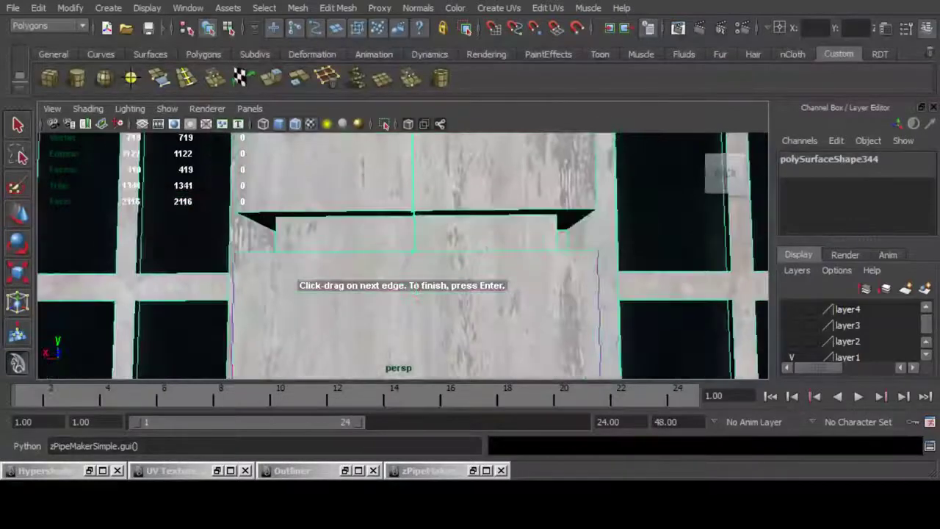
pyautogui.keyDown('alt'); pyautogui.moveTo(409, 323); pyautogui.dragTo(409, 241, button='middle'); pyautogui.keyUp('alt')
pyautogui.click(414, 309)
pyautogui.keyDown('alt'); pyautogui.moveTo(413, 308); pyautogui.dragTo(374, 308, button='right'); pyautogui.keyUp('alt')
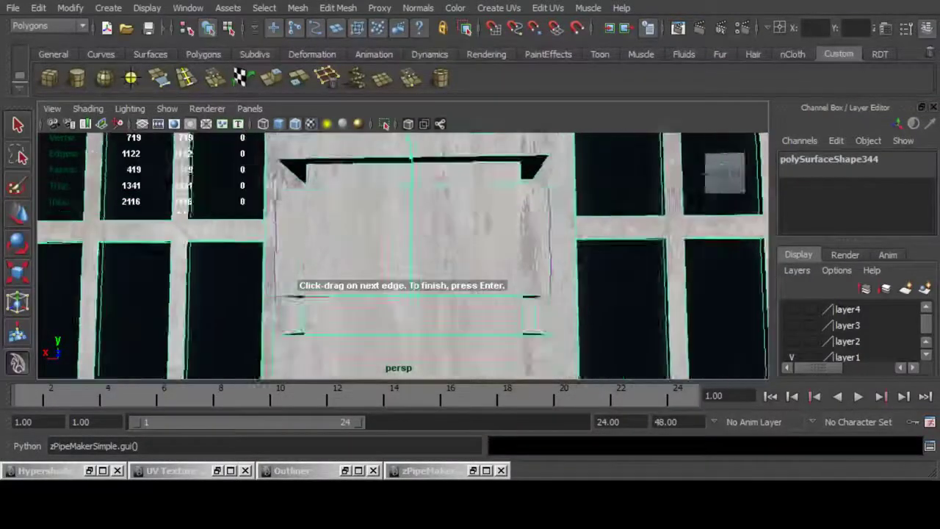
# Continue the centre cut across the recess under the sixth block and down the seventh block.
pyautogui.keyDown('alt'); pyautogui.moveTo(409, 301); pyautogui.dragTo(408, 239, button='middle'); pyautogui.keyUp('alt')
pyautogui.keyDown('alt'); pyautogui.moveTo(408, 265); pyautogui.dragTo(411, 316); pyautogui.keyUp('alt')
pyautogui.click(408, 222)
pyautogui.click(414, 266)
pyautogui.click(414, 313)
pyautogui.click(414, 328)
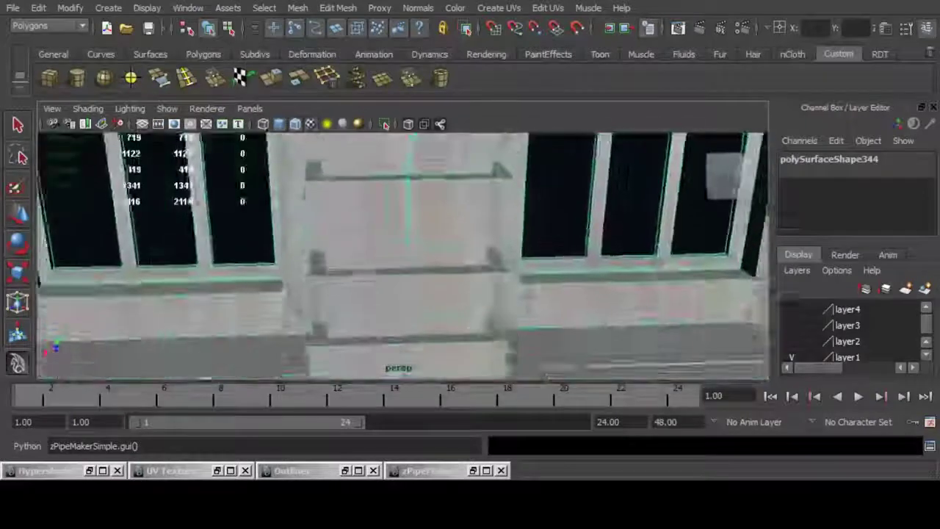
# Carry the centre cut across the recess above the lowest block and down the face of that block.
pyautogui.scroll(4, 411, 315)
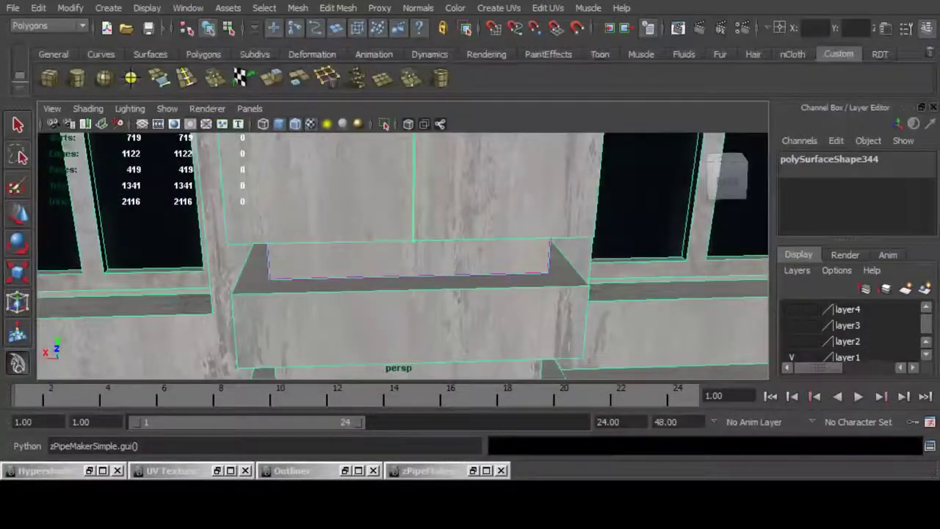
pyautogui.click(413, 277)
pyautogui.click(413, 289)
pyautogui.keyDown('alt'); pyautogui.moveTo(414, 289); pyautogui.dragTo(406, 171, button='middle'); pyautogui.keyUp('alt')
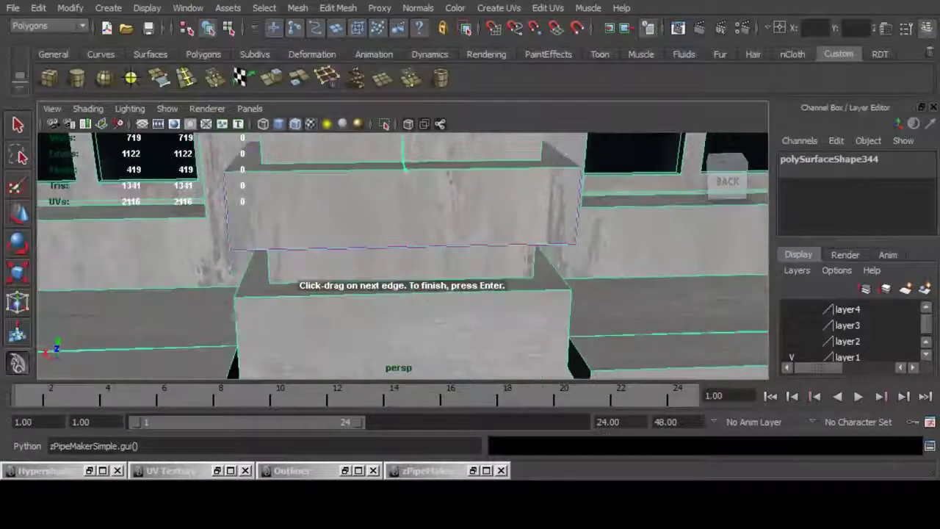
pyautogui.keyDown('alt'); pyautogui.moveTo(405, 170); pyautogui.dragTo(406, 156); pyautogui.keyUp('alt')
pyautogui.click(404, 251)
# Extend the centre cut under the lowest block, down its recess and across the plain wall to the upper edge of the long ledge.
pyautogui.keyDown('alt'); pyautogui.moveTo(405, 251); pyautogui.dragTo(405, 162); pyautogui.keyUp('alt')
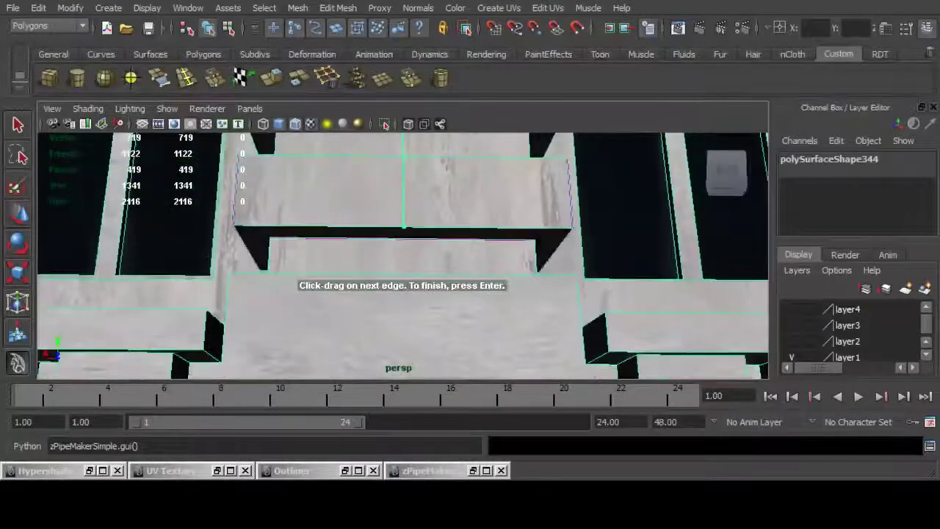
pyautogui.click(404, 239)
pyautogui.keyDown('alt'); pyautogui.moveTo(404, 239); pyautogui.dragTo(404, 294); pyautogui.keyUp('alt')
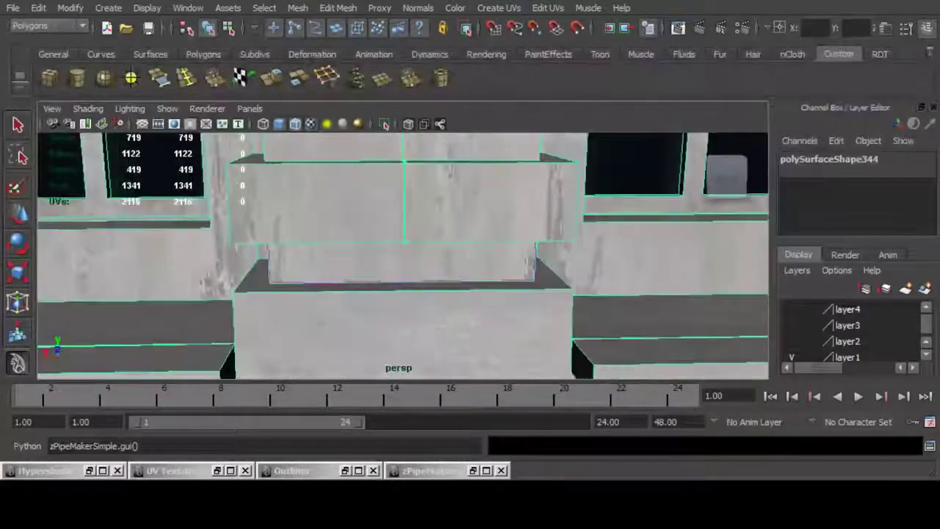
pyautogui.click(403, 281)
pyautogui.keyDown('alt'); pyautogui.moveTo(404, 290); pyautogui.dragTo(403, 193, button='middle'); pyautogui.keyUp('alt')
pyautogui.scroll(-7, 403, 220)
pyautogui.keyDown('alt'); pyautogui.moveTo(403, 233); pyautogui.dragTo(404, 177, button='middle'); pyautogui.keyUp('alt')
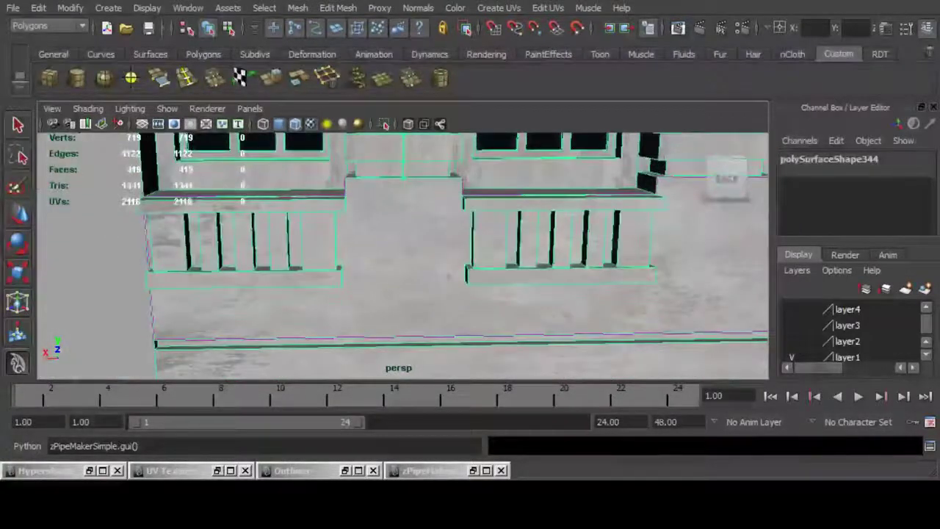
pyautogui.keyDown('alt'); pyautogui.moveTo(403, 254); pyautogui.dragTo(409, 182, button='middle'); pyautogui.keyUp('alt')
pyautogui.scroll(3, 403, 255)
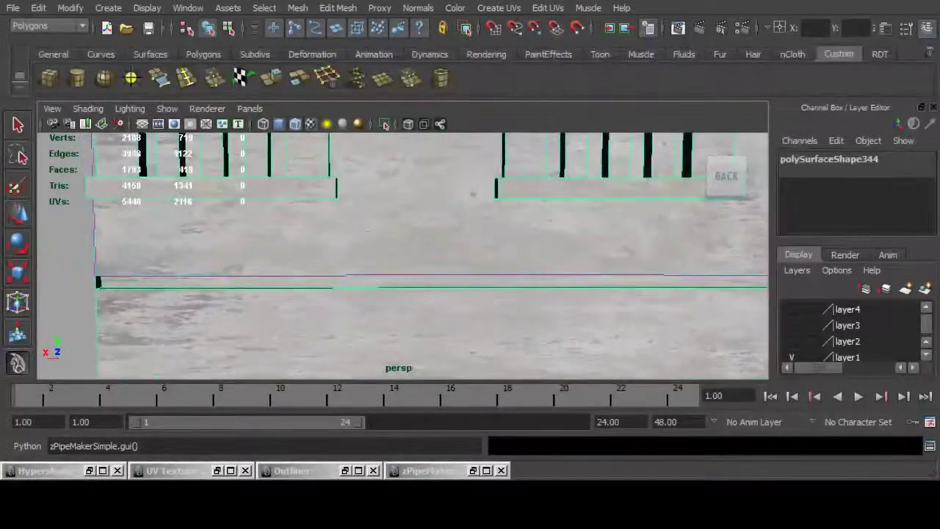
pyautogui.click(424, 277)
# Carry the centre cut over the long ledge to the section's bottom edge and complete the polygon split.
pyautogui.scroll(-3, 425, 276)
pyautogui.keyDown('alt'); pyautogui.moveTo(424, 276); pyautogui.dragTo(429, 250); pyautogui.keyUp('alt')
pyautogui.scroll(5, 426, 257)
pyautogui.keyDown('alt'); pyautogui.moveTo(434, 302); pyautogui.dragTo(440, 217, button='middle'); pyautogui.keyUp('alt')
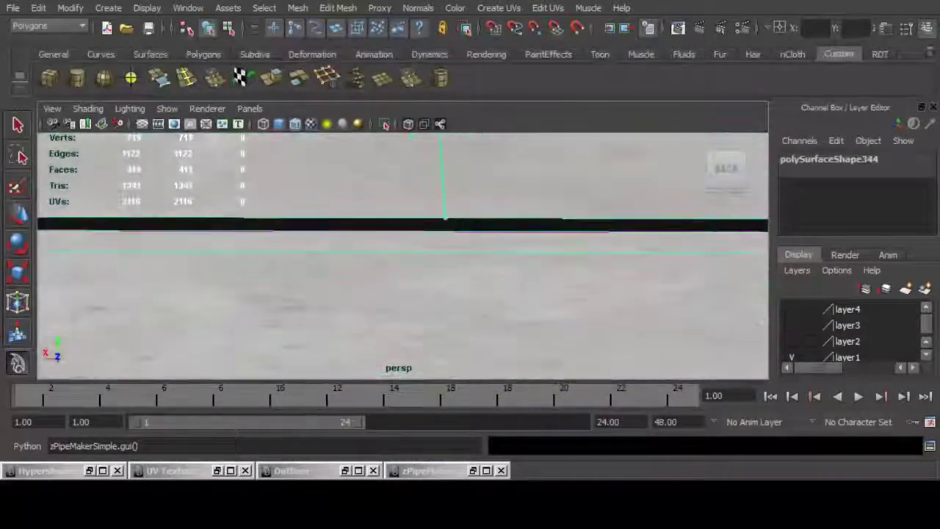
pyautogui.keyDown('alt'); pyautogui.moveTo(445, 221); pyautogui.dragTo(457, 294); pyautogui.keyUp('alt')
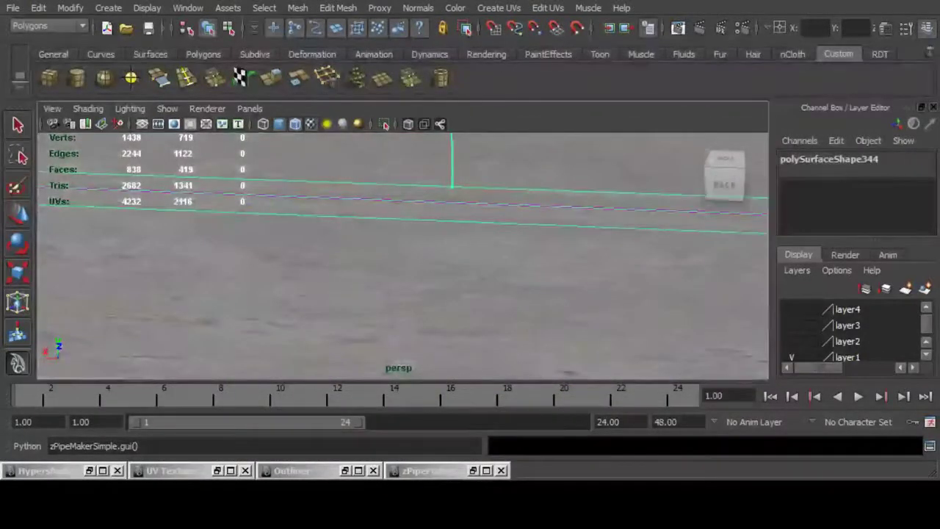
pyautogui.click(451, 202)
pyautogui.click(450, 221)
pyautogui.scroll(-5, 450, 222)
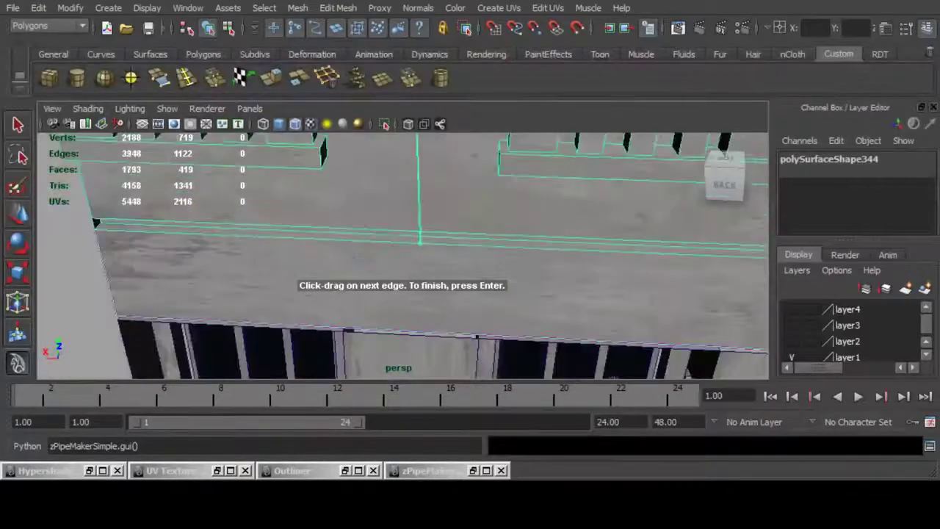
pyautogui.keyDown('alt'); pyautogui.moveTo(445, 250); pyautogui.dragTo(447, 165, button='middle'); pyautogui.keyUp('alt')
pyautogui.keyDown('alt'); pyautogui.moveTo(448, 166); pyautogui.dragTo(450, 158); pyautogui.keyUp('alt')
pyautogui.click(418, 264)
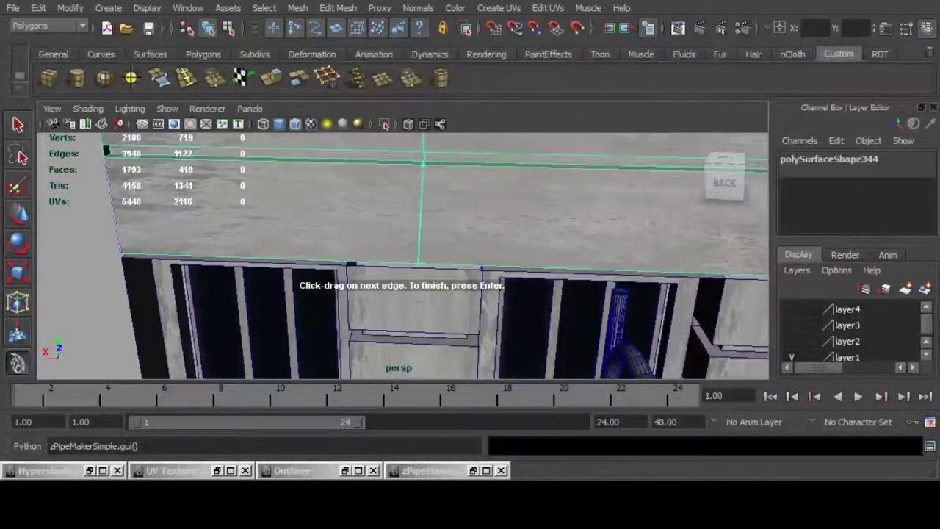
pyautogui.press('Return')
# Delete the faces of the outermost window column on the upper section, beyond the new centre cut.
pyautogui.press('w')
pyautogui.scroll(-8, 418, 263)
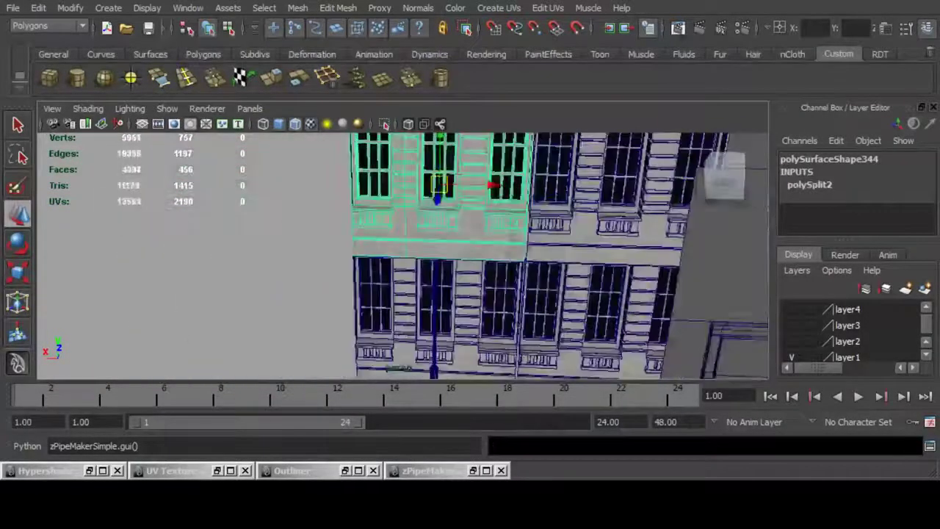
pyautogui.keyDown('alt'); pyautogui.moveTo(419, 264); pyautogui.dragTo(451, 304, button='middle'); pyautogui.keyUp('alt')
pyautogui.scroll(-3, 403, 256)
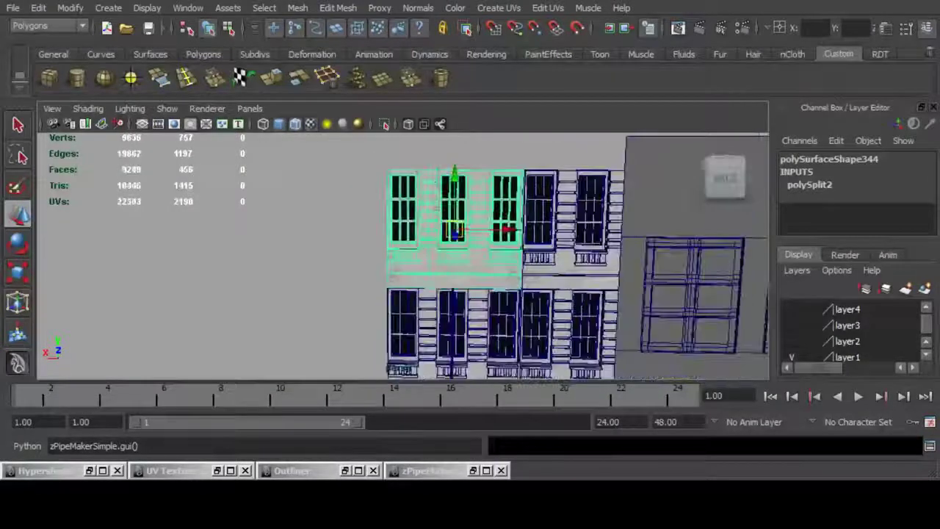
pyautogui.moveTo(386, 163); pyautogui.dragTo(420, 318)
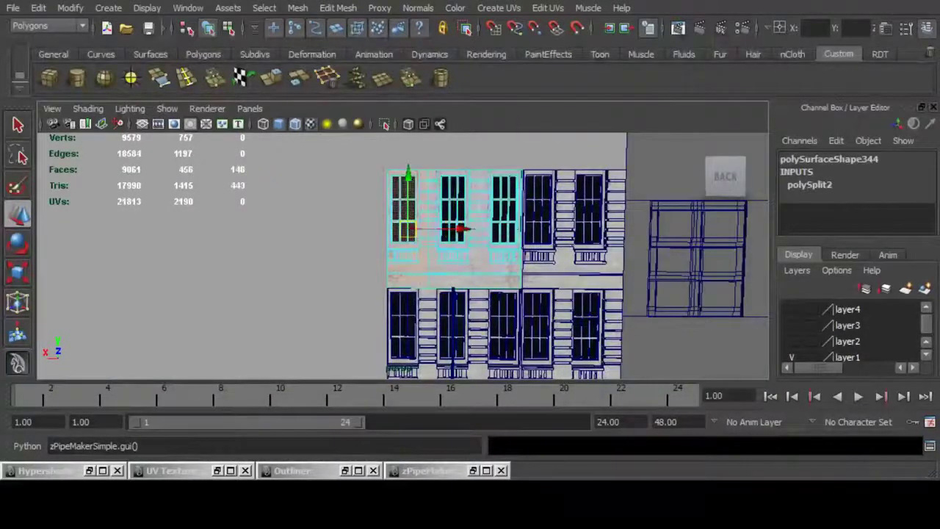
pyautogui.press('Delete')
# Select the vertices along the upper section's cut outer edge and scale them horizontally to flatten the edge.
pyautogui.scroll(3, 480, 197)
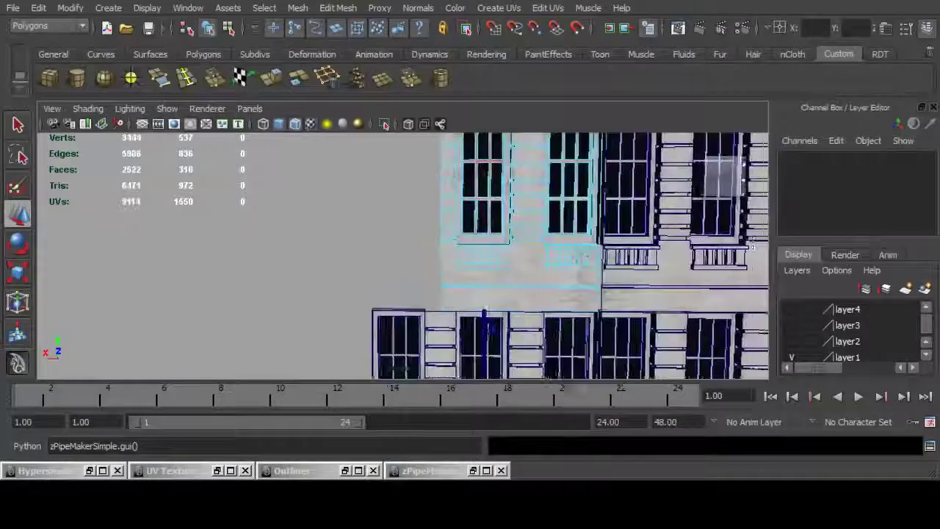
pyautogui.keyDown('alt'); pyautogui.moveTo(447, 160); pyautogui.dragTo(412, 187, button='middle'); pyautogui.keyUp('alt')
pyautogui.press('F9')
pyautogui.scroll(-2, 412, 187)
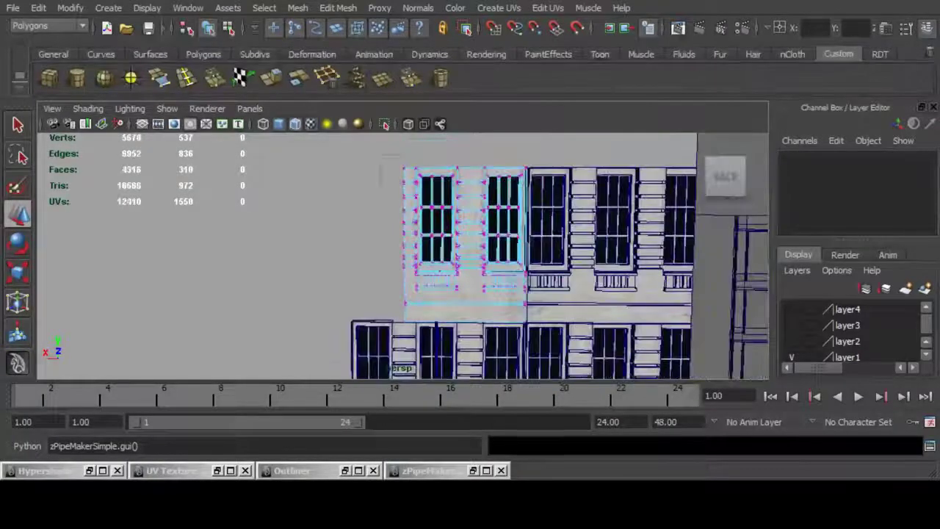
pyautogui.moveTo(381, 155); pyautogui.dragTo(410, 349)
pyautogui.click(18, 273)
pyautogui.scroll(1, 404, 255)
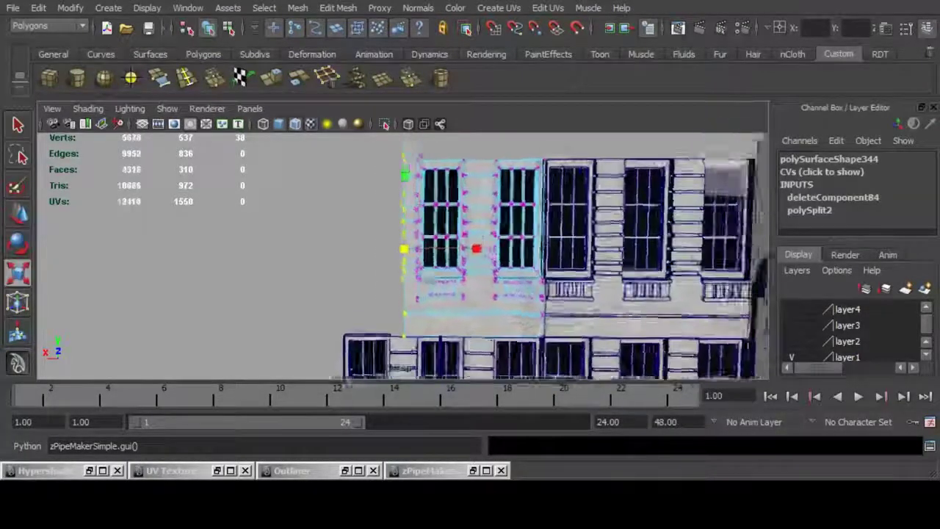
pyautogui.scroll(2, 441, 254)
pyautogui.keyDown('alt'); pyautogui.moveTo(455, 239); pyautogui.dragTo(378, 237); pyautogui.keyUp('alt')
pyautogui.scroll(-3, 374, 255)
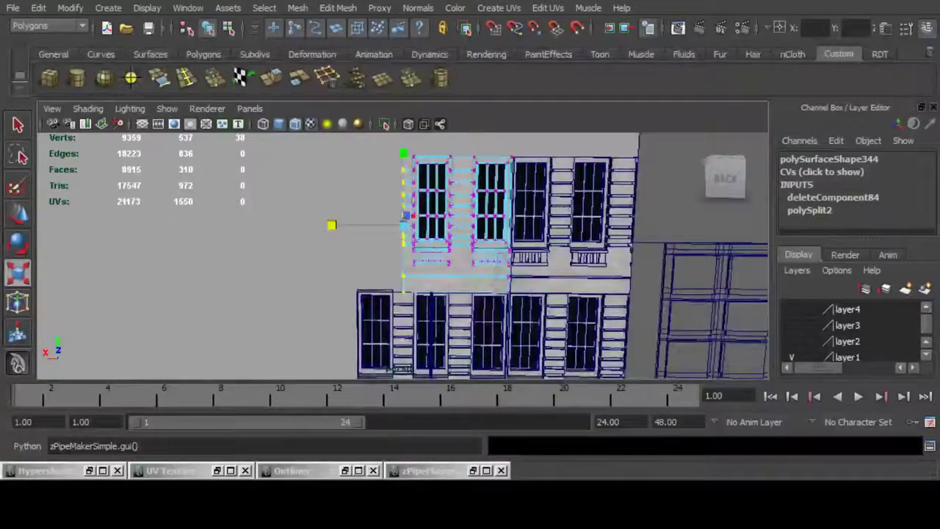
# Duplicate the trimmed two-window section, move the copy down to the lower storey, and delete the old three-window section there.
pyautogui.press('F8')
pyautogui.press('F8')
pyautogui.click(378, 250)
pyautogui.keyDown('alt'); pyautogui.moveTo(397, 264); pyautogui.dragTo(397, 206, button='middle'); pyautogui.keyUp('alt')
pyautogui.click(457, 210)
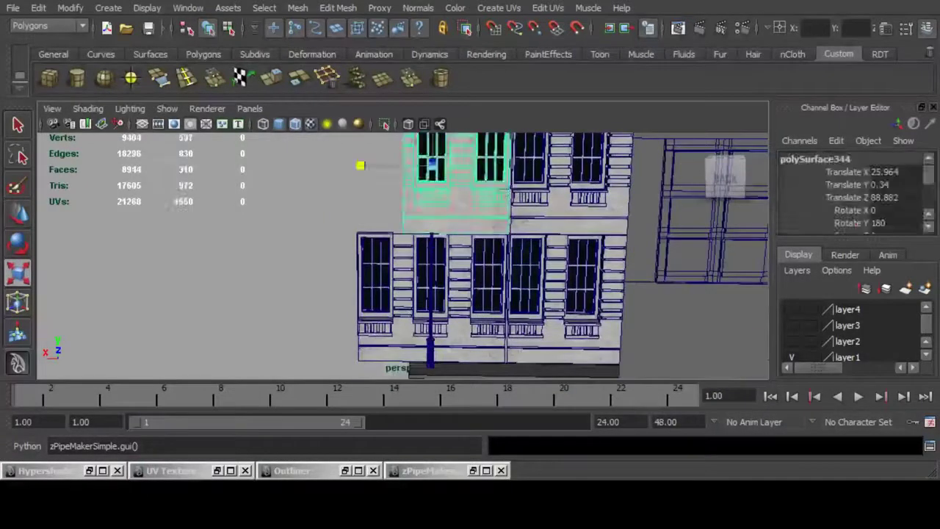
pyautogui.press('w')
pyautogui.keyDown('alt'); pyautogui.moveTo(433, 167); pyautogui.dragTo(444, 209, button='middle'); pyautogui.keyUp('alt')
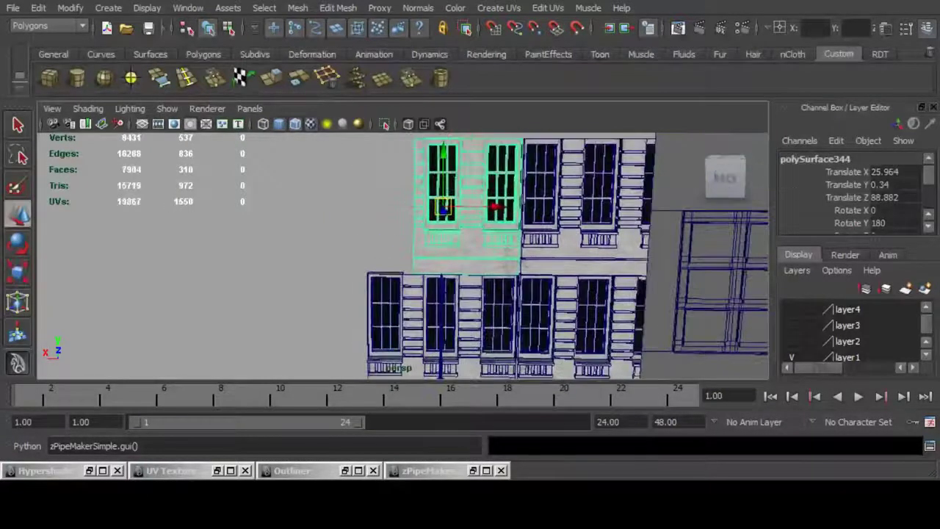
pyautogui.hotkey('ctrl', 'd')
pyautogui.moveTo(444, 154); pyautogui.dragTo(442, 284)
pyautogui.keyDown('shift'); pyautogui.click(386, 316); pyautogui.keyUp('shift')
pyautogui.press('Delete')
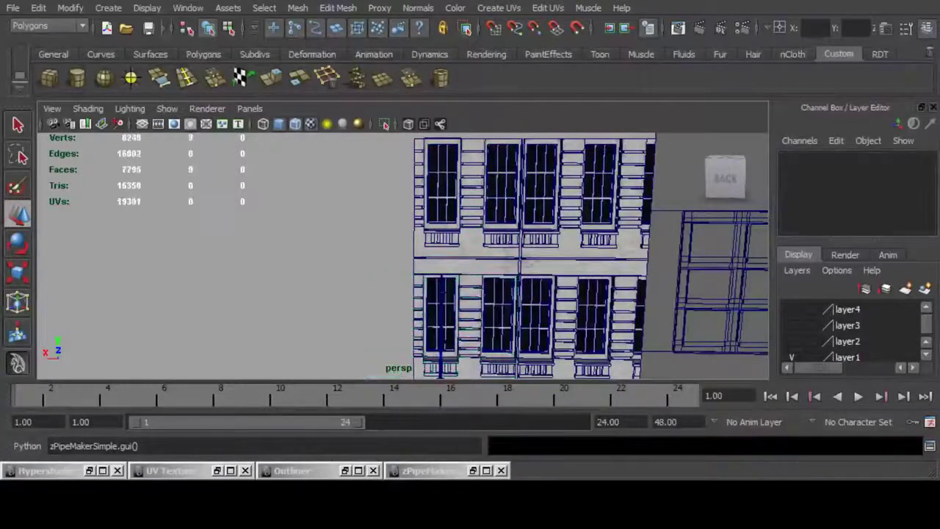
# Save the scene with the trimmed facade beside the arched gateway.
pyautogui.keyDown('alt'); pyautogui.moveTo(610, 341); pyautogui.dragTo(528, 294, button='middle'); pyautogui.keyUp('alt')
pyautogui.keyDown('alt'); pyautogui.moveTo(528, 294); pyautogui.dragTo(587, 360); pyautogui.keyUp('alt')
pyautogui.scroll(-5, 470, 294)
pyautogui.keyDown('alt'); pyautogui.moveTo(558, 294); pyautogui.dragTo(449, 301, button='middle'); pyautogui.keyUp('alt')
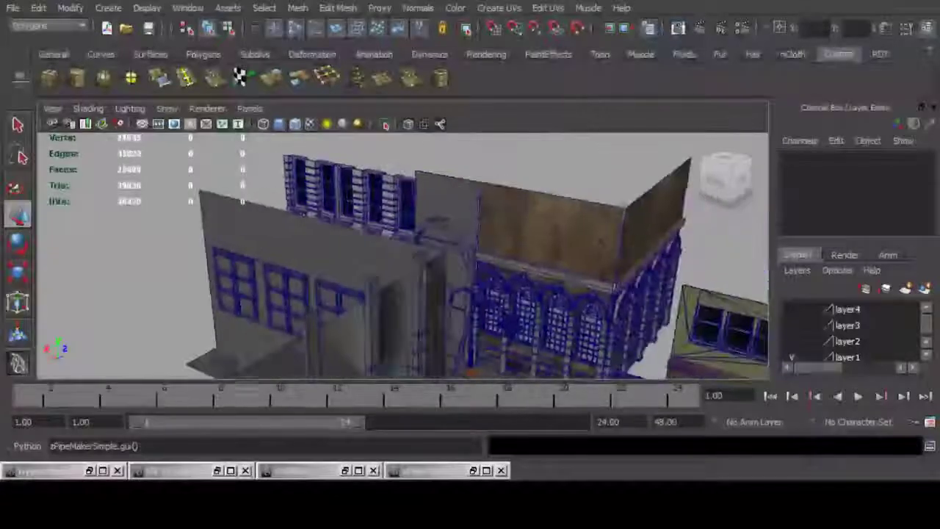
pyautogui.keyDown('alt'); pyautogui.moveTo(448, 301); pyautogui.dragTo(397, 331); pyautogui.keyUp('alt')
pyautogui.press('q')
pyautogui.hotkey('ctrl', 's')
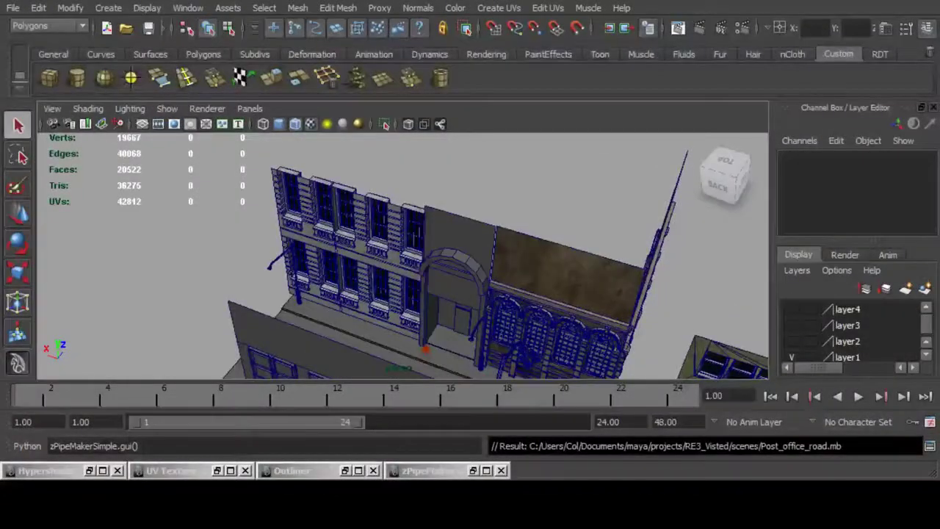
# Render the scene from the CAM_01_OBJ camera.
pyautogui.click(677, 30)
pyautogui.click(75, 8)
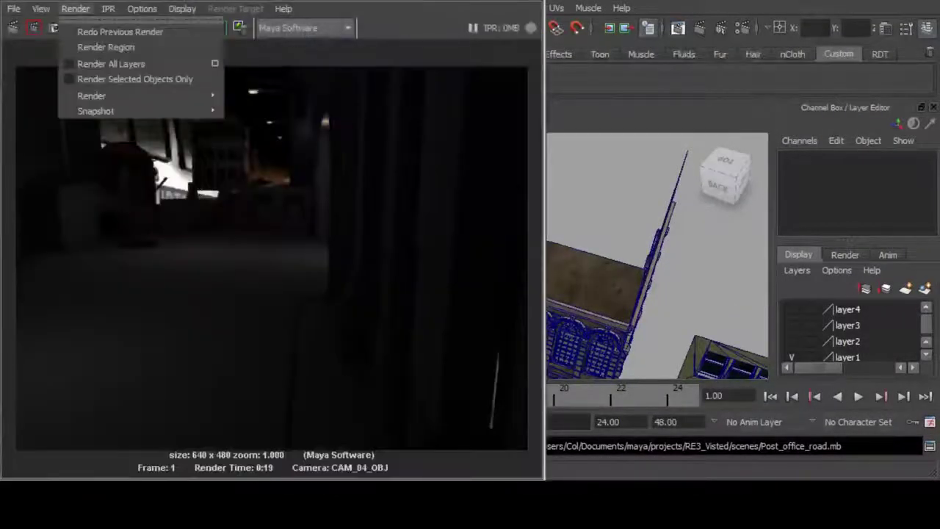
pyautogui.moveTo(139, 96)
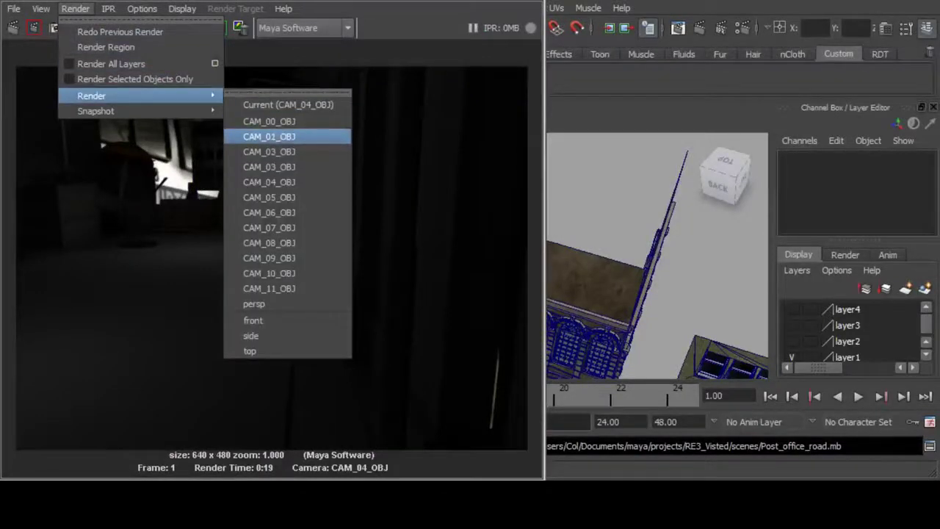
pyautogui.click(270, 137)
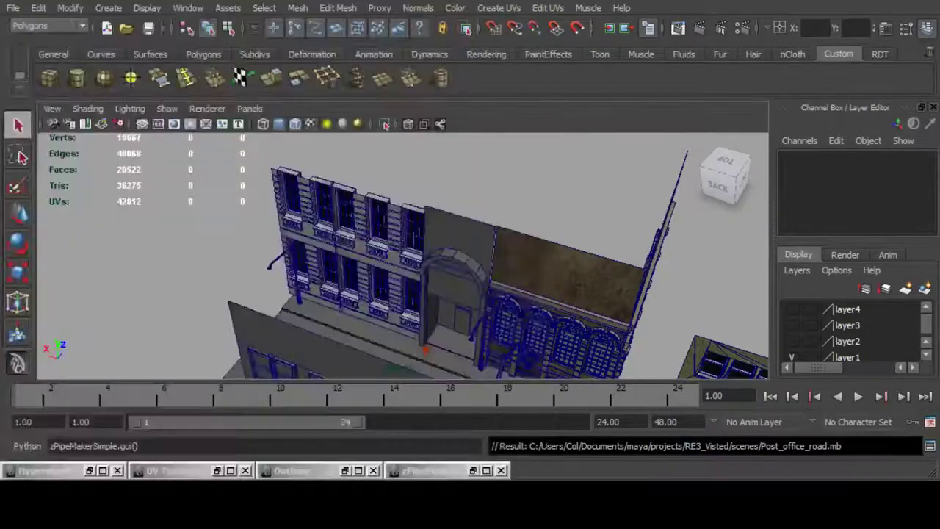
# Save the whole street scene again and switch to the Facebook live stream page in the browser.
pyautogui.keyDown('alt'); pyautogui.moveTo(404, 258); pyautogui.dragTo(344, 359); pyautogui.keyUp('alt')
pyautogui.keyDown('alt'); pyautogui.moveTo(470, 309); pyautogui.dragTo(411, 338); pyautogui.keyUp('alt')
pyautogui.scroll(-5, 539, 353)
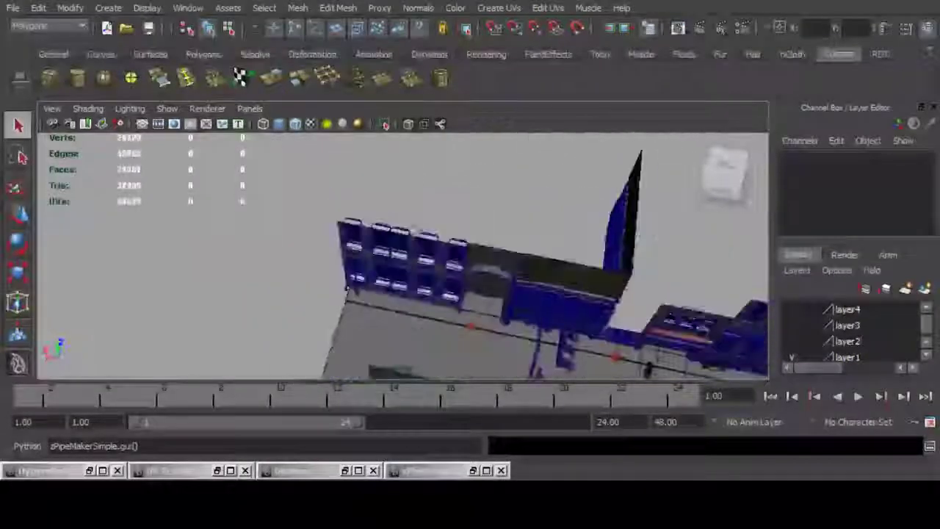
pyautogui.keyDown('alt'); pyautogui.moveTo(593, 374); pyautogui.dragTo(540, 358, button='middle'); pyautogui.keyUp('alt')
pyautogui.scroll(-4, 540, 359)
pyautogui.keyDown('alt'); pyautogui.moveTo(515, 309); pyautogui.dragTo(331, 232); pyautogui.keyUp('alt')
pyautogui.hotkey('ctrl', 's')
pyautogui.keyDown('alt'); pyautogui.moveTo(331, 231); pyautogui.dragTo(456, 228, button='middle'); pyautogui.keyUp('alt')
pyautogui.keyDown('alt'); pyautogui.moveTo(456, 228); pyautogui.dragTo(389, 290); pyautogui.keyUp('alt')
pyautogui.scroll(-4, 389, 290)
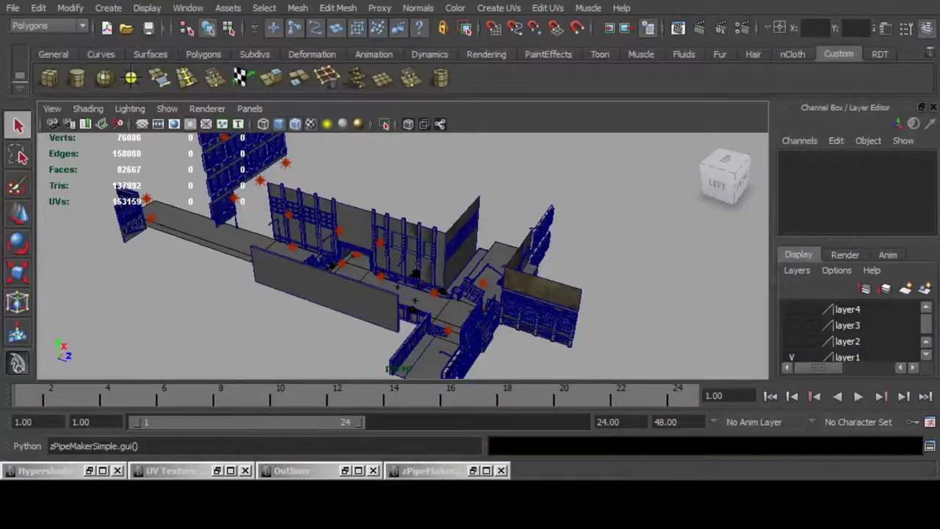
pyautogui.hotkey('ctrl', 's')
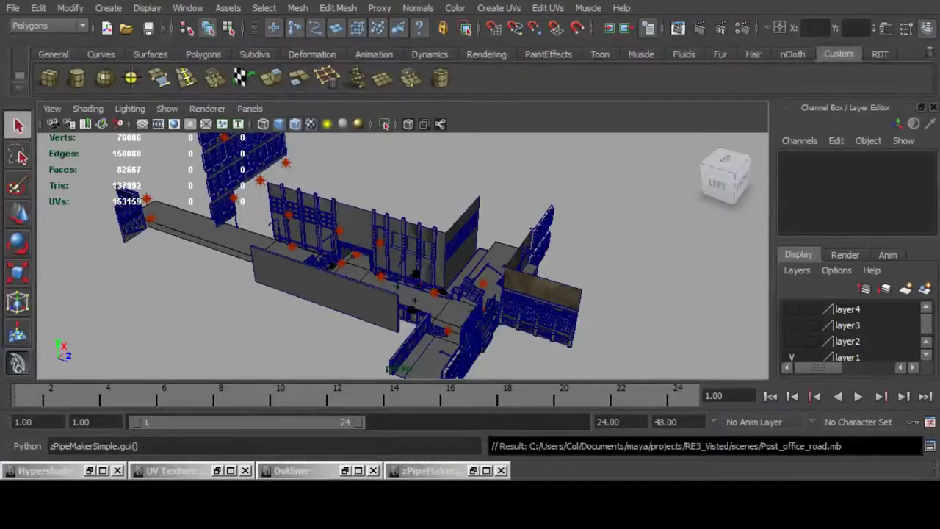
pyautogui.hotkey('alt', 'Tab')
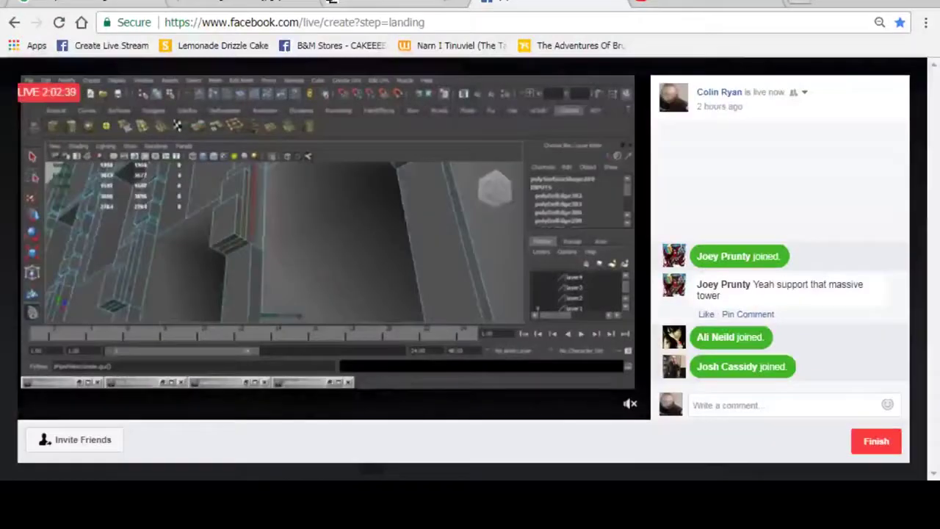